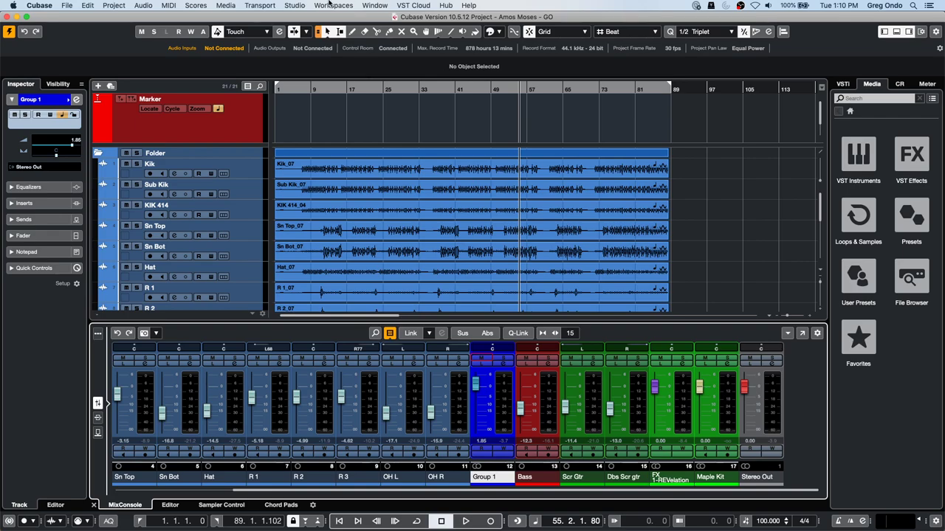
Step: Review the timecode sources and the MIDI clock destinations in the Project Synchronization Setup, then close it
{"action": "left_click", "coordinate": [331, 7]}
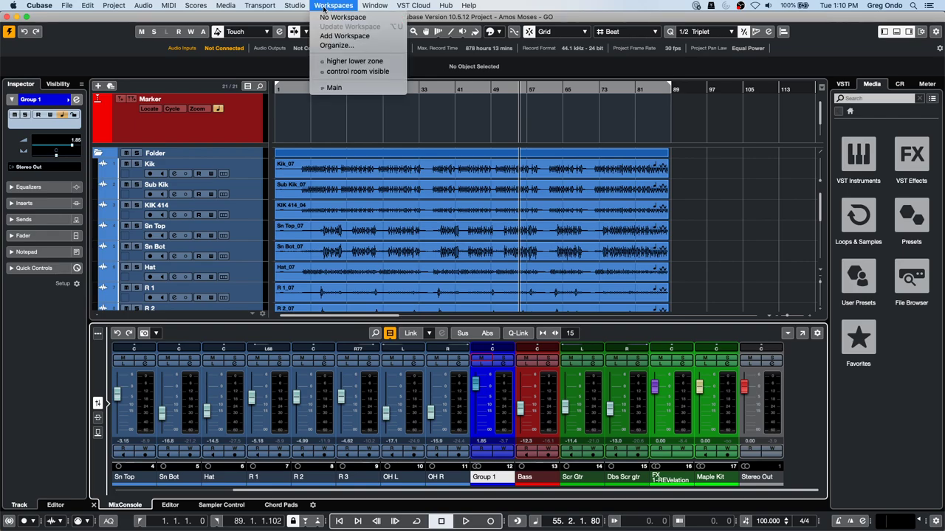
{"action": "mouse_move", "coordinate": [300, 10]}
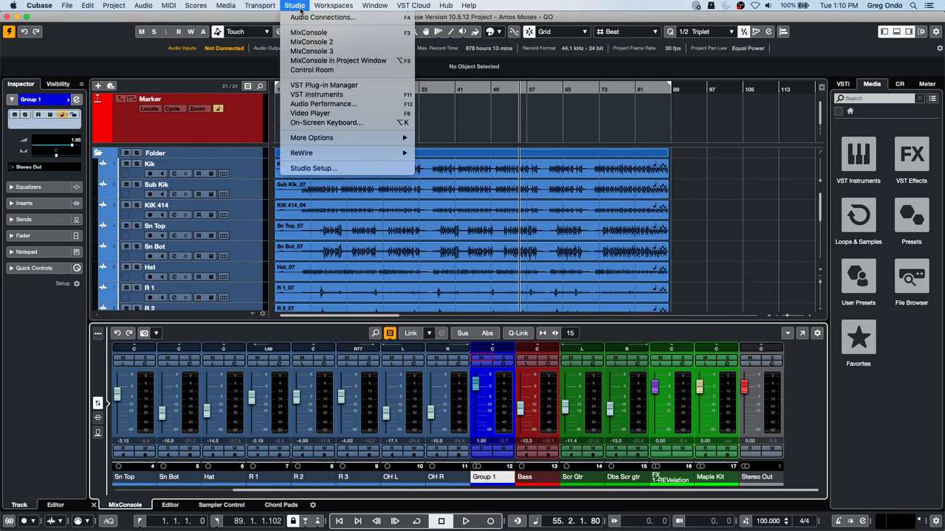
{"action": "mouse_move", "coordinate": [260, 5]}
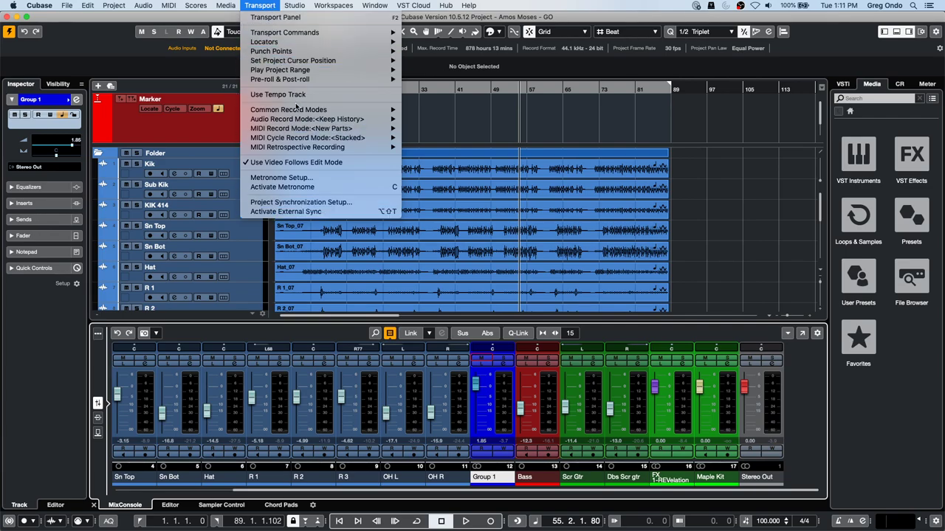
{"action": "left_click", "coordinate": [335, 202]}
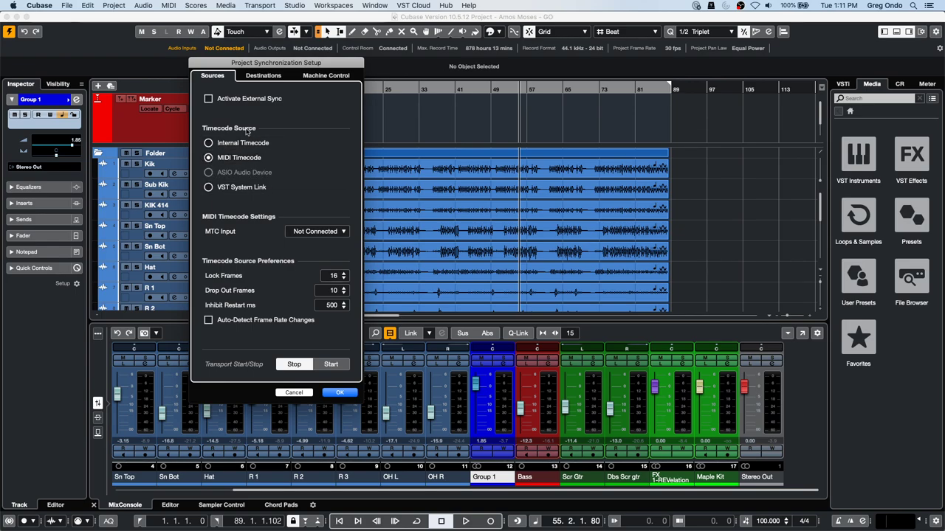
{"action": "left_click", "coordinate": [263, 75]}
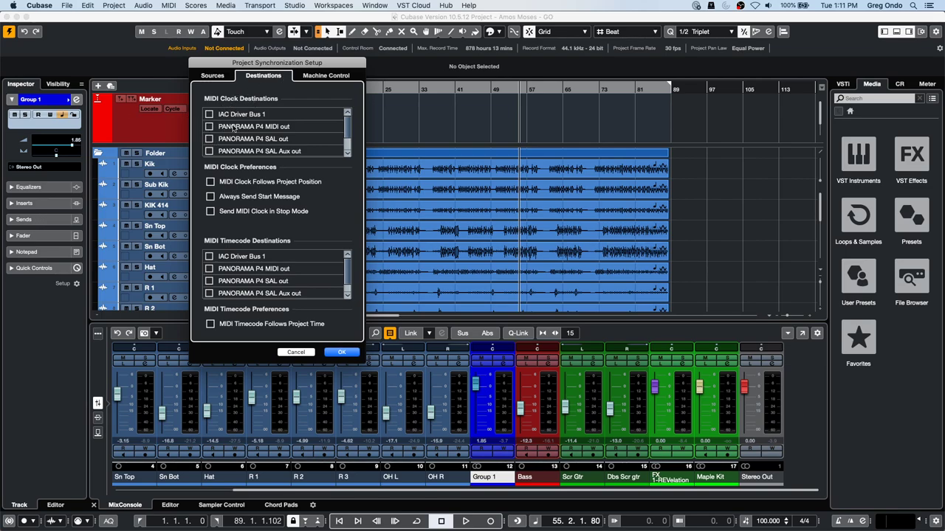
{"action": "scroll", "coordinate": [272, 136], "scroll_direction": "down", "scroll_amount": 2}
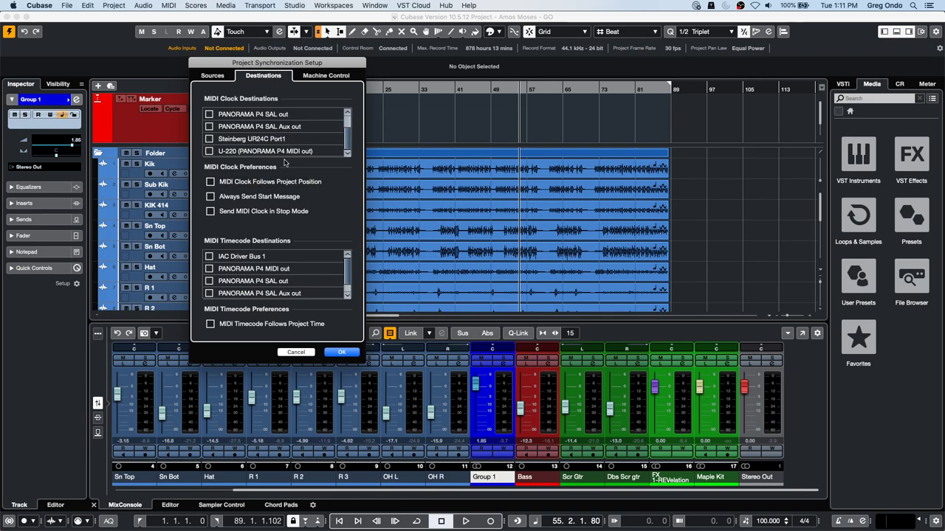
{"action": "left_click", "coordinate": [352, 352]}
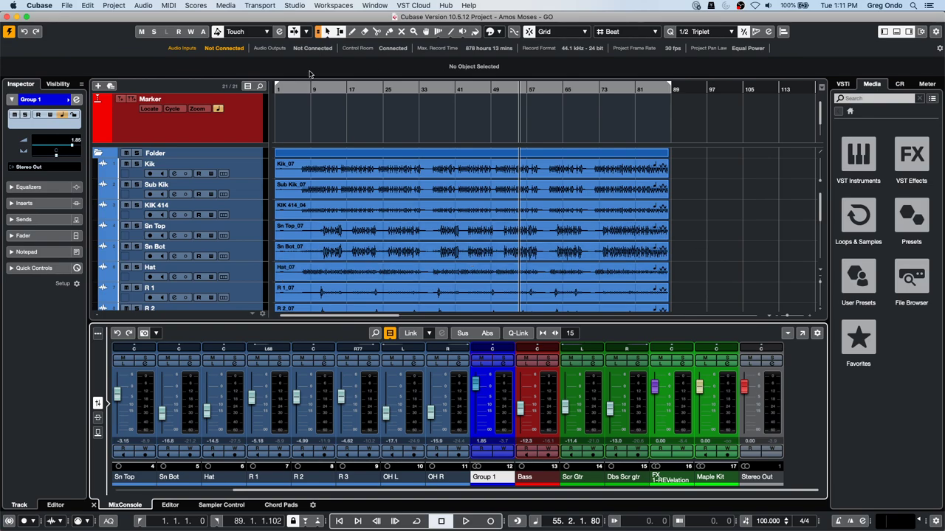
Step: Add a single MIDI track named m1 below the Kik track
{"action": "right_click", "coordinate": [244, 173]}
{"action": "mouse_move", "coordinate": [293, 173]}
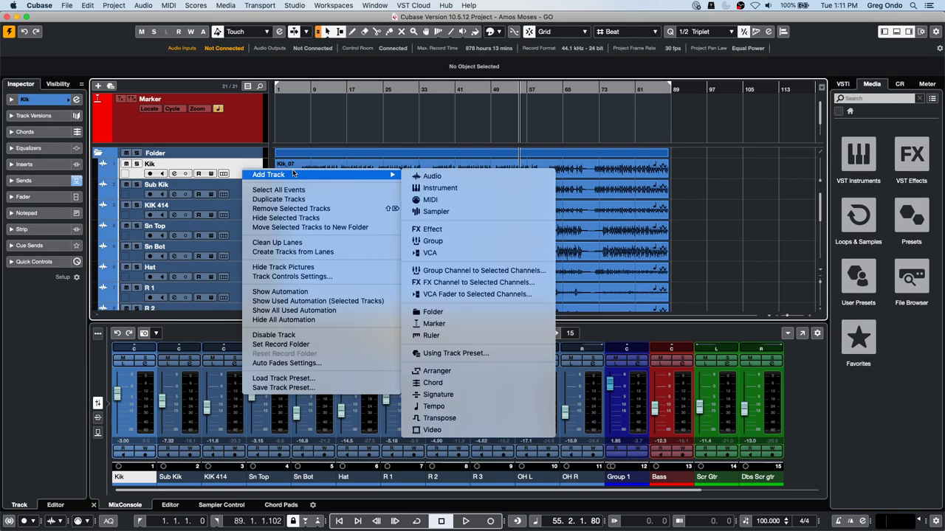
{"action": "left_click", "coordinate": [459, 199]}
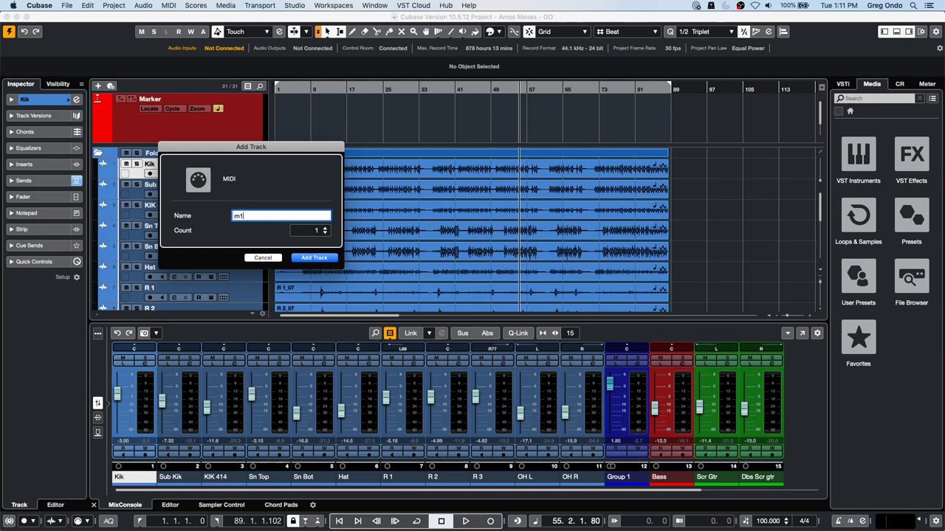
{"action": "left_click", "coordinate": [313, 258]}
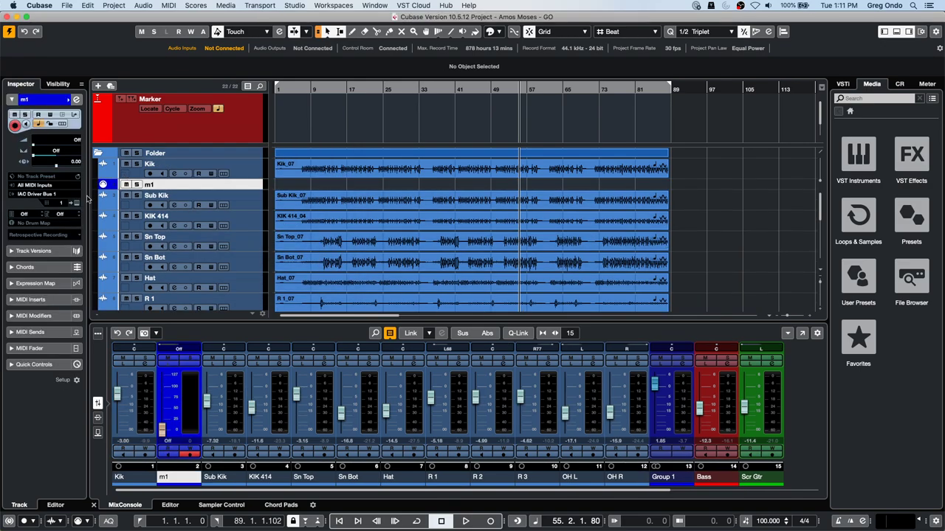
Step: Set the m1 track's MIDI input to Steinberg UR24C Port1 and increase the track's height
{"action": "left_click", "coordinate": [48, 186]}
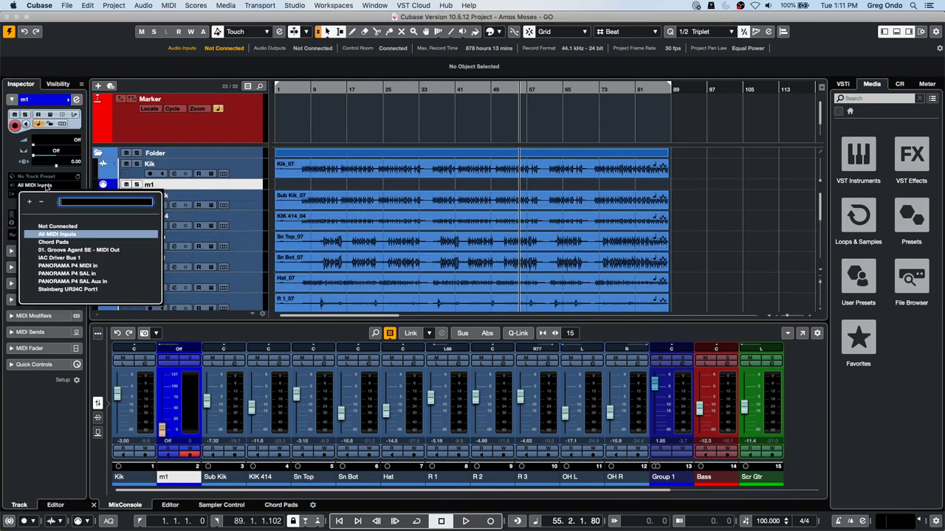
{"action": "left_click", "coordinate": [100, 291]}
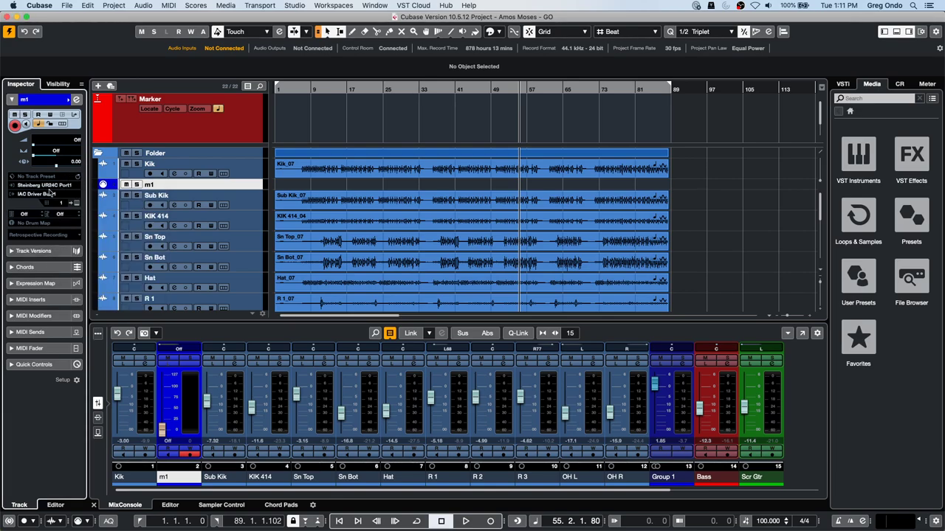
{"action": "left_click_drag", "start_coordinate": [191, 191], "coordinate": [192, 213]}
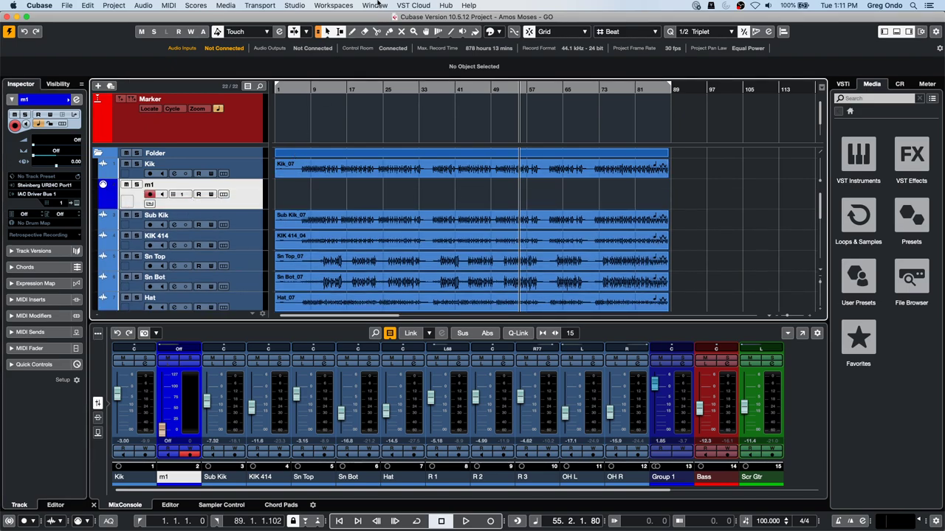
{"action": "left_click", "coordinate": [379, 6]}
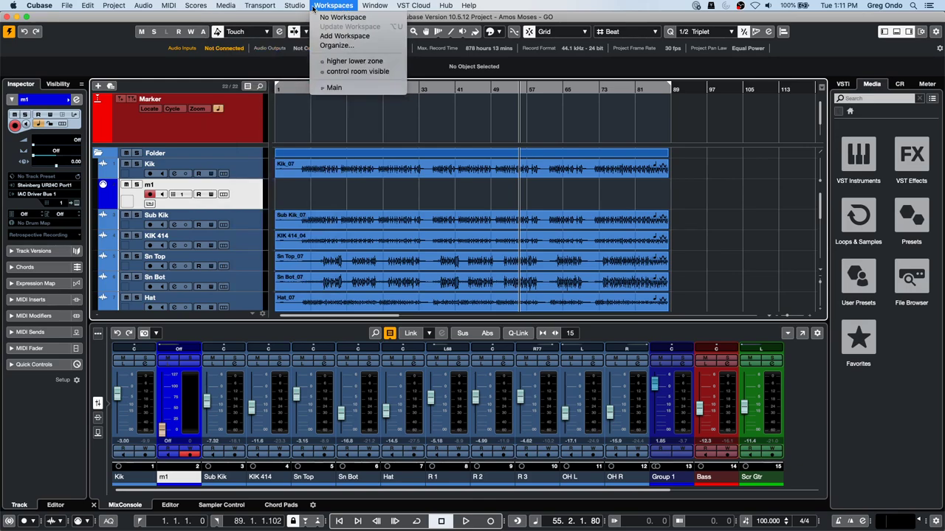
{"action": "mouse_move", "coordinate": [304, 7]}
{"action": "left_click", "coordinate": [639, 248]}
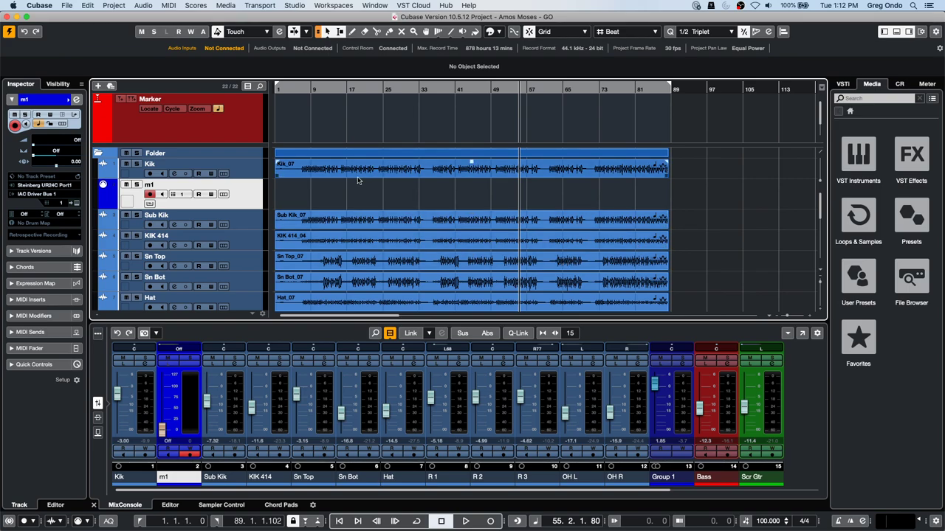
Step: Add a stereo audio track below m1, with UR24C Input 1 / 2 (Stereo) as its input and Stereo Out as its output
{"action": "right_click", "coordinate": [252, 205]}
{"action": "mouse_move", "coordinate": [287, 211]}
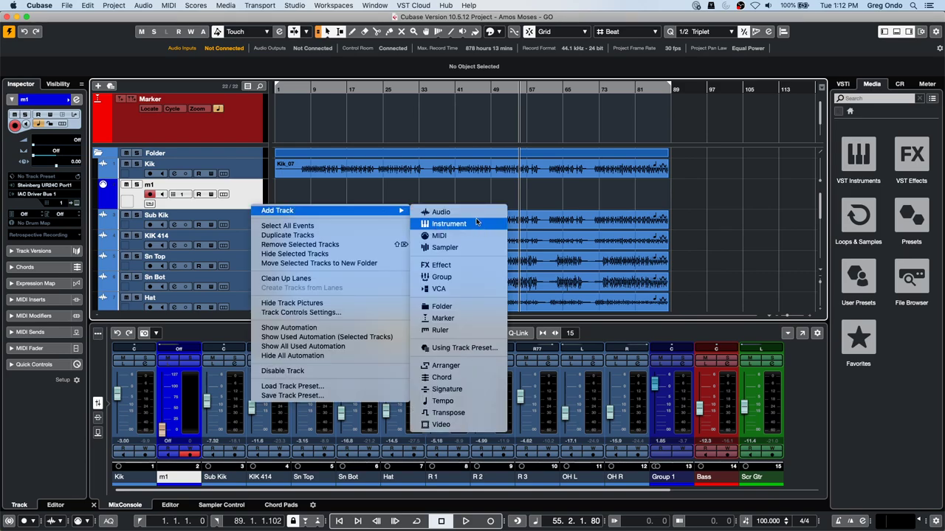
{"action": "left_click", "coordinate": [441, 212]}
{"action": "left_click", "coordinate": [260, 218]}
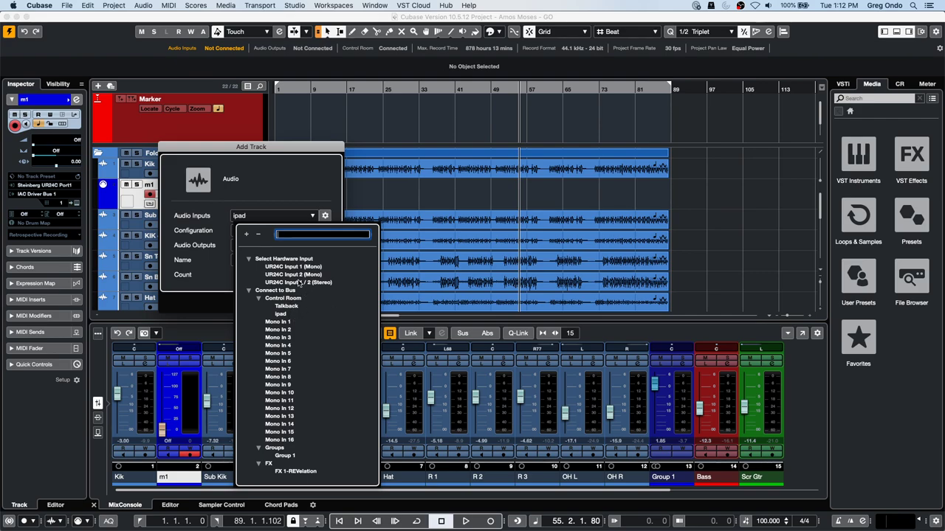
{"action": "left_click", "coordinate": [327, 284]}
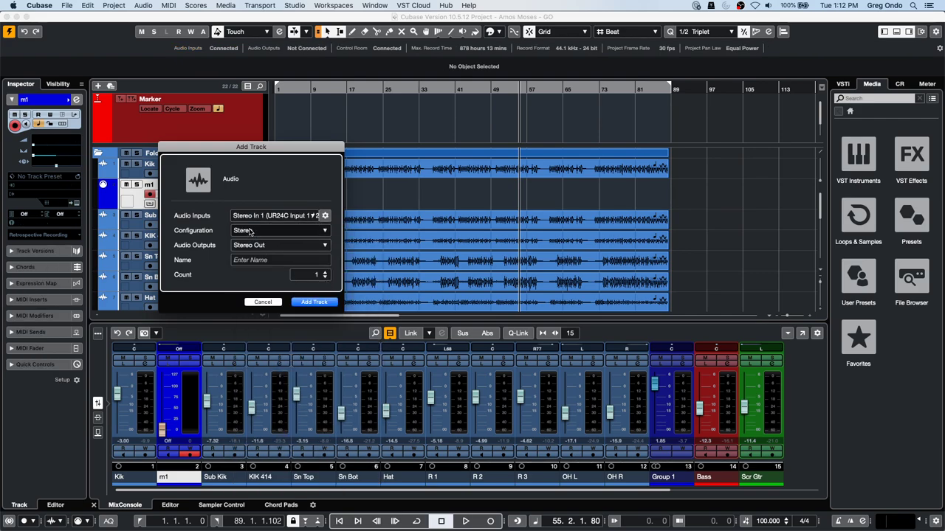
{"action": "left_click", "coordinate": [314, 302]}
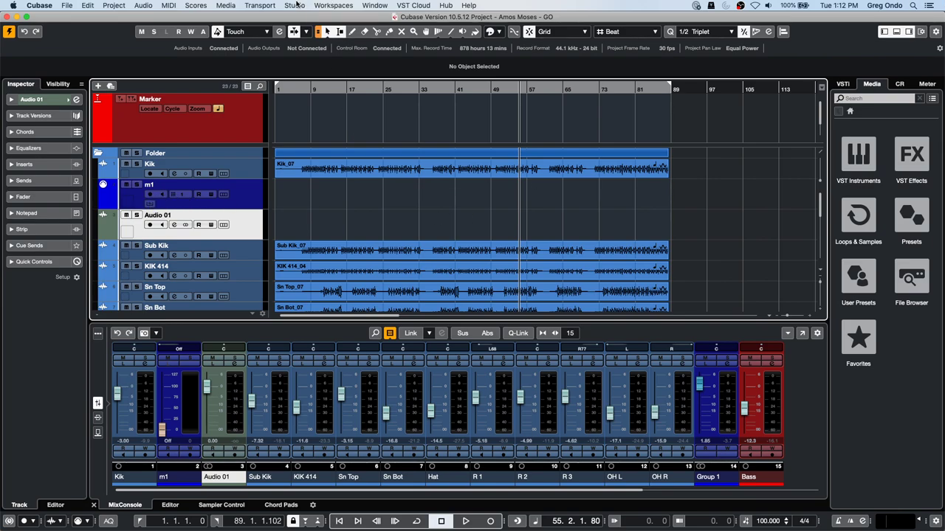
Step: Add an external instrument named Korg M1 with one stereo return in Audio Connections and expand its return bus
{"action": "left_click", "coordinate": [296, 5]}
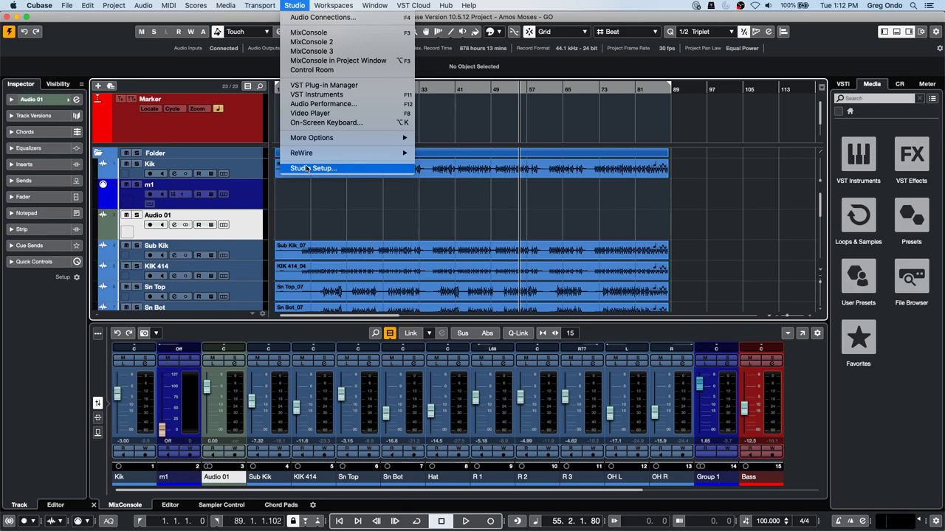
{"action": "left_click", "coordinate": [301, 19]}
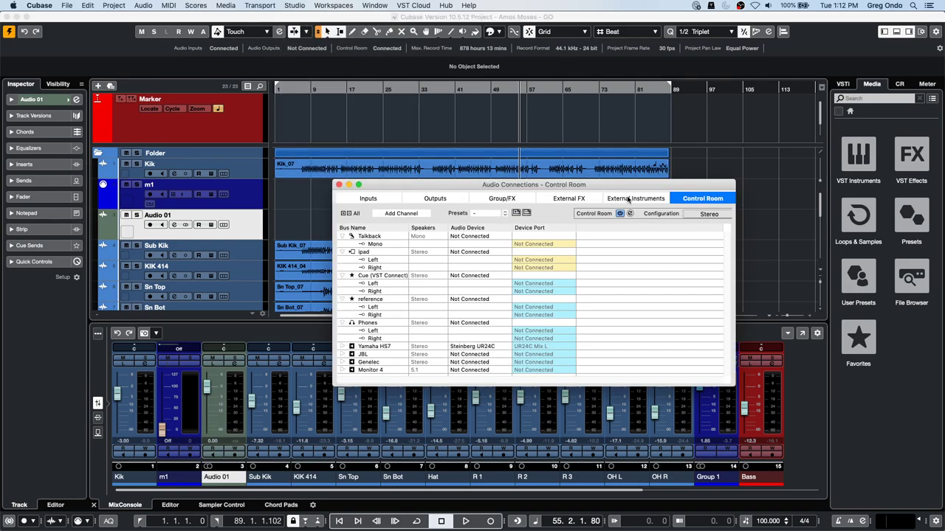
{"action": "left_click", "coordinate": [635, 200]}
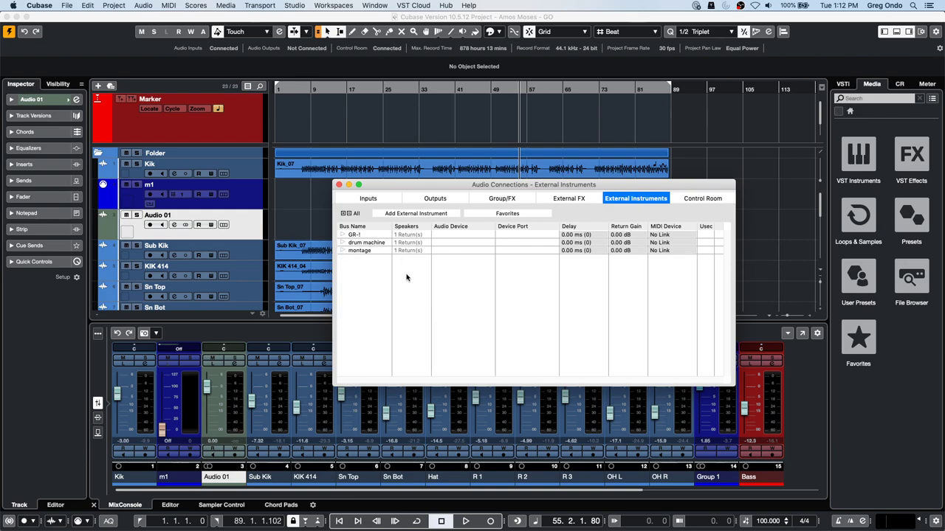
{"action": "right_click", "coordinate": [365, 265]}
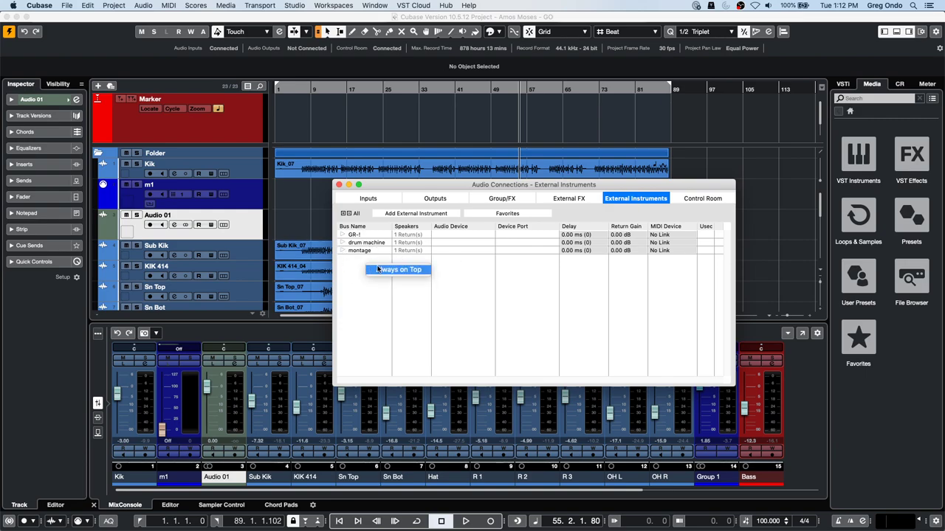
{"action": "left_click", "coordinate": [412, 214]}
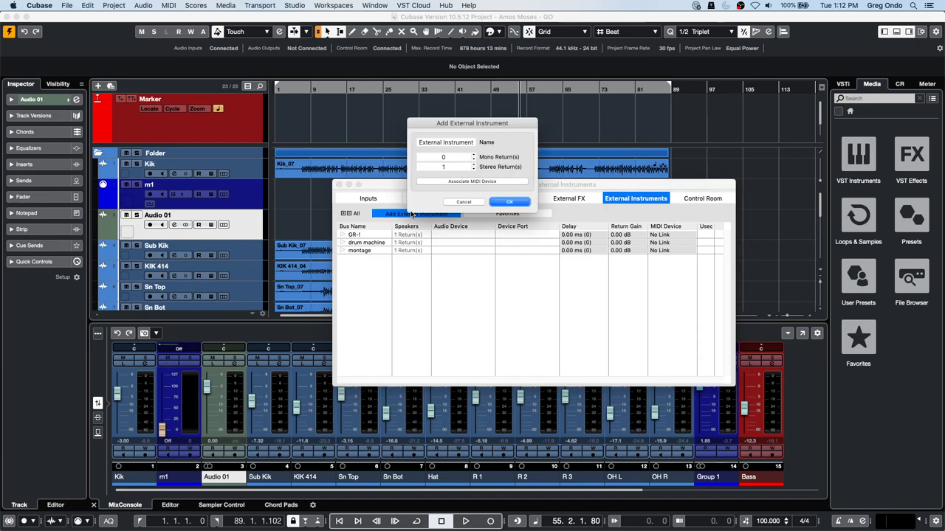
{"action": "left_click", "coordinate": [470, 141]}
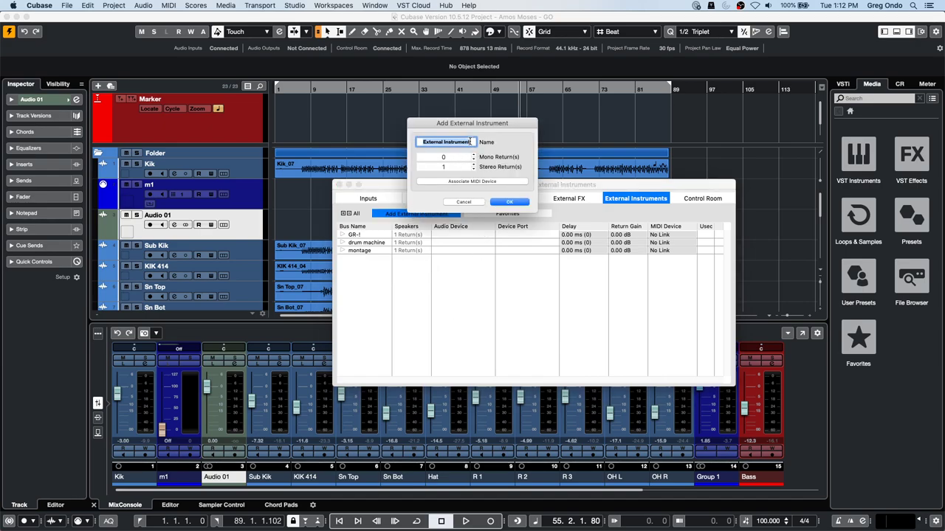
{"action": "type", "text": "Korg M1"}
{"action": "key", "text": "Tab"}
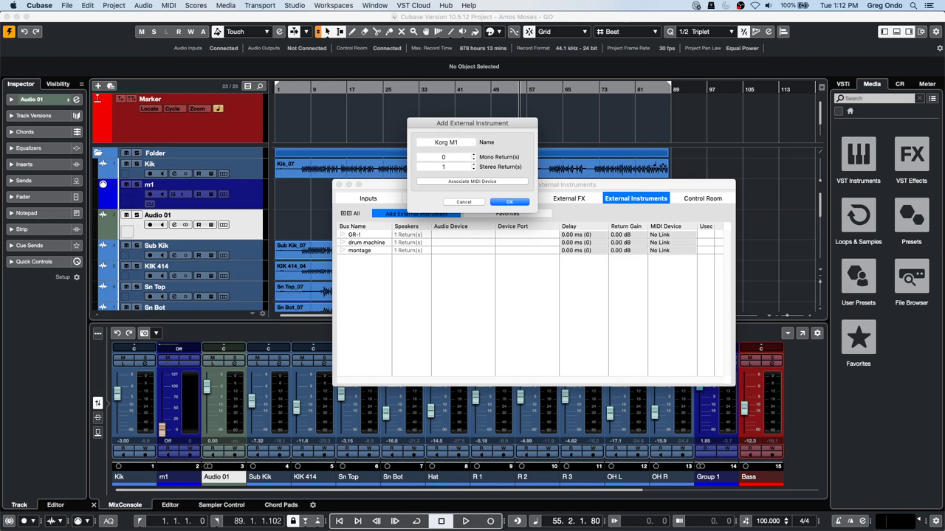
{"action": "left_click", "coordinate": [509, 203]}
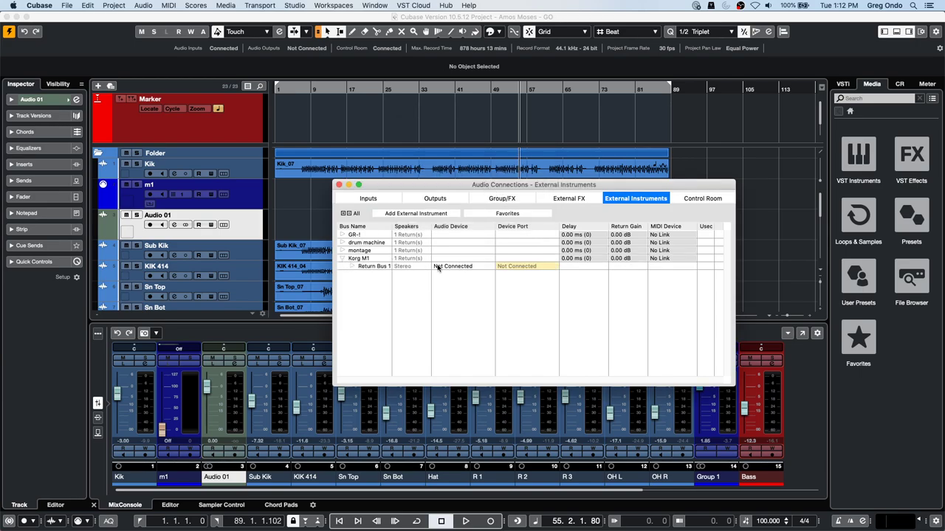
{"action": "left_click", "coordinate": [352, 266]}
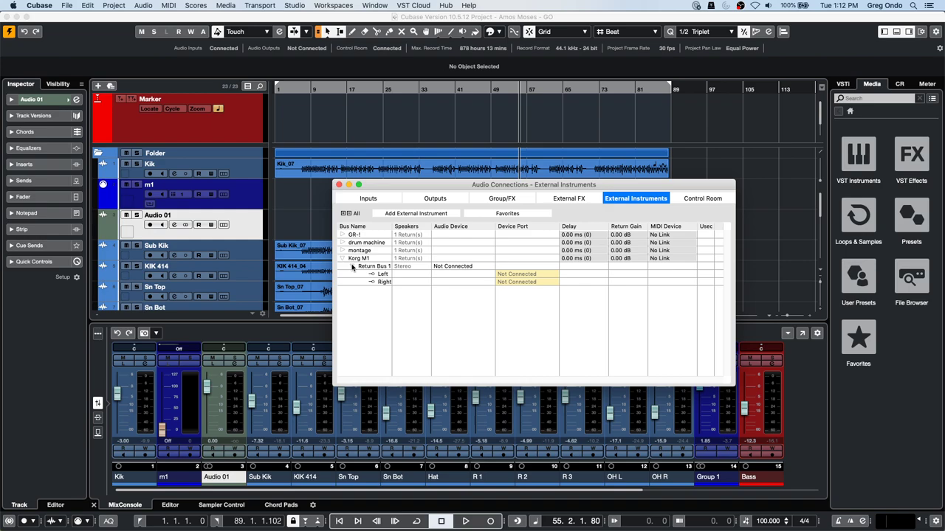
{"action": "left_click", "coordinate": [339, 185]}
Step: Add a second MIDI track directly below m1, leaving its name blank
{"action": "right_click", "coordinate": [252, 199]}
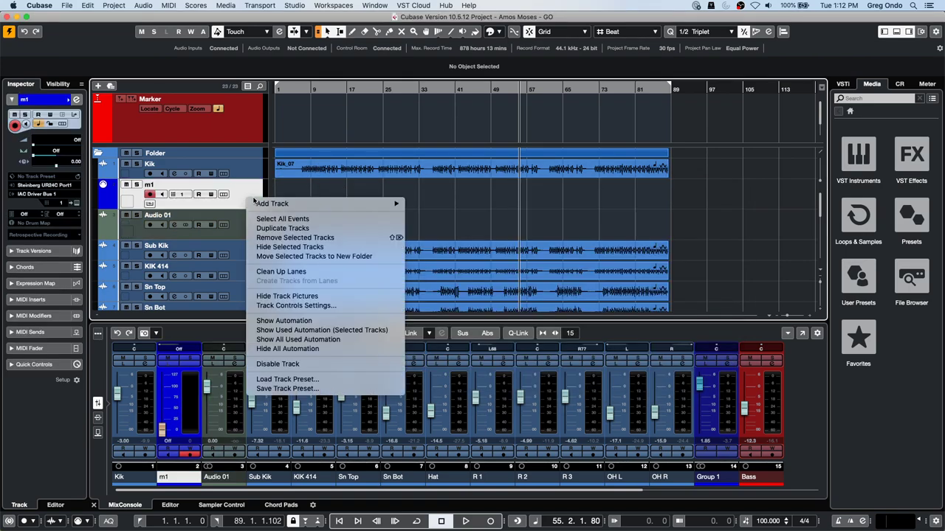
{"action": "mouse_move", "coordinate": [273, 204]}
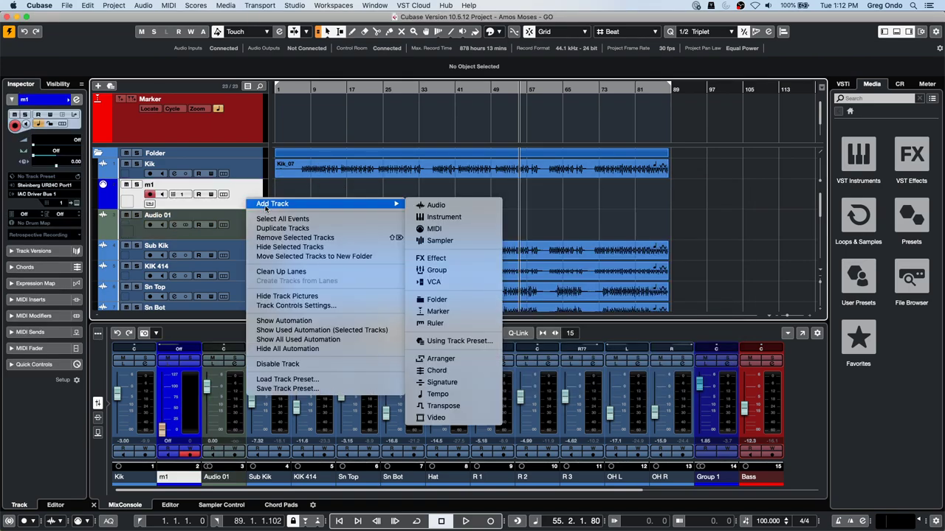
{"action": "left_click", "coordinate": [470, 229]}
{"action": "left_click", "coordinate": [316, 259]}
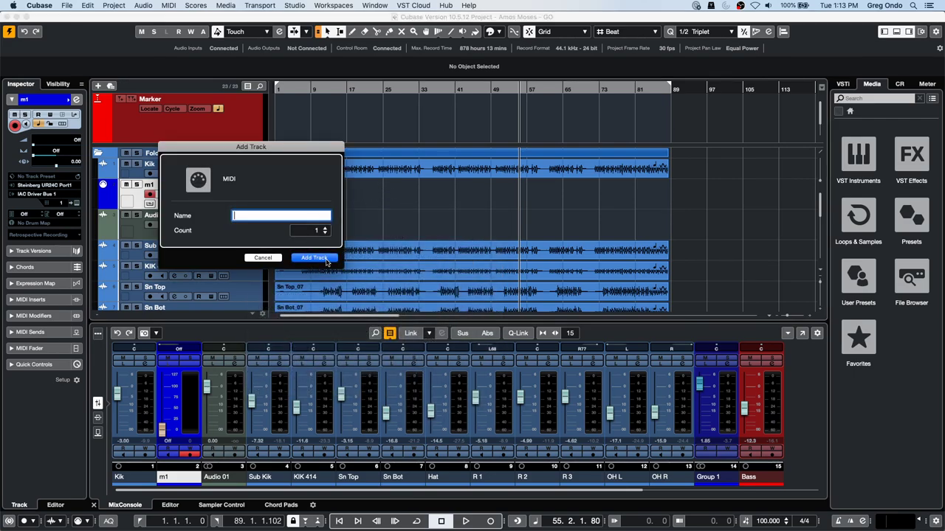
{"action": "left_click", "coordinate": [49, 194]}
{"action": "left_click", "coordinate": [692, 193]}
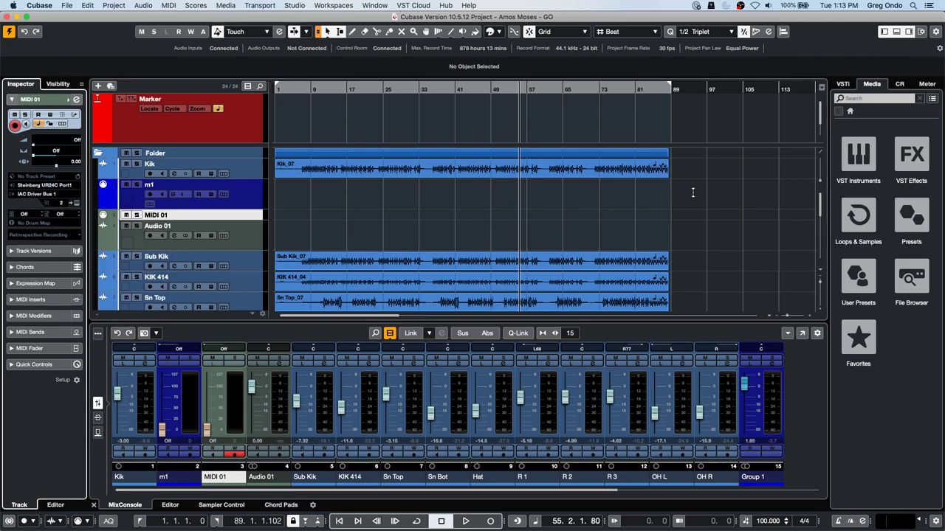
Step: Add an instrument track that uses the Korg M1 external plug-in as its instrument, with Stereo Out as its output
{"action": "left_click", "coordinate": [842, 83]}
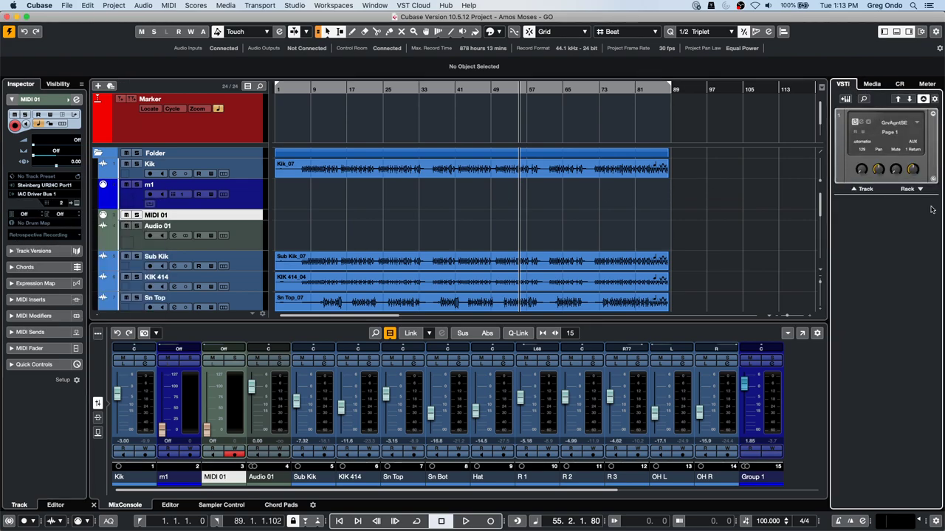
{"action": "left_click", "coordinate": [857, 189]}
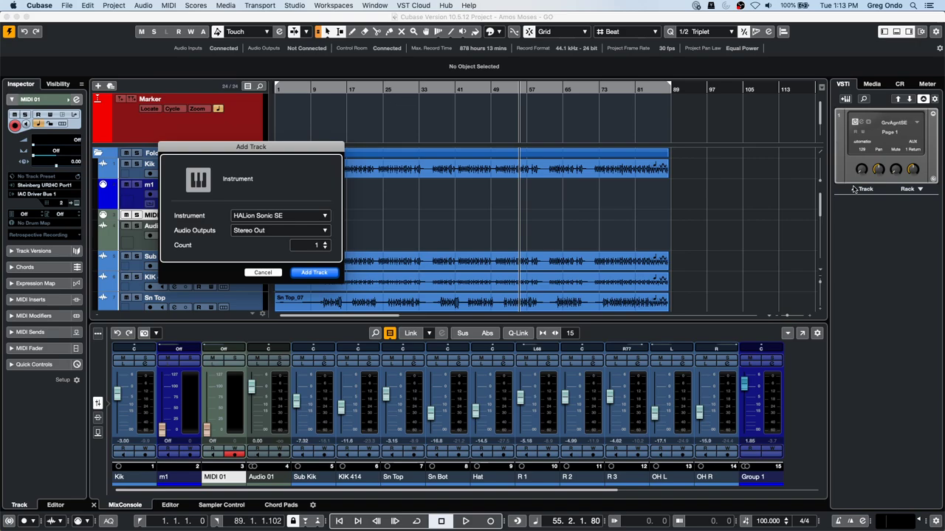
{"action": "left_click", "coordinate": [301, 215]}
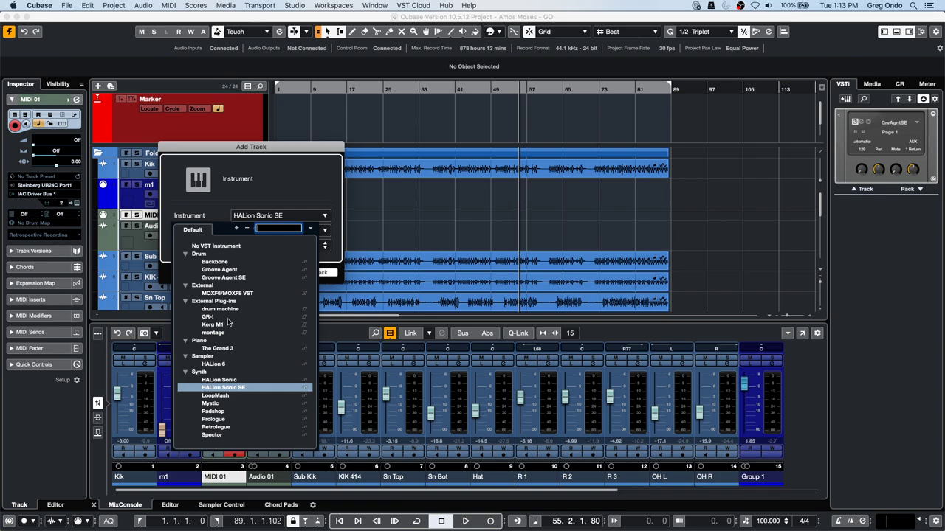
{"action": "left_click", "coordinate": [214, 325]}
{"action": "left_click", "coordinate": [307, 273]}
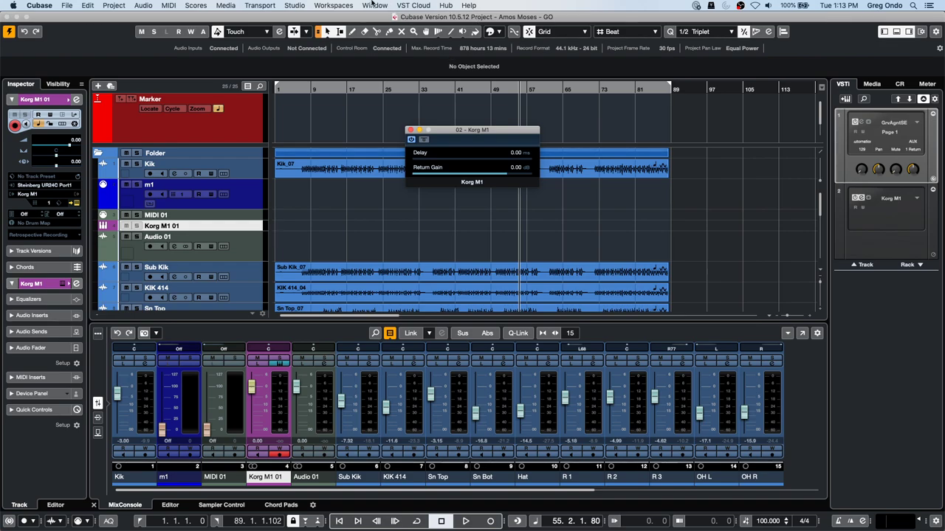
Step: Examine the MIDI clock and MIDI timecode destinations in the Project Synchronization Setup
{"action": "left_click", "coordinate": [66, 6]}
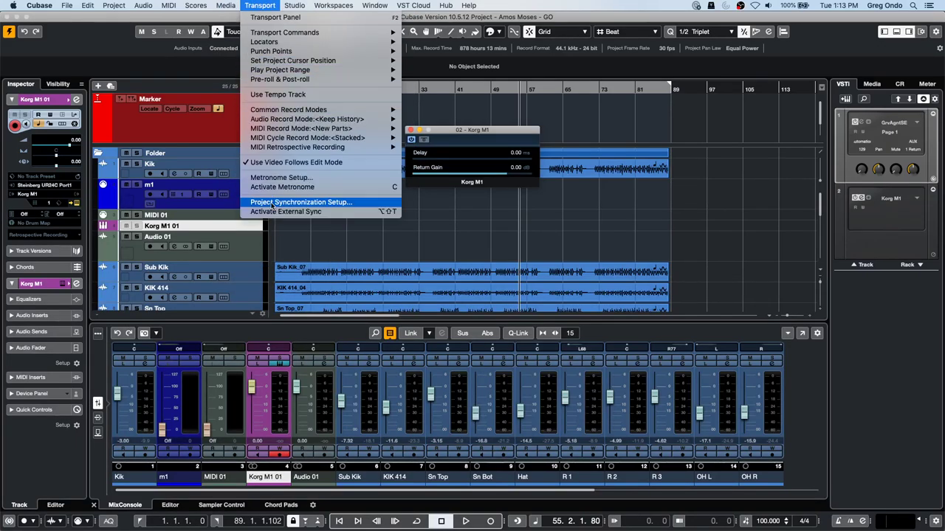
{"action": "left_click", "coordinate": [272, 203]}
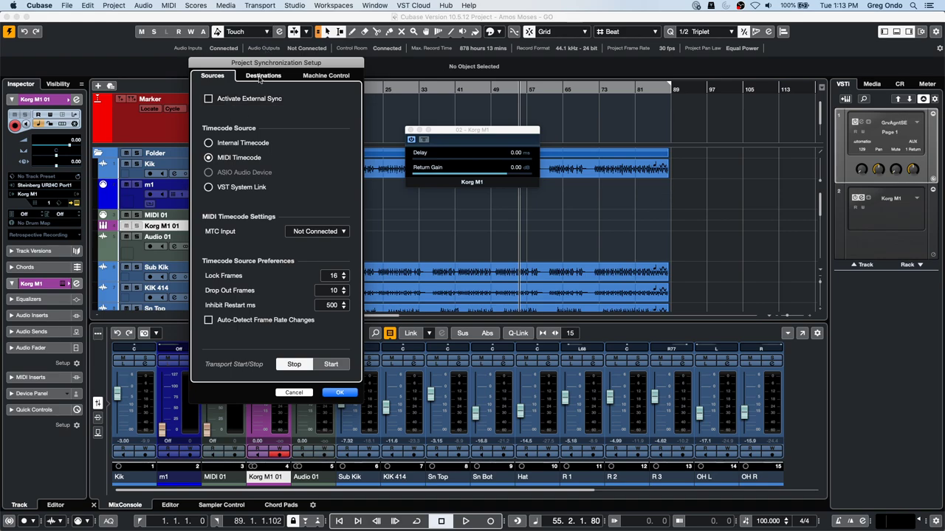
{"action": "left_click", "coordinate": [261, 77]}
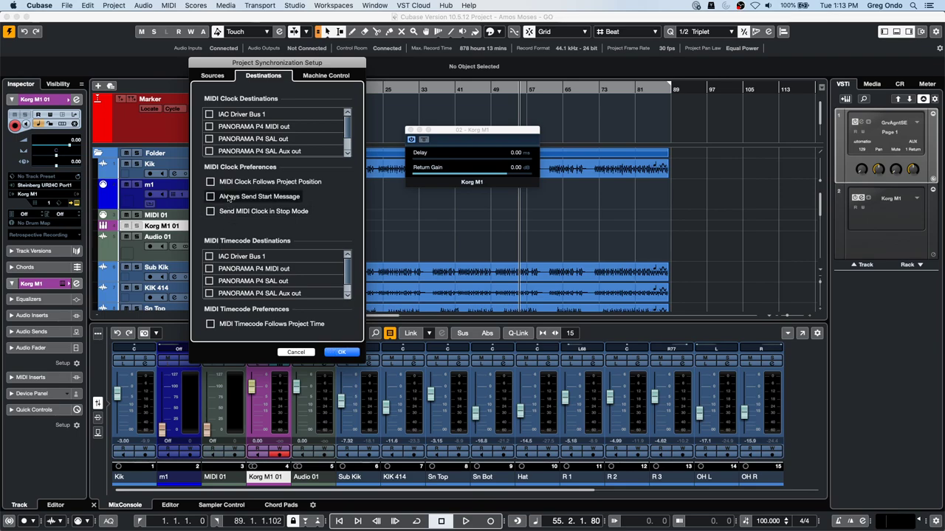
{"action": "left_click", "coordinate": [342, 352]}
Step: Revert the project to its previously saved version
{"action": "left_click", "coordinate": [67, 6]}
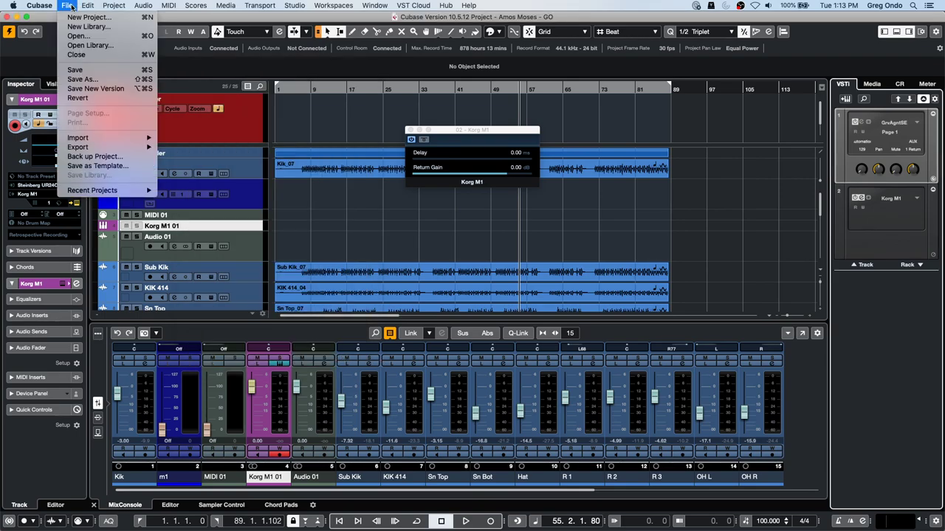
{"action": "left_click", "coordinate": [97, 99]}
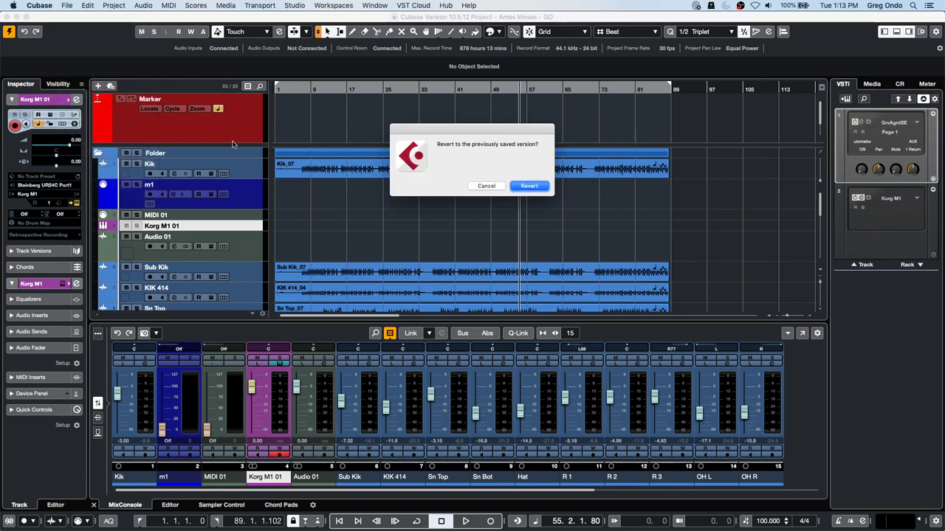
{"action": "left_click", "coordinate": [538, 187]}
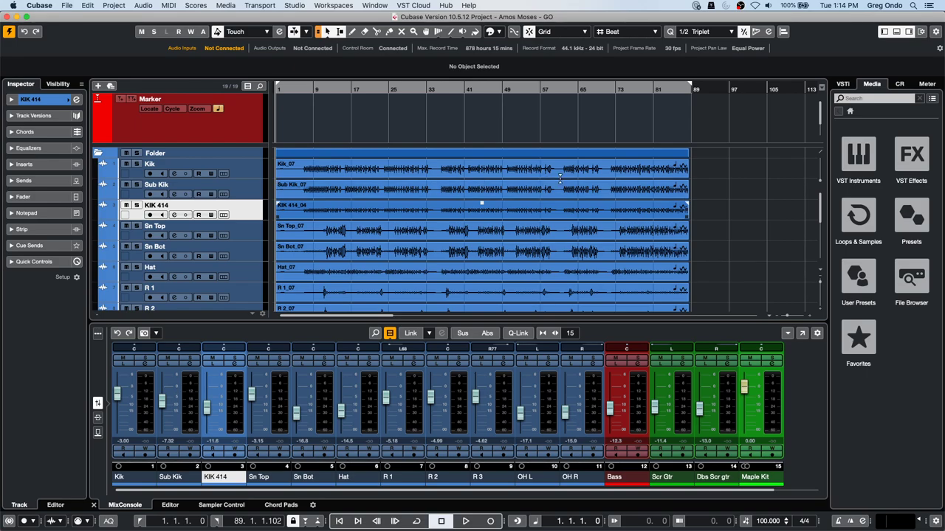
Step: Zoom in on the song's opening bars, solo the Scr Gtr track and play back its start
{"action": "scroll", "coordinate": [343, 266], "scroll_direction": "down", "scroll_amount": 3}
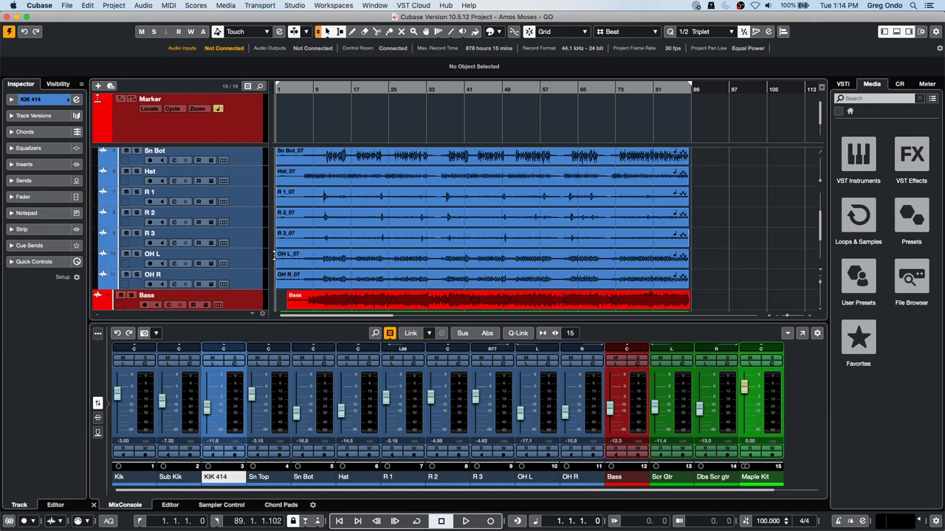
{"action": "scroll", "coordinate": [350, 225], "scroll_direction": "down", "scroll_amount": 3}
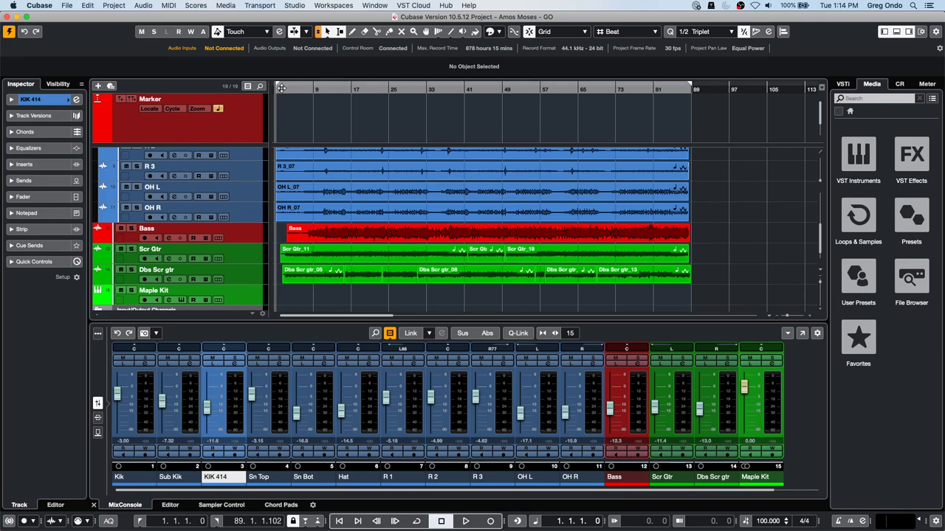
{"action": "left_click_drag", "start_coordinate": [284, 89], "coordinate": [282, 122]}
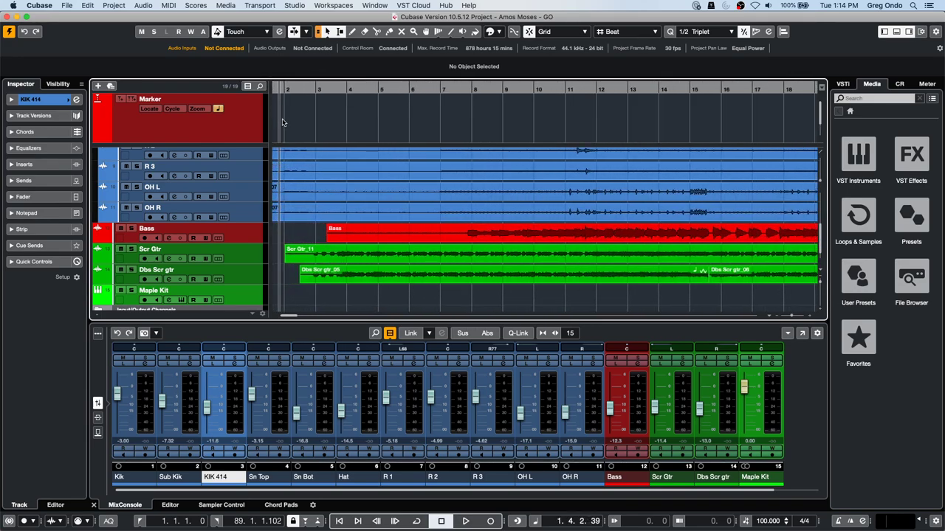
{"action": "left_click", "coordinate": [130, 249]}
{"action": "key", "text": "space"}
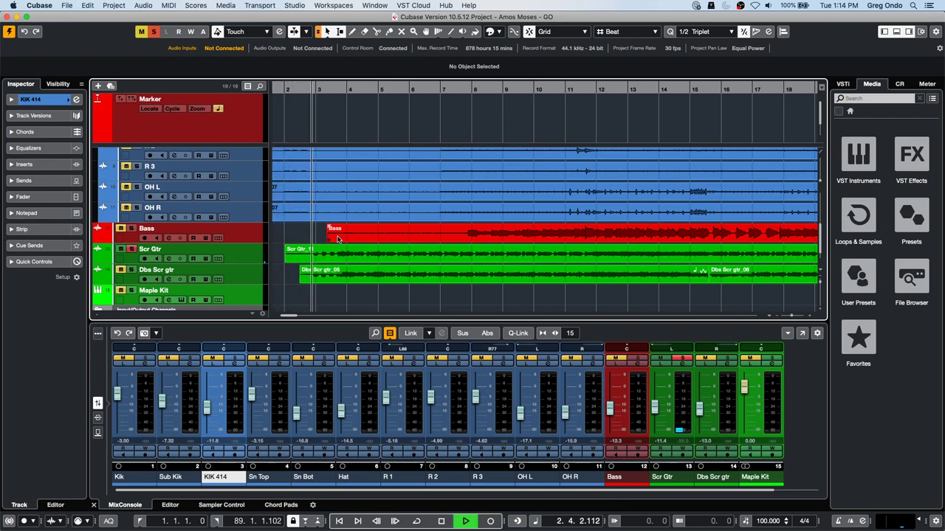
{"action": "key", "text": "space"}
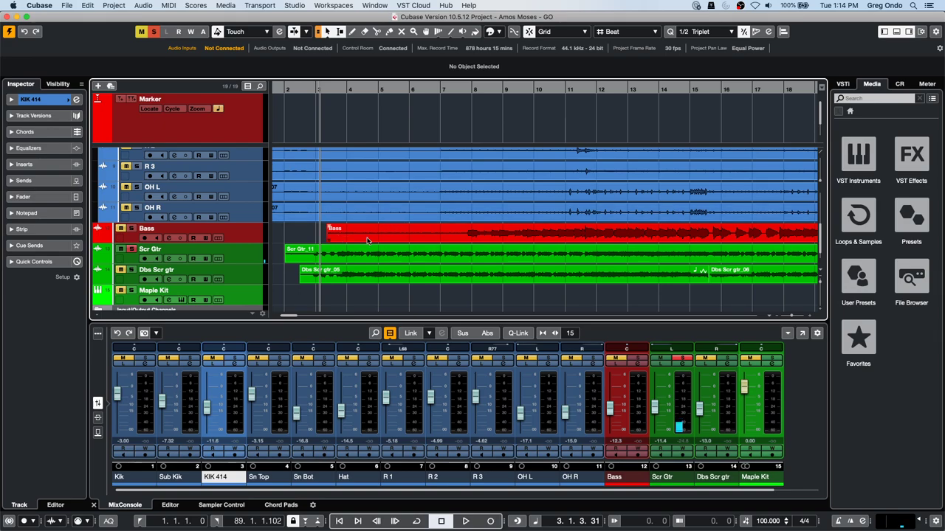
Step: Select the start of the Scr Gtr event from 2.1.1.0 to 2.4.1.0 and play that range as a cycle
{"action": "left_click_drag", "start_coordinate": [310, 251], "coordinate": [288, 254]}
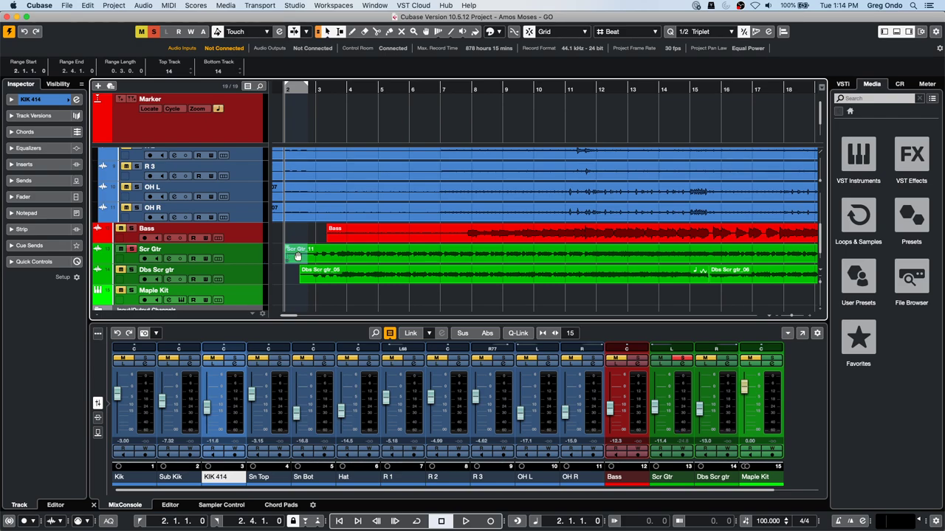
{"action": "left_click", "coordinate": [293, 87]}
{"action": "key", "text": "space"}
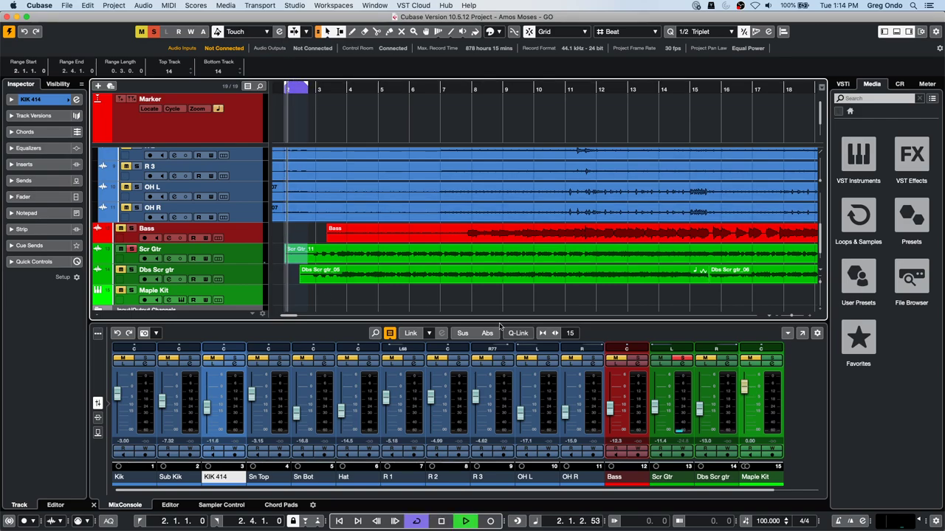
Step: Open the Scr Gtr channel settings, set EQ band 2 to about -1.8 dB at 420.5 Hz, and stop playback
{"action": "left_click", "coordinate": [683, 363]}
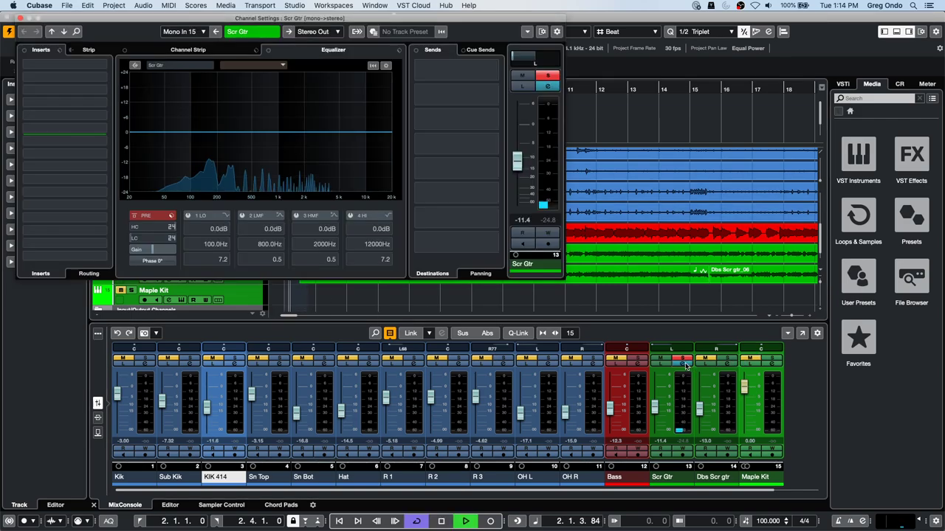
{"action": "mouse_move", "coordinate": [231, 134]}
{"action": "left_mouse_down"}
{"action": "mouse_move", "coordinate": [231, 153]}
{"action": "mouse_move", "coordinate": [273, 150]}
{"action": "mouse_move", "coordinate": [221, 145]}
{"action": "mouse_move", "coordinate": [246, 138]}
{"action": "left_mouse_up"}
{"action": "key", "text": "space"}
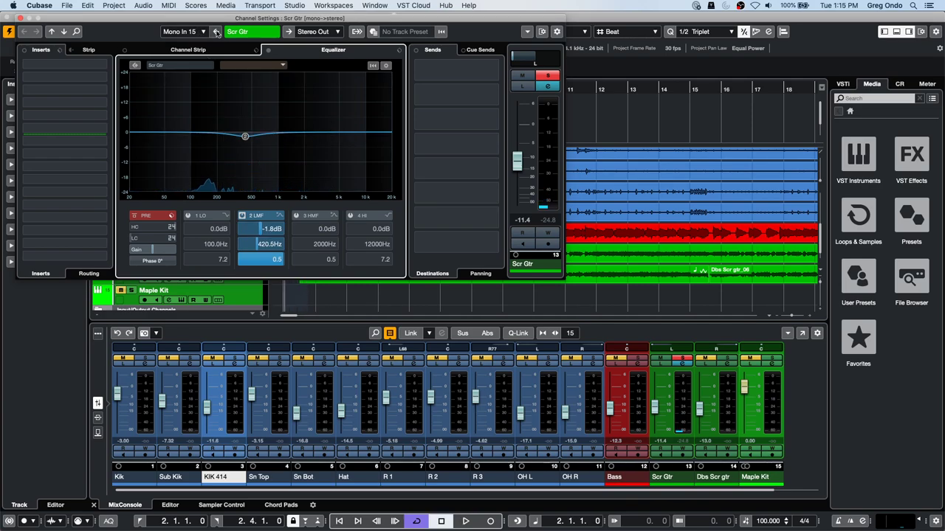
Step: Load a Noise Gate into the Scr Gtr channel strip and move the channel settings window clear of the track list
{"action": "left_click", "coordinate": [201, 48]}
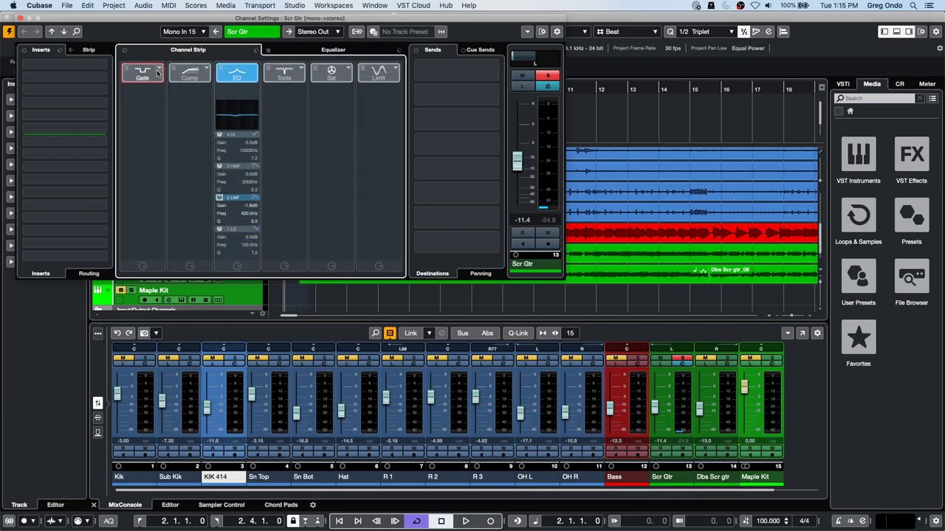
{"action": "left_click", "coordinate": [164, 76]}
{"action": "key", "text": "Return"}
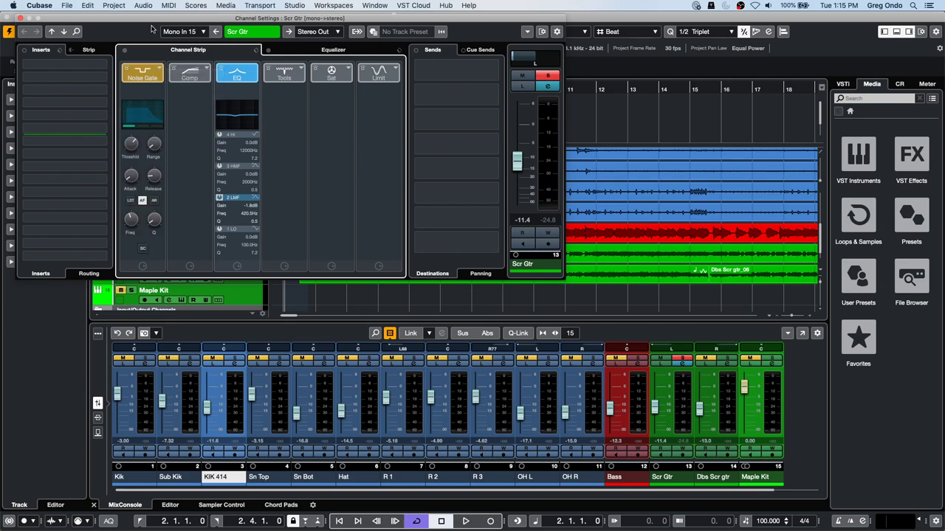
{"action": "left_click_drag", "start_coordinate": [159, 20], "coordinate": [472, 22]}
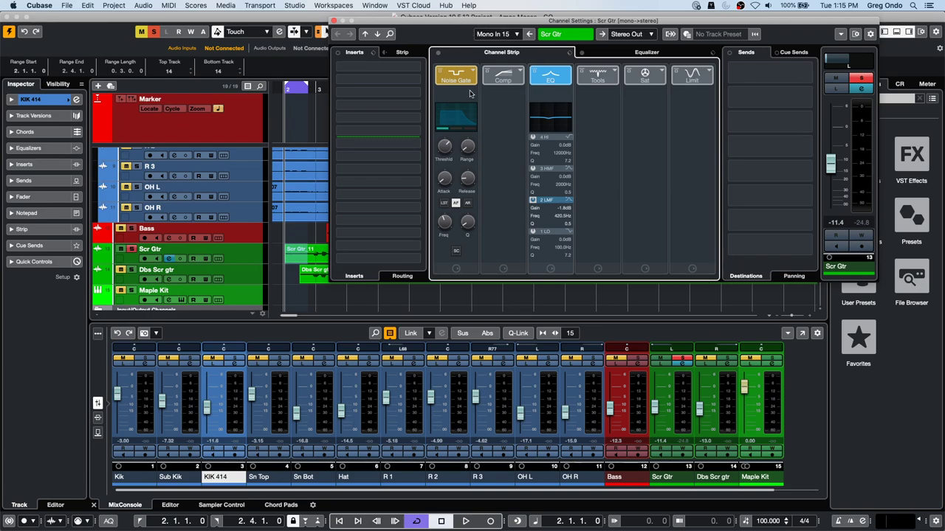
{"action": "left_click_drag", "start_coordinate": [451, 26], "coordinate": [502, 23]}
Step: Adjust the Scr Gtr noise gate's threshold and play the cycle range to check it
{"action": "left_click", "coordinate": [302, 87]}
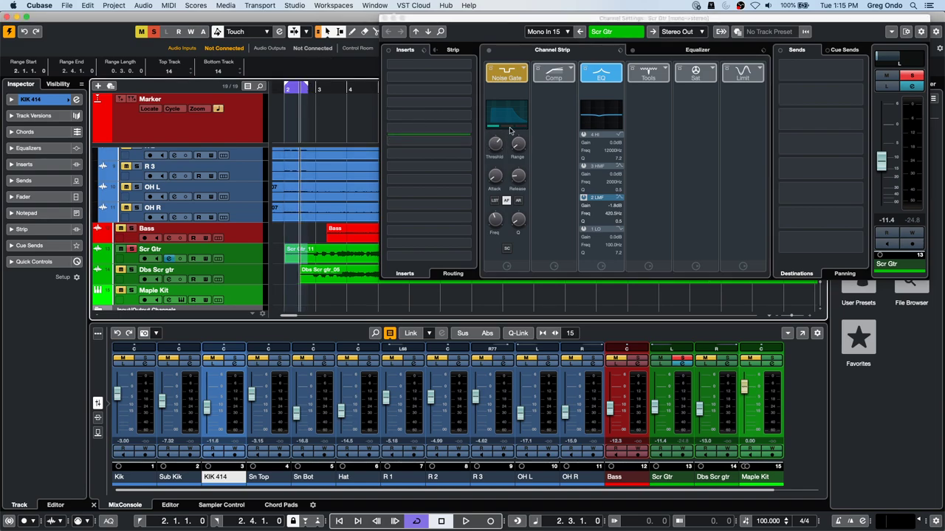
{"action": "left_click", "coordinate": [496, 145]}
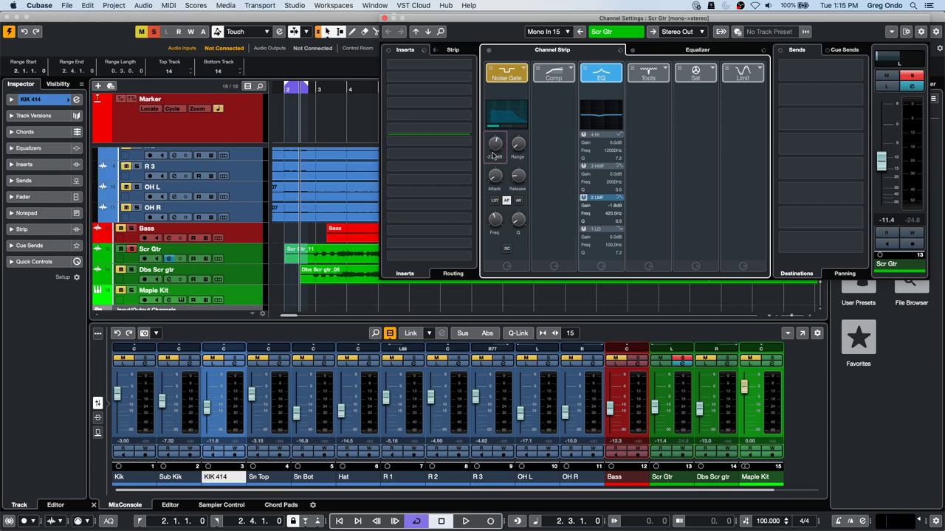
{"action": "key", "text": "space"}
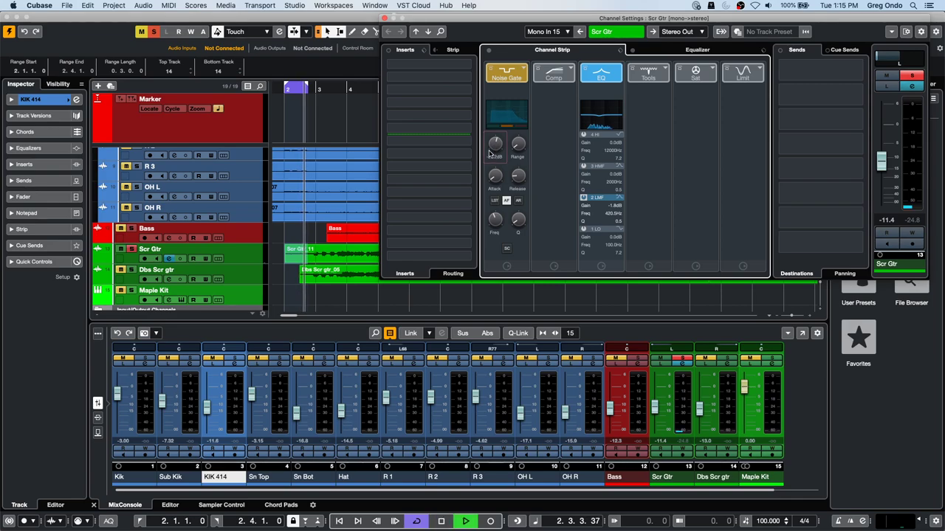
Step: Turn off cycle playback, solo Dbs Scr gtr as well, and play both guitar tracks from bar 2
{"action": "left_click", "coordinate": [416, 521]}
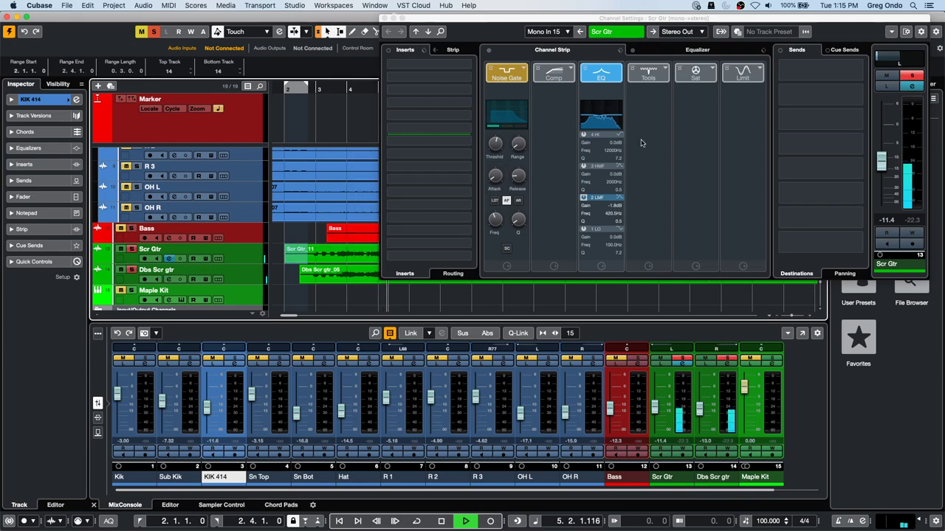
{"action": "left_click", "coordinate": [283, 88]}
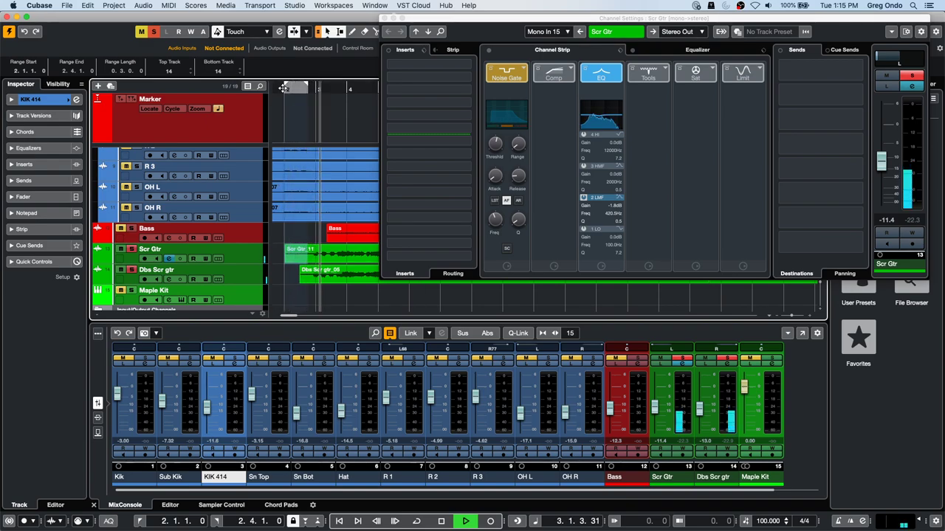
{"action": "key", "text": "space"}
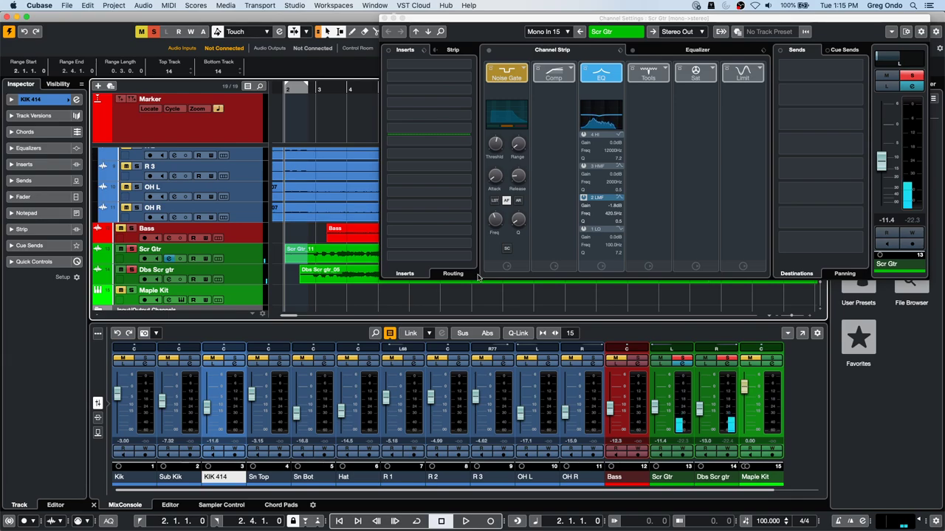
{"action": "left_click", "coordinate": [503, 148]}
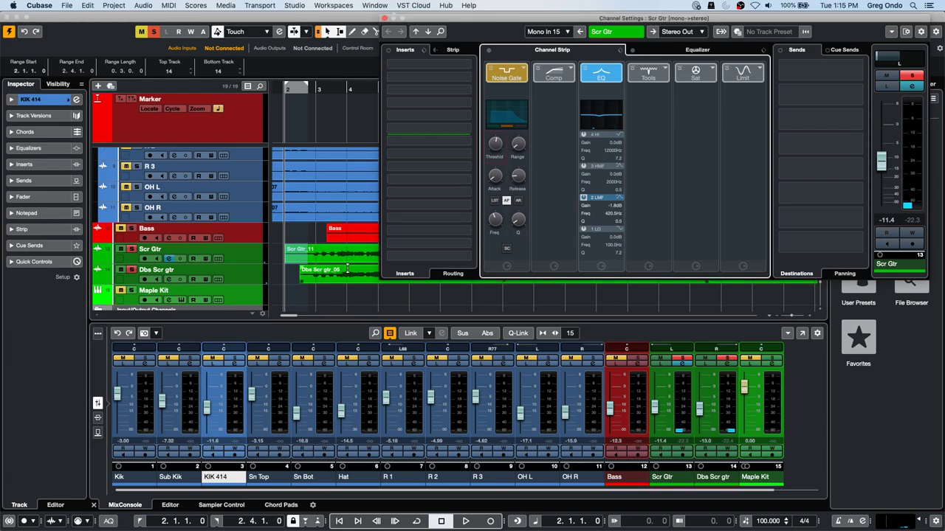
Step: Select the Dbs Scr gtr track and load a Noise Gate into its channel strip
{"action": "double_click", "coordinate": [310, 276]}
{"action": "left_click", "coordinate": [254, 277]}
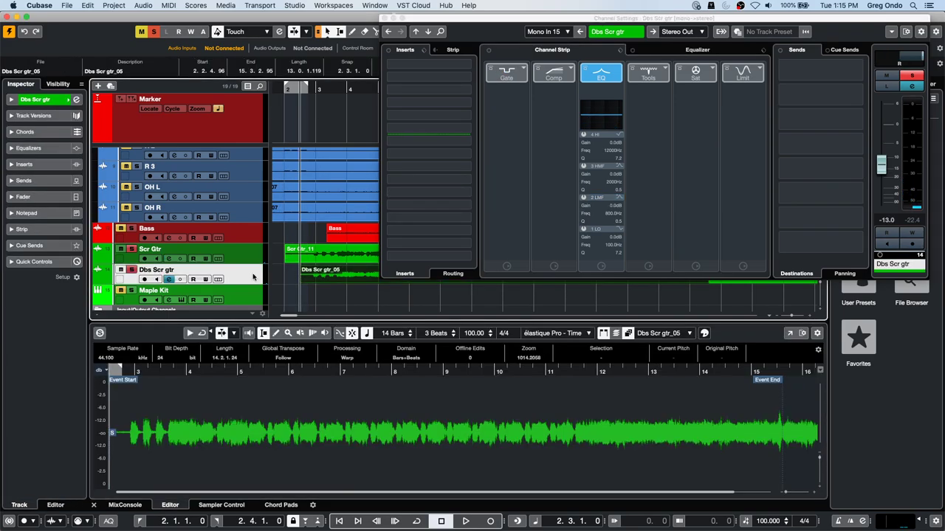
{"action": "left_click", "coordinate": [378, 97]}
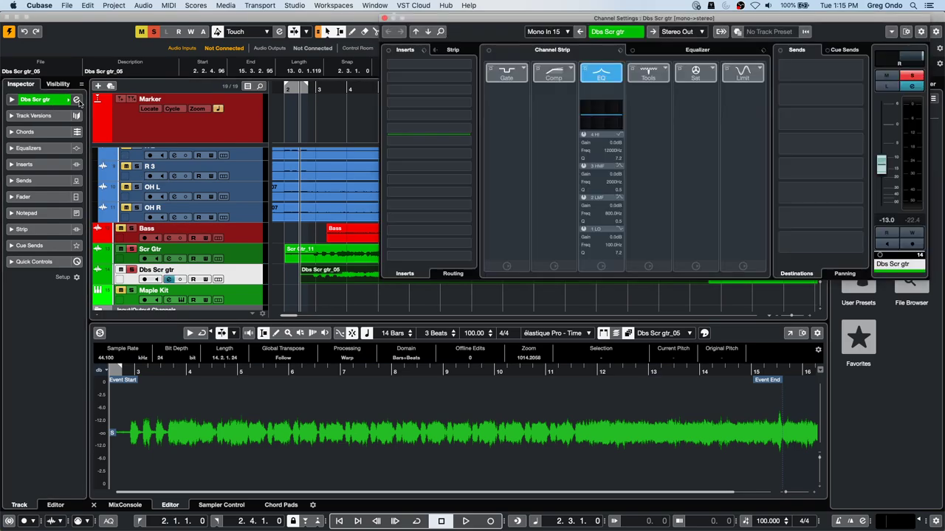
{"action": "left_click", "coordinate": [523, 69]}
{"action": "left_click", "coordinate": [533, 95]}
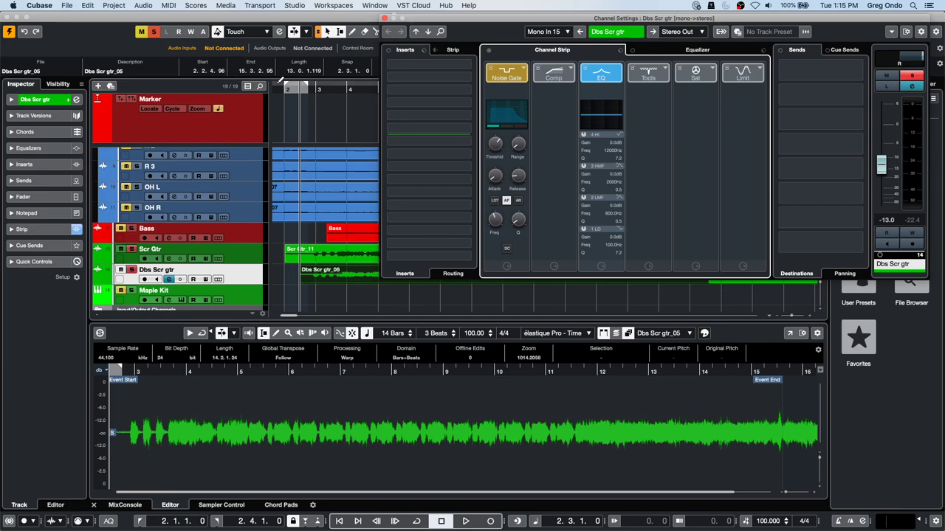
Step: Play back both soloed guitar tracks from bar 2 to hear them with their noise gates
{"action": "left_click", "coordinate": [288, 89]}
{"action": "key", "text": "space"}
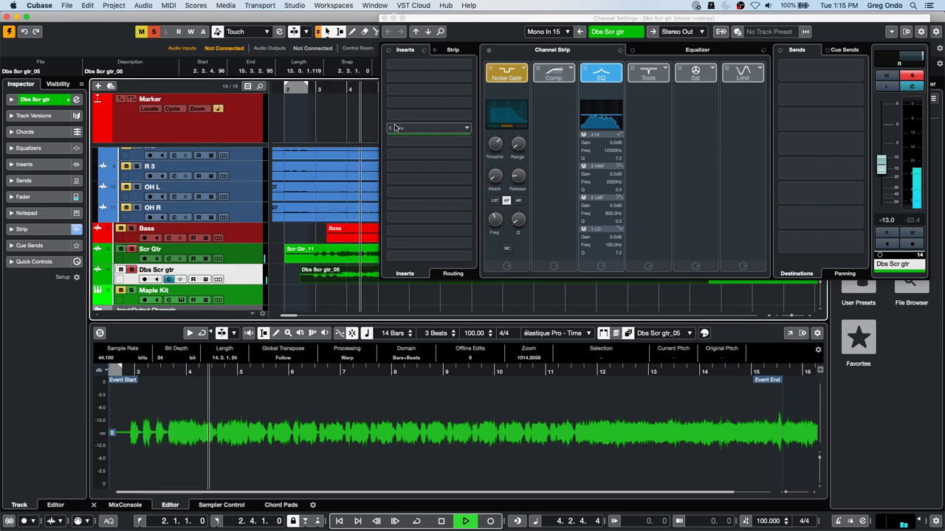
{"action": "key", "text": "space"}
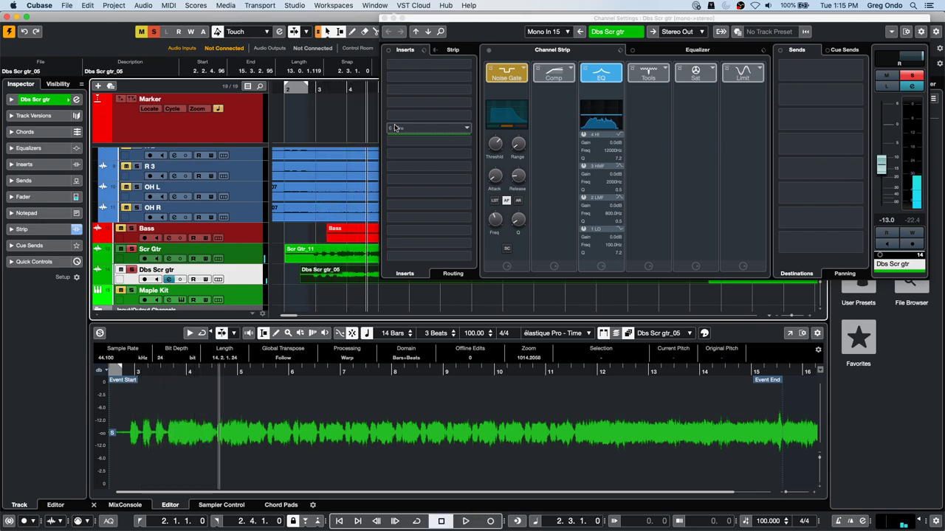
{"action": "left_click", "coordinate": [604, 75]}
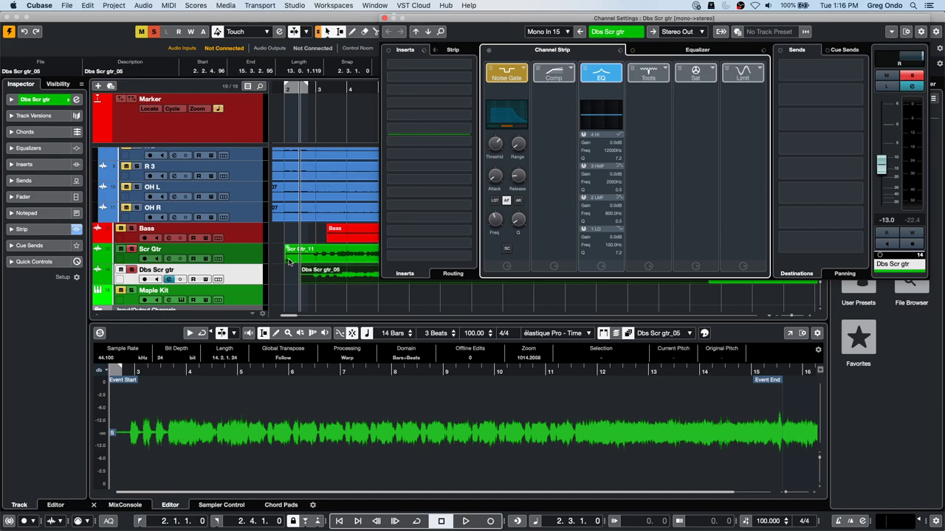
Step: Trim the start of the Scr Gtr event and play both guitars from bar 3 beat 2 with Dbs Scr gtr's channel strip bypassed
{"action": "left_click_drag", "start_coordinate": [289, 259], "coordinate": [297, 258]}
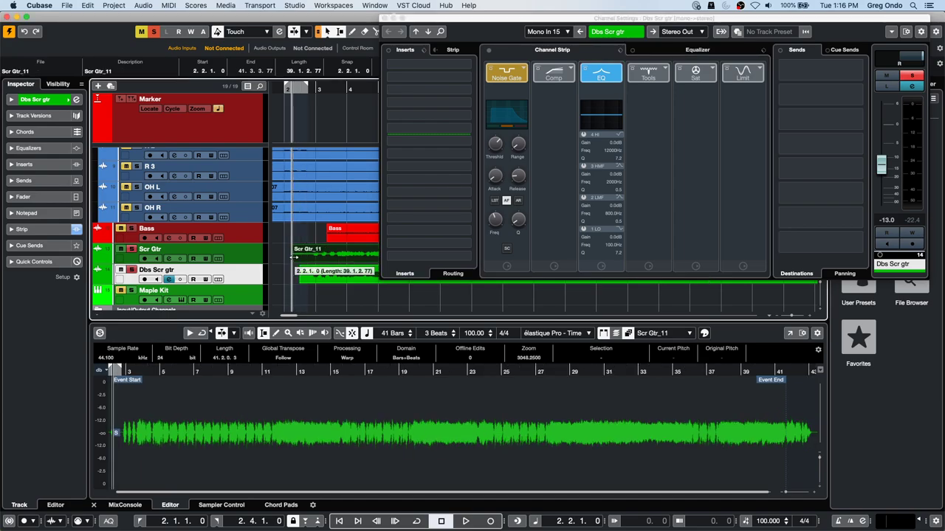
{"action": "left_click", "coordinate": [327, 228]}
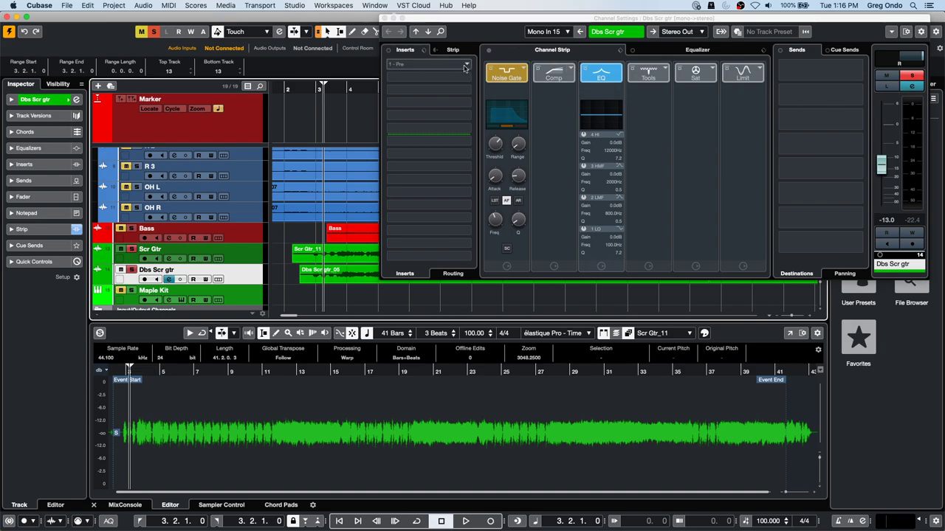
{"action": "left_click", "coordinate": [489, 71]}
{"action": "key", "text": "space"}
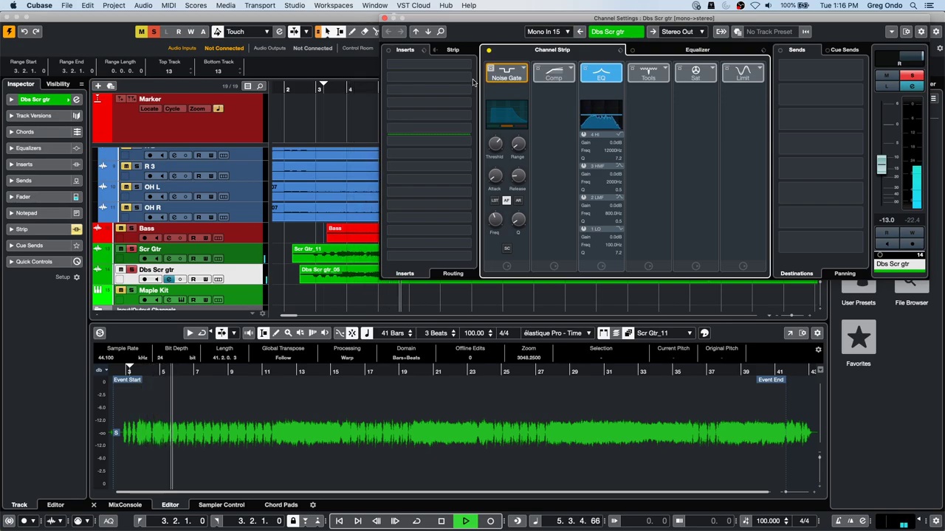
{"action": "key", "text": "space"}
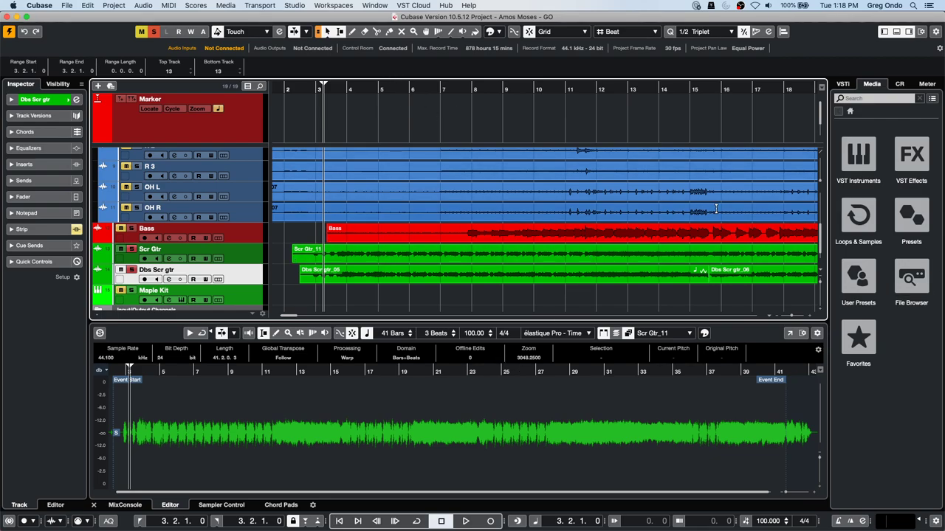
Step: Open Groove Agent SE for the Maple Kit track and cut the loaded Maple Kit CD kit from its slot
{"action": "left_click", "coordinate": [236, 293]}
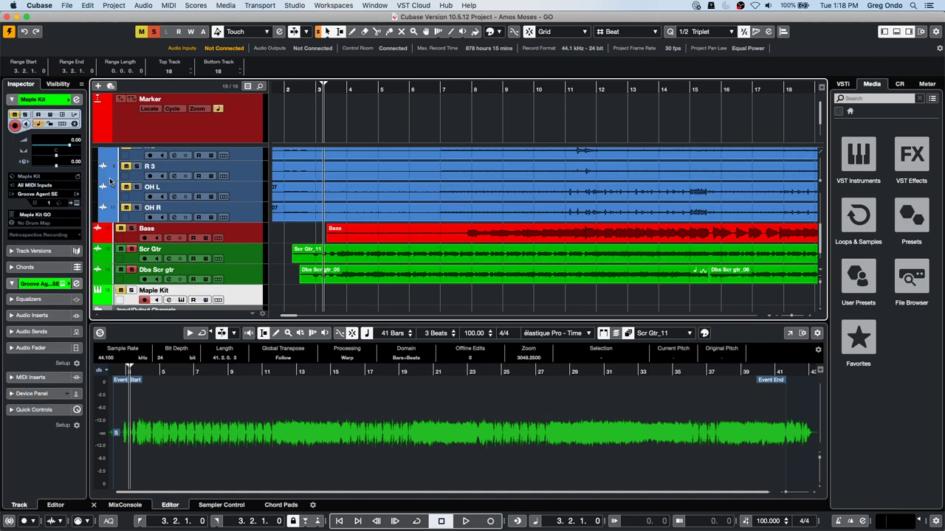
{"action": "left_click", "coordinate": [77, 204]}
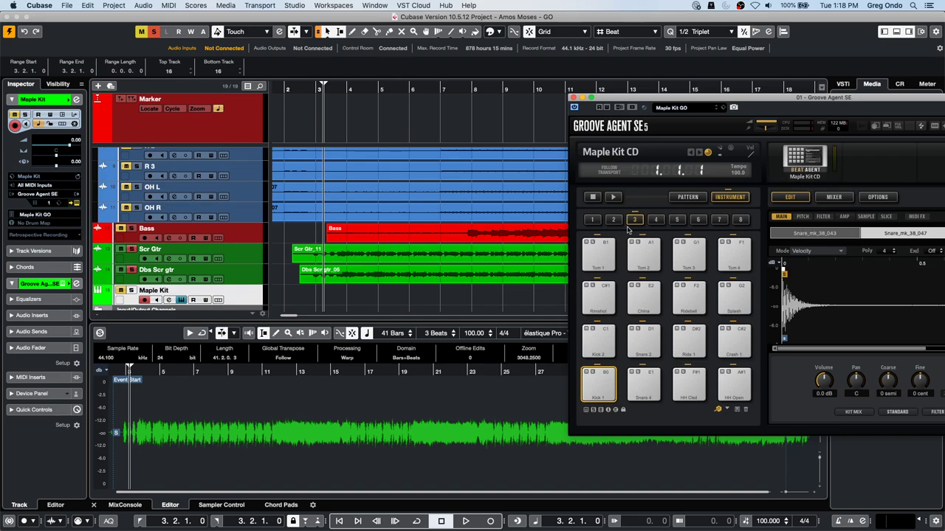
{"action": "right_click", "coordinate": [804, 164]}
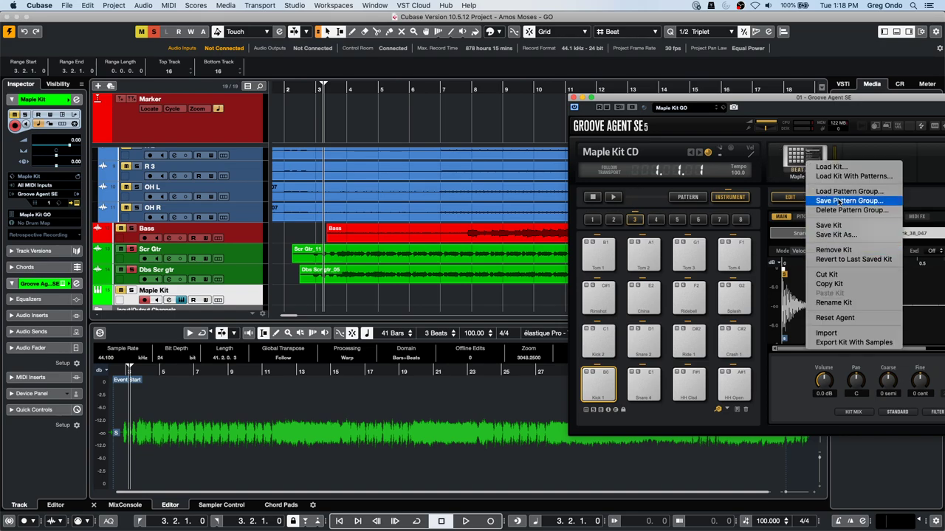
{"action": "left_click", "coordinate": [827, 275]}
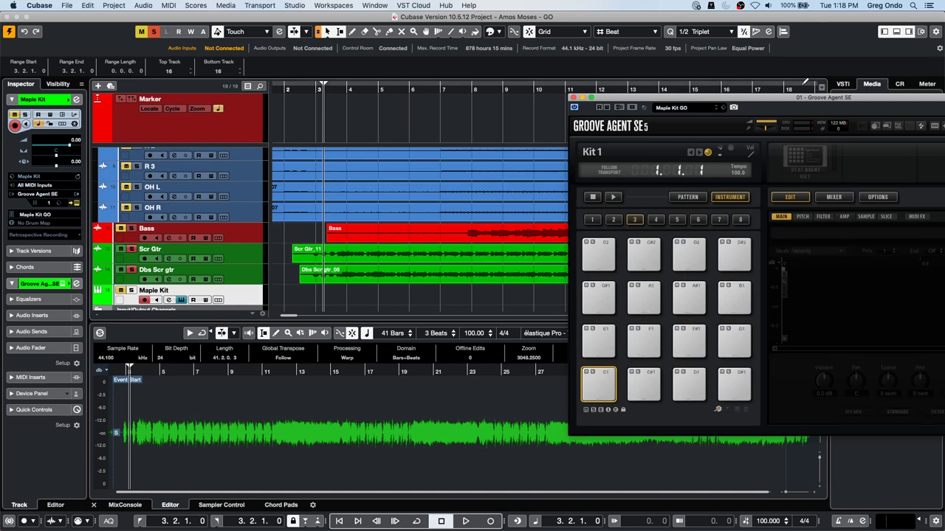
Step: Place a one-beat range of the Kik, Sub Kik and KIK 414 tracks on pad C1 and a one-beat Hat range on pad D1
{"action": "scroll", "coordinate": [357, 208], "scroll_direction": "up", "scroll_amount": 5}
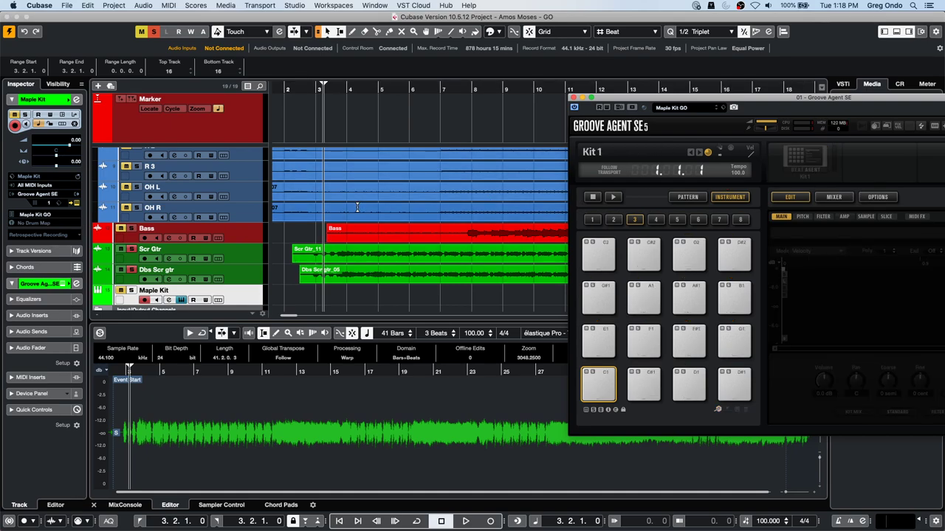
{"action": "left_click", "coordinate": [441, 171]}
{"action": "mouse_move", "coordinate": [442, 170]}
{"action": "left_mouse_down"}
{"action": "mouse_move", "coordinate": [446, 182]}
{"action": "mouse_move", "coordinate": [435, 182]}
{"action": "left_mouse_up"}
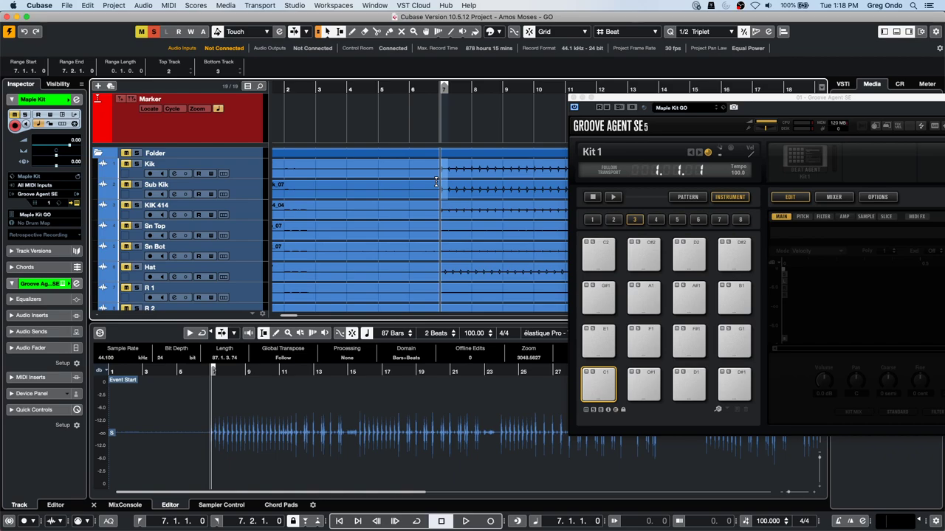
{"action": "key", "text": "h"}
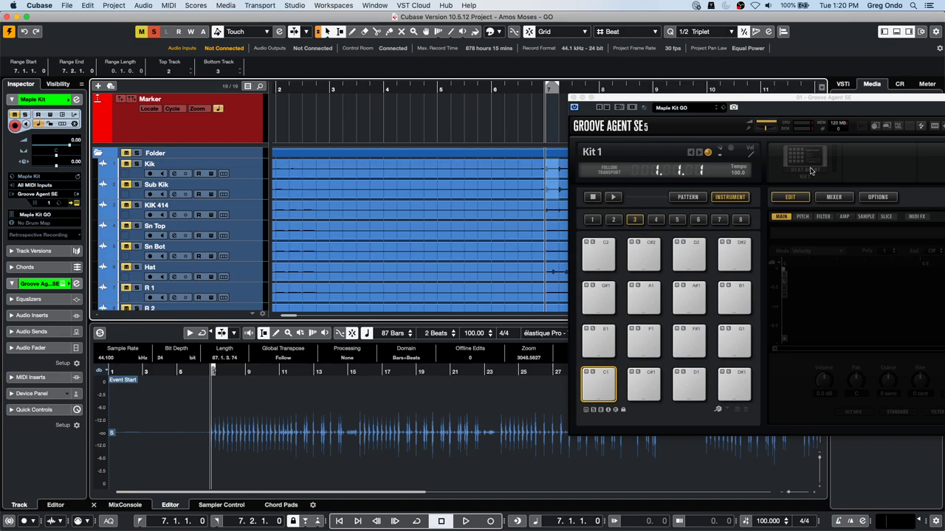
{"action": "left_click", "coordinate": [456, 90]}
{"action": "mouse_move", "coordinate": [456, 89]}
{"action": "left_mouse_down"}
{"action": "mouse_move", "coordinate": [455, 74]}
{"action": "mouse_move", "coordinate": [365, 83]}
{"action": "mouse_move", "coordinate": [382, 204]}
{"action": "mouse_move", "coordinate": [536, 343]}
{"action": "mouse_move", "coordinate": [602, 386]}
{"action": "left_mouse_up"}
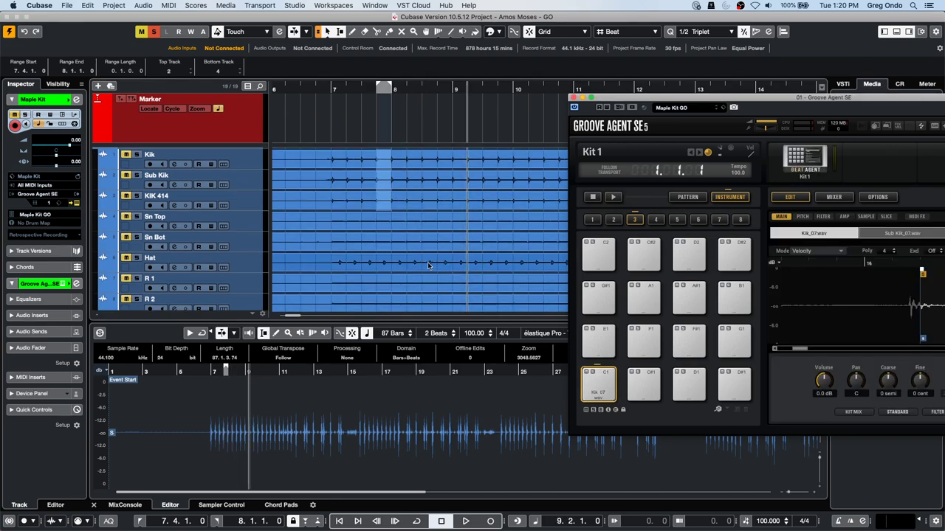
{"action": "left_click_drag", "start_coordinate": [421, 259], "coordinate": [682, 387]}
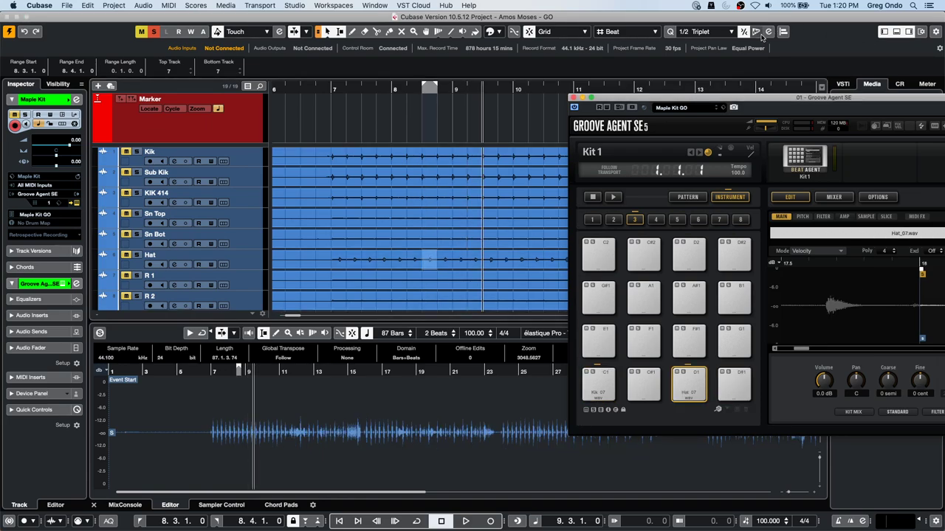
Step: Look at the Export Kit With Samples dialog for Kit 1 without exporting, and close Groove Agent SE
{"action": "left_click_drag", "start_coordinate": [679, 96], "coordinate": [459, 62]}
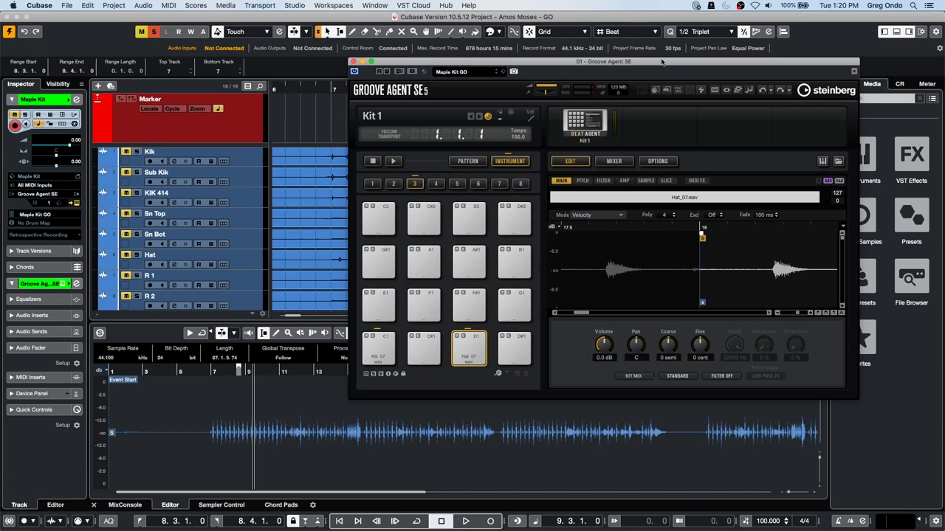
{"action": "right_click", "coordinate": [595, 125]}
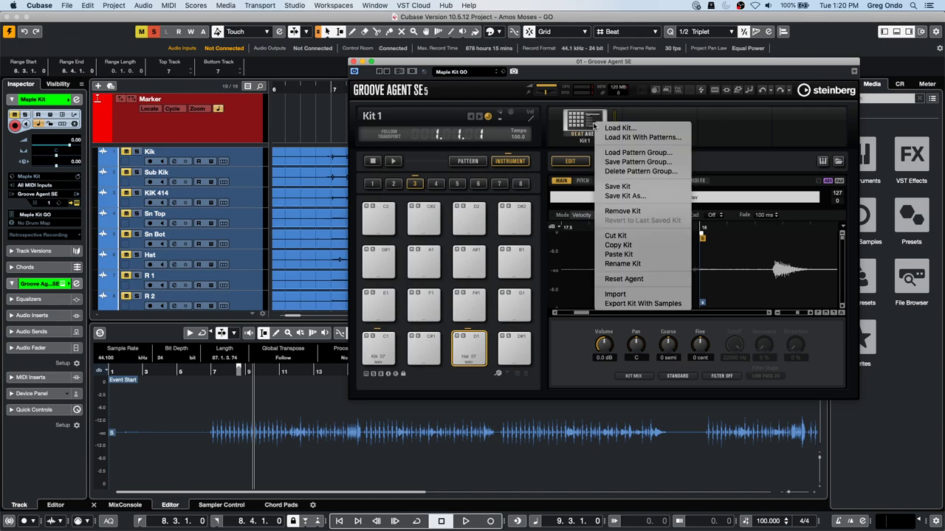
{"action": "left_click", "coordinate": [644, 305]}
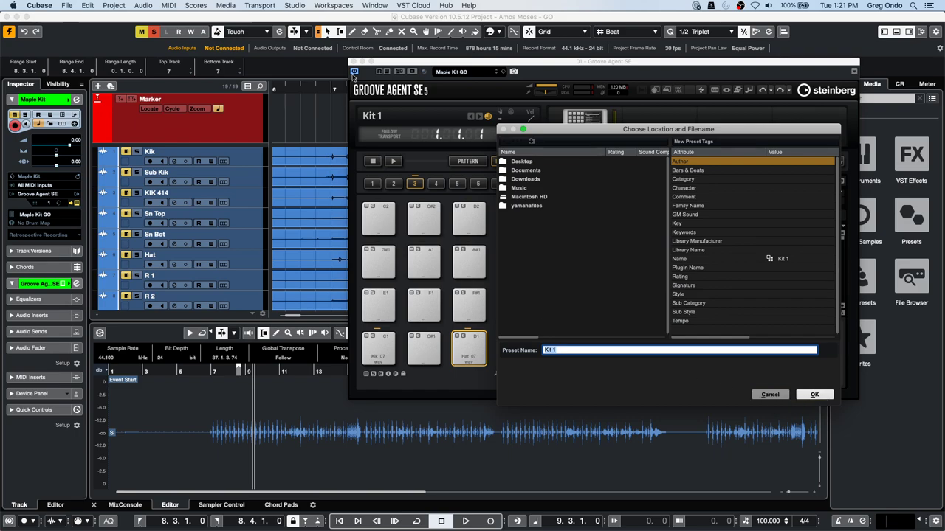
{"action": "left_click", "coordinate": [770, 395]}
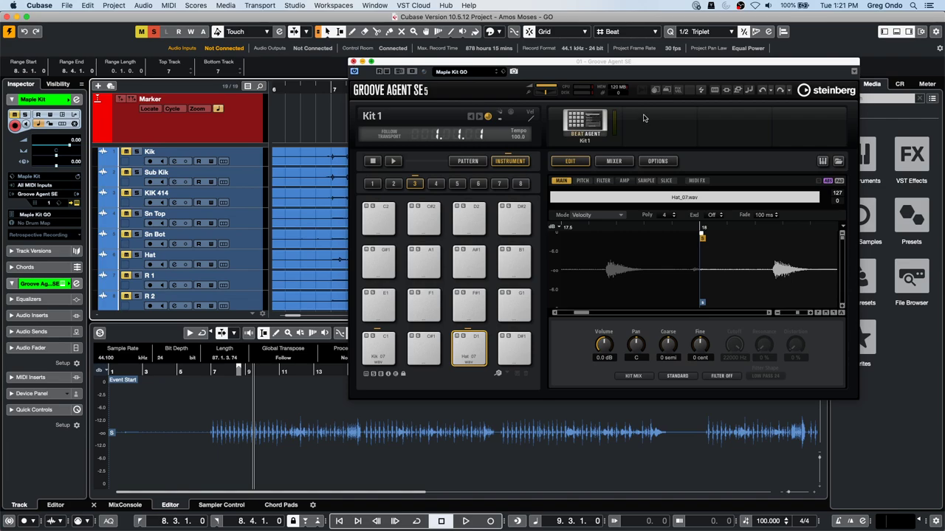
{"action": "left_click", "coordinate": [584, 123]}
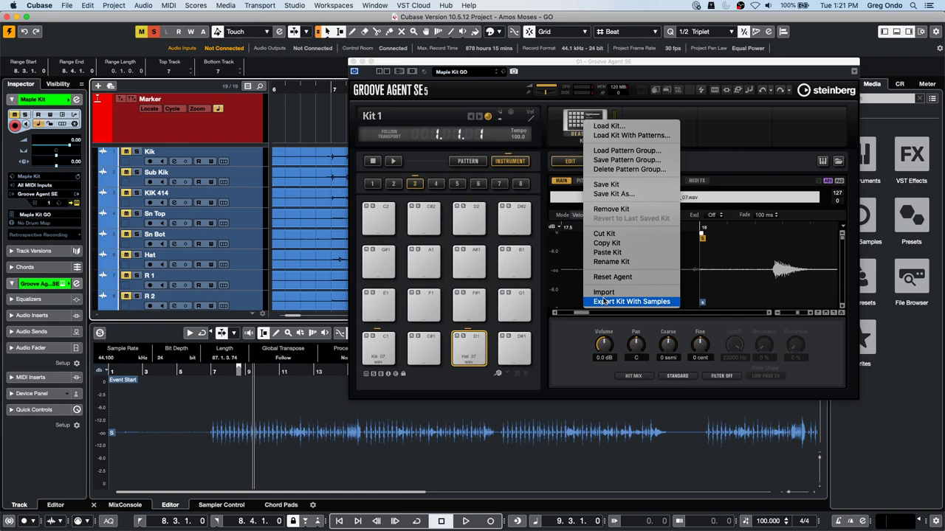
{"action": "left_click", "coordinate": [353, 64]}
{"action": "left_click", "coordinate": [353, 63]}
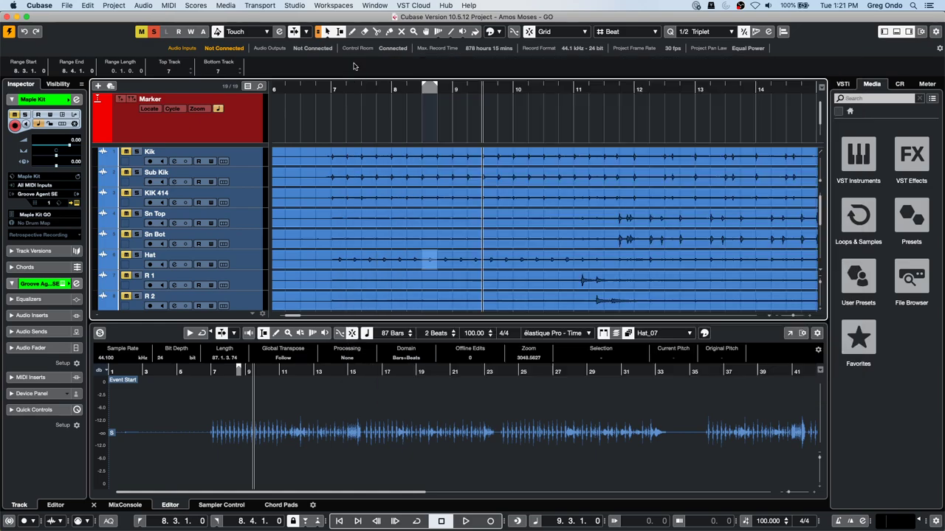
Step: Create a new empty project in the June 16 2020 folder
{"action": "left_click", "coordinate": [68, 5]}
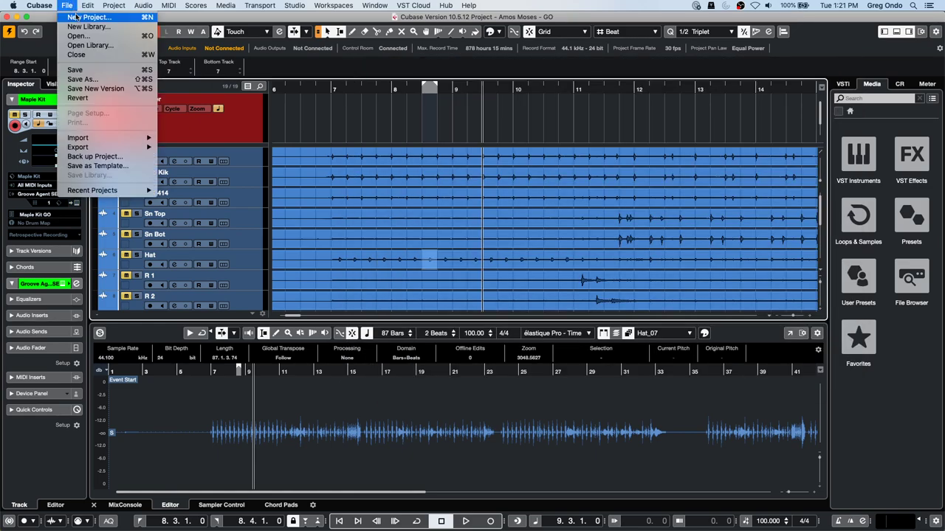
{"action": "left_click", "coordinate": [87, 17]}
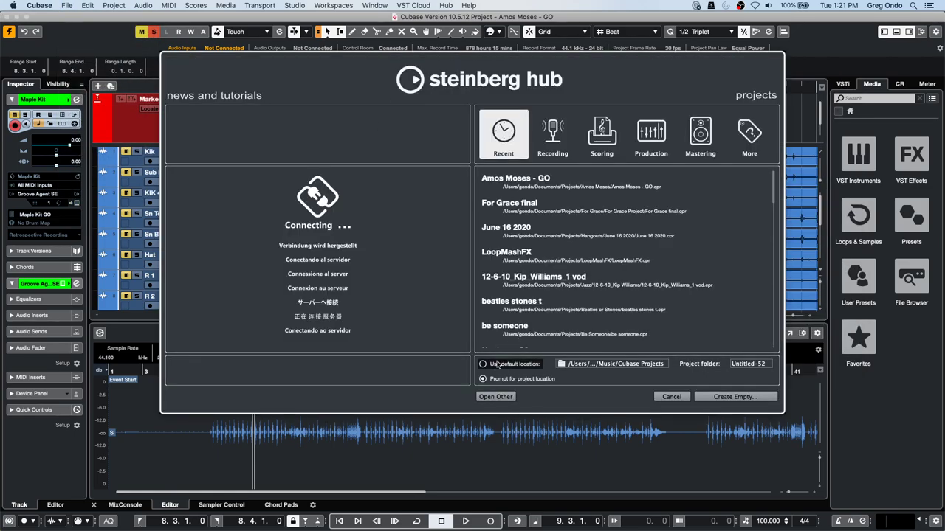
{"action": "left_click", "coordinate": [482, 363]}
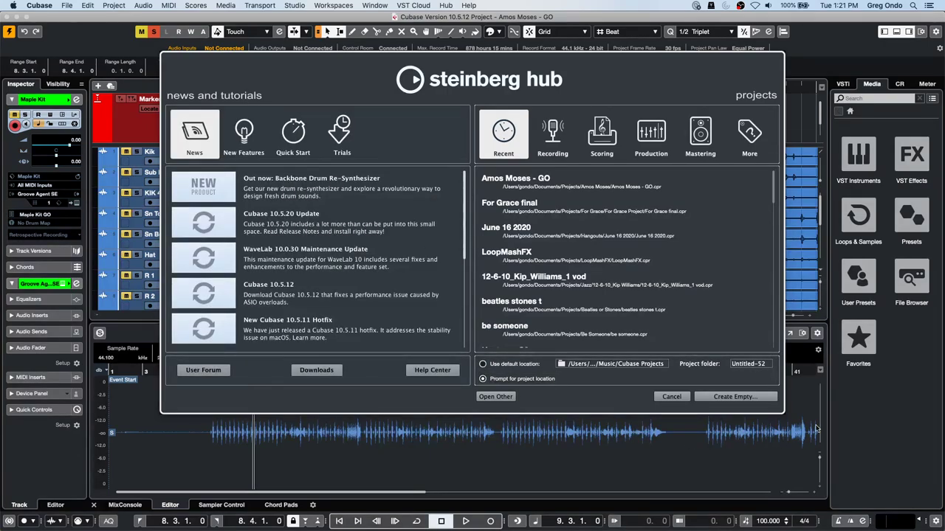
{"action": "left_click", "coordinate": [727, 400]}
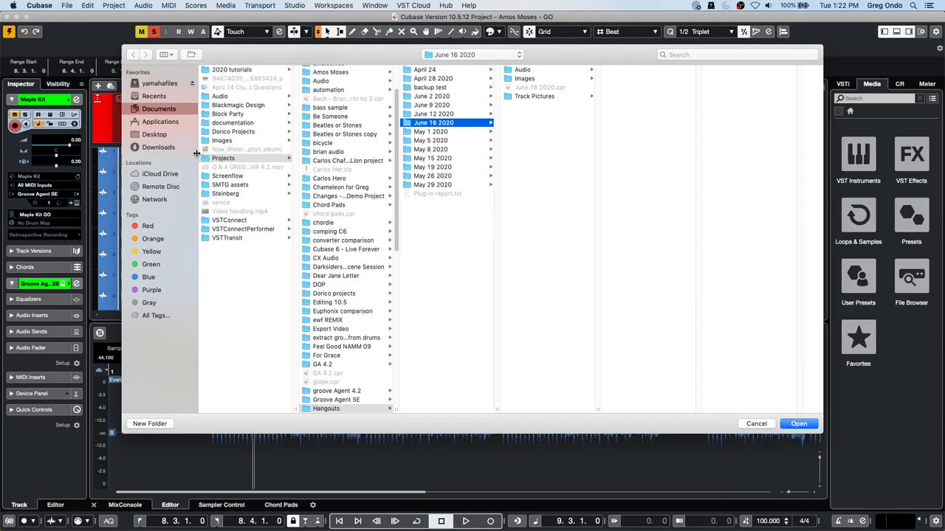
{"action": "left_click", "coordinate": [787, 426]}
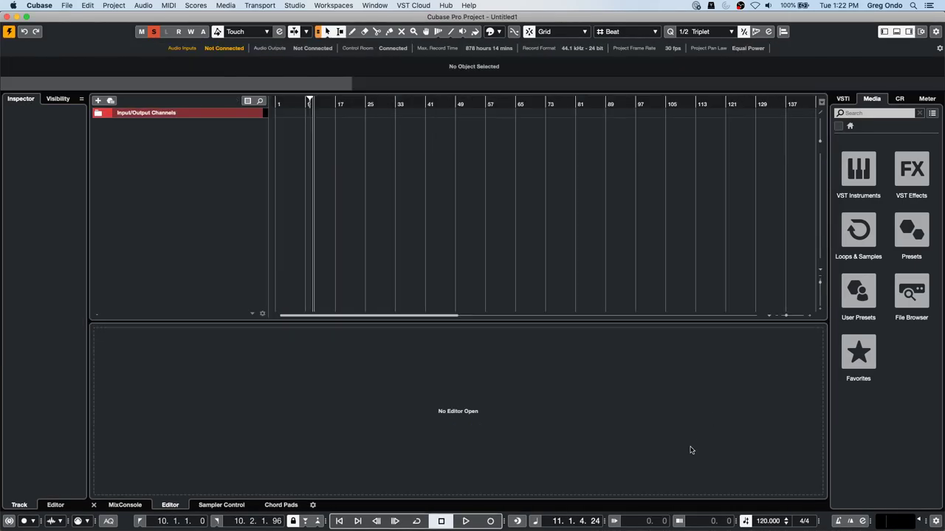
Step: Add one instrument track using Groove Agent SE, routed to Stereo Out
{"action": "right_click", "coordinate": [160, 139]}
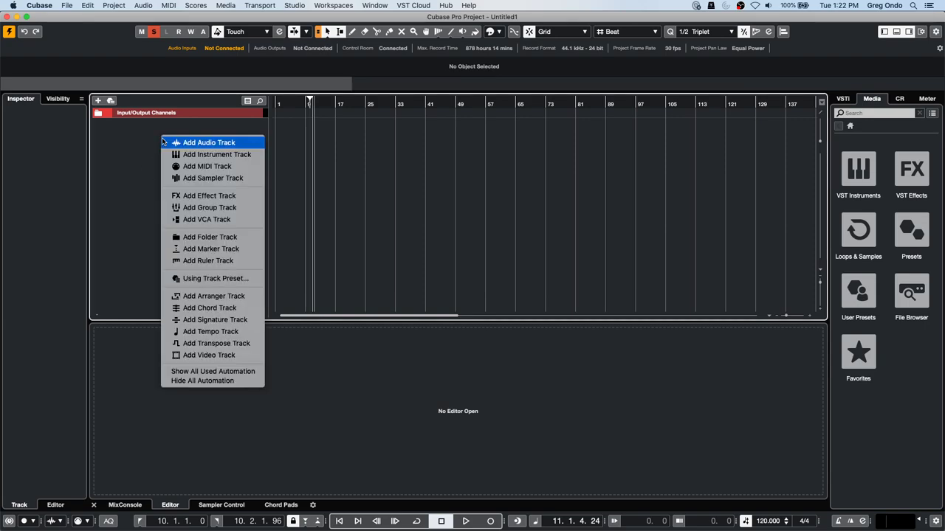
{"action": "left_click", "coordinate": [164, 154]}
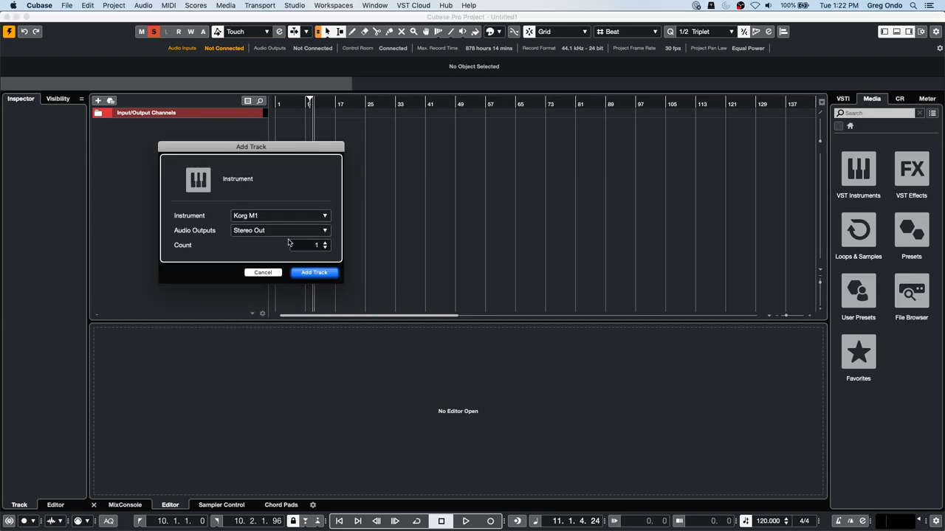
{"action": "left_click", "coordinate": [282, 216]}
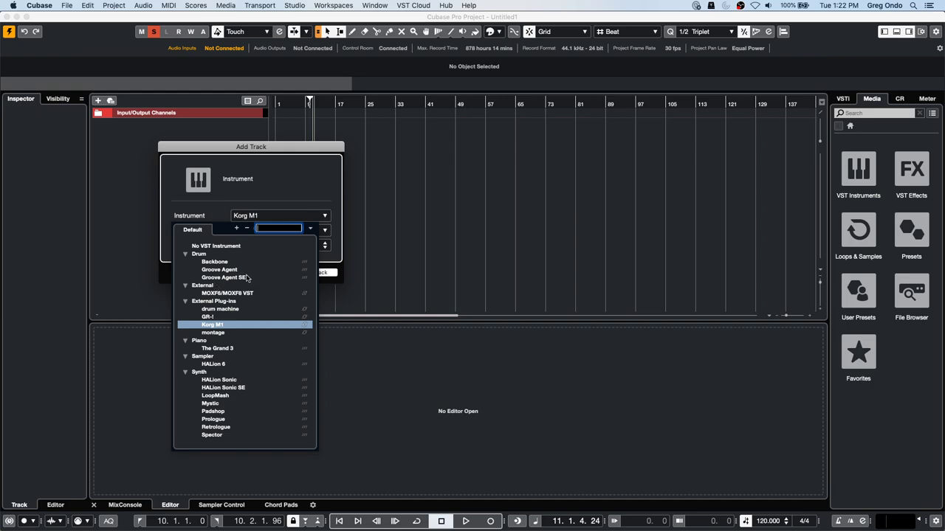
{"action": "left_click", "coordinate": [247, 277]}
{"action": "left_click", "coordinate": [308, 273]}
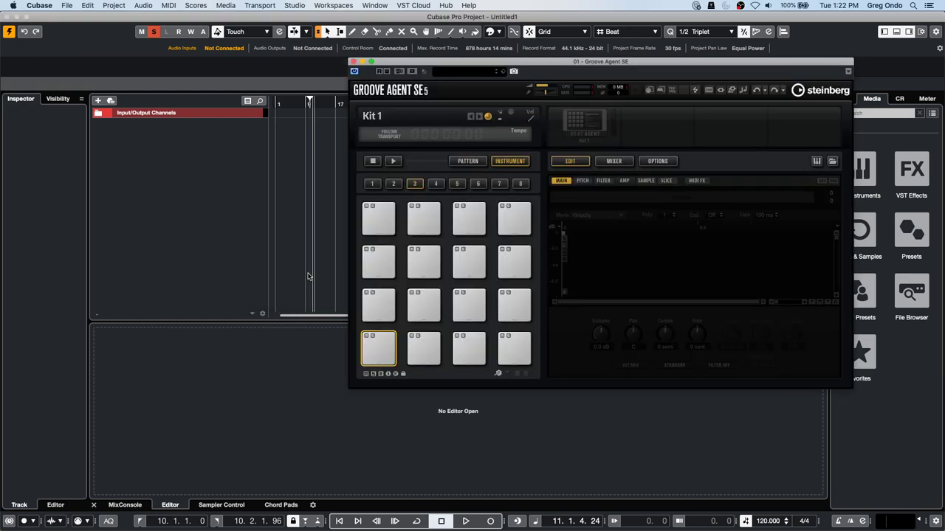
Step: Add one stereo audio track with UR24C Input 1 (Mono) as its input and Stereo Out as its output
{"action": "right_click", "coordinate": [166, 167]}
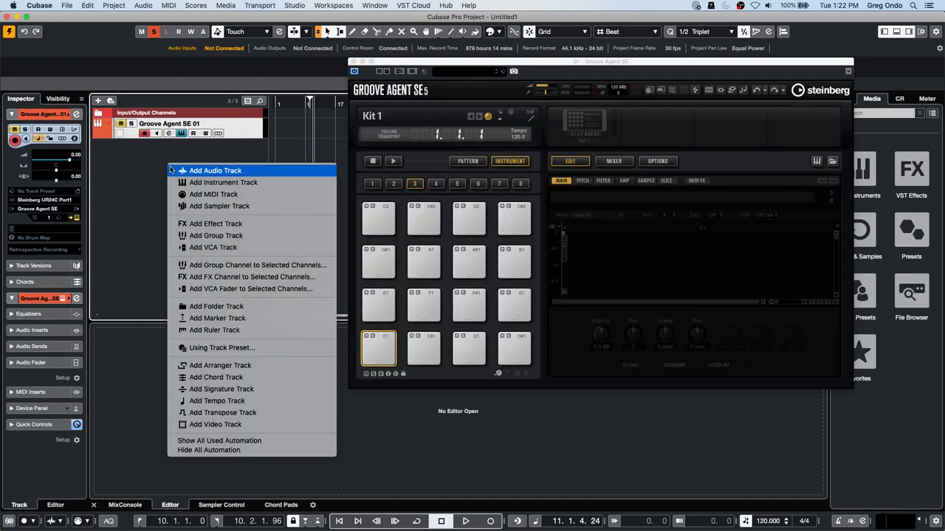
{"action": "left_click", "coordinate": [266, 174]}
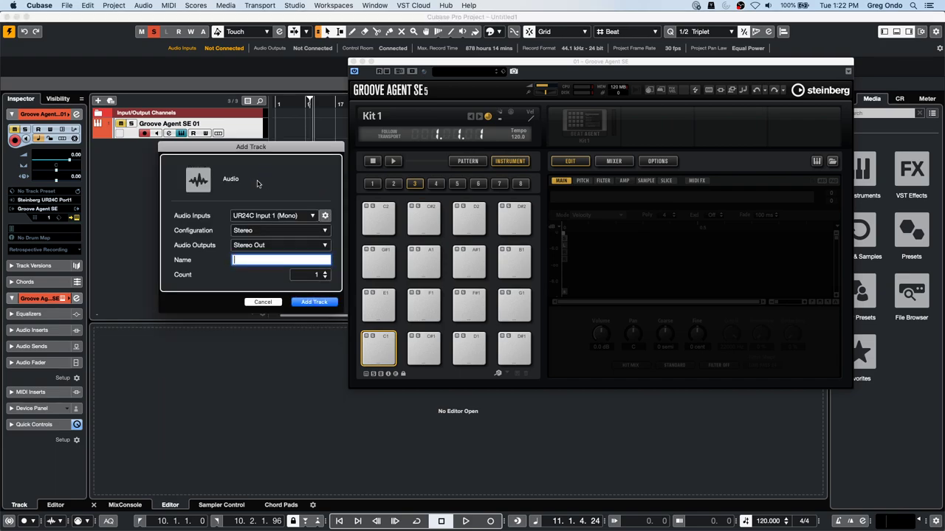
{"action": "left_click", "coordinate": [299, 216]}
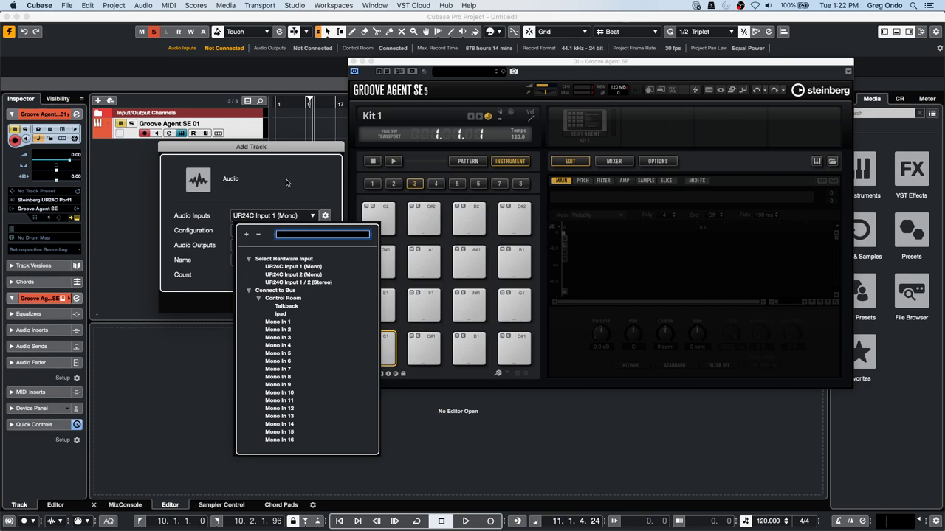
{"action": "left_click", "coordinate": [294, 265]}
{"action": "left_click", "coordinate": [325, 302]}
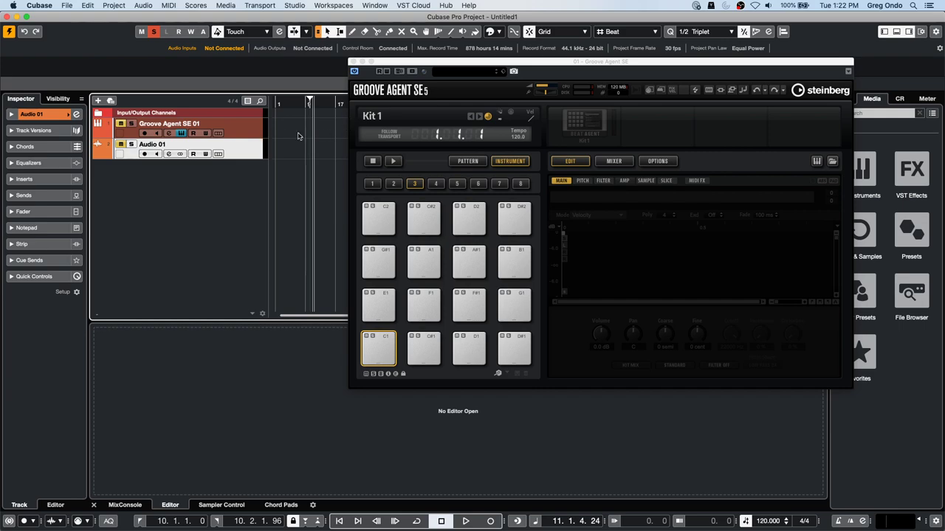
Step: Look through the kit commands for the empty Kit 1 and close the Groove Agent SE window
{"action": "right_click", "coordinate": [575, 122]}
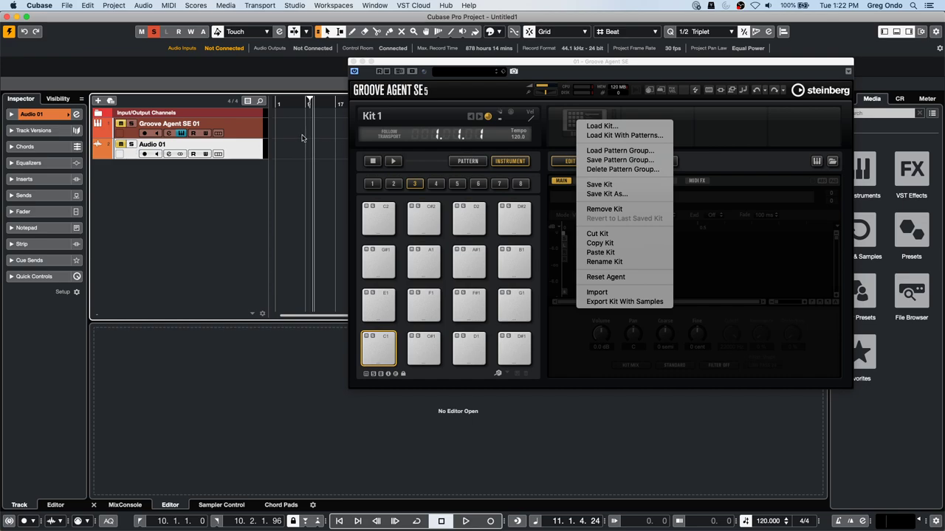
{"action": "left_click", "coordinate": [239, 158]}
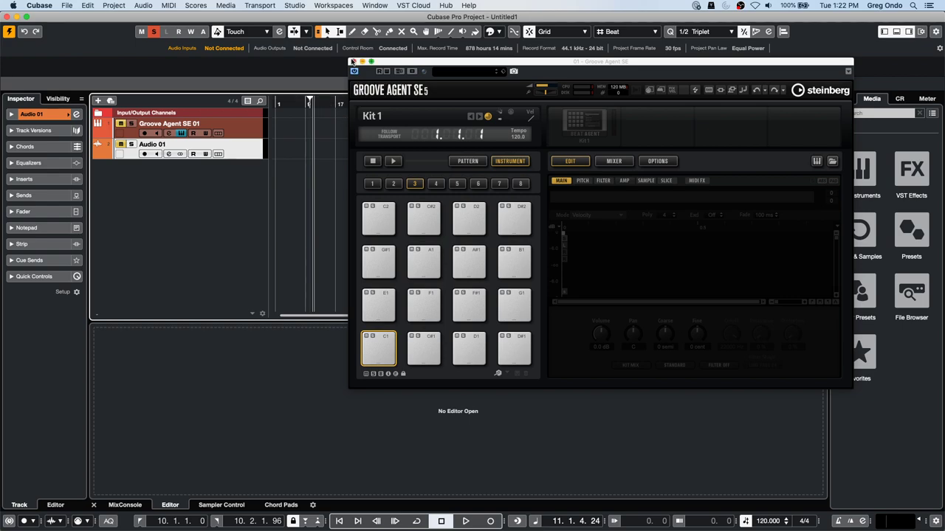
{"action": "left_click", "coordinate": [352, 62]}
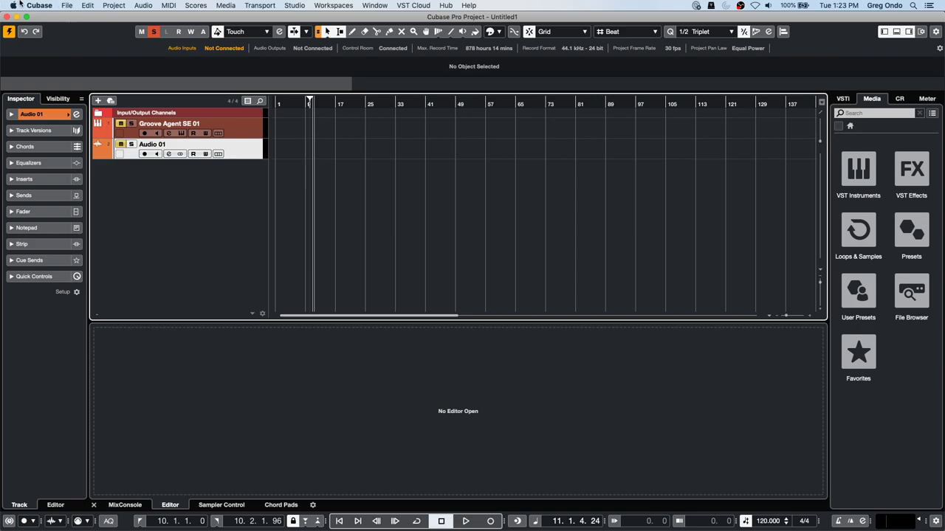
Step: Open and activate the recent project UpstreamC9.cpr, leaving its missing audio files unresolved
{"action": "left_click", "coordinate": [67, 5]}
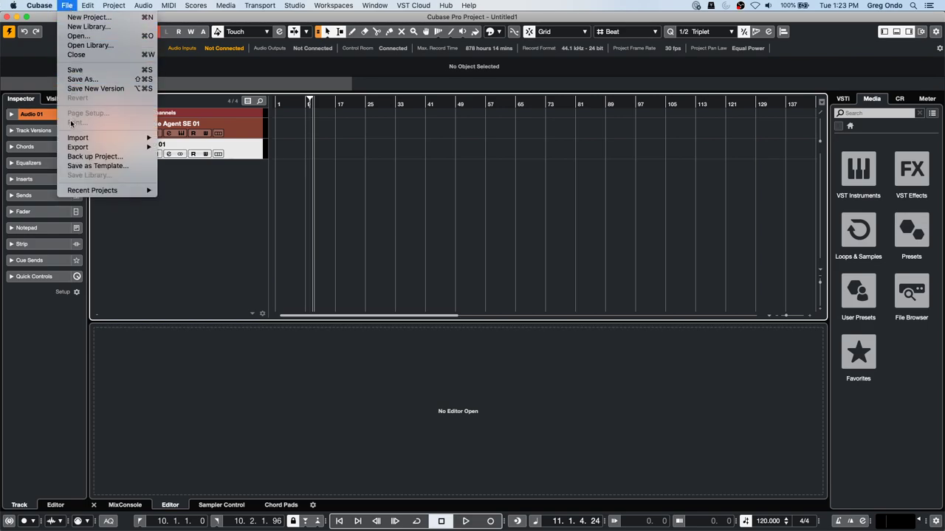
{"action": "mouse_move", "coordinate": [91, 191]}
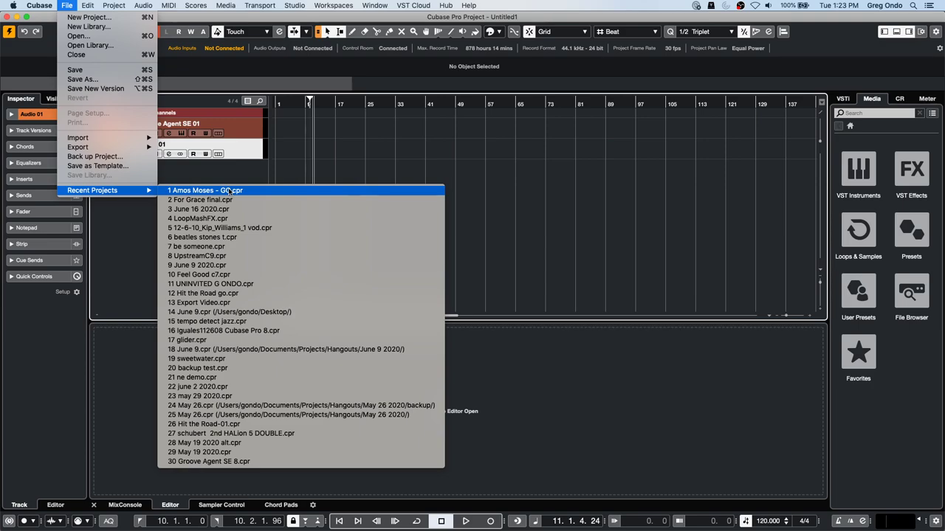
{"action": "left_click", "coordinate": [227, 256]}
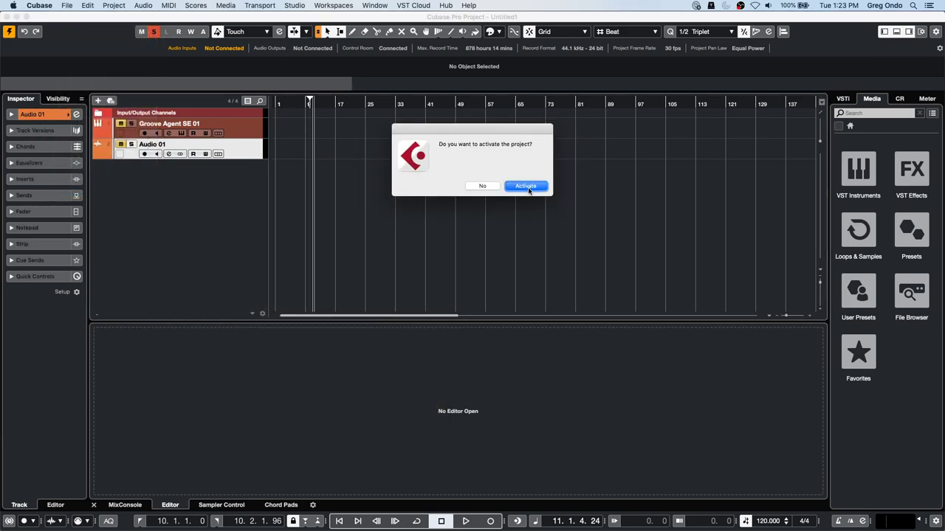
{"action": "left_click", "coordinate": [526, 186]}
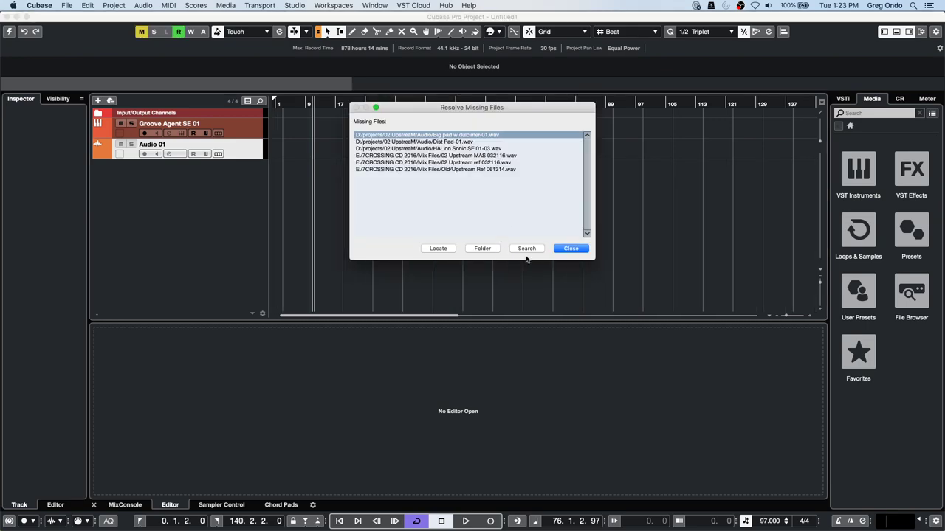
{"action": "left_click", "coordinate": [570, 249]}
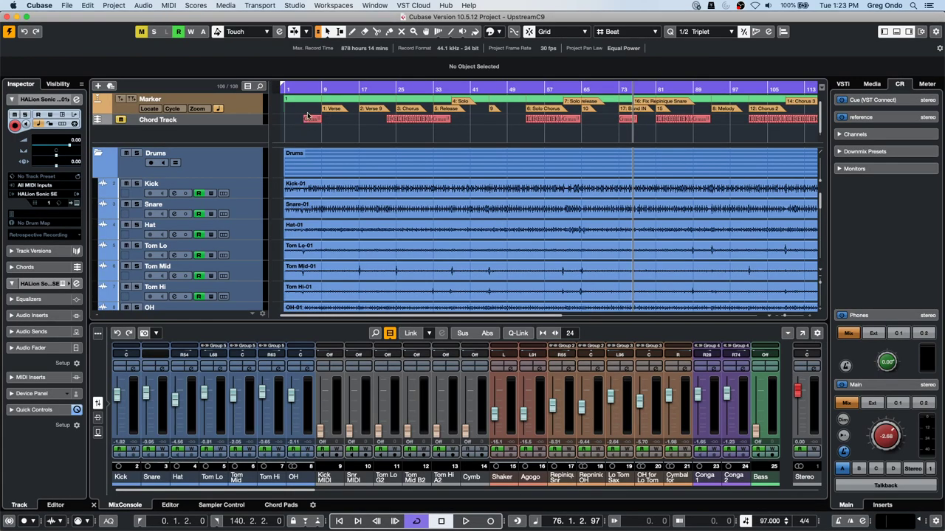
Step: Look through the whole track list of the project, from the Drums folder to the HALion Sonic SE 01 track
{"action": "scroll", "coordinate": [388, 211], "scroll_direction": "down", "scroll_amount": 15}
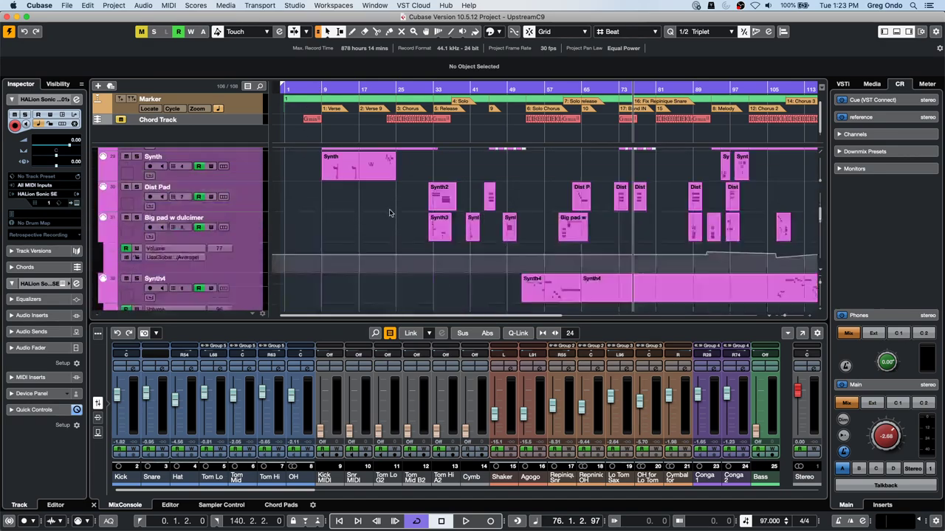
{"action": "scroll", "coordinate": [389, 212], "scroll_direction": "down", "scroll_amount": 15}
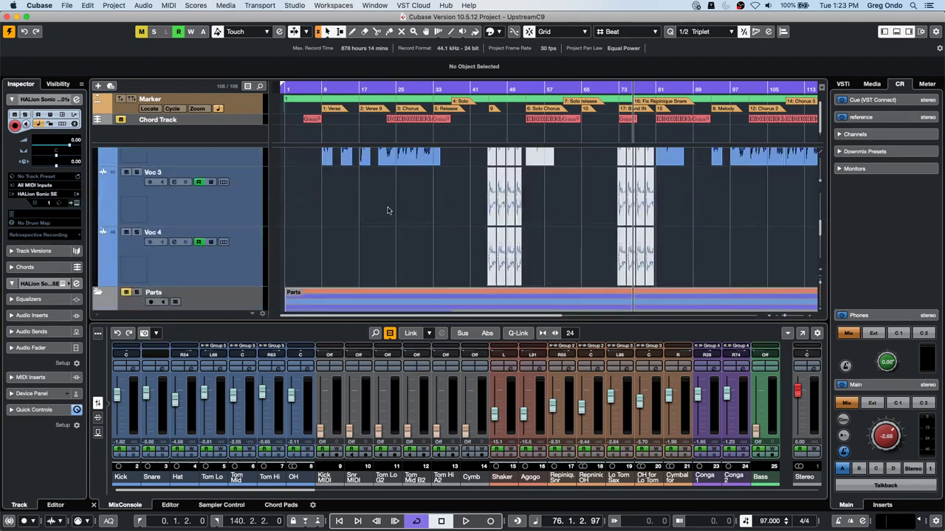
{"action": "scroll", "coordinate": [389, 210], "scroll_direction": "down", "scroll_amount": 15}
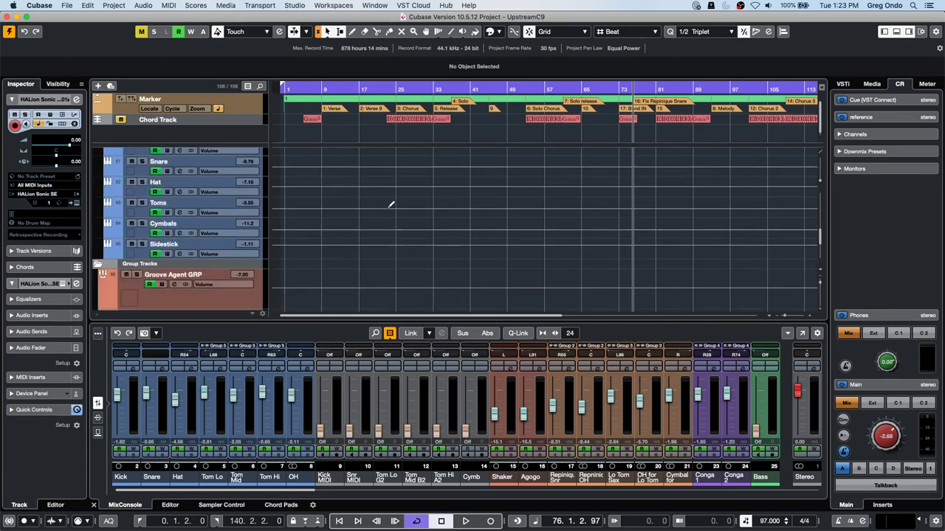
{"action": "scroll", "coordinate": [389, 210], "scroll_direction": "down", "scroll_amount": 5}
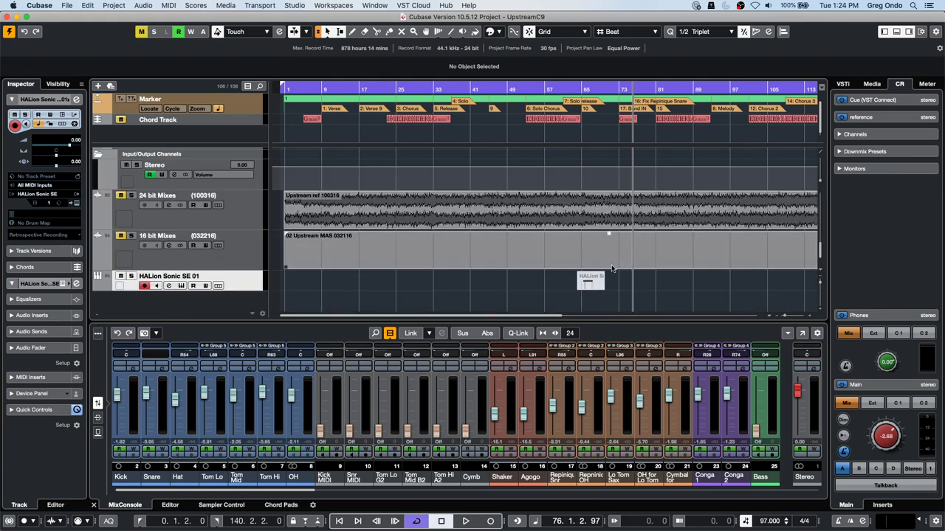
{"action": "scroll", "coordinate": [527, 156], "scroll_direction": "up", "scroll_amount": 20}
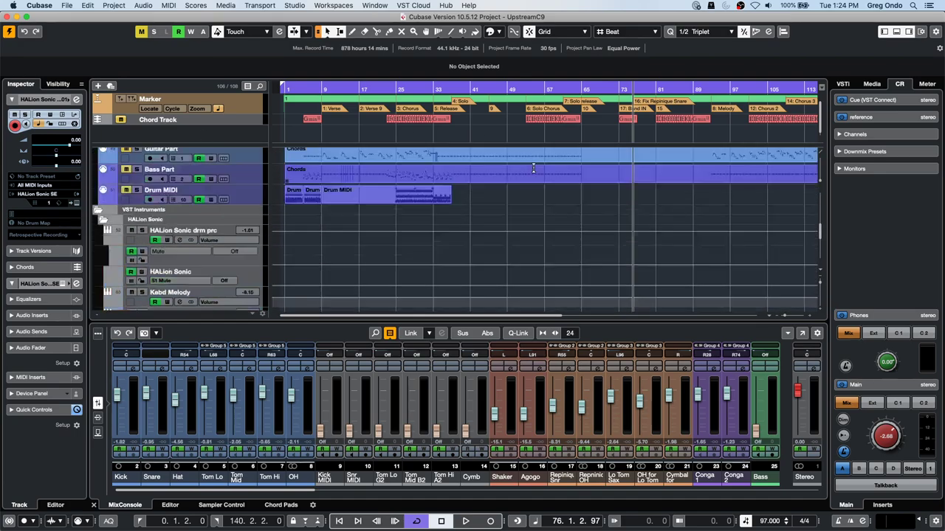
{"action": "scroll", "coordinate": [535, 169], "scroll_direction": "down", "scroll_amount": 20}
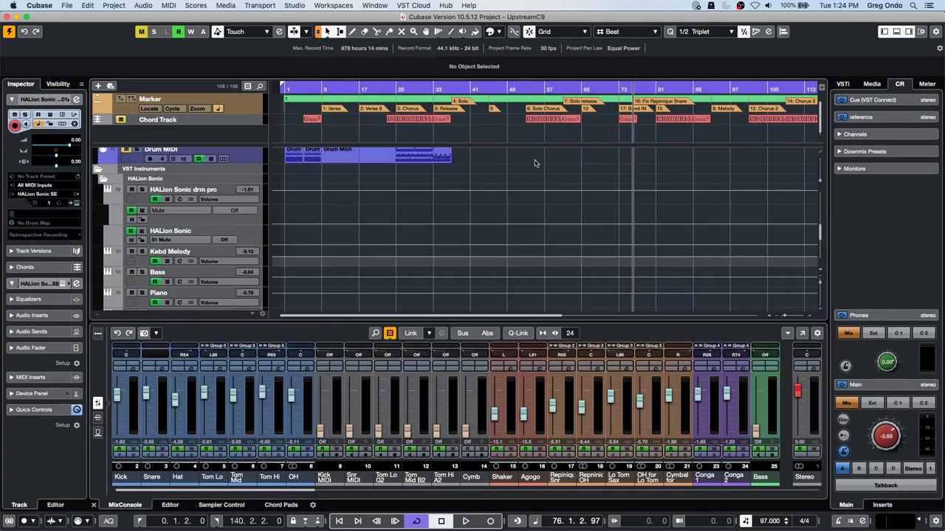
{"action": "scroll", "coordinate": [533, 160], "scroll_direction": "up", "scroll_amount": 6}
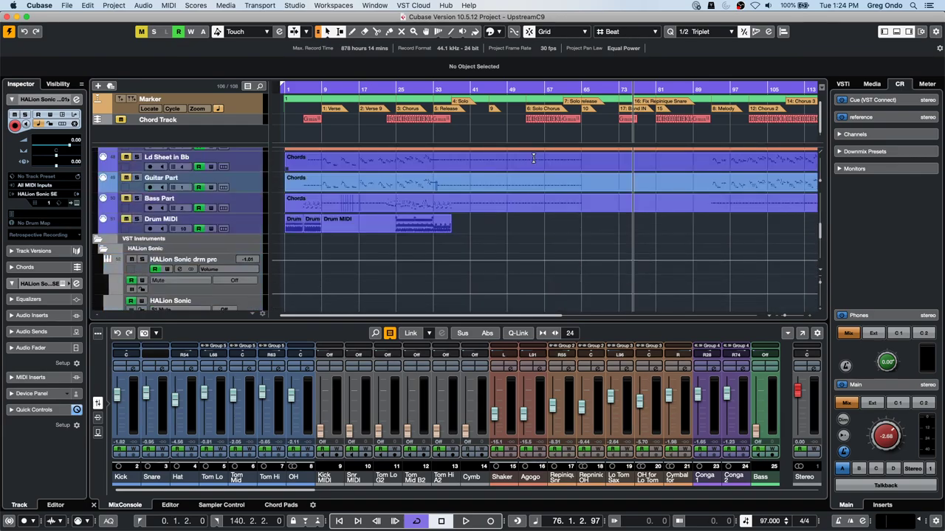
{"action": "scroll", "coordinate": [533, 159], "scroll_direction": "up", "scroll_amount": 20}
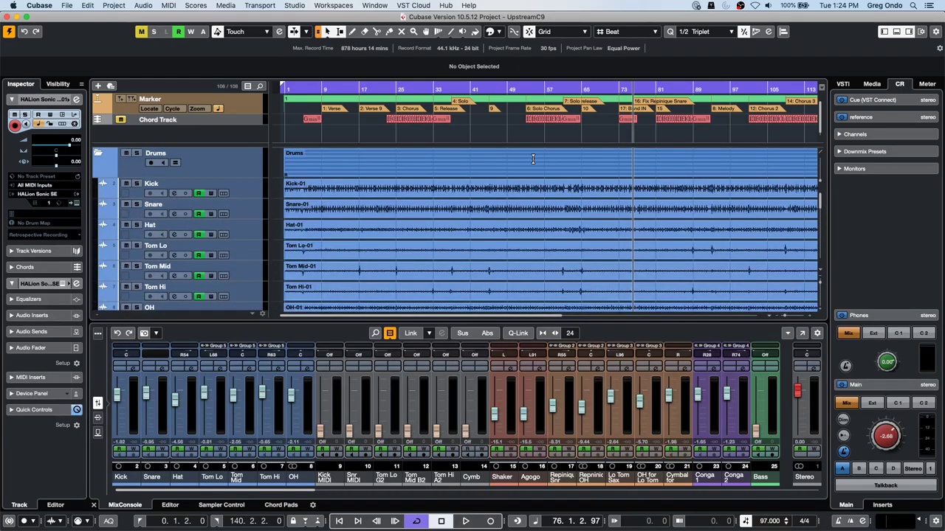
{"action": "scroll", "coordinate": [533, 161], "scroll_direction": "down", "scroll_amount": 18}
{"action": "scroll", "coordinate": [532, 158], "scroll_direction": "up", "scroll_amount": 18}
{"action": "scroll", "coordinate": [534, 160], "scroll_direction": "down", "scroll_amount": 20}
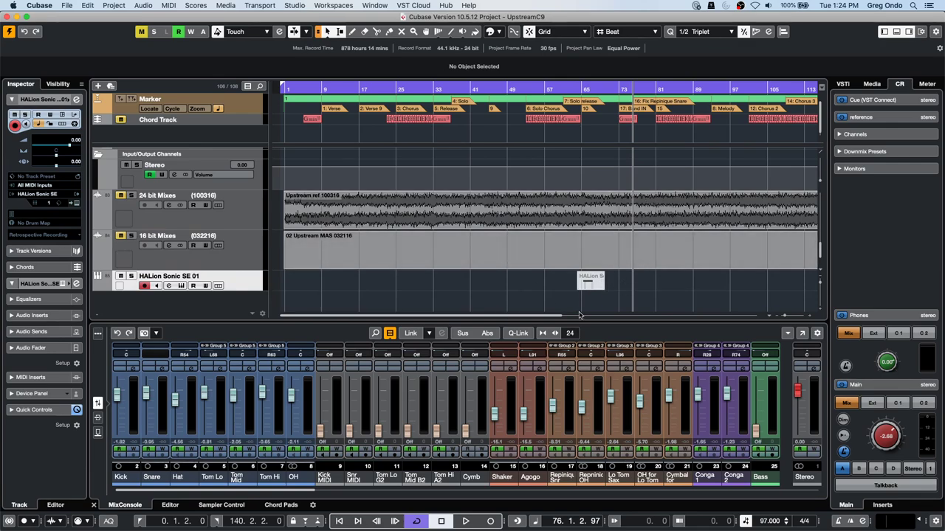
Step: Hide the MixConsole below the tracks and show it again
{"action": "left_click", "coordinate": [896, 32]}
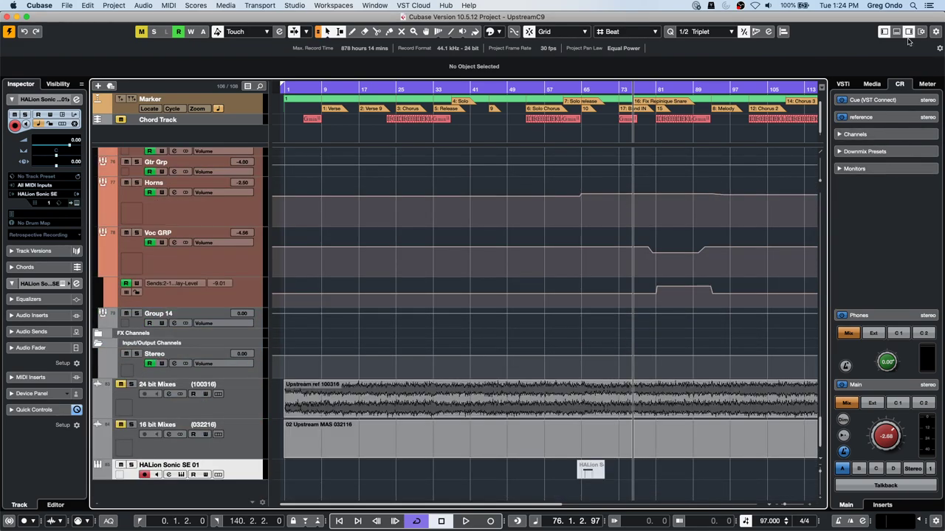
{"action": "left_click", "coordinate": [896, 32]}
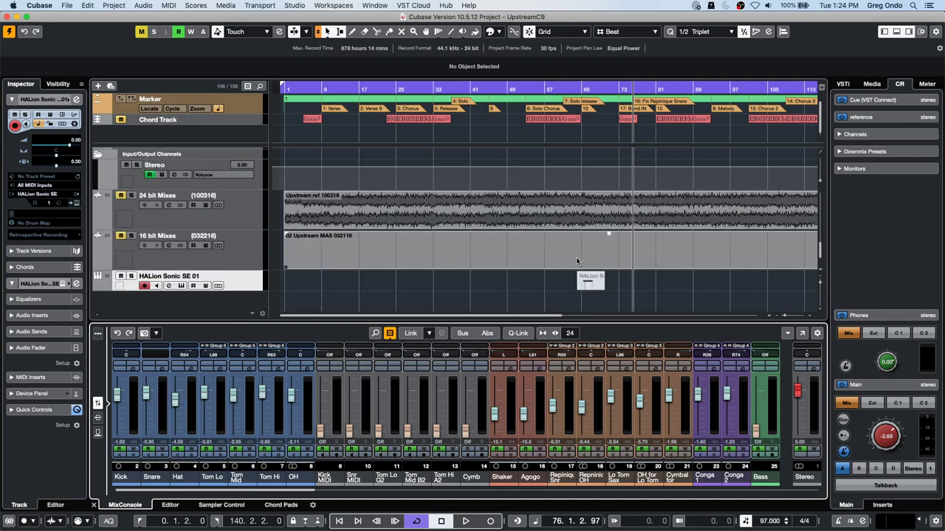
{"action": "scroll", "coordinate": [597, 232], "scroll_direction": "up", "scroll_amount": 5}
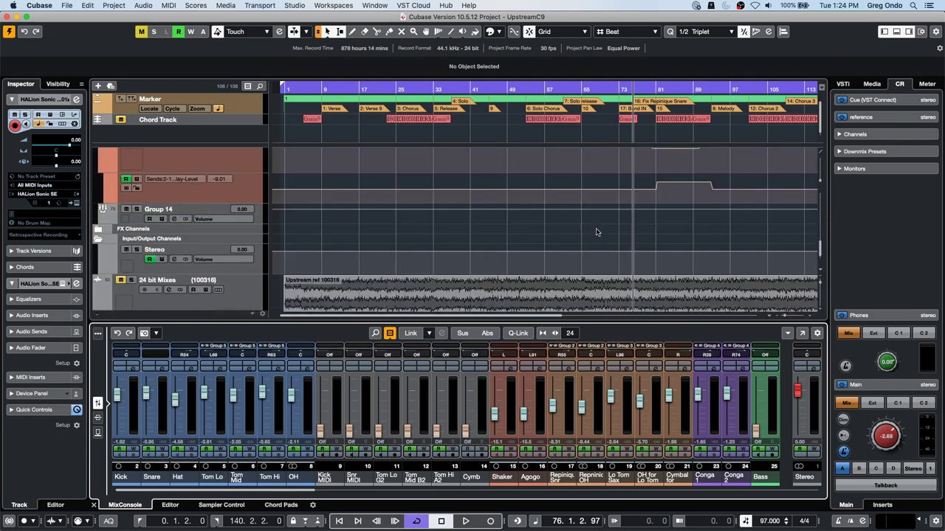
{"action": "scroll", "coordinate": [596, 232], "scroll_direction": "down", "scroll_amount": 3}
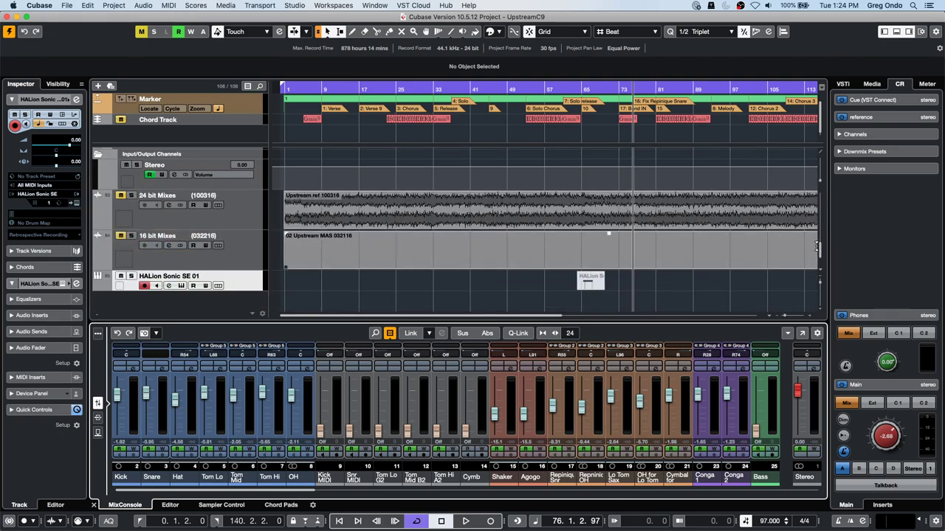
Step: Zoom in on the timeline around the BG Vocals events before the Solo Chorus marker and start playback
{"action": "left_click_drag", "start_coordinate": [820, 253], "coordinate": [820, 228]}
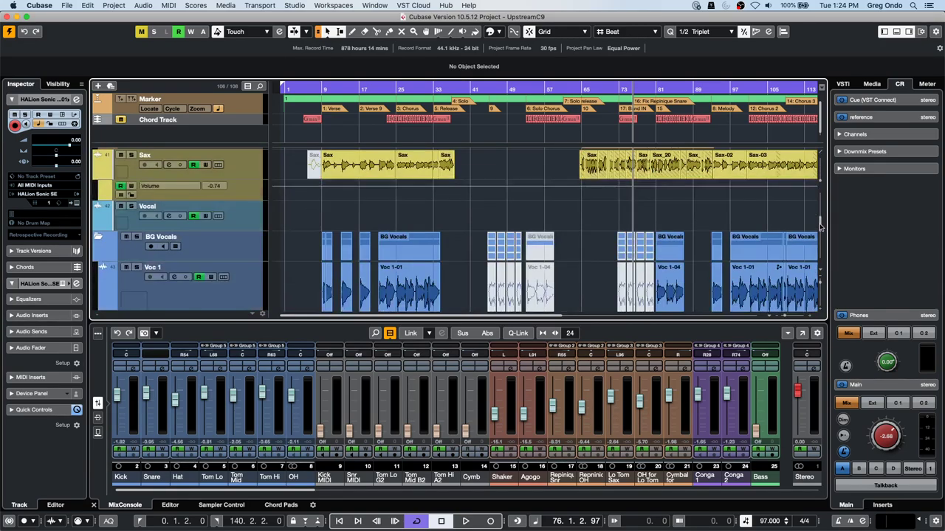
{"action": "left_click", "coordinate": [447, 87]}
{"action": "left_click_drag", "start_coordinate": [448, 87], "coordinate": [412, 152]}
{"action": "left_click", "coordinate": [448, 87]}
{"action": "key", "text": "space"}
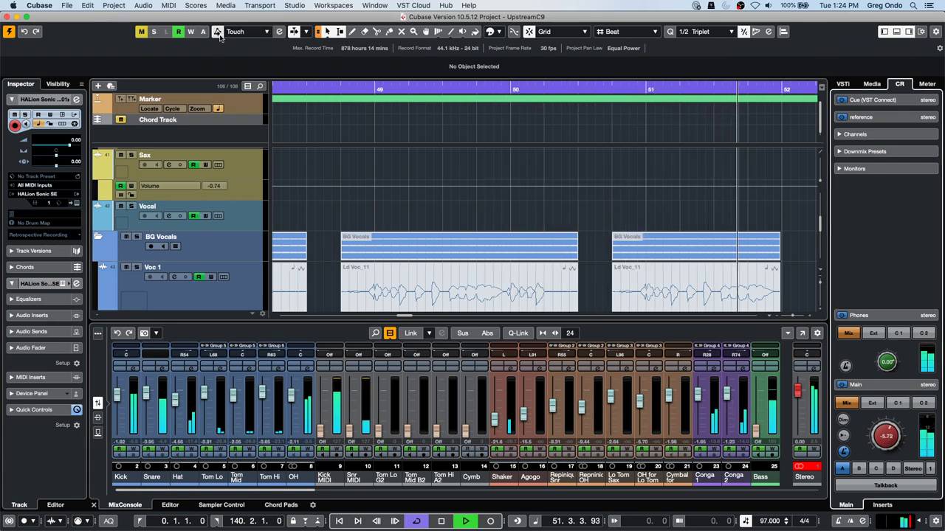
Step: Switch auto-scroll to Stationary Cursor, zoom the timeline out during playback to observe the scrolling, and stop playback
{"action": "left_click", "coordinate": [306, 32]}
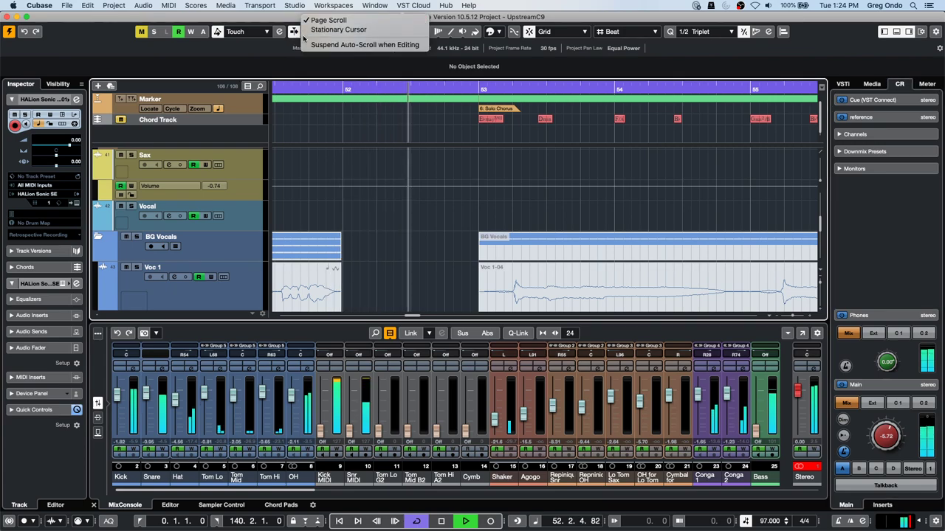
{"action": "left_click", "coordinate": [338, 29]}
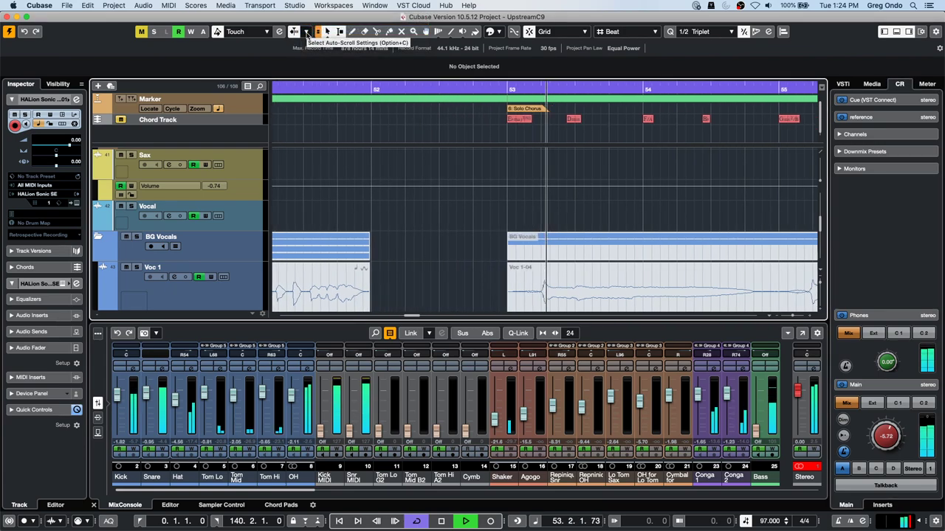
{"action": "key", "text": "g"}
{"action": "key", "text": "g"}
{"action": "key", "text": "g"}
{"action": "key", "text": "g"}
{"action": "key", "text": "g"}
{"action": "key", "text": "g"}
{"action": "key", "text": "g"}
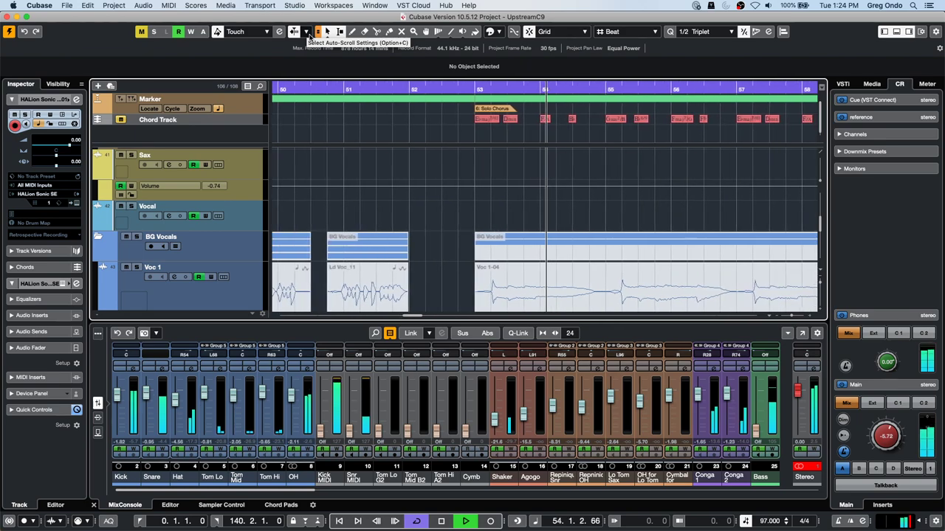
{"action": "key", "text": "g"}
{"action": "key", "text": "g"}
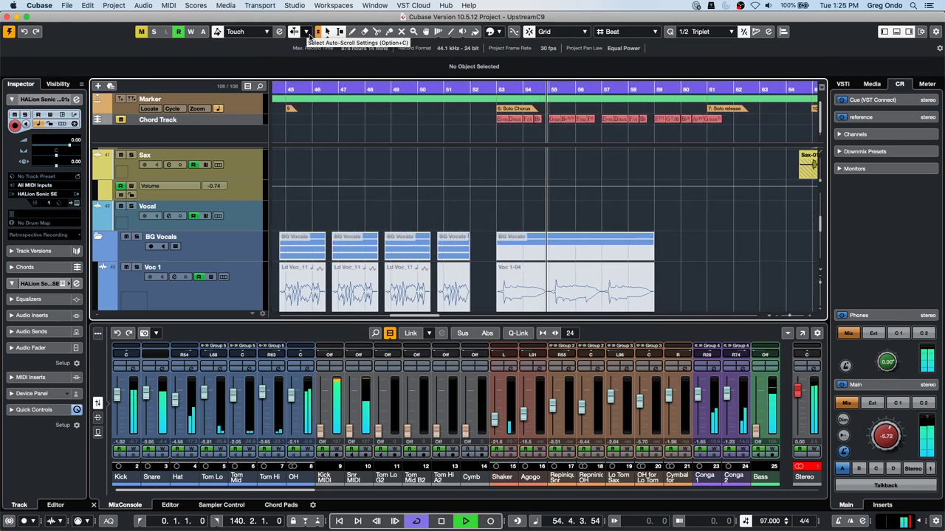
{"action": "key", "text": "g"}
{"action": "key", "text": "g"}
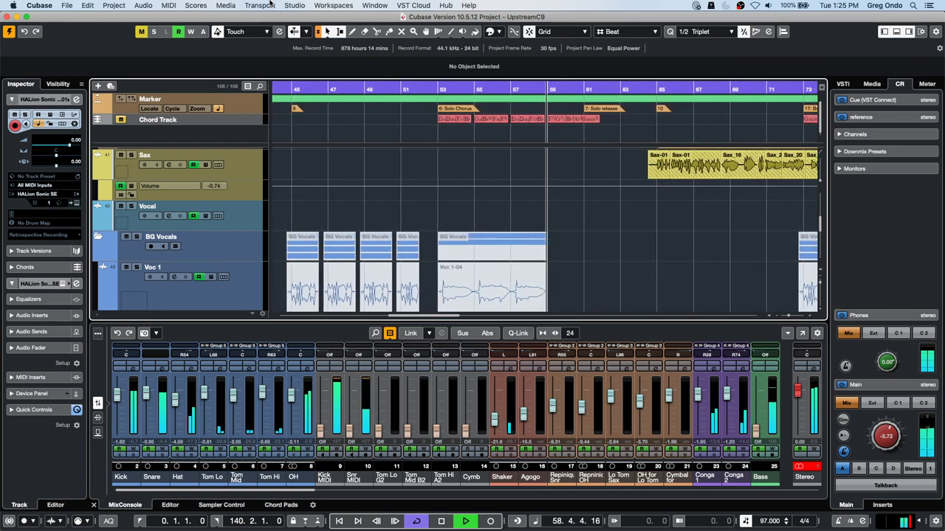
{"action": "key", "text": "space"}
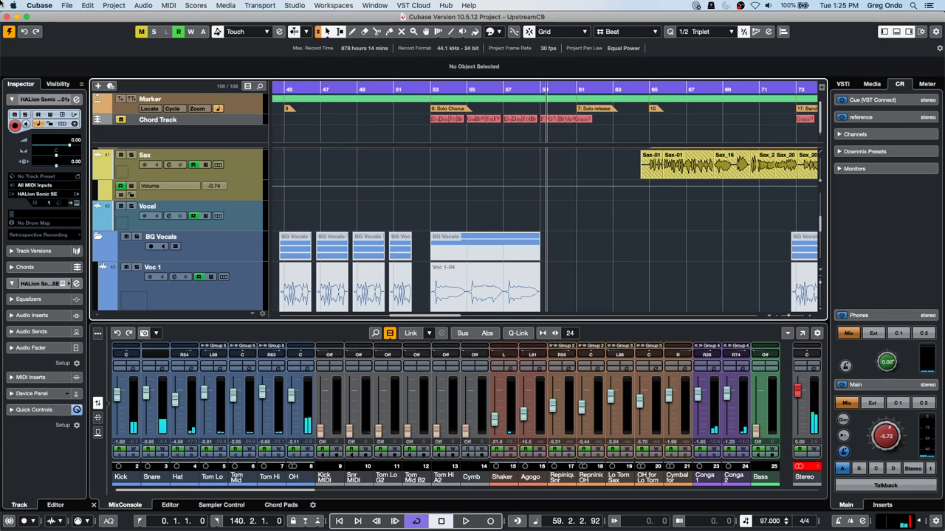
Step: Set auto-scroll back to Page Scroll and return to the mix tracks at the end of the track list
{"action": "scroll", "coordinate": [548, 272], "scroll_direction": "down", "scroll_amount": 20}
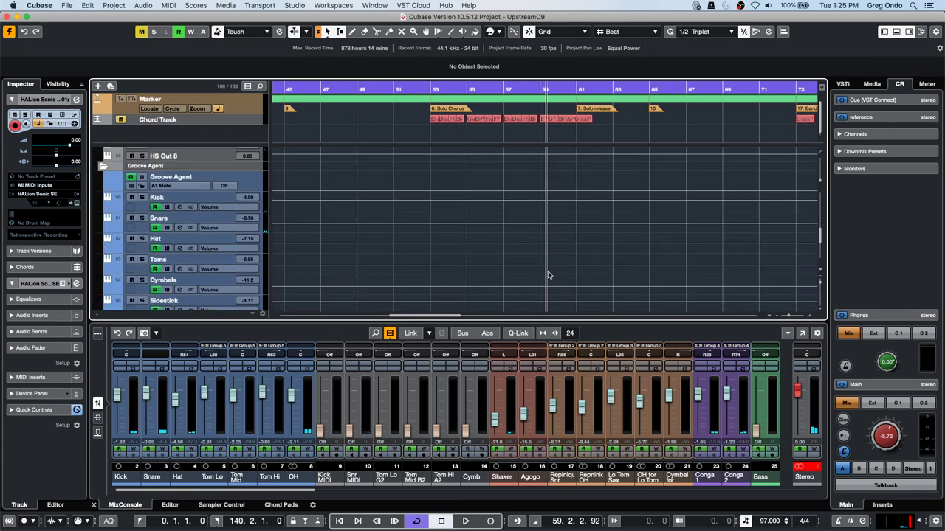
{"action": "left_click", "coordinate": [306, 33]}
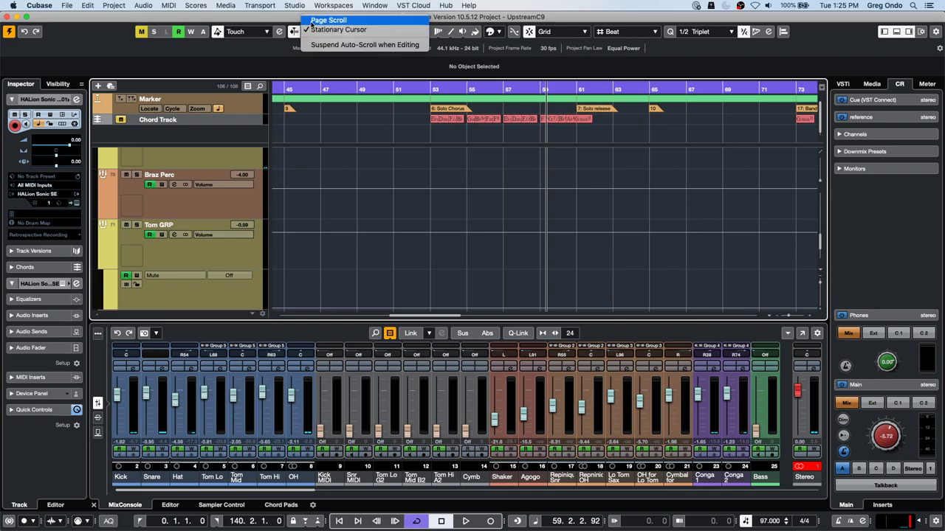
{"action": "left_click", "coordinate": [311, 22]}
{"action": "scroll", "coordinate": [485, 204], "scroll_direction": "down", "scroll_amount": 20}
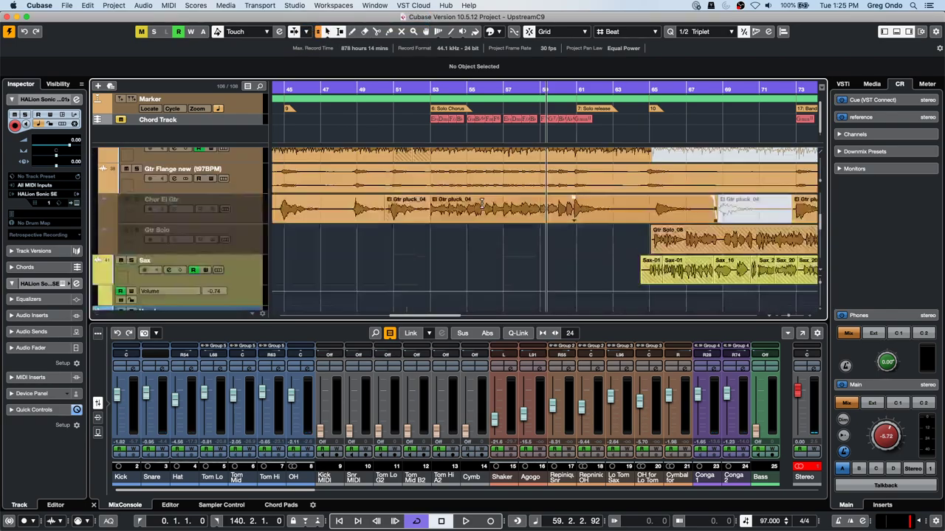
{"action": "scroll", "coordinate": [482, 203], "scroll_direction": "down", "scroll_amount": 5}
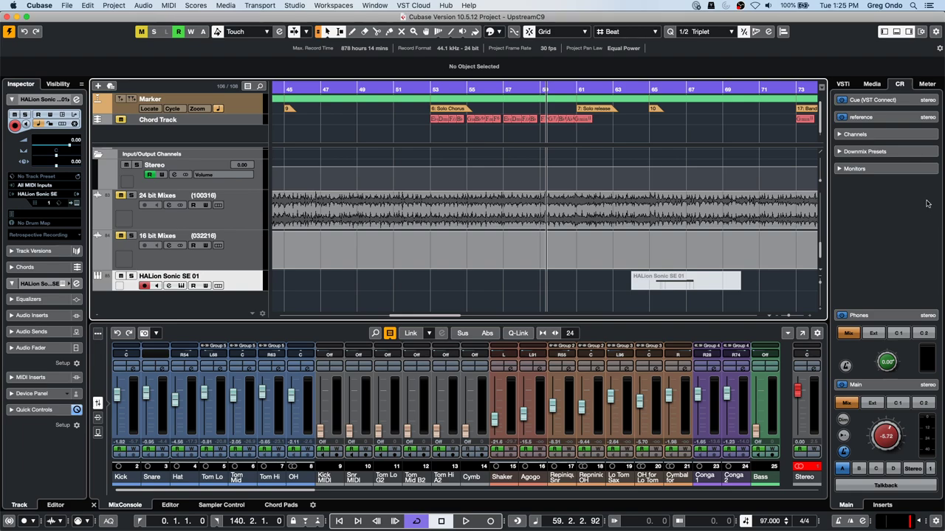
Step: Expand the Control Room's Downmix Presets, display the Control Room audio connections, and select the Yamaha HS7 monitor bus
{"action": "left_click", "coordinate": [908, 154]}
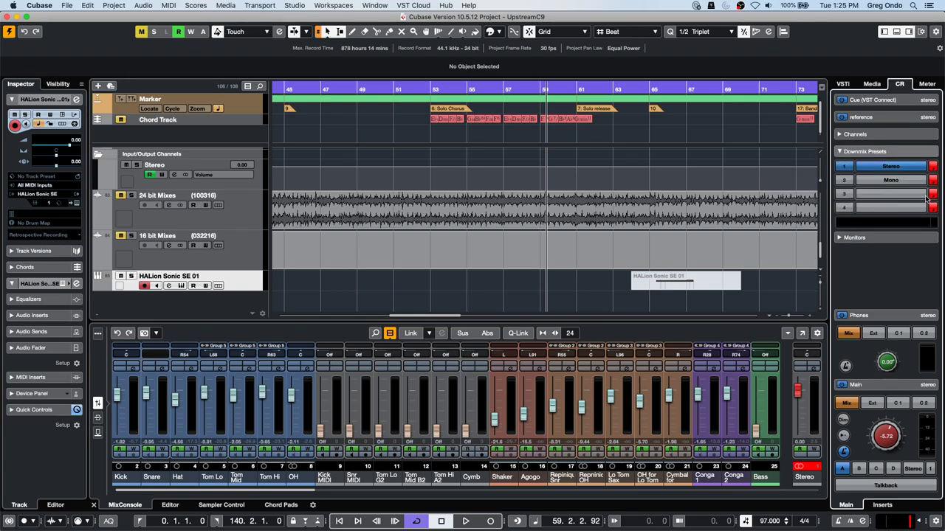
{"action": "left_click", "coordinate": [296, 5]}
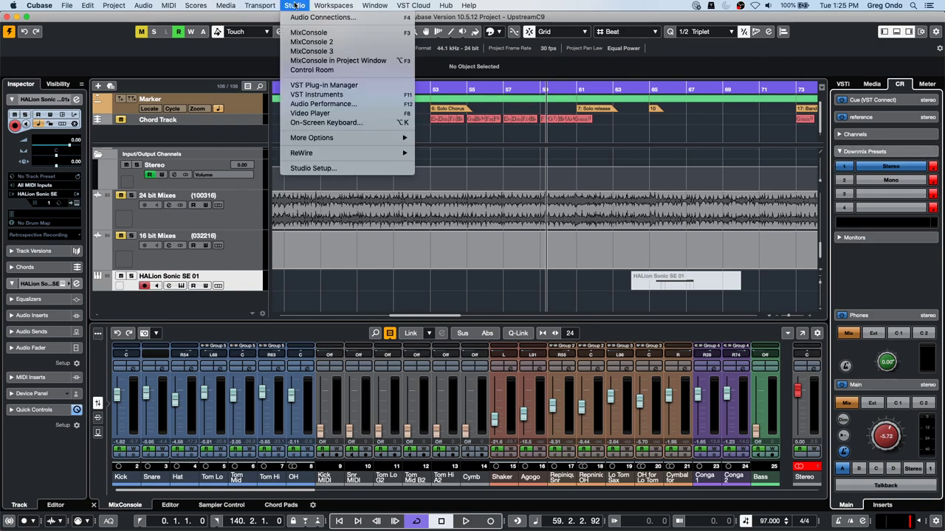
{"action": "left_click", "coordinate": [313, 19]}
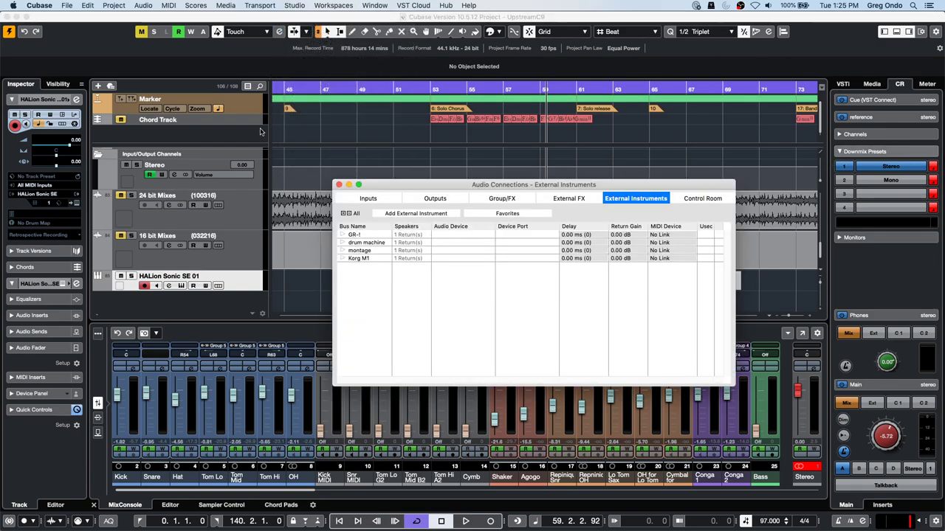
{"action": "left_click", "coordinate": [704, 201]}
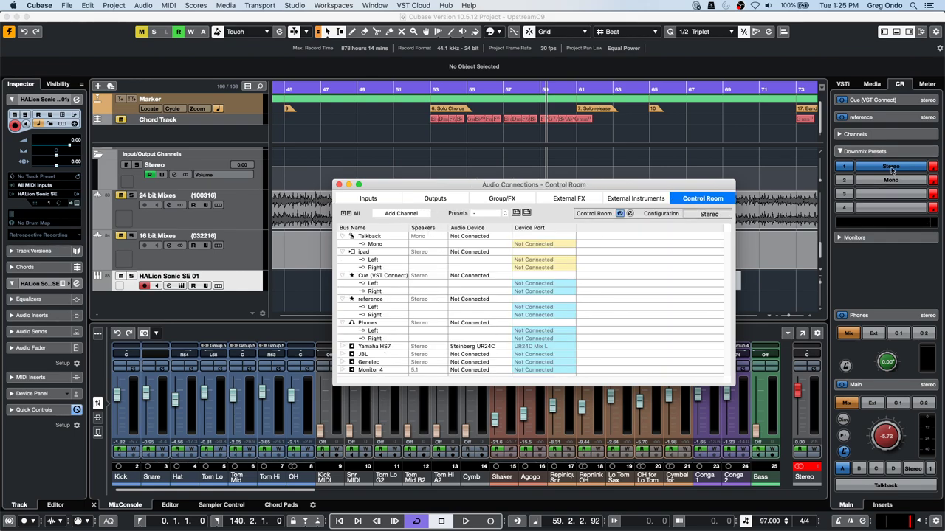
{"action": "left_click", "coordinate": [377, 347]}
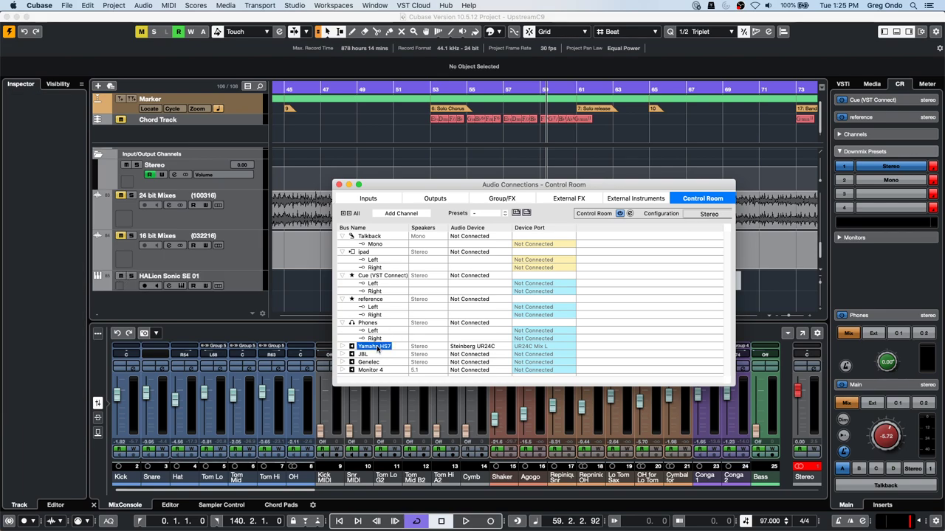
Step: Remove the 5.1 monitor bus named Monitor 4 from the Control Room audio connections
{"action": "right_click", "coordinate": [377, 348]}
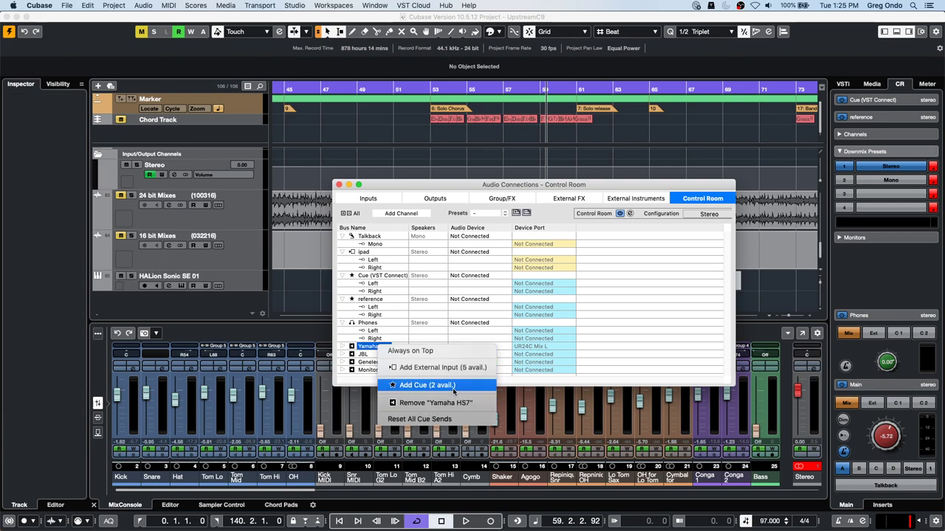
{"action": "left_click", "coordinate": [372, 369]}
{"action": "left_click", "coordinate": [371, 370]}
{"action": "right_click", "coordinate": [373, 371]}
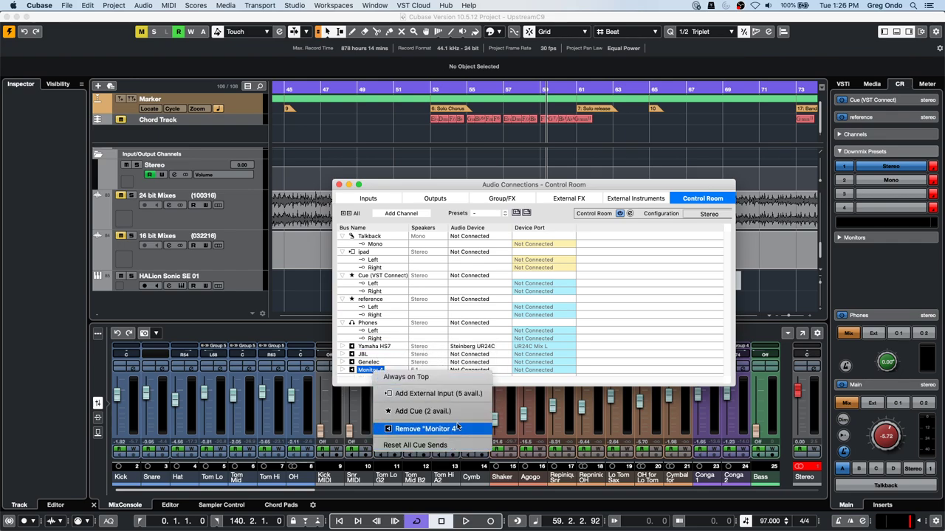
{"action": "left_click", "coordinate": [414, 428]}
{"action": "left_click", "coordinate": [533, 186]}
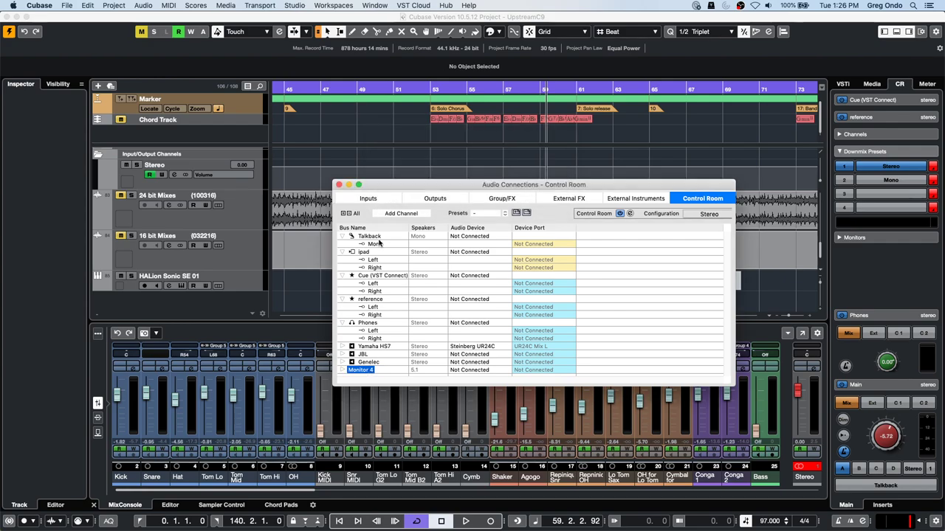
Step: Add a monitor bus named Monitor 4 with the Quadro configuration and select it in the Control Room connections
{"action": "right_click", "coordinate": [373, 374]}
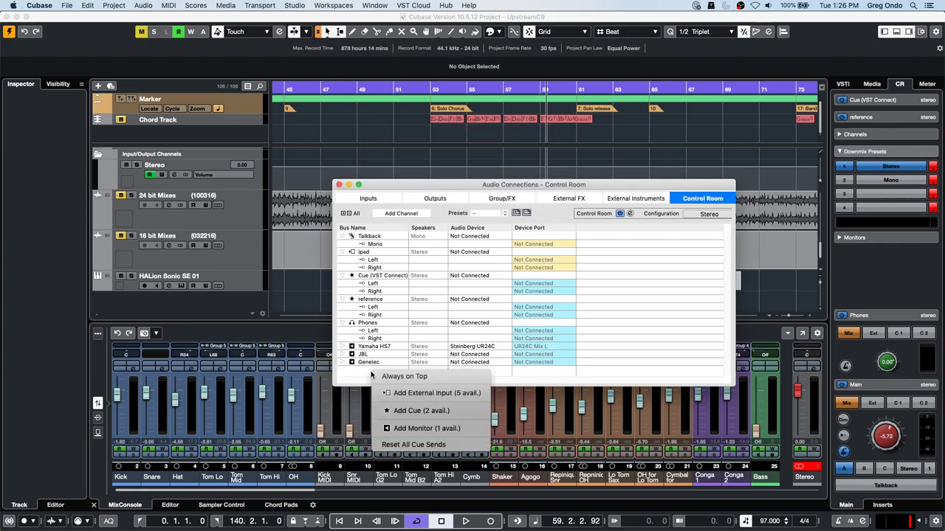
{"action": "left_click", "coordinate": [422, 428]}
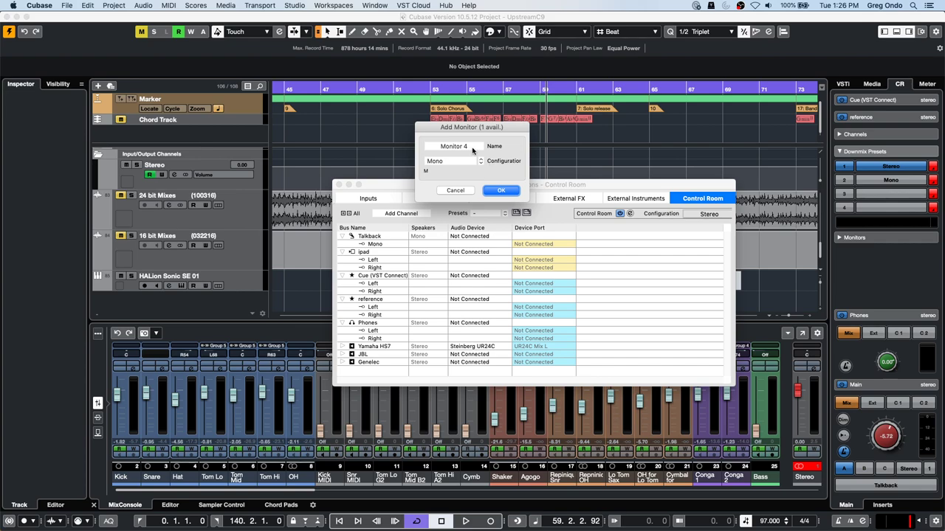
{"action": "left_click", "coordinate": [472, 160]}
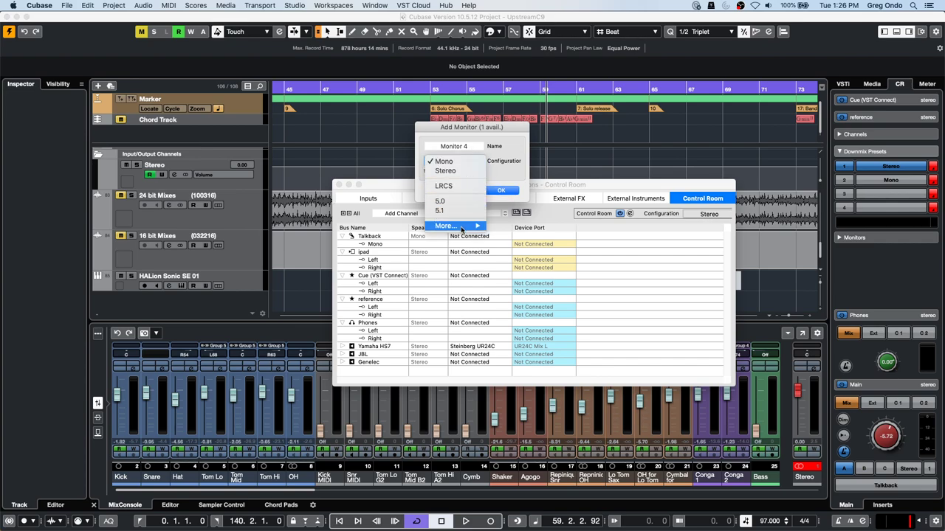
{"action": "mouse_move", "coordinate": [464, 229]}
{"action": "left_click", "coordinate": [529, 274]}
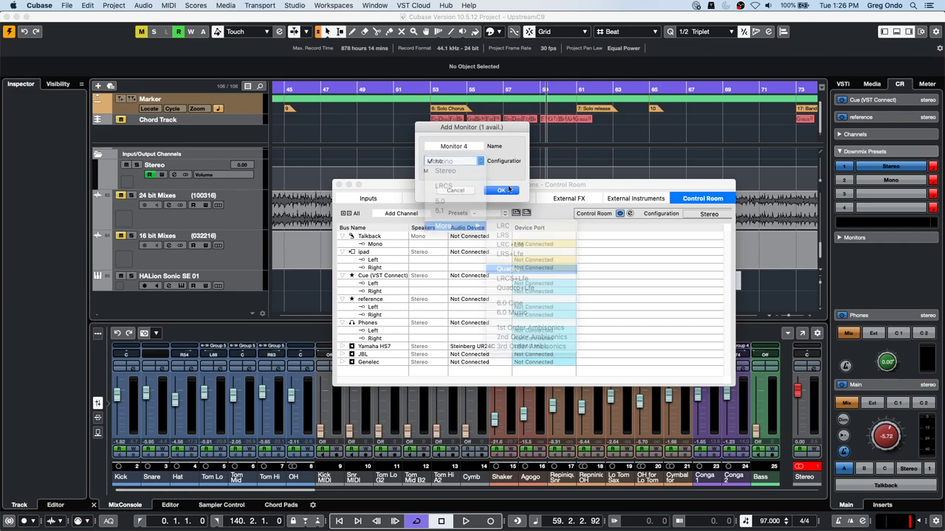
{"action": "left_click", "coordinate": [501, 191]}
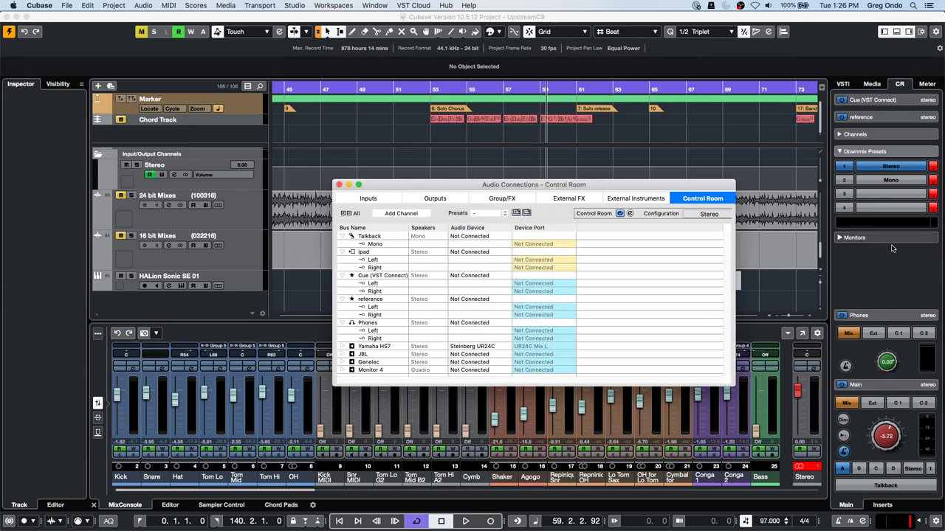
{"action": "double_click", "coordinate": [372, 371]}
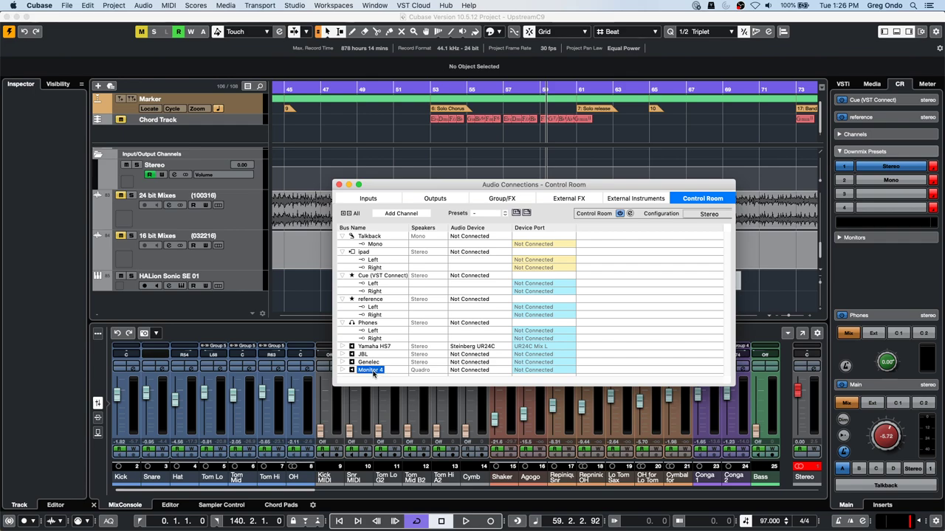
Step: Return to the Control Room, expand its Downmix Presets, and switch the Main output to monitor set D
{"action": "left_click", "coordinate": [890, 137]}
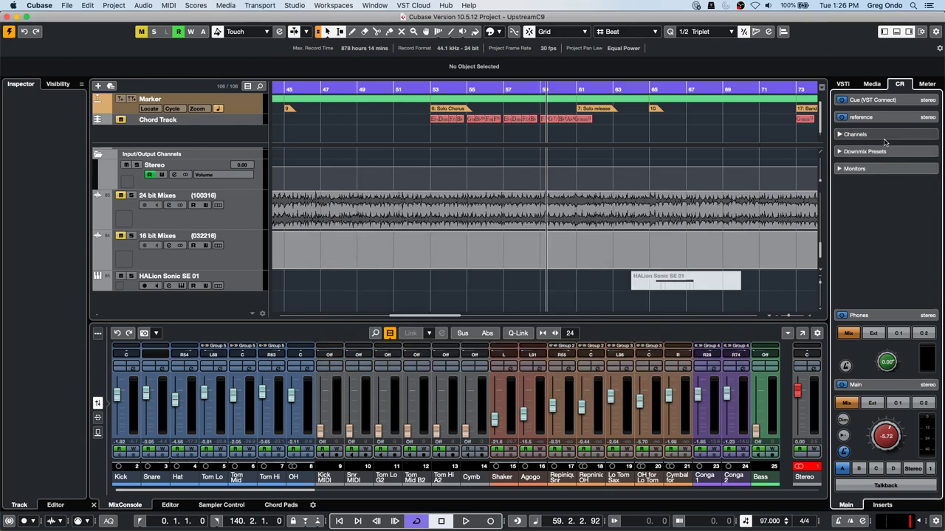
{"action": "left_click", "coordinate": [886, 244]}
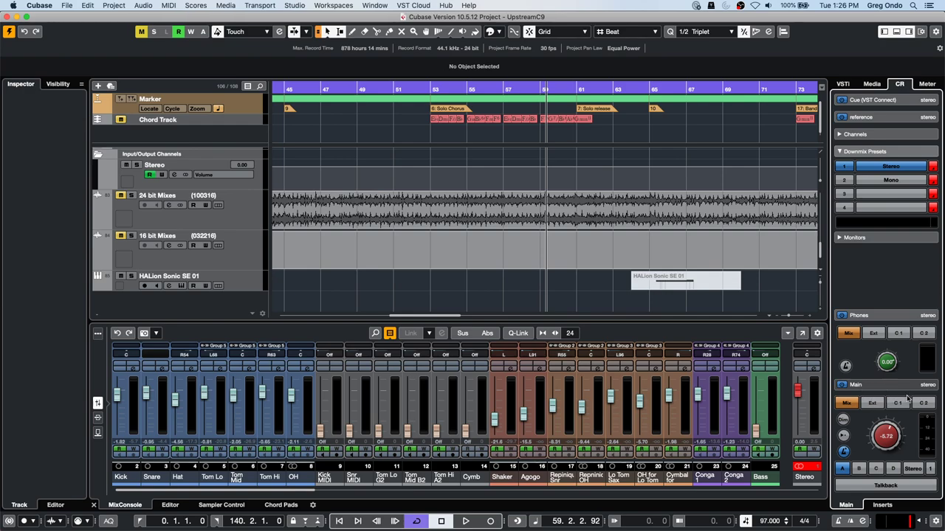
{"action": "left_click", "coordinate": [893, 469]}
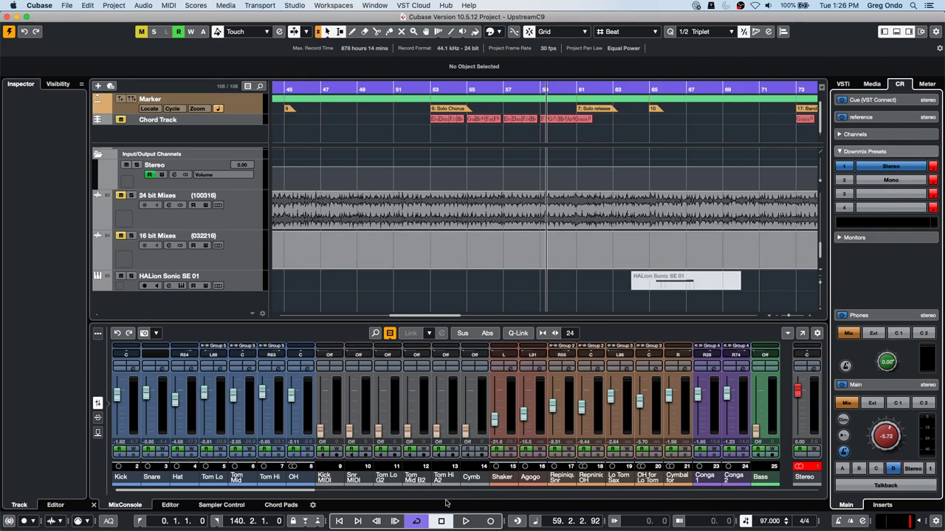
Step: Load the Mix6To2 surround plug-in into the Stereo output channel's second insert slot, and close the plug-in and channel settings windows
{"action": "left_click_drag", "start_coordinate": [292, 491], "coordinate": [806, 471]}
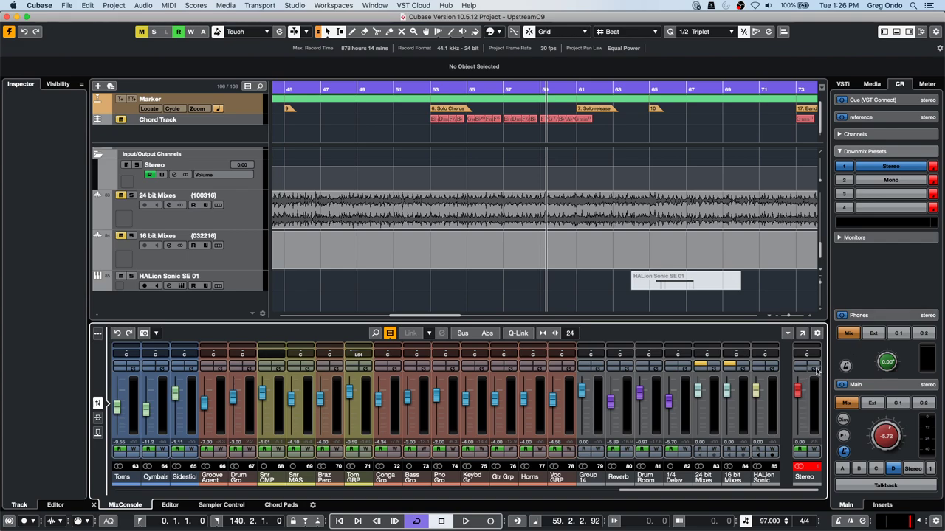
{"action": "left_click", "coordinate": [816, 369]}
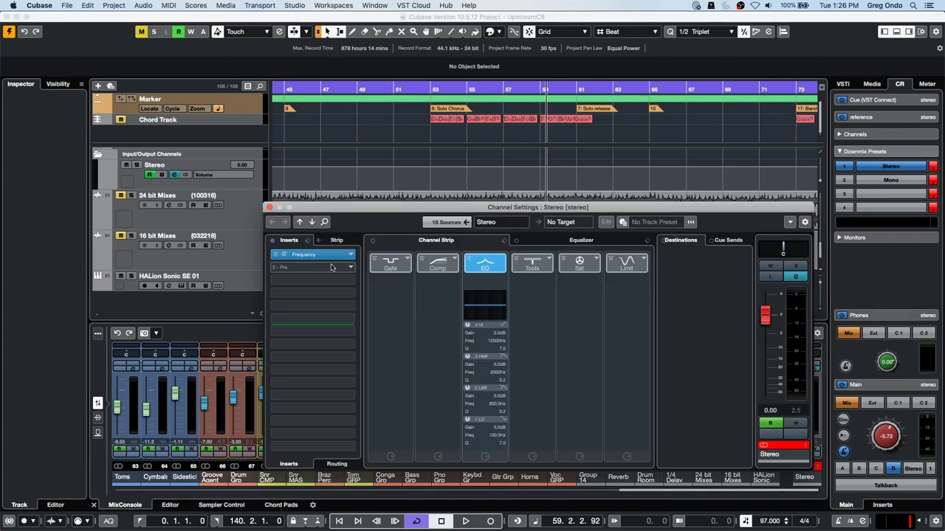
{"action": "left_click", "coordinate": [350, 269]}
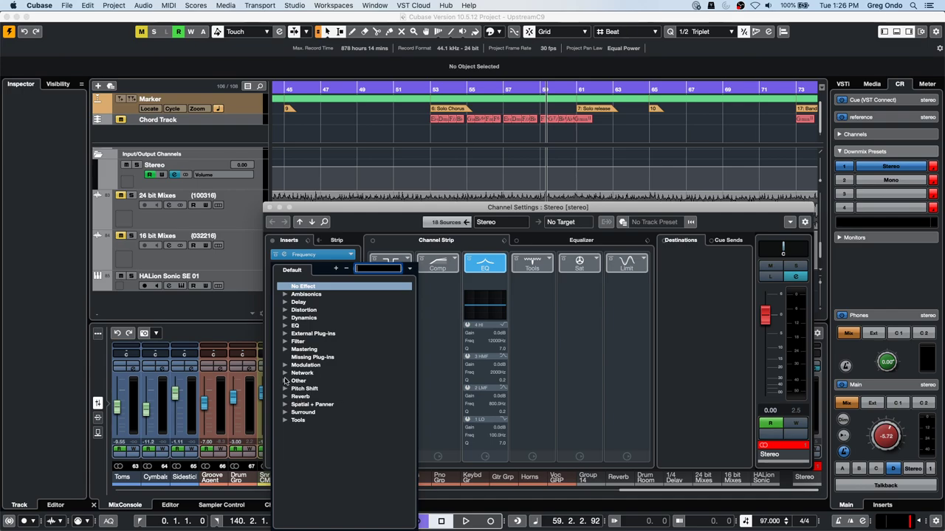
{"action": "left_click", "coordinate": [285, 414]}
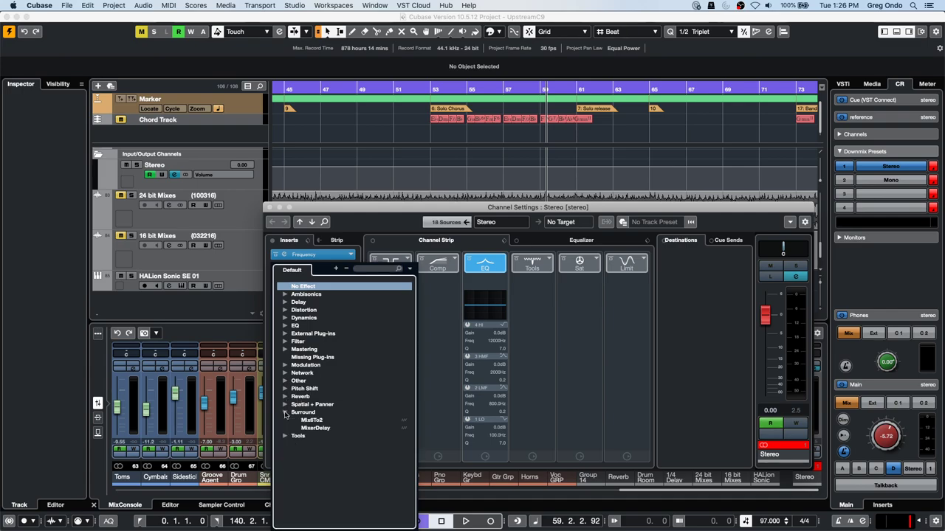
{"action": "left_click", "coordinate": [311, 420]}
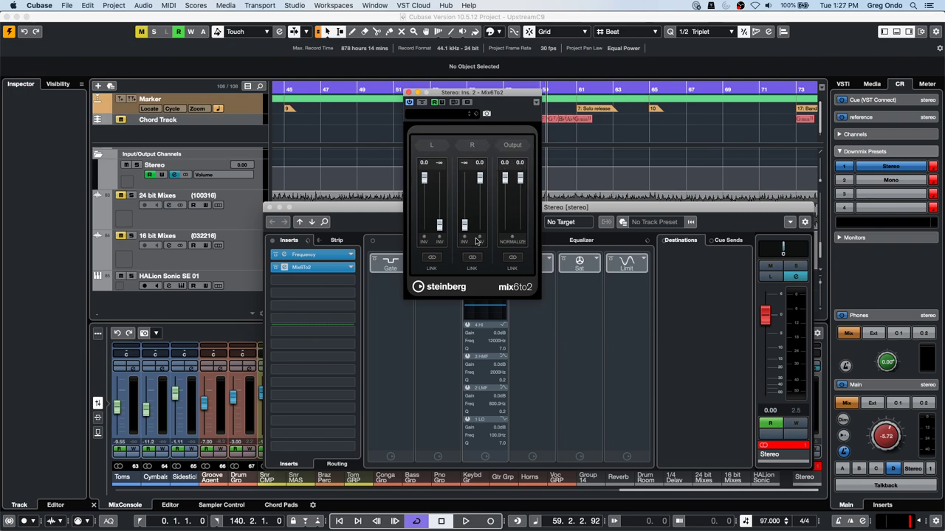
{"action": "left_click", "coordinate": [408, 93]}
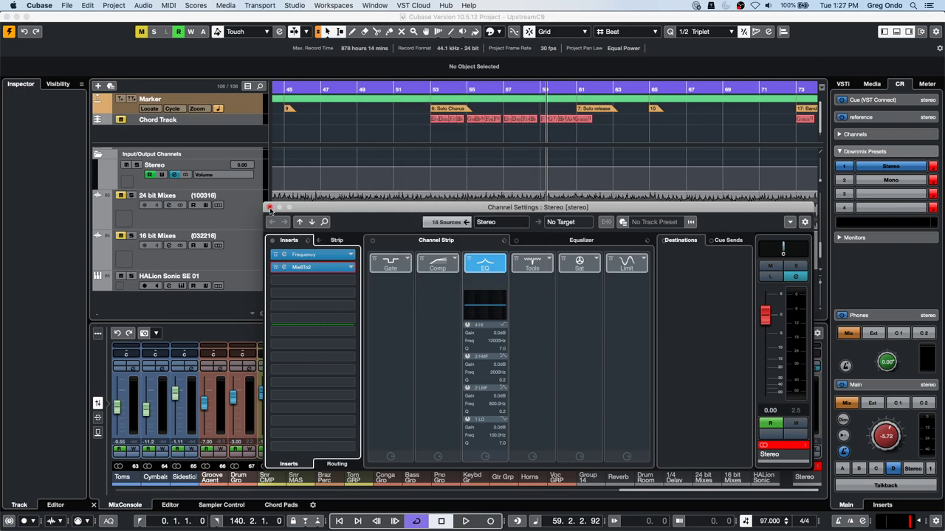
{"action": "left_click", "coordinate": [270, 208]}
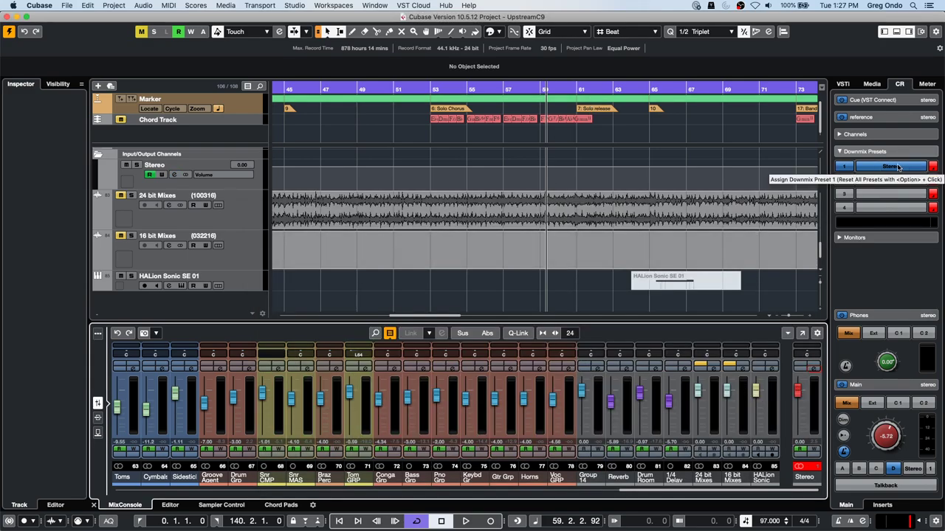
Step: Reopen the Stereo output's channel settings and display the plug-in choices for its second insert slot
{"action": "left_click", "coordinate": [815, 374]}
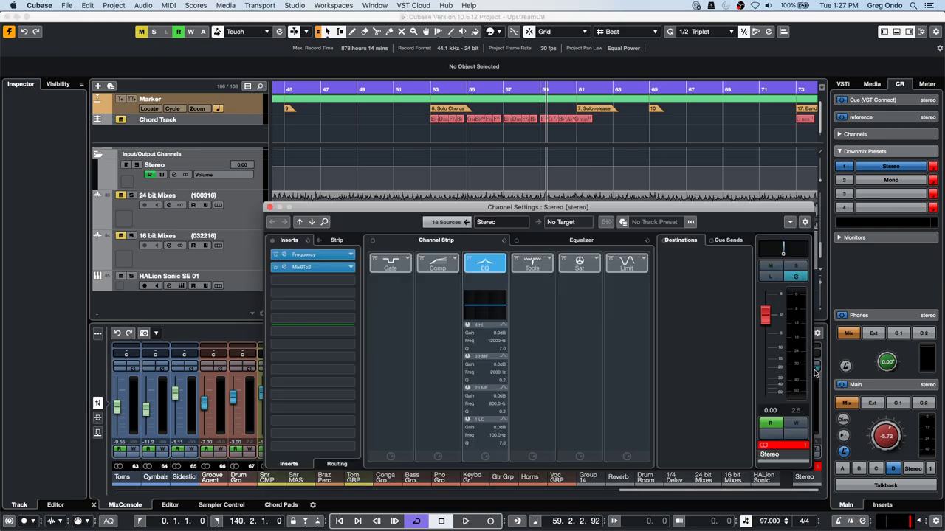
{"action": "left_click", "coordinate": [350, 269]}
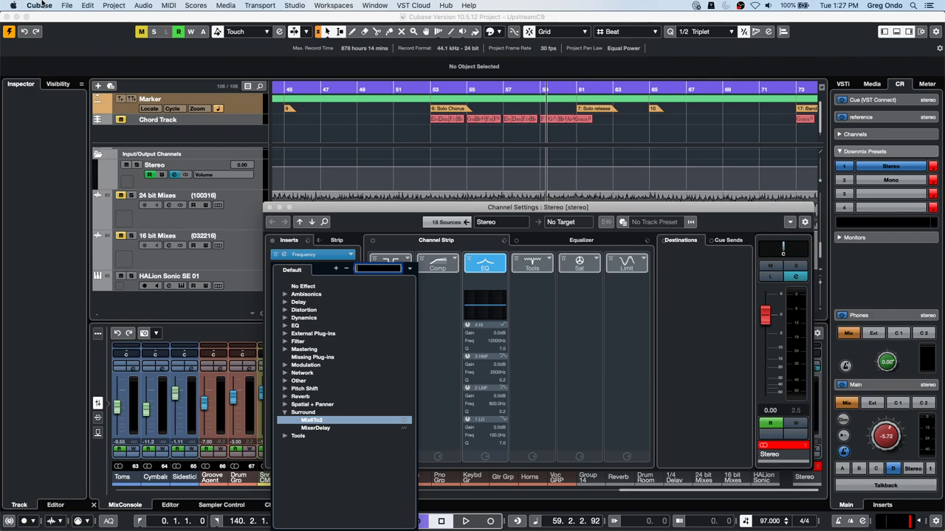
{"action": "key", "text": "Return"}
Step: Open the recent project June 16 2020.cpr
{"action": "left_click", "coordinate": [67, 5]}
{"action": "mouse_move", "coordinate": [110, 189]}
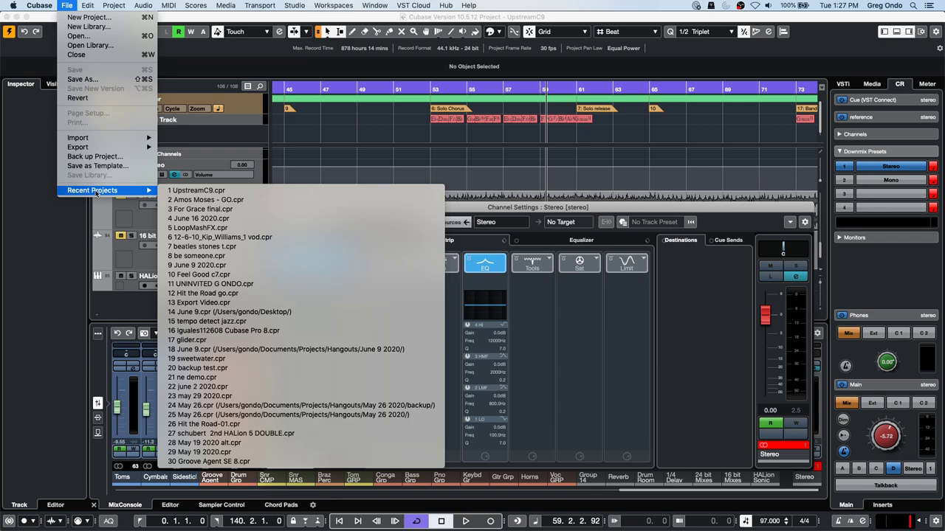
{"action": "left_click", "coordinate": [254, 219]}
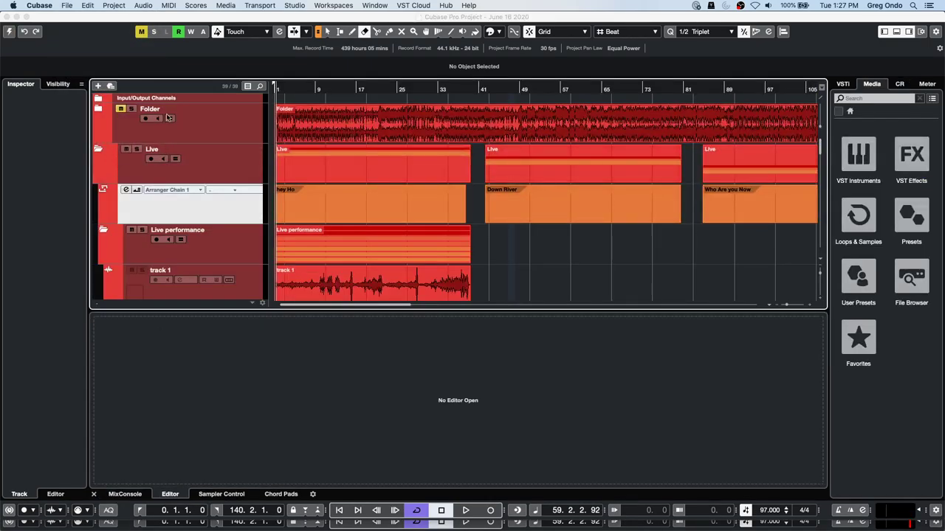
Step: Collapse and mute the Live folder track, unmute the Folder track, and select the Folder event with the Object Selection tool
{"action": "left_click", "coordinate": [98, 149]}
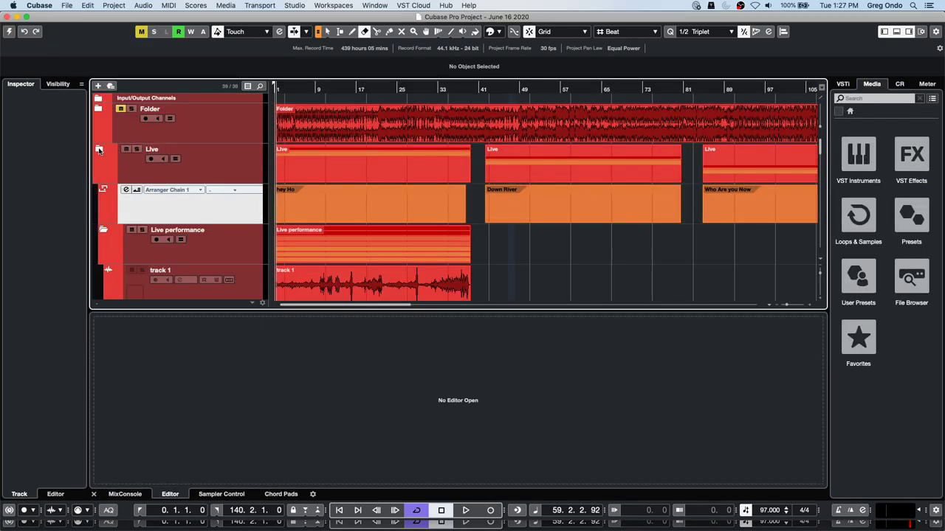
{"action": "left_click", "coordinate": [121, 150]}
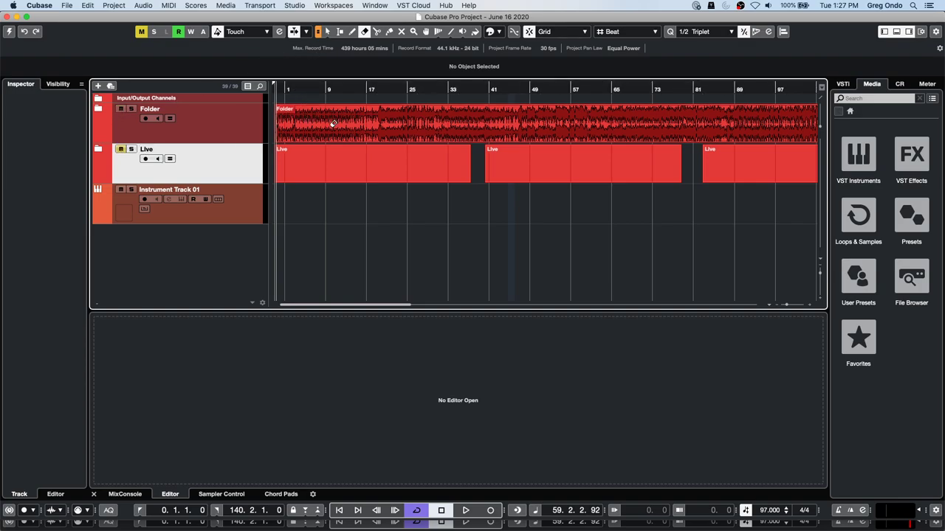
{"action": "right_click", "coordinate": [364, 130]}
{"action": "left_click", "coordinate": [355, 132]}
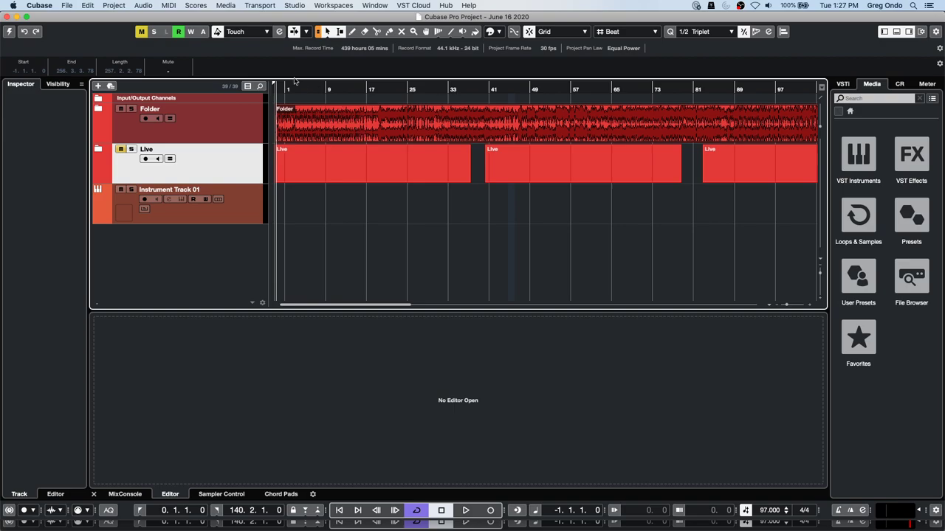
Step: Zoom in on the opening bars of the timeline, activate the project, and audition its playback
{"action": "scroll", "coordinate": [305, 89], "scroll_direction": "left", "scroll_amount": 1}
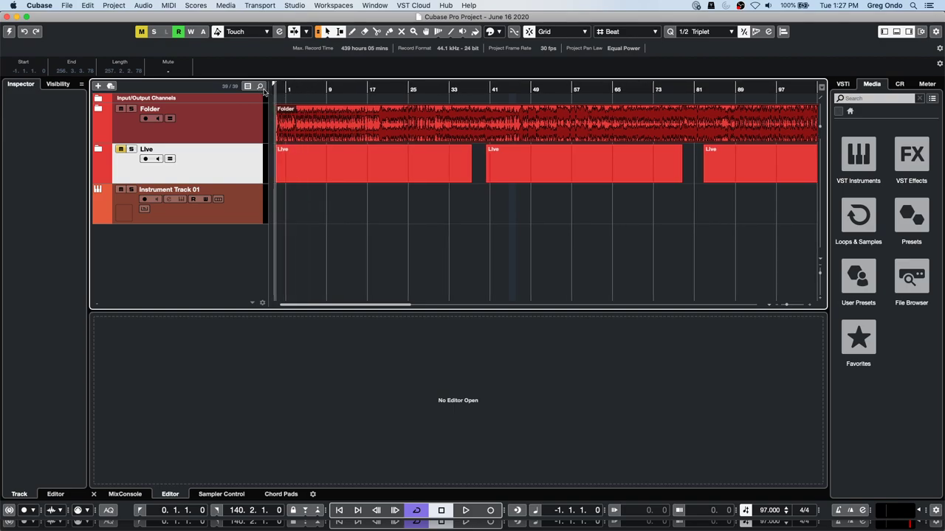
{"action": "key", "text": "space"}
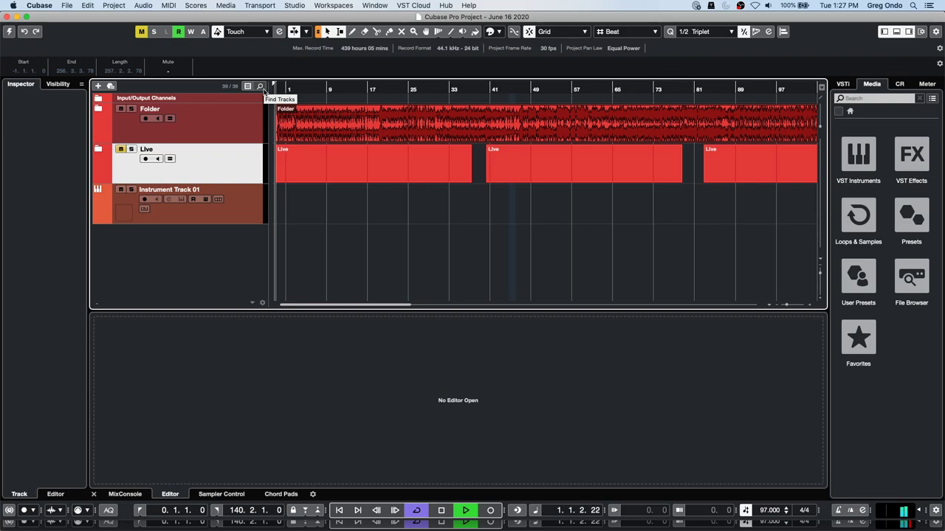
{"action": "key", "text": "h"}
{"action": "key", "text": "h"}
{"action": "key", "text": "h"}
{"action": "key", "text": "h"}
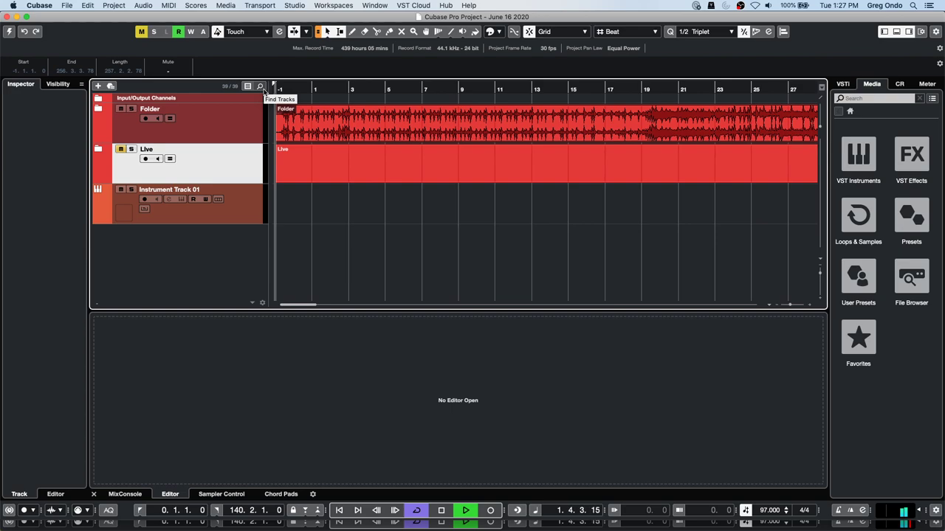
{"action": "left_click", "coordinate": [9, 32]}
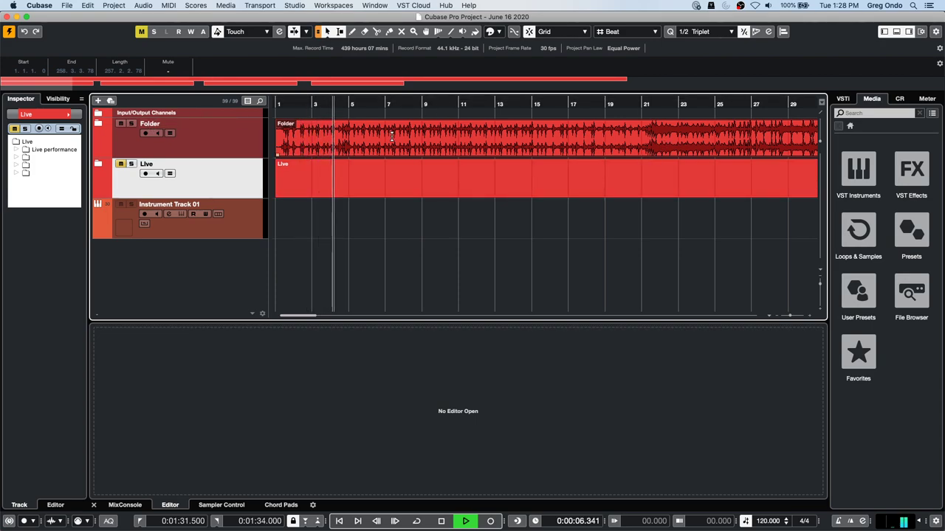
{"action": "key", "text": "space"}
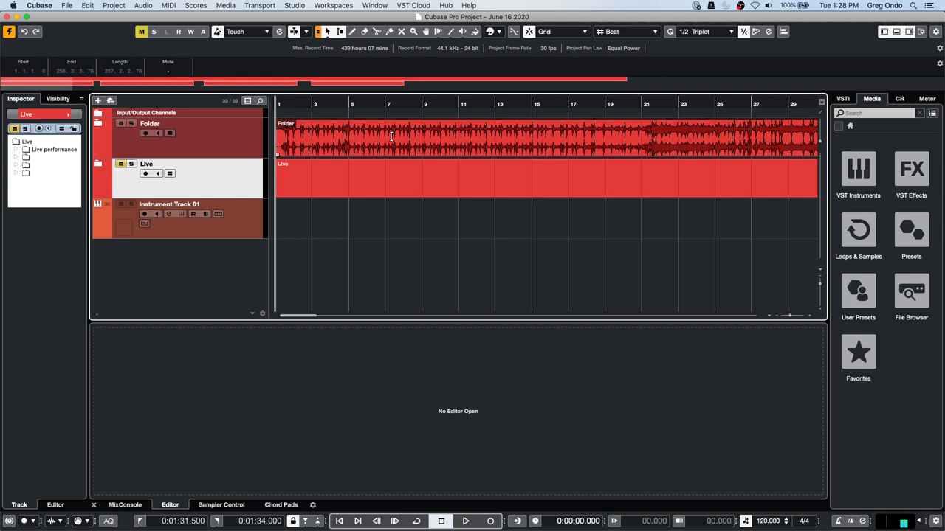
Step: Switch the Control Room's Main output to monitor set A and play the project briefly to check the sound
{"action": "left_click", "coordinate": [906, 100]}
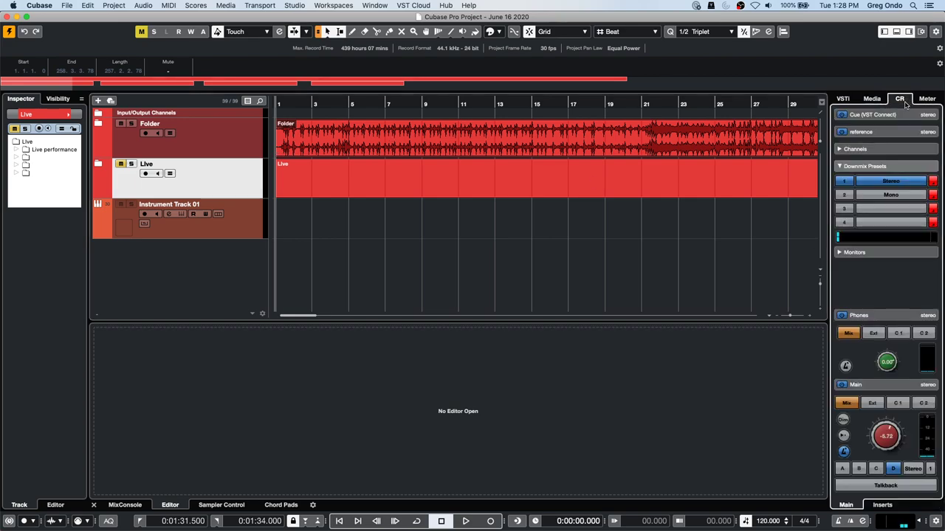
{"action": "left_click", "coordinate": [842, 468]}
{"action": "key", "text": "space"}
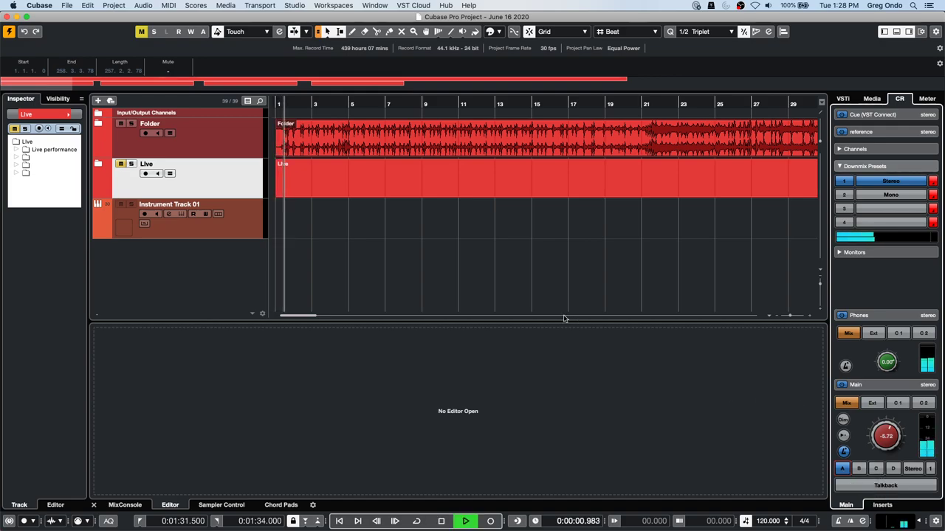
{"action": "key", "text": "space"}
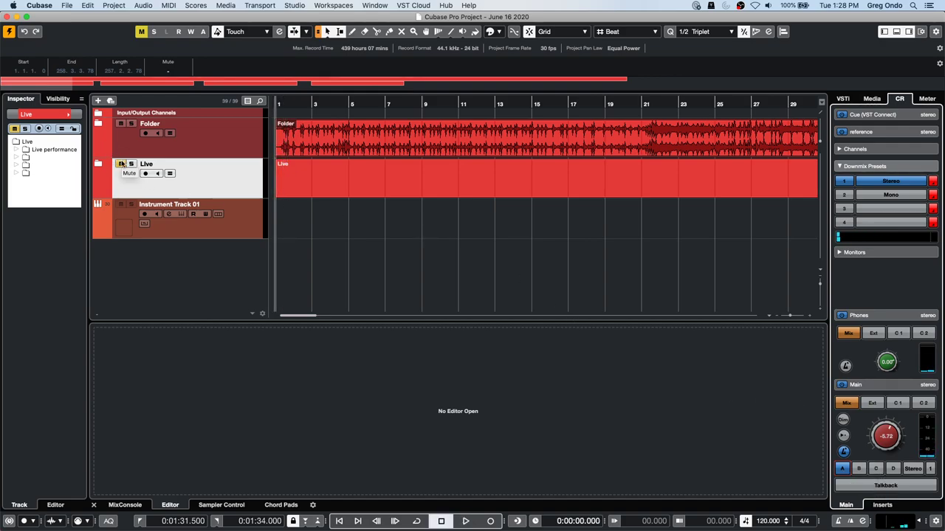
Step: Solo the Folder track and start playback
{"action": "left_click", "coordinate": [132, 124]}
{"action": "key", "text": "space"}
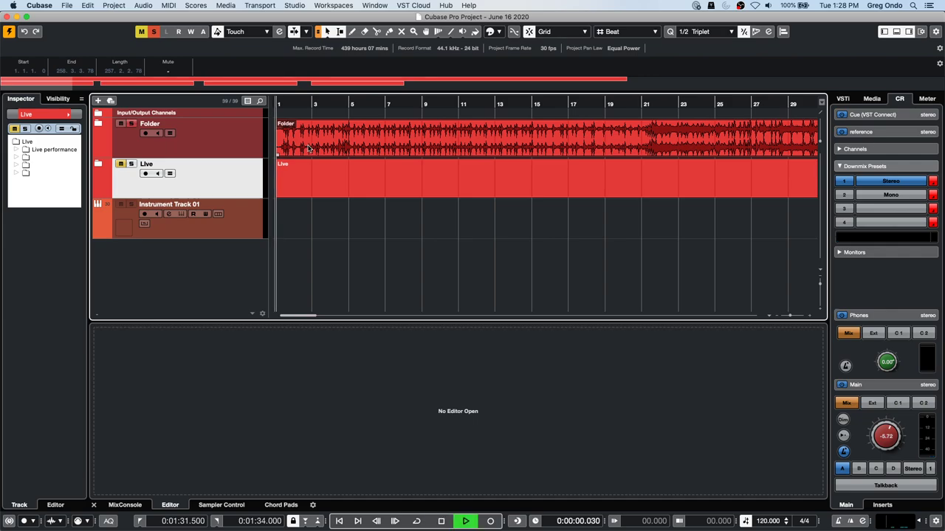
Step: Stop playback, check the contents of the Live folder track, and expand the Folder track to its Jazz Mastering track
{"action": "key", "text": "space"}
{"action": "left_click", "coordinate": [237, 145]}
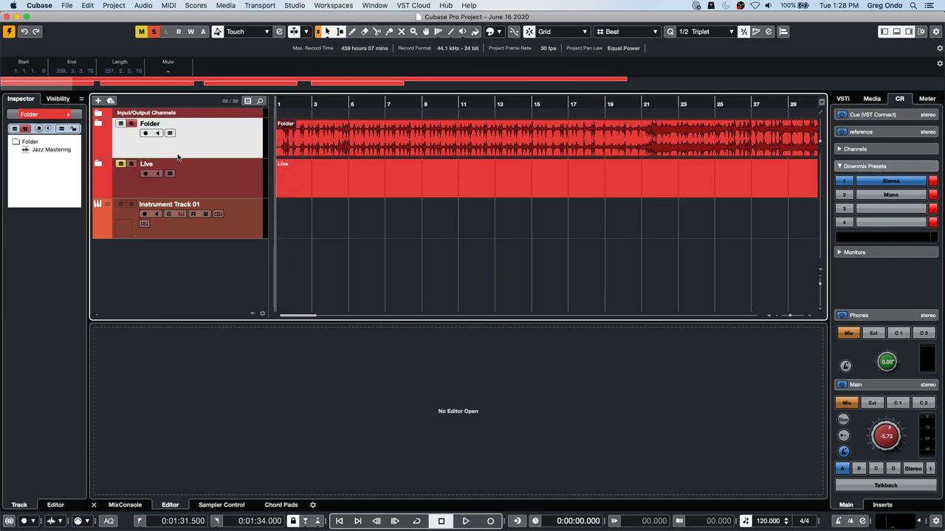
{"action": "left_click", "coordinate": [98, 164]}
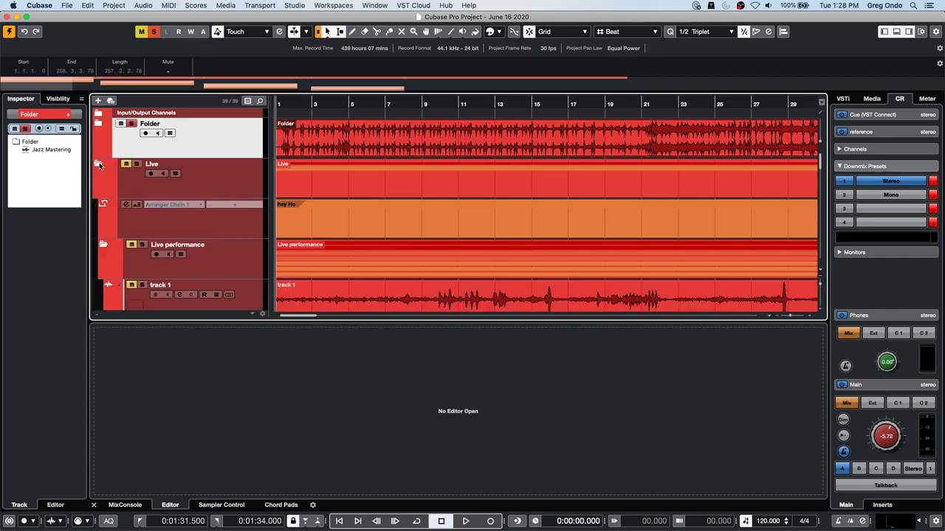
{"action": "left_click", "coordinate": [99, 165]}
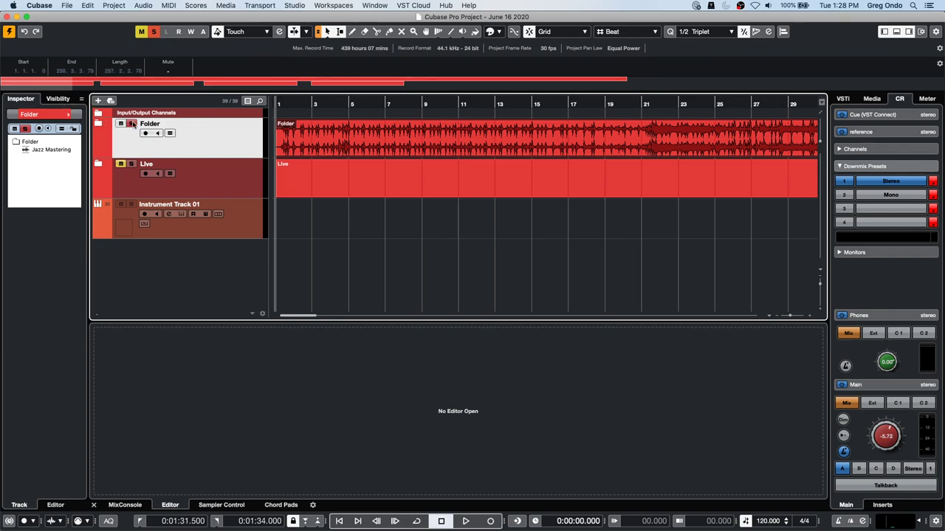
{"action": "left_click", "coordinate": [96, 125]}
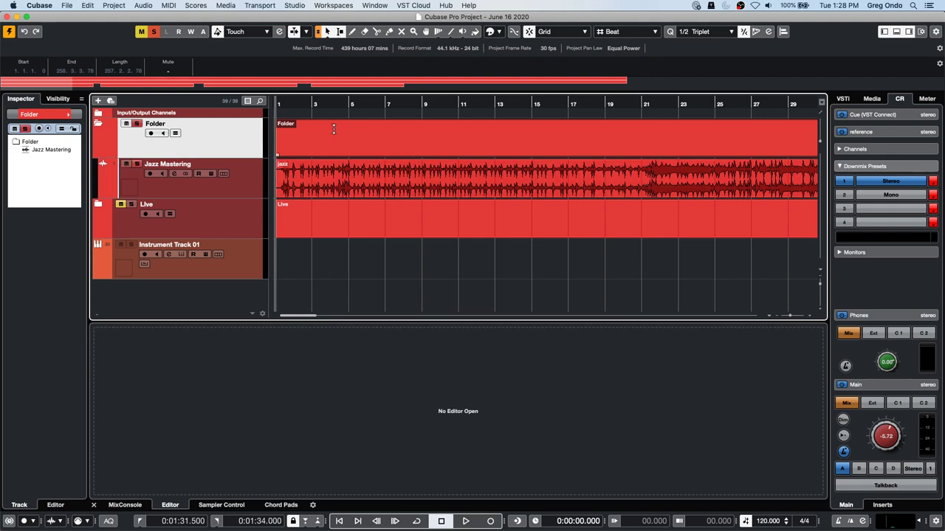
Step: Play the project from bar 3, route the Jazz Mastering track's output to Stereo Out, and replay it briefly to check the sound
{"action": "left_click", "coordinate": [313, 101]}
{"action": "key", "text": "space"}
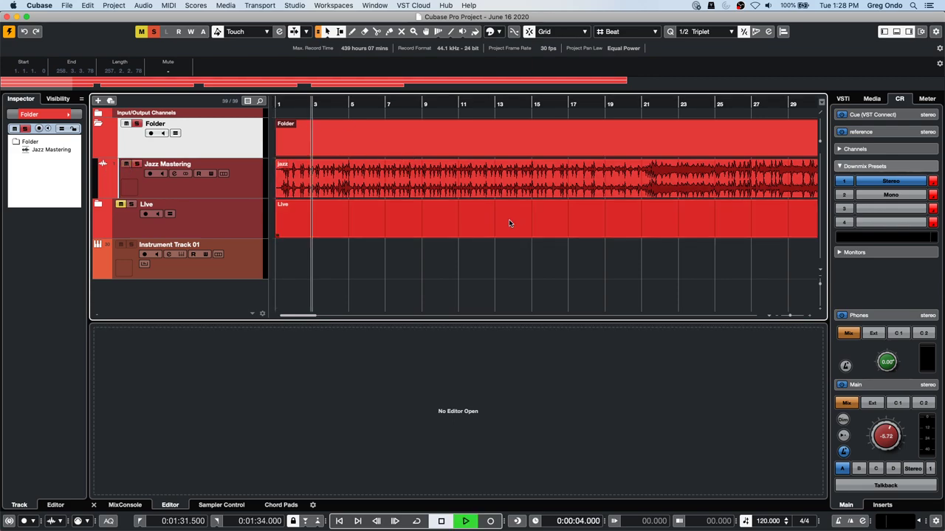
{"action": "left_click", "coordinate": [226, 183]}
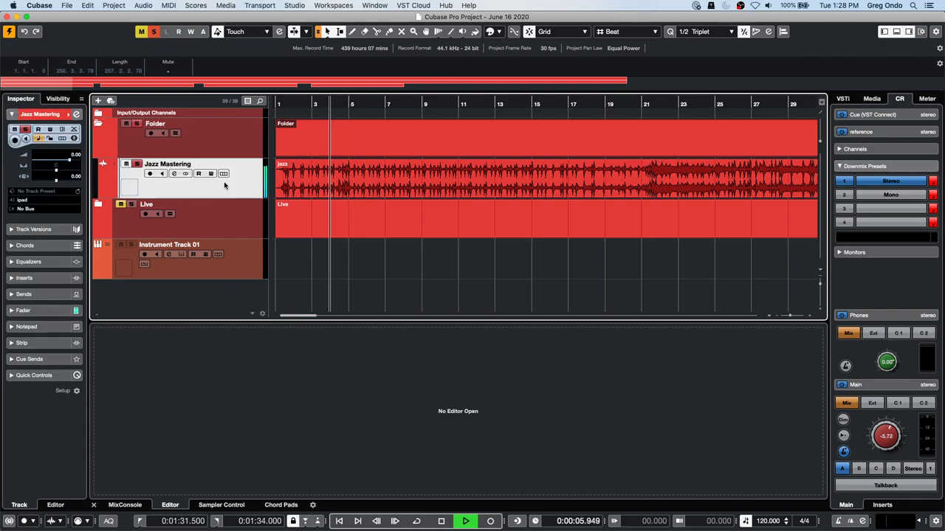
{"action": "left_click", "coordinate": [36, 210]}
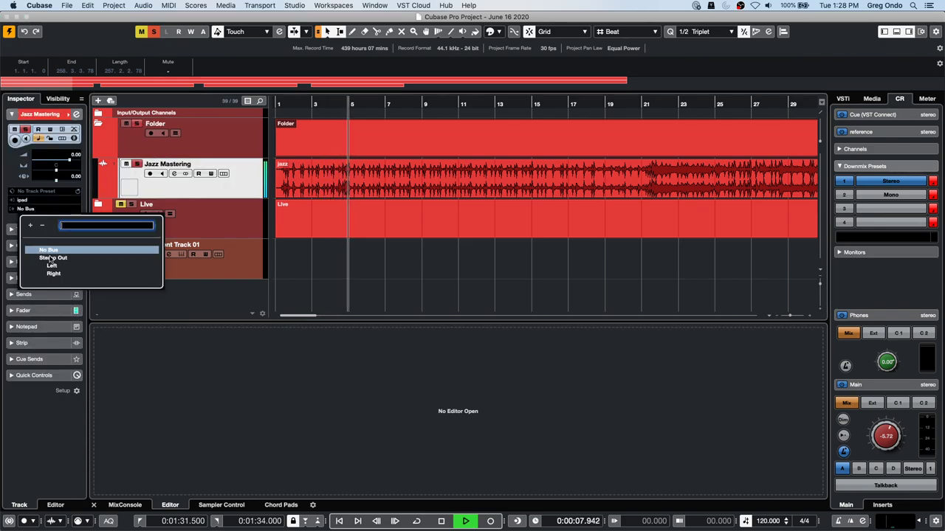
{"action": "left_click", "coordinate": [44, 251]}
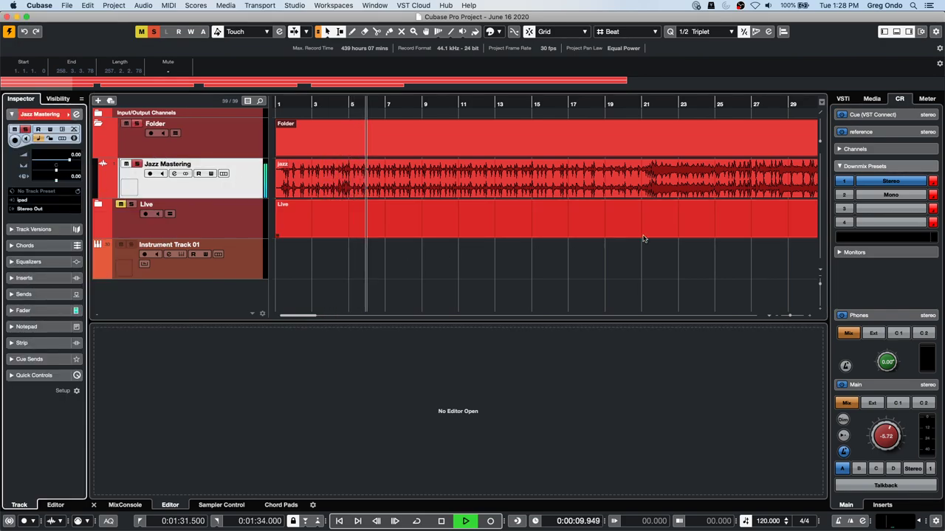
{"action": "key", "text": "space"}
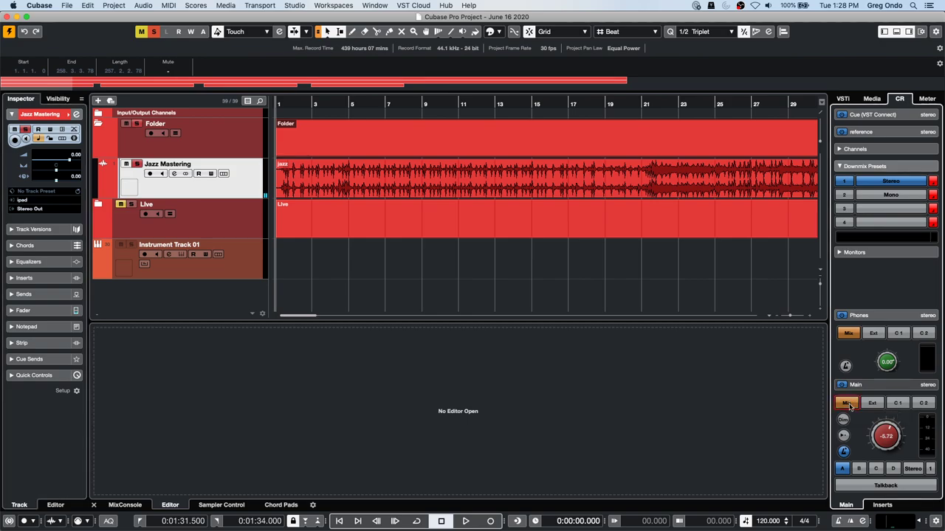
{"action": "key", "text": "space"}
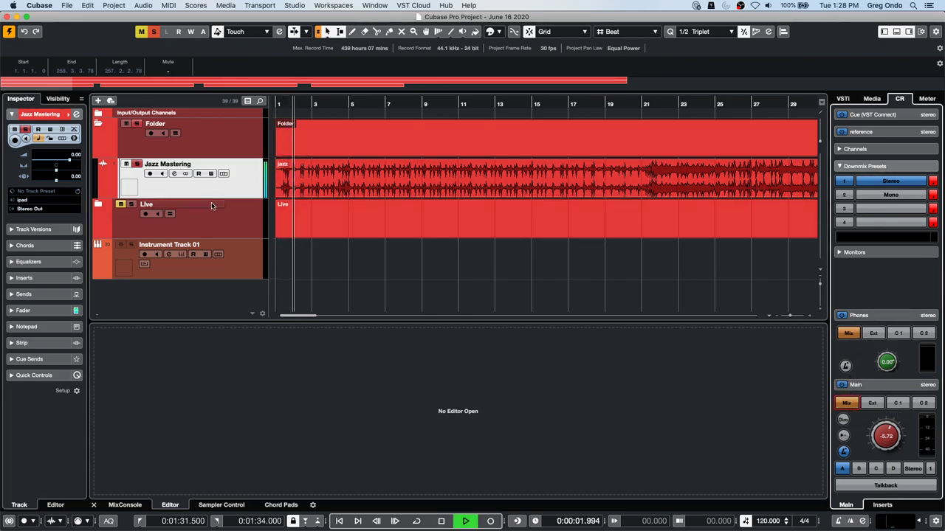
{"action": "key", "text": "space"}
Step: Open the recent project tempo detect jazz.cpr with Projects as its folder and activate it
{"action": "left_click", "coordinate": [66, 6]}
{"action": "mouse_move", "coordinate": [96, 192]}
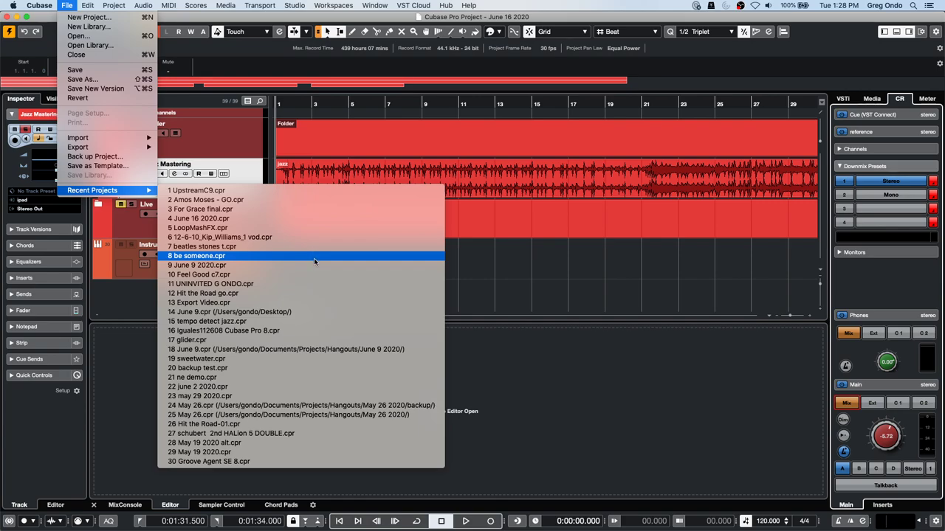
{"action": "left_click", "coordinate": [329, 322]}
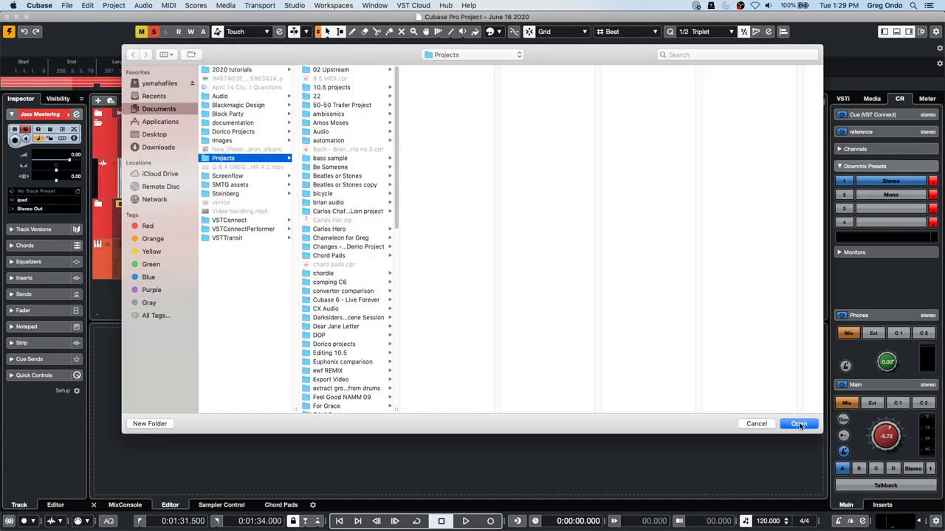
{"action": "left_click", "coordinate": [799, 424]}
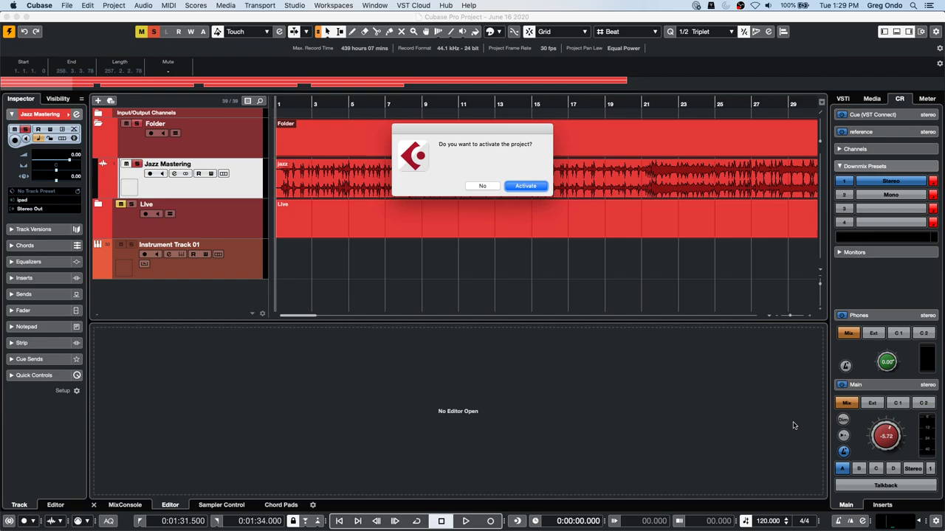
{"action": "left_click", "coordinate": [526, 186]}
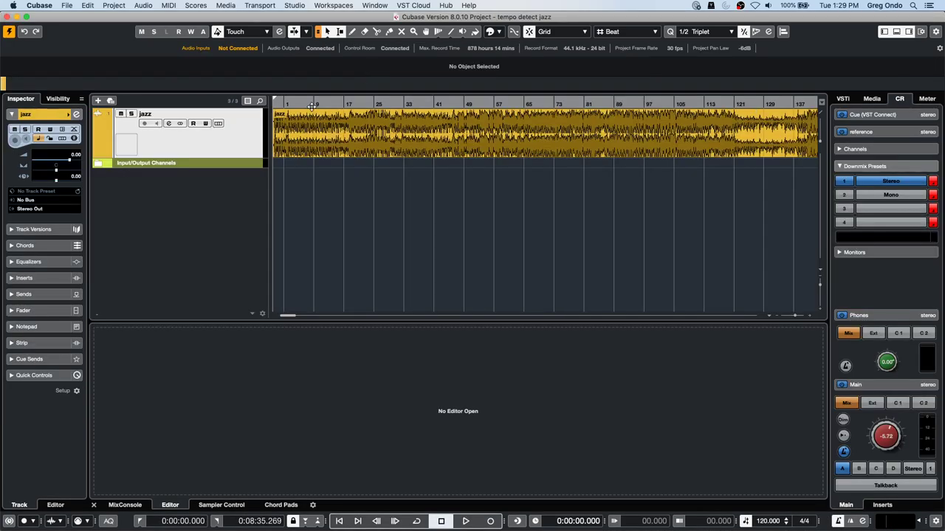
Step: Audition the jazz track from bar 7 and move the project cursor back to bar 1
{"action": "left_click_drag", "start_coordinate": [321, 105], "coordinate": [306, 104]}
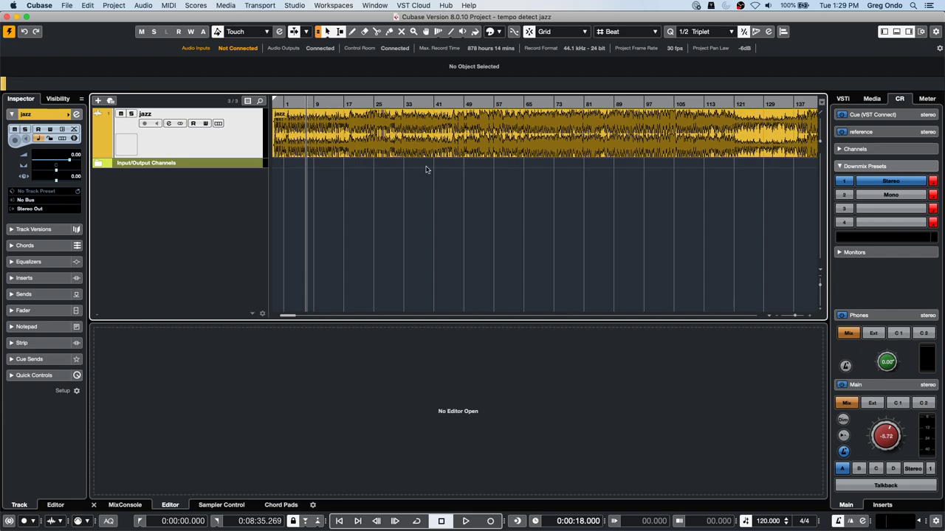
{"action": "key", "text": "space"}
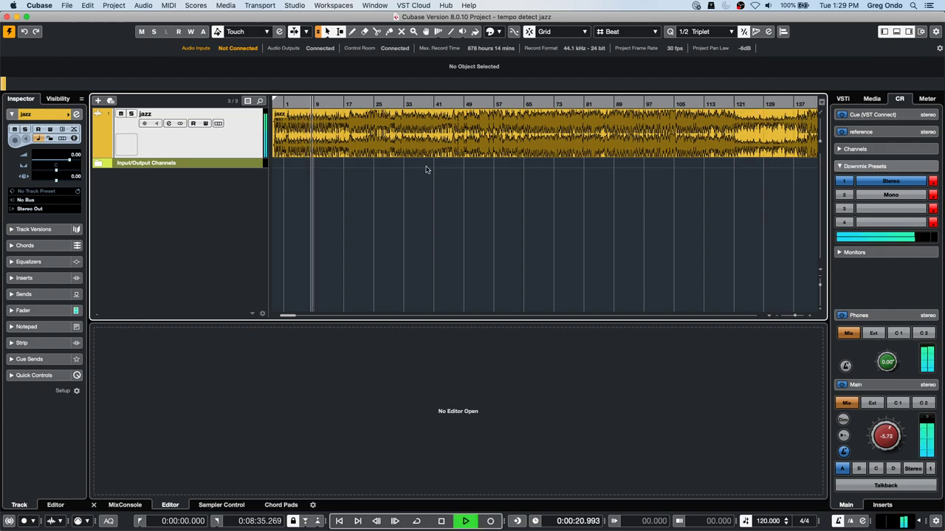
{"action": "key", "text": "space"}
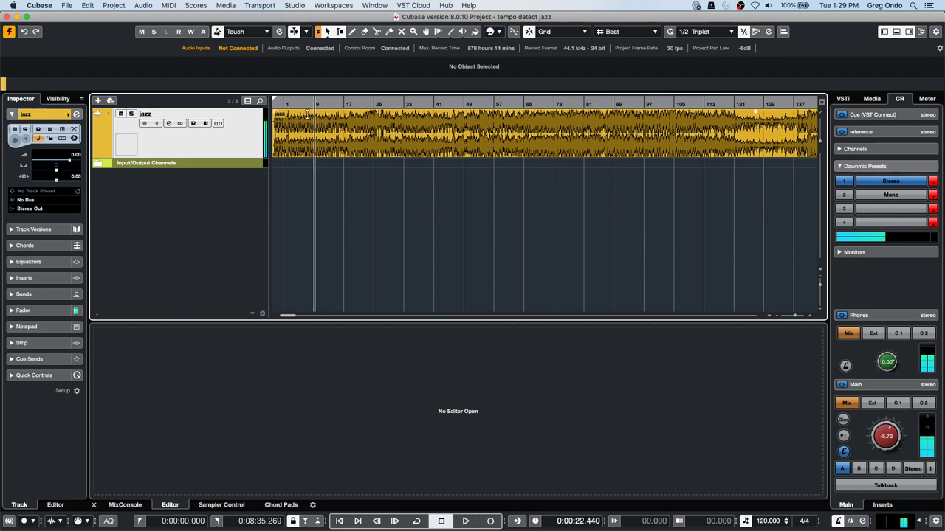
{"action": "left_click_drag", "start_coordinate": [306, 104], "coordinate": [284, 104]}
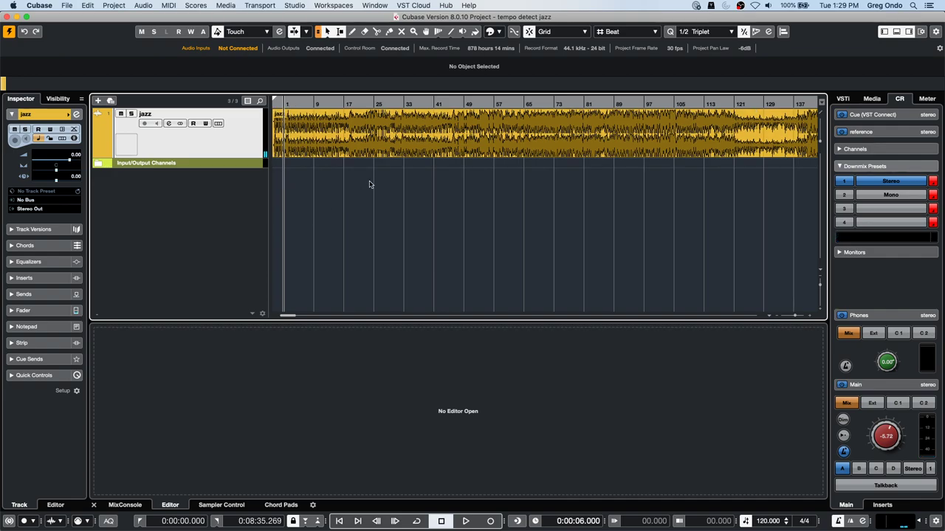
Step: Set the jazz event's algorithm to élastique Pro - Tape and audition it from the project start
{"action": "left_click", "coordinate": [384, 156]}
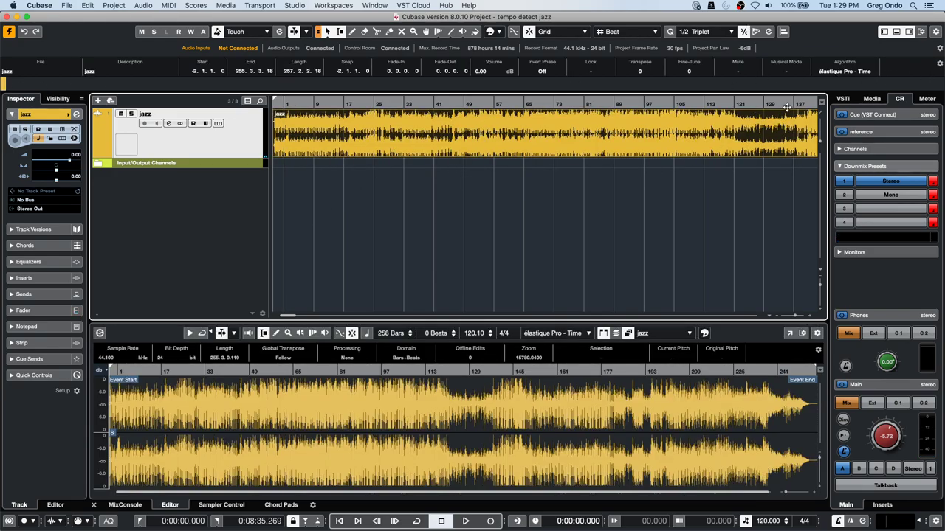
{"action": "left_click", "coordinate": [851, 70]}
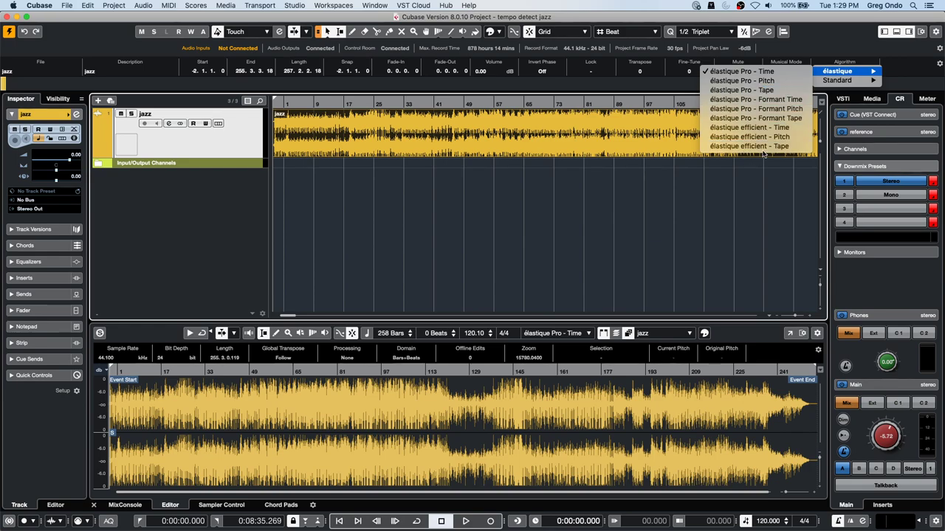
{"action": "left_click", "coordinate": [768, 90]}
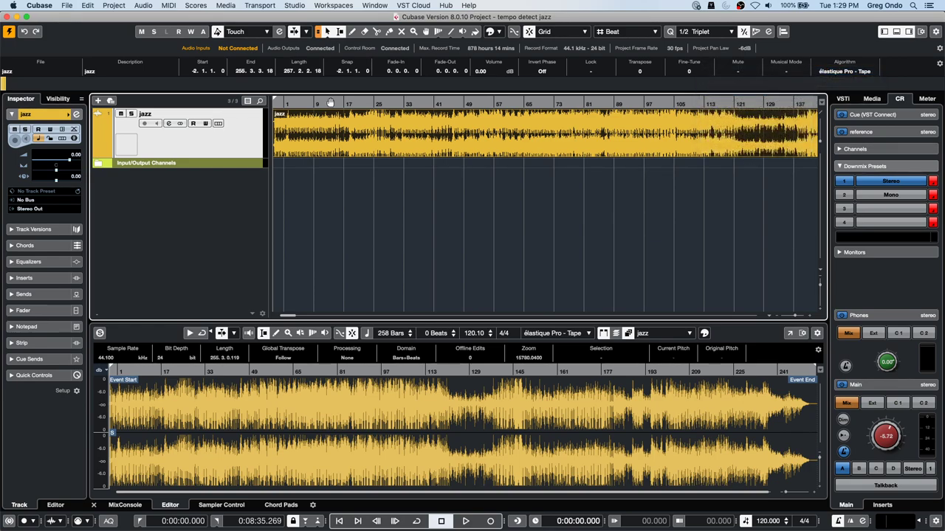
{"action": "key", "text": "space"}
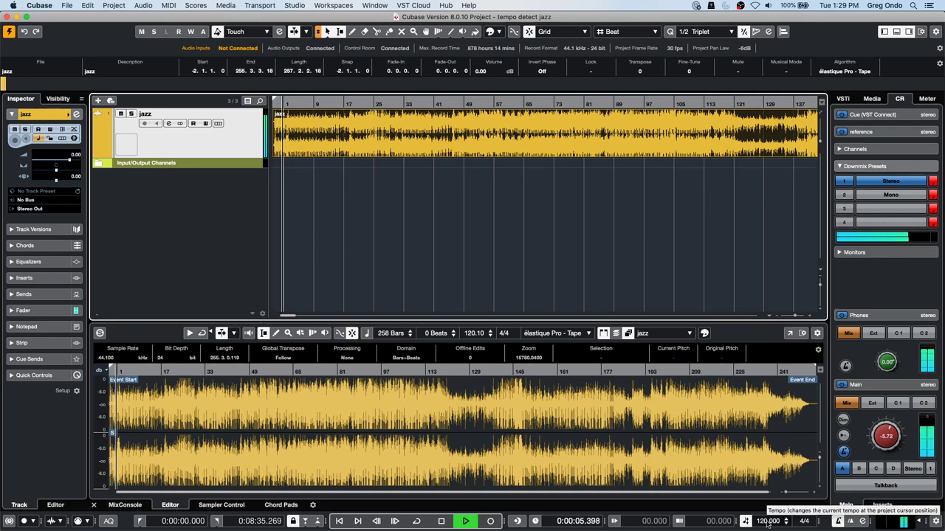
{"action": "key", "text": "space"}
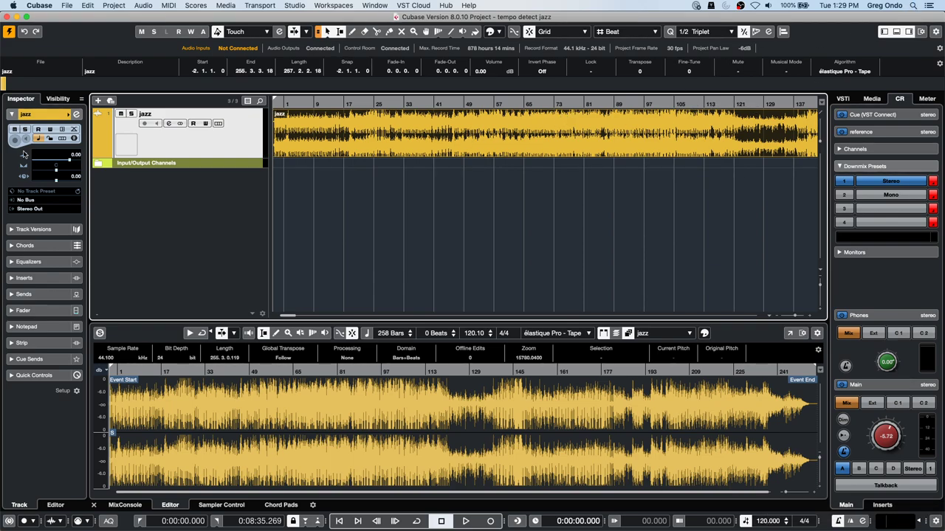
Step: Enlarge the jazz track's height and raise the project tempo to 135 BPM during playback
{"action": "left_click_drag", "start_coordinate": [227, 157], "coordinate": [226, 184]}
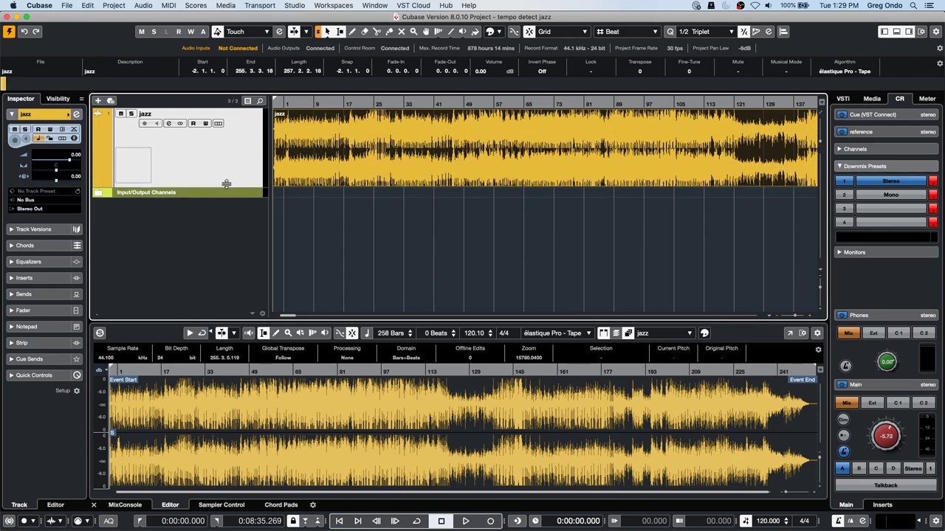
{"action": "key", "text": "space"}
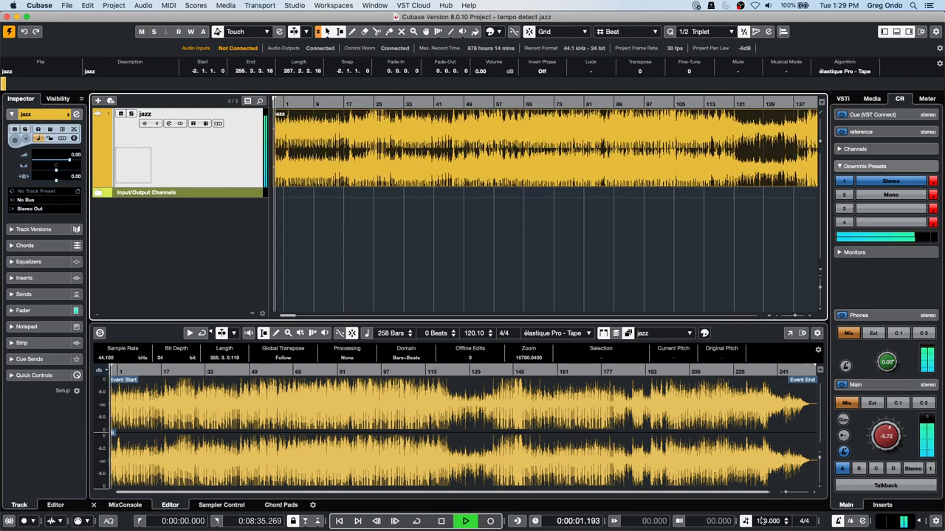
{"action": "scroll", "coordinate": [769, 521], "scroll_direction": "up", "scroll_amount": 11}
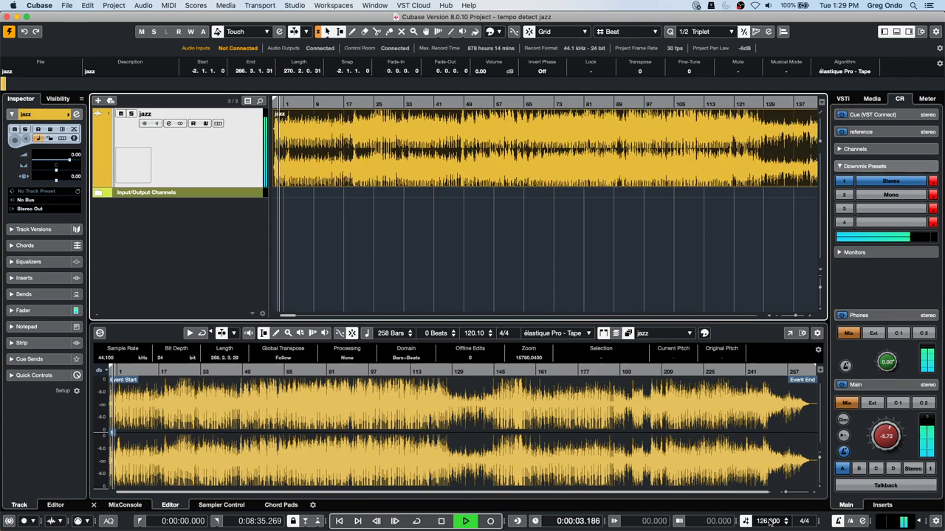
{"action": "scroll", "coordinate": [768, 521], "scroll_direction": "up", "scroll_amount": 4}
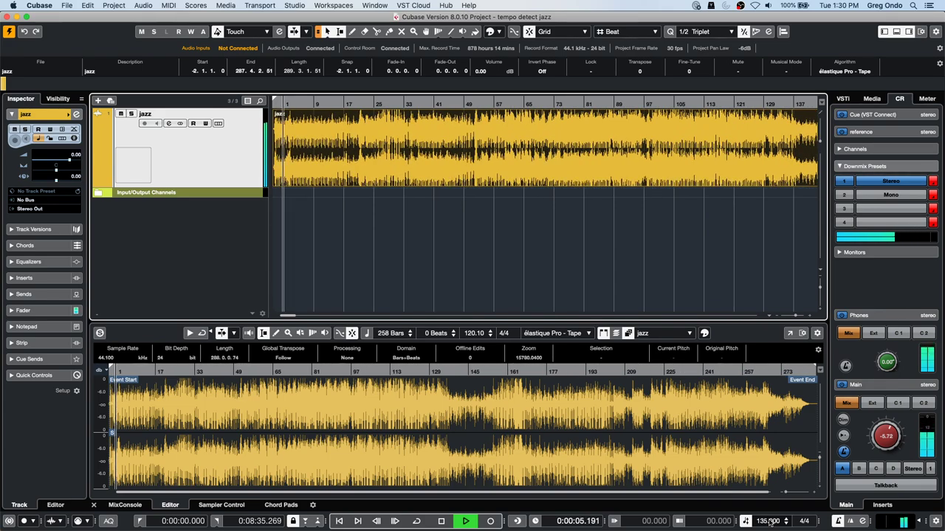
{"action": "key", "text": "space"}
Step: Enable Musical Mode on the jazz event and raise the project tempo to 151 BPM during playback
{"action": "left_click", "coordinate": [788, 72]}
{"action": "key", "text": "space"}
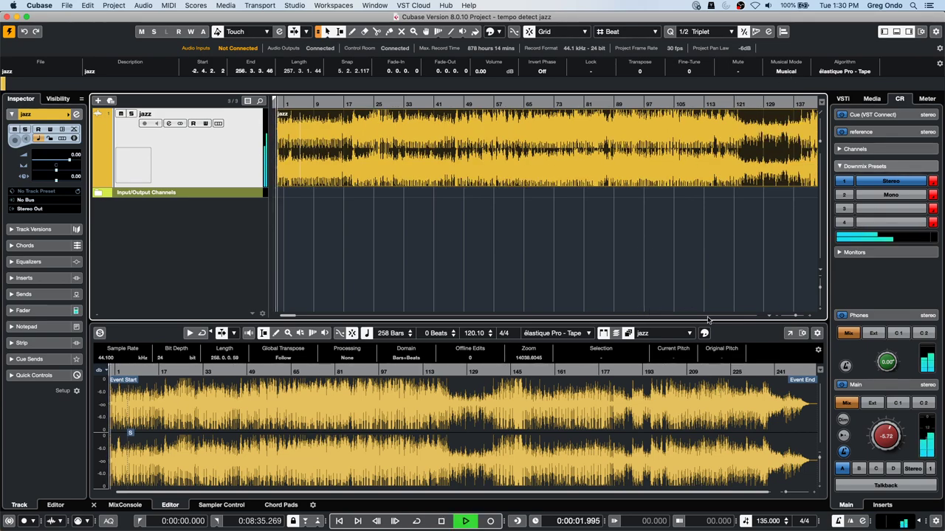
{"action": "scroll", "coordinate": [775, 523], "scroll_direction": "up", "scroll_amount": 1}
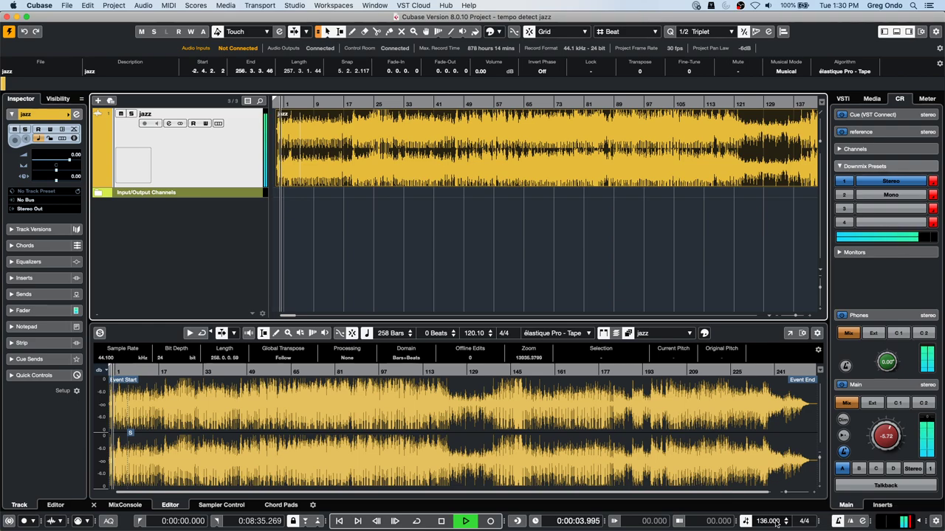
{"action": "scroll", "coordinate": [775, 523], "scroll_direction": "up", "scroll_amount": 10}
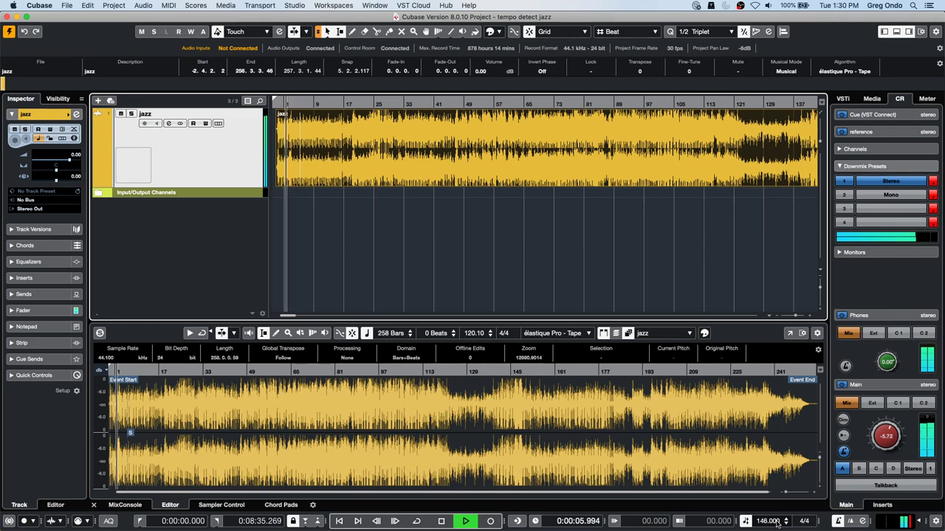
{"action": "scroll", "coordinate": [776, 522], "scroll_direction": "up", "scroll_amount": 4}
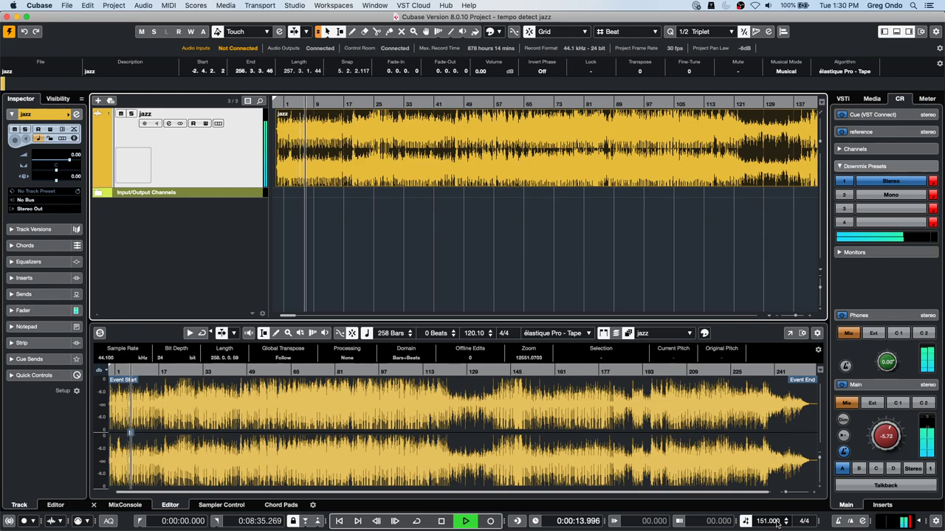
Step: Lower the project tempo to 106 BPM while the jazz event keeps playing
{"action": "scroll", "coordinate": [777, 524], "scroll_direction": "down", "scroll_amount": 7}
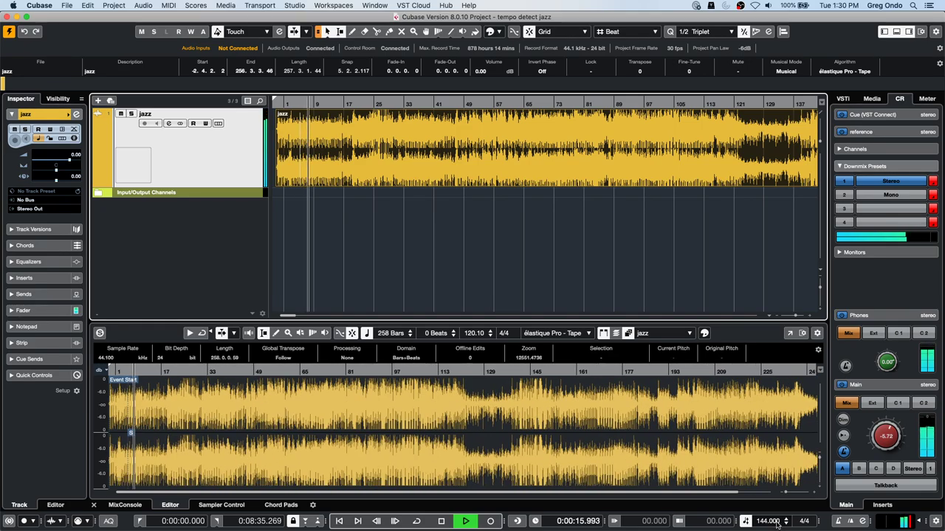
{"action": "scroll", "coordinate": [777, 525], "scroll_direction": "down", "scroll_amount": 20}
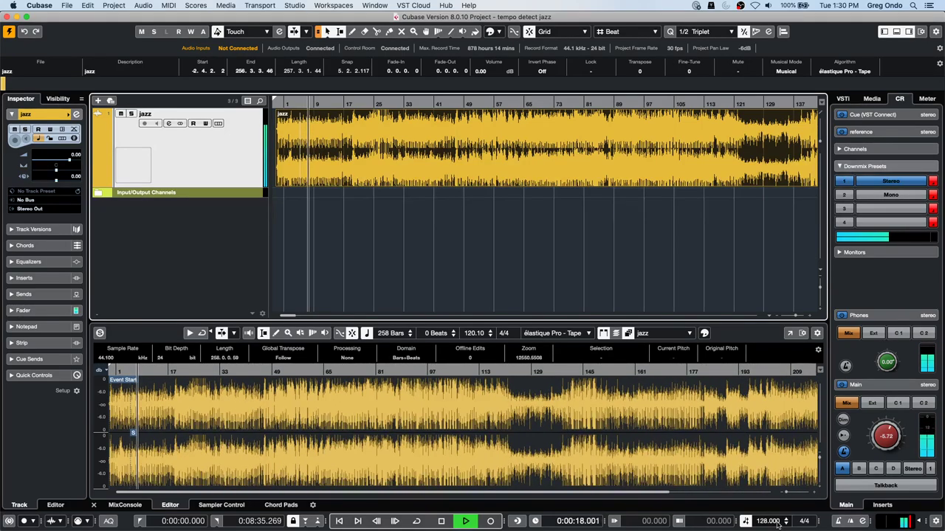
{"action": "scroll", "coordinate": [777, 524], "scroll_direction": "down", "scroll_amount": 1}
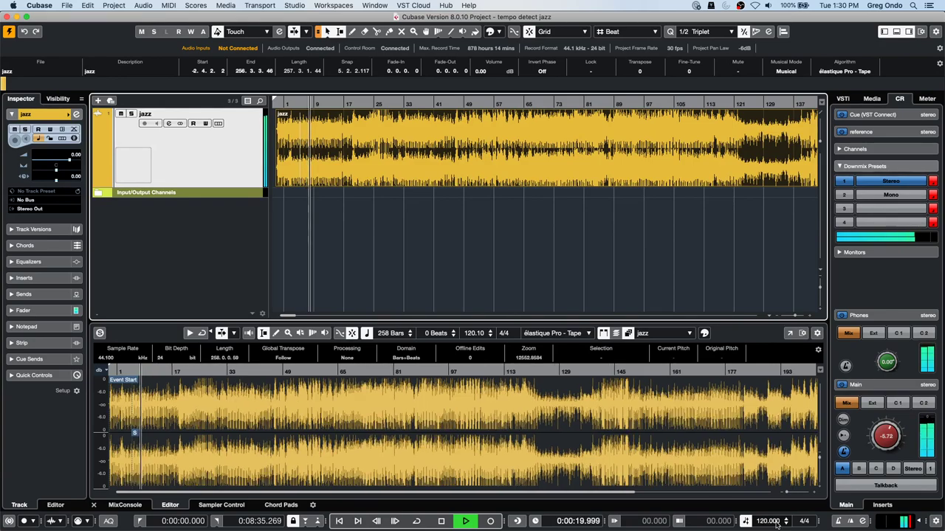
{"action": "scroll", "coordinate": [776, 524], "scroll_direction": "down", "scroll_amount": 14}
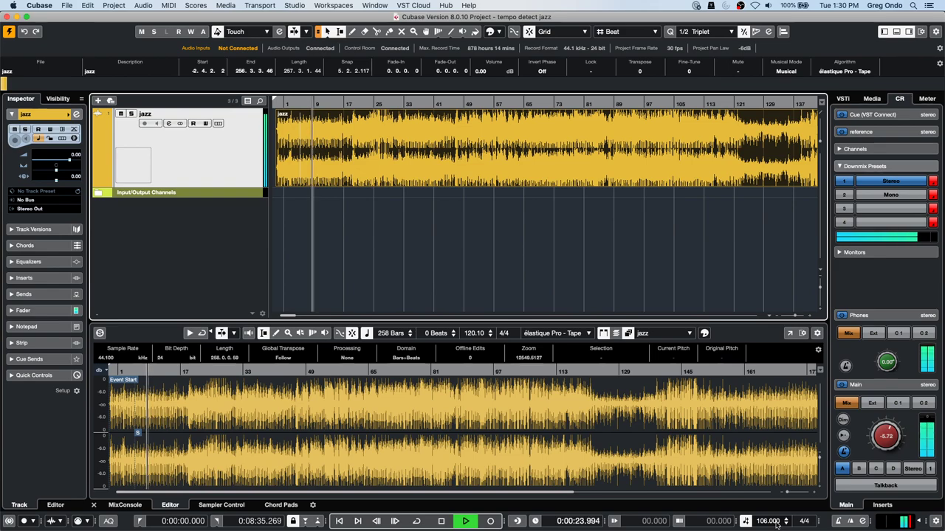
Step: Lower the project tempo to 101 BPM and raise it to 147 BPM while the jazz event plays
{"action": "scroll", "coordinate": [777, 524], "scroll_direction": "down", "scroll_amount": 5}
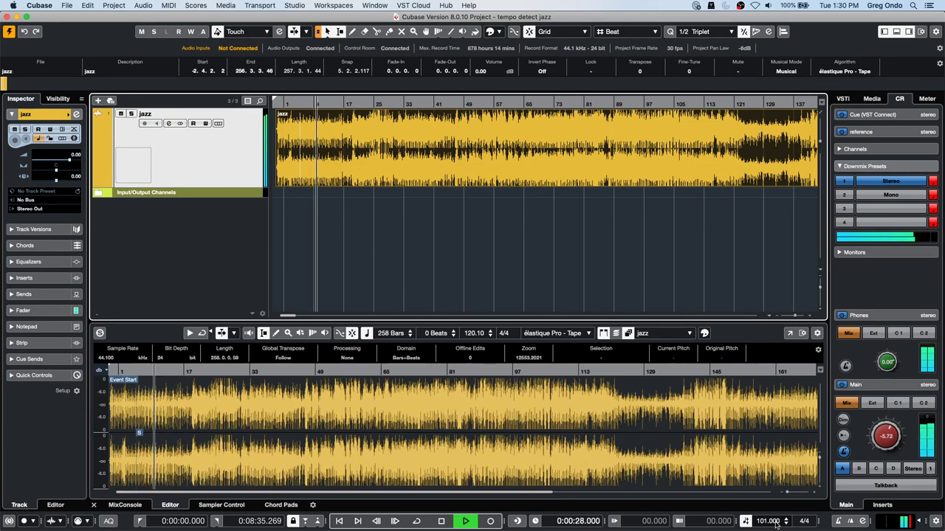
{"action": "scroll", "coordinate": [774, 524], "scroll_direction": "up", "scroll_amount": 11}
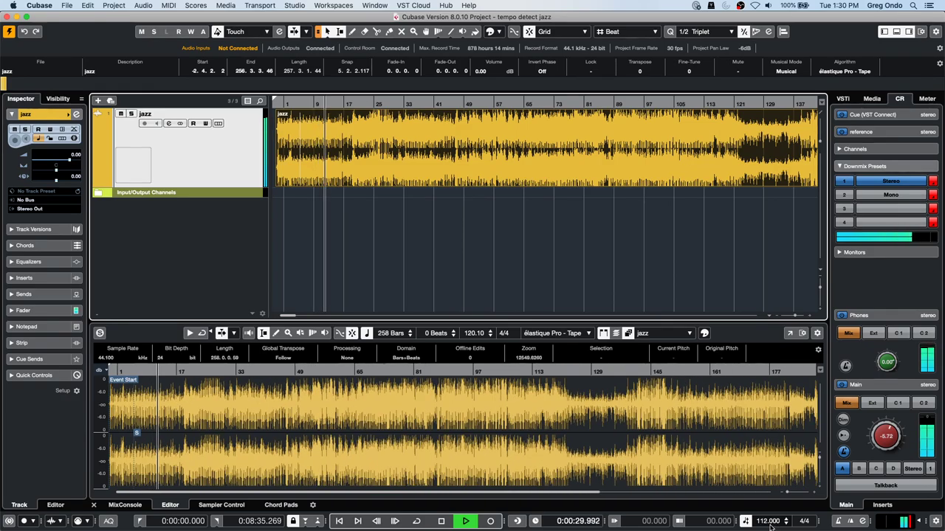
{"action": "scroll", "coordinate": [770, 524], "scroll_direction": "up", "scroll_amount": 16}
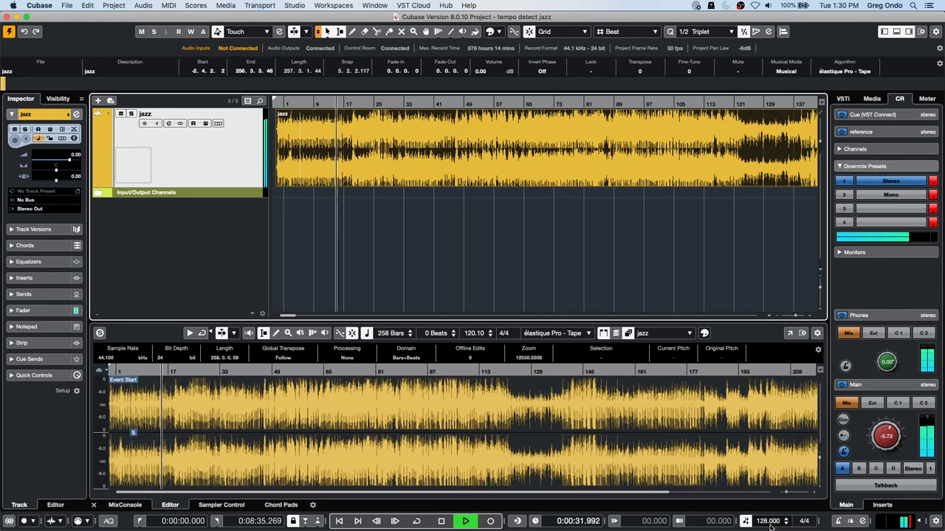
{"action": "scroll", "coordinate": [770, 525], "scroll_direction": "up", "scroll_amount": 15}
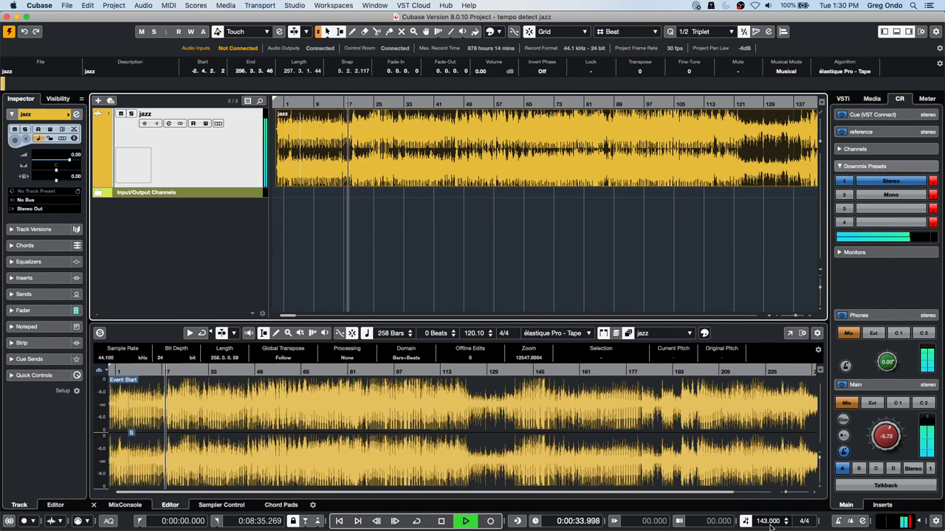
{"action": "scroll", "coordinate": [770, 524], "scroll_direction": "up", "scroll_amount": 4}
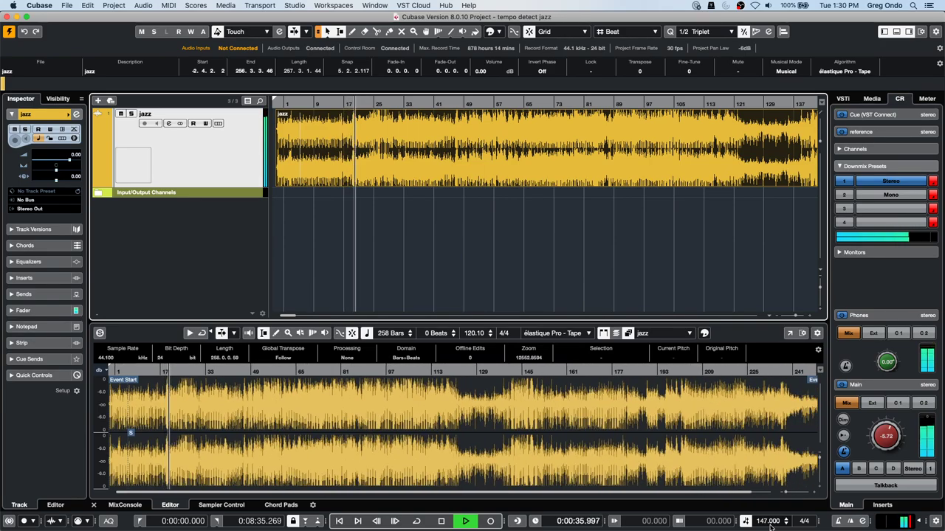
Step: Bring the project tempo down to 104 BPM during playback and stop the transport
{"action": "scroll", "coordinate": [770, 524], "scroll_direction": "down", "scroll_amount": 20}
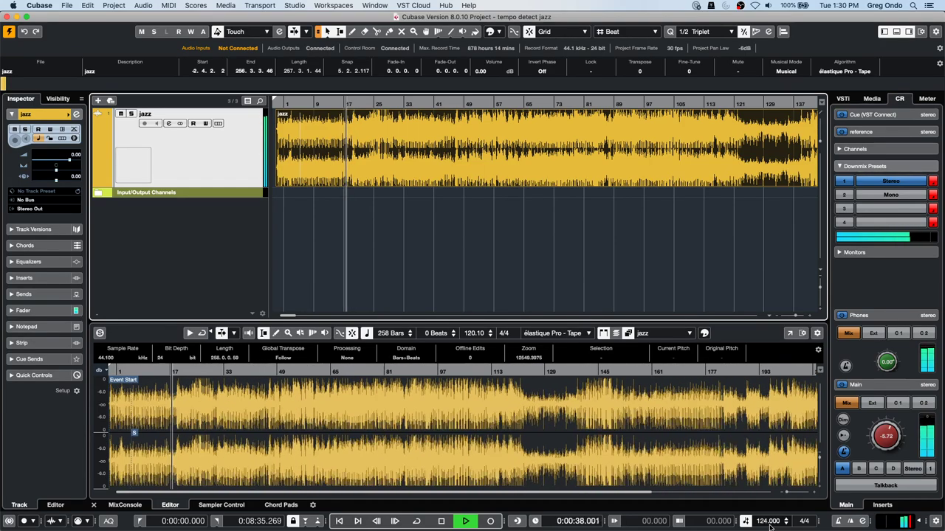
{"action": "scroll", "coordinate": [770, 524], "scroll_direction": "down", "scroll_amount": 13}
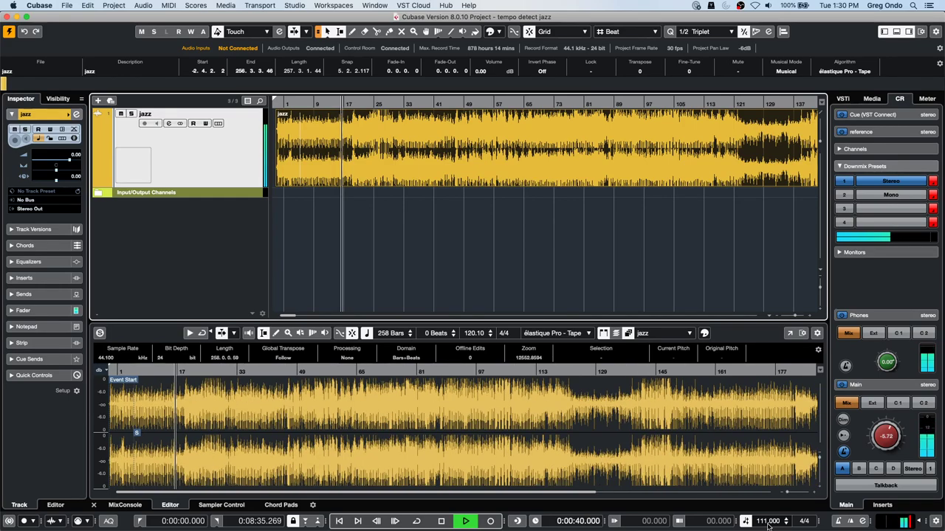
{"action": "scroll", "coordinate": [770, 524], "scroll_direction": "down", "scroll_amount": 7}
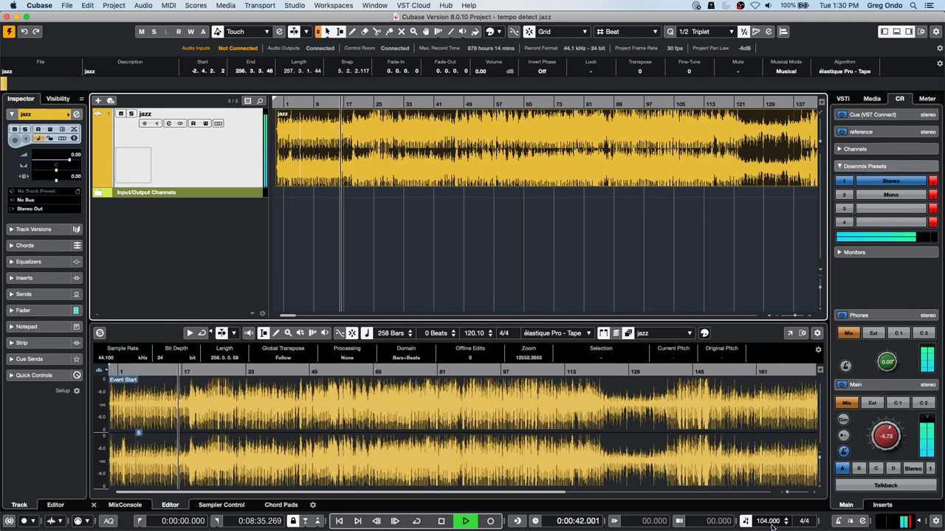
{"action": "key", "text": "space"}
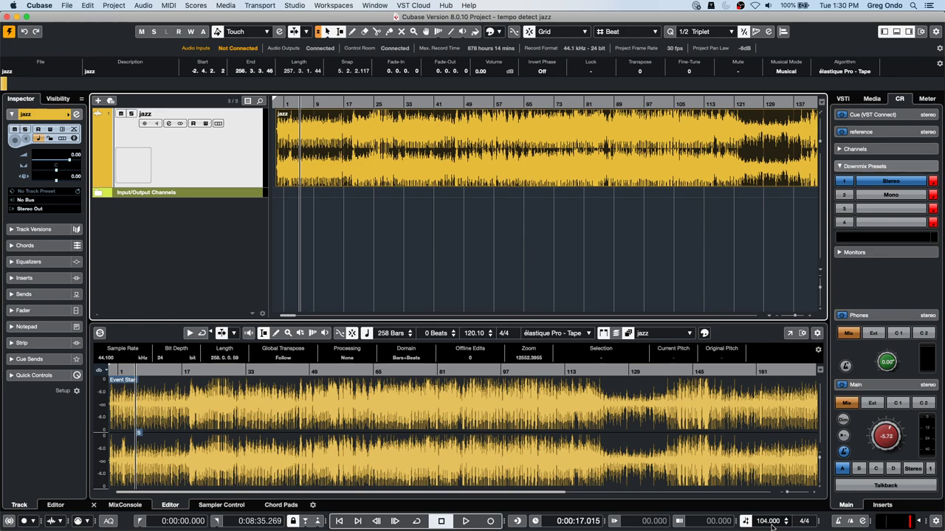
{"action": "left_click", "coordinate": [433, 226]}
{"action": "left_click", "coordinate": [488, 168]}
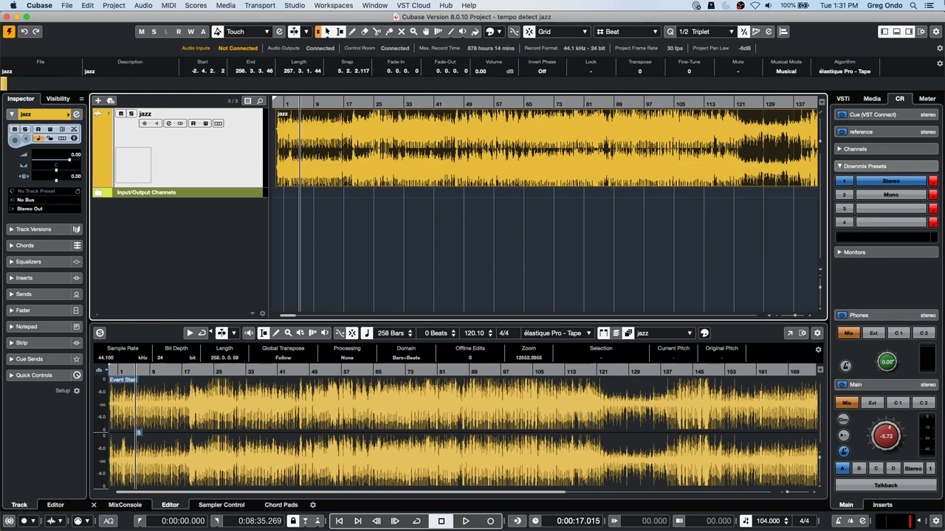
Step: Add HALion 6 as a rack instrument and create a MIDI track assigned to it
{"action": "left_click", "coordinate": [842, 98]}
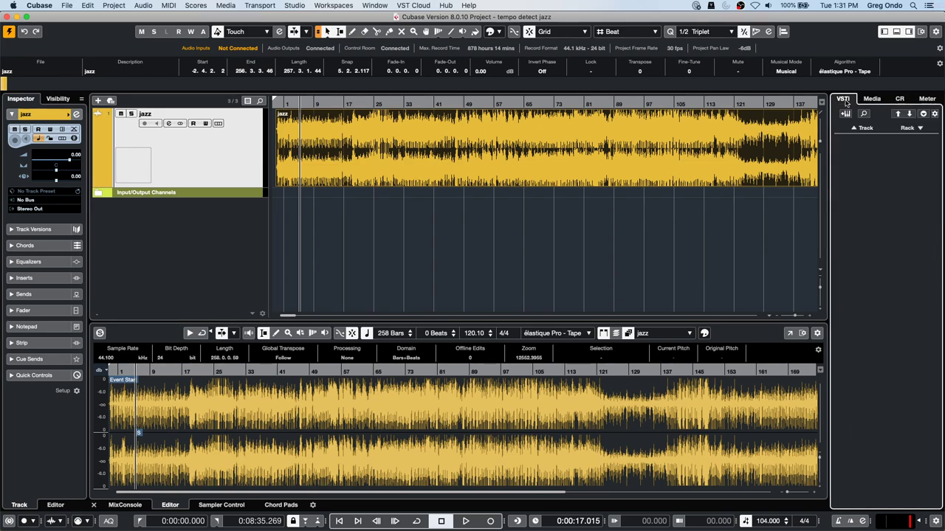
{"action": "left_click", "coordinate": [918, 132]}
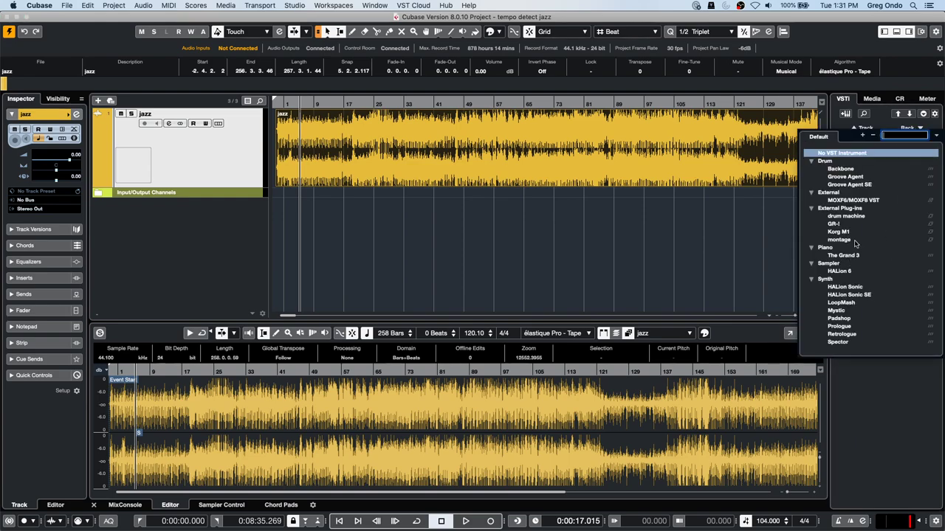
{"action": "left_click", "coordinate": [851, 271]}
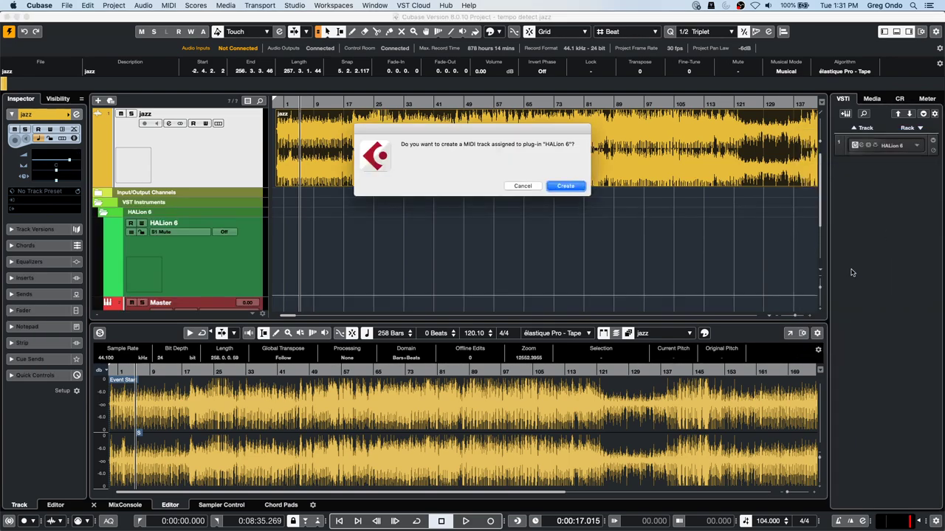
{"action": "left_click", "coordinate": [572, 186]}
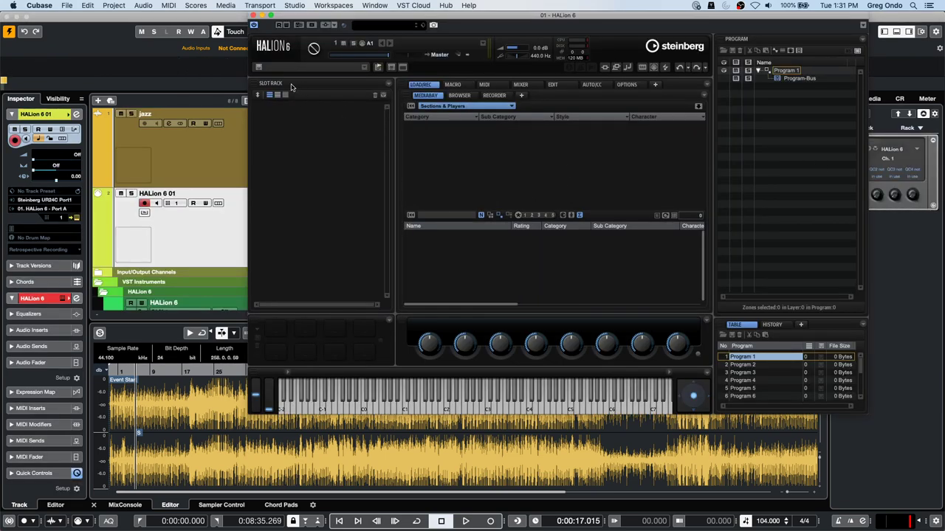
Step: Load the Bass Comp Split program from HALion 6's Model C library and audition it on the virtual keyboard
{"action": "left_click", "coordinate": [456, 108]}
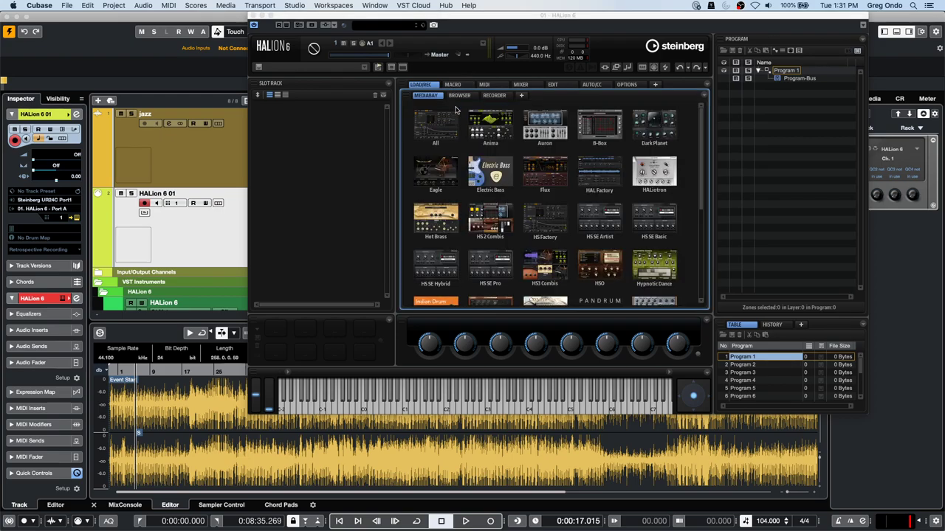
{"action": "scroll", "coordinate": [521, 170], "scroll_direction": "down", "scroll_amount": 5}
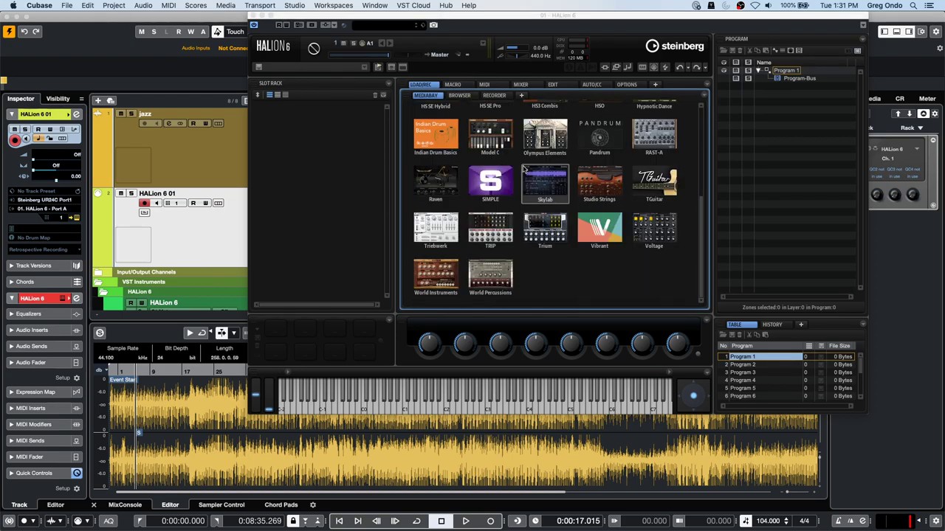
{"action": "scroll", "coordinate": [528, 170], "scroll_direction": "up", "scroll_amount": 10}
{"action": "scroll", "coordinate": [609, 151], "scroll_direction": "down", "scroll_amount": 1}
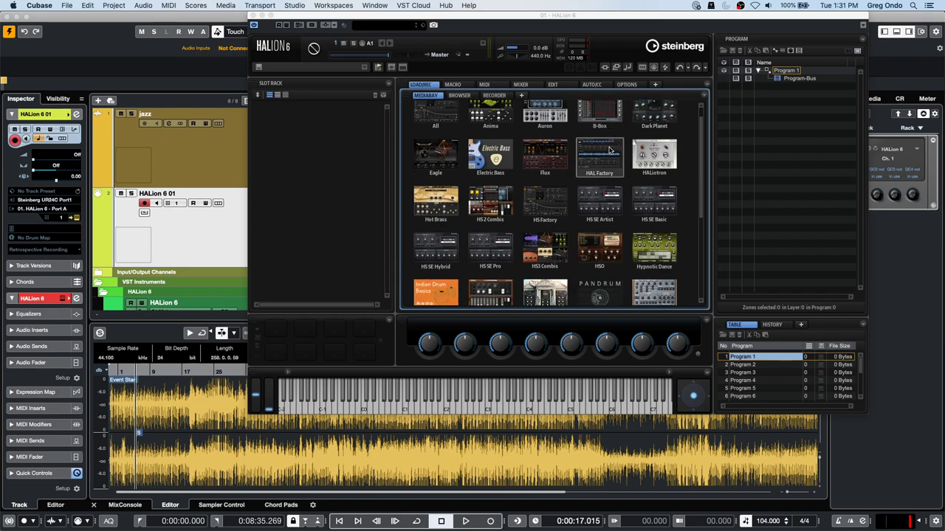
{"action": "scroll", "coordinate": [610, 150], "scroll_direction": "up", "scroll_amount": 1}
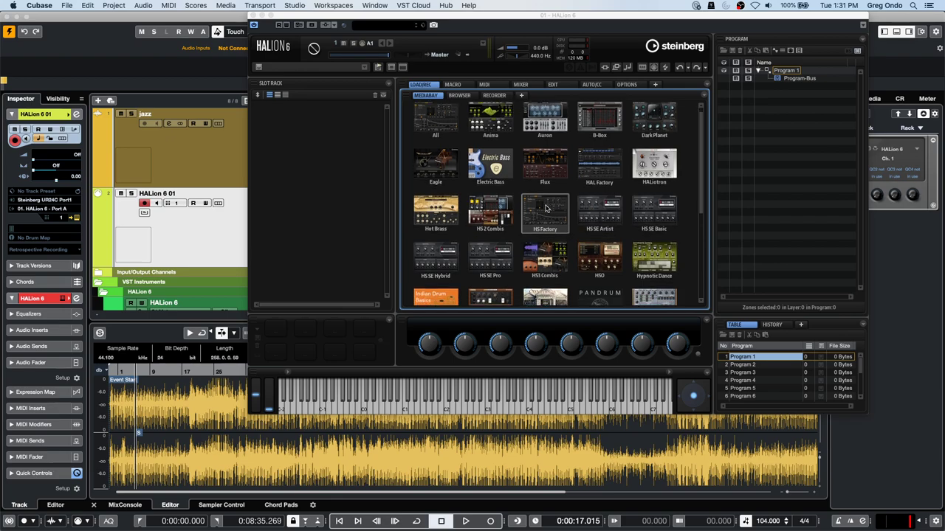
{"action": "scroll", "coordinate": [547, 210], "scroll_direction": "down", "scroll_amount": 2}
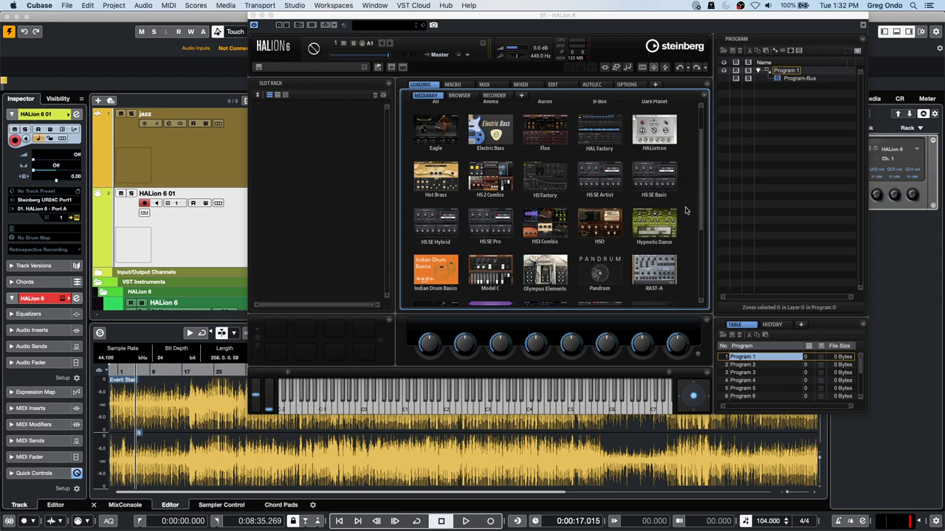
{"action": "left_click", "coordinate": [490, 263]}
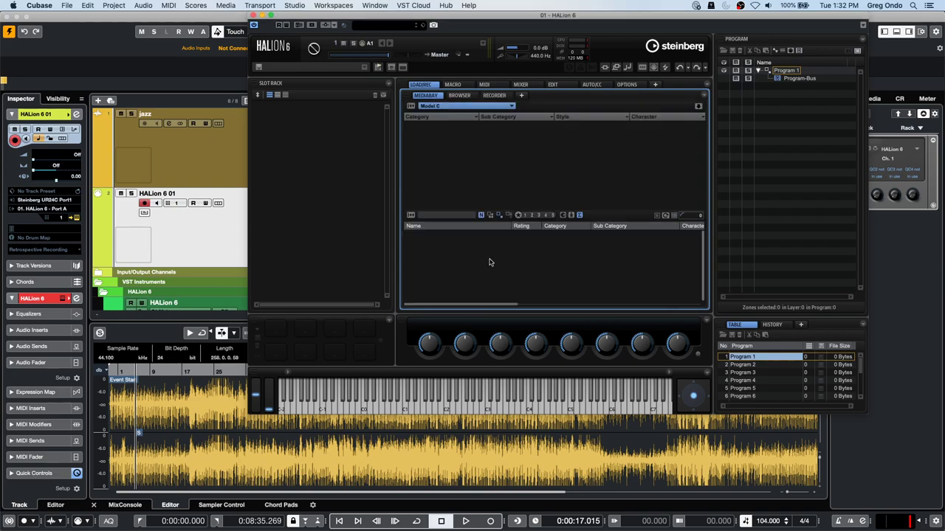
{"action": "double_click", "coordinate": [449, 263]}
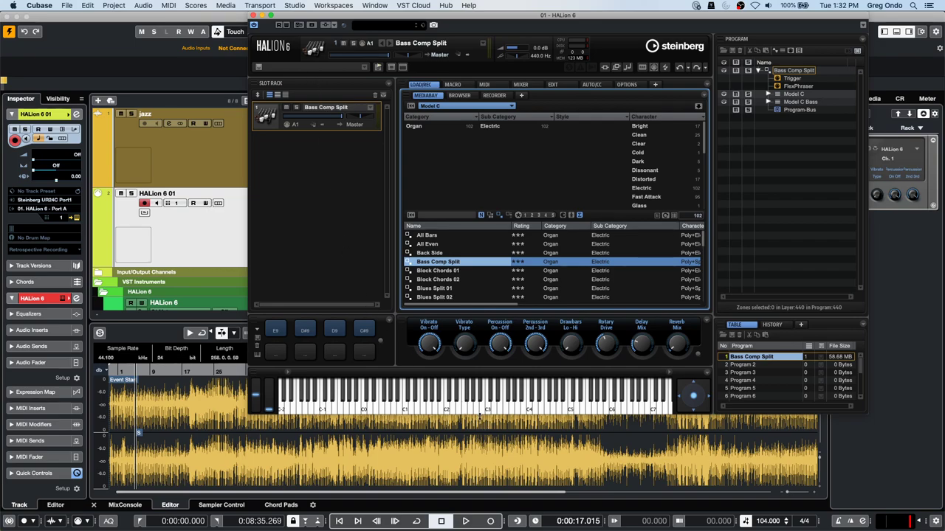
{"action": "mouse_move", "coordinate": [478, 410]}
{"action": "left_mouse_down"}
{"action": "mouse_move", "coordinate": [406, 409]}
{"action": "mouse_move", "coordinate": [523, 403]}
{"action": "mouse_move", "coordinate": [510, 409]}
{"action": "mouse_move", "coordinate": [521, 410]}
{"action": "left_mouse_up"}
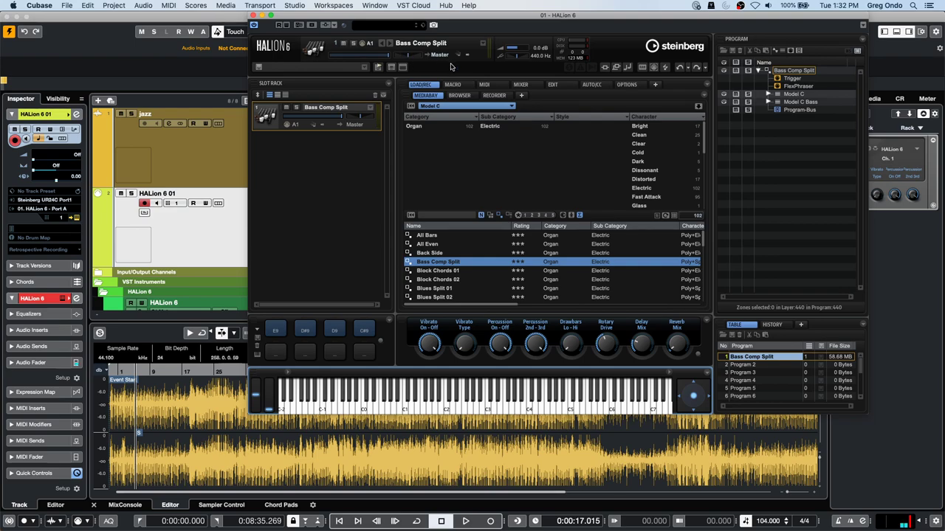
Step: Inspect HALion 6's MIDI slot settings and the Model C organ macro controls for the loaded program
{"action": "left_click", "coordinate": [454, 85]}
{"action": "left_click", "coordinate": [487, 85]}
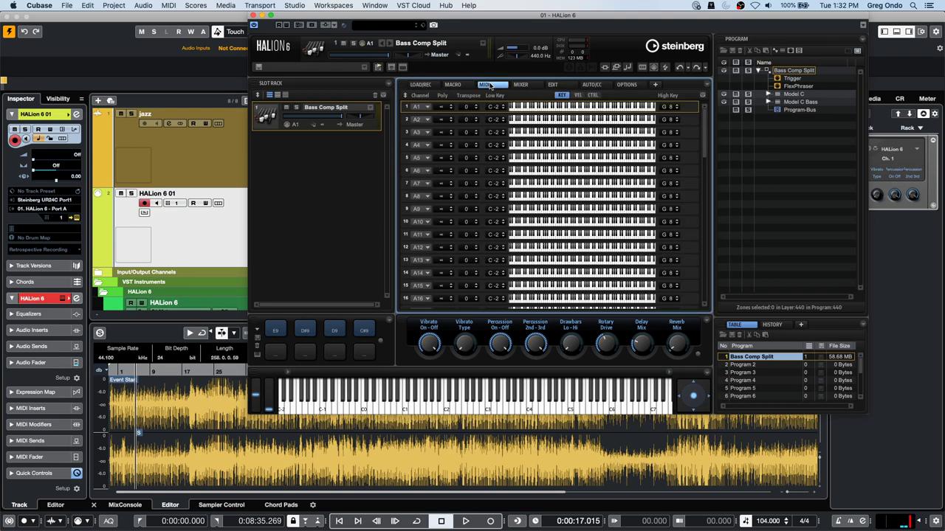
{"action": "left_click", "coordinate": [453, 85]}
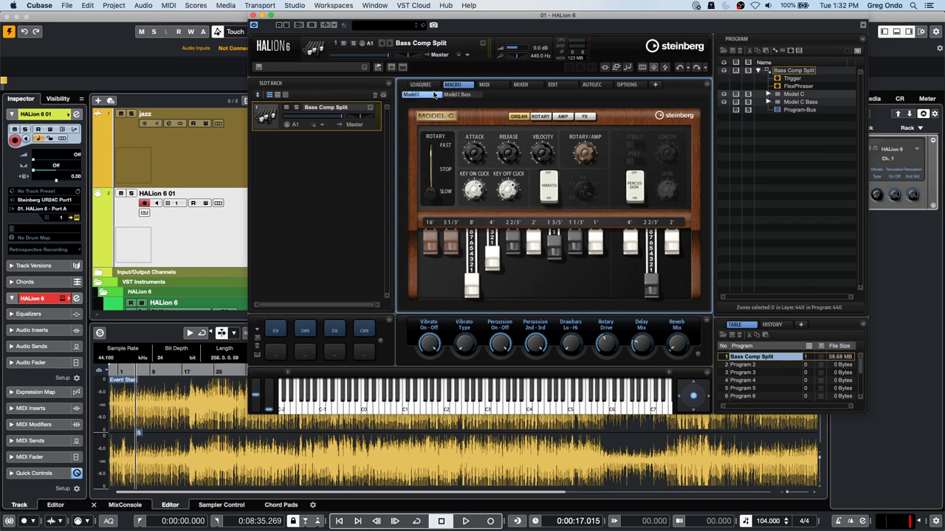
Step: Look through the instruments available in HALion 6's MediaBay library and close the plug-in window
{"action": "left_click", "coordinate": [431, 85]}
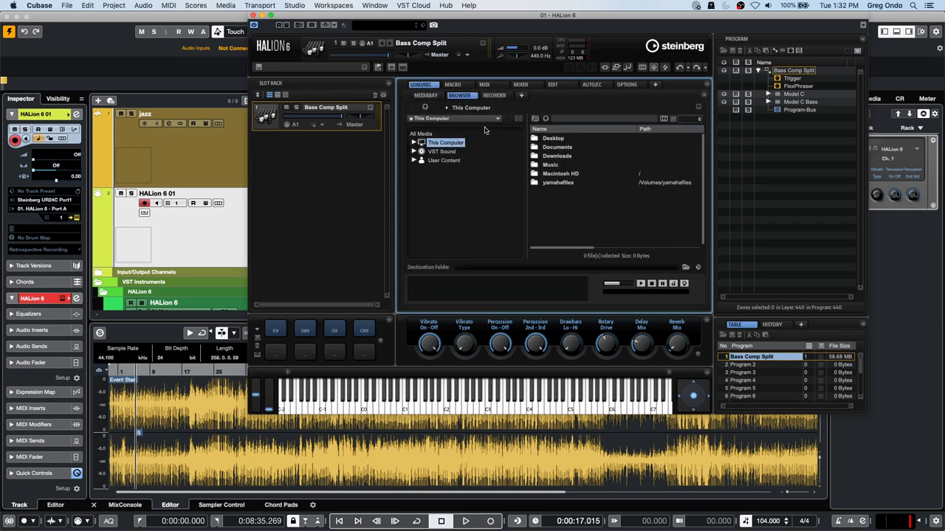
{"action": "left_click", "coordinate": [417, 96]}
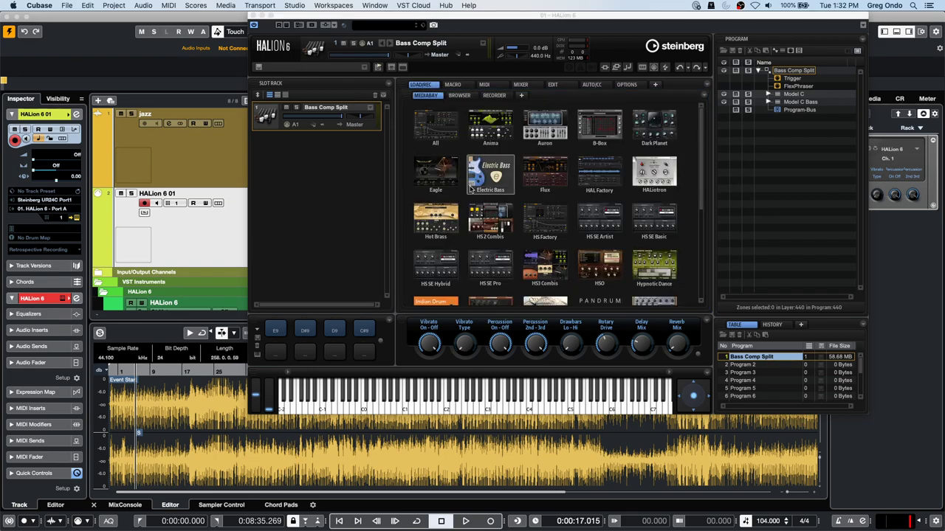
{"action": "scroll", "coordinate": [470, 190], "scroll_direction": "down", "scroll_amount": 5}
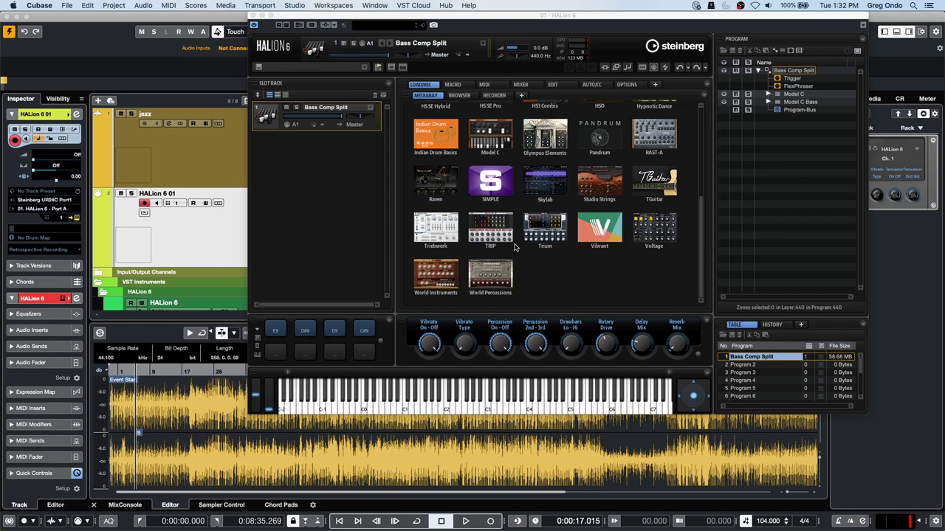
{"action": "scroll", "coordinate": [517, 278], "scroll_direction": "up", "scroll_amount": 1}
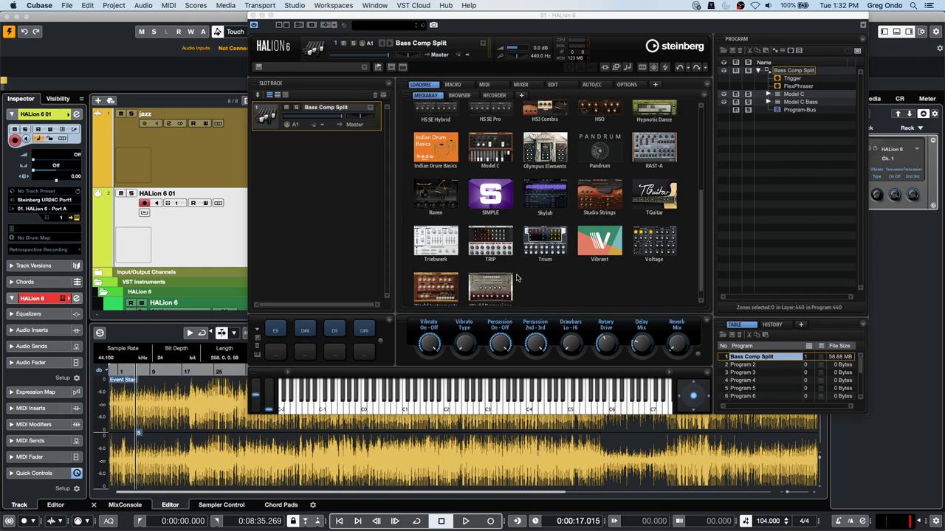
{"action": "scroll", "coordinate": [517, 277], "scroll_direction": "up", "scroll_amount": 1}
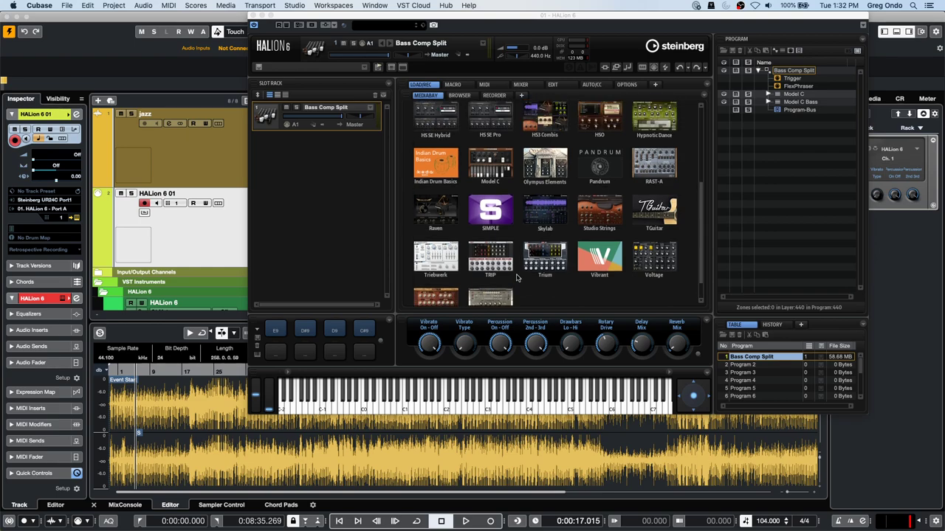
{"action": "scroll", "coordinate": [517, 278], "scroll_direction": "up", "scroll_amount": 1}
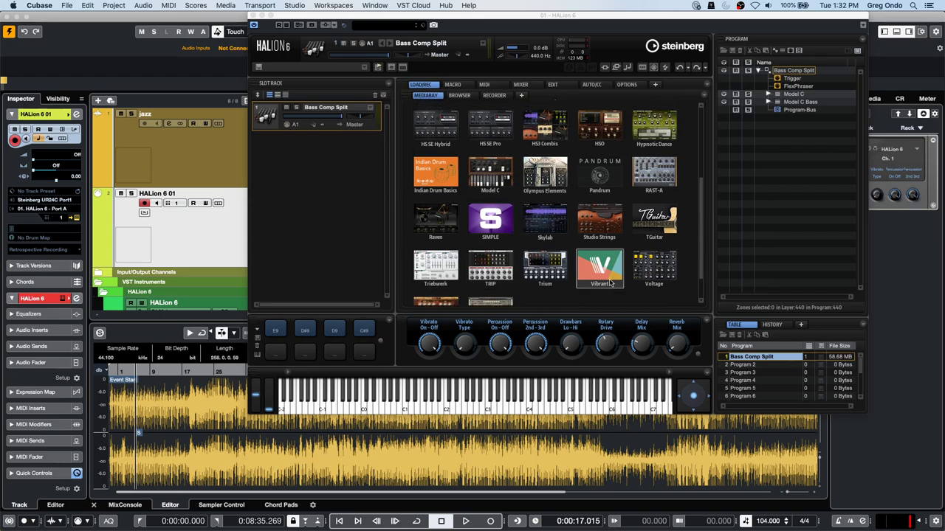
{"action": "scroll", "coordinate": [601, 275], "scroll_direction": "up", "scroll_amount": 10}
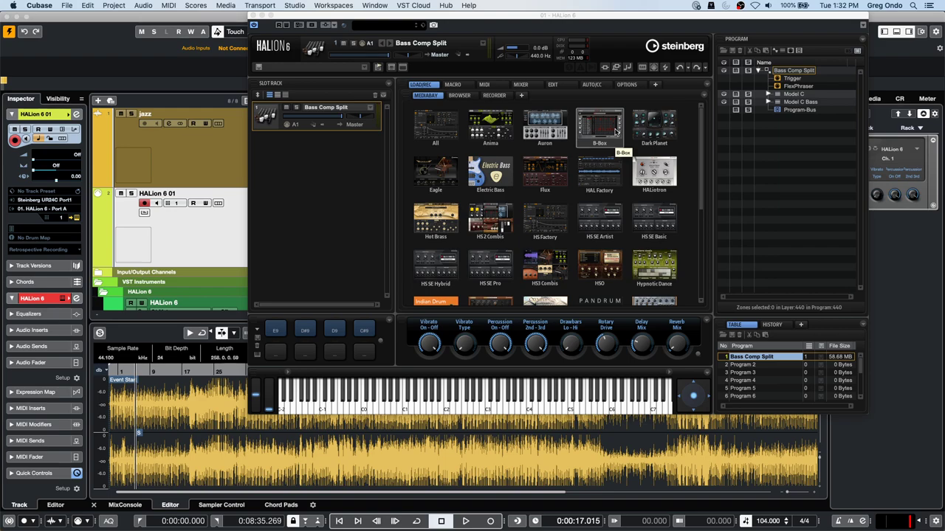
{"action": "scroll", "coordinate": [561, 150], "scroll_direction": "down", "scroll_amount": 3}
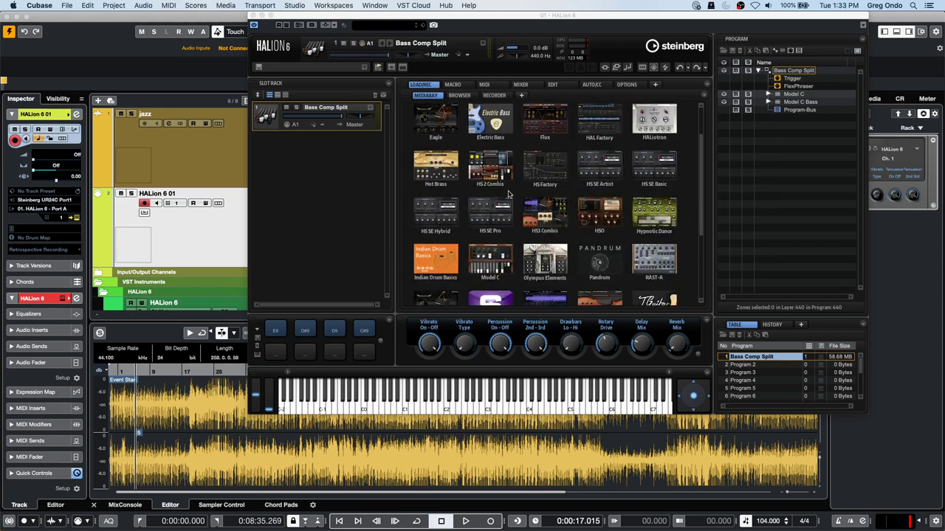
{"action": "left_click", "coordinate": [435, 96]}
{"action": "left_click", "coordinate": [435, 97]}
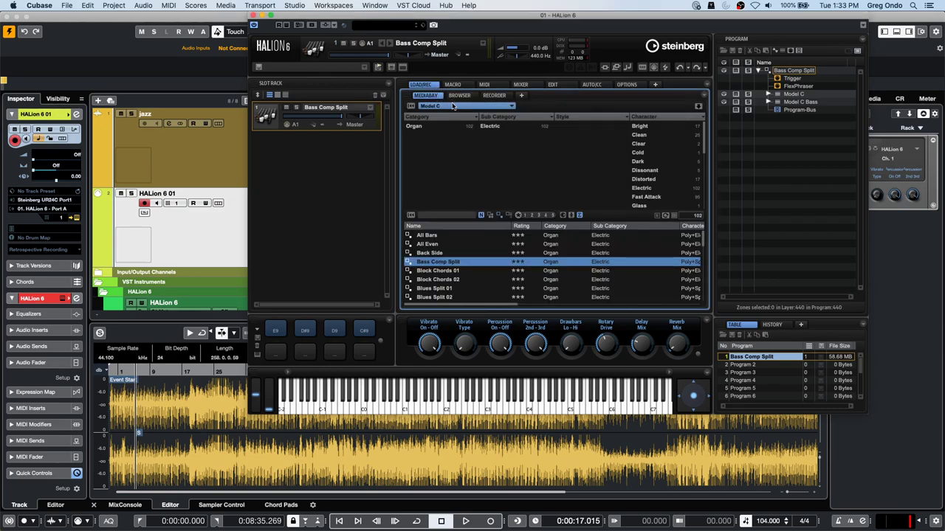
{"action": "scroll", "coordinate": [548, 175], "scroll_direction": "down", "scroll_amount": 2}
{"action": "scroll", "coordinate": [548, 176], "scroll_direction": "up", "scroll_amount": 2}
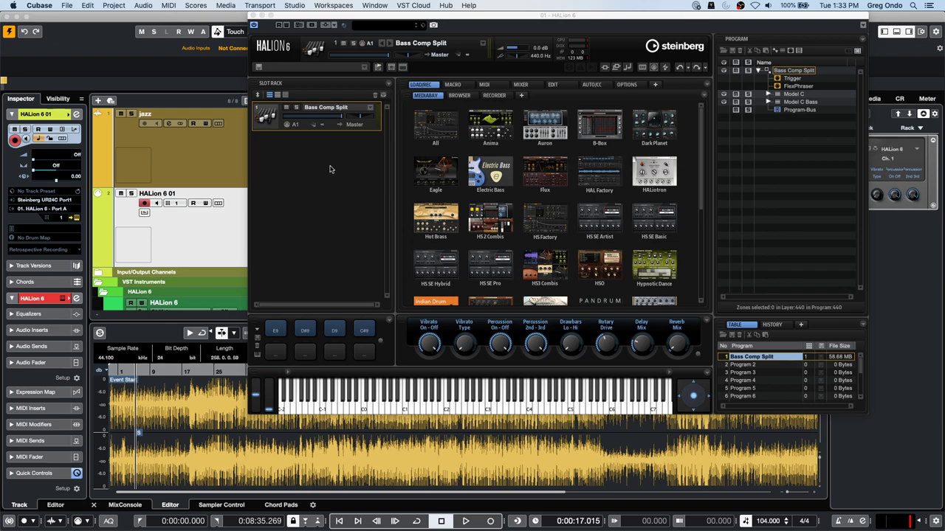
{"action": "left_click", "coordinate": [254, 14]}
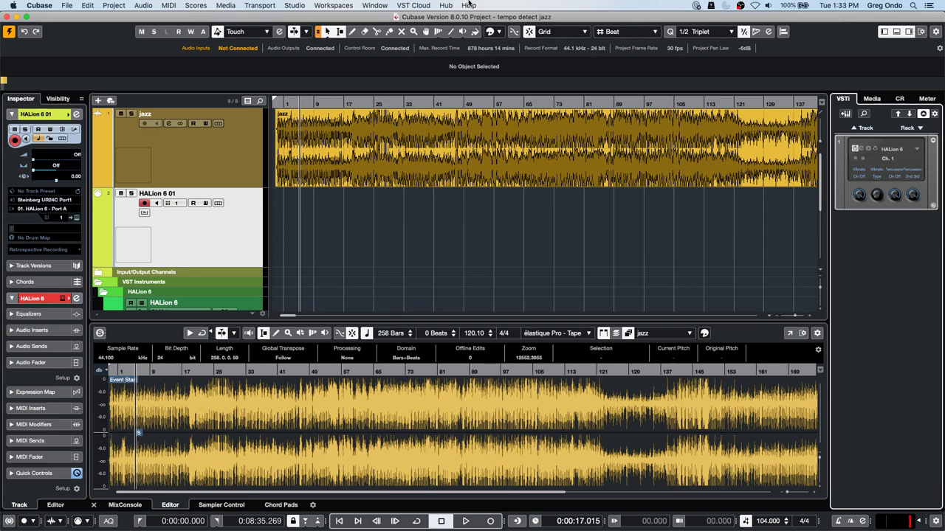
Step: Create a new empty project and choose the June 16 2020 folder as its location
{"action": "left_click", "coordinate": [66, 6]}
{"action": "left_click", "coordinate": [77, 16]}
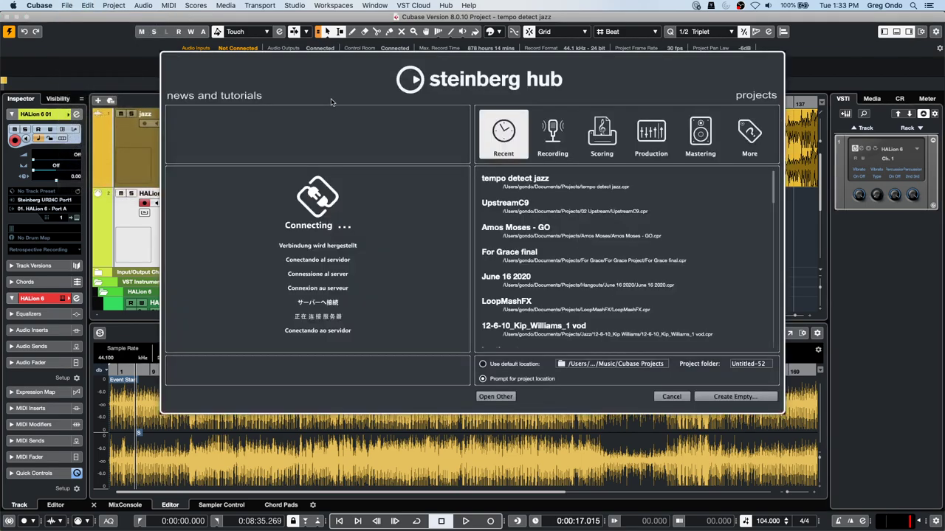
{"action": "left_click", "coordinate": [735, 397]}
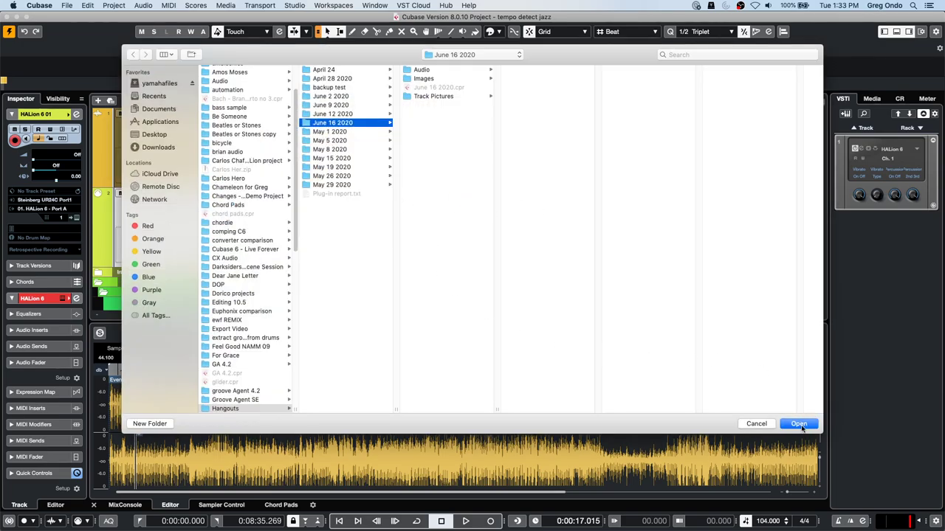
{"action": "left_click", "coordinate": [799, 424]}
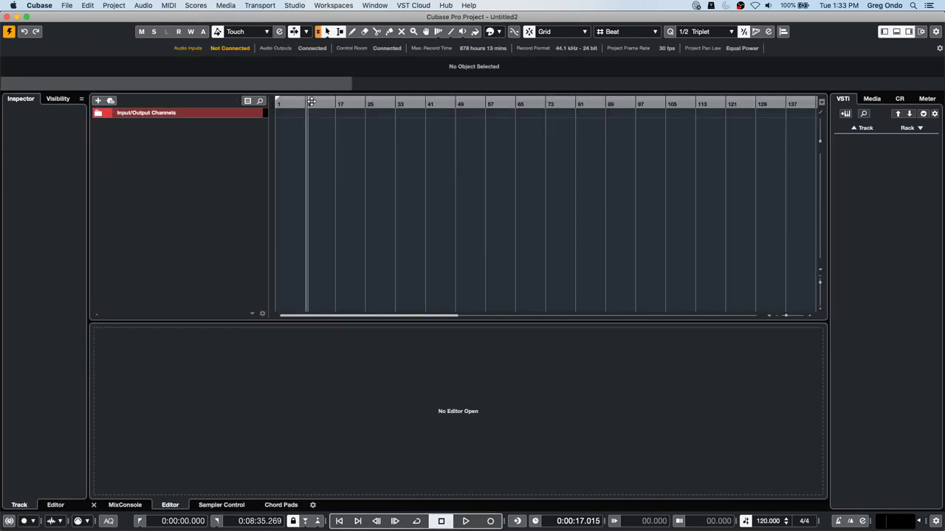
Step: Set the locators around bars 1 and 2 and activate the cycle over that range
{"action": "left_click", "coordinate": [284, 102]}
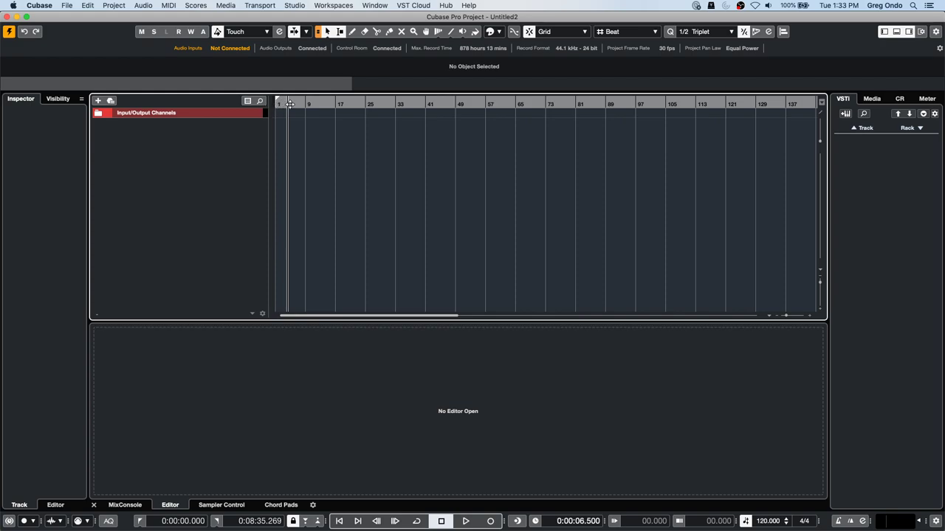
{"action": "left_click_drag", "start_coordinate": [290, 104], "coordinate": [251, 114]}
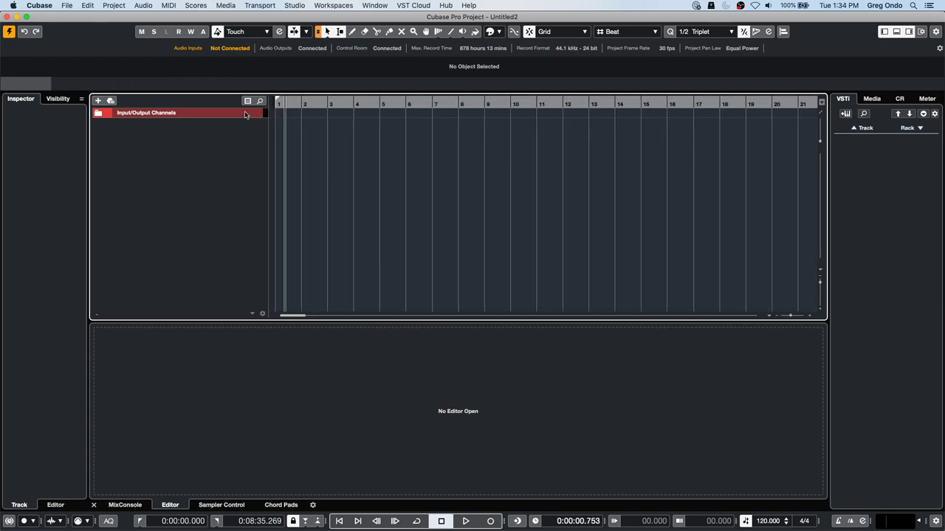
{"action": "left_click", "coordinate": [329, 101], "text": "alt"}
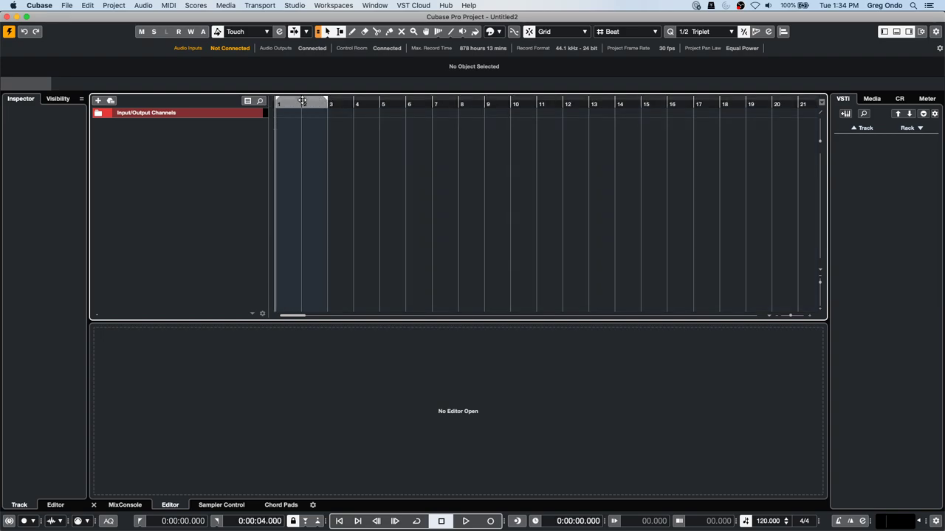
{"action": "left_click", "coordinate": [303, 102]}
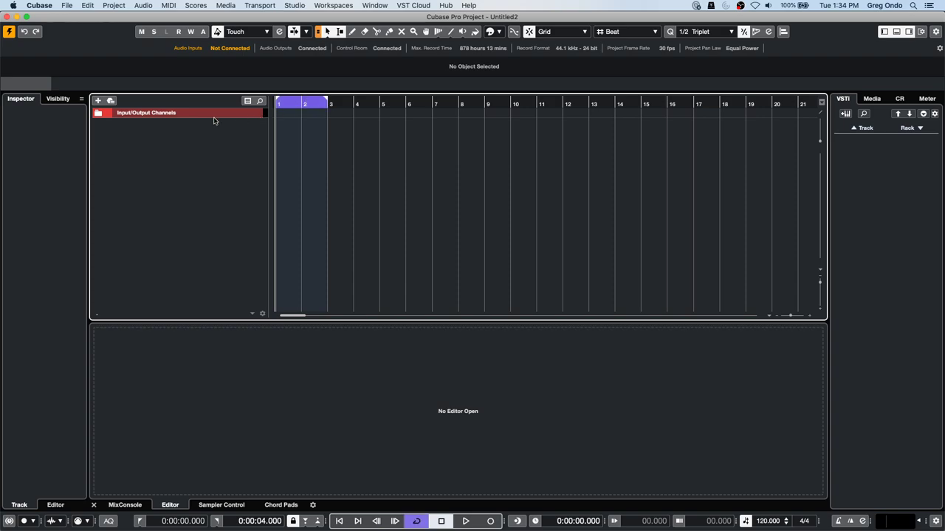
Step: Add one stereo audio track routed to Stereo Out
{"action": "right_click", "coordinate": [185, 139]}
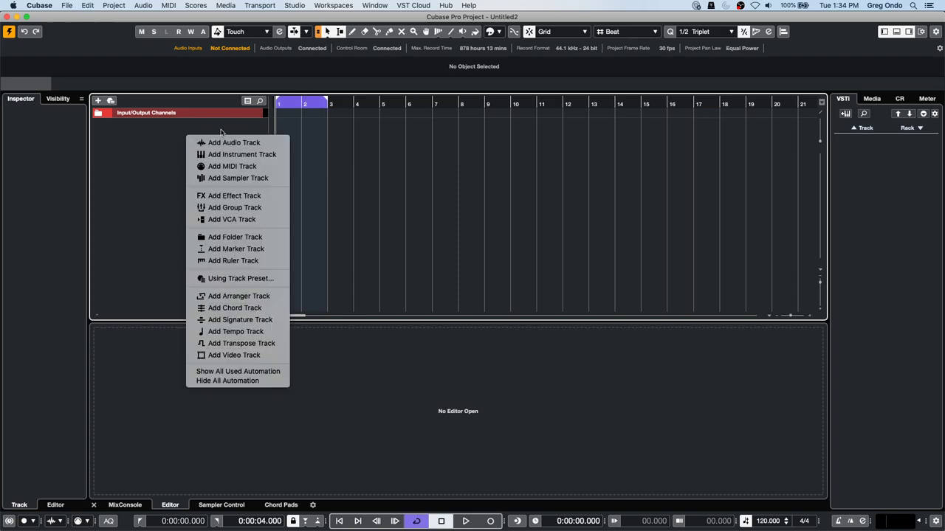
{"action": "left_click", "coordinate": [257, 142]}
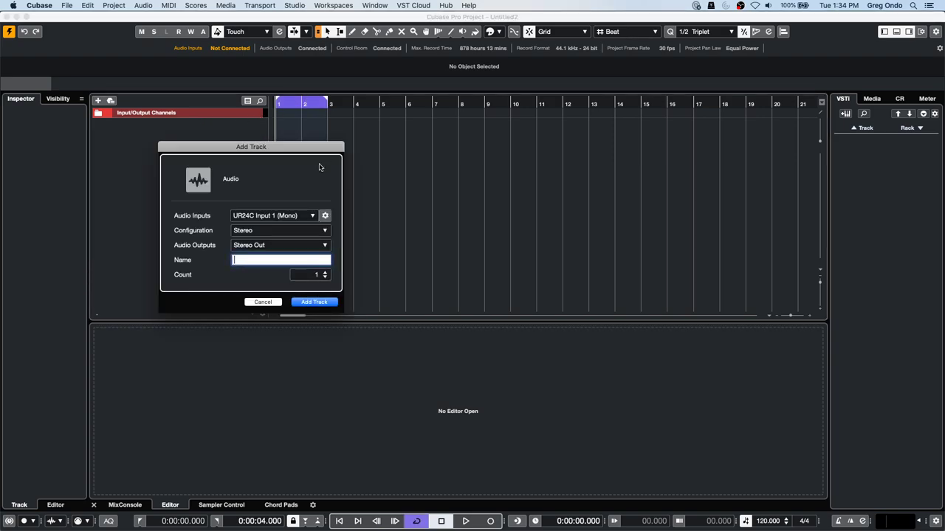
{"action": "left_click", "coordinate": [310, 302]}
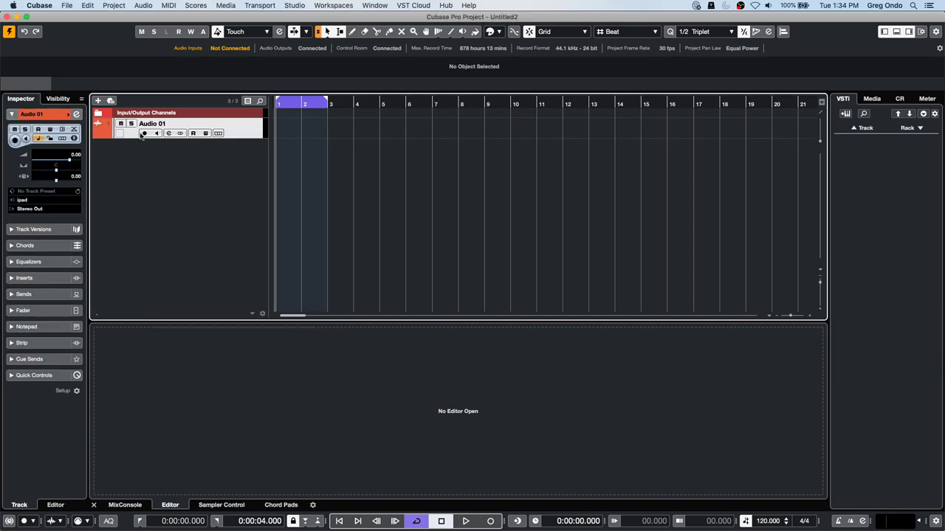
Step: Record-enable the audio track and cycle-record five takes over the two-bar loop, stopping during the fifth pass
{"action": "left_click", "coordinate": [143, 133]}
{"action": "left_click", "coordinate": [491, 521]}
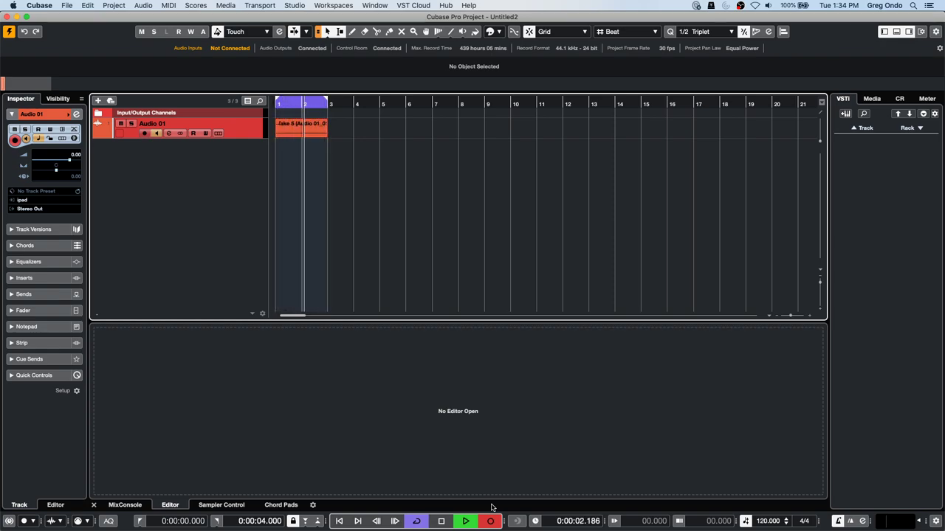
{"action": "key", "text": "space"}
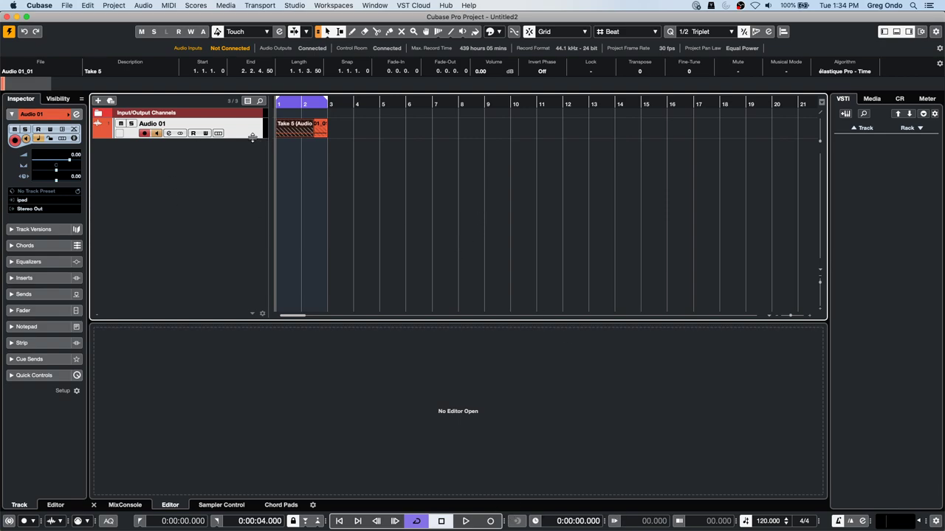
Step: Enlarge the Audio 01 track, show its take lanes and activate the Comp tool
{"action": "left_click_drag", "start_coordinate": [244, 139], "coordinate": [240, 150]}
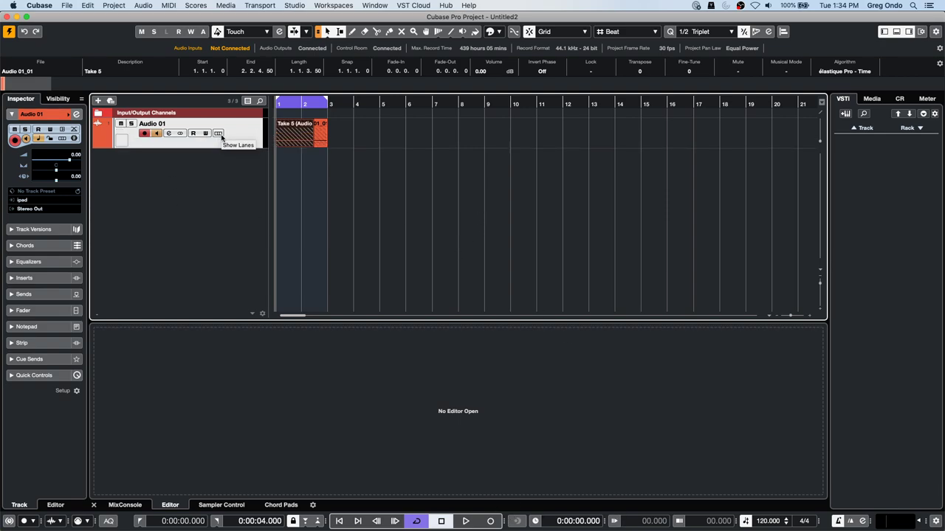
{"action": "left_click", "coordinate": [218, 133]}
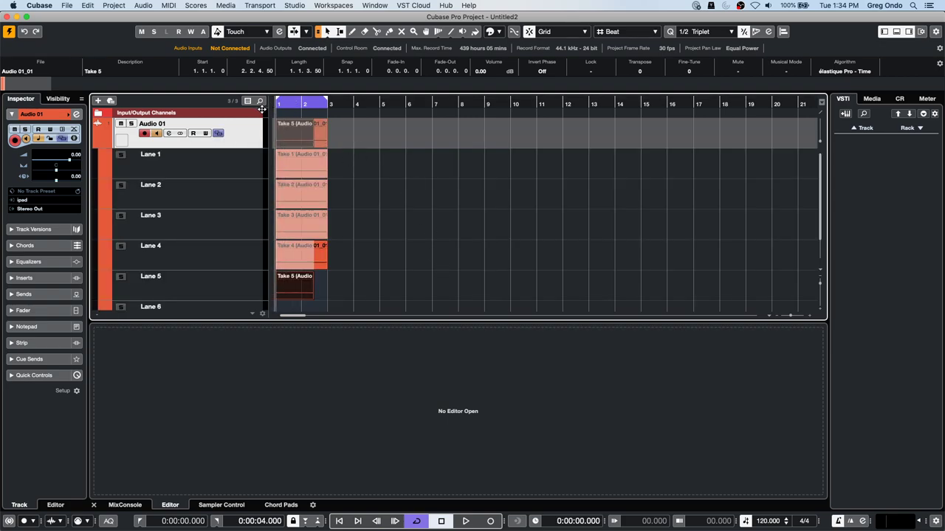
{"action": "right_click", "coordinate": [311, 177]}
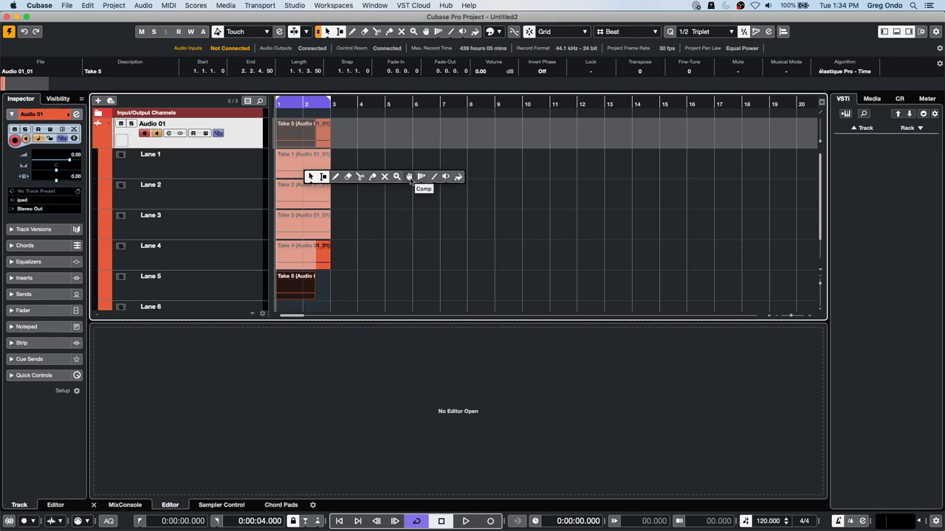
{"action": "left_click", "coordinate": [409, 177]}
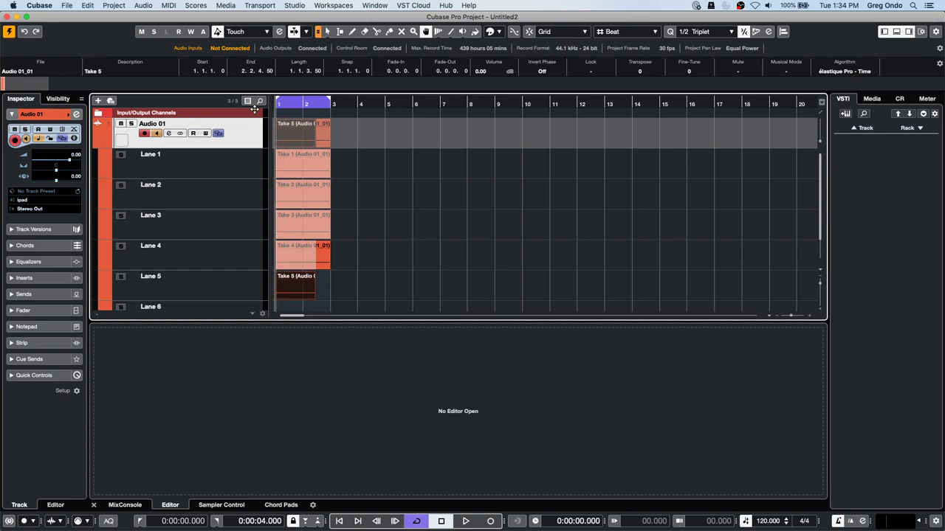
Step: Comp a short range from Lane 1 early in bar 1 and another from Lane 2 around the start of bar 2
{"action": "key", "text": "h"}
{"action": "key", "text": "h"}
{"action": "key", "text": "h"}
{"action": "key", "text": "h"}
{"action": "key", "text": "h"}
{"action": "left_click_drag", "start_coordinate": [294, 167], "coordinate": [349, 198]}
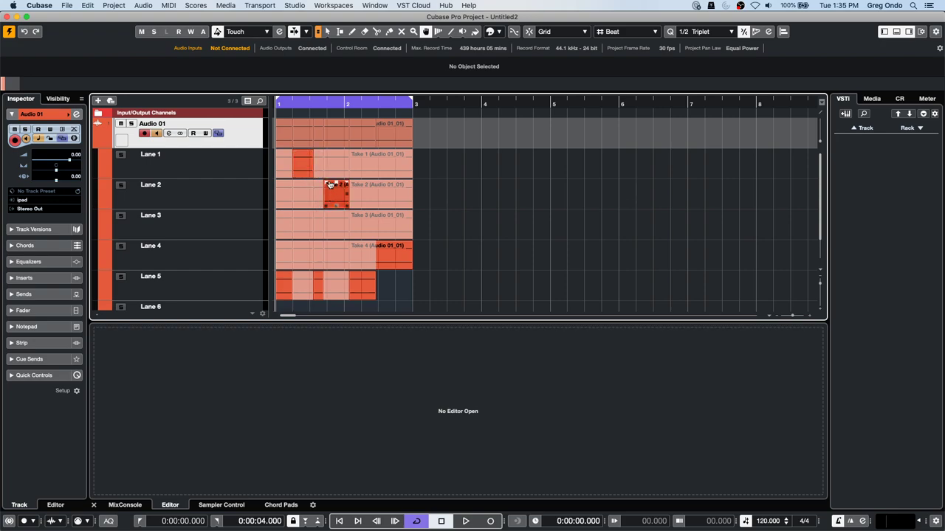
Step: Switch the comp range around the start of bar 2 to Lane 3, and comp further bar 2 ranges from Lane 3 and Lane 1
{"action": "left_click", "coordinate": [318, 257]}
{"action": "left_click", "coordinate": [319, 225]}
{"action": "left_click", "coordinate": [318, 284]}
{"action": "left_click", "coordinate": [339, 254]}
{"action": "left_click", "coordinate": [337, 223]}
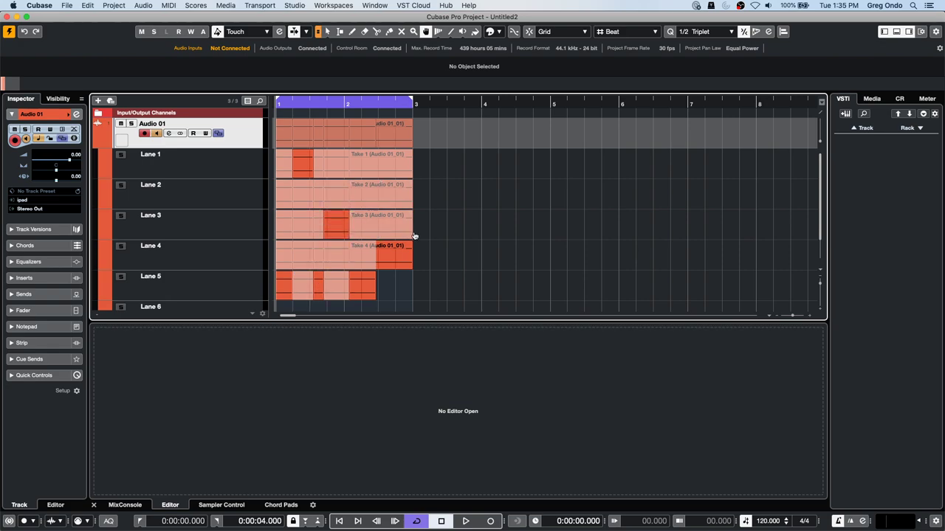
{"action": "left_click_drag", "start_coordinate": [385, 227], "coordinate": [402, 227]}
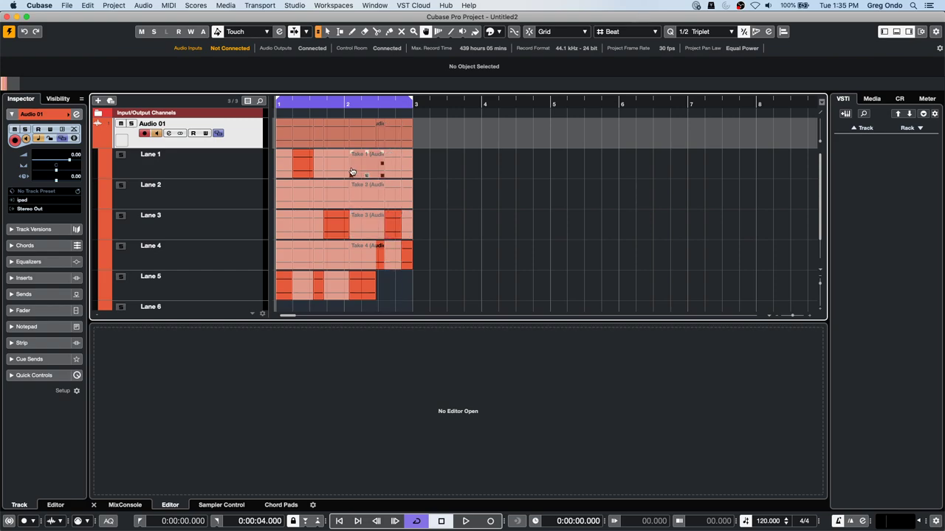
{"action": "left_click_drag", "start_coordinate": [361, 164], "coordinate": [374, 165]}
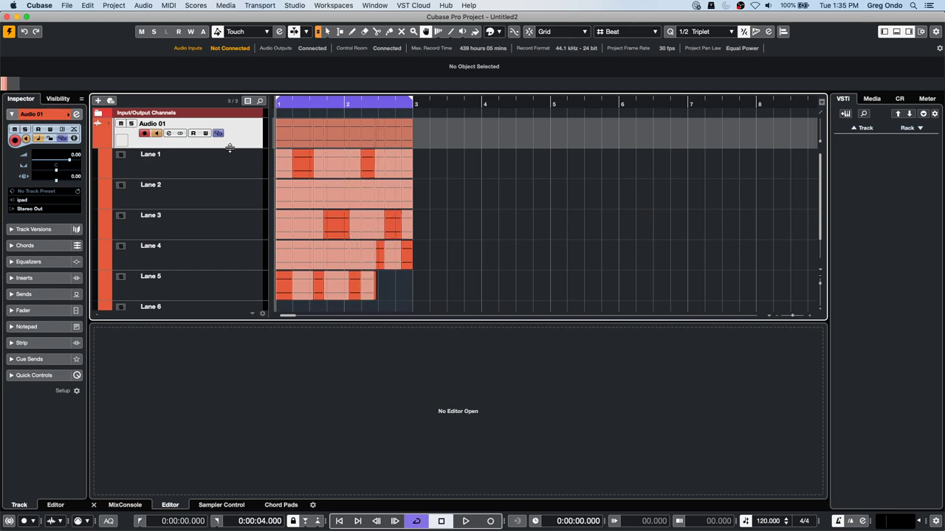
Step: Hide and show Audio 01's lanes repeatedly to compare the composite take with the individual takes
{"action": "left_click", "coordinate": [220, 135]}
{"action": "left_click", "coordinate": [220, 134]}
{"action": "left_click", "coordinate": [220, 134]}
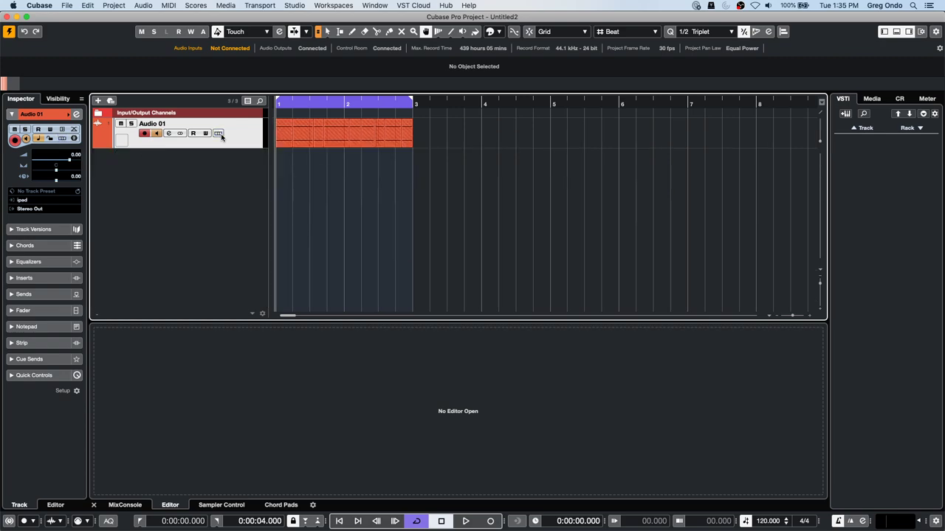
{"action": "left_click", "coordinate": [220, 135]}
{"action": "left_click", "coordinate": [219, 134]}
{"action": "left_click", "coordinate": [220, 134]}
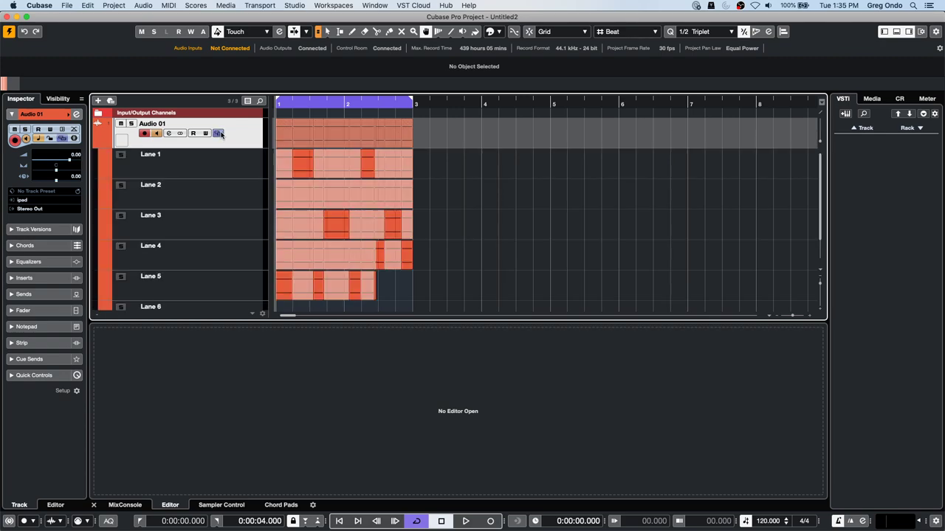
{"action": "left_click", "coordinate": [219, 133]}
{"action": "left_click", "coordinate": [219, 134]}
{"action": "left_click", "coordinate": [219, 134]}
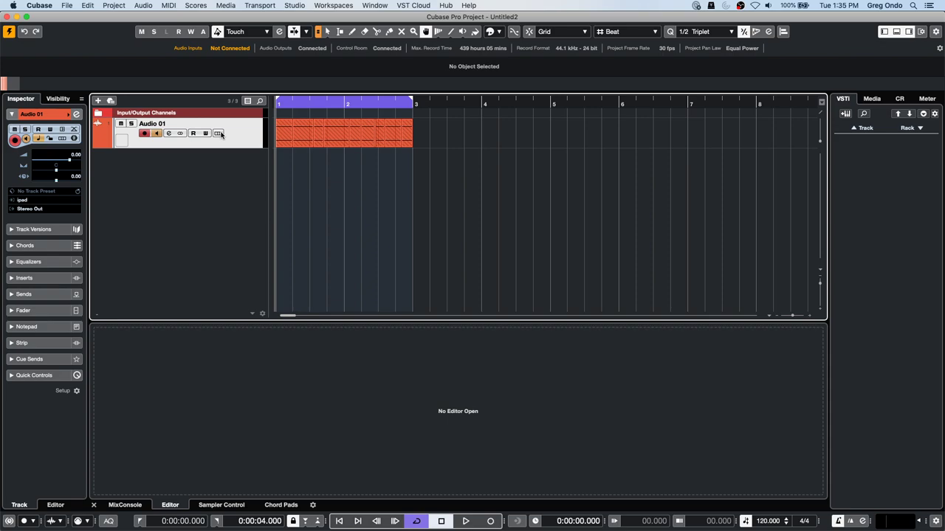
{"action": "left_click", "coordinate": [220, 134]}
{"action": "left_click", "coordinate": [220, 134]}
{"action": "left_click", "coordinate": [219, 134]}
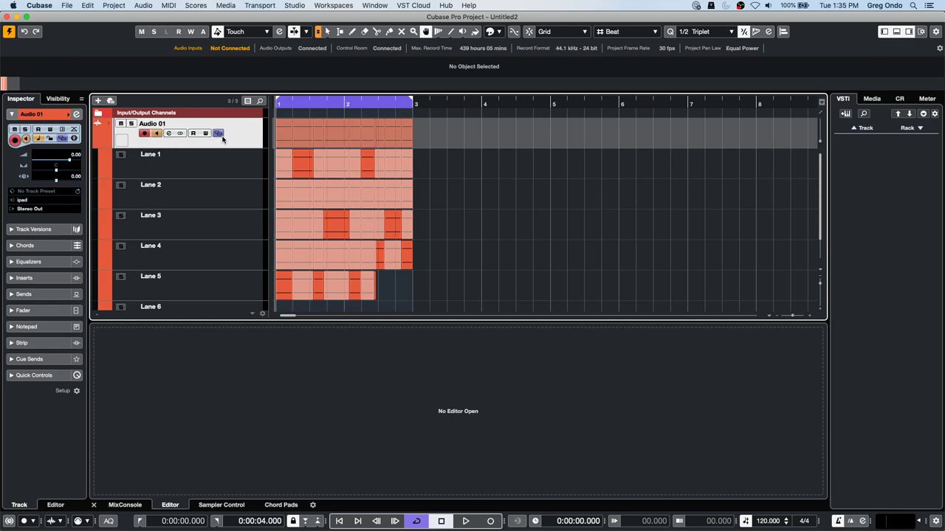
{"action": "left_click", "coordinate": [220, 133]}
{"action": "left_click", "coordinate": [220, 134]}
Step: Use the Time Warp tool on the take lanes to shift the start of bar 2 to 1.794 seconds
{"action": "right_click", "coordinate": [354, 161]}
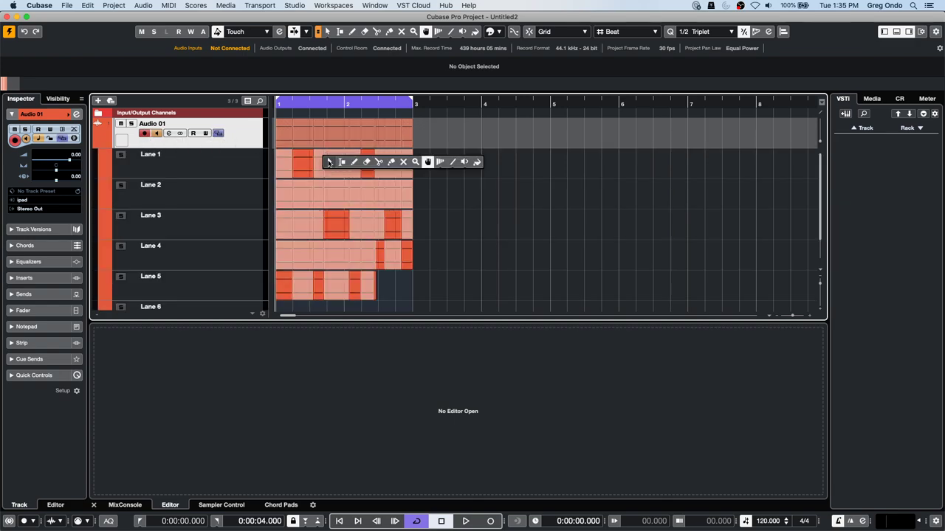
{"action": "left_click", "coordinate": [441, 163]}
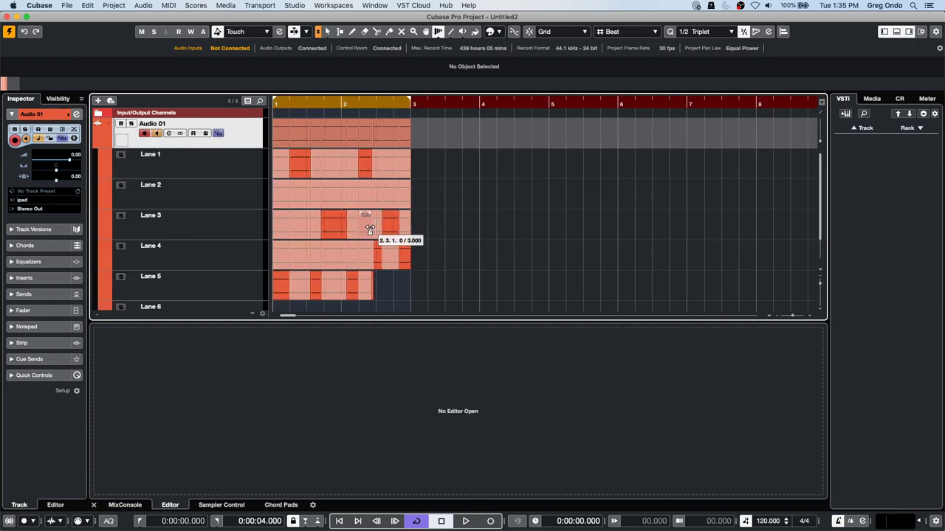
{"action": "left_click", "coordinate": [331, 222]}
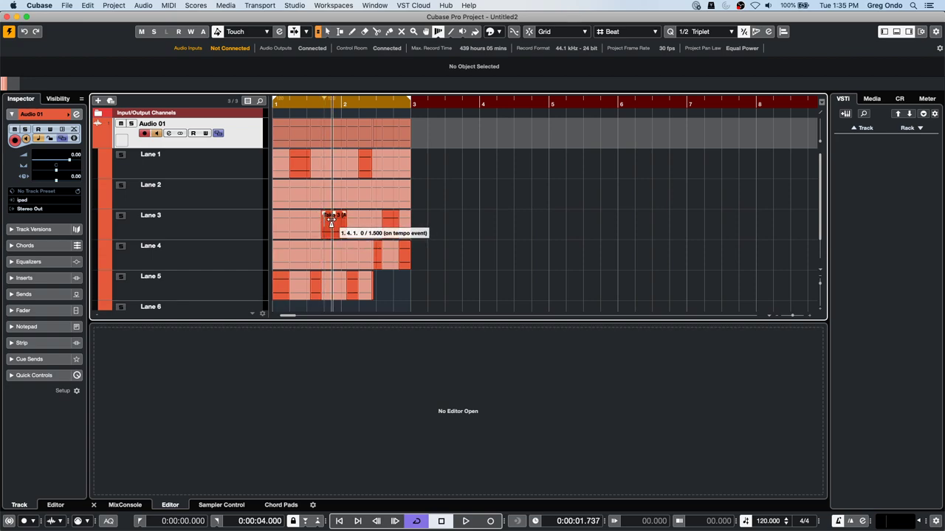
{"action": "left_click_drag", "start_coordinate": [331, 222], "coordinate": [335, 198]}
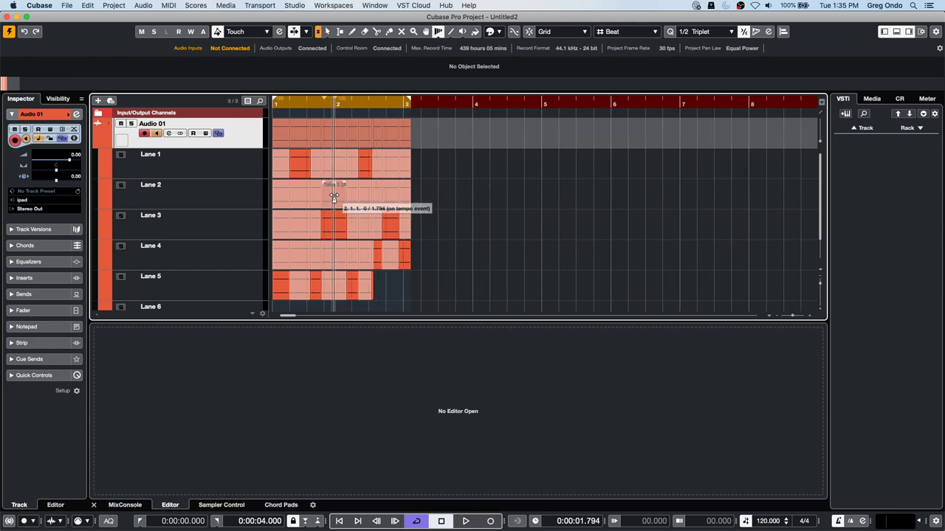
Step: Audition the takes around the start of bar 2 on Lanes 3, 2 and 1 with the Comp tool, and make Lane 2 active
{"action": "right_click", "coordinate": [344, 194]}
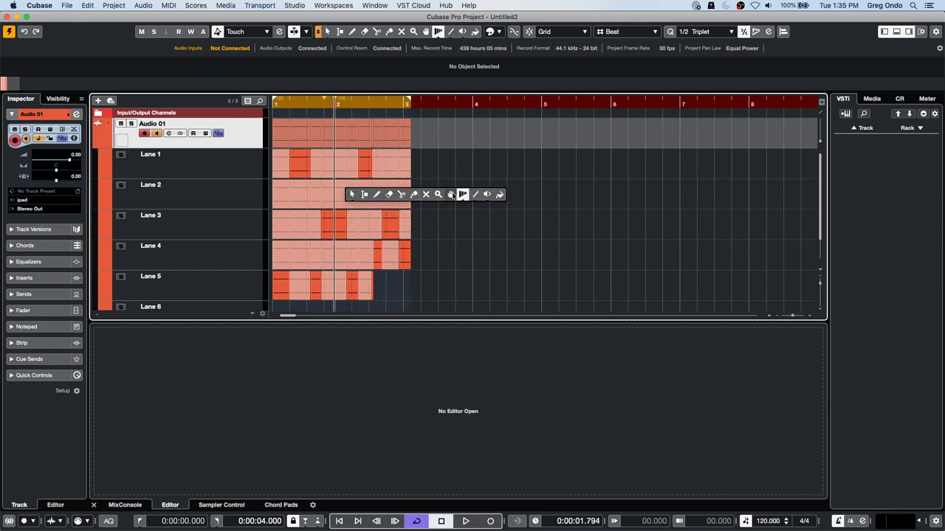
{"action": "left_click", "coordinate": [450, 194]}
{"action": "left_click", "coordinate": [330, 225]}
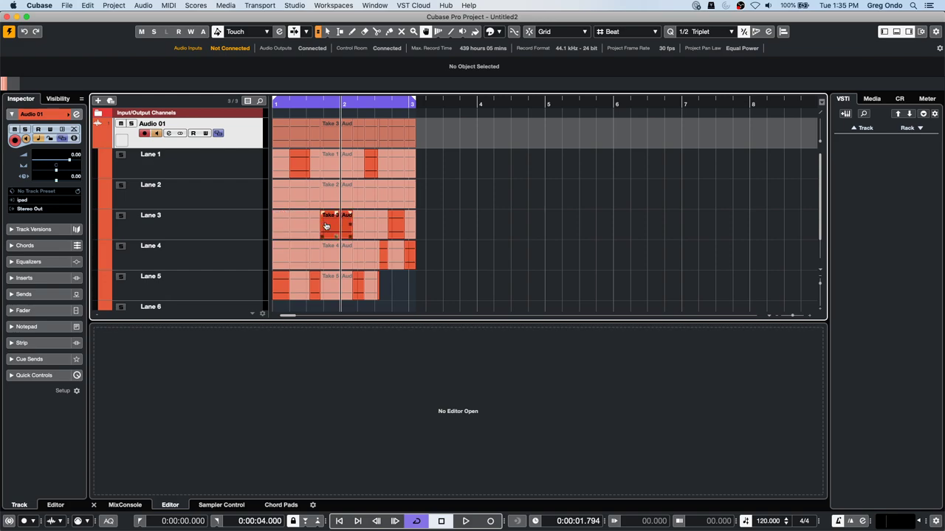
{"action": "left_click", "coordinate": [327, 226], "text": "super"}
{"action": "left_click", "coordinate": [327, 199], "text": "super"}
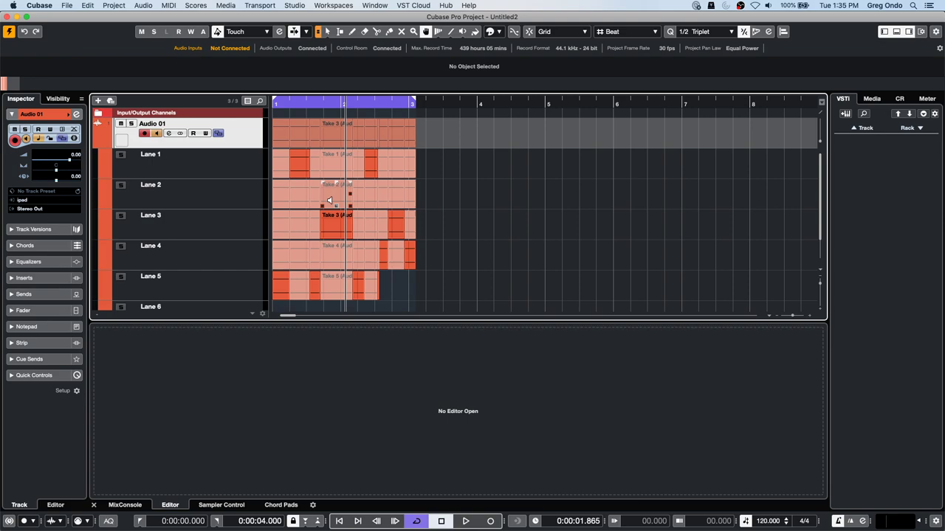
{"action": "left_click", "coordinate": [326, 159], "text": "super"}
{"action": "left_click", "coordinate": [338, 198], "text": "super"}
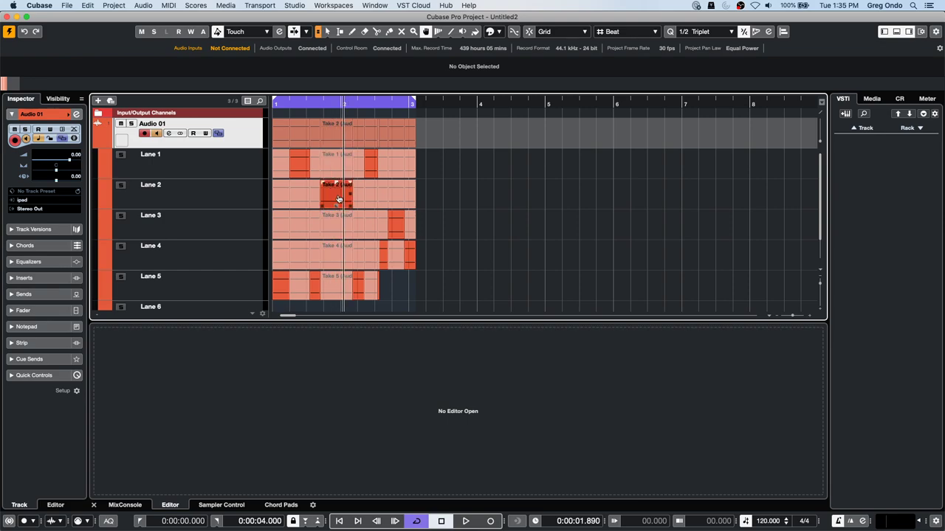
Step: Adjust the edges of the comp range around the start of bar 2, and mute and unmute the Audio 01 track
{"action": "mouse_move", "coordinate": [351, 201]}
{"action": "left_mouse_down"}
{"action": "mouse_move", "coordinate": [360, 205]}
{"action": "mouse_move", "coordinate": [352, 205]}
{"action": "left_mouse_up"}
{"action": "left_click_drag", "start_coordinate": [320, 213], "coordinate": [322, 211]}
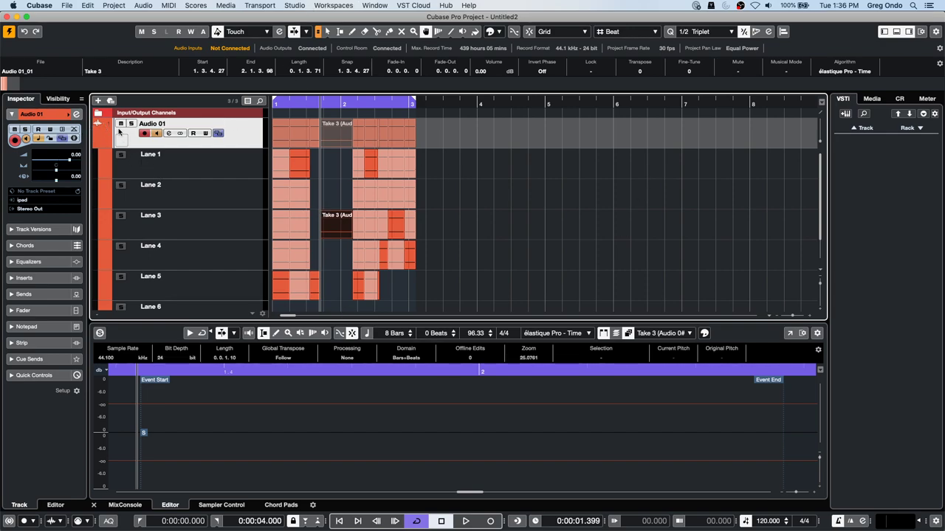
{"action": "left_click", "coordinate": [121, 124]}
{"action": "left_click", "coordinate": [121, 125]}
Step: Browse the VST Instruments available in the media library, down to Padshop, Retrologue and Spector
{"action": "left_click", "coordinate": [877, 100]}
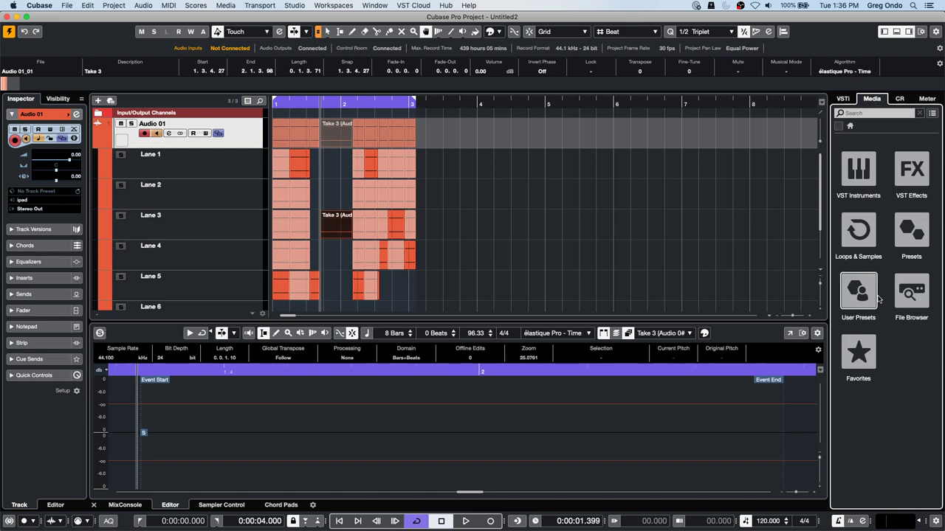
{"action": "left_click", "coordinate": [863, 178]}
{"action": "scroll", "coordinate": [877, 332], "scroll_direction": "down", "scroll_amount": 10}
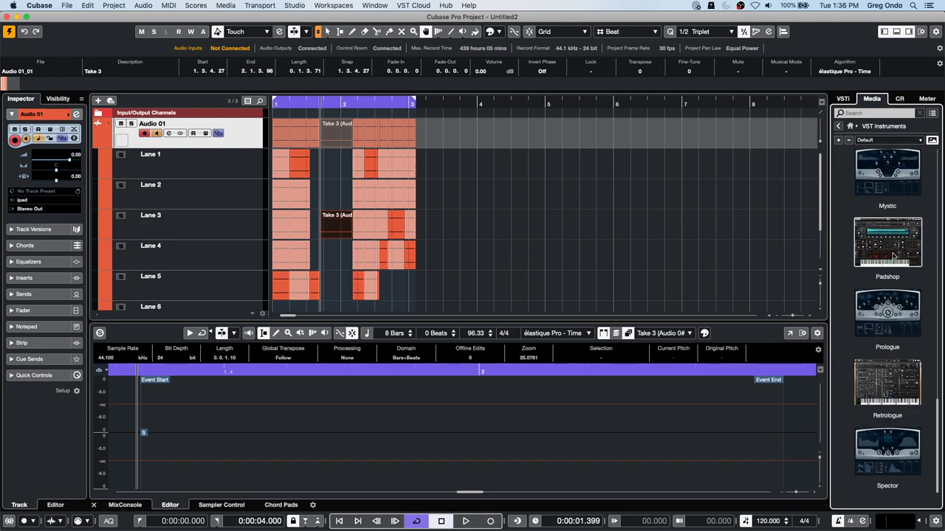
Step: Create a Padshop instrument track below the audio lanes and load the Erhu Jig preset from Stay Home Edition
{"action": "left_click_drag", "start_coordinate": [893, 254], "coordinate": [230, 298]}
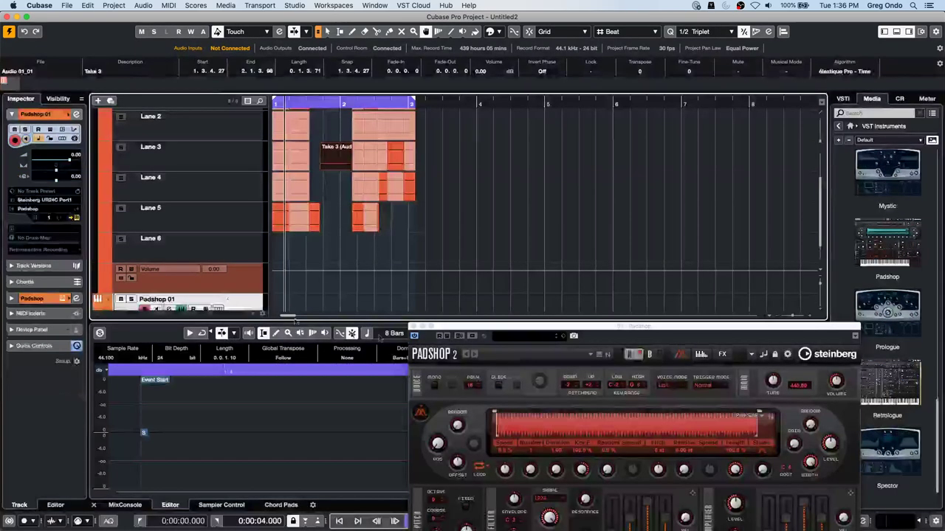
{"action": "left_click_drag", "start_coordinate": [522, 327], "coordinate": [345, 69]}
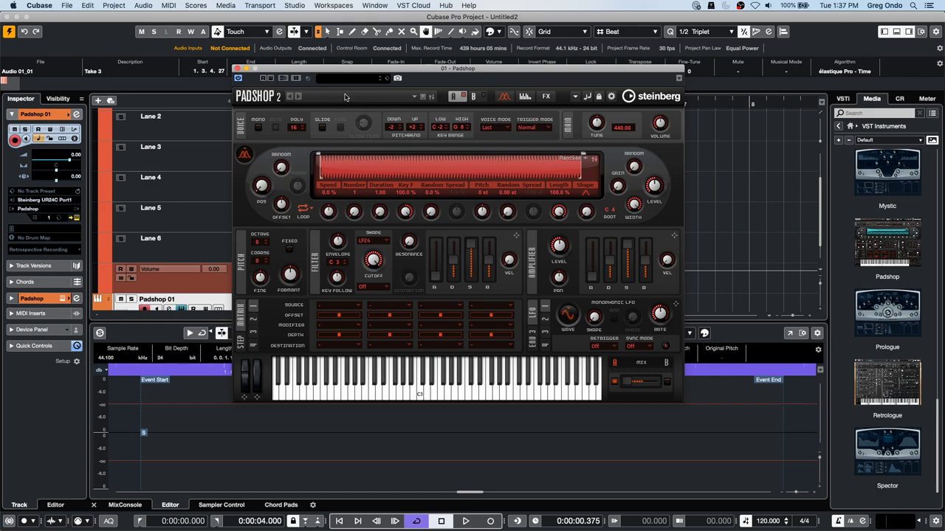
{"action": "left_click", "coordinate": [377, 74]}
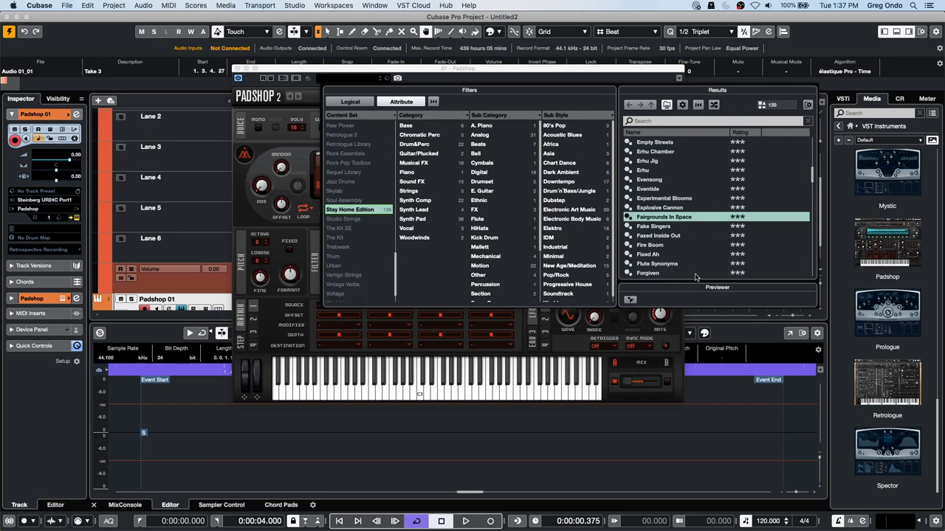
{"action": "left_click", "coordinate": [661, 164]}
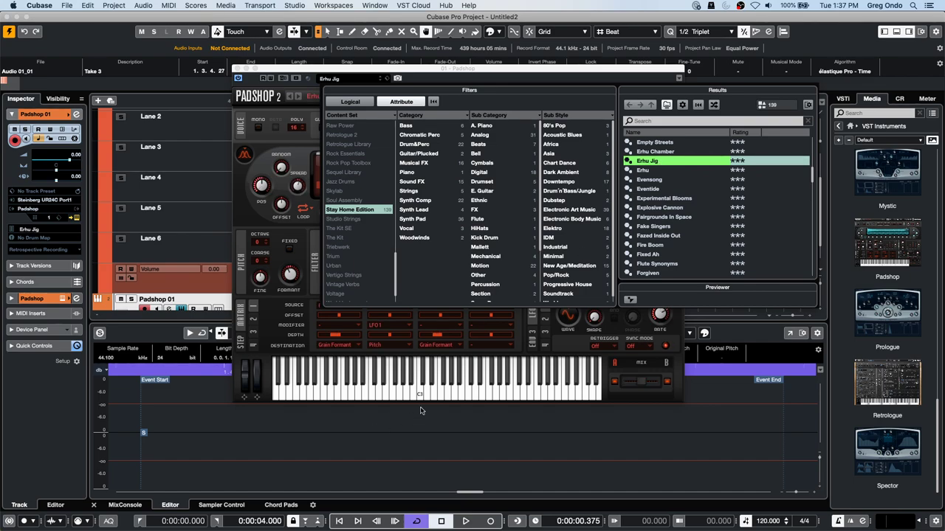
{"action": "left_click", "coordinate": [340, 72]}
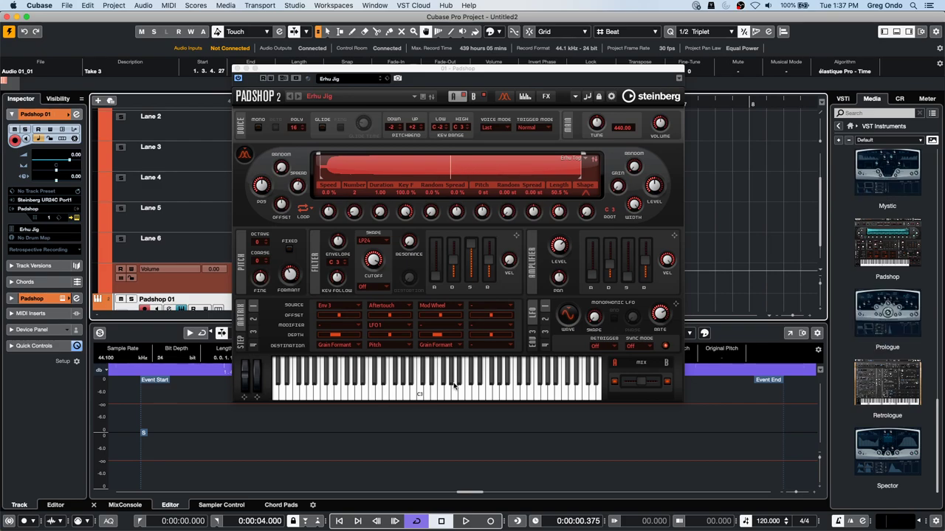
Step: Set the Padshop track's input to All MIDI Inputs, and raise its grain Number to 4 and Duration to 4.60
{"action": "left_click", "coordinate": [421, 390]}
{"action": "left_click", "coordinate": [355, 393]}
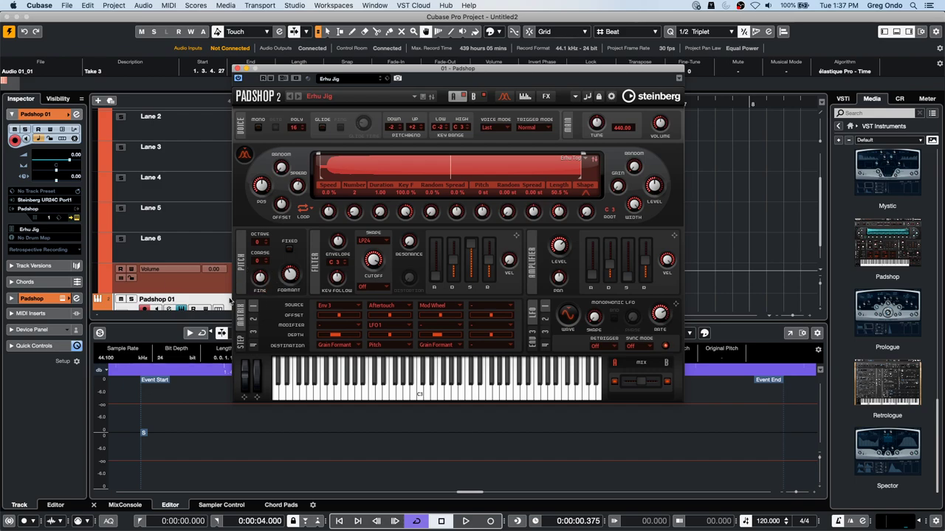
{"action": "left_click", "coordinate": [56, 201]}
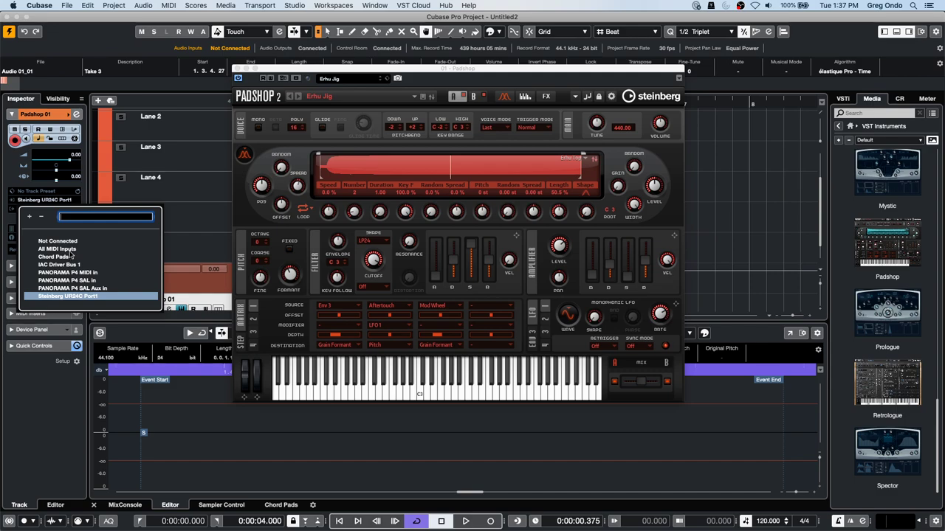
{"action": "left_click", "coordinate": [57, 249]}
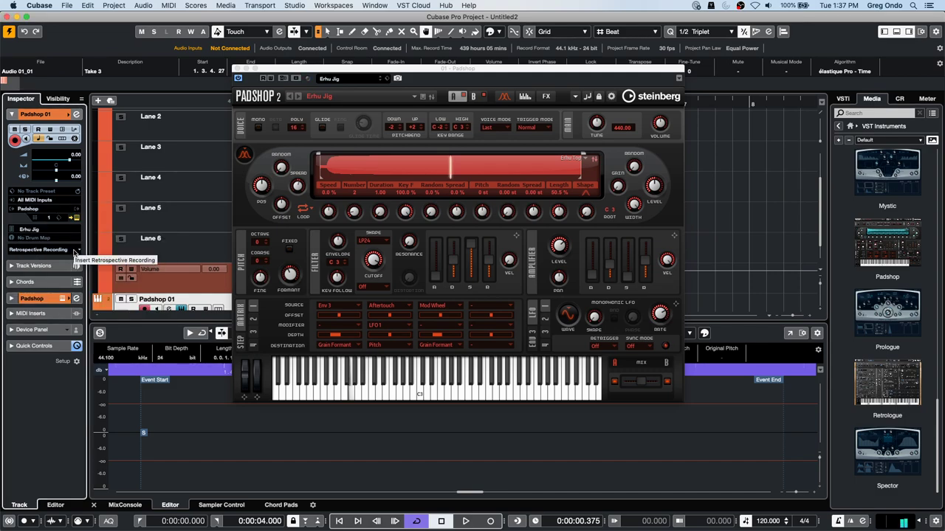
{"action": "left_click_drag", "start_coordinate": [361, 213], "coordinate": [382, 192]}
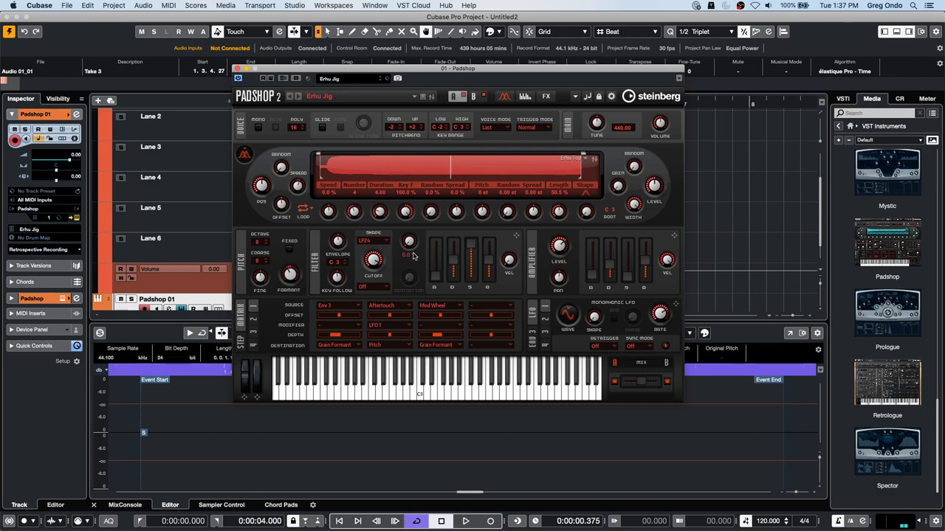
{"action": "mouse_move", "coordinate": [381, 267]}
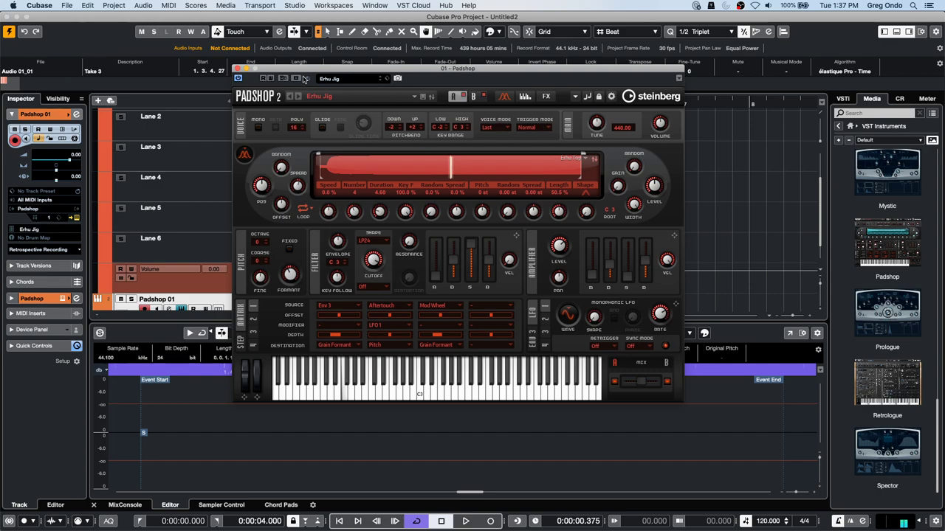
Step: Load the Evensong preset into Padshop from the Stay Home Edition content set
{"action": "left_click", "coordinate": [344, 79]}
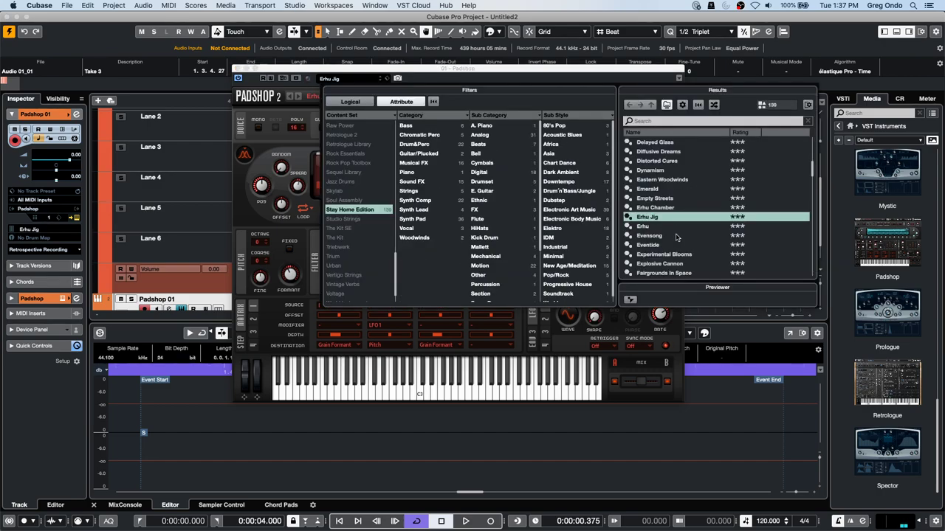
{"action": "left_click", "coordinate": [676, 237]}
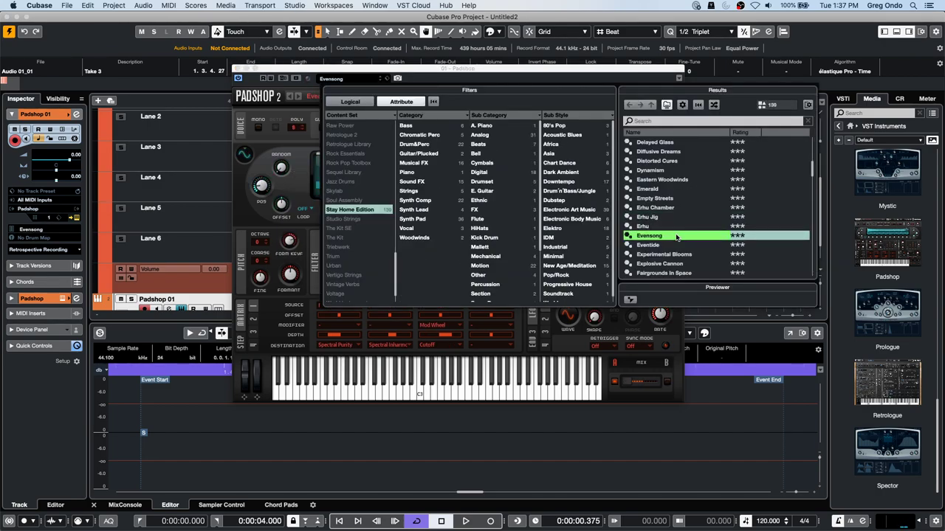
{"action": "double_click", "coordinate": [676, 236]}
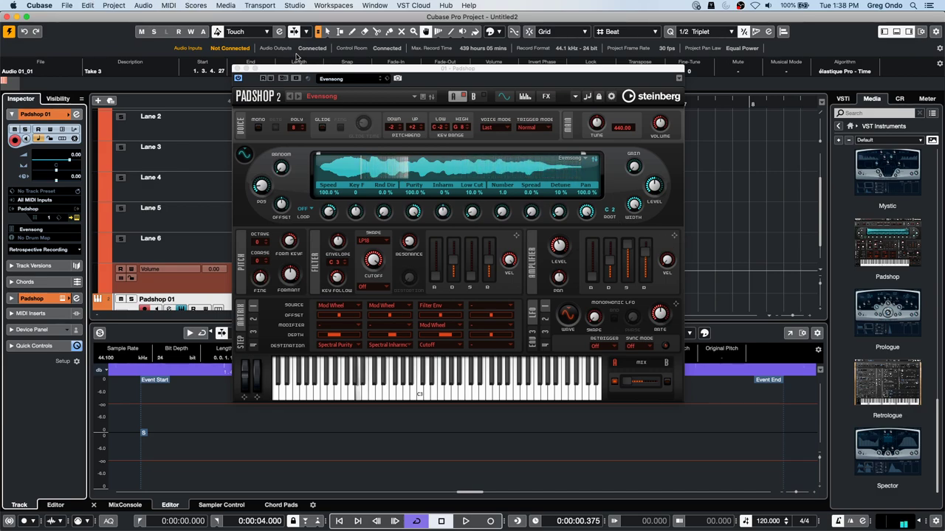
Step: Load the Dark Crystals preset into Padshop from the Stay Home Edition content set
{"action": "left_click", "coordinate": [346, 79]}
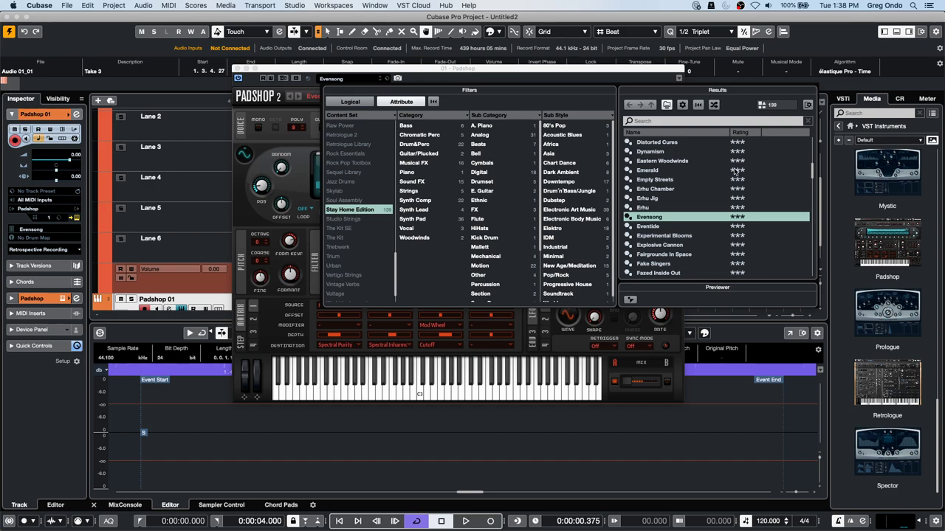
{"action": "scroll", "coordinate": [686, 178], "scroll_direction": "down", "scroll_amount": 2}
{"action": "scroll", "coordinate": [686, 178], "scroll_direction": "up", "scroll_amount": 4}
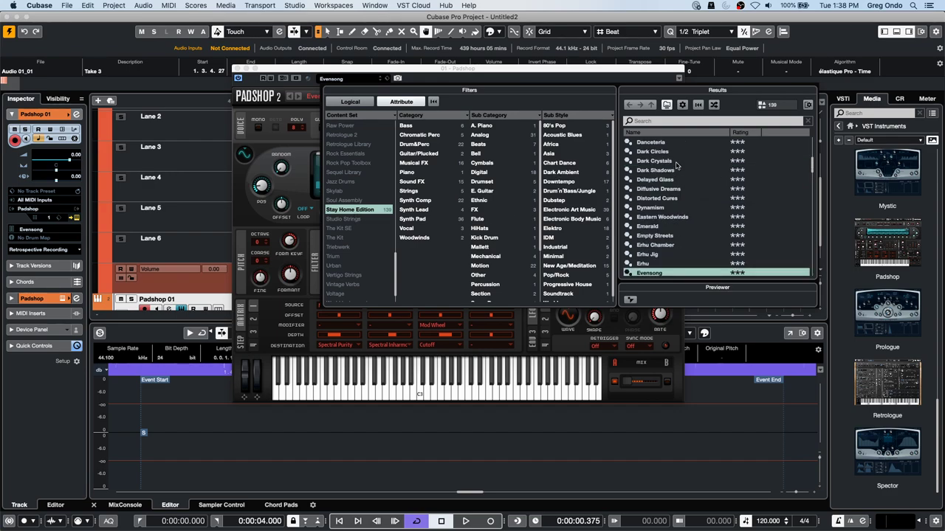
{"action": "left_click", "coordinate": [674, 160]}
{"action": "double_click", "coordinate": [674, 161]}
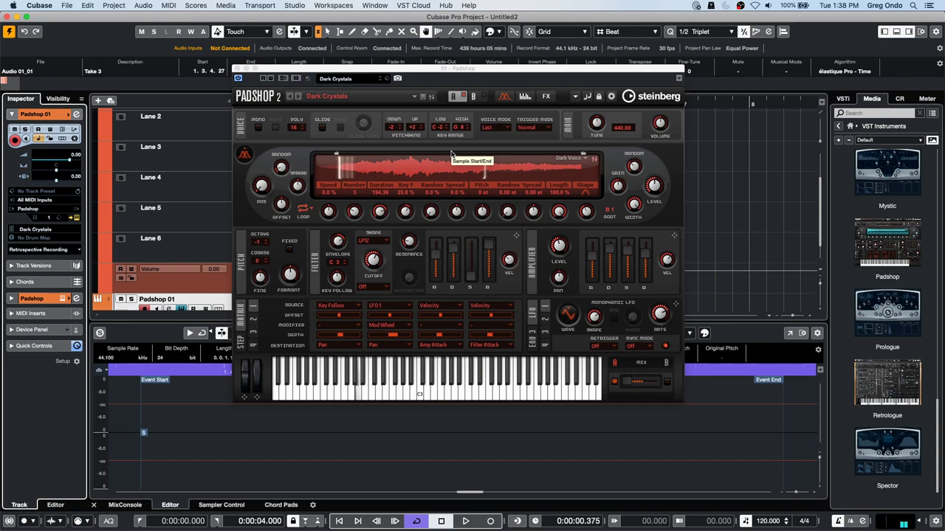
Step: Switch the preset filter from Stay Home Edition to the Cinergy content set and load 80's Film Intro into Padshop
{"action": "left_click", "coordinate": [336, 78]}
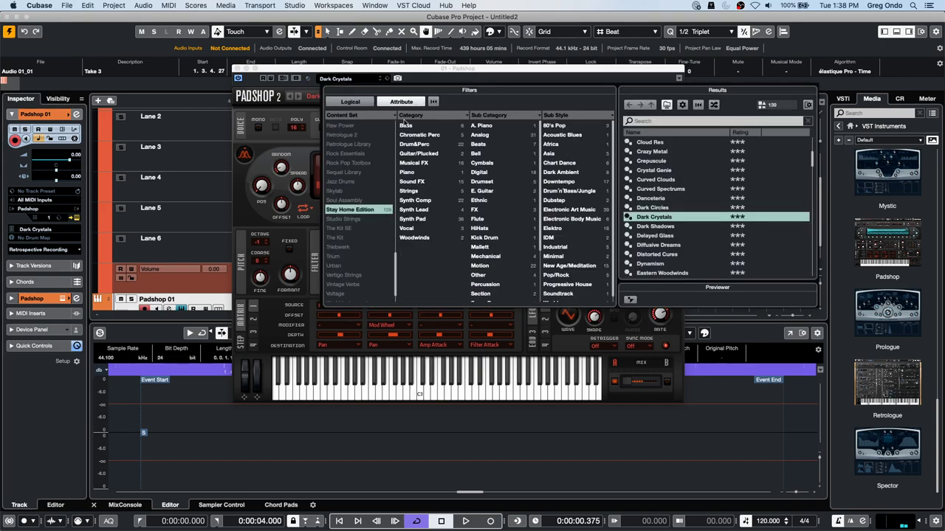
{"action": "left_click", "coordinate": [365, 211]}
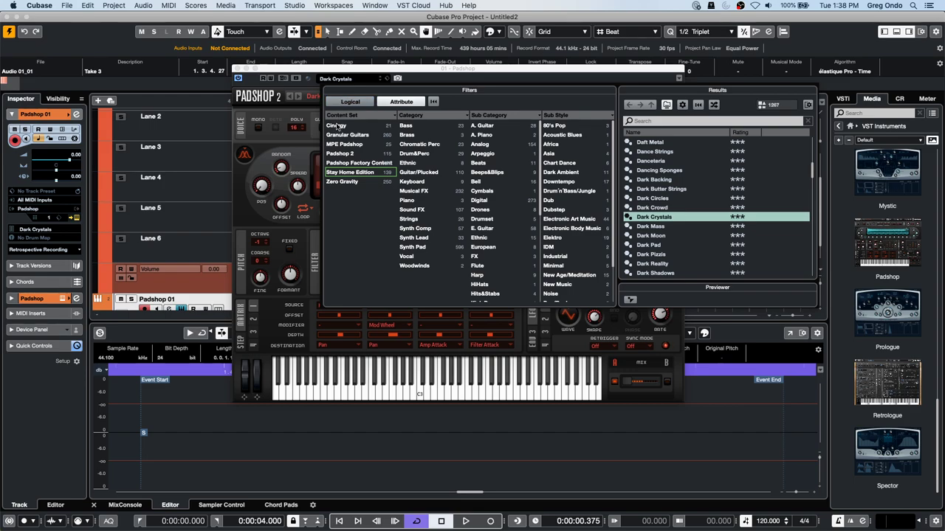
{"action": "left_click", "coordinate": [336, 126]}
{"action": "double_click", "coordinate": [679, 142]}
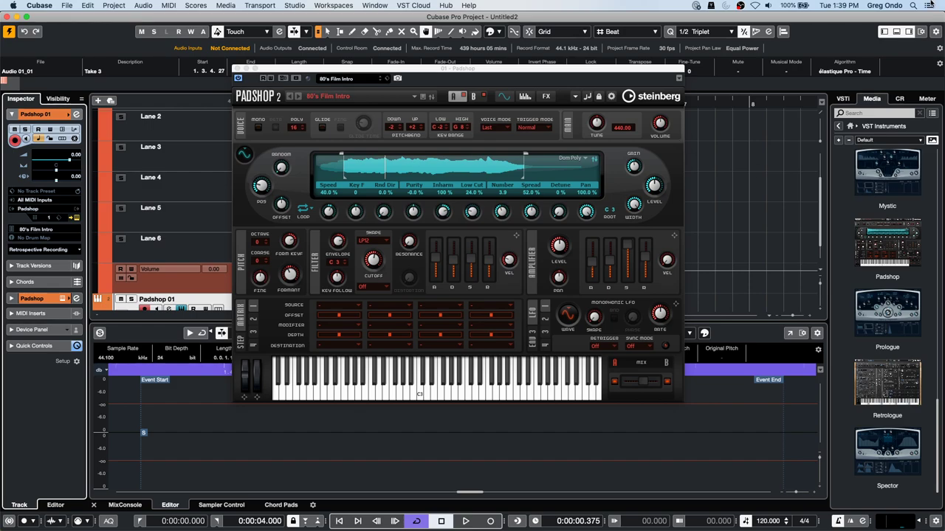
Step: Replace Padshop's sample with Apes Of Base_Synth FX 1 from the Dubstep loops and samples, and close the instrument window
{"action": "left_click", "coordinate": [842, 100]}
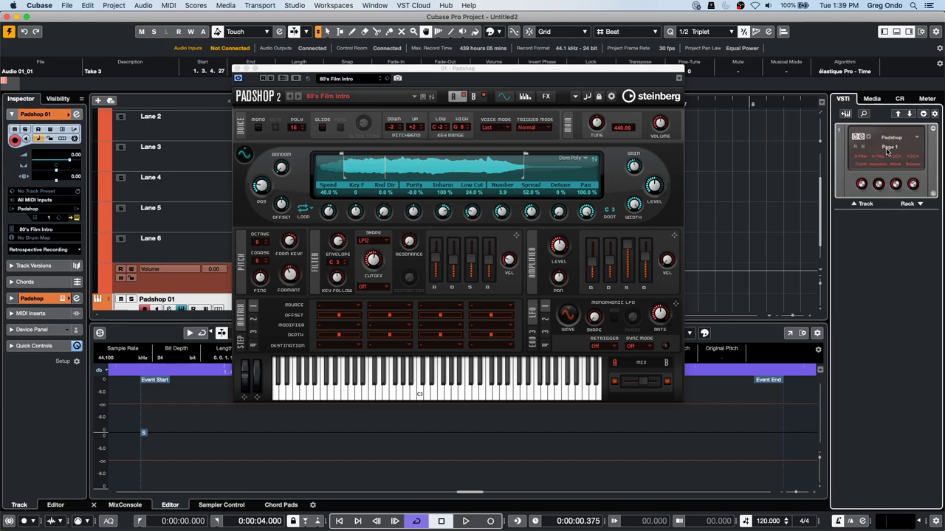
{"action": "left_click", "coordinate": [871, 100]}
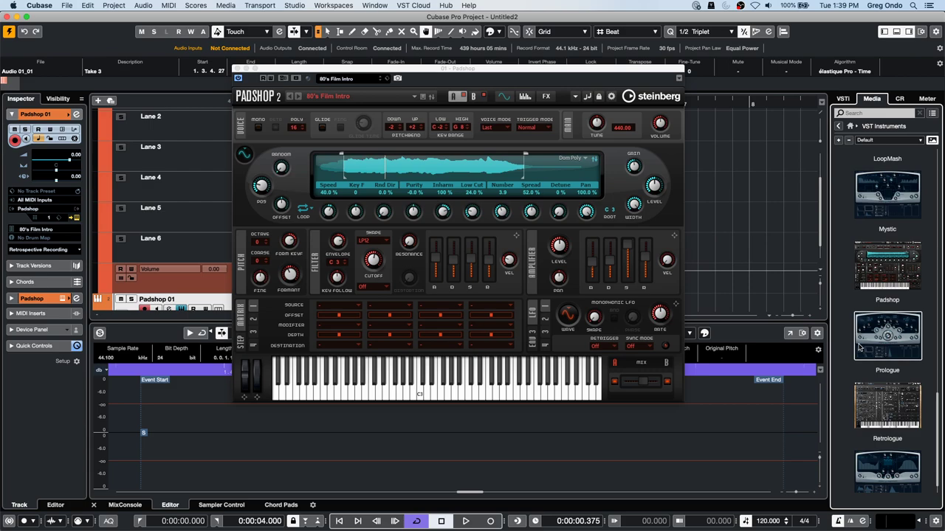
{"action": "left_click", "coordinate": [850, 126]}
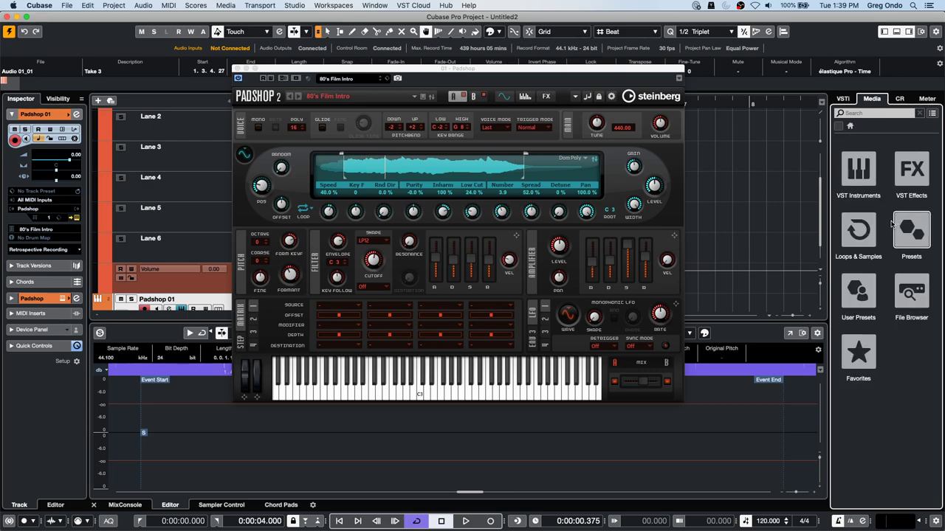
{"action": "left_click", "coordinate": [857, 230]}
{"action": "left_click", "coordinate": [909, 359]}
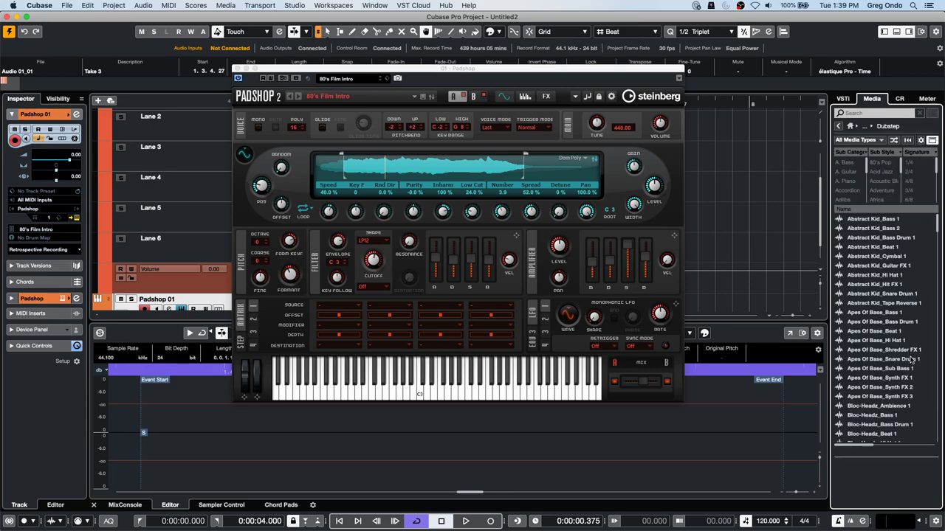
{"action": "left_click", "coordinate": [879, 342]}
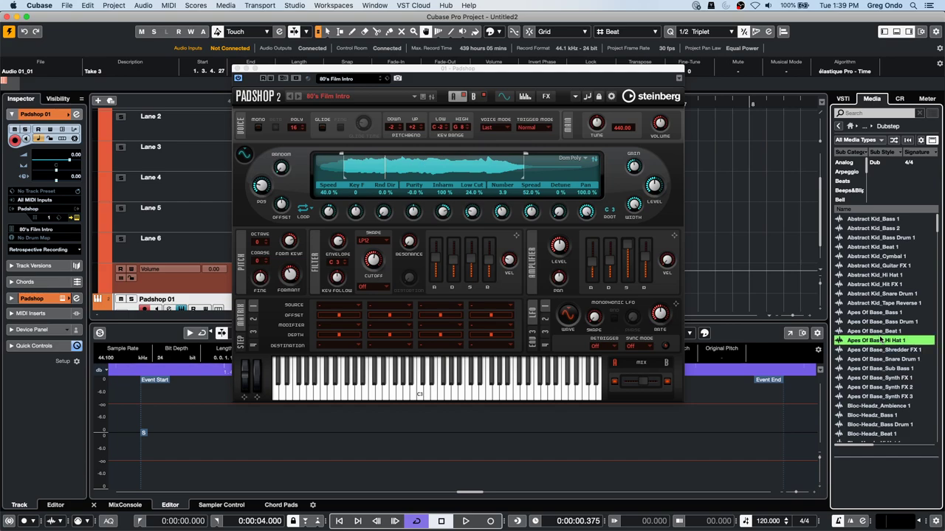
{"action": "left_click", "coordinate": [874, 379]}
{"action": "left_click_drag", "start_coordinate": [869, 380], "coordinate": [392, 172]}
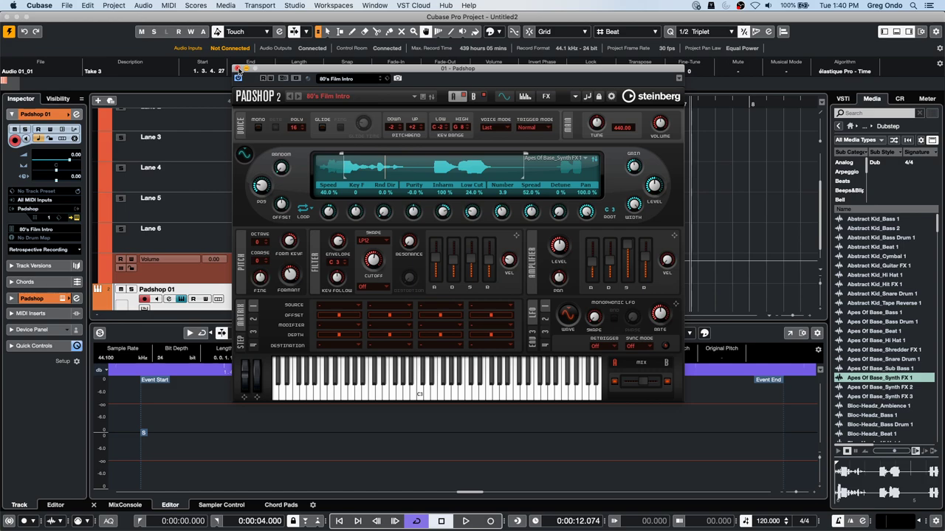
{"action": "left_click", "coordinate": [237, 69]}
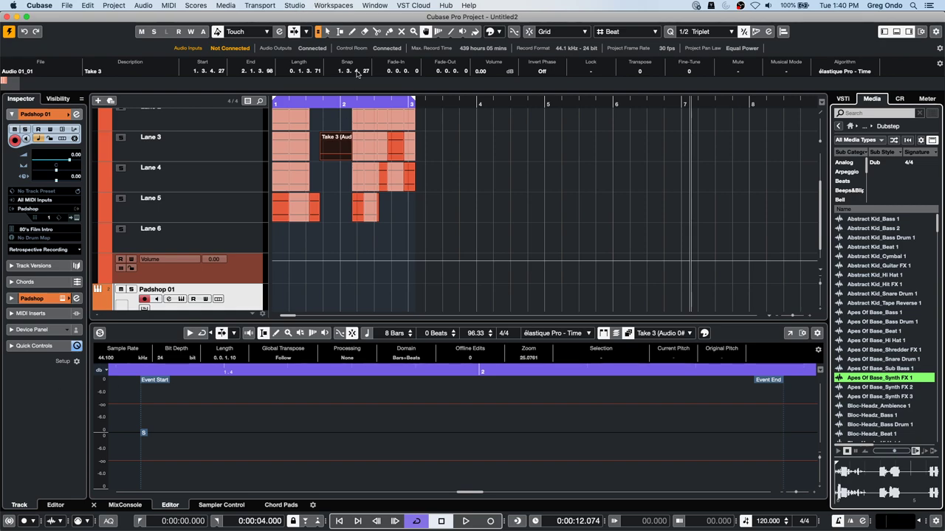
Step: Show the MixConsole within the project window and view the Stereo Out channel settings
{"action": "left_click", "coordinate": [316, 5]}
{"action": "mouse_move", "coordinate": [288, 8]}
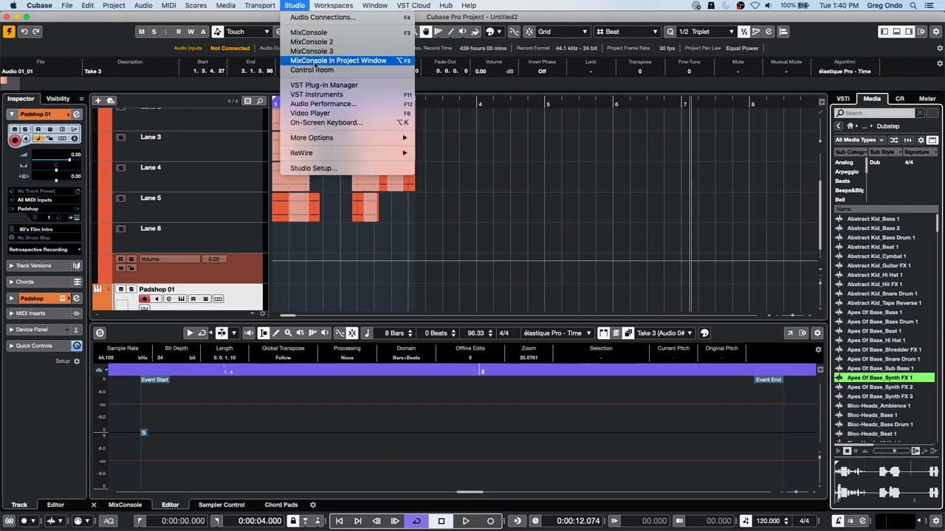
{"action": "left_click", "coordinate": [348, 290]}
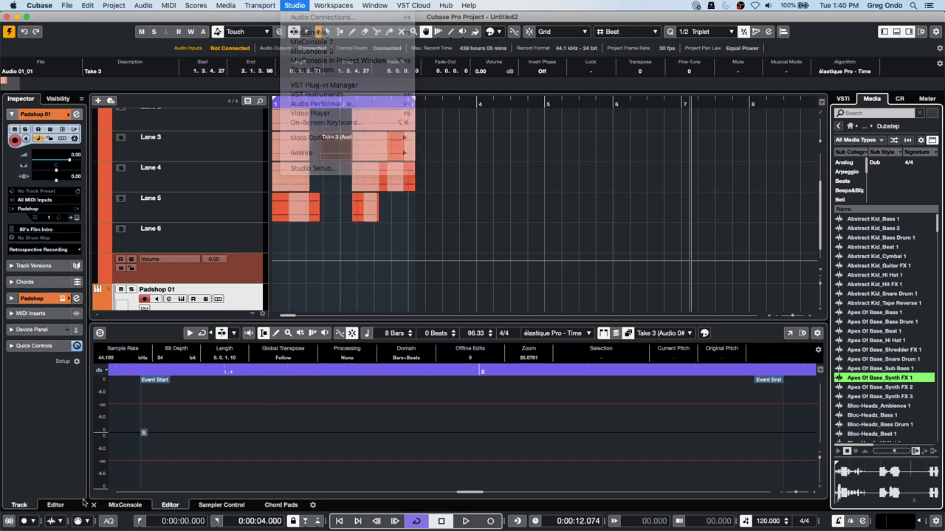
{"action": "key", "text": "alt+F3"}
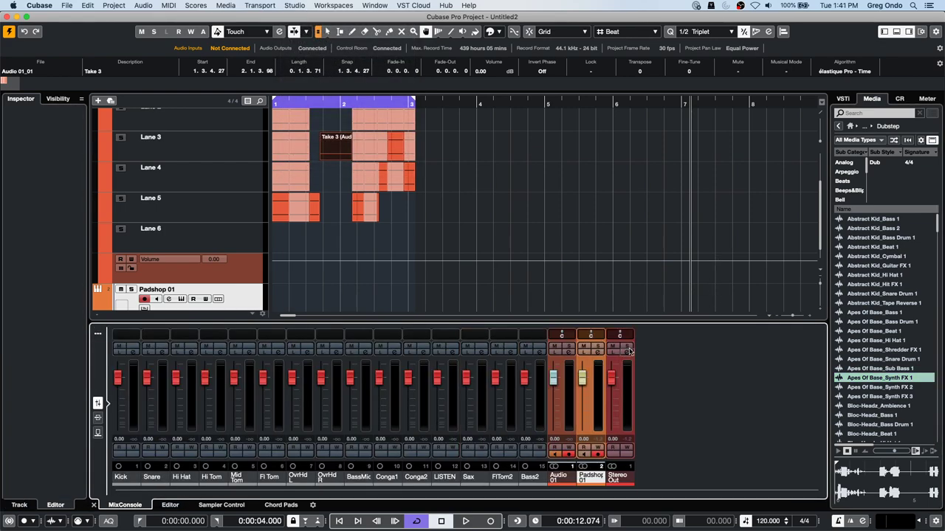
{"action": "left_click", "coordinate": [629, 355]}
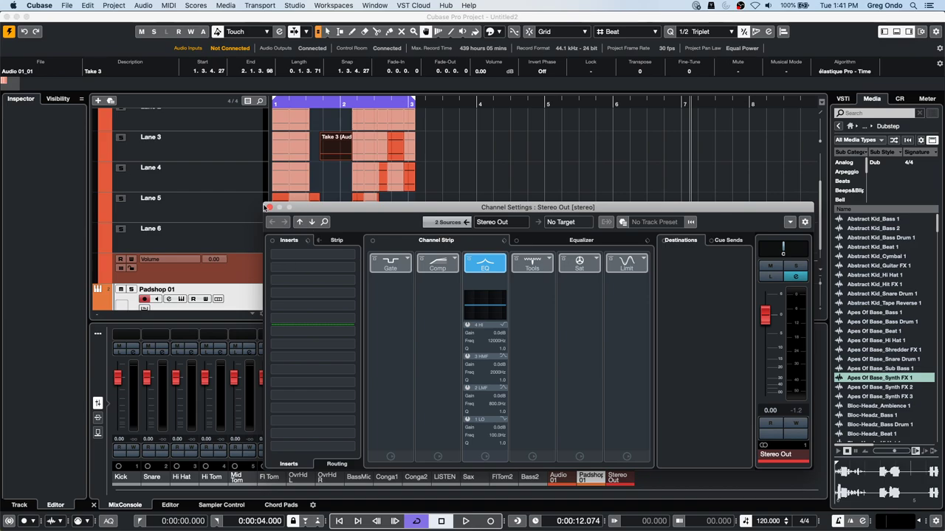
{"action": "left_click", "coordinate": [268, 207]}
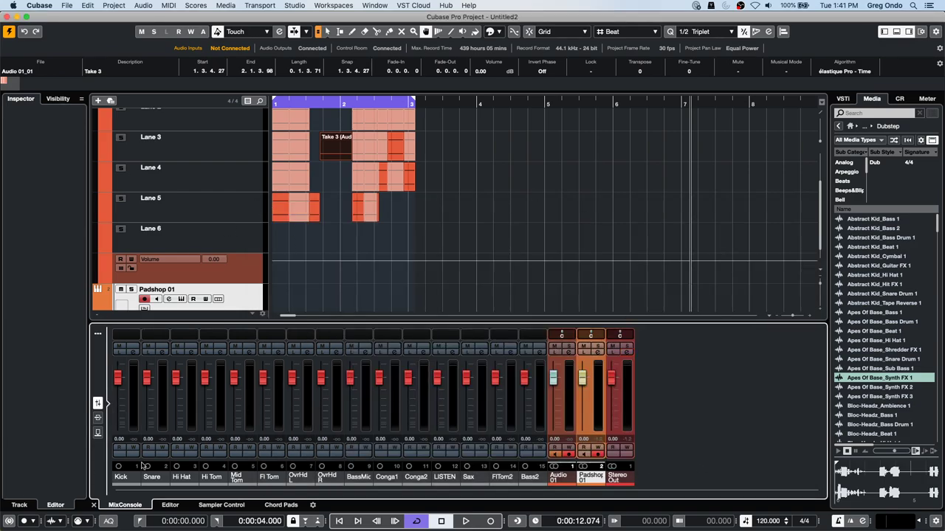
Step: Turn Constrain Delay Compensation on and back off
{"action": "left_click", "coordinate": [9, 521]}
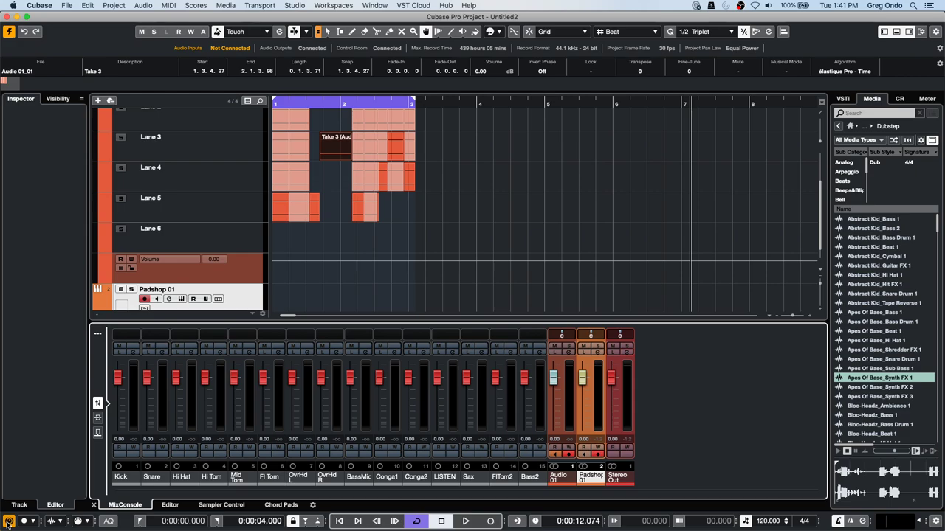
{"action": "left_click", "coordinate": [9, 520]}
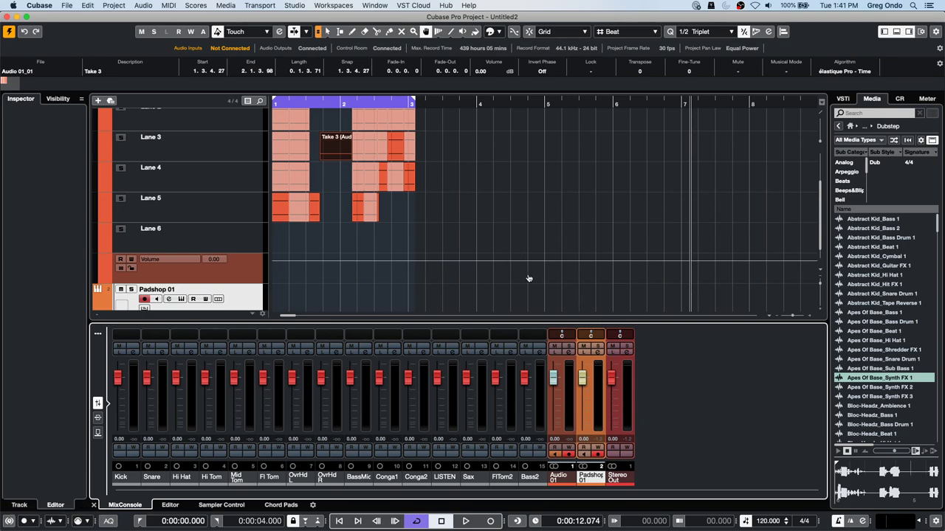
{"action": "left_click", "coordinate": [296, 5]}
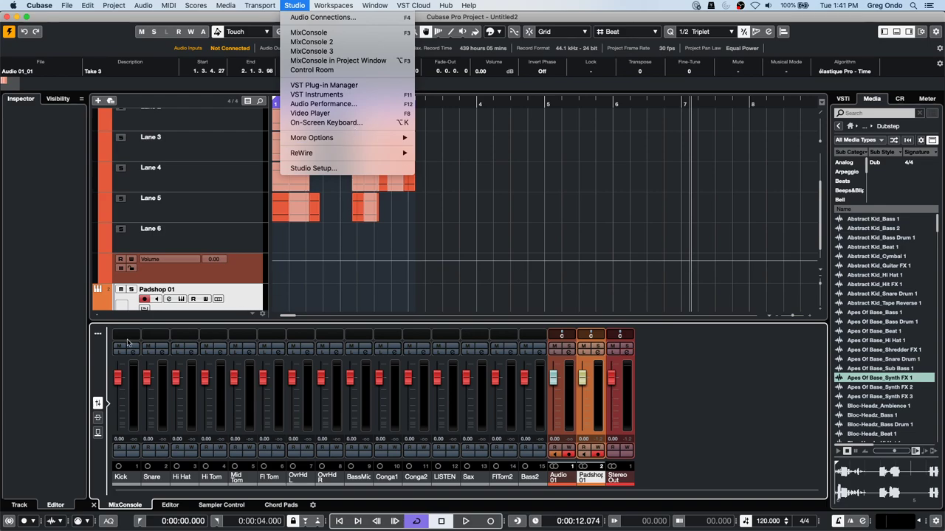
{"action": "left_click", "coordinate": [661, 379]}
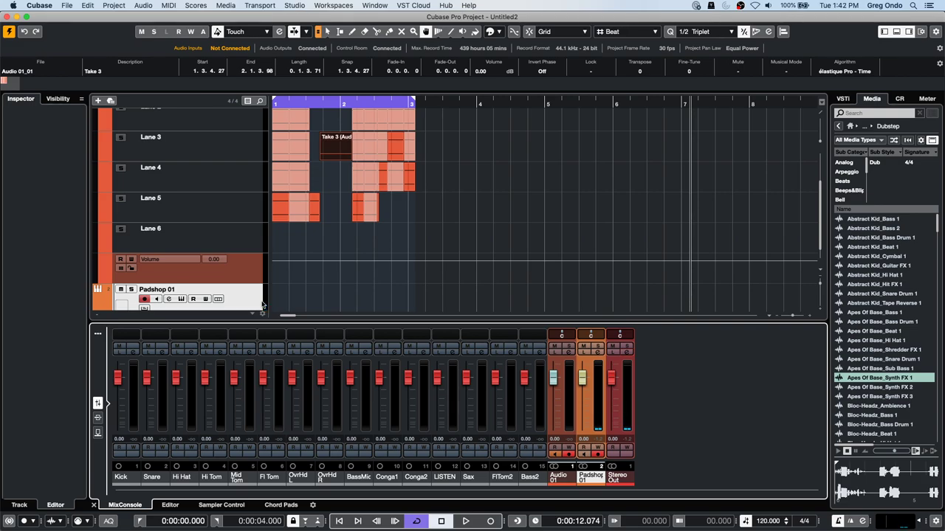
Step: Show the On-Screen Keyboard and audition the Padshop 01 sound by playing several of its white keys
{"action": "key", "text": "alt+k"}
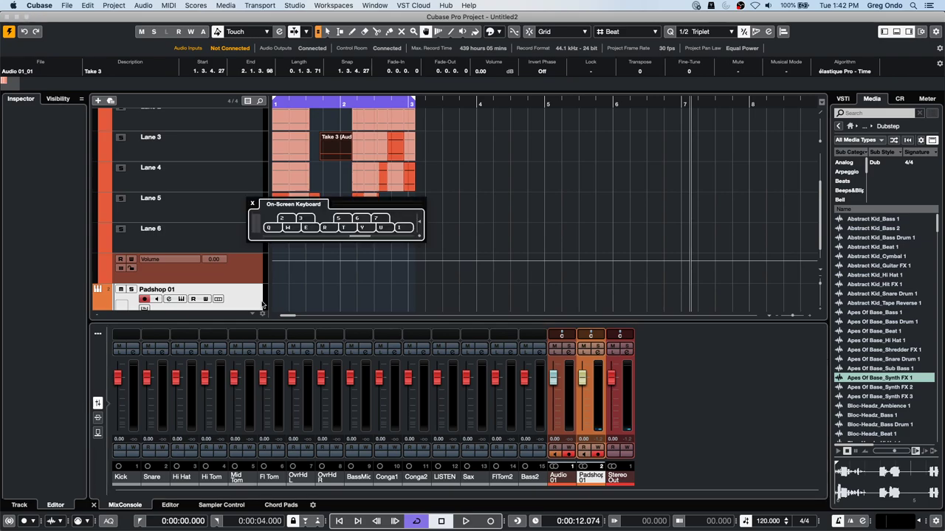
{"action": "left_click", "coordinate": [289, 227]}
{"action": "left_click", "coordinate": [360, 227]}
{"action": "left_click", "coordinate": [323, 227]}
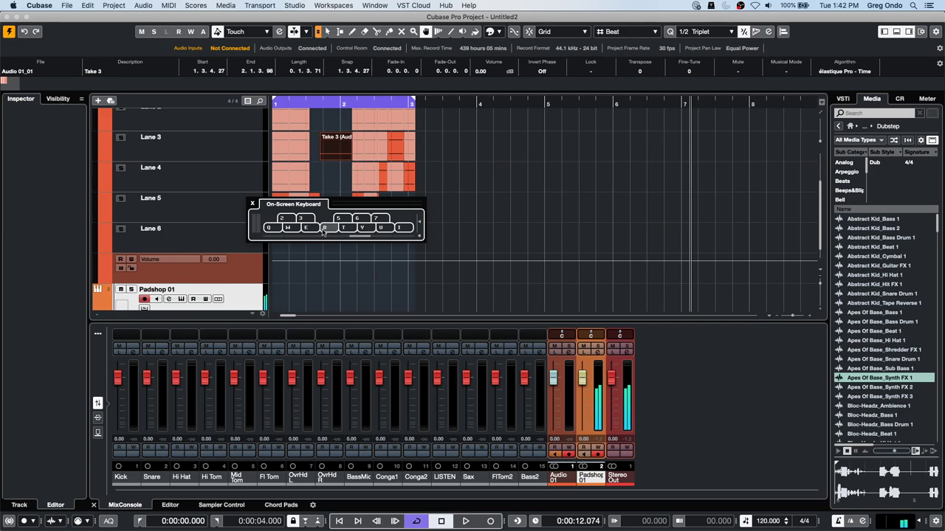
{"action": "left_click", "coordinate": [305, 227]}
{"action": "left_click", "coordinate": [287, 227]}
{"action": "left_click", "coordinate": [270, 229]}
{"action": "left_click", "coordinate": [269, 229]}
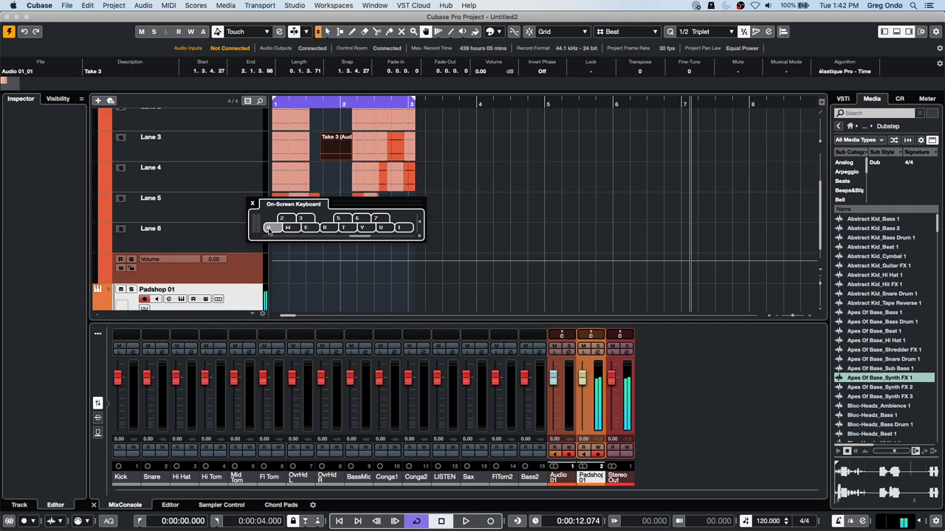
Step: Play Padshop 01 from the computer keyboard using the Q, 2 and R notes, and close the On-Screen Keyboard
{"action": "key", "text": "q"}
{"action": "key", "text": "2"}
{"action": "key", "text": "r"}
{"action": "key", "text": "r"}
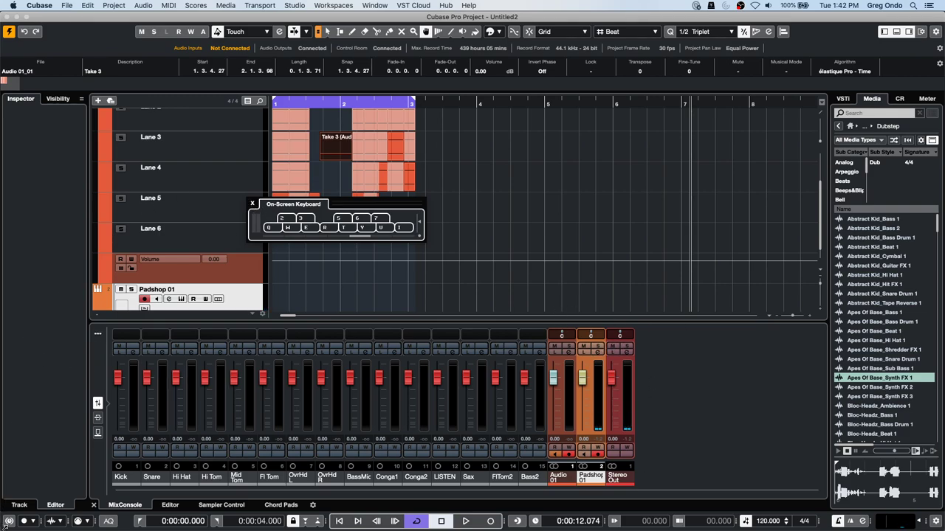
{"action": "left_click", "coordinate": [252, 204]}
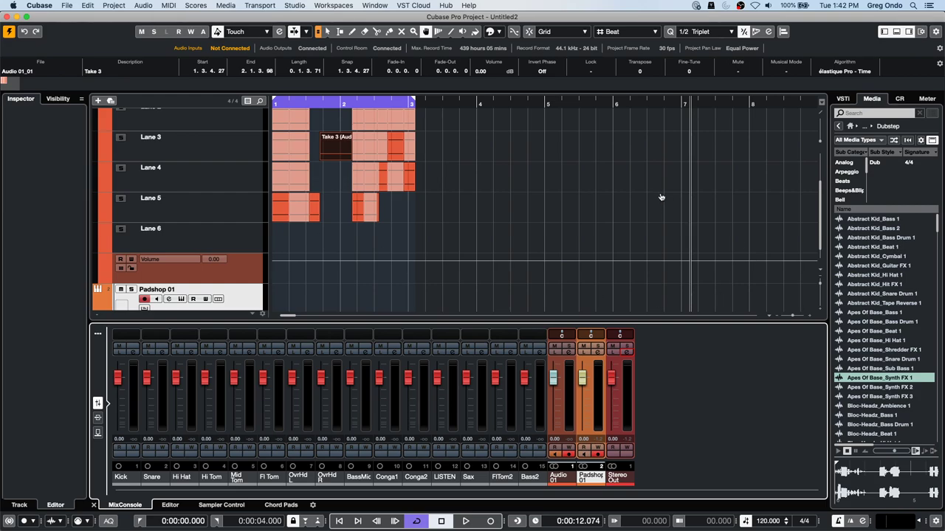
Step: Open the CX Audio.cpr project from the CX Audio folder in Projects and make it the active project
{"action": "left_click", "coordinate": [68, 5]}
{"action": "mouse_move", "coordinate": [104, 191]}
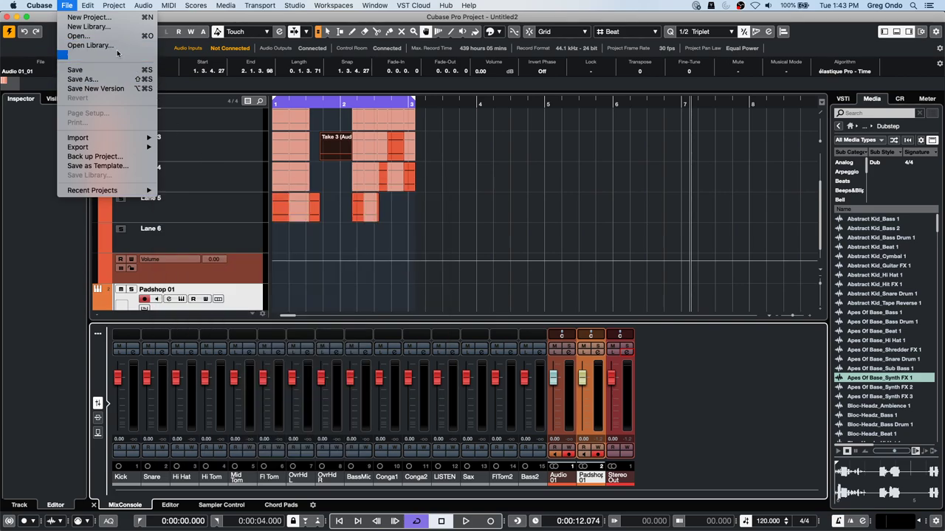
{"action": "left_click", "coordinate": [78, 36]}
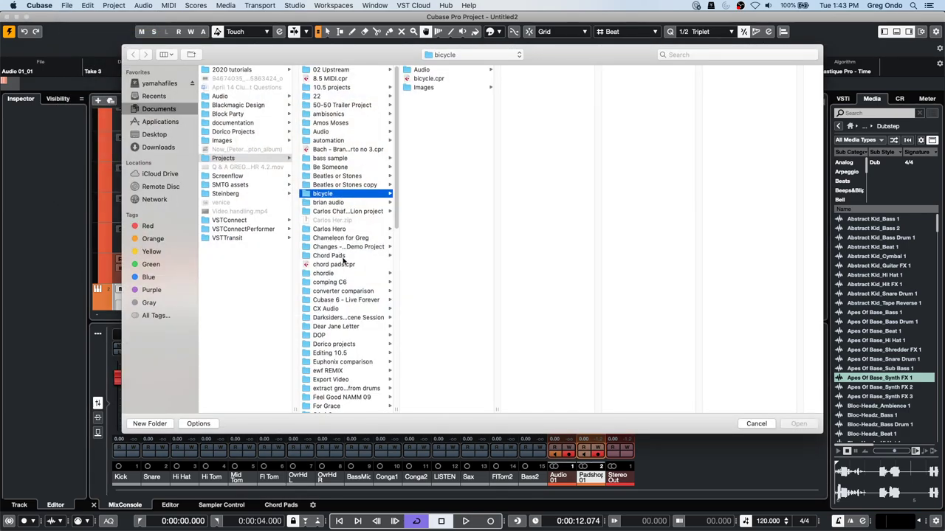
{"action": "left_click", "coordinate": [332, 310]}
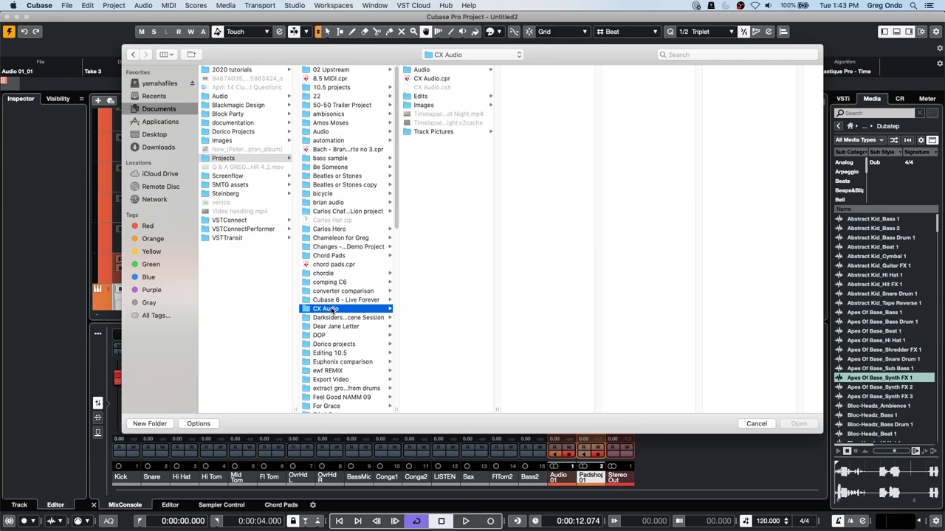
{"action": "double_click", "coordinate": [445, 78]}
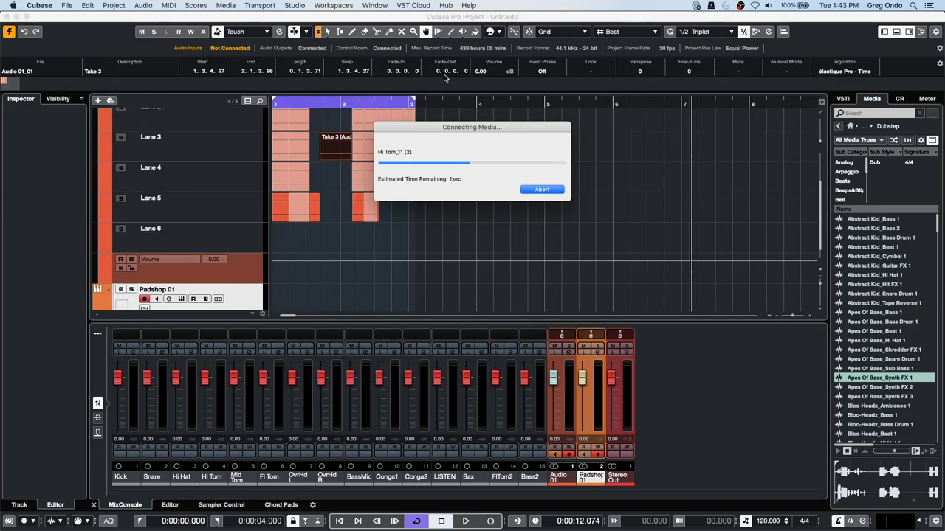
{"action": "left_click", "coordinate": [522, 187]}
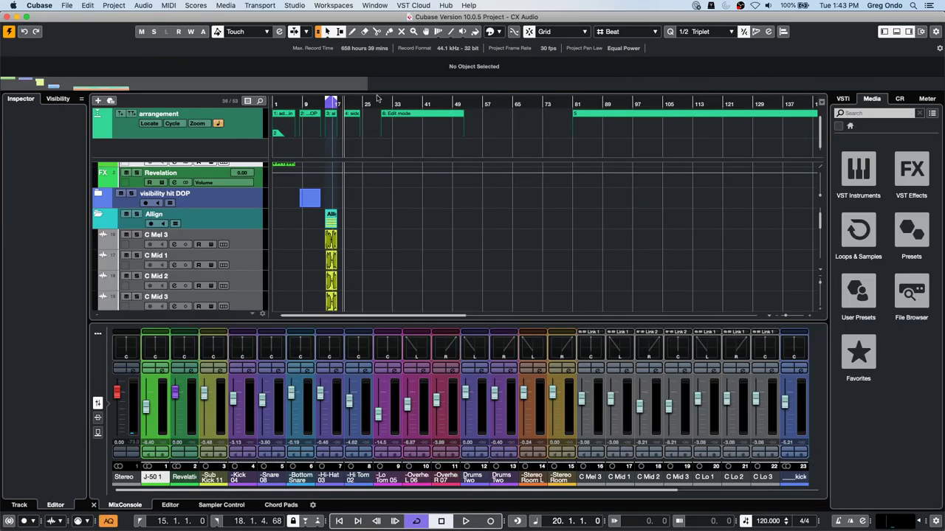
Step: Find the C Mel, C Mid and C Lo tracks in the align section at bar 15 and listen to them
{"action": "left_click_drag", "start_coordinate": [319, 103], "coordinate": [355, 146]}
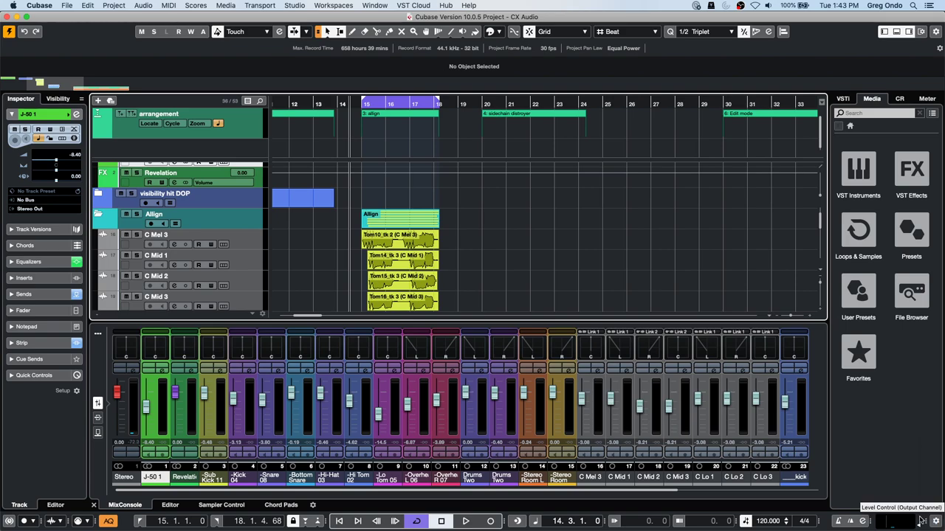
{"action": "scroll", "coordinate": [505, 250], "scroll_direction": "down", "scroll_amount": 1}
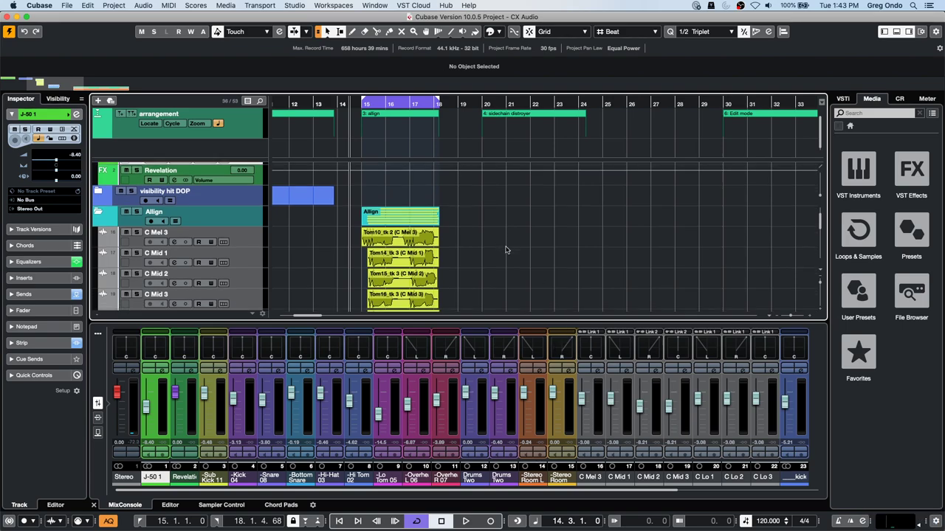
{"action": "scroll", "coordinate": [506, 249], "scroll_direction": "down", "scroll_amount": 3}
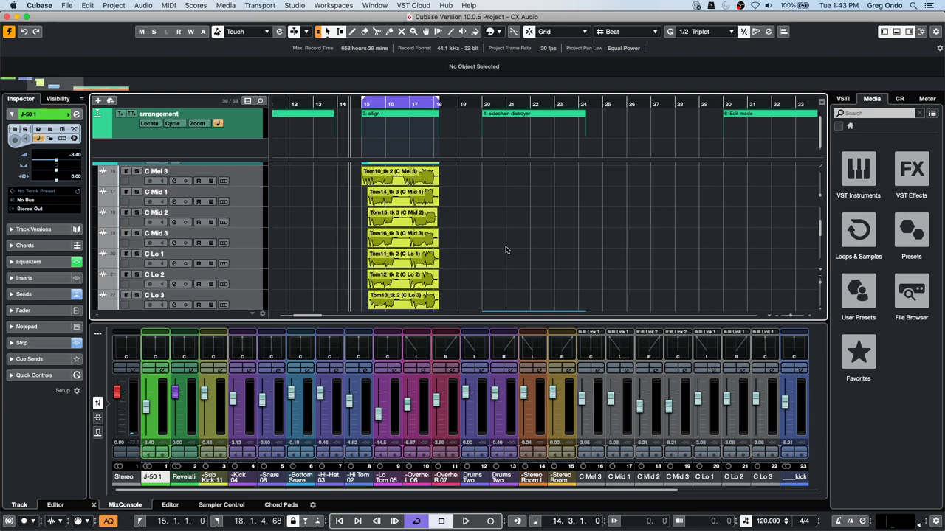
{"action": "key", "text": "g"}
{"action": "key", "text": "g"}
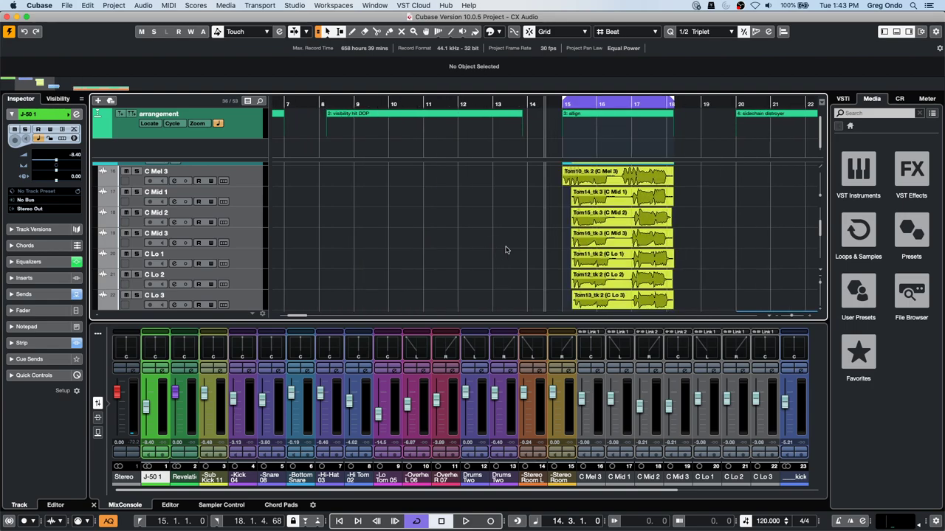
{"action": "key", "text": "space"}
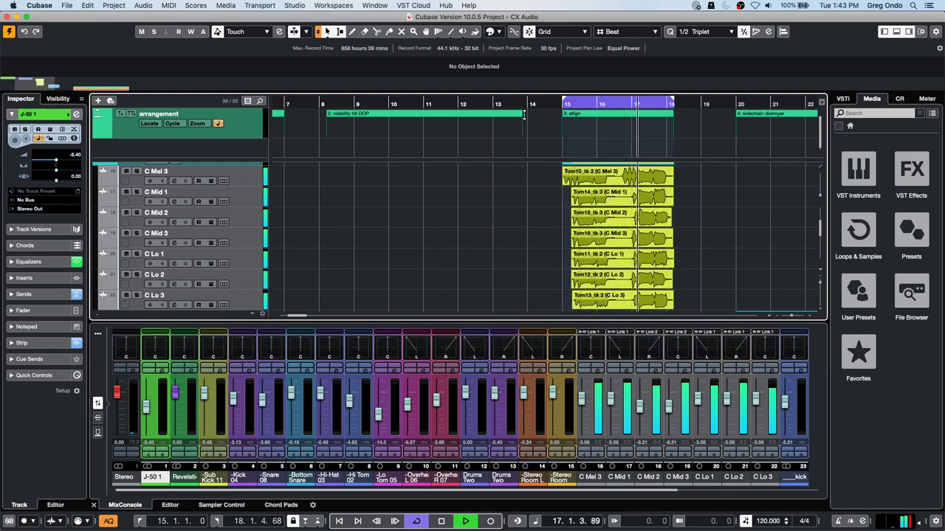
{"action": "key", "text": "space"}
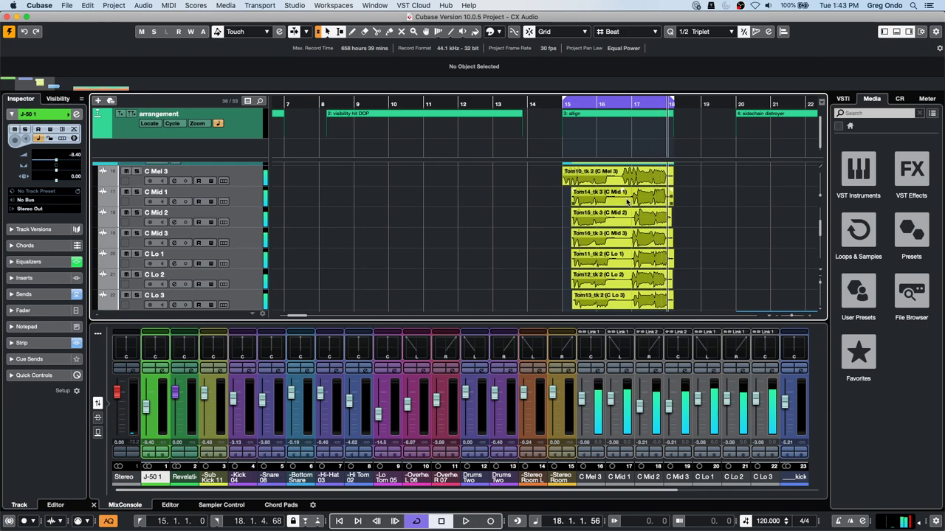
Step: Align the C Mid 2 through C Lo 3 events to the C Mid 1 reference with Match Words at 100% precision
{"action": "left_click", "coordinate": [627, 197]}
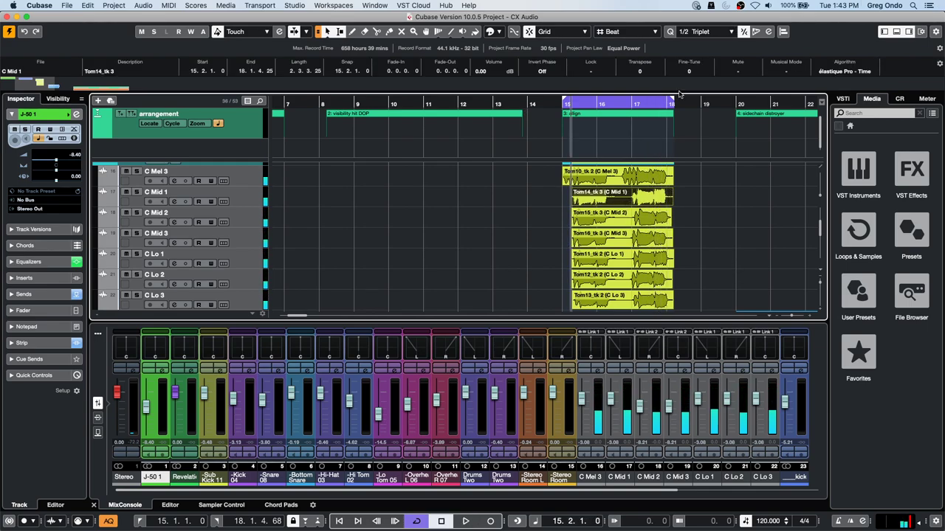
{"action": "left_click", "coordinate": [783, 32]}
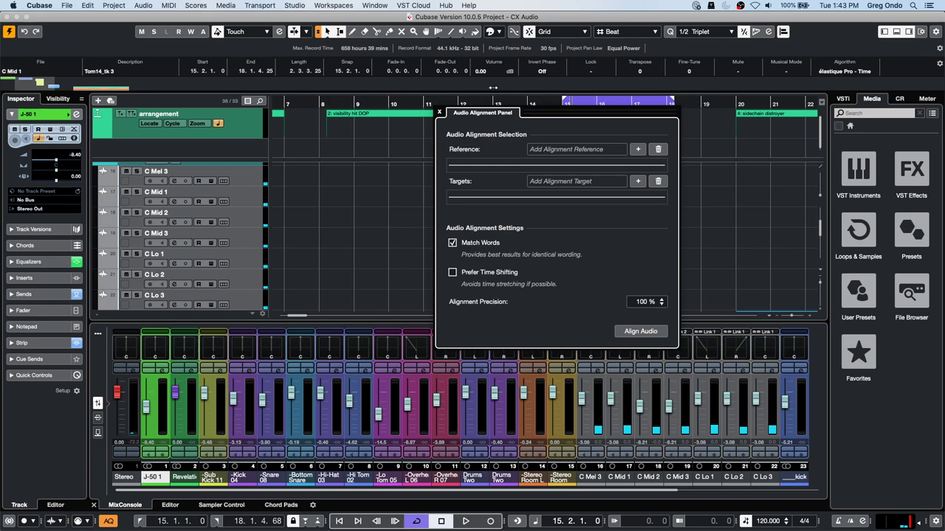
{"action": "left_click_drag", "start_coordinate": [533, 116], "coordinate": [306, 79]}
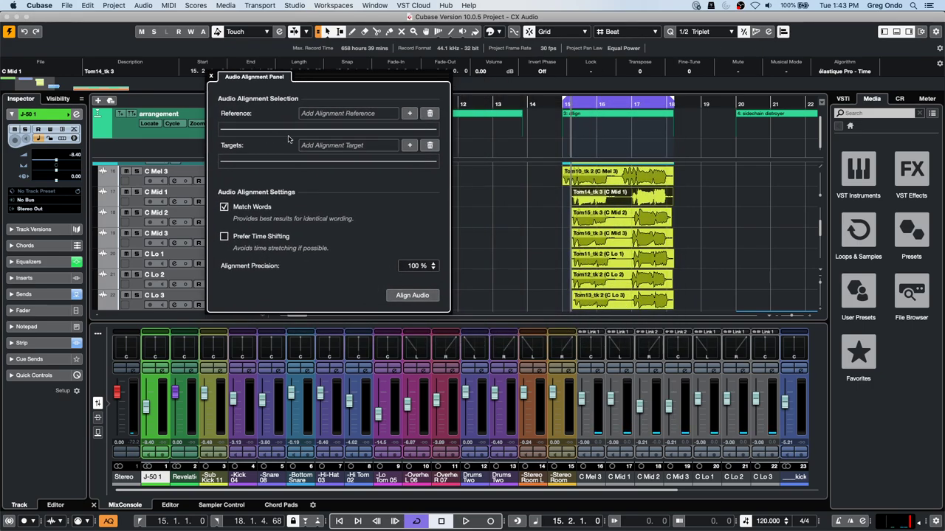
{"action": "left_click", "coordinate": [409, 113]}
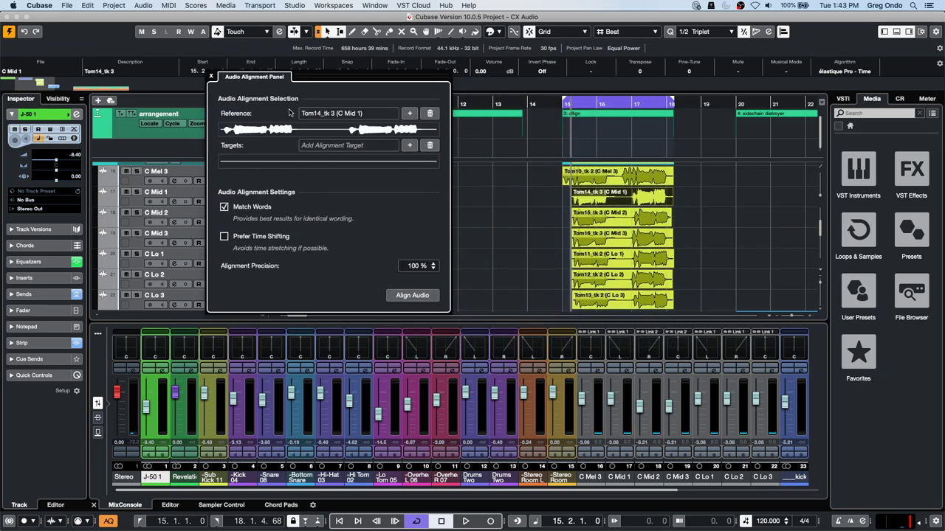
{"action": "left_click_drag", "start_coordinate": [687, 221], "coordinate": [574, 314]}
{"action": "left_click", "coordinate": [411, 144]}
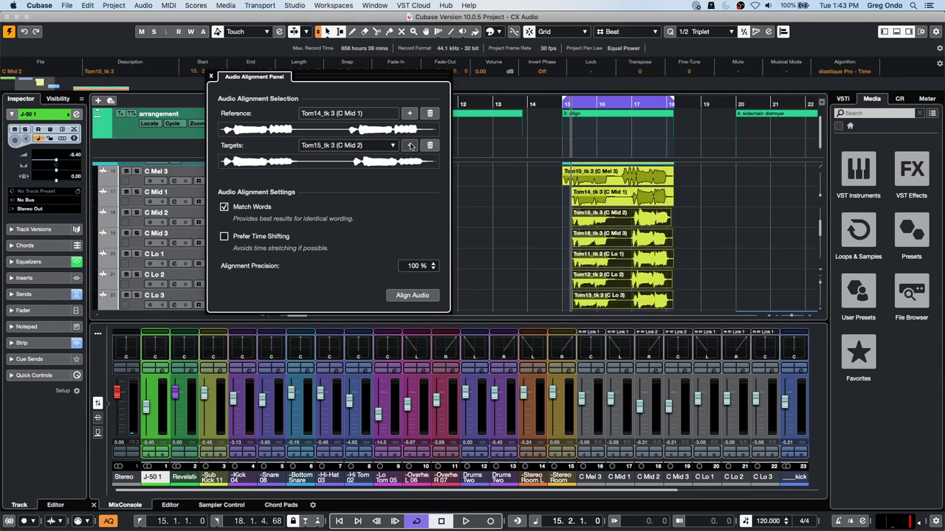
{"action": "left_click", "coordinate": [411, 296]}
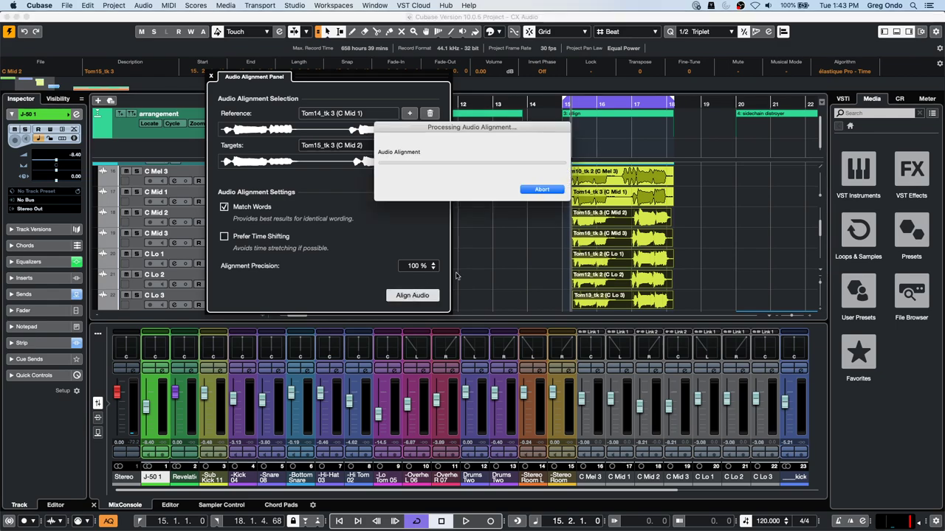
Step: Listen to the aligned tracks in the align section and close the Audio Alignment Panel
{"action": "left_click", "coordinate": [554, 103]}
{"action": "key", "text": "space"}
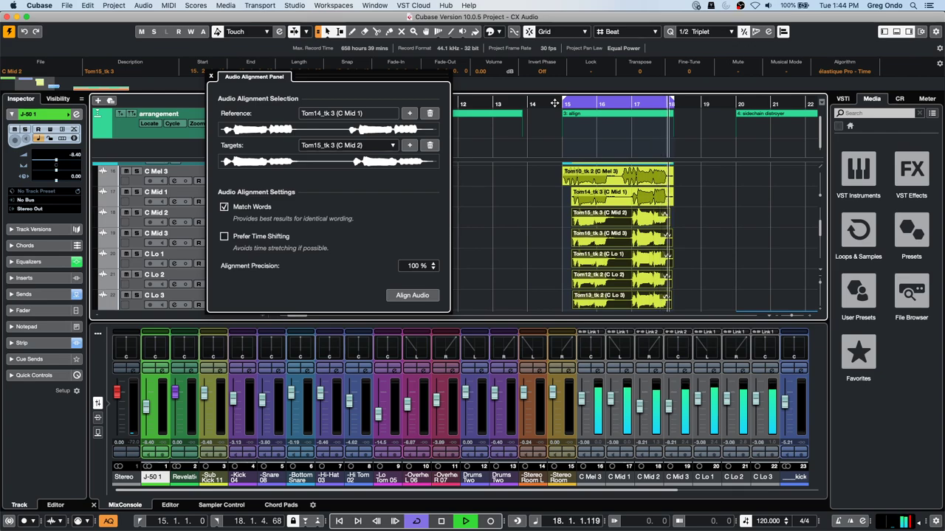
{"action": "key", "text": "space"}
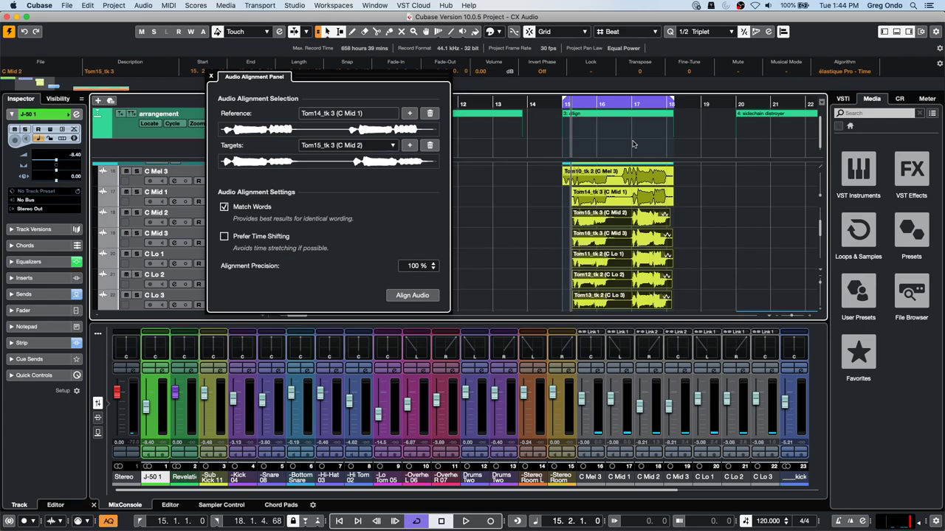
{"action": "left_click", "coordinate": [213, 76]}
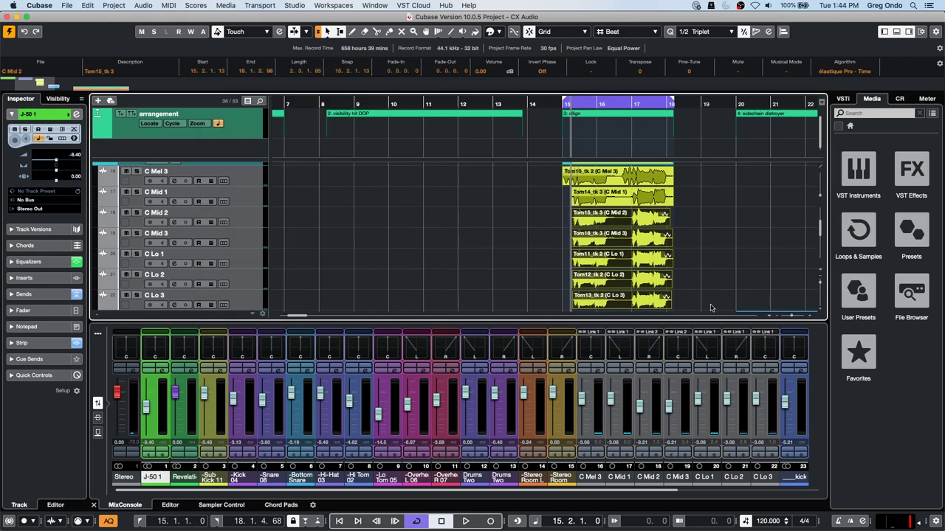
Step: Open the C Mid 3 event in the Sample Editor and move the event to start at bar 16
{"action": "left_click", "coordinate": [642, 245]}
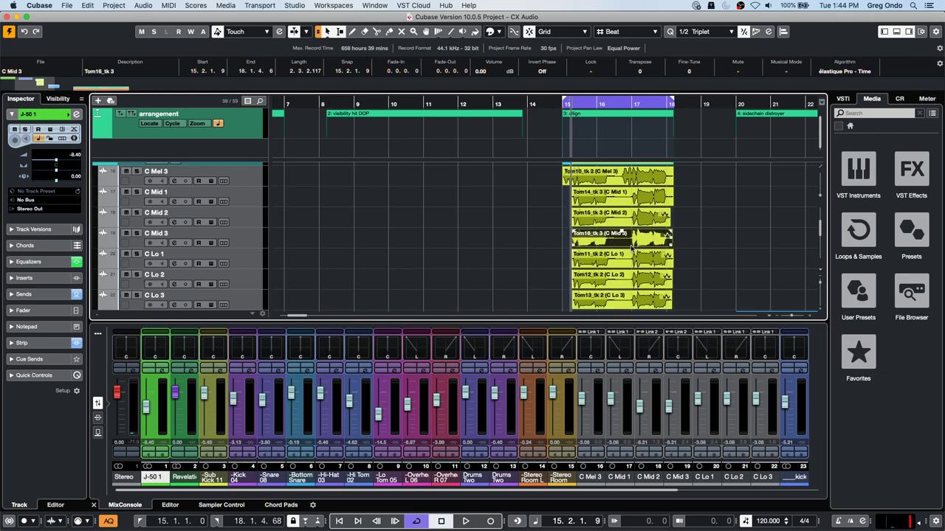
{"action": "double_click", "coordinate": [624, 244]}
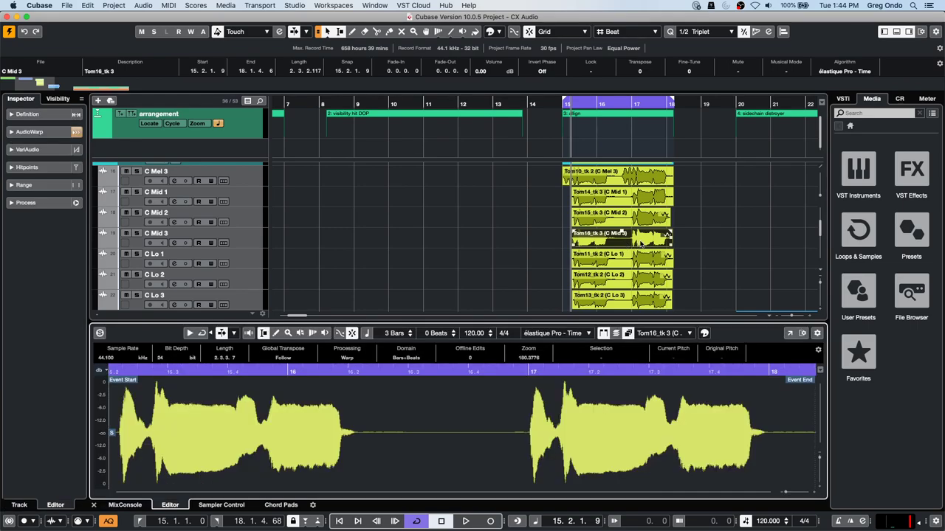
{"action": "left_click_drag", "start_coordinate": [612, 244], "coordinate": [637, 243]}
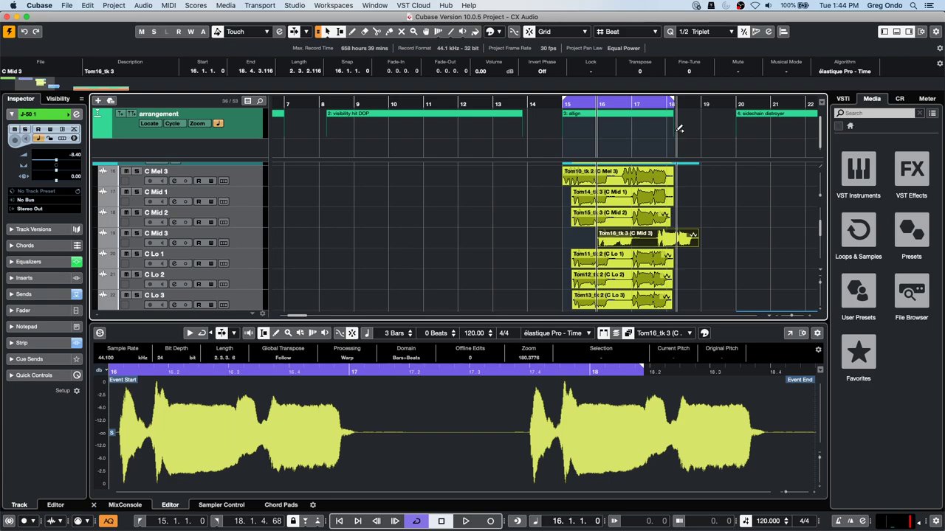
Step: Undo the event move and the audio alignment, and shift the unaligned C Mid 3 event to start at bar 16
{"action": "key", "text": "super+z"}
{"action": "key", "text": "super+z"}
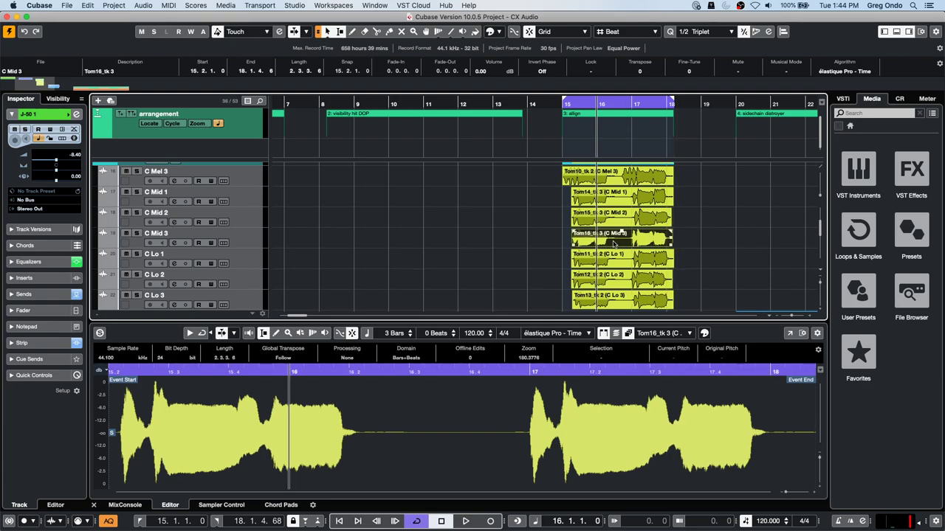
{"action": "left_click_drag", "start_coordinate": [613, 245], "coordinate": [634, 247]}
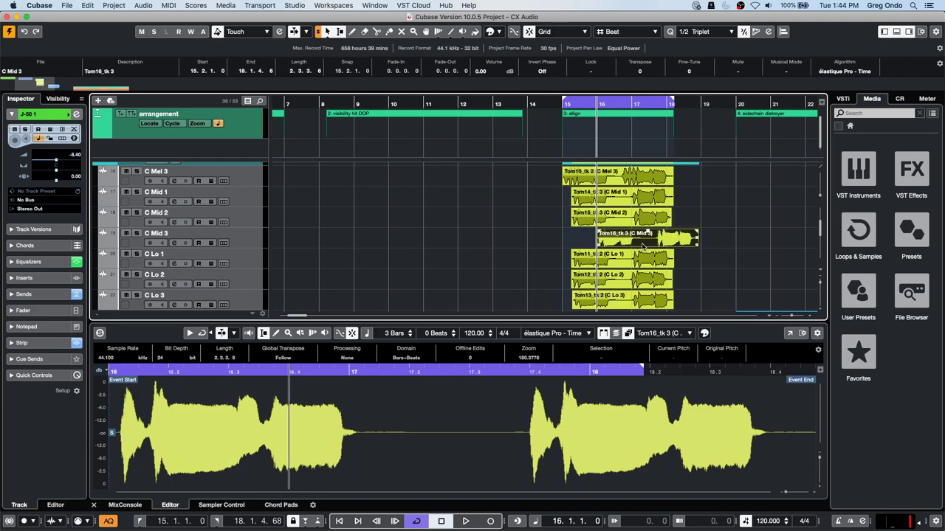
Step: Clear the previous audio alignment reference and targets, and set the C Mid 1 event as the reference
{"action": "left_click", "coordinate": [602, 203]}
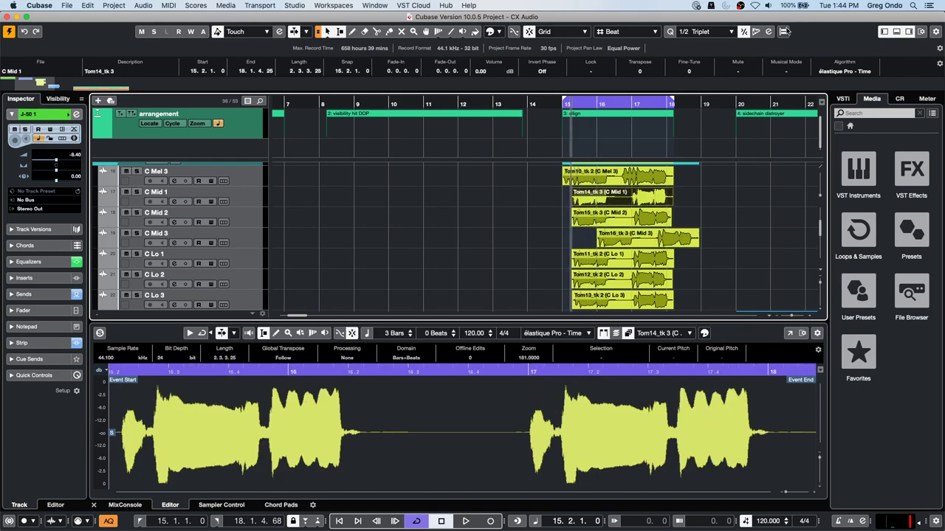
{"action": "left_click", "coordinate": [783, 32]}
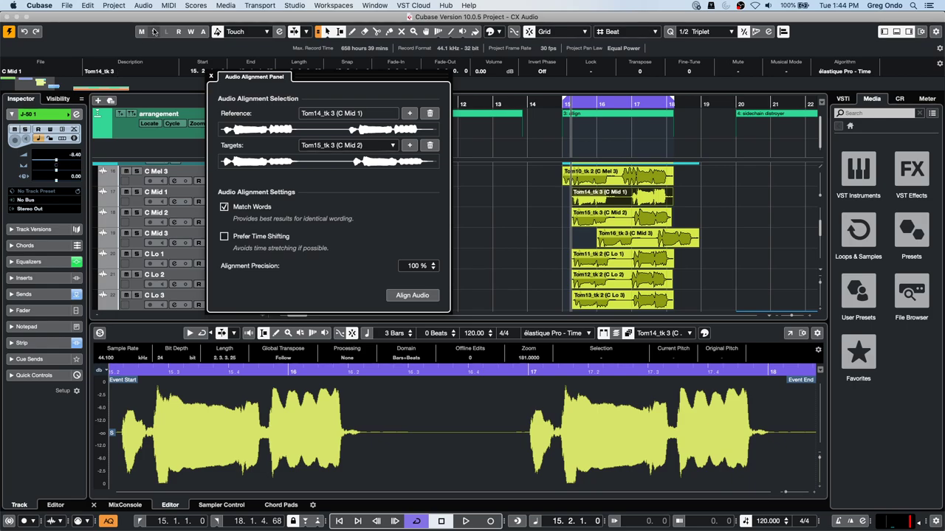
{"action": "left_click", "coordinate": [430, 113]}
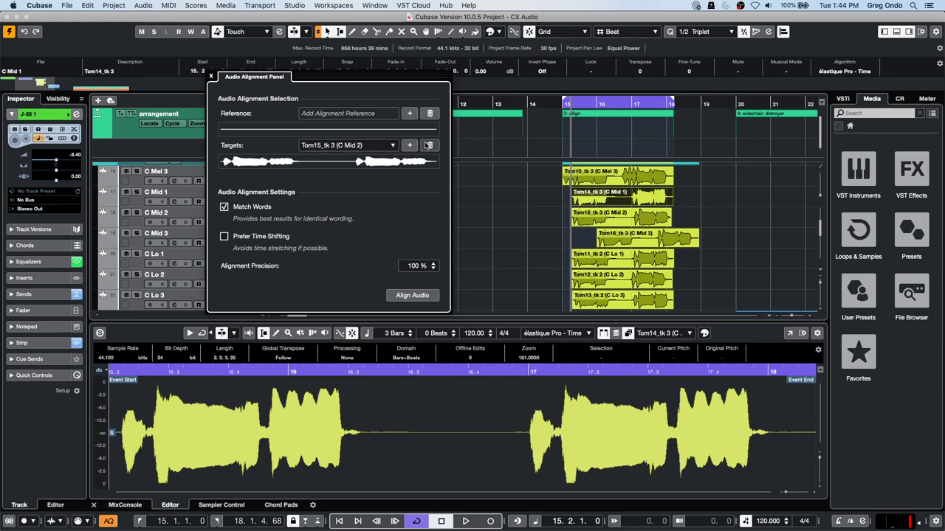
{"action": "left_click", "coordinate": [430, 145]}
{"action": "left_click", "coordinate": [409, 113]}
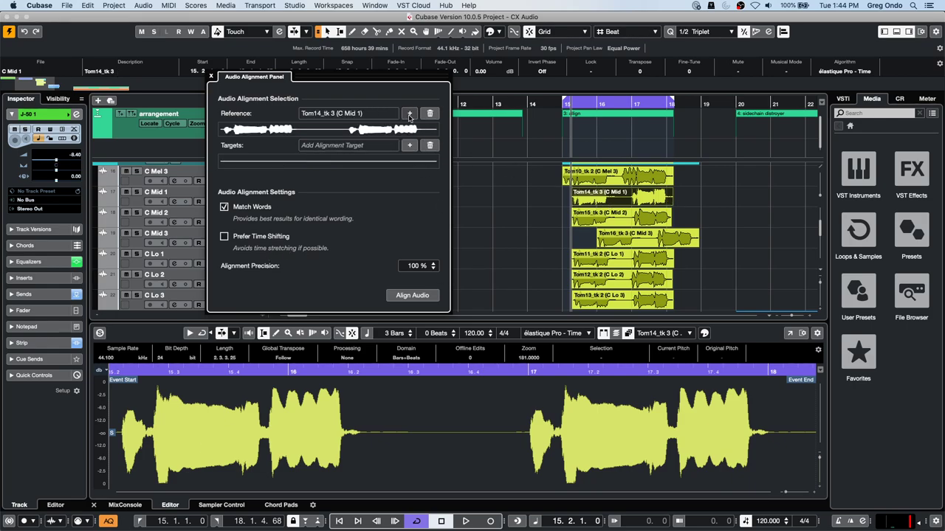
Step: Add the C Mid 2, C Mid 3, C Lo 1, C Lo 2 and C Lo 3 events as alignment targets and try aligning them to the reference
{"action": "left_click_drag", "start_coordinate": [556, 221], "coordinate": [634, 294]}
{"action": "scroll", "coordinate": [668, 255], "scroll_direction": "down", "scroll_amount": 3}
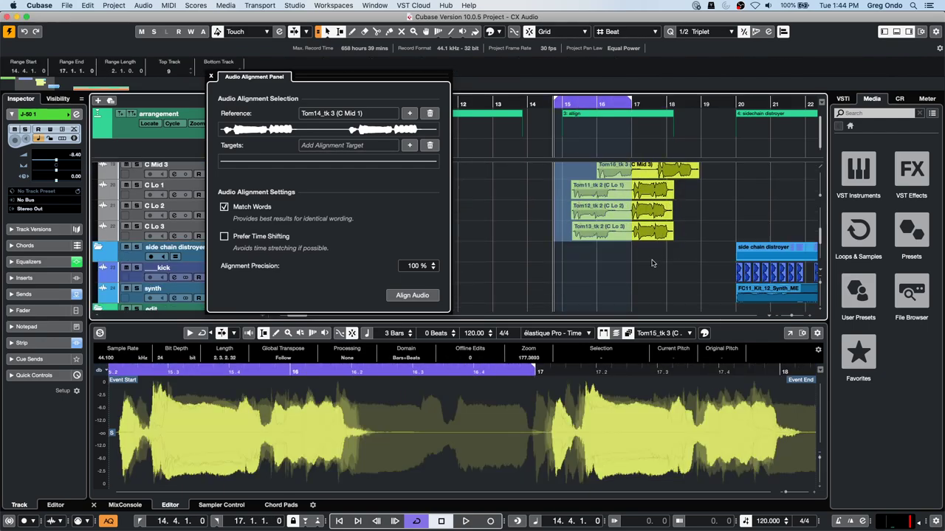
{"action": "left_click_drag", "start_coordinate": [614, 259], "coordinate": [673, 270]}
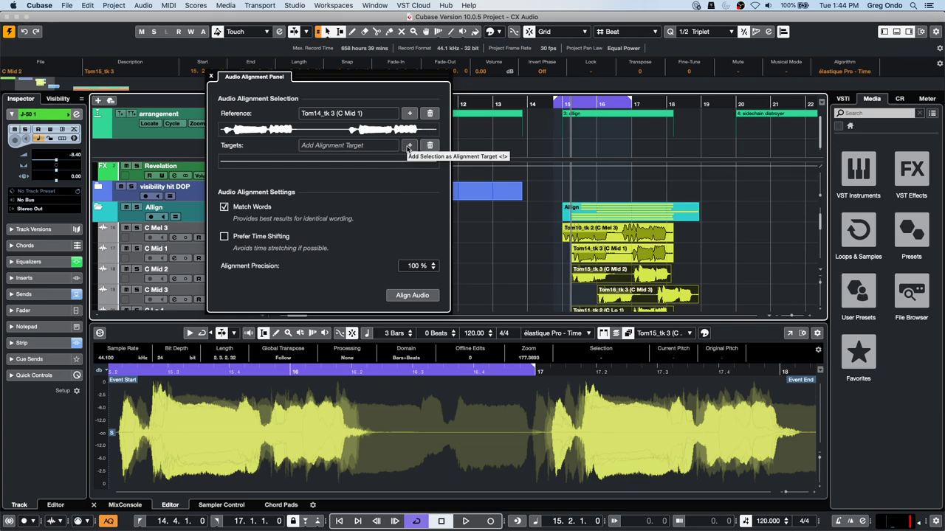
{"action": "left_click", "coordinate": [408, 145]}
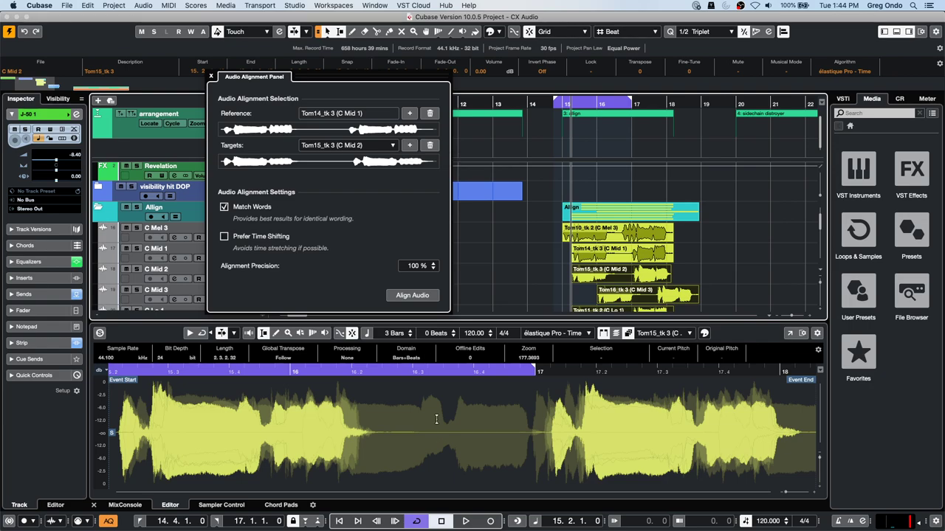
{"action": "left_click", "coordinate": [424, 299]}
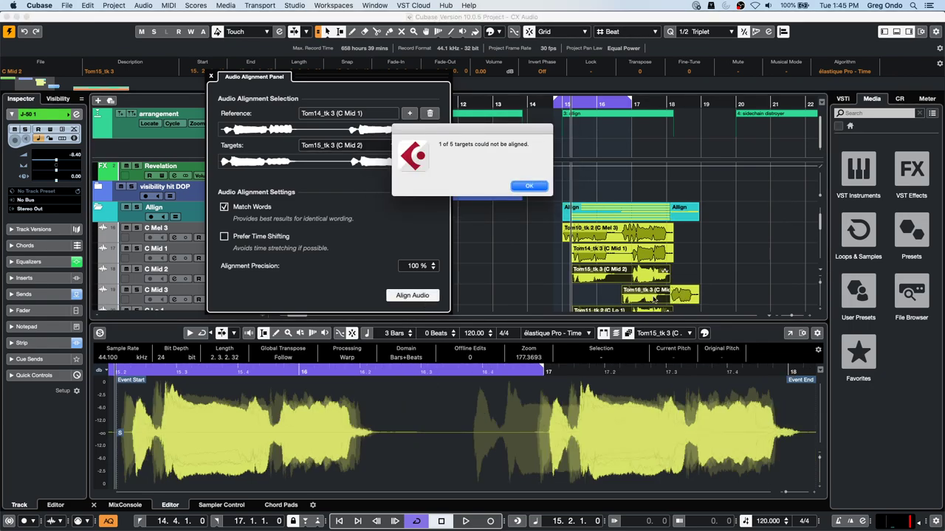
{"action": "left_click", "coordinate": [529, 186]}
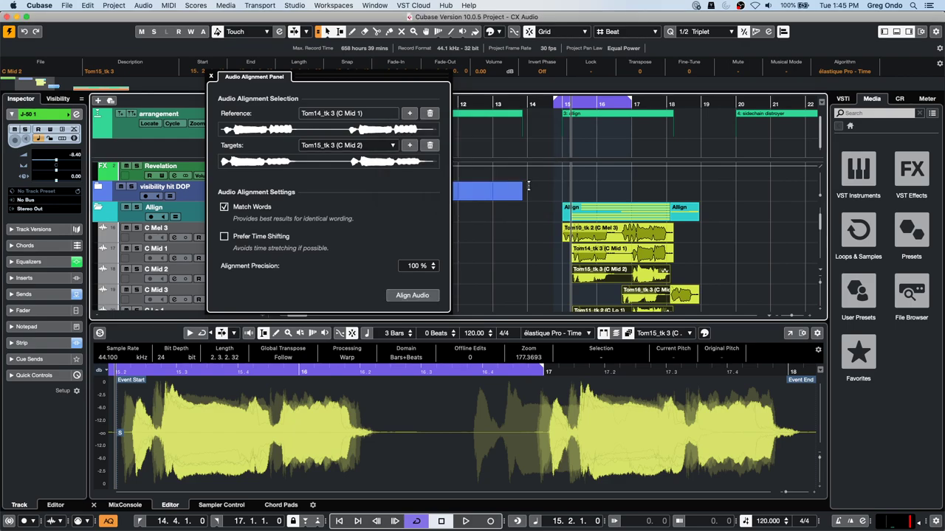
Step: Undo the audio alignment and the C Mid 3 event move, and close the Audio Alignment Panel
{"action": "key", "text": "super+z"}
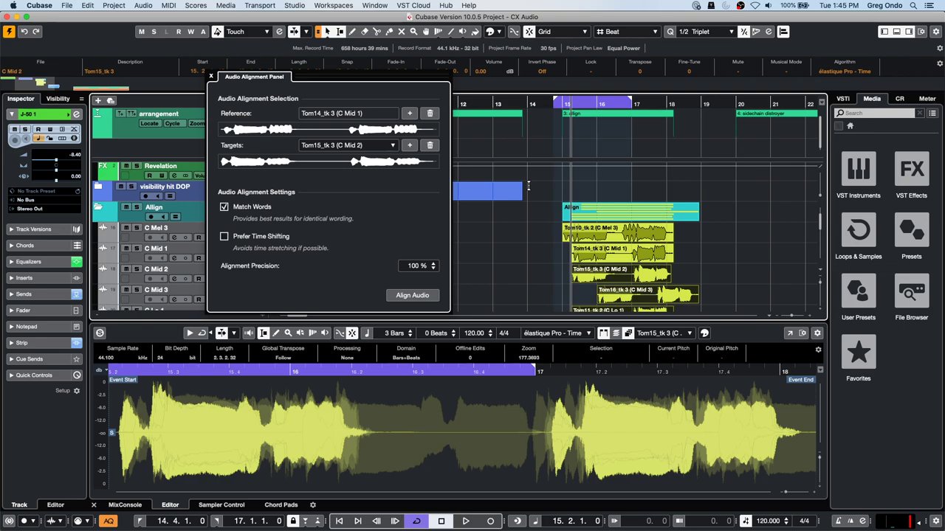
{"action": "key", "text": "super+z"}
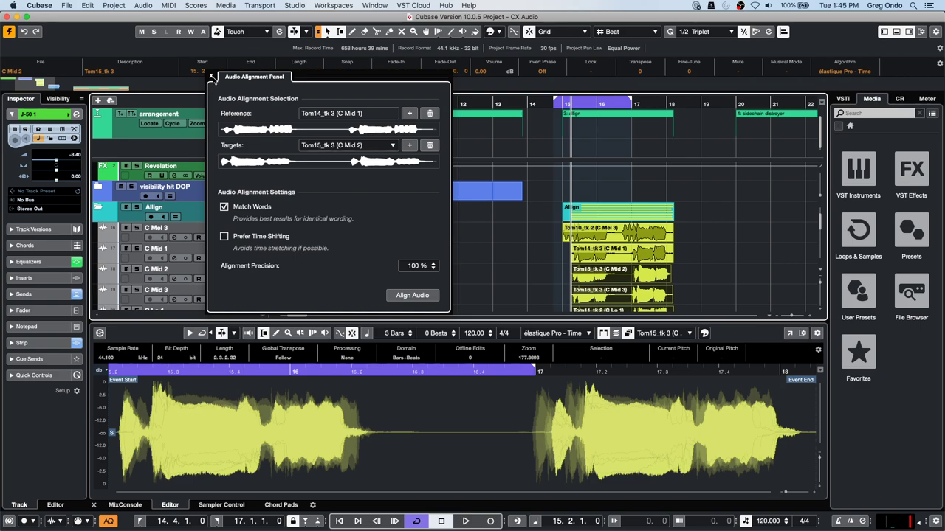
{"action": "left_click", "coordinate": [211, 76]}
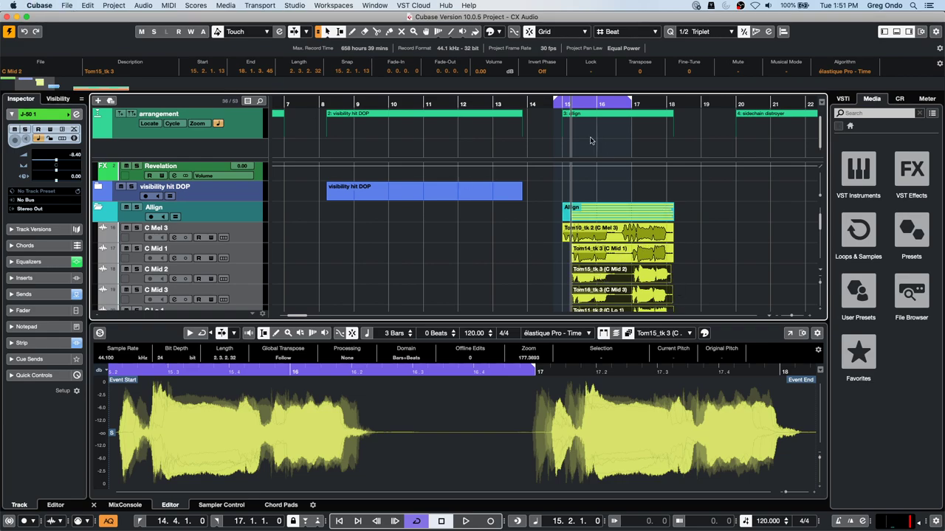
Step: Select the C Mid 2 and C Mid 3 events together so both are loaded in the Sample Editor
{"action": "left_click", "coordinate": [717, 278]}
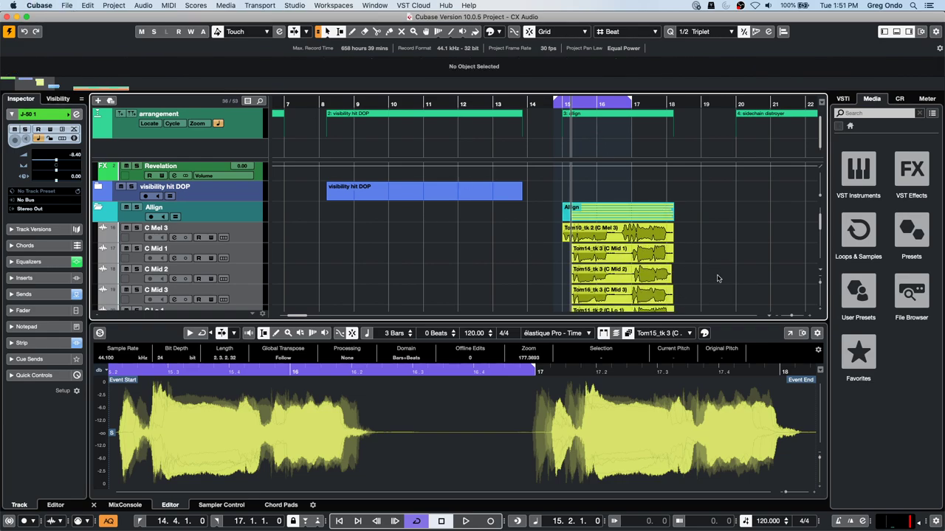
{"action": "left_click", "coordinate": [640, 280]}
{"action": "left_click", "coordinate": [639, 281]}
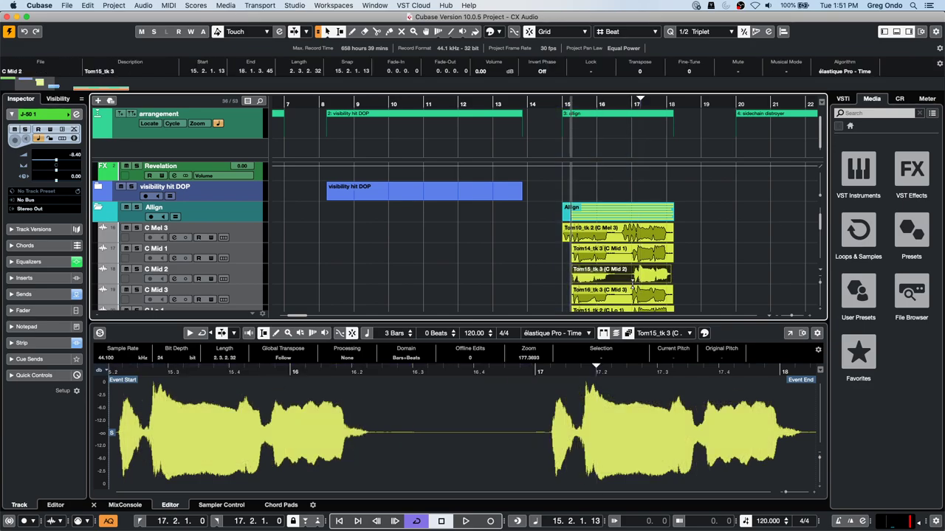
{"action": "left_click", "coordinate": [636, 301], "text": "shift"}
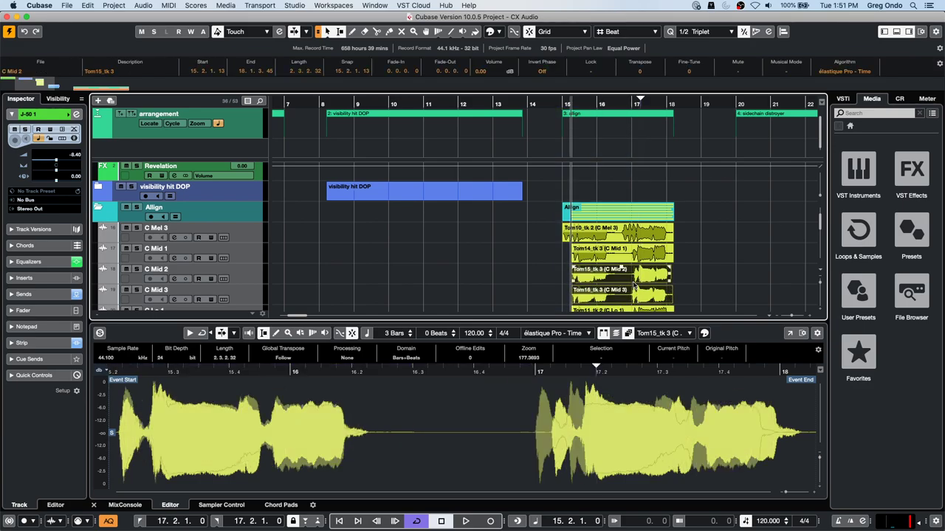
Step: Move the C Mid 2 and C Mid 3 events together to 9.3.1.0 and increase the height of both tracks
{"action": "left_click_drag", "start_coordinate": [595, 279], "coordinate": [393, 279]}
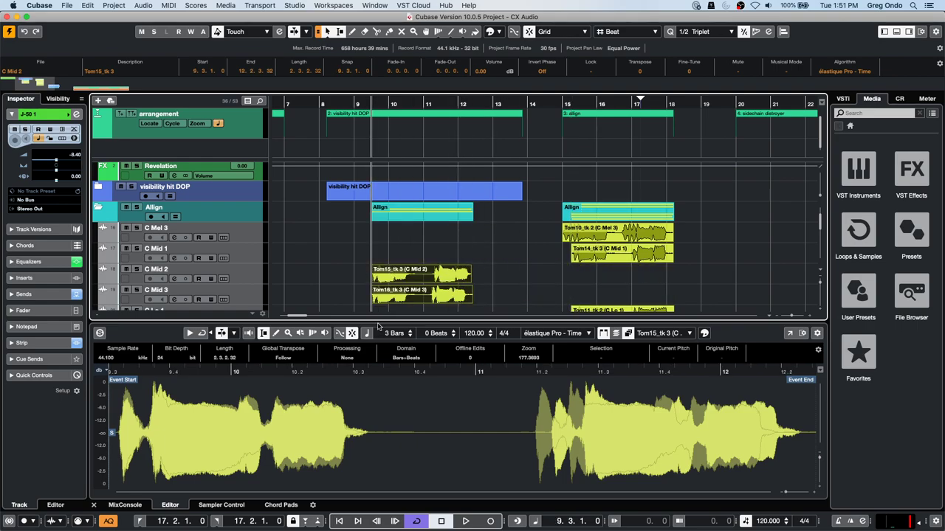
{"action": "scroll", "coordinate": [357, 269], "scroll_direction": "down", "scroll_amount": 3}
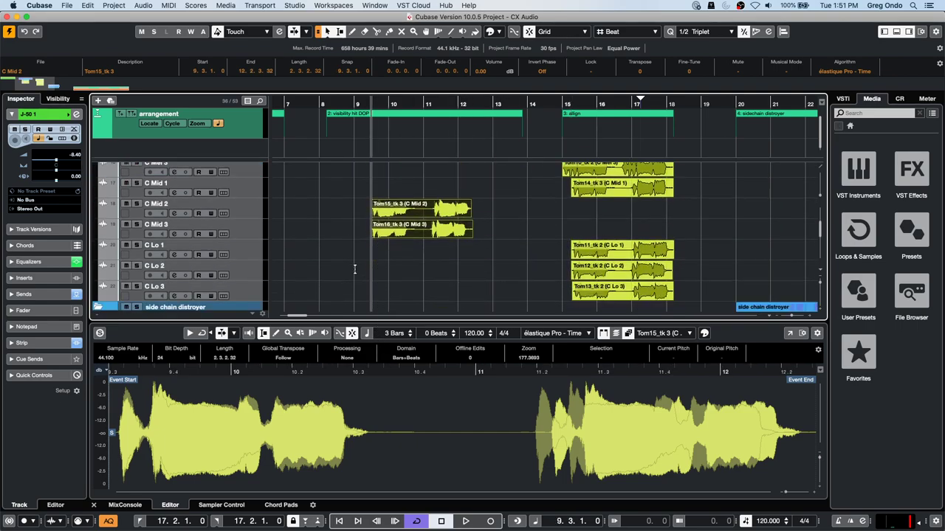
{"action": "left_click", "coordinate": [244, 193]}
{"action": "left_click_drag", "start_coordinate": [243, 217], "coordinate": [243, 275]}
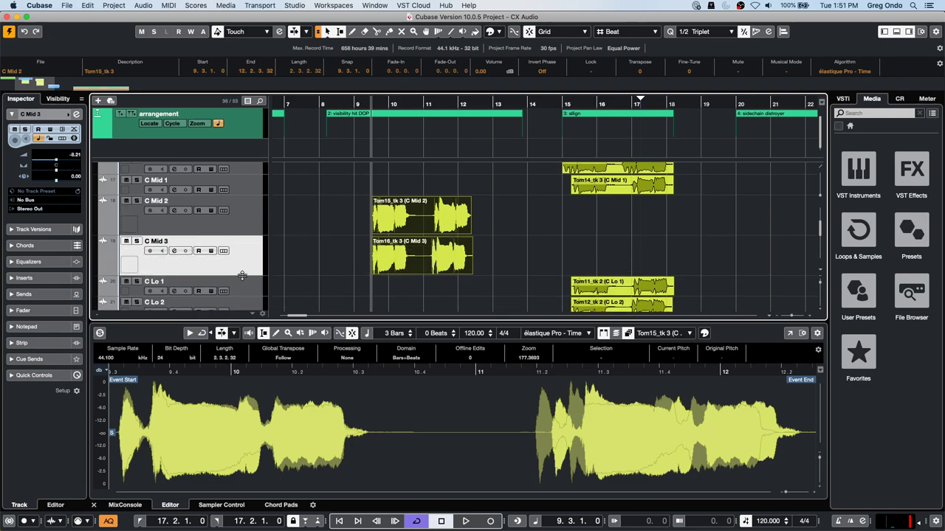
{"action": "left_click", "coordinate": [350, 104]}
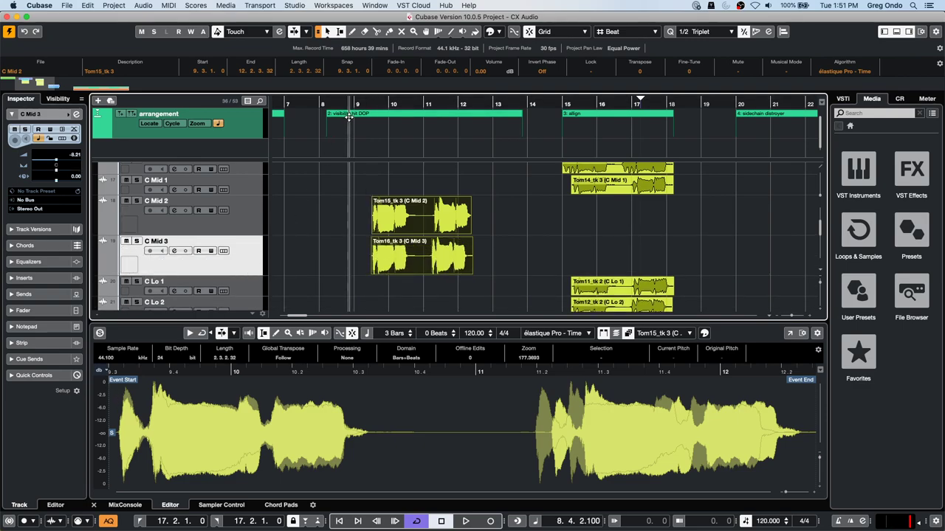
{"action": "left_click_drag", "start_coordinate": [349, 116], "coordinate": [350, 142]}
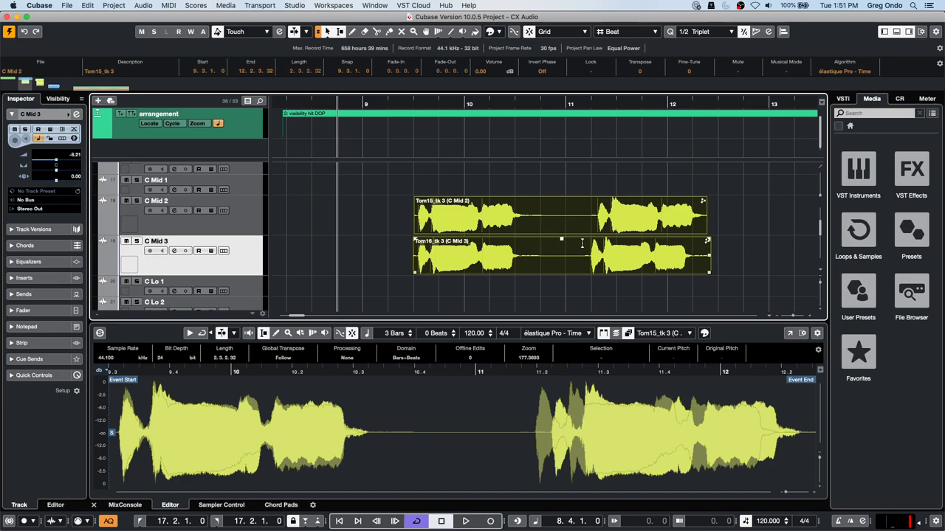
Step: Nudge the C Mid 2 and C Mid 3 events slightly, and undo both of their moves
{"action": "mouse_move", "coordinate": [588, 264]}
{"action": "left_mouse_down"}
{"action": "mouse_move", "coordinate": [539, 264]}
{"action": "mouse_move", "coordinate": [592, 264]}
{"action": "left_mouse_up"}
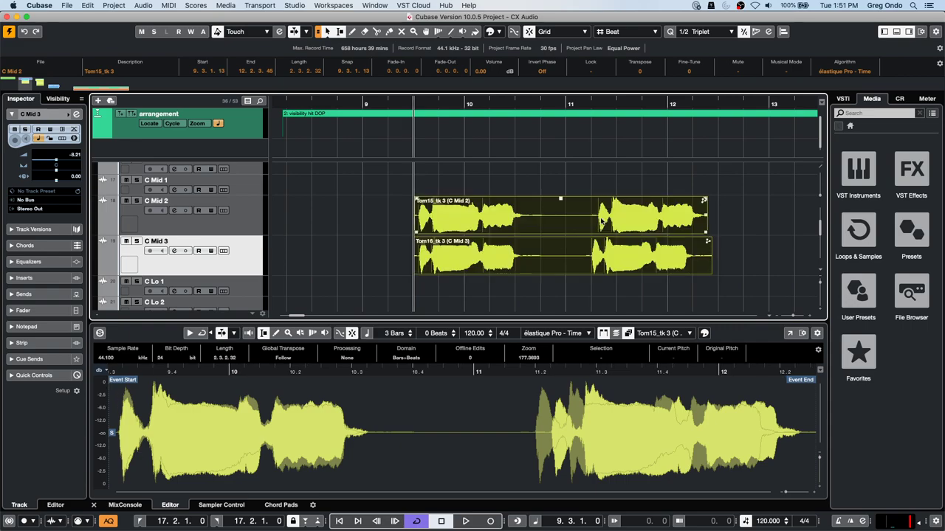
{"action": "key", "text": "super+z"}
{"action": "key", "text": "super+z"}
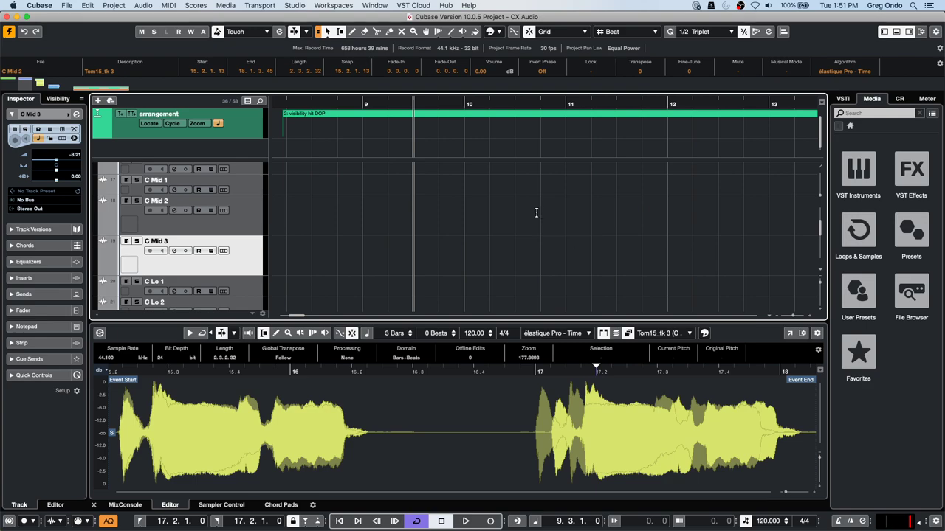
Step: Move the C Mid 2 and C Mid 3 events from the align section to 5.3.1.0 in the add join section
{"action": "left_click", "coordinate": [503, 104]}
{"action": "left_click_drag", "start_coordinate": [503, 104], "coordinate": [502, 52]}
{"action": "left_click_drag", "start_coordinate": [611, 226], "coordinate": [399, 226]}
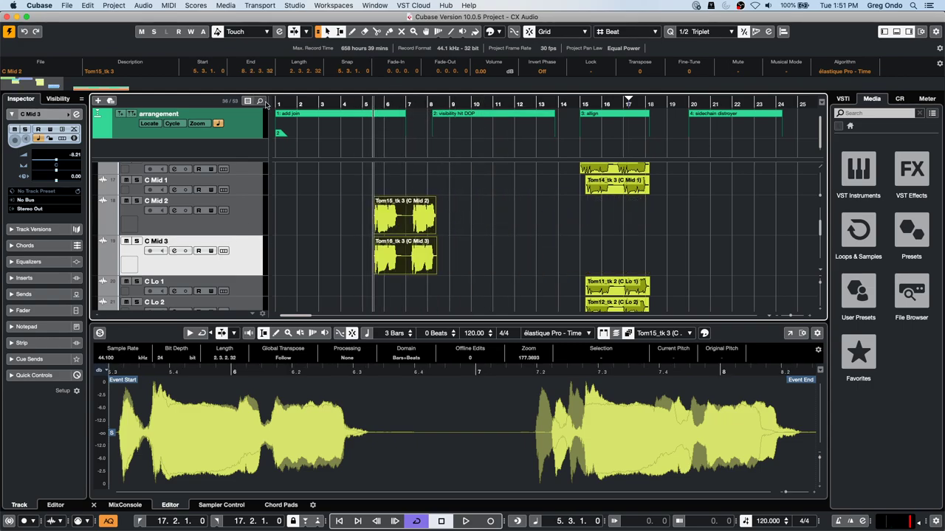
{"action": "left_click_drag", "start_coordinate": [358, 104], "coordinate": [357, 139]}
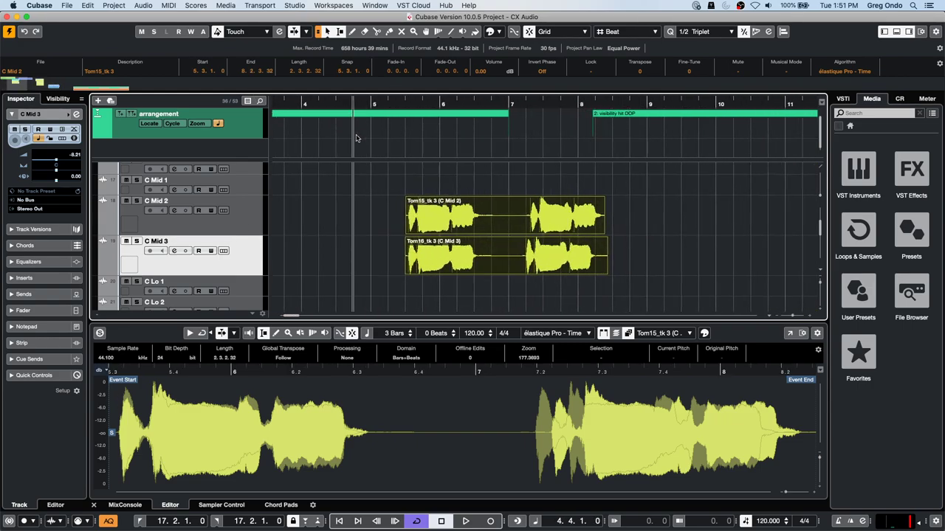
Step: Split the C Mid 2 and C Mid 3 events at bar 7
{"action": "right_click", "coordinate": [498, 241]}
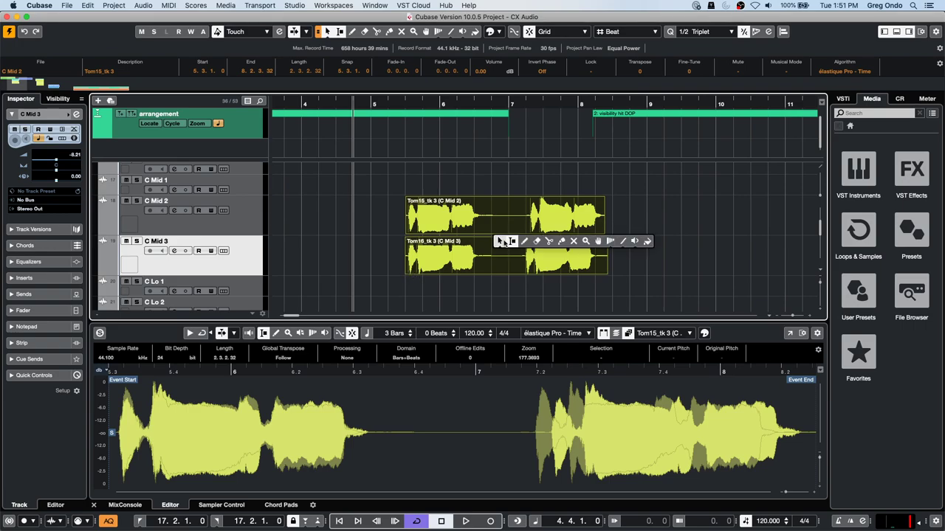
{"action": "left_click", "coordinate": [549, 241]}
{"action": "left_click", "coordinate": [517, 226]}
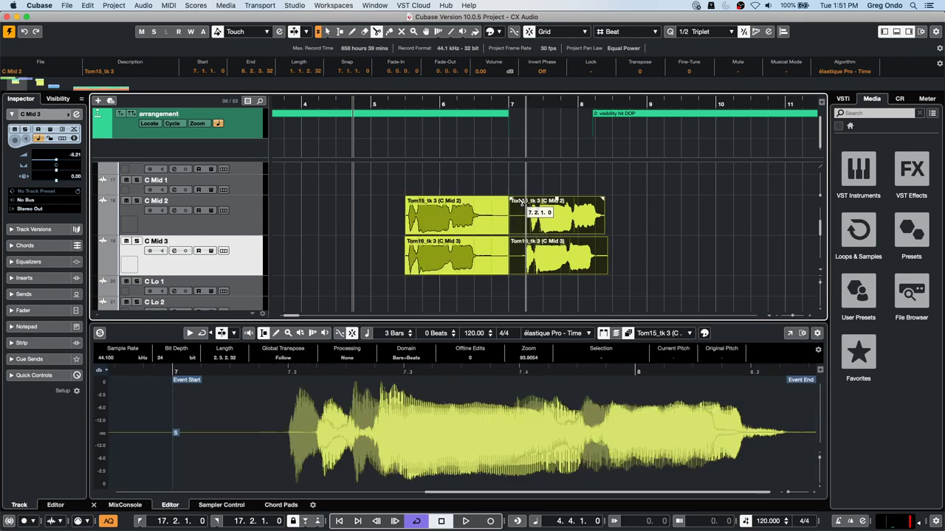
Step: Try slipping the audio inside the second pair of split events while keeping the event boundaries fixed
{"action": "key", "text": "1"}
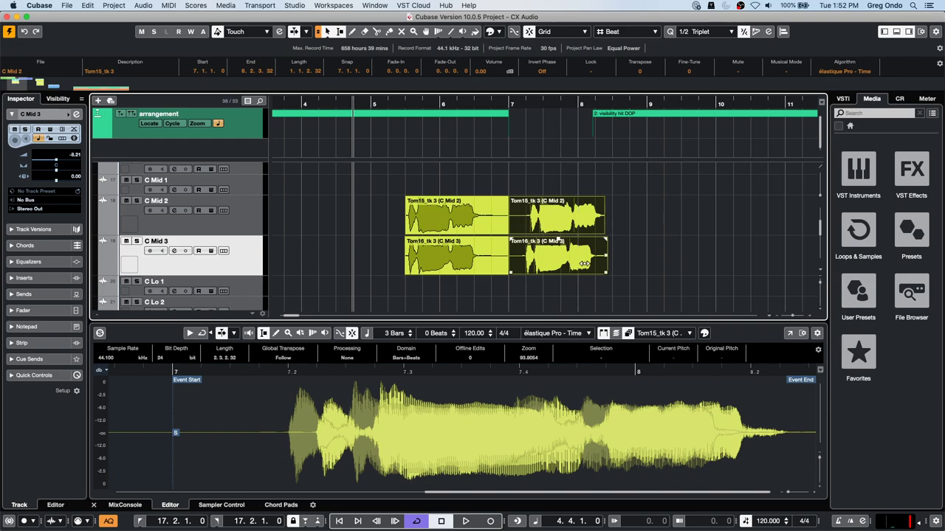
{"action": "left_click_drag", "start_coordinate": [586, 265], "coordinate": [531, 262]}
{"action": "left_click_drag", "start_coordinate": [639, 219], "coordinate": [473, 251]}
{"action": "left_click_drag", "start_coordinate": [460, 291], "coordinate": [473, 210]}
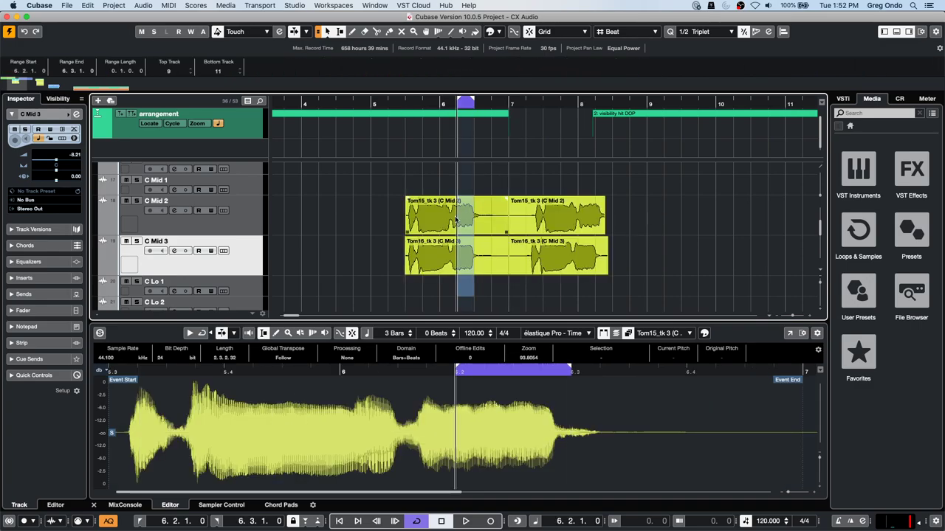
Step: Undo the last slip edit and slip the audio earlier inside the C Mid 2 and C Mid 3 events before bar 7
{"action": "left_click", "coordinate": [402, 291]}
{"action": "left_click_drag", "start_coordinate": [412, 288], "coordinate": [459, 199]}
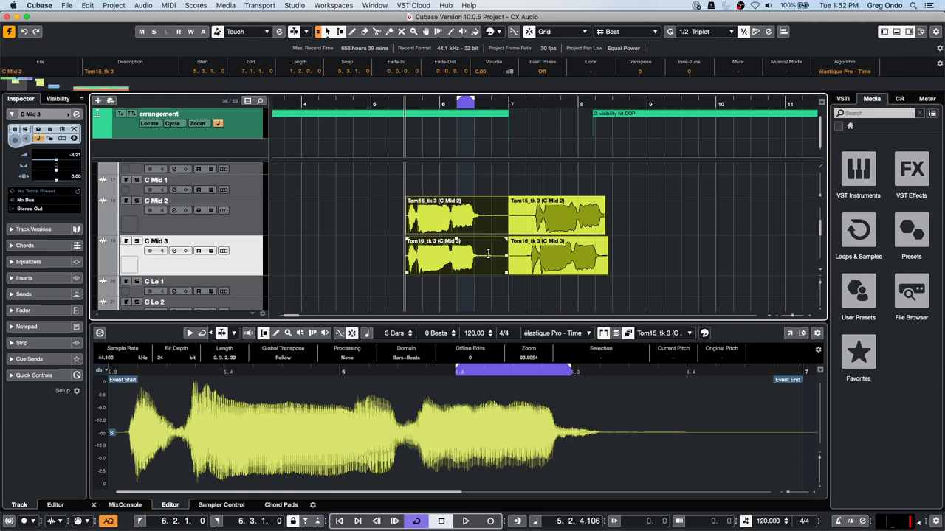
{"action": "key", "text": "super+z"}
{"action": "left_click_drag", "start_coordinate": [480, 262], "coordinate": [442, 263]}
{"action": "left_click", "coordinate": [461, 249]}
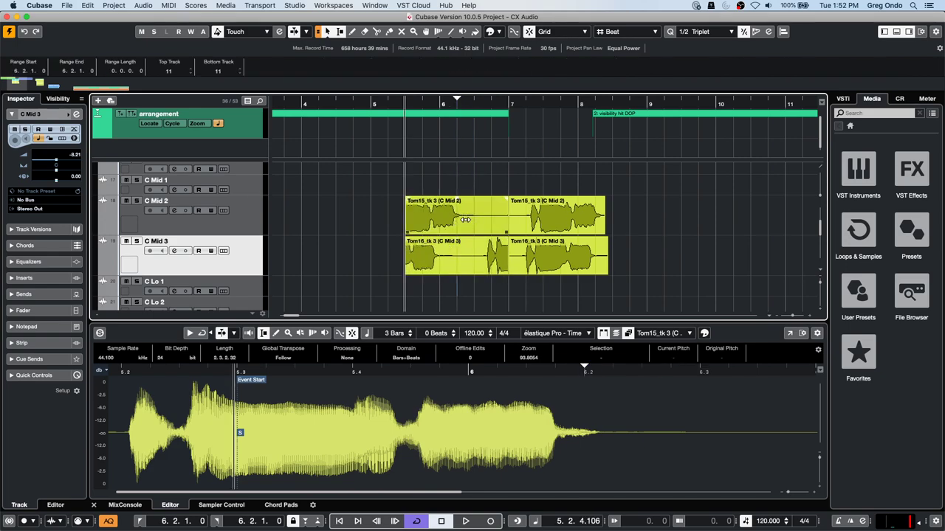
{"action": "left_click_drag", "start_coordinate": [467, 224], "coordinate": [443, 218]}
Step: Slip the audio inside the C Mid 2 and C Mid 3 events after bar 7 so it starts near the split
{"action": "left_click_drag", "start_coordinate": [558, 301], "coordinate": [578, 214]}
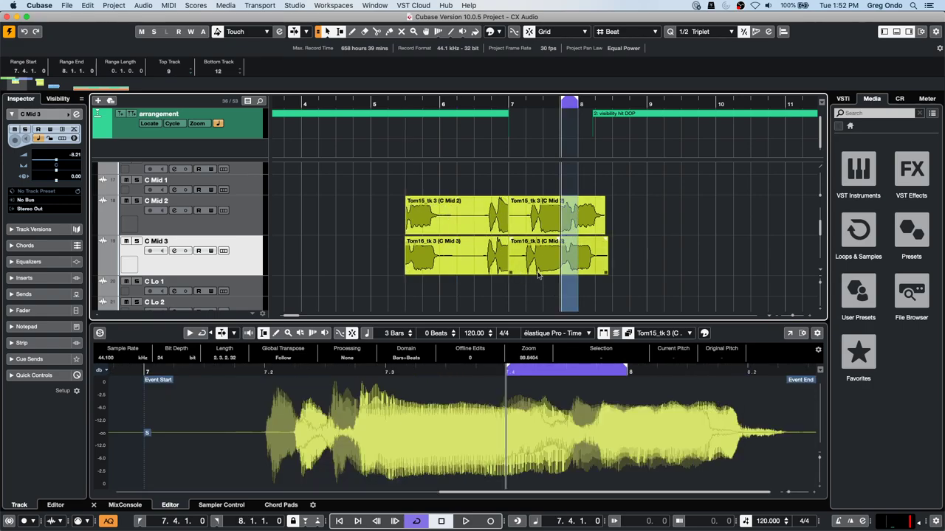
{"action": "left_click", "coordinate": [543, 284]}
{"action": "left_click_drag", "start_coordinate": [529, 291], "coordinate": [582, 217]}
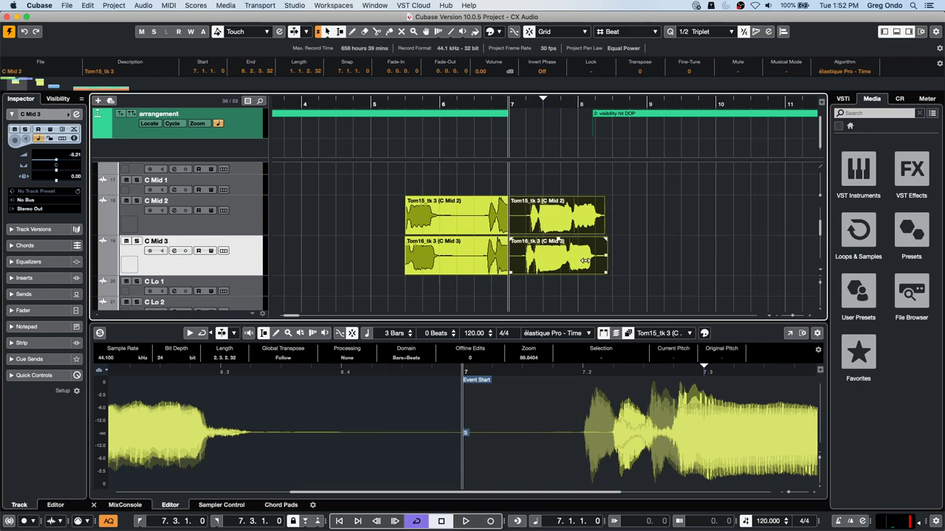
{"action": "left_click_drag", "start_coordinate": [584, 261], "coordinate": [685, 257]}
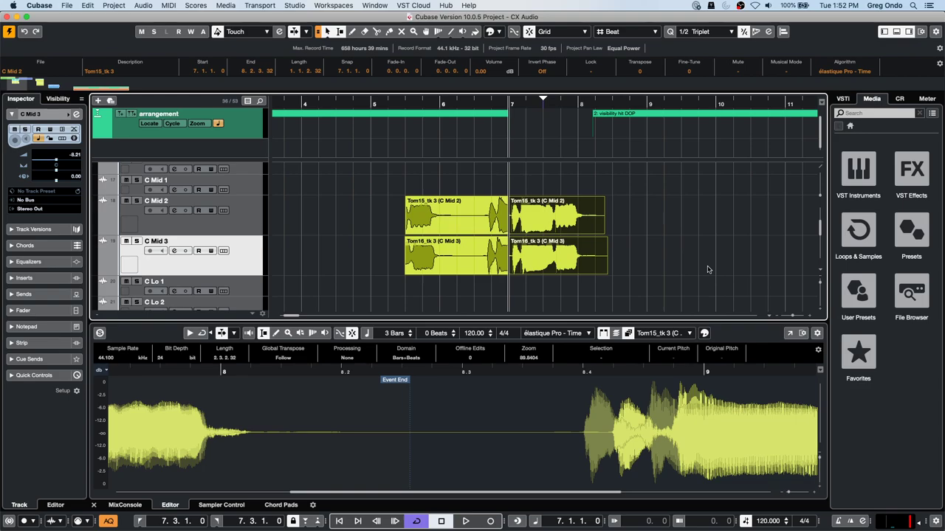
Step: Undo the slip edits, the split and the move of the C Mid 2 and C Mid 3 events
{"action": "key", "text": "super+z"}
{"action": "key", "text": "super+z"}
{"action": "key", "text": "super+z"}
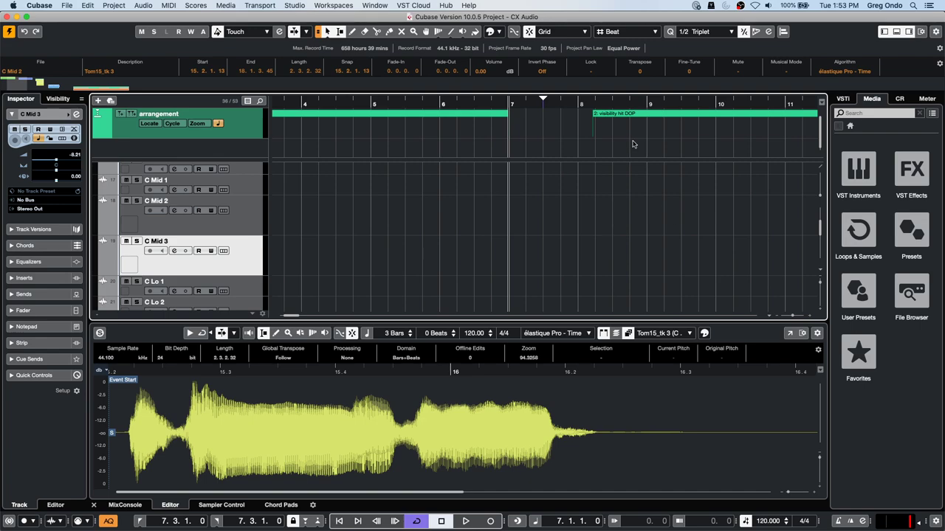
Step: Open the recent project June 16 2020.cpr
{"action": "left_click", "coordinate": [66, 5]}
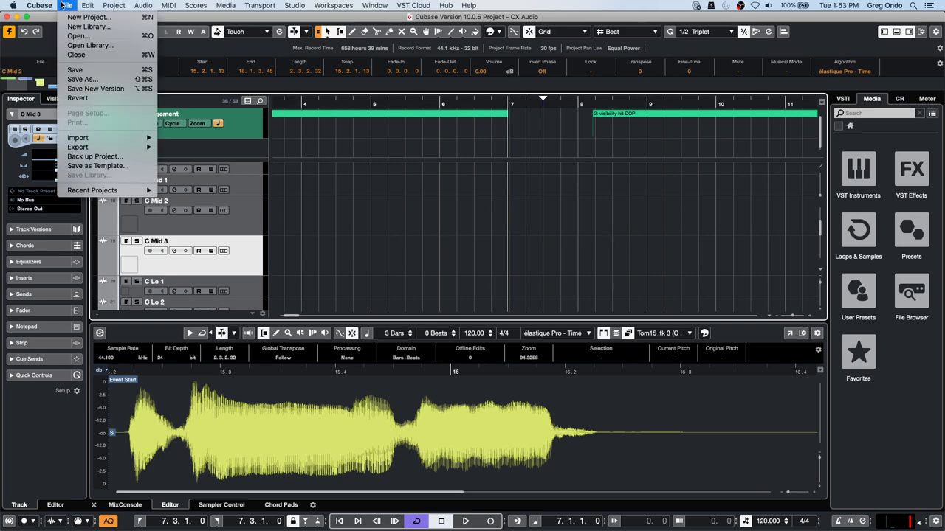
{"action": "mouse_move", "coordinate": [110, 191]}
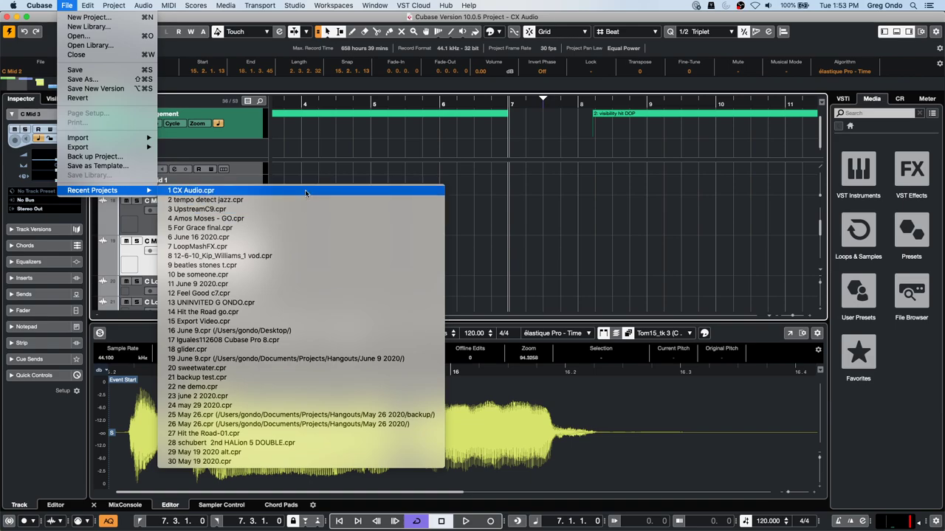
{"action": "left_click", "coordinate": [292, 237]}
Step: Open the recent project Amos Moses - GO.cpr and activate it
{"action": "left_click", "coordinate": [65, 6]}
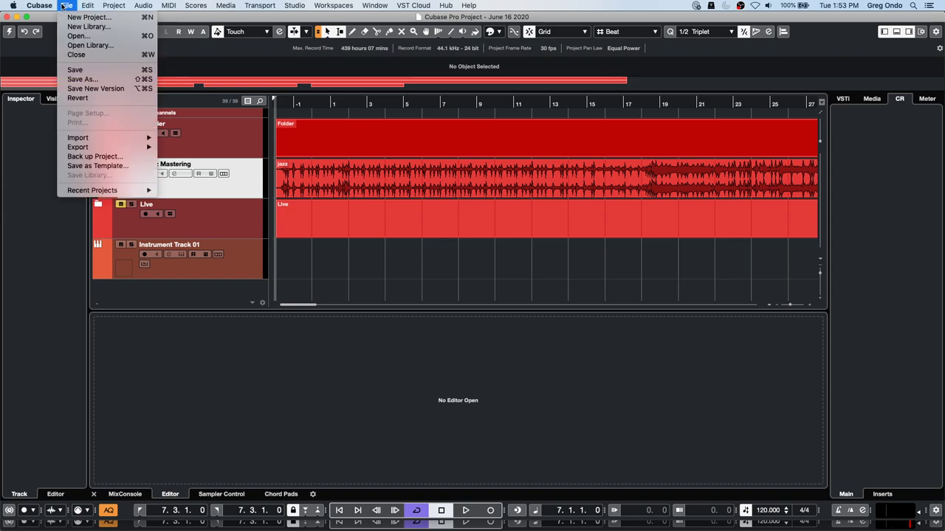
{"action": "mouse_move", "coordinate": [99, 191]}
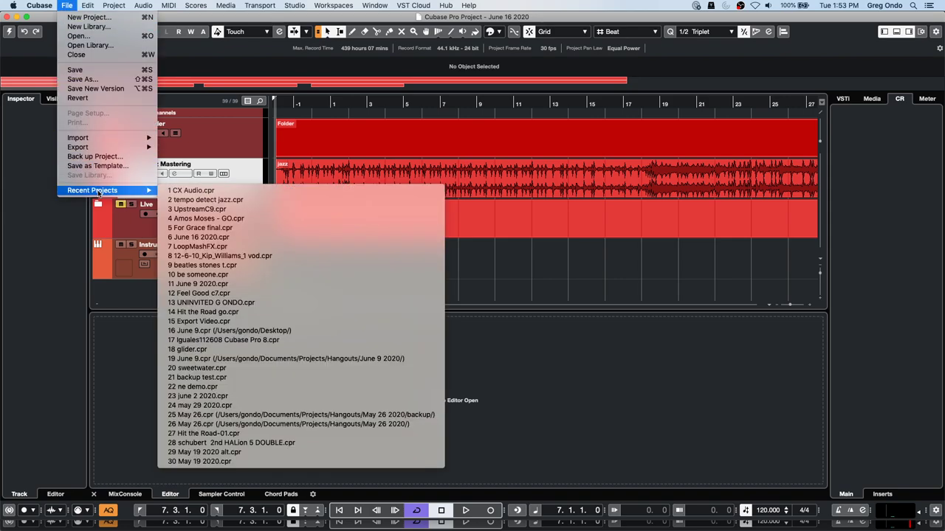
{"action": "left_click", "coordinate": [255, 218]}
{"action": "scroll", "coordinate": [404, 206], "scroll_direction": "down", "scroll_amount": 5}
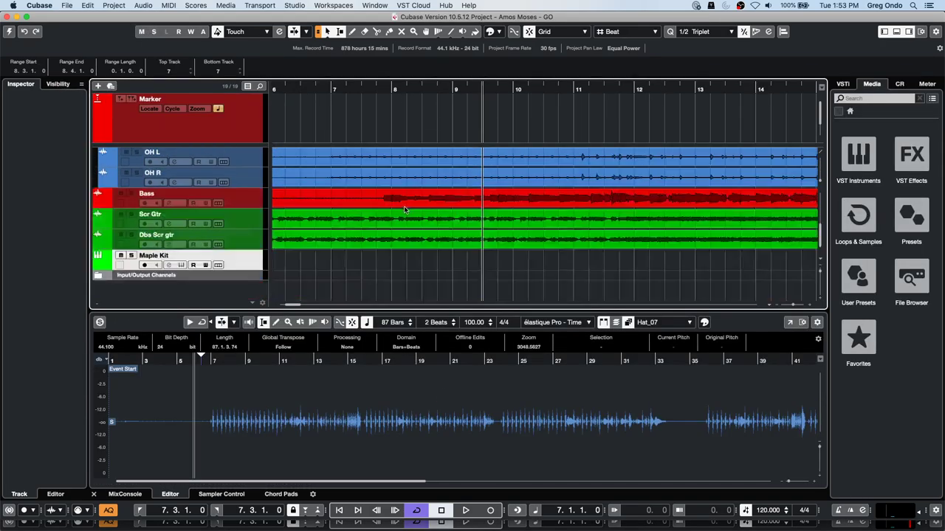
{"action": "left_click", "coordinate": [320, 89]}
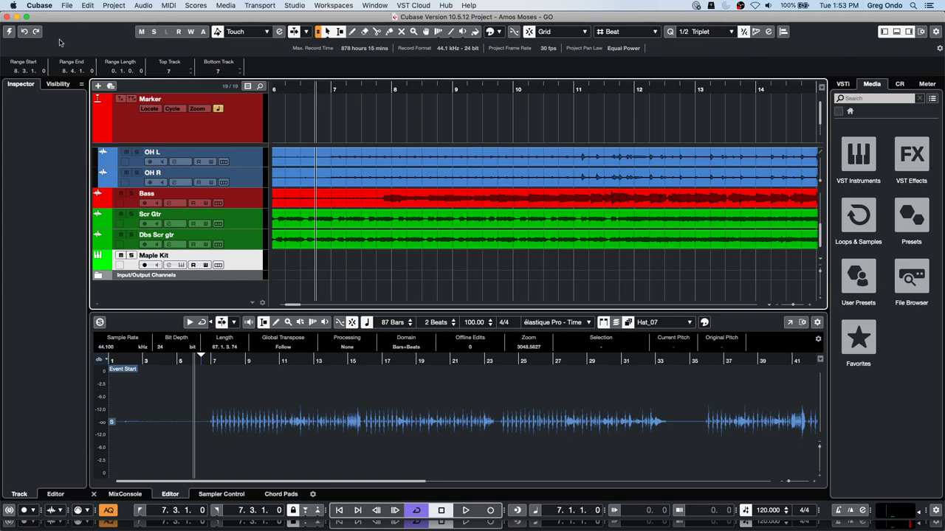
{"action": "left_click", "coordinate": [10, 32]}
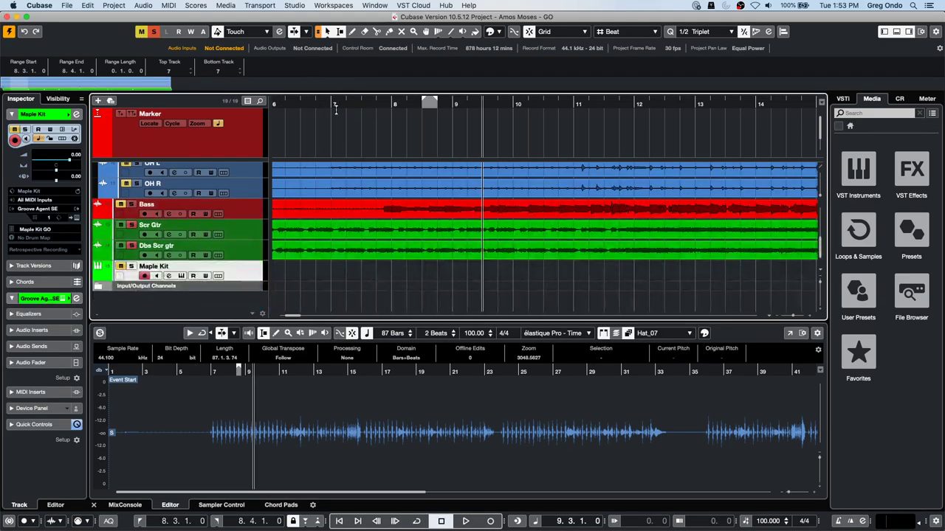
Step: Show the start of the song and increase the height of the Scr Gtr and Dbs Scr gtr tracks
{"action": "left_click", "coordinate": [326, 104]}
{"action": "scroll", "coordinate": [325, 147], "scroll_direction": "left", "scroll_amount": 5}
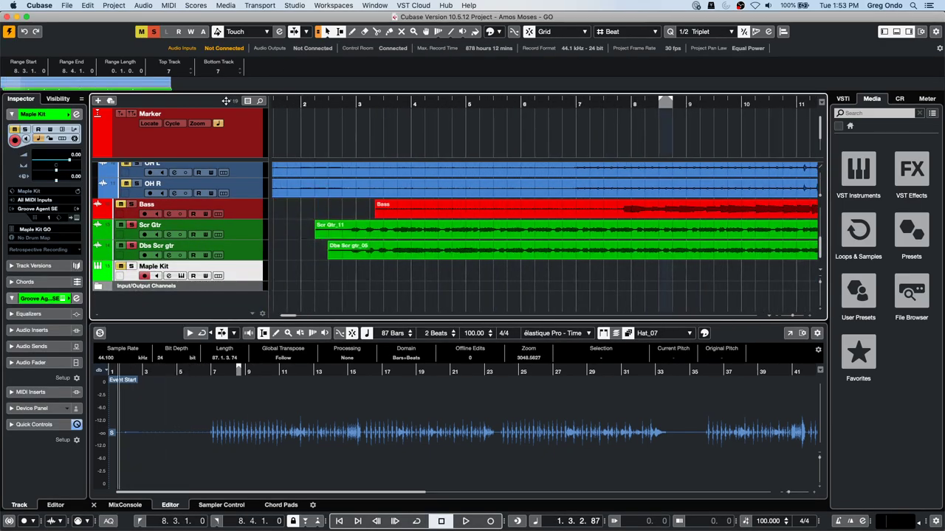
{"action": "left_click", "coordinate": [358, 105]}
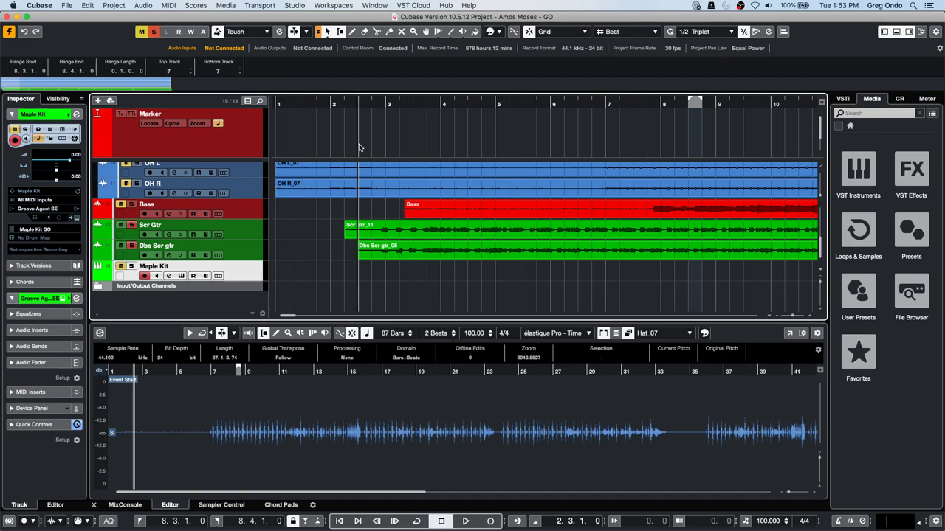
{"action": "left_click_drag", "start_coordinate": [243, 237], "coordinate": [248, 280]}
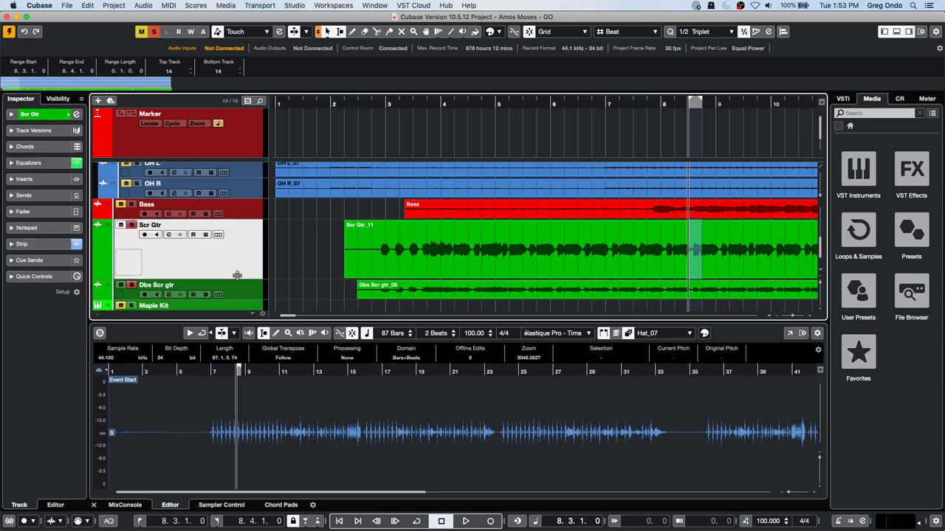
{"action": "scroll", "coordinate": [278, 237], "scroll_direction": "down", "scroll_amount": 2}
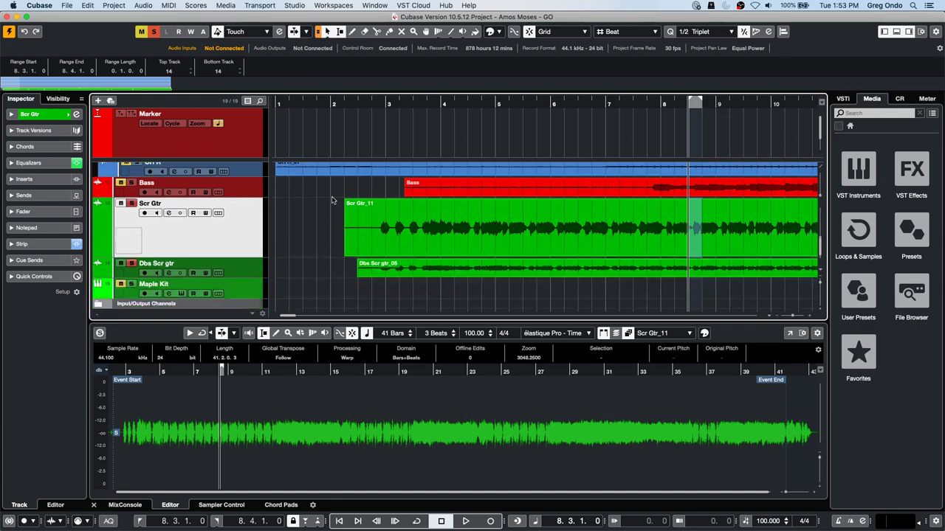
{"action": "left_click_drag", "start_coordinate": [236, 258], "coordinate": [236, 289]}
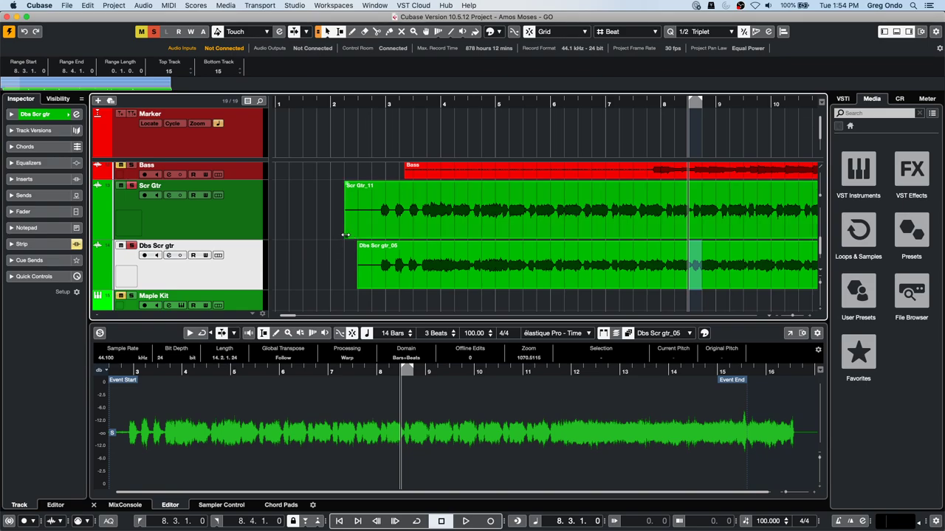
Step: Toggle snap and extend the start of the Scr Gtr_11 event slightly earlier
{"action": "key", "text": "j"}
{"action": "mouse_move", "coordinate": [345, 235]}
{"action": "left_mouse_down"}
{"action": "mouse_move", "coordinate": [359, 235]}
{"action": "mouse_move", "coordinate": [342, 235]}
{"action": "left_mouse_up"}
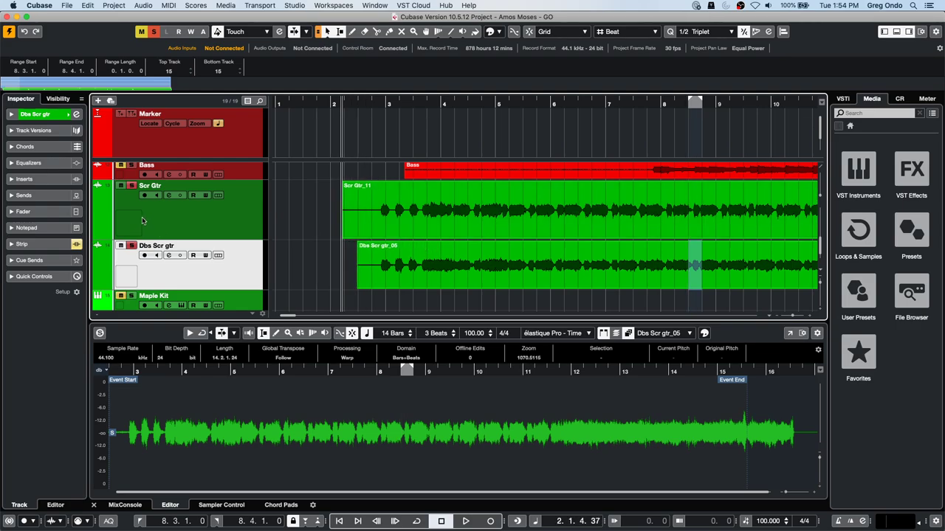
Step: Play the soloed Scr Gtr and Dbs Scr gtr tracks briefly, stop playback and raise the monitoring level
{"action": "key", "text": "space"}
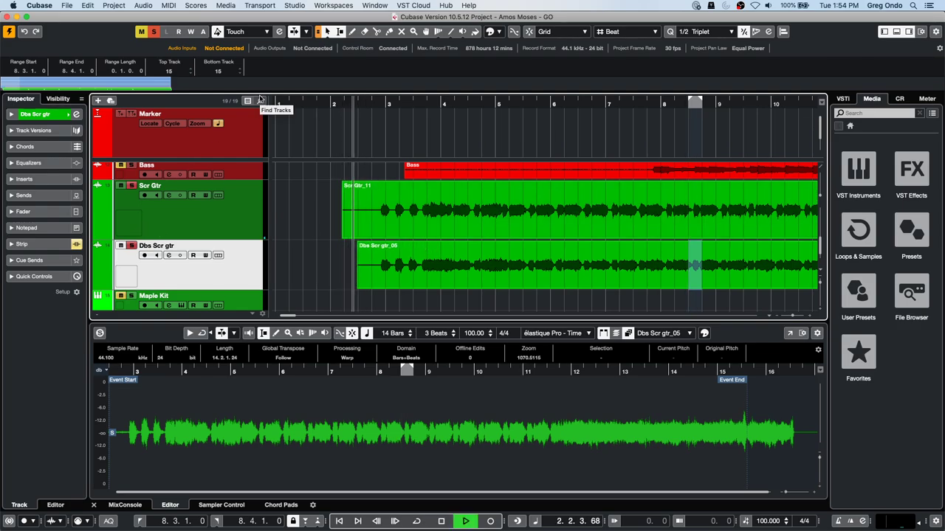
{"action": "key", "text": "space"}
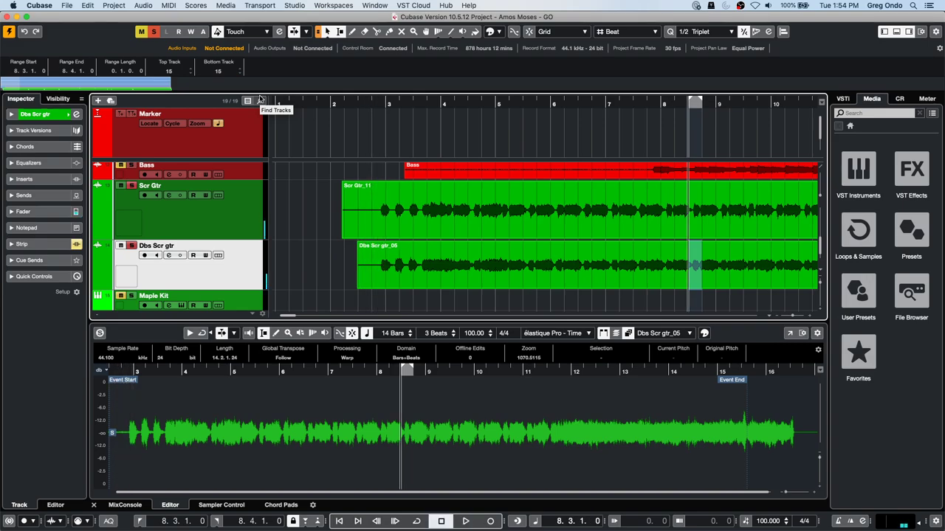
{"action": "left_click", "coordinate": [915, 521]}
{"action": "left_click_drag", "start_coordinate": [932, 492], "coordinate": [932, 466]}
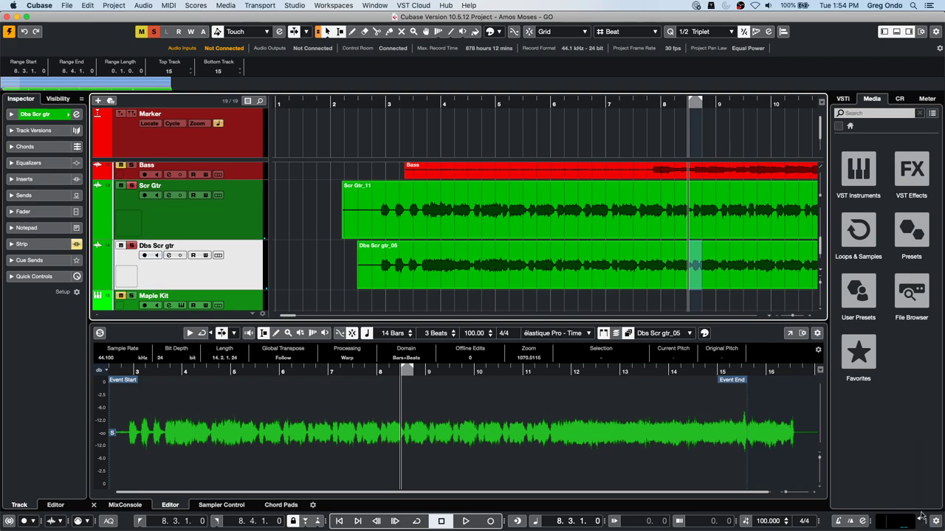
Step: Play the soloed guitar tracks briefly and trim the starts of Dbs Scr gtr_05 and Scr Gtr_11 to just before their first notes
{"action": "left_click", "coordinate": [304, 104]}
{"action": "key", "text": "space"}
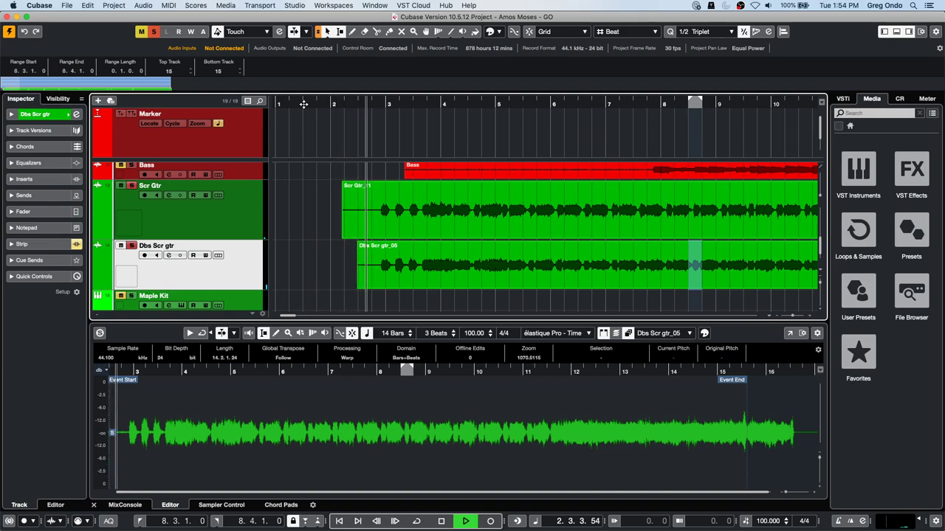
{"action": "key", "text": "space"}
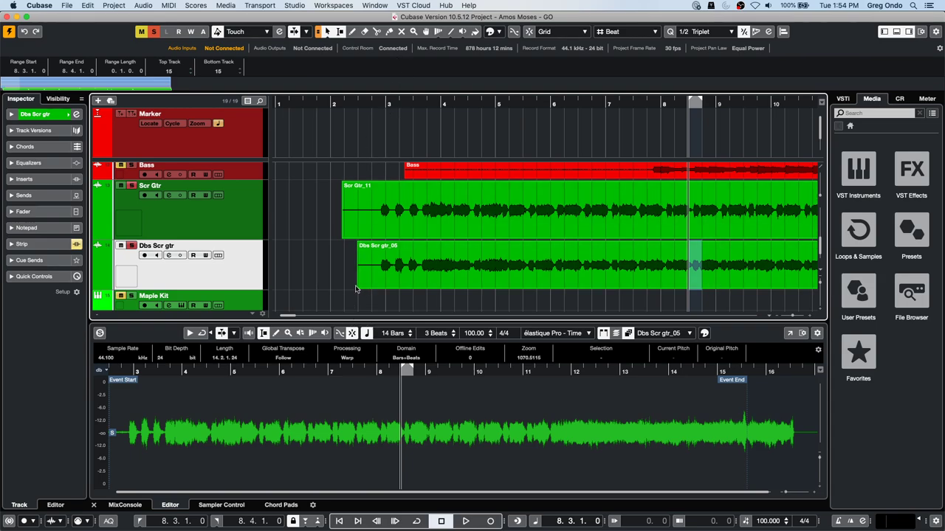
{"action": "left_click_drag", "start_coordinate": [359, 286], "coordinate": [379, 287]}
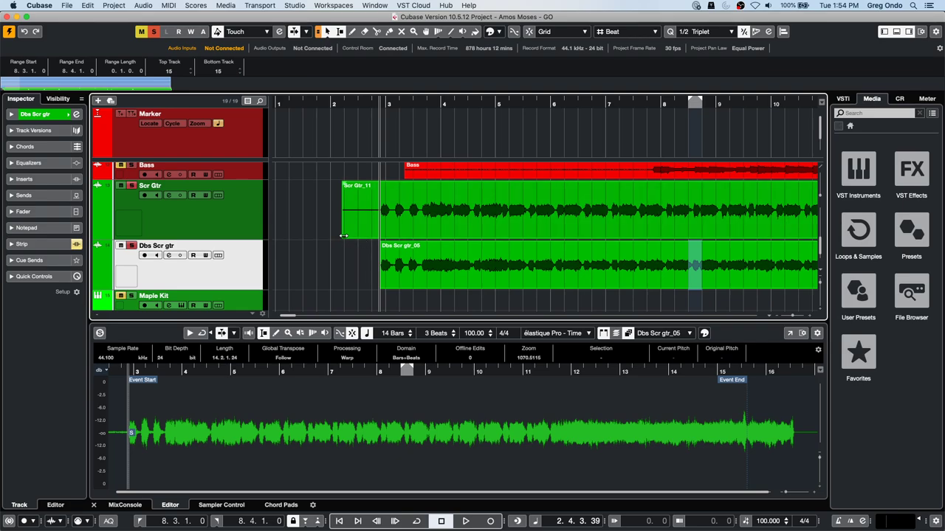
{"action": "left_click_drag", "start_coordinate": [343, 236], "coordinate": [380, 235]}
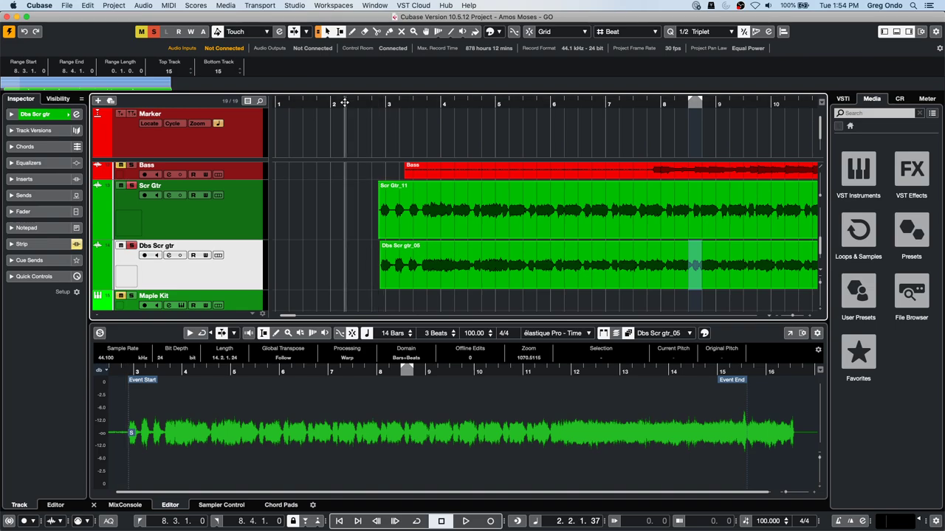
Step: Play the trimmed guitar events briefly and extend the start of Dbs Scr gtr_05 back to about halfway through bar 2
{"action": "key", "text": "space"}
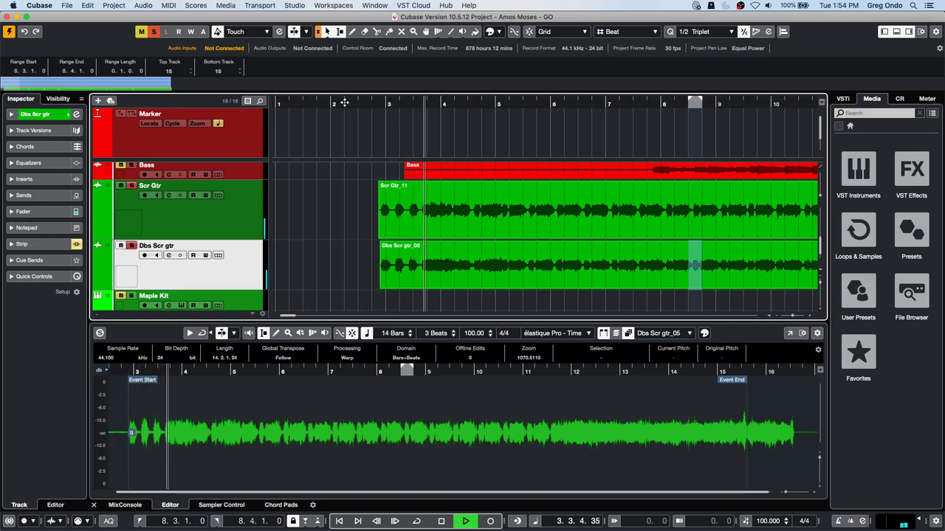
{"action": "key", "text": "space"}
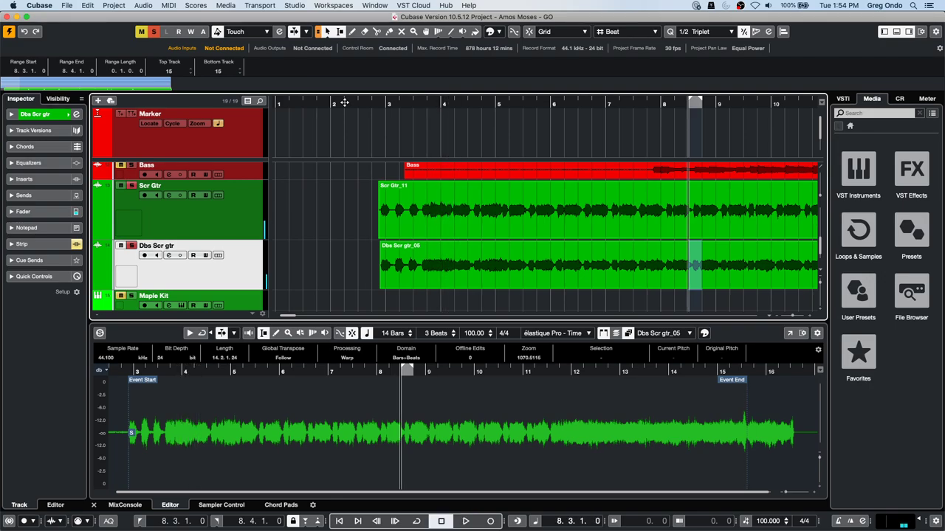
{"action": "left_click_drag", "start_coordinate": [381, 288], "coordinate": [358, 288]}
{"action": "left_click", "coordinate": [356, 104]}
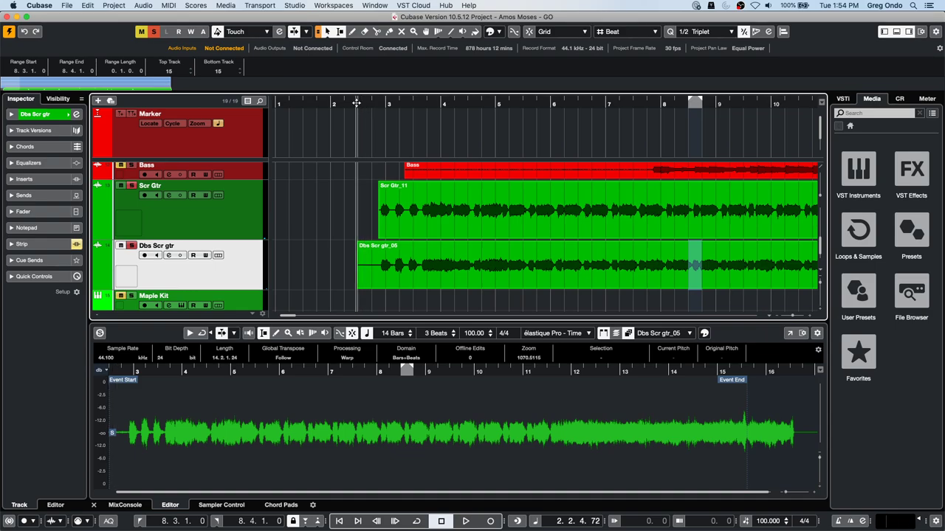
Step: Open the channel settings of the Dbs Scr gtr track, show its full equalizer and briefly play the track
{"action": "left_click", "coordinate": [76, 115]}
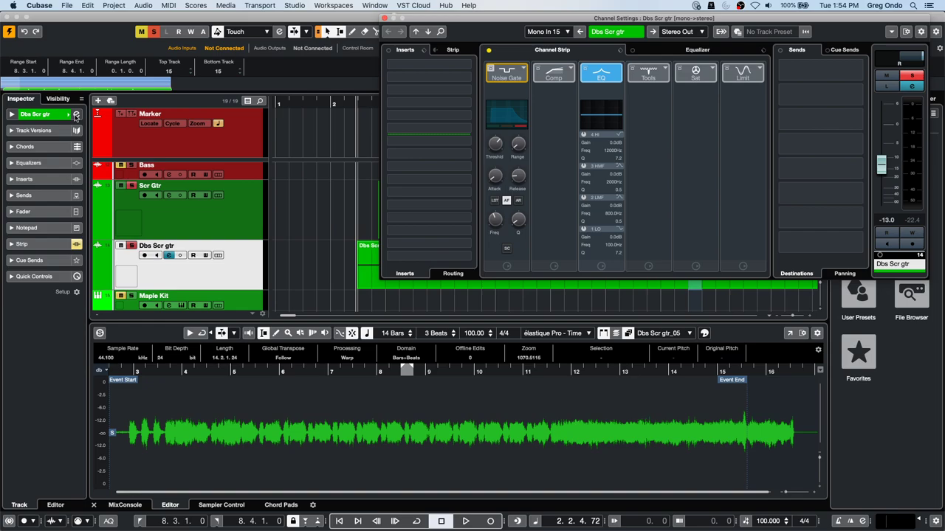
{"action": "left_click", "coordinate": [664, 50]}
{"action": "left_click_drag", "start_coordinate": [544, 23], "coordinate": [322, 112]}
{"action": "key", "text": "space"}
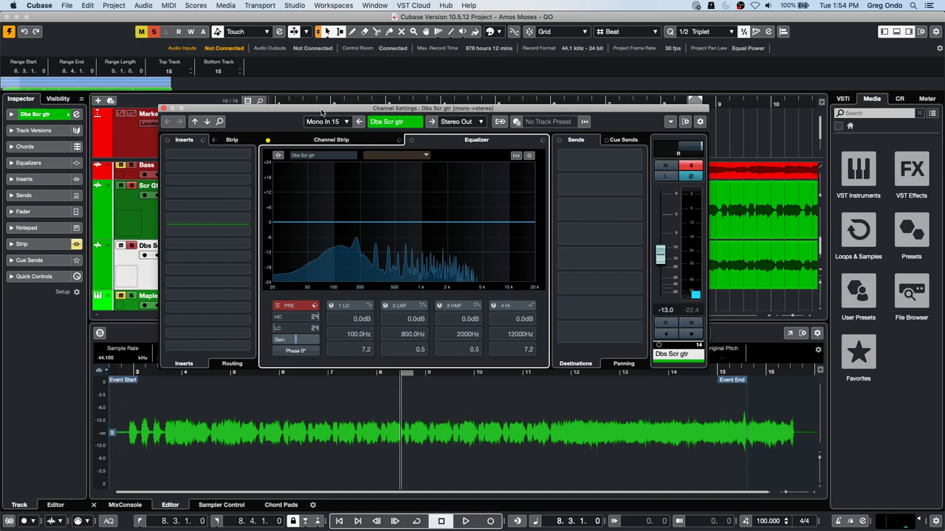
Step: Shape equalizer band 2 LMF into a narrow cut of -15.1 dB at 60.2 Hz with a Q of 12.0
{"action": "left_click_drag", "start_coordinate": [369, 222], "coordinate": [329, 246]}
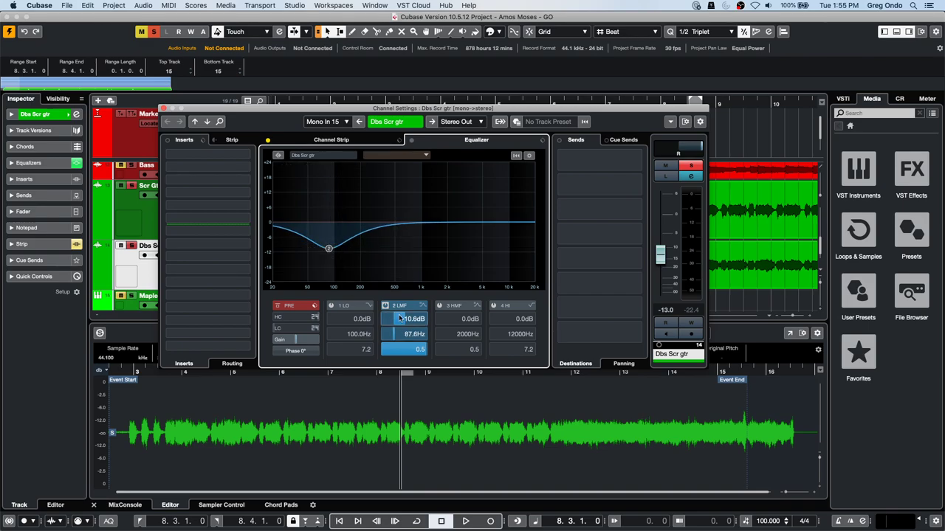
{"action": "left_click_drag", "start_coordinate": [413, 296], "coordinate": [404, 319]}
{"action": "left_click_drag", "start_coordinate": [408, 353], "coordinate": [411, 259]}
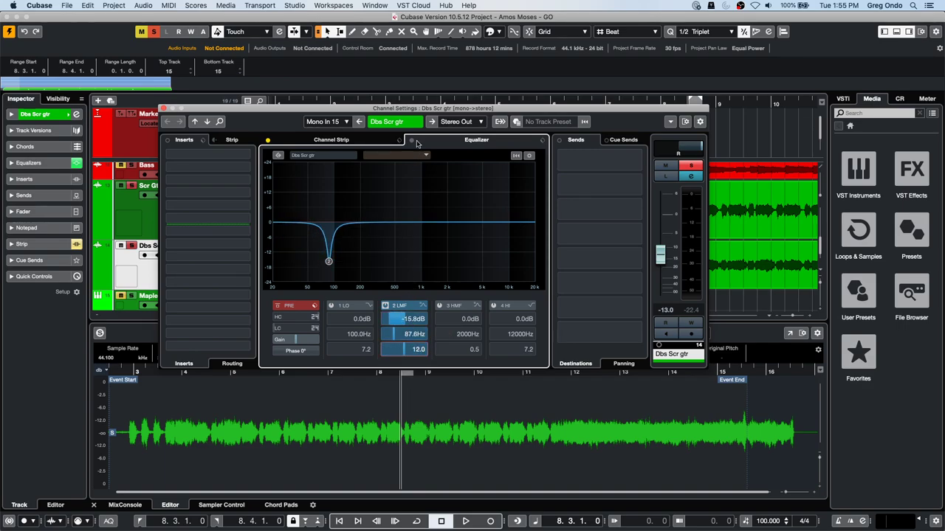
{"action": "mouse_move", "coordinate": [329, 262]}
{"action": "left_mouse_down"}
{"action": "mouse_move", "coordinate": [305, 262]}
{"action": "mouse_move", "coordinate": [315, 260]}
{"action": "left_mouse_up"}
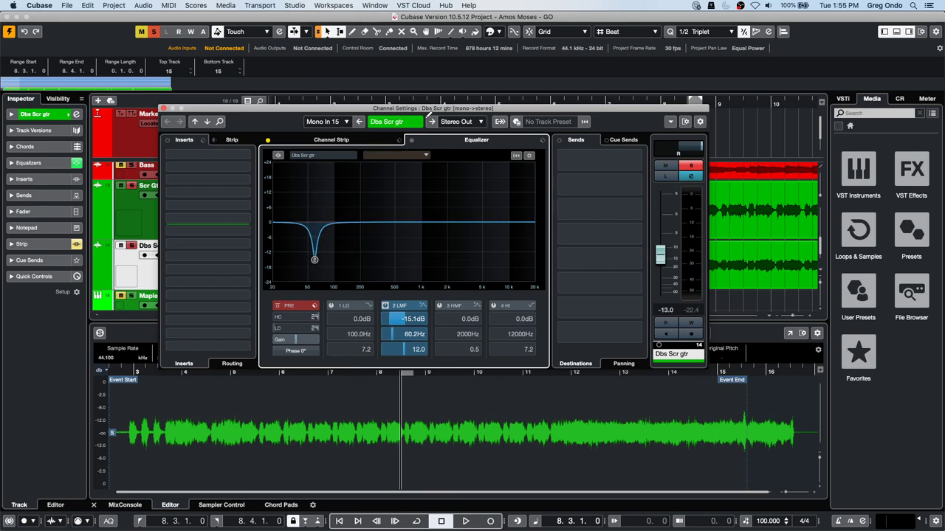
Step: Play the guitars from just before bar 3 while viewing the Dbs Scr gtr spectrum, and close its channel settings
{"action": "left_click_drag", "start_coordinate": [329, 109], "coordinate": [517, 237]}
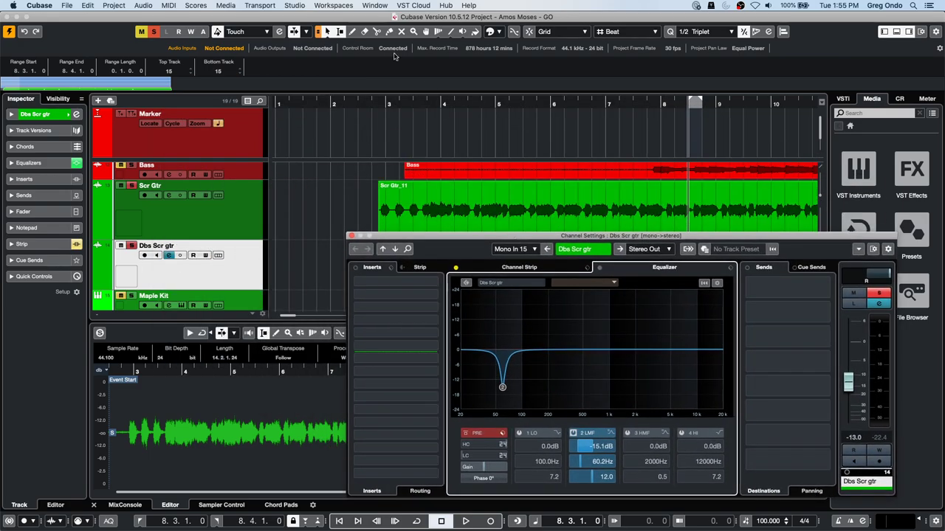
{"action": "left_click", "coordinate": [376, 103]}
{"action": "key", "text": "space"}
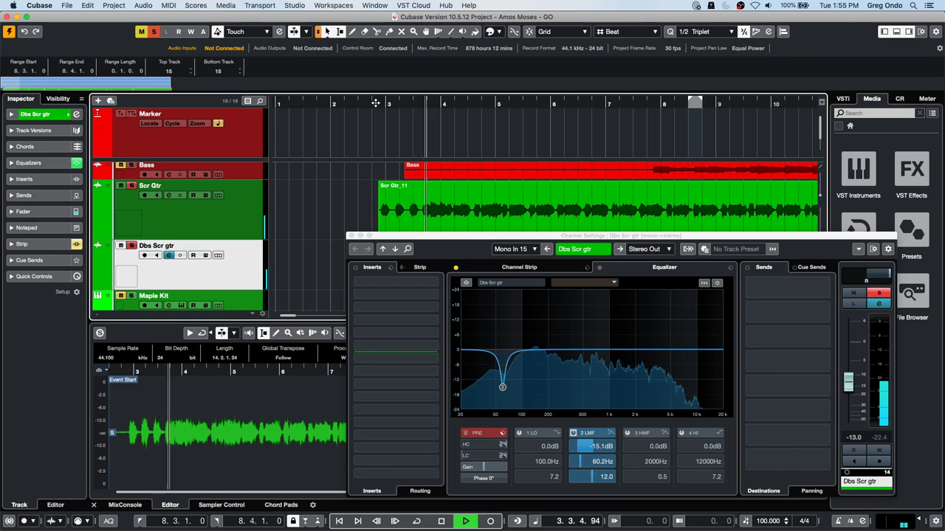
{"action": "key", "text": "space"}
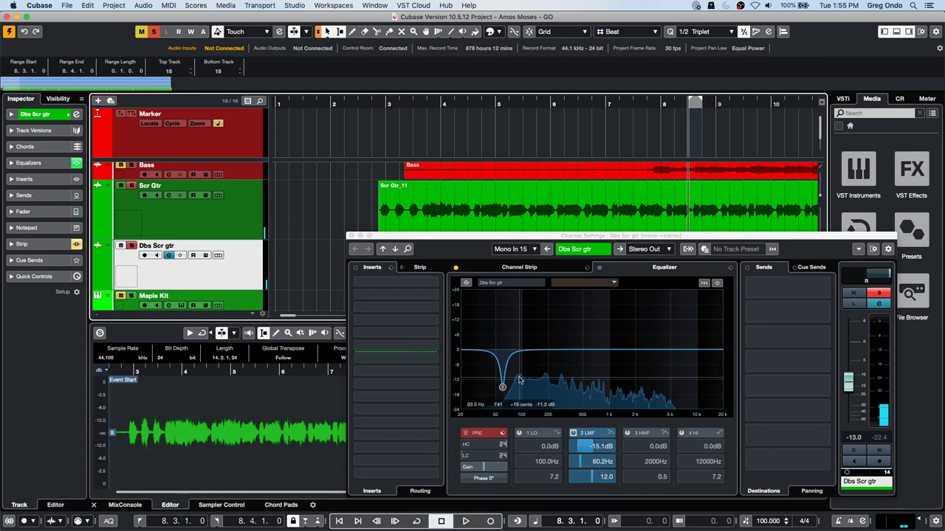
{"action": "left_click", "coordinate": [350, 235]}
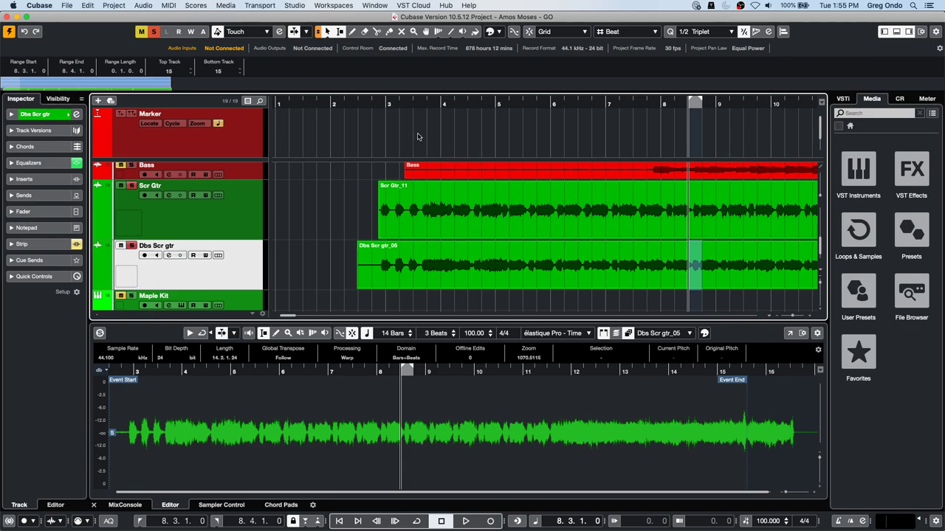
Step: Examine the opening notes of the Scr Gtr_11 and Dbs Scr gtr_05 waveforms up close
{"action": "left_click_drag", "start_coordinate": [397, 106], "coordinate": [397, 135]}
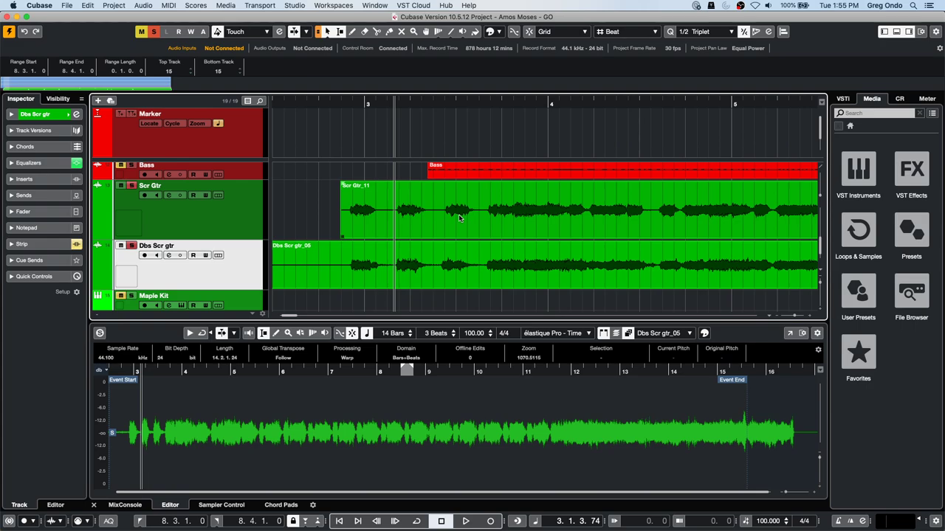
{"action": "left_click_drag", "start_coordinate": [355, 104], "coordinate": [360, 80]}
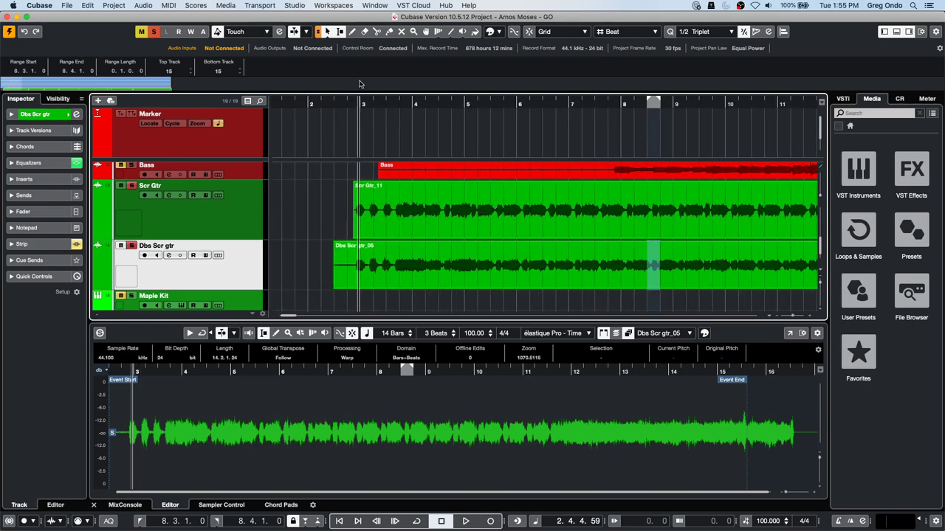
Step: Open the recent project June 16 2020.cpr and activate it
{"action": "left_click", "coordinate": [65, 6]}
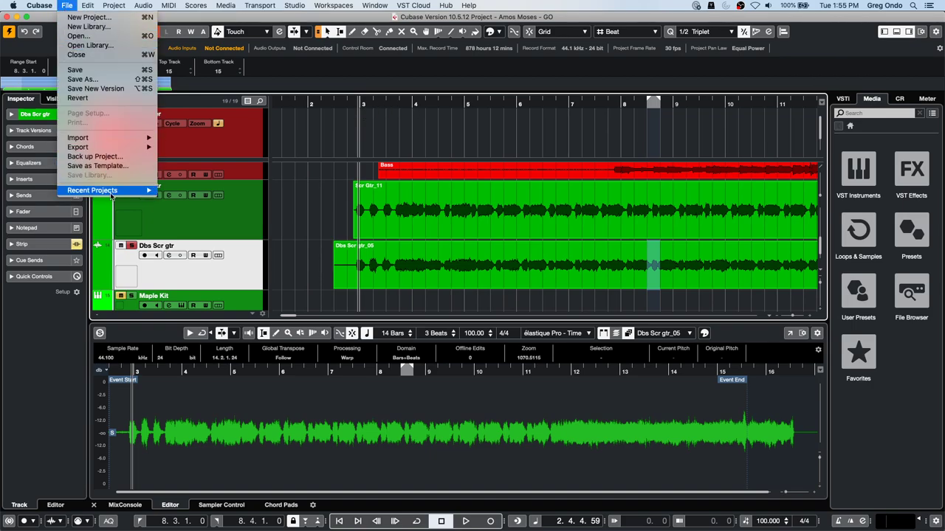
{"action": "mouse_move", "coordinate": [111, 195]}
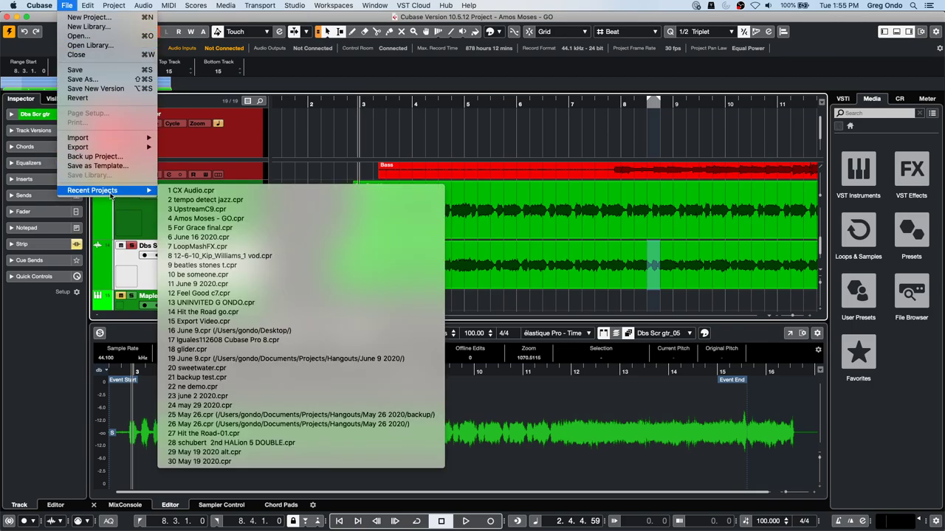
{"action": "left_click", "coordinate": [291, 238]}
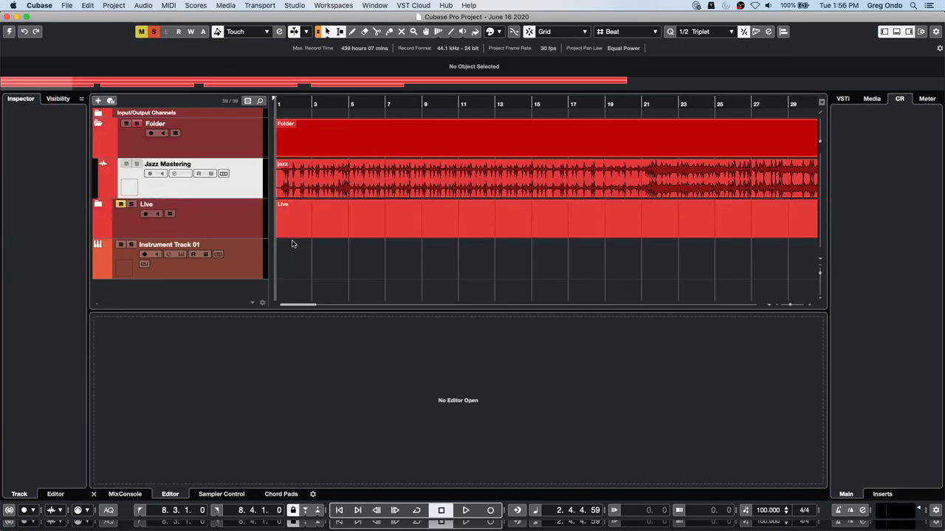
{"action": "left_click", "coordinate": [10, 32]}
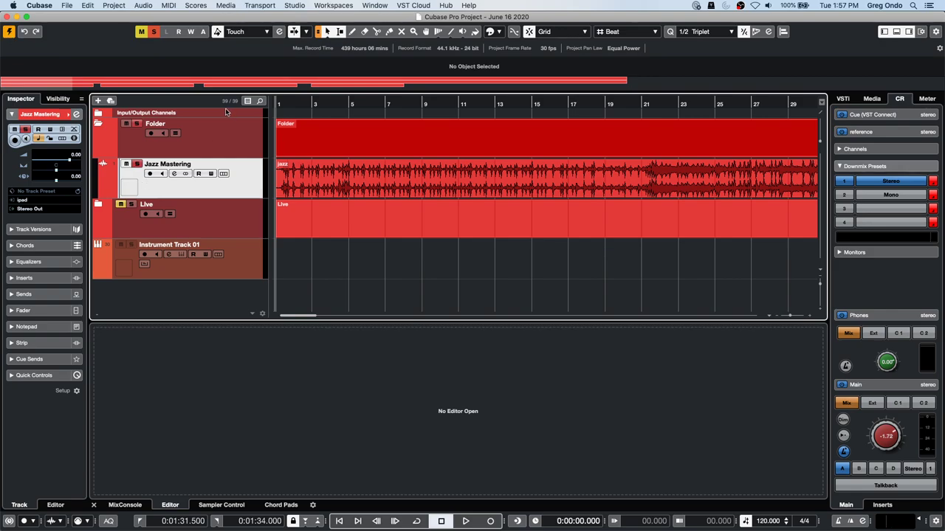
Step: Expand the Live folder track and hide the lower editor zone
{"action": "left_click", "coordinate": [292, 98]}
{"action": "left_click_drag", "start_coordinate": [290, 85], "coordinate": [255, 71]}
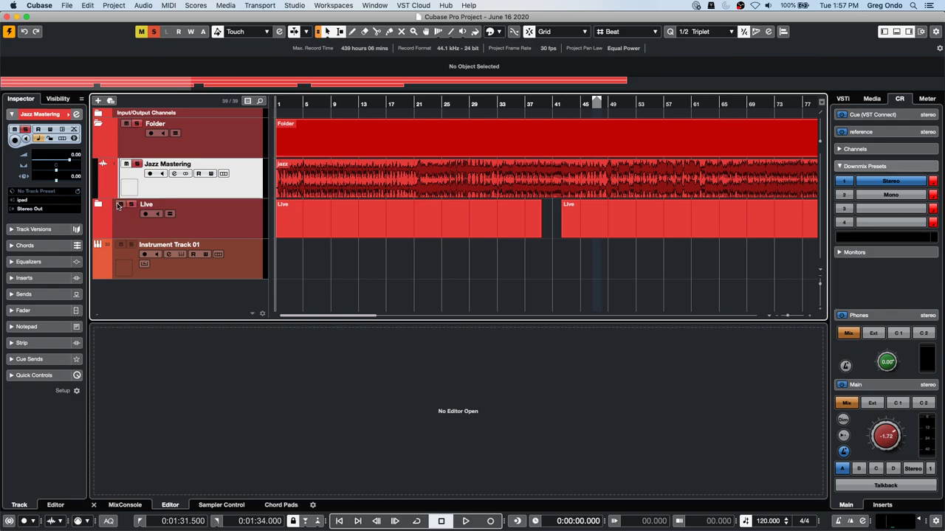
{"action": "left_click", "coordinate": [98, 204]}
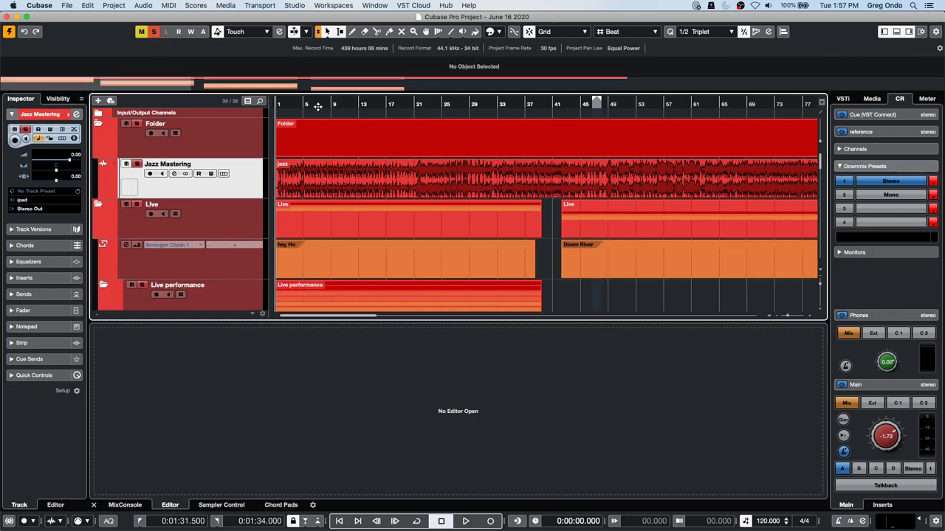
{"action": "left_click", "coordinate": [897, 32]}
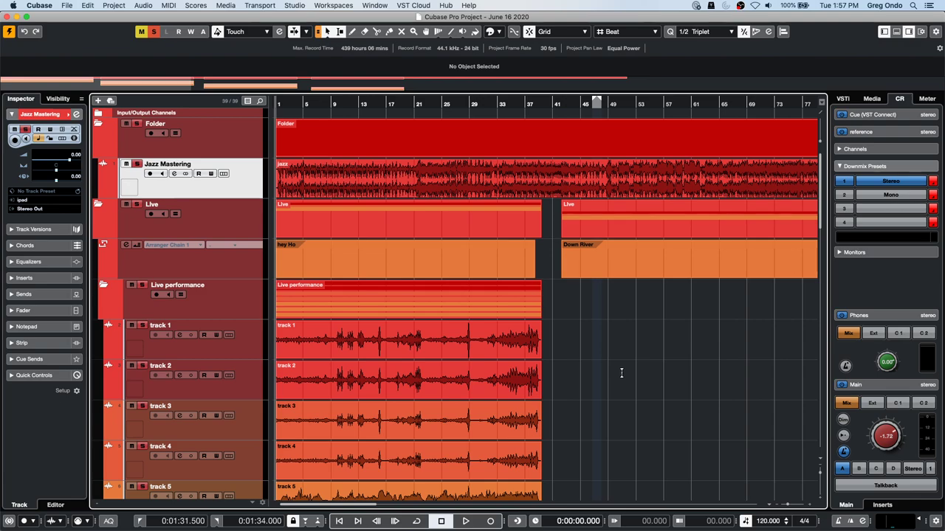
Step: Shrink all tracks to minimal height and show all four live song blocks along the timeline
{"action": "scroll", "coordinate": [621, 373], "scroll_direction": "down", "scroll_amount": 15}
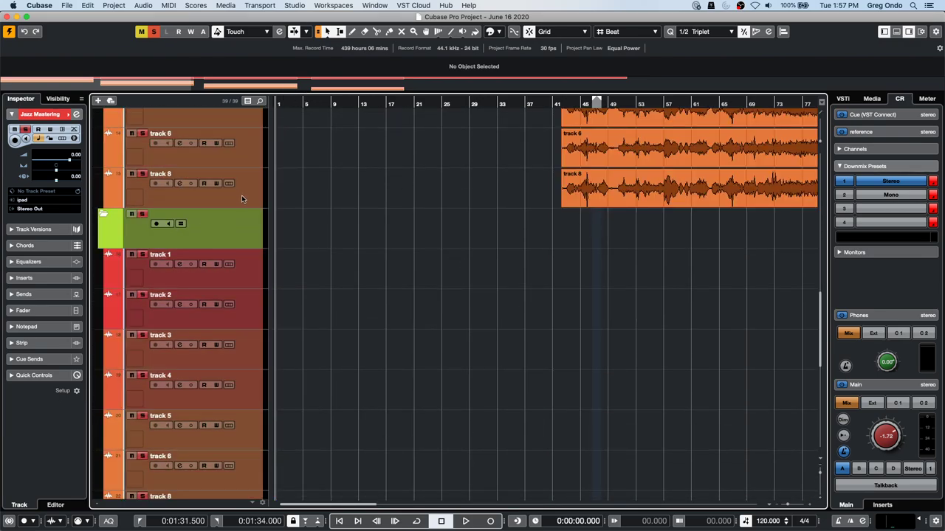
{"action": "scroll", "coordinate": [242, 248], "scroll_direction": "down", "scroll_amount": 4}
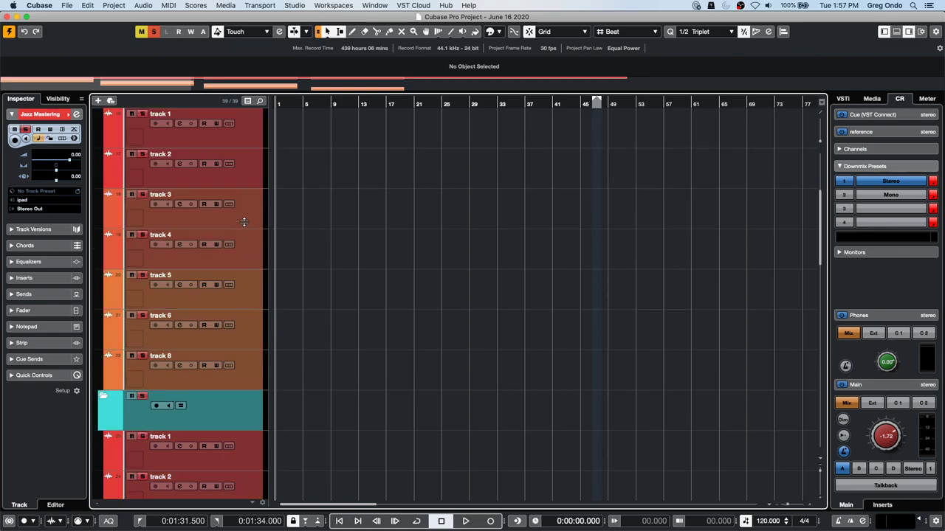
{"action": "left_click_drag", "start_coordinate": [242, 229], "coordinate": [244, 208]}
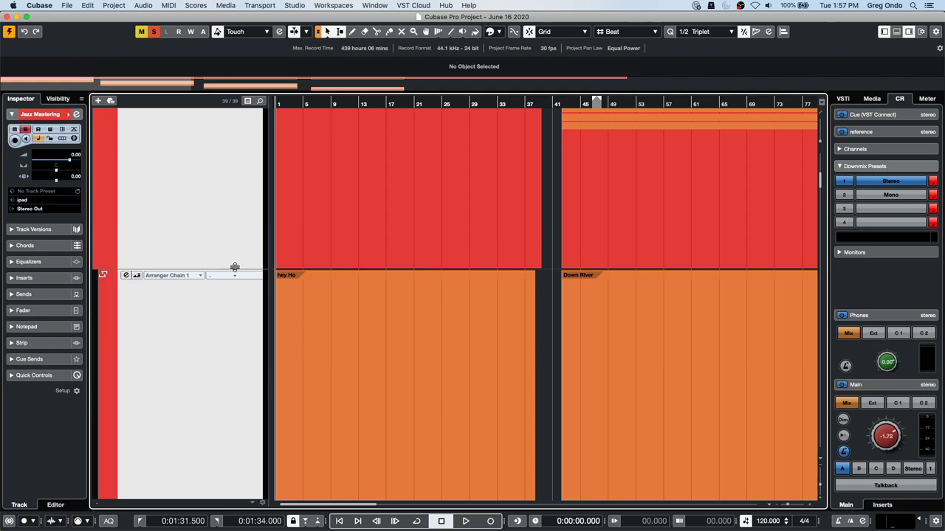
{"action": "left_click_drag", "start_coordinate": [235, 268], "coordinate": [253, 133]}
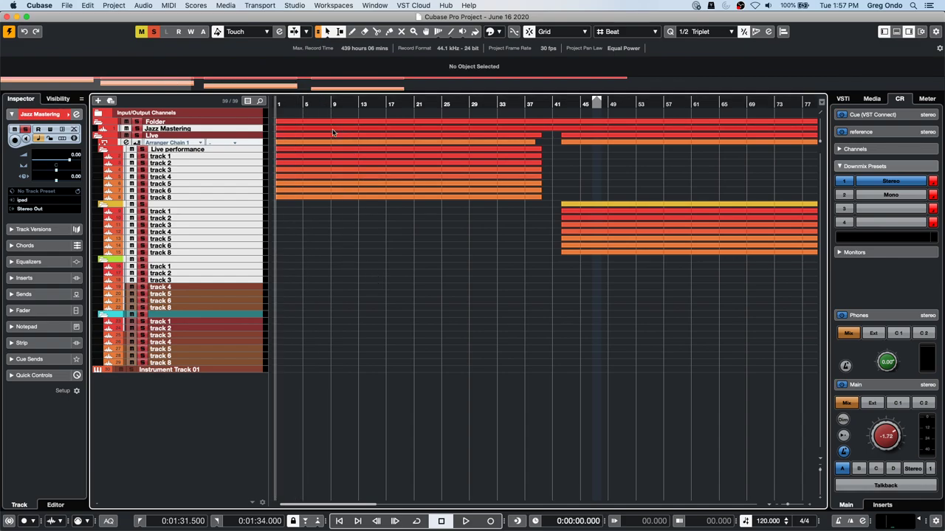
{"action": "key", "text": "g"}
{"action": "key", "text": "g"}
{"action": "key", "text": "g"}
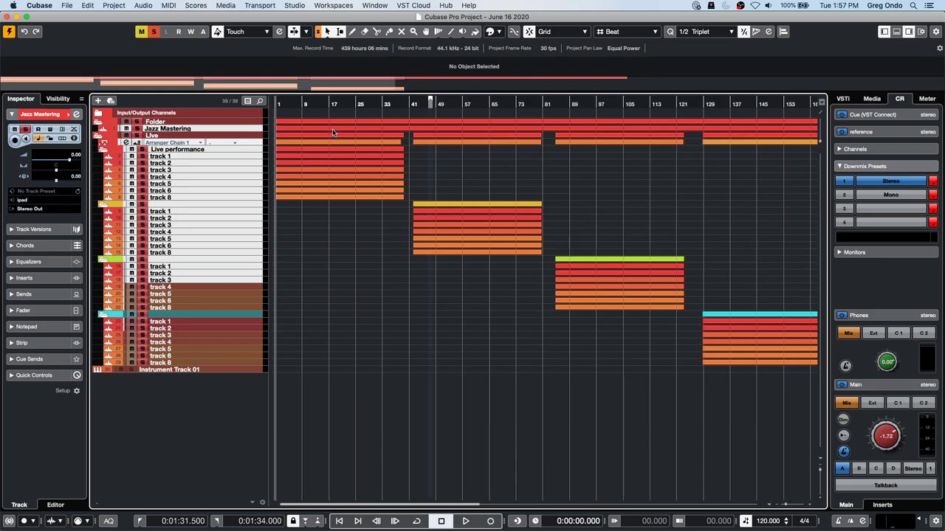
Step: Play from near the start of the project, mute the Folder track containing Jazz Mastering and play the live tracks briefly
{"action": "key", "text": "space"}
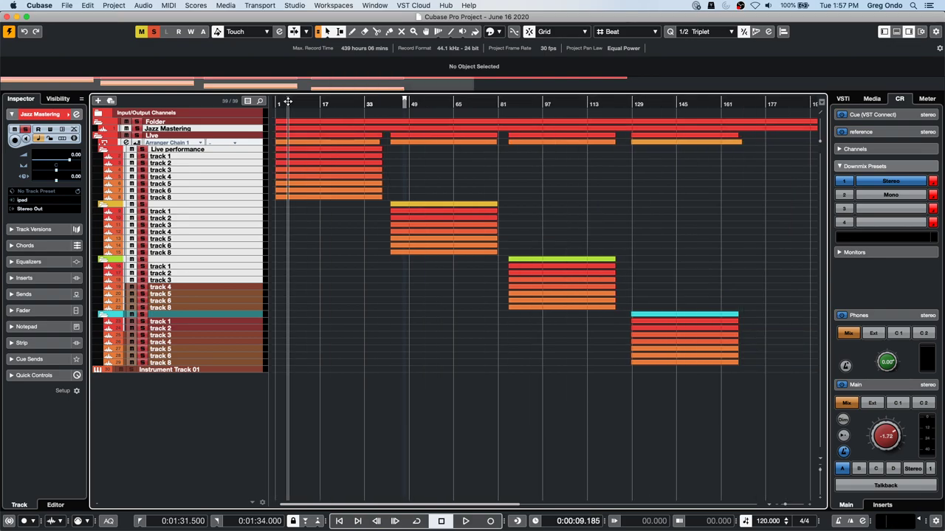
{"action": "key", "text": "space"}
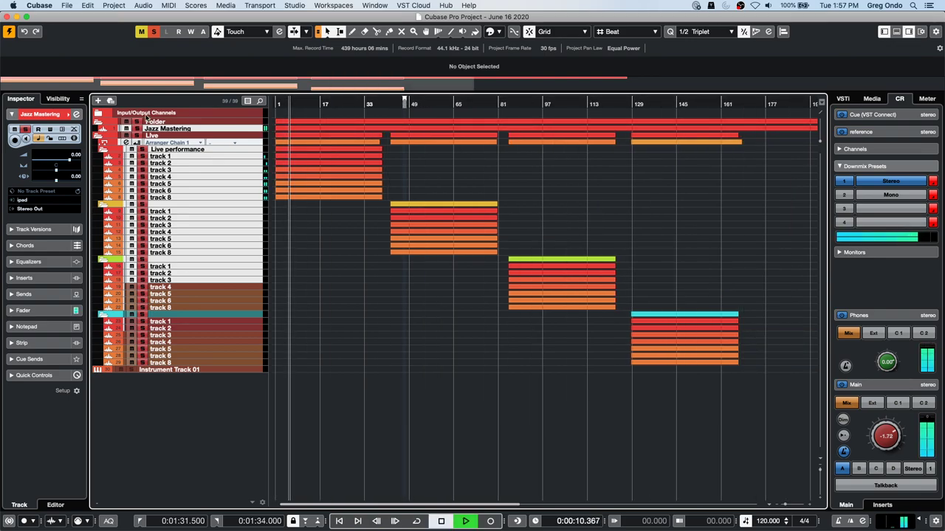
{"action": "left_click", "coordinate": [125, 120]}
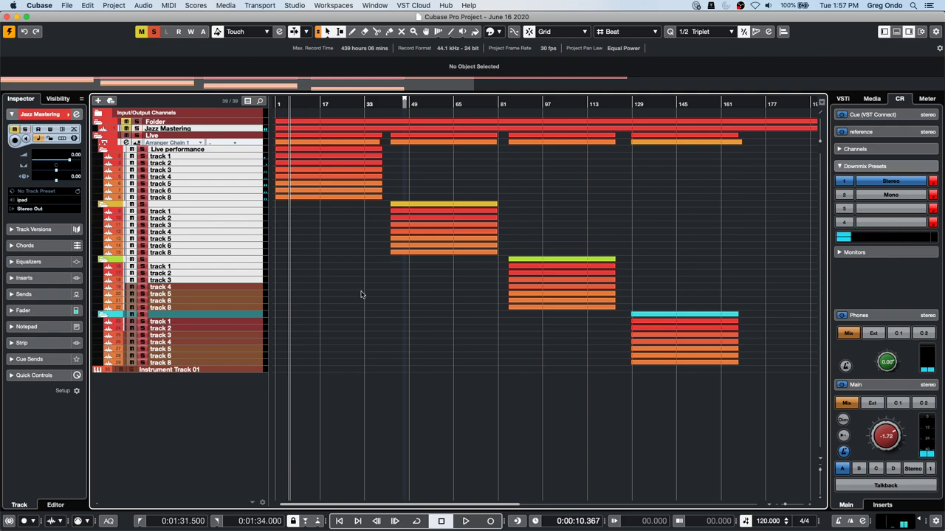
{"action": "key", "text": "space"}
{"action": "key", "text": "space"}
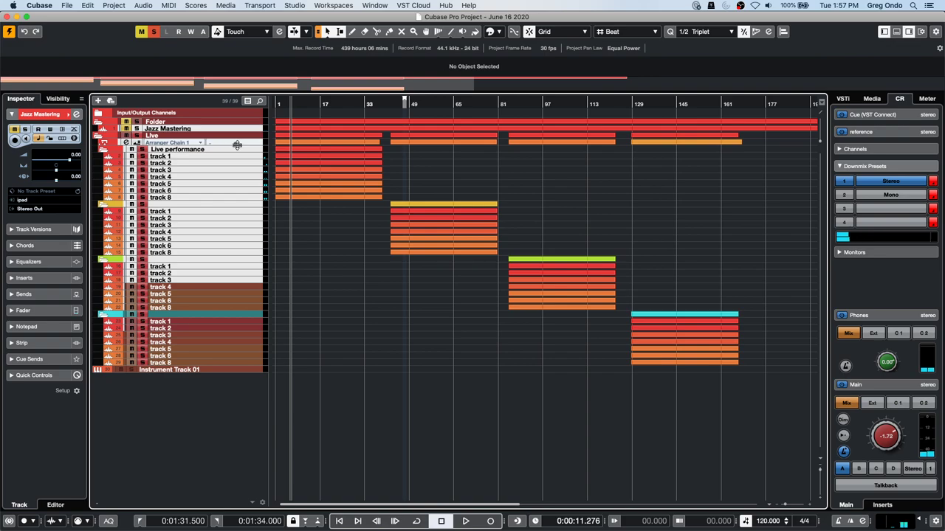
Step: Select only the Live performance folder track
{"action": "mouse_move", "coordinate": [237, 145]}
{"action": "left_mouse_down"}
{"action": "mouse_move", "coordinate": [236, 167]}
{"action": "mouse_move", "coordinate": [237, 143]}
{"action": "left_mouse_up"}
{"action": "left_click", "coordinate": [246, 149]}
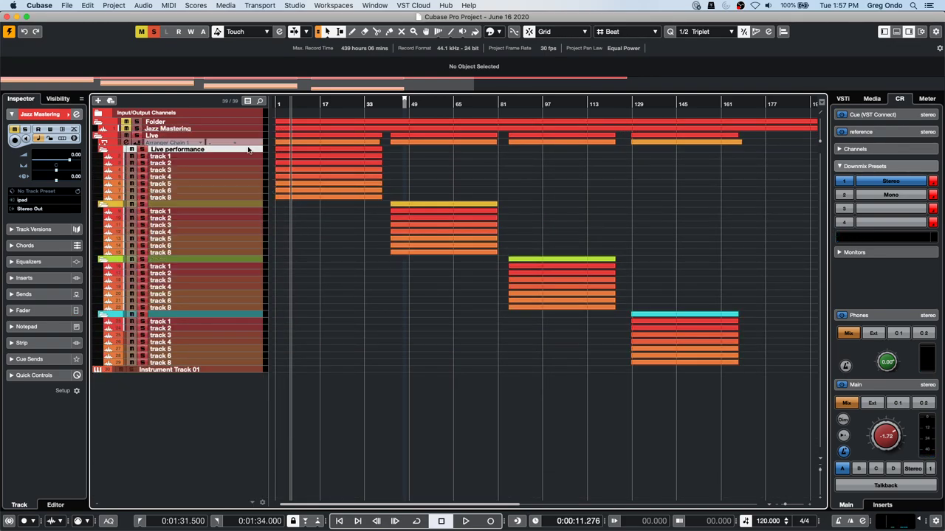
Step: Enlarge the arranger track's height and colour the audio events of the hey Ho block yellow
{"action": "left_click_drag", "start_coordinate": [248, 143], "coordinate": [247, 178]}
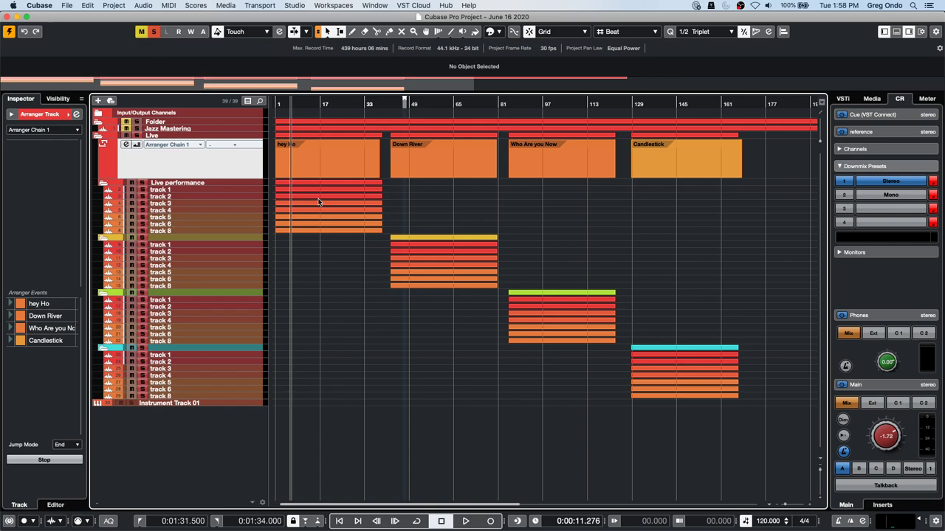
{"action": "left_click", "coordinate": [322, 158]}
{"action": "left_click_drag", "start_coordinate": [327, 248], "coordinate": [350, 181]}
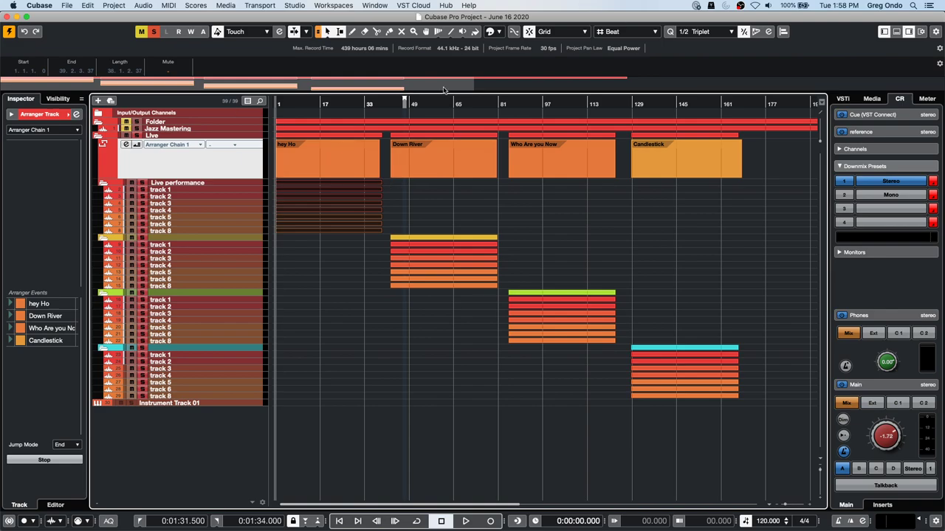
{"action": "left_click", "coordinate": [243, 185]}
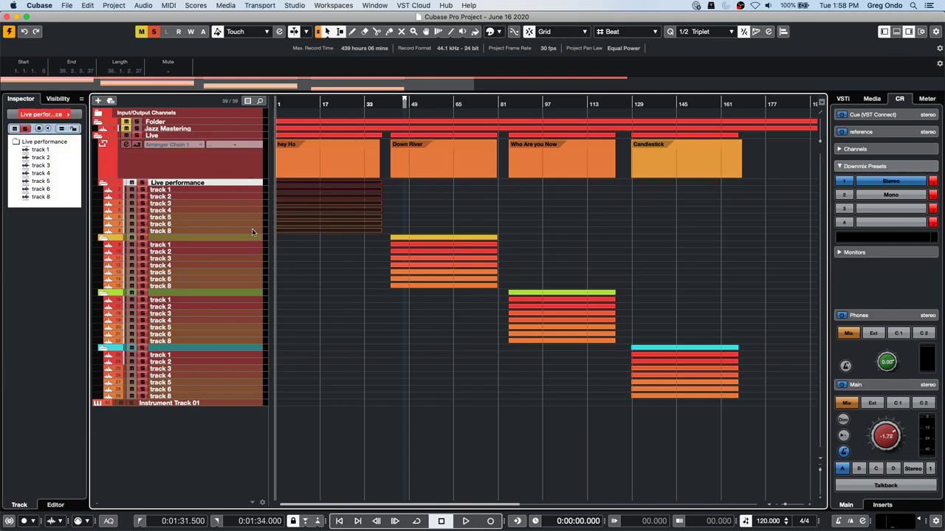
{"action": "left_click", "coordinate": [251, 229], "text": "shift"}
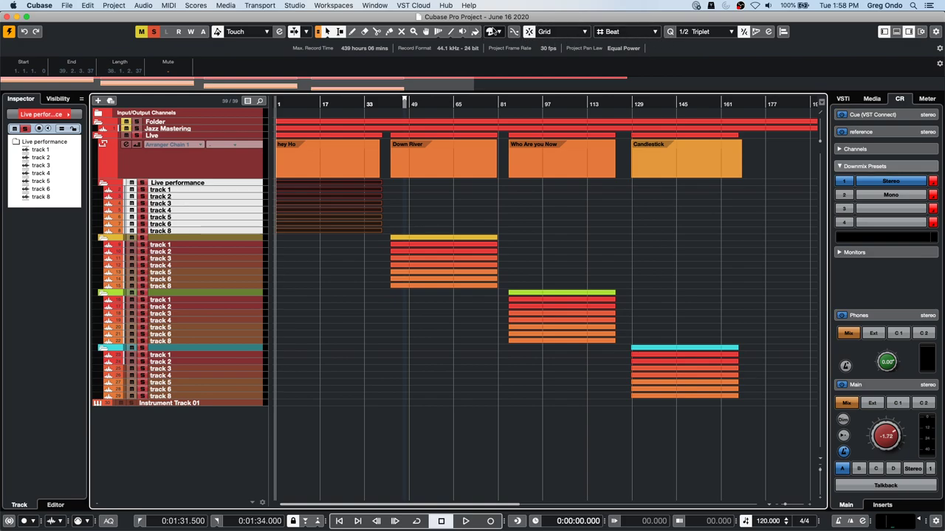
{"action": "left_click", "coordinate": [490, 32]}
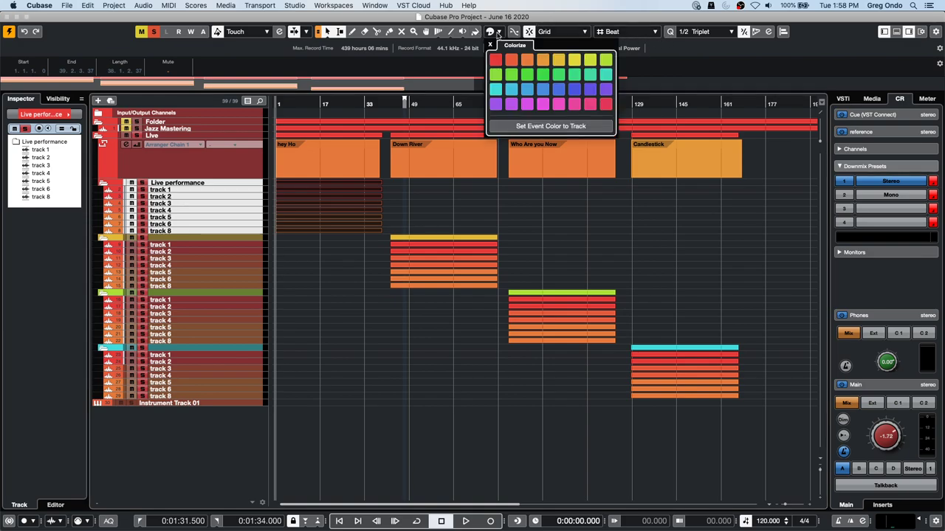
{"action": "left_click", "coordinate": [582, 60]}
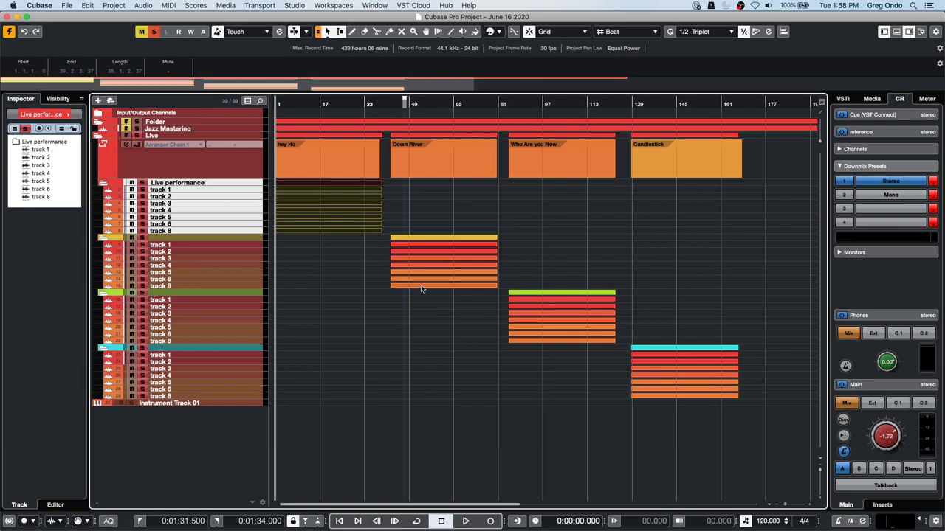
Step: Colour the audio events of the Down River block light green
{"action": "left_click", "coordinate": [251, 246]}
{"action": "left_click_drag", "start_coordinate": [464, 319], "coordinate": [451, 217]}
{"action": "left_click", "coordinate": [496, 32]}
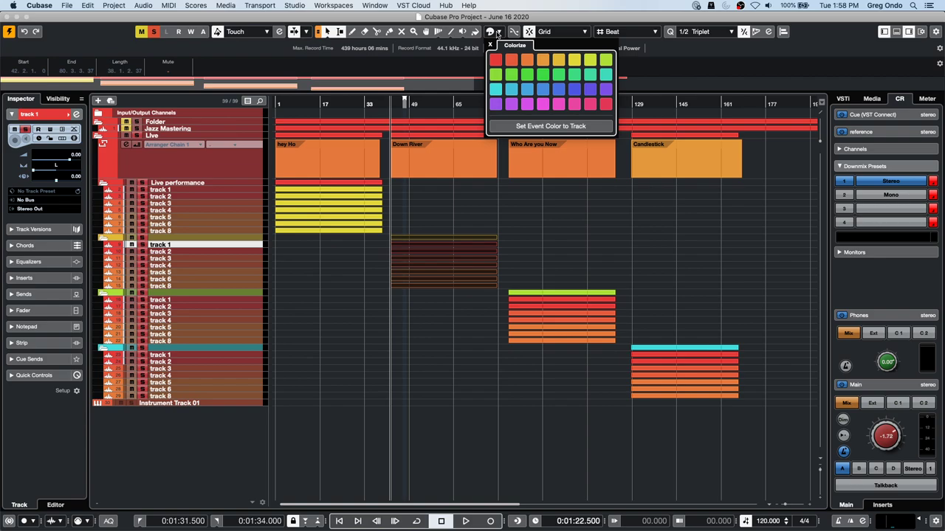
{"action": "left_click", "coordinate": [495, 74]}
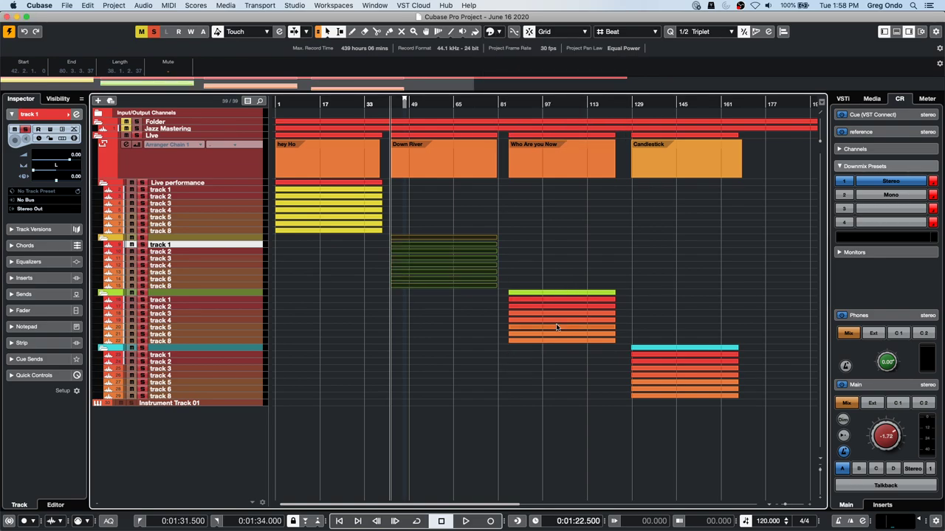
Step: Colour the audio events of the Who Are you Now block turquoise
{"action": "left_click_drag", "start_coordinate": [550, 369], "coordinate": [574, 291]}
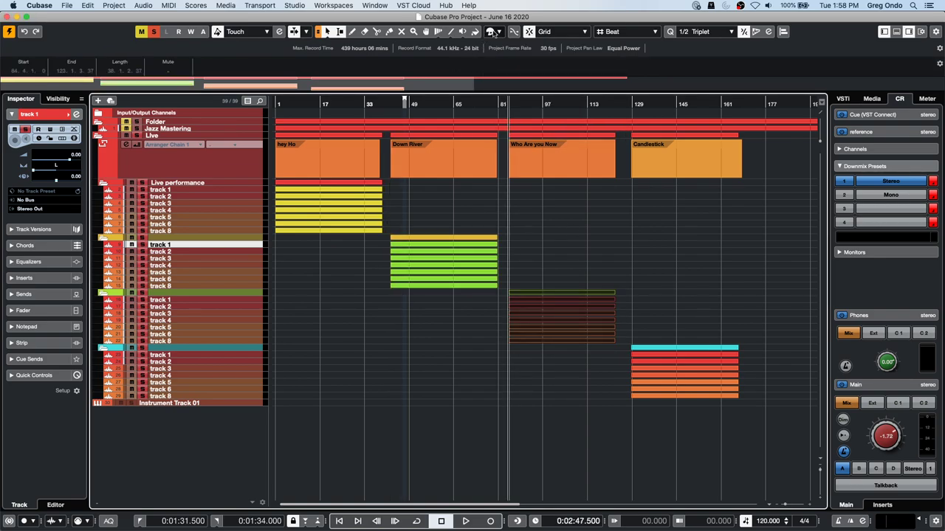
{"action": "left_click", "coordinate": [496, 32]}
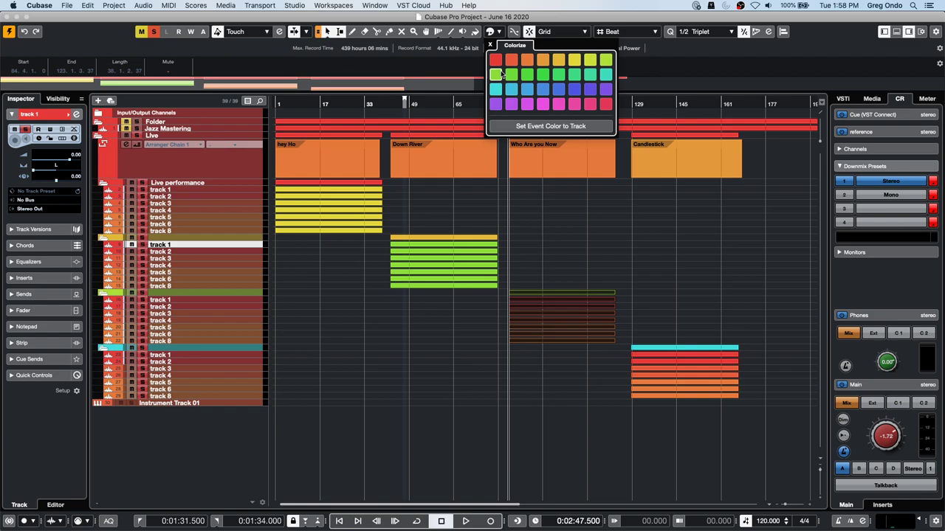
{"action": "left_click", "coordinate": [605, 75]}
{"action": "left_click", "coordinate": [658, 434]}
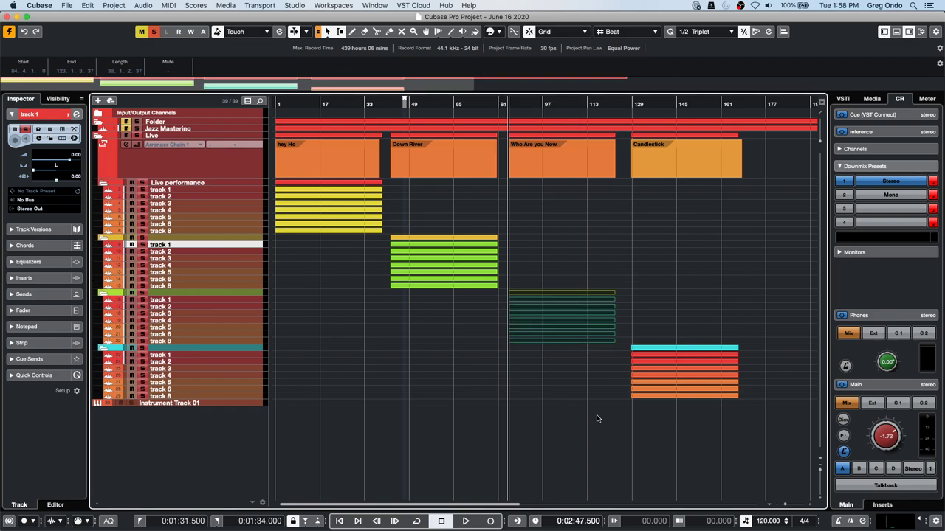
Step: Colour the audio events of the Candlestick block purple and clear the selection
{"action": "left_click_drag", "start_coordinate": [645, 426], "coordinate": [697, 334]}
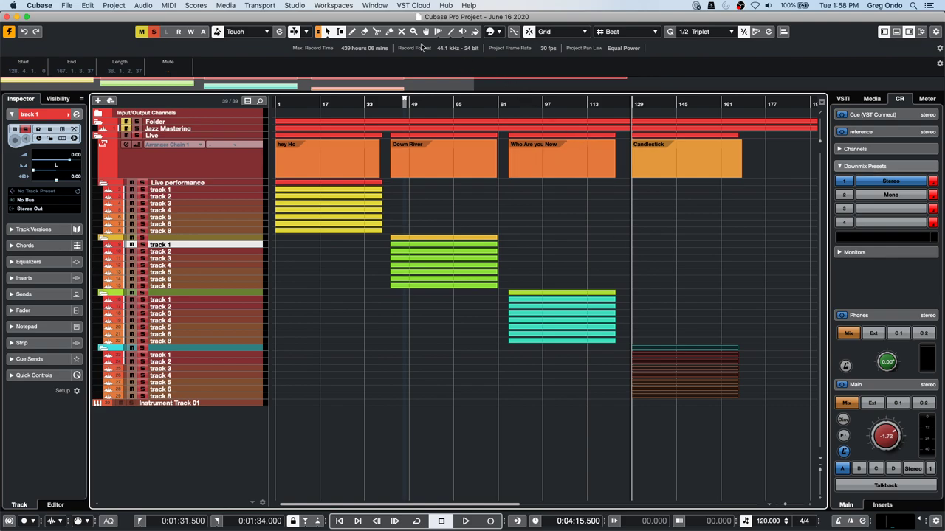
{"action": "left_click", "coordinate": [498, 32]}
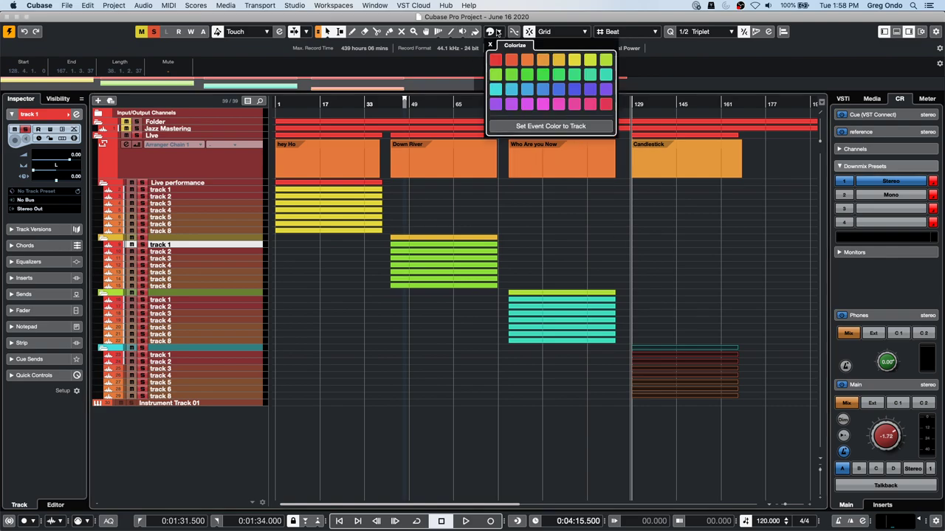
{"action": "left_click", "coordinate": [495, 104]}
{"action": "left_click", "coordinate": [523, 228]}
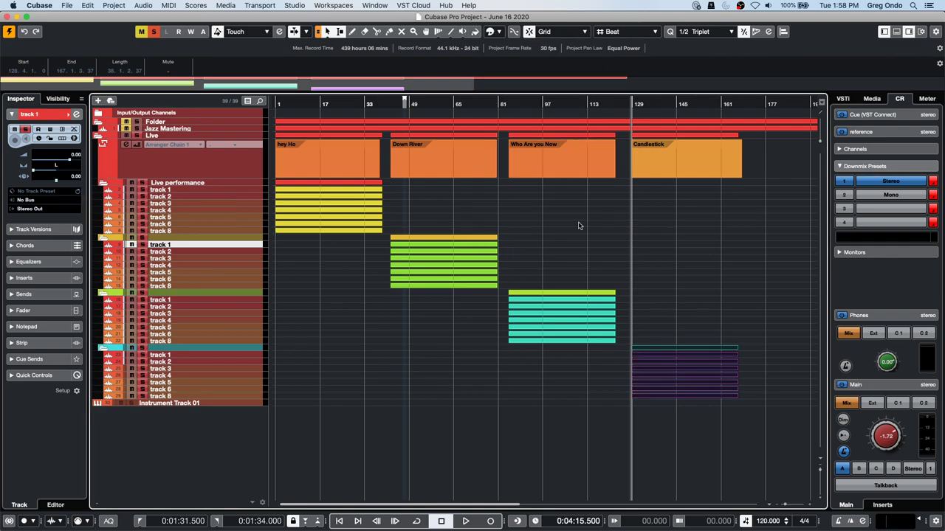
{"action": "left_click", "coordinate": [532, 371]}
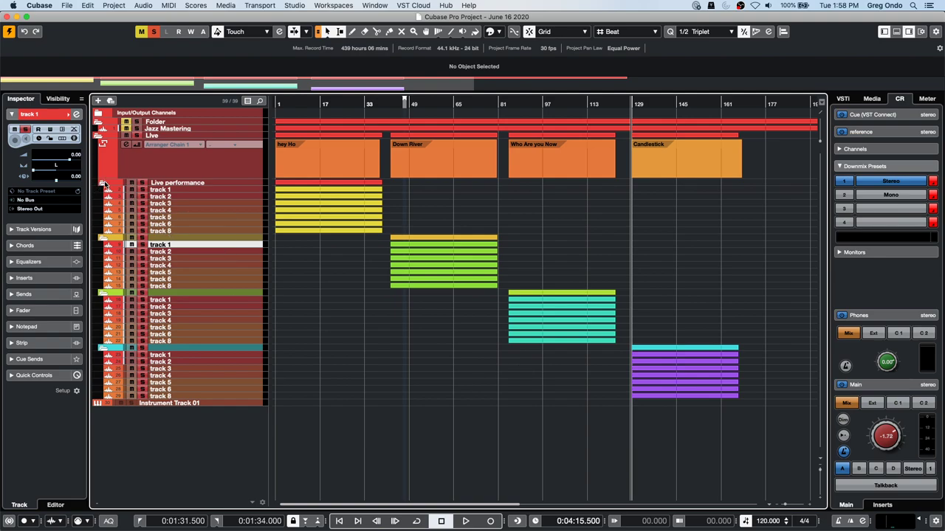
Step: Collapse the four song folders to view their summary blocks, and expand them all again
{"action": "left_click", "coordinate": [105, 184]}
{"action": "left_click", "coordinate": [104, 192]}
{"action": "left_click", "coordinate": [107, 206]}
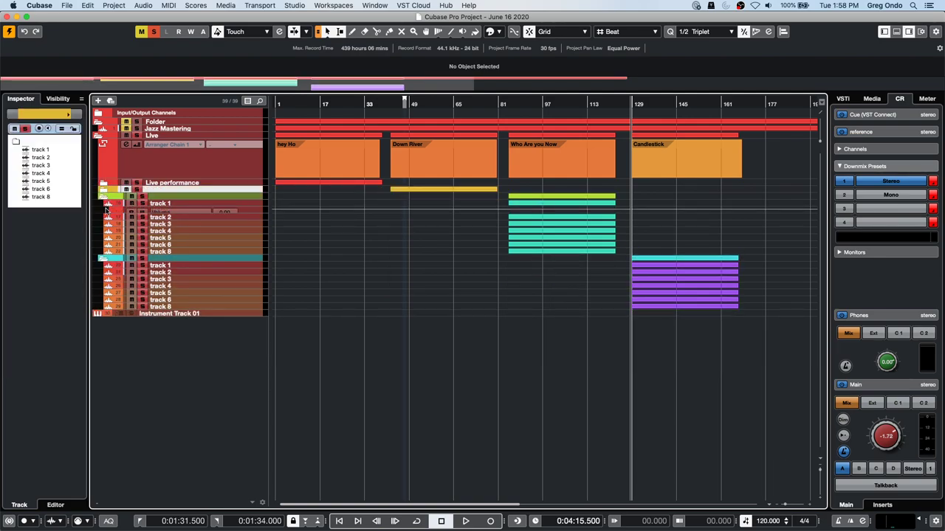
{"action": "left_click", "coordinate": [105, 198]}
{"action": "left_click", "coordinate": [103, 204]}
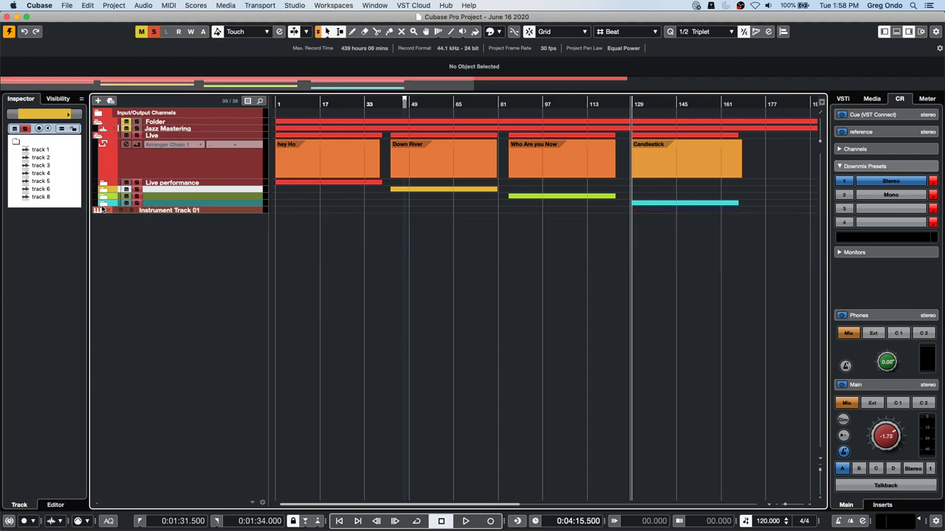
{"action": "left_click", "coordinate": [103, 204]}
{"action": "left_click", "coordinate": [105, 196]}
{"action": "left_click", "coordinate": [104, 190]}
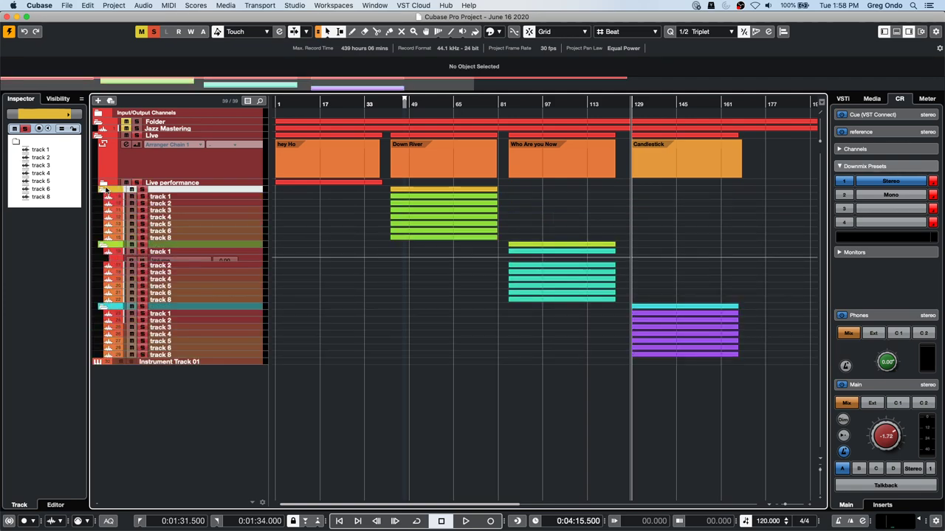
{"action": "left_click", "coordinate": [105, 186]}
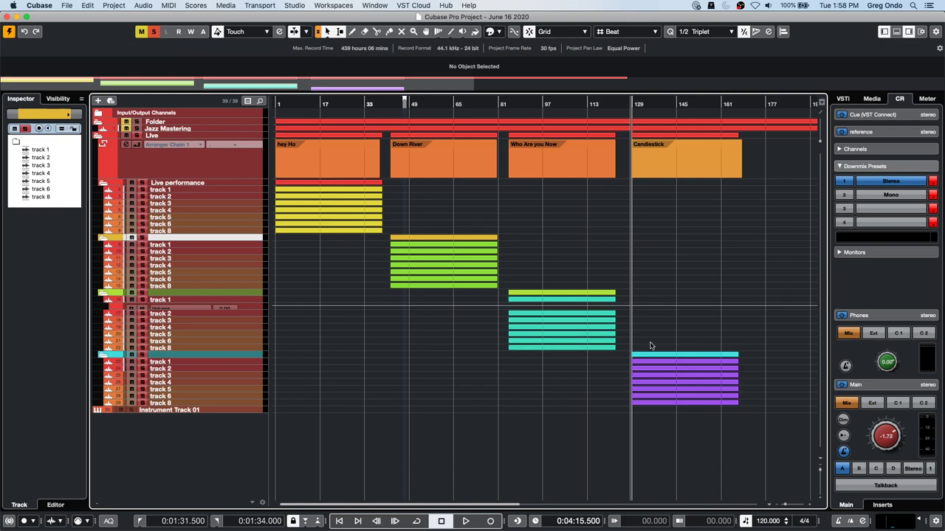
Step: Draw a new arranger event after Candlestick, from about bar 178 to bar 257
{"action": "left_click", "coordinate": [210, 166]}
{"action": "left_click", "coordinate": [348, 154]}
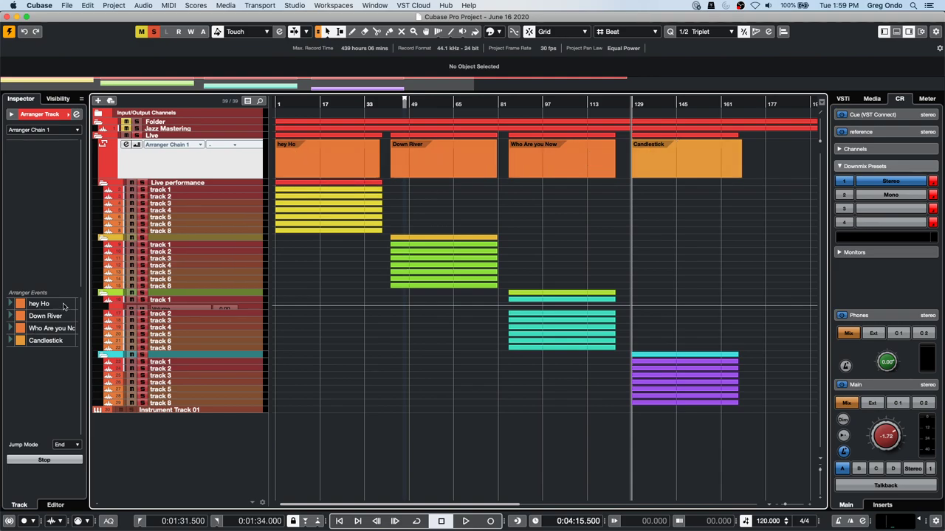
{"action": "right_click", "coordinate": [648, 203]}
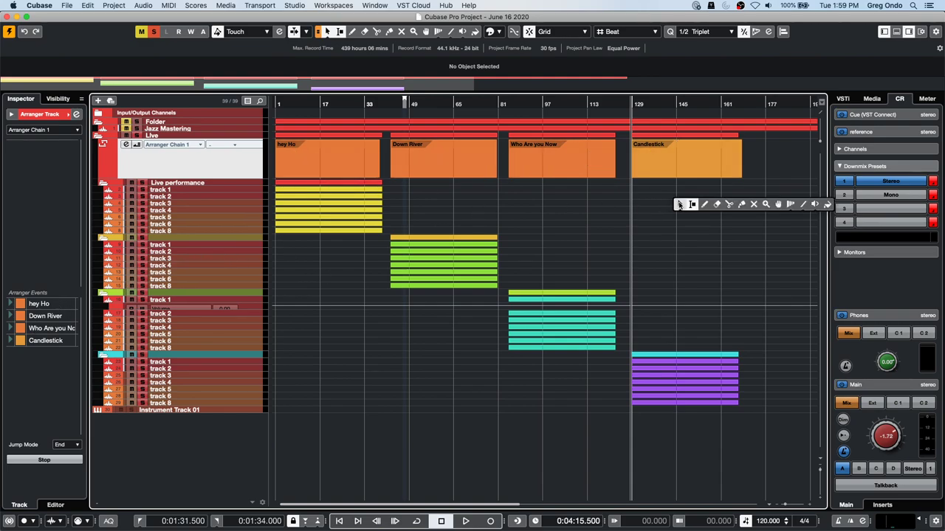
{"action": "left_click", "coordinate": [705, 203]}
{"action": "left_click_drag", "start_coordinate": [775, 146], "coordinate": [609, 147]}
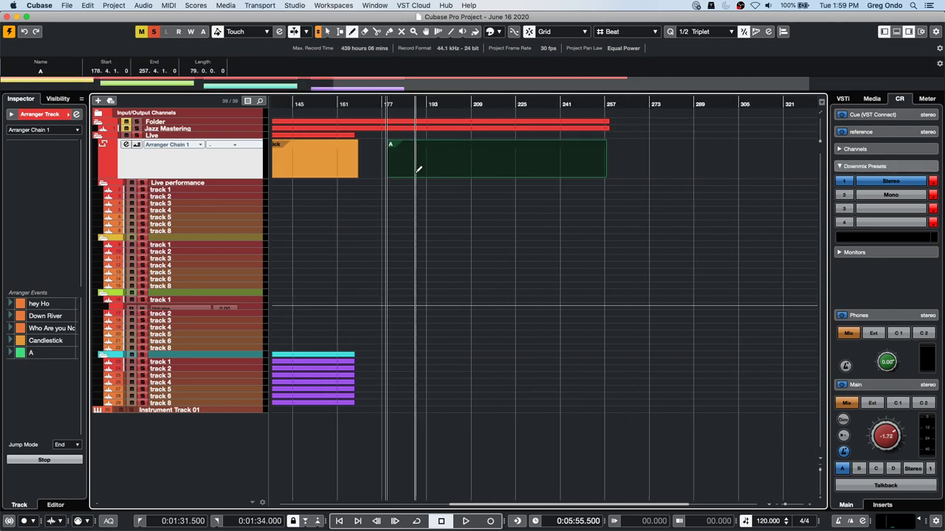
Step: Return to the project start and rename arranger event A as june 16 hangout
{"action": "key", "text": "Home"}
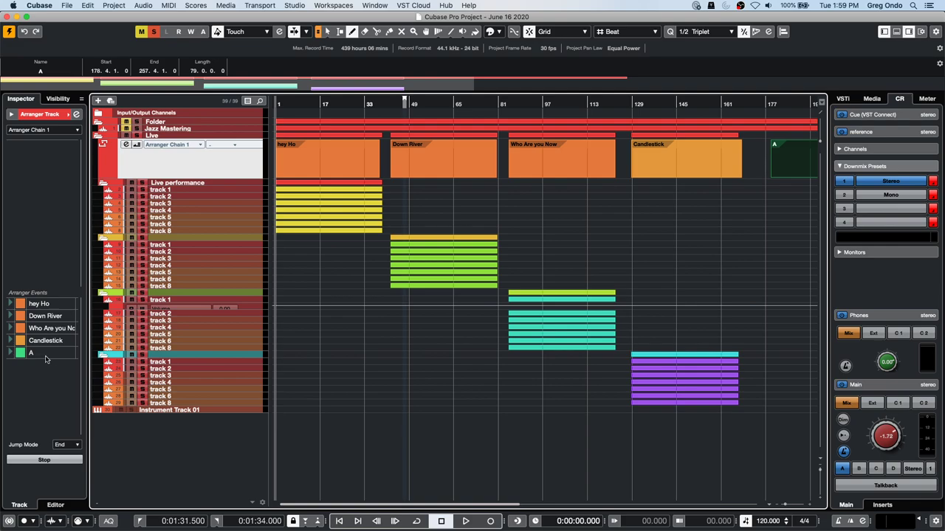
{"action": "double_click", "coordinate": [45, 354]}
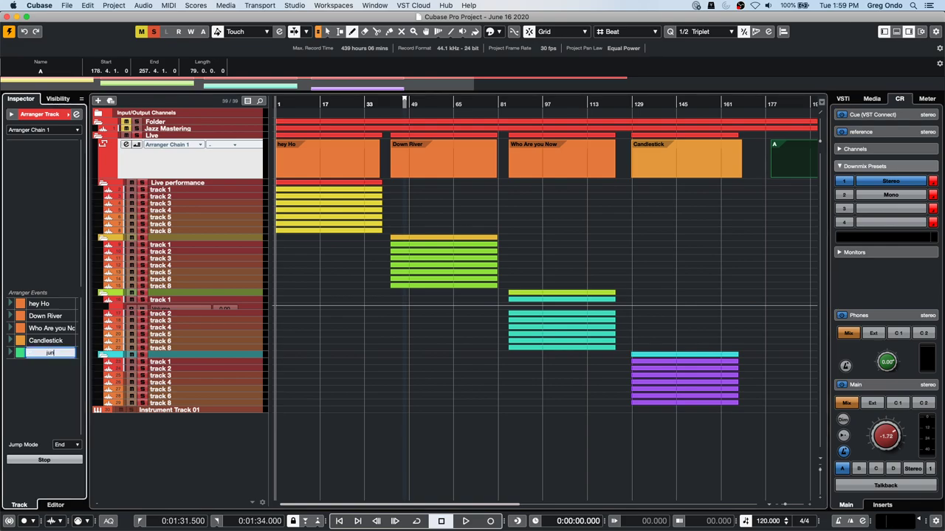
{"action": "type", "text": "june 16 hangout"}
{"action": "key", "text": "Return"}
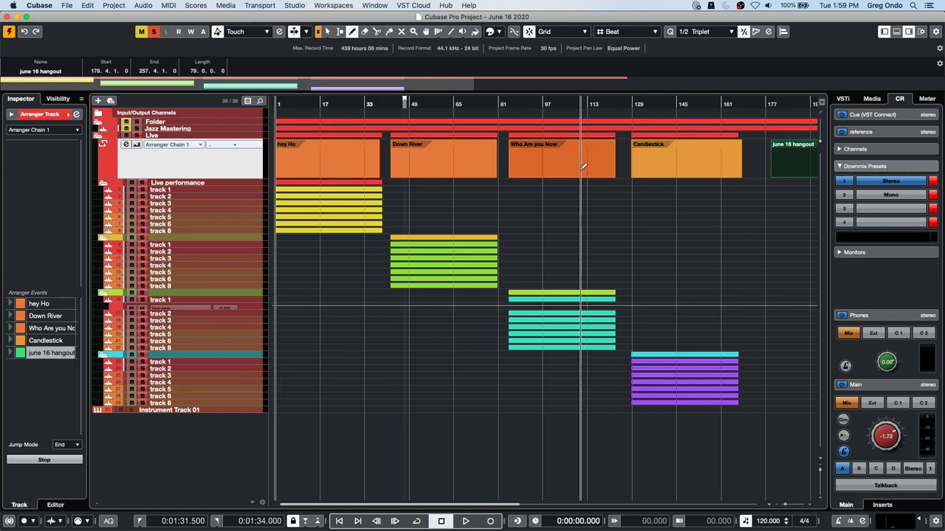
Step: Build Arranger Chain 1 in the order Down River, hey Ho, Who Are you Now, Candlestick, june 16 hangout
{"action": "left_click_drag", "start_coordinate": [54, 305], "coordinate": [54, 216]}
{"action": "left_click_drag", "start_coordinate": [48, 318], "coordinate": [47, 169]}
{"action": "left_click_drag", "start_coordinate": [50, 328], "coordinate": [40, 219]}
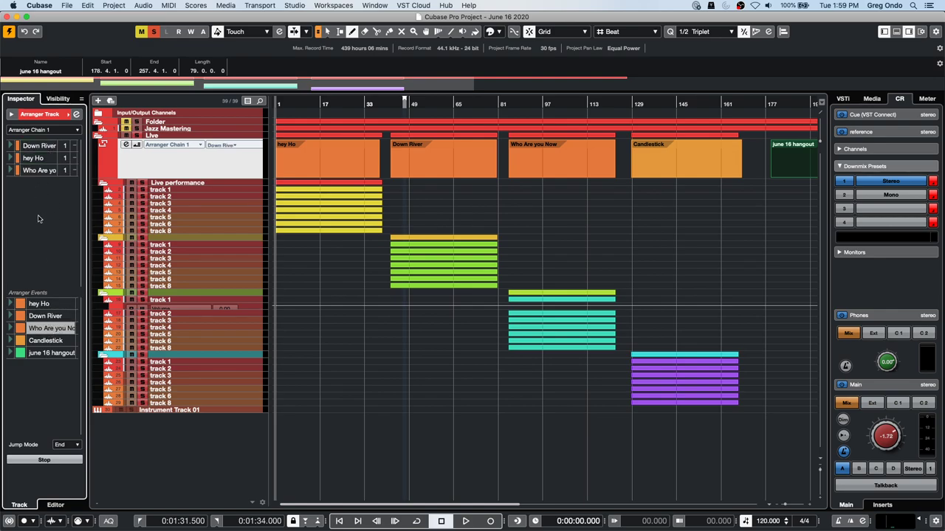
{"action": "left_click_drag", "start_coordinate": [52, 343], "coordinate": [52, 270]}
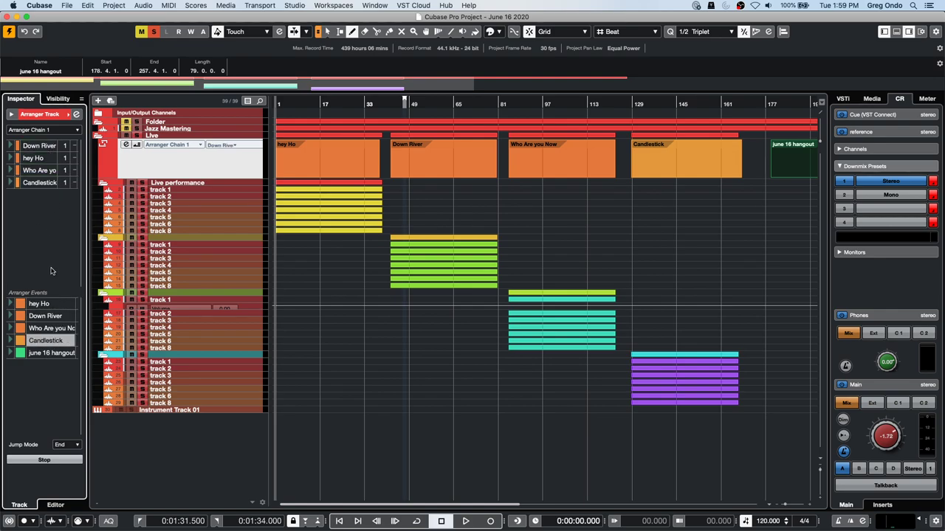
{"action": "left_click", "coordinate": [57, 353]}
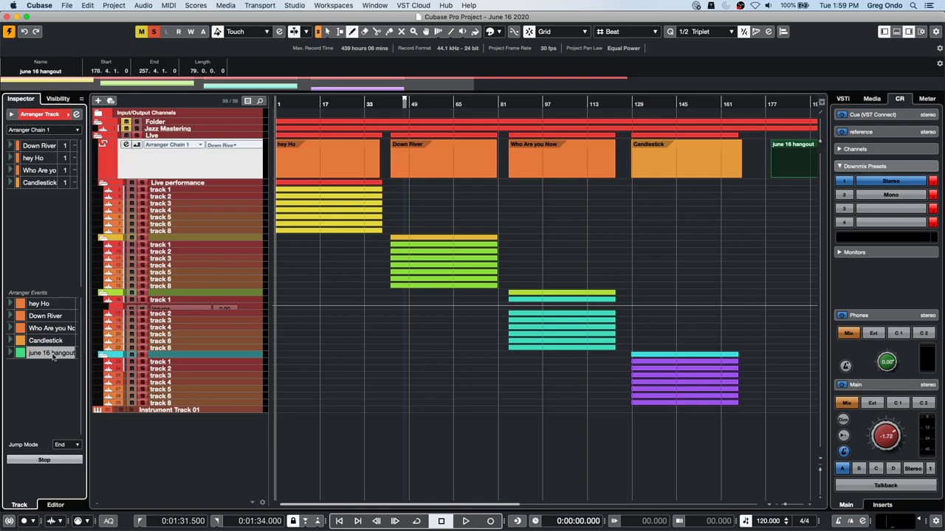
{"action": "left_click_drag", "start_coordinate": [52, 355], "coordinate": [36, 195]}
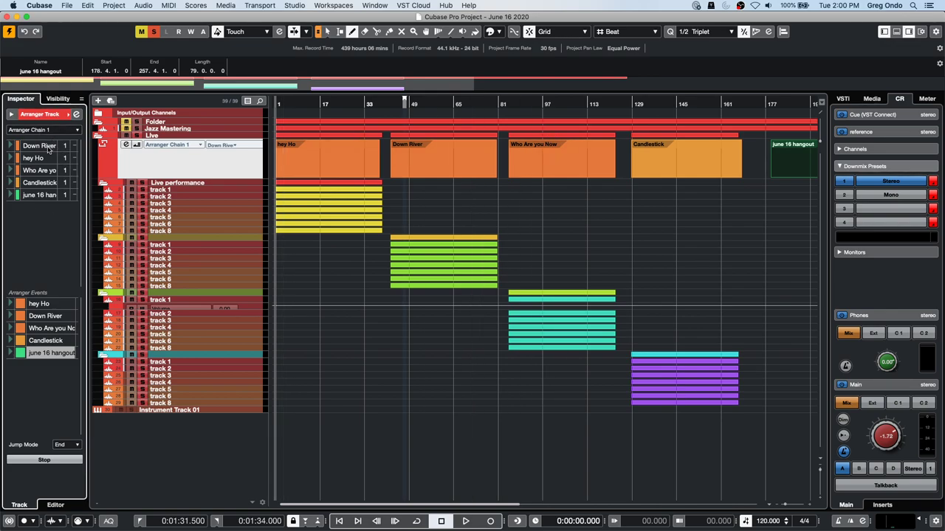
Step: Move Who Are you Now to the start of the arranger chain and view the available chain options
{"action": "left_click", "coordinate": [43, 172]}
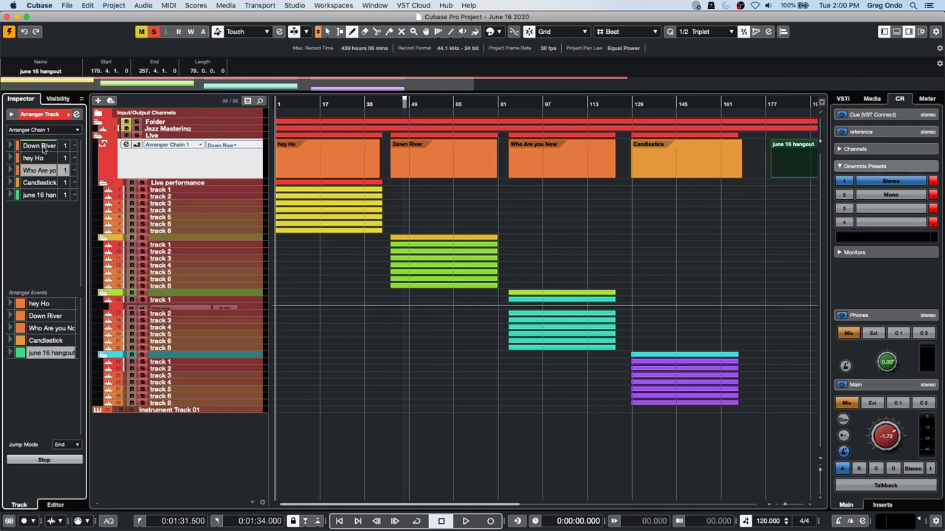
{"action": "left_click_drag", "start_coordinate": [43, 149], "coordinate": [43, 148]}
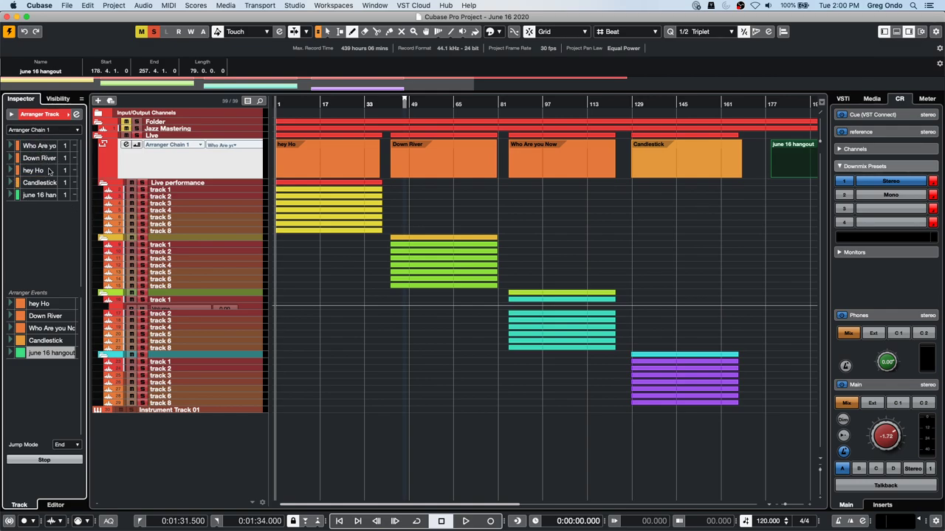
{"action": "left_click", "coordinate": [79, 130]}
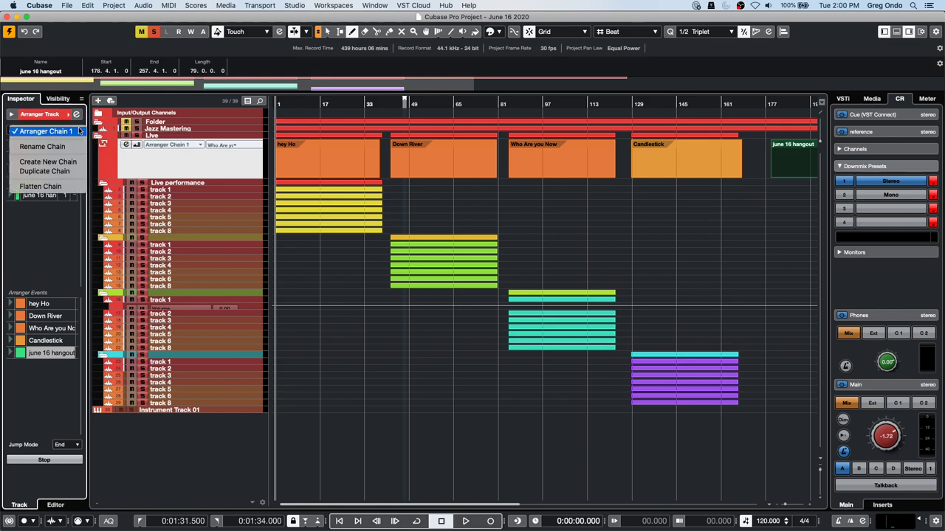
{"action": "left_click", "coordinate": [51, 228]}
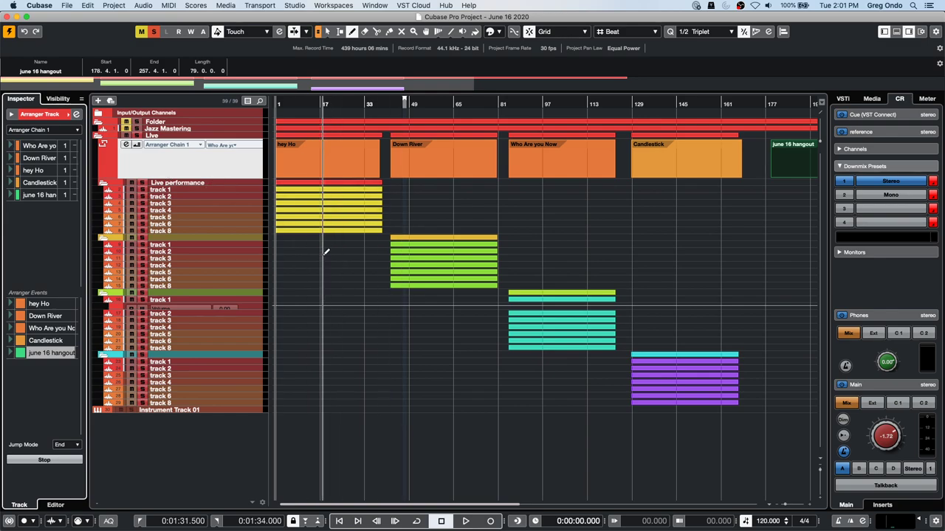
Step: Select the Jazz Mastering track and solo it in place of the Live folder
{"action": "left_click", "coordinate": [219, 129]}
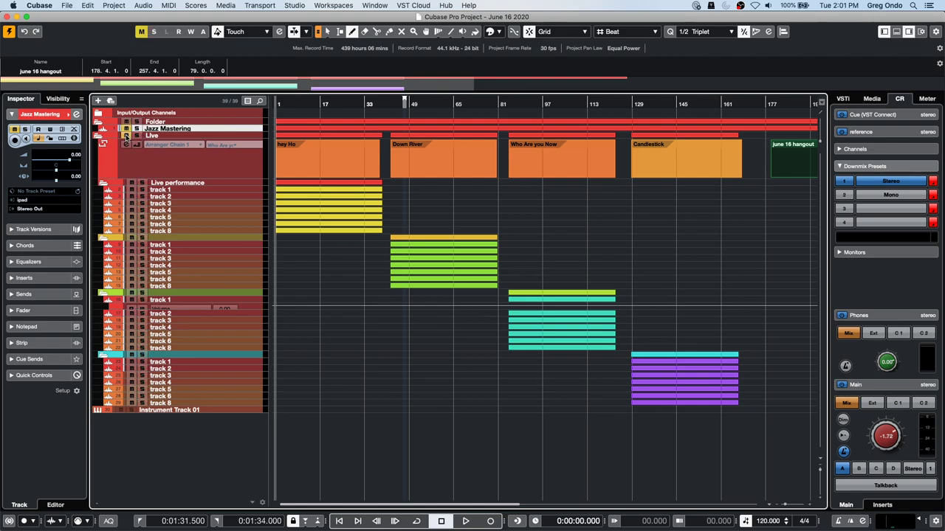
{"action": "left_click", "coordinate": [136, 129]}
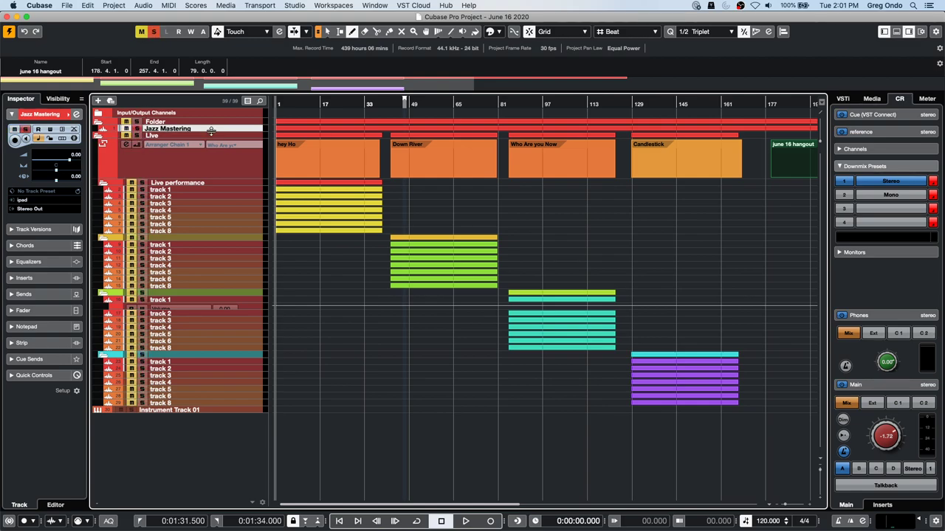
Step: Enlarge the Jazz Mastering track and open its channel settings clear of the window's lower edge
{"action": "left_click_drag", "start_coordinate": [208, 133], "coordinate": [207, 175]}
{"action": "left_click", "coordinate": [292, 103]}
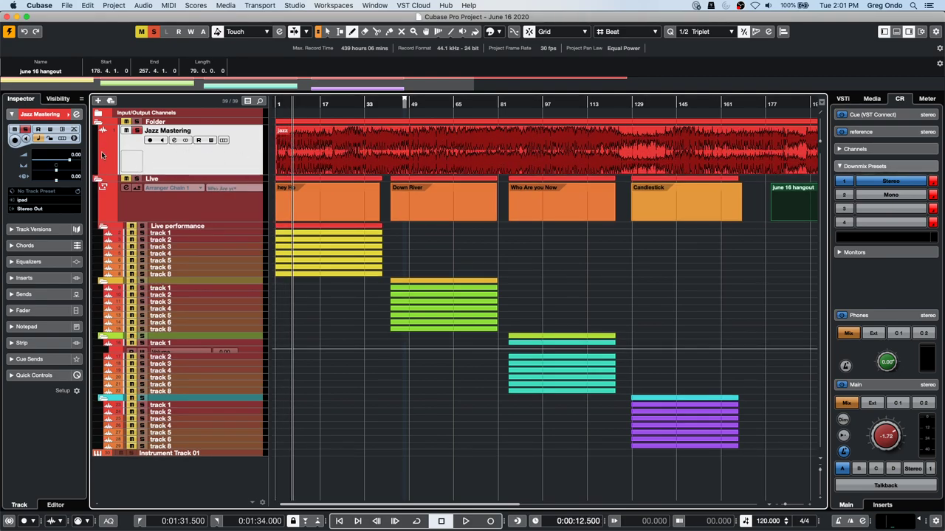
{"action": "left_click", "coordinate": [77, 115]}
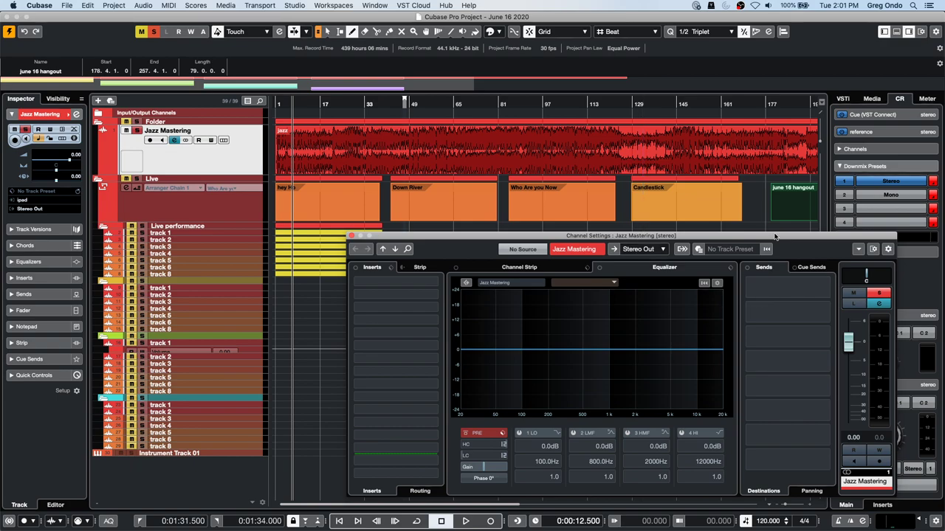
{"action": "left_click_drag", "start_coordinate": [774, 239], "coordinate": [618, 146]}
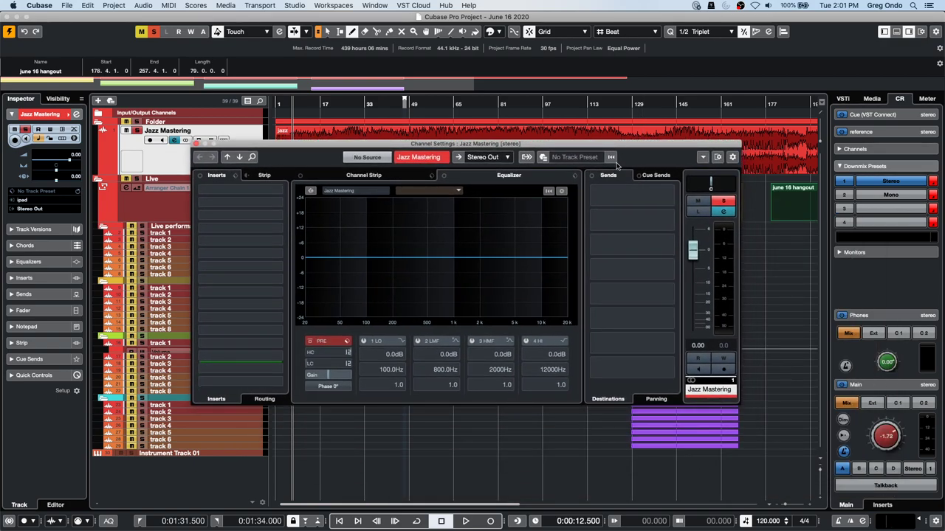
Step: Play the Jazz Mastering track while panning it fully right and back to L2, and stop playback
{"action": "key", "text": "space"}
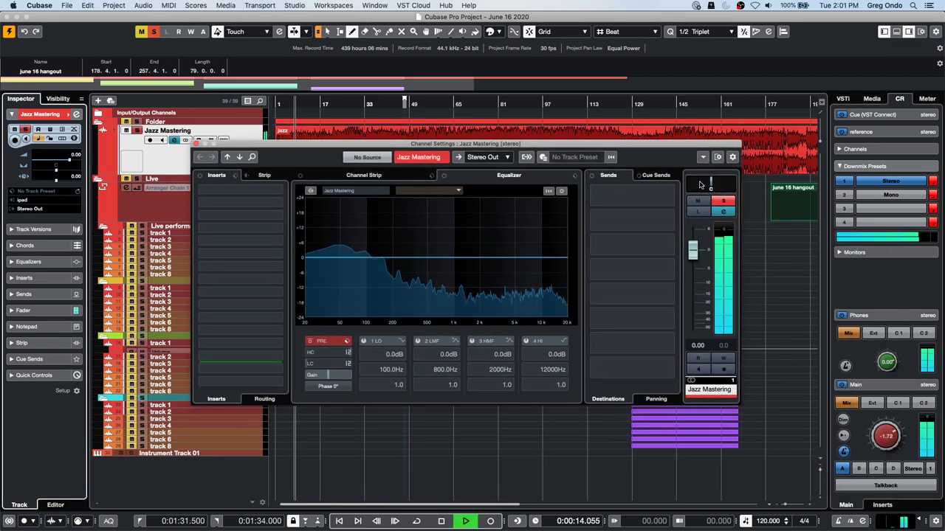
{"action": "left_click_drag", "start_coordinate": [700, 185], "coordinate": [738, 185]}
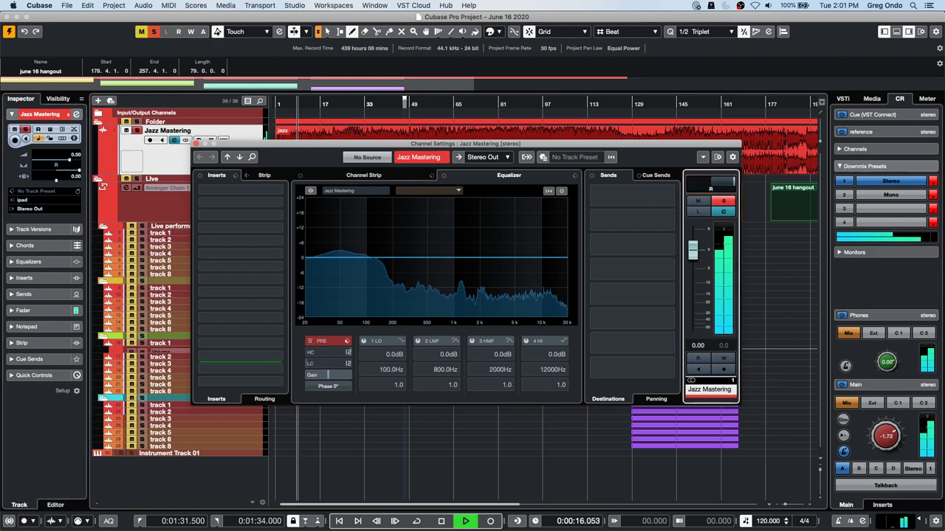
{"action": "left_click_drag", "start_coordinate": [739, 184], "coordinate": [706, 184]}
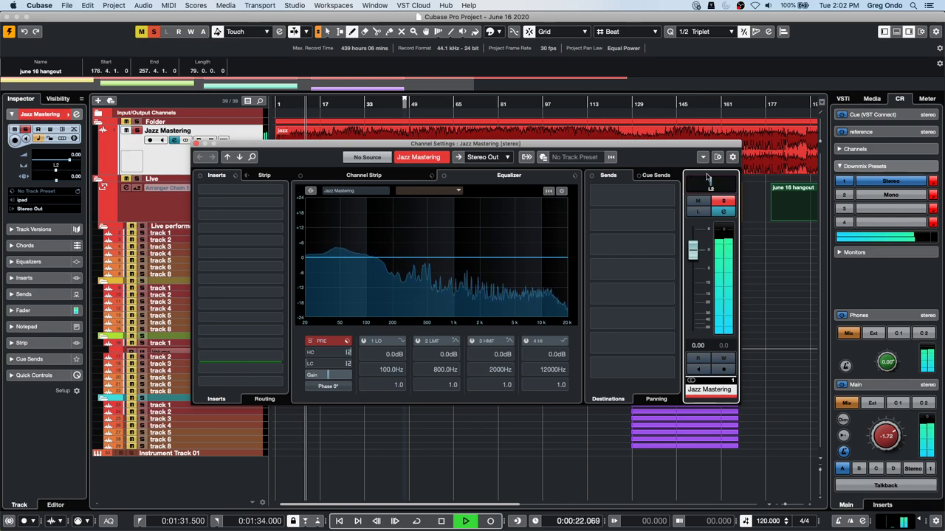
{"action": "key", "text": "space"}
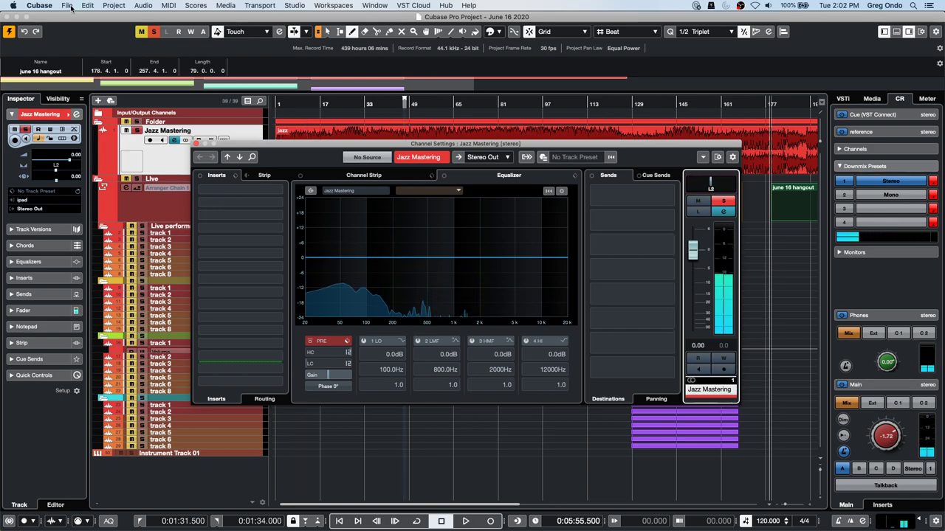
Step: Open the recent project Amos Moses - GO and play it from bar 3
{"action": "left_click", "coordinate": [67, 5]}
{"action": "mouse_move", "coordinate": [140, 191]}
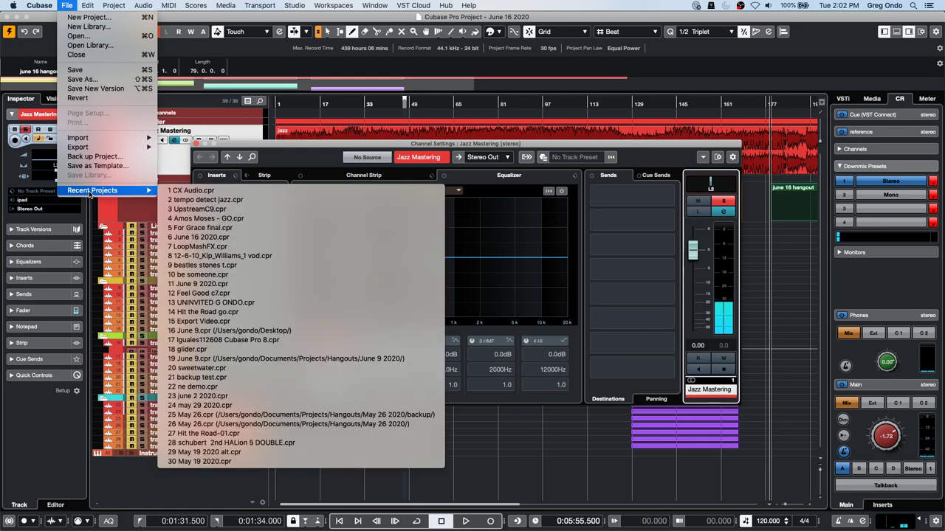
{"action": "left_click", "coordinate": [209, 219]}
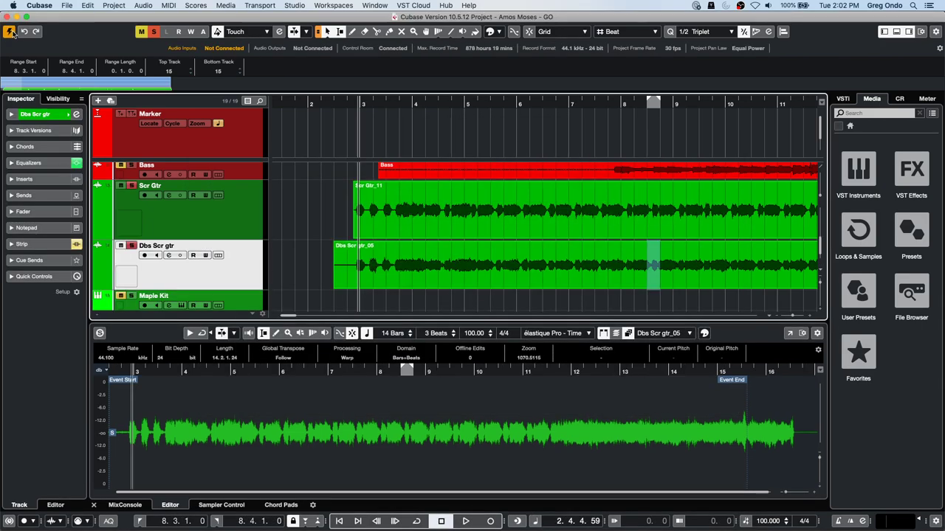
{"action": "left_click", "coordinate": [362, 103]}
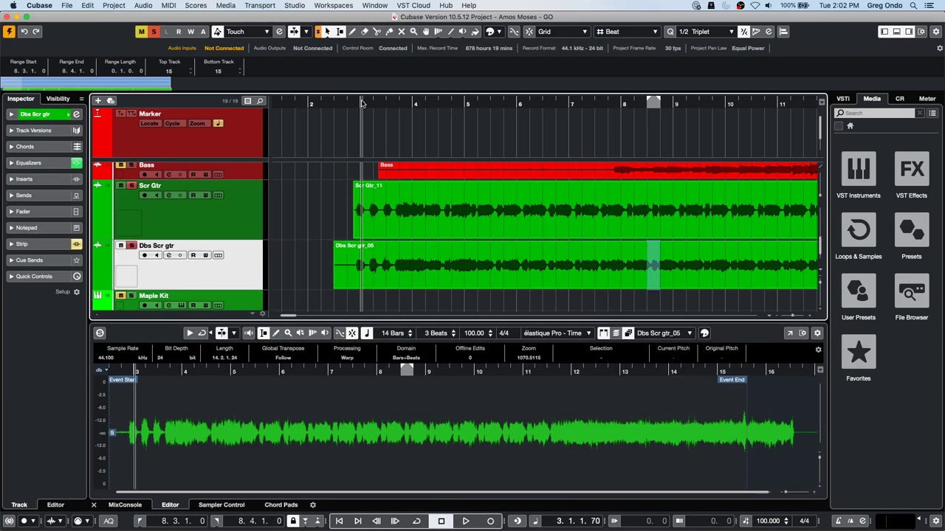
{"action": "key", "text": "space"}
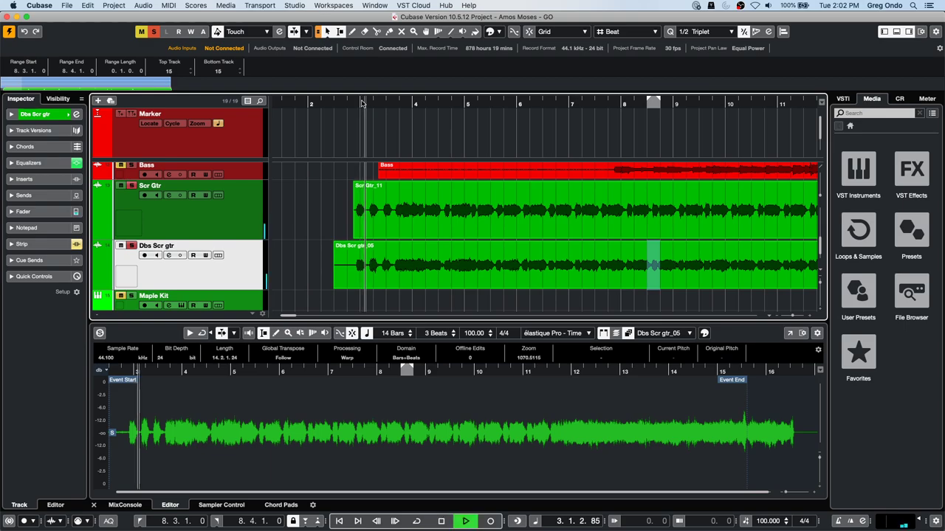
Step: Pan the Scr Gtr track fully left and the Dbs Scr gtr track fully right during playback
{"action": "left_click", "coordinate": [157, 219]}
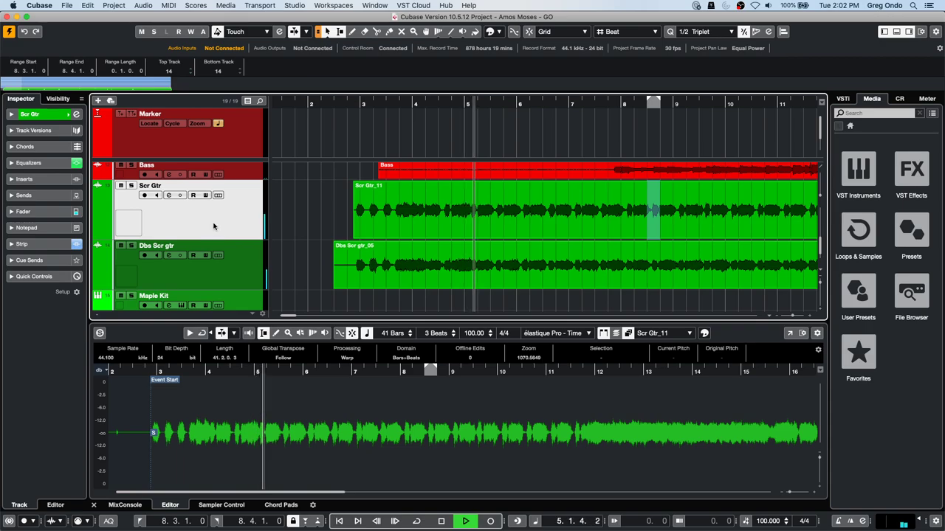
{"action": "left_click", "coordinate": [44, 114]}
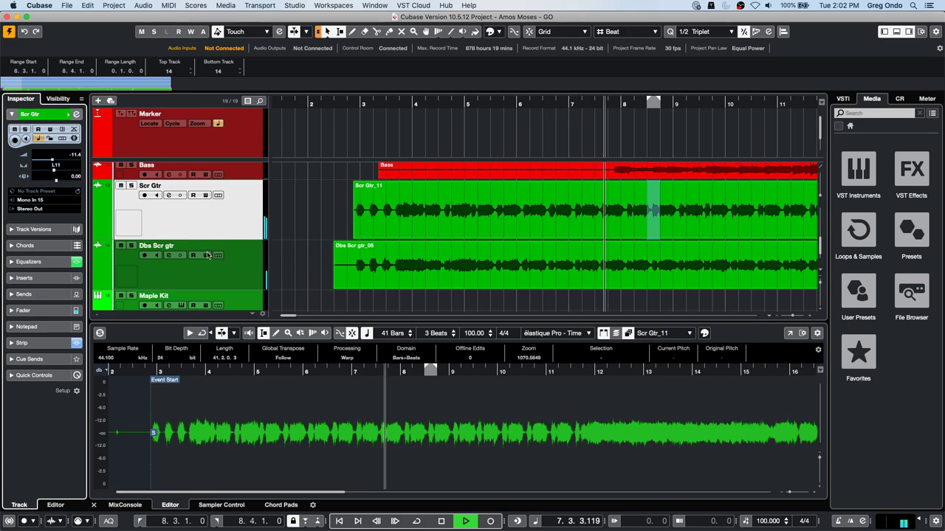
{"action": "left_click", "coordinate": [178, 256]}
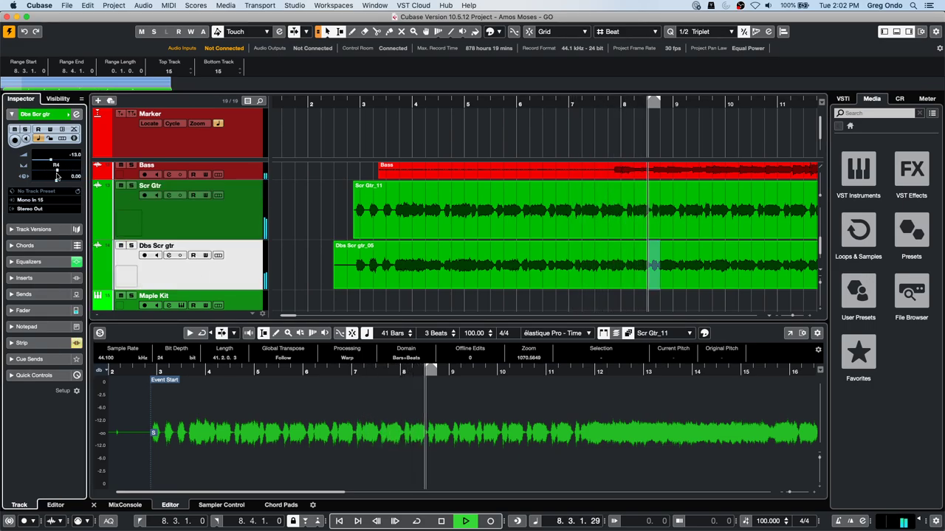
{"action": "left_click", "coordinate": [234, 211]}
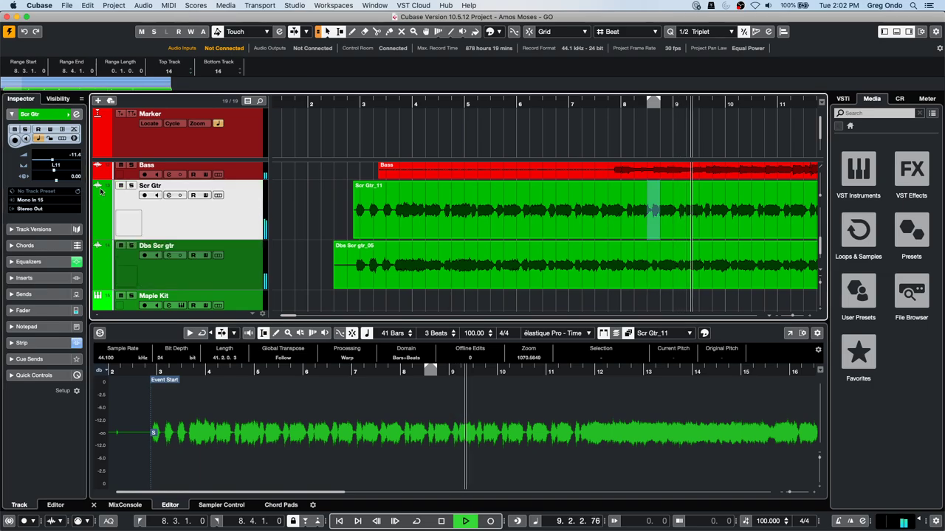
{"action": "left_click_drag", "start_coordinate": [52, 171], "coordinate": [55, 170]}
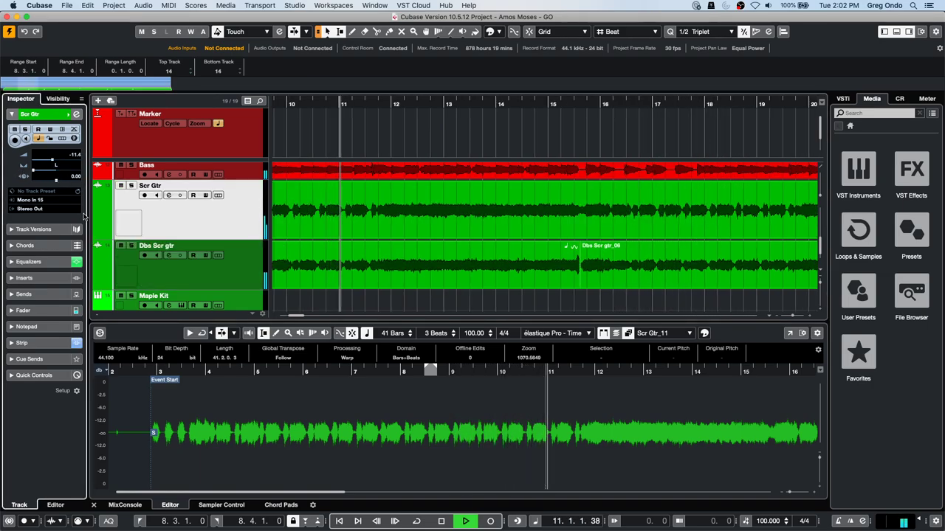
{"action": "left_click", "coordinate": [190, 277]}
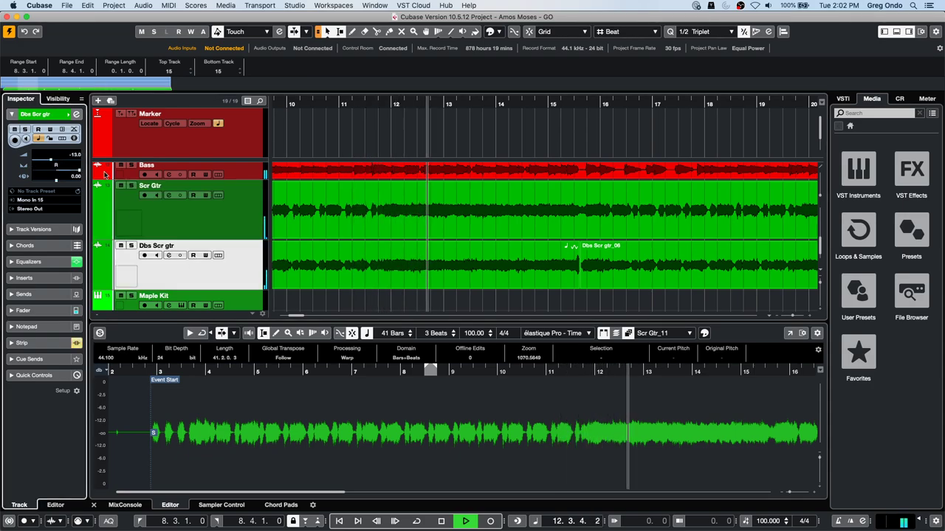
Step: Audition Scr Gtr alone and together with Dbs Scr gtr in solo, clear all solos and stop playback
{"action": "left_click", "coordinate": [131, 186]}
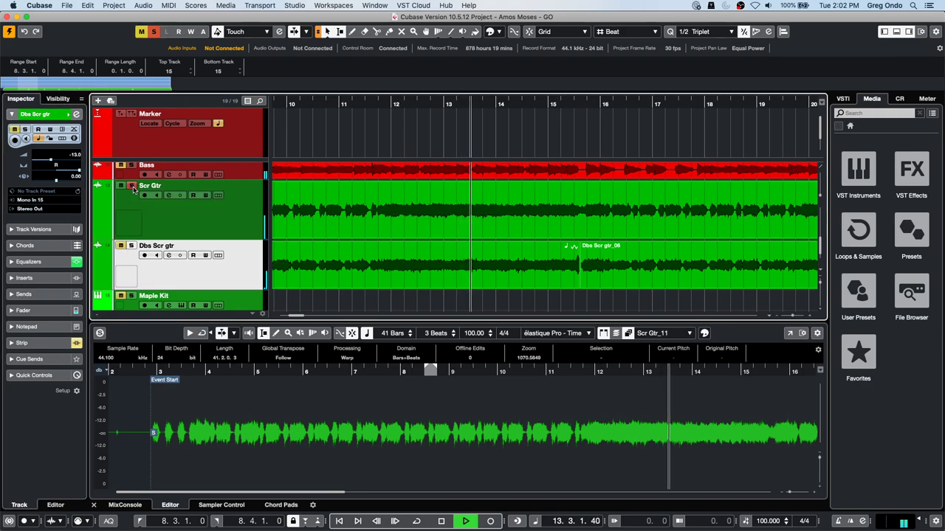
{"action": "left_click", "coordinate": [133, 245]}
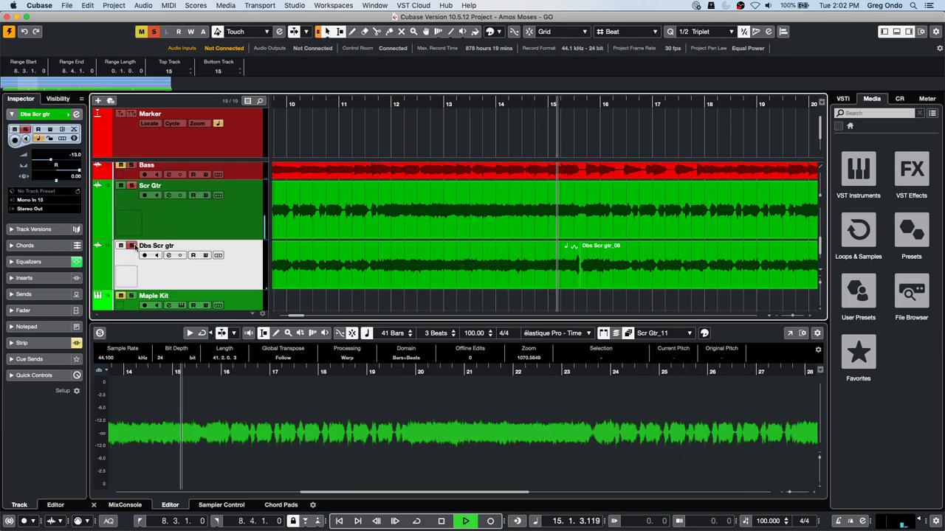
{"action": "left_click", "coordinate": [132, 187]}
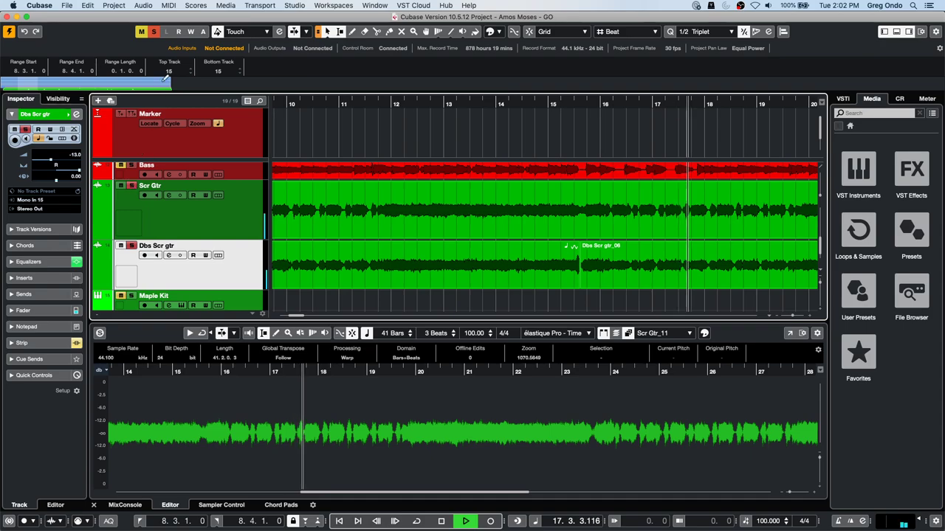
{"action": "left_click", "coordinate": [155, 33]}
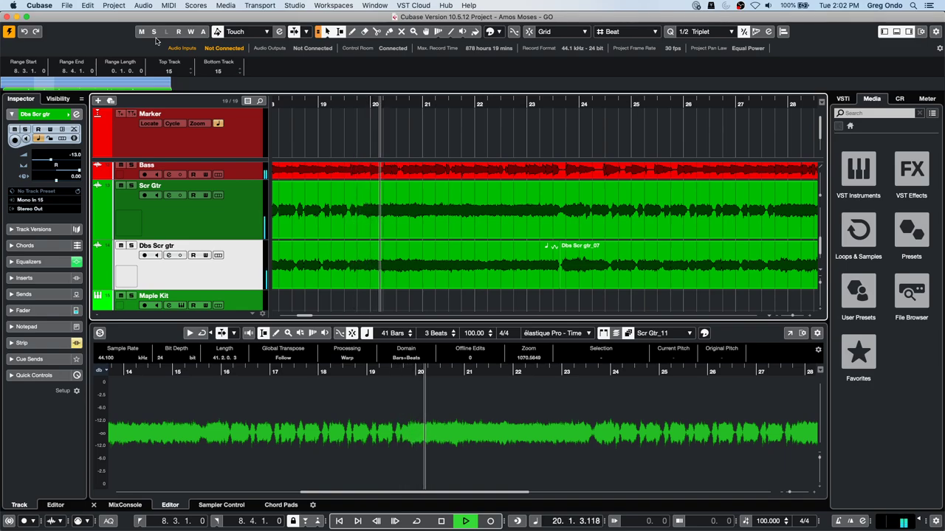
{"action": "key", "text": "space"}
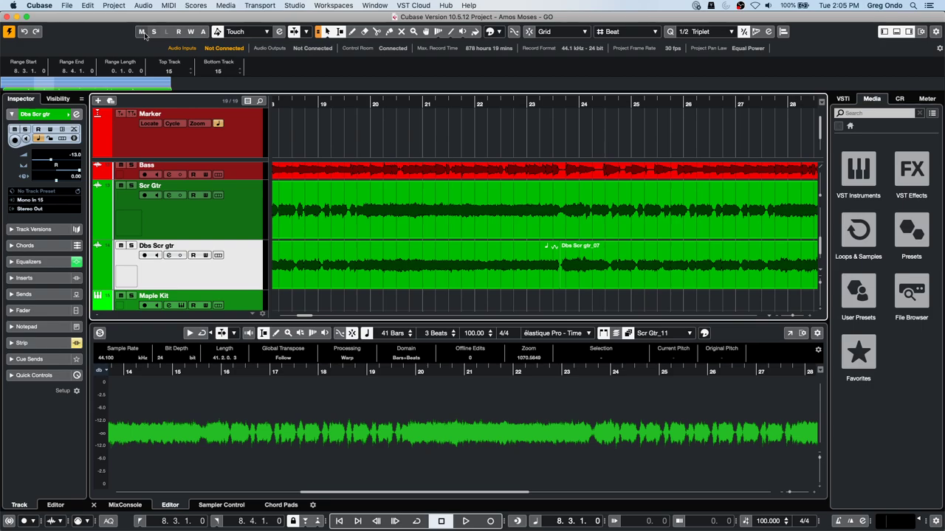
Step: Examine the Cubase update entries in the Steinberg Hub news list and cancel the new project
{"action": "left_click", "coordinate": [68, 6]}
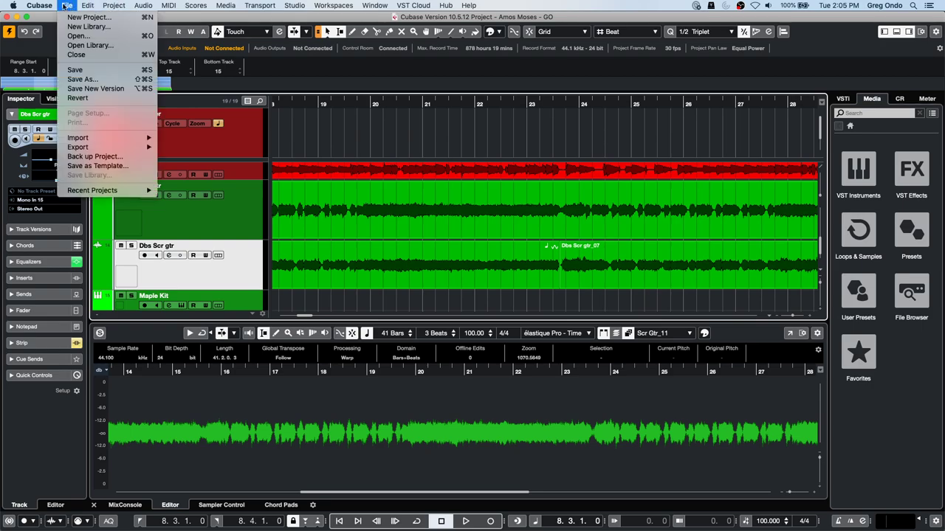
{"action": "mouse_move", "coordinate": [55, 5]}
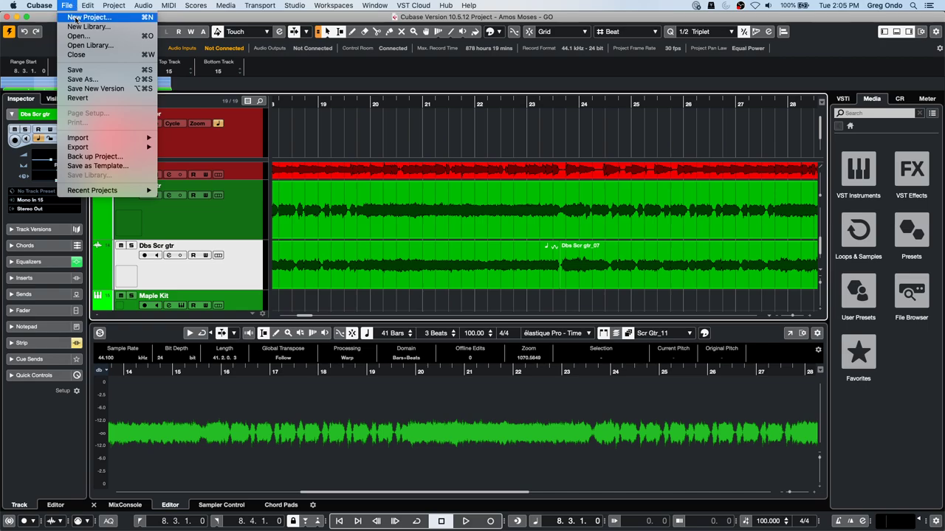
{"action": "left_click", "coordinate": [74, 19]}
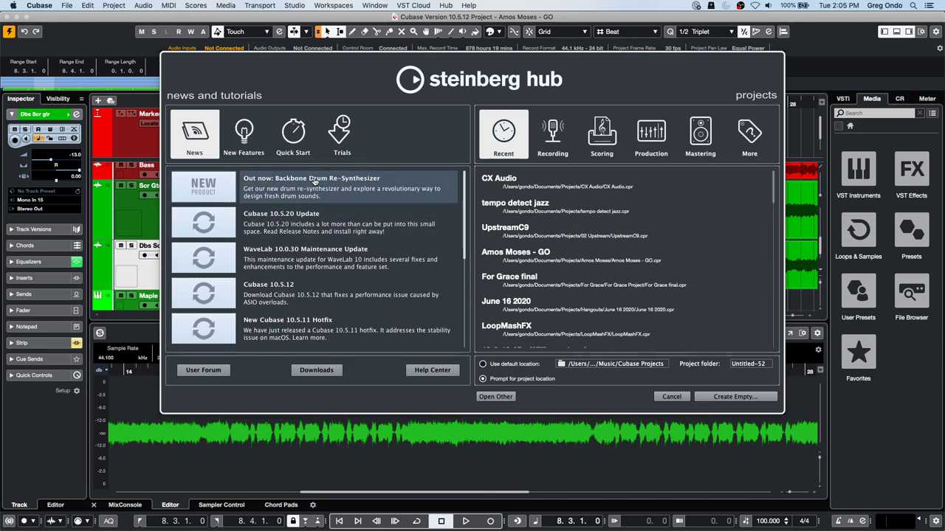
{"action": "left_click", "coordinate": [69, 6]}
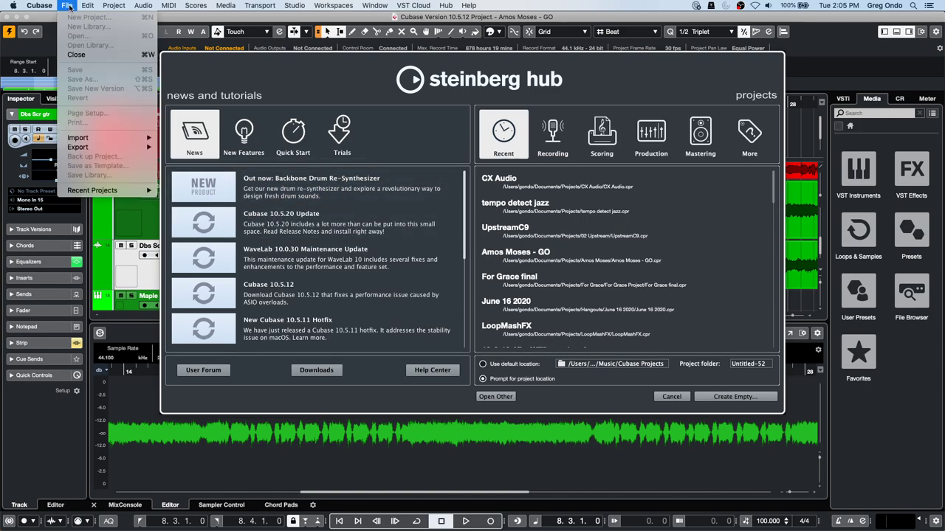
{"action": "left_click", "coordinate": [296, 287]}
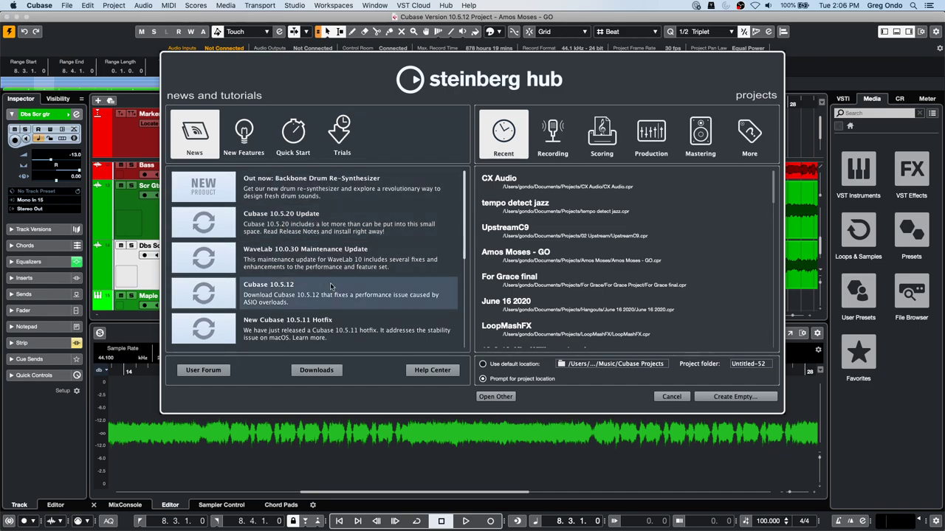
{"action": "scroll", "coordinate": [464, 220], "scroll_direction": "down", "scroll_amount": 5}
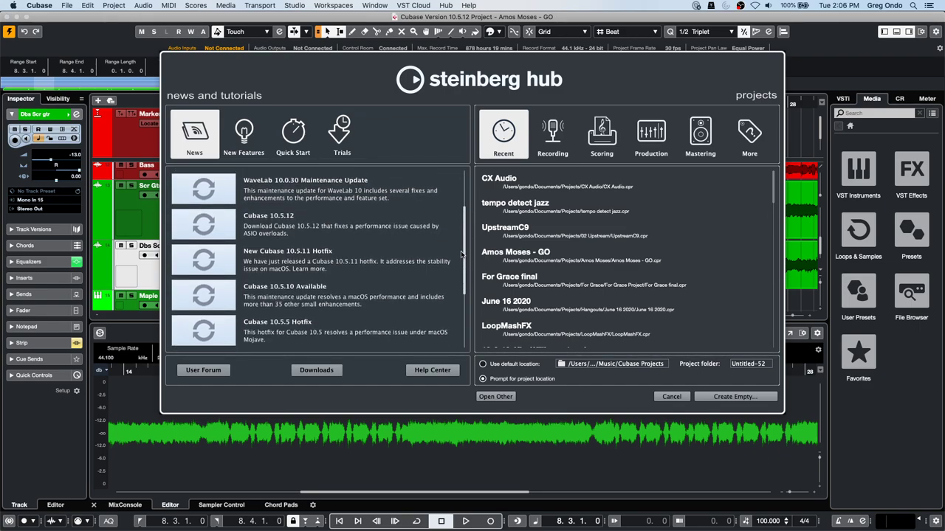
{"action": "scroll", "coordinate": [256, 261], "scroll_direction": "up", "scroll_amount": 5}
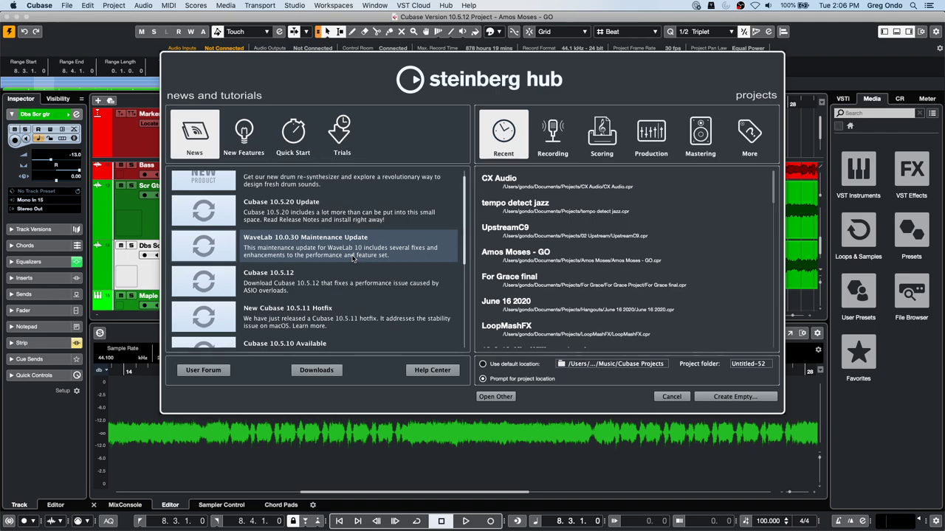
{"action": "left_click", "coordinate": [667, 397]}
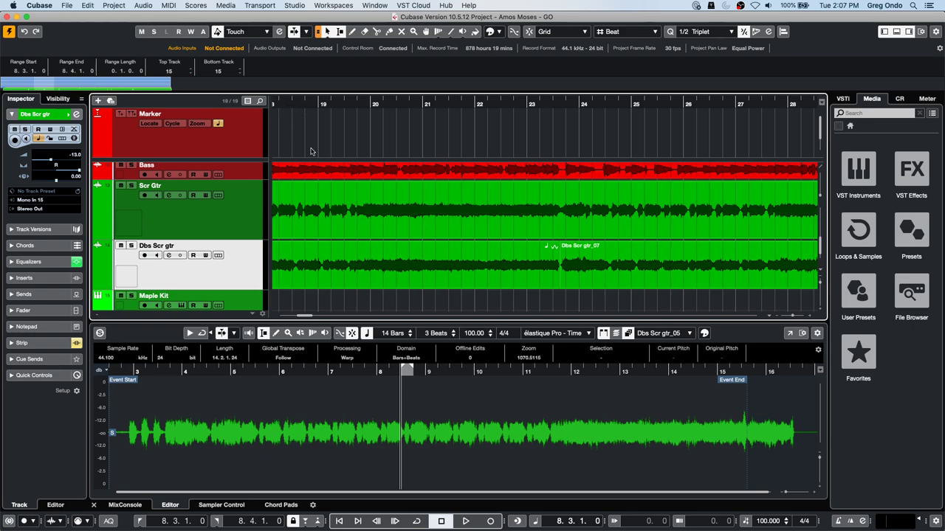
Step: Open the recent project tempo detect jazz and play it from the start
{"action": "left_click", "coordinate": [67, 6]}
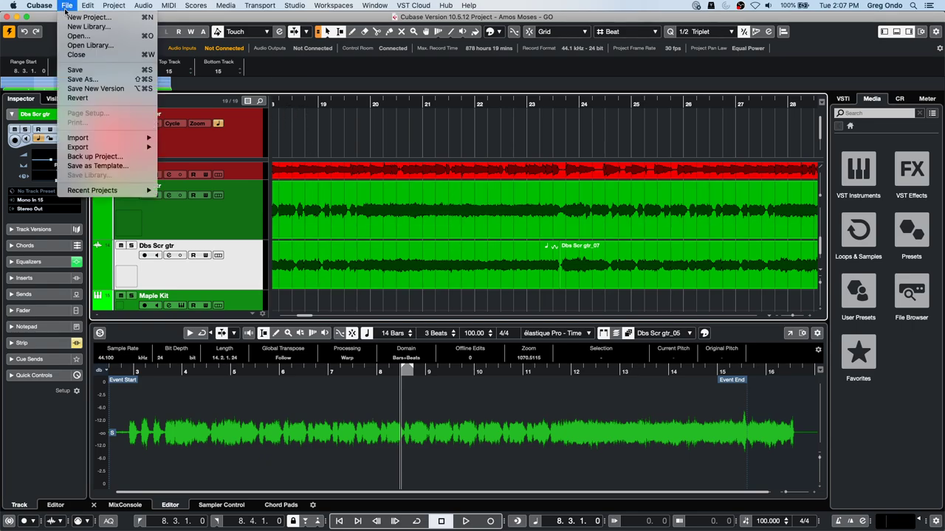
{"action": "mouse_move", "coordinate": [110, 190]}
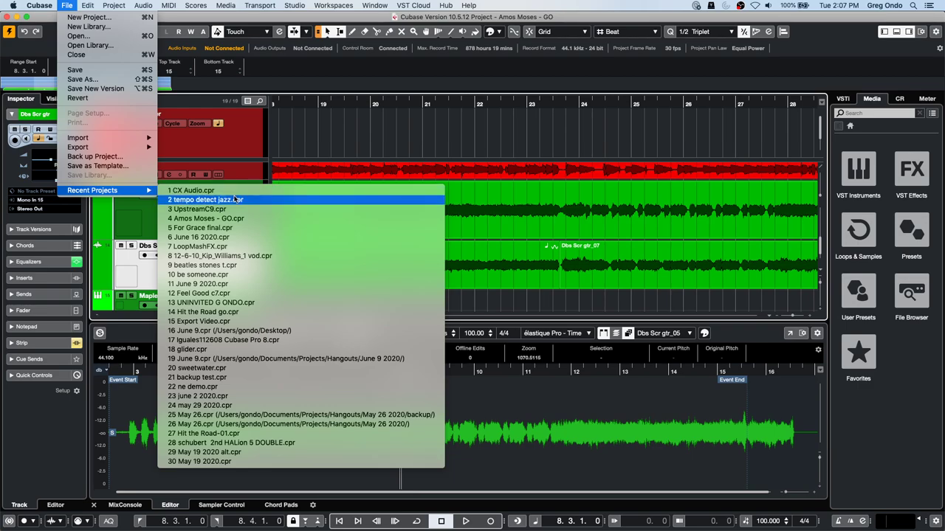
{"action": "left_click", "coordinate": [298, 203]}
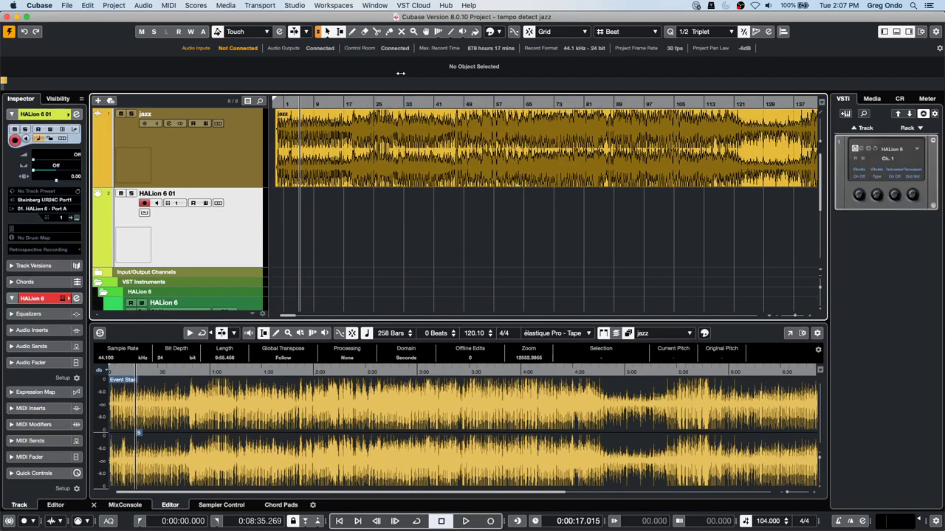
{"action": "left_click", "coordinate": [278, 103]}
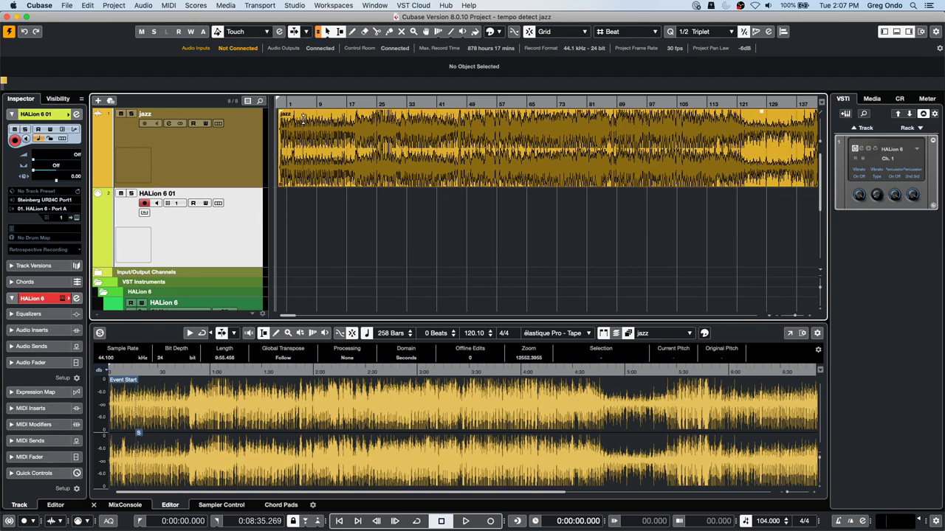
{"action": "key", "text": "space"}
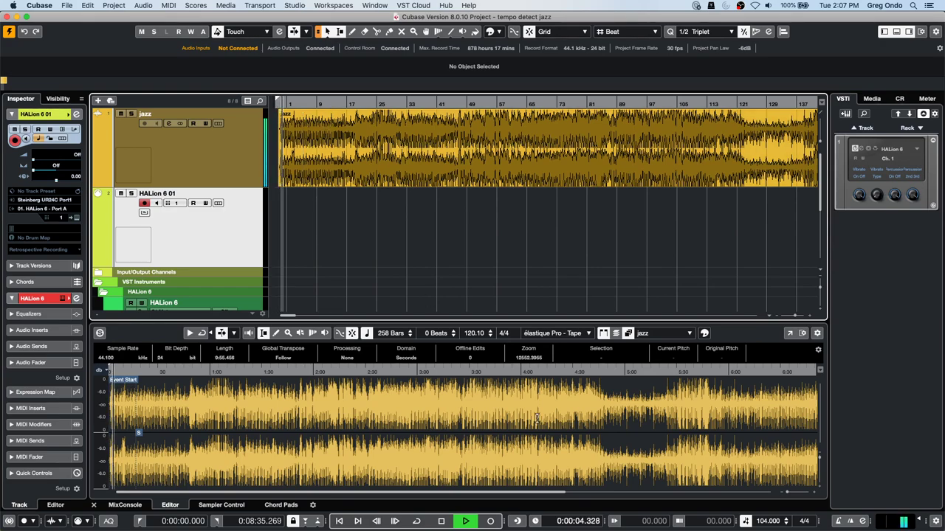
Step: Set the project tempo to 120 BPM while playback continues
{"action": "left_click", "coordinate": [768, 521]}
{"action": "type", "text": "120"}
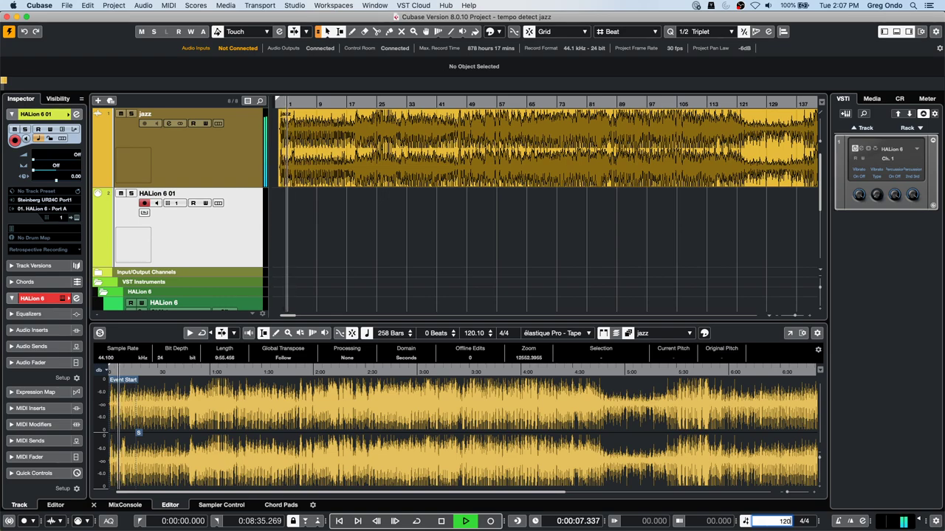
{"action": "key", "text": "Return"}
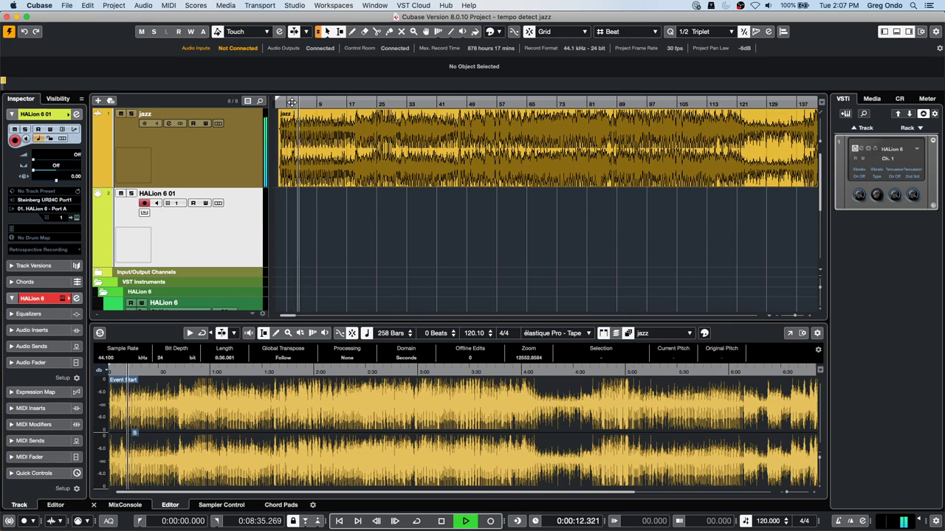
{"action": "left_click", "coordinate": [132, 114]}
{"action": "left_click", "coordinate": [131, 114]}
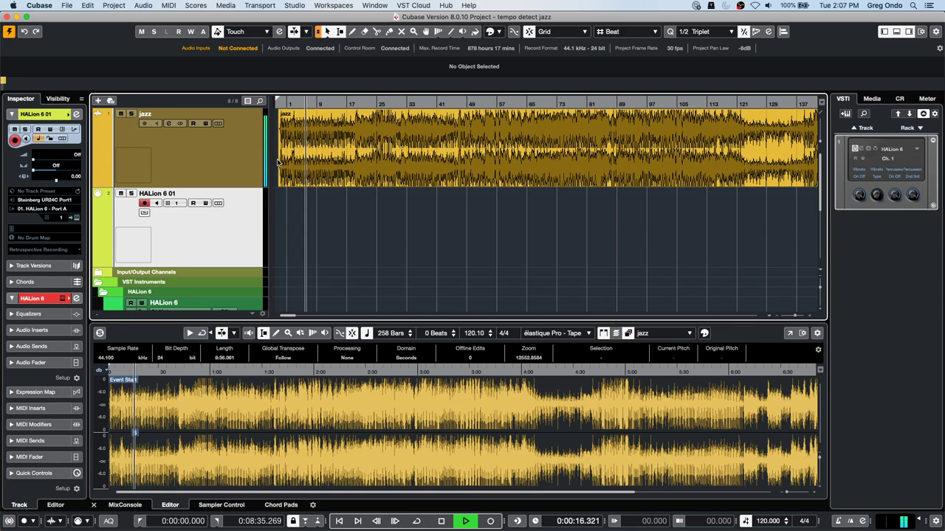
{"action": "left_click", "coordinate": [76, 114]}
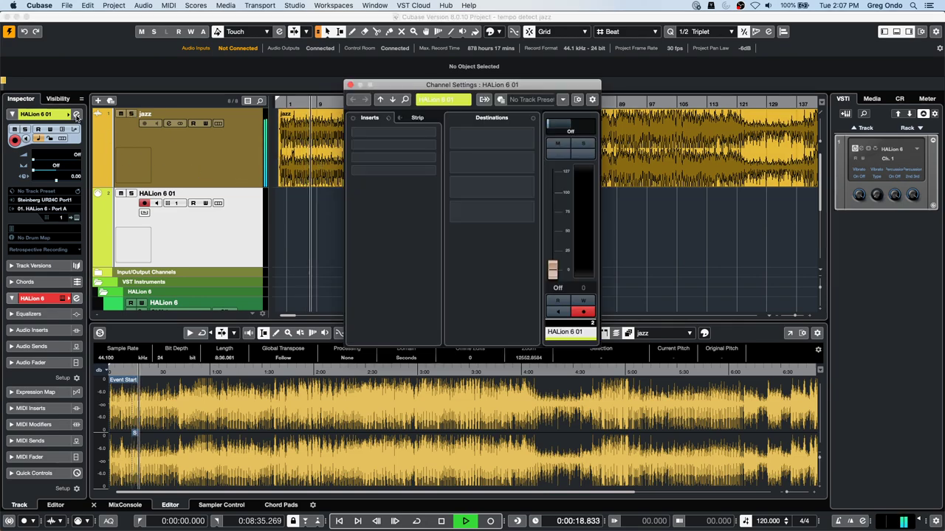
{"action": "left_click", "coordinate": [351, 85]}
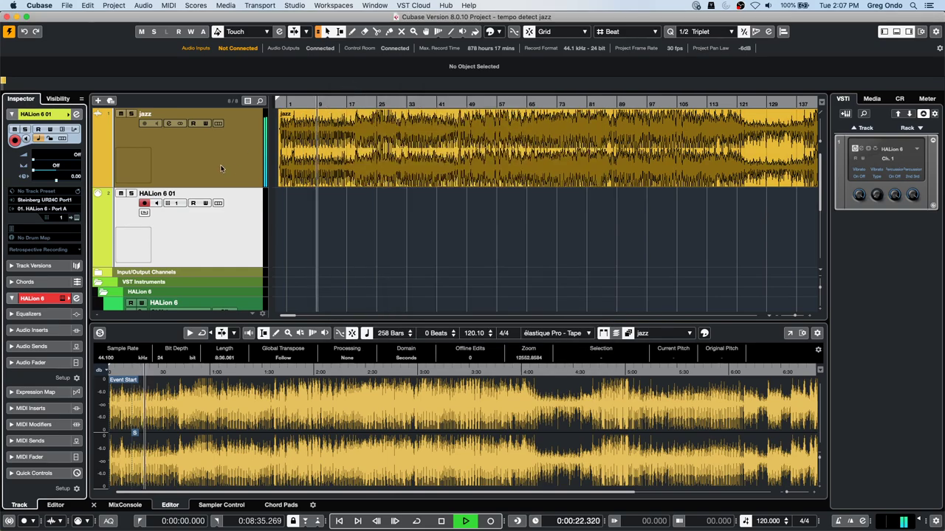
Step: Boost the jazz track's second EQ band by about 15.3 dB at 85.4 Hz, stop playback and close the channel settings
{"action": "left_click", "coordinate": [185, 148]}
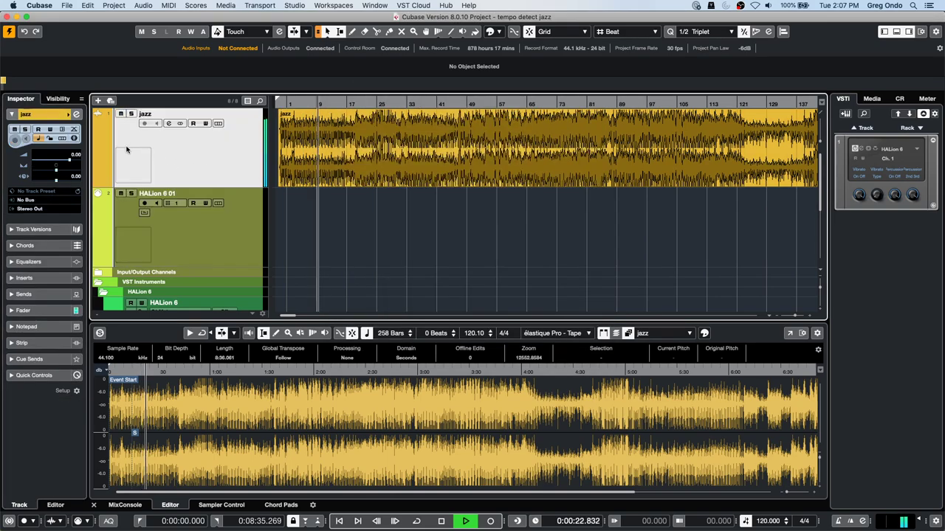
{"action": "left_click", "coordinate": [76, 114]}
{"action": "left_click_drag", "start_coordinate": [391, 259], "coordinate": [360, 219]}
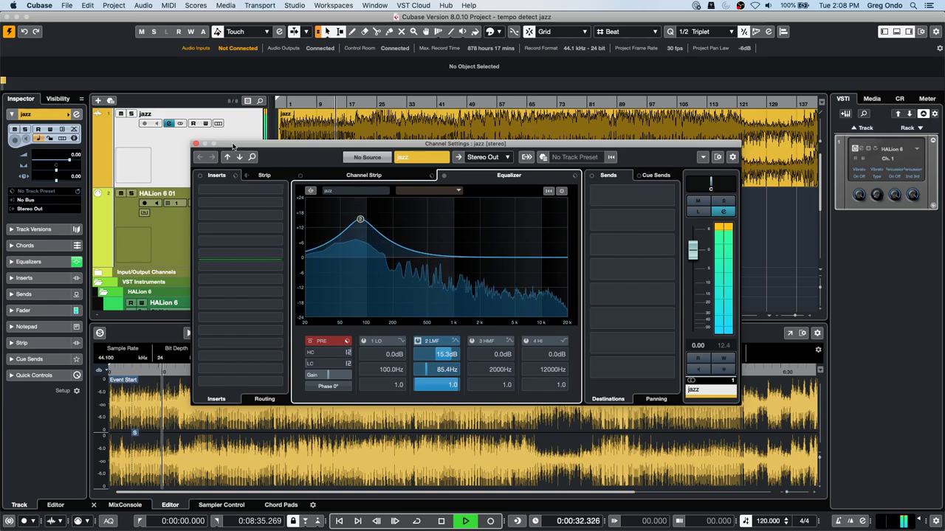
{"action": "key", "text": "space"}
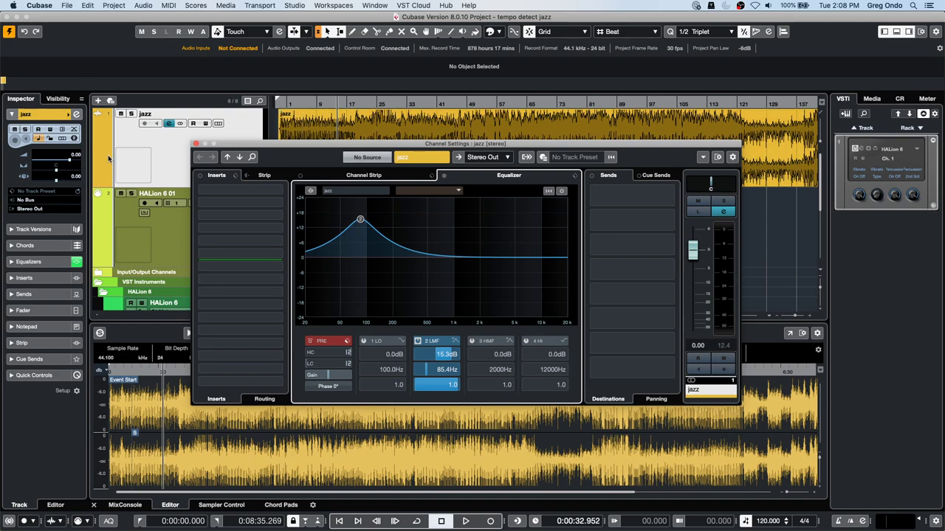
{"action": "left_click", "coordinate": [196, 143]}
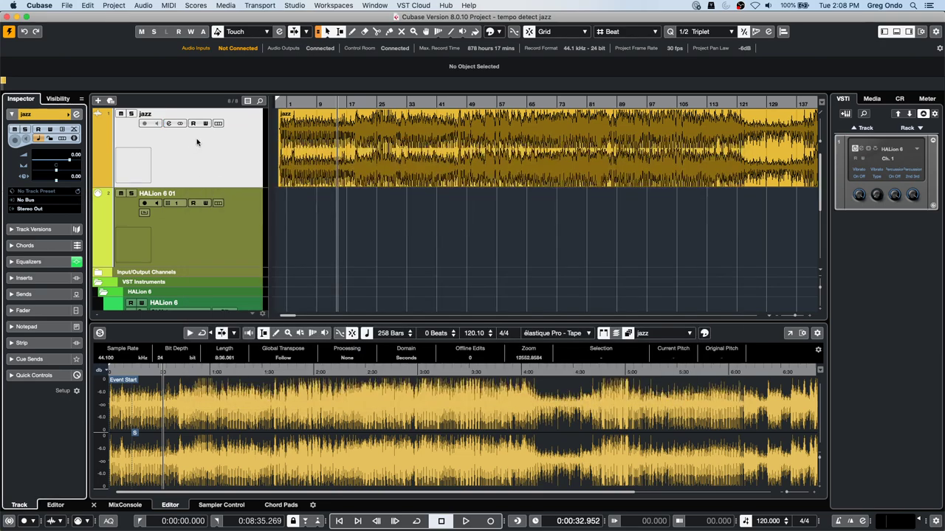
Step: Examine the installed VST instruments and VST effects in the VST Plug-in Manager, and close it
{"action": "left_click", "coordinate": [296, 6]}
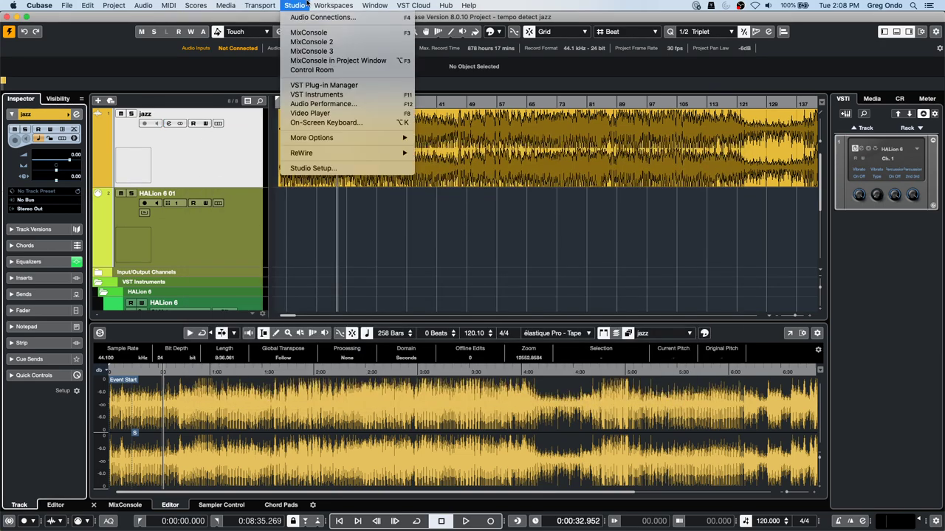
{"action": "left_click", "coordinate": [336, 85]}
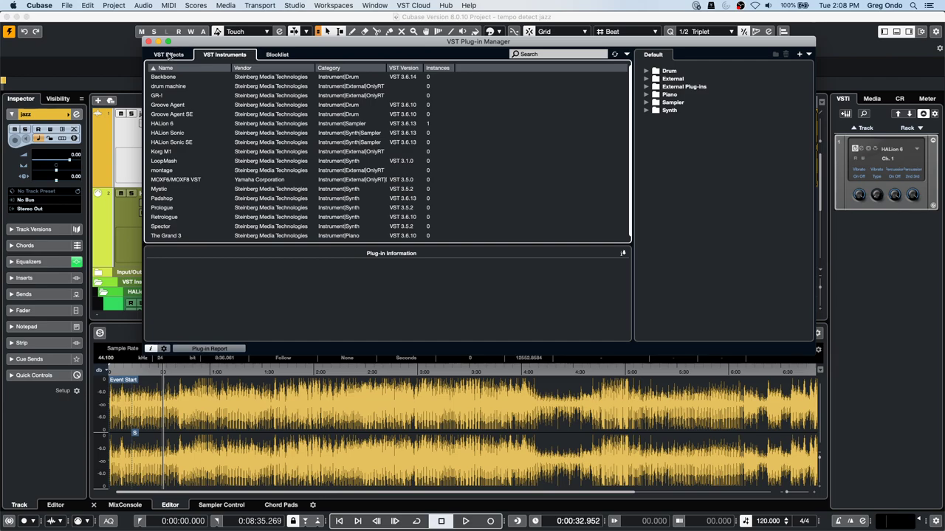
{"action": "left_click", "coordinate": [169, 54]}
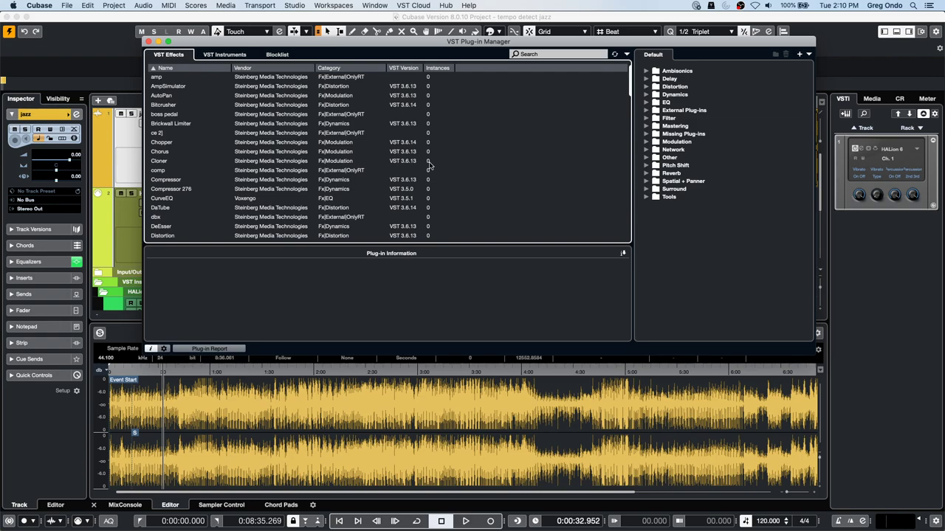
{"action": "left_click", "coordinate": [149, 43]}
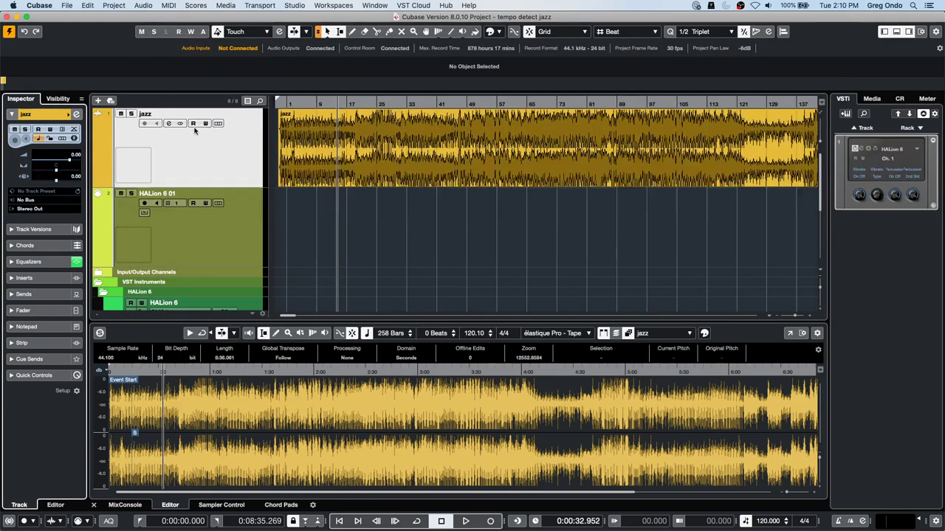
Step: Create a new empty project in the June 16 2020 folder
{"action": "left_click", "coordinate": [67, 6]}
{"action": "left_click", "coordinate": [70, 15]}
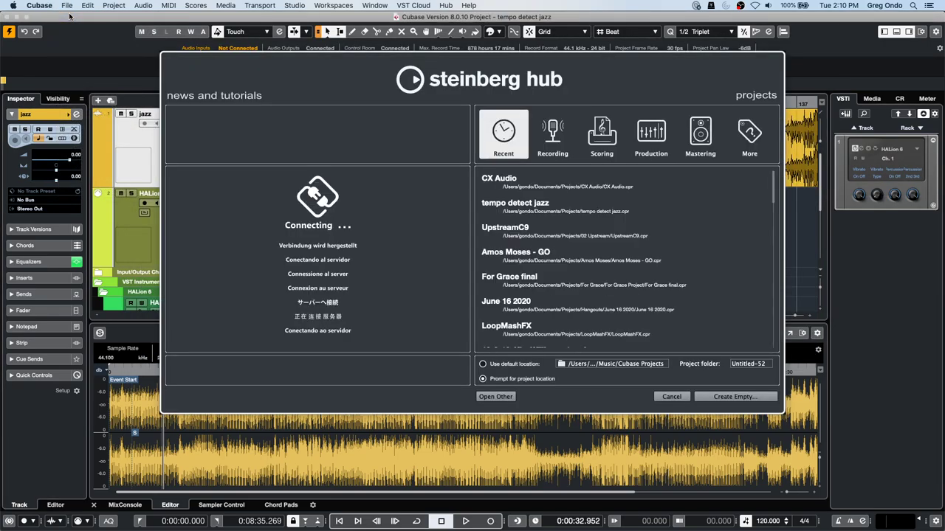
{"action": "key", "text": "Return"}
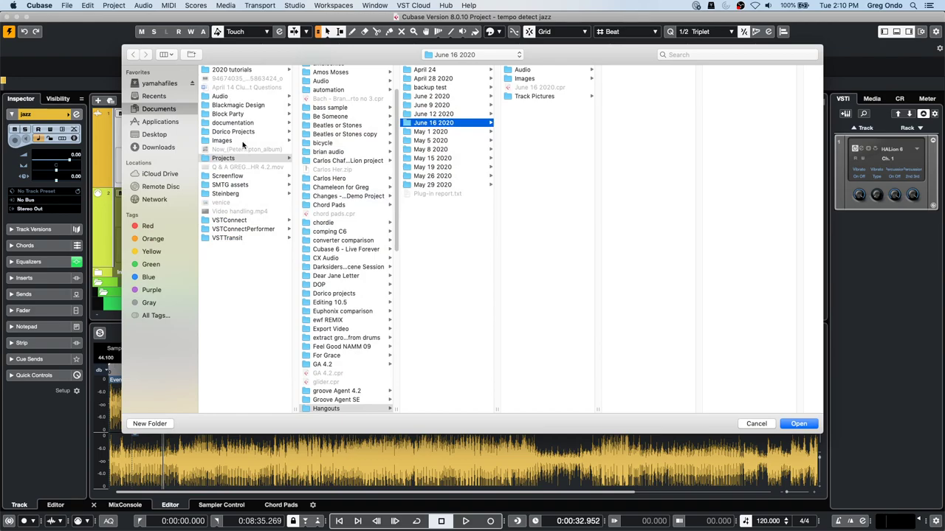
{"action": "key", "text": "Return"}
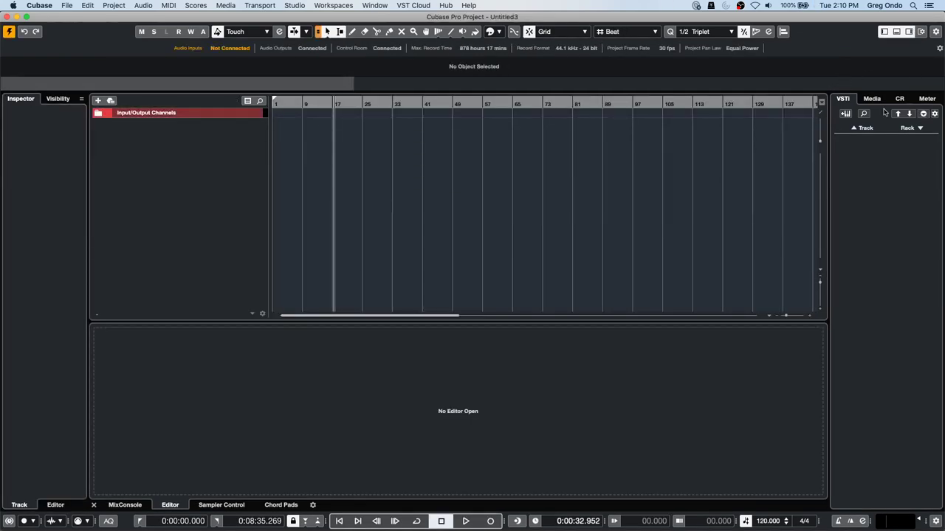
Step: Add a Groove Agent SE instrument track to the project from the VST Instruments collection
{"action": "left_click", "coordinate": [870, 99]}
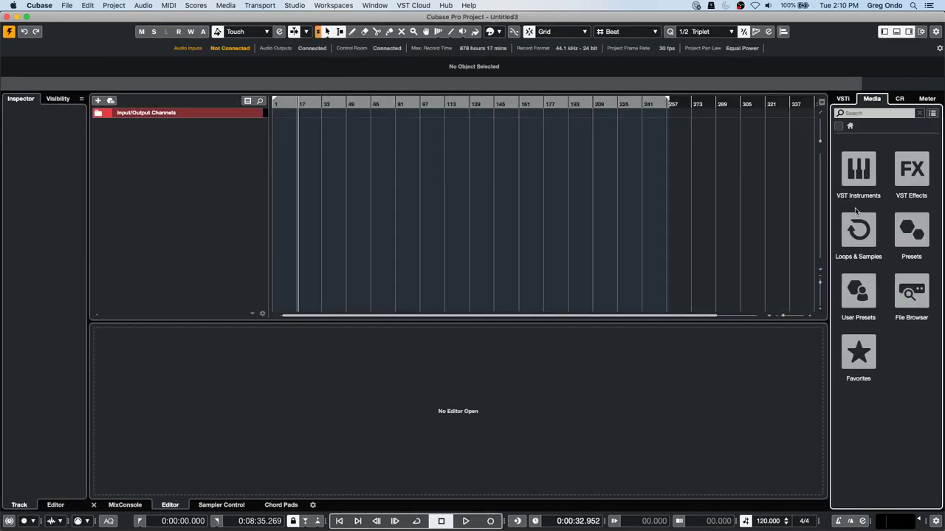
{"action": "left_click", "coordinate": [860, 169]}
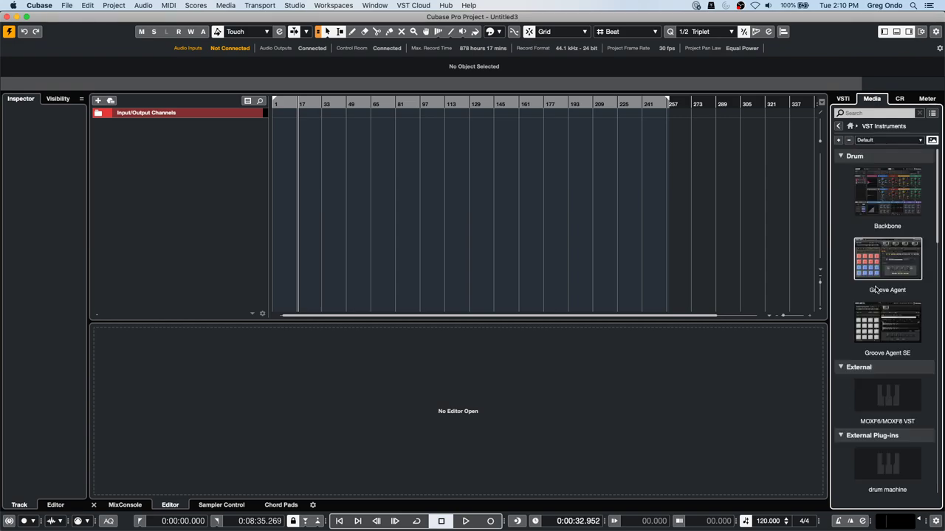
{"action": "left_click_drag", "start_coordinate": [832, 301], "coordinate": [127, 126]}
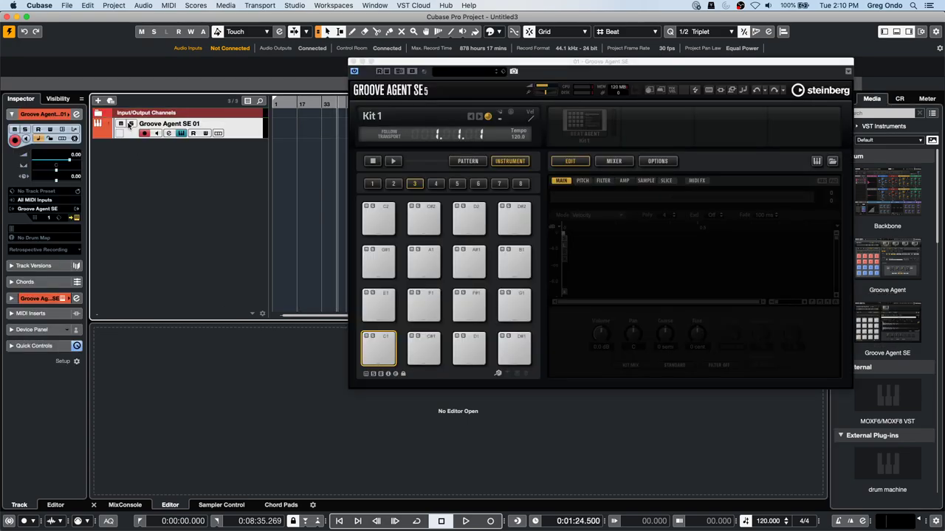
Step: Load the Forget The Past kit with its patterns into Groove Agent SE and close the load dialog
{"action": "right_click", "coordinate": [593, 127]}
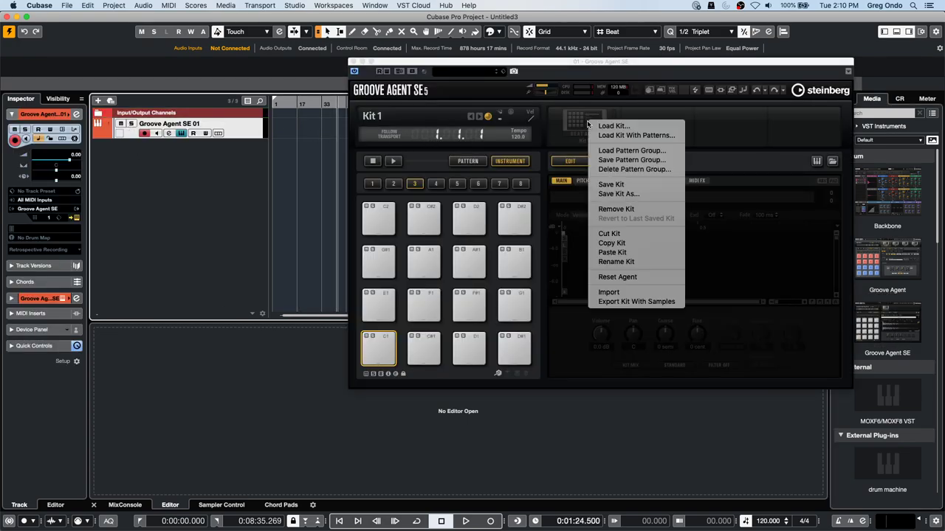
{"action": "left_click", "coordinate": [613, 135]}
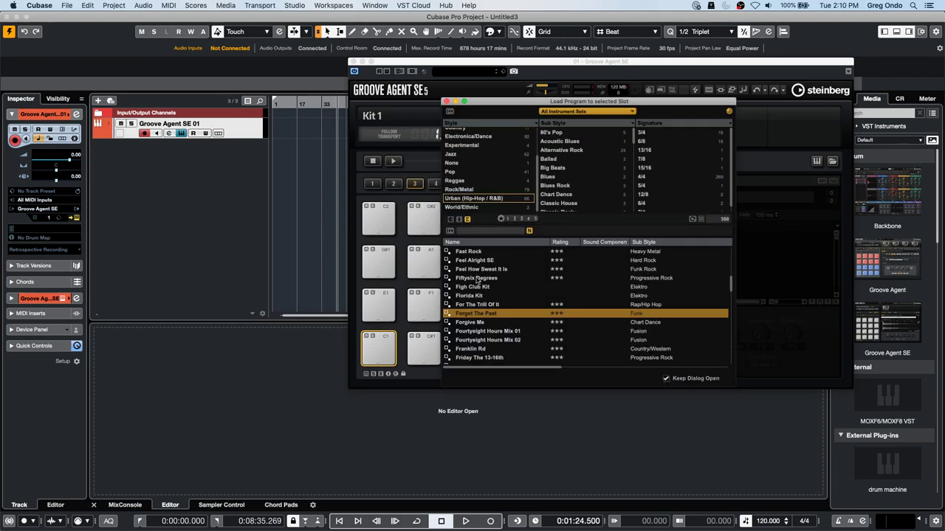
{"action": "double_click", "coordinate": [476, 314]}
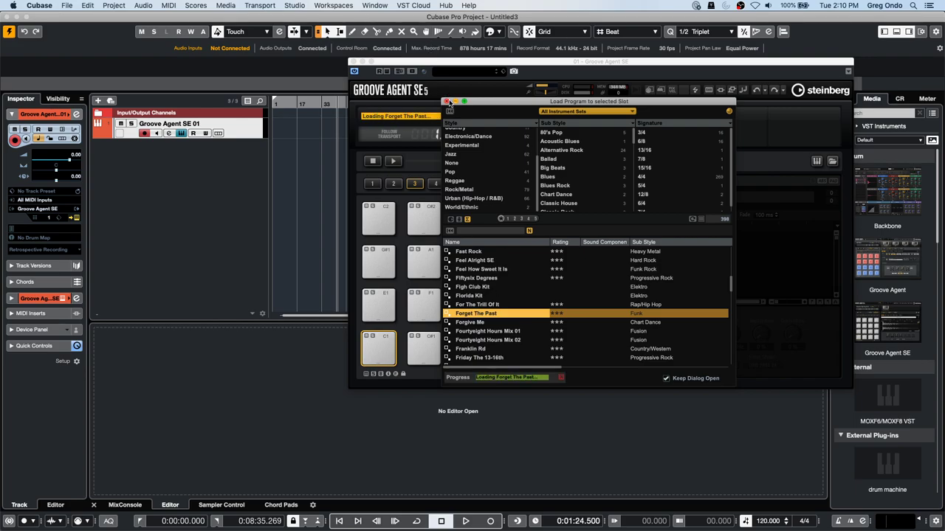
{"action": "left_click", "coordinate": [447, 102]}
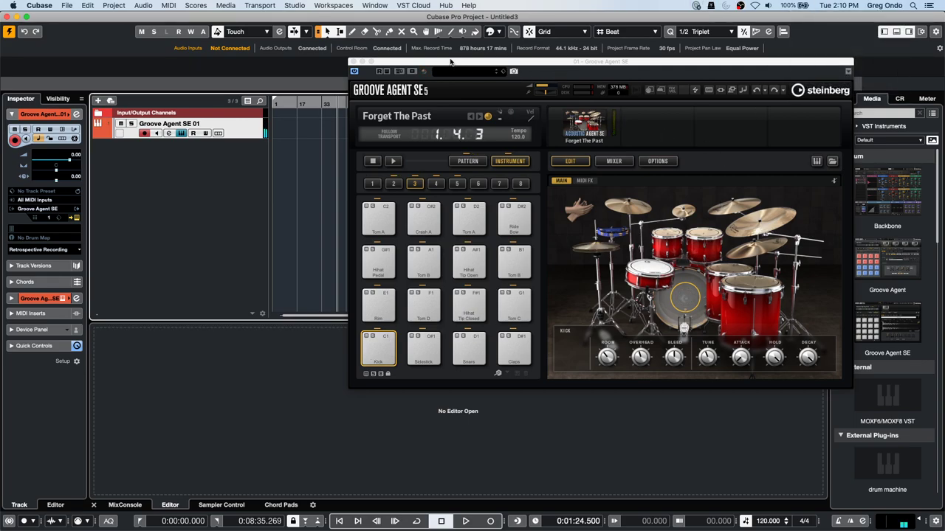
Step: Switch Groove Agent SE's pads to the pattern view and close the instrument window
{"action": "left_click_drag", "start_coordinate": [451, 63], "coordinate": [478, 76]}
{"action": "left_click", "coordinate": [494, 175]}
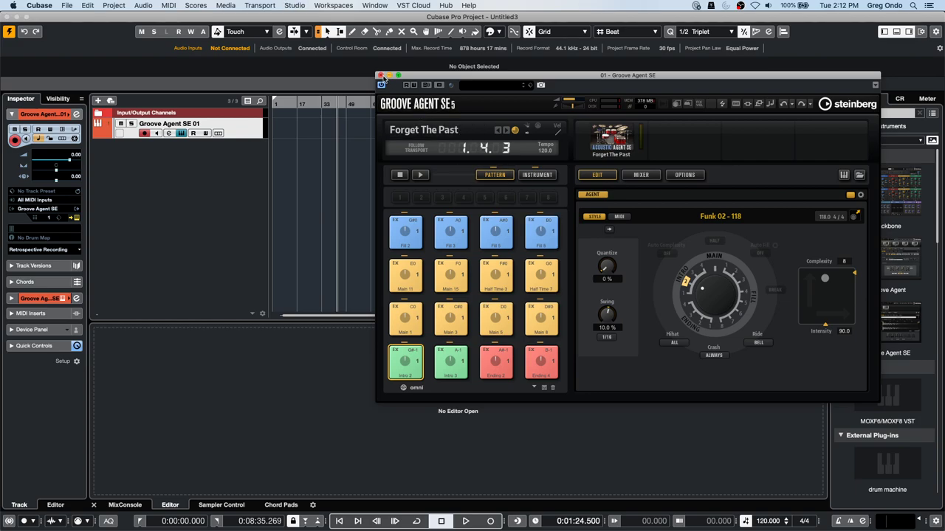
{"action": "left_click", "coordinate": [380, 75]}
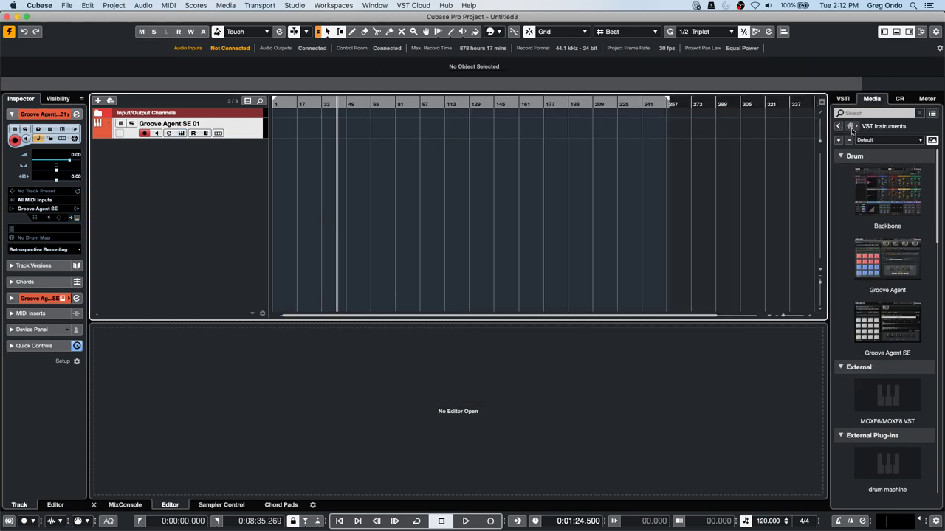
Step: Add the Caleidoscope samples Atmo 11_AM, Atmo 19_AM and Atmo 23_RT on separate new tracks at about bars 19, 57 and 105
{"action": "left_click", "coordinate": [850, 127]}
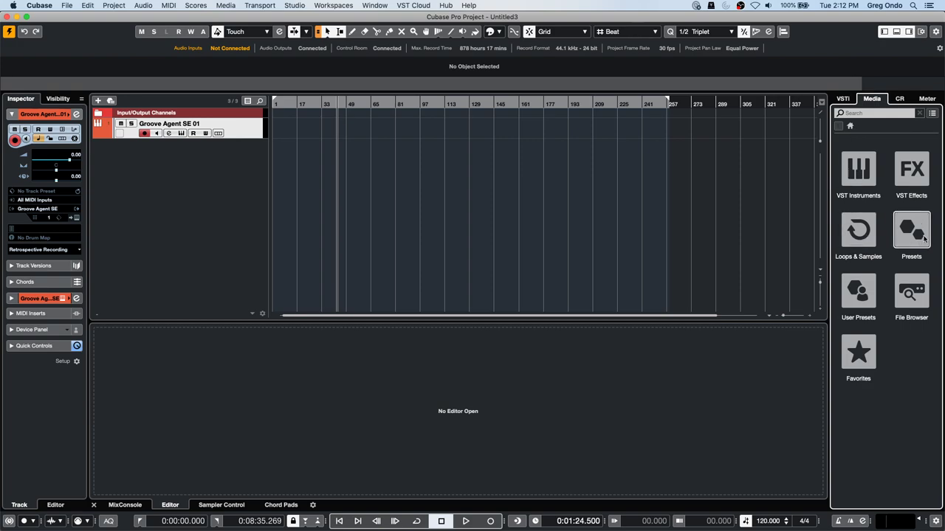
{"action": "left_click", "coordinate": [871, 241]}
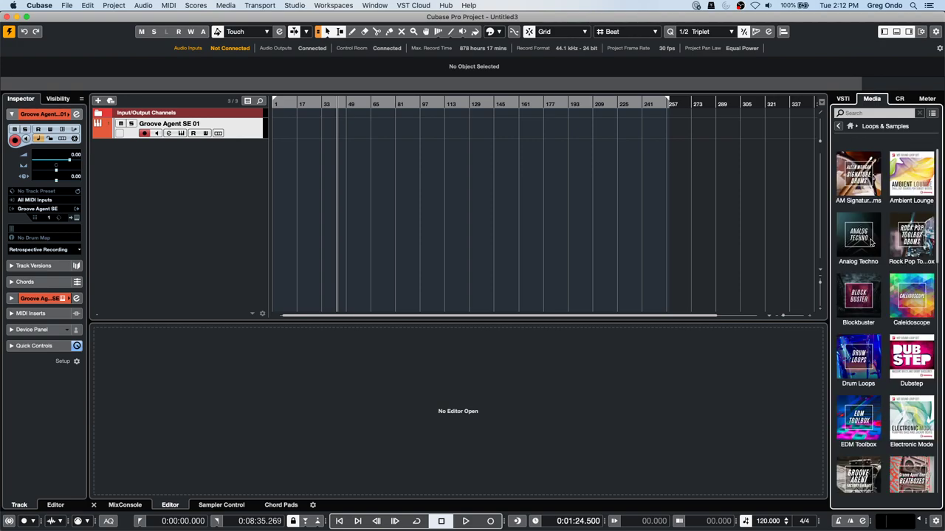
{"action": "left_click", "coordinate": [911, 295]}
{"action": "mouse_move", "coordinate": [859, 323]}
{"action": "left_mouse_down"}
{"action": "mouse_move", "coordinate": [355, 222]}
{"action": "mouse_move", "coordinate": [288, 163]}
{"action": "mouse_move", "coordinate": [303, 163]}
{"action": "left_mouse_up"}
{"action": "left_click_drag", "start_coordinate": [864, 397], "coordinate": [360, 171]}
{"action": "left_click_drag", "start_coordinate": [863, 434], "coordinate": [435, 189]}
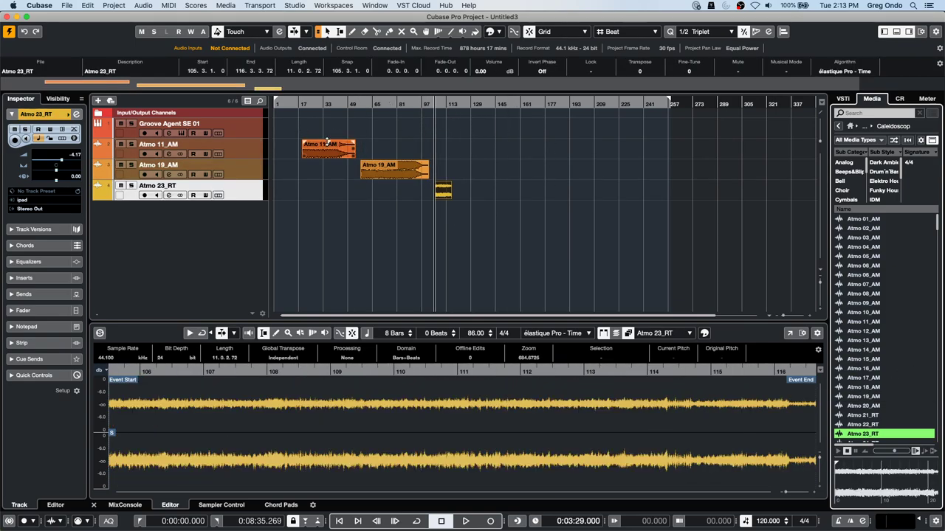
Step: Apply the SpectraLayers extension to the Atmo 11_AM event and erase part of its early spectrum with the 32-pixel round eraser
{"action": "left_click", "coordinate": [327, 145]}
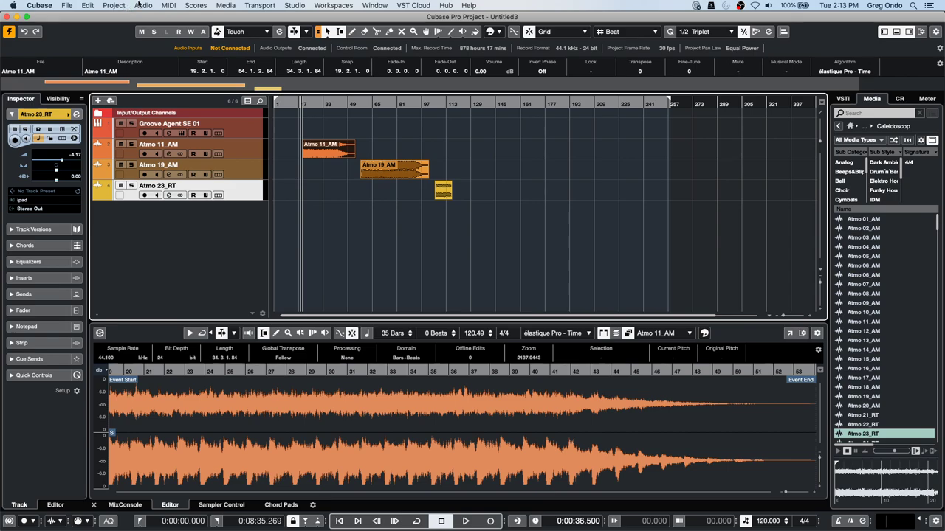
{"action": "left_click", "coordinate": [113, 5]}
{"action": "mouse_move", "coordinate": [144, 5]}
{"action": "mouse_move", "coordinate": [154, 99]}
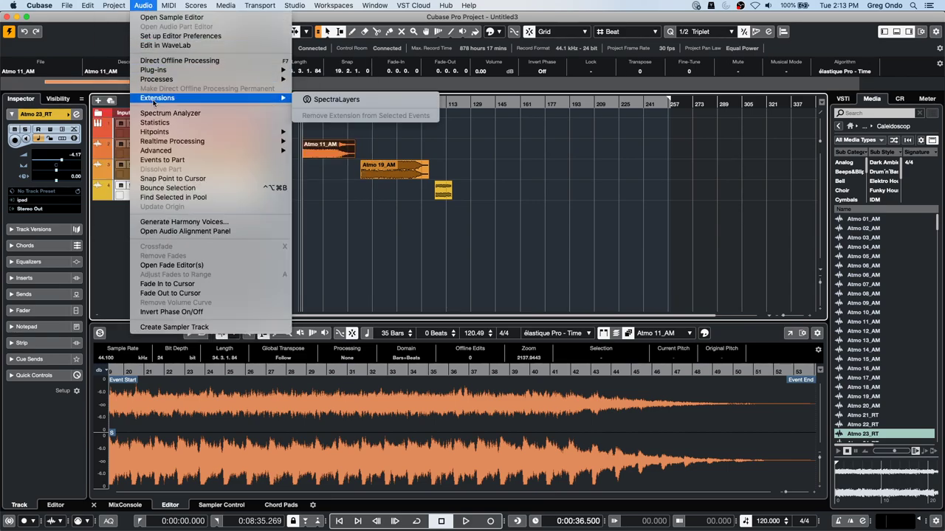
{"action": "left_click", "coordinate": [336, 99]}
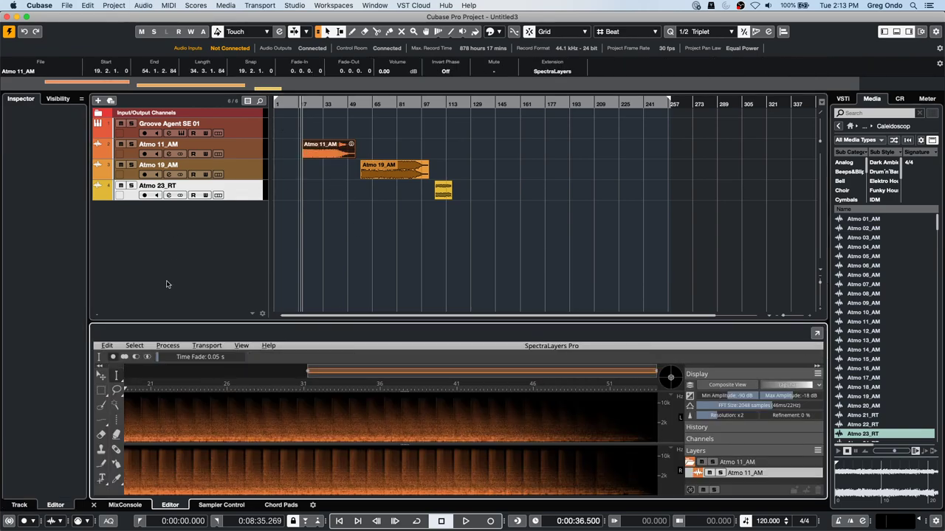
{"action": "left_click", "coordinate": [101, 435]}
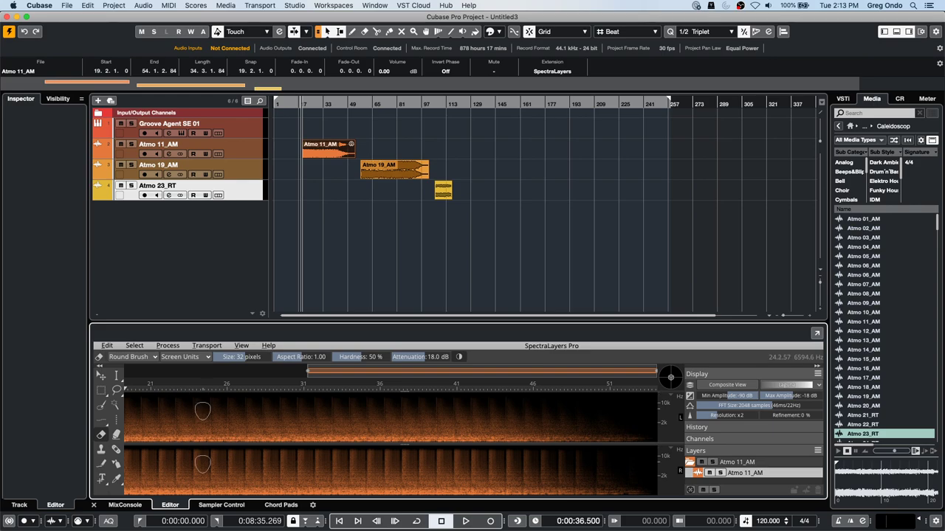
{"action": "mouse_move", "coordinate": [202, 412]}
{"action": "left_mouse_down"}
{"action": "mouse_move", "coordinate": [338, 425]}
{"action": "mouse_move", "coordinate": [144, 416]}
{"action": "left_mouse_up"}
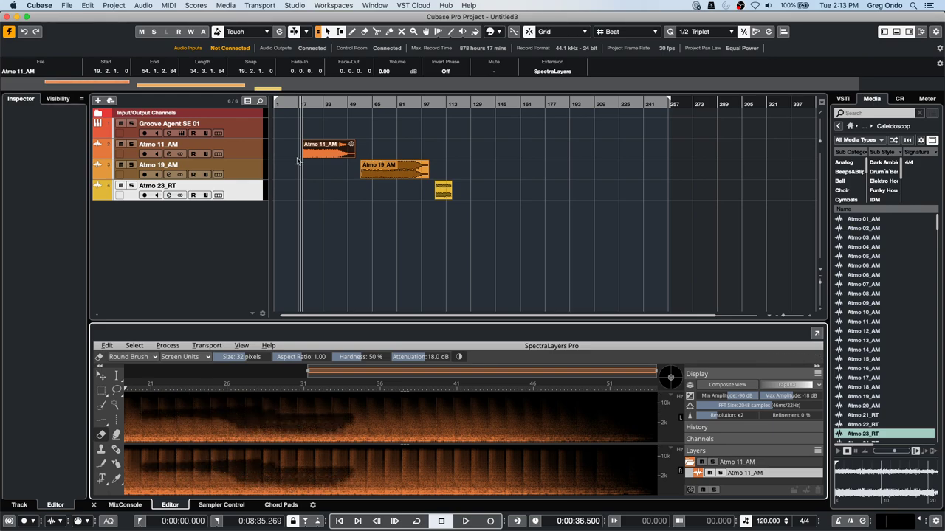
Step: Apply the SpectraLayers extension to the Atmo 19_AM event and erase part of its spectrum around bars 67 to 74
{"action": "left_click", "coordinate": [399, 172]}
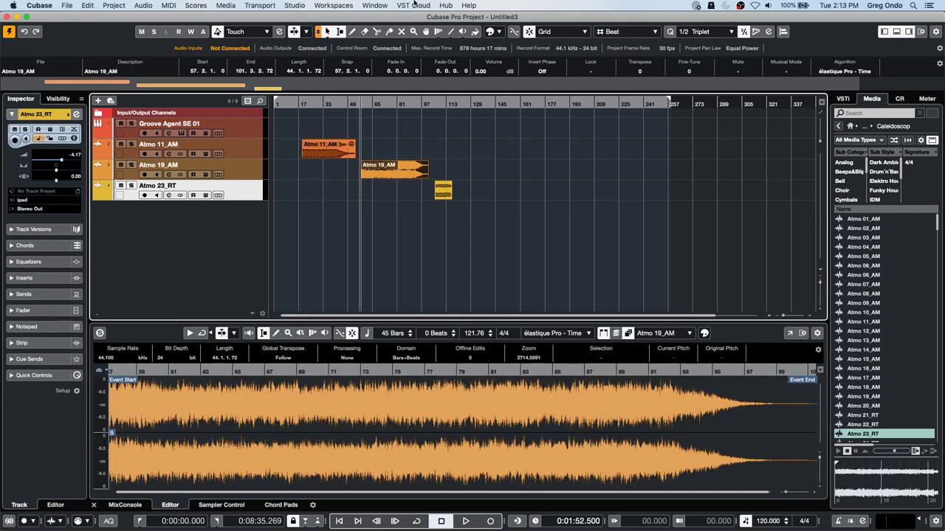
{"action": "left_click", "coordinate": [126, 6]}
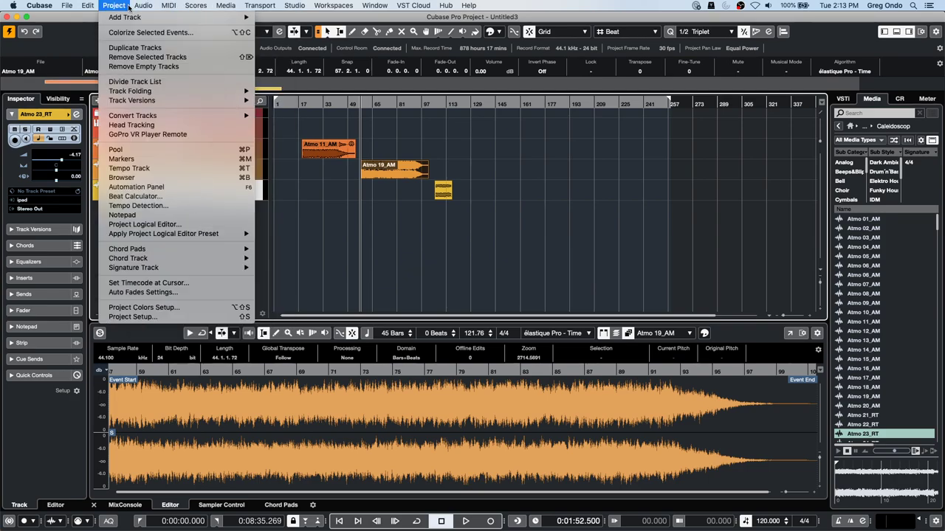
{"action": "mouse_move", "coordinate": [144, 6]}
{"action": "mouse_move", "coordinate": [176, 101]}
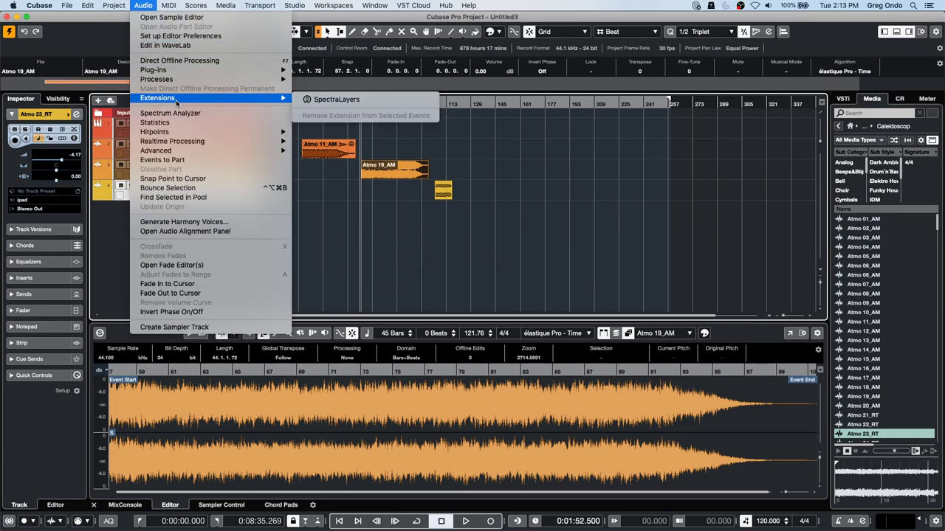
{"action": "left_click", "coordinate": [341, 101]}
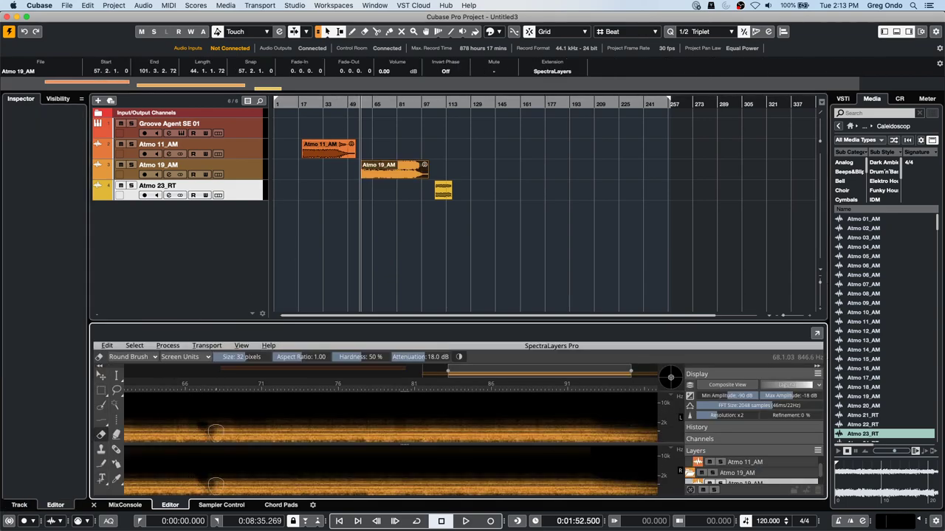
Step: Apply the SpectraLayers extension to the Atmo 23_RT event
{"action": "left_click", "coordinate": [443, 191]}
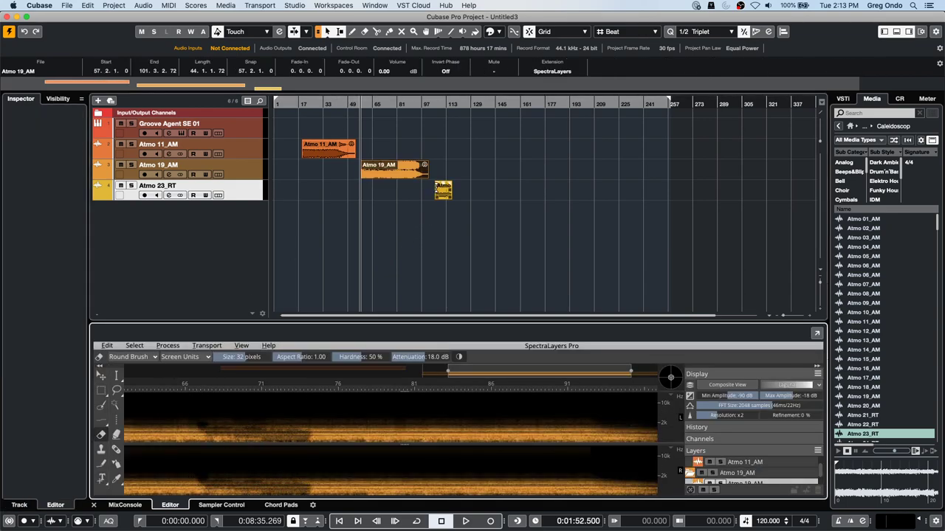
{"action": "left_click", "coordinate": [138, 5]}
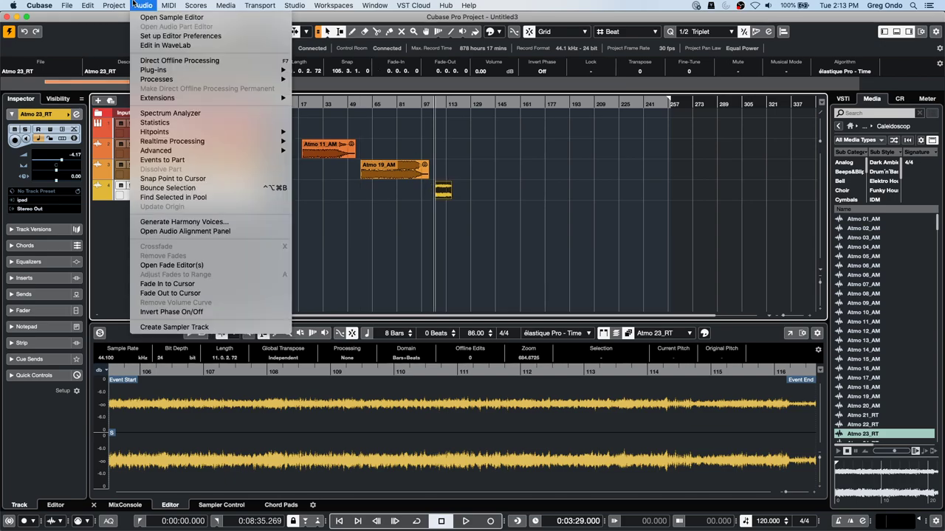
{"action": "mouse_move", "coordinate": [214, 97]}
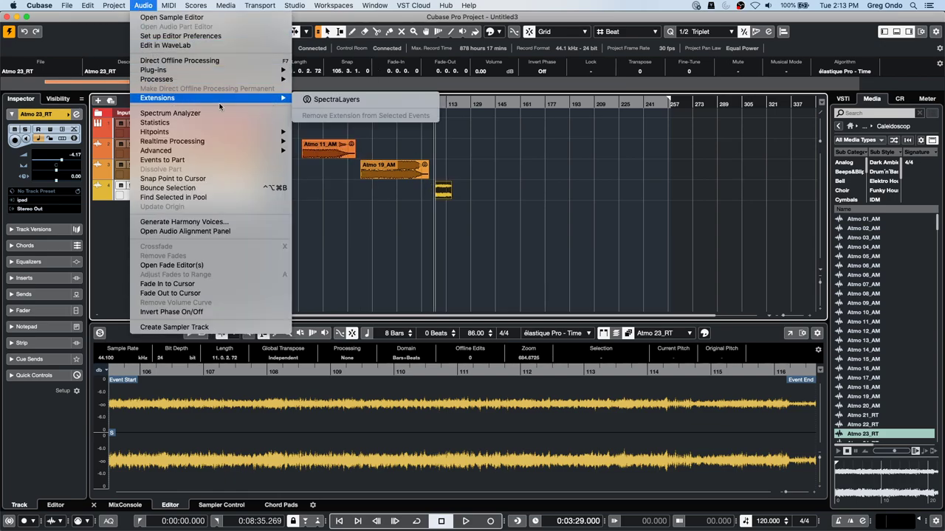
{"action": "left_click", "coordinate": [343, 99]}
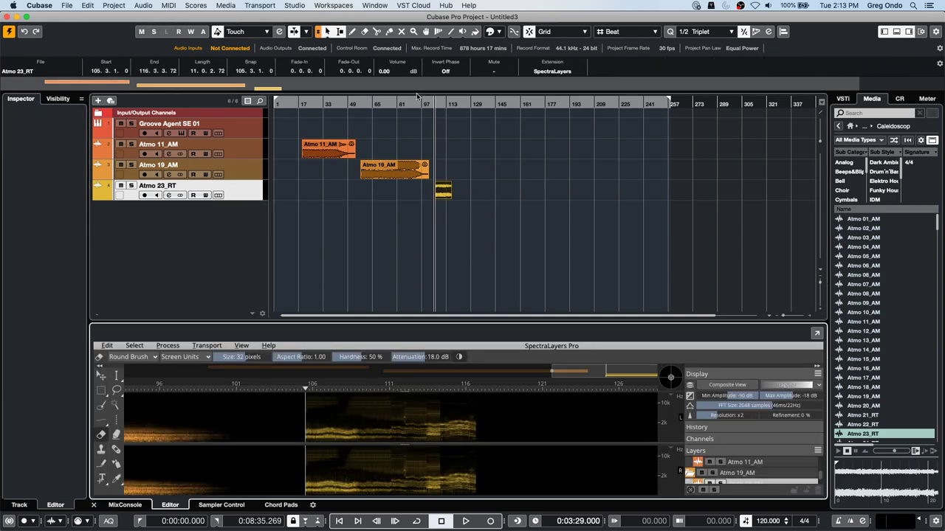
Step: Compare the spectra of the Atmo 11_AM, Atmo 19_AM and Atmo 23_RT events in SpectraLayers, one event at a time
{"action": "left_click", "coordinate": [321, 152]}
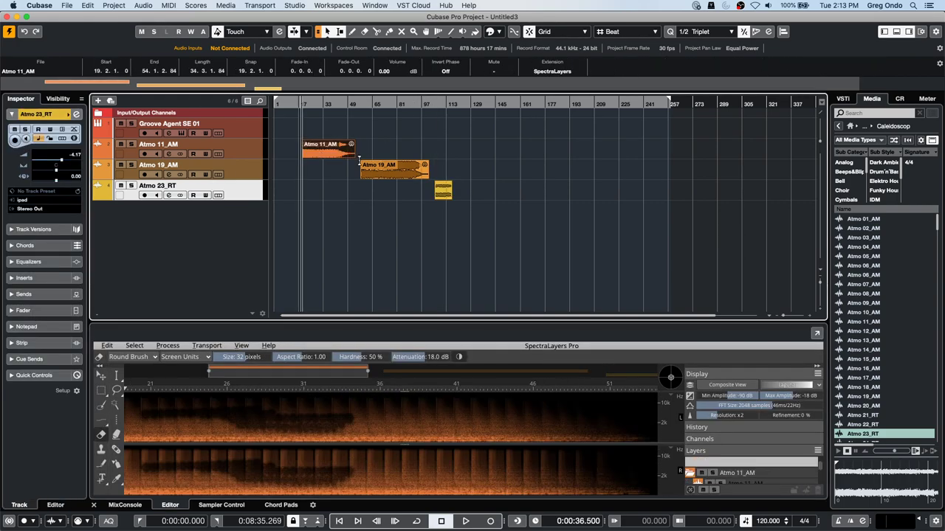
{"action": "left_click", "coordinate": [390, 174]}
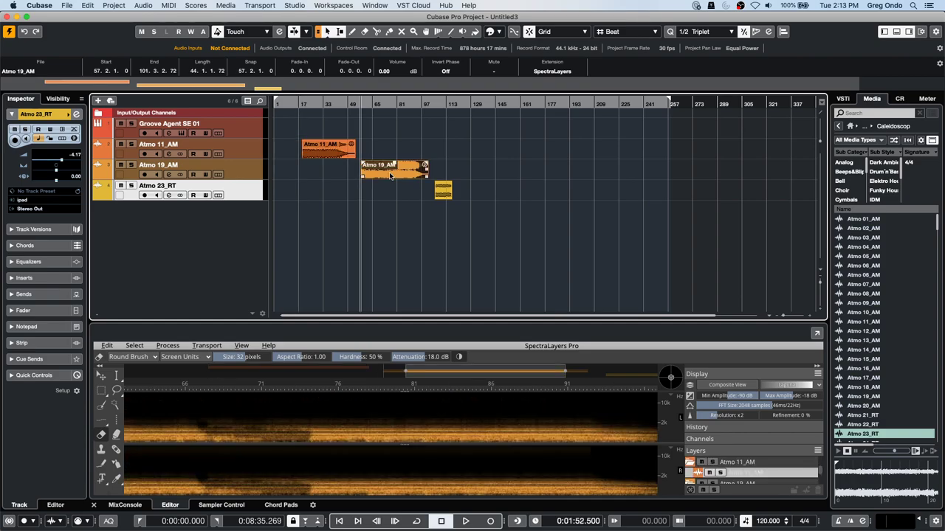
{"action": "left_click", "coordinate": [440, 185]}
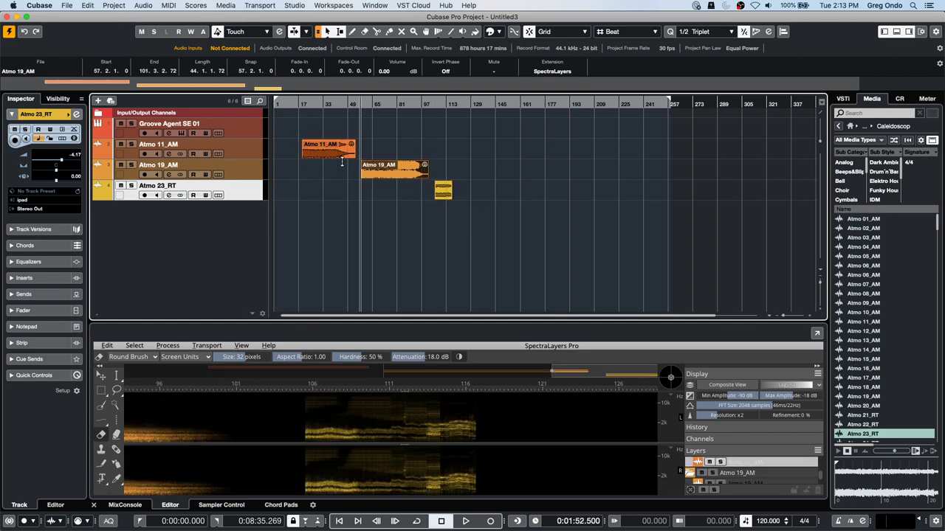
{"action": "left_click", "coordinate": [342, 191]}
{"action": "left_click", "coordinate": [142, 6]}
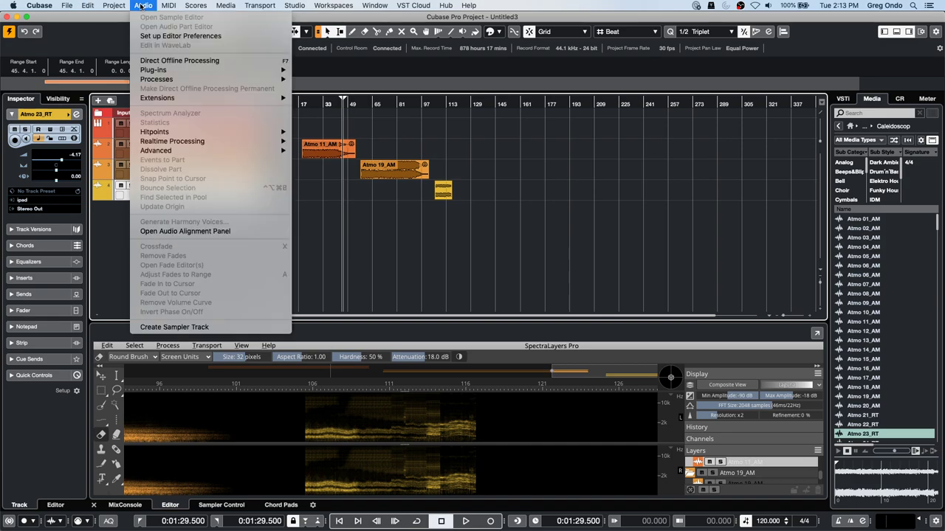
{"action": "mouse_move", "coordinate": [169, 99]}
{"action": "left_click", "coordinate": [455, 300]}
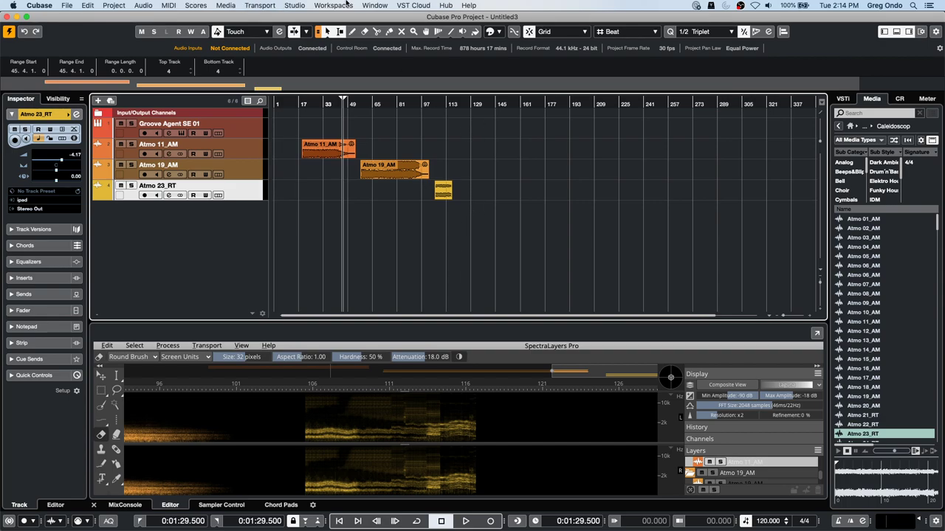
Step: Add the Yamaha 01V96 V2/VCM/i as a remote device in the studio setup
{"action": "left_click", "coordinate": [295, 5]}
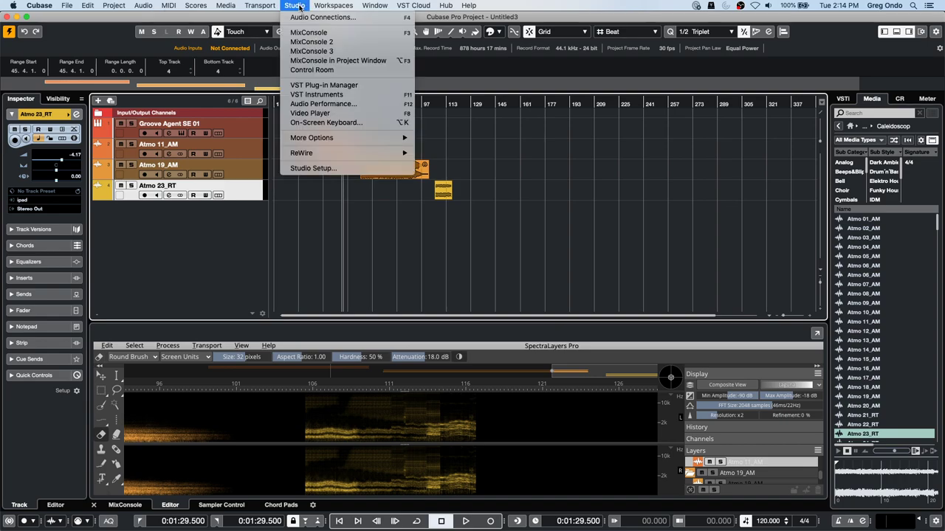
{"action": "mouse_move", "coordinate": [309, 156]}
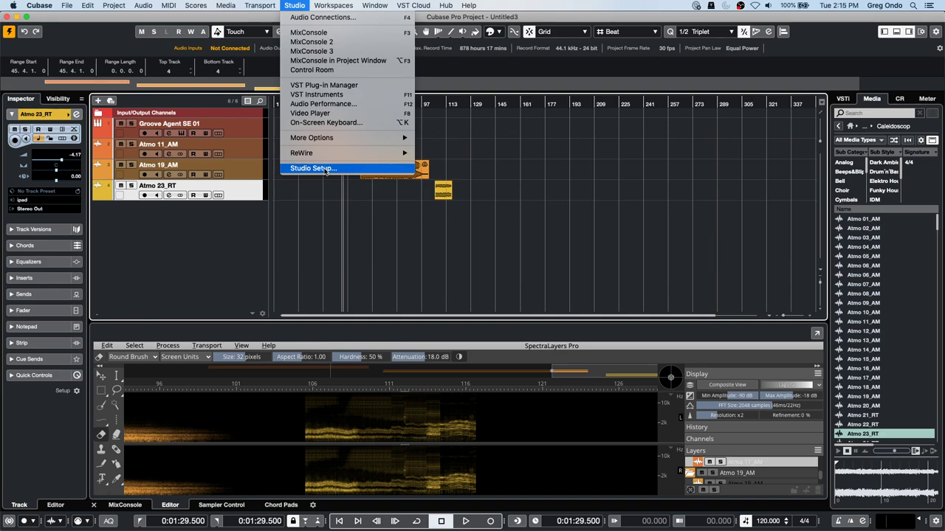
{"action": "left_click", "coordinate": [313, 168]}
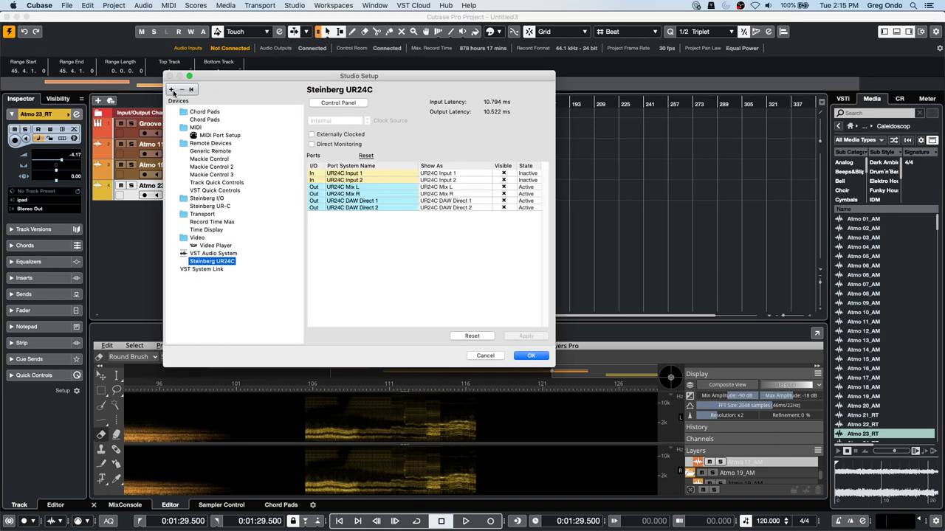
{"action": "left_click", "coordinate": [172, 90]}
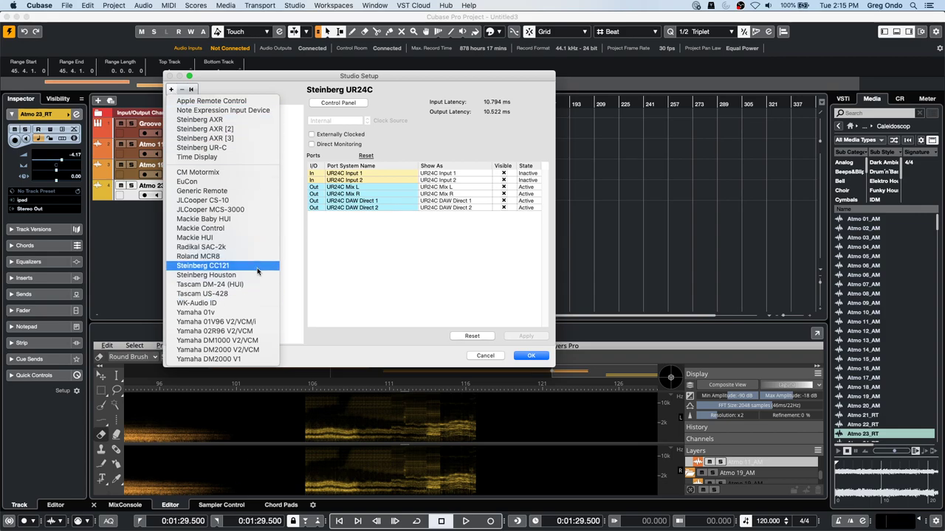
{"action": "key", "text": "Escape"}
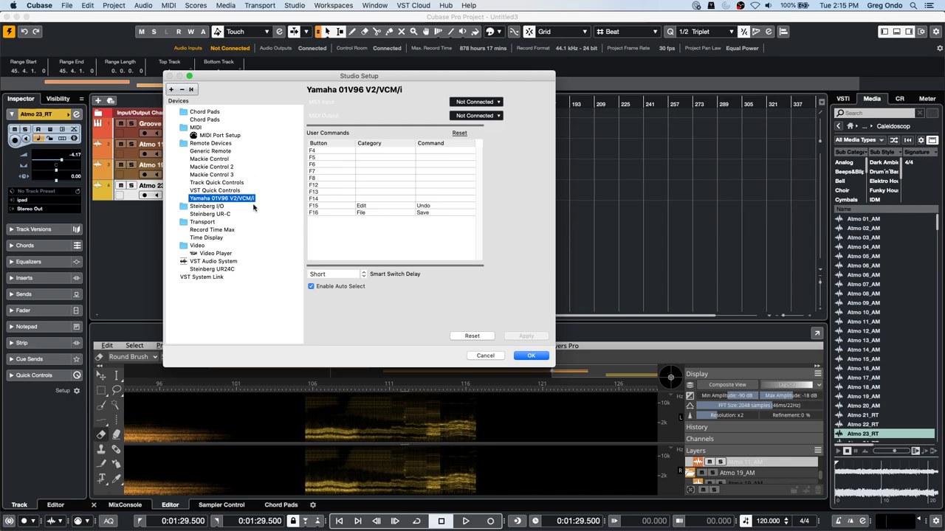
Step: Check the Yamaha 01V96 V2/VCM/i's available MIDI input ports, and remove the device from the studio setup
{"action": "left_click", "coordinate": [484, 103]}
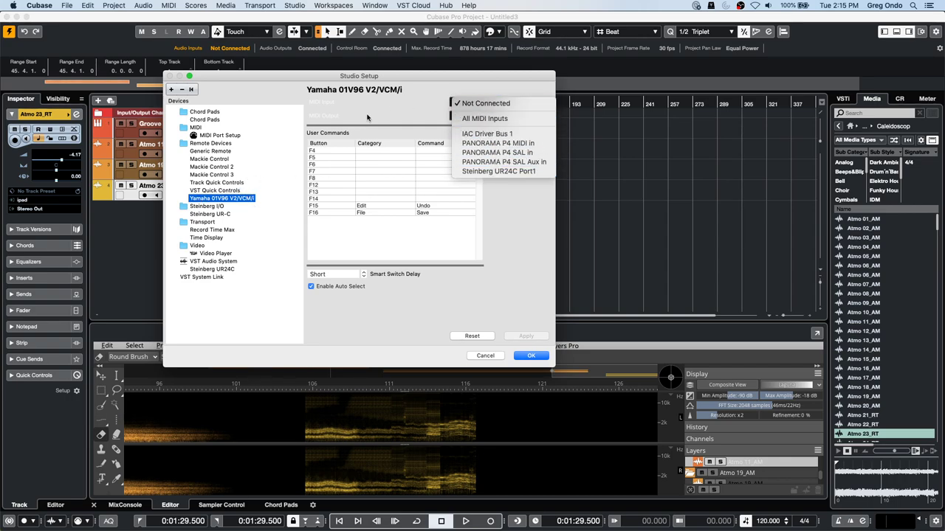
{"action": "left_click", "coordinate": [415, 98]}
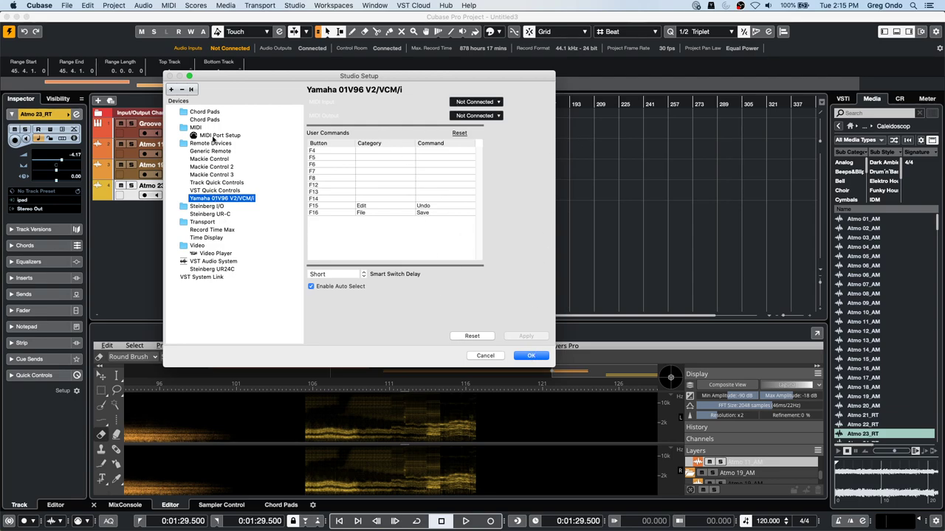
{"action": "left_click", "coordinate": [182, 89]}
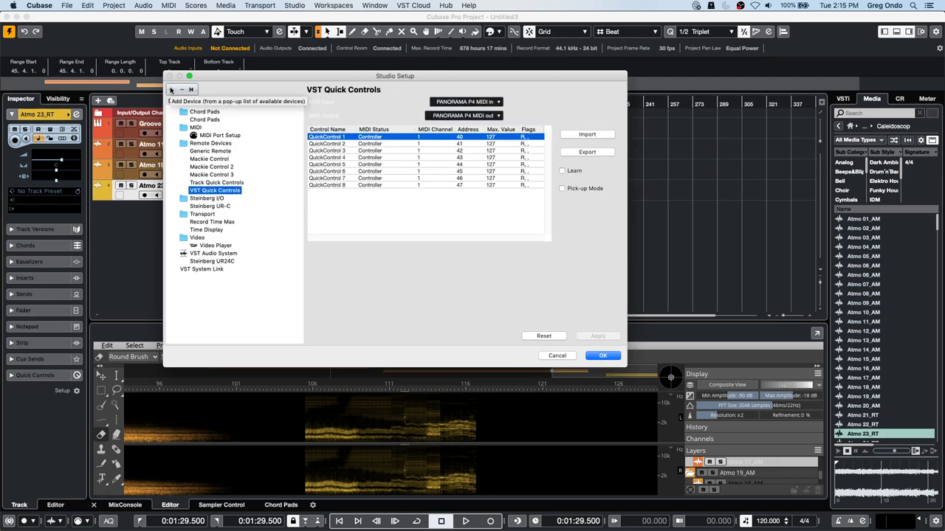
Step: Add another Mackie Control remote device, remove all the Mackie Control devices from the list, and accept the studio setup
{"action": "left_click", "coordinate": [171, 89]}
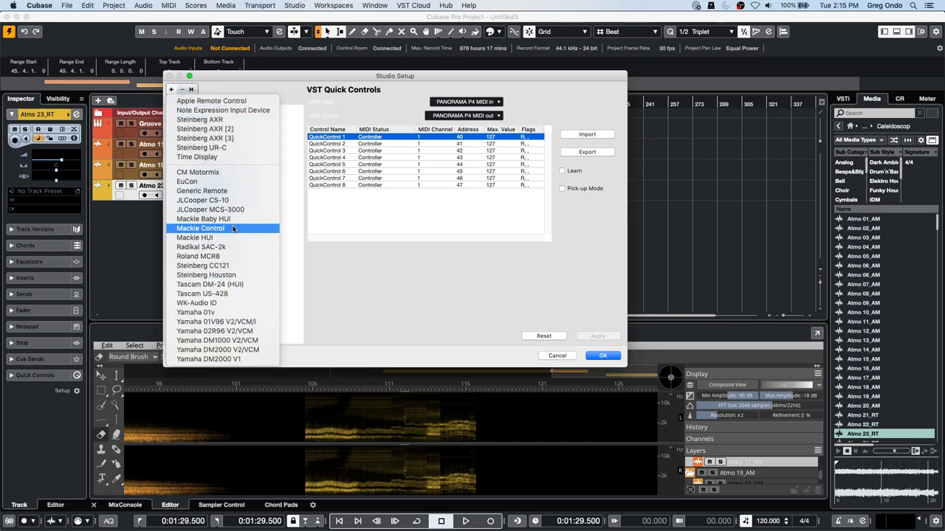
{"action": "left_click", "coordinate": [200, 229]}
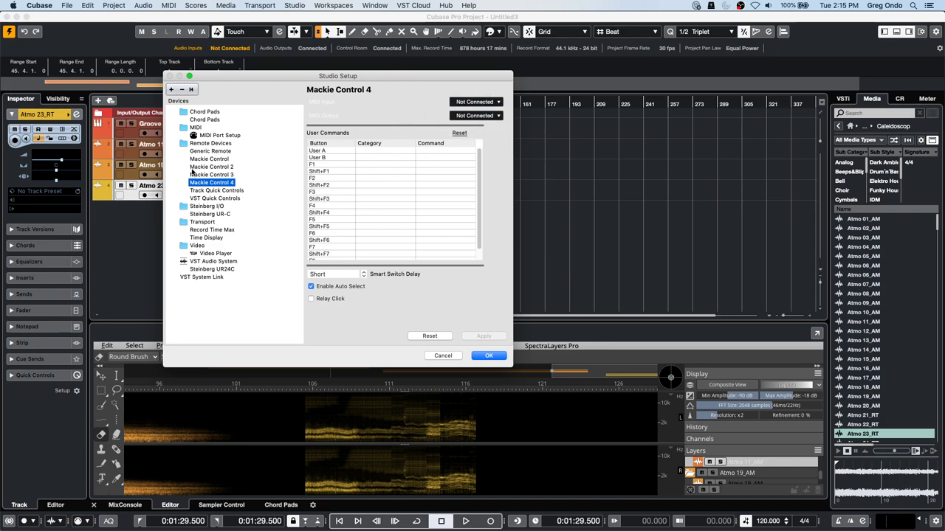
{"action": "left_click", "coordinate": [218, 168]}
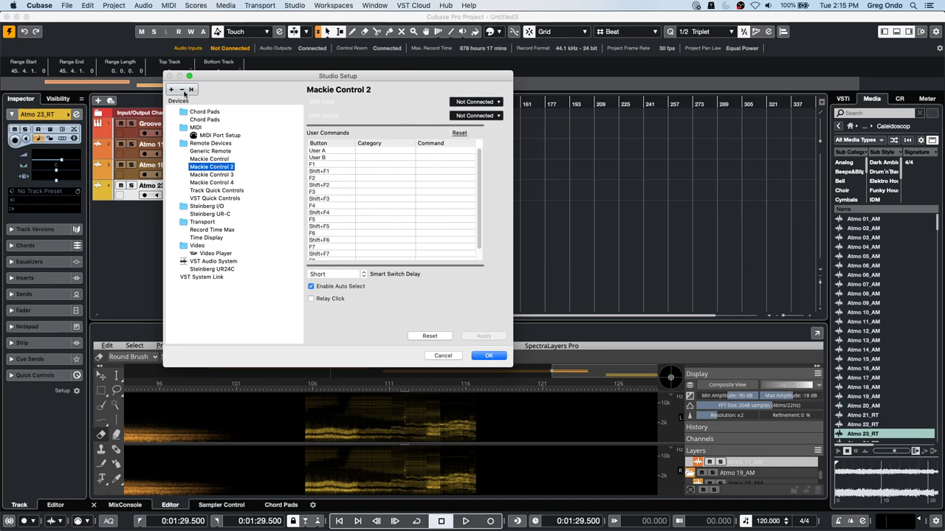
{"action": "left_click", "coordinate": [183, 90]}
{"action": "left_click", "coordinate": [183, 90]}
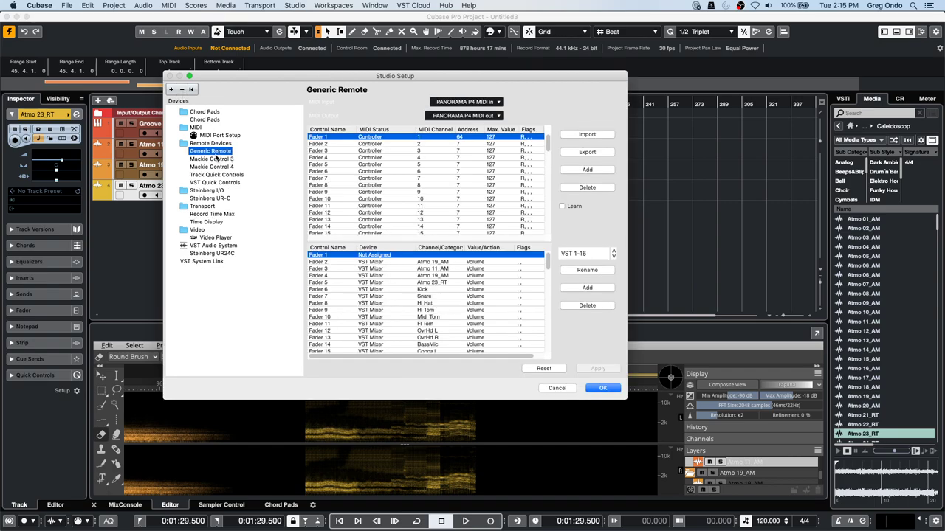
{"action": "left_click", "coordinate": [219, 159]}
{"action": "left_click", "coordinate": [183, 90]}
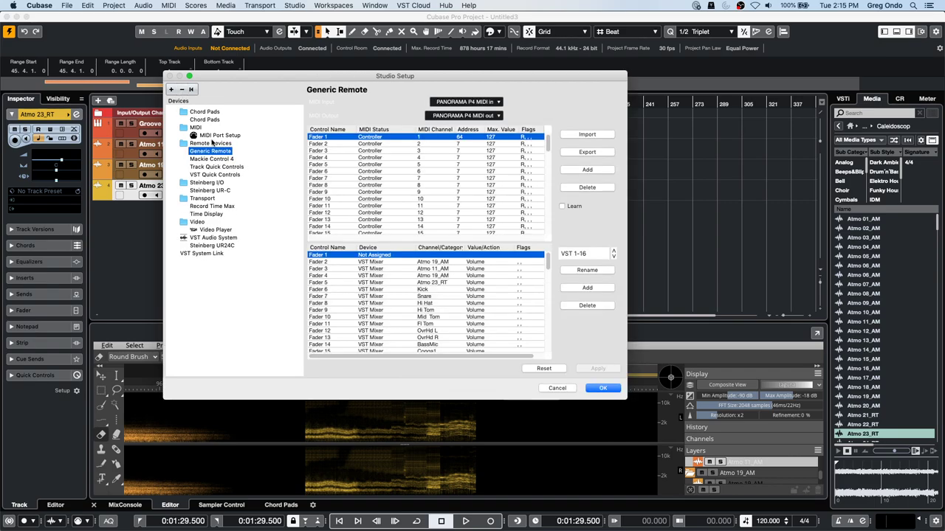
{"action": "left_click", "coordinate": [221, 160]}
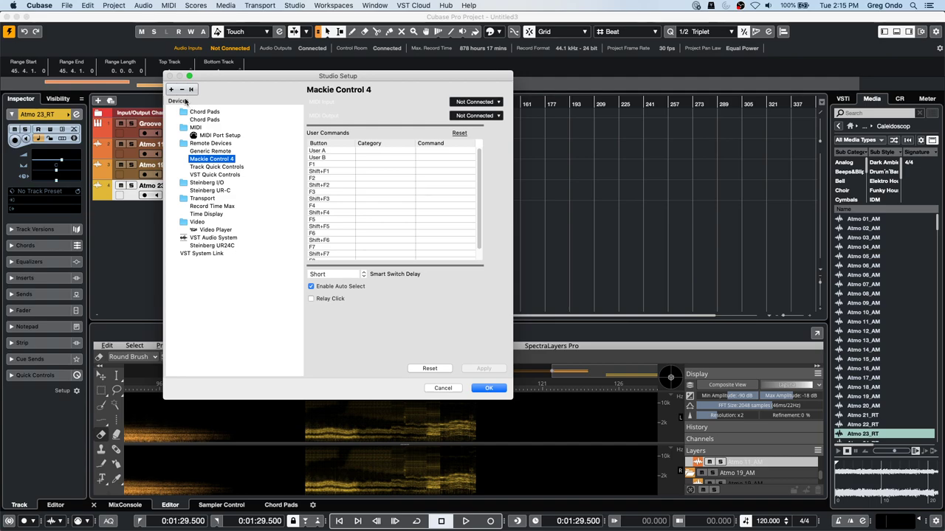
{"action": "left_click", "coordinate": [184, 90]}
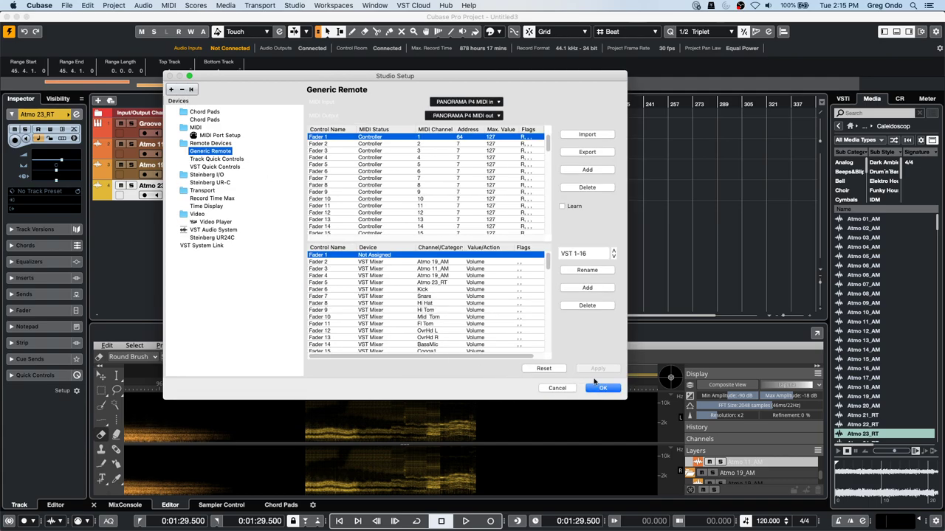
{"action": "left_click", "coordinate": [601, 388]}
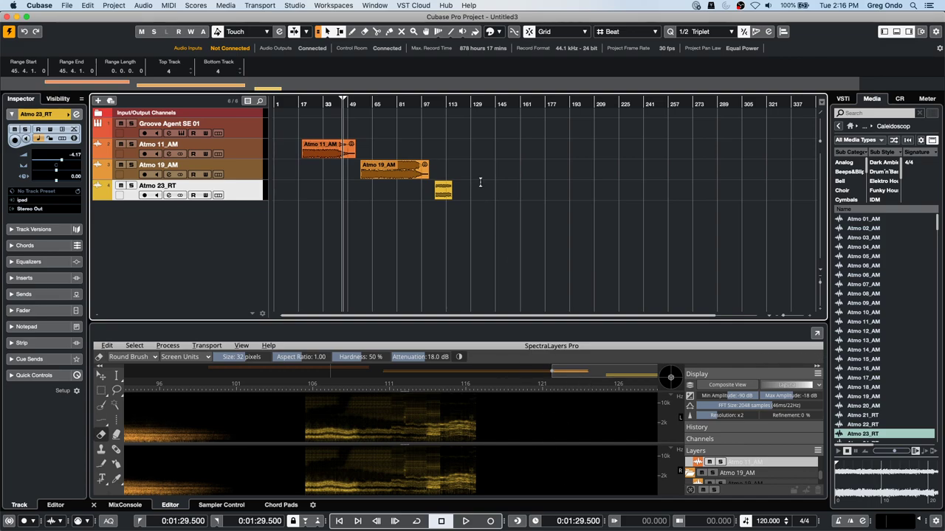
Step: Undo the SpectraLayers extensions and the insertion of the Atmo 11_AM, Atmo 19_AM and Atmo 23_RT tracks
{"action": "key", "text": "super+z"}
{"action": "key", "text": "super+z"}
{"action": "key", "text": "super+z"}
{"action": "key", "text": "super+z"}
{"action": "key", "text": "super+z"}
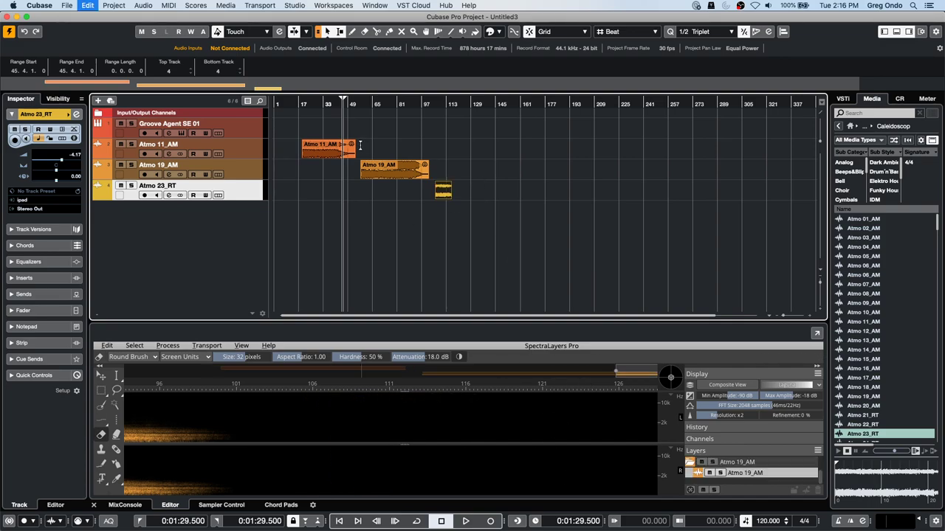
{"action": "key", "text": "super+z"}
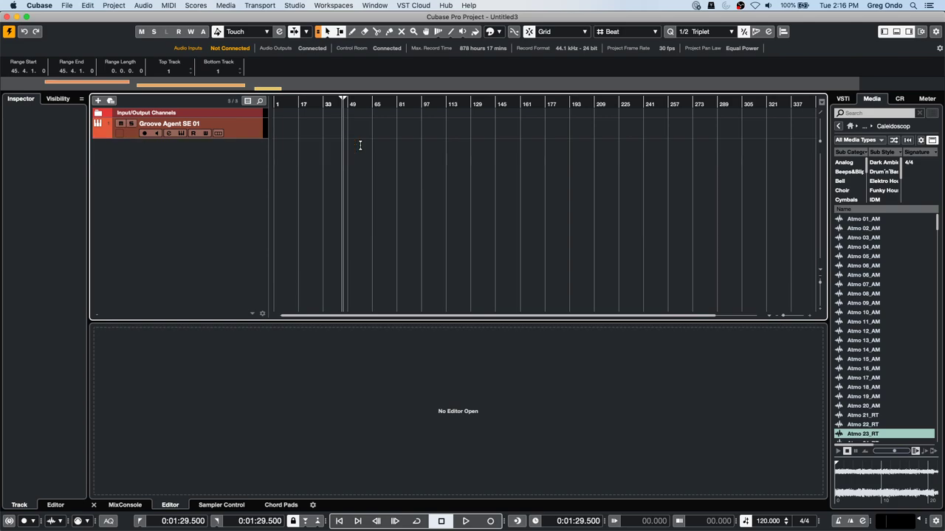
Step: Add the Caleidoscope samples Atmo 11_AM, Atmo 18_AM and Atmo 22_RT on separate new tracks, stacked at about bars 16 to 18
{"action": "left_click_drag", "start_coordinate": [863, 322], "coordinate": [298, 166]}
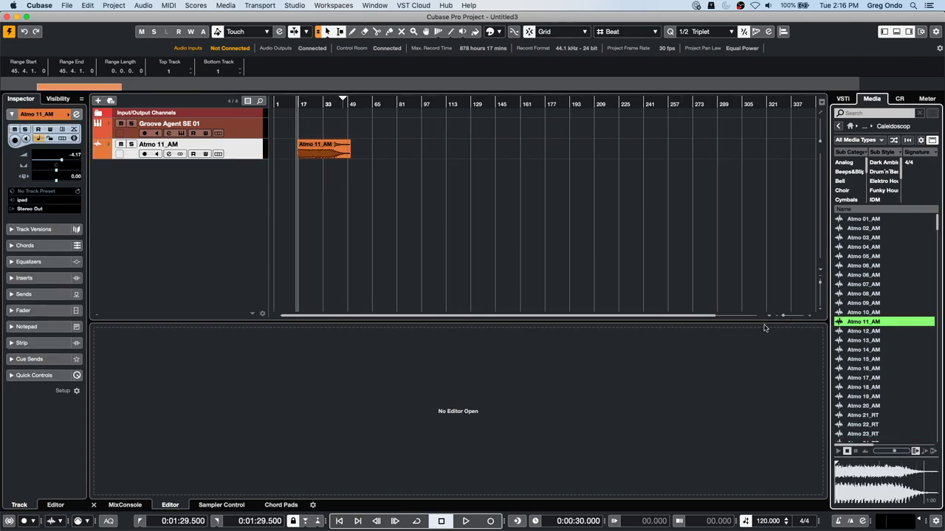
{"action": "left_click_drag", "start_coordinate": [850, 387], "coordinate": [303, 180]}
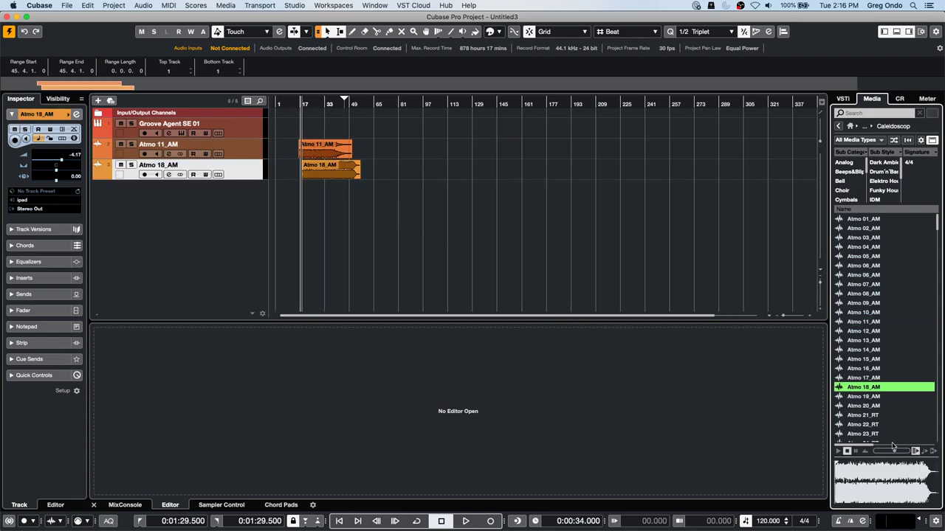
{"action": "left_click", "coordinate": [867, 426]}
{"action": "left_click_drag", "start_coordinate": [867, 432], "coordinate": [330, 210]}
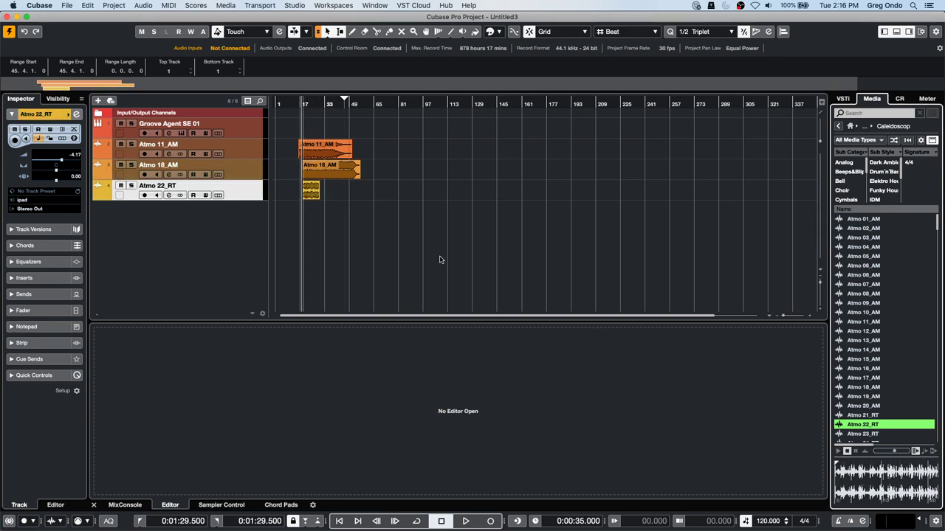
{"action": "left_click", "coordinate": [312, 190]}
{"action": "left_click_drag", "start_coordinate": [319, 106], "coordinate": [313, 199]}
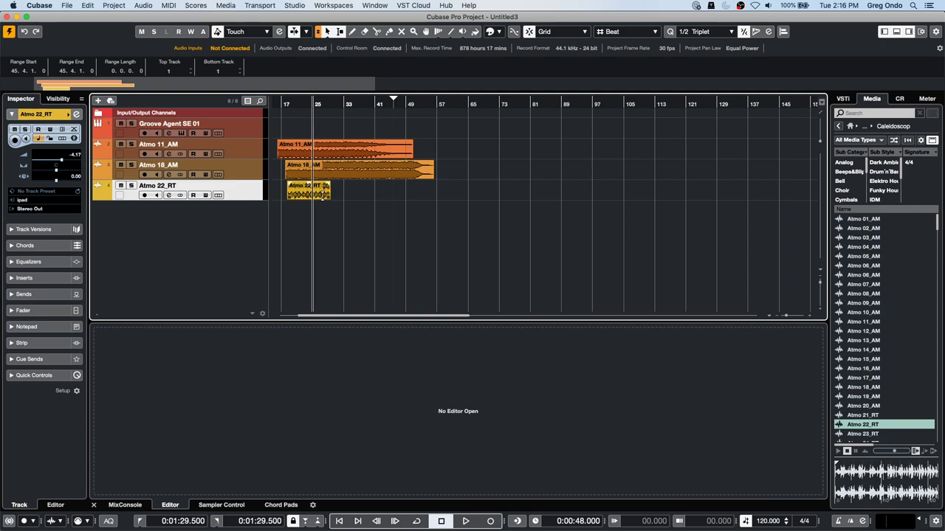
Step: Repeat the Atmo 22_RT event three times back to back, extending its track to about bar 62
{"action": "double_click", "coordinate": [323, 198]}
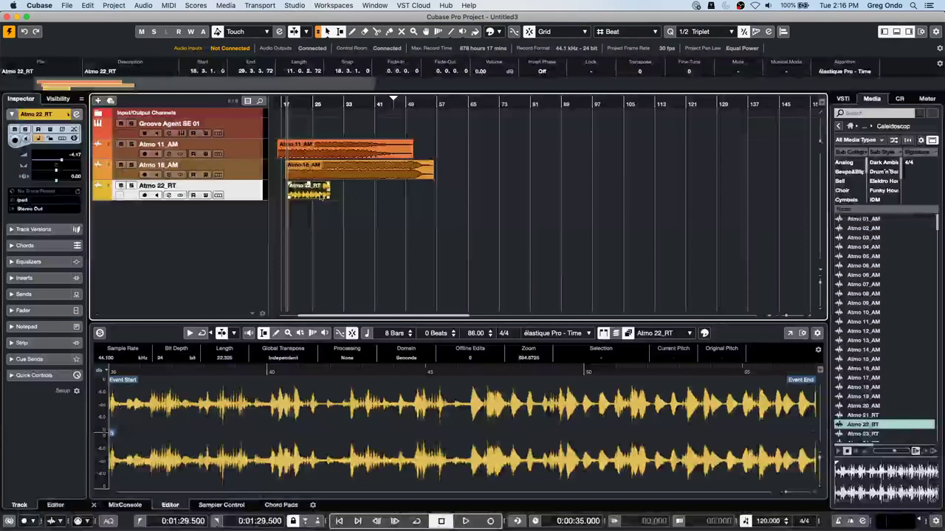
{"action": "left_click_drag", "start_coordinate": [327, 198], "coordinate": [461, 199]}
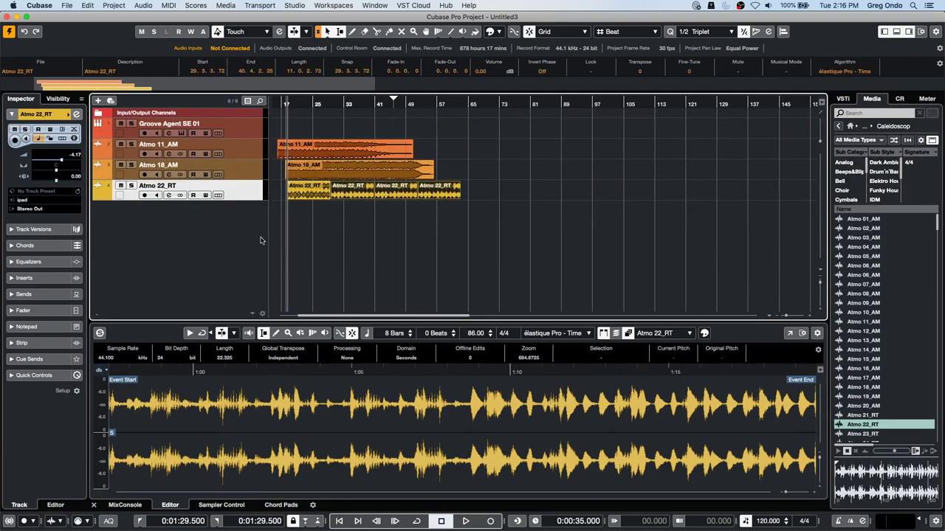
{"action": "left_click", "coordinate": [319, 226]}
Step: Set up an audio mixdown named mixfdoutf with the Stereo Out channel and the locators as export range
{"action": "left_click", "coordinate": [67, 6]}
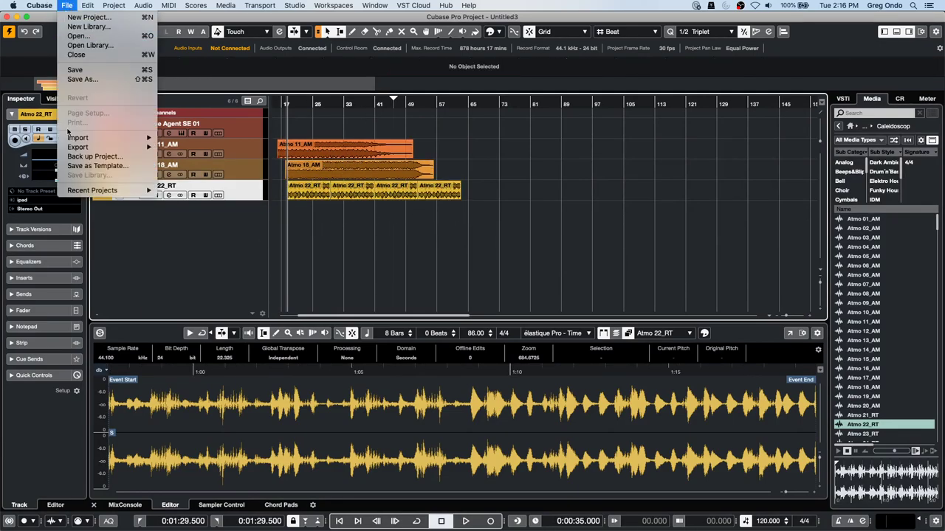
{"action": "mouse_move", "coordinate": [148, 147]}
{"action": "left_click", "coordinate": [185, 146]}
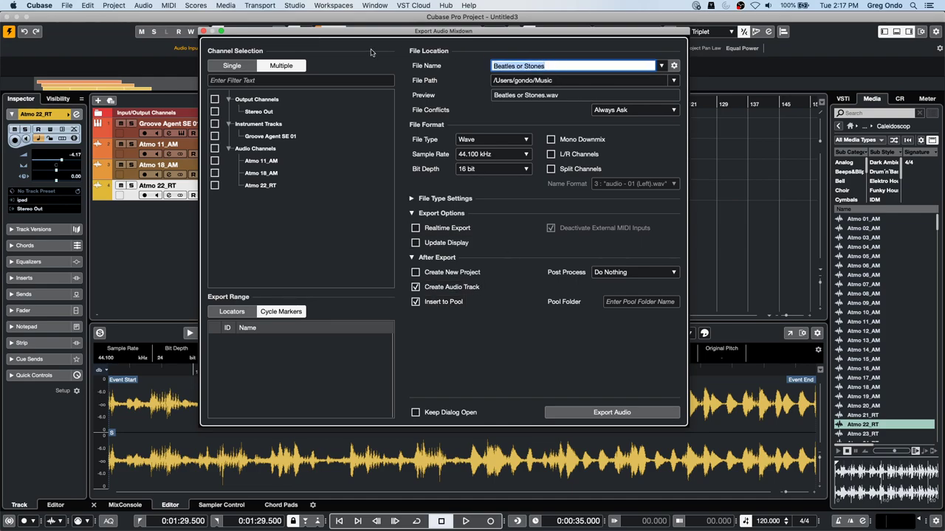
{"action": "type", "text": "mixfdoutf"}
{"action": "left_click", "coordinate": [636, 412]}
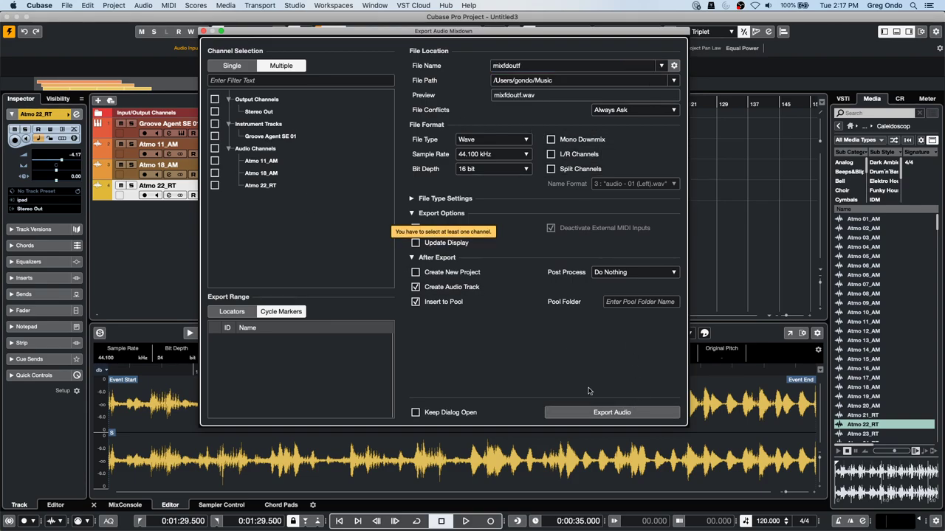
{"action": "left_click", "coordinate": [214, 111]}
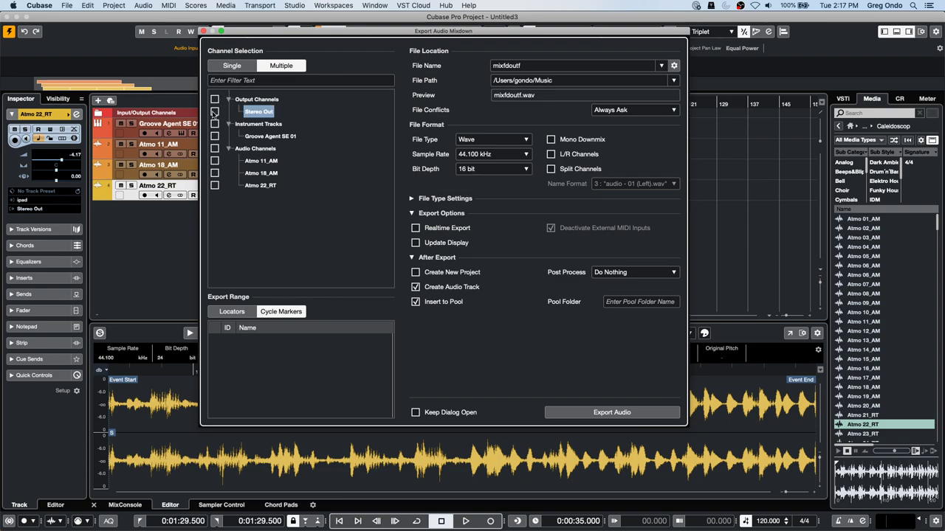
{"action": "left_click", "coordinate": [627, 414]}
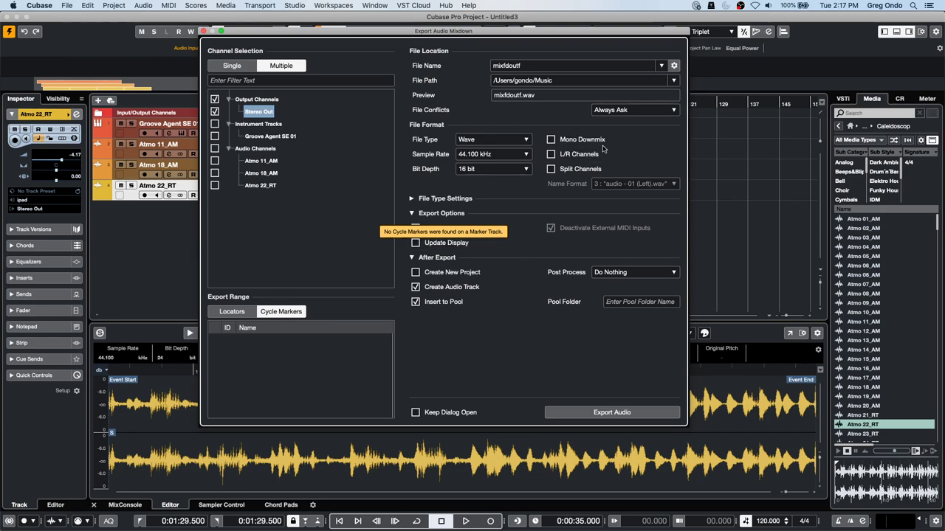
{"action": "left_click", "coordinate": [232, 312]}
{"action": "left_click", "coordinate": [618, 413]}
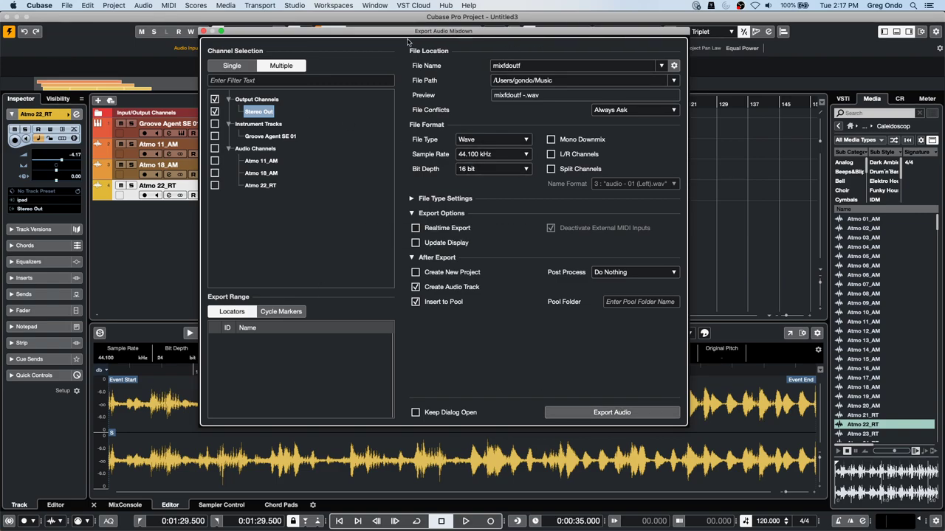
Step: Set the locators around the overlapping events on the three Atmo tracks and export the mixdown to a new audio track
{"action": "left_click_drag", "start_coordinate": [387, 37], "coordinate": [701, 53]}
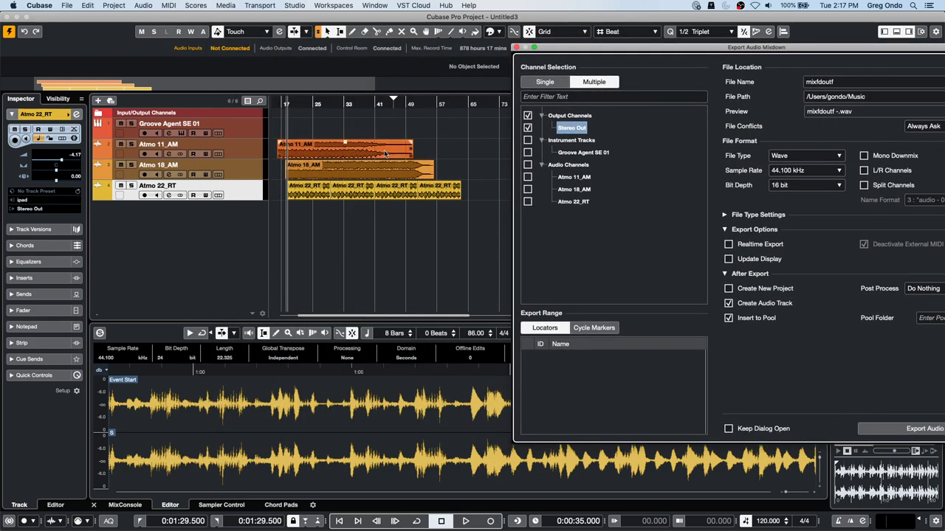
{"action": "left_click", "coordinate": [335, 213]}
{"action": "left_click", "coordinate": [352, 145]}
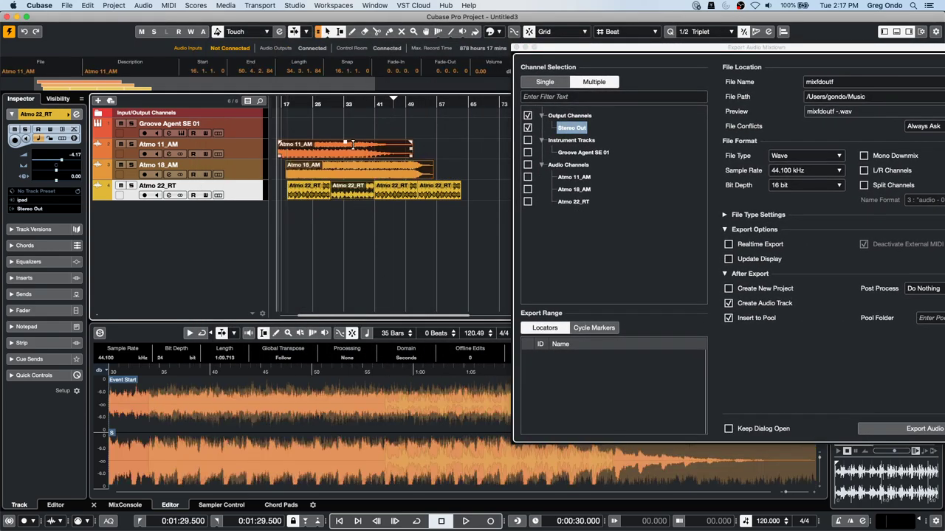
{"action": "key", "text": "p"}
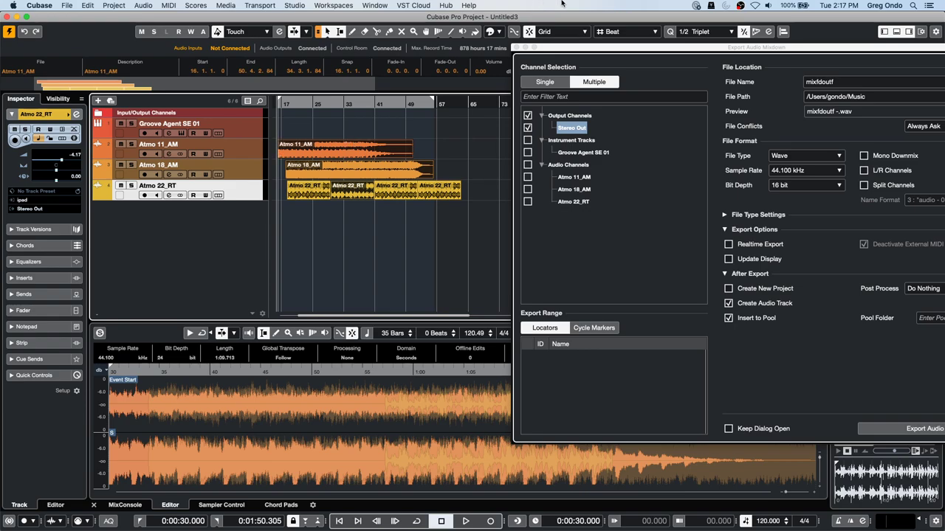
{"action": "left_click_drag", "start_coordinate": [588, 54], "coordinate": [289, 21]}
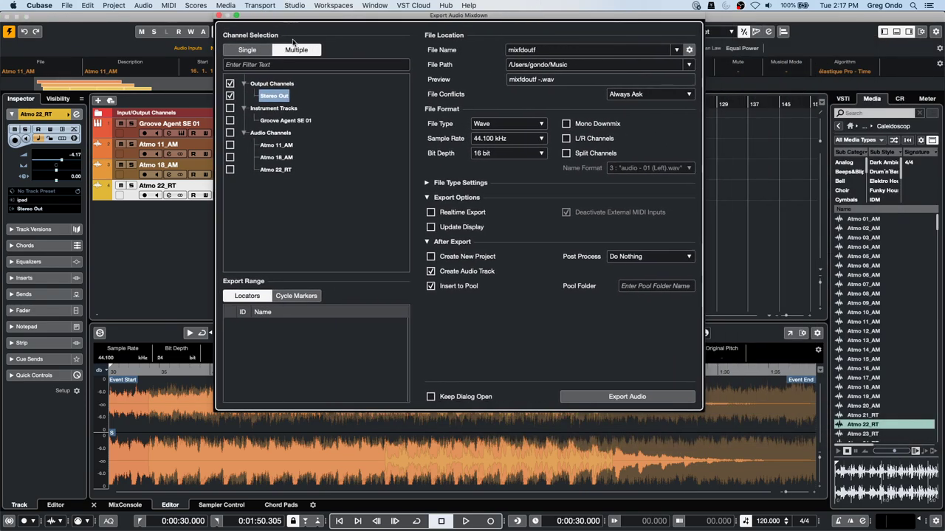
{"action": "left_click", "coordinate": [616, 397]}
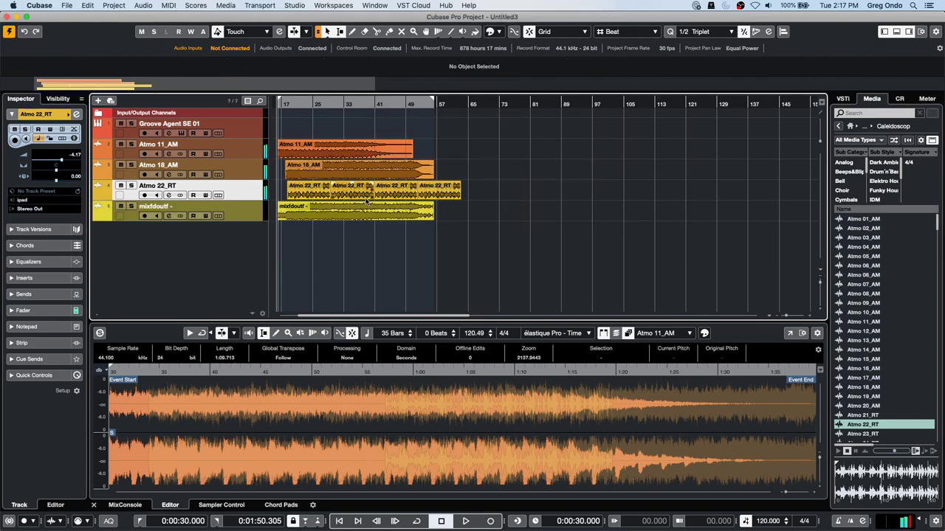
Step: Audition the mixfdoutf event with the Play tool, and undo the insertion of its track
{"action": "right_click", "coordinate": [343, 215]}
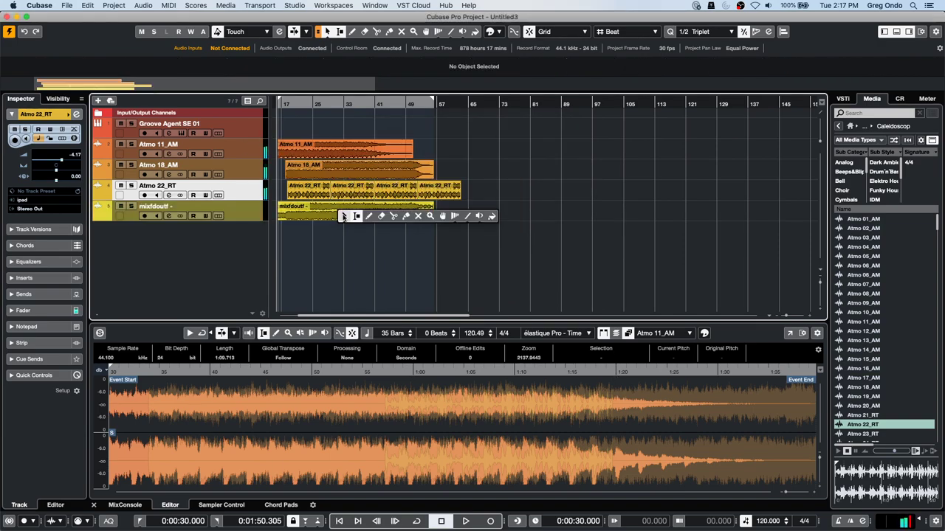
{"action": "left_click", "coordinate": [479, 216]}
{"action": "left_click_drag", "start_coordinate": [323, 210], "coordinate": [322, 210]}
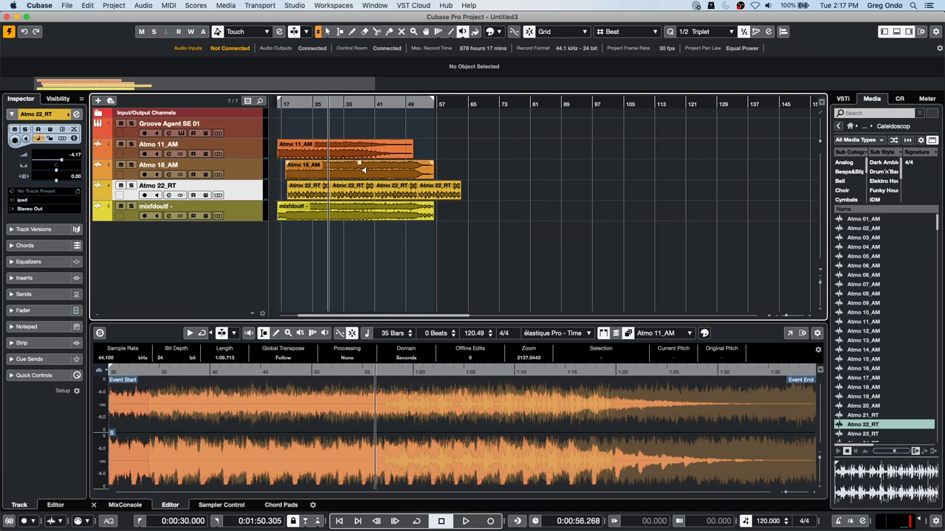
{"action": "key", "text": "super+z"}
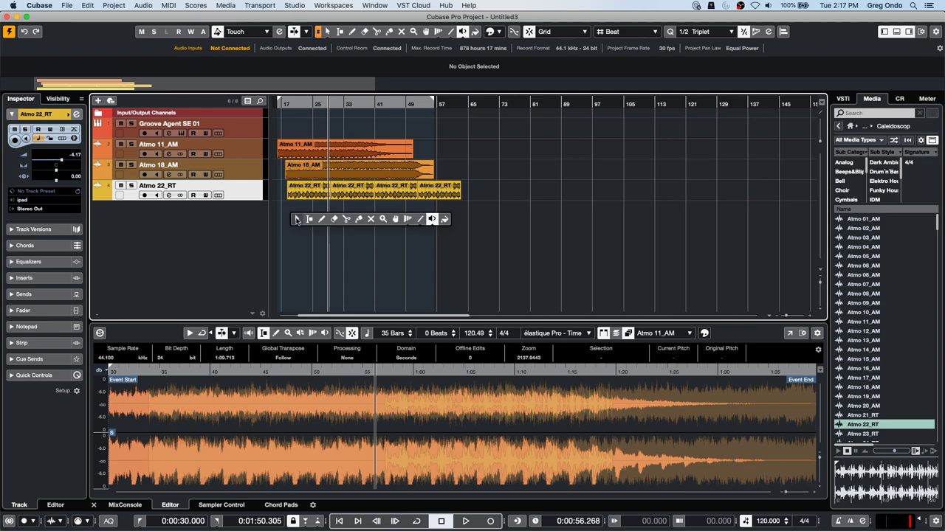
Step: Render Atmo 11_AM, Atmo 18_AM and the first Atmo 22_RT event in place, mixed down to one audio file with the source events muted
{"action": "key", "text": "1"}
{"action": "left_click", "coordinate": [320, 148]}
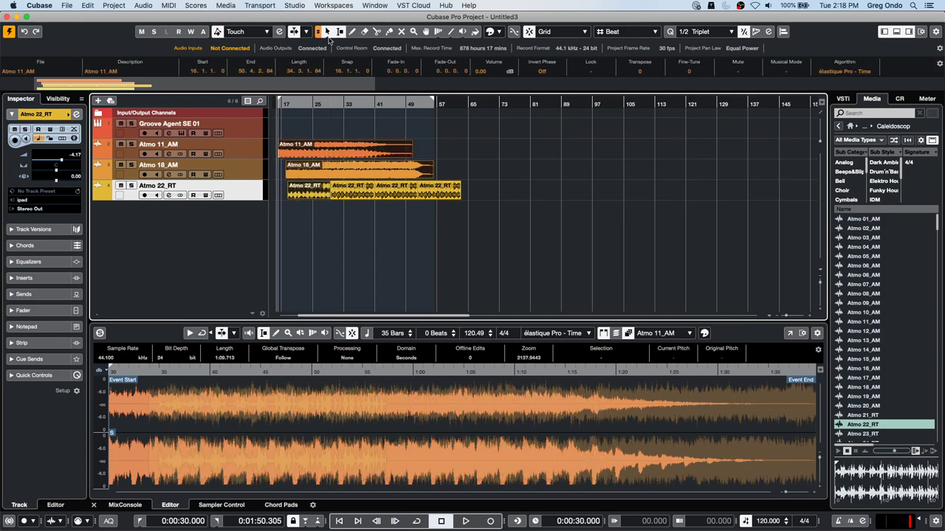
{"action": "left_click", "coordinate": [83, 5]}
{"action": "mouse_move", "coordinate": [114, 99]}
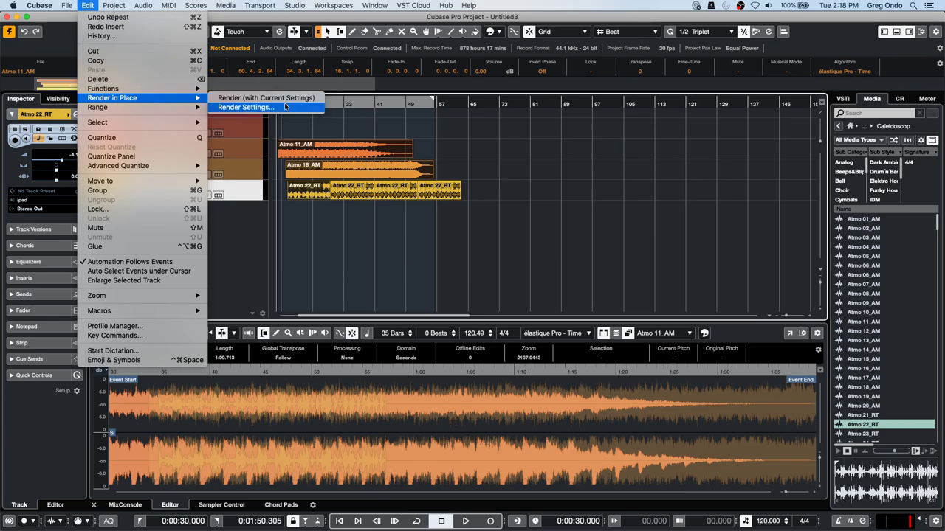
{"action": "left_click", "coordinate": [289, 102]}
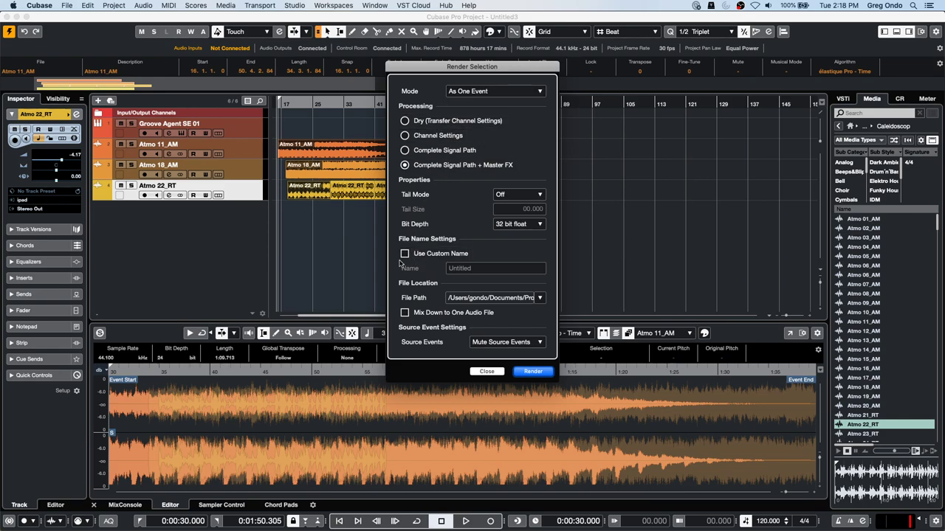
{"action": "left_click", "coordinate": [405, 312]}
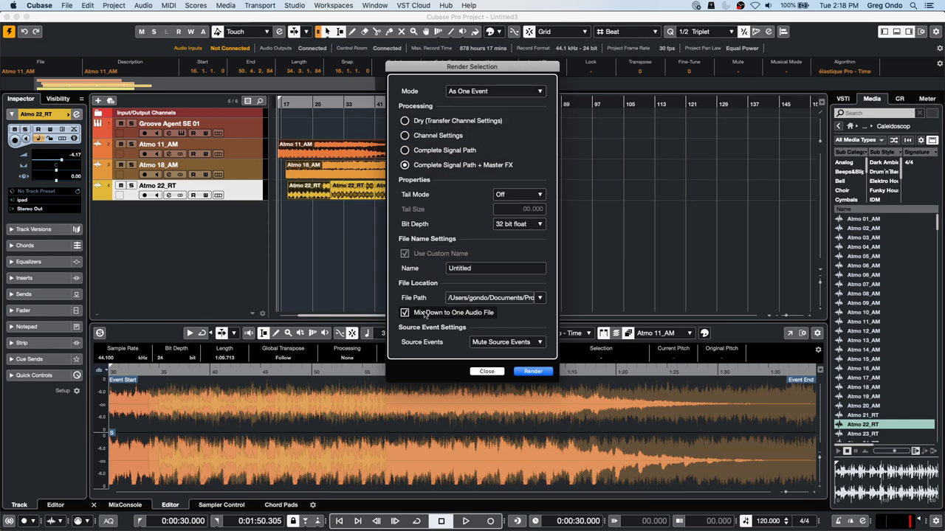
{"action": "left_click", "coordinate": [531, 372]}
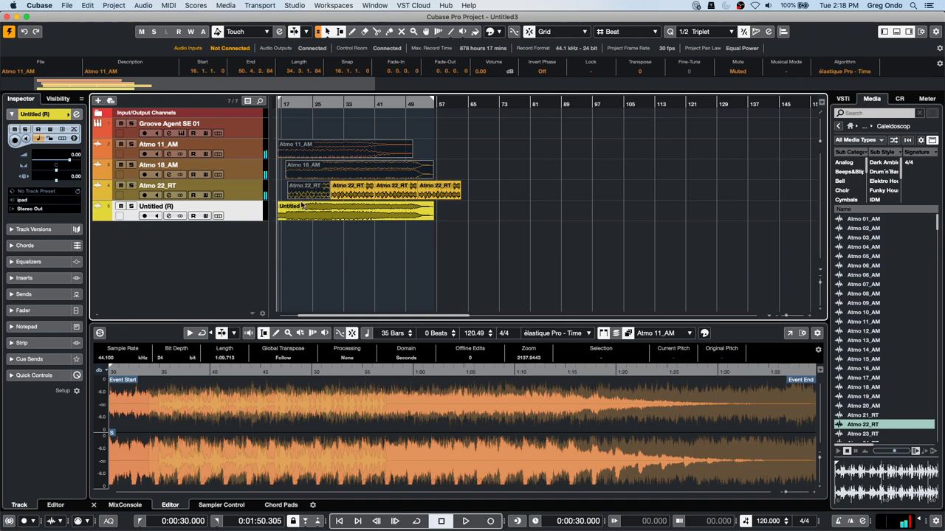
{"action": "left_click", "coordinate": [330, 243]}
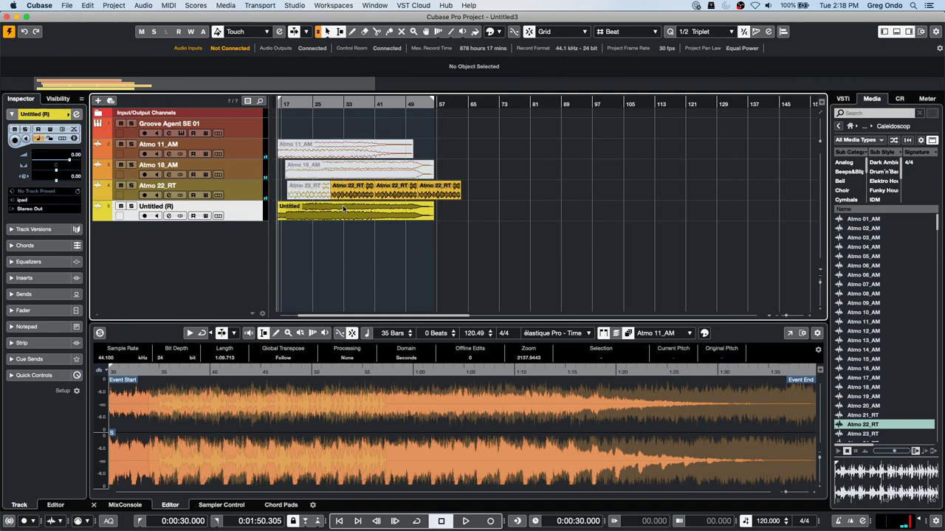
Step: Undo the in-place render and the repetition of the Atmo 22_RT event
{"action": "key", "text": "super+z"}
{"action": "key", "text": "super+z"}
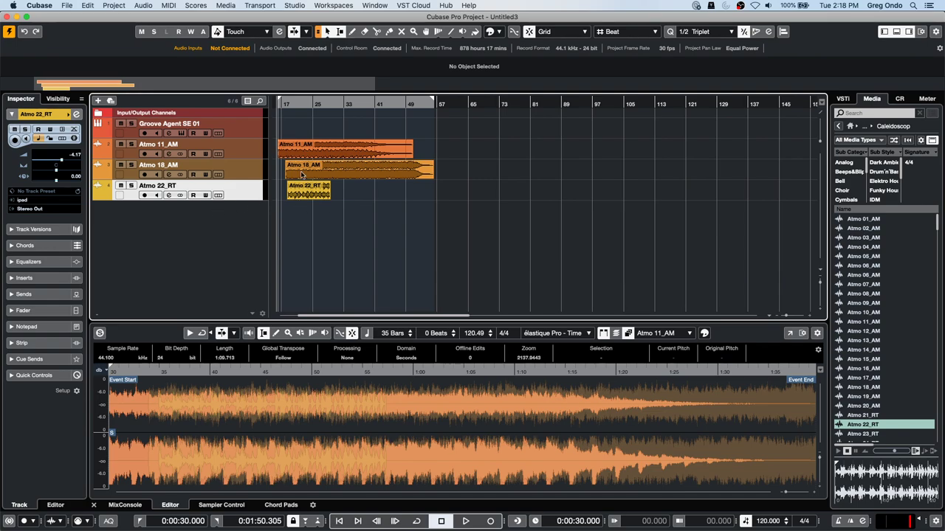
Step: Pick the Glue tool, and add one instrument track with No VST Instrument below the Atmo 22_RT track
{"action": "right_click", "coordinate": [326, 231]}
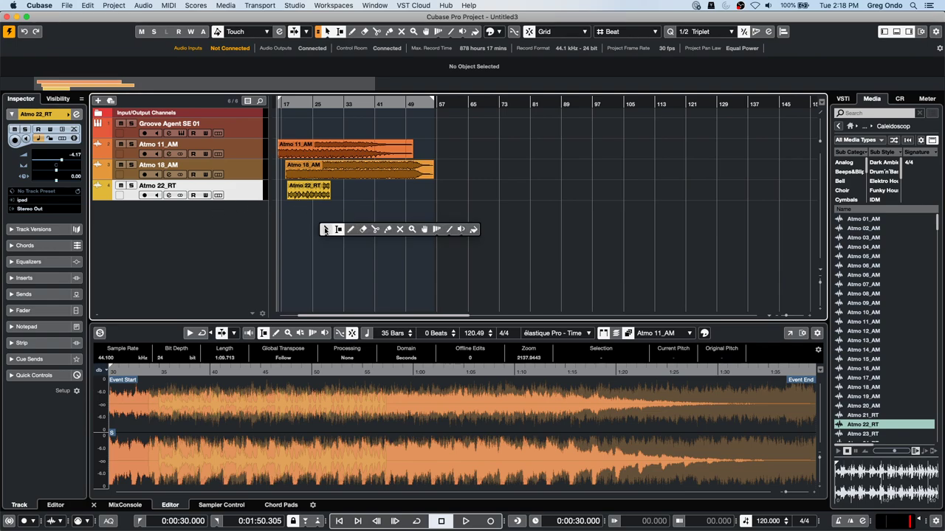
{"action": "left_click", "coordinate": [389, 230]}
{"action": "right_click", "coordinate": [210, 219]}
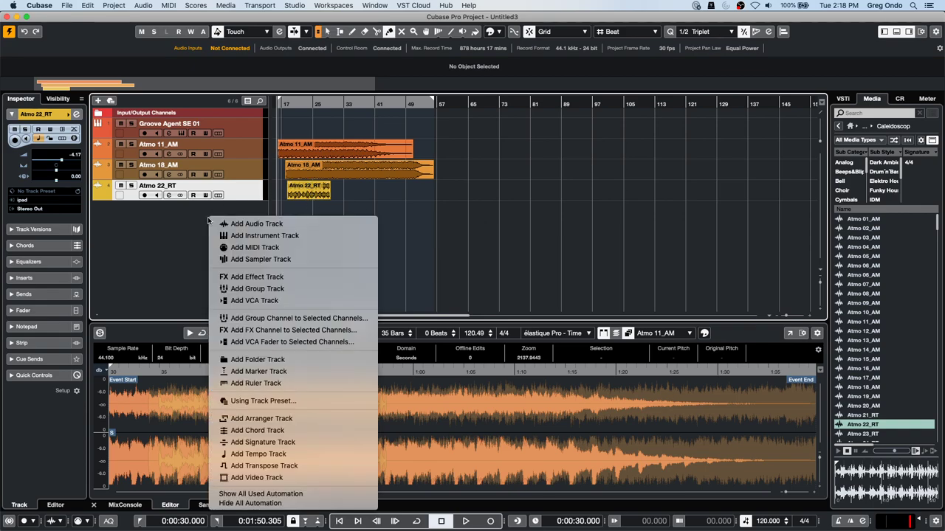
{"action": "left_click", "coordinate": [266, 235]}
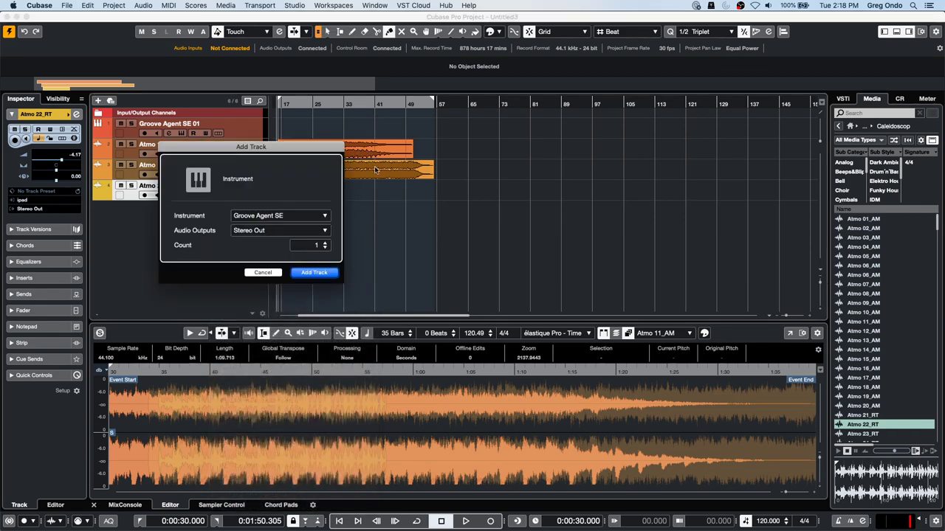
{"action": "left_click", "coordinate": [258, 216]}
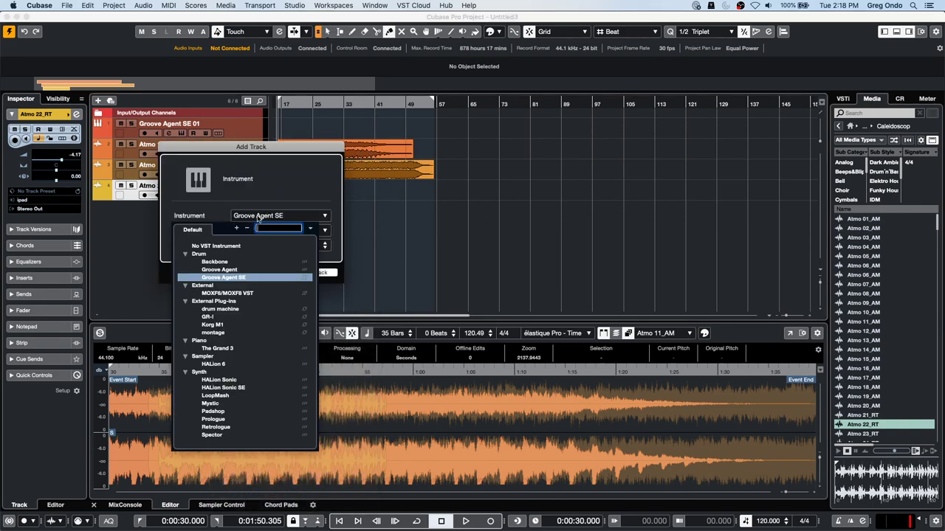
{"action": "left_click", "coordinate": [219, 246]}
{"action": "left_click", "coordinate": [313, 273]}
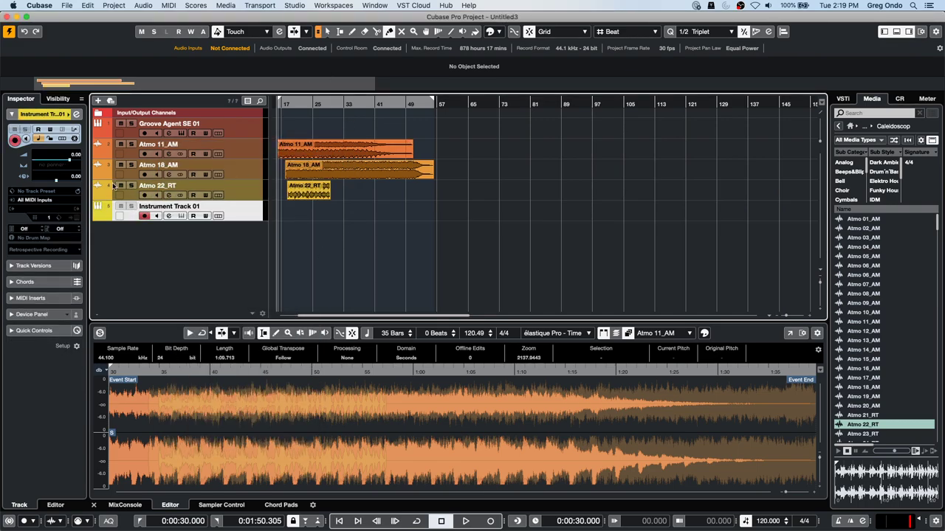
Step: Mute the Atmo 11_AM, Atmo 18_AM and Atmo 22_RT events with the Mute tool
{"action": "right_click", "coordinate": [320, 126]}
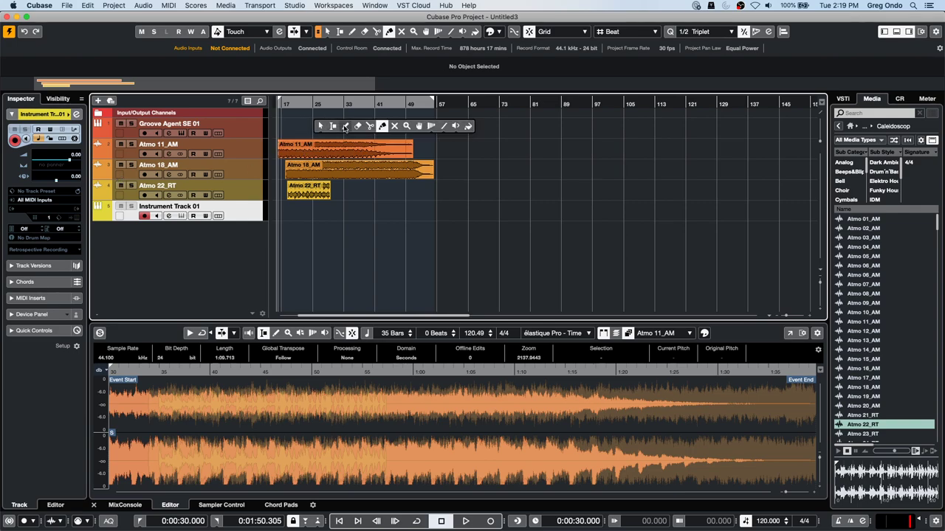
{"action": "left_click", "coordinate": [395, 126]}
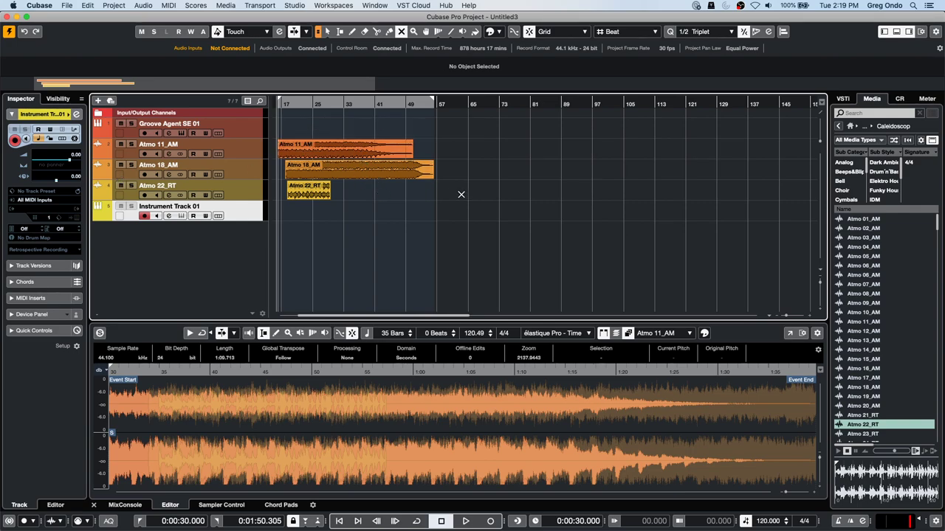
{"action": "left_click_drag", "start_coordinate": [452, 194], "coordinate": [286, 140]}
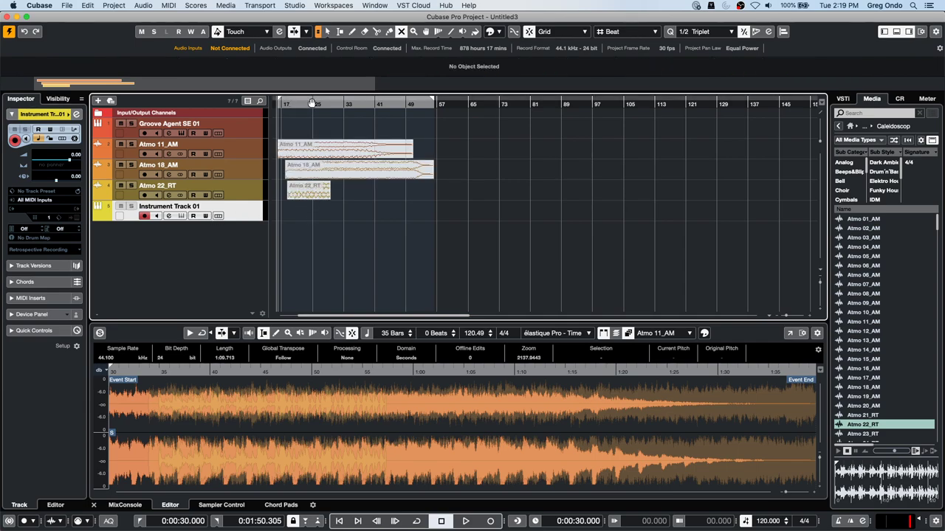
Step: Set the locators to 0:00:34.500 and 0:00:43.000, and check the MIDI record modes
{"action": "mouse_move", "coordinate": [310, 103]}
{"action": "left_mouse_down"}
{"action": "mouse_move", "coordinate": [272, 104]}
{"action": "mouse_move", "coordinate": [295, 105]}
{"action": "left_mouse_up"}
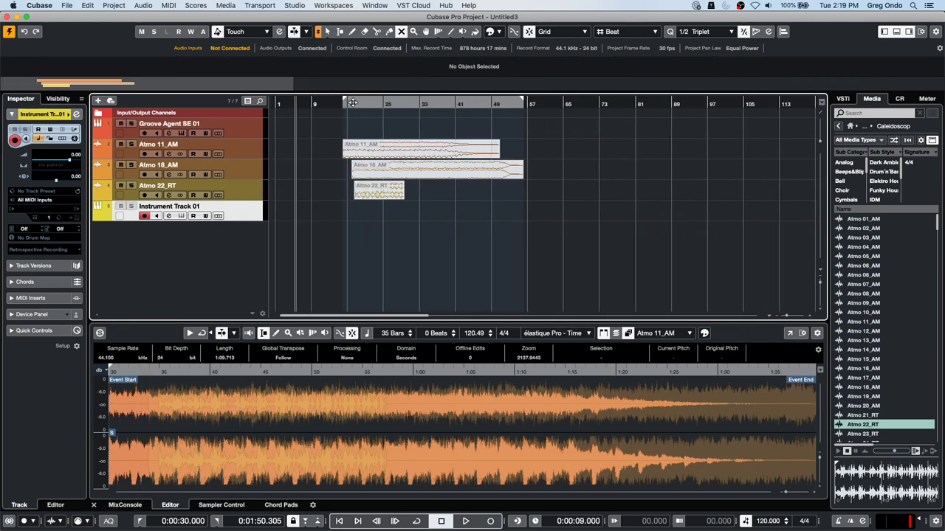
{"action": "left_click_drag", "start_coordinate": [352, 104], "coordinate": [378, 141]}
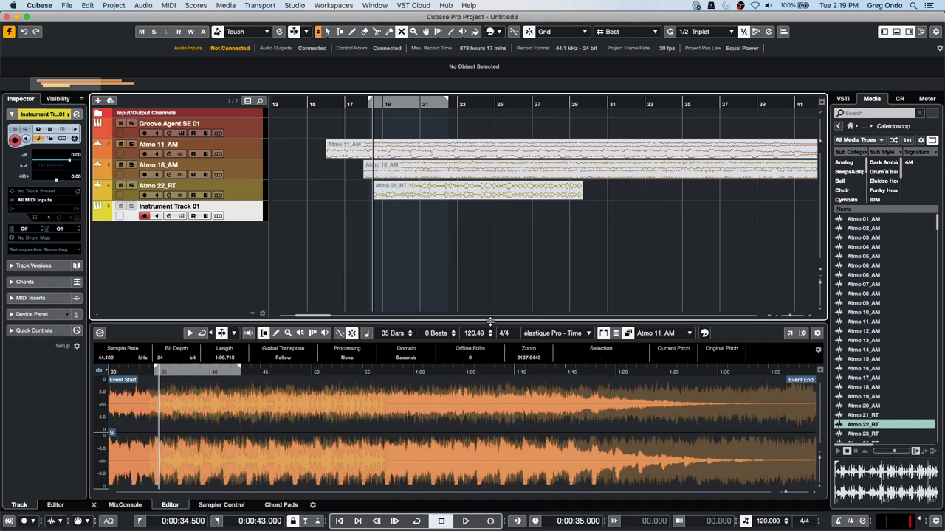
{"action": "left_click", "coordinate": [85, 521]}
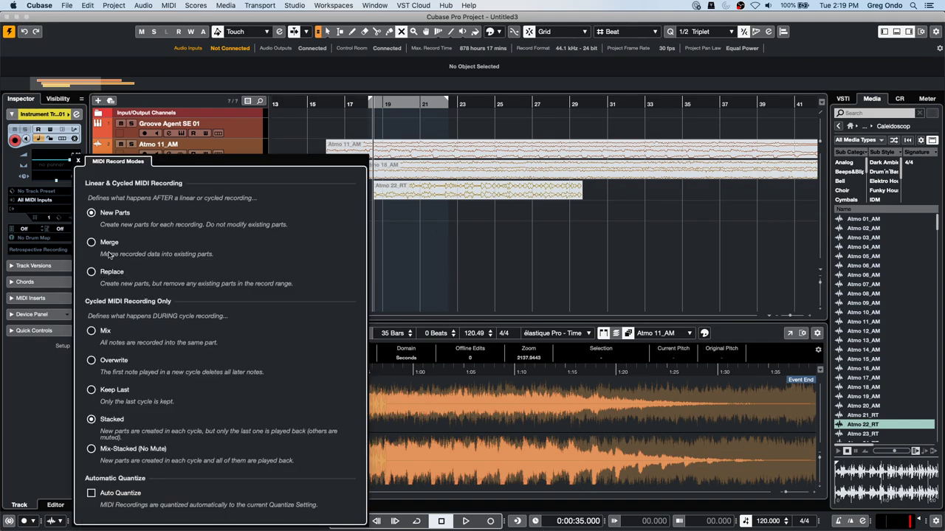
{"action": "left_click", "coordinate": [22, 416]}
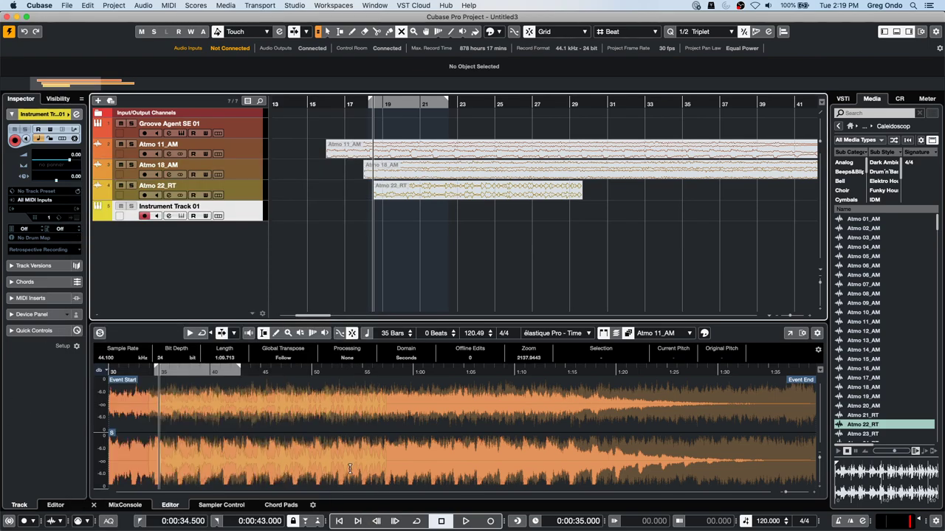
Step: Record a MIDI part on Instrument Track 01, turn on cycle mode, and record a second part over it
{"action": "left_click", "coordinate": [490, 521]}
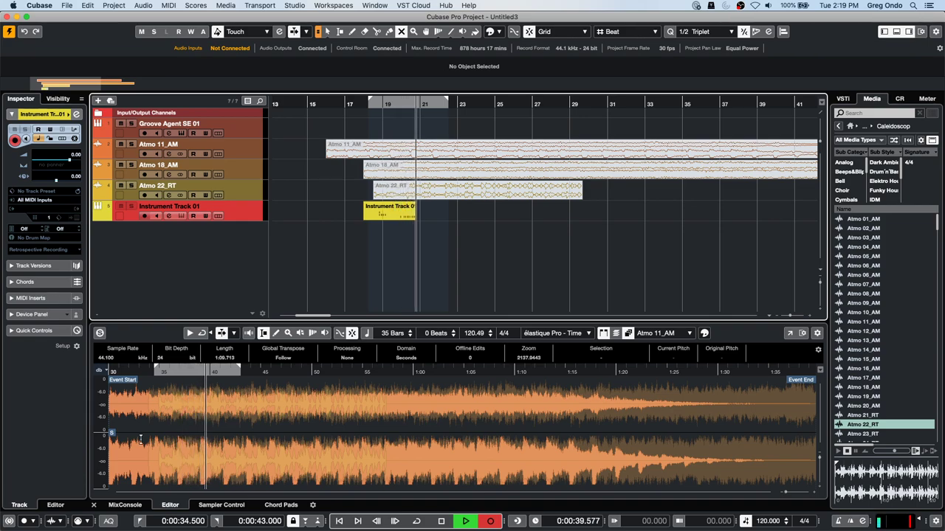
{"action": "key", "text": "space"}
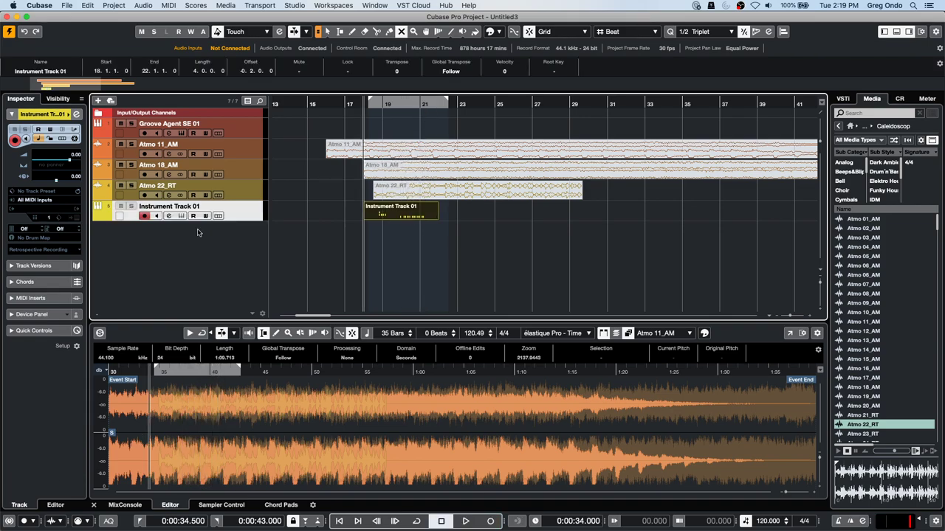
{"action": "left_click", "coordinate": [381, 101]}
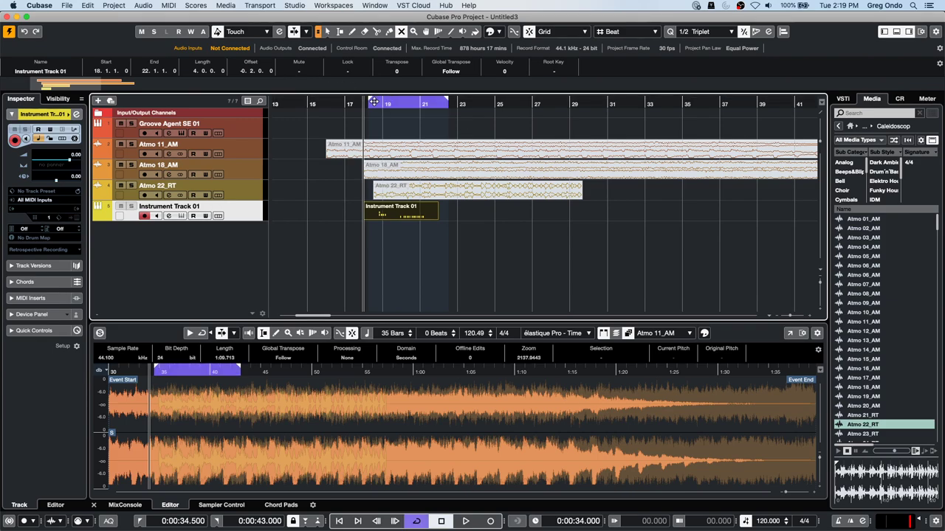
{"action": "left_click", "coordinate": [490, 522]}
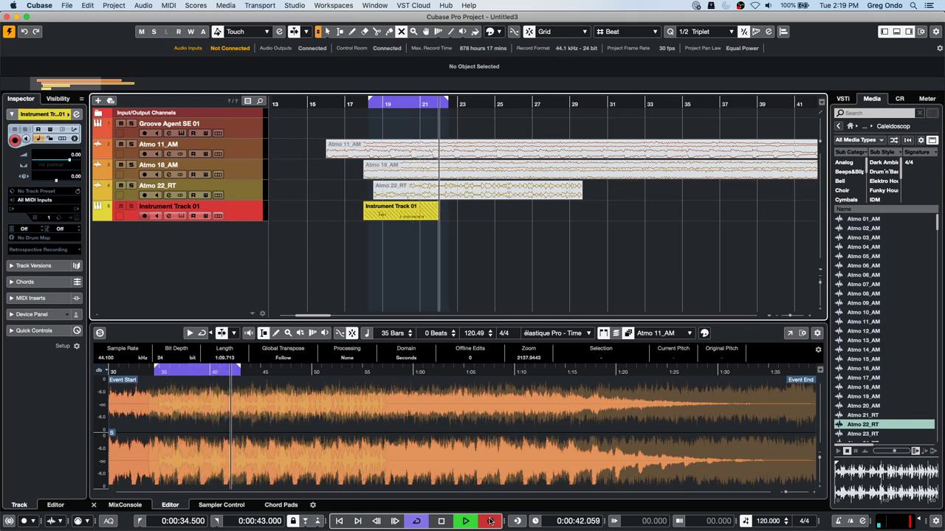
{"action": "left_click", "coordinate": [491, 522]}
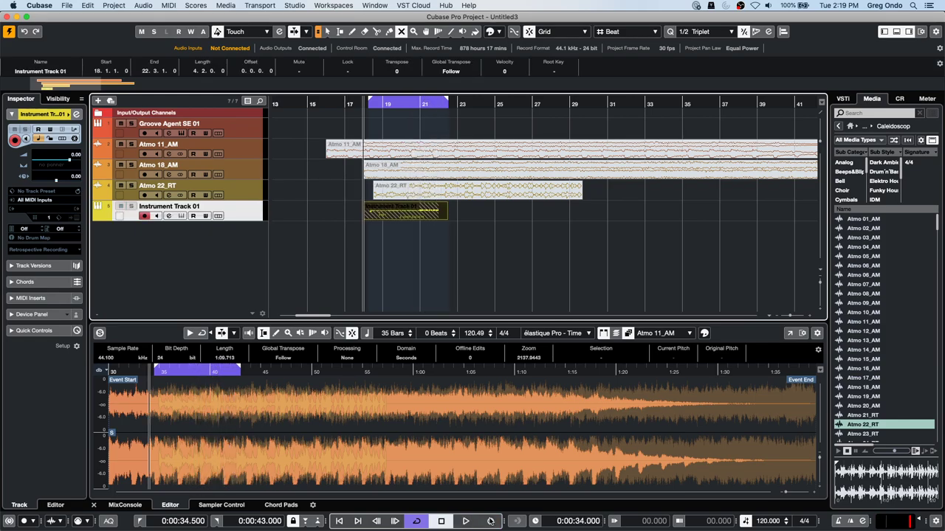
Step: Record a third overlapping MIDI part on Instrument Track 01, starting from bar 17
{"action": "left_click", "coordinate": [345, 103]}
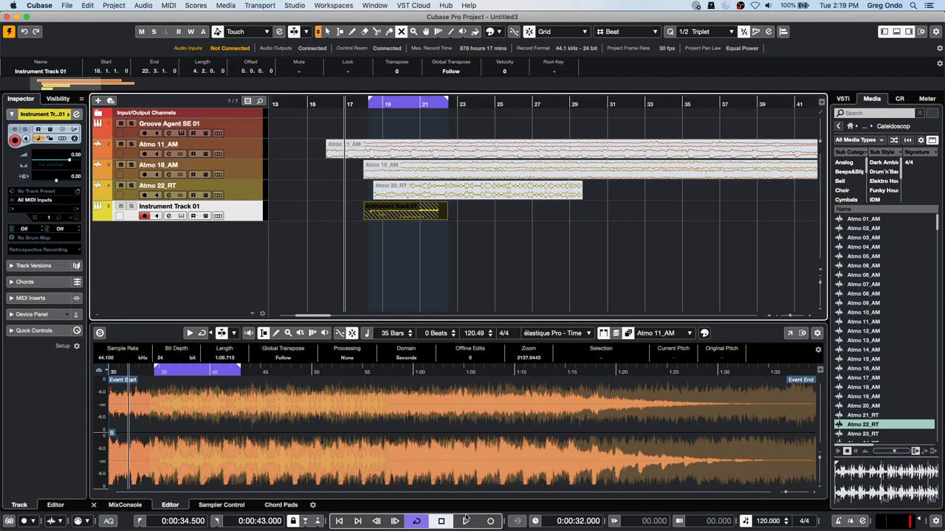
{"action": "left_click", "coordinate": [465, 522]}
{"action": "left_click", "coordinate": [490, 521]}
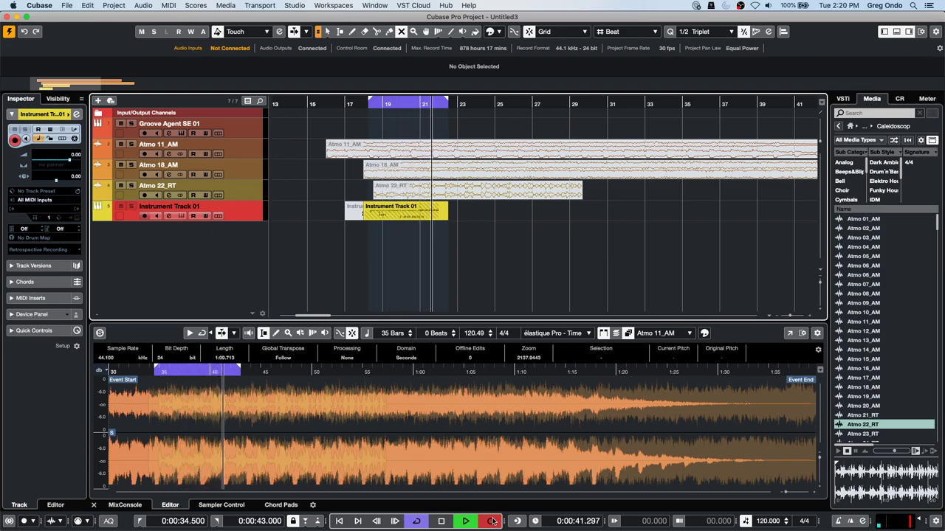
{"action": "left_click", "coordinate": [492, 522]}
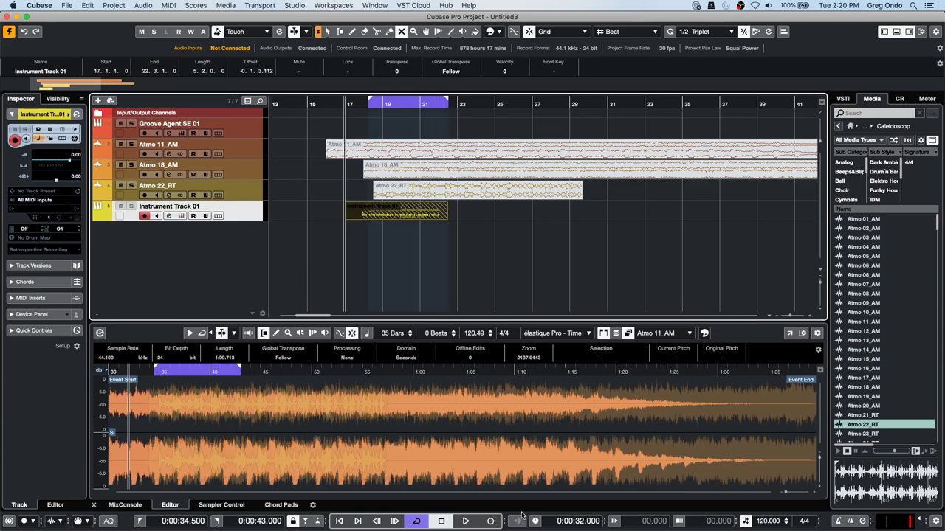
Step: Pull the overlapping recorded parts apart along Instrument Track 01, and undo the moves
{"action": "right_click", "coordinate": [425, 229]}
{"action": "left_click", "coordinate": [396, 237]}
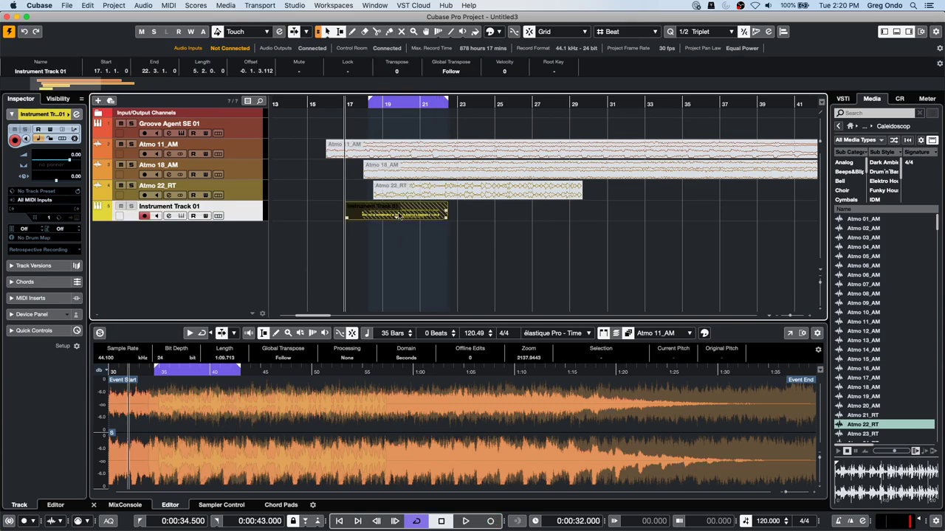
{"action": "left_click", "coordinate": [398, 215]}
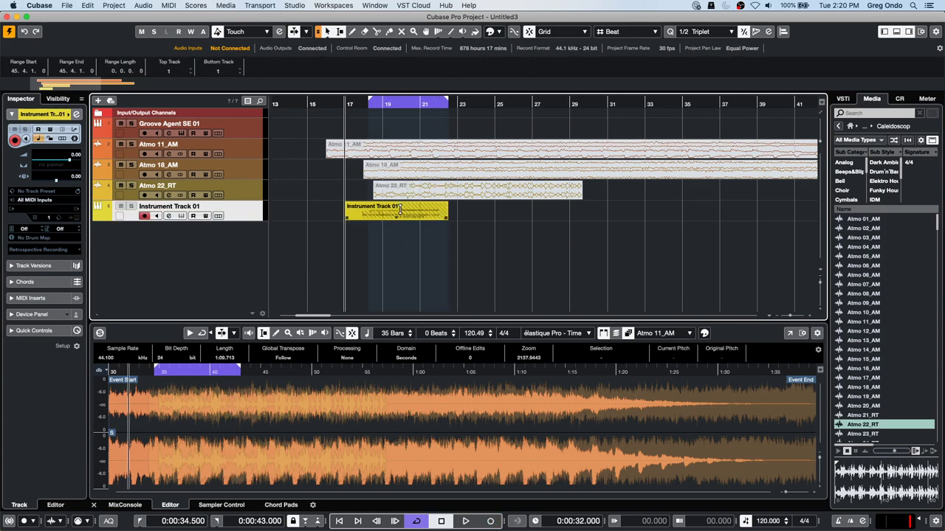
{"action": "left_click", "coordinate": [505, 213]}
{"action": "left_click_drag", "start_coordinate": [404, 215], "coordinate": [573, 217]}
{"action": "left_click_drag", "start_coordinate": [411, 211], "coordinate": [559, 210]}
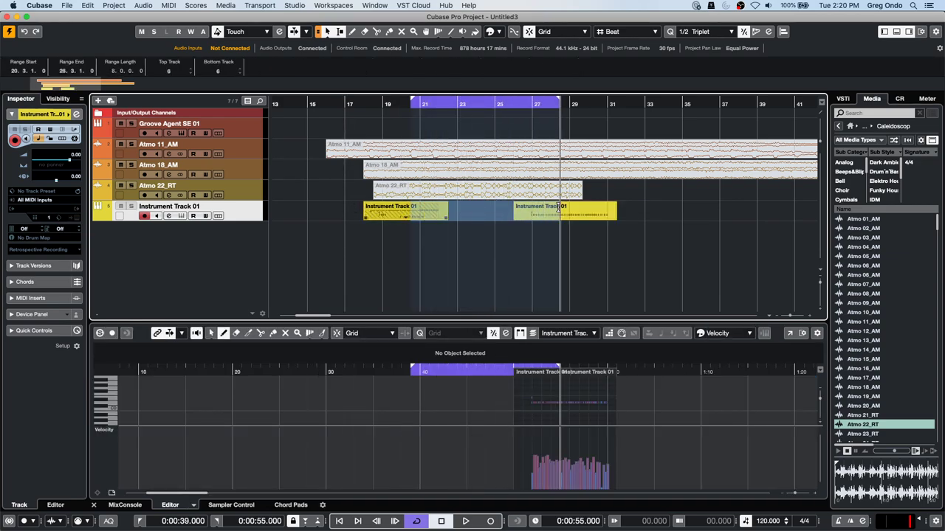
{"action": "left_click", "coordinate": [399, 214]}
{"action": "left_click_drag", "start_coordinate": [441, 219], "coordinate": [733, 215]}
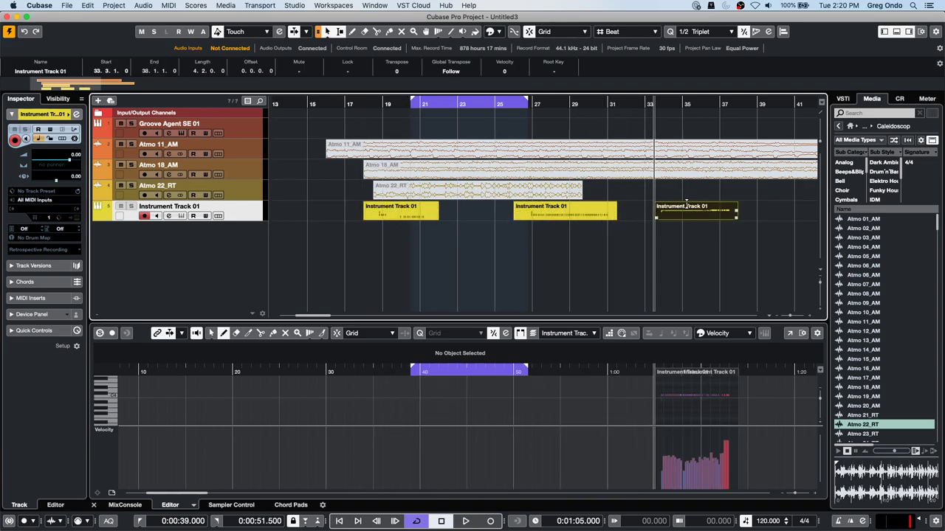
{"action": "key", "text": "super+z"}
{"action": "key", "text": "super+z"}
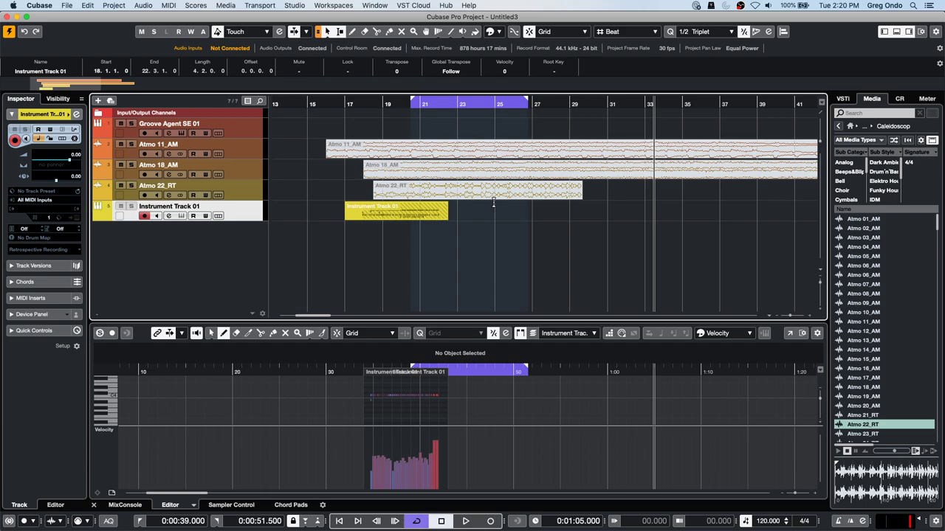
Step: Glue the overlapping MIDI parts on Instrument Track 01 into one part and select it
{"action": "right_click", "coordinate": [398, 221]}
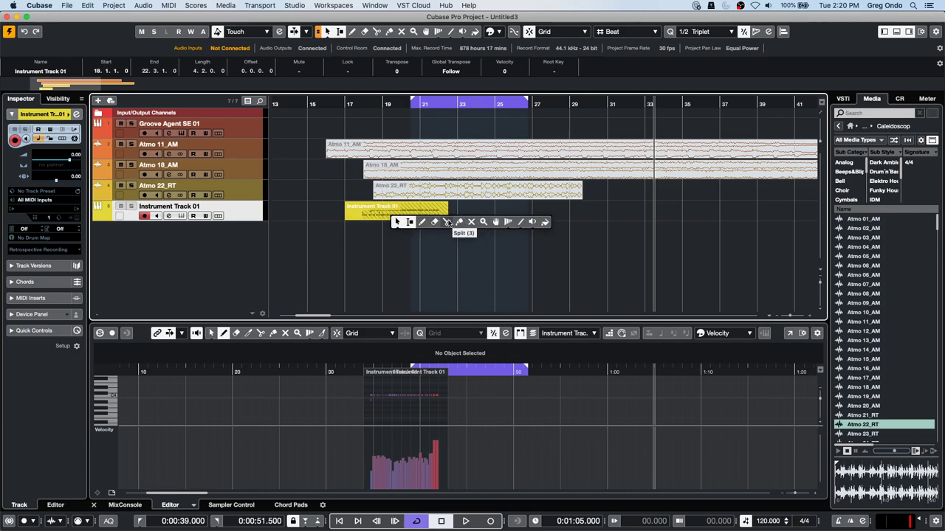
{"action": "left_click", "coordinate": [470, 222]}
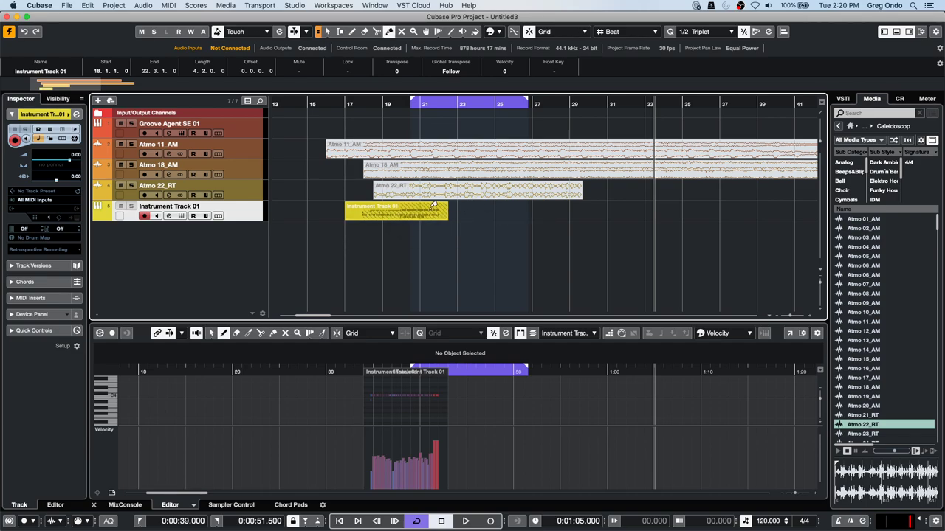
{"action": "left_click", "coordinate": [396, 209]}
{"action": "right_click", "coordinate": [394, 211]}
{"action": "left_click", "coordinate": [392, 216]}
{"action": "left_click", "coordinate": [392, 216]}
{"action": "key", "text": "l"}
{"action": "left_click", "coordinate": [392, 215]}
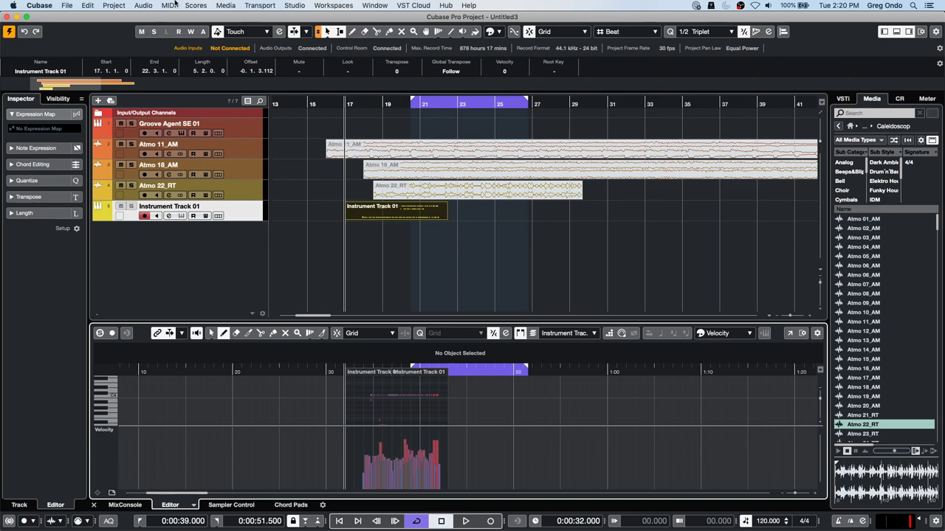
Step: Add an audio track below Instrument Track 01
{"action": "right_click", "coordinate": [204, 247]}
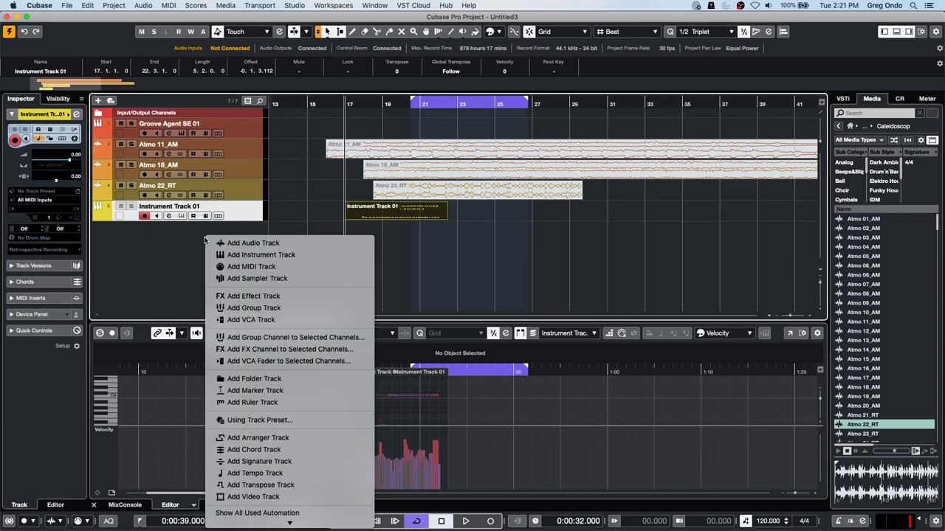
{"action": "left_click", "coordinate": [304, 243]}
{"action": "left_click", "coordinate": [317, 300]}
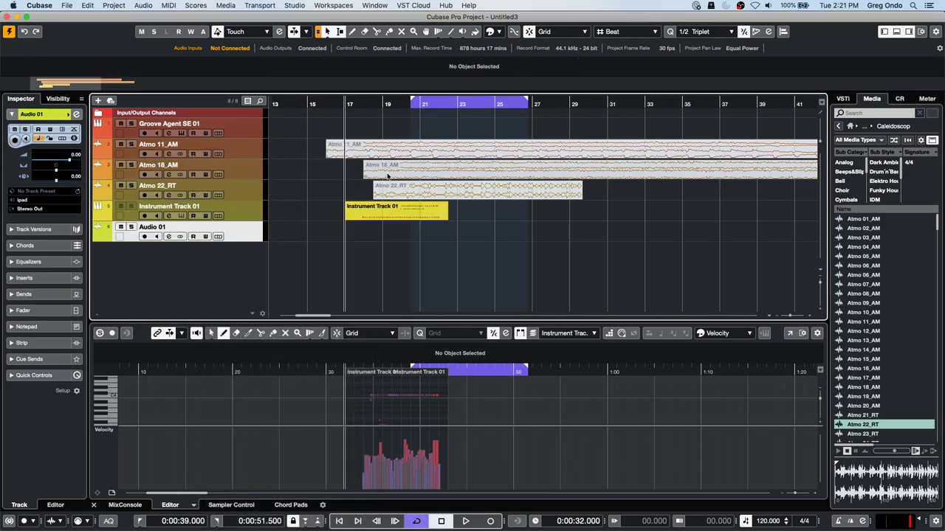
Step: Set Auto Monitoring to Manual in the VST preferences and accept the change
{"action": "left_click", "coordinate": [40, 5]}
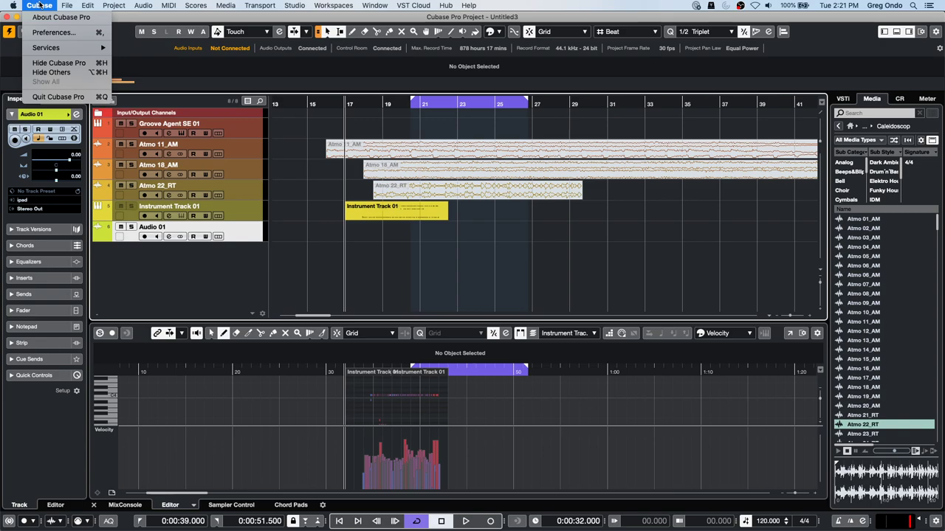
{"action": "left_click", "coordinate": [121, 284]}
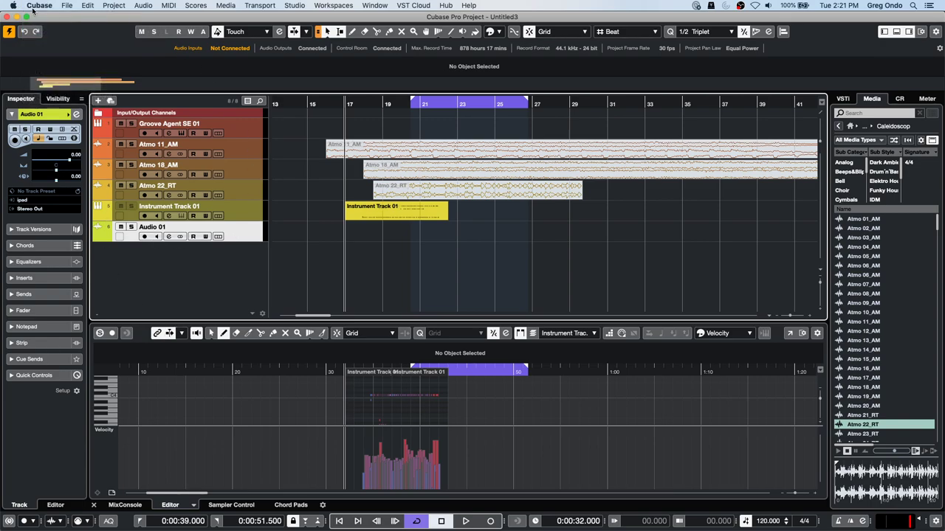
{"action": "left_click", "coordinate": [65, 5]}
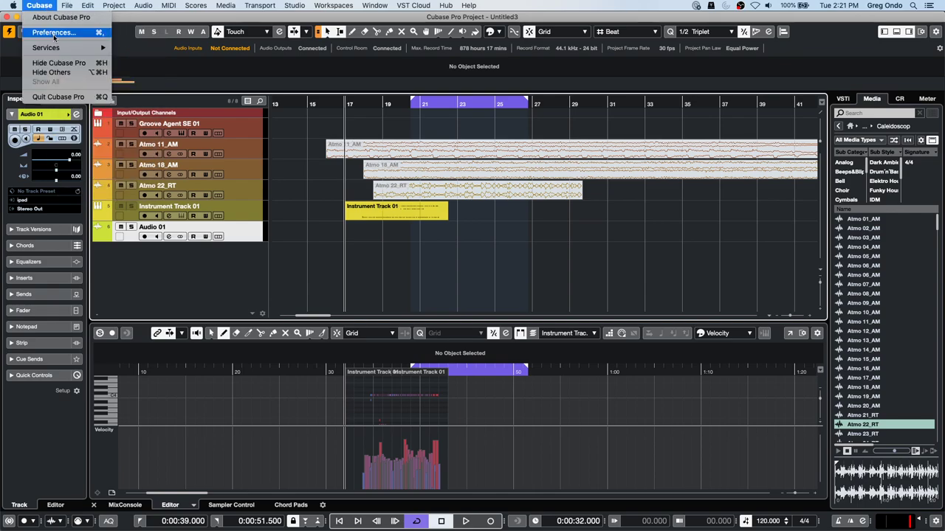
{"action": "left_click", "coordinate": [53, 32]}
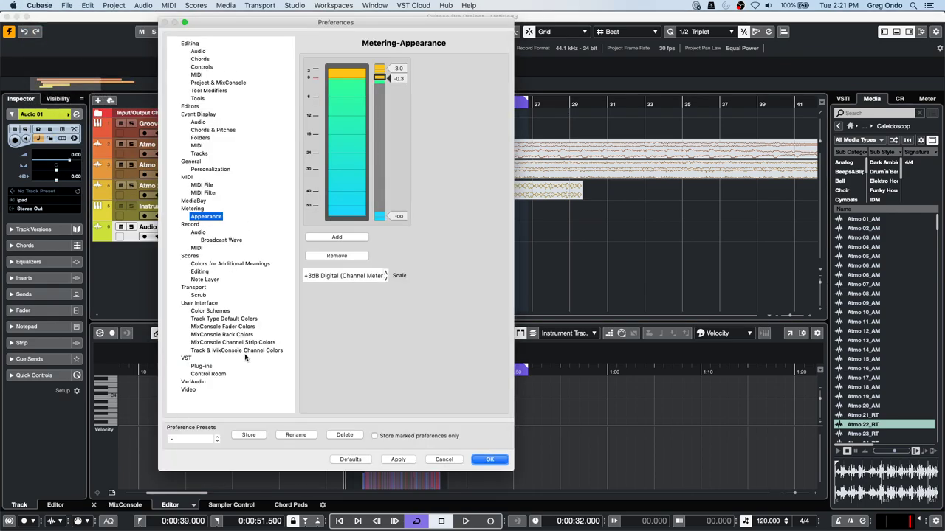
{"action": "left_click", "coordinate": [186, 359]}
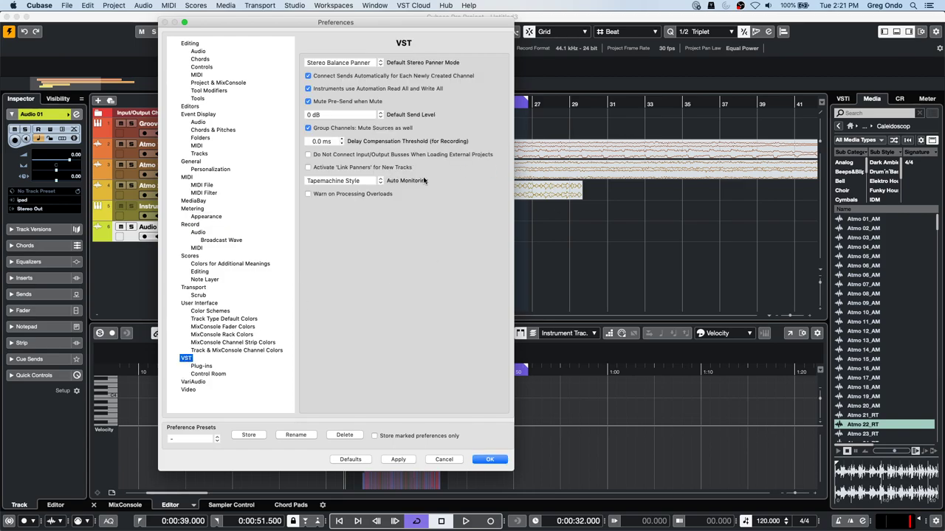
{"action": "left_click", "coordinate": [380, 181]}
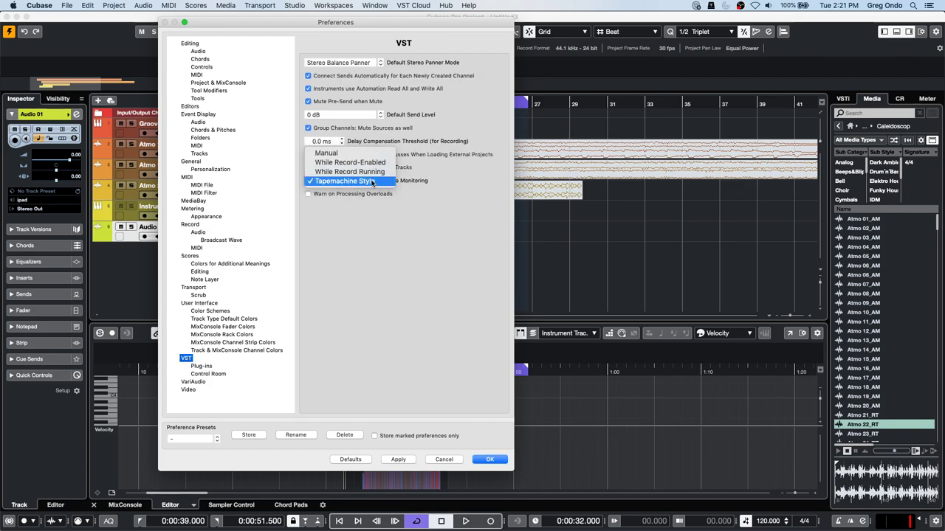
{"action": "left_click", "coordinate": [355, 156]}
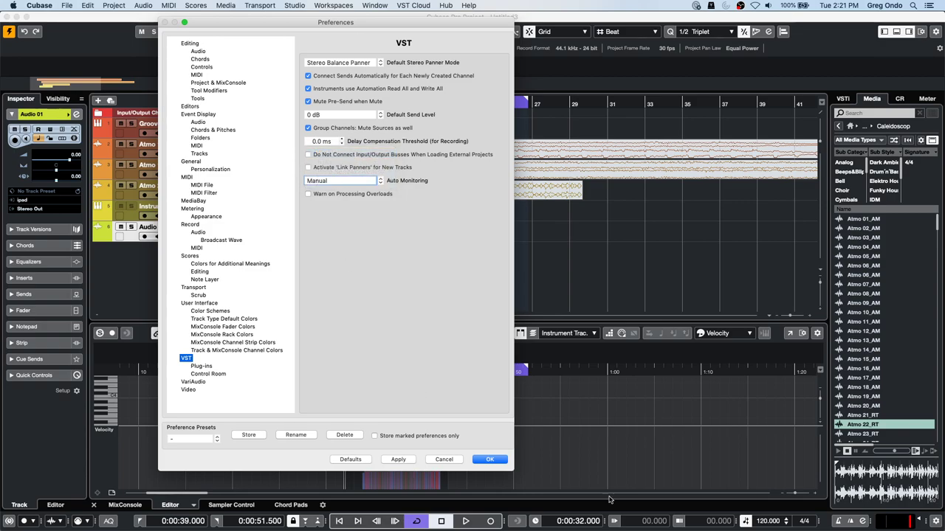
{"action": "left_click", "coordinate": [489, 459]}
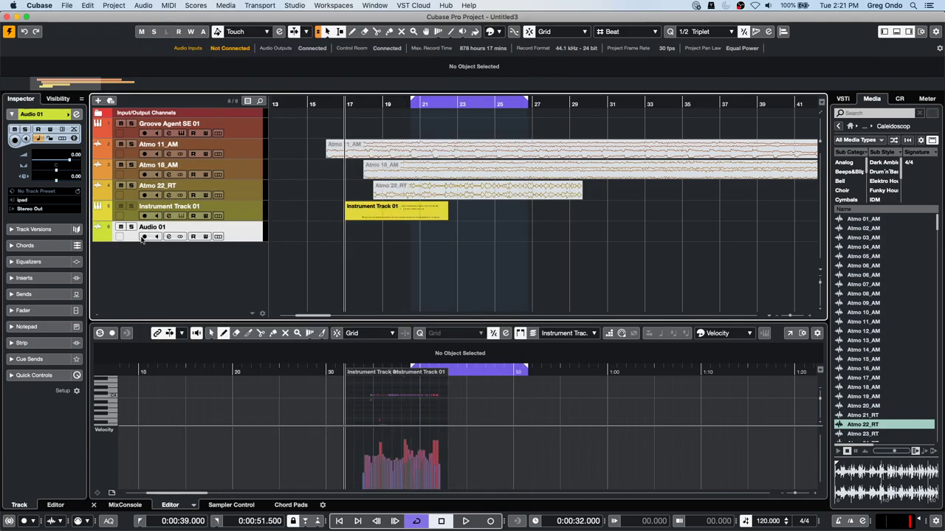
Step: Record-enable the Audio 01 track and toggle its input monitoring on and off
{"action": "left_click", "coordinate": [144, 236]}
{"action": "left_click", "coordinate": [155, 236]}
{"action": "left_click", "coordinate": [156, 236]}
{"action": "left_click", "coordinate": [157, 237]}
{"action": "left_click", "coordinate": [157, 236]}
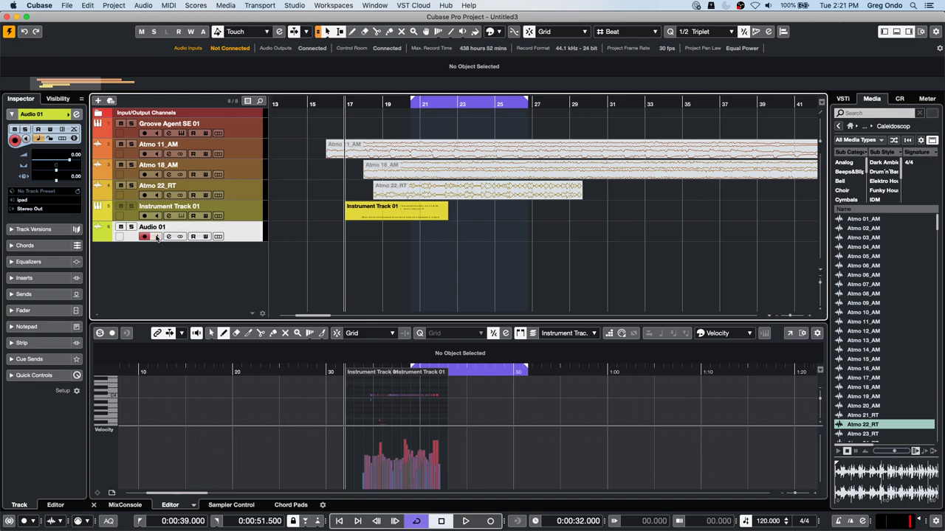
Step: Change Auto Monitoring in the VST preferences to While Record-Enabled and apply it
{"action": "left_click", "coordinate": [66, 5]}
{"action": "mouse_move", "coordinate": [40, 5]}
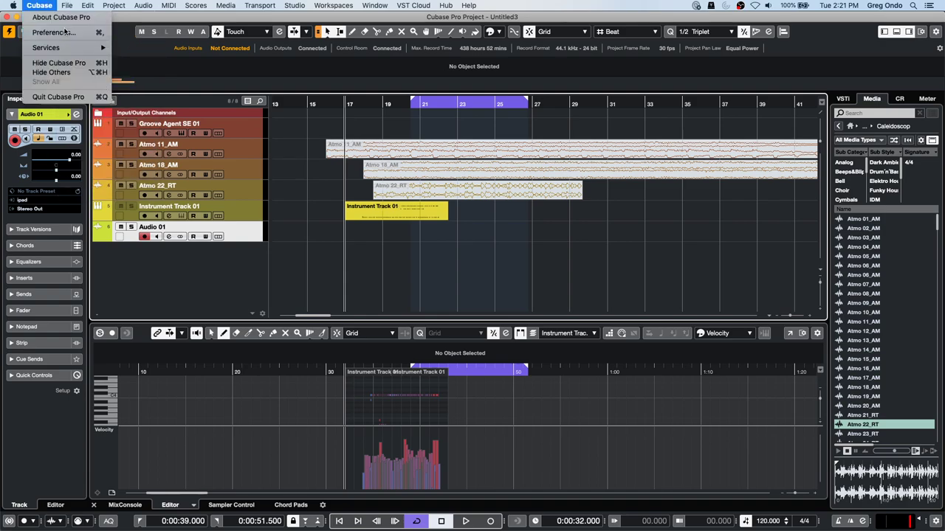
{"action": "left_click", "coordinate": [55, 33]}
{"action": "left_click", "coordinate": [354, 180]}
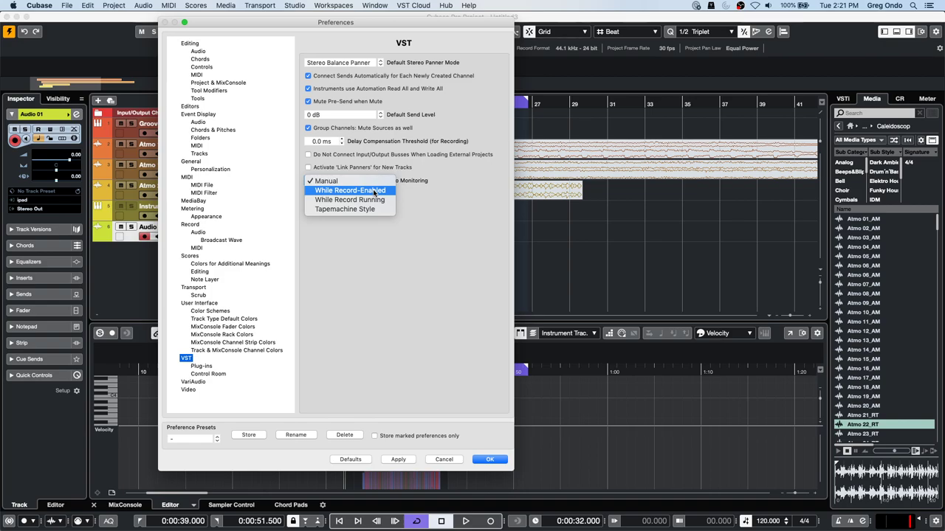
{"action": "left_click", "coordinate": [373, 192]}
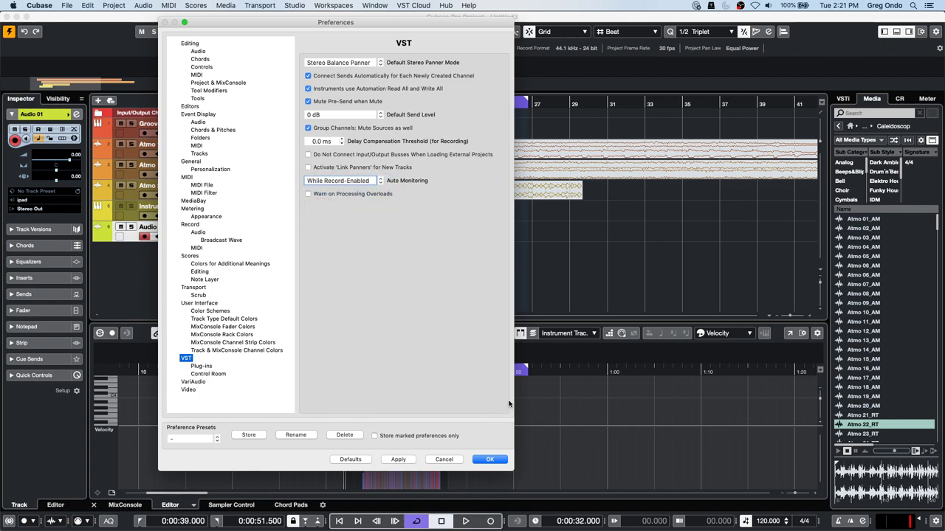
{"action": "left_click", "coordinate": [398, 460]}
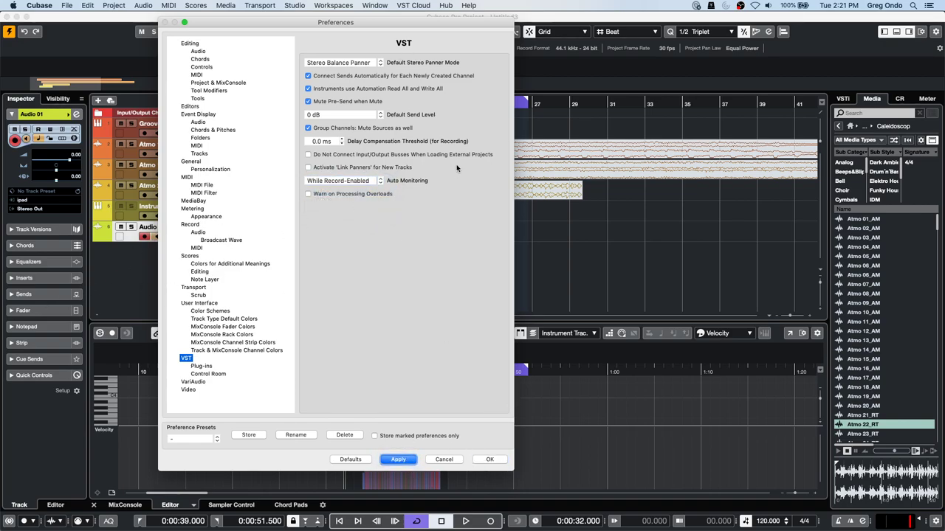
Step: Set Auto Monitoring to Tapemachine Style in the VST preferences and accept the change
{"action": "left_click", "coordinate": [194, 193]}
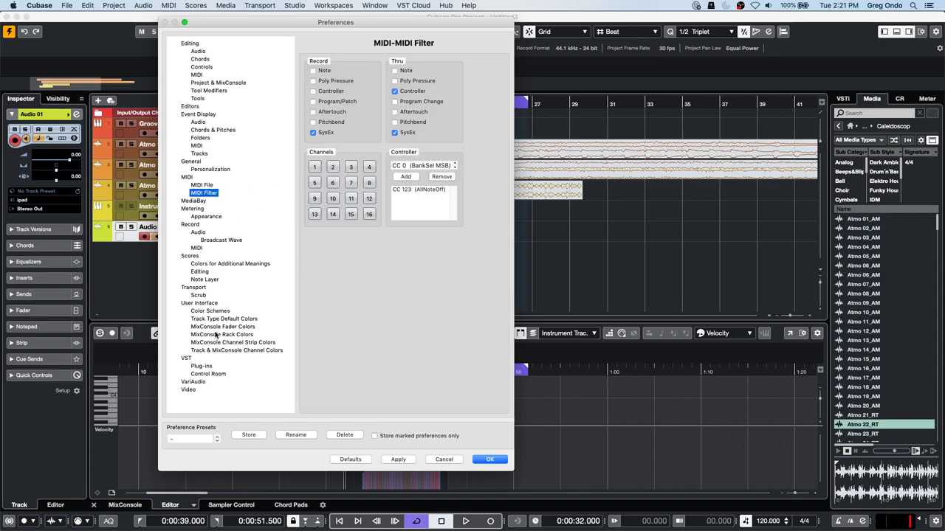
{"action": "left_click", "coordinate": [185, 359]}
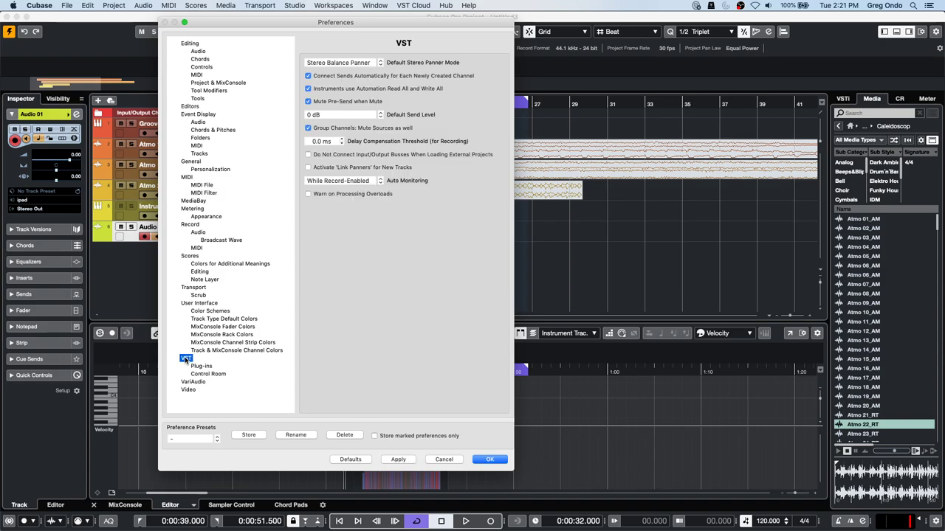
{"action": "left_click", "coordinate": [367, 181]}
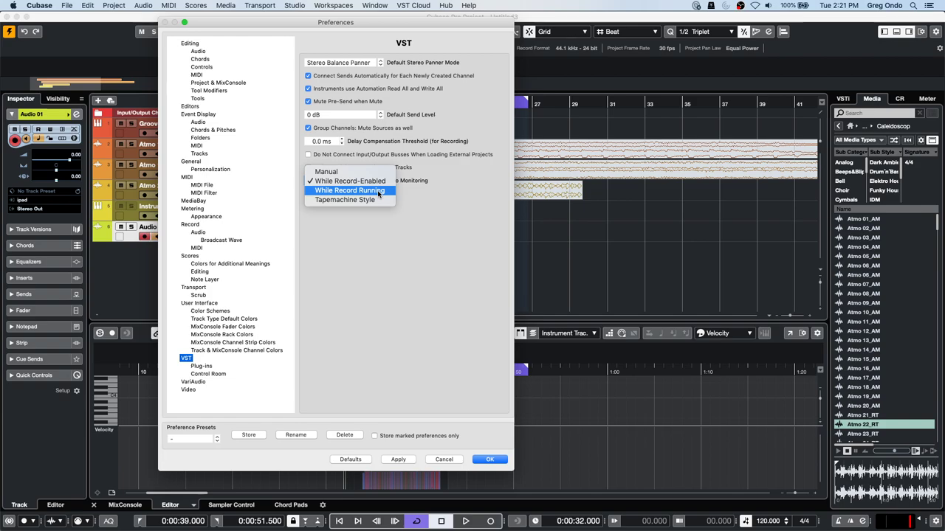
{"action": "left_click", "coordinate": [377, 200]}
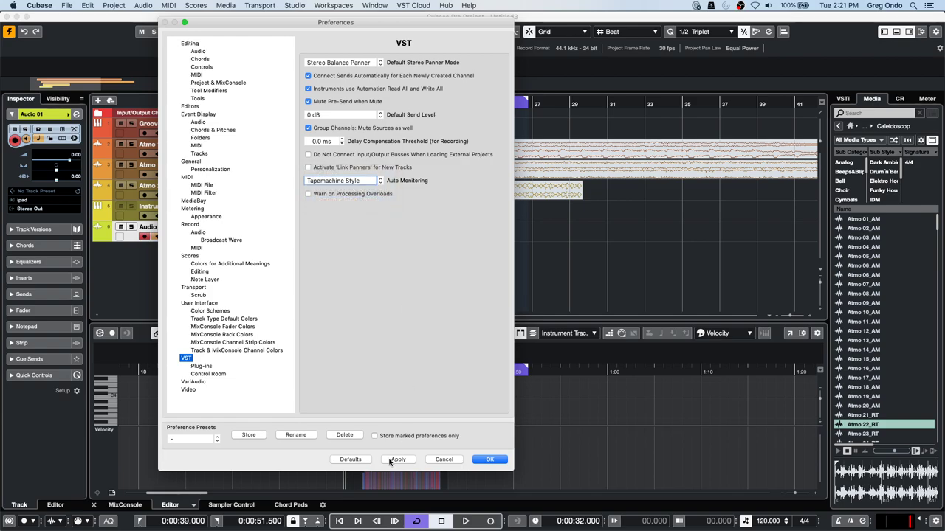
{"action": "left_click", "coordinate": [489, 459]}
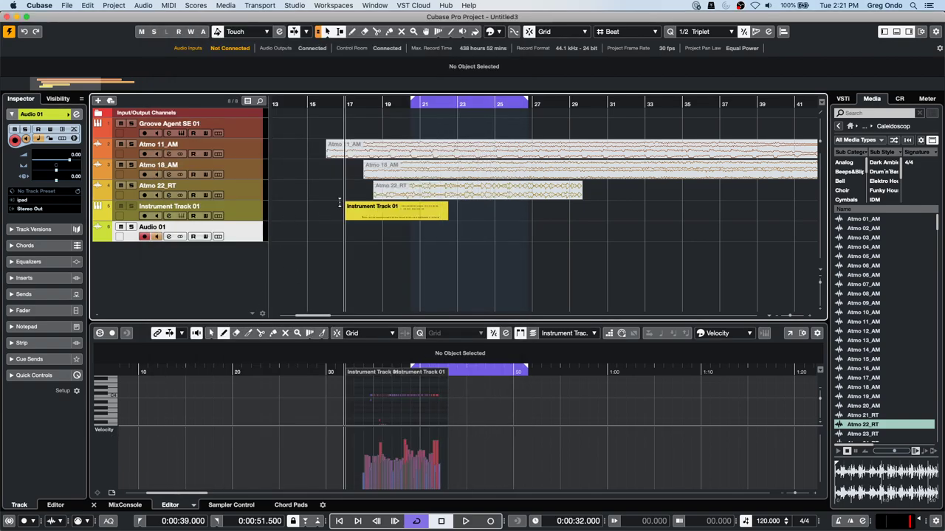
Step: Play the project from just before bar 16, punch recording in and out on the Audio 01 track, and stop playback
{"action": "left_click", "coordinate": [323, 104]}
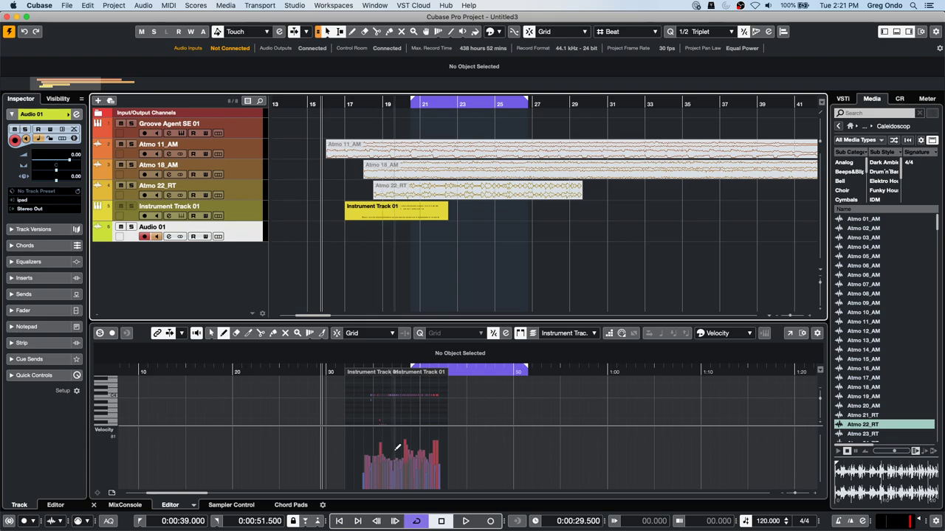
{"action": "left_click", "coordinate": [466, 522]}
{"action": "left_click", "coordinate": [491, 521]}
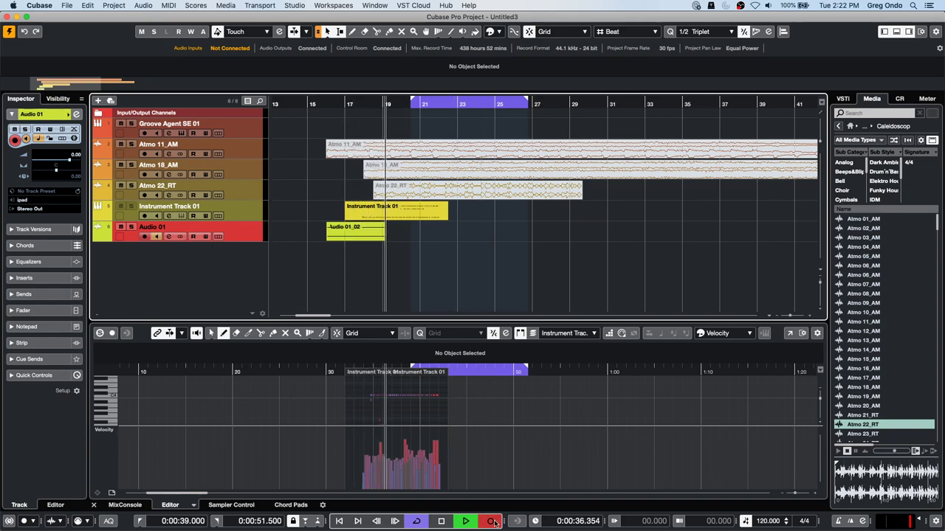
{"action": "left_click", "coordinate": [493, 521]}
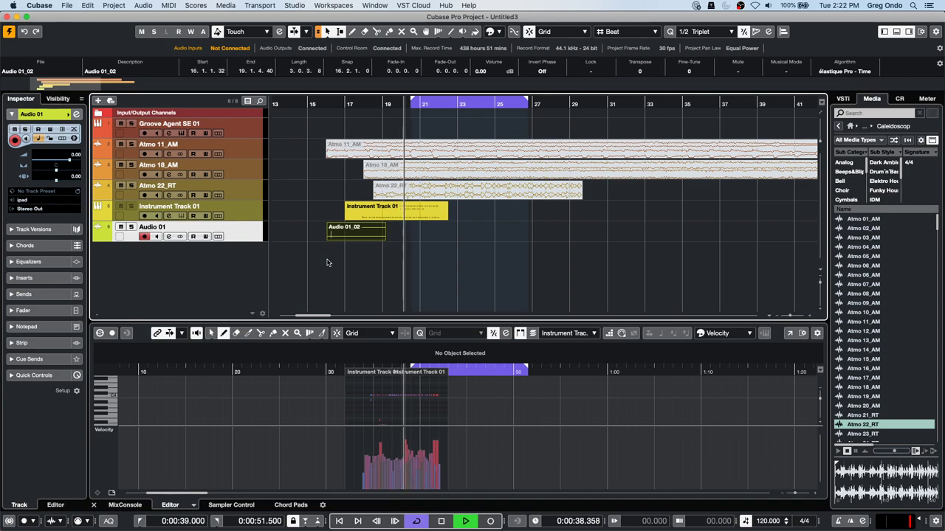
{"action": "key", "text": "space"}
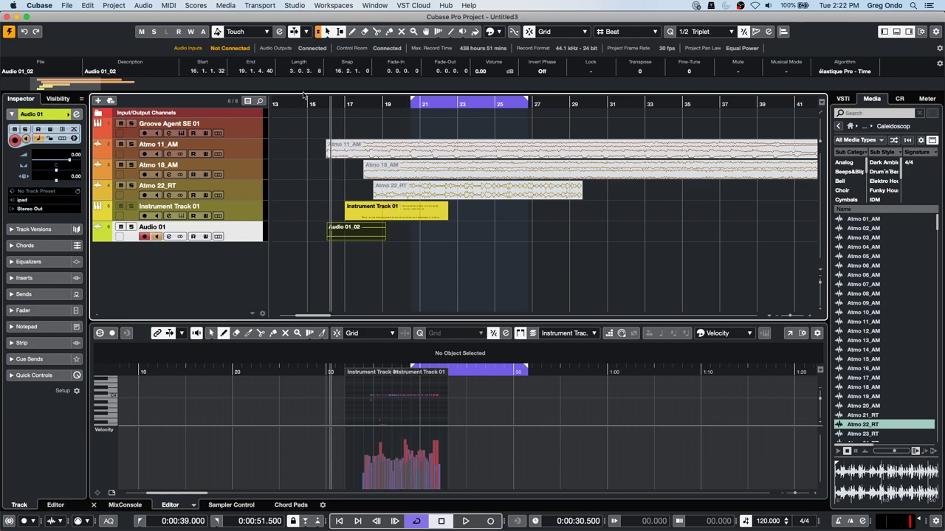
Step: Play from before bar 15 and record a shorter second take on Audio 01 from about bar 17 to bar 18.3
{"action": "left_click", "coordinate": [301, 102]}
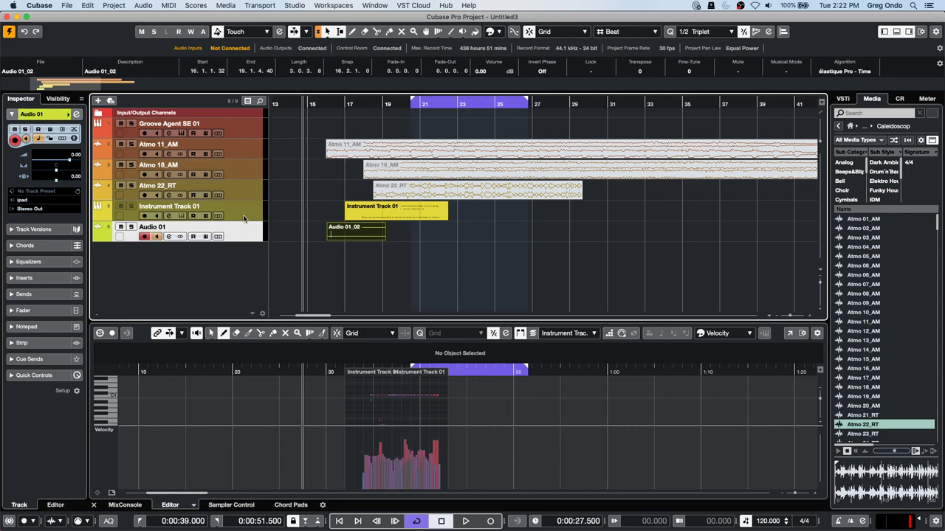
{"action": "left_click", "coordinate": [466, 522]}
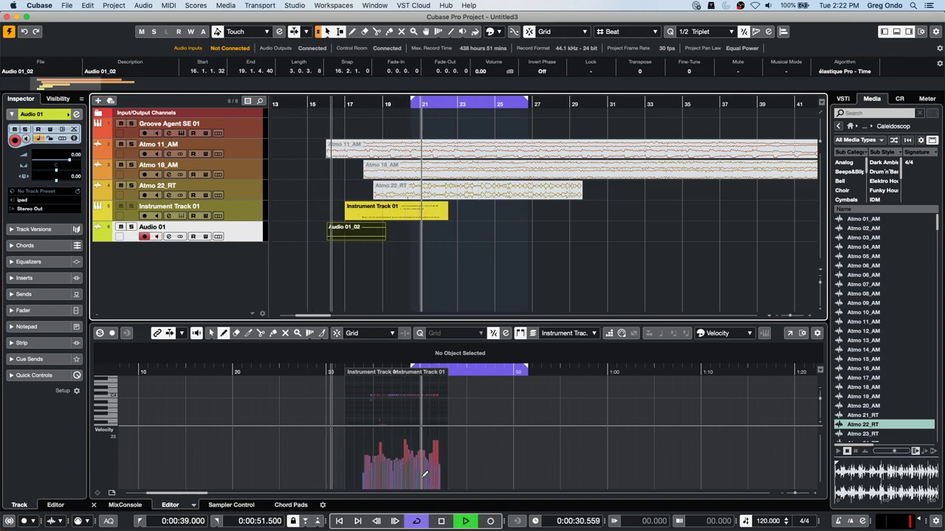
{"action": "left_click", "coordinate": [492, 521]}
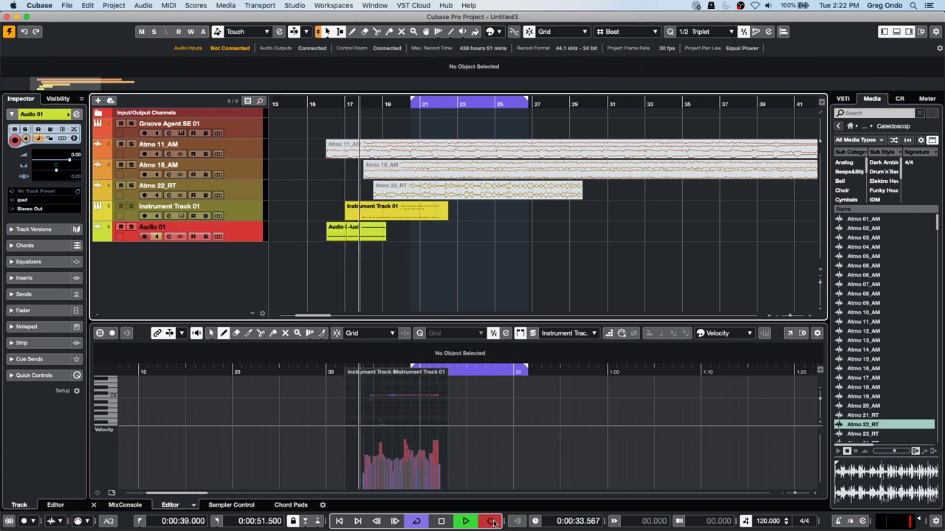
{"action": "left_click", "coordinate": [492, 521]}
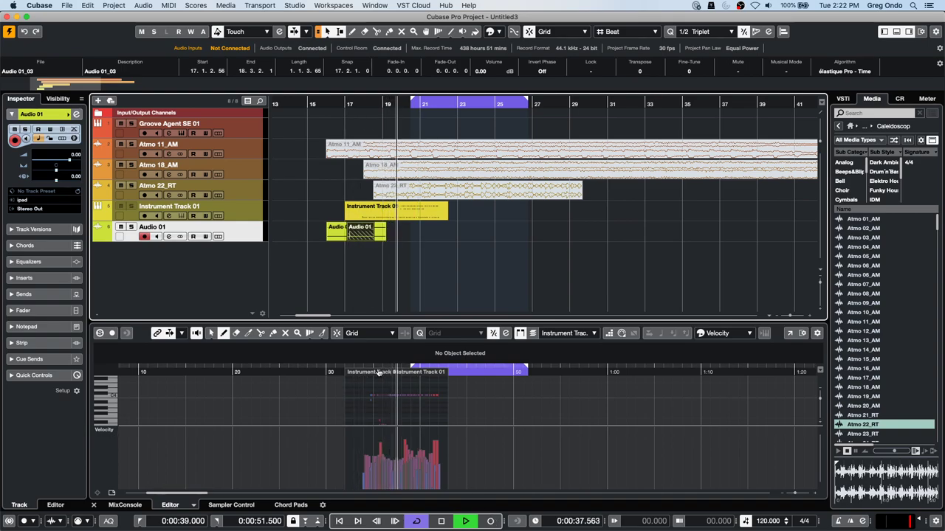
{"action": "key", "text": "space"}
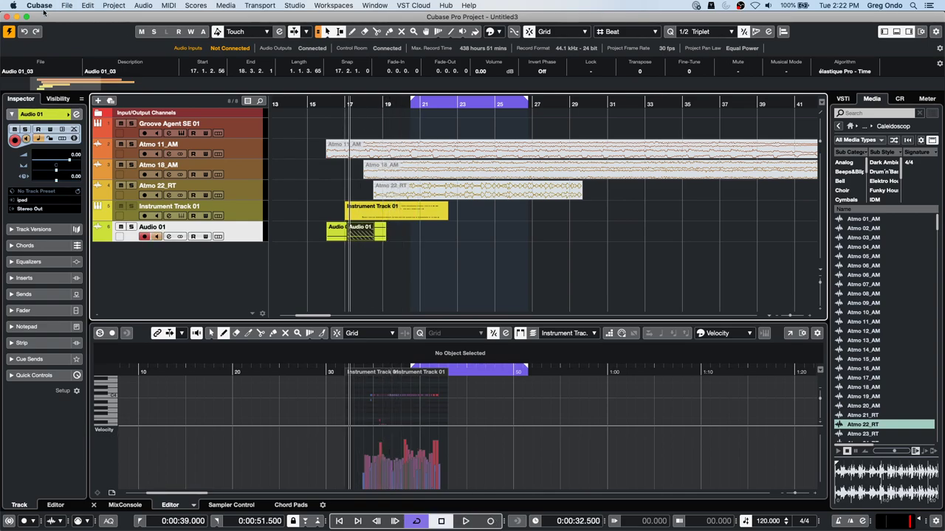
Step: Review the Auto Monitoring setting in the VST preferences and close the dialog
{"action": "left_click", "coordinate": [39, 6]}
{"action": "left_click", "coordinate": [59, 34]}
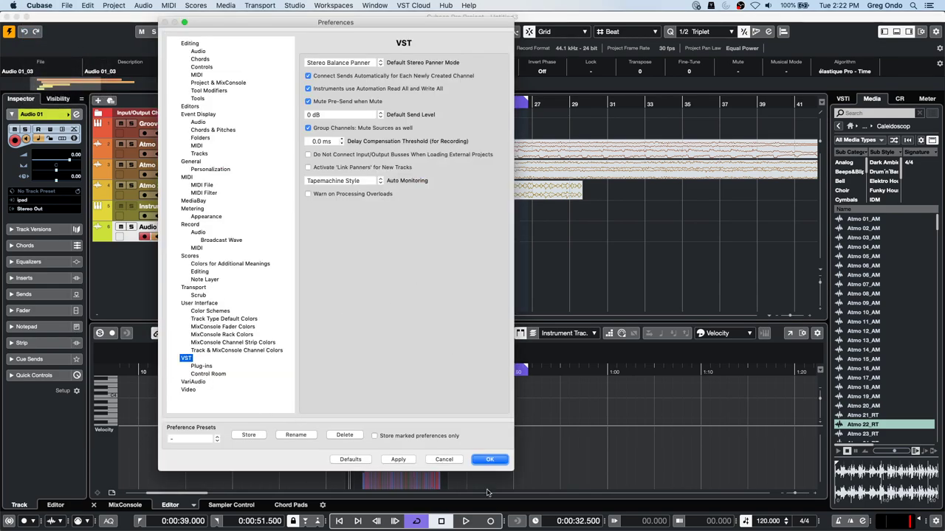
{"action": "left_click", "coordinate": [505, 461]}
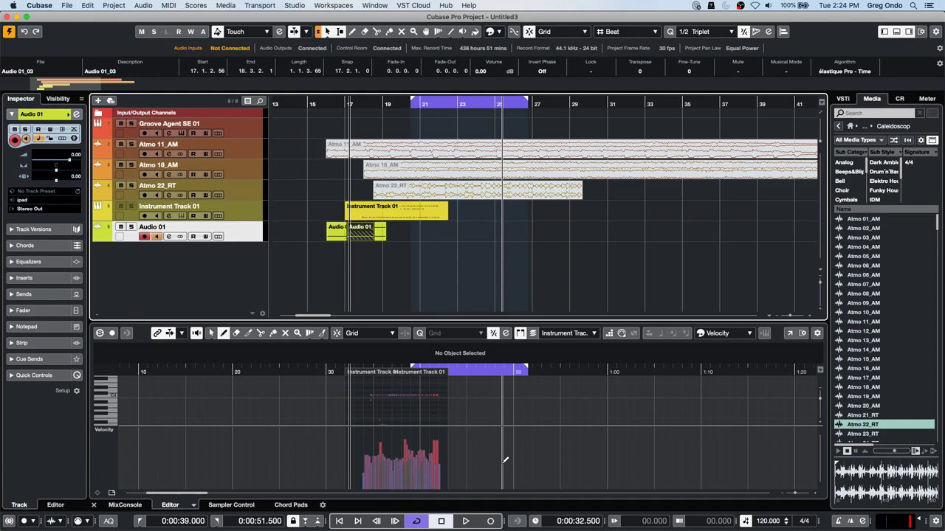
Step: Show and enlarge the volume automation lane of Audio 01 and draw a freehand curve from about bar 16 to bar 19
{"action": "left_click", "coordinate": [93, 237]}
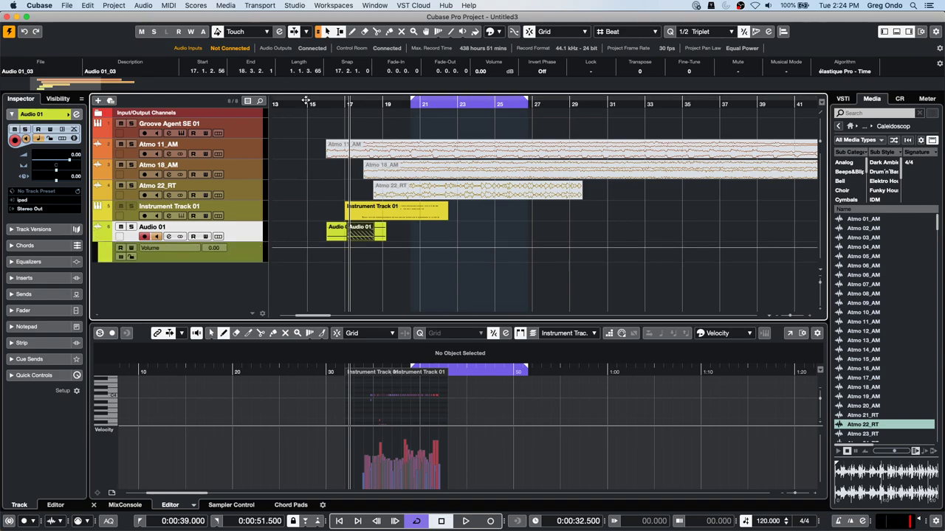
{"action": "left_click_drag", "start_coordinate": [308, 101], "coordinate": [310, 118]}
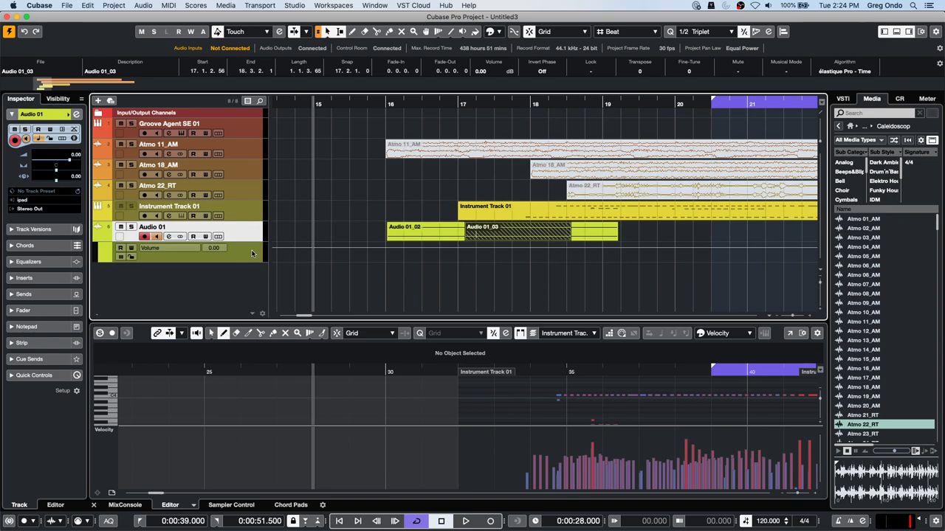
{"action": "left_click_drag", "start_coordinate": [246, 263], "coordinate": [241, 311]}
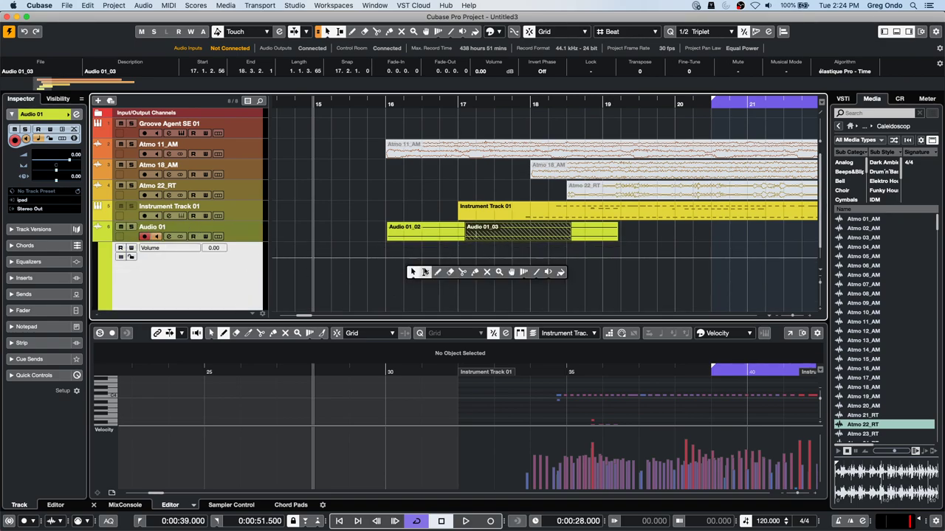
{"action": "left_click", "coordinate": [466, 272]}
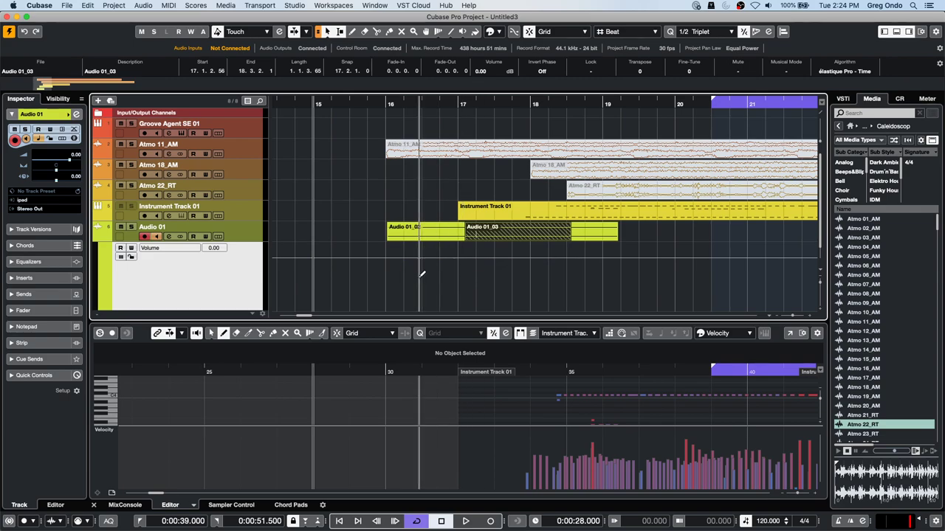
{"action": "mouse_move", "coordinate": [426, 279]}
{"action": "left_mouse_down"}
{"action": "mouse_move", "coordinate": [496, 266]}
{"action": "mouse_move", "coordinate": [631, 281]}
{"action": "left_mouse_up"}
{"action": "right_click", "coordinate": [448, 249]}
{"action": "left_click", "coordinate": [448, 249]}
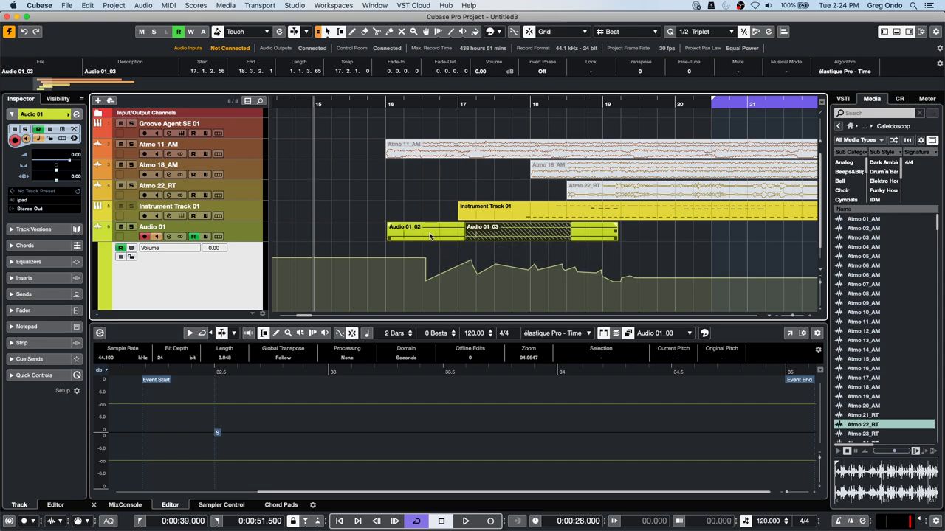
Step: Try moving the Audio 01_02 event three bars later to bar 19 together with its automation, and undo the move
{"action": "left_click_drag", "start_coordinate": [411, 232], "coordinate": [626, 228]}
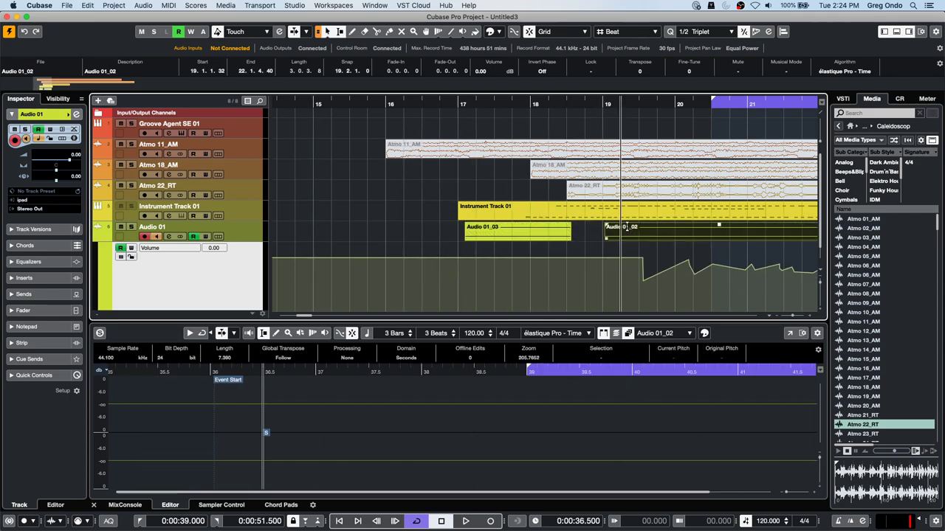
{"action": "key", "text": "super+z"}
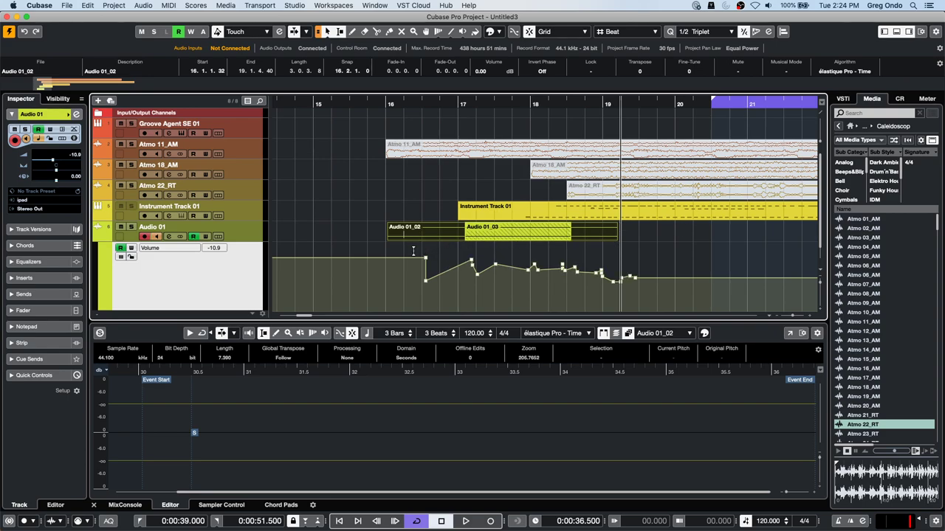
Step: Shift the drawn volume automation points earlier to bar 16.2, then compress their vertical range and lower their level
{"action": "left_click_drag", "start_coordinate": [411, 296], "coordinate": [698, 244]}
{"action": "left_click_drag", "start_coordinate": [499, 261], "coordinate": [473, 255]}
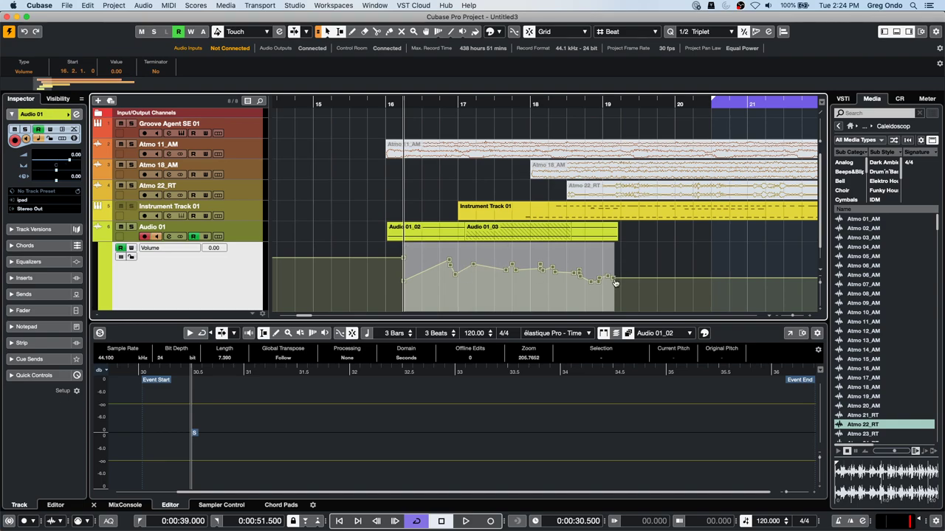
{"action": "left_click_drag", "start_coordinate": [614, 275], "coordinate": [585, 312]}
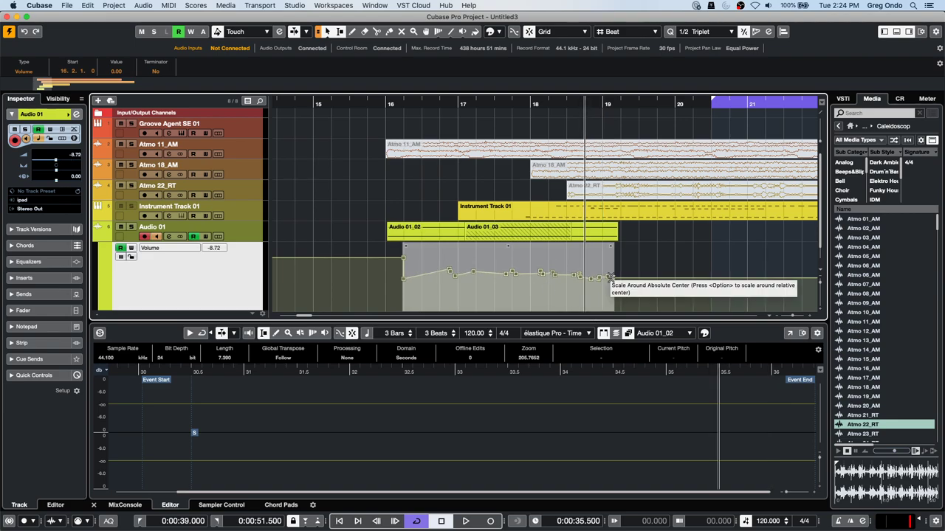
{"action": "mouse_move", "coordinate": [614, 276]}
{"action": "left_mouse_down"}
{"action": "mouse_move", "coordinate": [614, 245]}
{"action": "mouse_move", "coordinate": [607, 296]}
{"action": "mouse_move", "coordinate": [608, 251]}
{"action": "mouse_move", "coordinate": [612, 277]}
{"action": "left_mouse_up"}
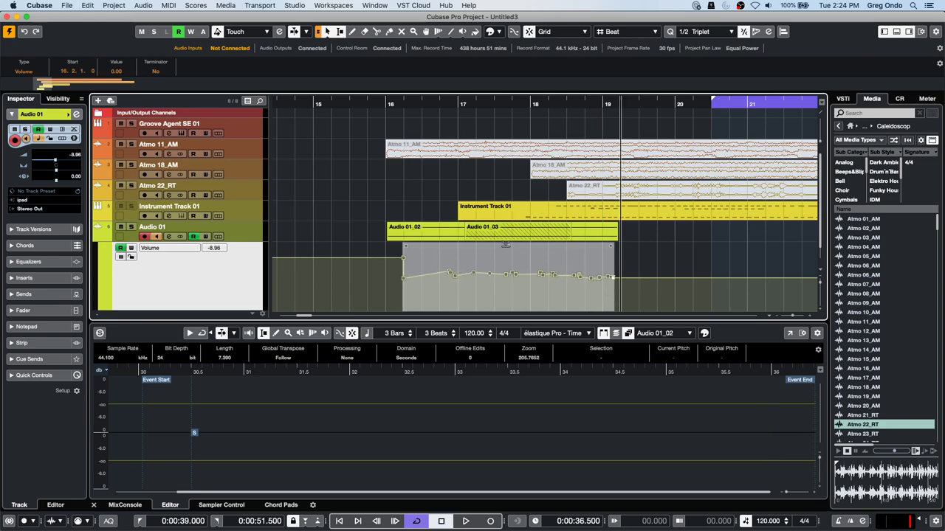
{"action": "left_click_drag", "start_coordinate": [506, 242], "coordinate": [513, 269]}
{"action": "left_click", "coordinate": [386, 256]}
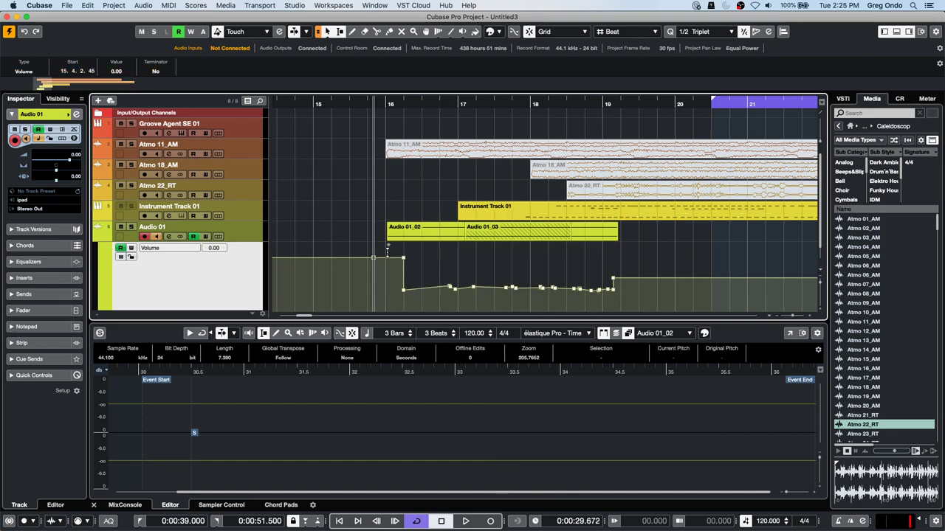
Step: Select the volume automation range from bar 16 to 19.2 and duplicate it four times along the lane
{"action": "left_click_drag", "start_coordinate": [386, 255], "coordinate": [623, 285]}
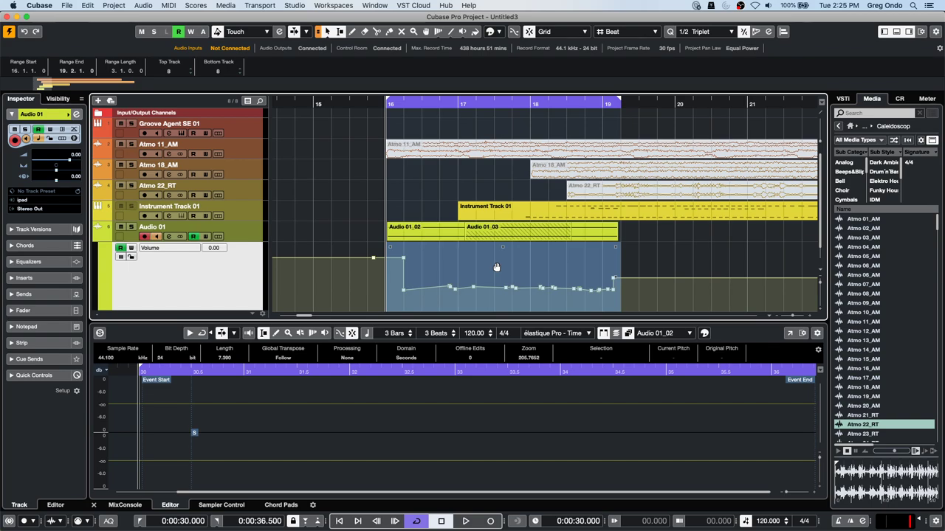
{"action": "key", "text": "g"}
{"action": "key", "text": "g"}
{"action": "key", "text": "g"}
{"action": "key", "text": "g"}
{"action": "key", "text": "g"}
{"action": "key", "text": "g"}
{"action": "key", "text": "g"}
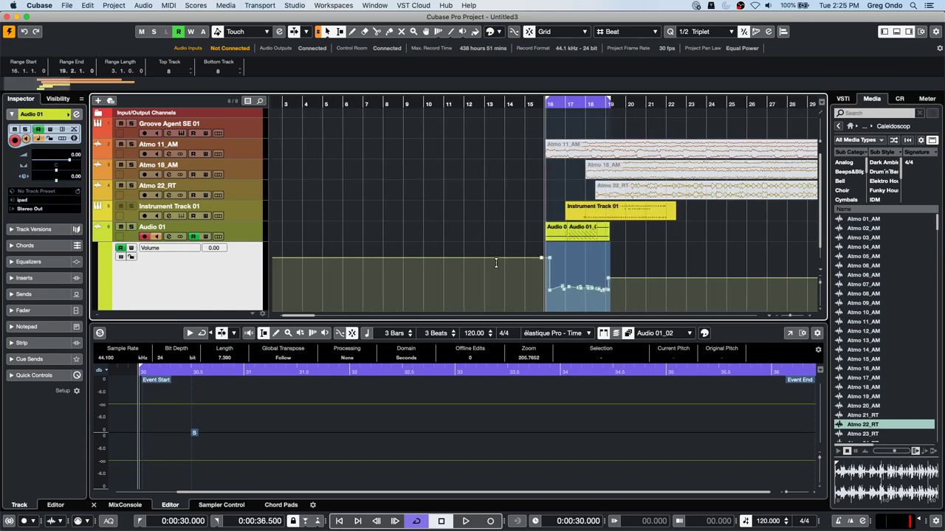
{"action": "key", "text": "ctrl+d"}
{"action": "key", "text": "ctrl+d"}
{"action": "key", "text": "ctrl+d"}
{"action": "key", "text": "ctrl+d"}
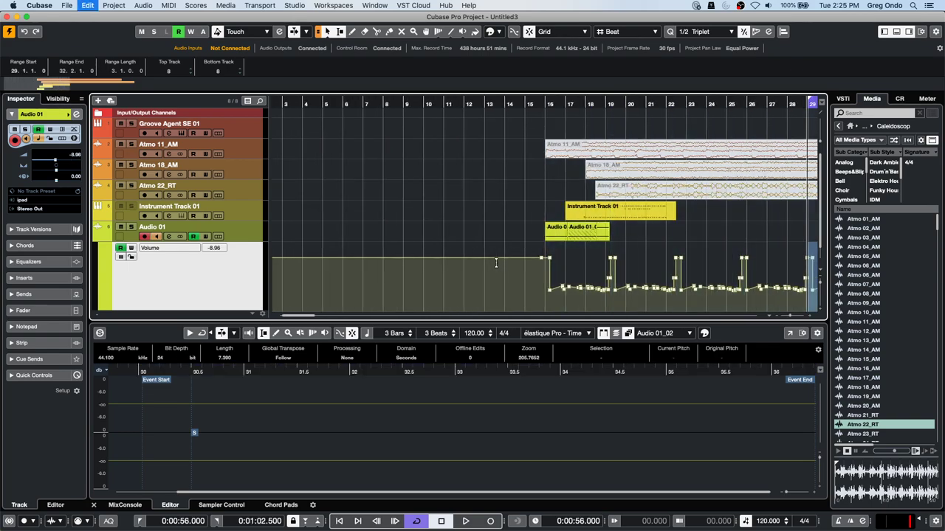
Step: Undo the four duplications of the volume automation range
{"action": "key", "text": "ctrl+z"}
{"action": "key", "text": "ctrl+z"}
{"action": "key", "text": "ctrl+z"}
{"action": "key", "text": "ctrl+z"}
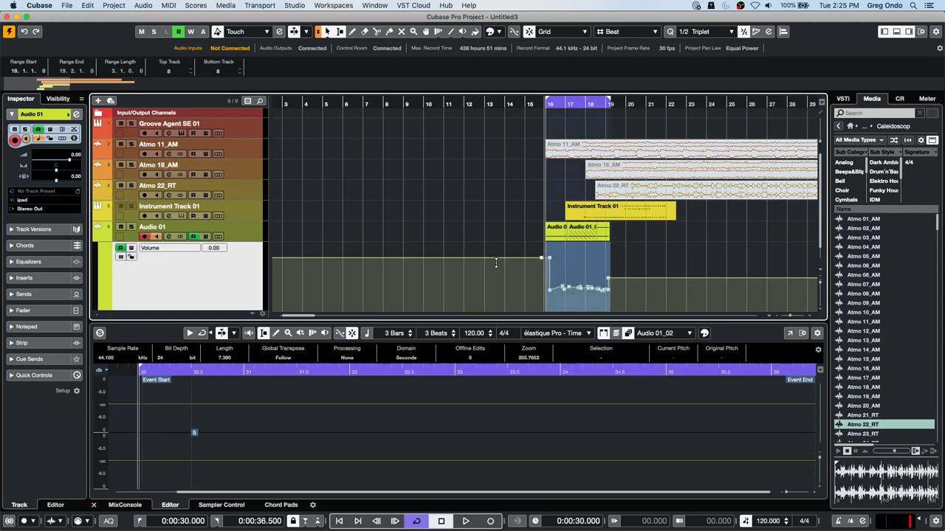
Step: Move the volume automation points between bars 16 and 19 later to about bar 16.3.2, raise them, and hide the automation lane
{"action": "left_click", "coordinate": [579, 102]}
{"action": "left_click_drag", "start_coordinate": [579, 101], "coordinate": [576, 145]}
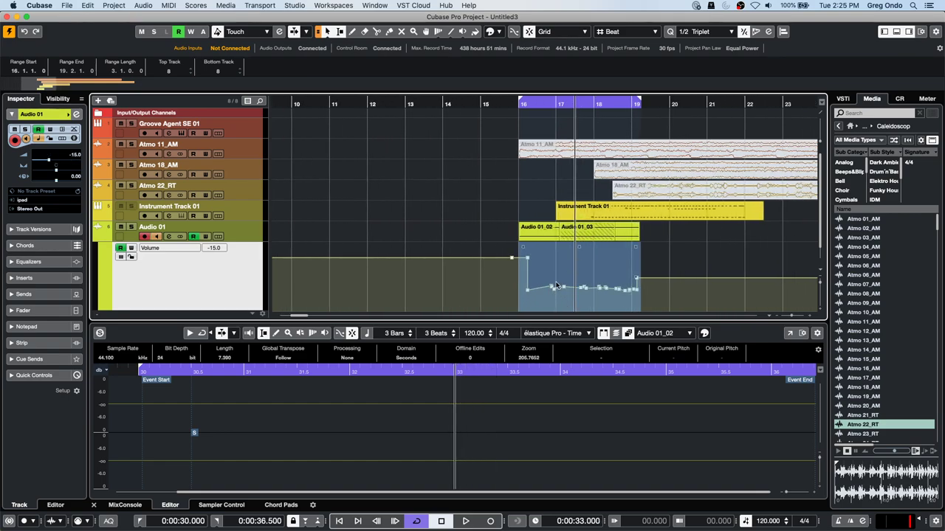
{"action": "left_click", "coordinate": [519, 307]}
{"action": "left_click_drag", "start_coordinate": [519, 307], "coordinate": [682, 252]}
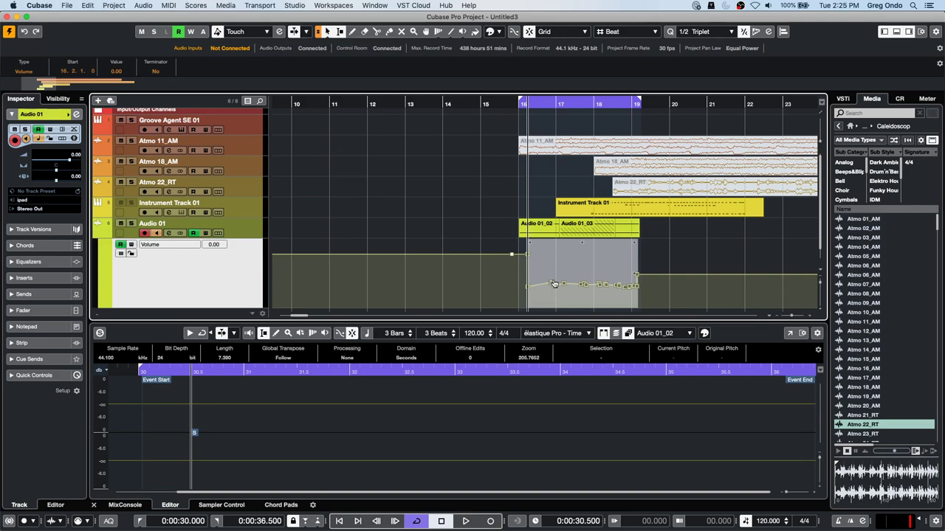
{"action": "left_click_drag", "start_coordinate": [552, 285], "coordinate": [597, 251]}
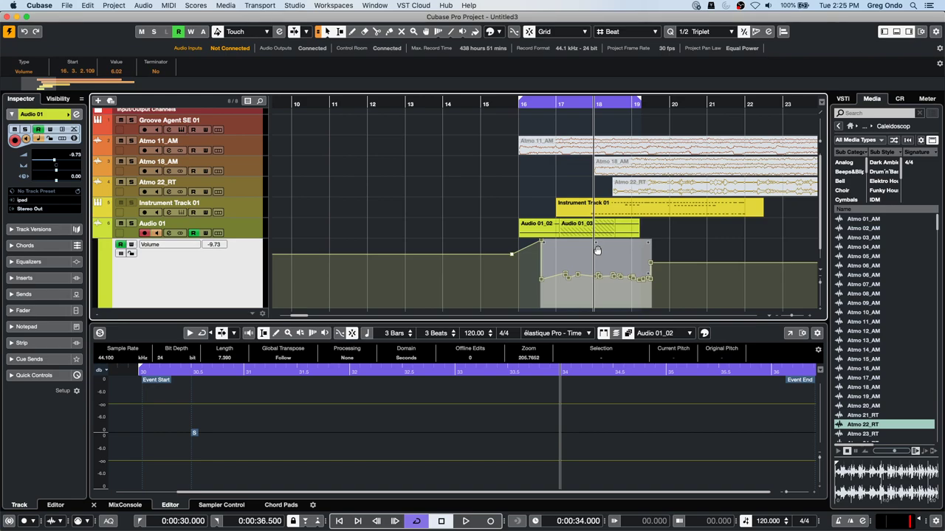
{"action": "left_click", "coordinate": [96, 234]}
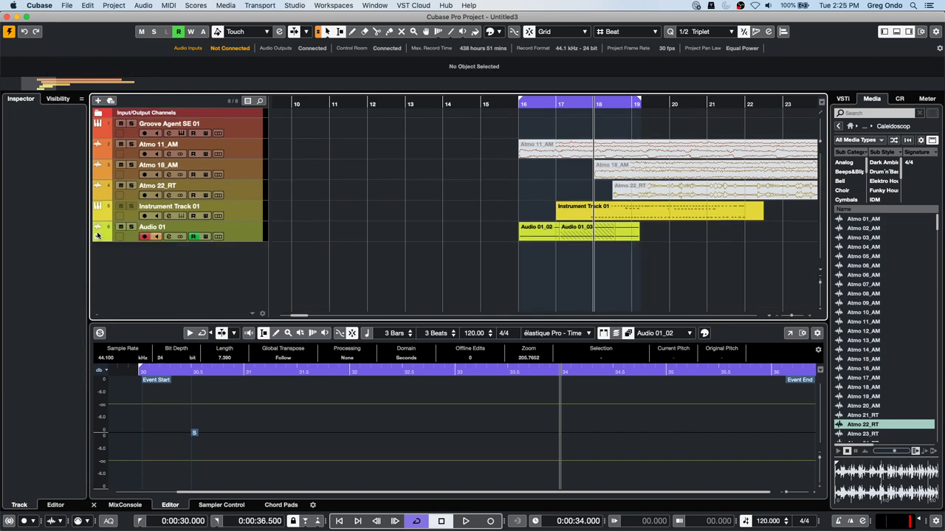
Step: Select all tracks from Groove Agent SE 01 through Audio 01, try several palette colors, and colorize them pink
{"action": "left_click", "coordinate": [250, 130]}
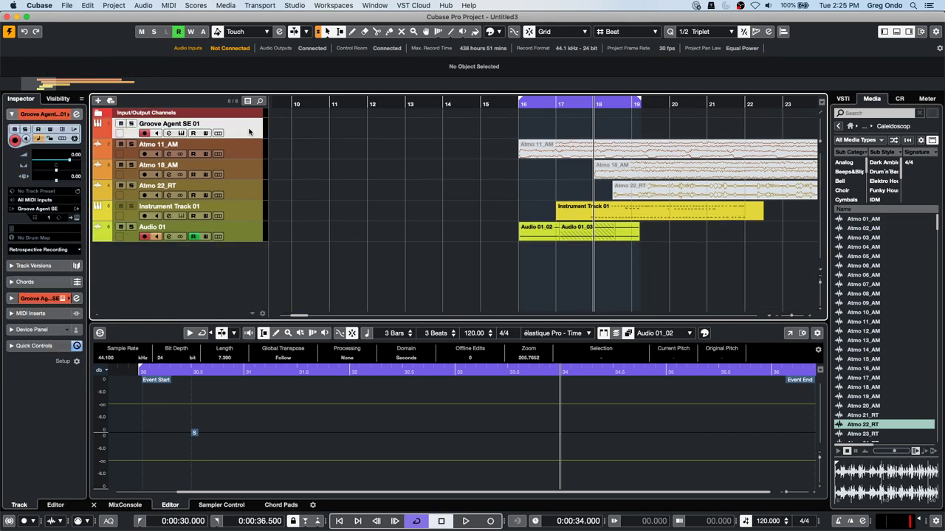
{"action": "left_click", "coordinate": [244, 237], "text": "shift"}
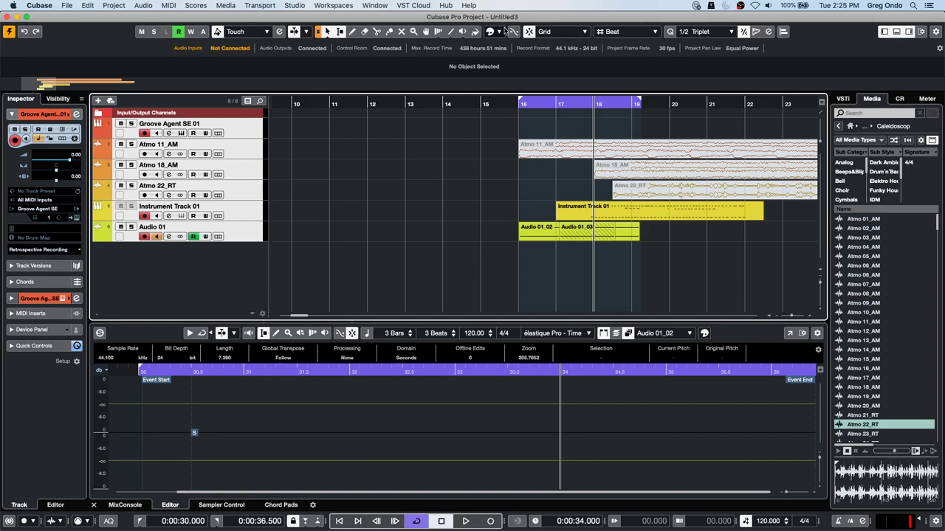
{"action": "left_click", "coordinate": [499, 32]}
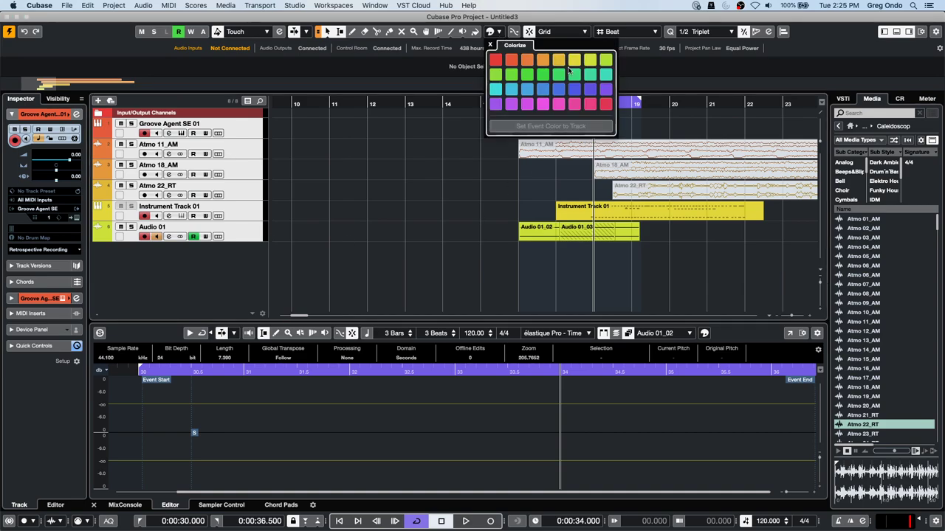
{"action": "left_click", "coordinate": [560, 76]}
{"action": "left_click", "coordinate": [590, 90]}
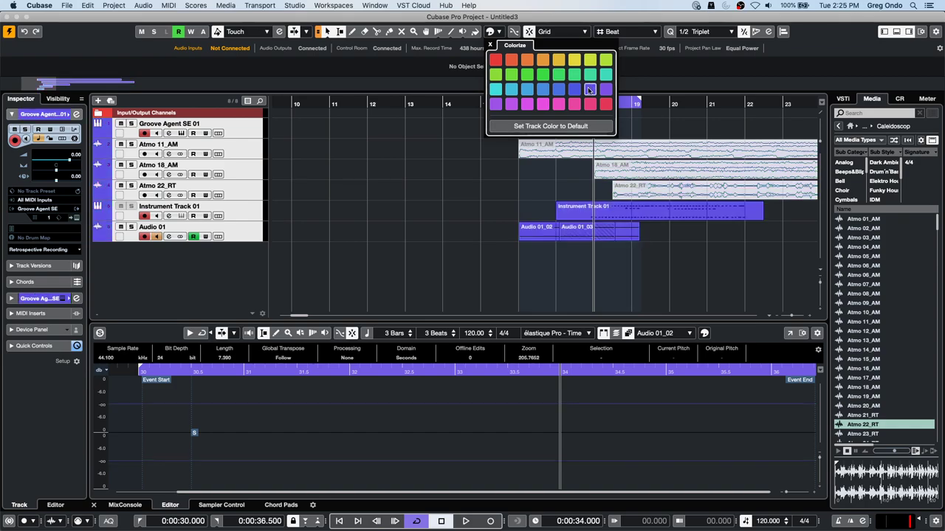
{"action": "left_click", "coordinate": [559, 89]}
{"action": "left_click", "coordinate": [541, 90]}
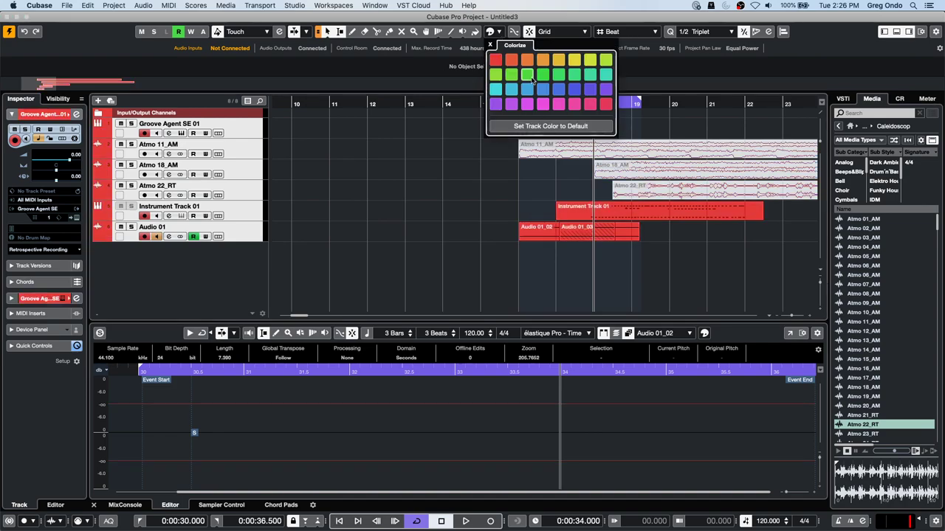
{"action": "left_click", "coordinate": [557, 102]}
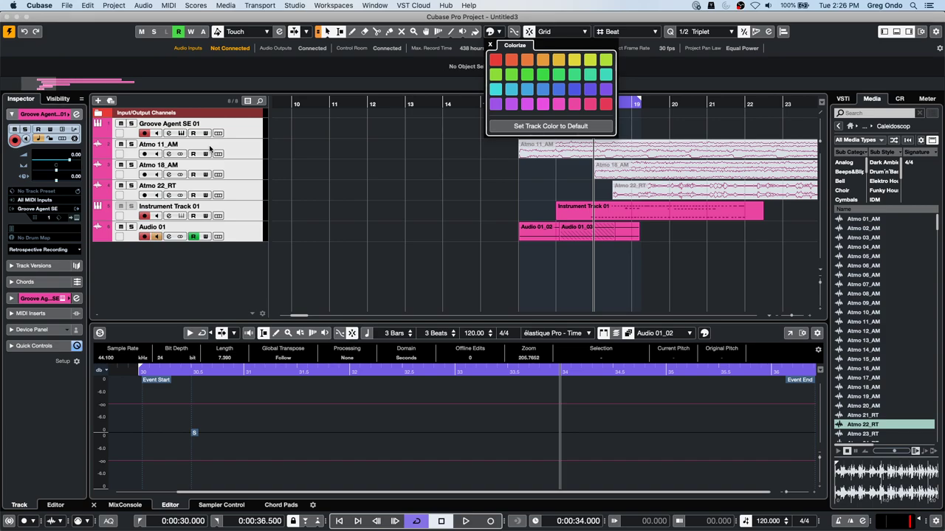
{"action": "left_click", "coordinate": [490, 45]}
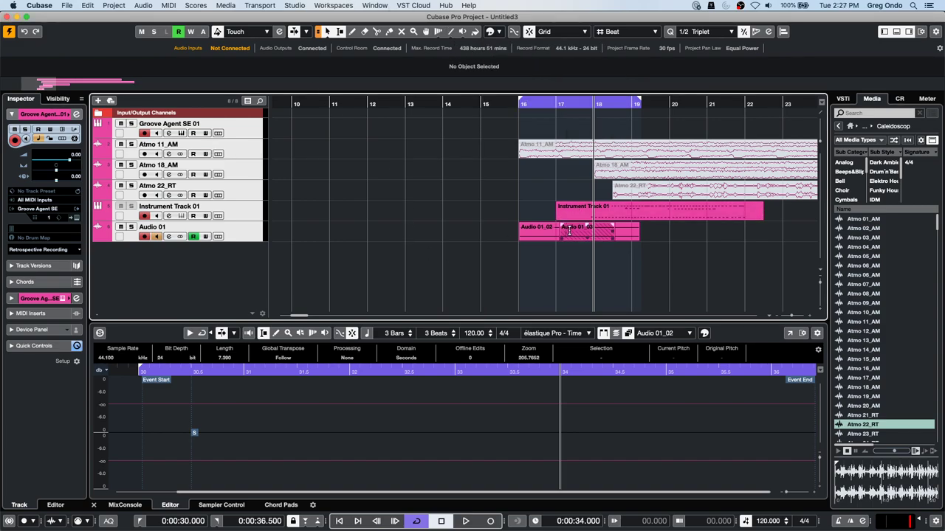
Step: Open the recent project be someone.cpr and activate it
{"action": "left_click", "coordinate": [67, 5]}
{"action": "mouse_move", "coordinate": [111, 191]}
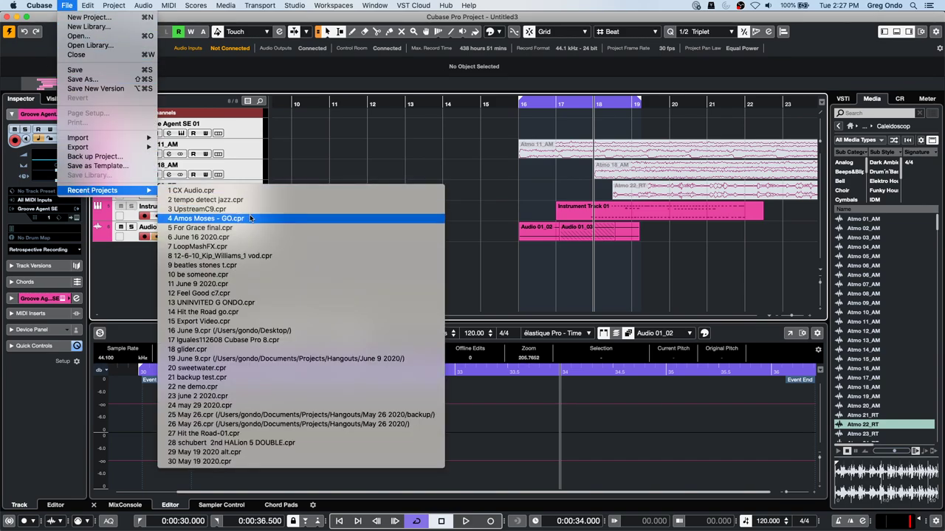
{"action": "left_click", "coordinate": [270, 279]}
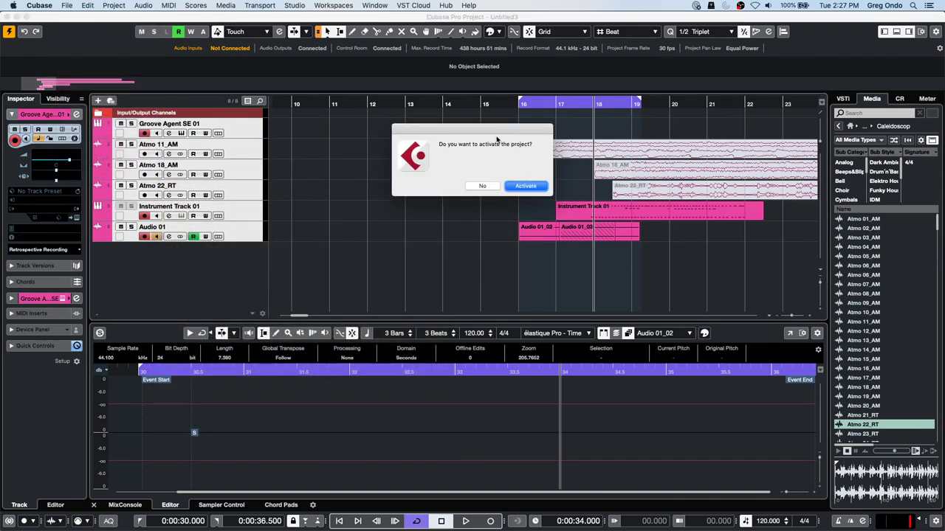
{"action": "left_click", "coordinate": [524, 186]}
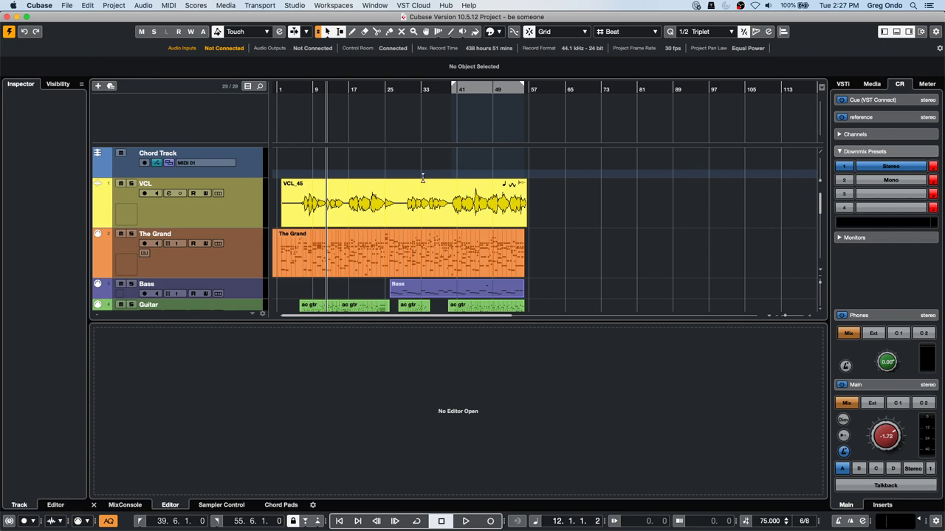
Step: Play the song from about bar 6 to bar 8 to locate the first phrases on the VCL track
{"action": "left_click", "coordinate": [344, 81]}
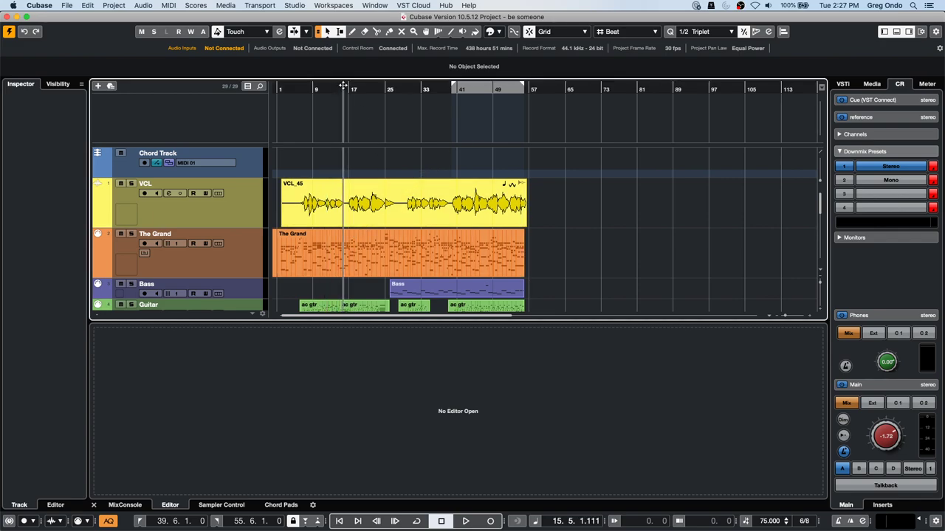
{"action": "left_click_drag", "start_coordinate": [344, 79], "coordinate": [224, 104]}
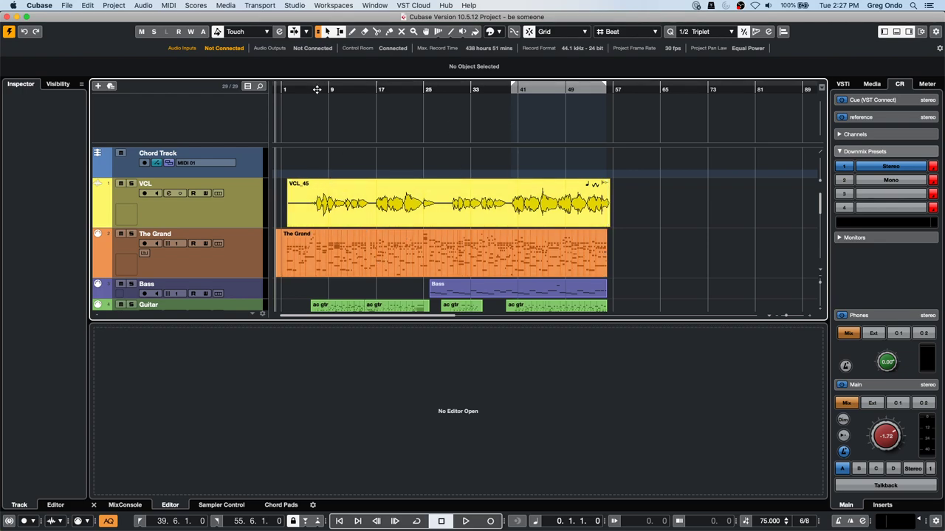
{"action": "left_click_drag", "start_coordinate": [316, 88], "coordinate": [315, 109]}
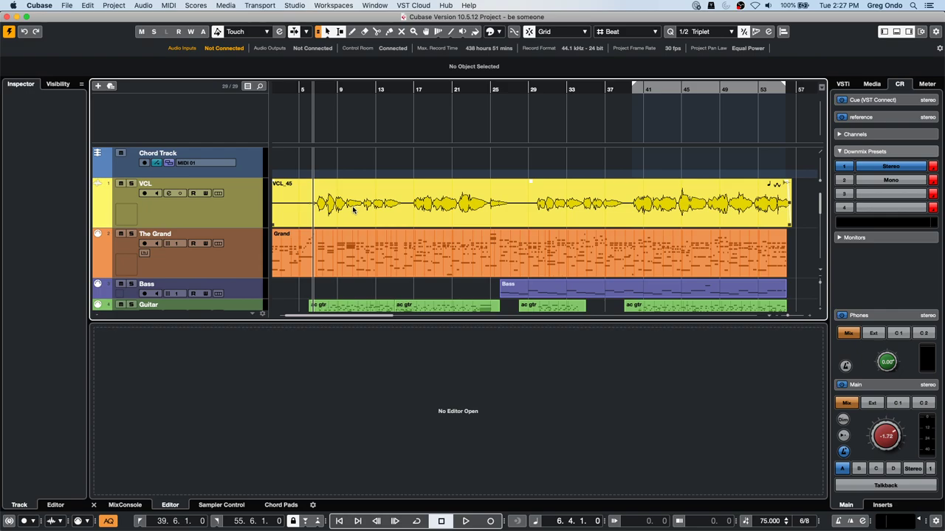
{"action": "key", "text": "space"}
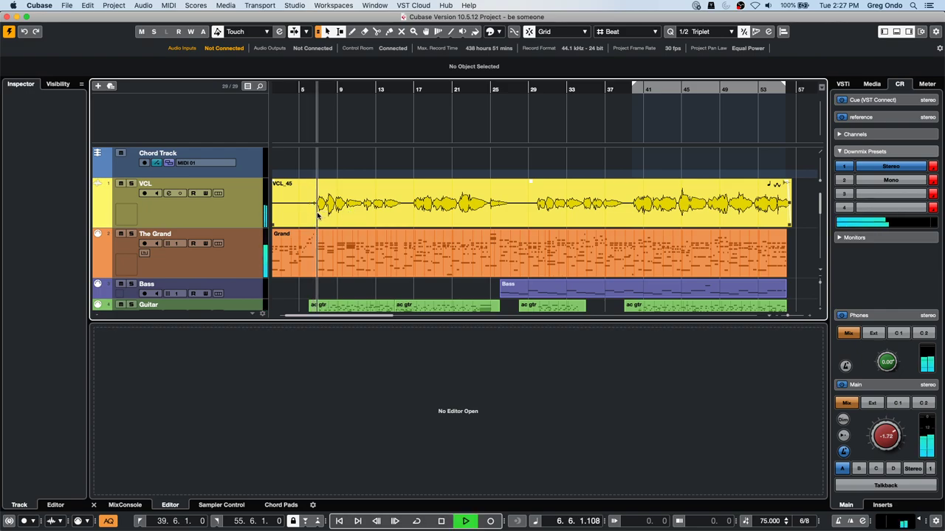
{"action": "key", "text": "h"}
{"action": "key", "text": "h"}
{"action": "key", "text": "h"}
{"action": "key", "text": "h"}
{"action": "key", "text": "h"}
{"action": "key", "text": "h"}
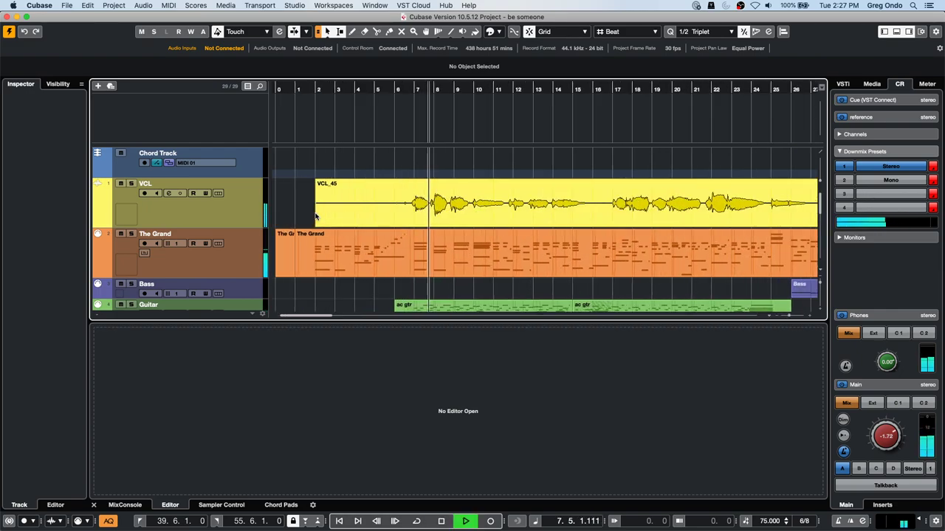
{"action": "key", "text": "space"}
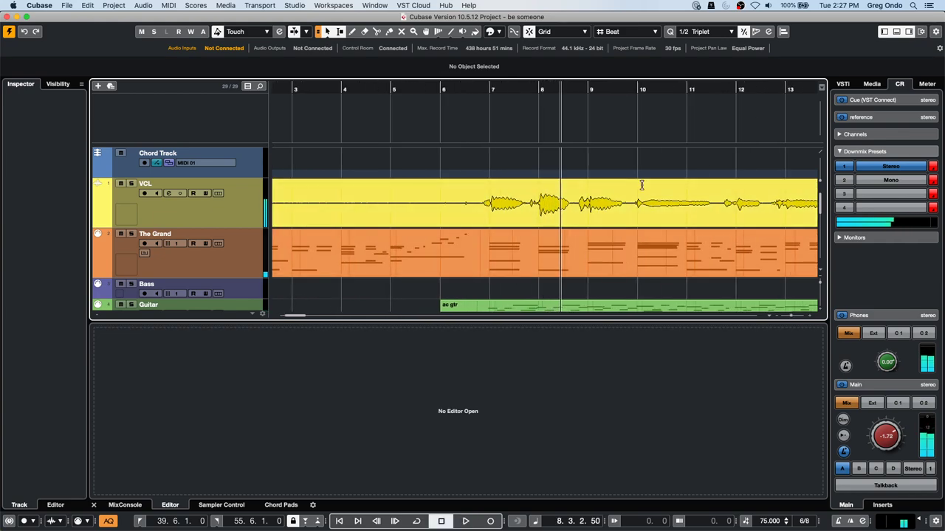
Step: Select the range from 6.6.1.0 to 7.6.1.0 on the VCL vocal event and split the event at both range borders
{"action": "right_click", "coordinate": [561, 203]}
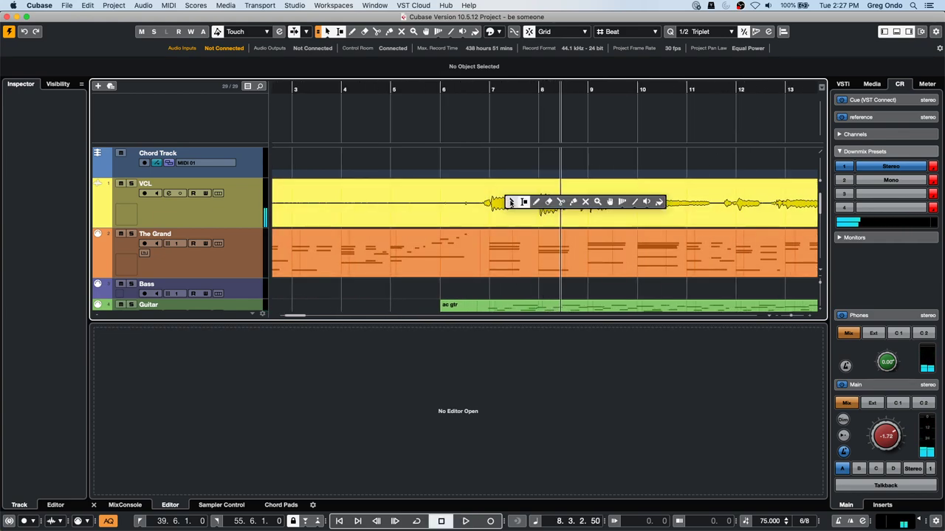
{"action": "left_click", "coordinate": [560, 202]}
{"action": "right_click", "coordinate": [487, 201]}
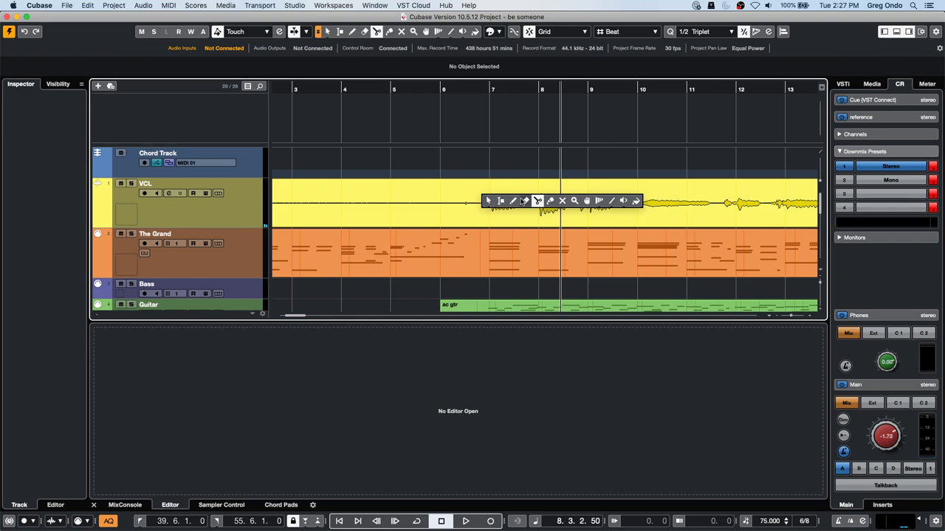
{"action": "left_click", "coordinate": [501, 203]}
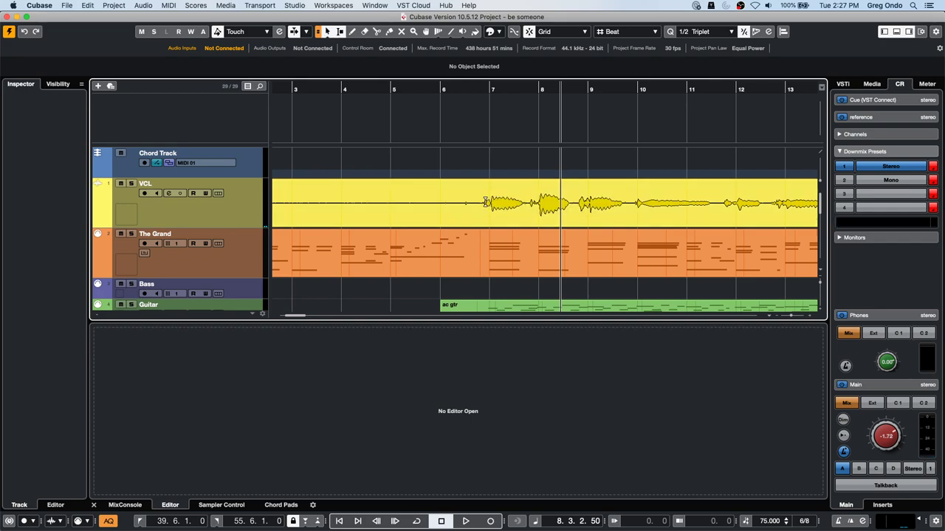
{"action": "left_click_drag", "start_coordinate": [481, 199], "coordinate": [527, 200]}
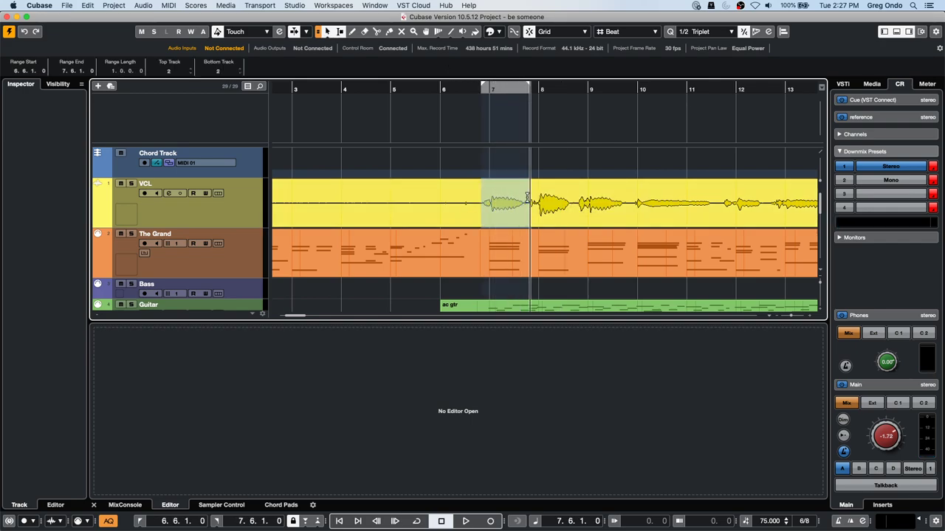
{"action": "key", "text": "KP_1"}
{"action": "key", "text": "shift+x"}
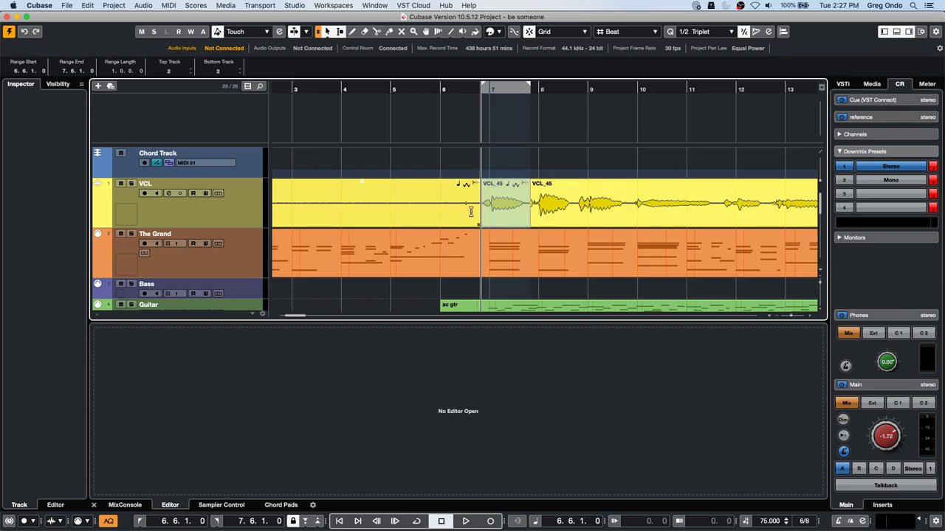
Step: Shorten the isolated vocal event to about bar 7.3 and slip its audio content slightly later within the event
{"action": "mouse_move", "coordinate": [511, 216]}
{"action": "left_mouse_down"}
{"action": "mouse_move", "coordinate": [496, 215]}
{"action": "mouse_move", "coordinate": [523, 225]}
{"action": "mouse_move", "coordinate": [499, 216]}
{"action": "left_mouse_up"}
{"action": "left_click_drag", "start_coordinate": [473, 92], "coordinate": [476, 137]}
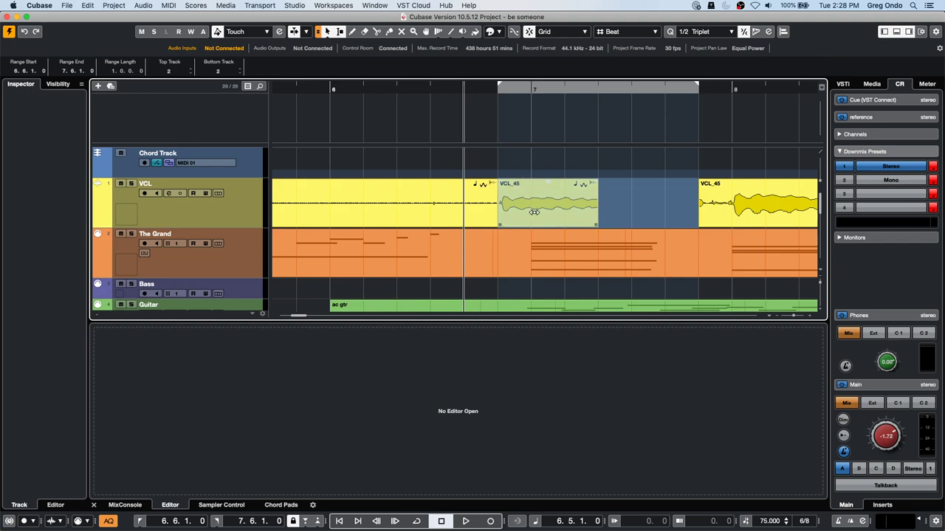
{"action": "left_click_drag", "start_coordinate": [531, 215], "coordinate": [541, 218]}
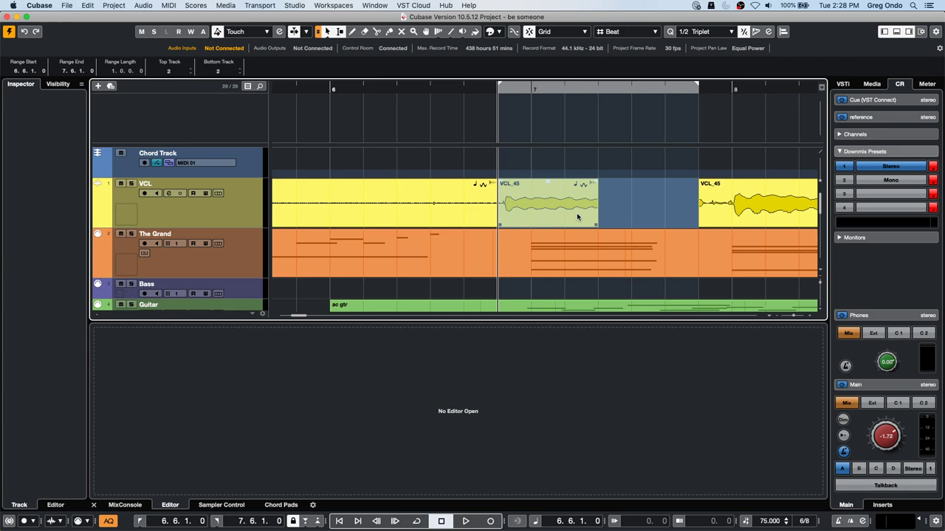
Step: Review the Advanced audio commands and slip the isolated vocal event's audio content back slightly earlier
{"action": "left_click", "coordinate": [145, 5]}
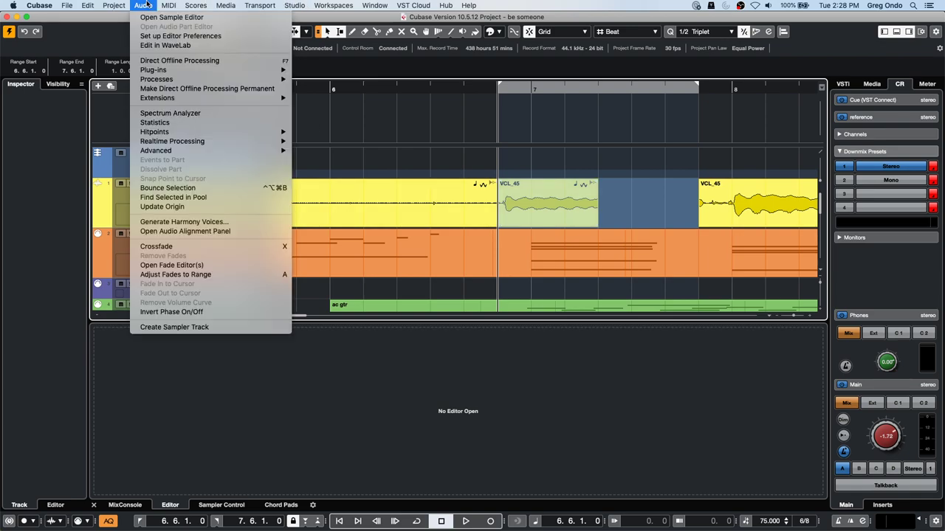
{"action": "mouse_move", "coordinate": [206, 142]}
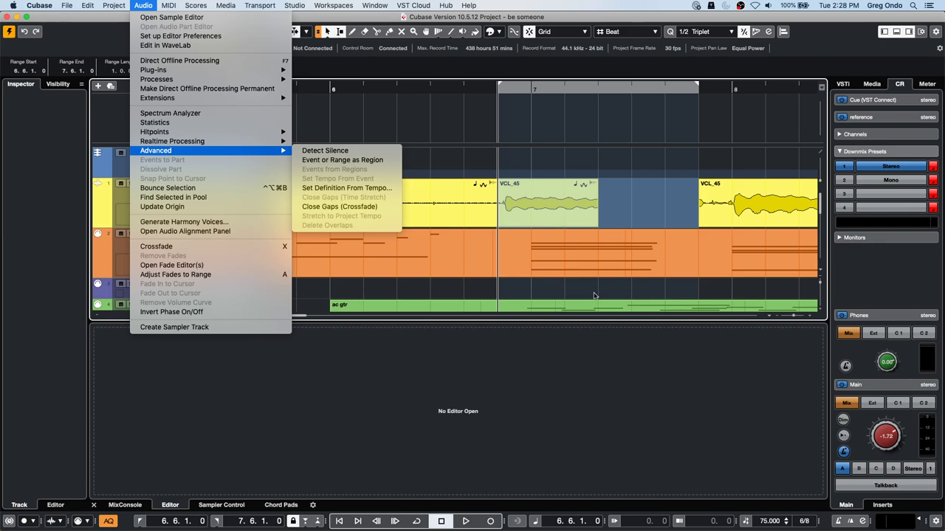
{"action": "left_click", "coordinate": [539, 210]}
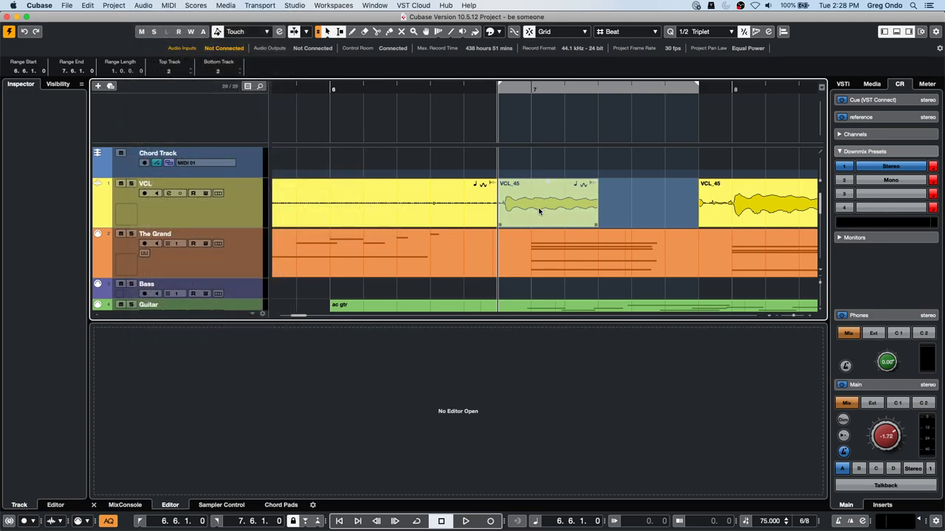
{"action": "left_click", "coordinate": [548, 221]}
{"action": "left_click_drag", "start_coordinate": [548, 222], "coordinate": [547, 217]}
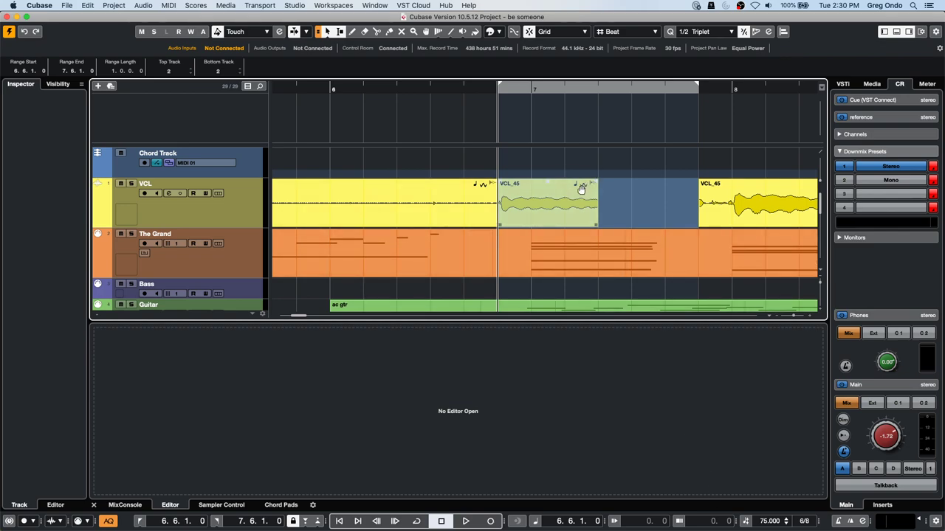
Step: Show the MIDI sends of The Grand track, check the effects available for the first send, and keep No Effect
{"action": "left_click_drag", "start_coordinate": [348, 87], "coordinate": [322, 43]}
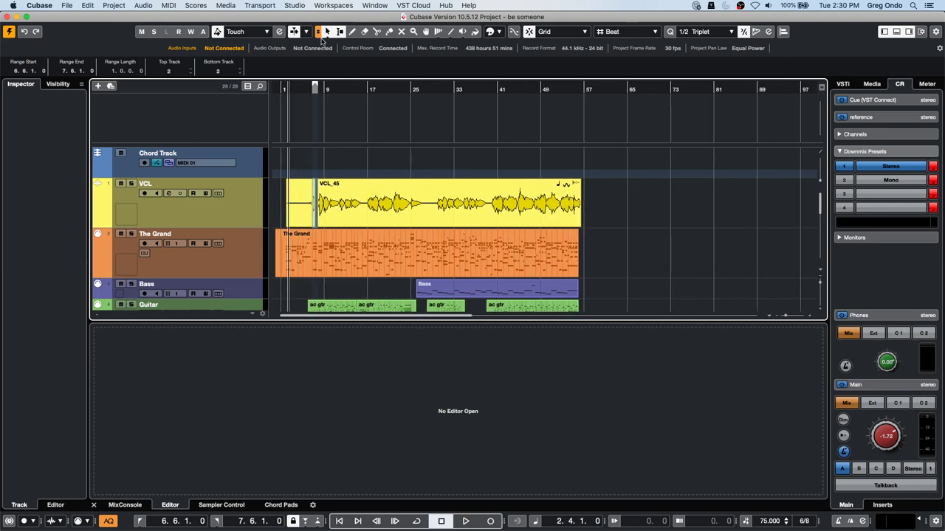
{"action": "left_click", "coordinate": [260, 259]}
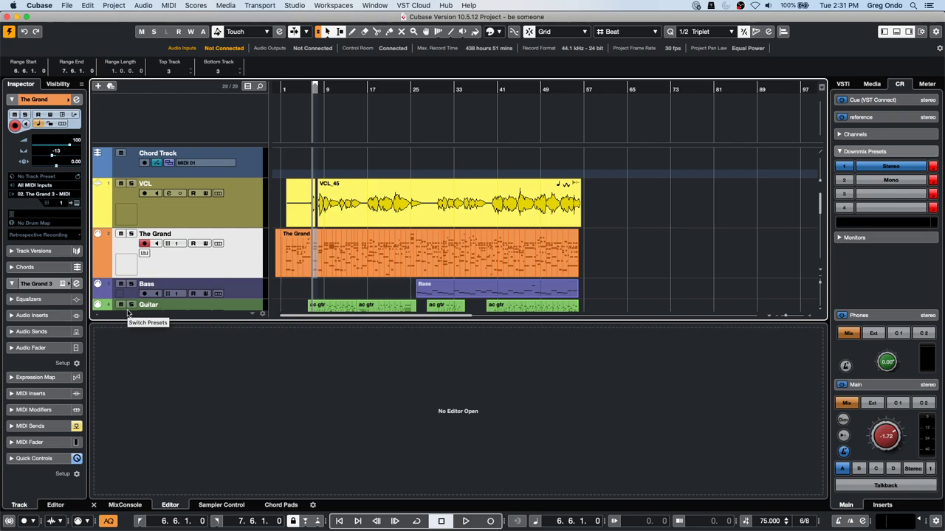
{"action": "left_click", "coordinate": [30, 426]}
{"action": "left_click", "coordinate": [26, 233]}
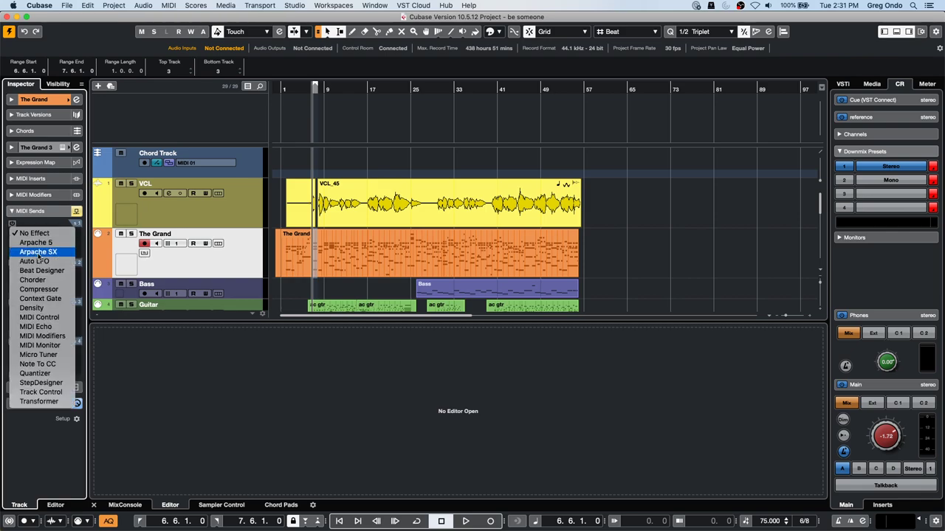
{"action": "left_click", "coordinate": [37, 233]}
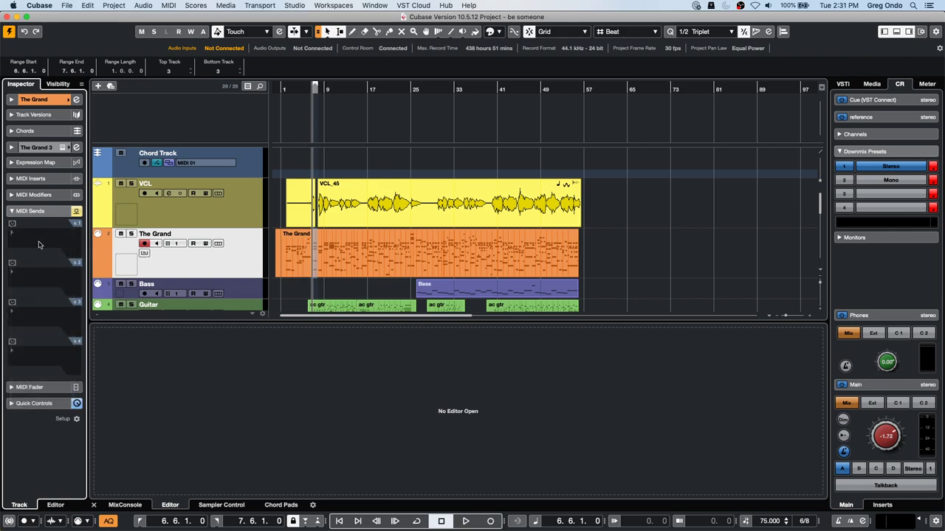
Step: Activate The Grand's first two MIDI sends, routing send 1 to PANORAMA P4 SAL out and send 2 to Steinberg UR24C Port1 on channel 15
{"action": "left_click", "coordinate": [12, 225]}
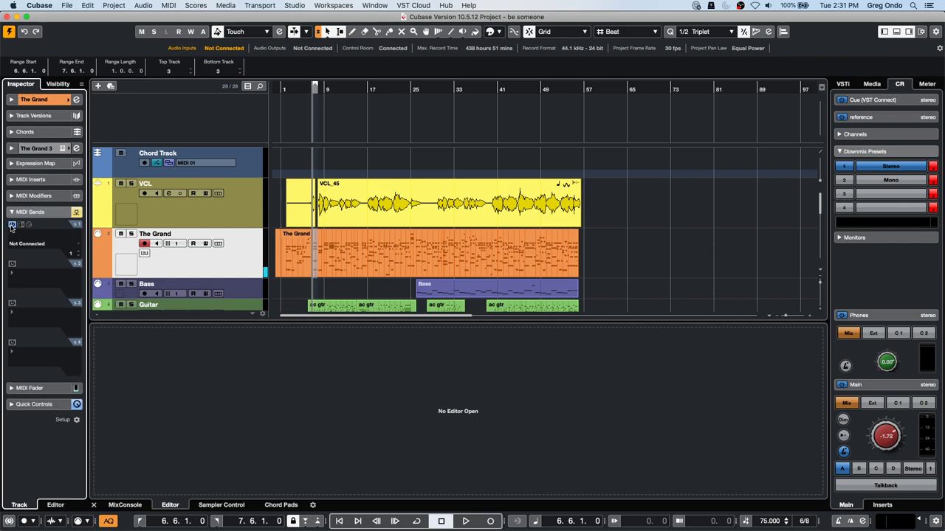
{"action": "left_click", "coordinate": [21, 245]}
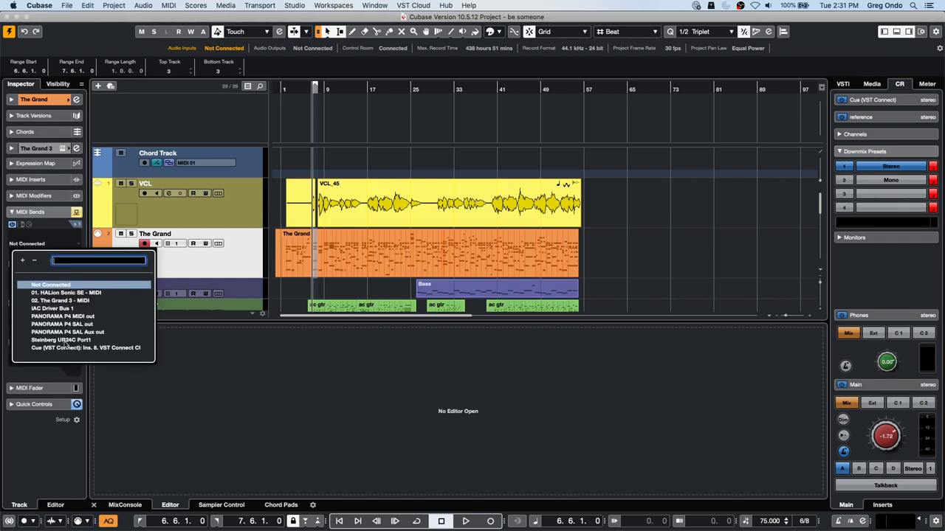
{"action": "left_click", "coordinate": [88, 325]}
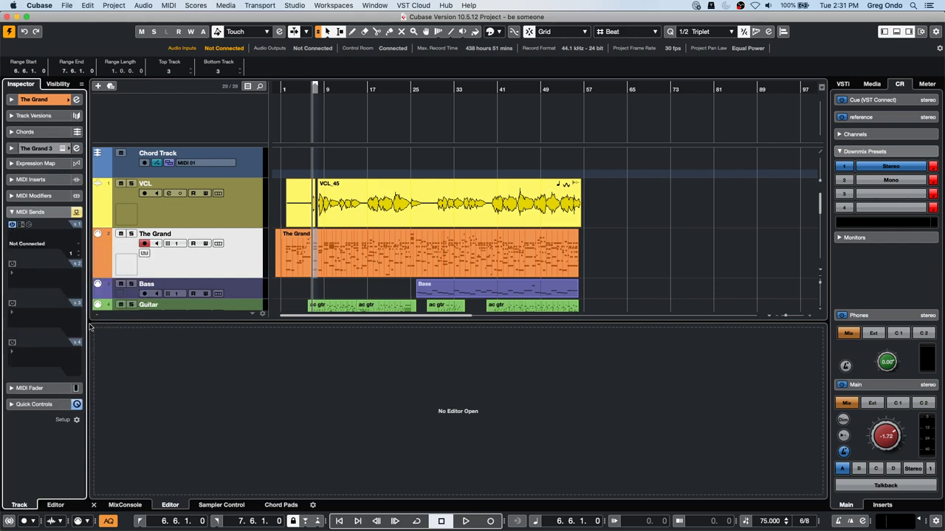
{"action": "left_click", "coordinate": [11, 265]}
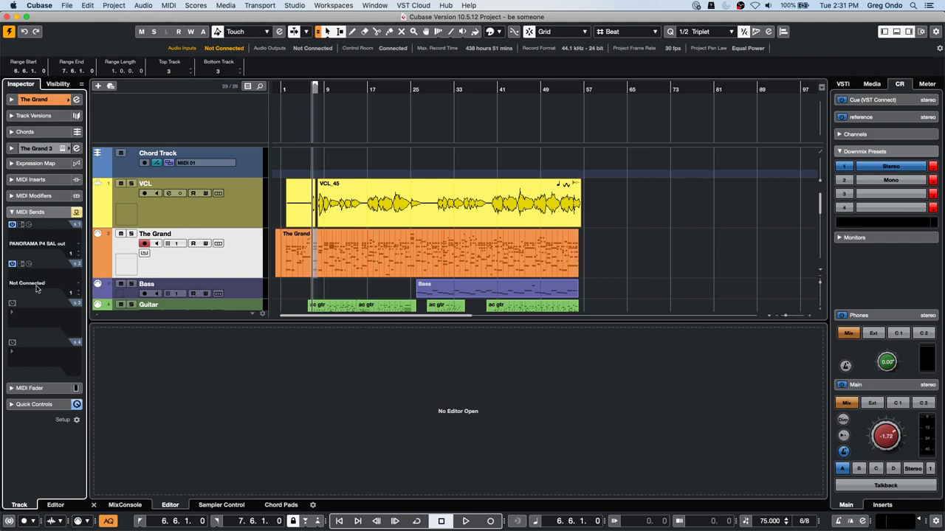
{"action": "left_click", "coordinate": [37, 284]}
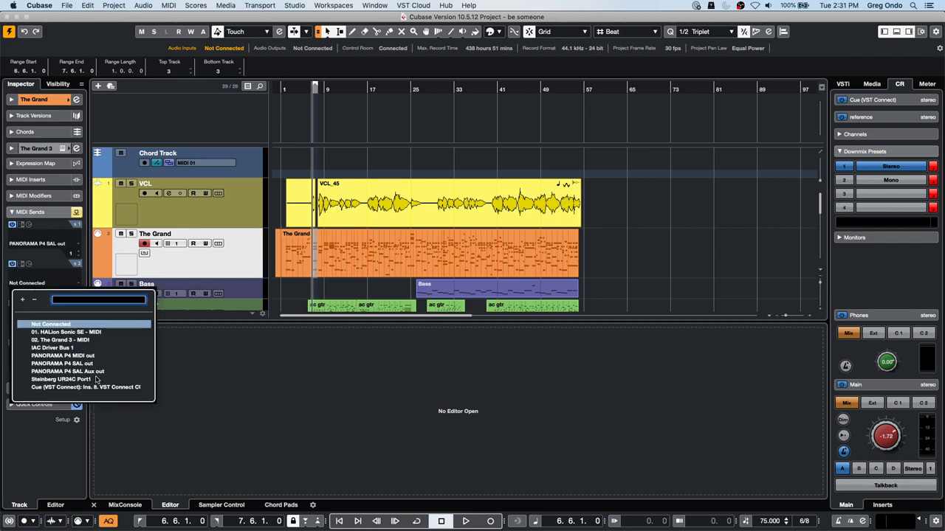
{"action": "left_click", "coordinate": [96, 380]}
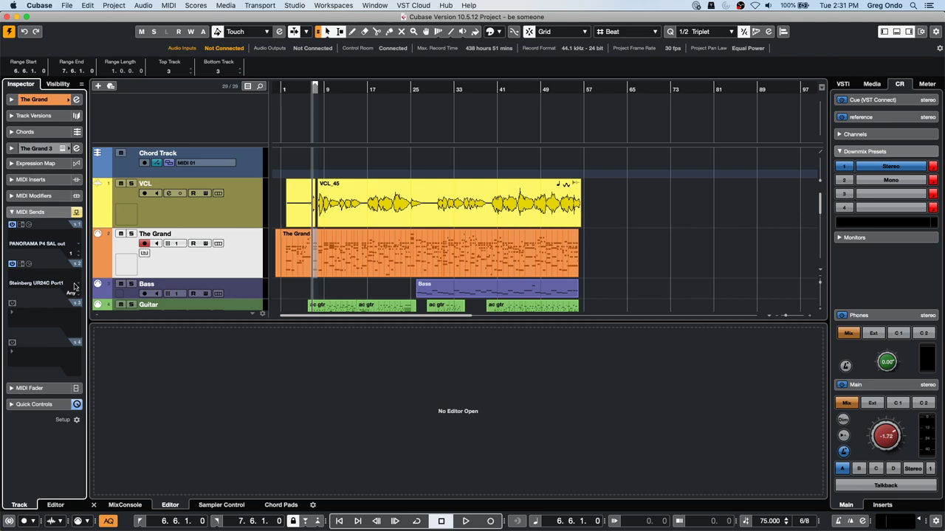
{"action": "scroll", "coordinate": [73, 295], "scroll_direction": "down", "scroll_amount": 2}
Step: Activate MIDI sends 3 and 4, routing send 4 to the Cue (VST Connect) insert and send 3 to PANORAMA P4 MIDI out
{"action": "left_click", "coordinate": [13, 305]}
{"action": "left_click", "coordinate": [12, 342]}
{"action": "left_click", "coordinate": [31, 364]}
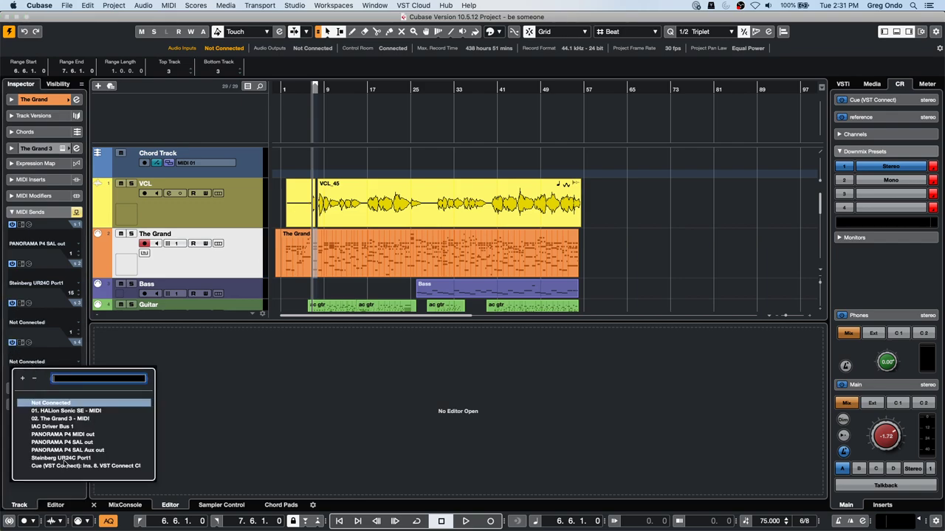
{"action": "left_click", "coordinate": [65, 466]}
{"action": "left_click", "coordinate": [50, 325]}
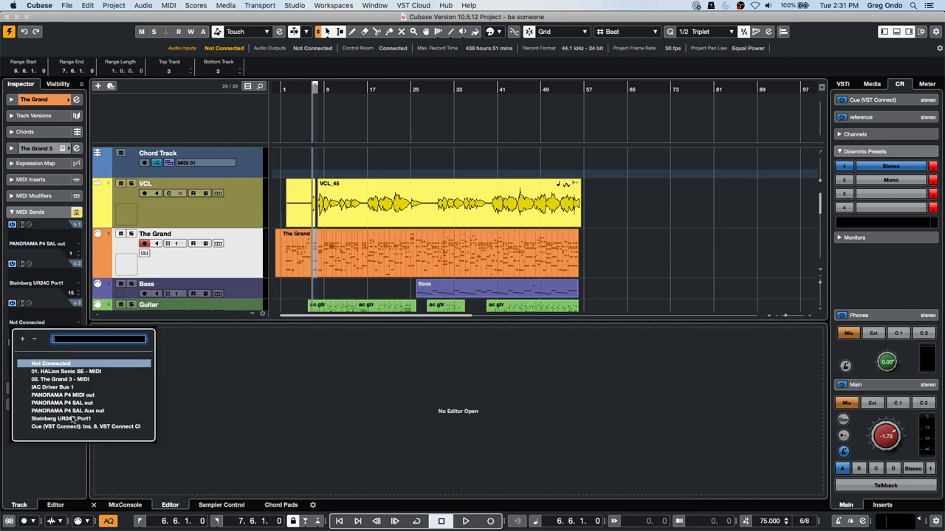
{"action": "left_click", "coordinate": [74, 400]}
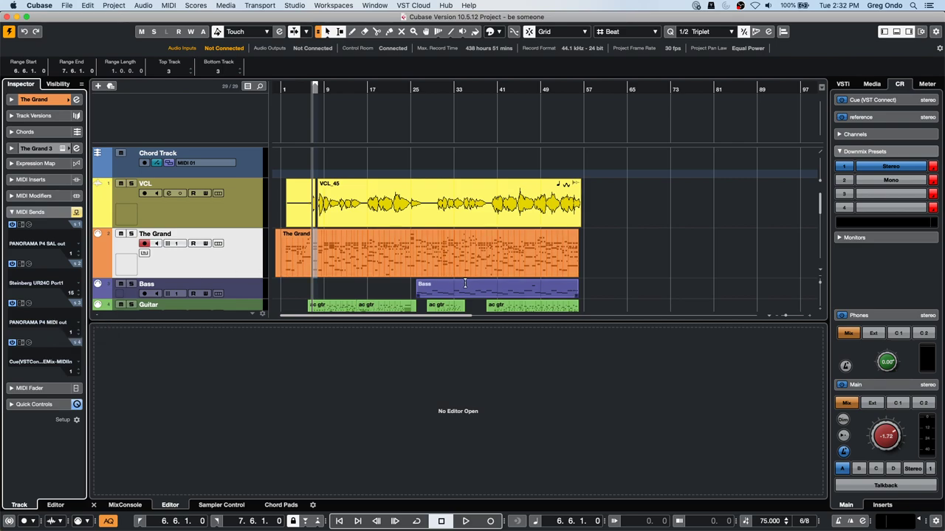
Step: Duplicate The Grand track, then duplicate the original and its copy together to get three copies
{"action": "left_click", "coordinate": [245, 267]}
{"action": "right_click", "coordinate": [245, 266]}
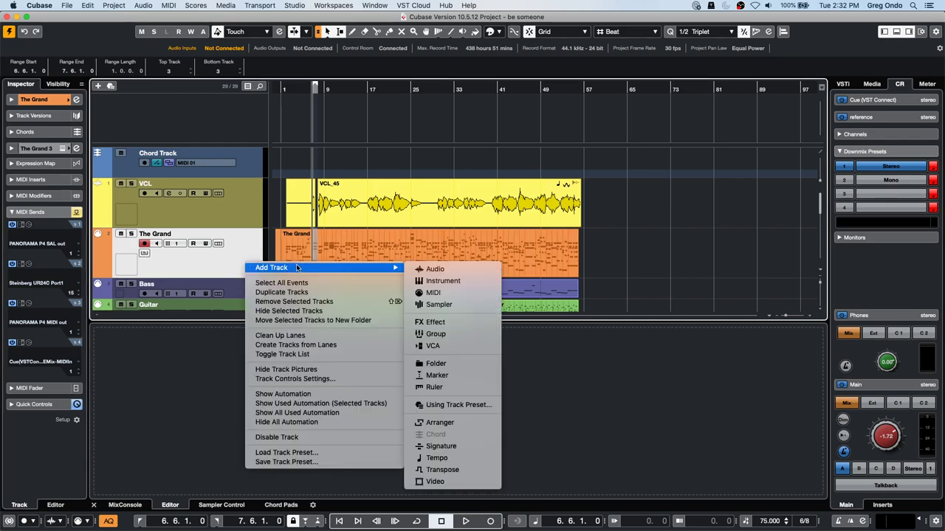
{"action": "left_click", "coordinate": [298, 292]}
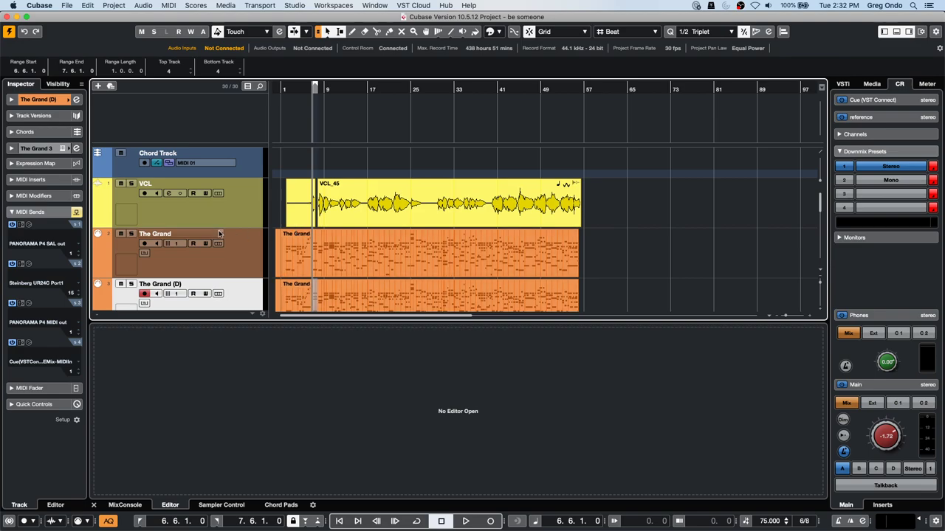
{"action": "left_click", "coordinate": [231, 263]}
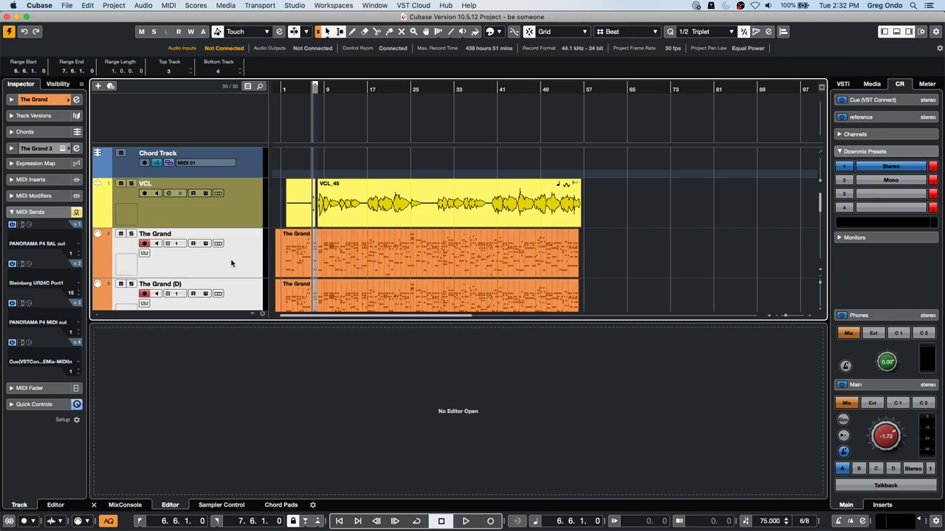
{"action": "right_click", "coordinate": [231, 258]}
{"action": "left_click", "coordinate": [302, 289]}
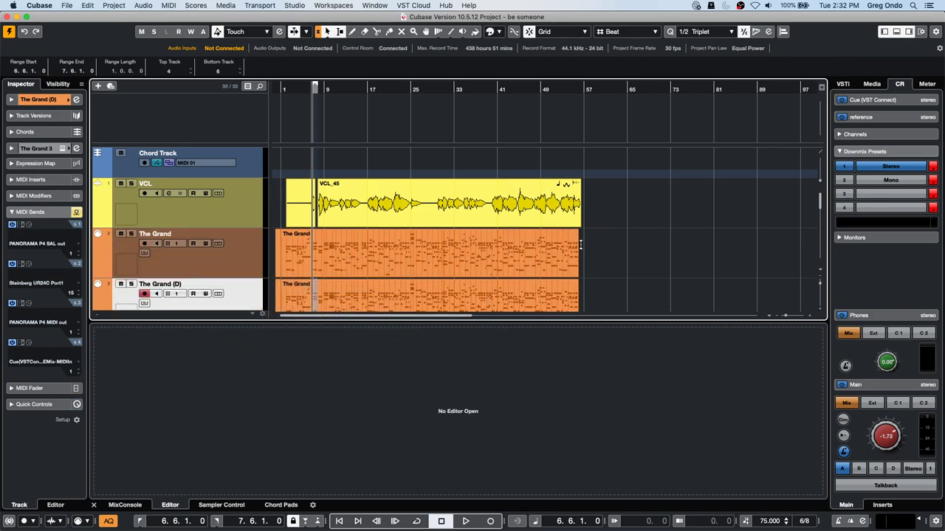
Step: Select only the first duplicate of The Grand track and show its basic track settings with the MIDI input and output routing
{"action": "scroll", "coordinate": [585, 246], "scroll_direction": "down", "scroll_amount": 5}
{"action": "scroll", "coordinate": [233, 234], "scroll_direction": "up", "scroll_amount": 1}
{"action": "scroll", "coordinate": [234, 234], "scroll_direction": "up", "scroll_amount": 2}
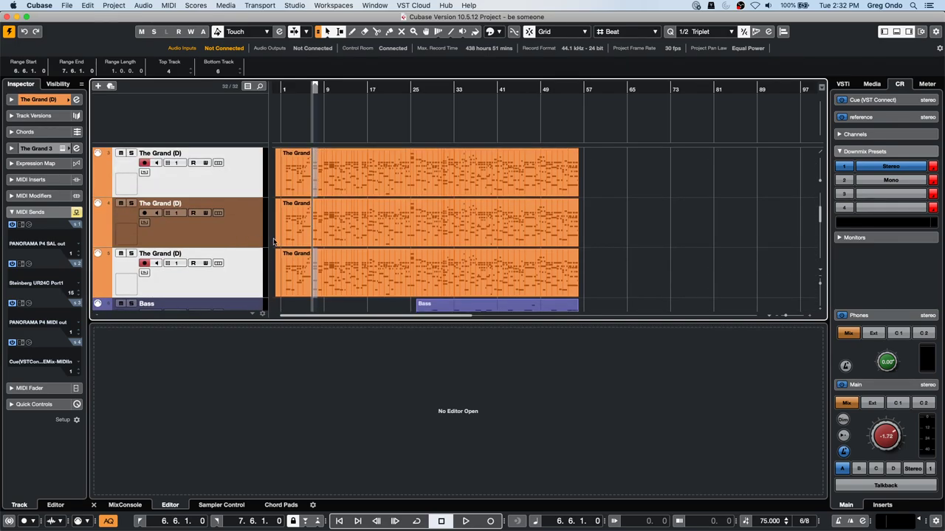
{"action": "left_click", "coordinate": [200, 191]}
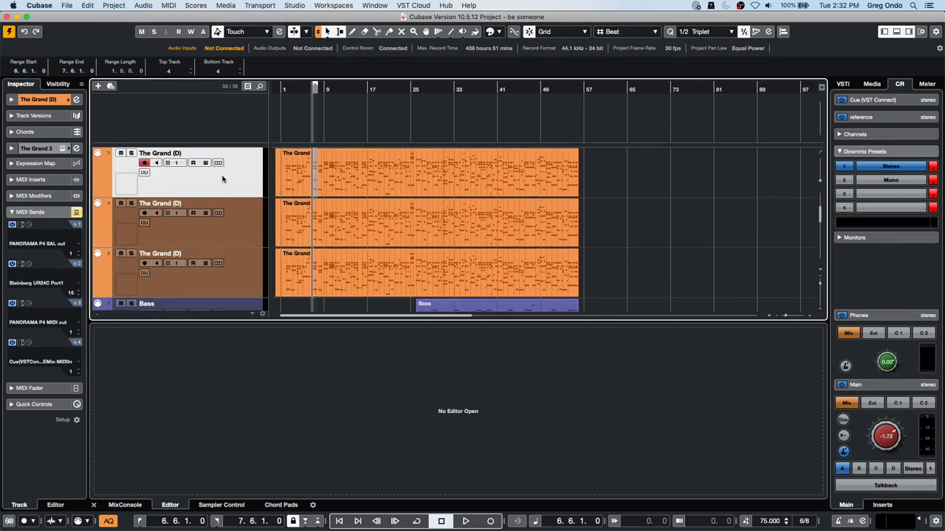
{"action": "left_click", "coordinate": [52, 101]}
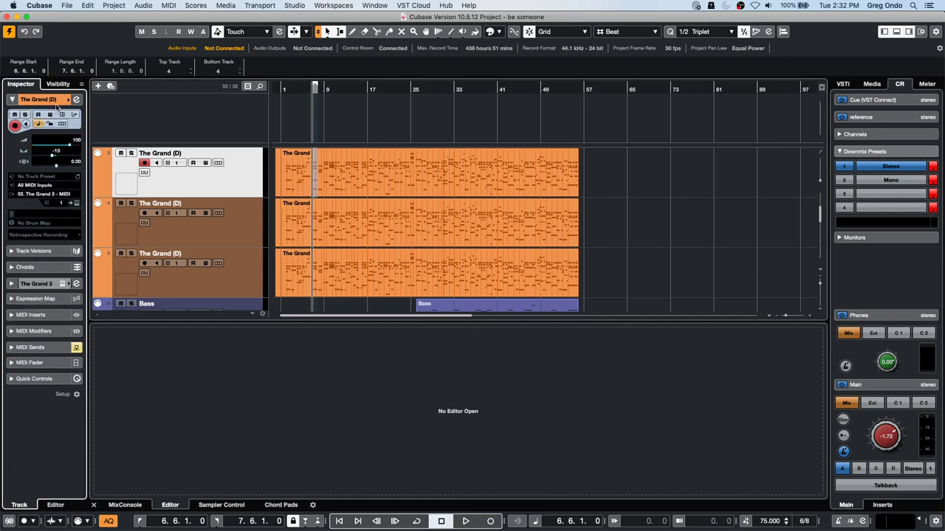
Step: Route the upper The Grand (D) track's MIDI output to PANORAMA P4 MIDI out, and open the output choices for the track below it
{"action": "left_click", "coordinate": [40, 194]}
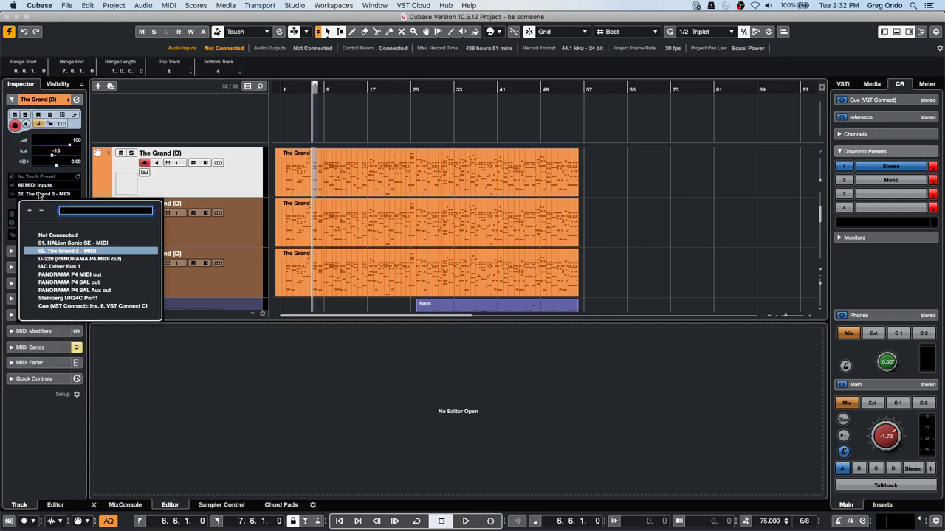
{"action": "left_click", "coordinate": [74, 275]}
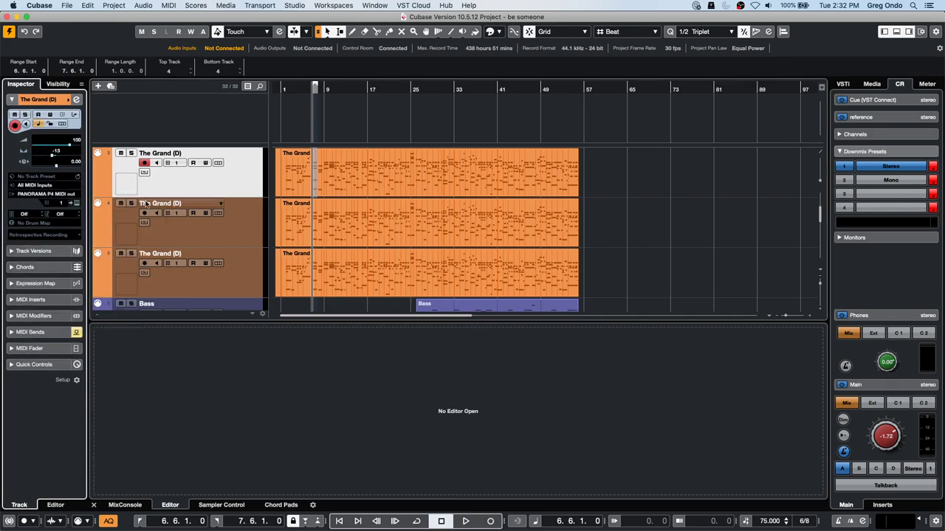
{"action": "left_click", "coordinate": [240, 211]}
{"action": "left_click", "coordinate": [44, 196]}
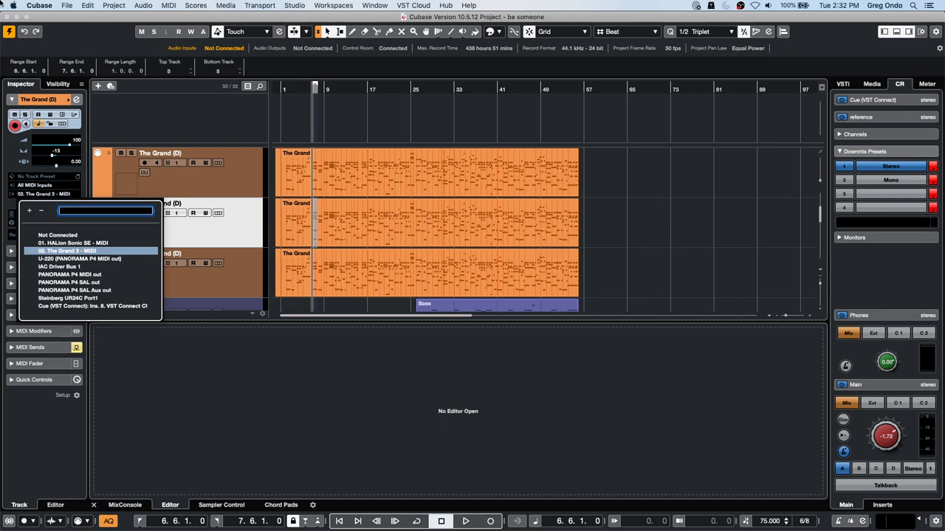
Step: Open the VST Plug-in Manager to look over the VST effects list, and close it
{"action": "left_click", "coordinate": [295, 5]}
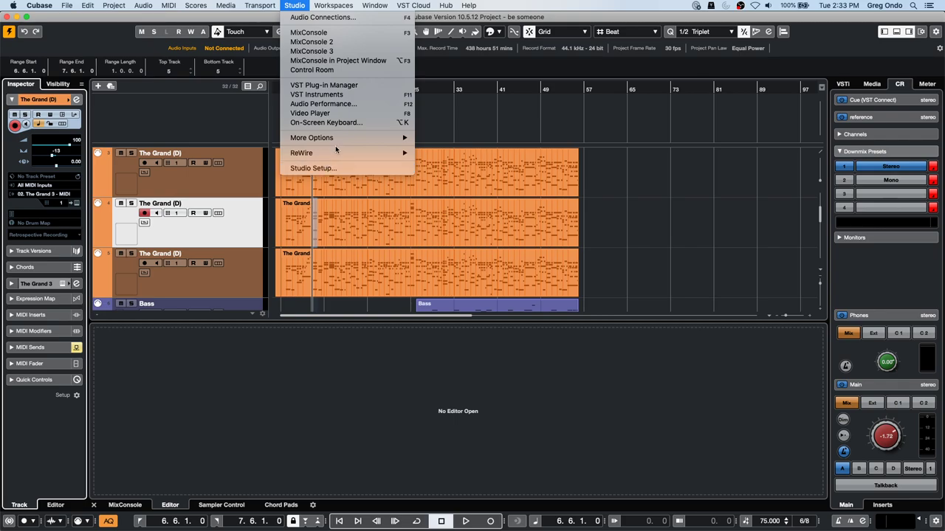
{"action": "left_click", "coordinate": [348, 86]}
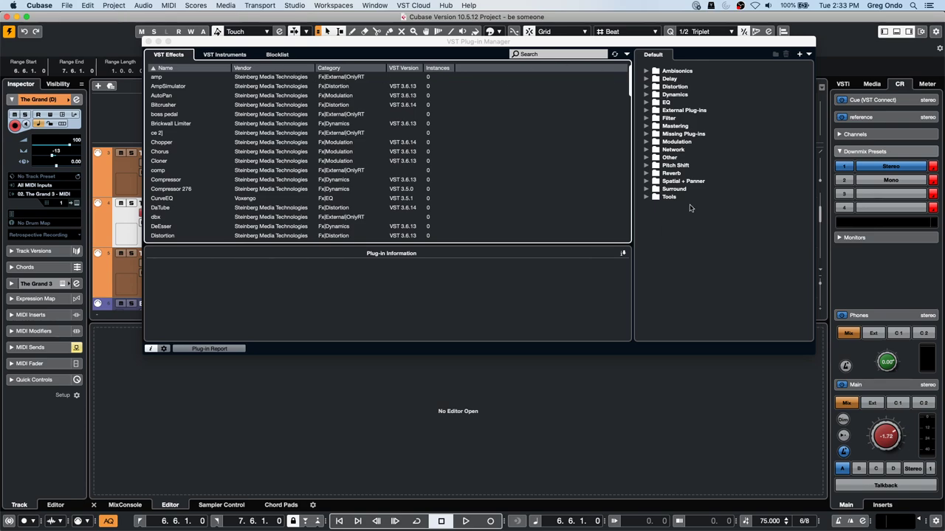
{"action": "left_click", "coordinate": [150, 42]}
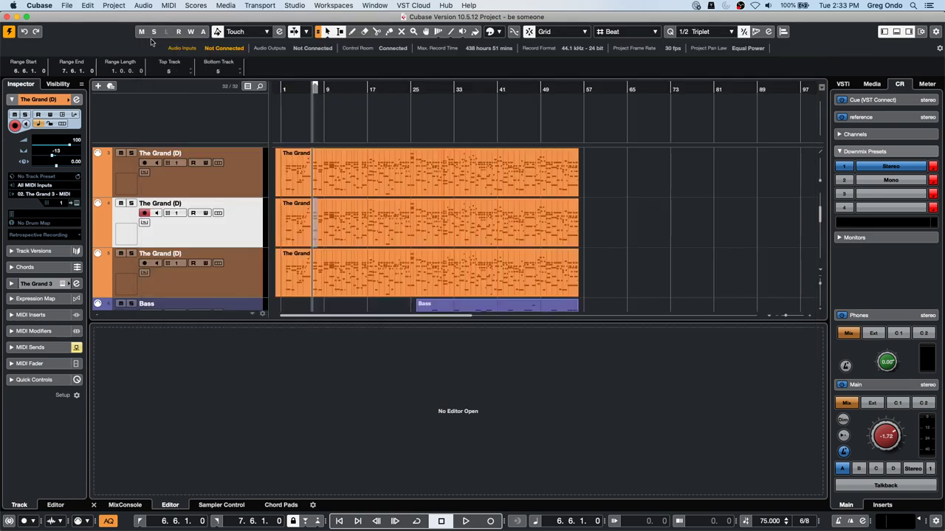
Step: Examine the Program Plug-ins list in System Component Information, and close the window
{"action": "left_click", "coordinate": [294, 5]}
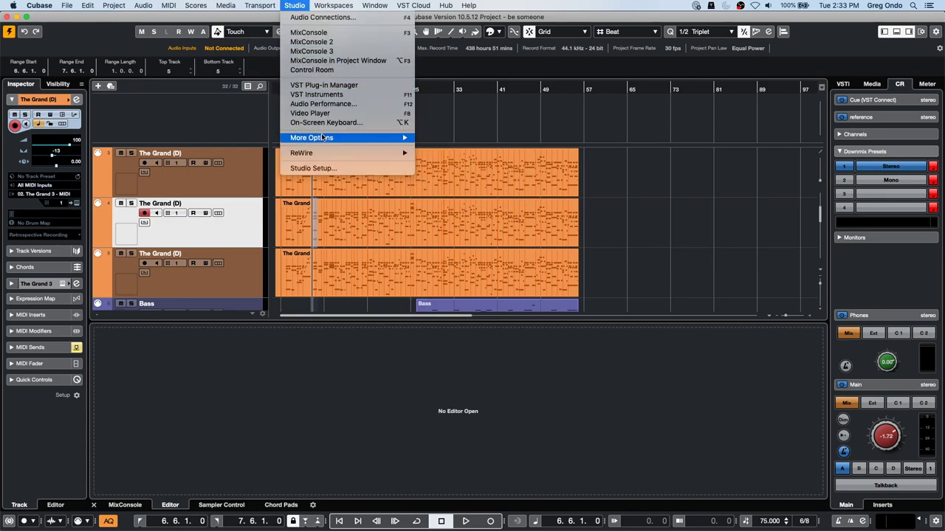
{"action": "mouse_move", "coordinate": [322, 136]}
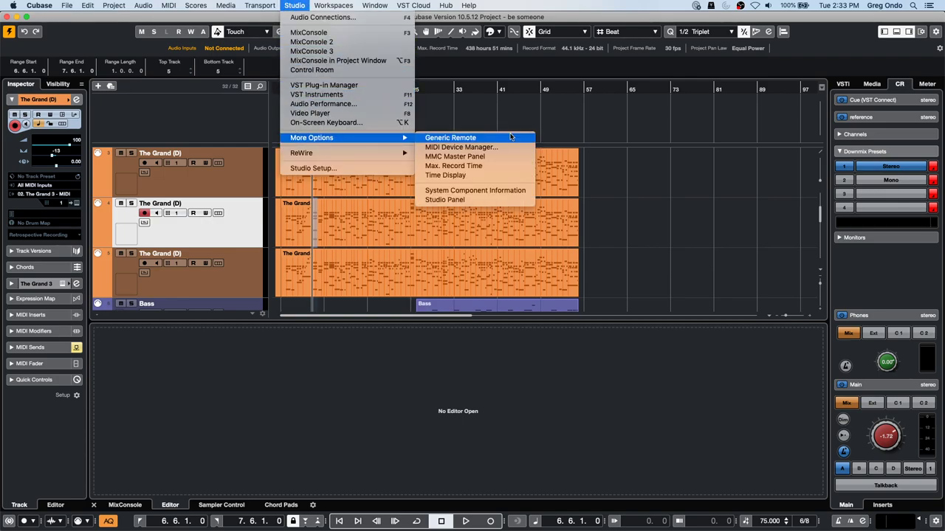
{"action": "left_click", "coordinate": [513, 191]}
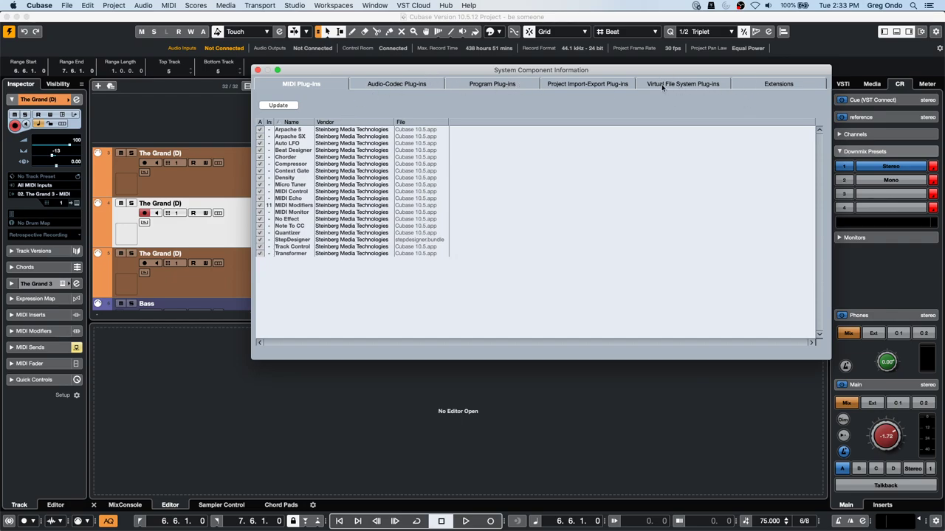
{"action": "left_click", "coordinate": [624, 86]}
{"action": "left_click", "coordinate": [514, 87]}
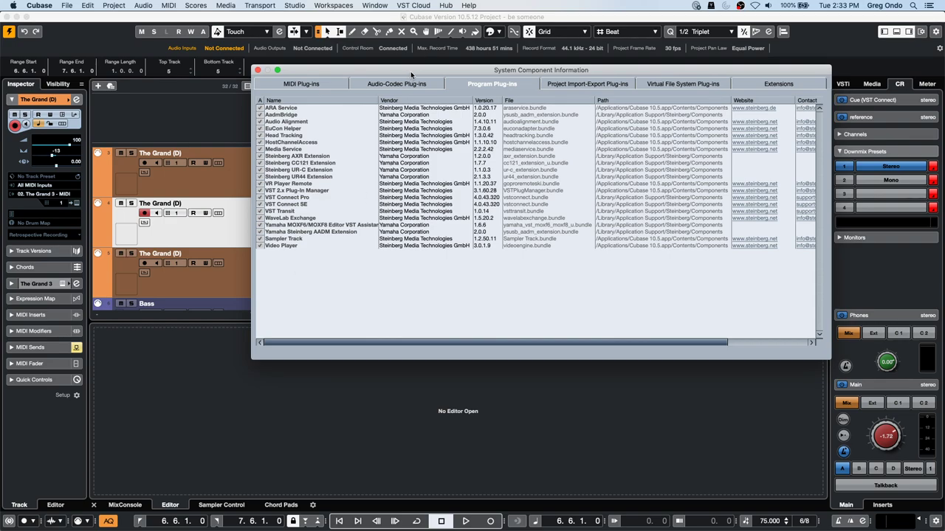
{"action": "left_click_drag", "start_coordinate": [406, 72], "coordinate": [321, 151]}
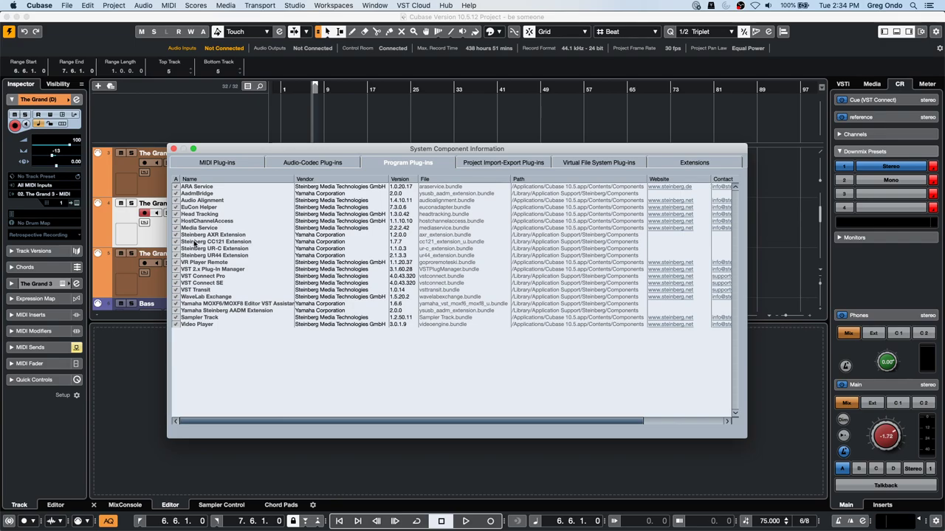
{"action": "left_click", "coordinate": [174, 149]}
Step: Open the comping-01 project from the comping C6 folder, activate it, and dismiss the missing plug-in and missing file notices
{"action": "left_click", "coordinate": [65, 6]}
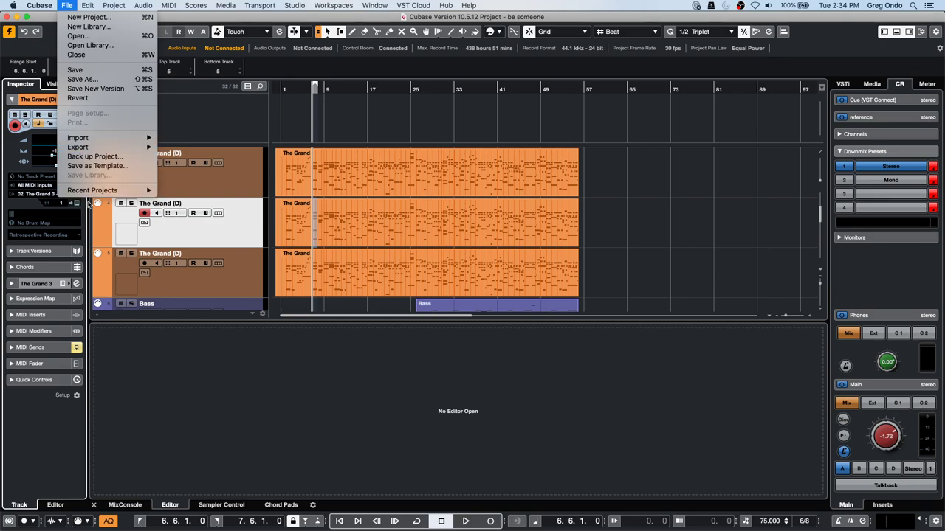
{"action": "mouse_move", "coordinate": [91, 193]}
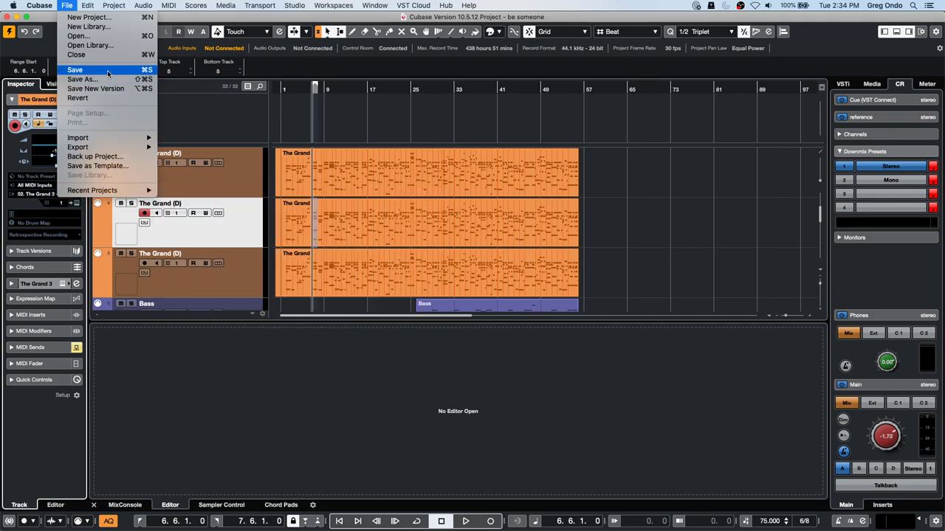
{"action": "left_click", "coordinate": [90, 36]}
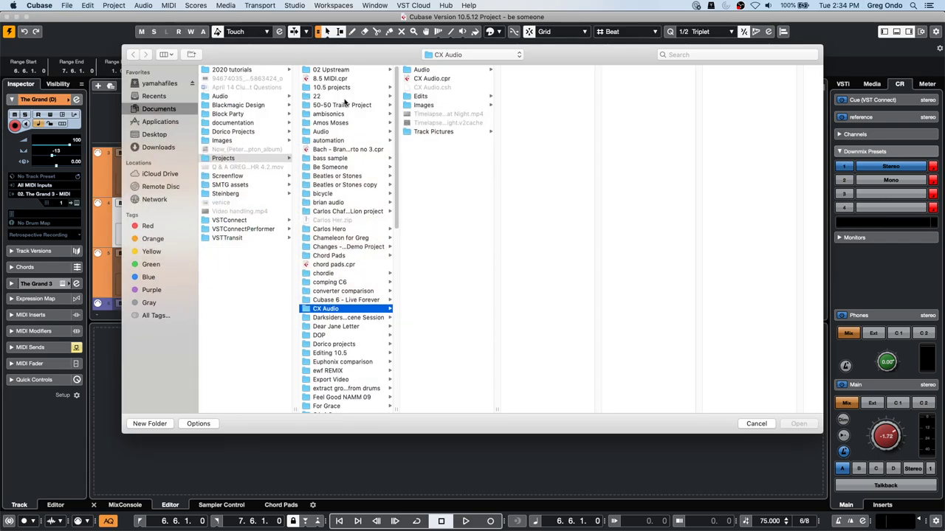
{"action": "left_click", "coordinate": [342, 282]}
{"action": "double_click", "coordinate": [451, 79]}
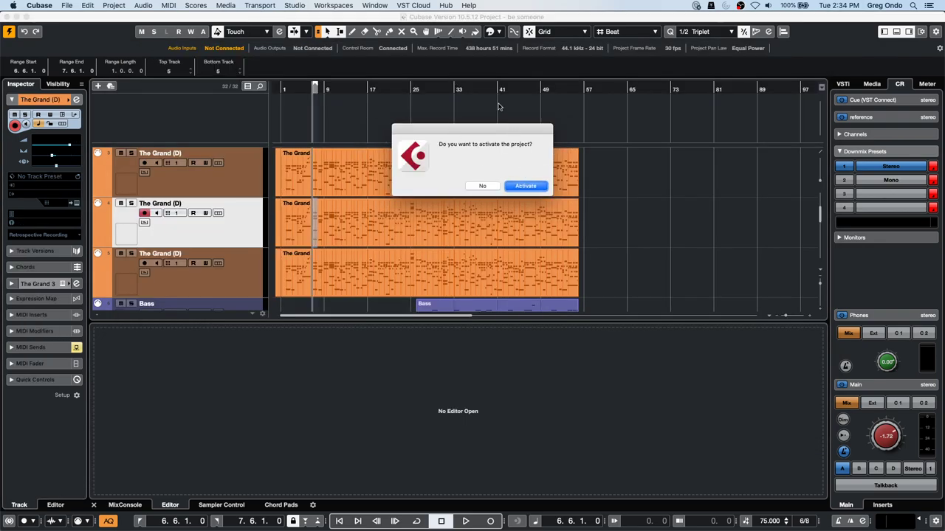
{"action": "left_click", "coordinate": [526, 187]}
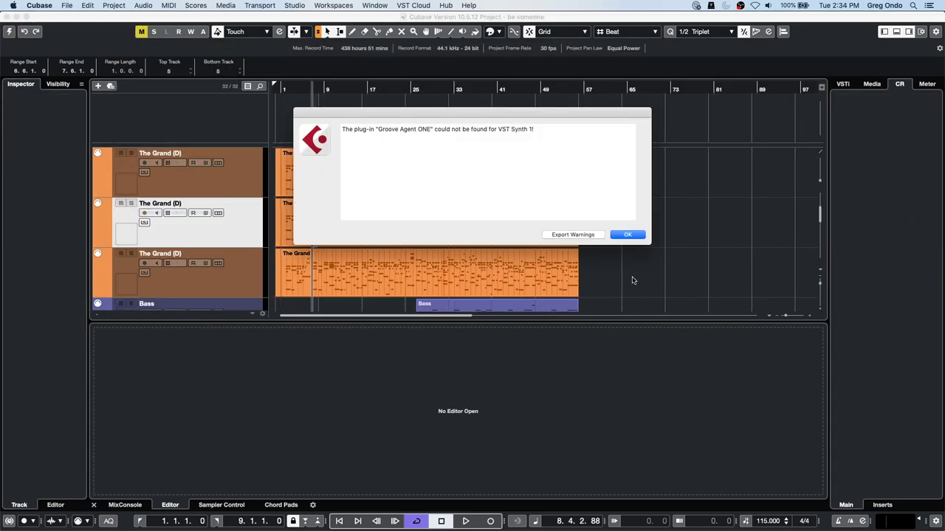
{"action": "left_click", "coordinate": [630, 235]}
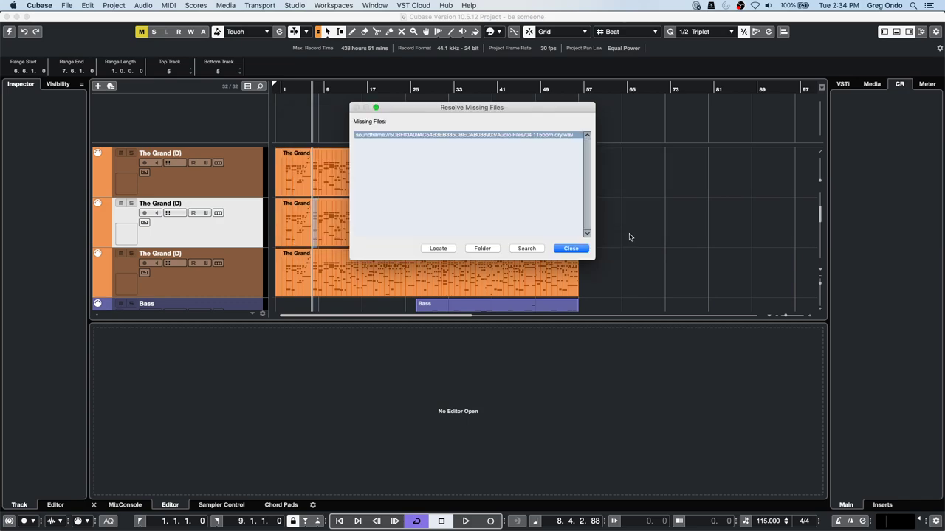
{"action": "left_click", "coordinate": [571, 248]}
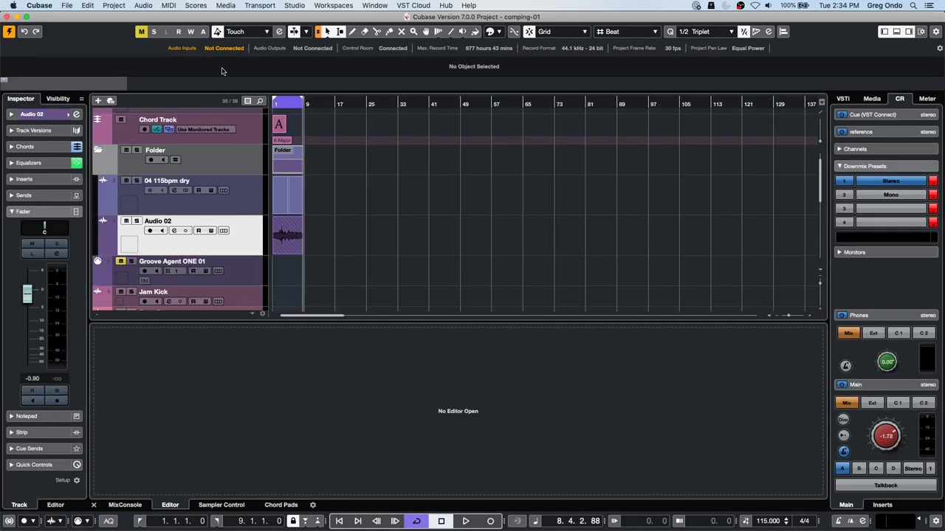
Step: Fit the project in view, play it from bar 1, and show the Audio 02 track's take lanes with the lower zone hidden
{"action": "left_click_drag", "start_coordinate": [273, 102], "coordinate": [190, 98]}
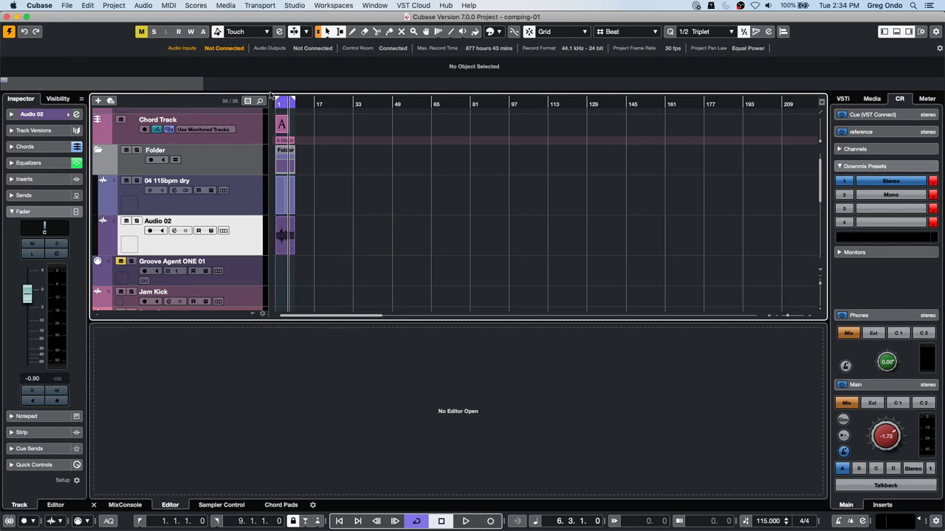
{"action": "left_click_drag", "start_coordinate": [287, 104], "coordinate": [246, 103]}
{"action": "key", "text": "shift+f"}
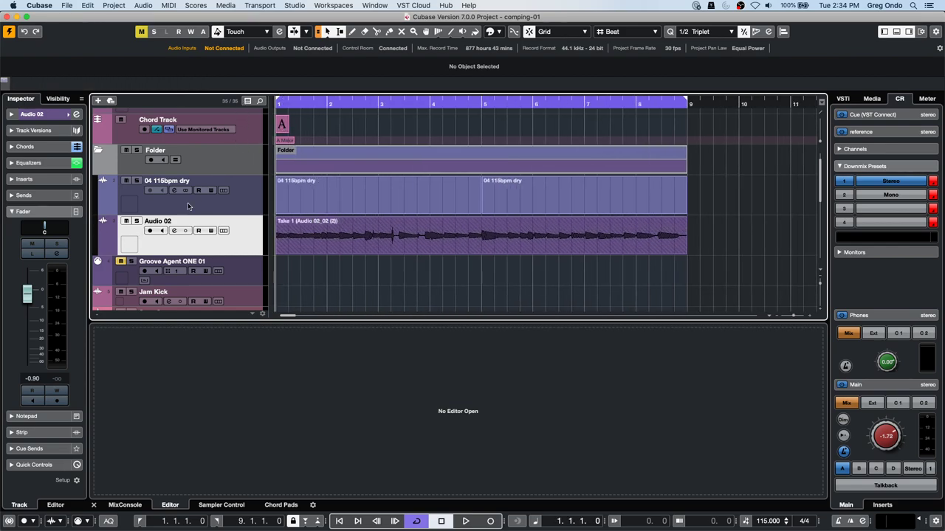
{"action": "key", "text": "space"}
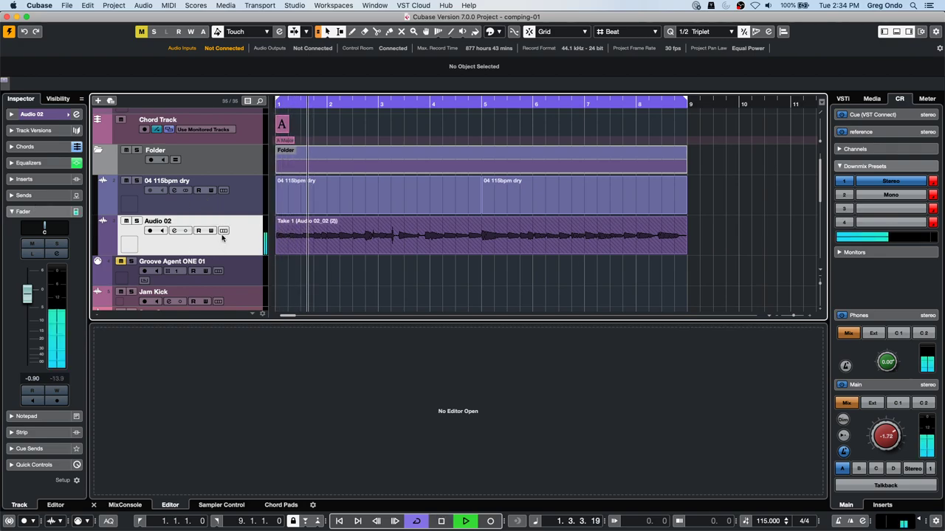
{"action": "left_click", "coordinate": [223, 231]}
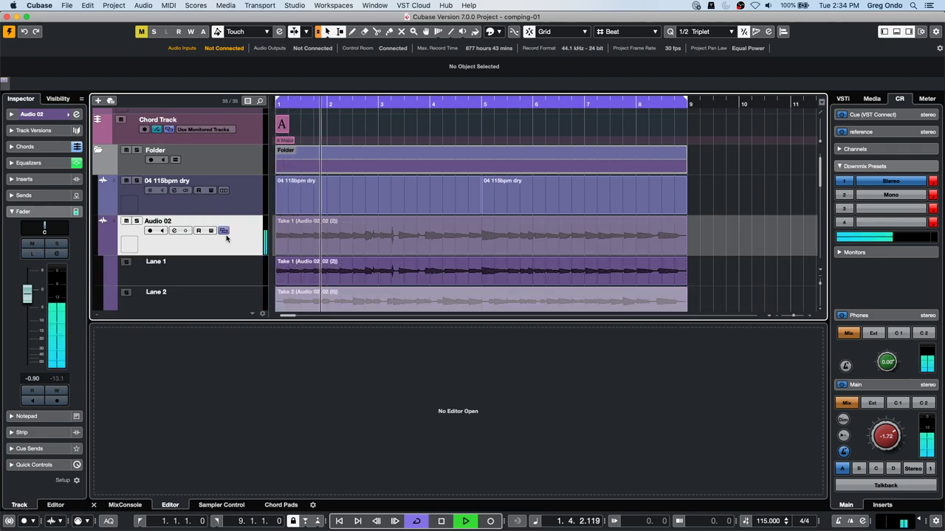
{"action": "left_click", "coordinate": [896, 31]}
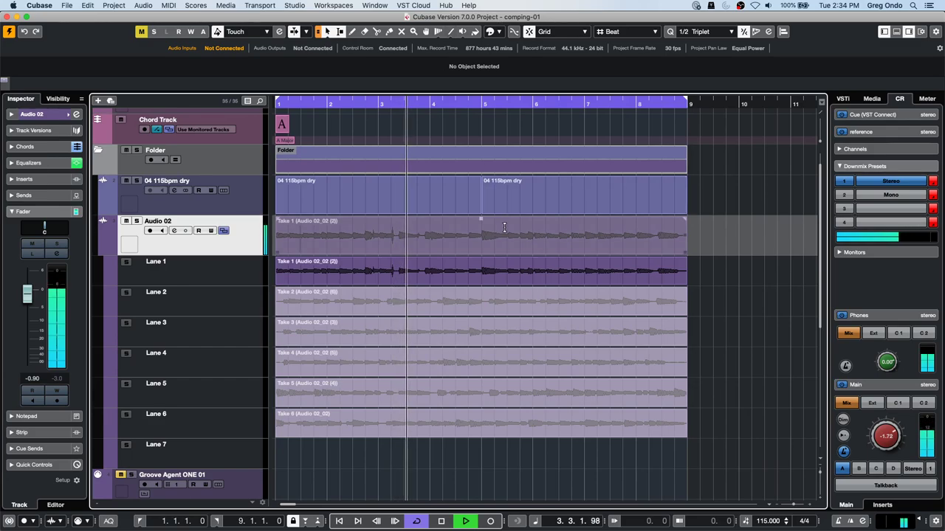
Step: Comp the Audio 02 takes with the Hand tool, using Take 2 from about bar 3 to bar 4 and Take 4 from there on
{"action": "right_click", "coordinate": [387, 310]}
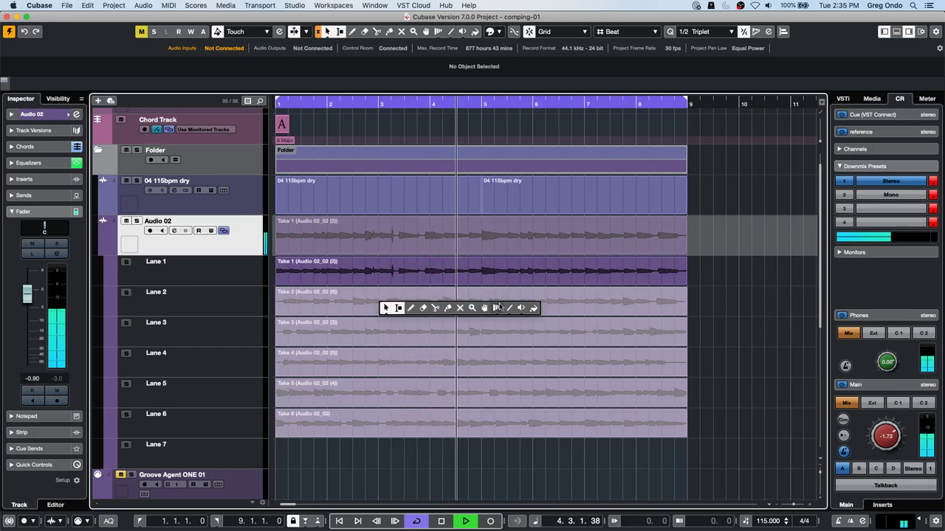
{"action": "left_click", "coordinate": [471, 308]}
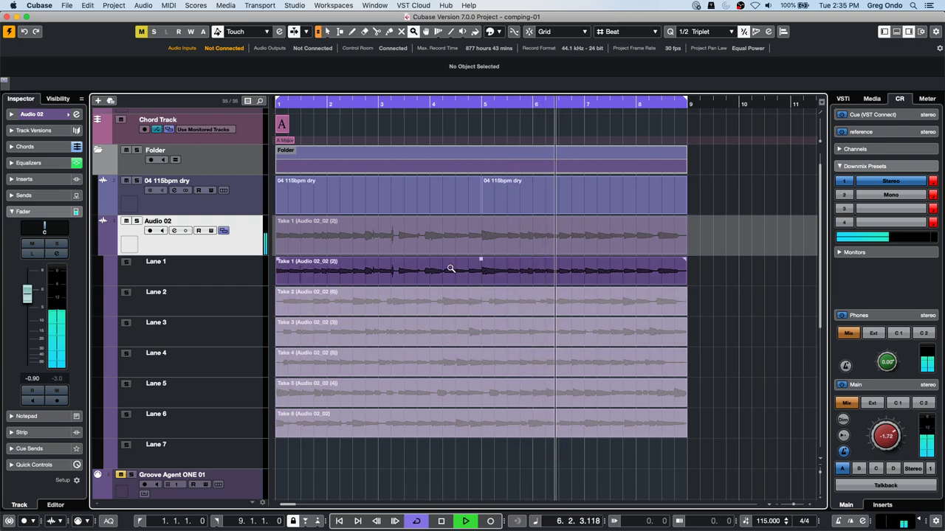
{"action": "right_click", "coordinate": [470, 307]}
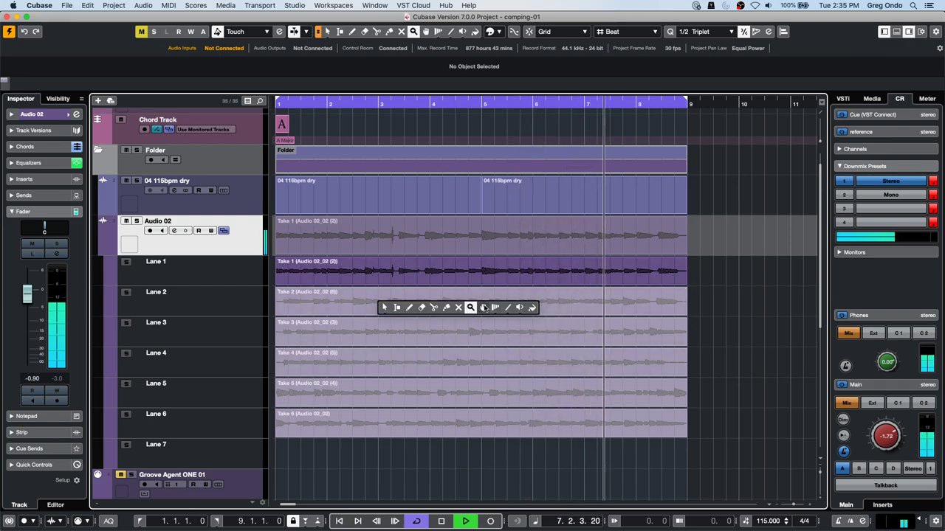
{"action": "left_click", "coordinate": [483, 307]}
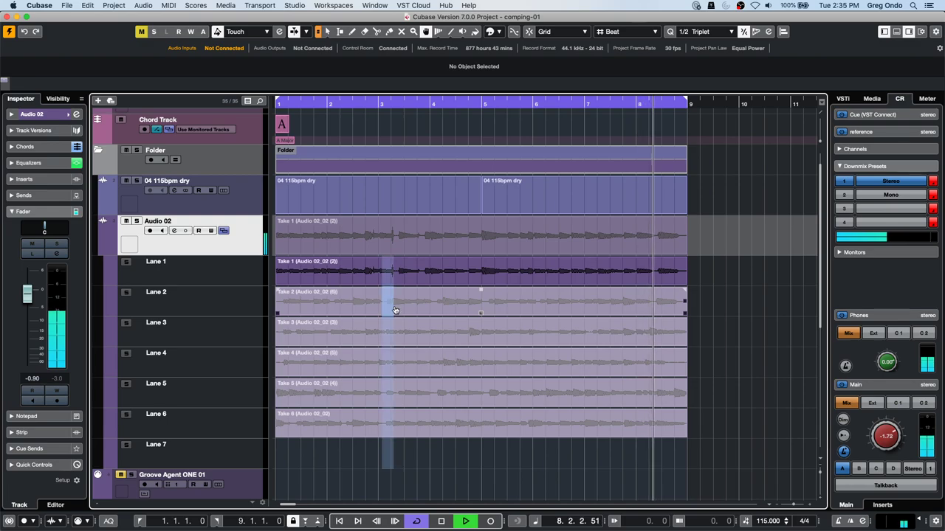
{"action": "left_click_drag", "start_coordinate": [395, 310], "coordinate": [432, 312]}
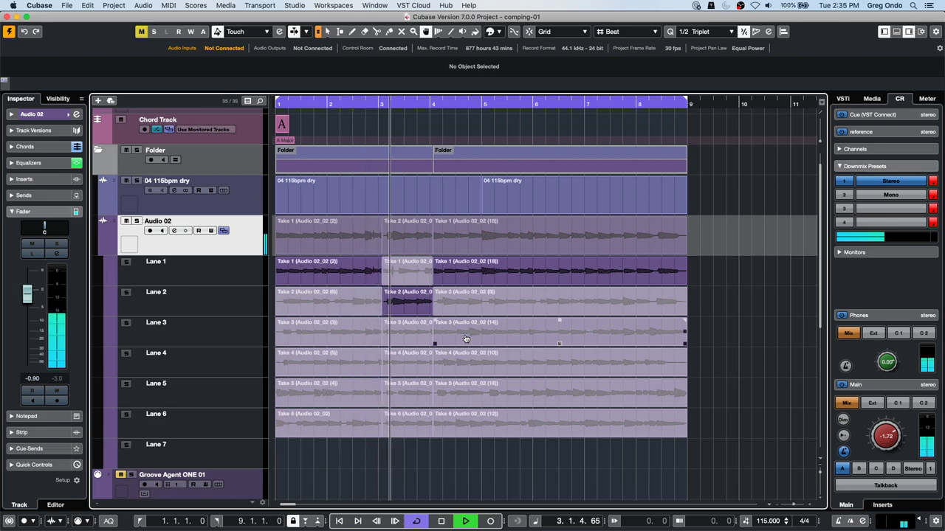
{"action": "left_click", "coordinate": [472, 363]}
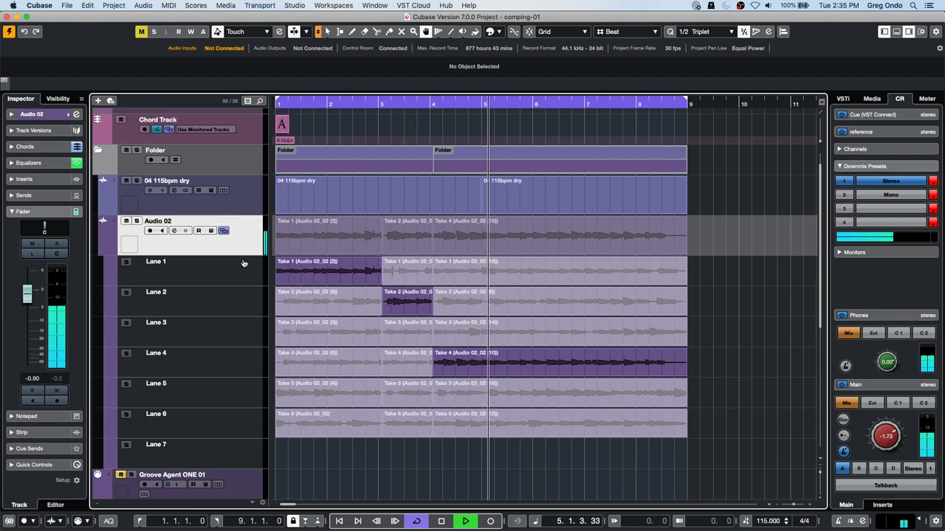
{"action": "key", "text": "space"}
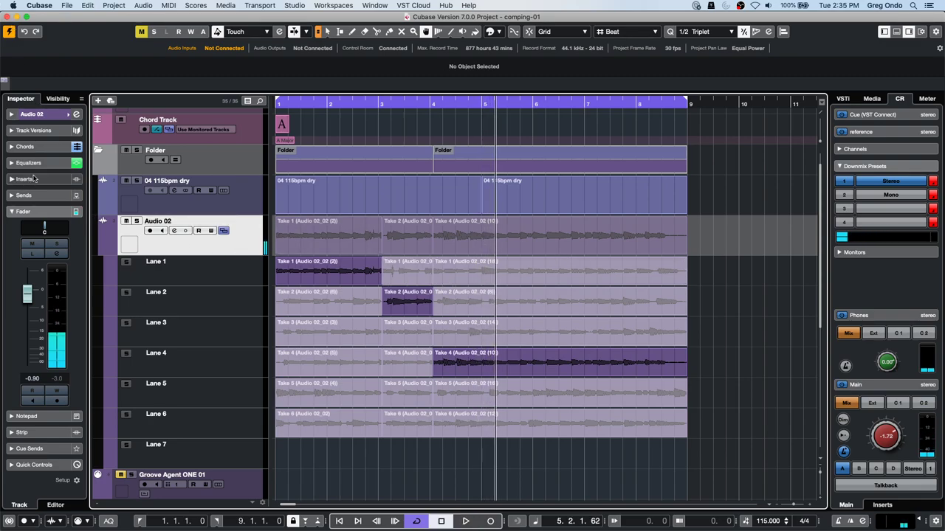
Step: Set Follow Chord Track to Off for the Audio 02 track and play back the comped takes
{"action": "left_click", "coordinate": [25, 146]}
{"action": "left_click", "coordinate": [34, 168]}
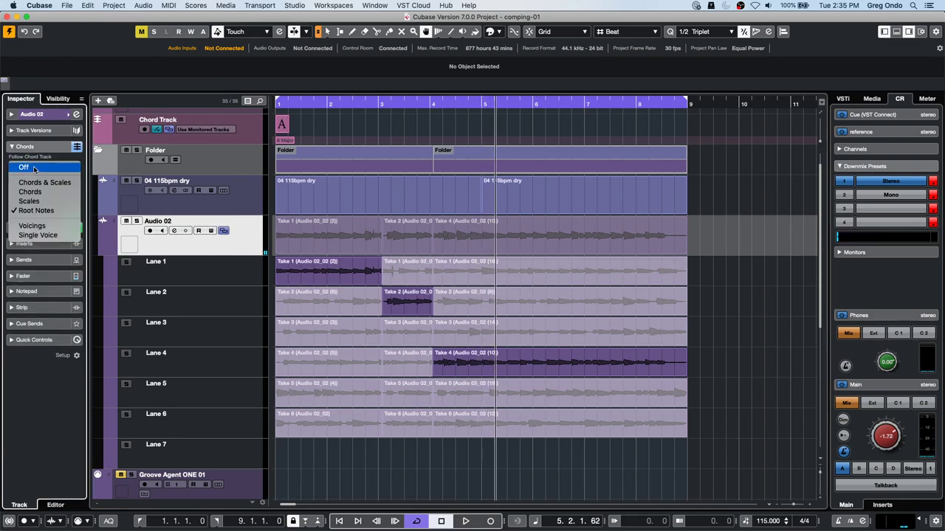
{"action": "left_click", "coordinate": [33, 167]}
{"action": "key", "text": "space"}
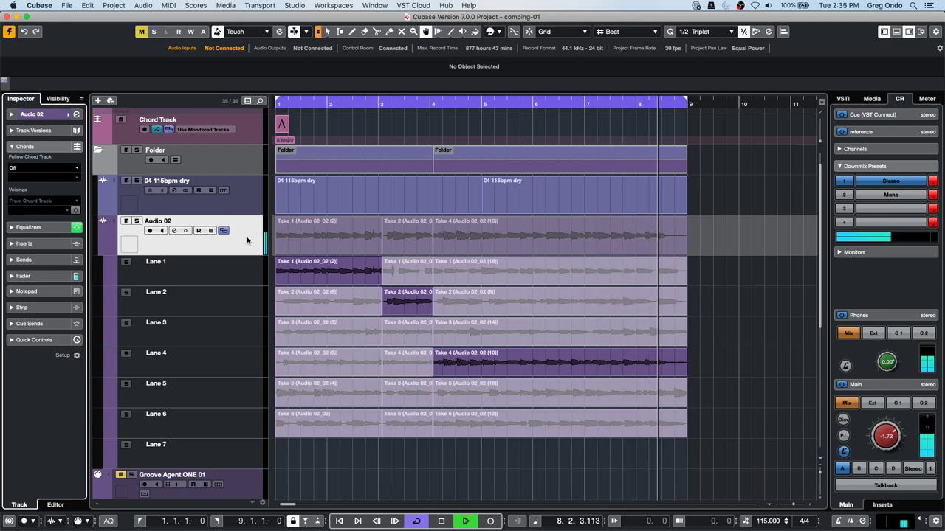
{"action": "key", "text": "space"}
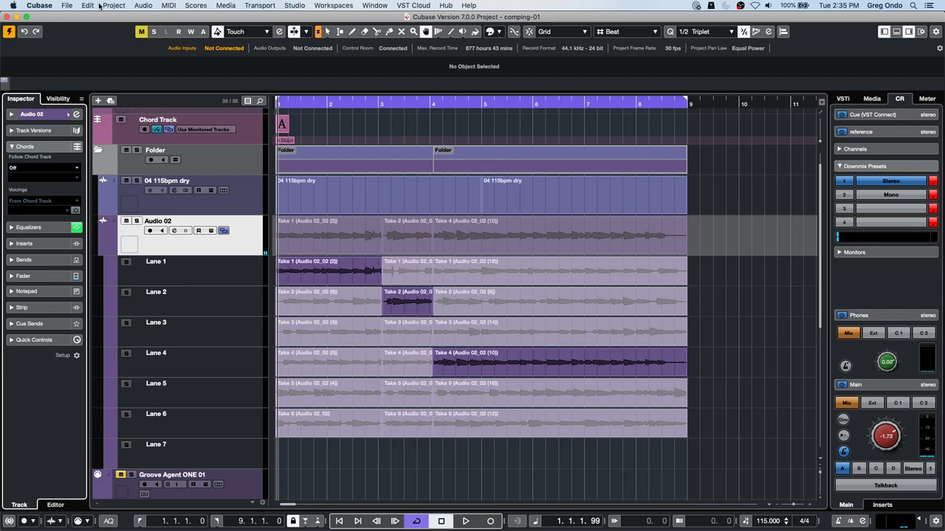
Step: Revert the comping-01 project to its last saved version and dismiss the missing plug-in and missing file notices
{"action": "left_click", "coordinate": [65, 5]}
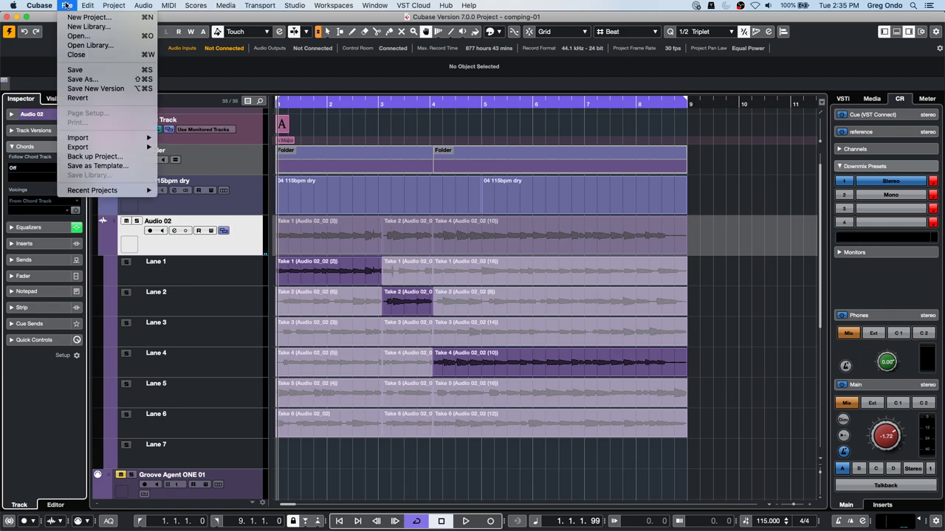
{"action": "left_click", "coordinate": [95, 100]}
{"action": "left_click", "coordinate": [533, 186]}
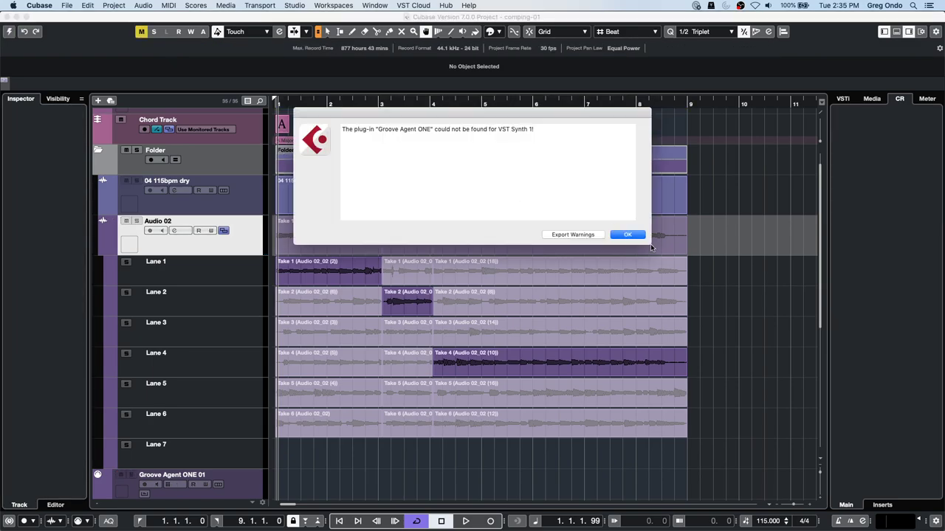
{"action": "left_click", "coordinate": [634, 236]}
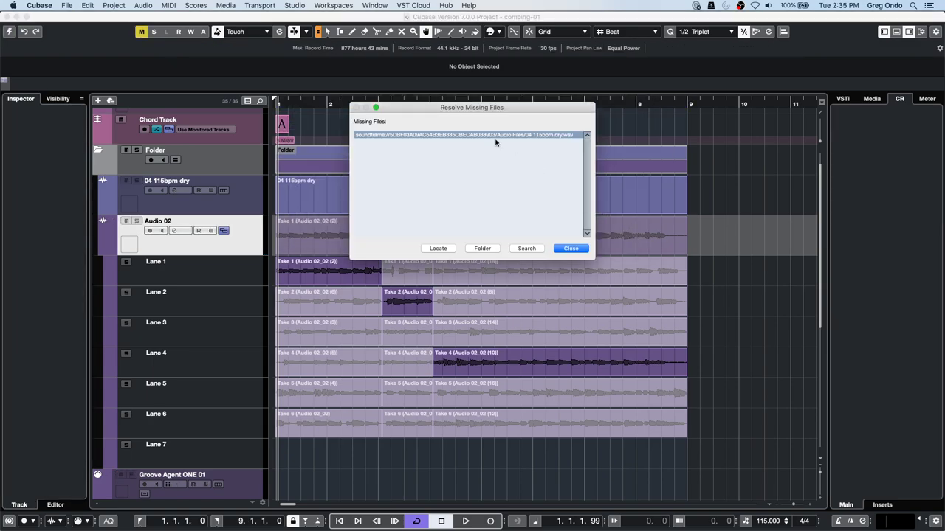
{"action": "left_click", "coordinate": [578, 250]}
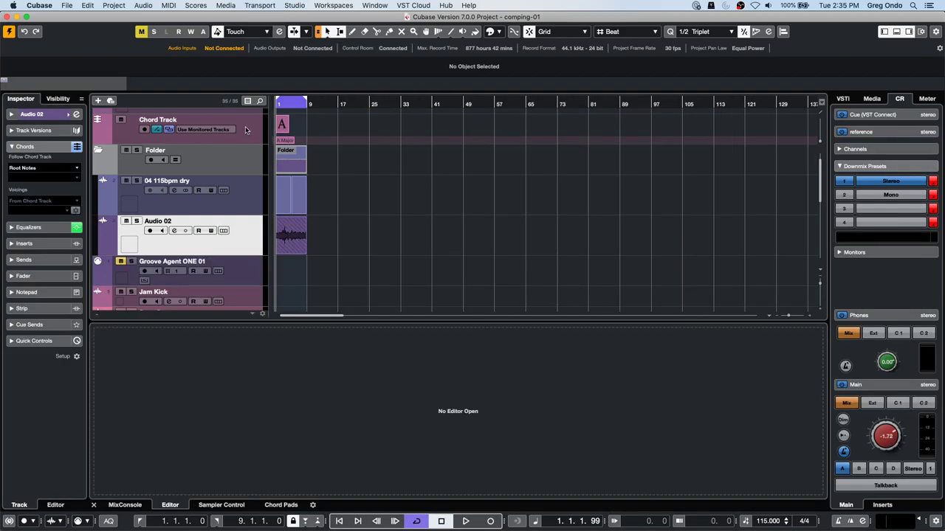
Step: Remove the Chord Track from the project
{"action": "left_click", "coordinate": [246, 131]}
{"action": "right_click", "coordinate": [255, 130]}
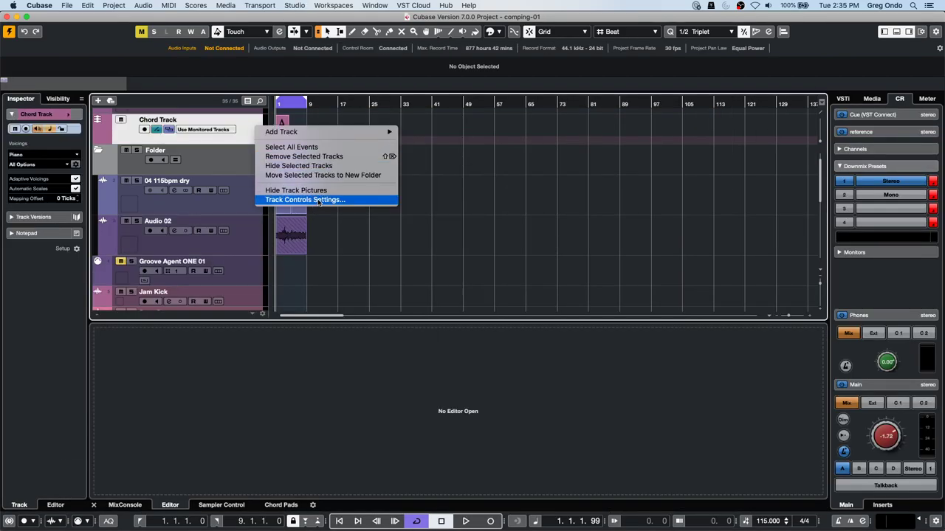
{"action": "left_click", "coordinate": [336, 157]}
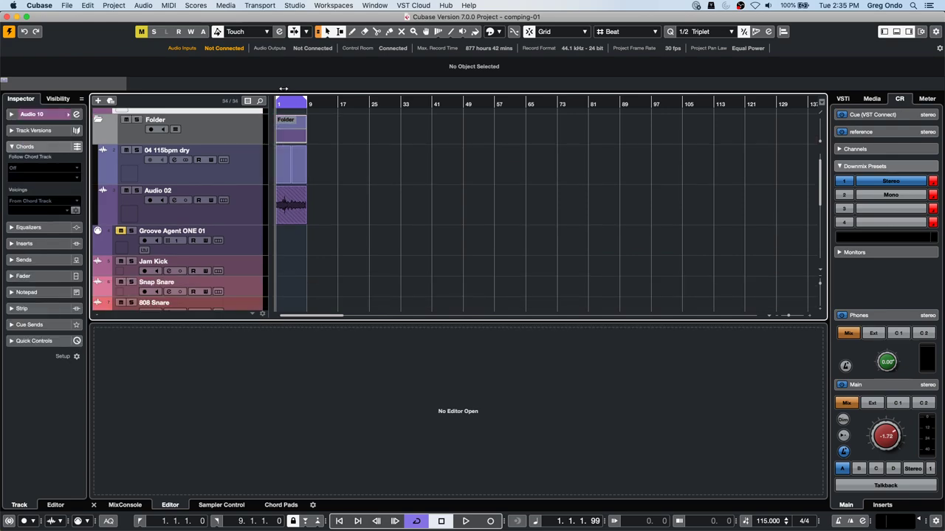
Step: Show the Audio 02 track's take lanes, play the project from bar 1, and hide the lower zone
{"action": "left_click", "coordinate": [145, 217]}
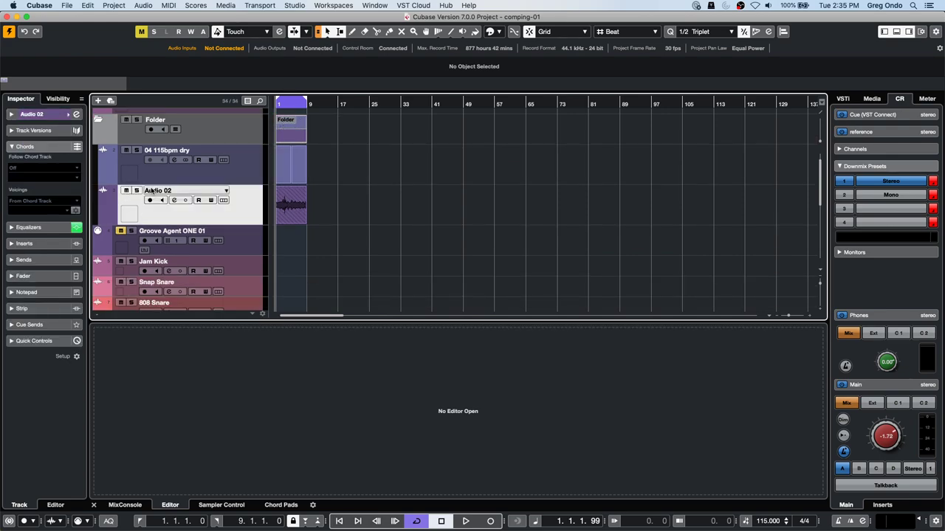
{"action": "left_click", "coordinate": [224, 200]}
{"action": "left_click_drag", "start_coordinate": [280, 104], "coordinate": [247, 103]}
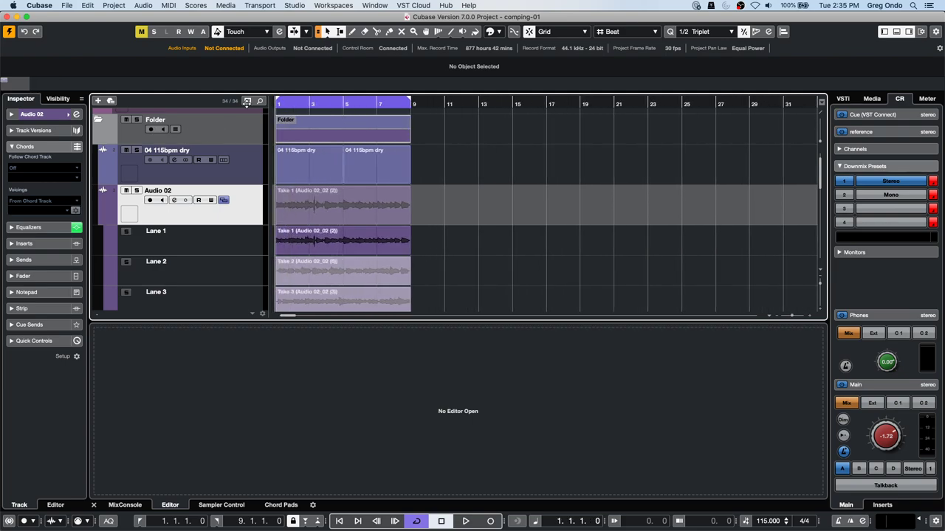
{"action": "left_click_drag", "start_coordinate": [234, 145], "coordinate": [237, 161]}
{"action": "key", "text": "space"}
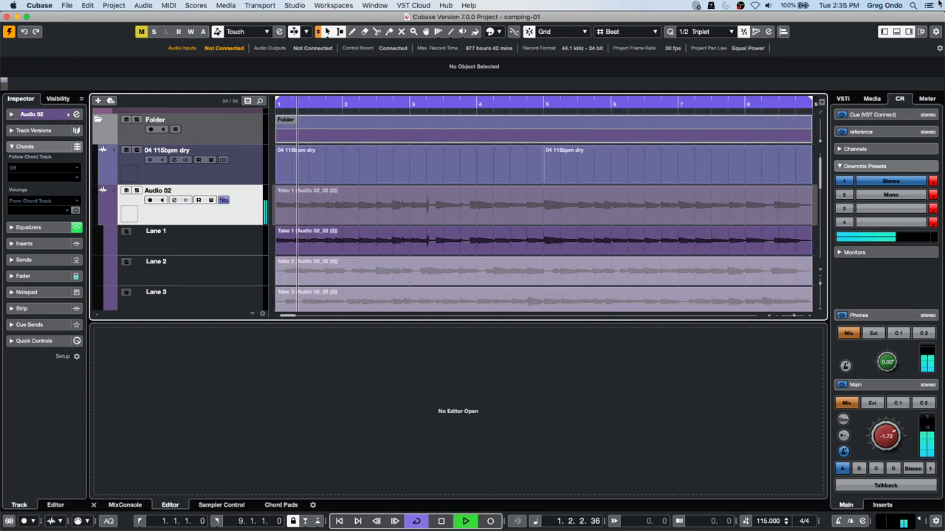
{"action": "left_click", "coordinate": [896, 31]}
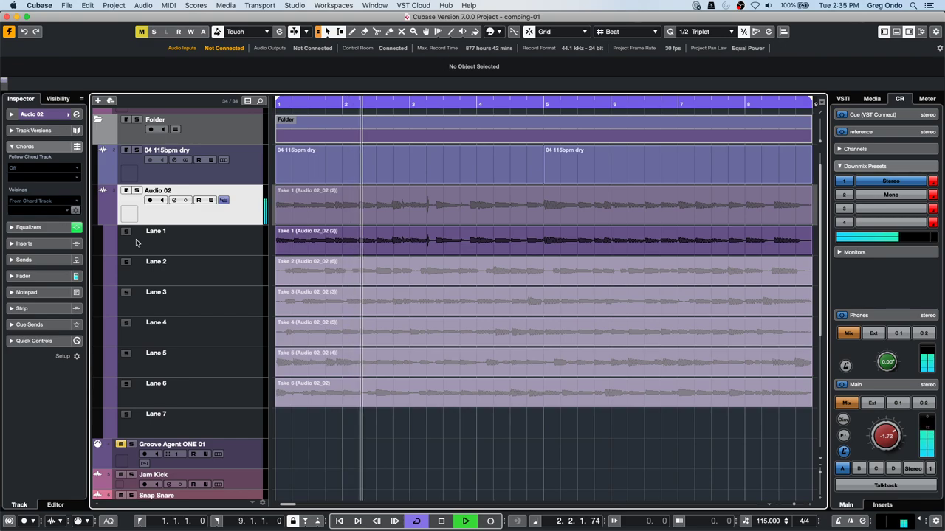
{"action": "key", "text": "space"}
Step: Comp Audio 02 with the Hand tool: Take 2 across bar 3, Take 3 from about mid-bar 6 to bar 7, Take 5 early in bar 5
{"action": "right_click", "coordinate": [411, 275]}
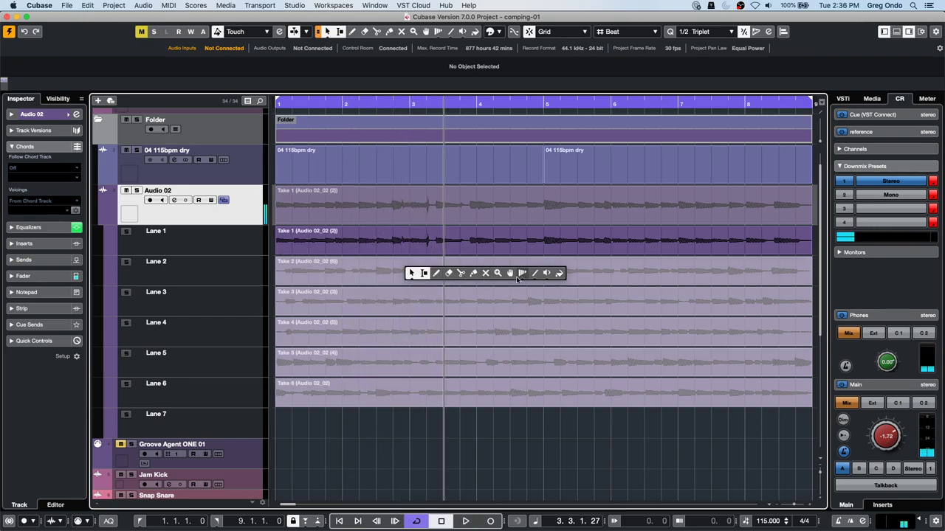
{"action": "left_click", "coordinate": [525, 275]}
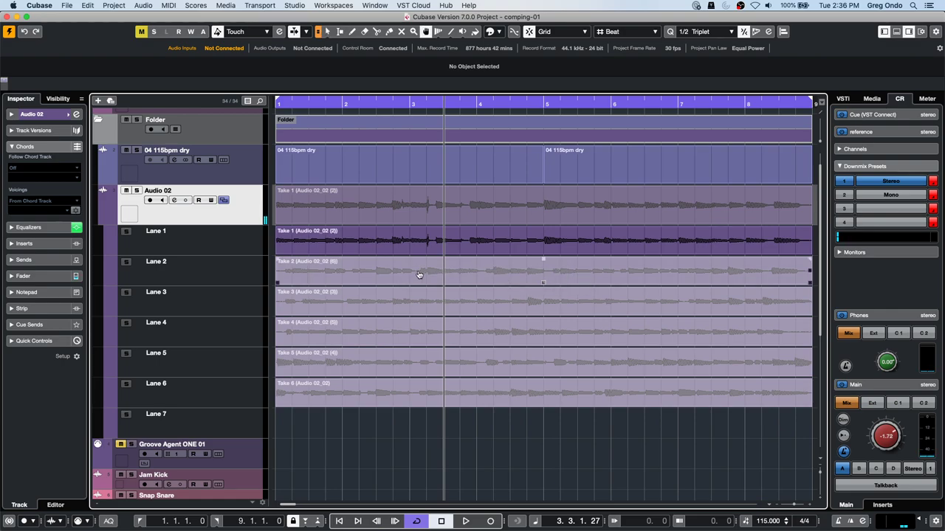
{"action": "left_click_drag", "start_coordinate": [414, 276], "coordinate": [476, 275]}
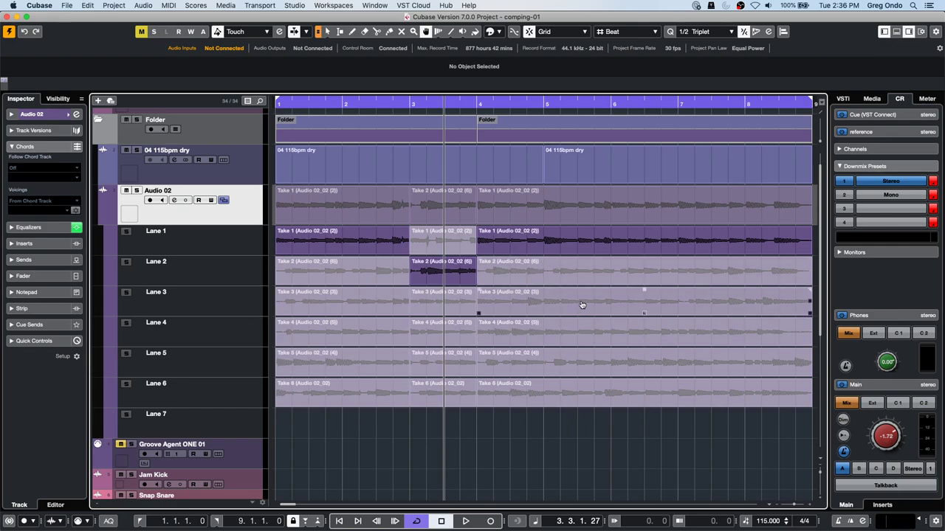
{"action": "left_click_drag", "start_coordinate": [641, 308], "coordinate": [678, 309]}
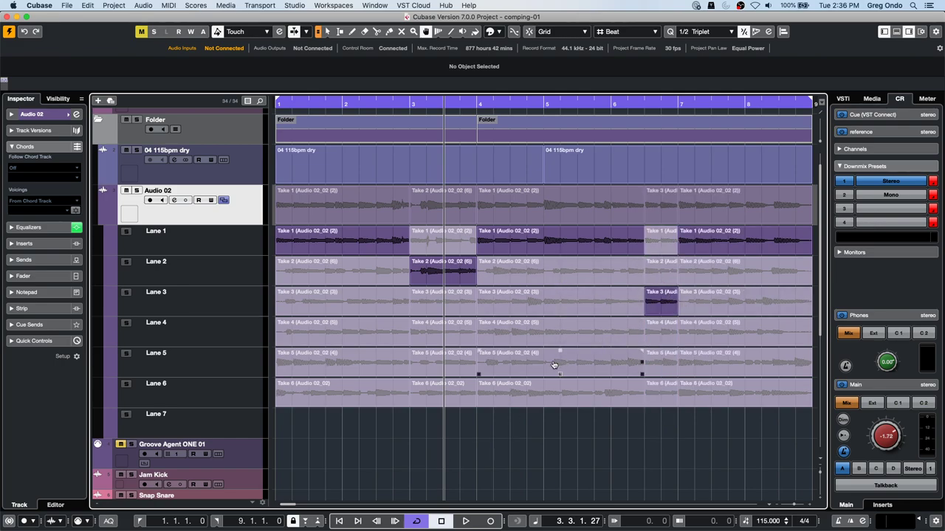
{"action": "left_click_drag", "start_coordinate": [546, 370], "coordinate": [569, 365]}
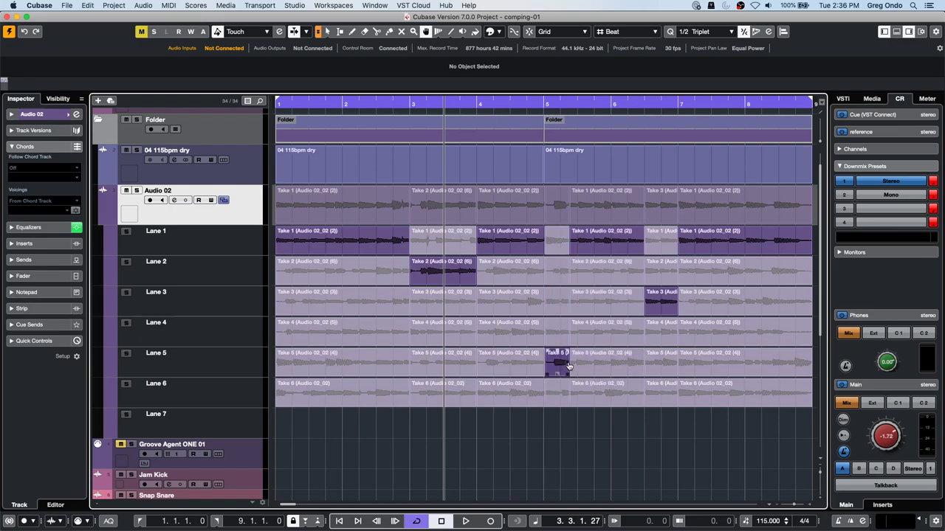
Step: Play back the comped Audio 02 takes and hide the track's lanes
{"action": "key", "text": "space"}
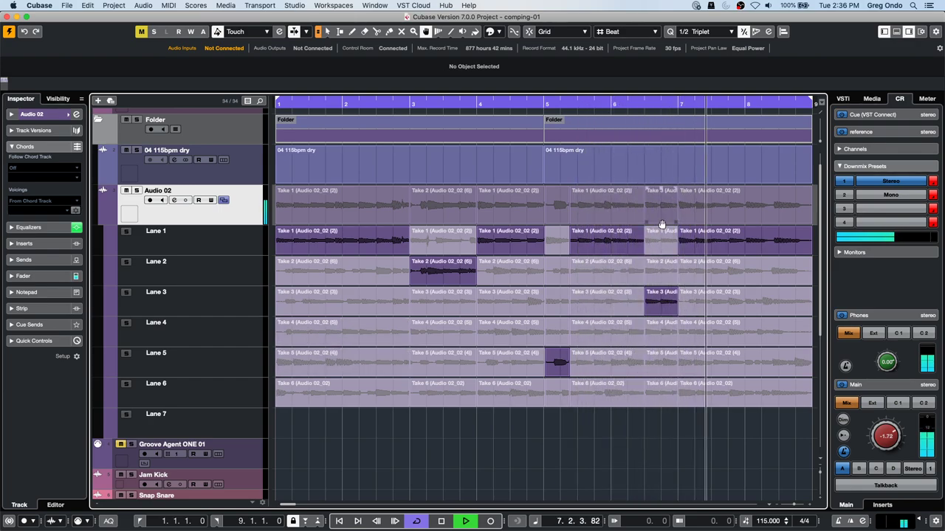
{"action": "left_click", "coordinate": [224, 200]}
{"action": "key", "text": "space"}
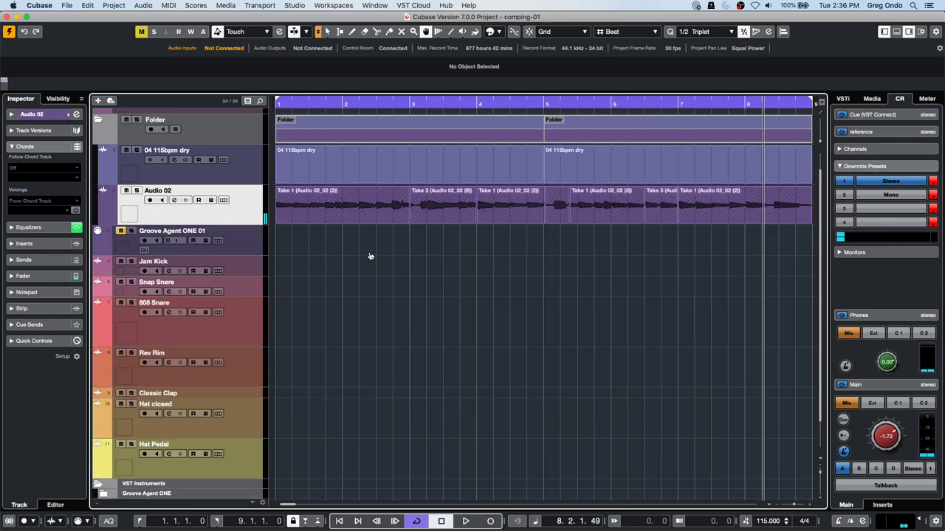
Step: Select the events on the 04 115bpm dry and Audio 02 tracks and place the project cursor just before bar 3
{"action": "left_click_drag", "start_coordinate": [371, 255], "coordinate": [707, 186]}
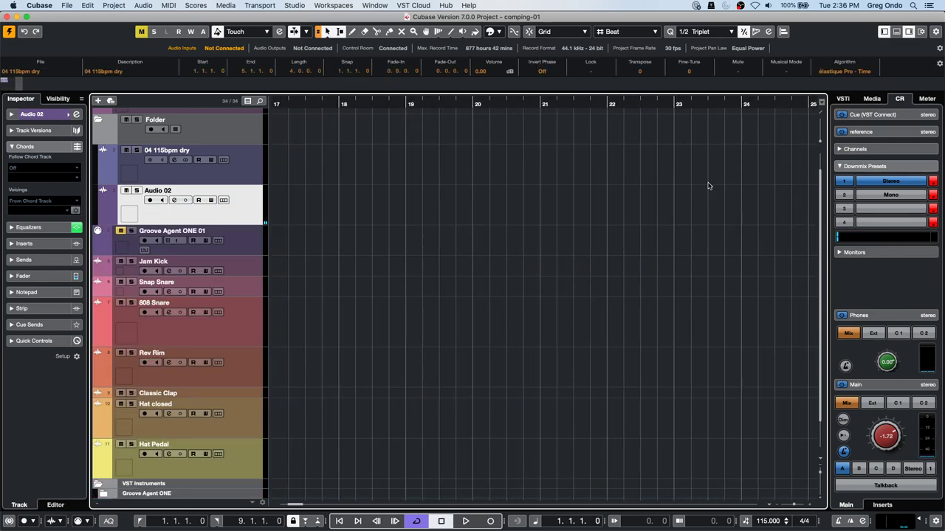
{"action": "left_click", "coordinate": [299, 104]}
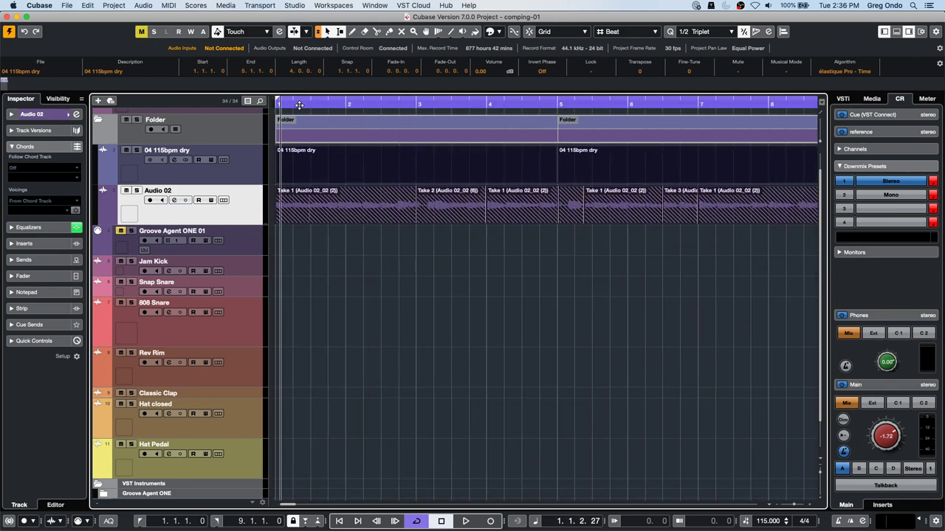
{"action": "left_click", "coordinate": [355, 122]}
{"action": "left_click_drag", "start_coordinate": [412, 104], "coordinate": [425, 130]}
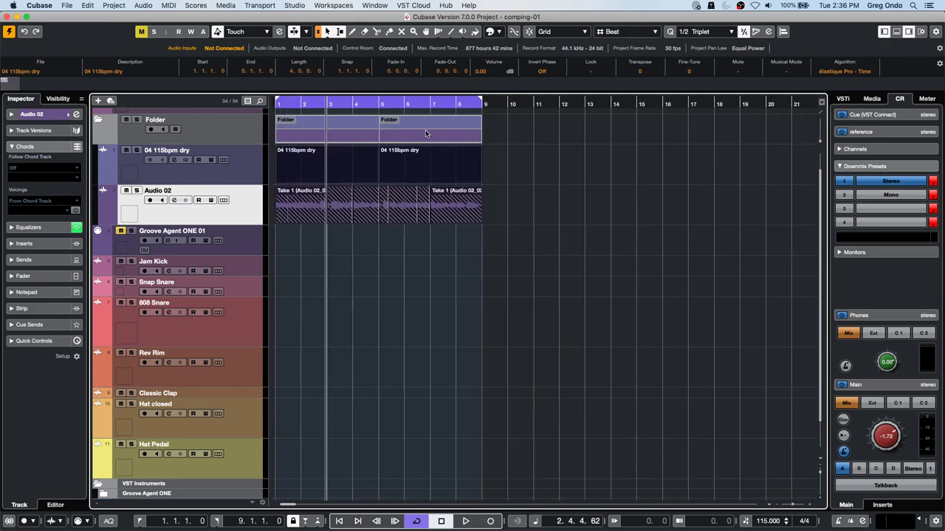
Step: Enable Auto Fade In, Auto Fade Out and Auto Crossfades in the Audio 02 track's auto fade settings
{"action": "left_click", "coordinate": [52, 114]}
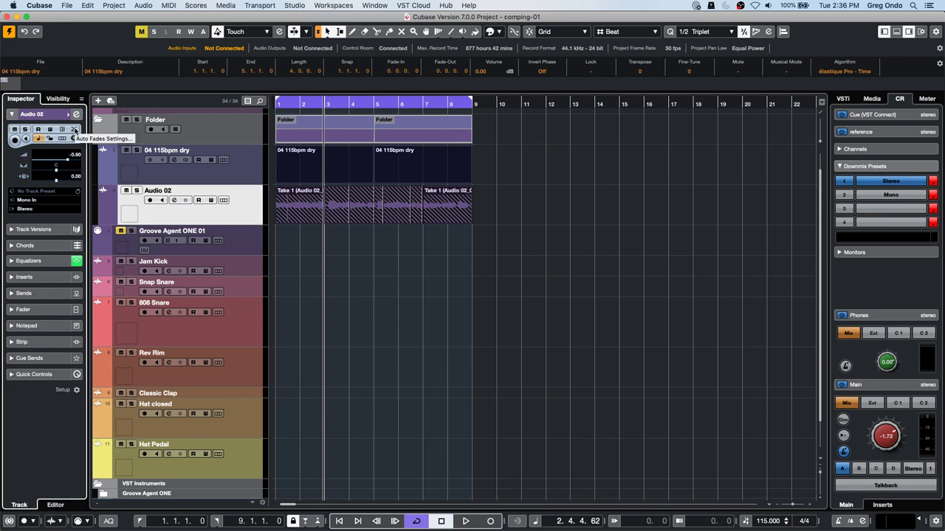
{"action": "left_click", "coordinate": [73, 131]}
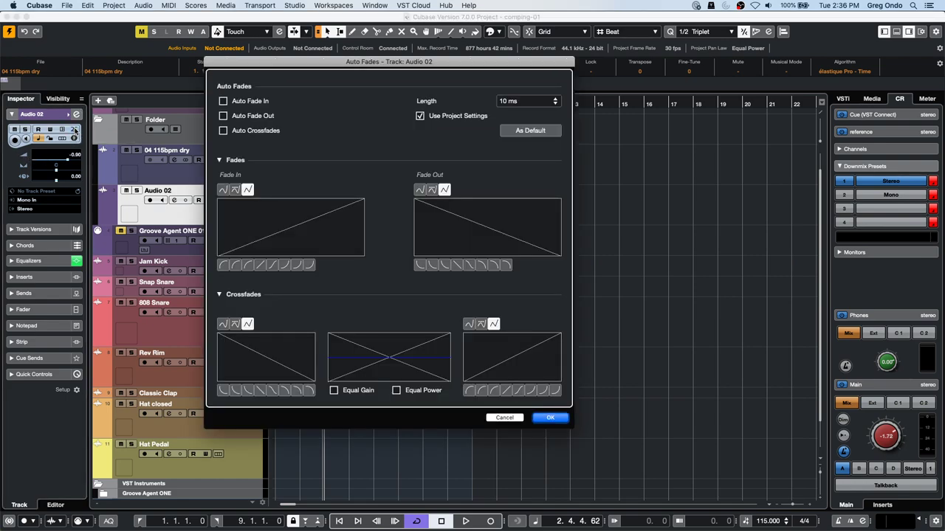
{"action": "left_click", "coordinate": [224, 101]}
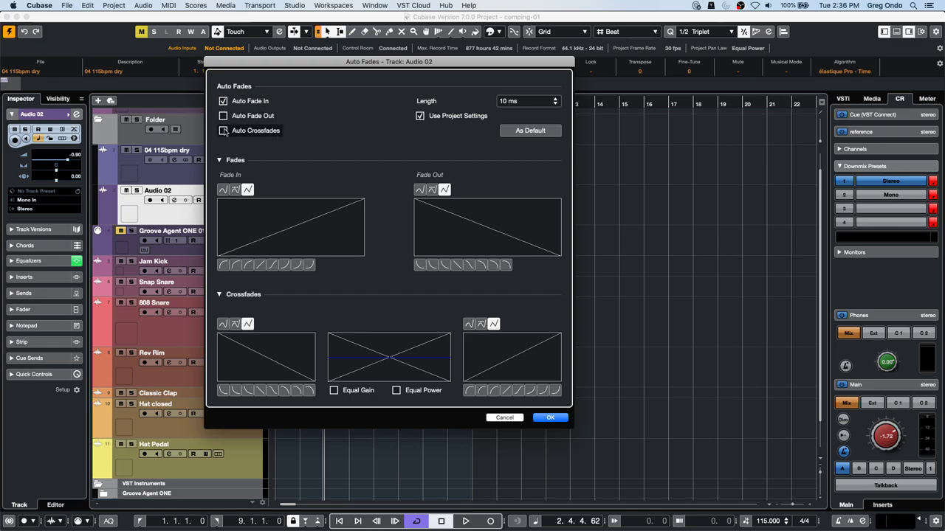
{"action": "left_click", "coordinate": [223, 116]}
{"action": "left_click", "coordinate": [223, 131]}
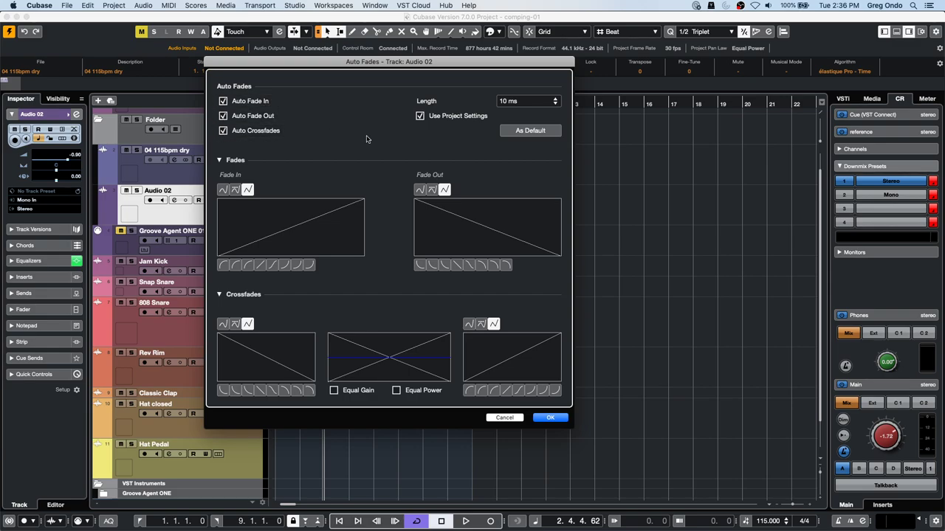
{"action": "left_click_drag", "start_coordinate": [279, 71], "coordinate": [705, 56]}
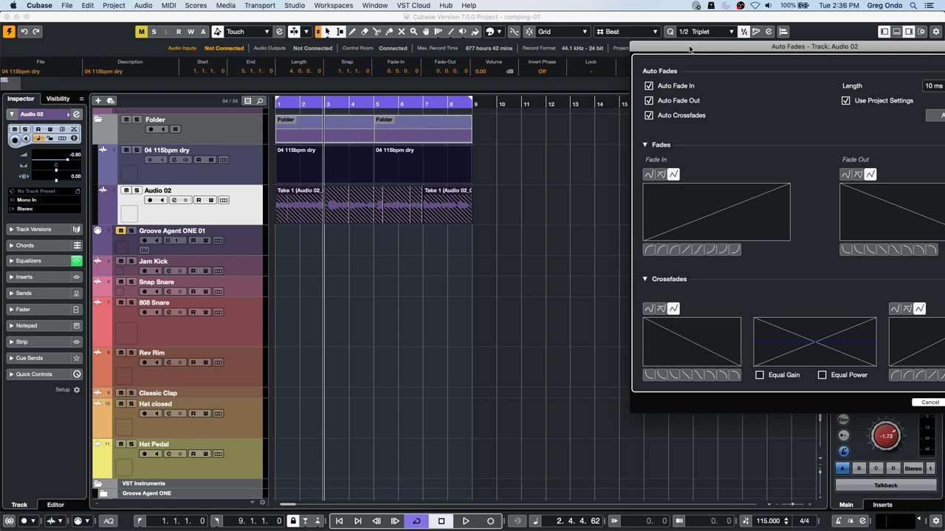
{"action": "left_click_drag", "start_coordinate": [690, 49], "coordinate": [540, 59]}
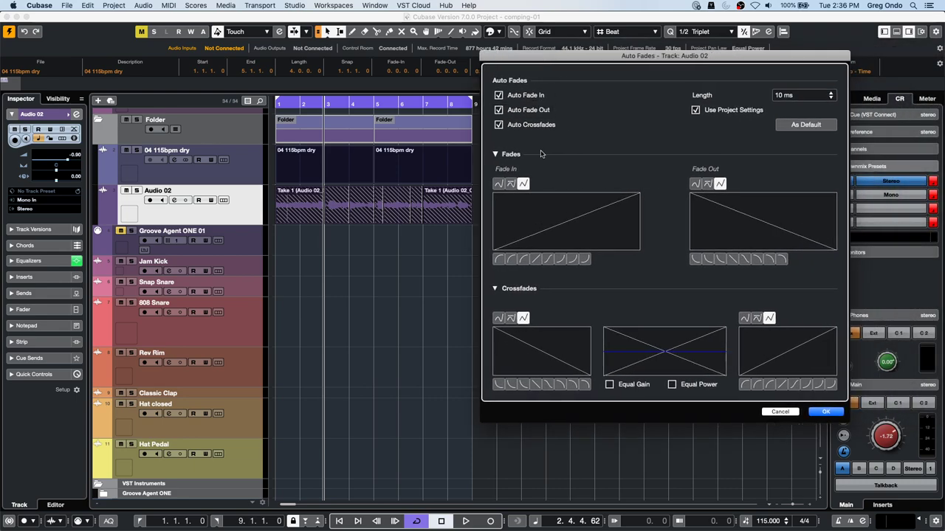
{"action": "left_click", "coordinate": [825, 412]}
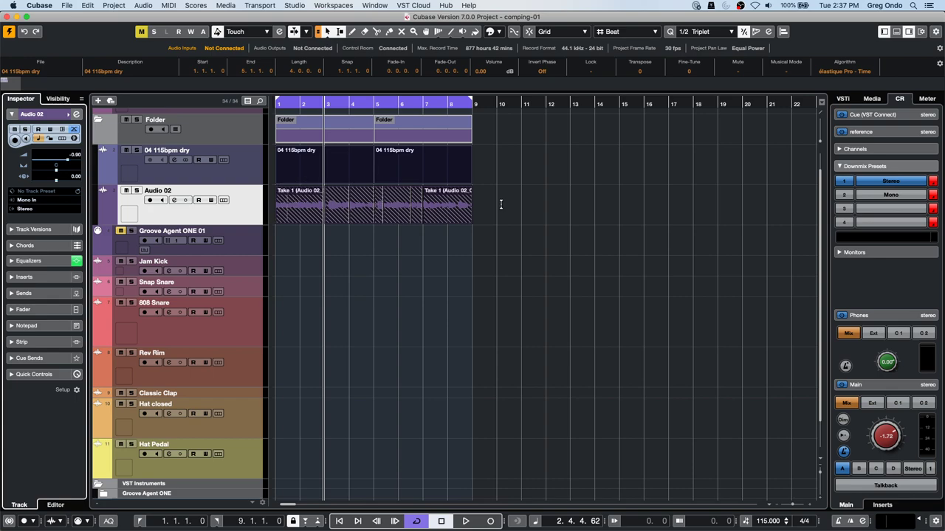
Step: Select all the comped events on the Audio 02 track and turn on Snap to Zero Crossing
{"action": "left_click_drag", "start_coordinate": [505, 207], "coordinate": [269, 210]}
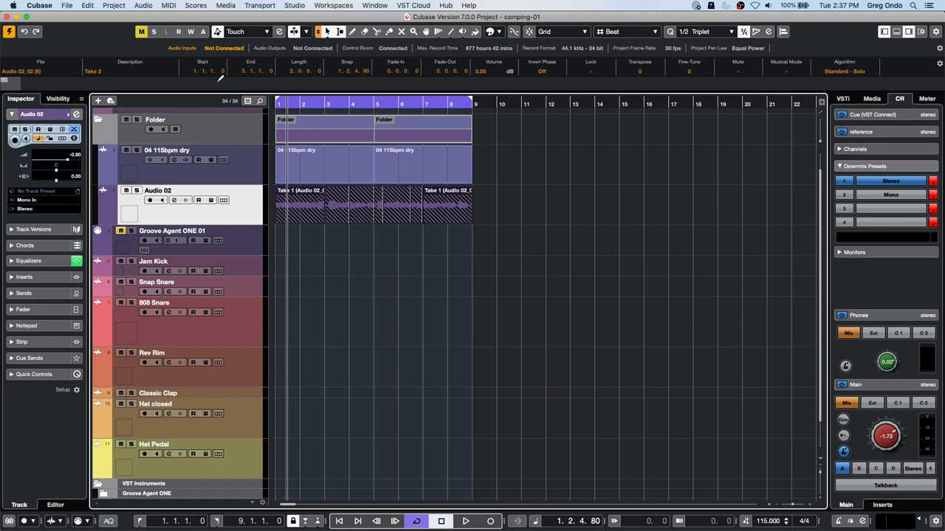
{"action": "left_click", "coordinate": [144, 6]}
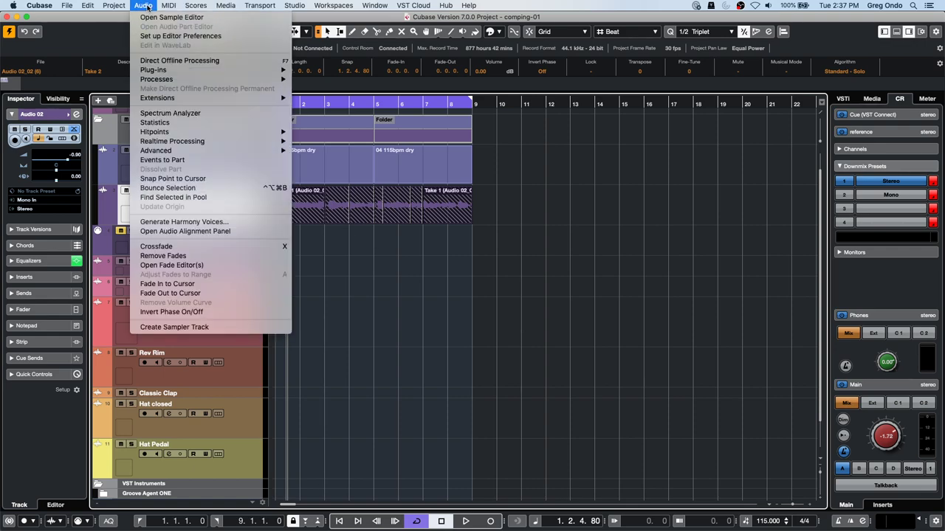
{"action": "left_click", "coordinate": [556, 156]}
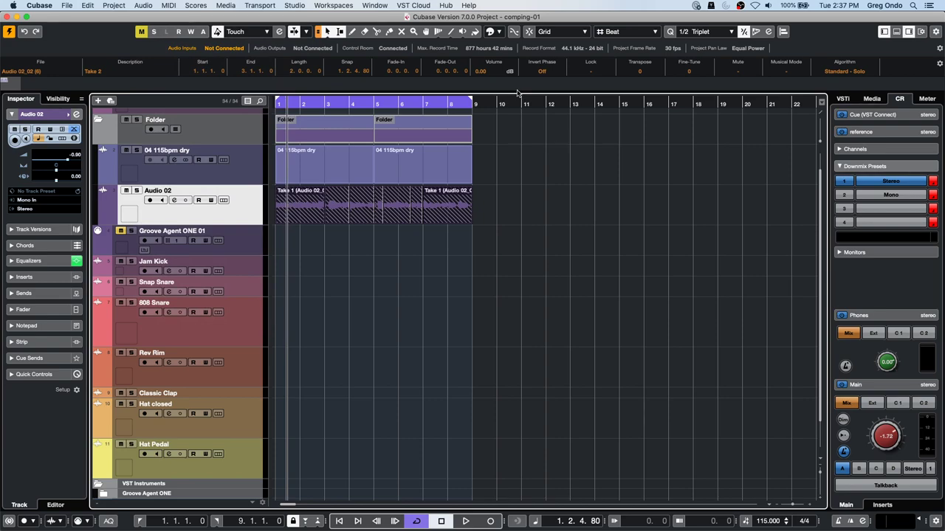
{"action": "left_click", "coordinate": [513, 32]}
Step: Check the Audio 02 take lanes, hide them again, and reselect the track's comped events
{"action": "left_click", "coordinate": [225, 201]}
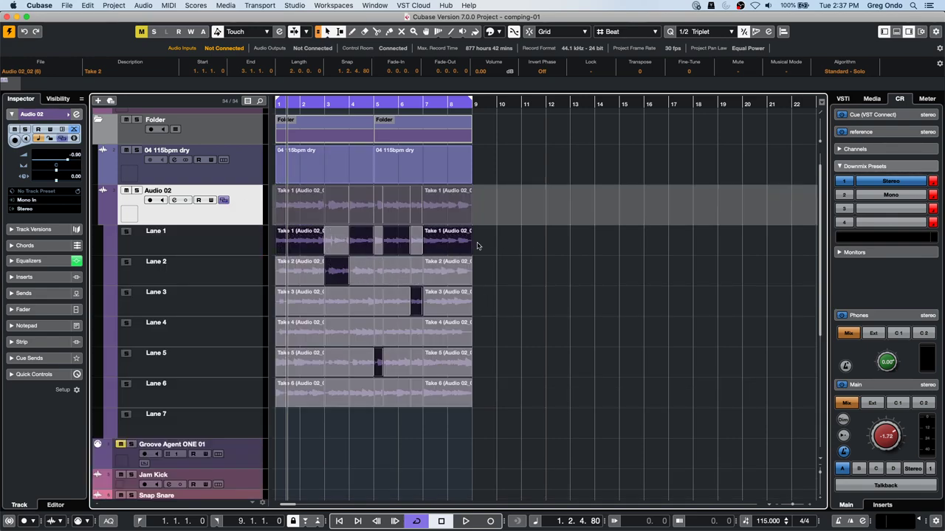
{"action": "left_click", "coordinate": [224, 201]}
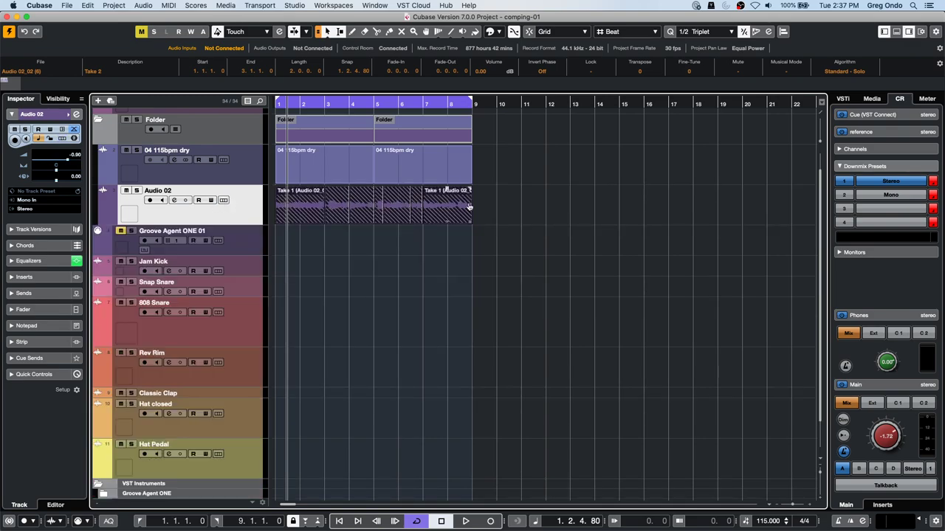
{"action": "left_click_drag", "start_coordinate": [490, 209], "coordinate": [285, 221]}
Step: Open the Studio Setup and view the Steinberg UR24C audio device settings
{"action": "left_click", "coordinate": [296, 6]}
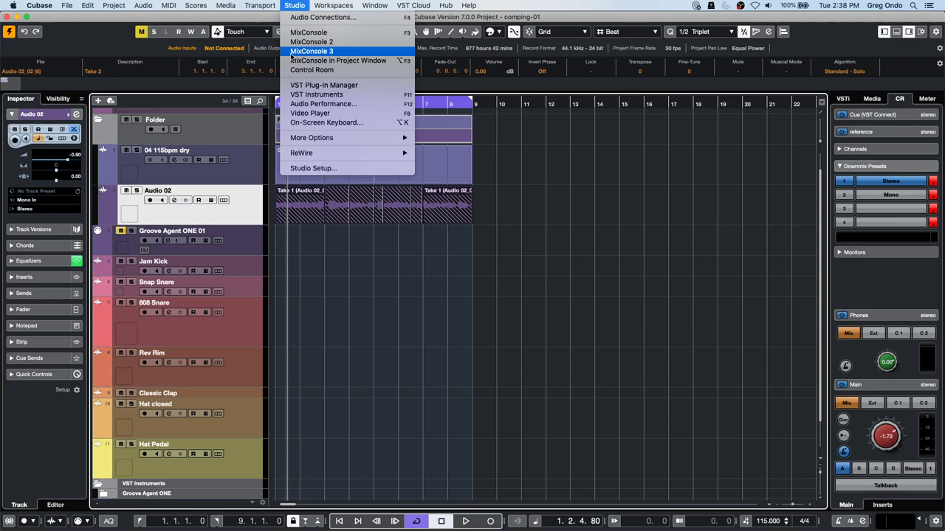
{"action": "left_click", "coordinate": [299, 169]}
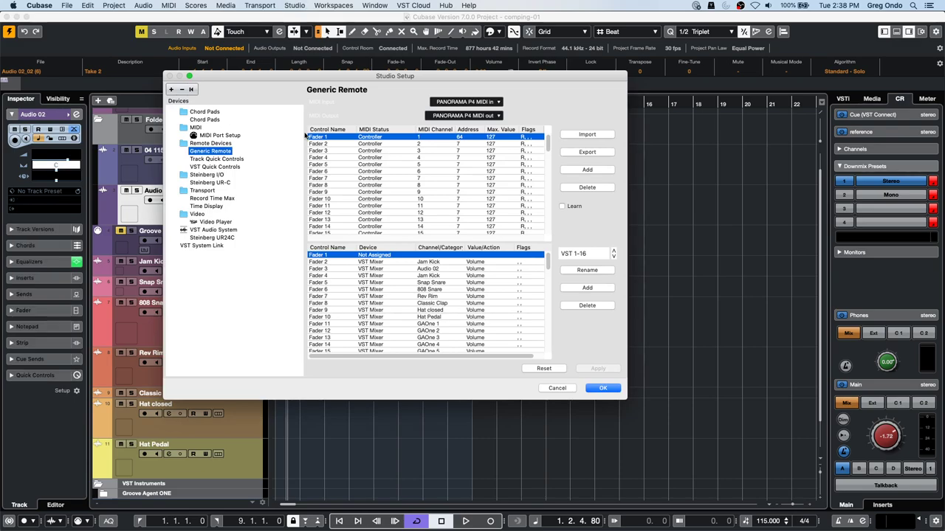
{"action": "left_click", "coordinate": [209, 237]}
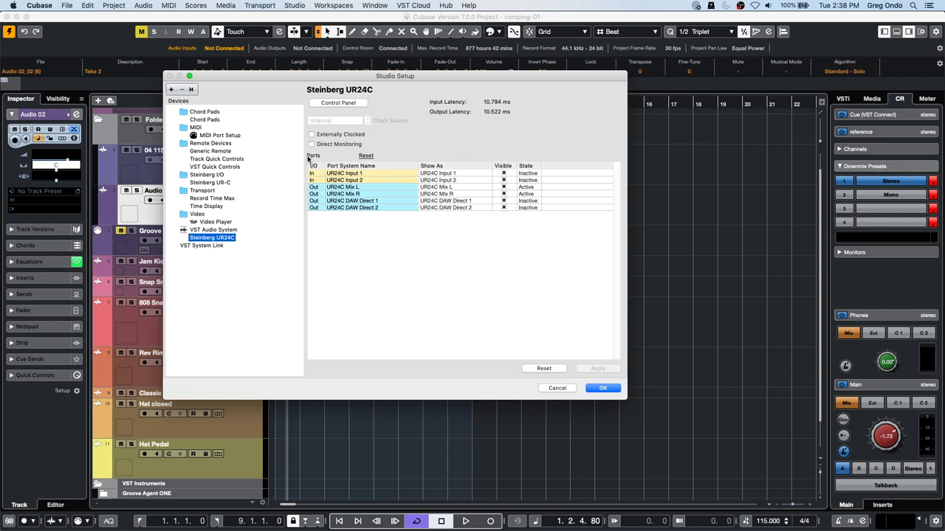
Step: Check the UR24C control panel's available buffer sizes without changing the setting, and close the Studio Setup
{"action": "left_click", "coordinate": [344, 105]}
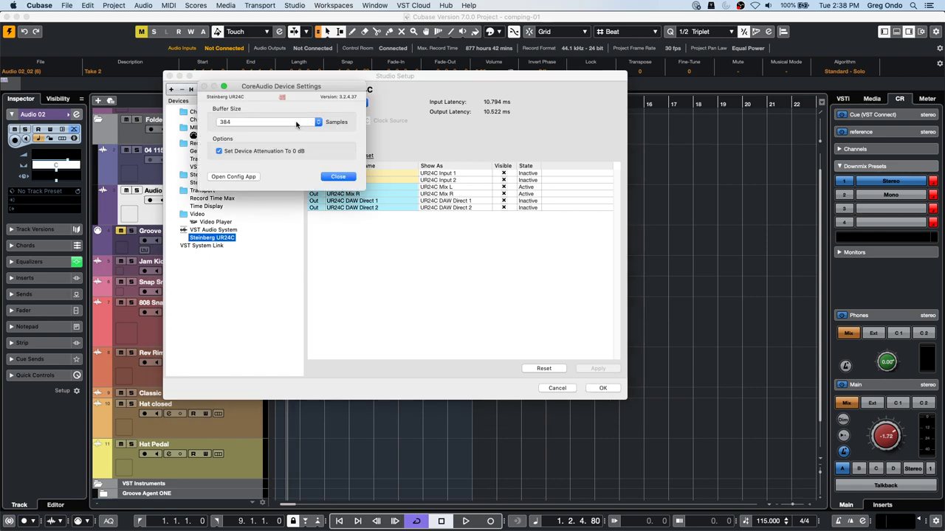
{"action": "left_click", "coordinate": [296, 124]}
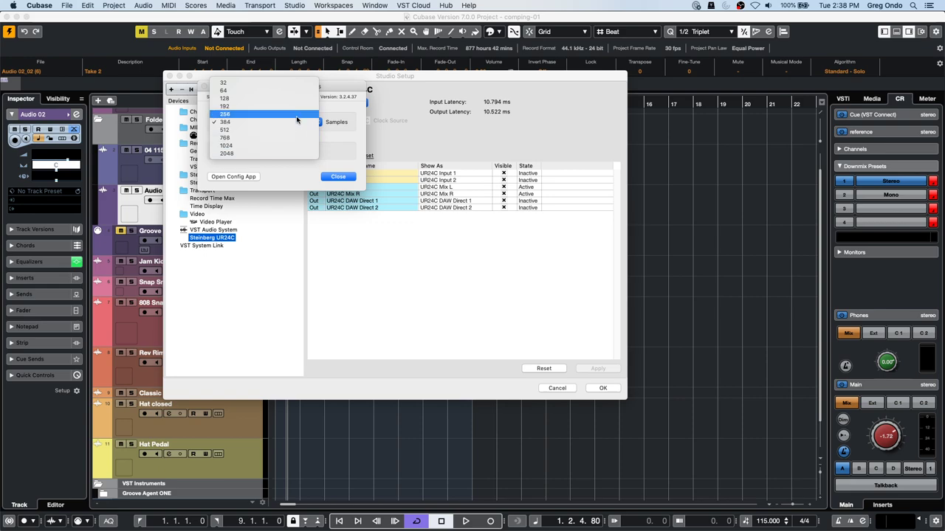
{"action": "left_click", "coordinate": [340, 178]}
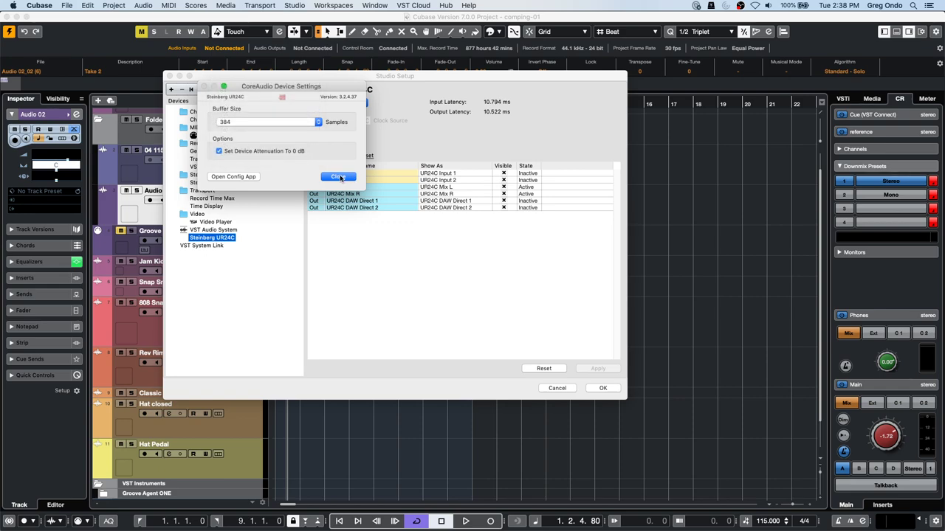
{"action": "left_click", "coordinate": [338, 177]}
{"action": "left_click", "coordinate": [603, 388]}
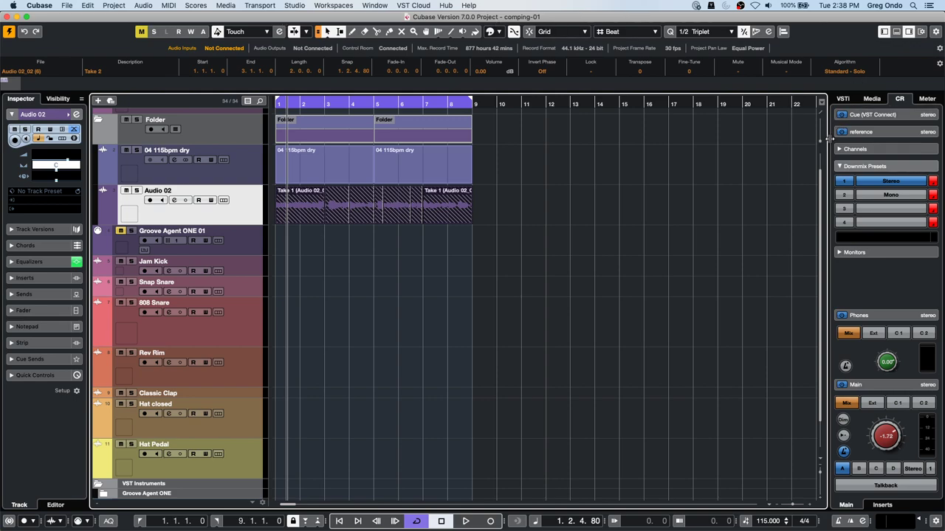
Step: Add one HALion 6 track instrument with stereo audio outputs
{"action": "left_click", "coordinate": [839, 99]}
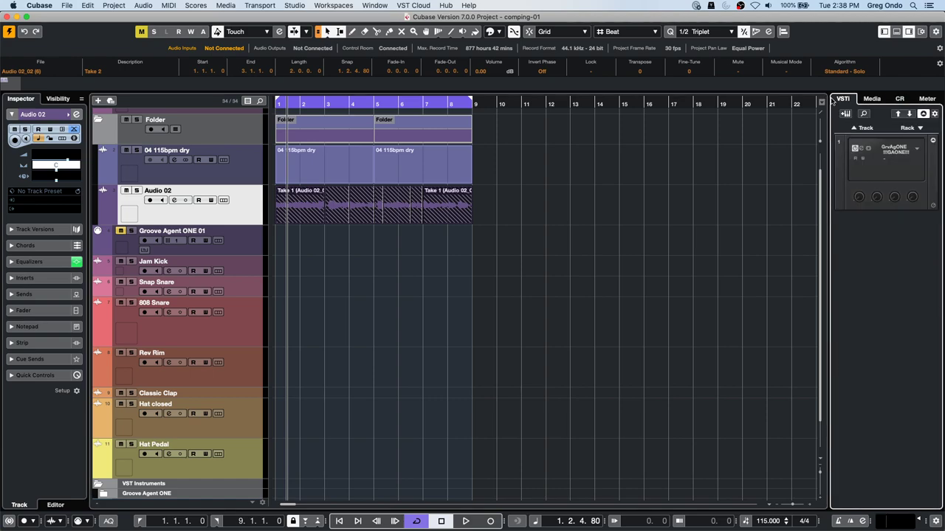
{"action": "right_click", "coordinate": [881, 234]}
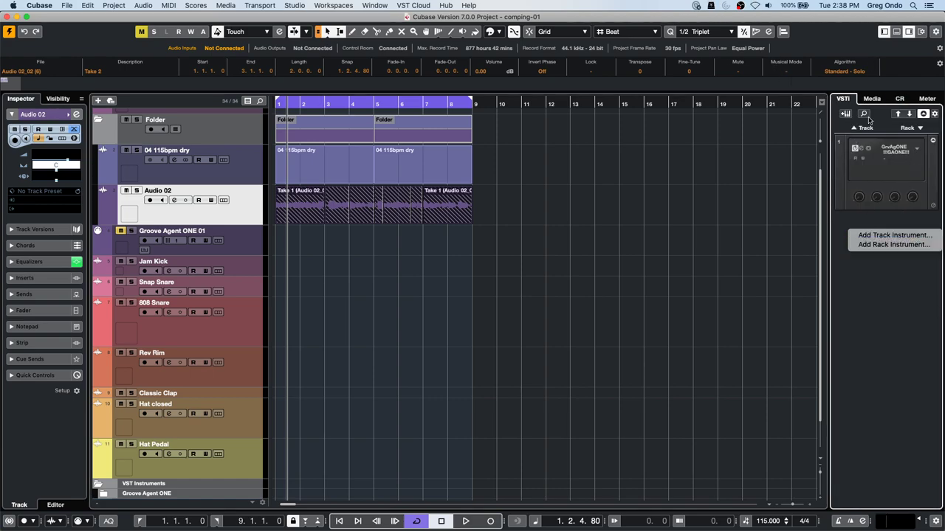
{"action": "left_click", "coordinate": [894, 234]}
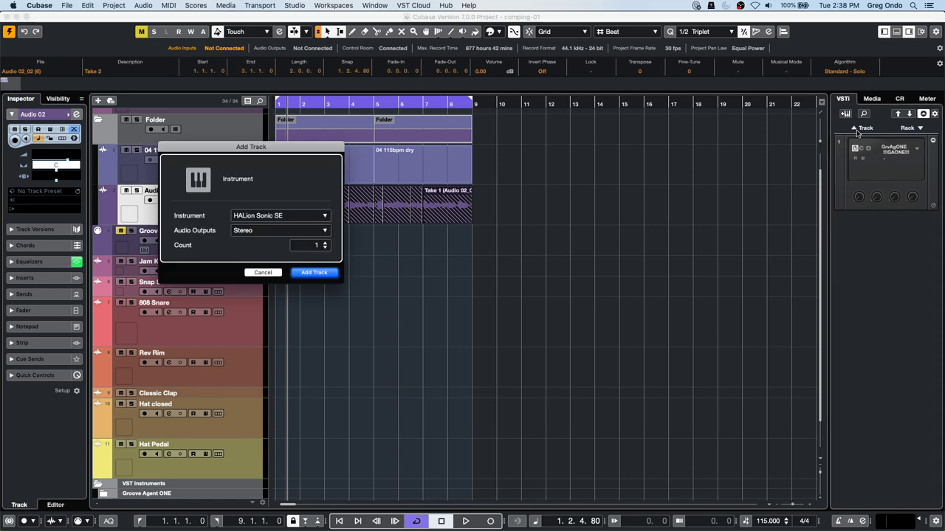
{"action": "left_click", "coordinate": [263, 216]}
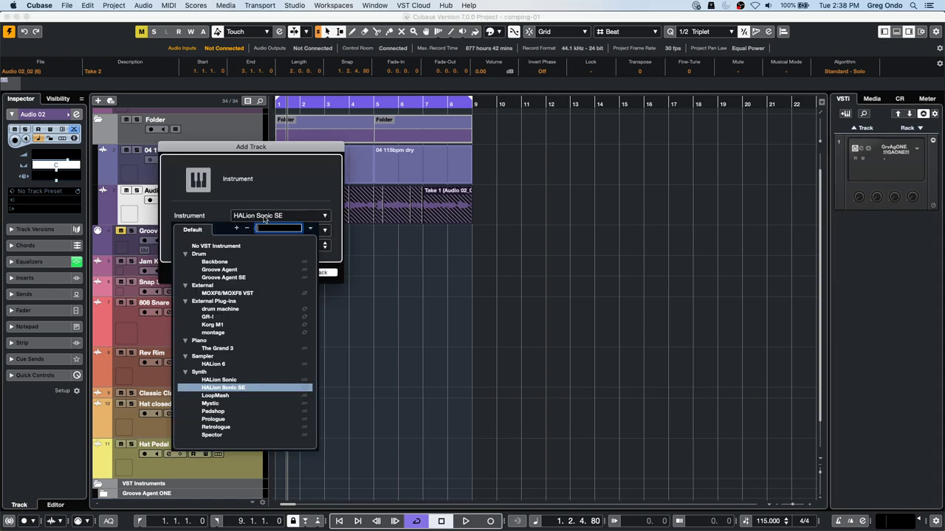
{"action": "left_click", "coordinate": [215, 365]}
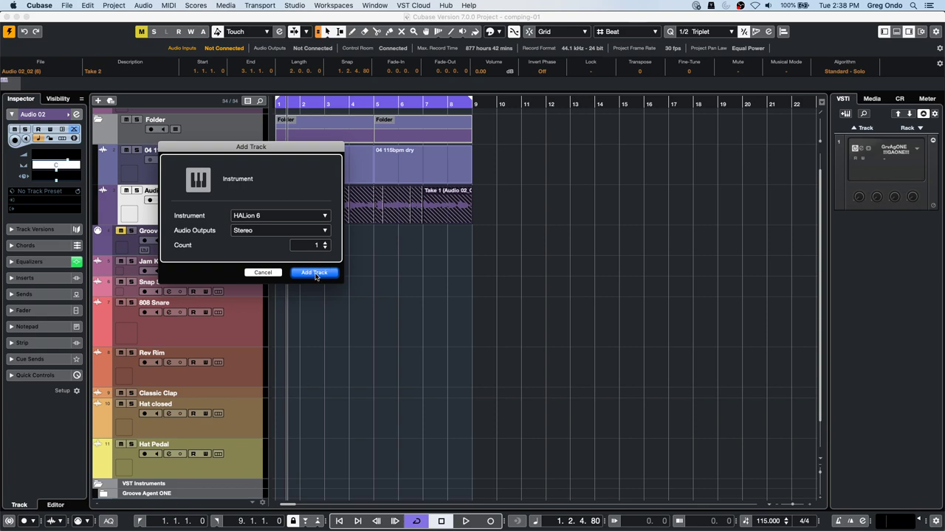
{"action": "left_click", "coordinate": [316, 275]}
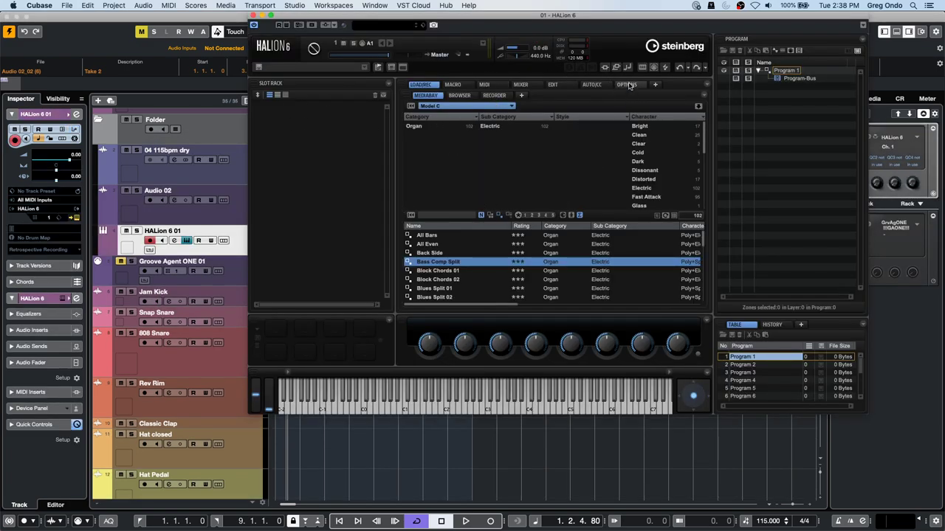
Step: Try to switch back to Cubase 10.5 from the other open applications, and dismiss the Cubase problem report
{"action": "key", "text": "super+Tab"}
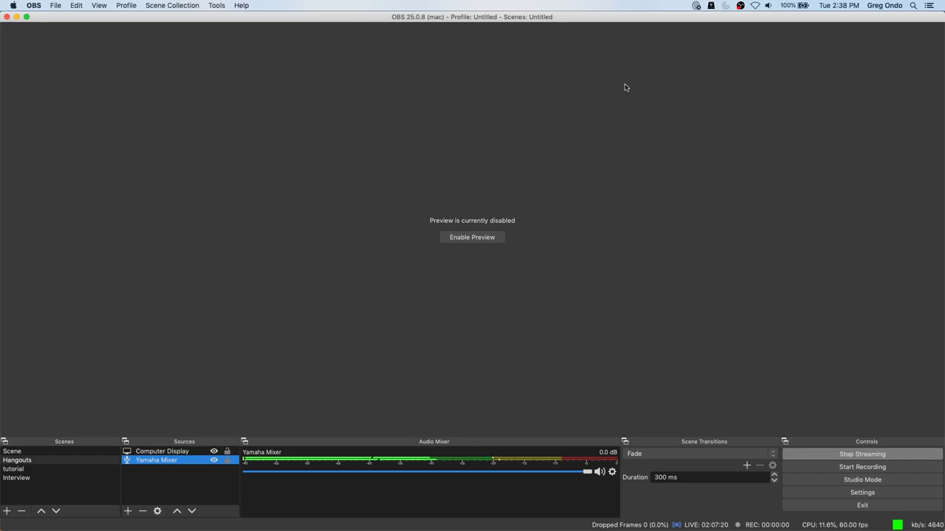
{"action": "key", "text": "super+Tab"}
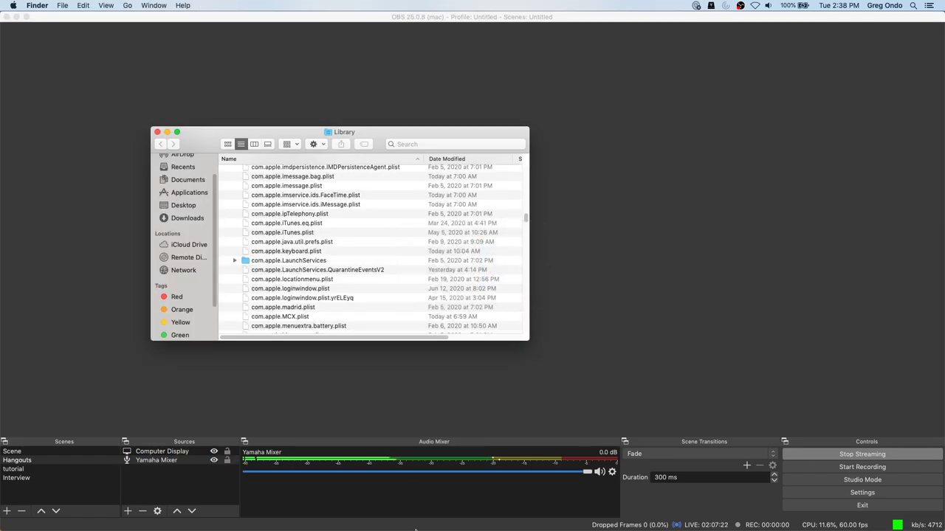
{"action": "mouse_move", "coordinate": [310, 522]}
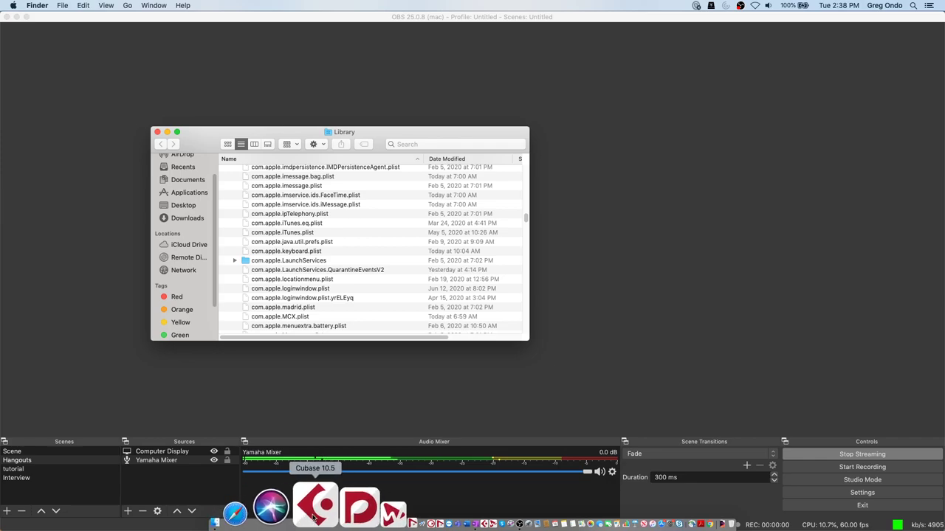
{"action": "left_click", "coordinate": [314, 516]}
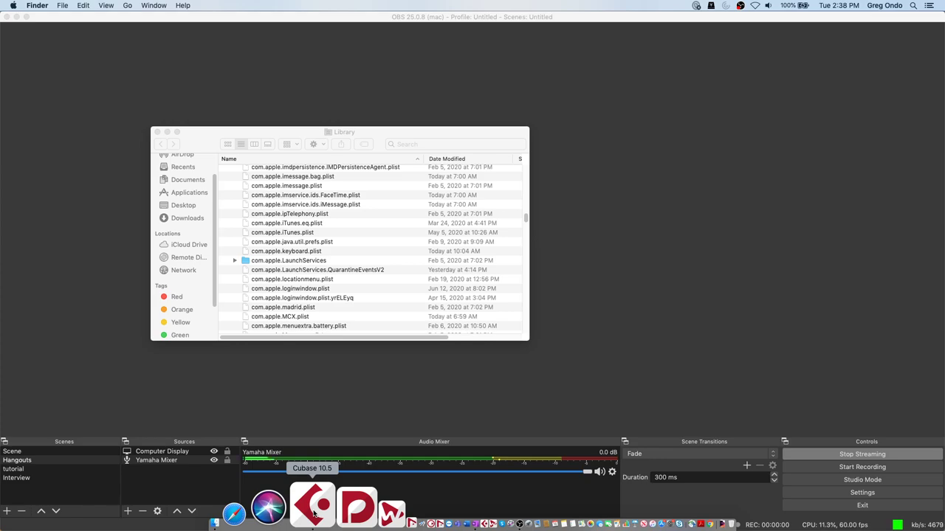
{"action": "key", "text": "super+Tab"}
{"action": "key", "text": "Tab"}
{"action": "key", "text": "super+Tab"}
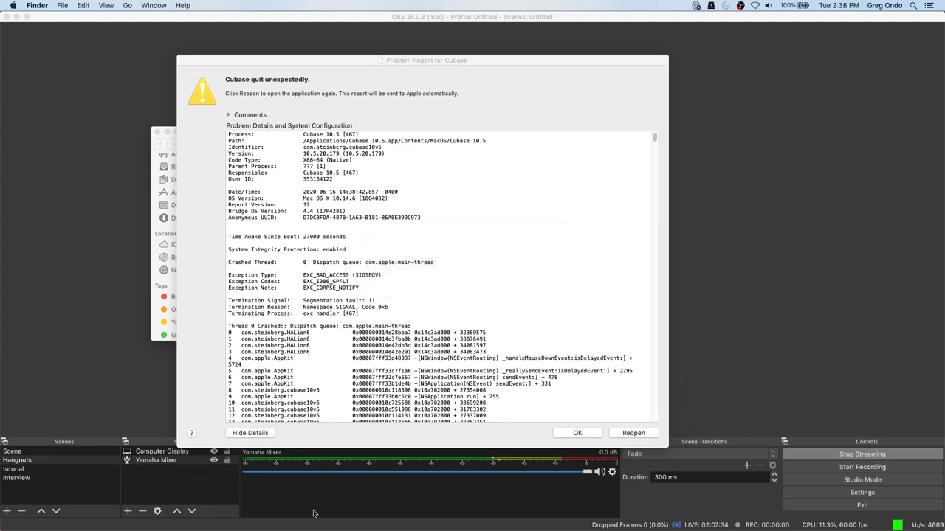
{"action": "left_click", "coordinate": [581, 436]}
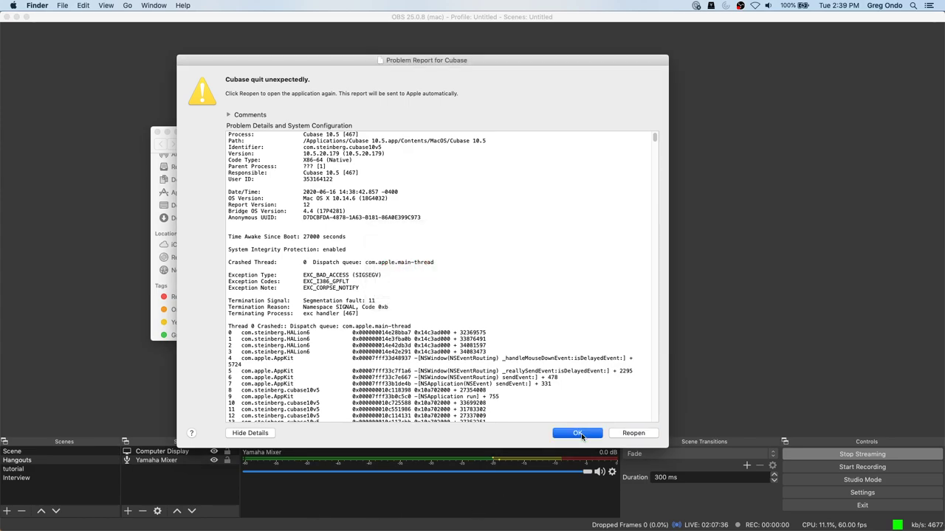
Step: Force quit the unresponsive Cubase 10.5 and relaunch it
{"action": "mouse_move", "coordinate": [288, 526]}
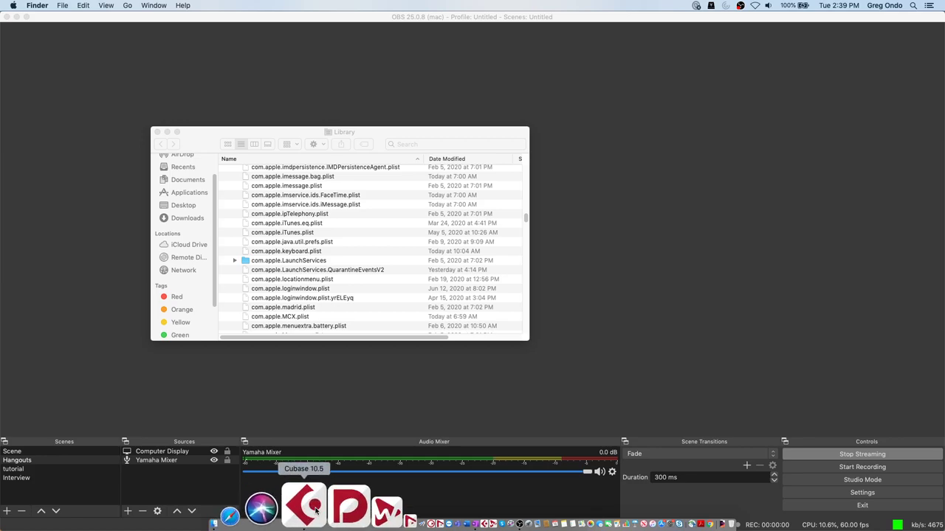
{"action": "key", "text": "super+Tab"}
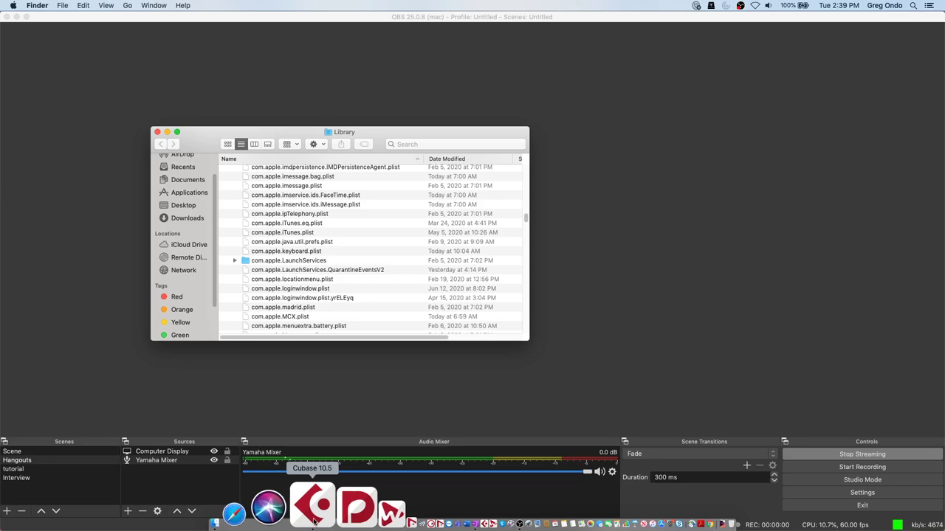
{"action": "right_click", "coordinate": [314, 522]}
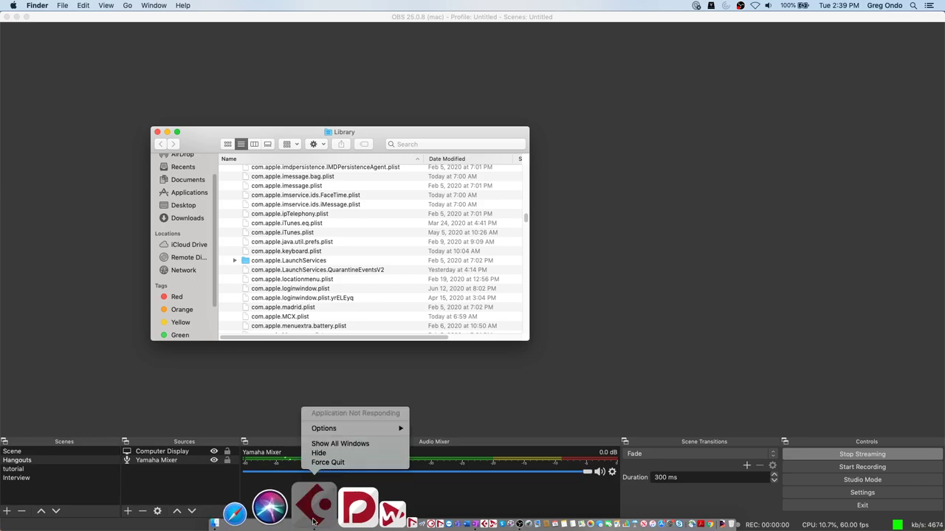
{"action": "left_click", "coordinate": [336, 463]}
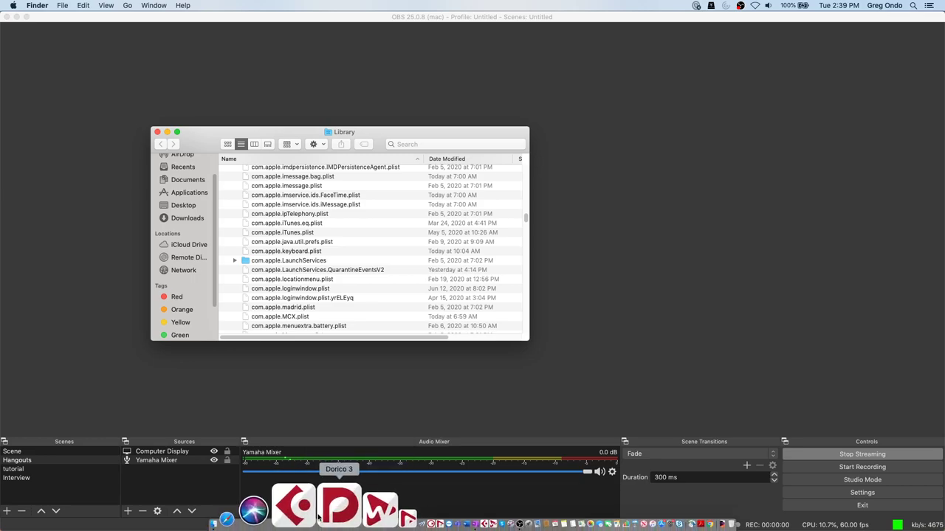
{"action": "left_click", "coordinate": [314, 510]}
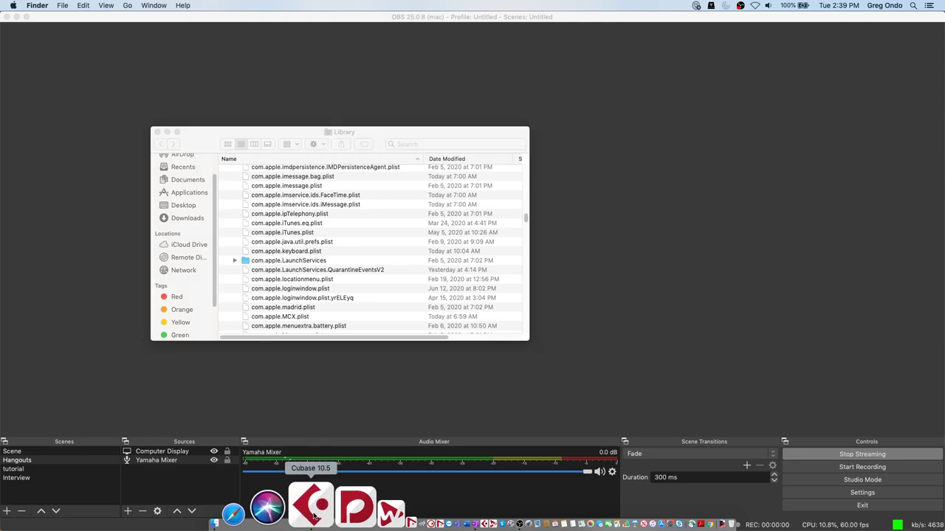
Step: Minimize the Finder's Library window and stop the live stream in OBS
{"action": "left_click", "coordinate": [167, 132]}
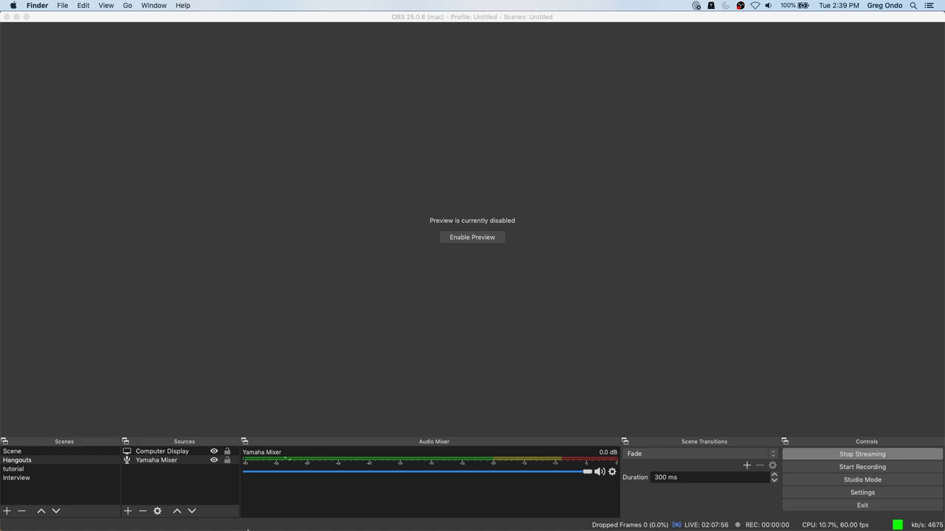
{"action": "mouse_move", "coordinate": [275, 525]}
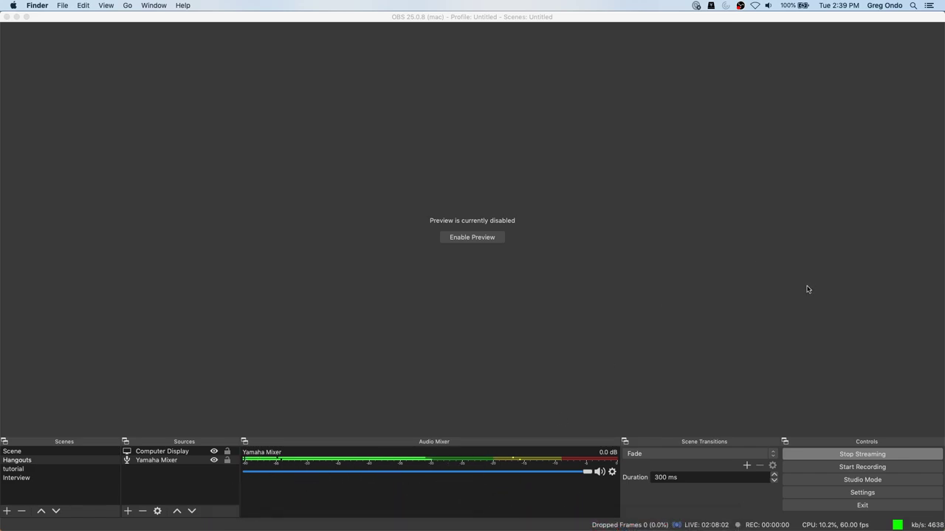
{"action": "left_click", "coordinate": [843, 457]}
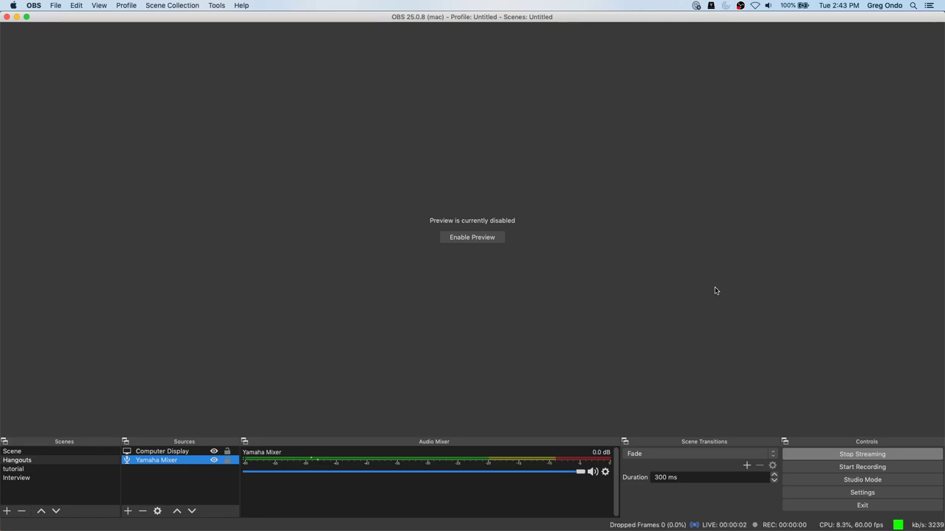
Step: Switch back to Cubase, add one HALion 6 instrument track with stereo outputs, and dismiss the subscription status notification
{"action": "key", "text": "super+Tab"}
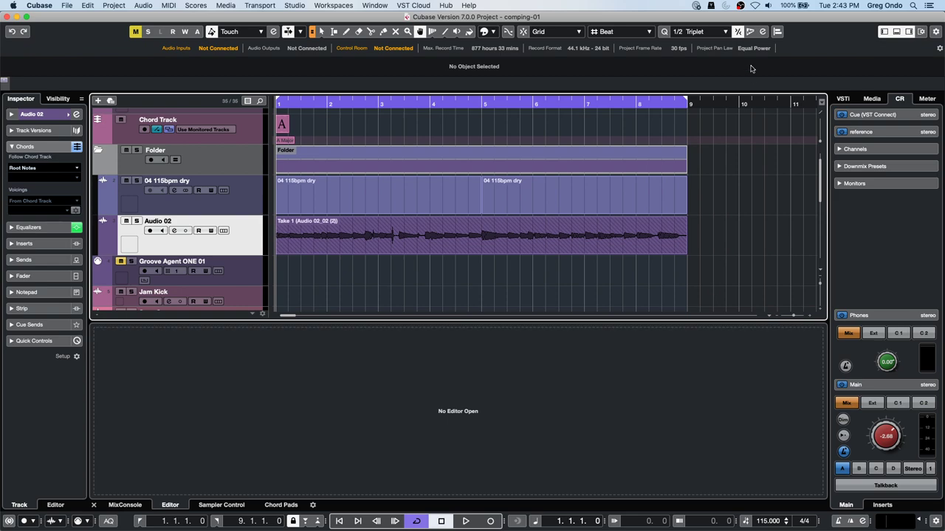
{"action": "left_click", "coordinate": [872, 98]}
{"action": "left_click", "coordinate": [843, 98]}
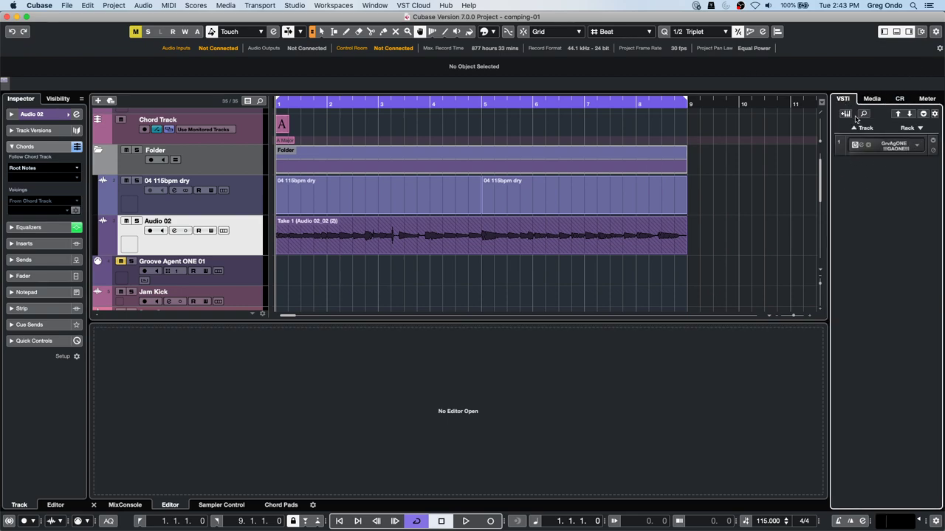
{"action": "left_click", "coordinate": [845, 113]}
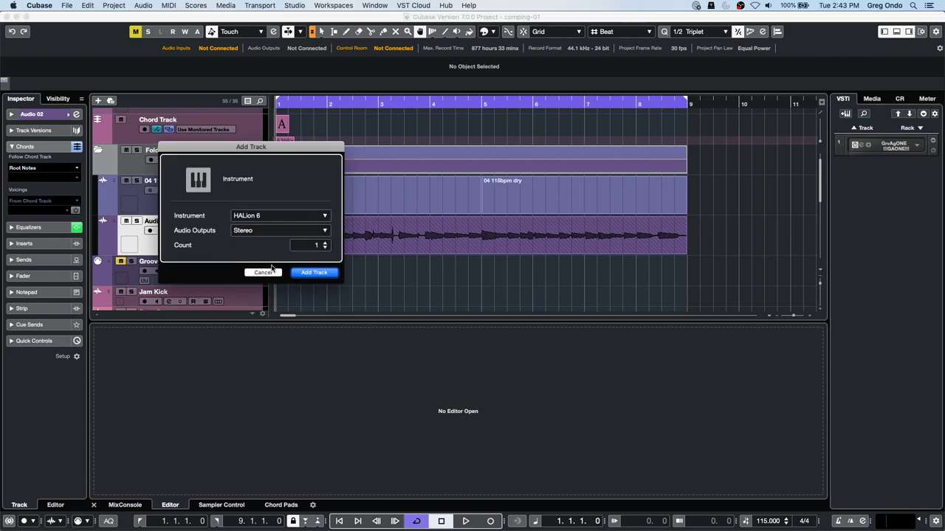
{"action": "left_click", "coordinate": [303, 274]}
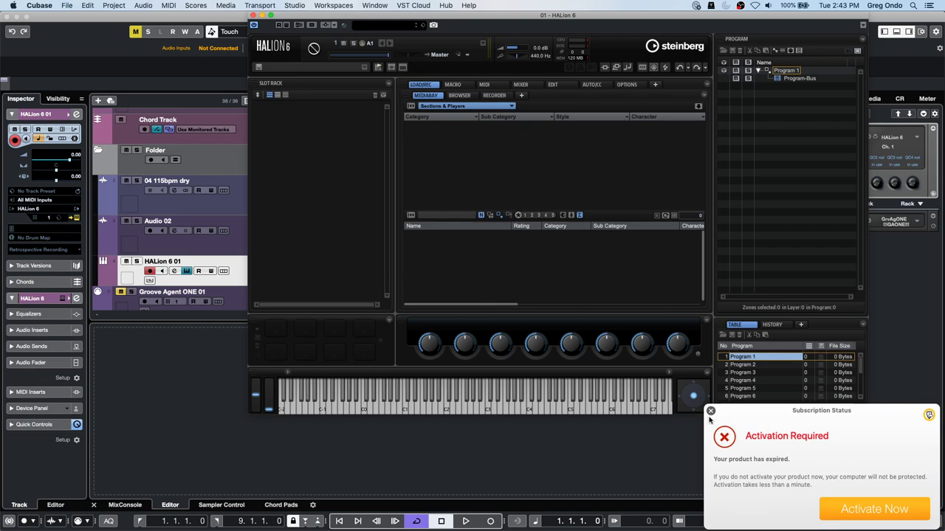
{"action": "left_click", "coordinate": [711, 411]}
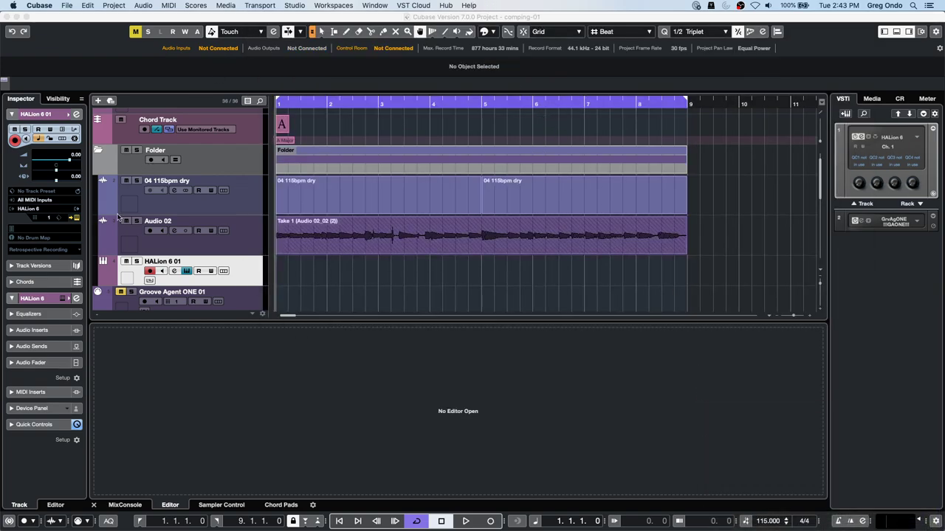
Step: Reopen the HALion 6 instrument from its track, review its performance and streaming options, and close the instrument window
{"action": "left_click", "coordinate": [76, 219]}
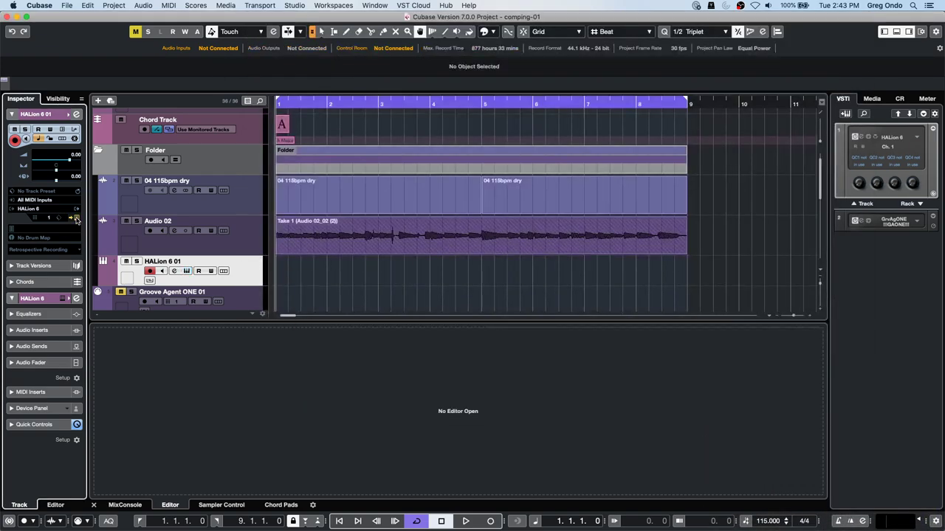
{"action": "left_click", "coordinate": [76, 218]}
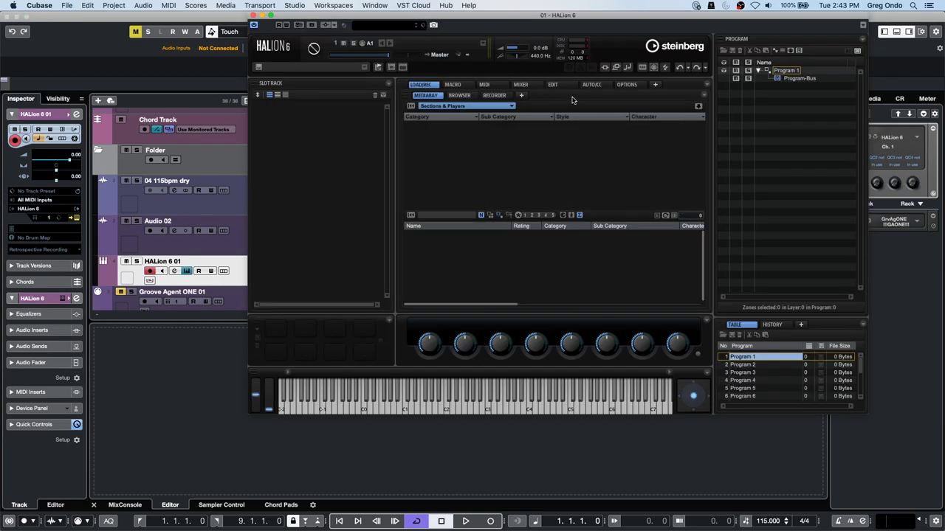
{"action": "left_click", "coordinate": [626, 85]}
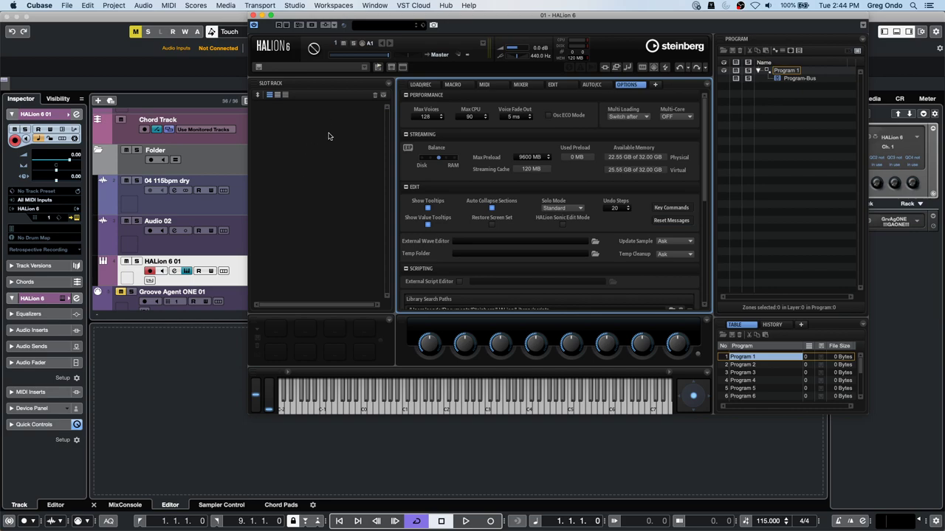
{"action": "left_click", "coordinate": [253, 15]}
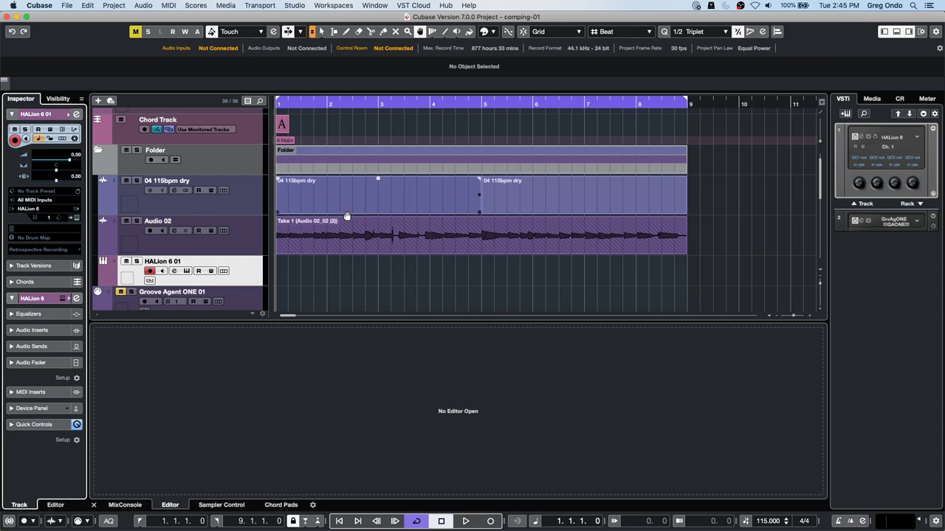
Step: Switch to the selection tool and open the Take 1 event on the Audio 02 track in the sample editor
{"action": "right_click", "coordinate": [388, 244]}
{"action": "left_click", "coordinate": [389, 243]}
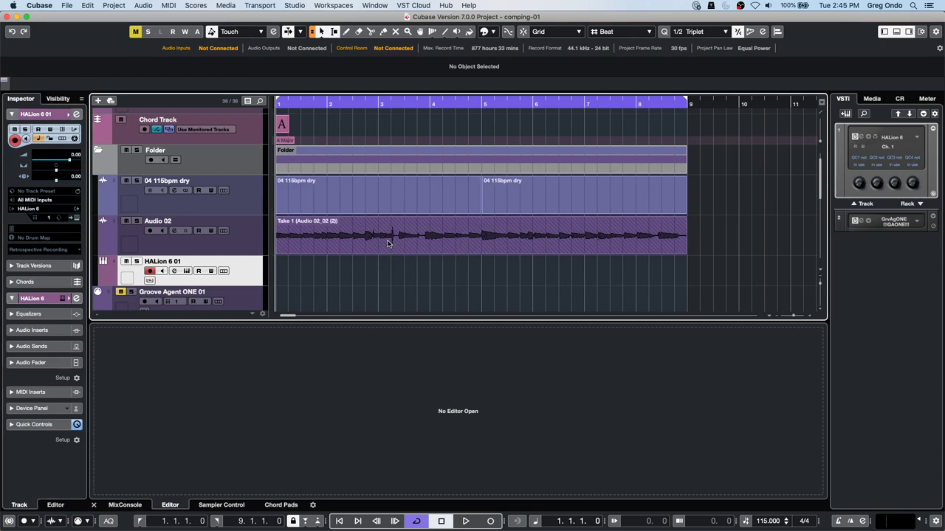
{"action": "double_click", "coordinate": [388, 242]}
{"action": "left_click", "coordinate": [88, 5]}
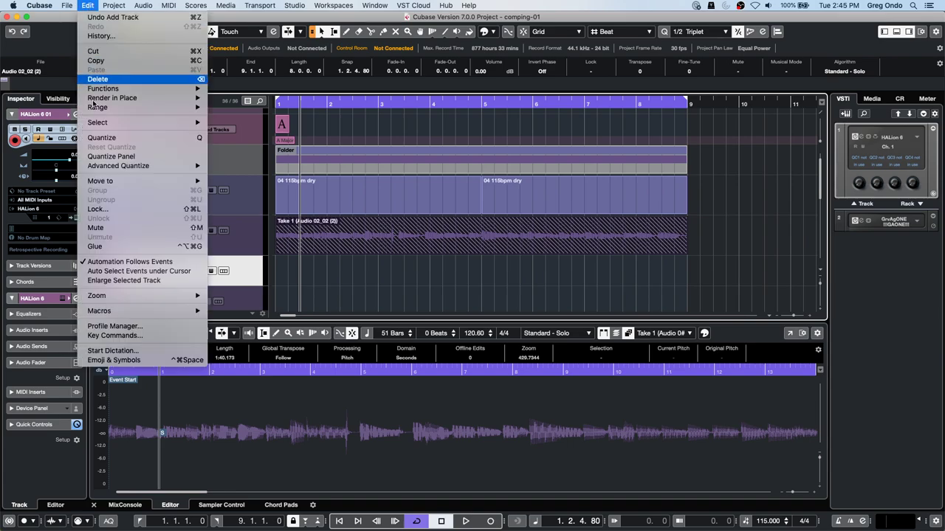
{"action": "left_click", "coordinate": [528, 247]}
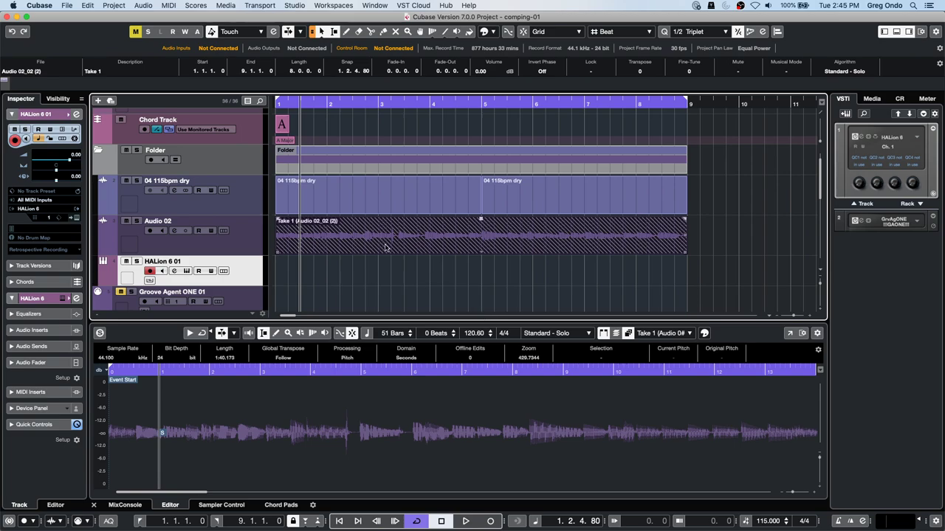
Step: Render the Take 1 event in place as one event with the complete signal path plus master FX, and undo the render
{"action": "left_click", "coordinate": [86, 7]}
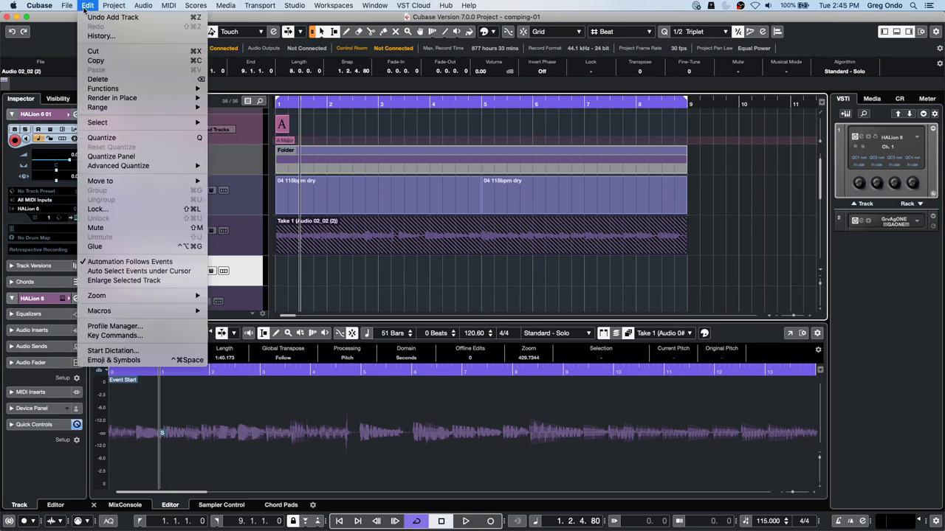
{"action": "mouse_move", "coordinate": [121, 105]}
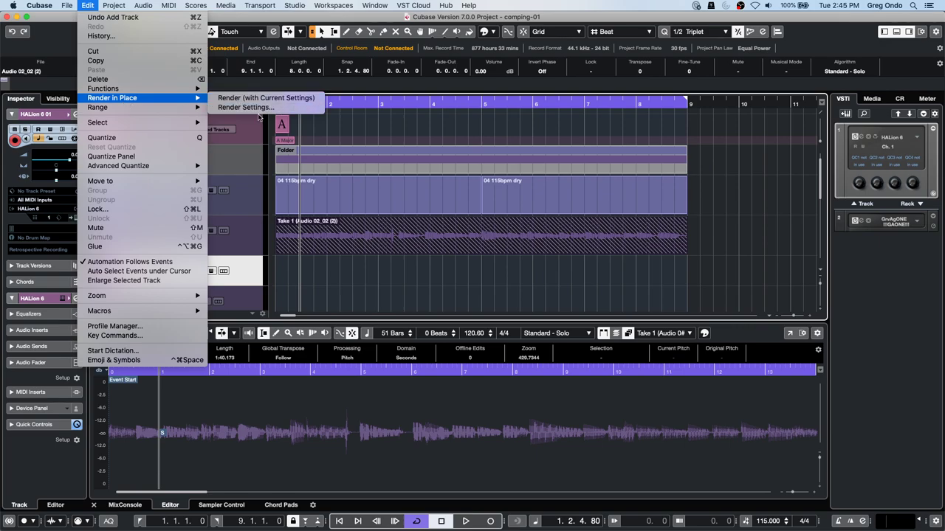
{"action": "left_click", "coordinate": [259, 110]}
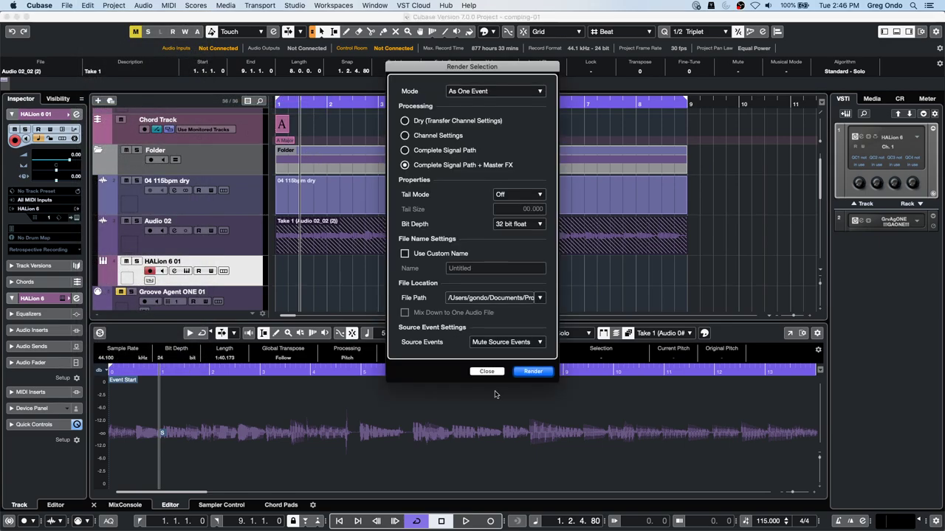
{"action": "left_click", "coordinate": [534, 372]}
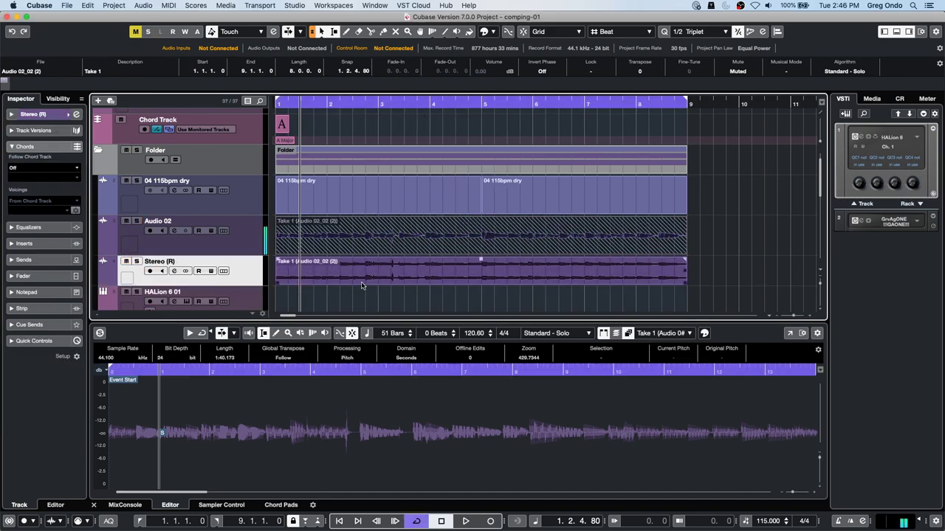
{"action": "key", "text": "super+z"}
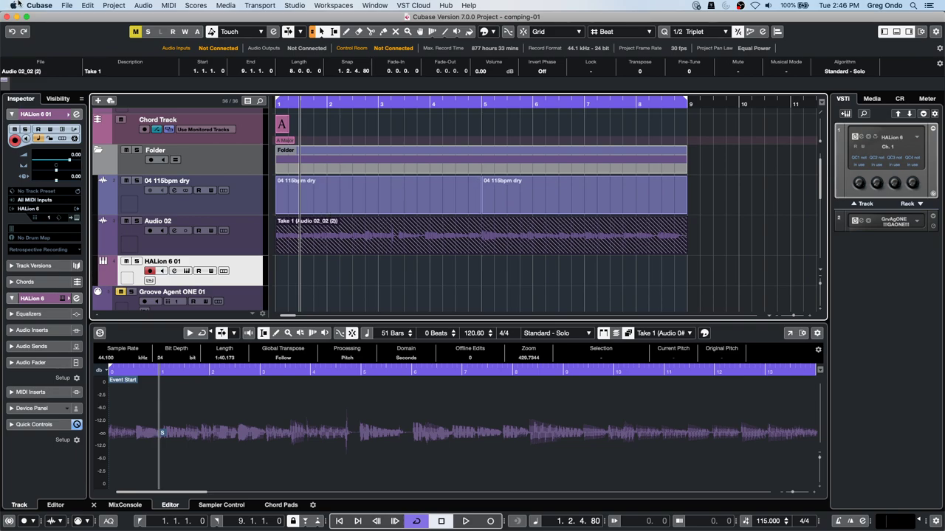
Step: Open the key commands list and search it for "hi cut"
{"action": "left_click", "coordinate": [88, 5]}
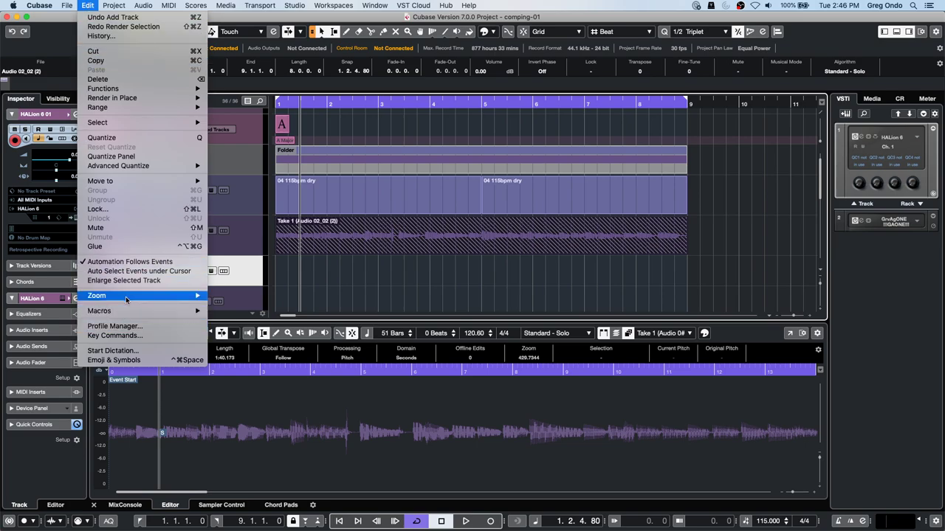
{"action": "mouse_move", "coordinate": [128, 297]}
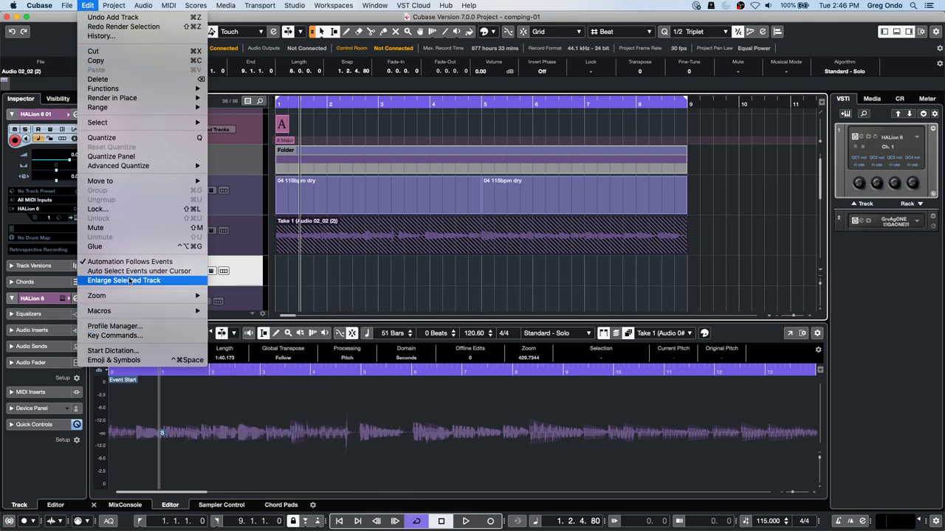
{"action": "left_click", "coordinate": [118, 336]}
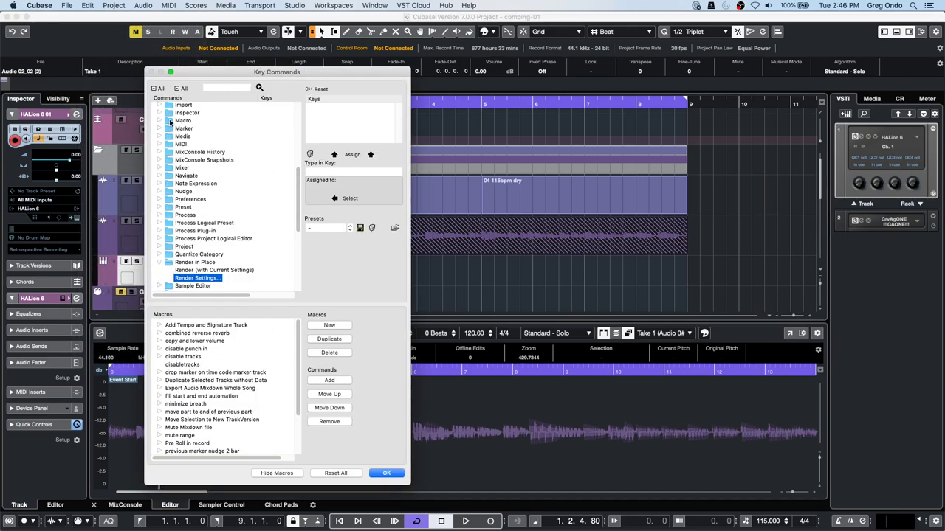
{"action": "left_click", "coordinate": [223, 88]}
{"action": "type", "text": "hi cut"}
{"action": "left_click", "coordinate": [260, 88]}
{"action": "left_click", "coordinate": [229, 89]}
Step: Look through the Mixer category of the key commands for a filter command and close the dialog
{"action": "left_click", "coordinate": [159, 167]}
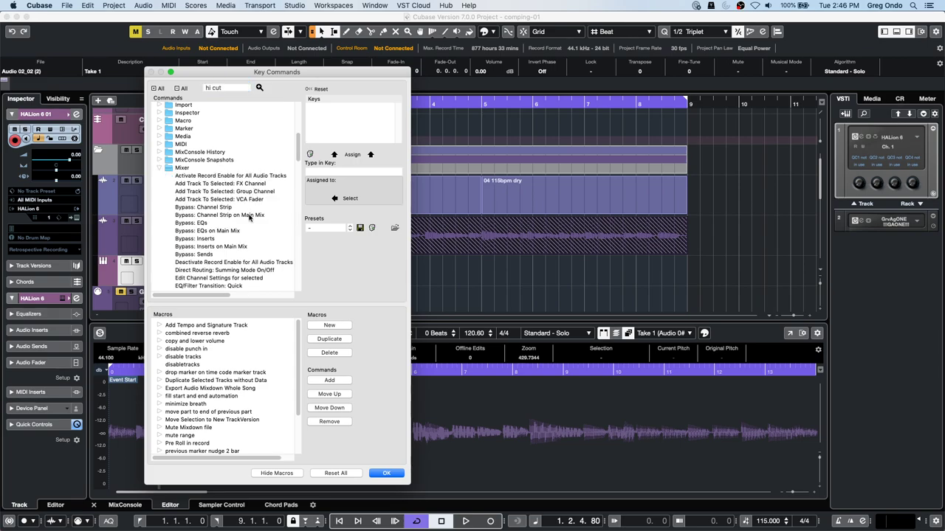
{"action": "scroll", "coordinate": [249, 217], "scroll_direction": "down", "scroll_amount": 2}
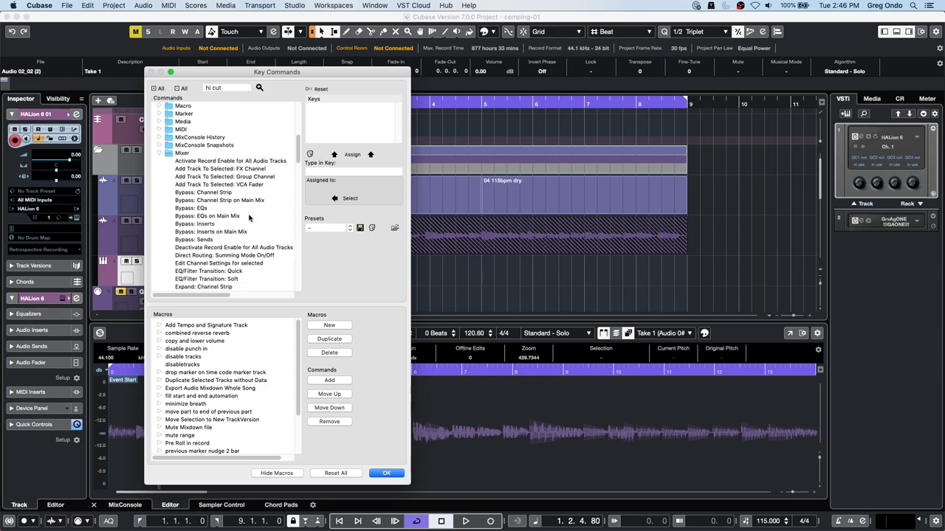
{"action": "scroll", "coordinate": [249, 216], "scroll_direction": "down", "scroll_amount": 3}
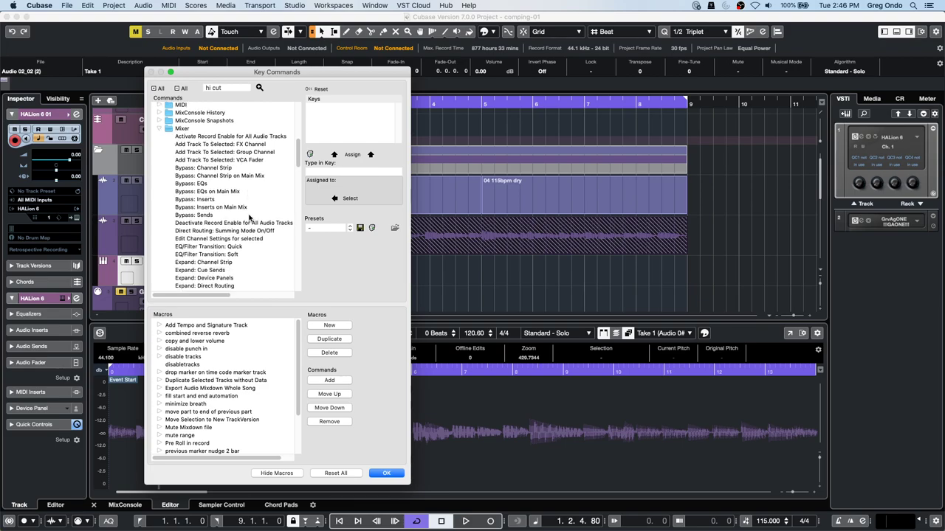
{"action": "scroll", "coordinate": [250, 217], "scroll_direction": "down", "scroll_amount": 1}
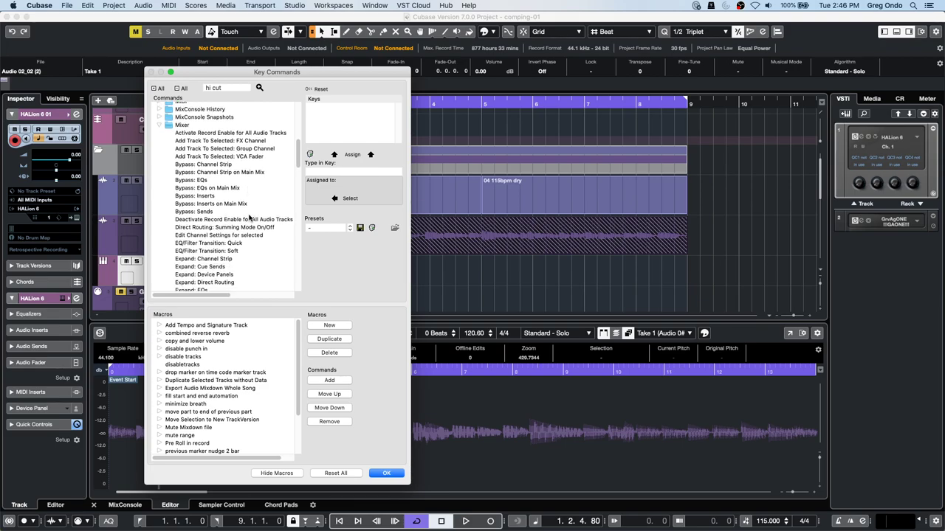
{"action": "scroll", "coordinate": [249, 218], "scroll_direction": "down", "scroll_amount": 20}
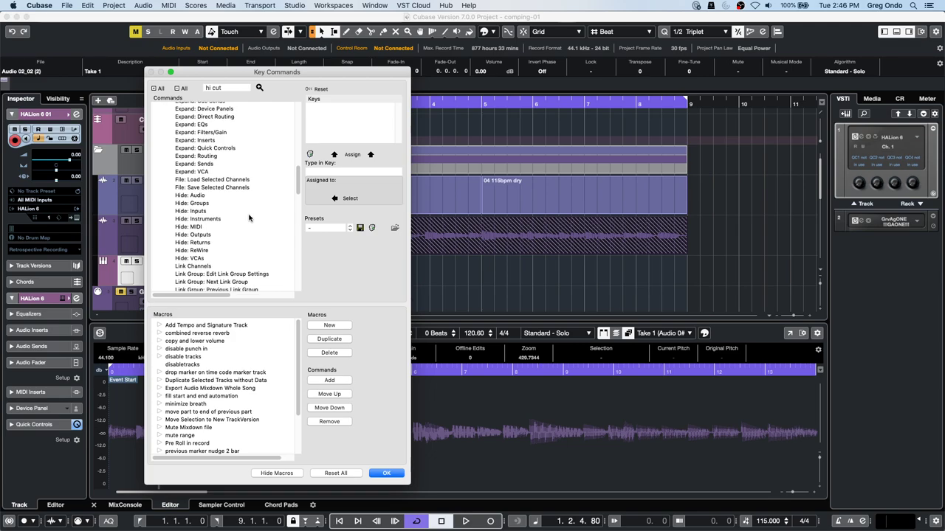
{"action": "scroll", "coordinate": [249, 218], "scroll_direction": "down", "scroll_amount": 17}
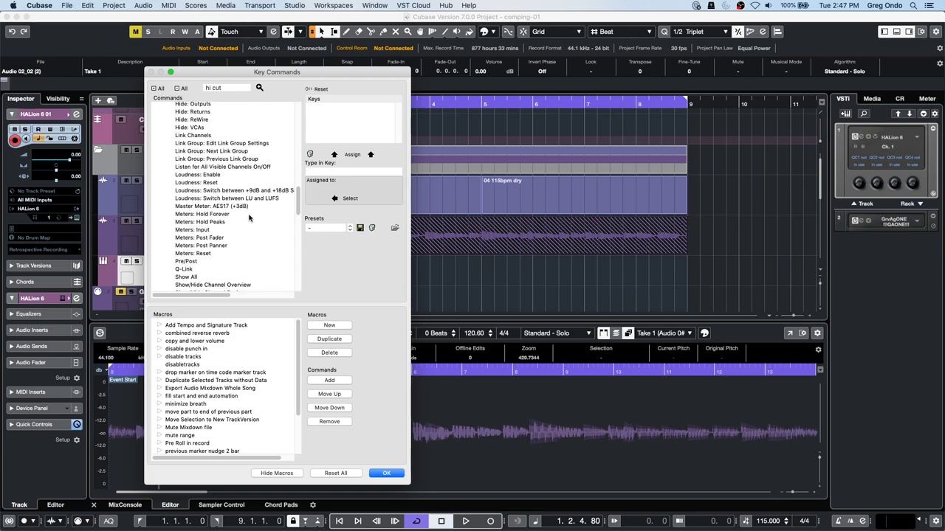
{"action": "scroll", "coordinate": [249, 218], "scroll_direction": "down", "scroll_amount": 2}
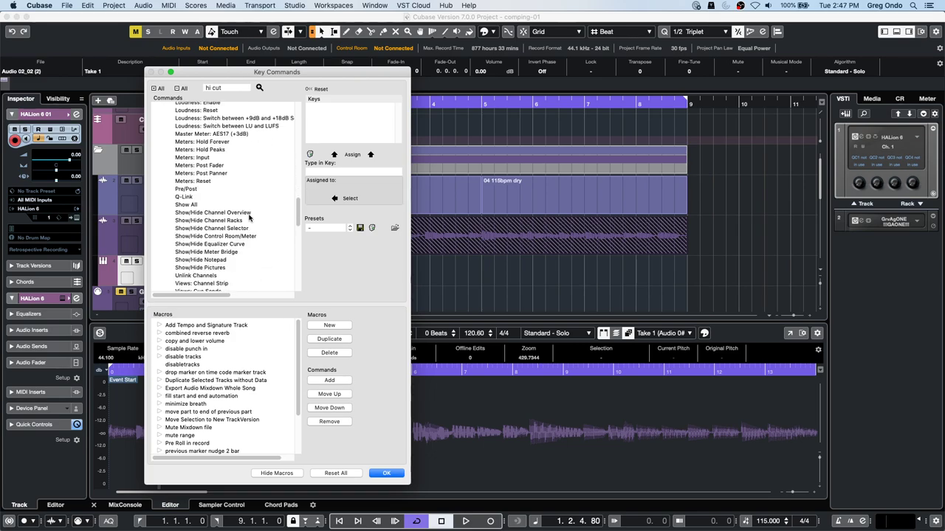
{"action": "left_click", "coordinate": [386, 473]}
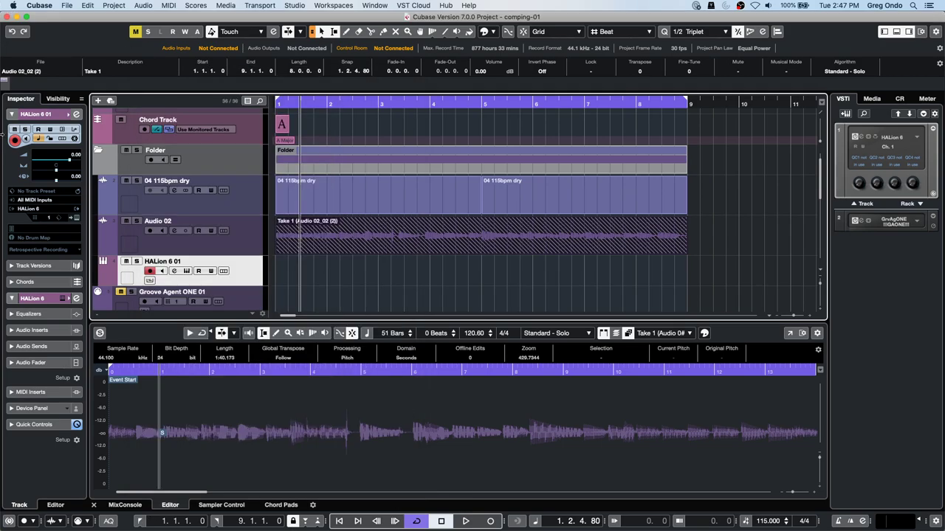
{"action": "left_click", "coordinate": [78, 219]}
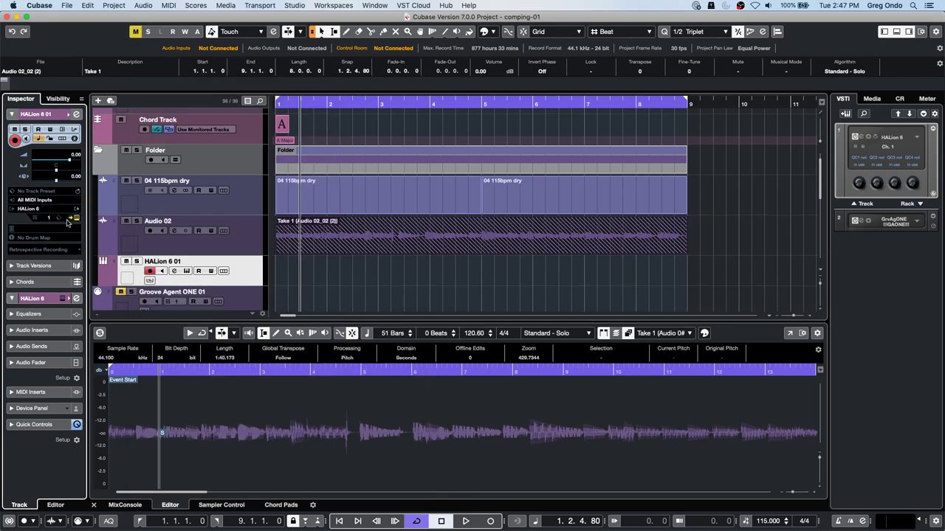
{"action": "left_click", "coordinate": [77, 219]}
{"action": "left_click", "coordinate": [76, 219]}
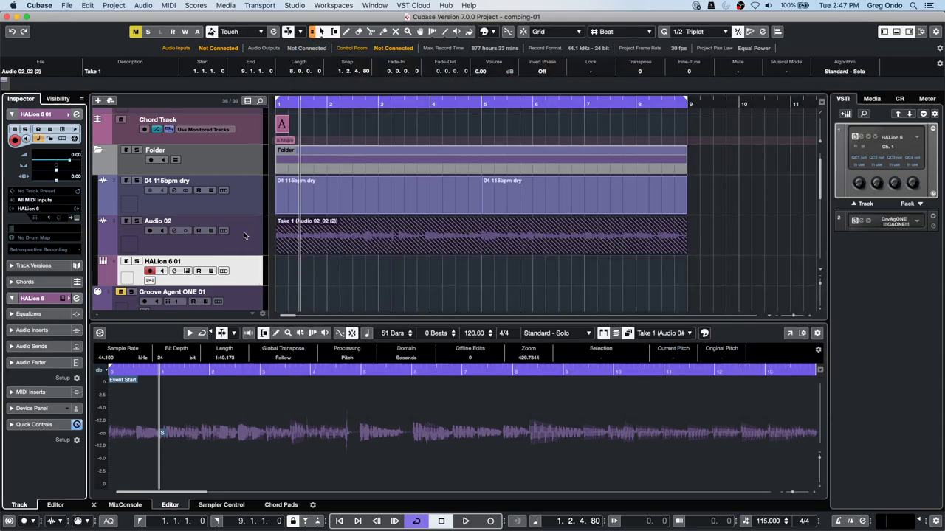
Step: Select the Audio 02 track, open its channel settings, and inspect the high-cut and low-cut filter controls in the Pre section
{"action": "left_click", "coordinate": [125, 215]}
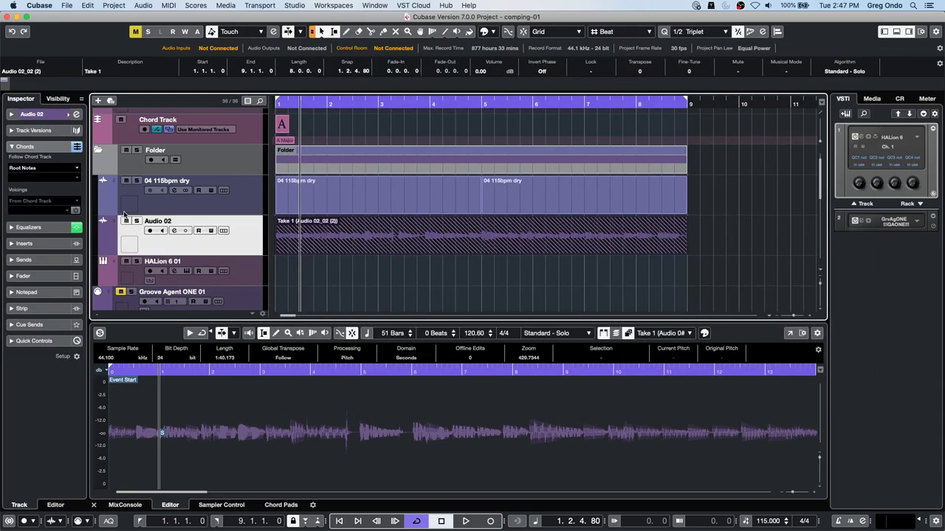
{"action": "left_click", "coordinate": [76, 113]}
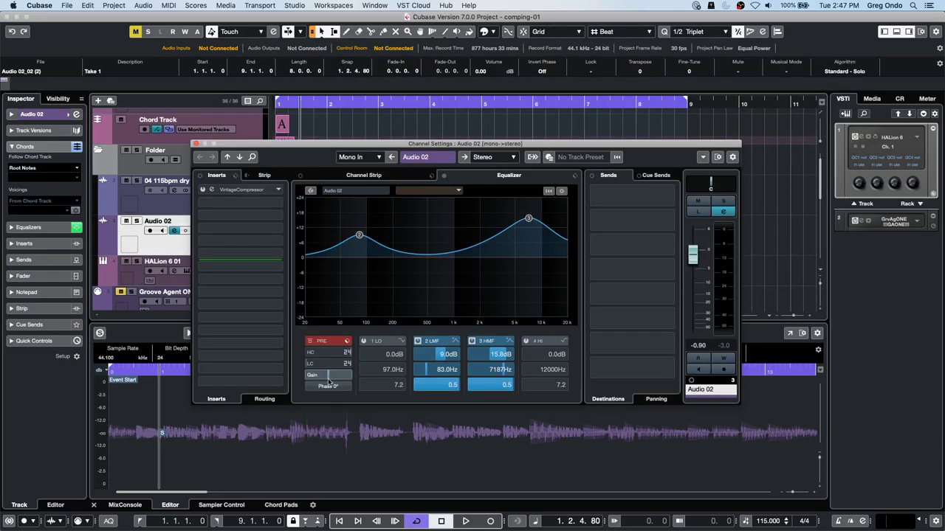
{"action": "mouse_move", "coordinate": [347, 355]}
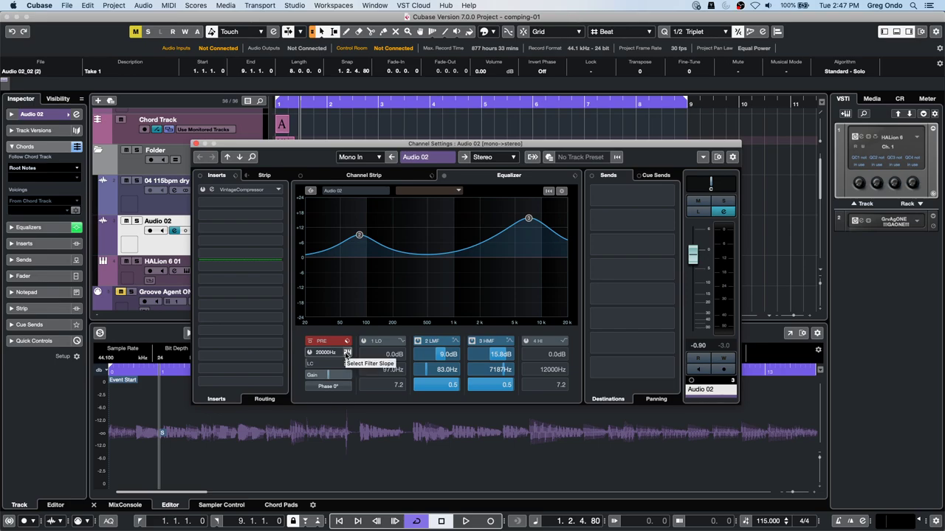
{"action": "mouse_move", "coordinate": [309, 365]}
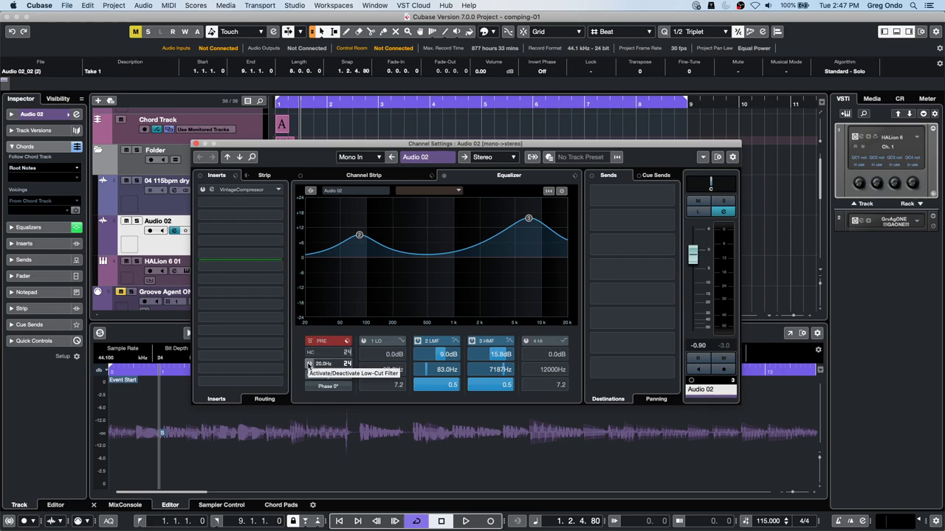
Step: Reopen the key commands list and search it for "low cut filter"
{"action": "left_click", "coordinate": [66, 5]}
{"action": "mouse_move", "coordinate": [87, 6]}
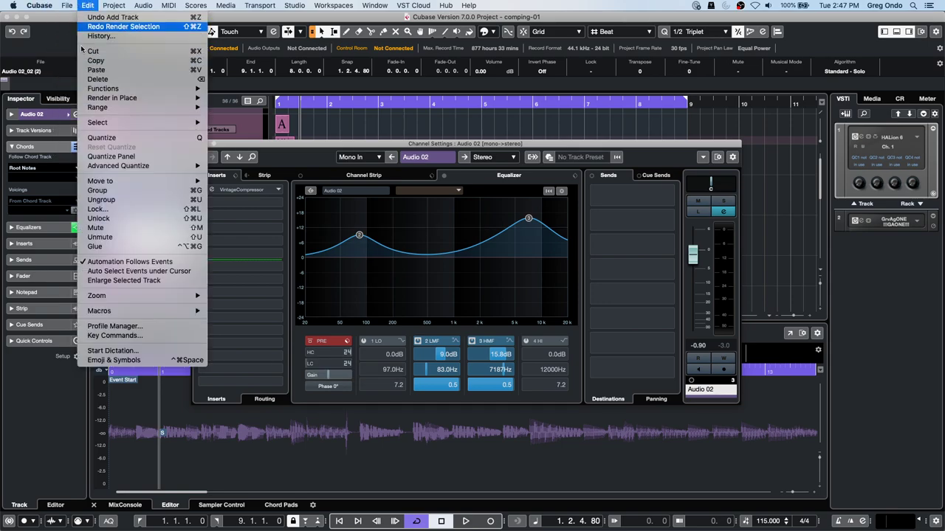
{"action": "mouse_move", "coordinate": [107, 311]}
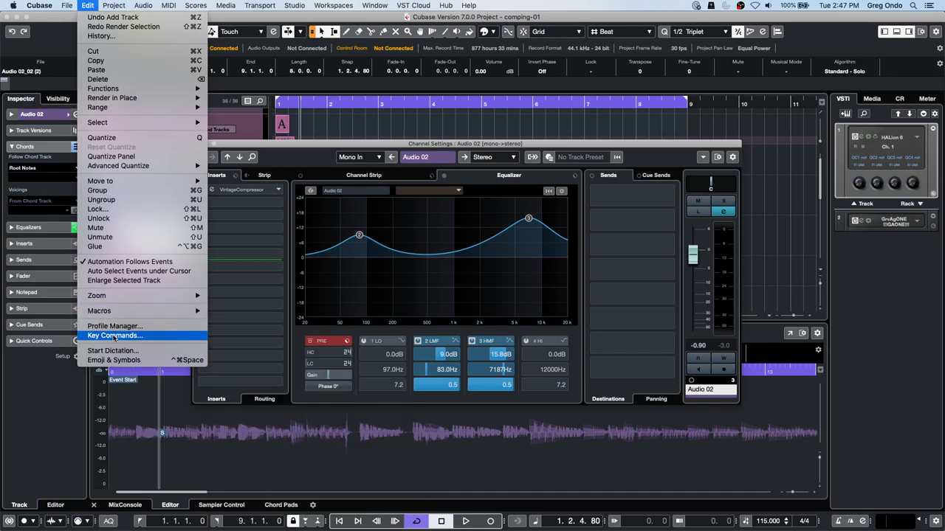
{"action": "left_click", "coordinate": [115, 335]}
{"action": "left_click", "coordinate": [230, 89]}
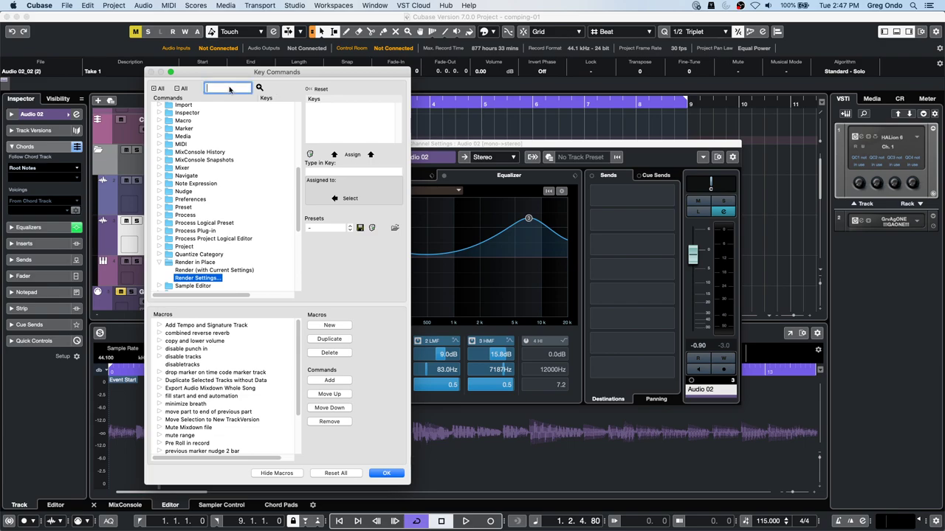
{"action": "type", "text": "low"}
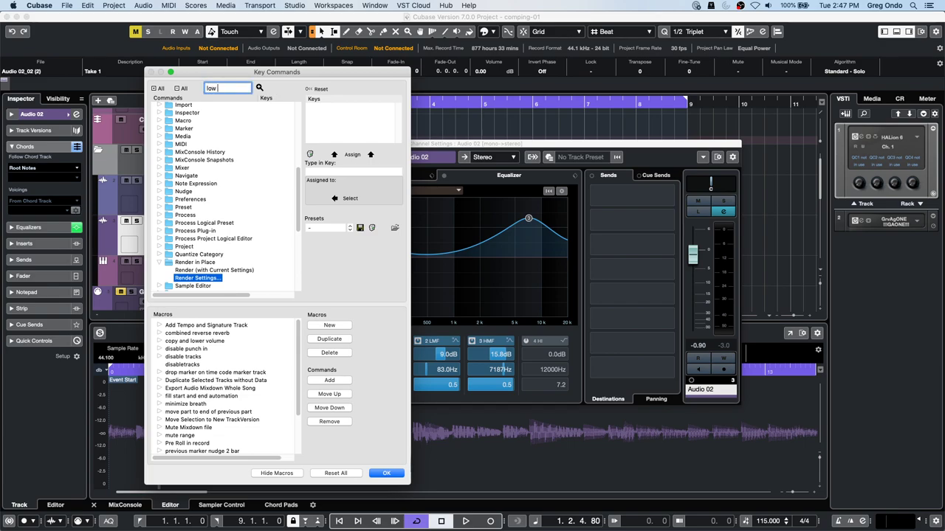
{"action": "type", "text": " cut fi"}
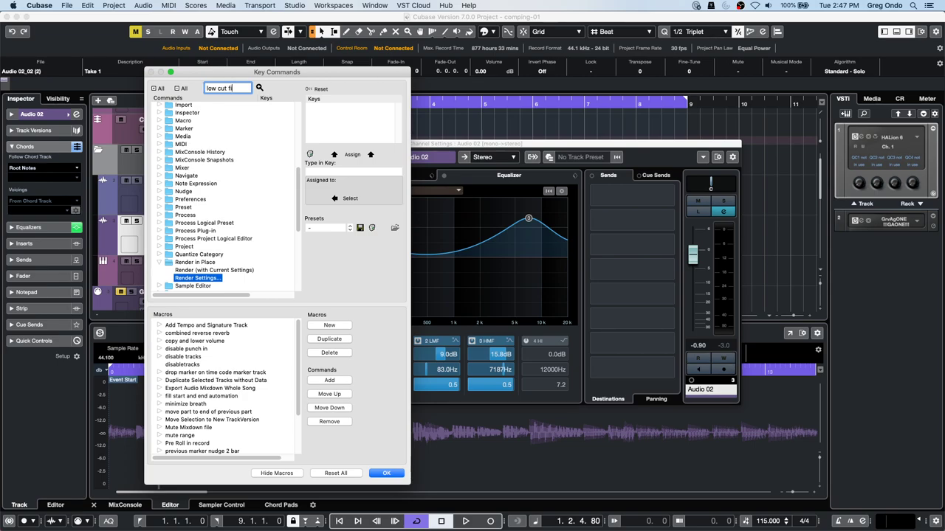
{"action": "type", "text": "lter"}
{"action": "key", "text": "Return"}
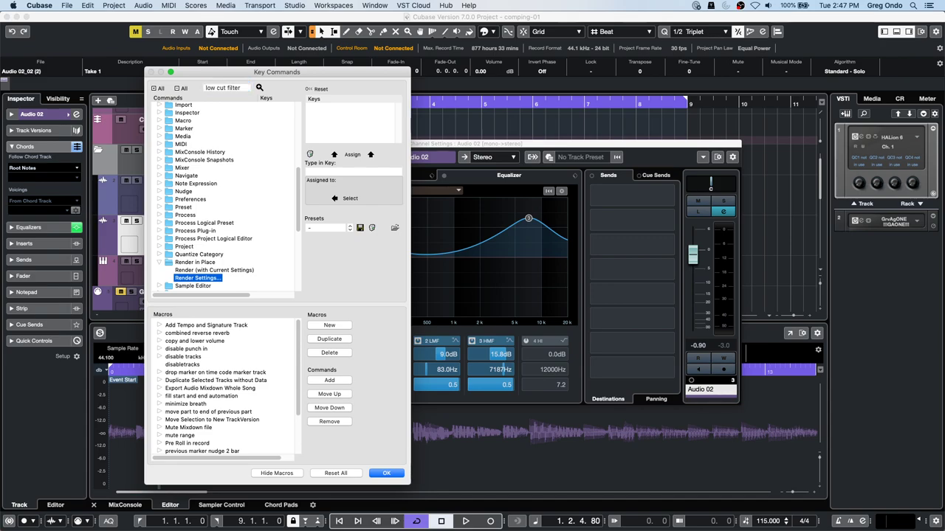
Step: Shorten the key command search term to "low cut" and run the search again
{"action": "left_click", "coordinate": [244, 89]}
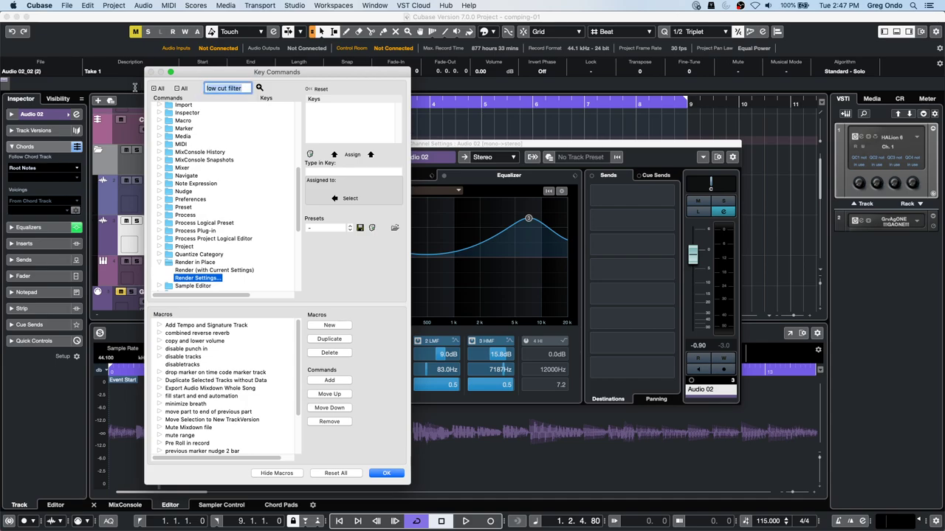
{"action": "left_click", "coordinate": [250, 88]}
{"action": "key", "text": "BackSpace"}
{"action": "key", "text": "BackSpace"}
{"action": "key", "text": "BackSpace"}
{"action": "key", "text": "BackSpace"}
{"action": "key", "text": "BackSpace"}
{"action": "key", "text": "BackSpace"}
{"action": "key", "text": "BackSpace"}
{"action": "key", "text": "Return"}
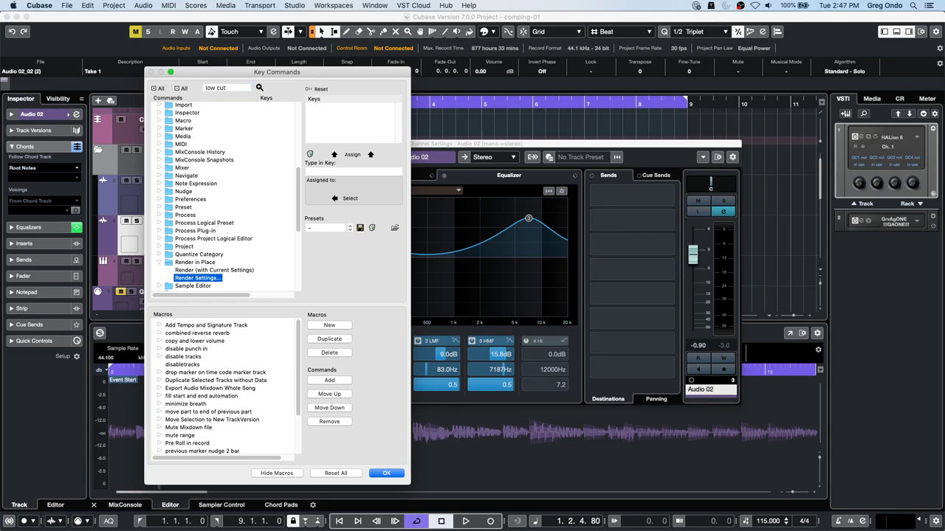
Step: Search the key commands for "filter" and return to the Add Track category at the start of the command list
{"action": "left_click", "coordinate": [234, 89]}
{"action": "left_click_drag", "start_coordinate": [236, 88], "coordinate": [101, 85]}
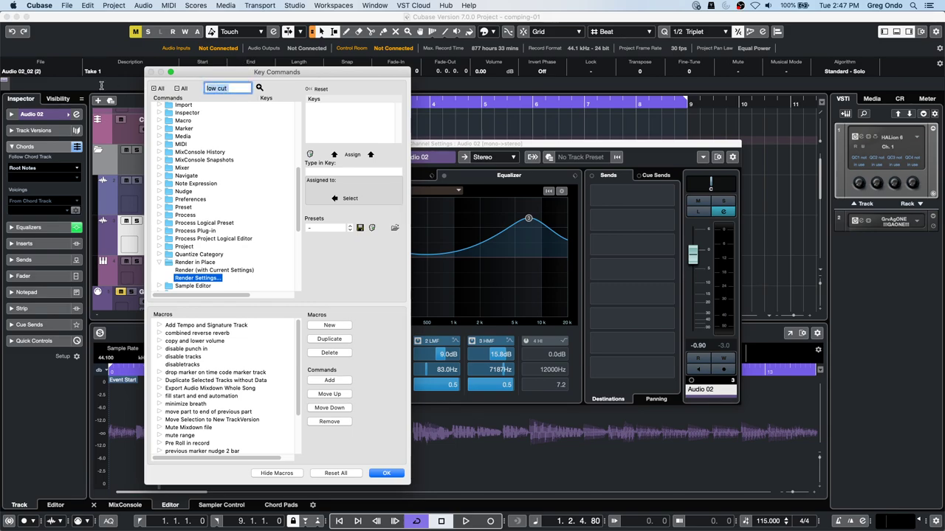
{"action": "type", "text": "filter"}
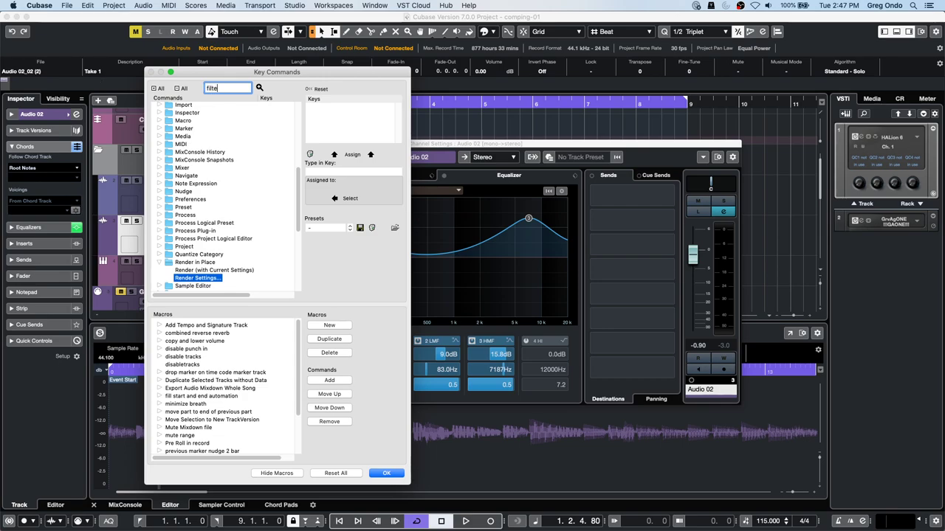
{"action": "key", "text": "Return"}
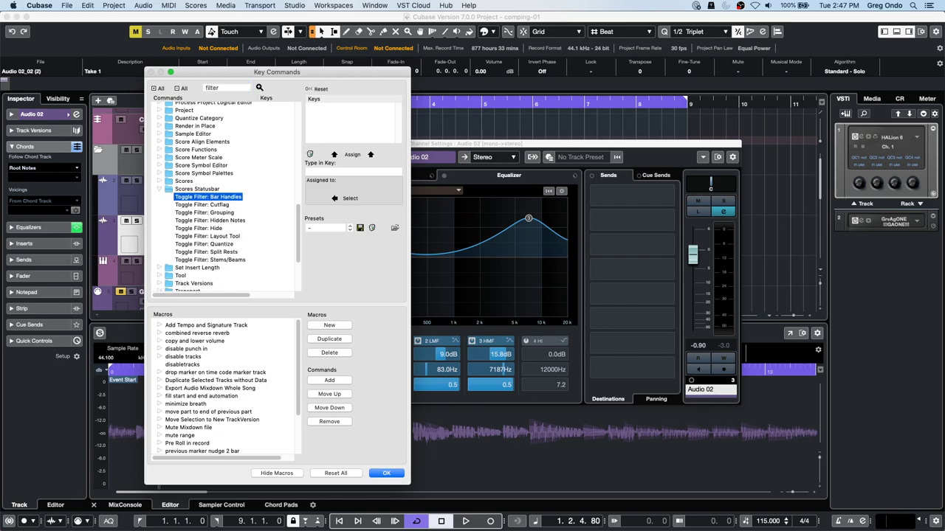
{"action": "scroll", "coordinate": [201, 134], "scroll_direction": "down", "scroll_amount": 3}
{"action": "scroll", "coordinate": [198, 118], "scroll_direction": "up", "scroll_amount": 15}
{"action": "left_click", "coordinate": [194, 110]}
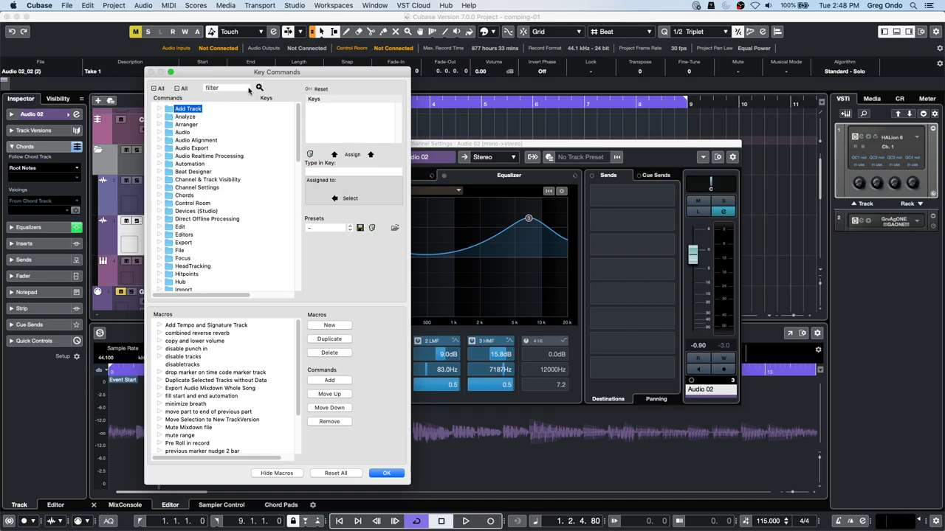
Step: Step through the "filter" matches in the key commands looking for a channel filter command, and close the dialog
{"action": "left_click", "coordinate": [259, 87]}
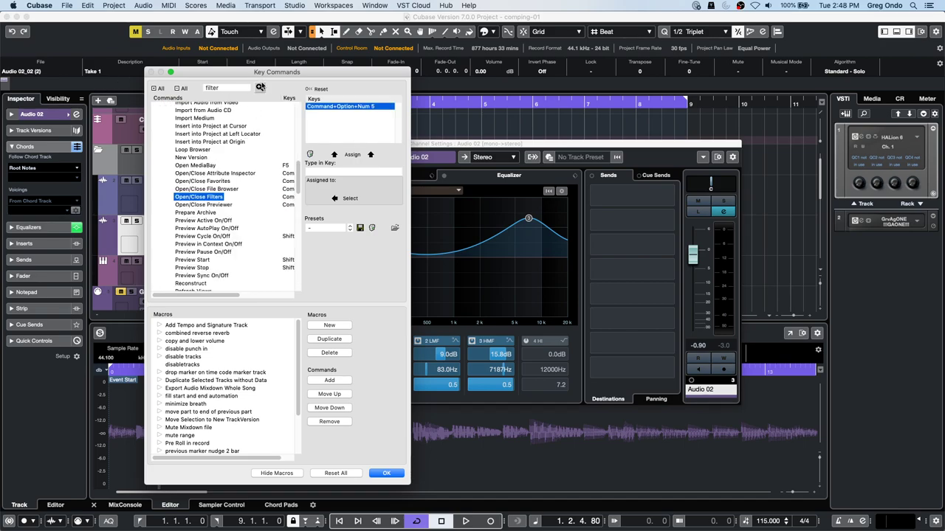
{"action": "left_click", "coordinate": [260, 87]}
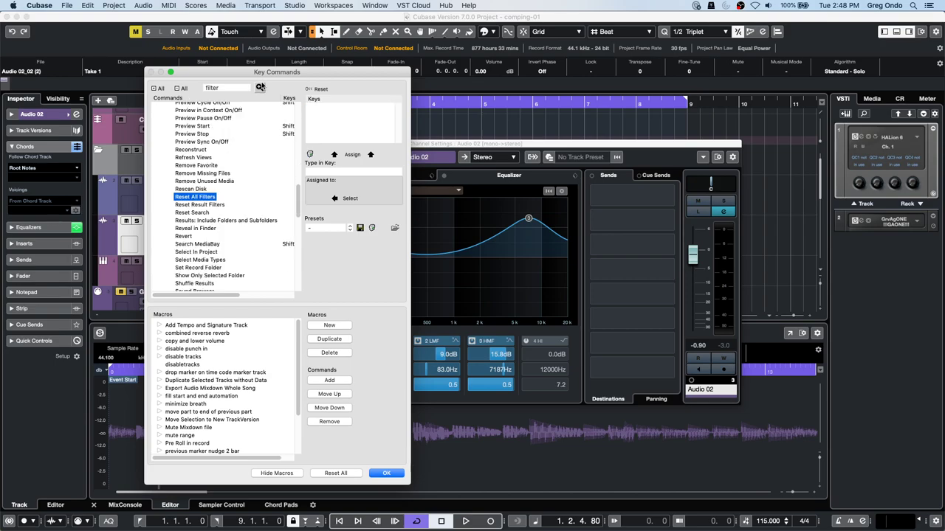
{"action": "left_click", "coordinate": [260, 87]}
{"action": "left_click", "coordinate": [260, 87]}
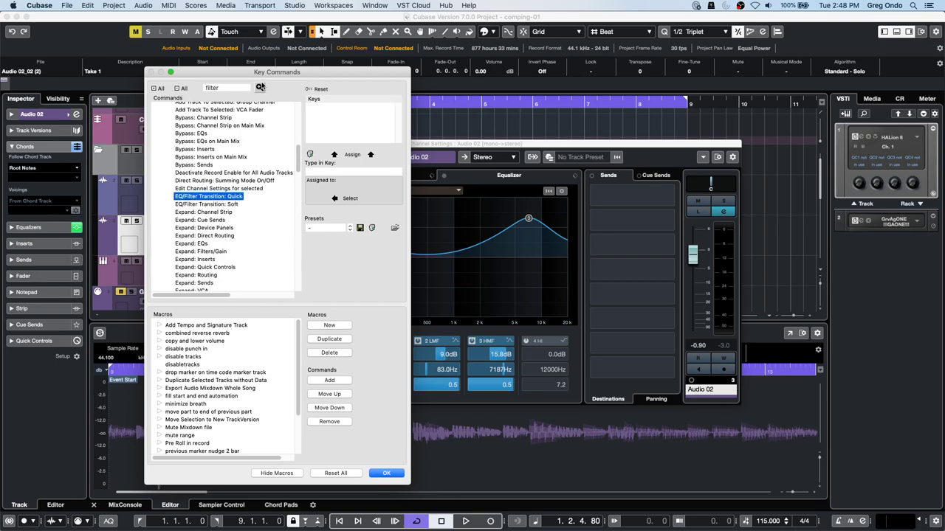
{"action": "left_click", "coordinate": [259, 87]}
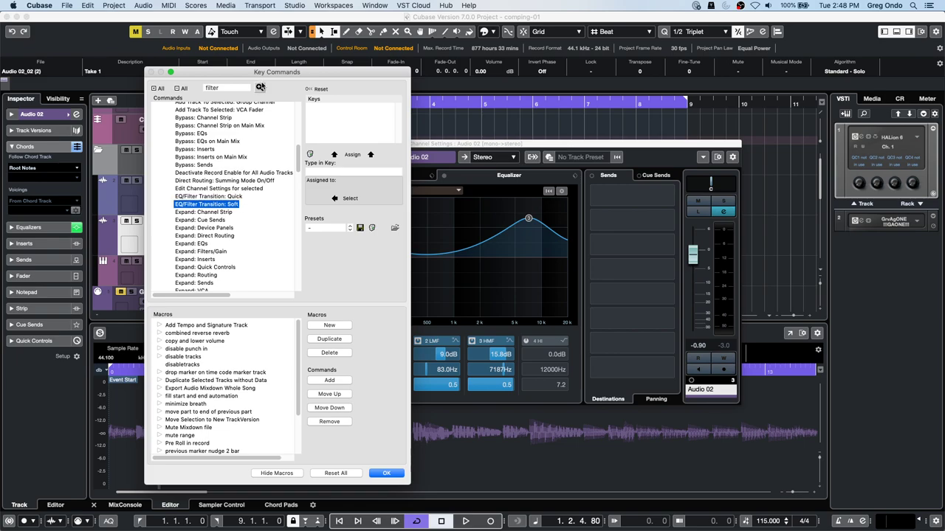
{"action": "left_click", "coordinate": [259, 87]}
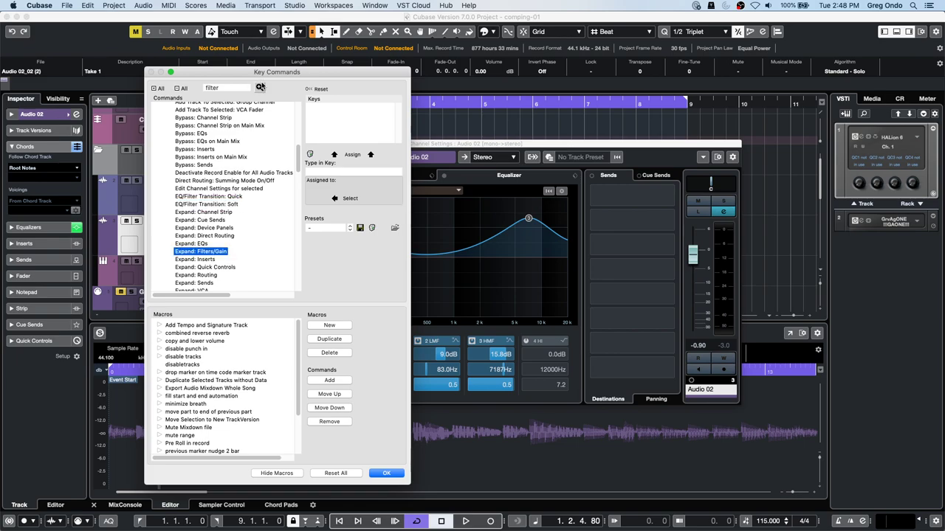
{"action": "left_click", "coordinate": [260, 88]}
{"action": "left_click", "coordinate": [260, 88]}
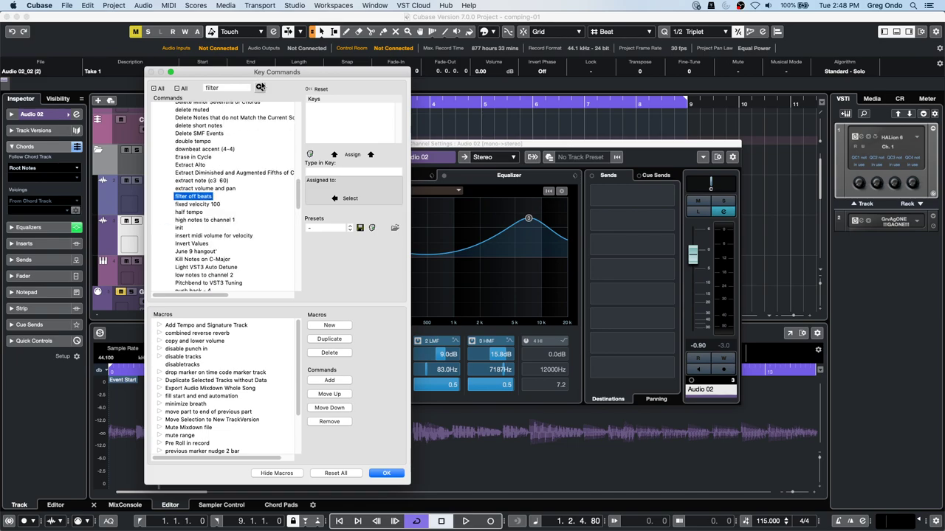
{"action": "left_click", "coordinate": [260, 87]}
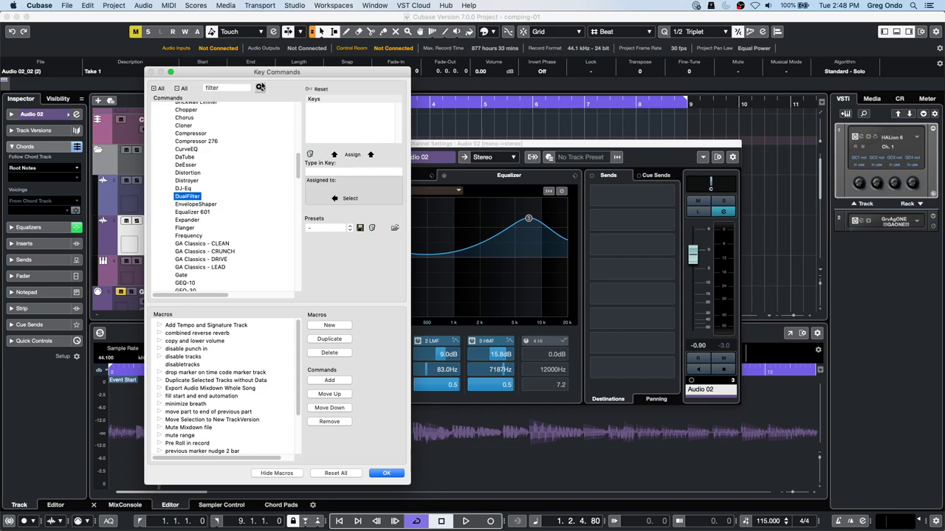
{"action": "left_click", "coordinate": [260, 87]}
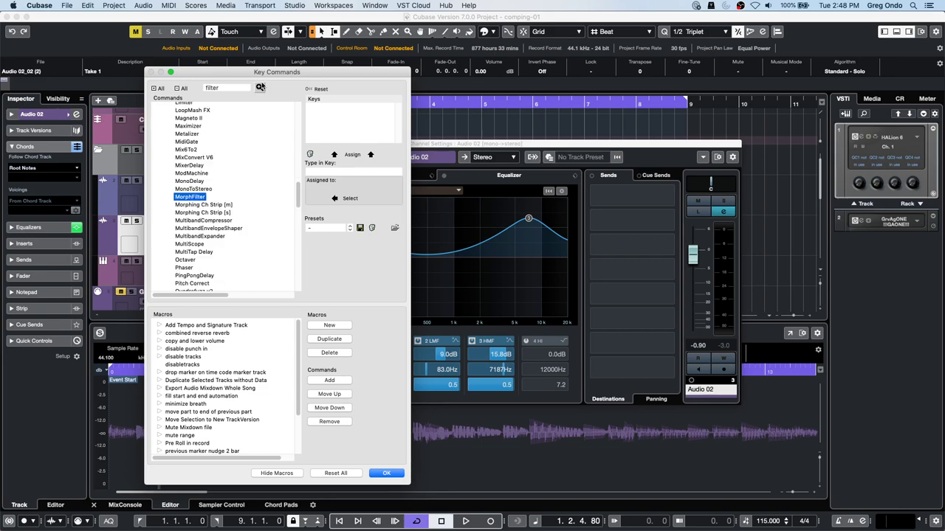
{"action": "left_click", "coordinate": [260, 87]}
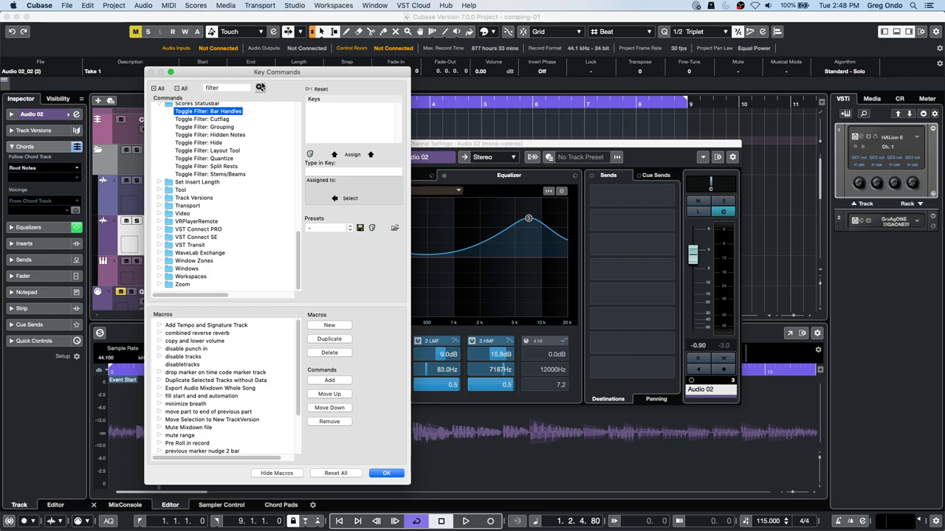
{"action": "left_click", "coordinate": [260, 87]}
{"action": "left_click", "coordinate": [260, 87]}
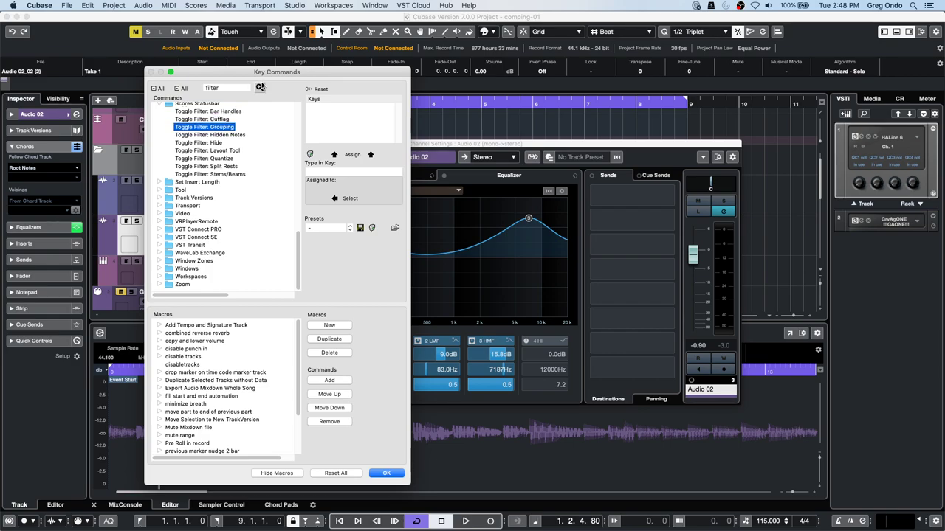
{"action": "left_click", "coordinate": [260, 87]}
{"action": "left_click", "coordinate": [260, 87]}
{"action": "left_click", "coordinate": [259, 88]}
{"action": "left_click", "coordinate": [260, 87]}
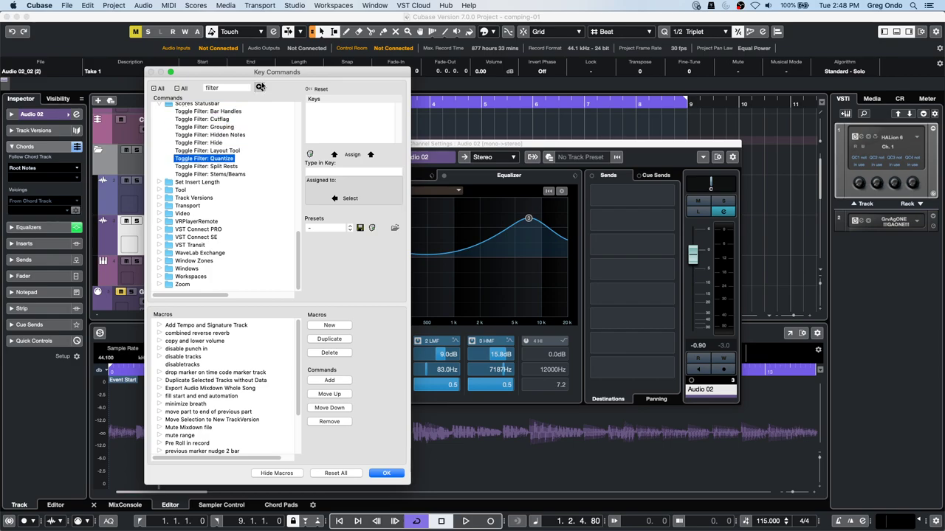
{"action": "left_click", "coordinate": [260, 87]}
{"action": "left_click", "coordinate": [260, 87]}
{"action": "left_click", "coordinate": [260, 87]}
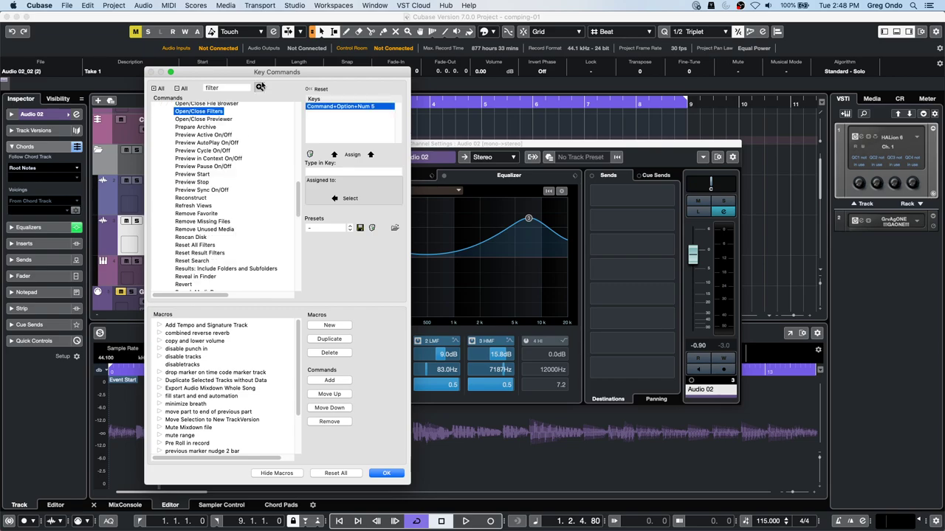
{"action": "left_click", "coordinate": [260, 87]}
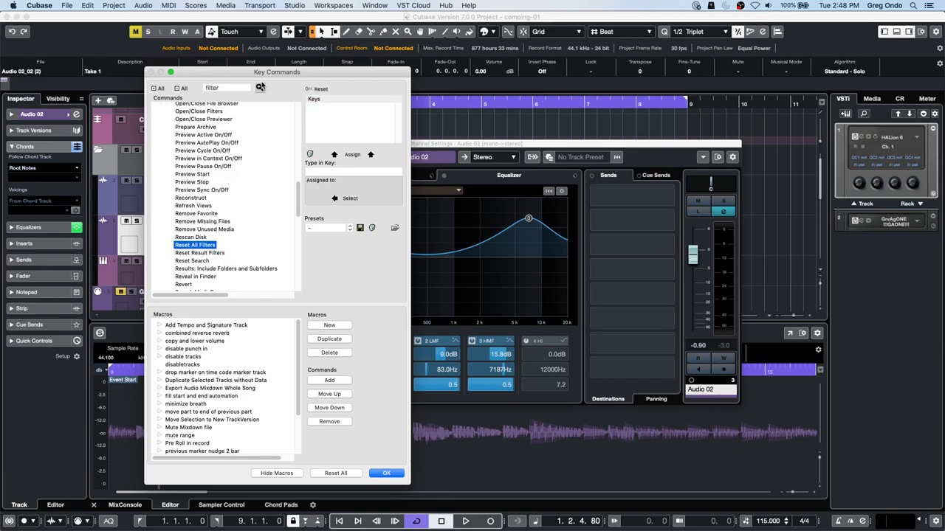
{"action": "left_click", "coordinate": [386, 473]}
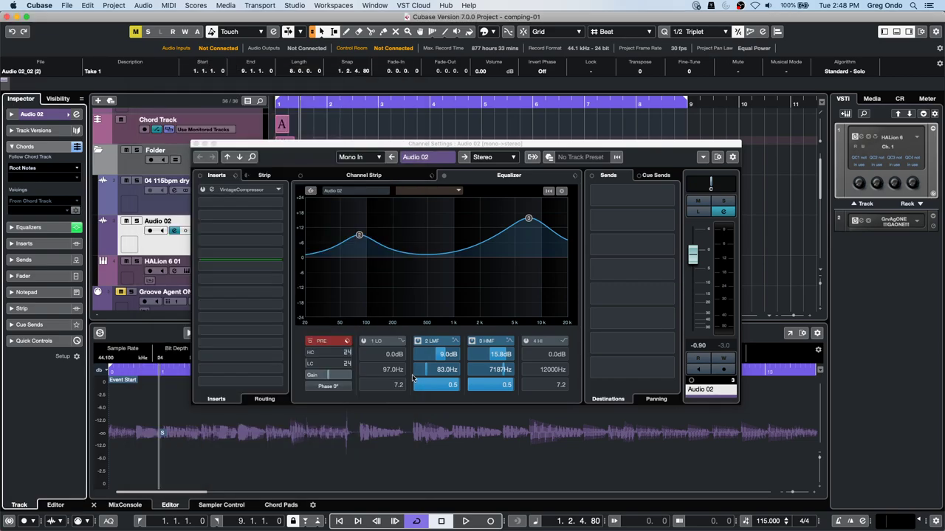
Step: Switch on the high-cut filter in the Pre section of Audio 02's equalizer
{"action": "left_click", "coordinate": [310, 353]}
{"action": "left_click", "coordinate": [310, 354]}
{"action": "left_click", "coordinate": [309, 355]}
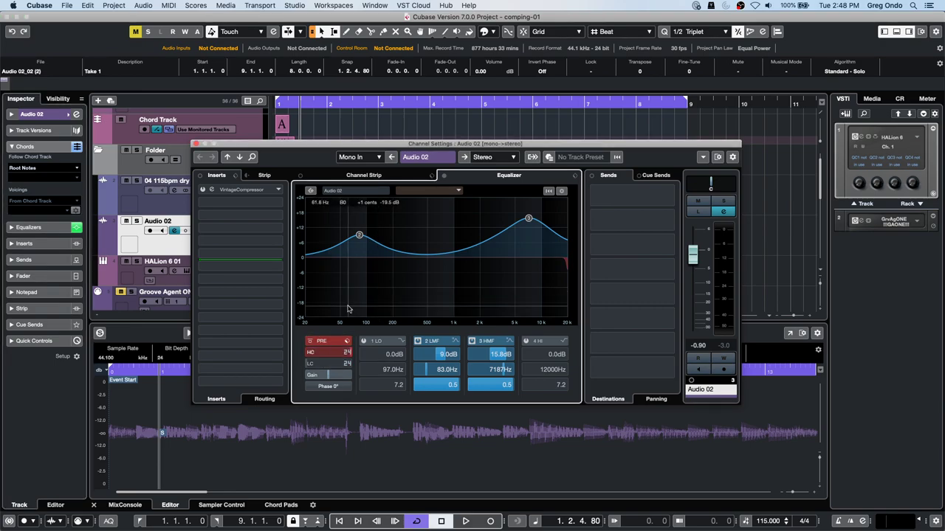
Step: Expand the Quick Controls of Audio 02 and load the Volume/Pan/Pre-Filter/Sends preset
{"action": "left_click", "coordinate": [51, 341]}
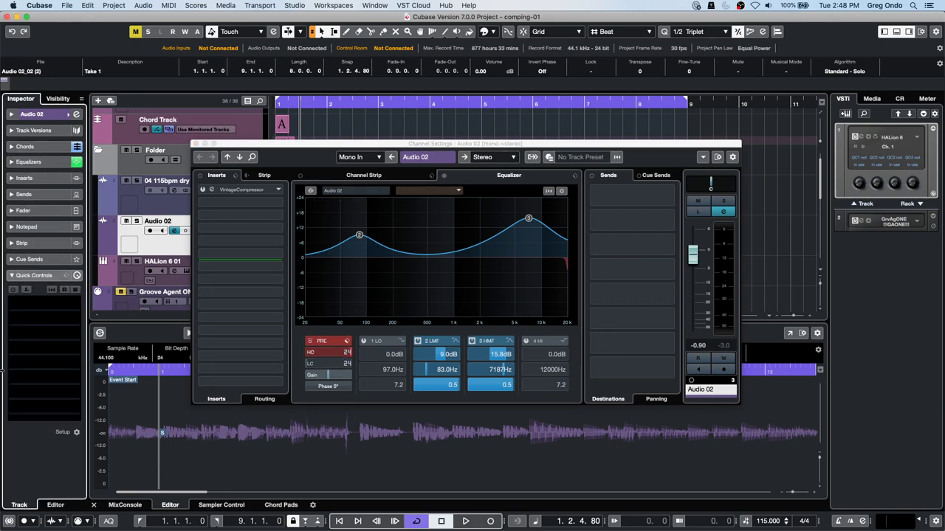
{"action": "left_click", "coordinate": [66, 275]}
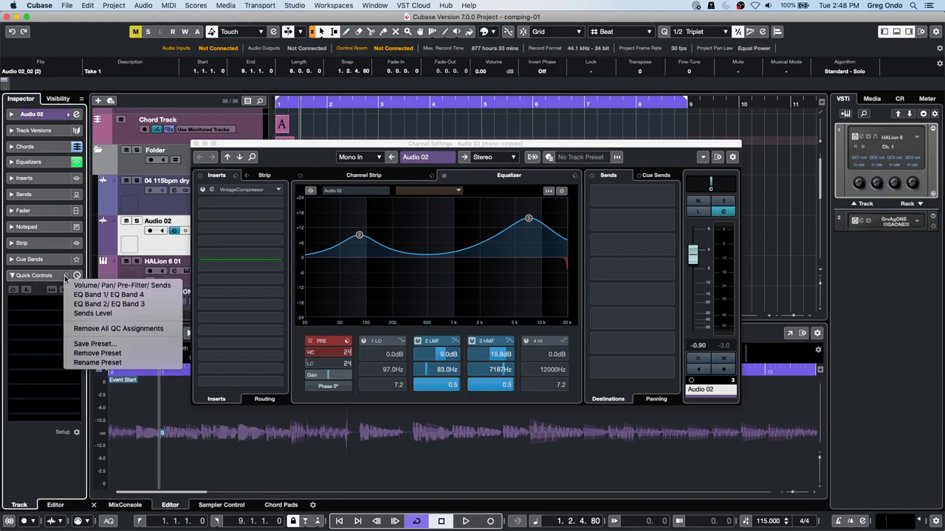
{"action": "left_click", "coordinate": [110, 286]}
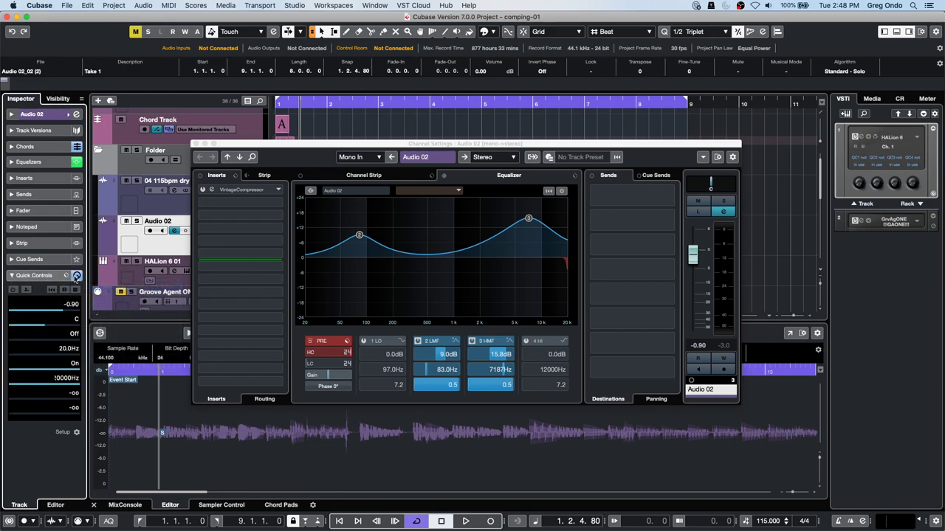
{"action": "left_click", "coordinate": [17, 336]}
{"action": "key", "text": "Escape"}
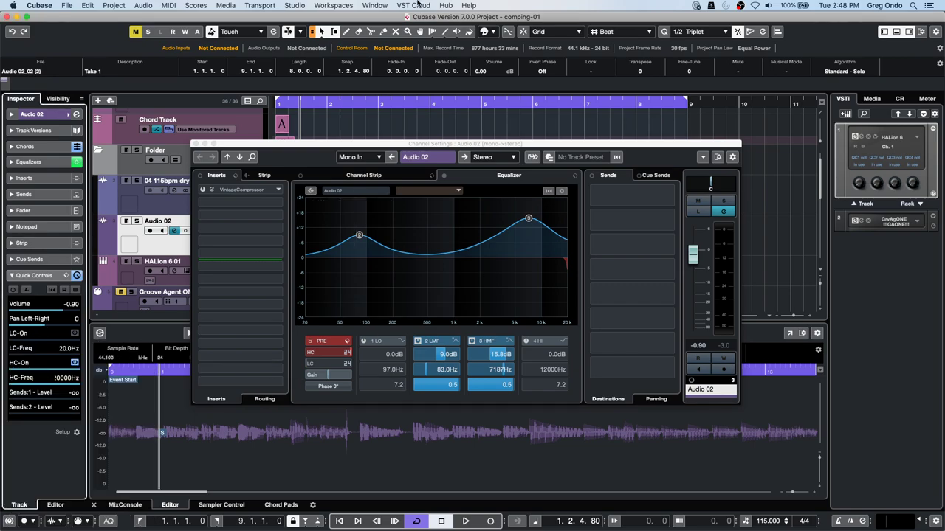
Step: Inspect the Track Quick Controls page in Studio Setup, including its MIDI ports, controller assignments and Learn option, and close the dialog
{"action": "left_click", "coordinate": [334, 5]}
{"action": "mouse_move", "coordinate": [294, 5]}
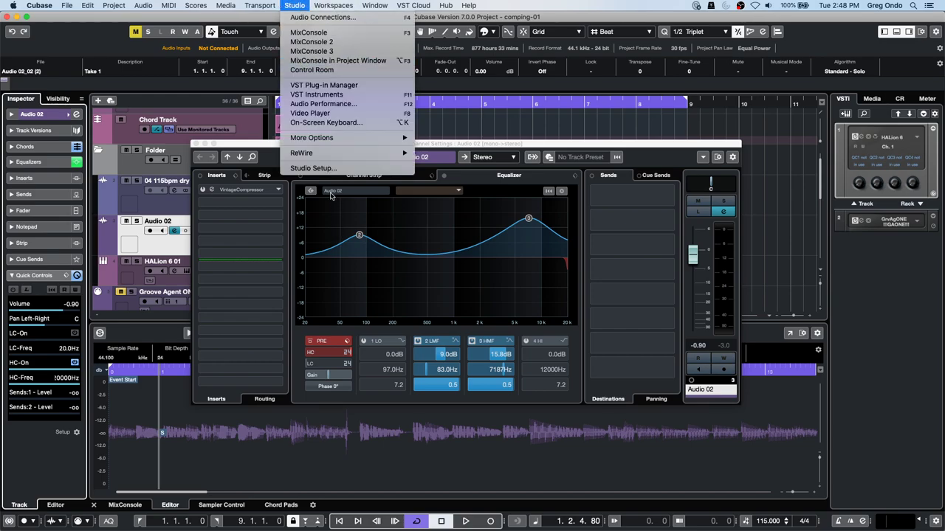
{"action": "left_click", "coordinate": [314, 168]}
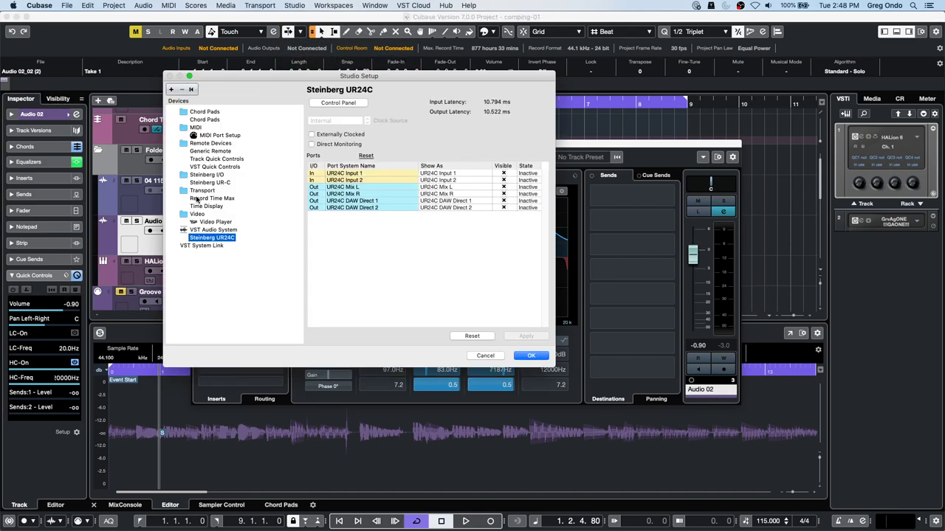
{"action": "left_click", "coordinate": [236, 159]}
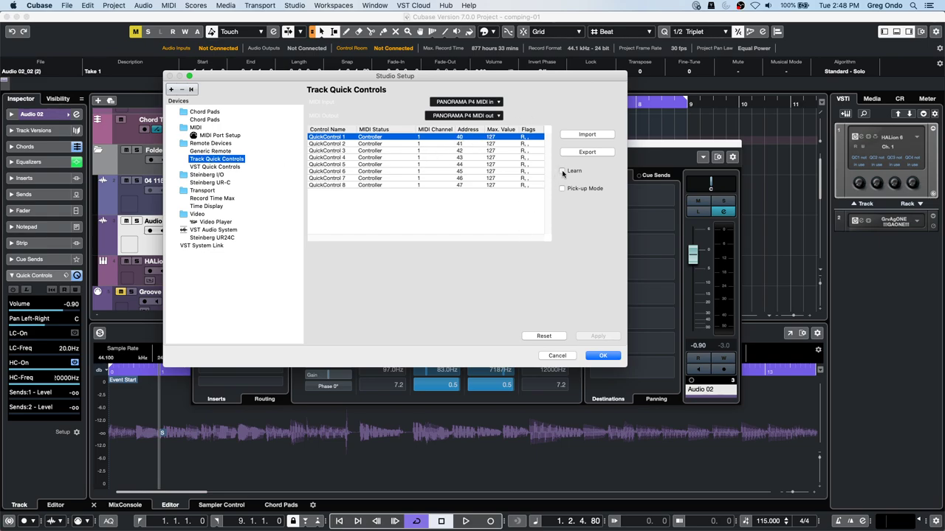
{"action": "left_click", "coordinate": [602, 355]}
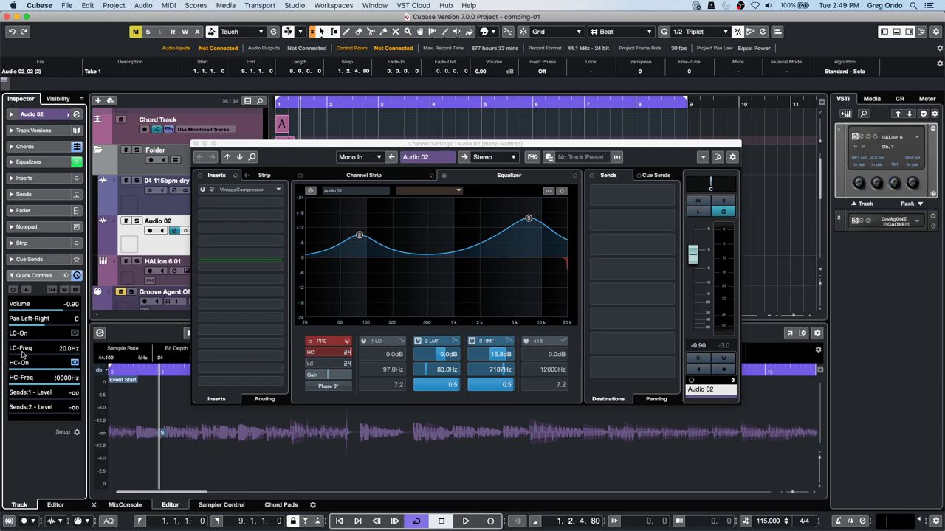
Step: Turn on Audio 02's low-cut filter at 114 Hz through its quick controls and close the channel settings window
{"action": "mouse_move", "coordinate": [22, 355]}
{"action": "left_mouse_down"}
{"action": "mouse_move", "coordinate": [46, 357]}
{"action": "mouse_move", "coordinate": [28, 359]}
{"action": "left_mouse_up"}
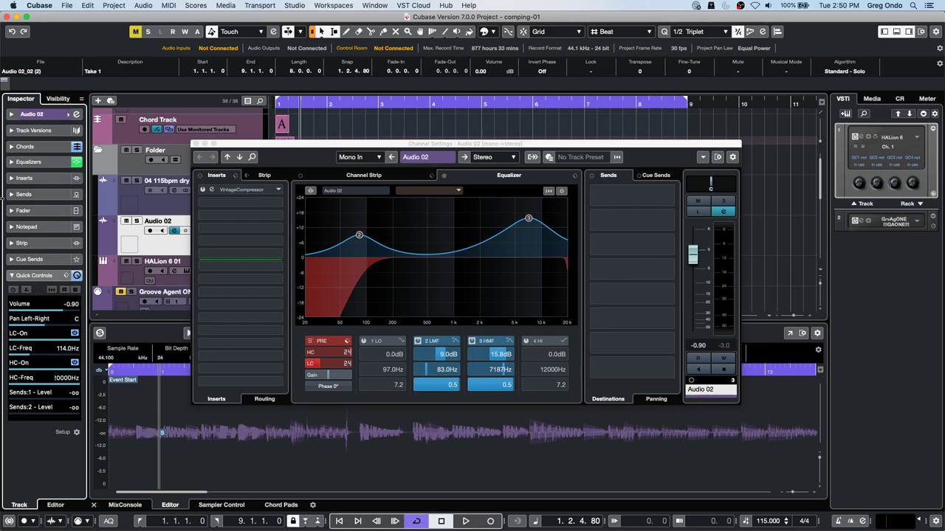
{"action": "left_click", "coordinate": [196, 143]}
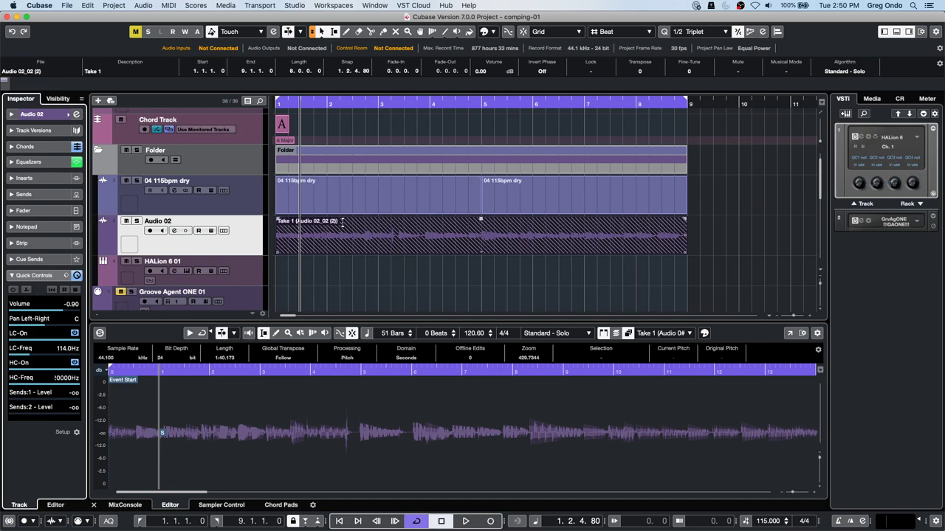
Step: Split the Take 1 event on Audio 02 into four parts with the Split tool, cutting between bars 2 and 5
{"action": "right_click", "coordinate": [335, 244]}
{"action": "left_click", "coordinate": [384, 242]}
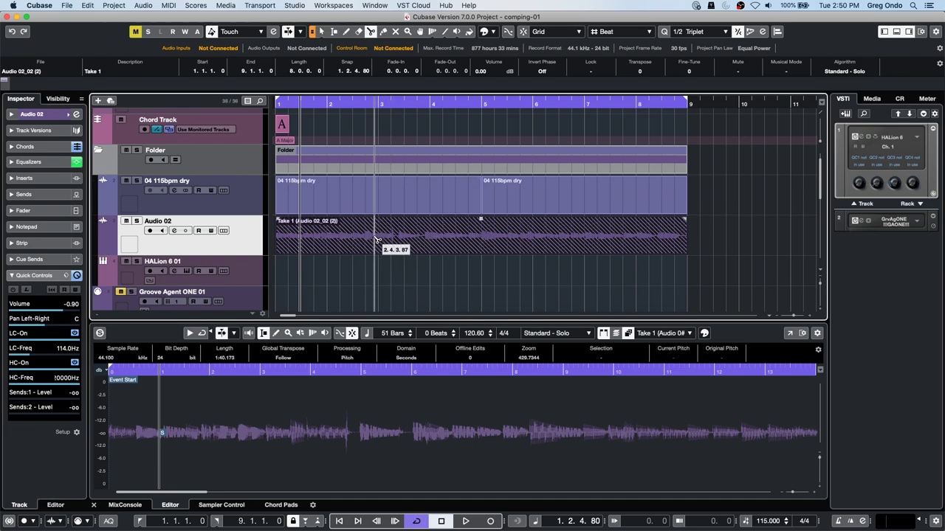
{"action": "left_click", "coordinate": [377, 239]}
{"action": "left_click_drag", "start_coordinate": [433, 252], "coordinate": [441, 253]}
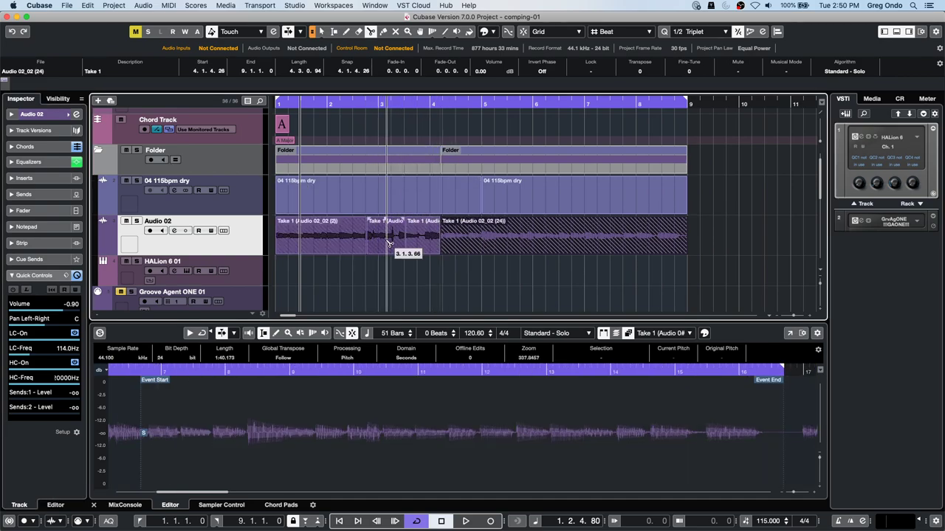
Step: Enable auto fade in, auto fade out and auto crossfades for Audio 02, and split its last Take 1 event at two more points
{"action": "left_click", "coordinate": [48, 114]}
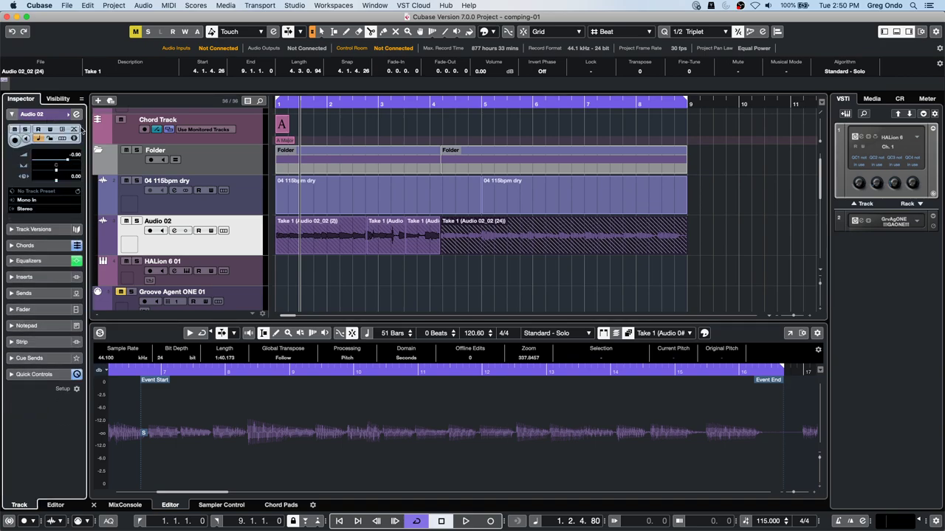
{"action": "left_click", "coordinate": [76, 129]}
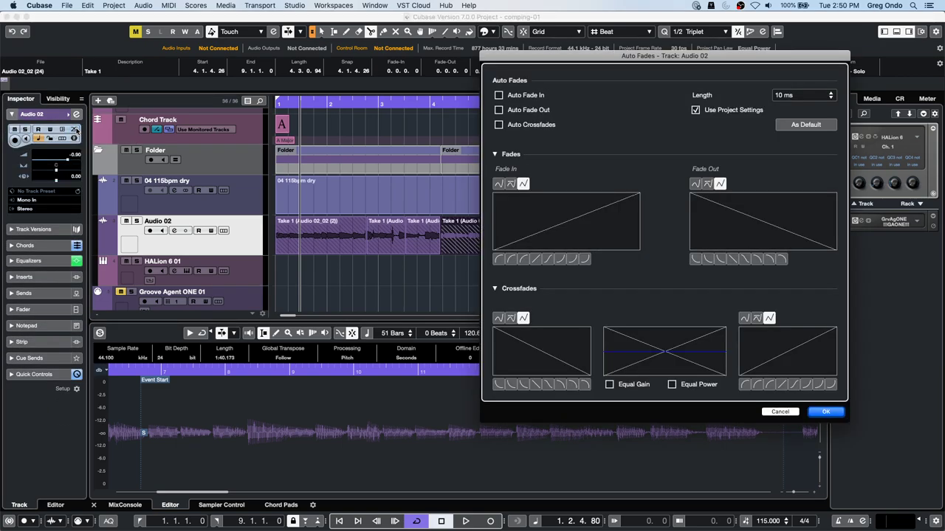
{"action": "left_click", "coordinate": [499, 96]}
{"action": "left_click", "coordinate": [500, 110]}
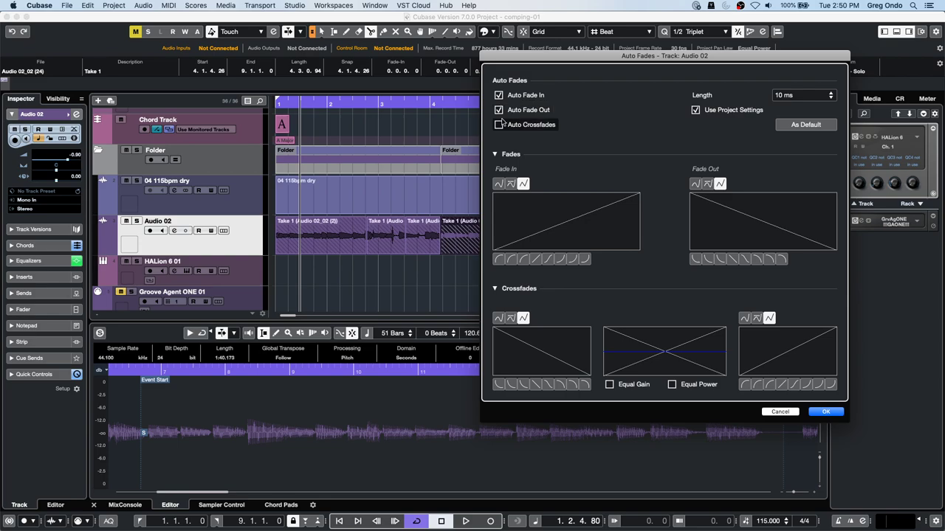
{"action": "left_click", "coordinate": [500, 125]}
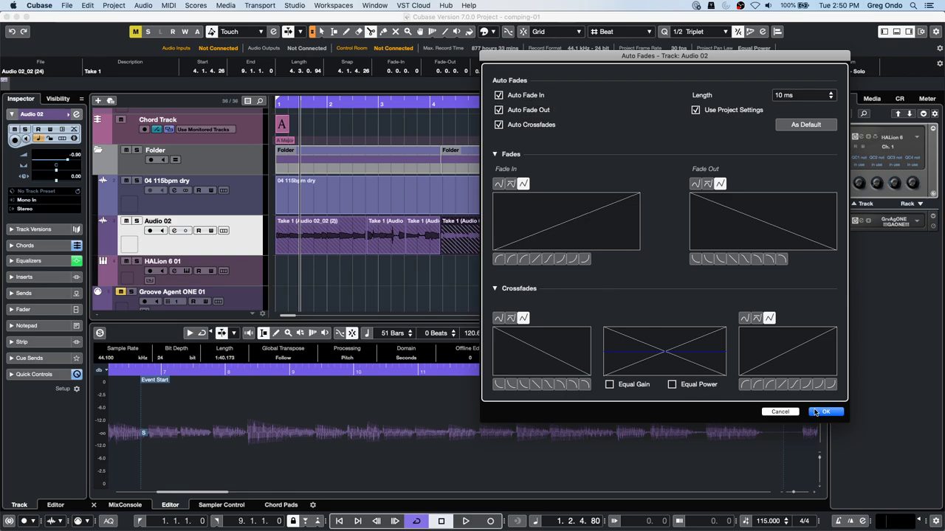
{"action": "left_click", "coordinate": [816, 412]}
{"action": "left_click_drag", "start_coordinate": [449, 238], "coordinate": [527, 247]}
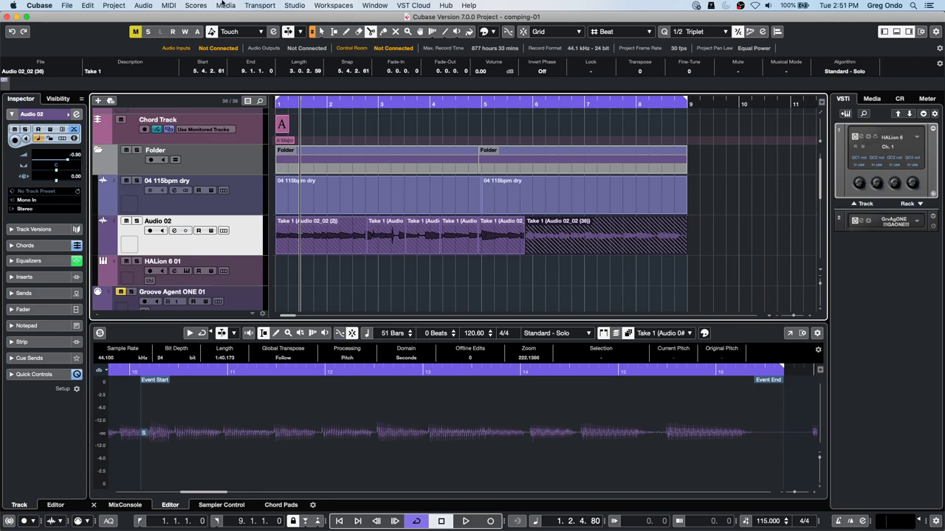
Step: Examine the Auto Monitoring options in the VST preferences and close the preferences
{"action": "left_click", "coordinate": [71, 5]}
{"action": "mouse_move", "coordinate": [30, 8]}
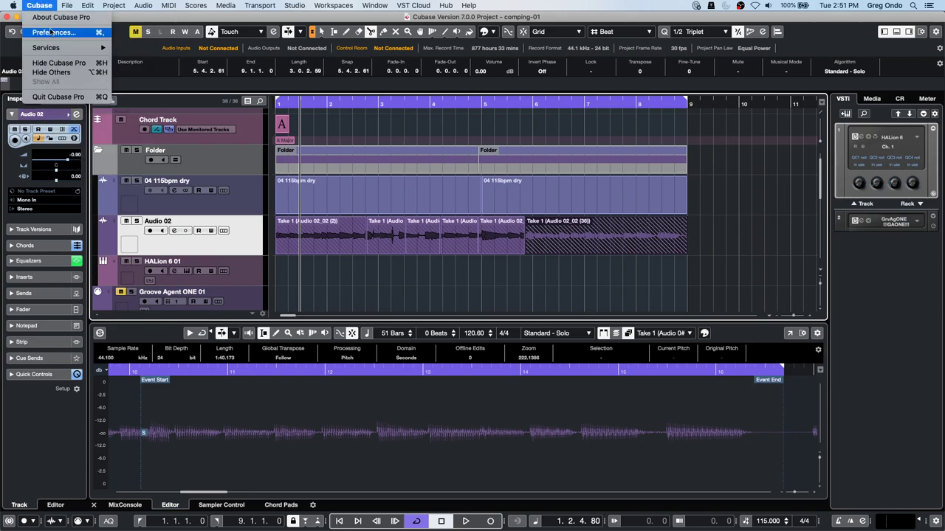
{"action": "left_click", "coordinate": [51, 33]}
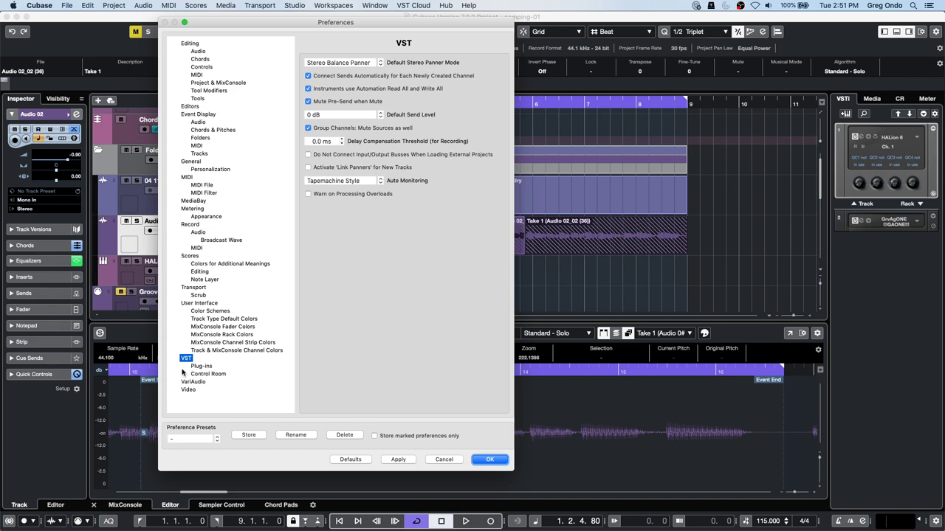
{"action": "left_click", "coordinate": [356, 180]}
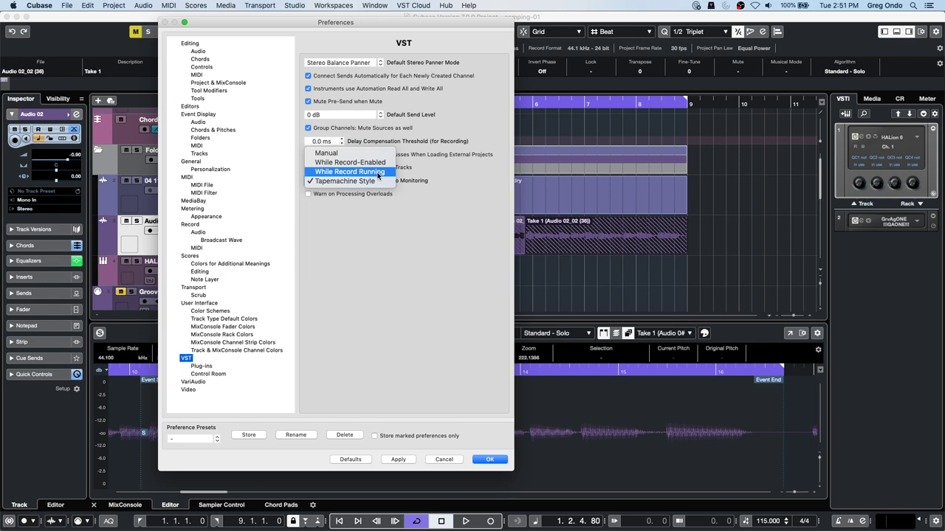
{"action": "left_click", "coordinate": [500, 462]}
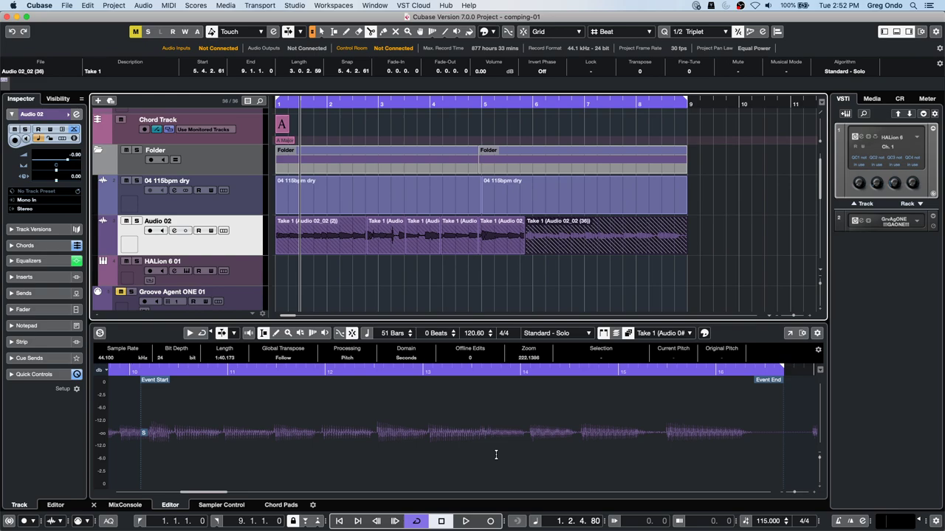
Step: Revert the project to its previously saved version, dismiss the missing plug-in and file notices, and delete the newly created files
{"action": "left_click", "coordinate": [34, 374]}
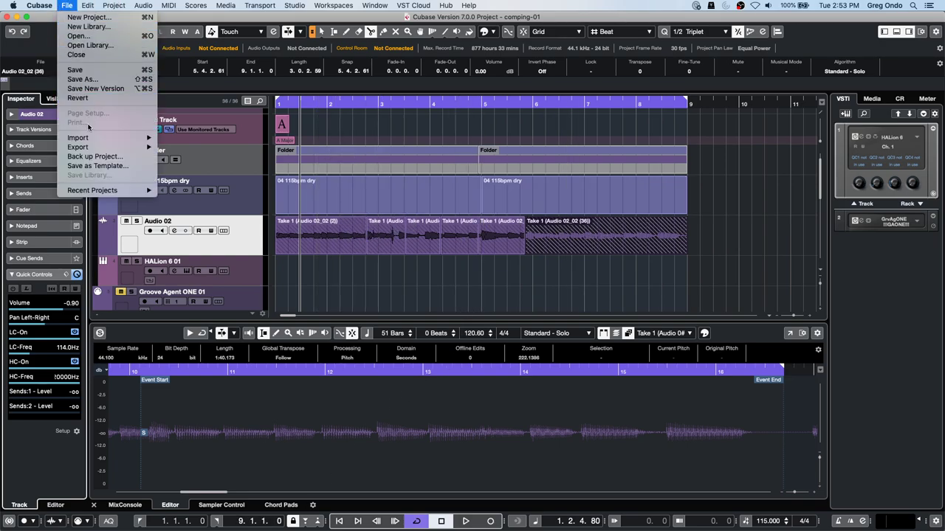
{"action": "left_click", "coordinate": [104, 98]}
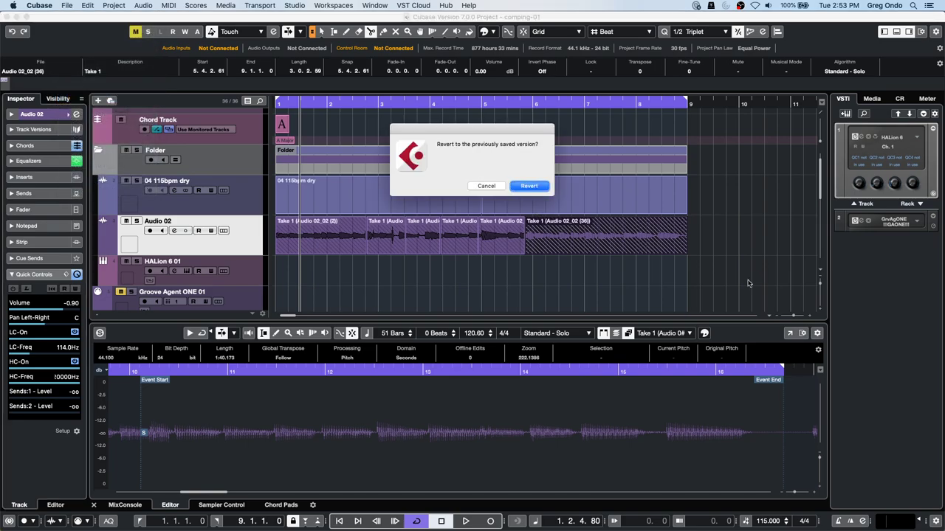
{"action": "left_click", "coordinate": [533, 189]}
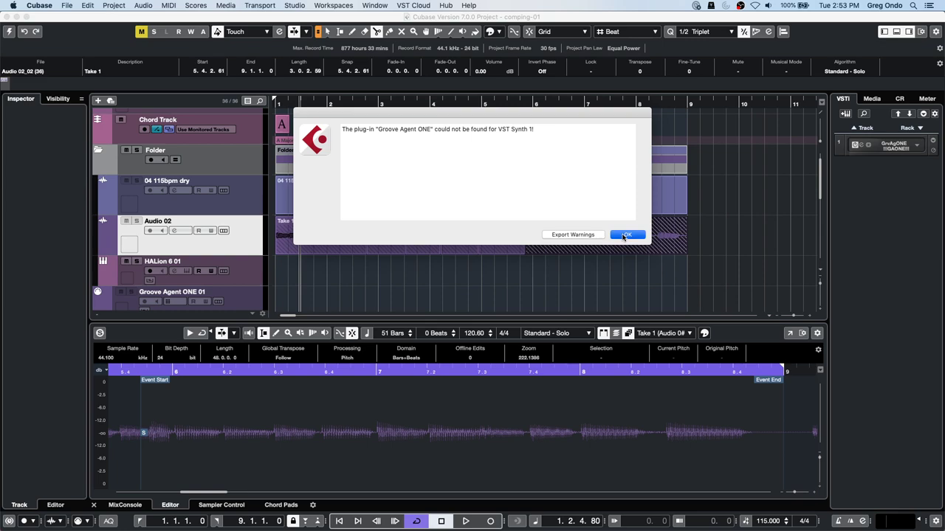
{"action": "left_click", "coordinate": [624, 235]}
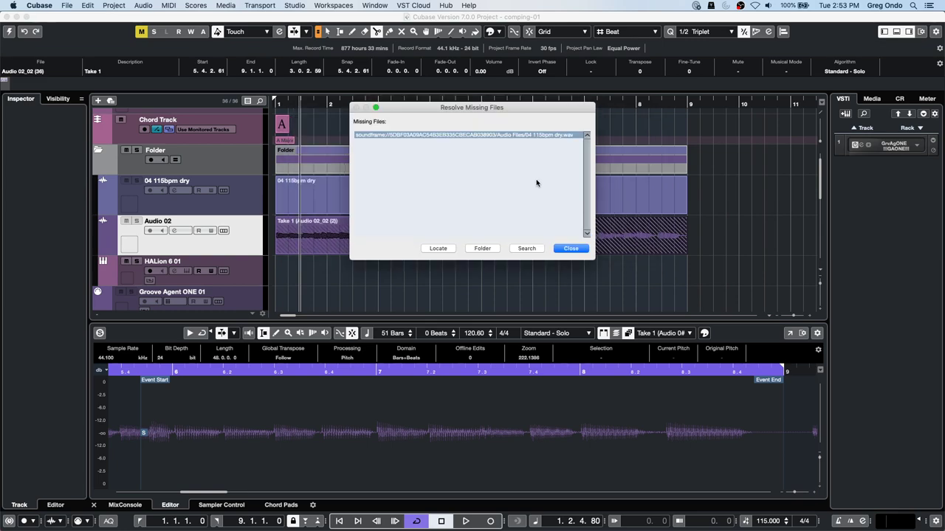
{"action": "left_click", "coordinate": [569, 250]}
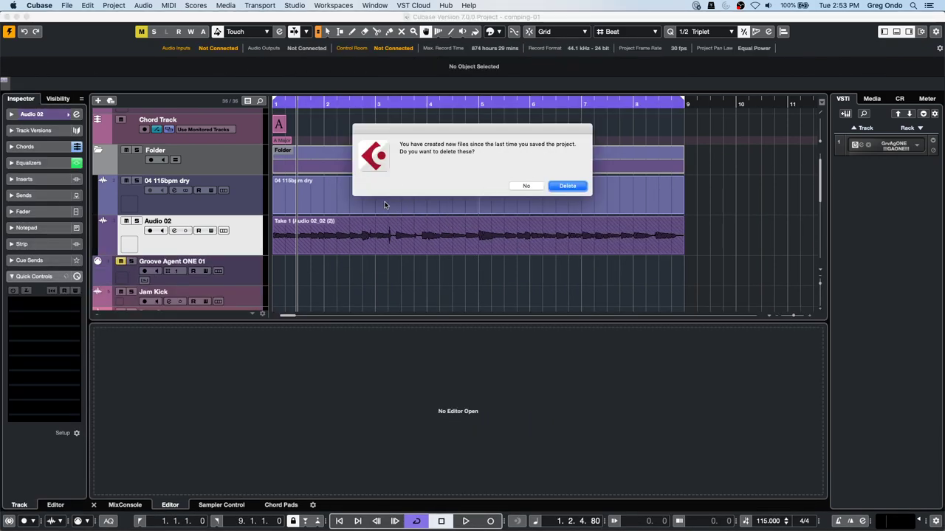
{"action": "left_click", "coordinate": [565, 187]}
Step: Move the playhead to the project start and play back the first two bars
{"action": "left_click_drag", "start_coordinate": [305, 104], "coordinate": [247, 104]}
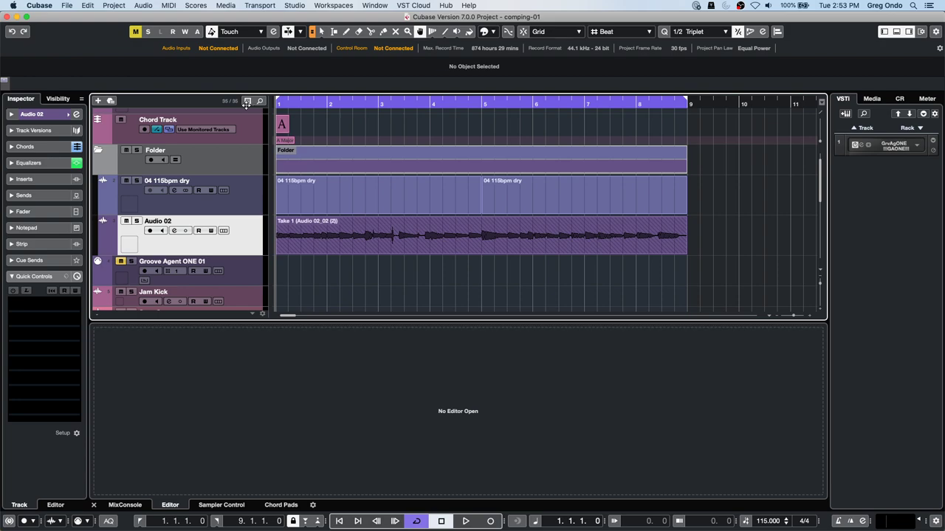
{"action": "key", "text": "space"}
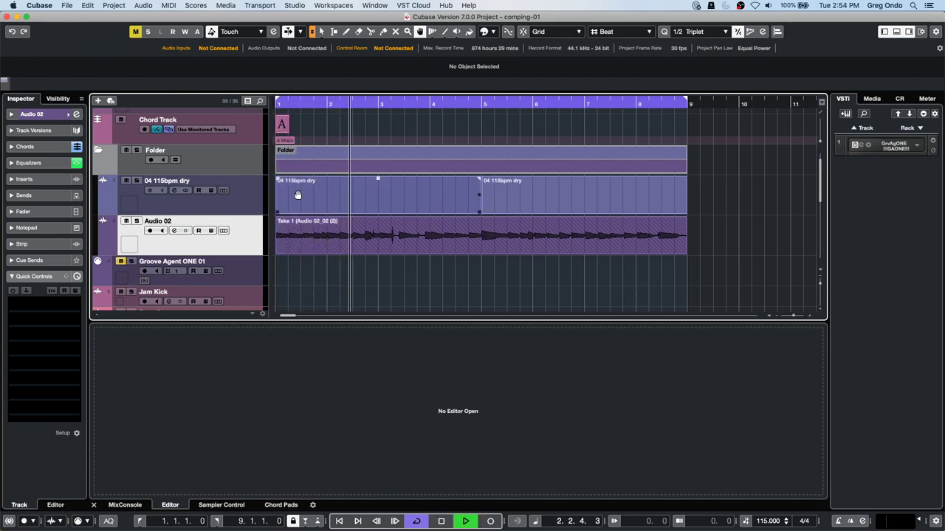
{"action": "key", "text": "space"}
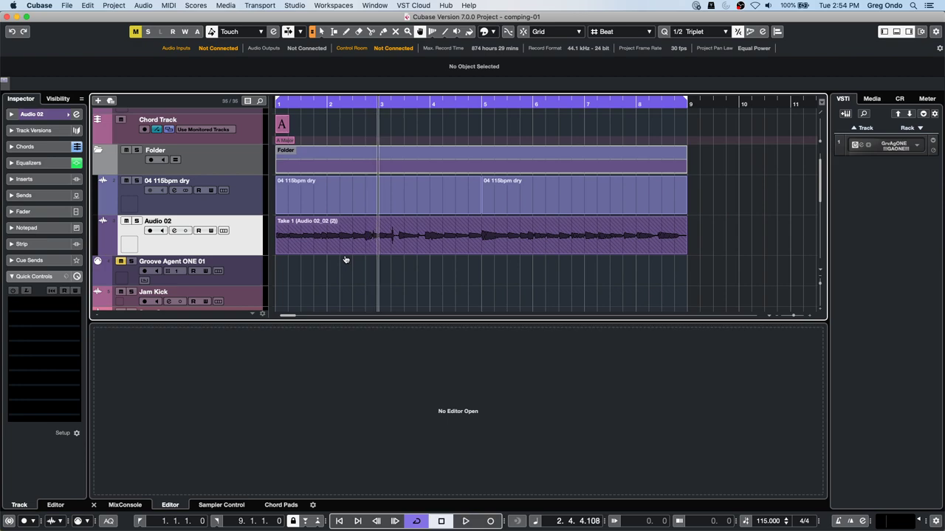
Step: Connect the Yamaha HS7 monitor in the Control Room to the Steinberg UR24C and test it with a short playback
{"action": "key", "text": "F4"}
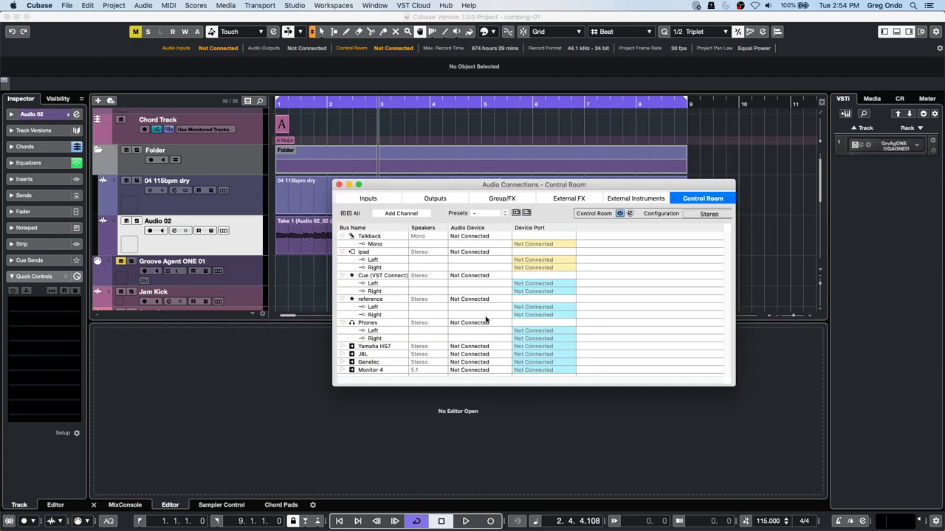
{"action": "left_click", "coordinate": [482, 346]}
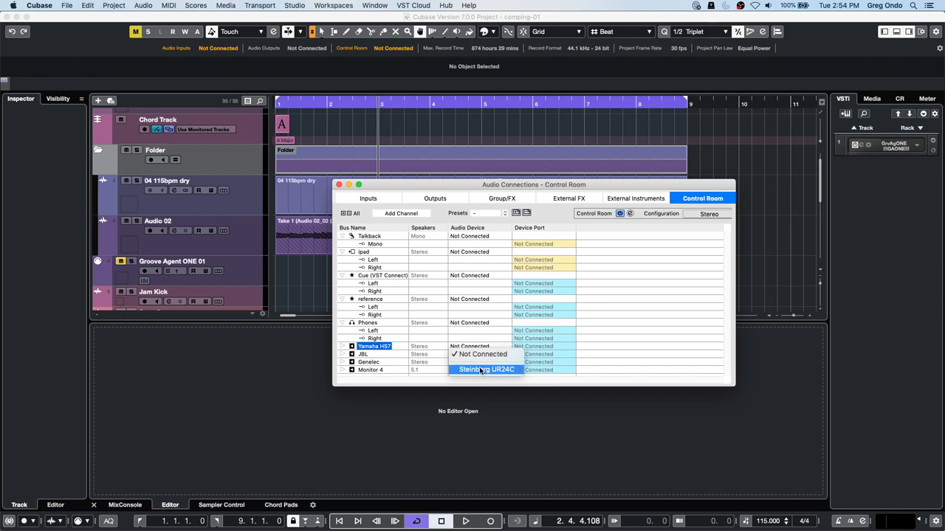
{"action": "left_click", "coordinate": [480, 375]}
{"action": "left_click", "coordinate": [339, 185]}
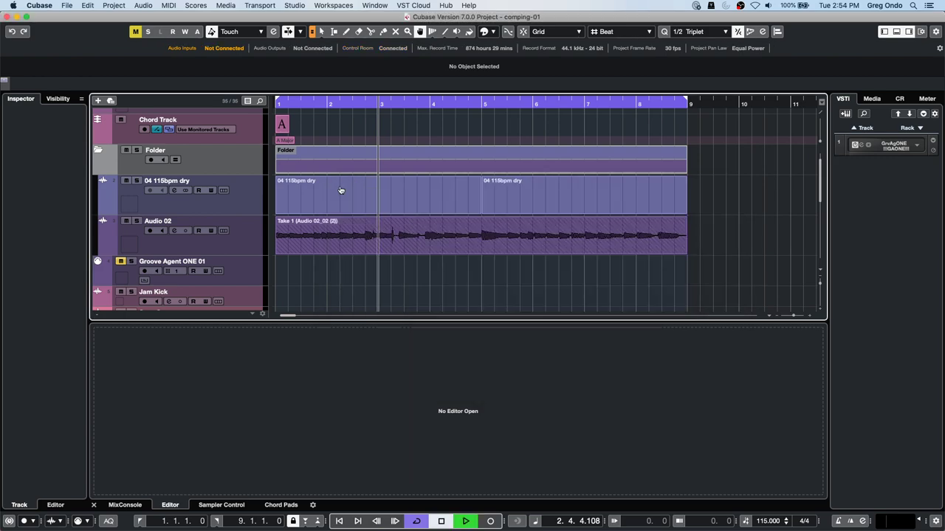
{"action": "key", "text": "space"}
{"action": "key", "text": "space"}
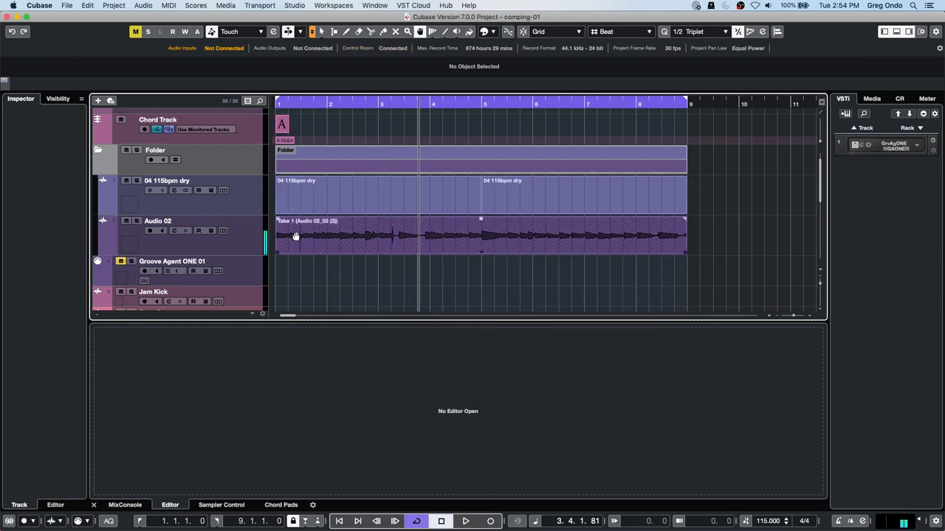
Step: Find the WahWah plug-in by searching for "wah" and load it into Audio 02's second insert slot
{"action": "left_click", "coordinate": [251, 247]}
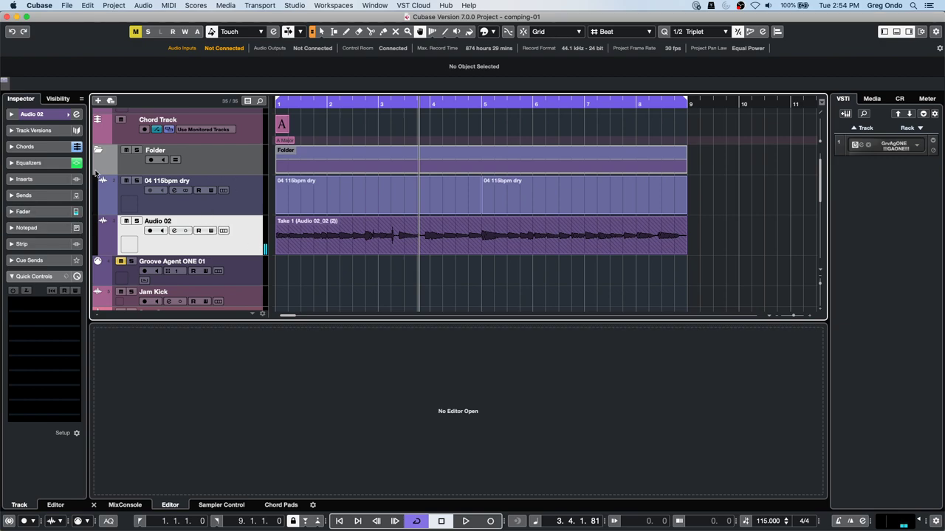
{"action": "left_click", "coordinate": [57, 182]}
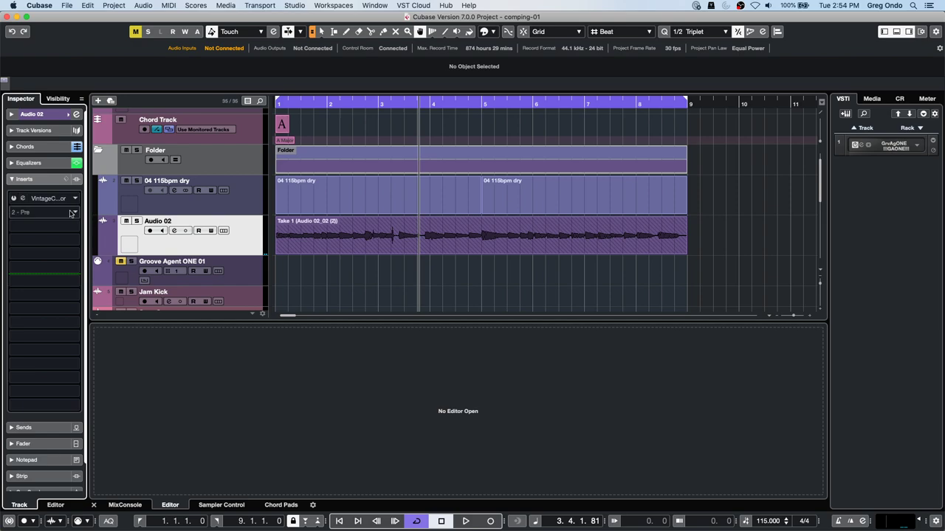
{"action": "left_click", "coordinate": [73, 214]}
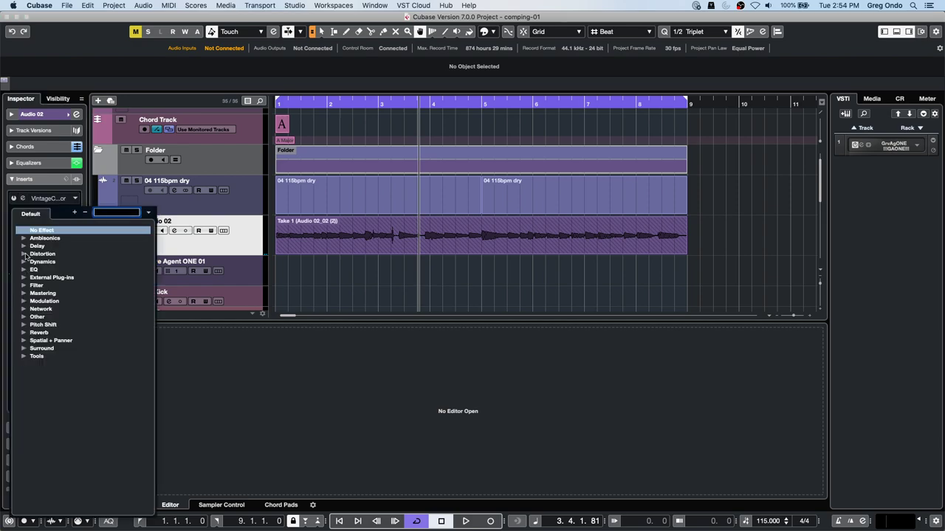
{"action": "left_click", "coordinate": [24, 301]}
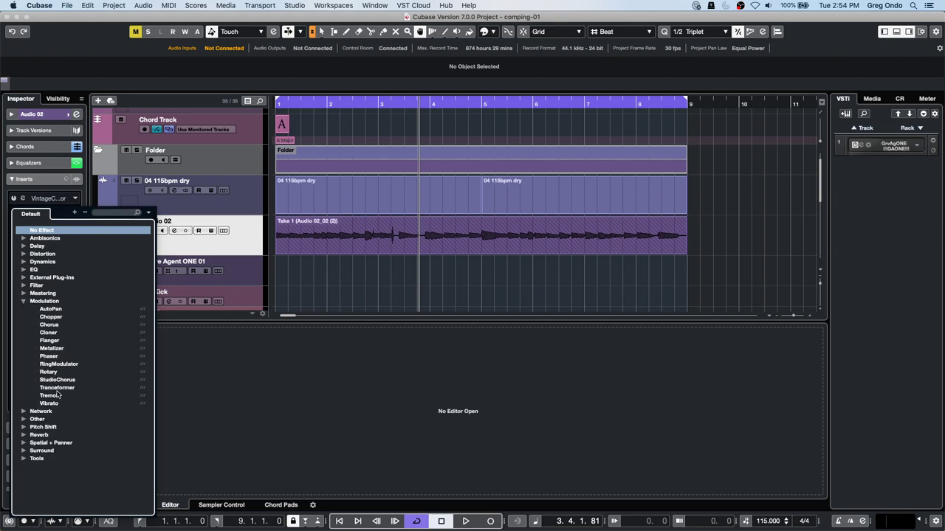
{"action": "left_click", "coordinate": [102, 212]}
{"action": "type", "text": "wa"}
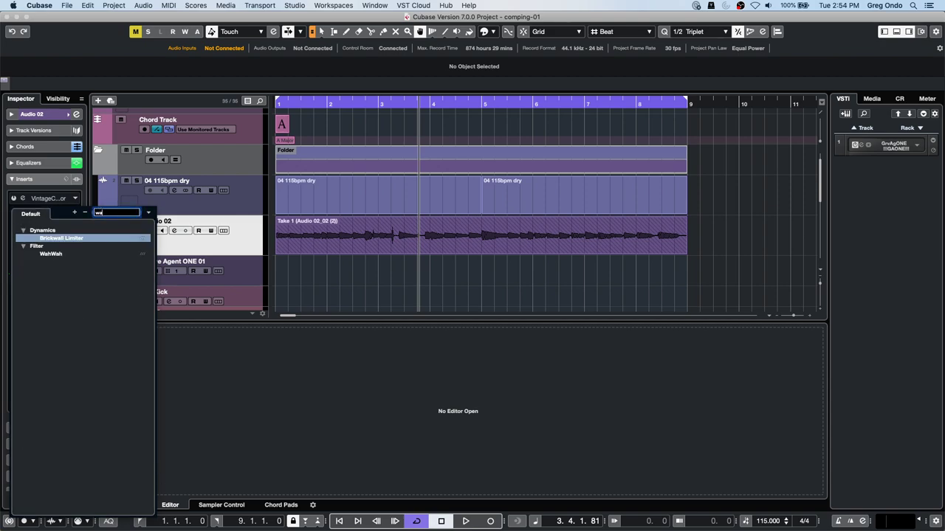
{"action": "type", "text": "h"}
{"action": "left_click", "coordinate": [58, 240]}
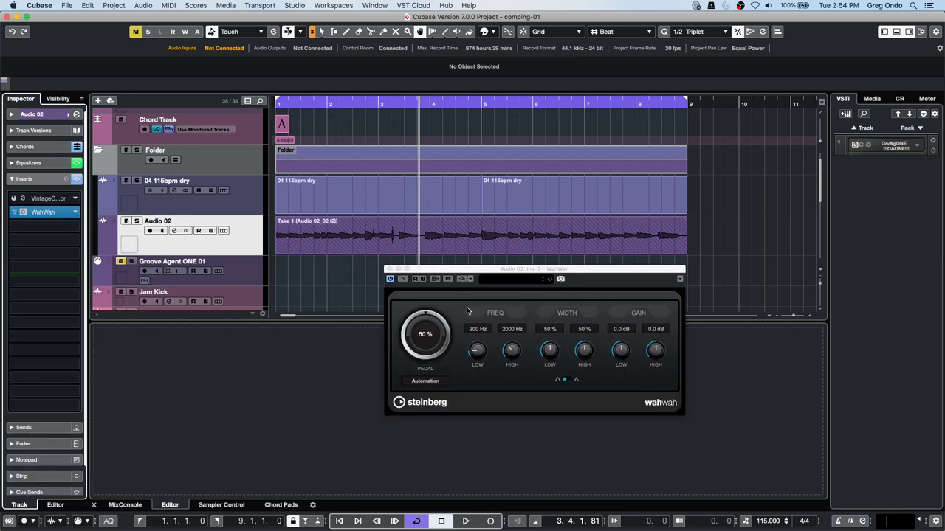
Step: Sweep the WahWah pedal down to 6 % during playback and set the pedal's control mode to Modulation
{"action": "key", "text": "space"}
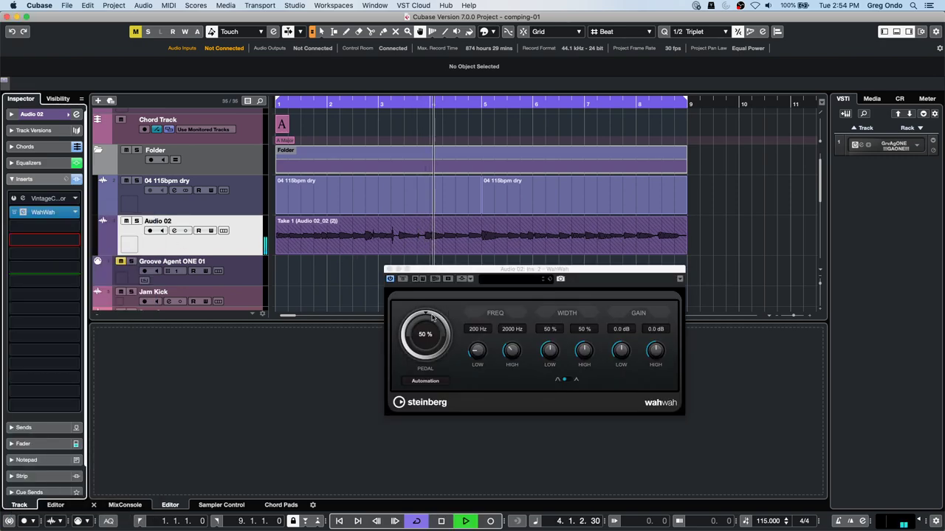
{"action": "left_click_drag", "start_coordinate": [435, 319], "coordinate": [423, 352]}
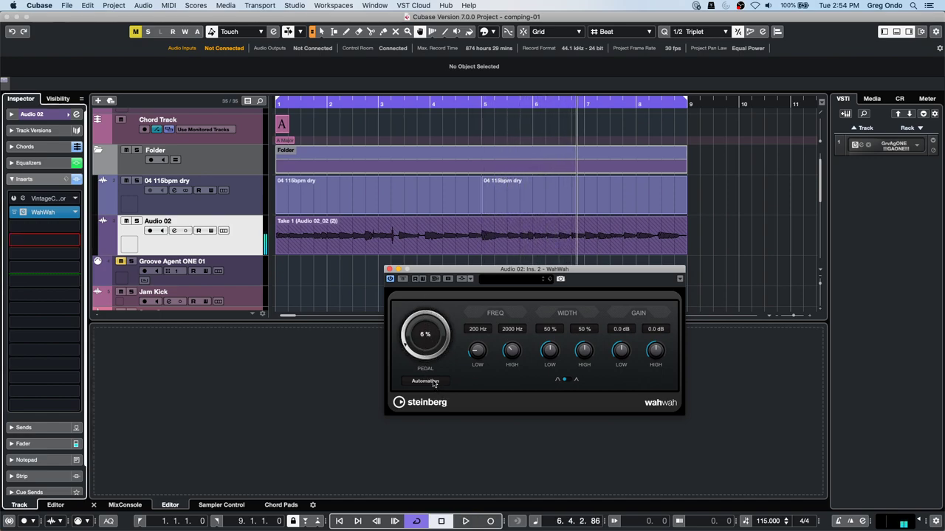
{"action": "left_click", "coordinate": [426, 381]}
{"action": "left_click", "coordinate": [441, 389]}
Step: Add one MIDI track below Audio 02 and route its output to the MIDI input of Audio 02's WahWah insert
{"action": "right_click", "coordinate": [245, 255]}
{"action": "mouse_move", "coordinate": [301, 258]}
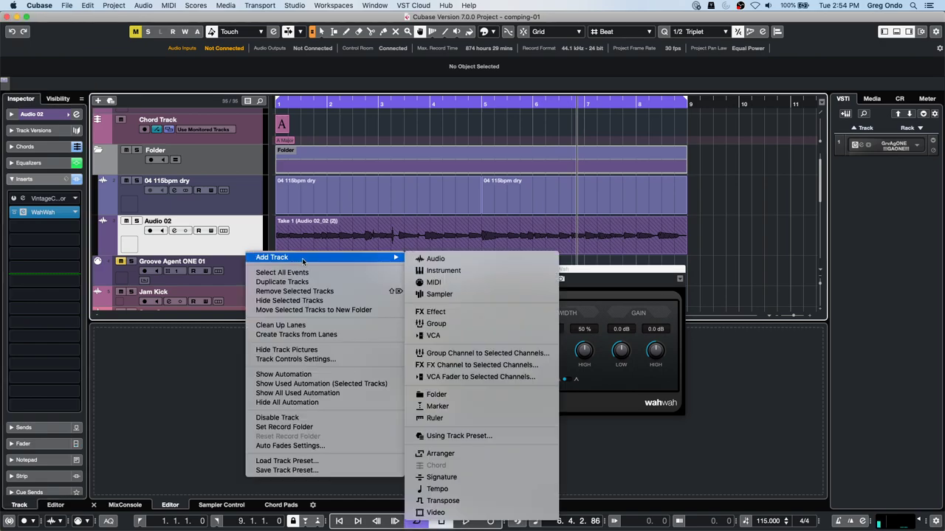
{"action": "left_click", "coordinate": [477, 286]}
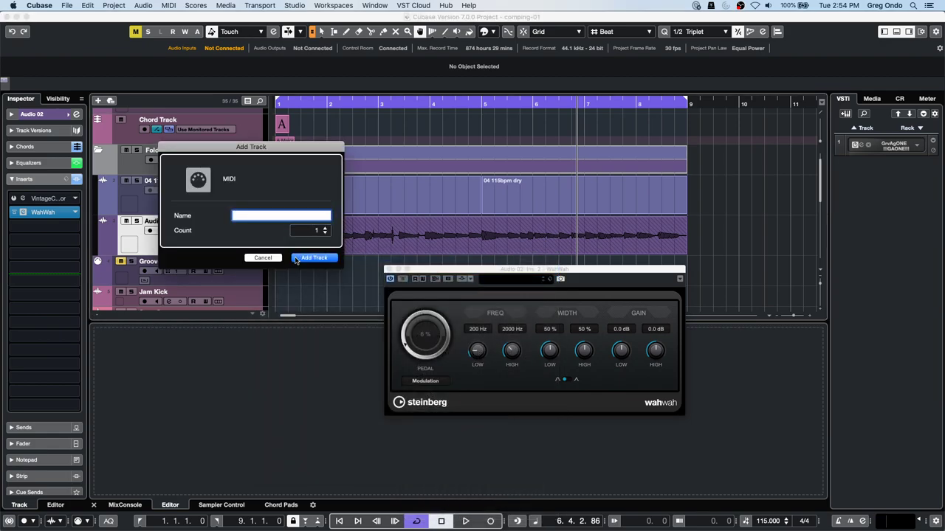
{"action": "left_click", "coordinate": [313, 258]}
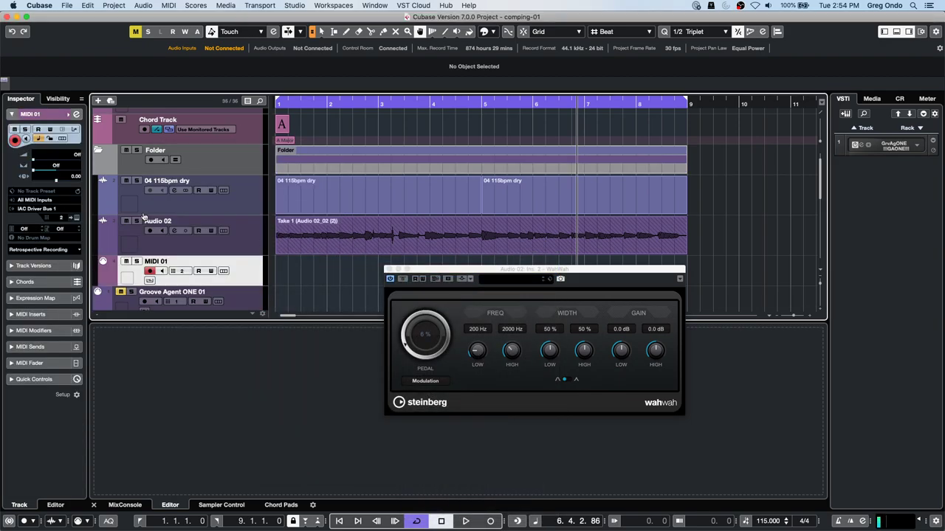
{"action": "left_click", "coordinate": [48, 209]}
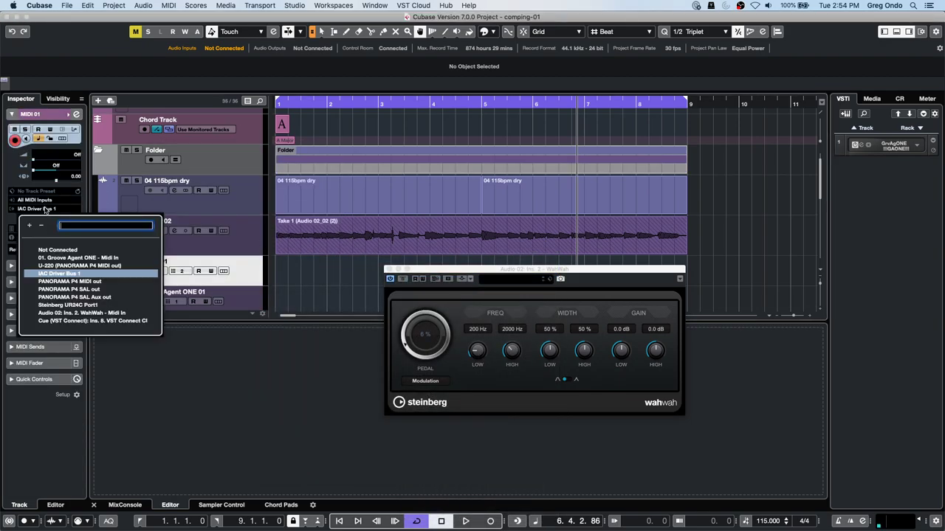
{"action": "left_click", "coordinate": [103, 313]}
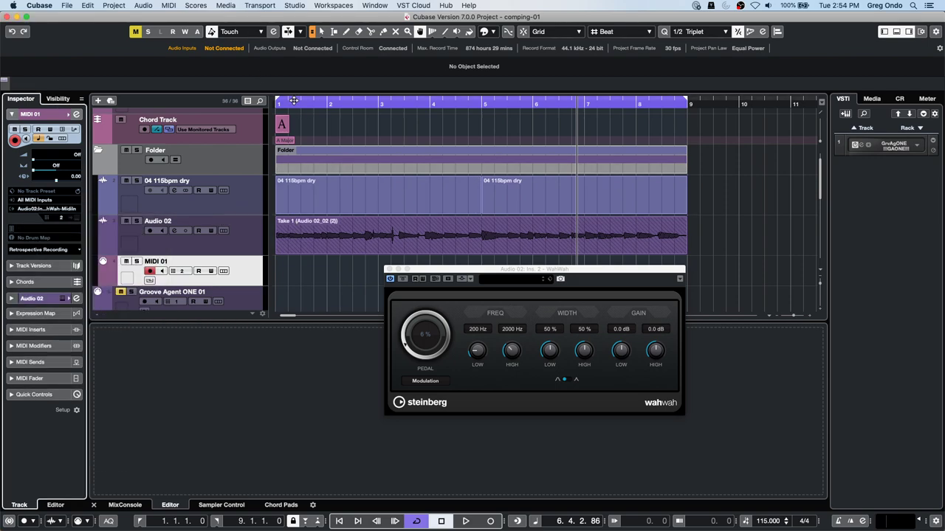
Step: Start playback from the beginning of the project and record modulation controller movements on the MIDI 01 track
{"action": "left_click_drag", "start_coordinate": [281, 104], "coordinate": [258, 101]}
{"action": "left_click", "coordinate": [465, 522]}
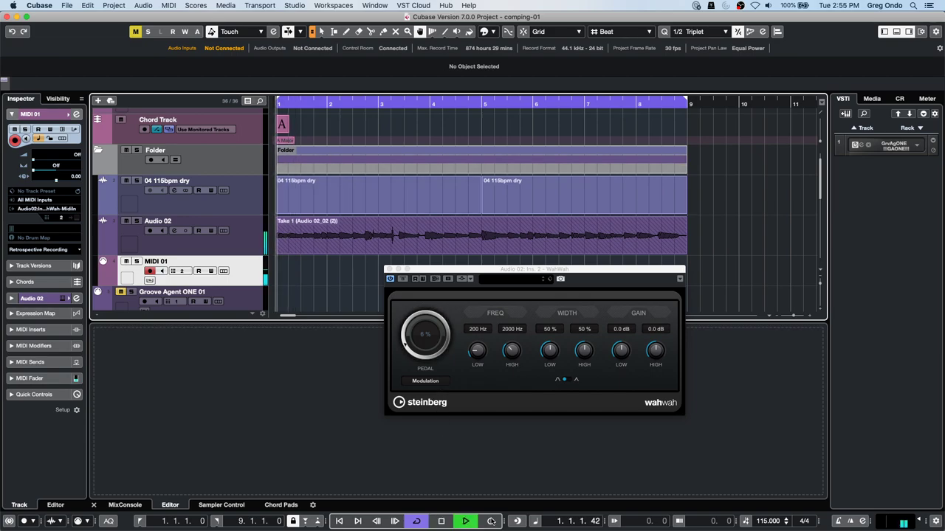
{"action": "left_click", "coordinate": [490, 522]}
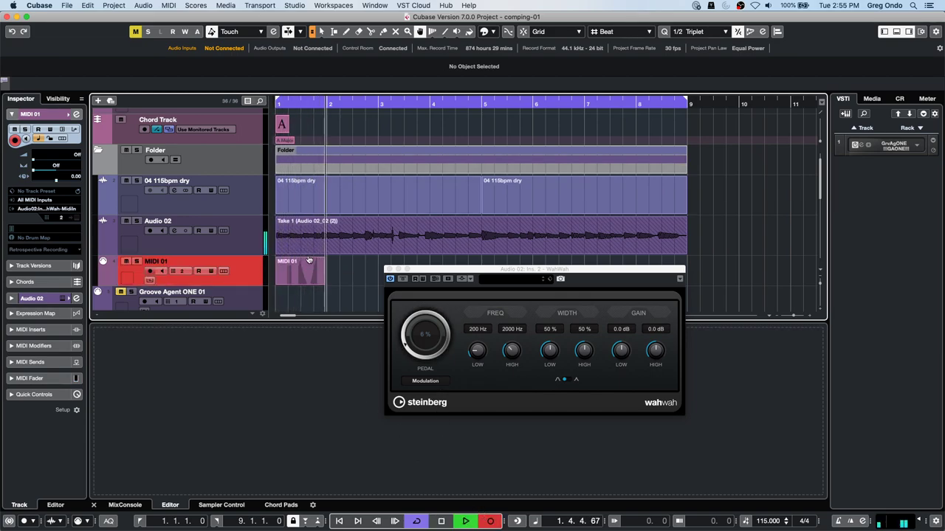
Step: Try recording Audio 02 together with MIDI 01, stop the transport and undo the audio recording
{"action": "left_click", "coordinate": [161, 236]}
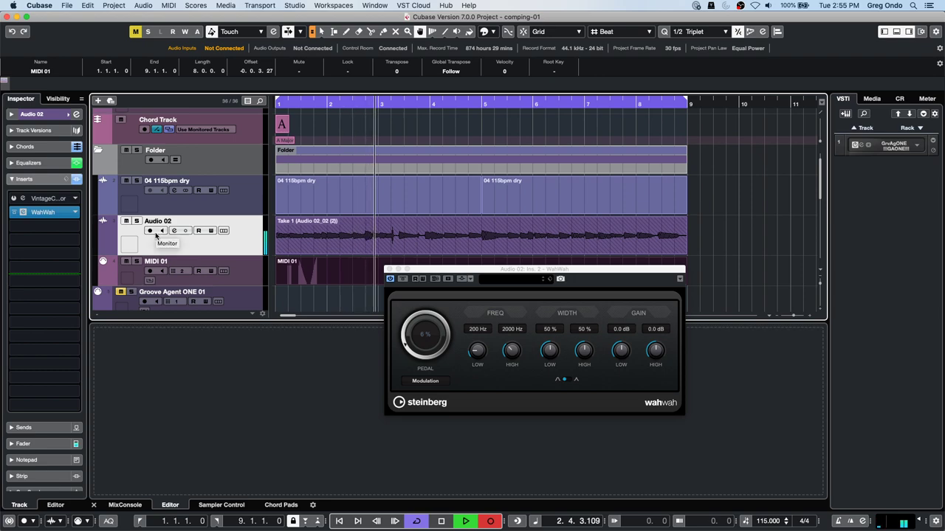
{"action": "left_click", "coordinate": [150, 231]}
{"action": "left_click", "coordinate": [150, 271]}
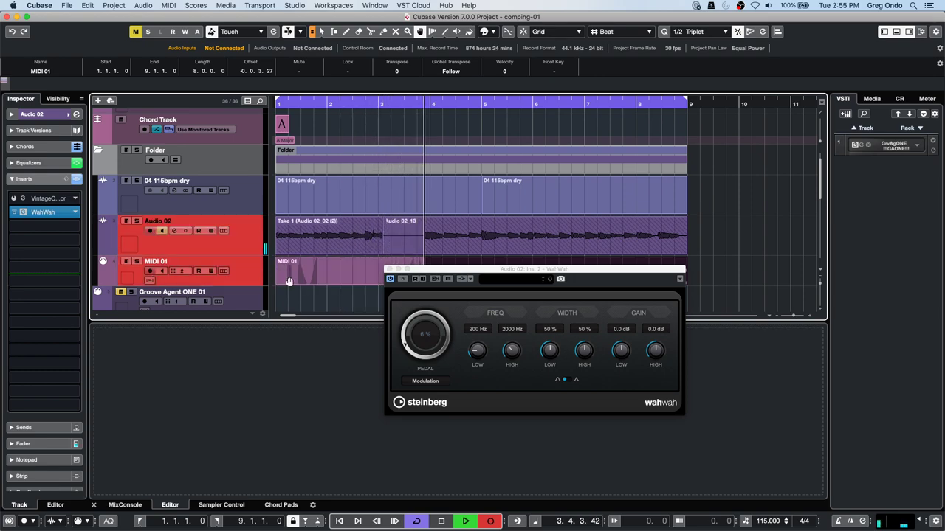
{"action": "key", "text": "space"}
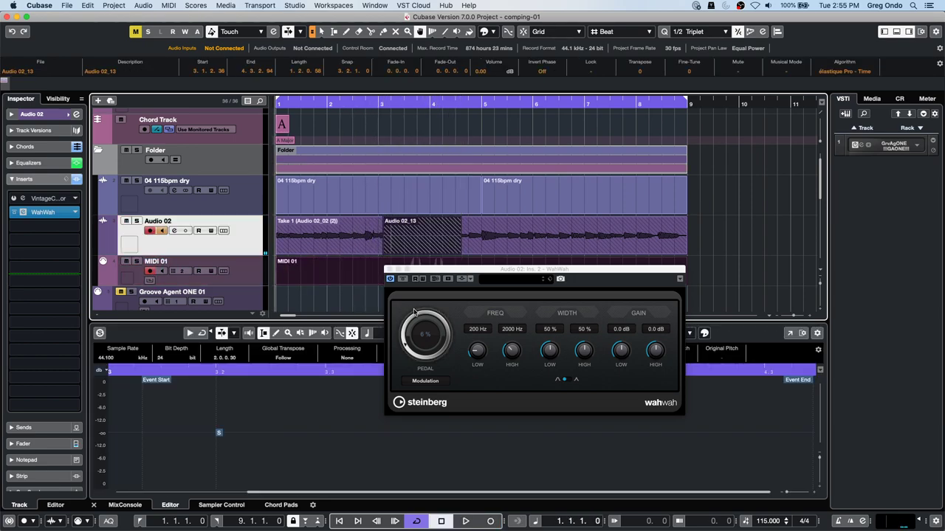
{"action": "key", "text": "super+z"}
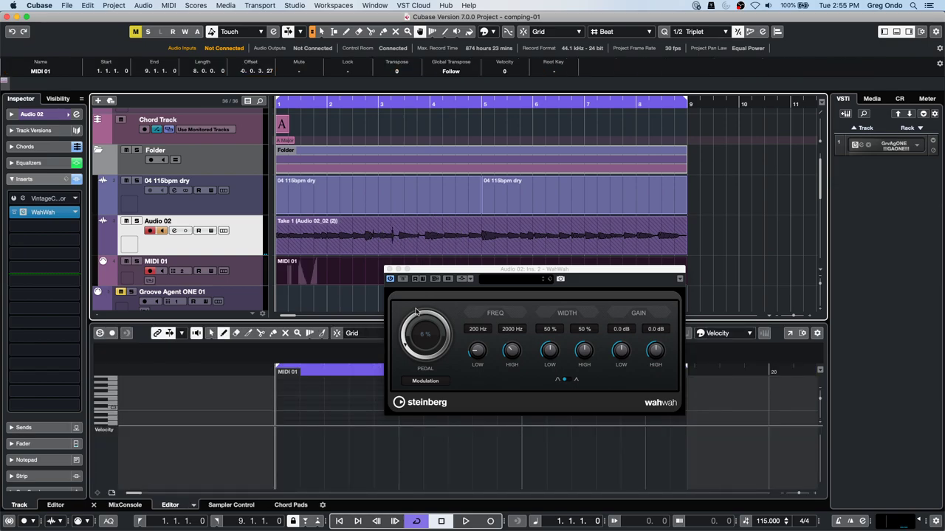
Step: Select the MIDI 01 track and review the WahWah pedal's control modes, switching to Automation and back to Modulation
{"action": "left_click", "coordinate": [236, 274]}
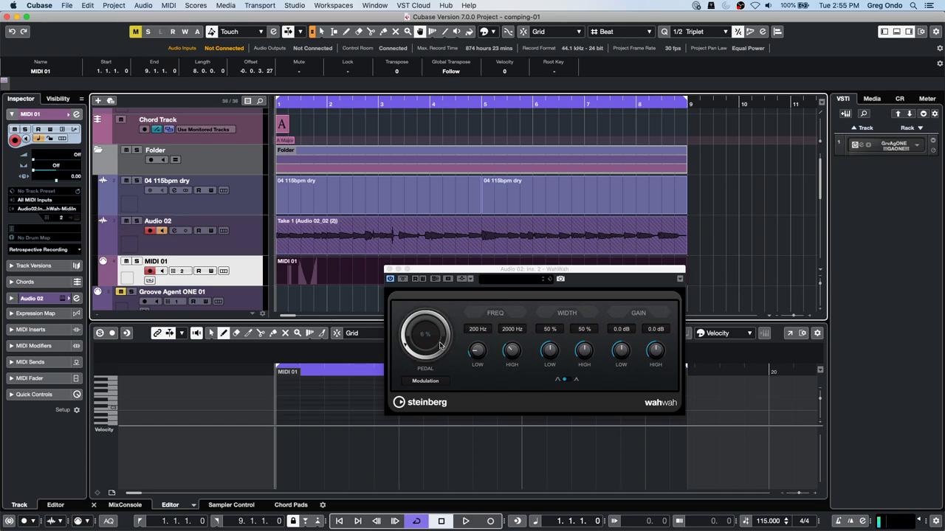
{"action": "left_click", "coordinate": [425, 382]}
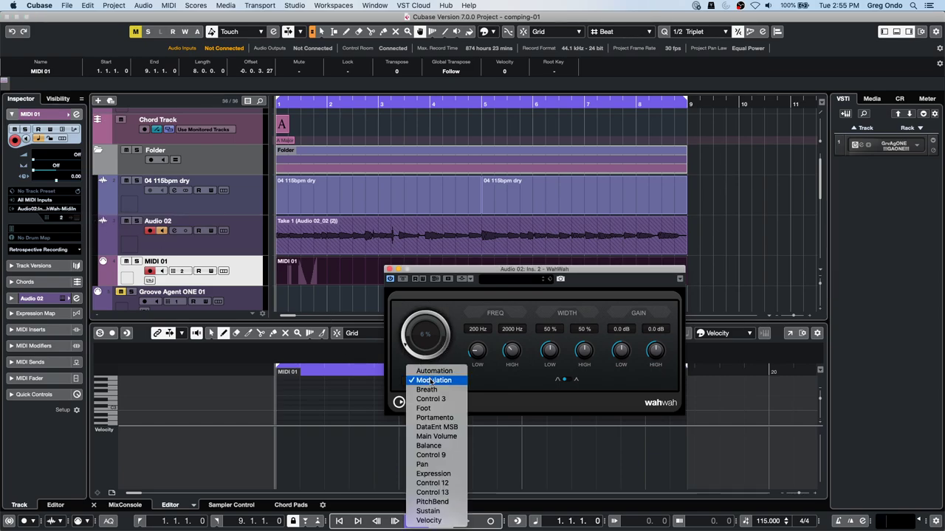
{"action": "left_click", "coordinate": [428, 382]}
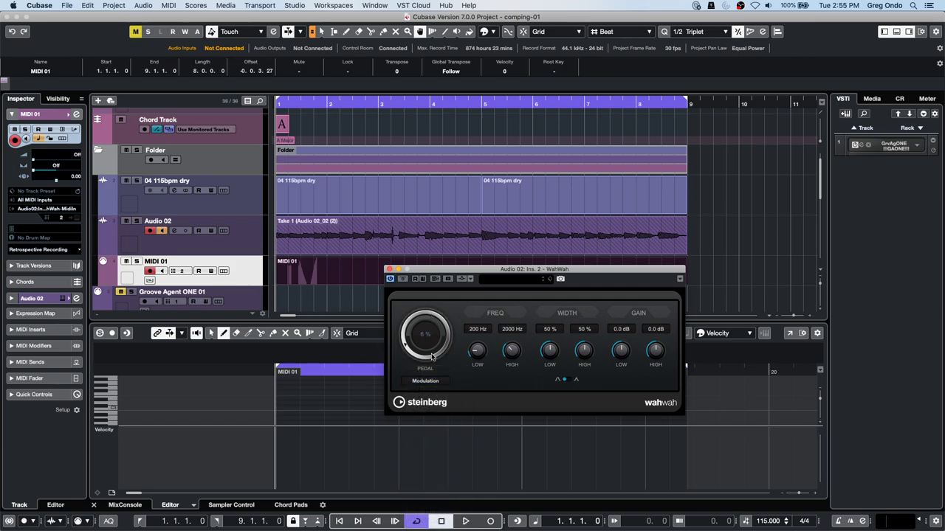
{"action": "left_click", "coordinate": [428, 381]}
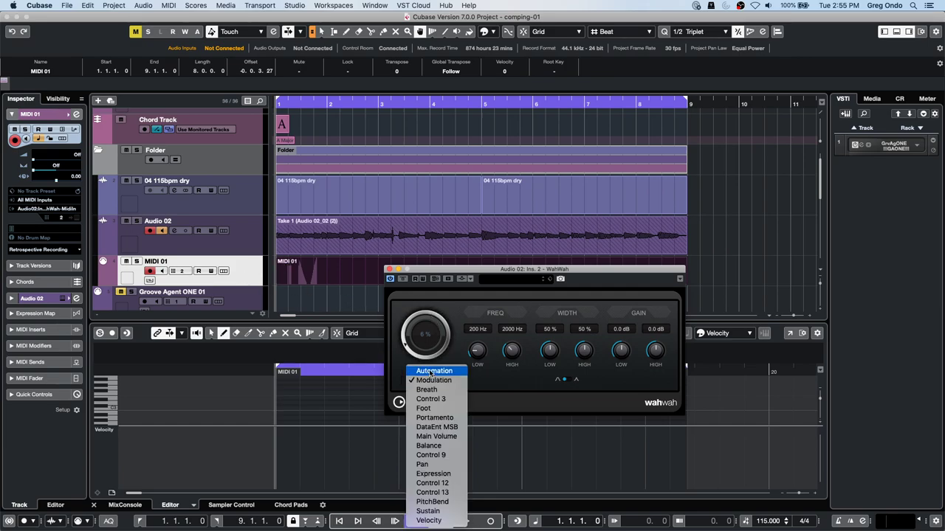
{"action": "left_click", "coordinate": [431, 372]}
{"action": "left_click", "coordinate": [431, 381]}
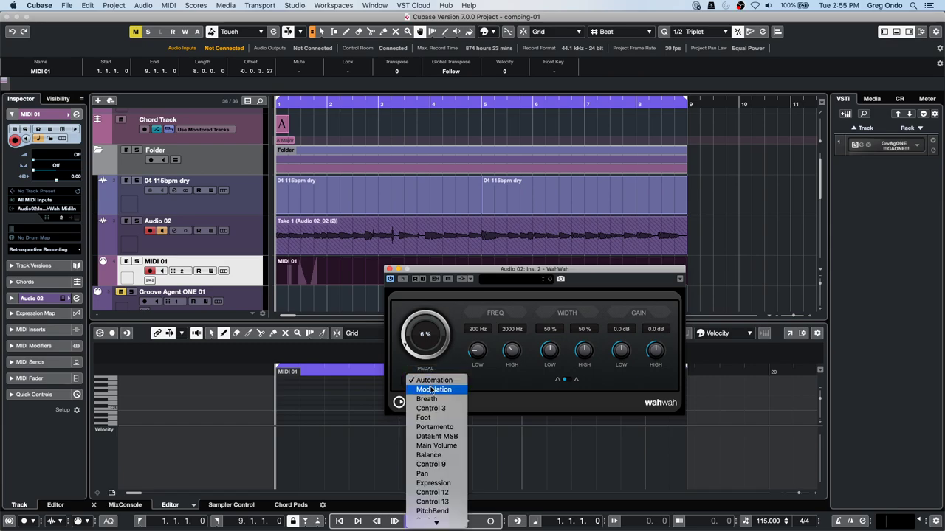
{"action": "left_click", "coordinate": [434, 389]}
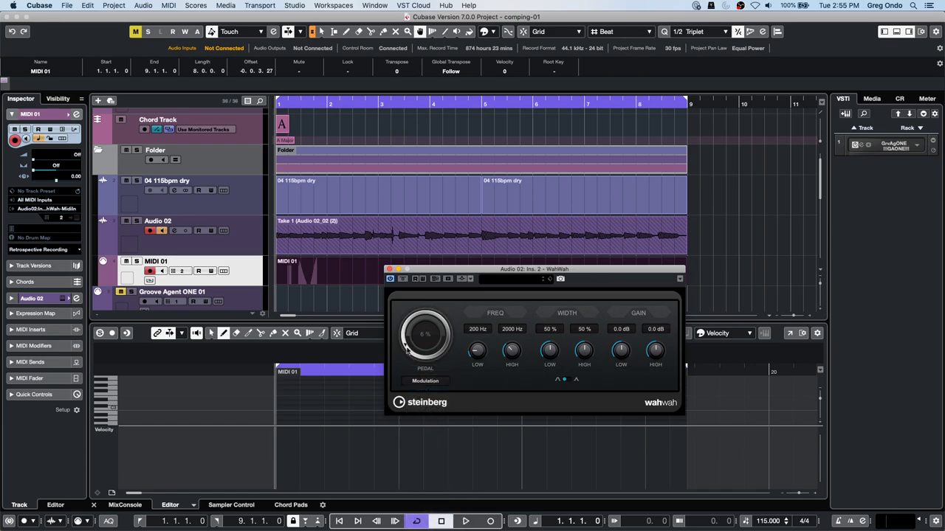
{"action": "left_click", "coordinate": [426, 381]}
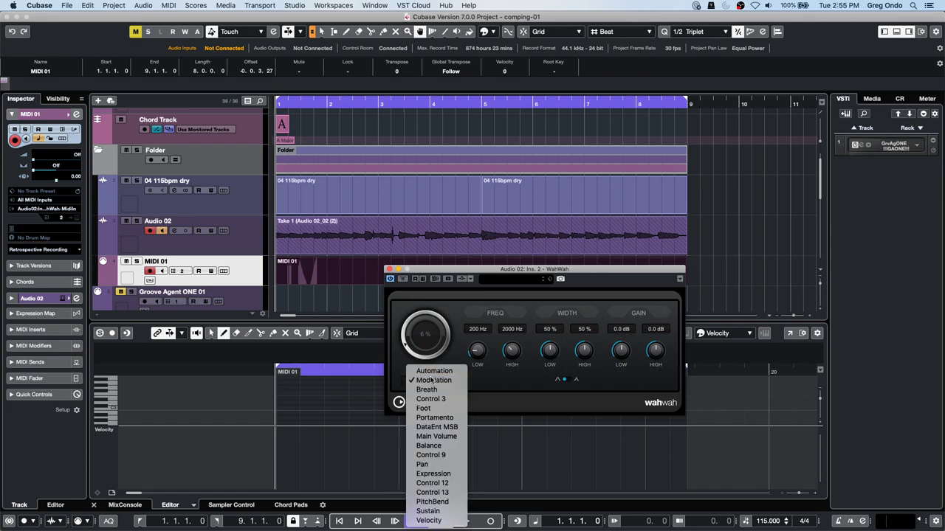
{"action": "left_click", "coordinate": [425, 381]}
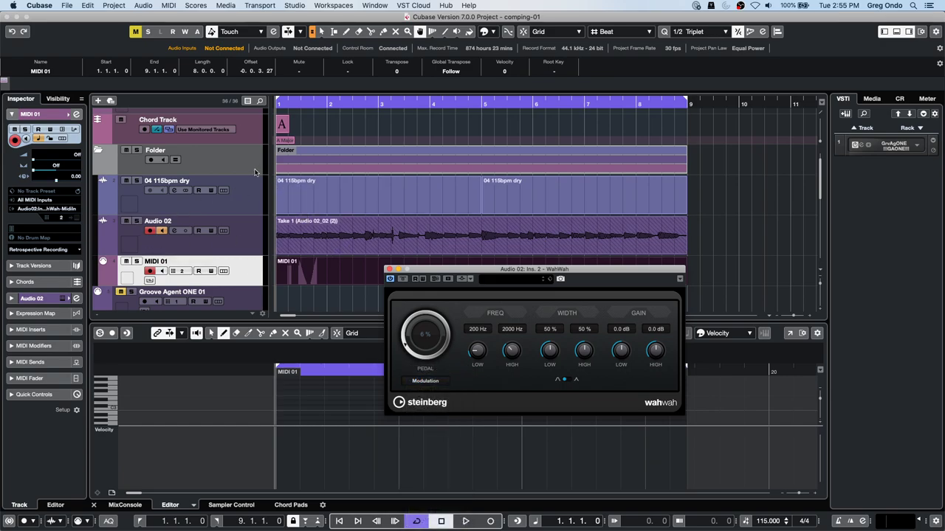
Step: Play the project from the start, record another pass of modulation movements on MIDI 01, and deselect the recorded part
{"action": "left_click", "coordinate": [291, 105]}
{"action": "key", "text": "space"}
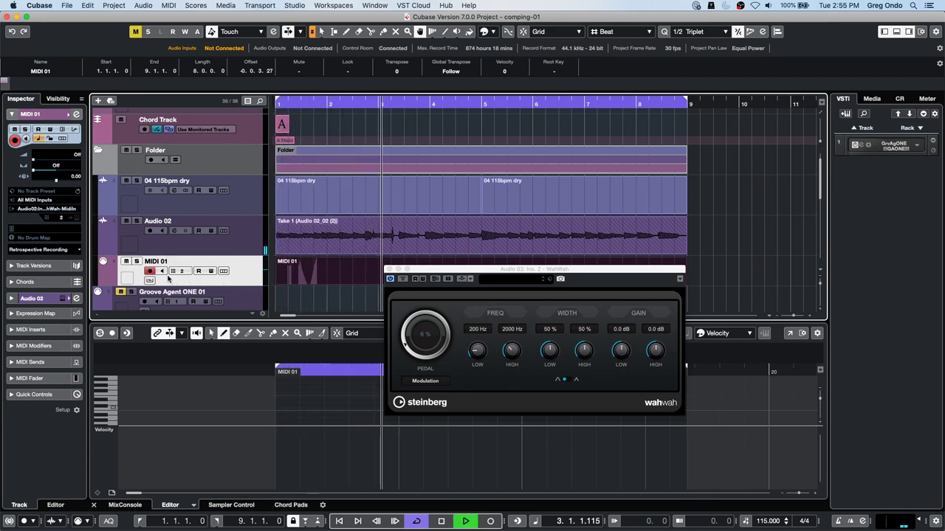
{"action": "left_click", "coordinate": [490, 522]}
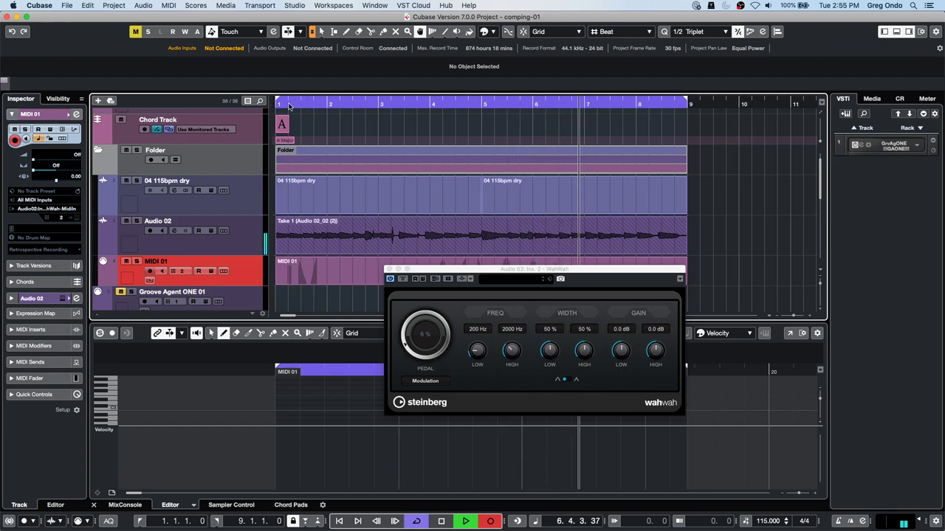
{"action": "key", "text": "space"}
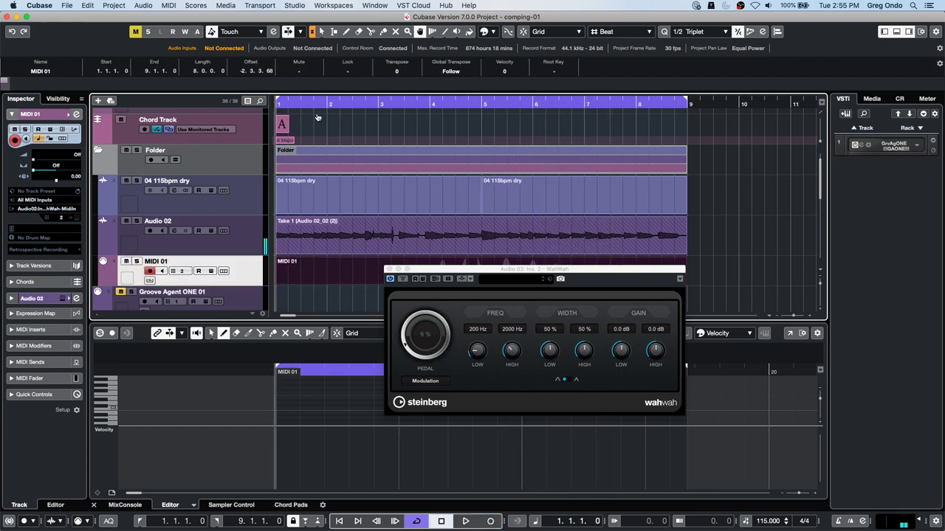
{"action": "left_click", "coordinate": [329, 303]}
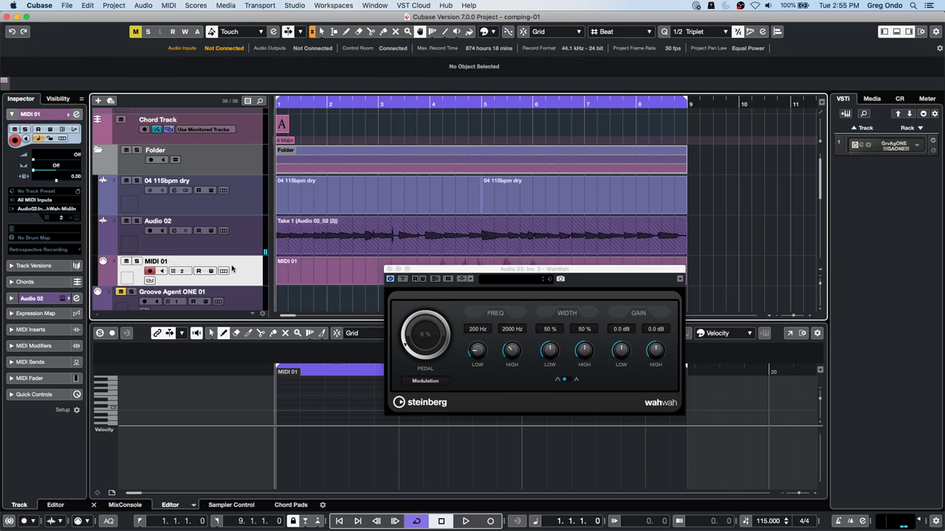
Step: Check MIDI 01's input and output routing, keeping All MIDI Inputs and the WahWah output, and set its MIDI channel to 1
{"action": "left_click", "coordinate": [53, 200]}
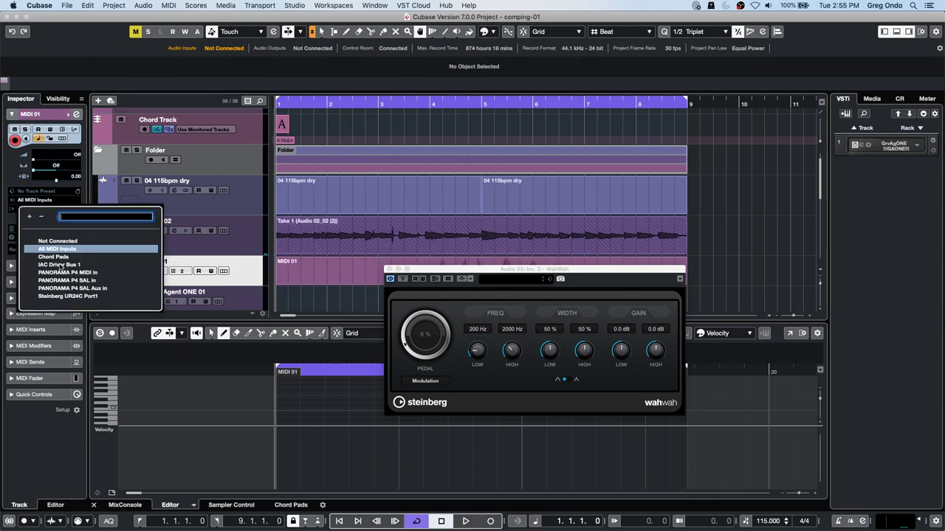
{"action": "left_click", "coordinate": [67, 250]}
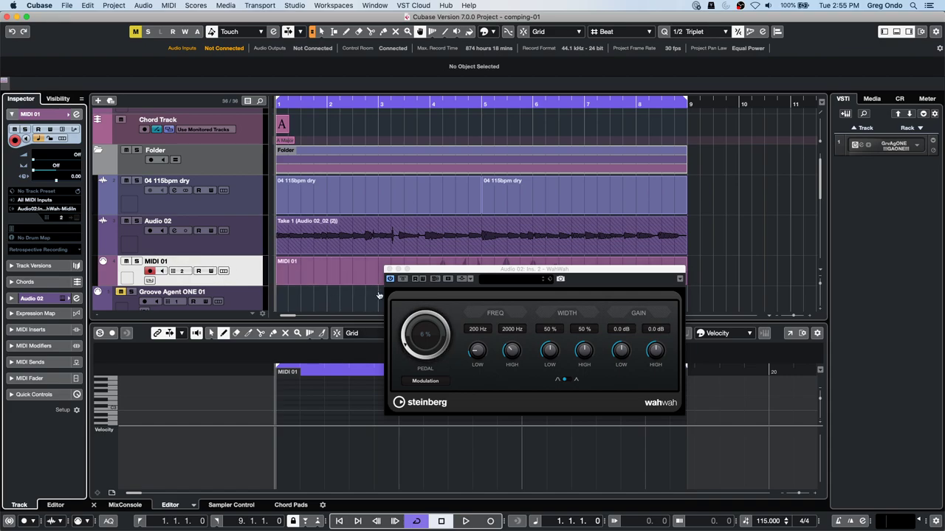
{"action": "left_click", "coordinate": [54, 203]}
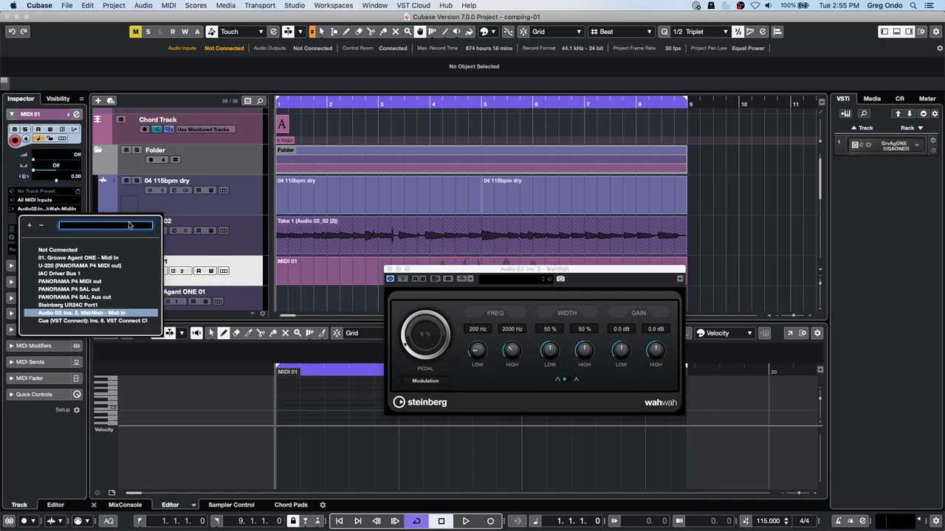
{"action": "left_click", "coordinate": [147, 210]}
{"action": "left_click", "coordinate": [65, 218]}
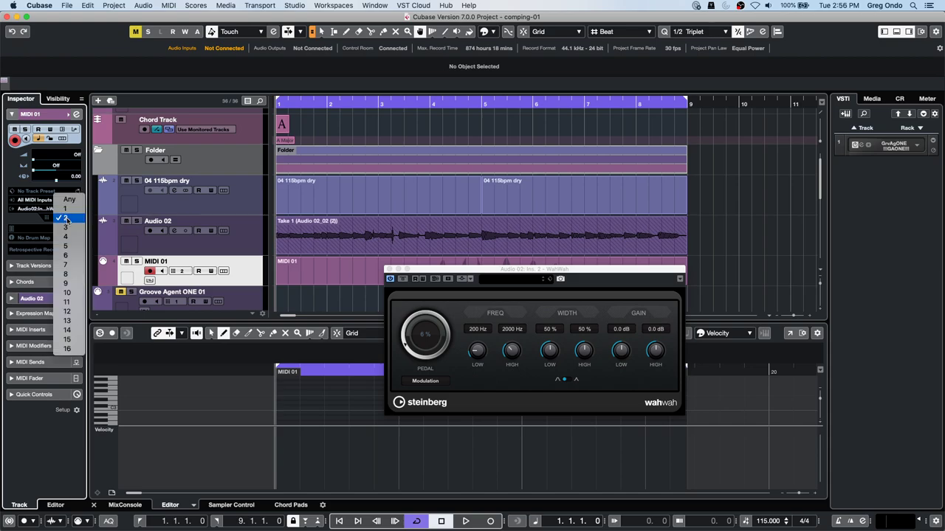
{"action": "left_click", "coordinate": [65, 207]}
Step: Play the project briefly to test the WahWah response, stop playback and mute the MIDI 01 track
{"action": "key", "text": "space"}
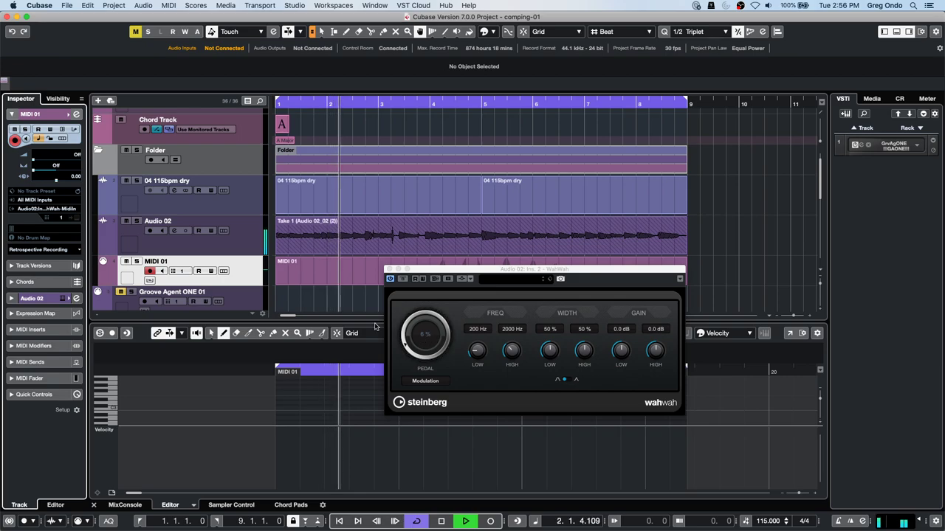
{"action": "key", "text": "space"}
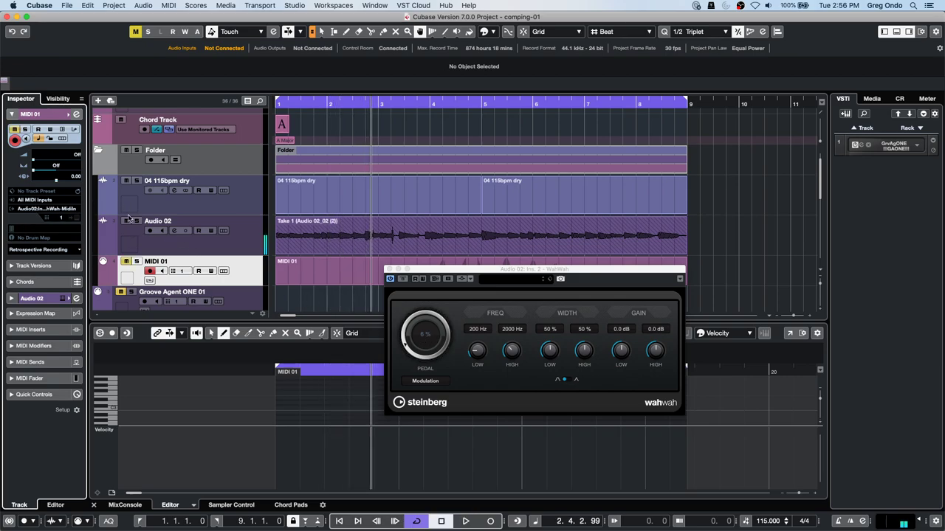
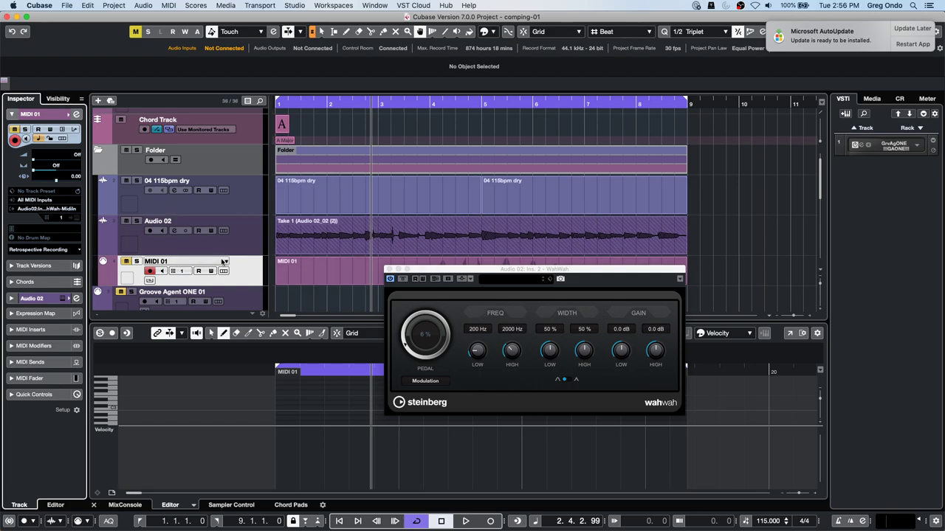
{"action": "left_click", "coordinate": [394, 269]}
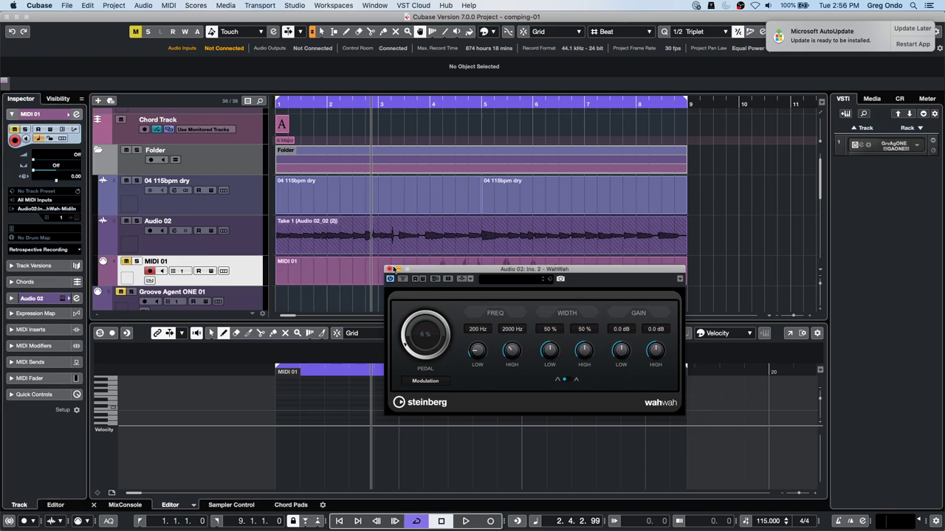
Step: Add one instrument track below Audio 02 using Retrologue with Stereo audio outputs
{"action": "left_click", "coordinate": [251, 242]}
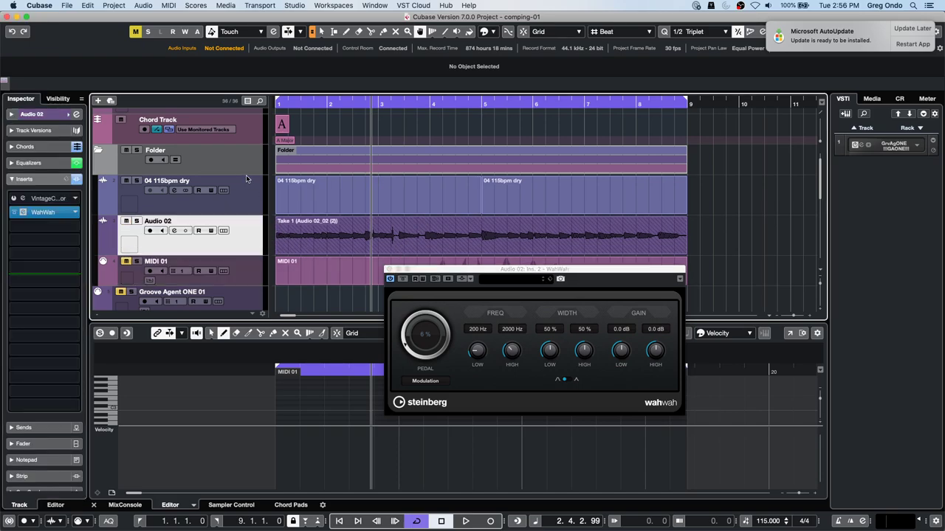
{"action": "right_click", "coordinate": [244, 240]}
{"action": "mouse_move", "coordinate": [298, 244]}
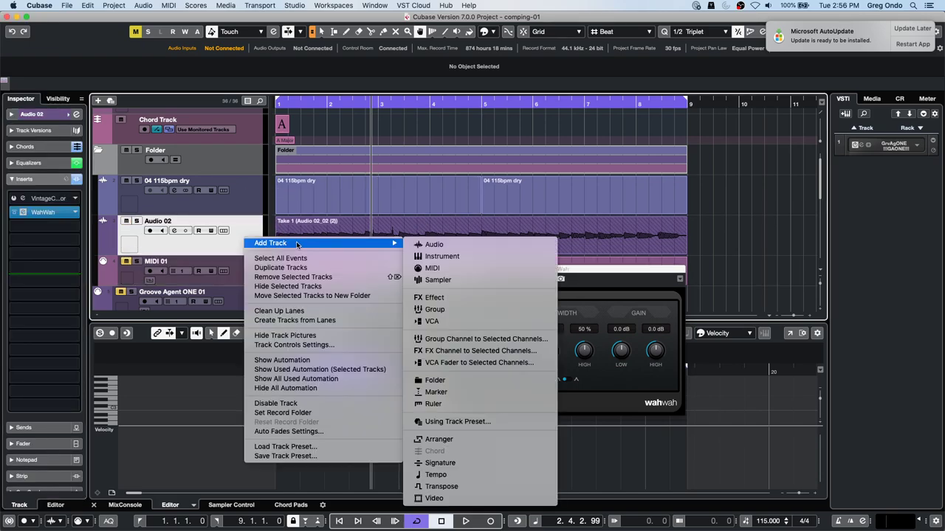
{"action": "left_click", "coordinate": [472, 254]}
{"action": "left_click", "coordinate": [303, 217]}
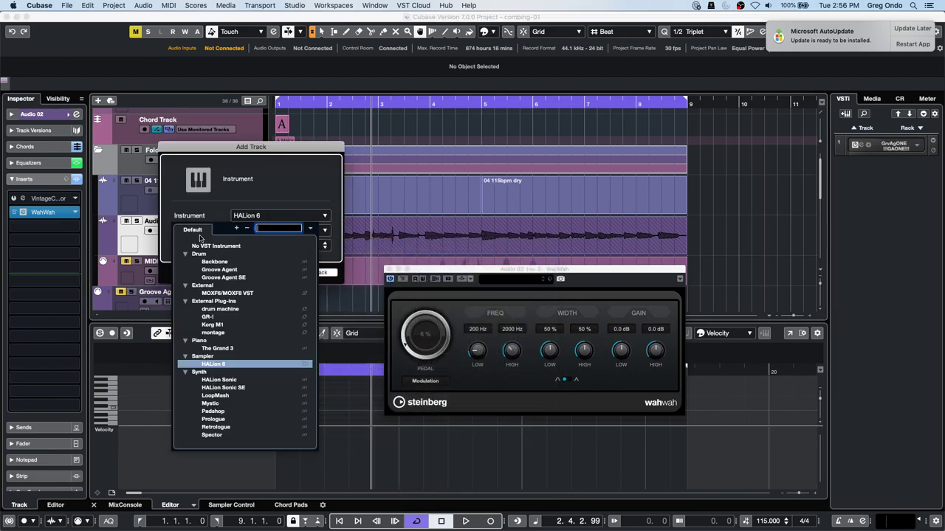
{"action": "left_click", "coordinate": [217, 427]}
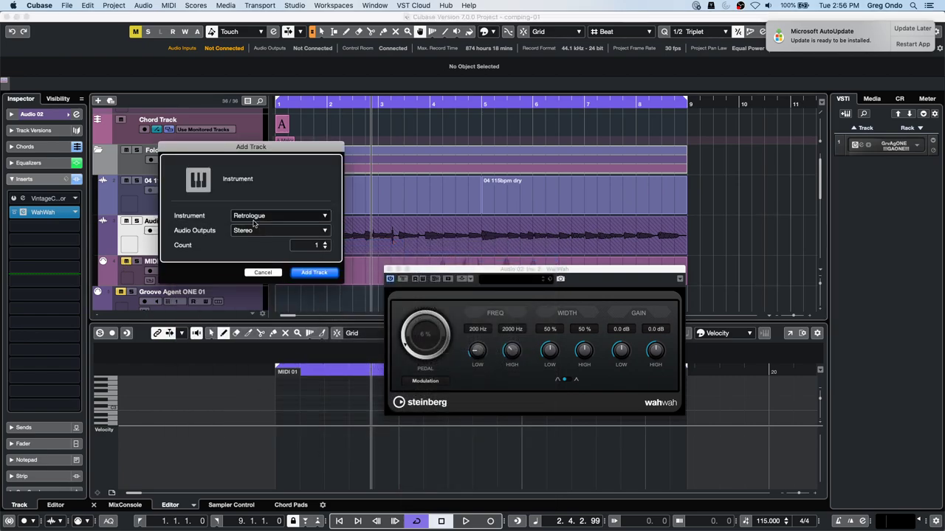
{"action": "left_click", "coordinate": [257, 217]}
{"action": "left_click", "coordinate": [264, 425]}
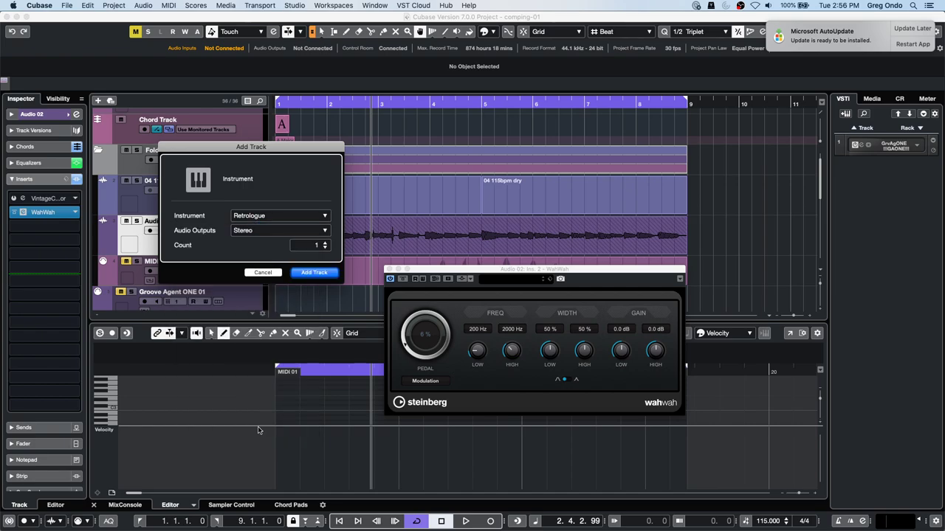
{"action": "left_click", "coordinate": [316, 273]}
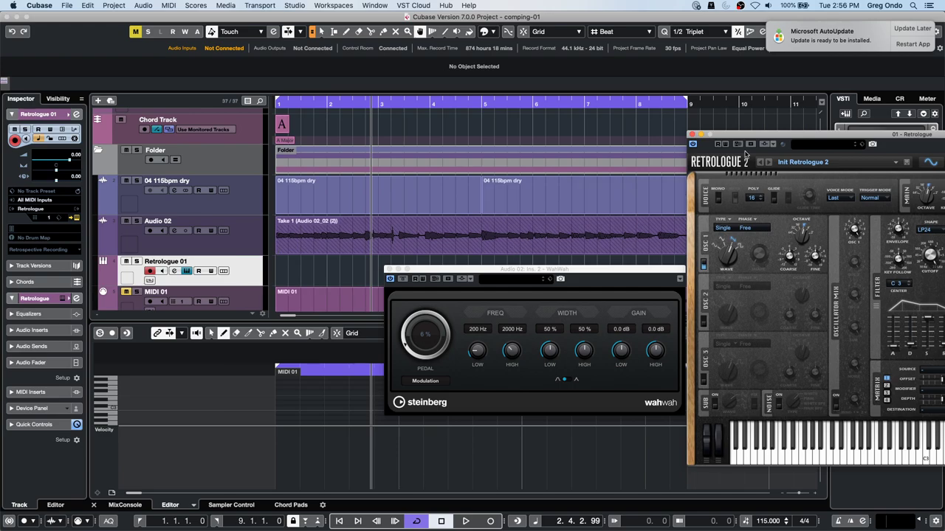
Step: Move the Retrologue window fully into view, leaving its preset browser, and postpone the Microsoft AutoUpdate notification
{"action": "left_click", "coordinate": [823, 148]}
{"action": "left_click", "coordinate": [807, 168]}
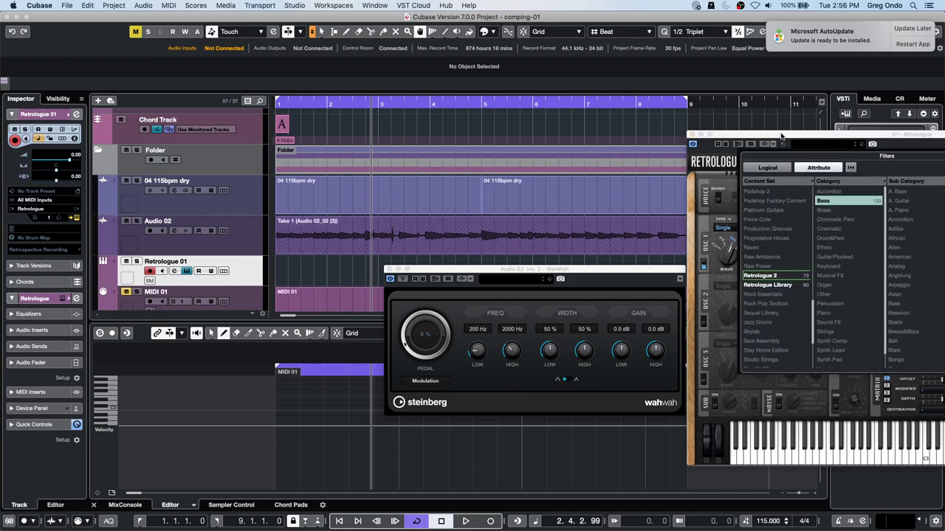
{"action": "left_click_drag", "start_coordinate": [777, 136], "coordinate": [433, 89]}
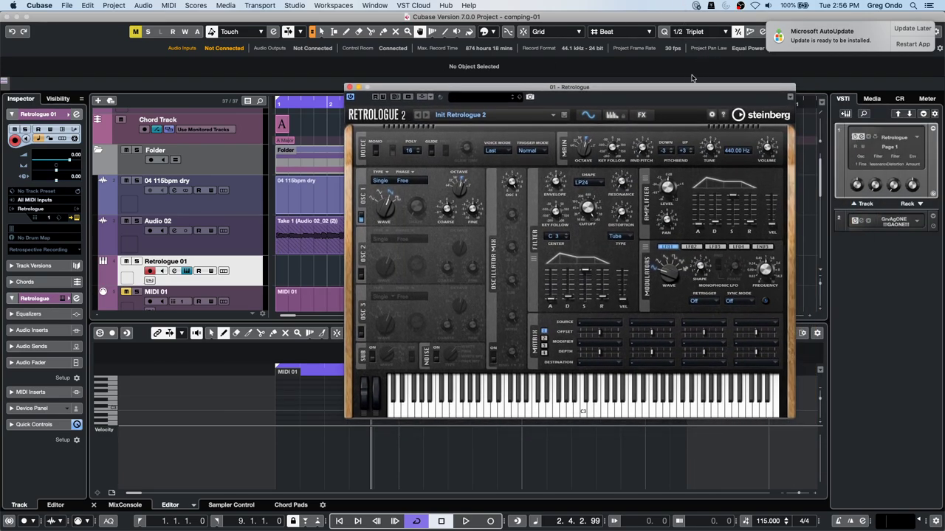
{"action": "left_click", "coordinate": [917, 28]}
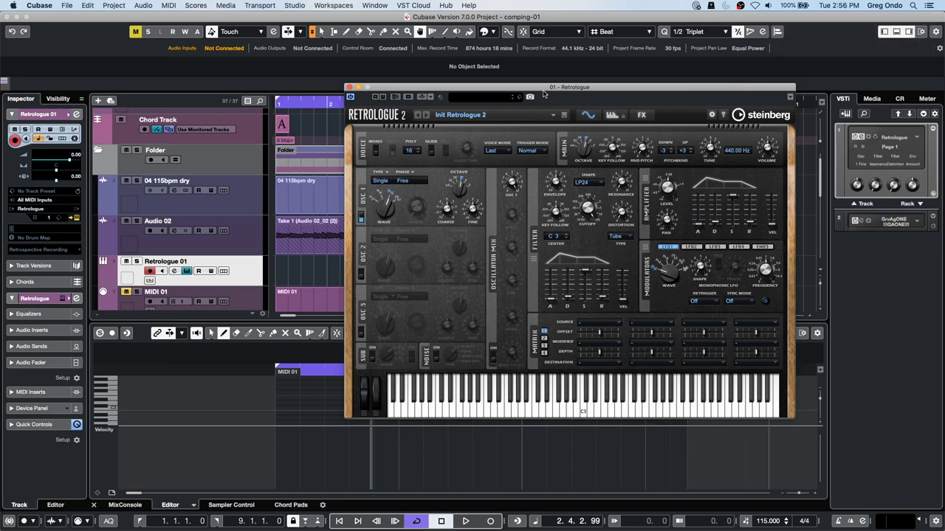
Step: Load the Fatty Boom Bass preset into Retrologue and move its window aside
{"action": "left_click", "coordinate": [490, 96]}
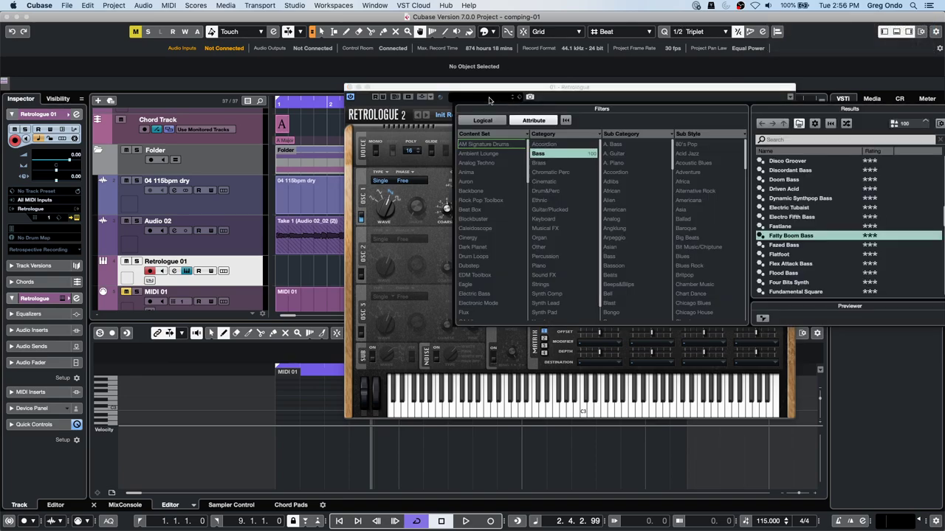
{"action": "double_click", "coordinate": [781, 236]}
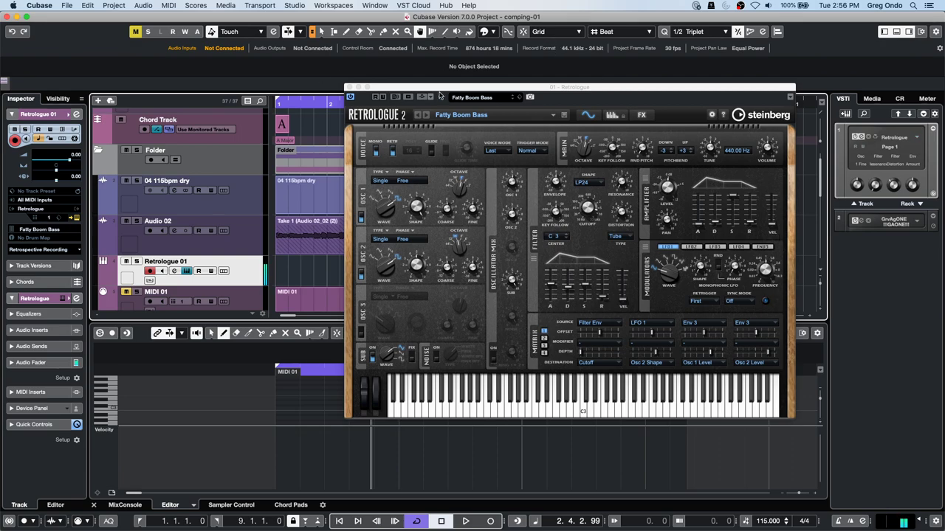
{"action": "left_click_drag", "start_coordinate": [439, 95], "coordinate": [282, 89]}
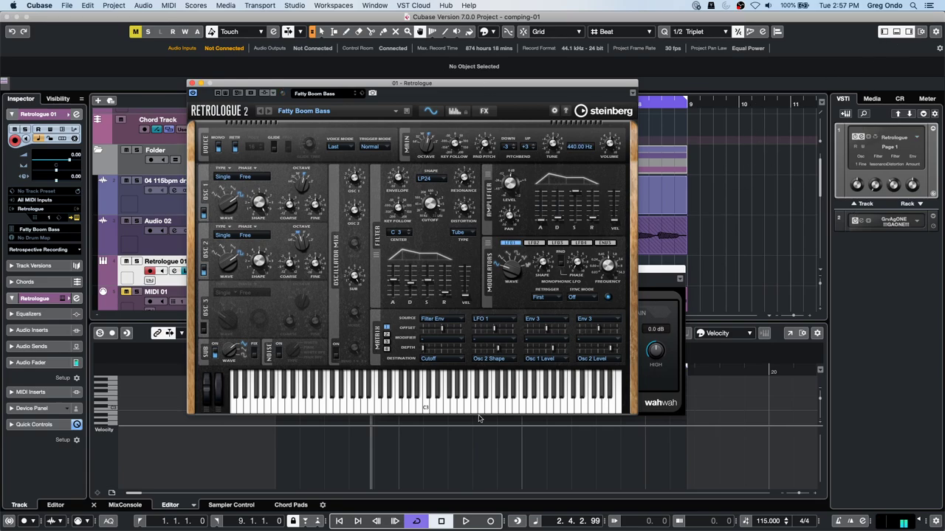
Step: Bring up the MixConsole, open the Stereo output's channel settings and move the Retrologue window clear of its inserts
{"action": "left_click", "coordinate": [125, 505]}
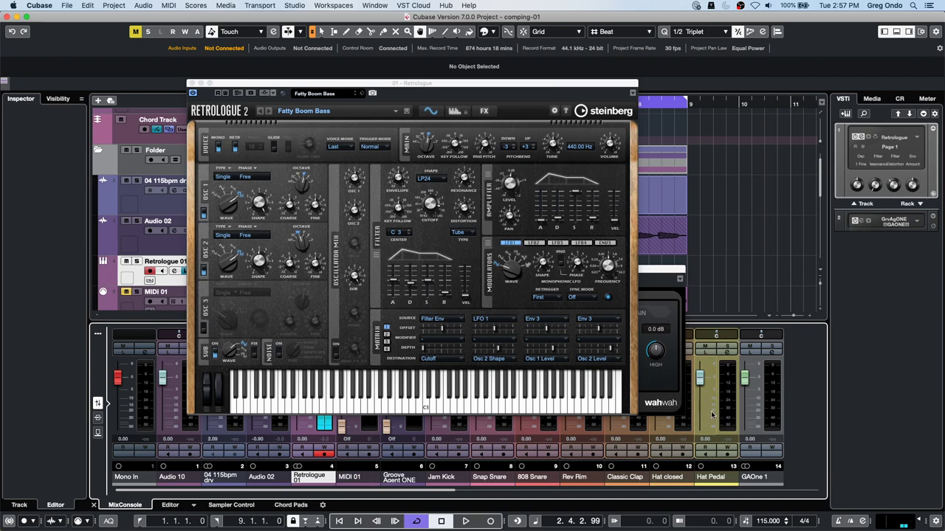
{"action": "left_click_drag", "start_coordinate": [443, 491], "coordinate": [793, 473]}
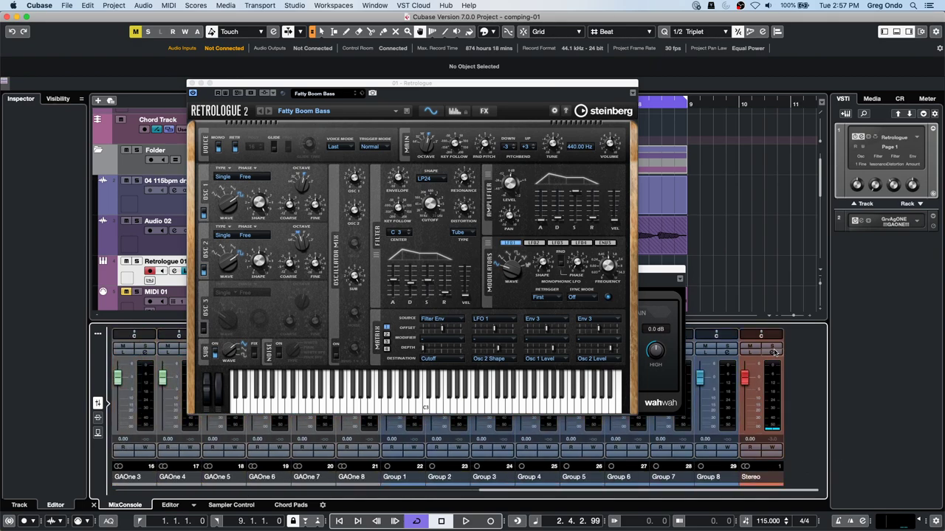
{"action": "left_click", "coordinate": [773, 351]}
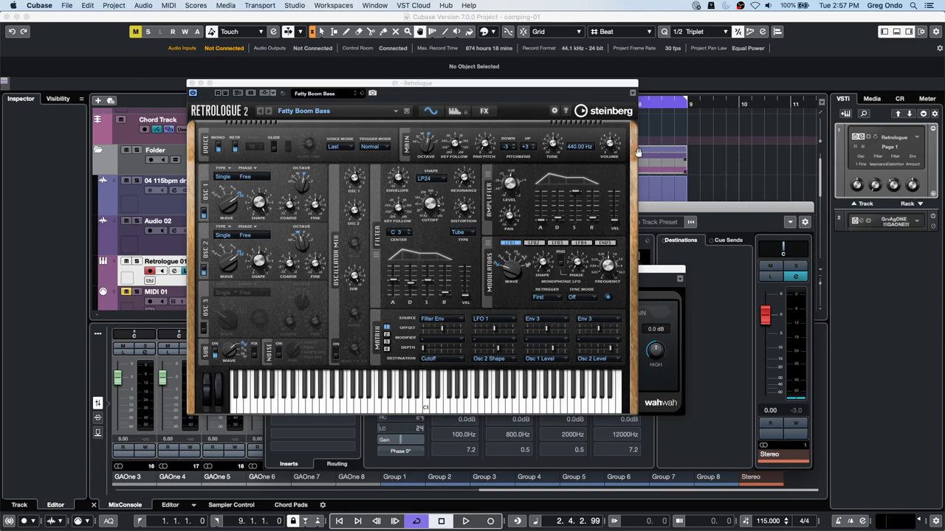
{"action": "left_click_drag", "start_coordinate": [559, 85], "coordinate": [431, 311]}
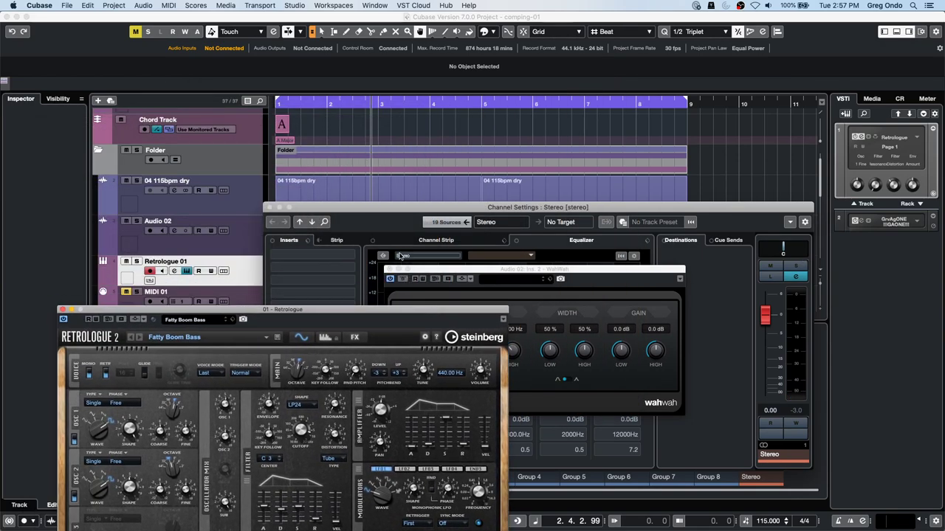
Step: Insert MultibandCompressor in the Stereo output's first insert slot and move the plug-in window away from the insert list
{"action": "left_click", "coordinate": [351, 257]}
{"action": "left_click", "coordinate": [351, 257]}
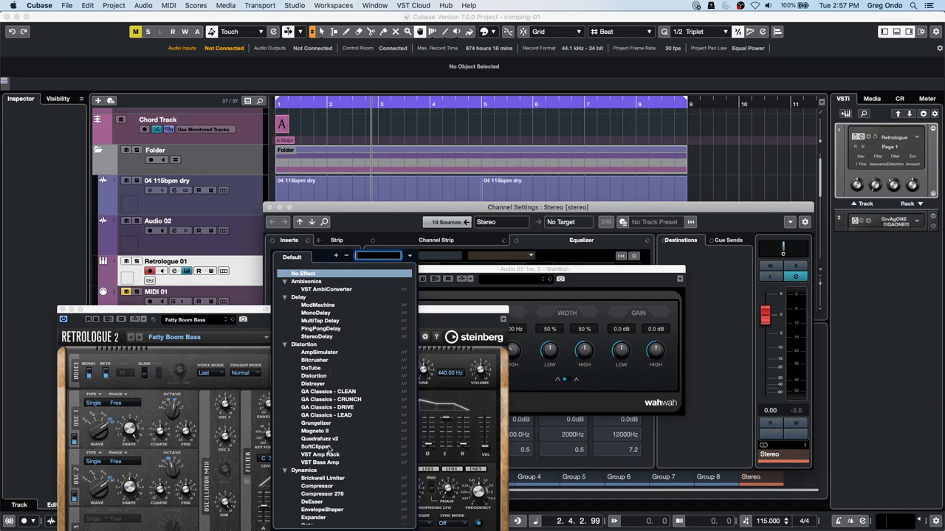
{"action": "scroll", "coordinate": [336, 468], "scroll_direction": "down", "scroll_amount": 5}
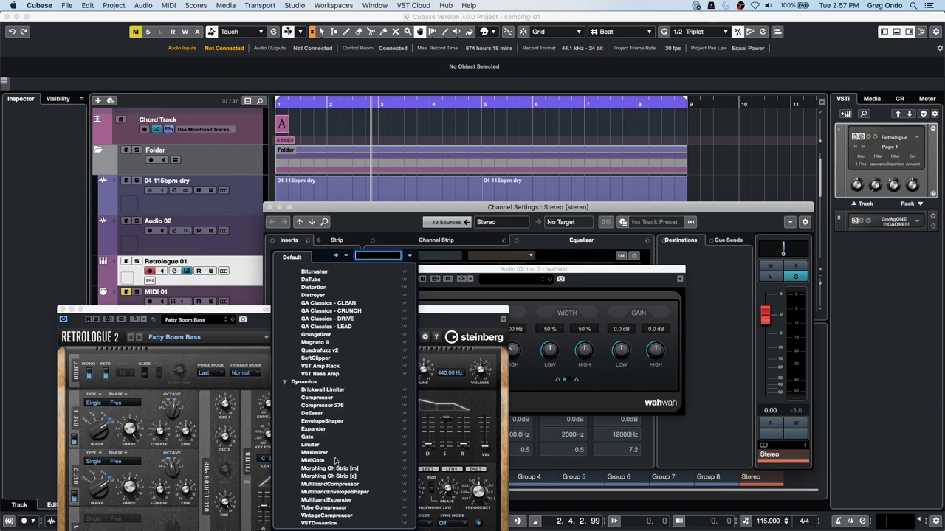
{"action": "left_click", "coordinate": [340, 485]}
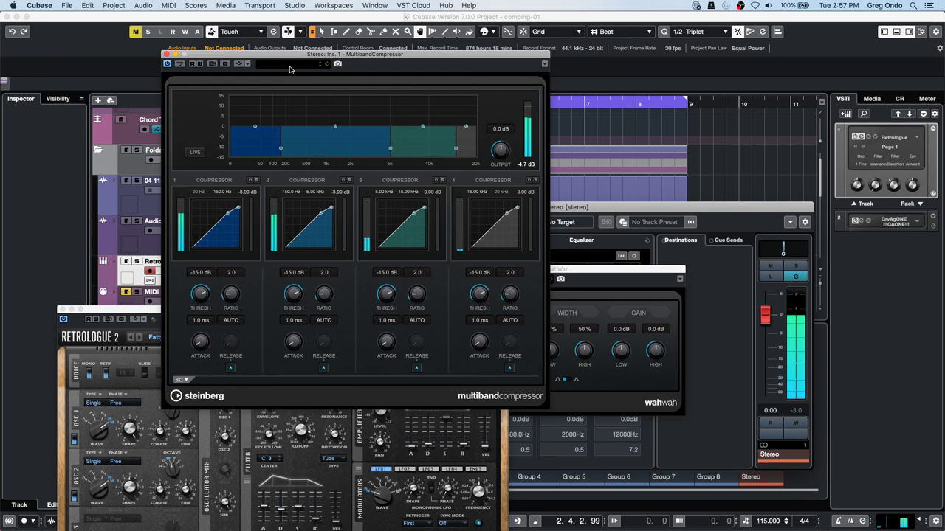
{"action": "left_click_drag", "start_coordinate": [299, 57], "coordinate": [632, 47]}
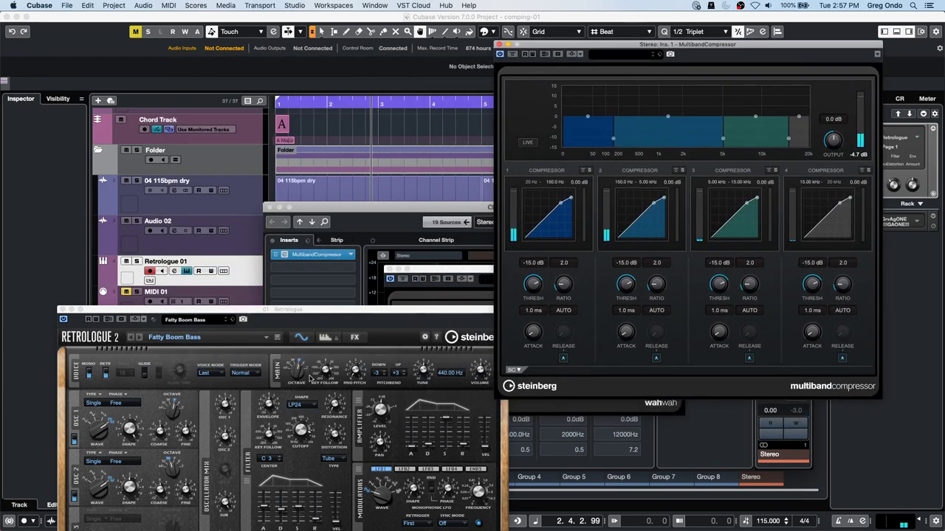
Step: Insert MultibandEnvelopeShaper in the Stereo output's second insert slot and move its window aside
{"action": "left_click", "coordinate": [349, 269]}
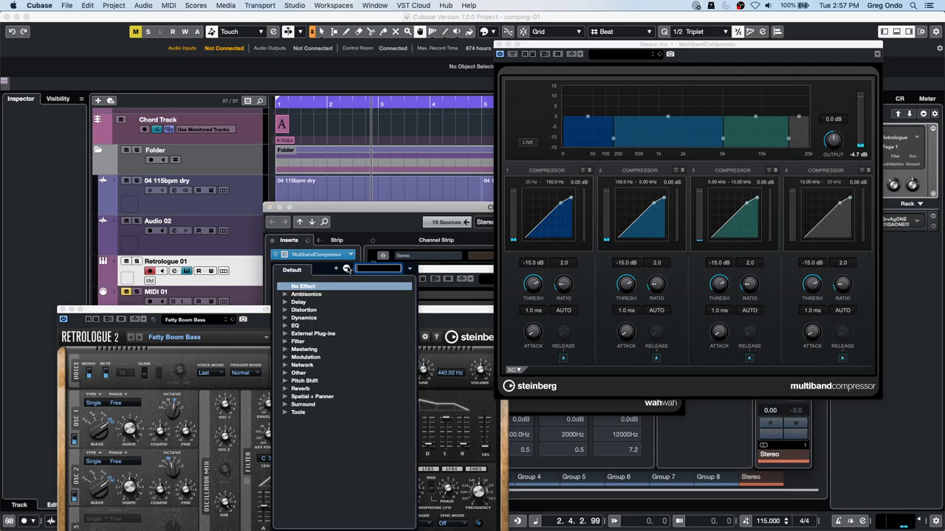
{"action": "left_click", "coordinate": [286, 319]}
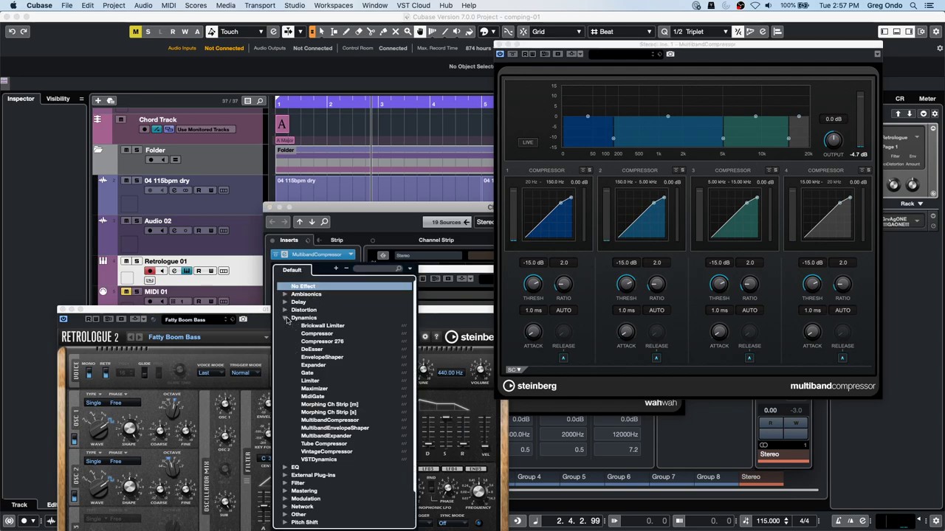
{"action": "left_click", "coordinate": [353, 428]}
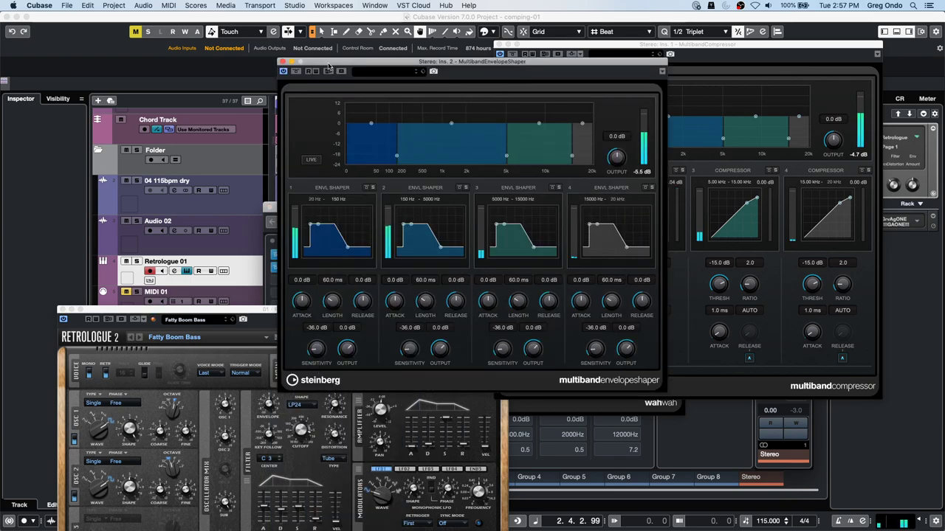
{"action": "left_click_drag", "start_coordinate": [330, 62], "coordinate": [540, 69]}
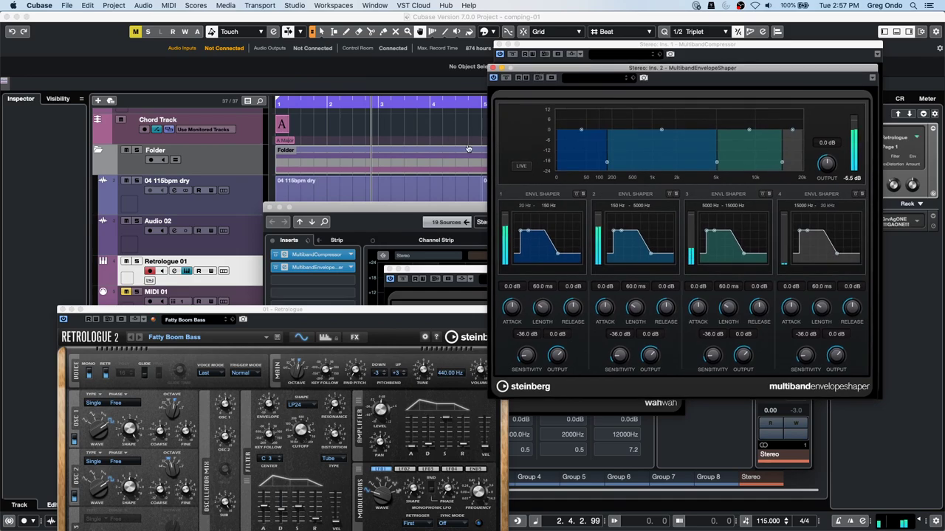
Step: Add another MultibandCompressor in the Stereo output's third insert slot and move its window aside
{"action": "left_click", "coordinate": [352, 280]}
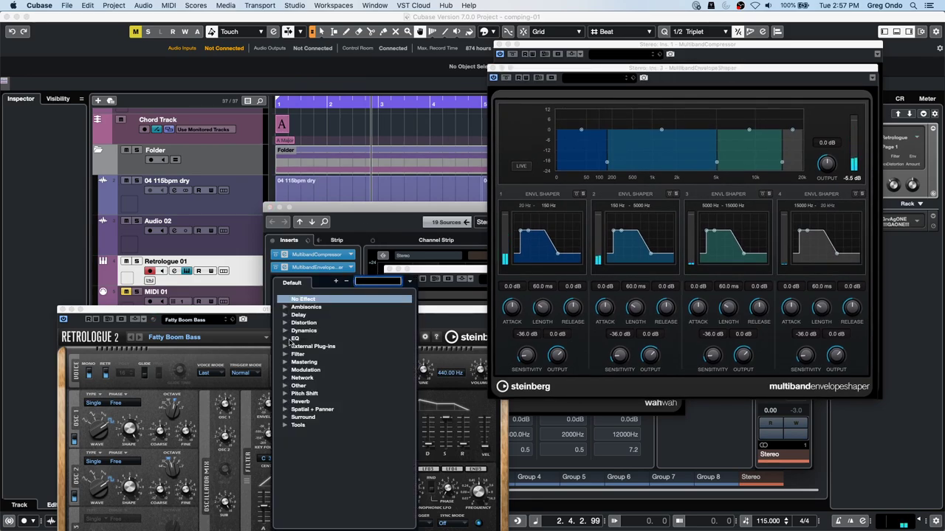
{"action": "left_click", "coordinate": [286, 331]}
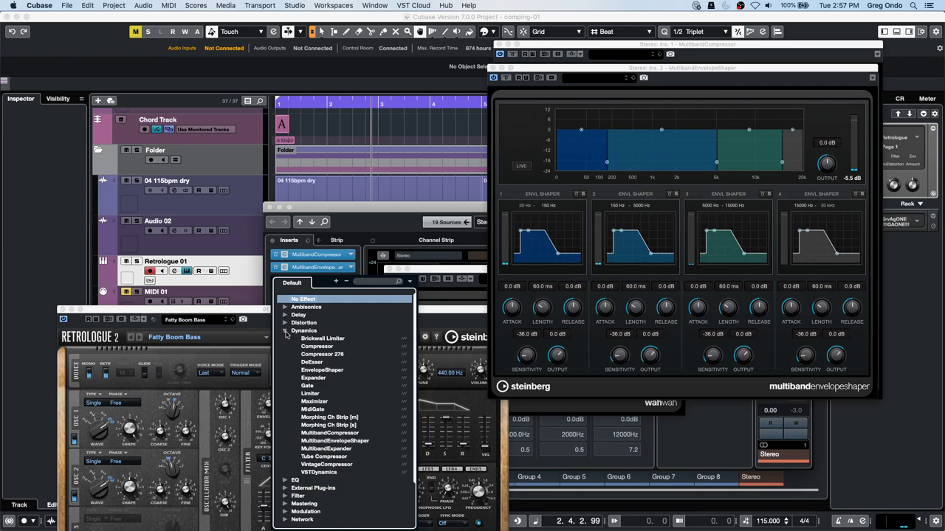
{"action": "left_click", "coordinate": [352, 434]}
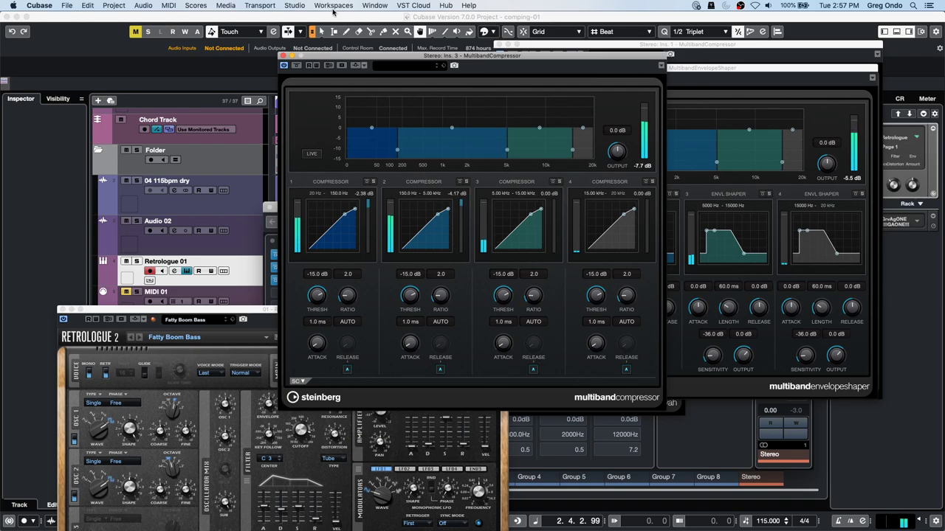
{"action": "left_click_drag", "start_coordinate": [346, 54], "coordinate": [601, 70]}
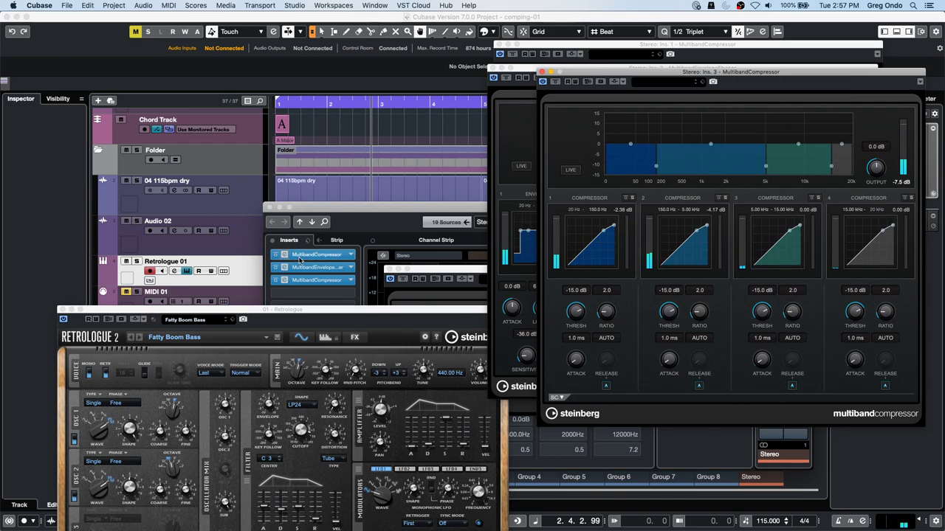
Step: Close the Retrologue, multiband plug-in, WahWah and Stereo channel settings windows
{"action": "left_click", "coordinate": [63, 310]}
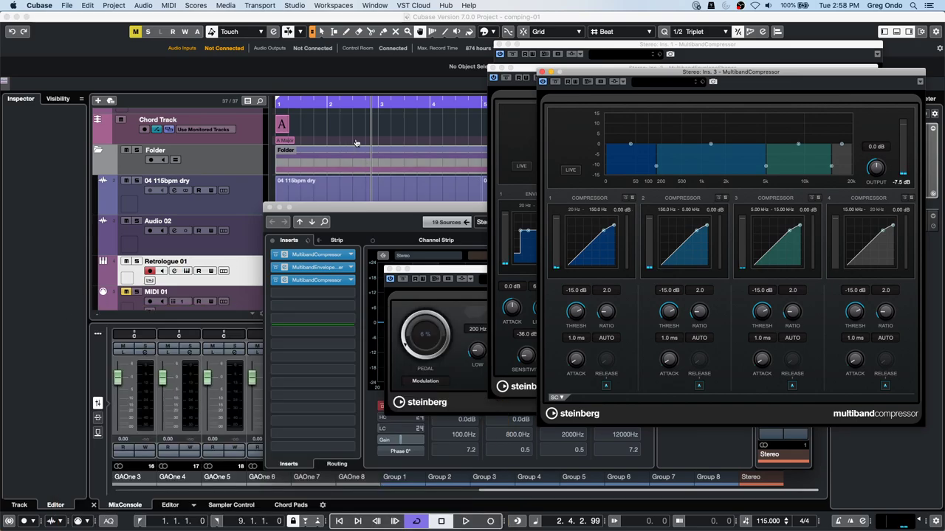
{"action": "left_click", "coordinate": [491, 69]}
{"action": "left_click", "coordinate": [498, 45]}
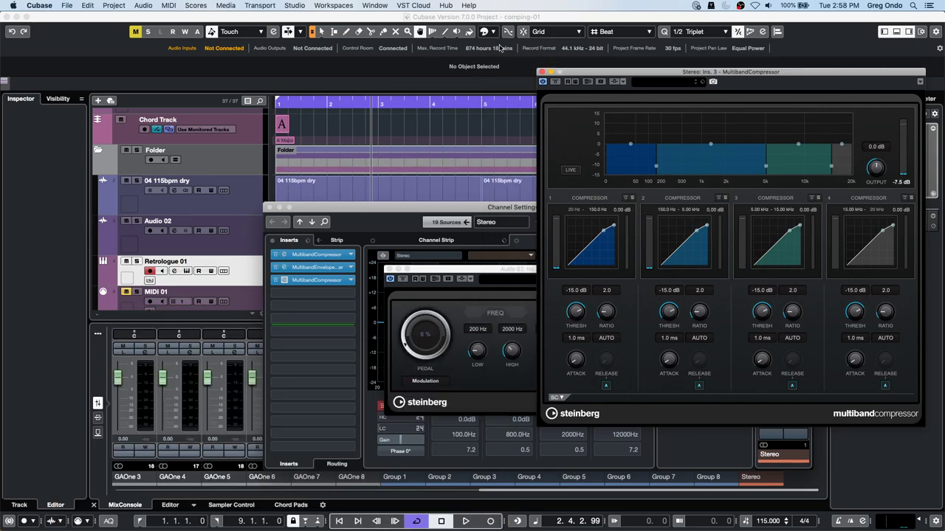
{"action": "left_click", "coordinate": [541, 73]}
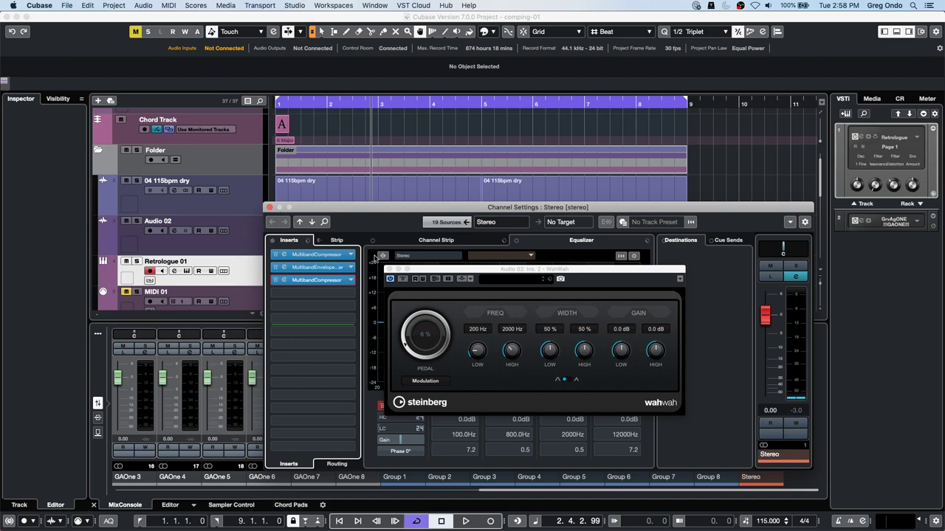
{"action": "left_click", "coordinate": [390, 269]}
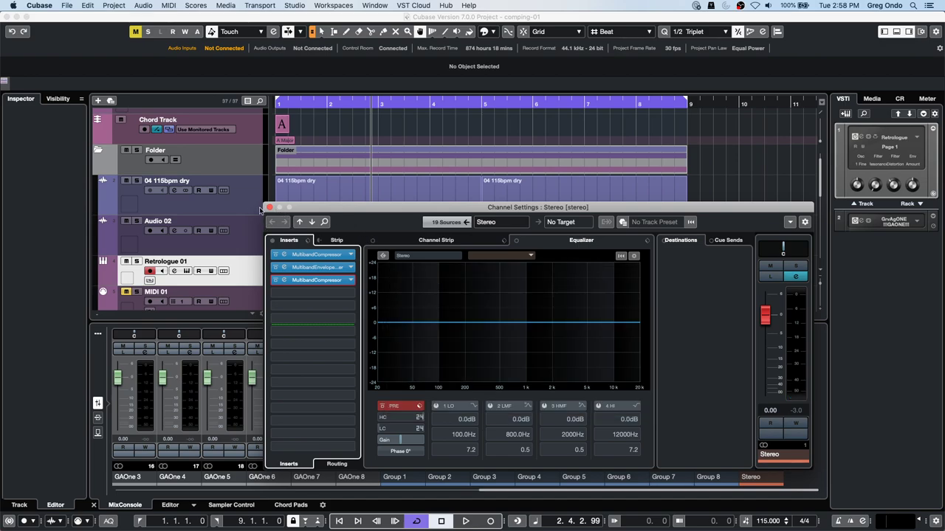
{"action": "left_click", "coordinate": [269, 208]}
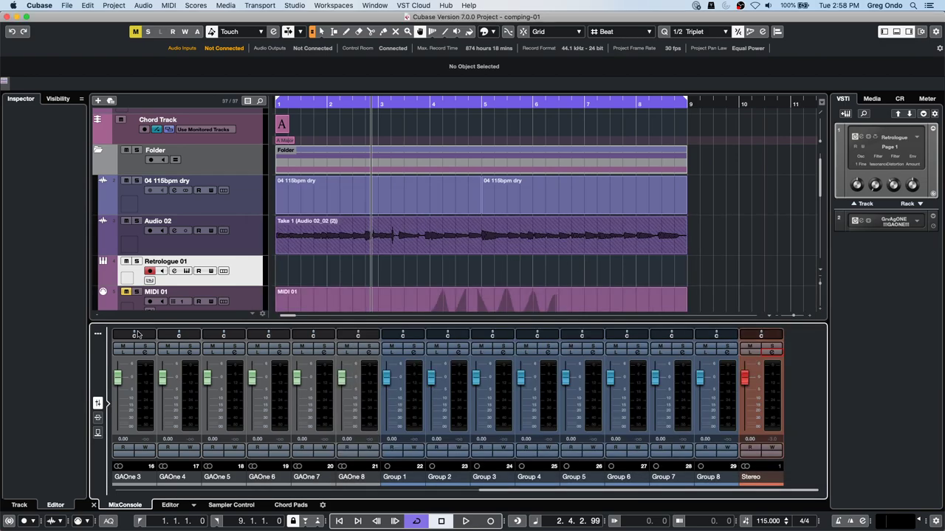
Step: Show the MixConsole toolbar, open the mixer full size in its own window, check its layout options including Channel Latency, and close it
{"action": "left_click", "coordinate": [97, 334]}
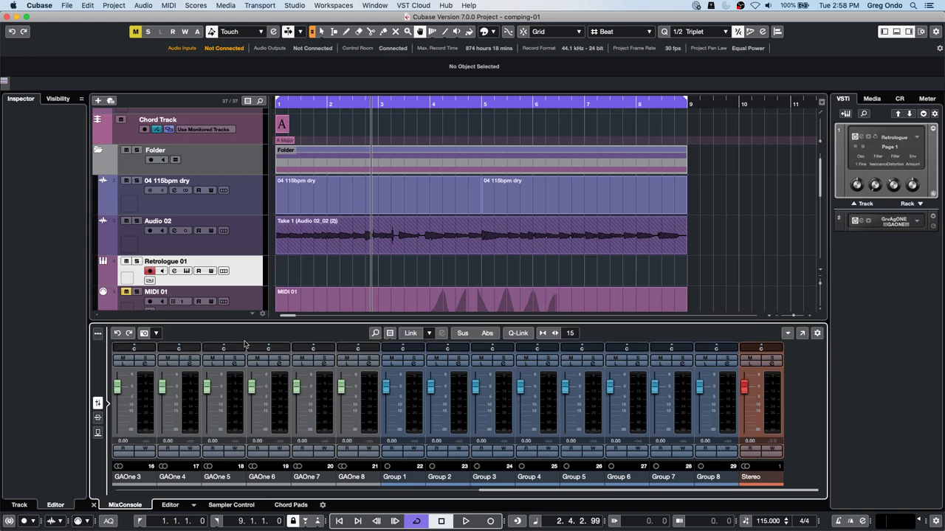
{"action": "left_click", "coordinate": [801, 333]}
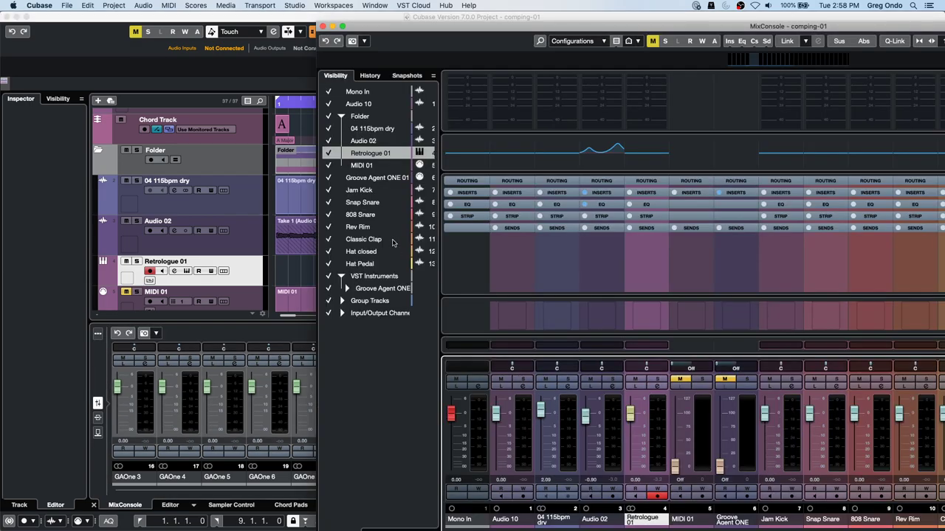
{"action": "left_click", "coordinate": [332, 26]}
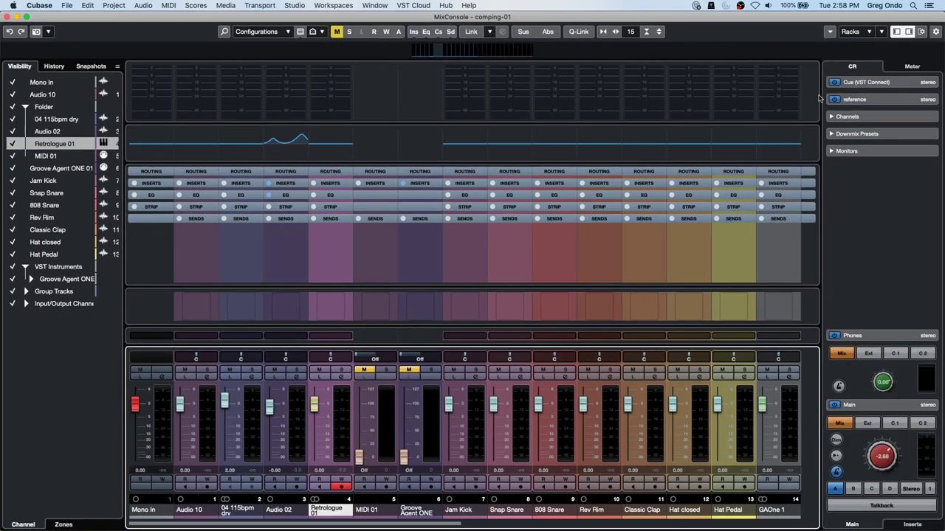
{"action": "left_click", "coordinate": [919, 33]}
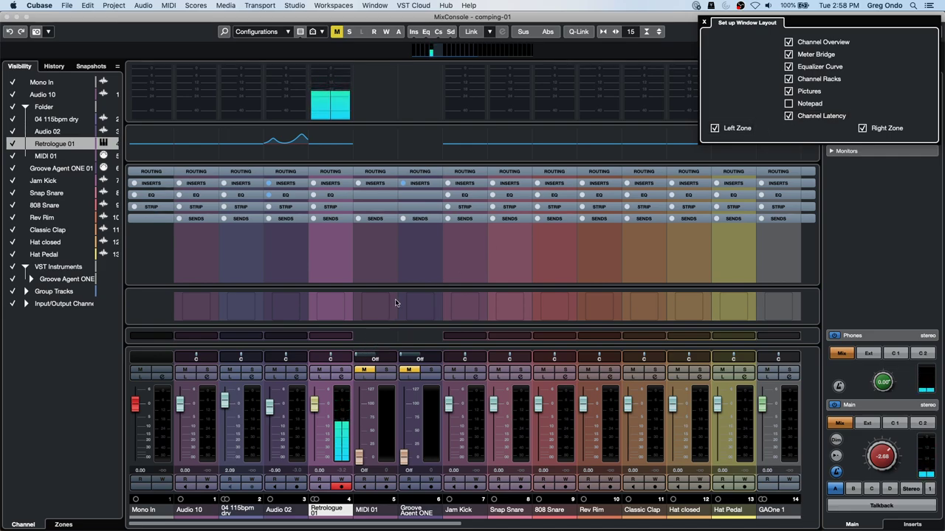
{"action": "left_click", "coordinate": [349, 339]}
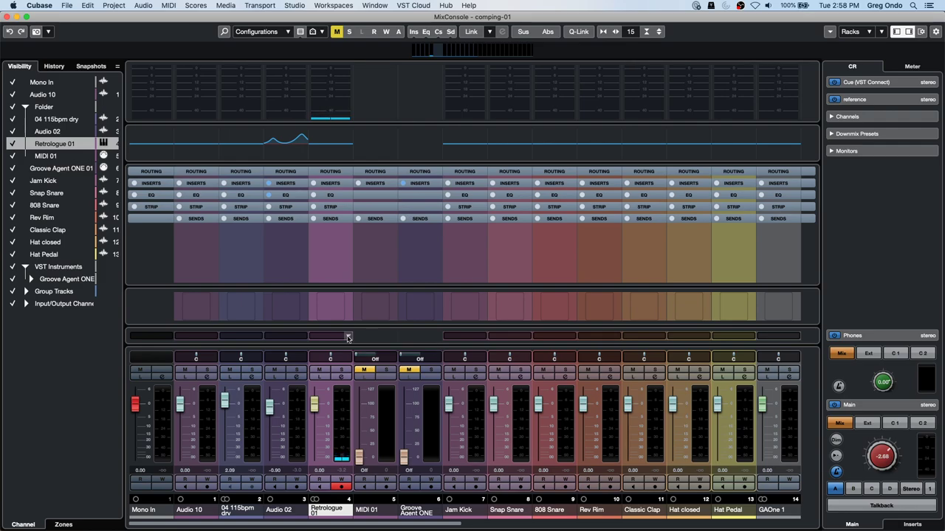
{"action": "left_click", "coordinate": [7, 16]}
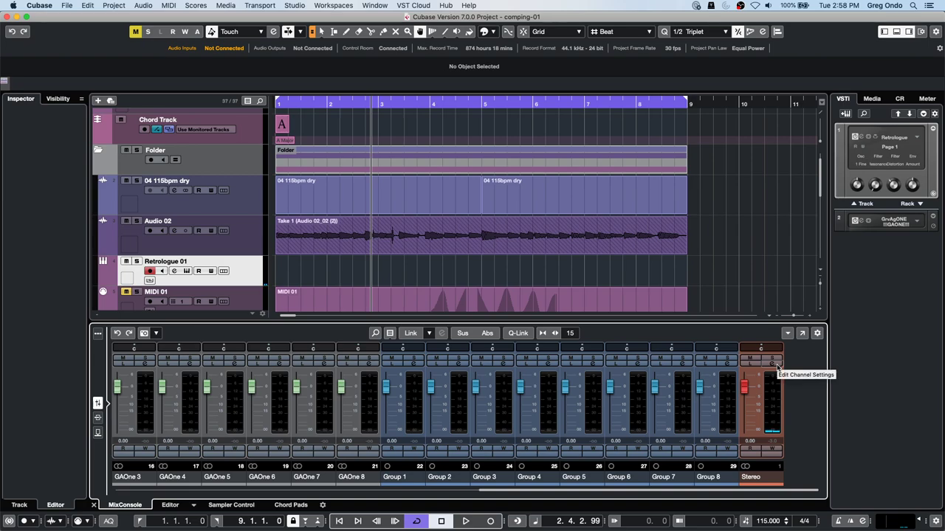
Step: Look at the GAOne 8 channel settings and the Retrologue 01 channel in the separate MixConsole, and return to the project
{"action": "left_click", "coordinate": [370, 364]}
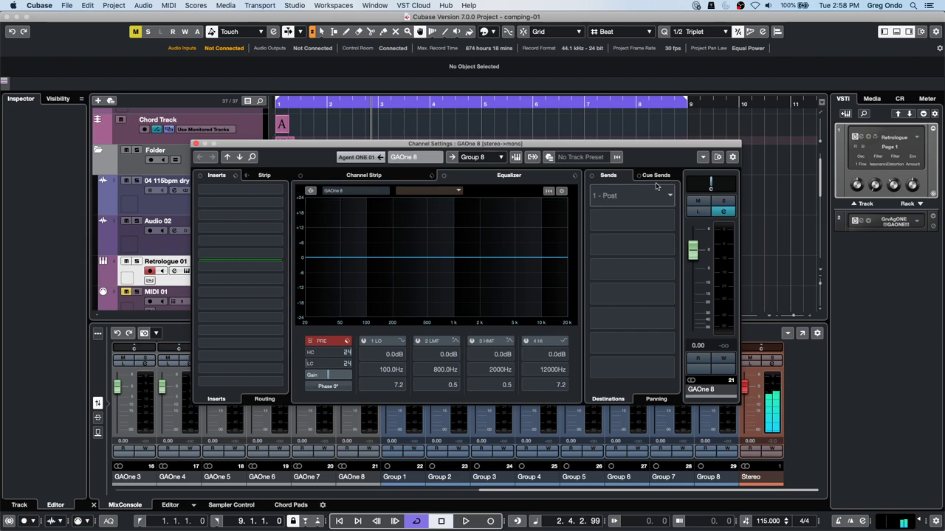
{"action": "left_click", "coordinate": [195, 144]}
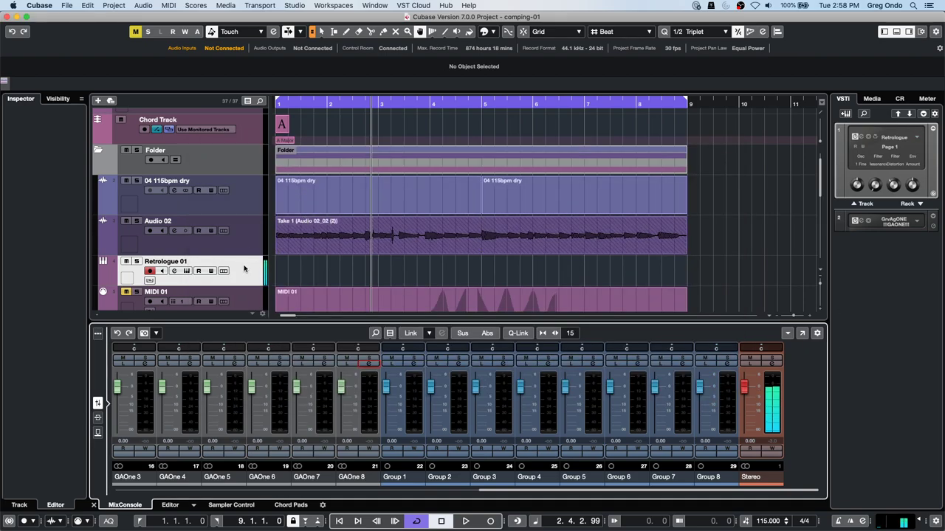
{"action": "left_click_drag", "start_coordinate": [489, 494], "coordinate": [168, 479]}
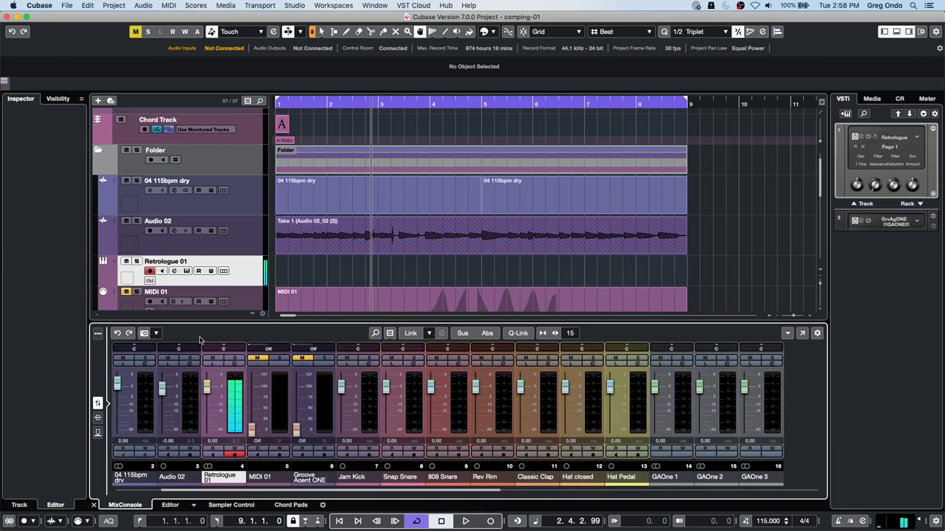
{"action": "left_click", "coordinate": [802, 333]}
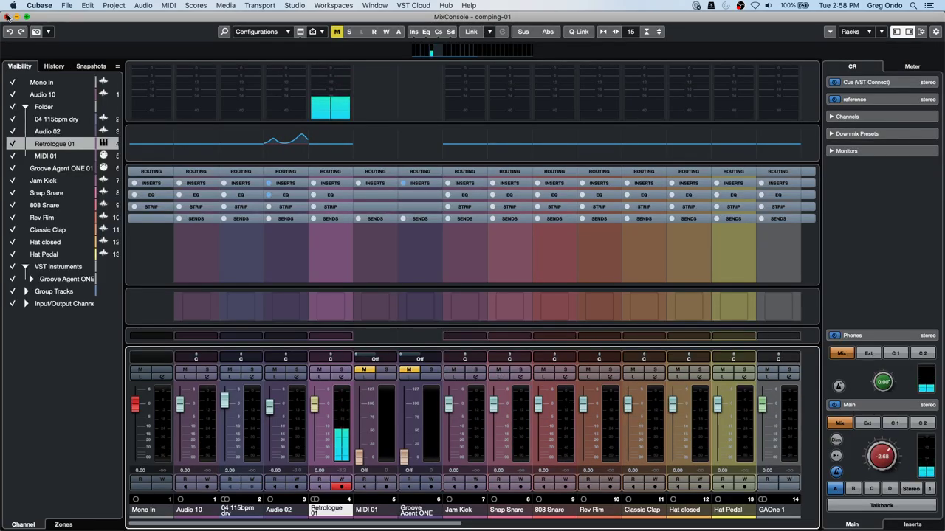
{"action": "key", "text": "F3"}
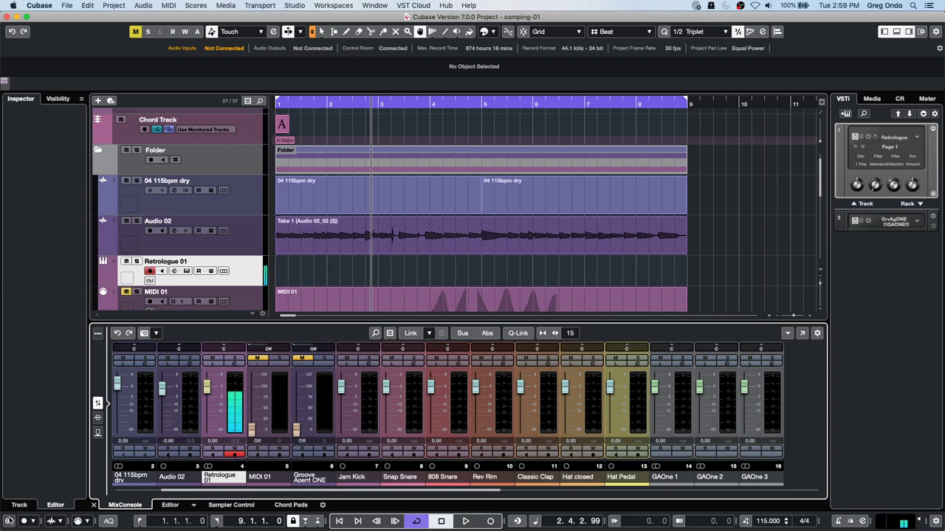
Step: Turn on Constrain Delay Compensation and check the inserts in the Retrologue 01 and Stereo channel settings
{"action": "left_click", "coordinate": [9, 521]}
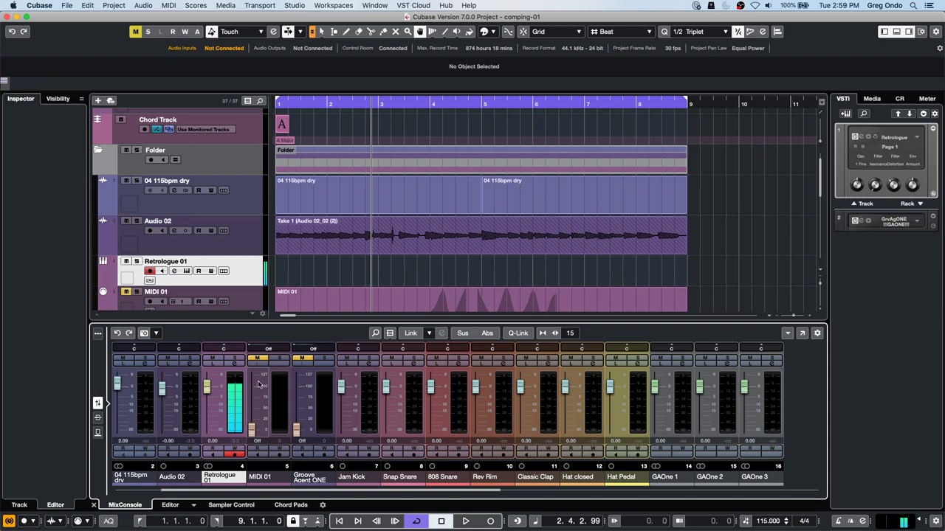
{"action": "left_click", "coordinate": [235, 364]}
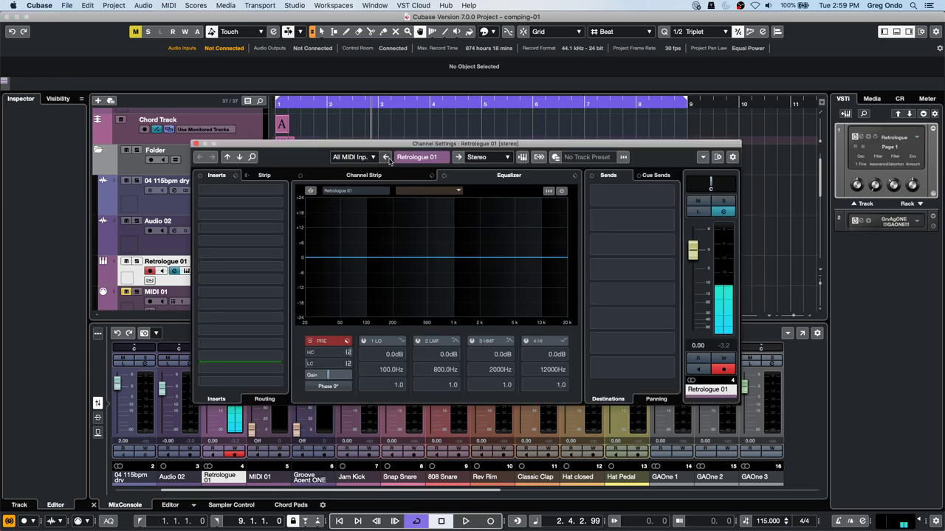
{"action": "left_click_drag", "start_coordinate": [395, 145], "coordinate": [390, 65]}
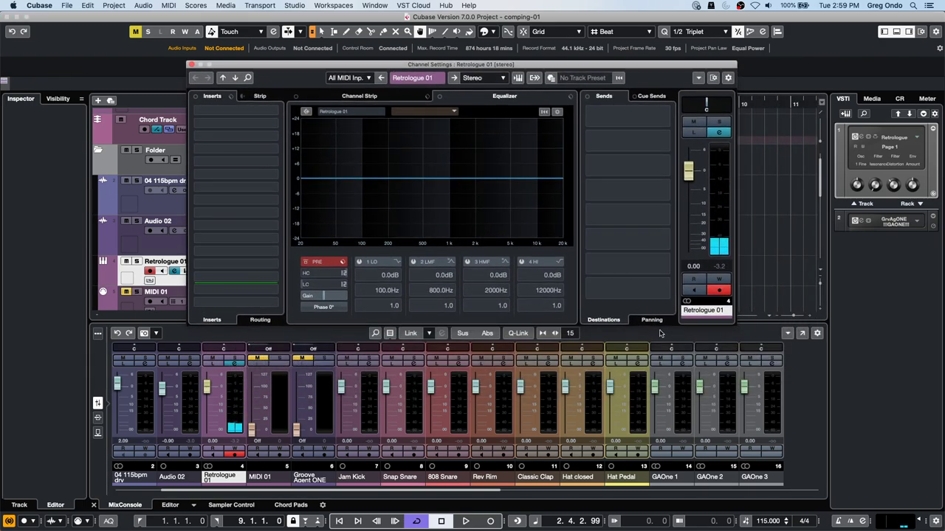
{"action": "left_click_drag", "start_coordinate": [356, 491], "coordinate": [664, 491]}
{"action": "left_click", "coordinate": [775, 365]}
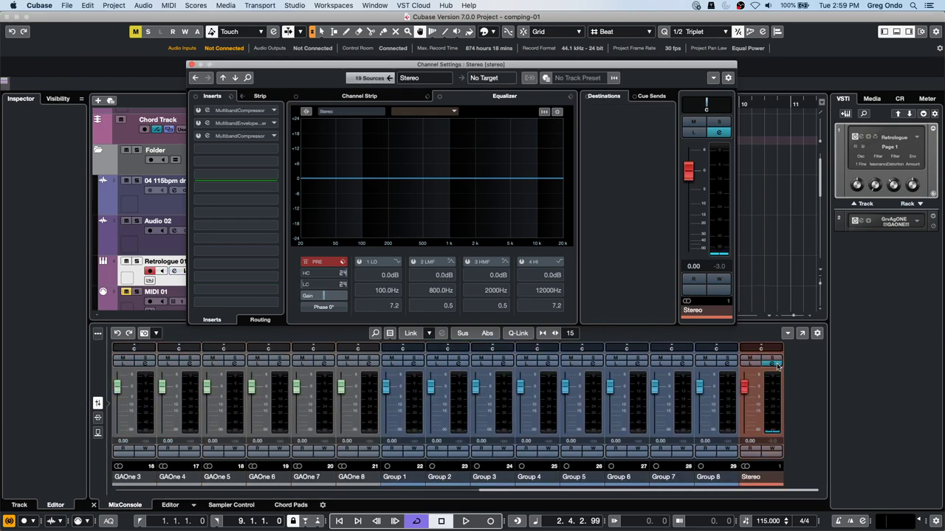
{"action": "left_click", "coordinate": [775, 365]}
{"action": "left_click", "coordinate": [775, 365]}
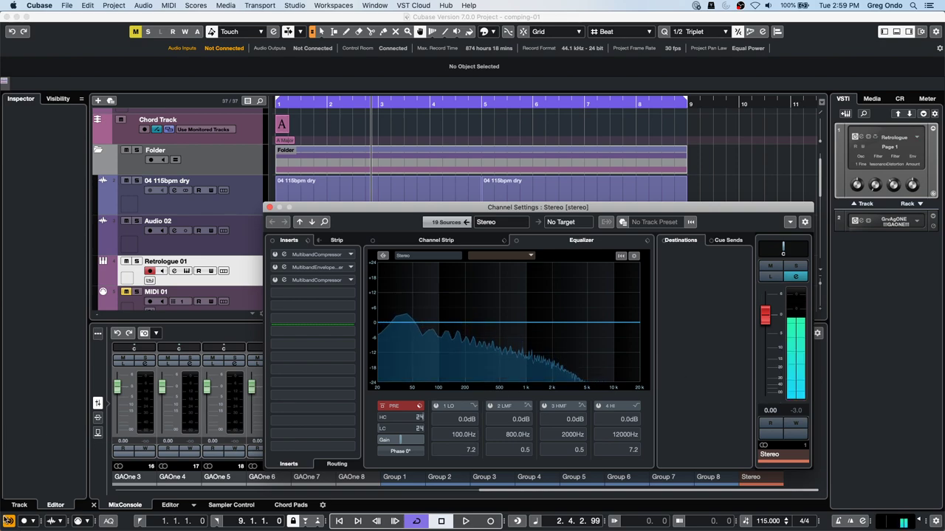
Step: Turn off Constrain Delay Compensation and check the multiband inserts in the Stereo channel settings
{"action": "left_click", "coordinate": [9, 521]}
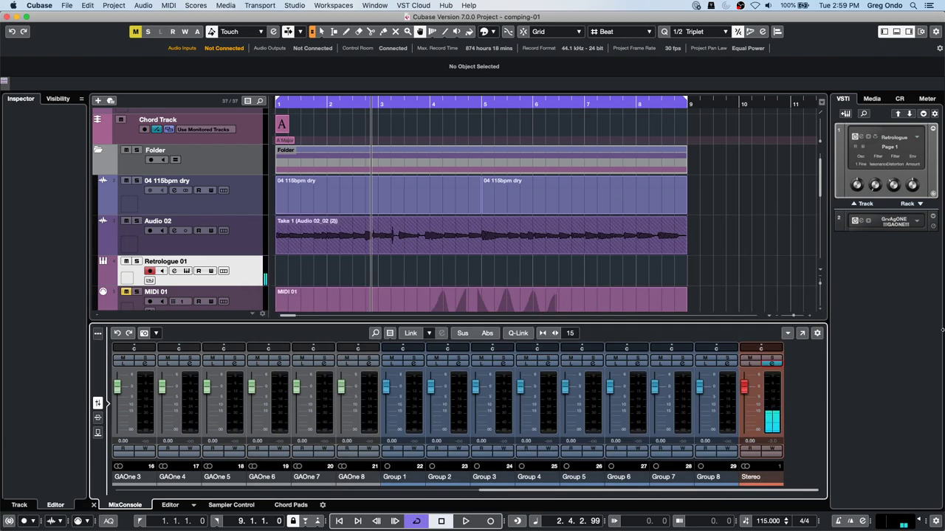
{"action": "left_click", "coordinate": [773, 364]}
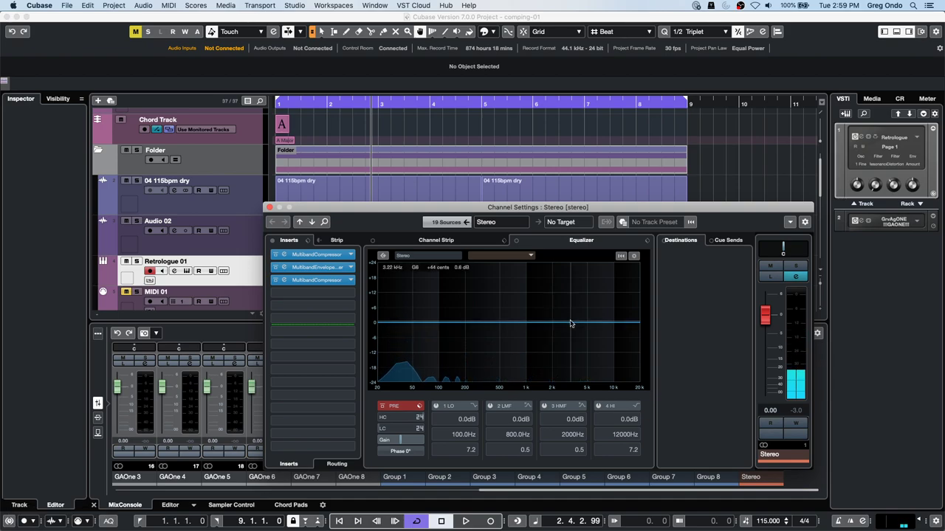
{"action": "left_click", "coordinate": [621, 256]}
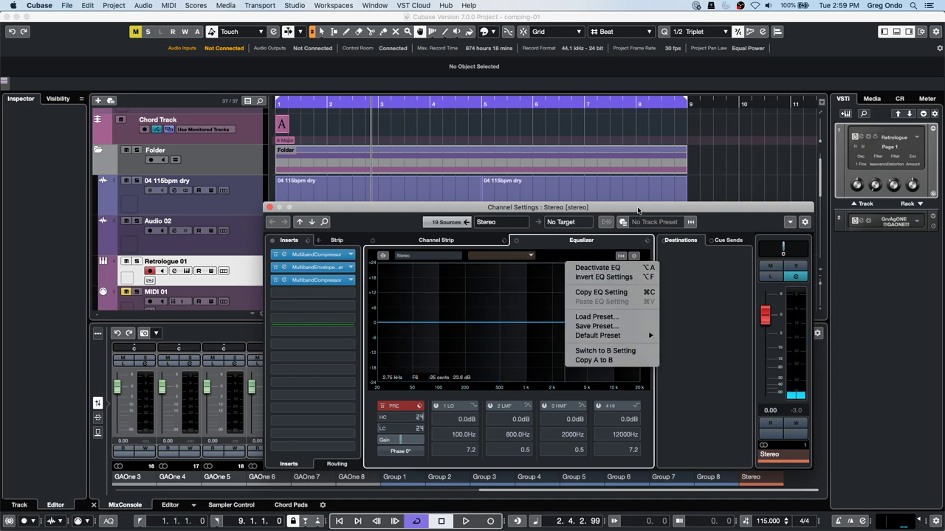
{"action": "left_click", "coordinate": [638, 211]}
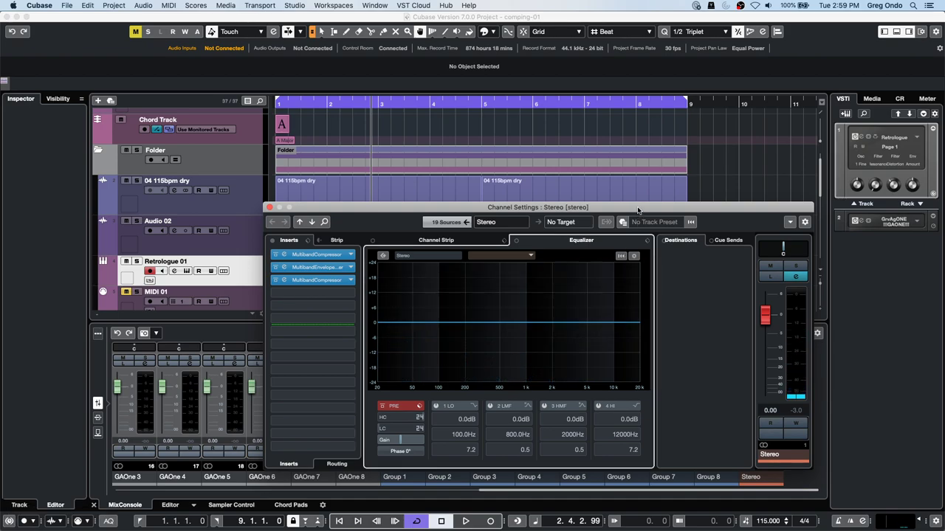
{"action": "right_click", "coordinate": [728, 222]}
{"action": "left_click", "coordinate": [747, 225]}
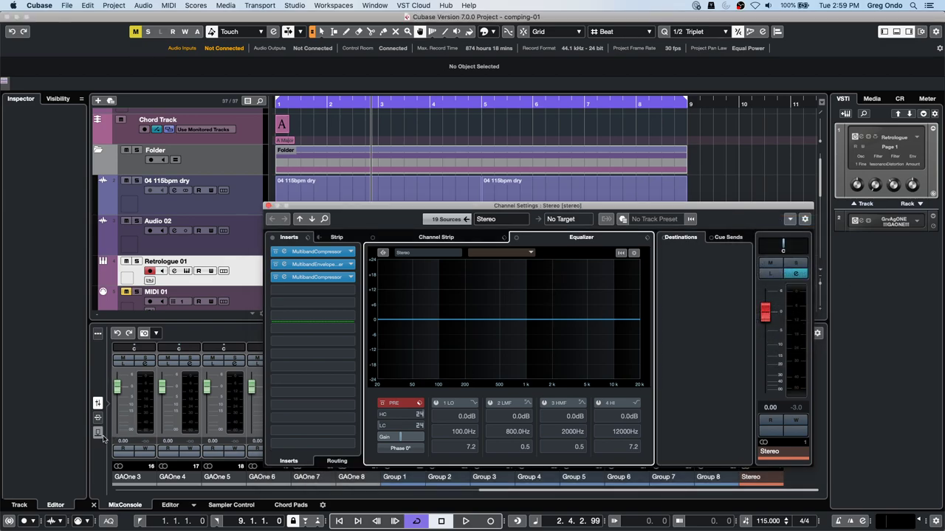
Step: Compare the Stereo inserts with Constrain Delay Compensation on and off, leave it on, and close the channel settings
{"action": "left_click", "coordinate": [9, 521]}
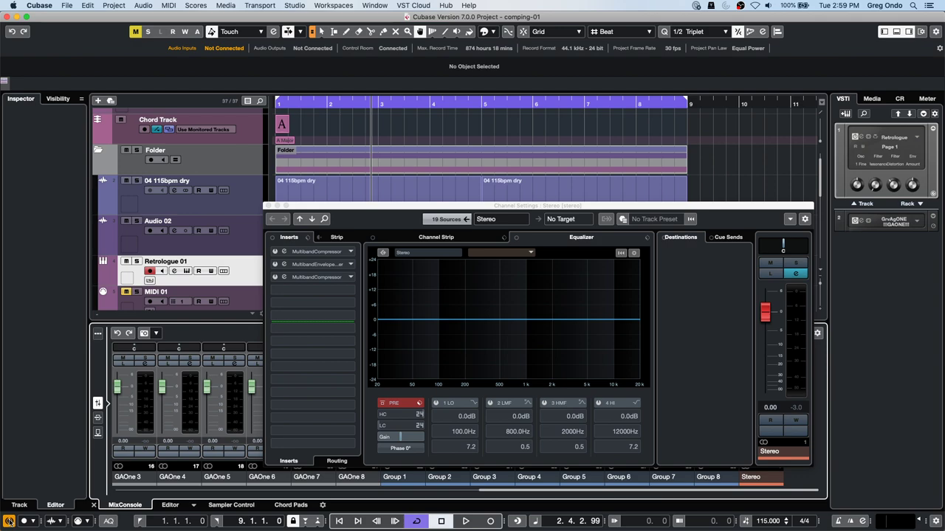
{"action": "left_click", "coordinate": [9, 521]}
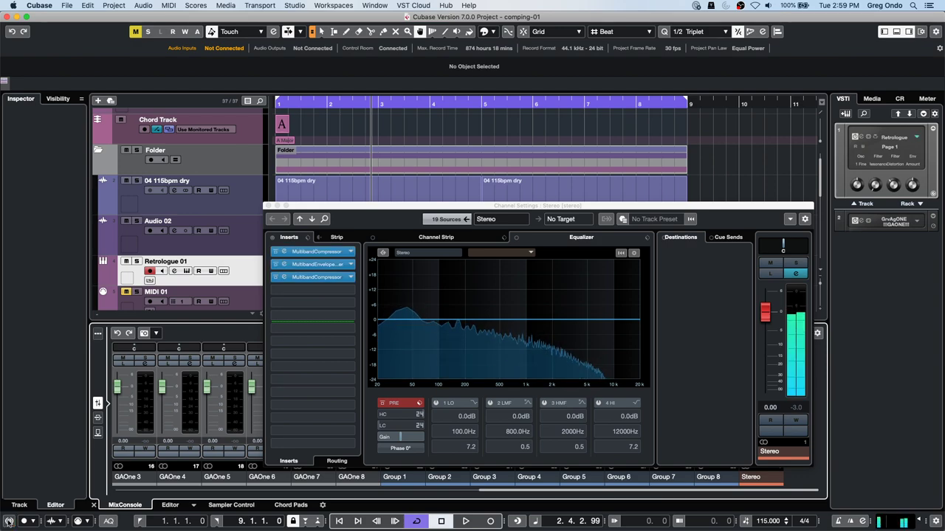
{"action": "left_click", "coordinate": [9, 521]}
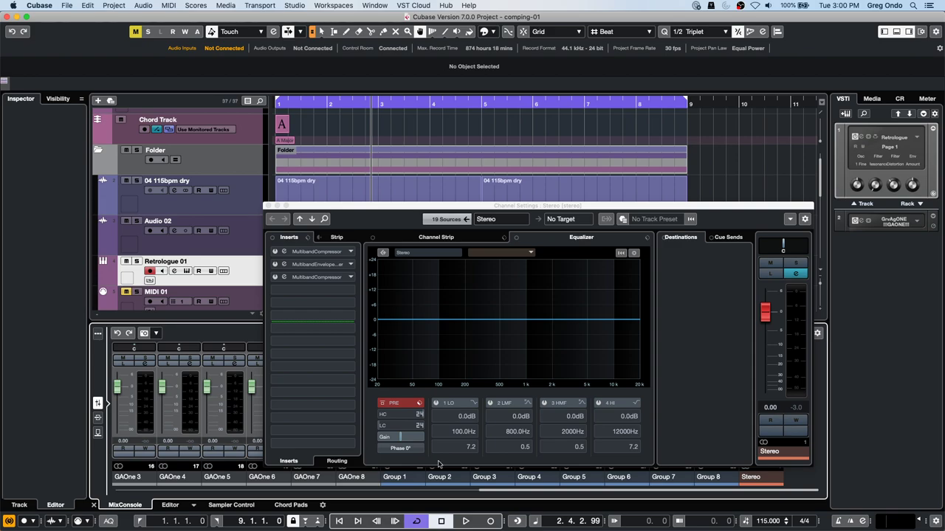
{"action": "left_click", "coordinate": [268, 206]}
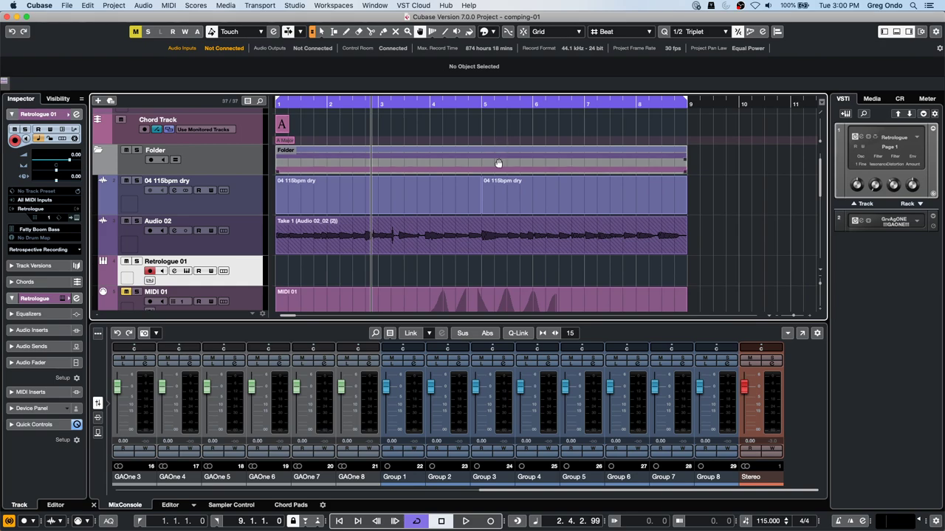
Step: Look at the Control Room audio connections and the Talkback channel's device port choices, and close the window
{"action": "left_click", "coordinate": [369, 5]}
{"action": "mouse_move", "coordinate": [296, 4]}
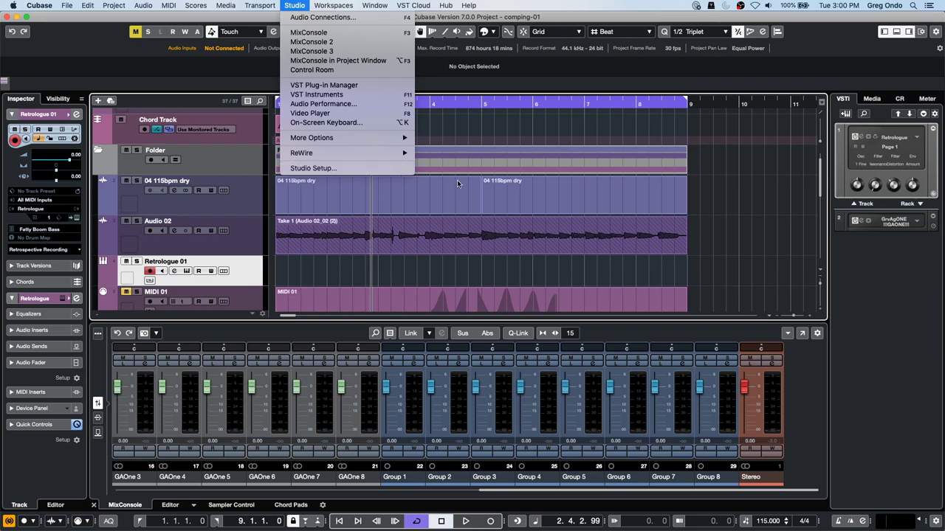
{"action": "left_click", "coordinate": [473, 127]}
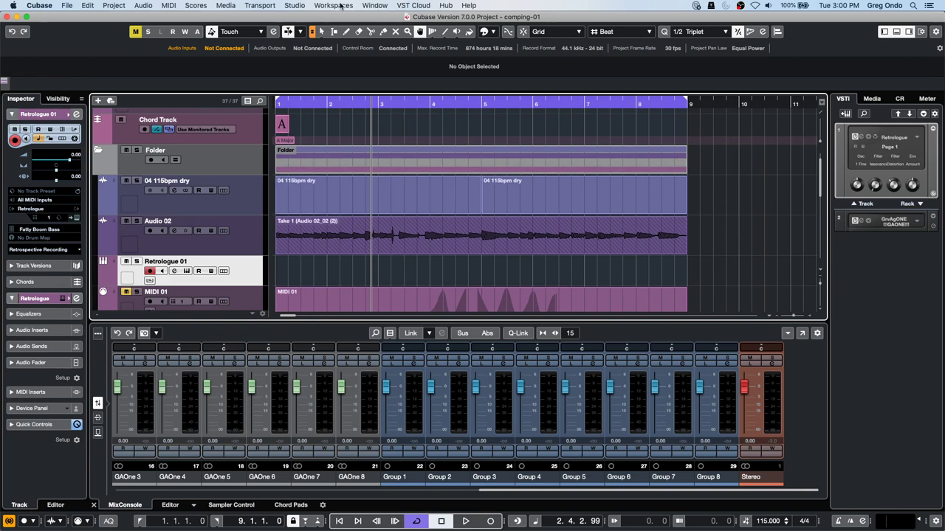
{"action": "left_click", "coordinate": [293, 5]}
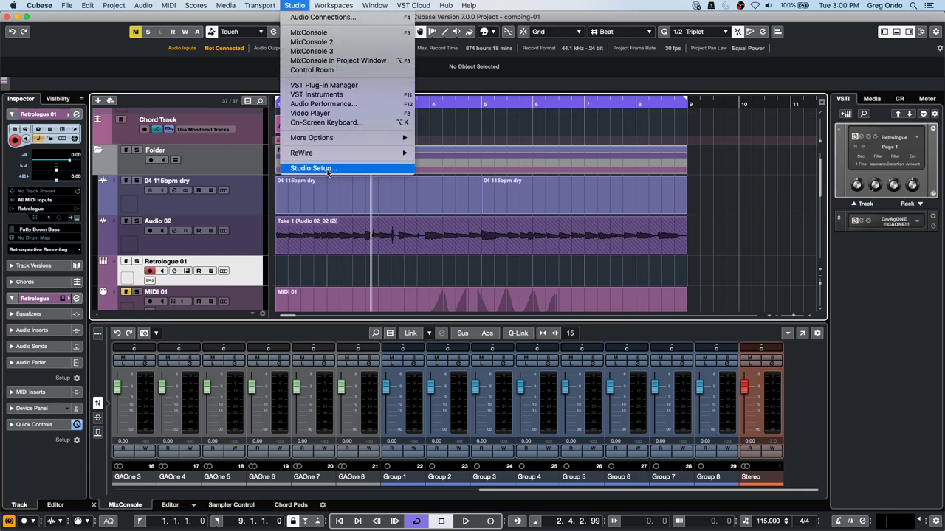
{"action": "left_click", "coordinate": [332, 17]}
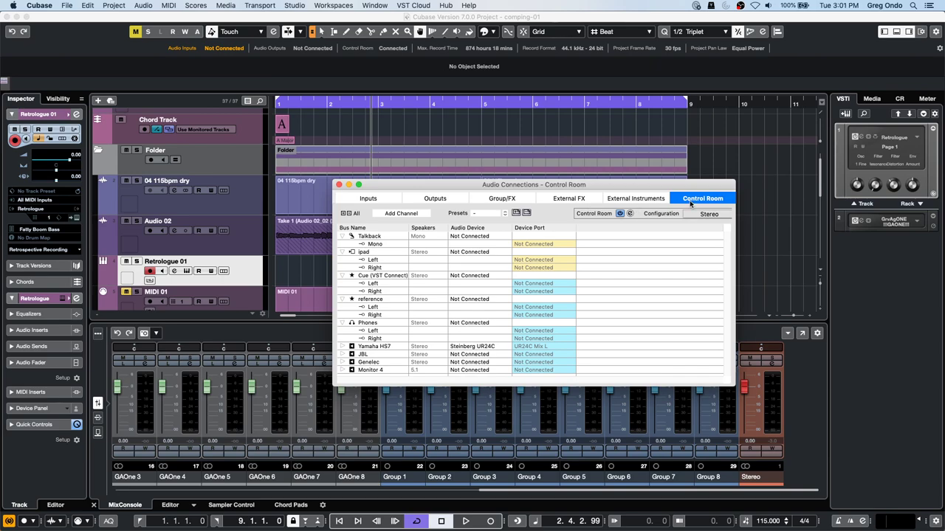
{"action": "left_click", "coordinate": [533, 244]}
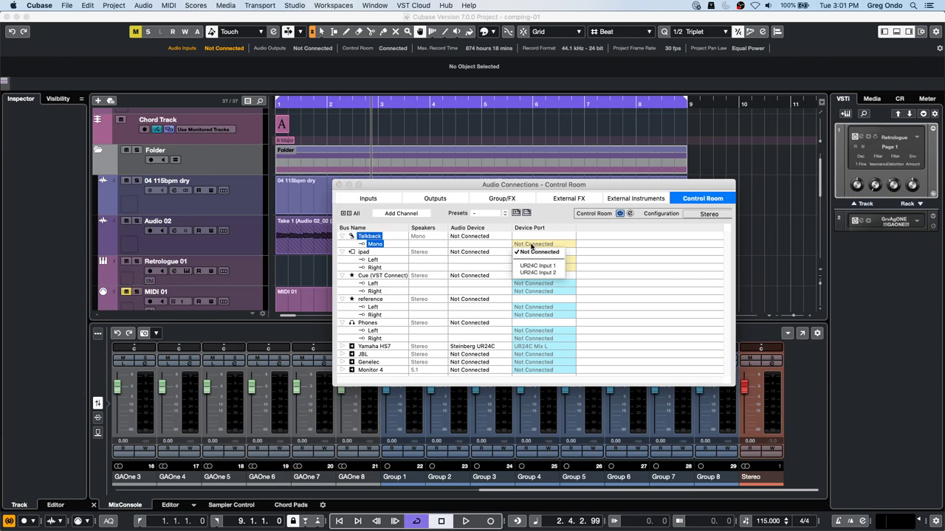
{"action": "left_click", "coordinate": [340, 185]}
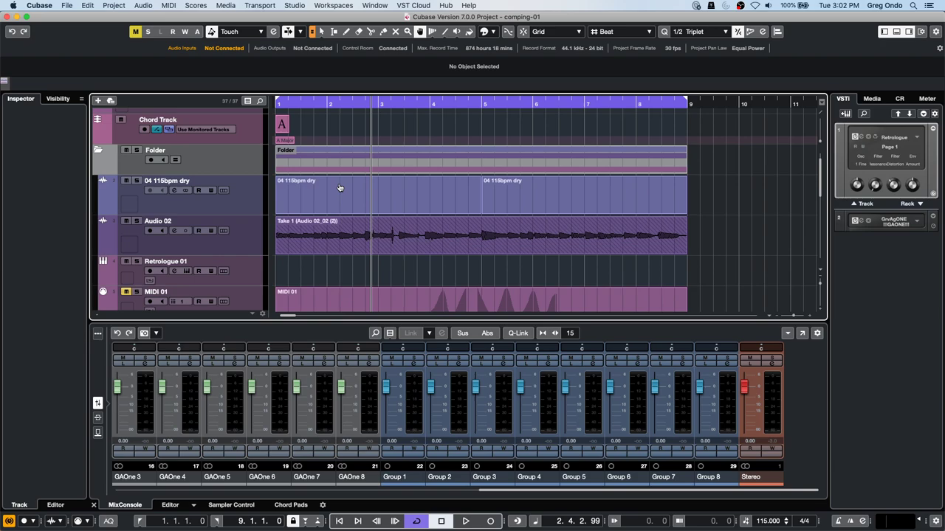
Step: Open the recent project Amos Moses - GO.cpr and activate it
{"action": "left_click", "coordinate": [67, 6]}
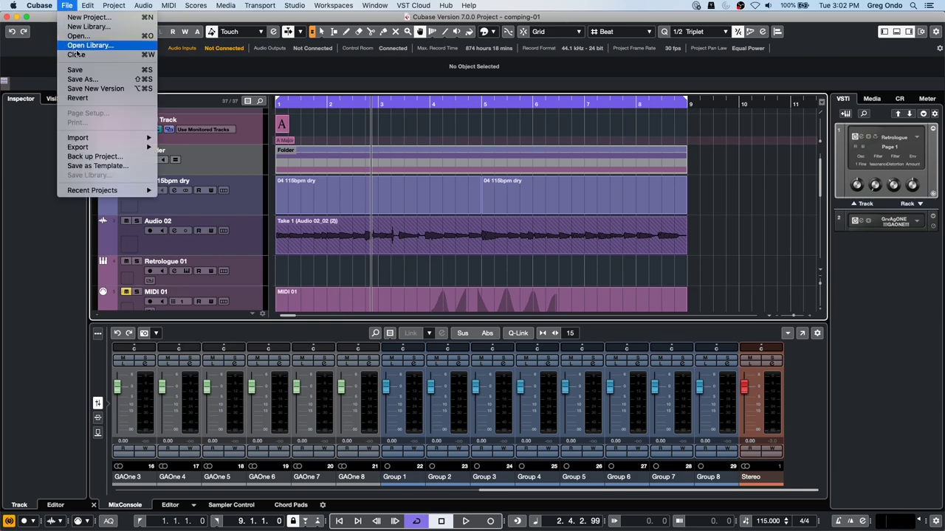
{"action": "mouse_move", "coordinate": [114, 191]}
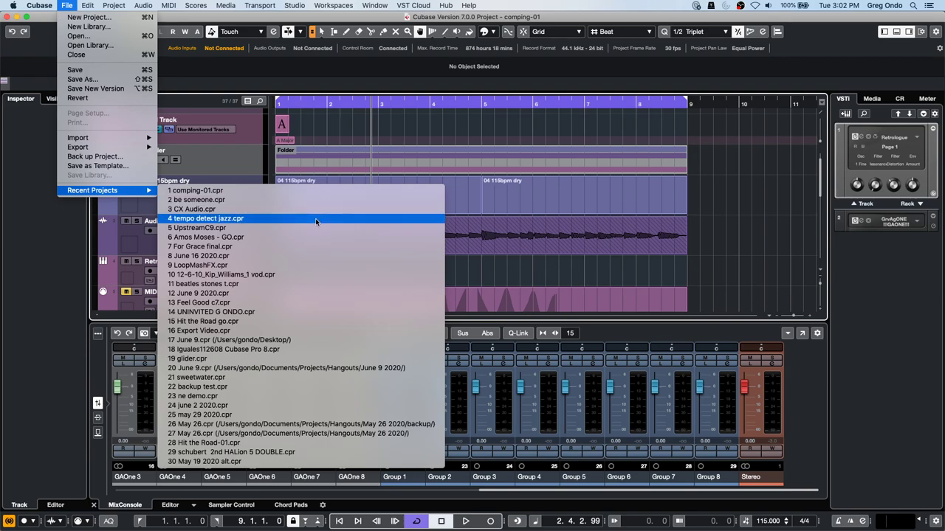
{"action": "left_click", "coordinate": [313, 236]}
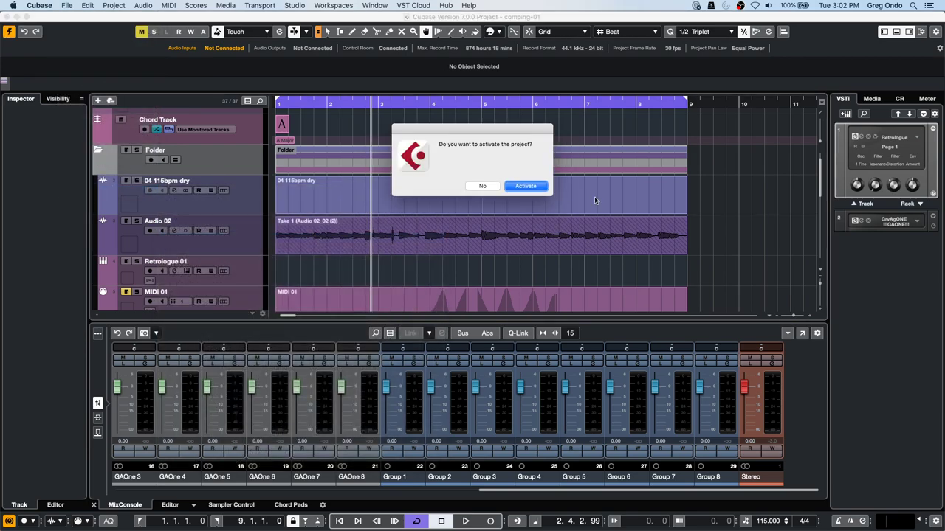
{"action": "left_click", "coordinate": [539, 188]}
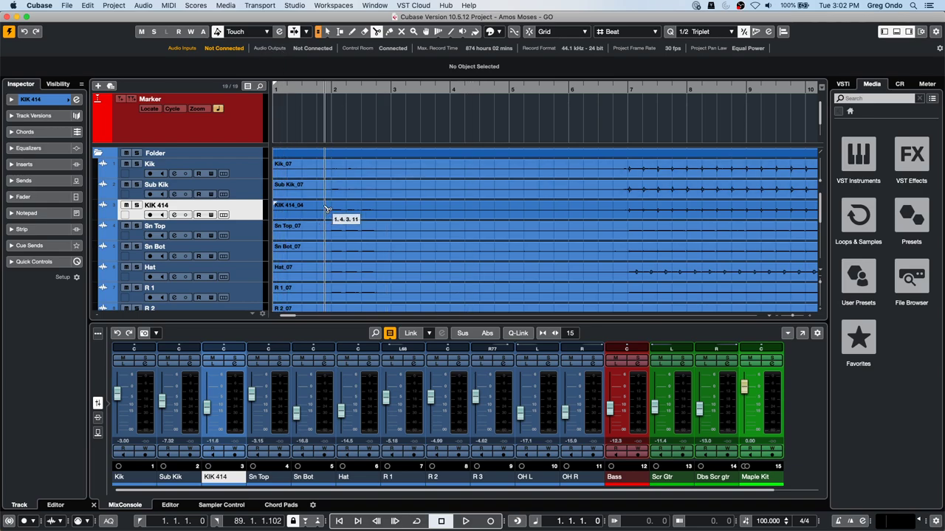
Step: Select the Maple Kit track and open its Groove Agent SE instrument, closing the channel settings opened by mistake
{"action": "scroll", "coordinate": [327, 209], "scroll_direction": "down", "scroll_amount": 5}
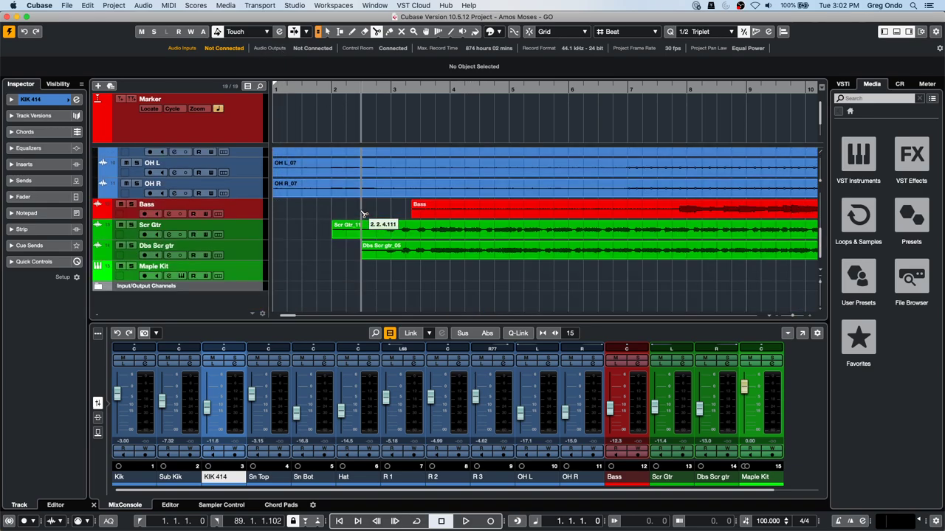
{"action": "left_click", "coordinate": [251, 274]}
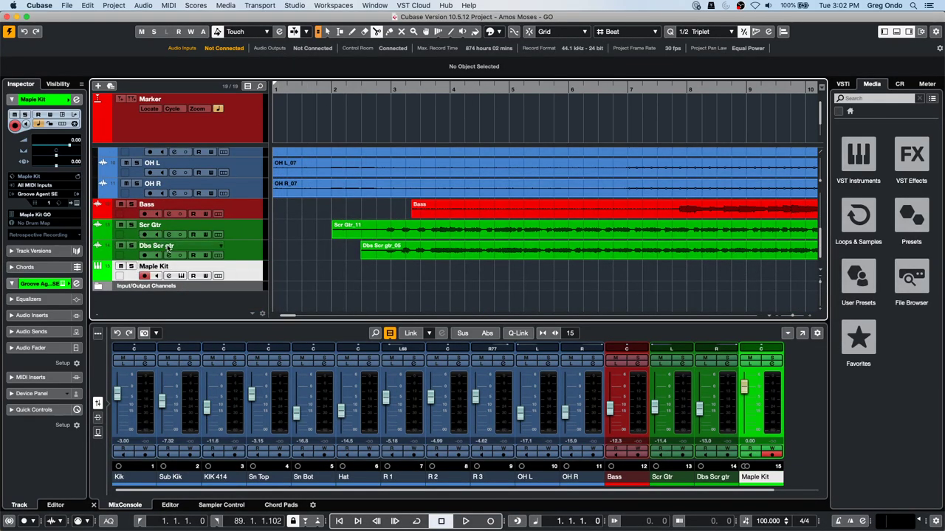
{"action": "left_click", "coordinate": [75, 283]}
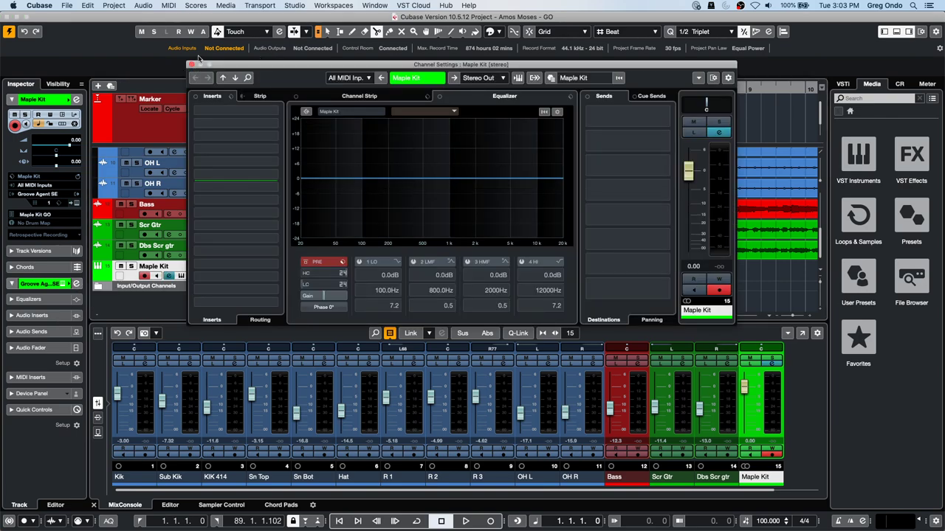
{"action": "left_click", "coordinate": [191, 65]}
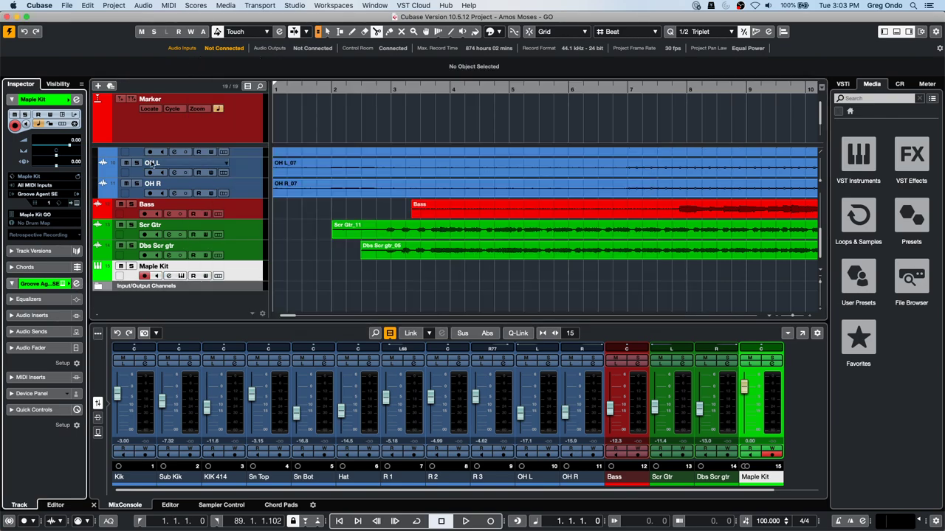
{"action": "left_click", "coordinate": [78, 204]}
Step: Audition the Maple Kit pads Kick 1, Snare 4, HH Clsd, Ride 1, Snare 2 and Kick 2
{"action": "left_click", "coordinate": [405, 364]}
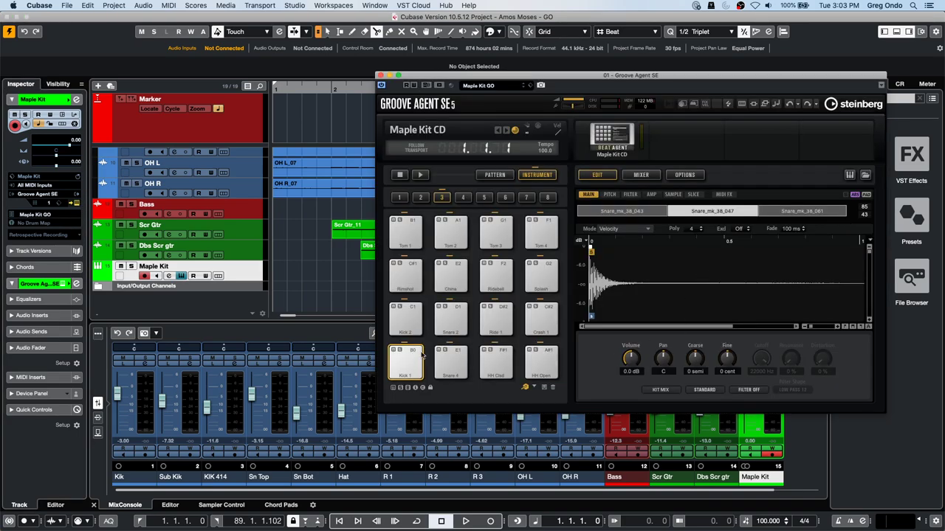
{"action": "left_click", "coordinate": [451, 363]}
{"action": "left_click", "coordinate": [496, 363]}
{"action": "left_click", "coordinate": [504, 336]}
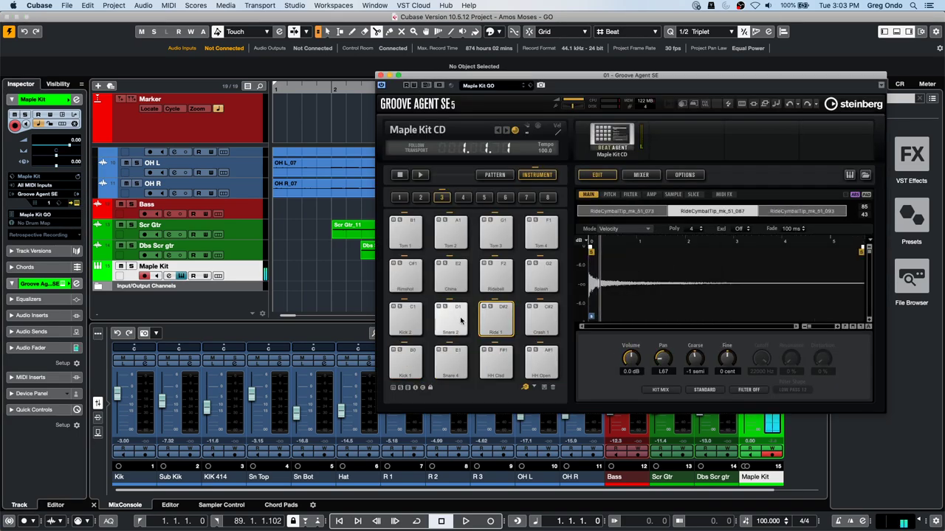
{"action": "left_click", "coordinate": [451, 319]}
{"action": "left_click", "coordinate": [405, 319]}
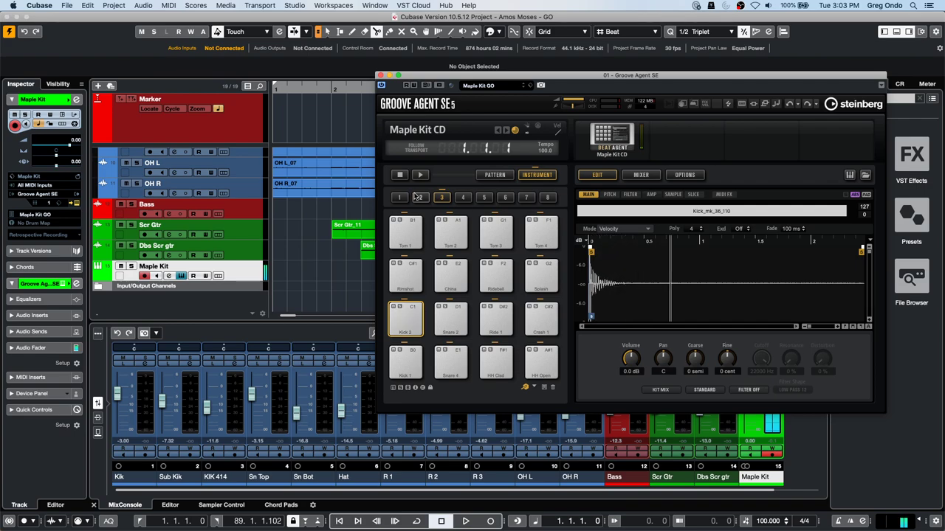
Step: Move the Groove Agent SE window aside to uncover the drum tracks and start playback
{"action": "scroll", "coordinate": [301, 230], "scroll_direction": "up", "scroll_amount": 1}
{"action": "scroll", "coordinate": [301, 231], "scroll_direction": "up", "scroll_amount": 5}
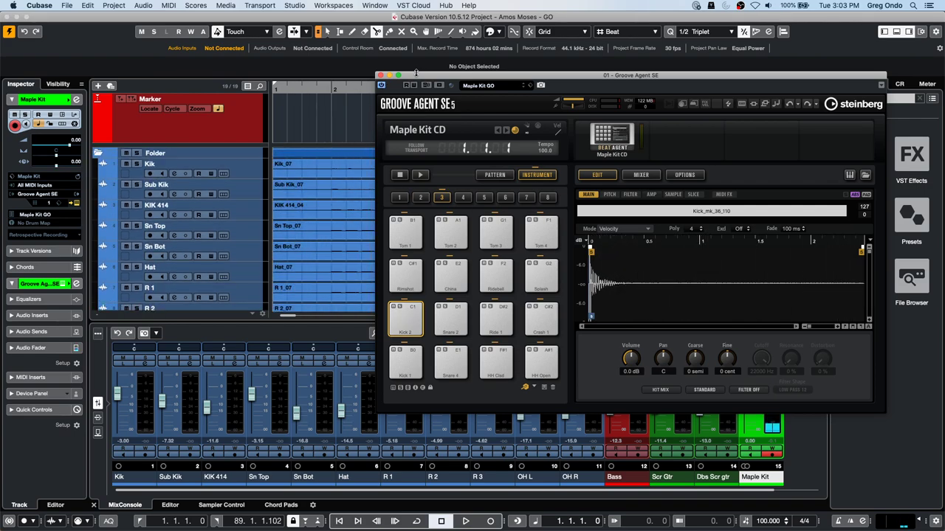
{"action": "left_click_drag", "start_coordinate": [415, 73], "coordinate": [526, 132]}
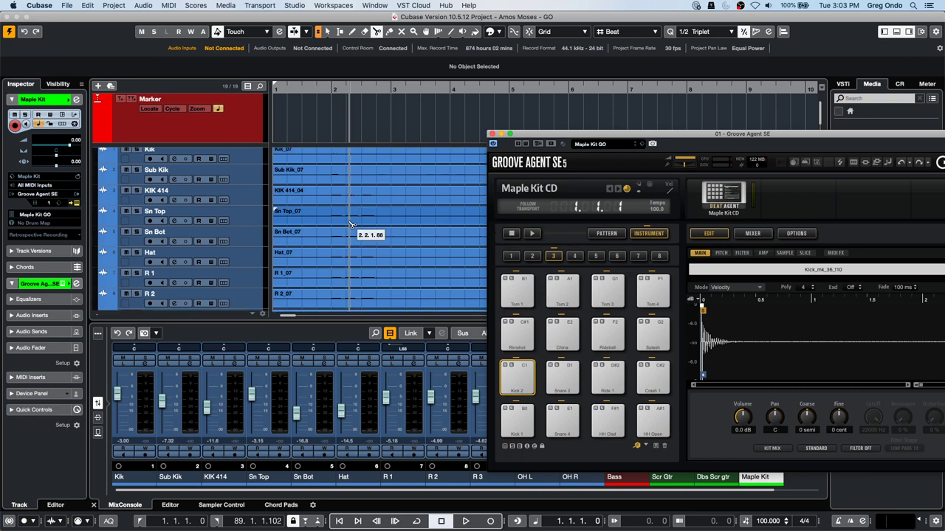
{"action": "key", "text": "space"}
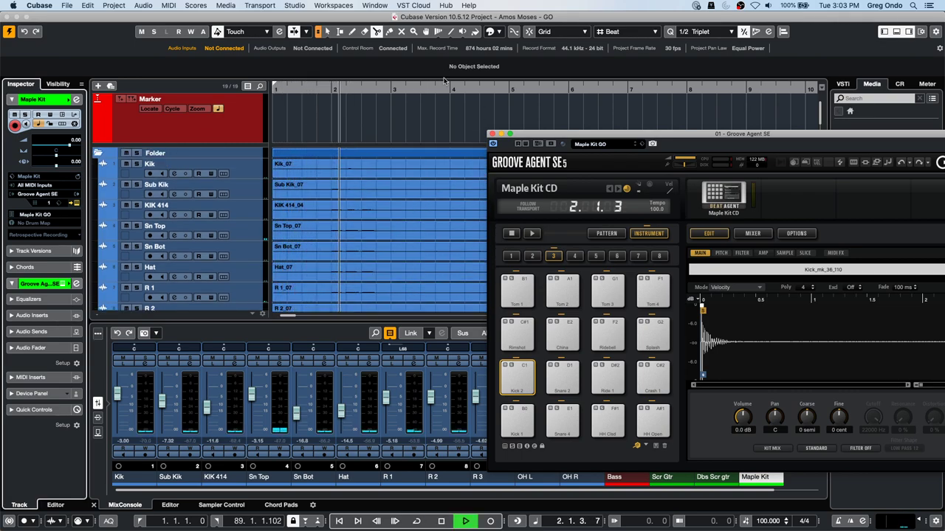
Step: Switch to the Object Selection tool and open the Kik_07 event in the lower-zone sample editor
{"action": "right_click", "coordinate": [379, 218]}
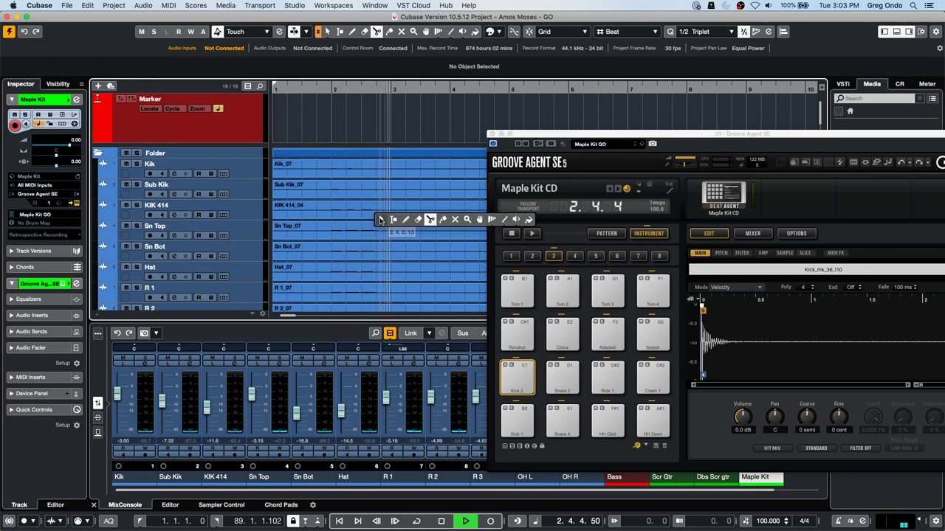
{"action": "left_click", "coordinate": [381, 218]}
{"action": "left_click", "coordinate": [380, 220]}
{"action": "key", "text": "g"}
{"action": "key", "text": "g"}
{"action": "key", "text": "g"}
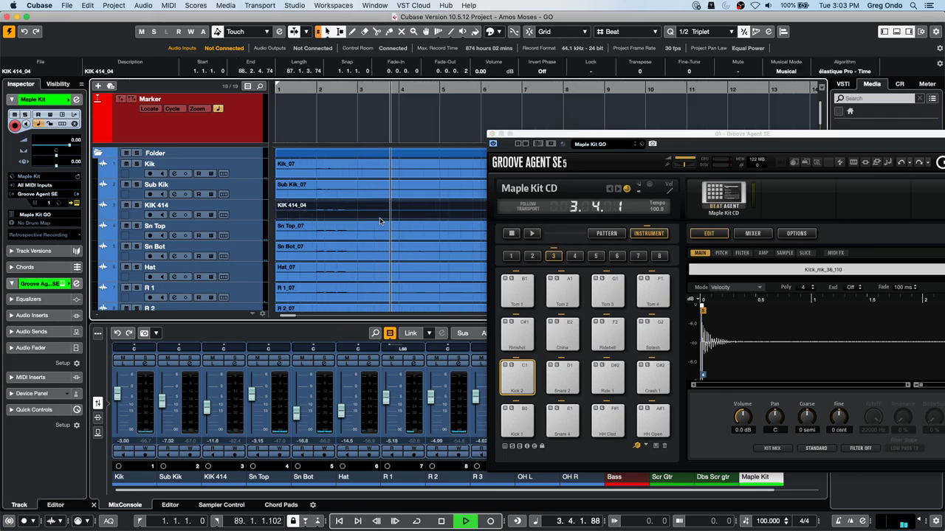
{"action": "key", "text": "g"}
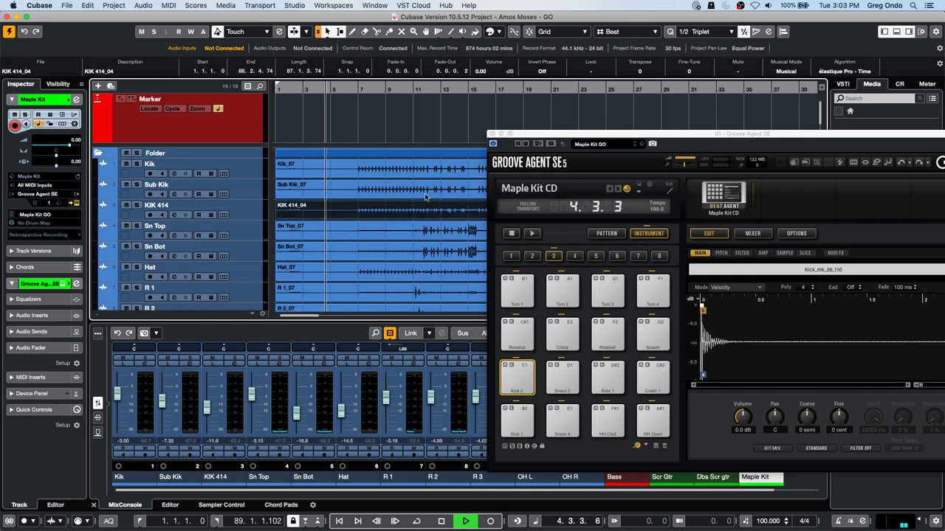
{"action": "double_click", "coordinate": [386, 175]}
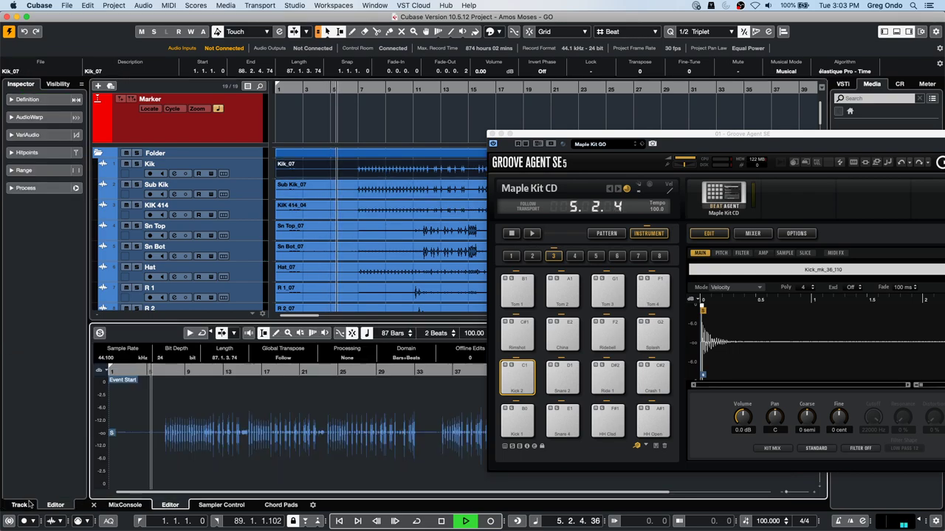
Step: Show the hitpoints of the Kik_07 event and set their threshold to 12
{"action": "left_click", "coordinate": [49, 154]}
{"action": "left_click", "coordinate": [76, 168]}
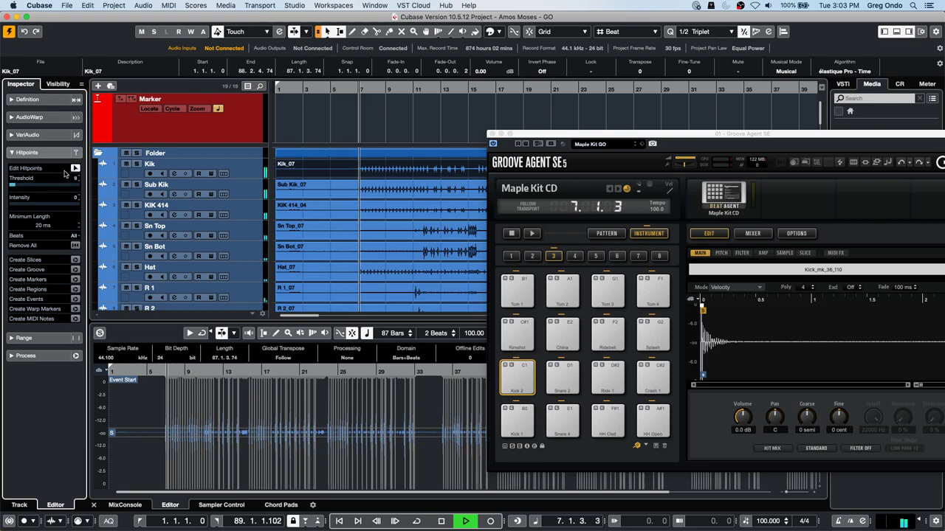
{"action": "left_click_drag", "start_coordinate": [11, 185], "coordinate": [19, 187]}
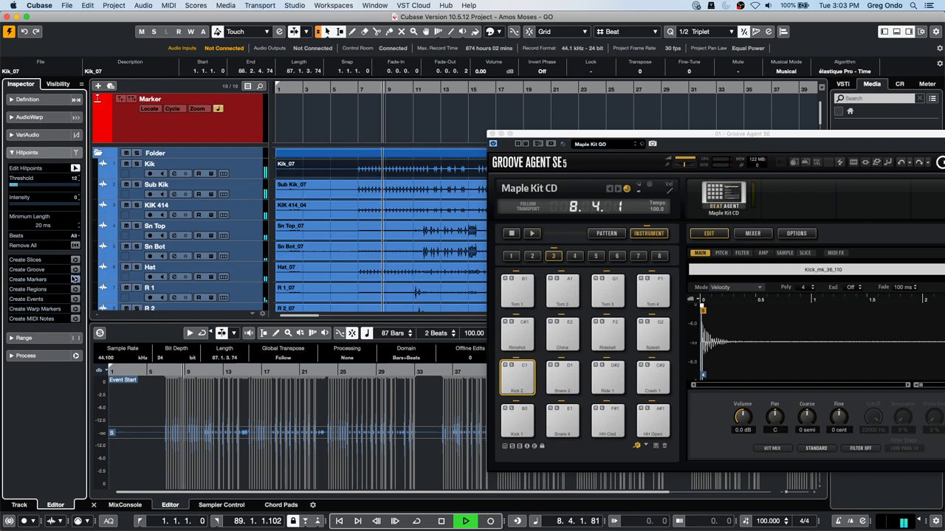
Step: Convert the kick hitpoints to MIDI notes at pitch C1 with dynamic velocity and 1/8 length on the first selected track
{"action": "left_click", "coordinate": [76, 319]}
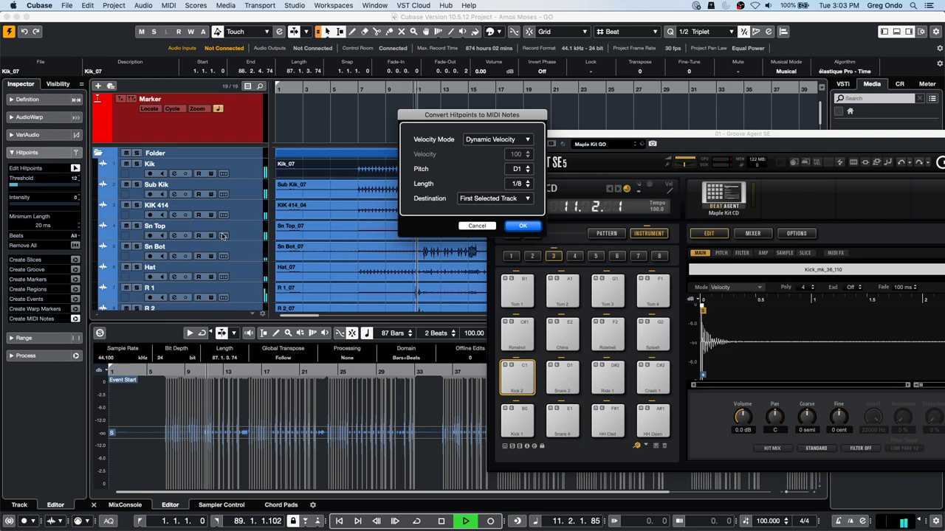
{"action": "left_click", "coordinate": [518, 168]}
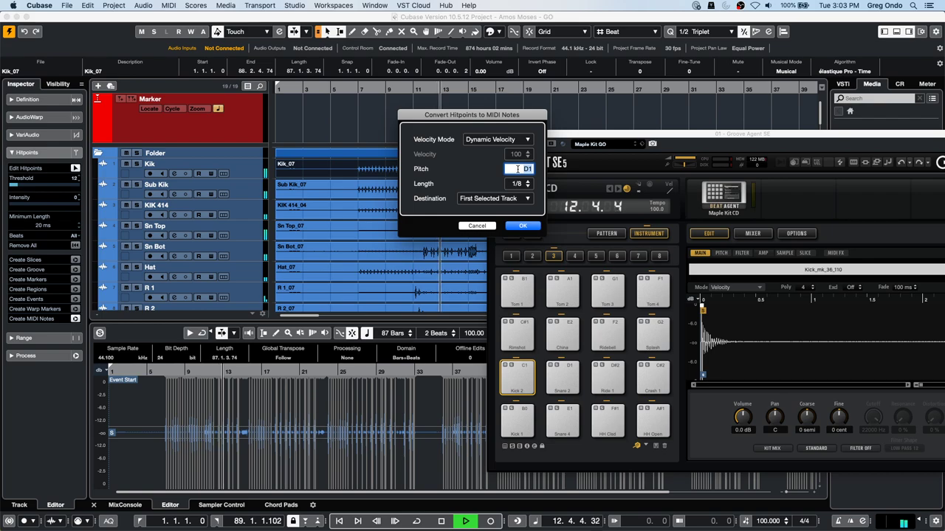
{"action": "type", "text": "C1"}
{"action": "key", "text": "Return"}
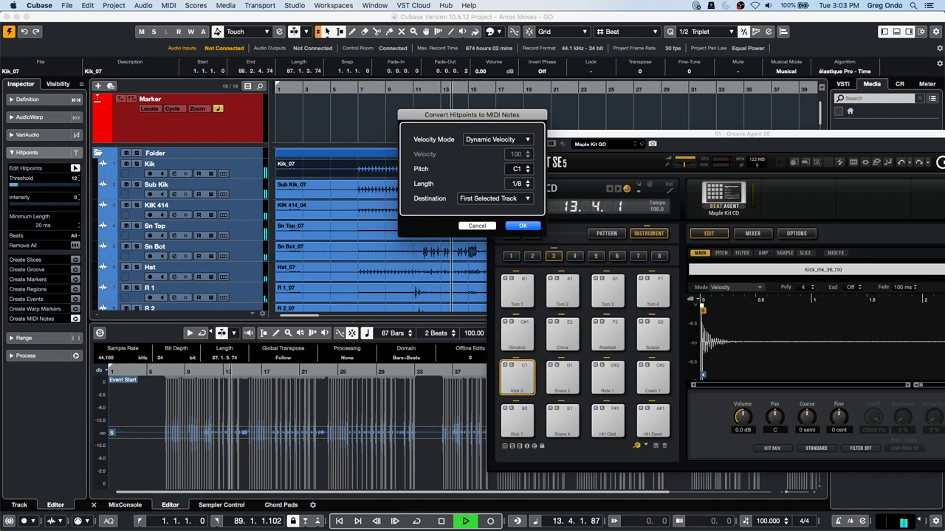
{"action": "key", "text": "Return"}
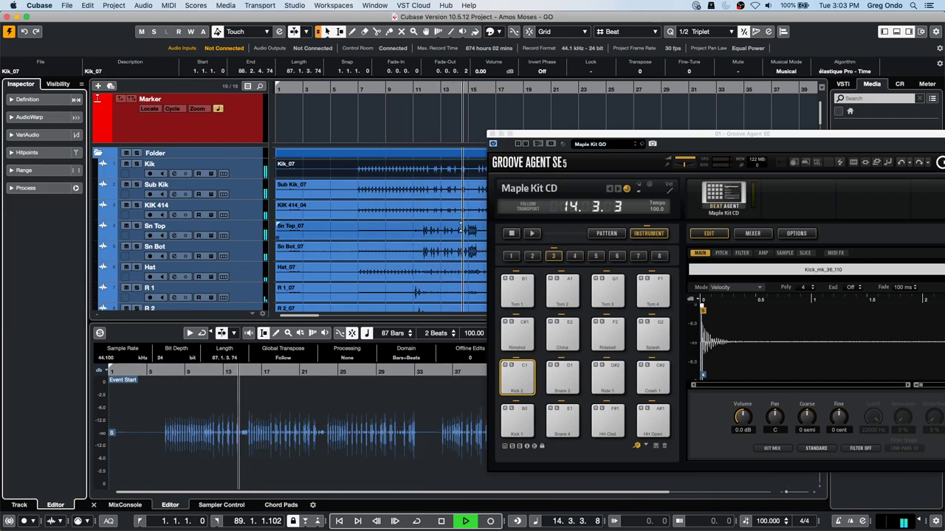
Step: Solo the Maple Kit track briefly to hear the converted kick notes, and turn the solo off
{"action": "scroll", "coordinate": [443, 225], "scroll_direction": "down", "scroll_amount": 10}
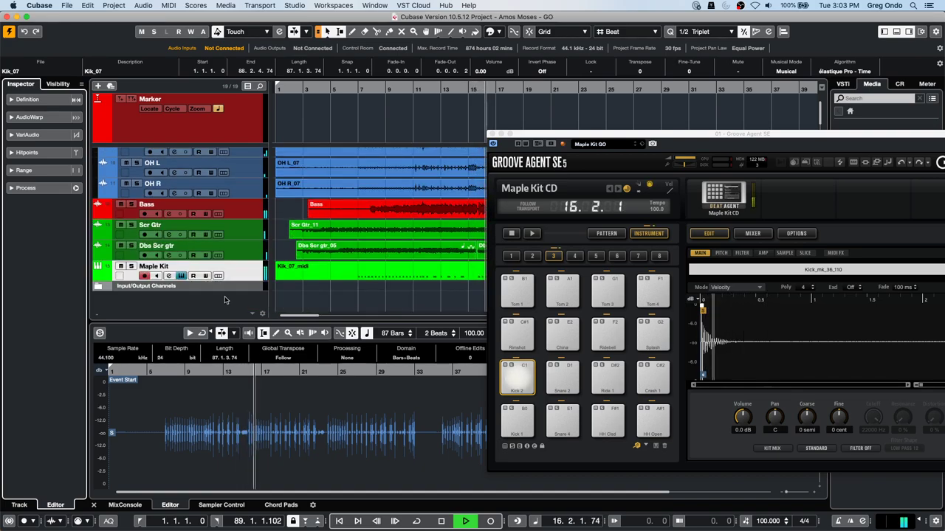
{"action": "left_click", "coordinate": [131, 266]}
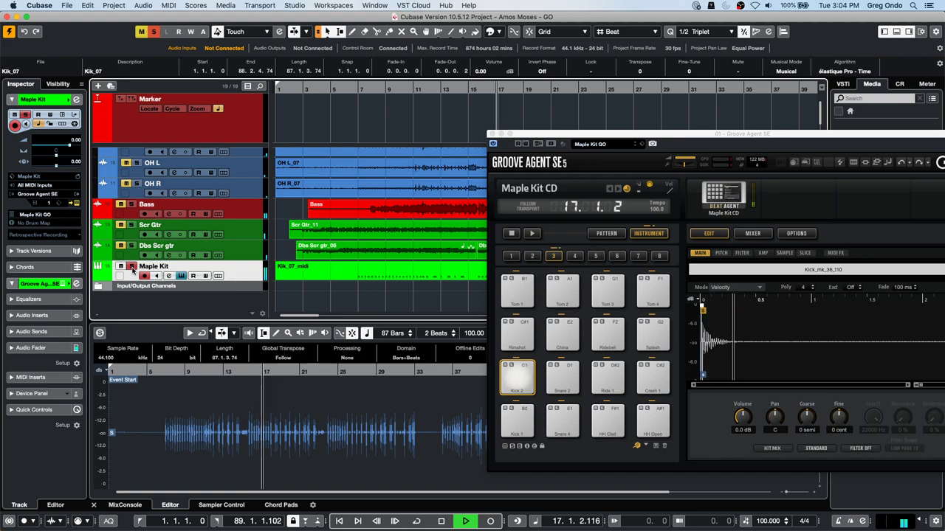
{"action": "left_click", "coordinate": [130, 267]}
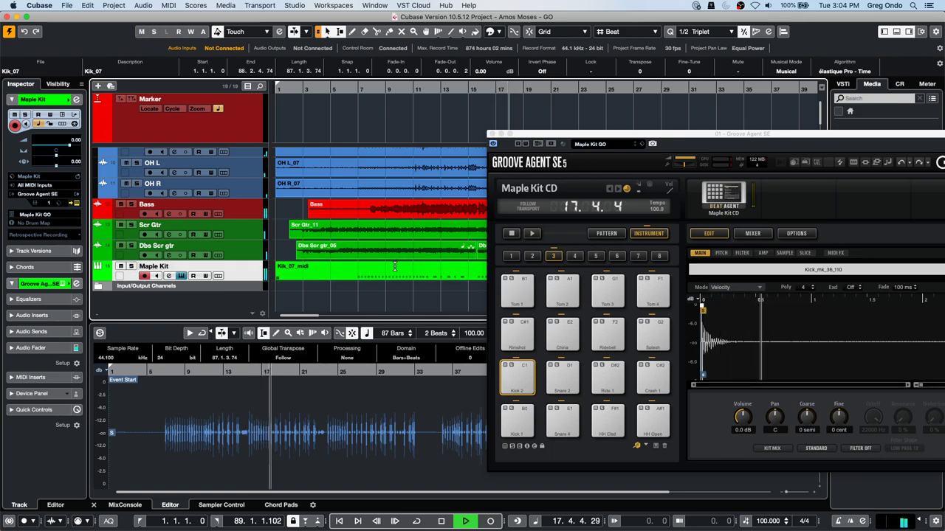
Step: Select the Sn Top_07 event, show its hitpoints and set their threshold to 16
{"action": "scroll", "coordinate": [398, 258], "scroll_direction": "up", "scroll_amount": 5}
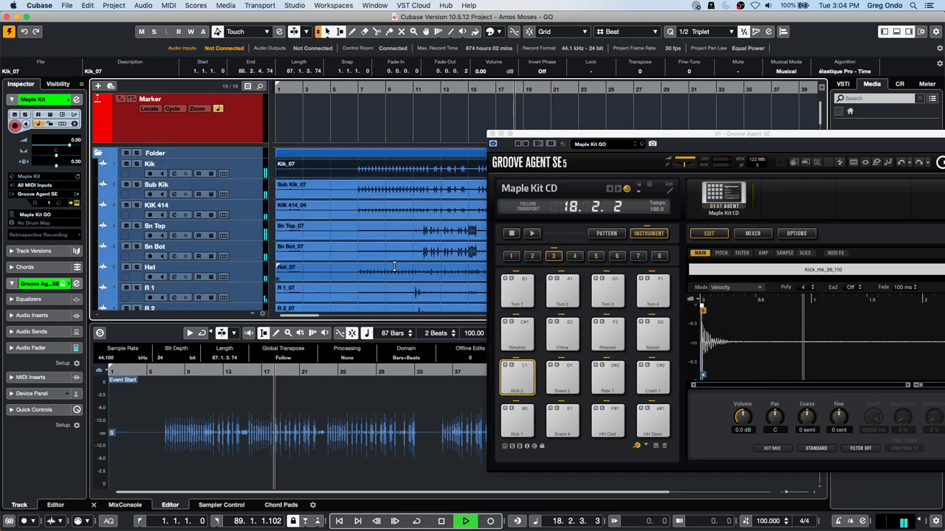
{"action": "left_click", "coordinate": [436, 238]}
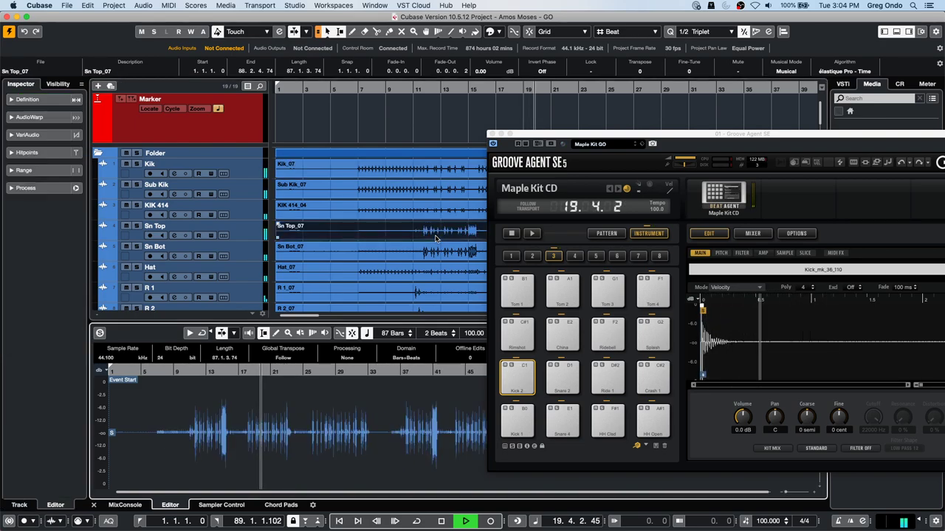
{"action": "left_click", "coordinate": [36, 154]}
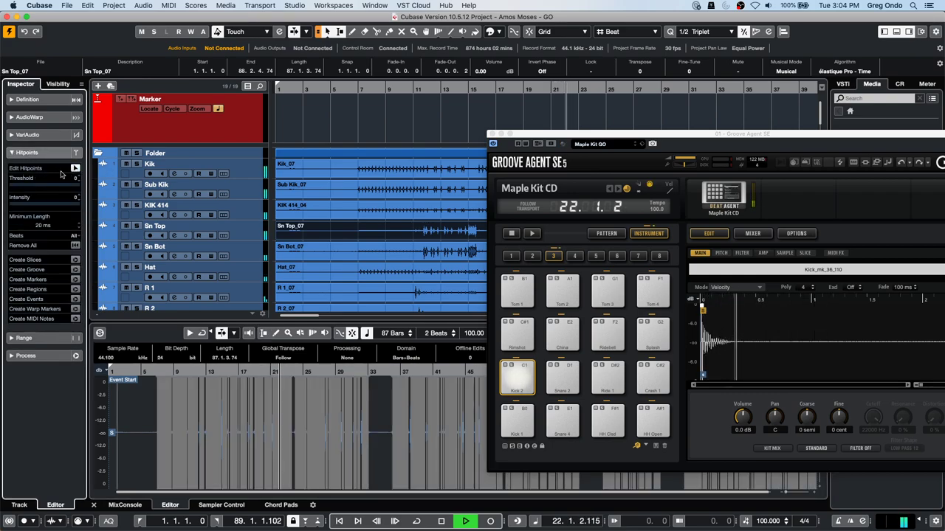
{"action": "left_click_drag", "start_coordinate": [20, 185], "coordinate": [22, 187]}
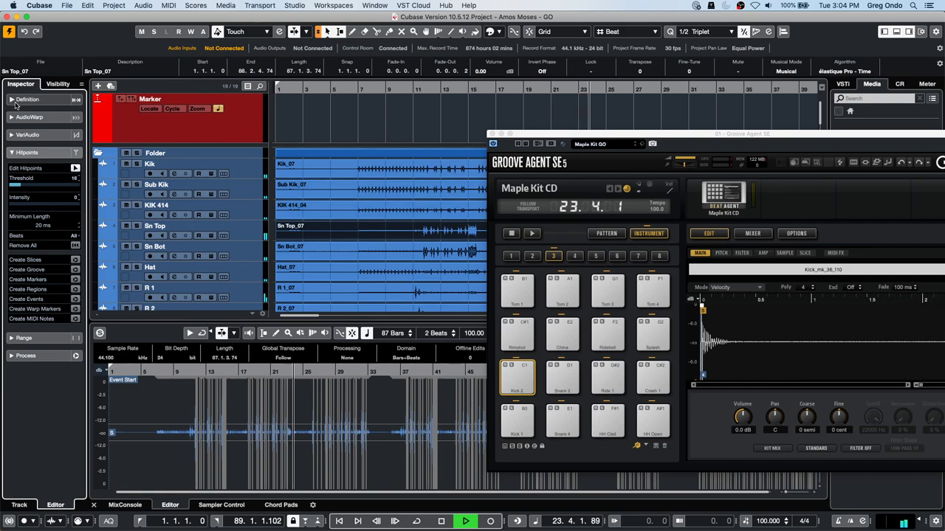
Step: Convert the snare hitpoints to MIDI notes at pitch D1 with dynamic velocity and 1/8 length on the first selected track
{"action": "left_click", "coordinate": [75, 318]}
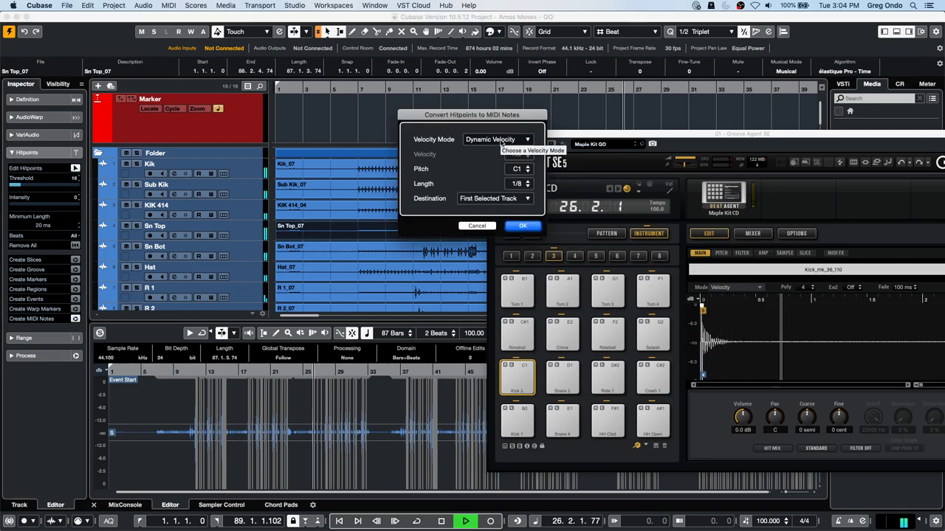
{"action": "left_click", "coordinate": [504, 140]}
{"action": "left_click", "coordinate": [494, 142]}
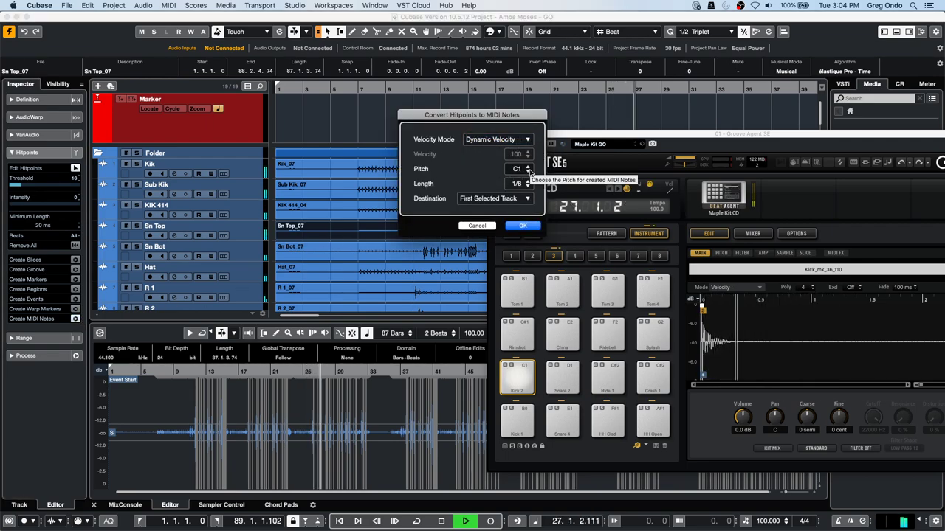
{"action": "left_click", "coordinate": [528, 168]}
{"action": "left_click", "coordinate": [528, 168]}
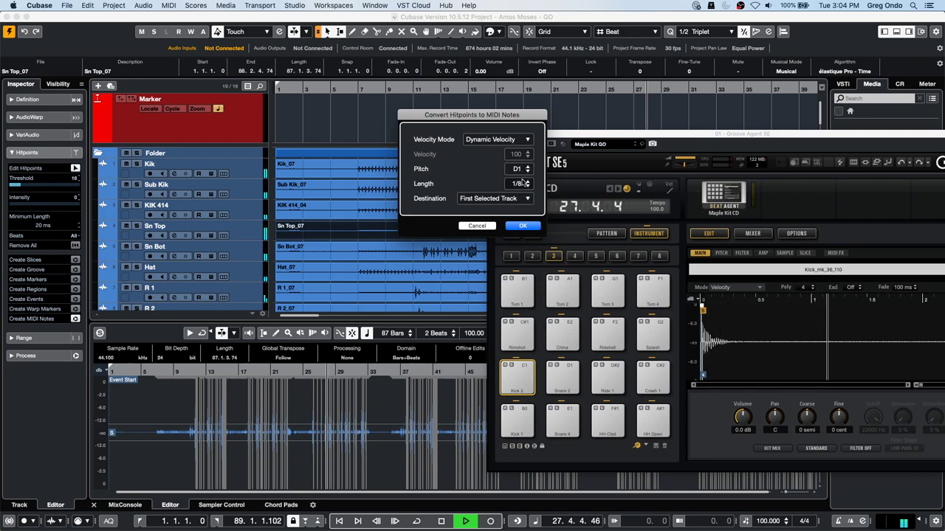
{"action": "left_click", "coordinate": [522, 226]}
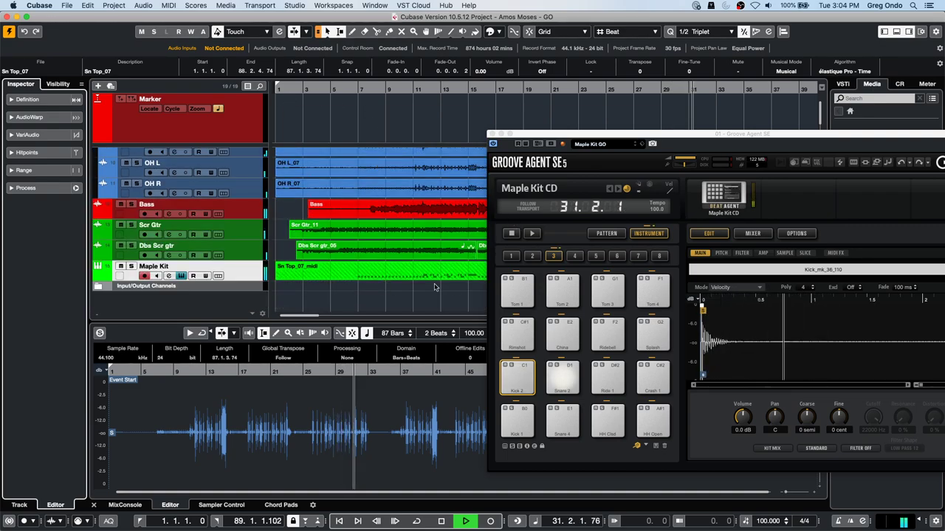
Step: Mute the Kik, Sub Kik, KIK 414, Sn Top and Sn Bot tracks and bring the whole Groove Agent SE window into view
{"action": "scroll", "coordinate": [434, 287], "scroll_direction": "up", "scroll_amount": 5}
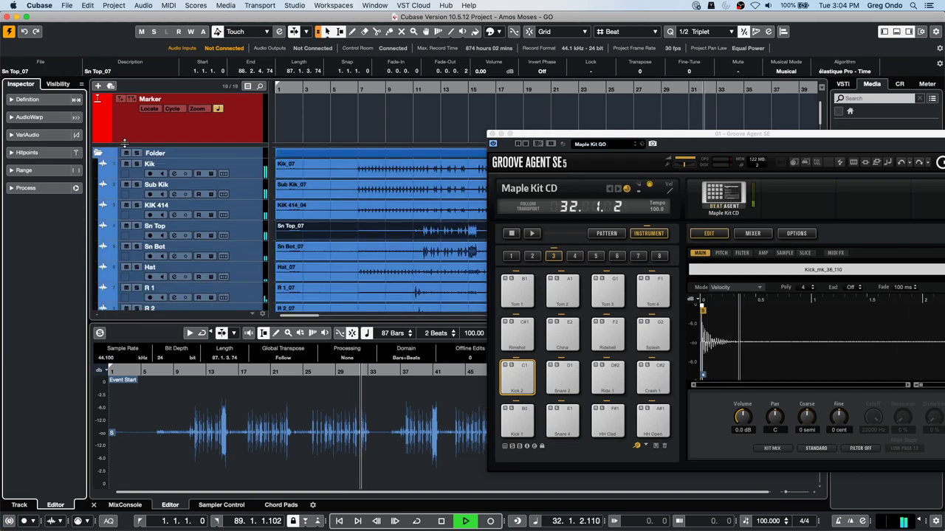
{"action": "left_click_drag", "start_coordinate": [126, 163], "coordinate": [126, 204]}
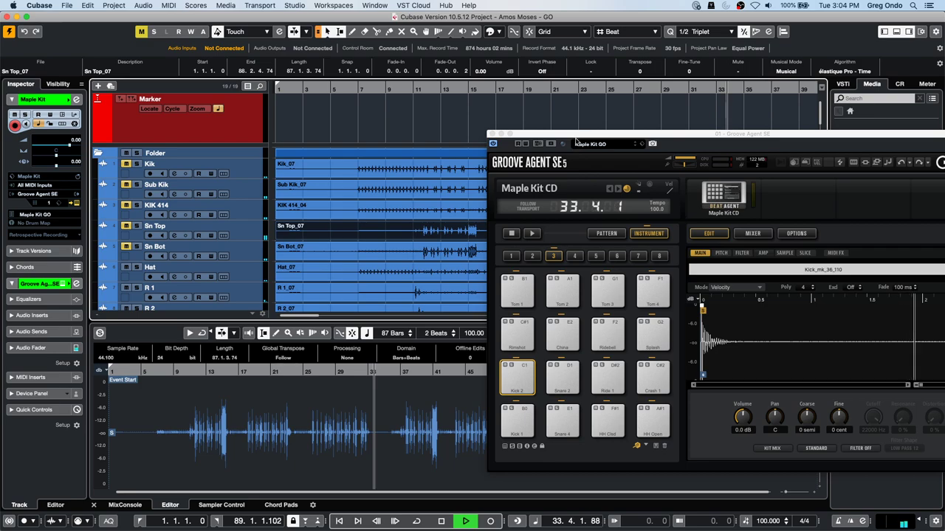
{"action": "left_click_drag", "start_coordinate": [576, 142], "coordinate": [371, 55]}
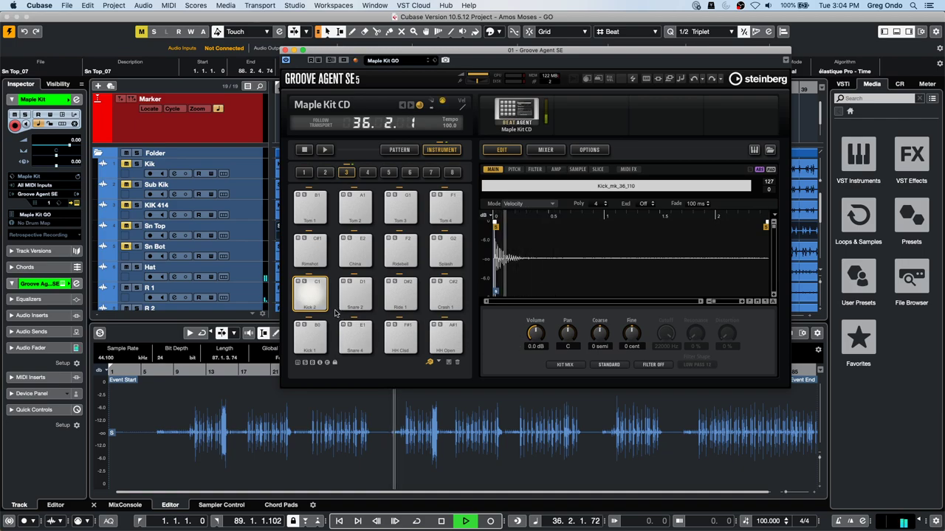
Step: Raise the Kick 2 pad's volume to 6.2 dB, and set the Snare 2 pad to 10.1 dB volume and -2 semitones coarse tuning
{"action": "left_click_drag", "start_coordinate": [538, 338], "coordinate": [541, 310]}
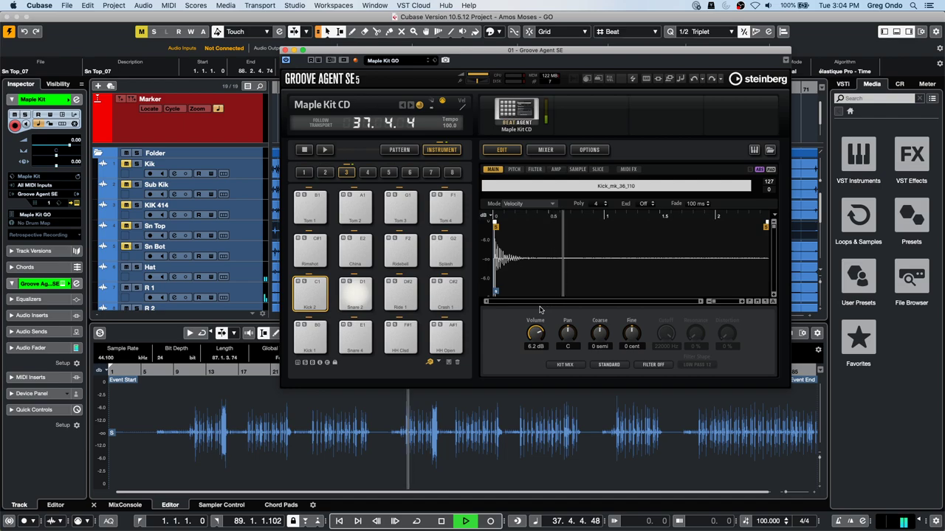
{"action": "left_click_drag", "start_coordinate": [537, 336], "coordinate": [538, 318]}
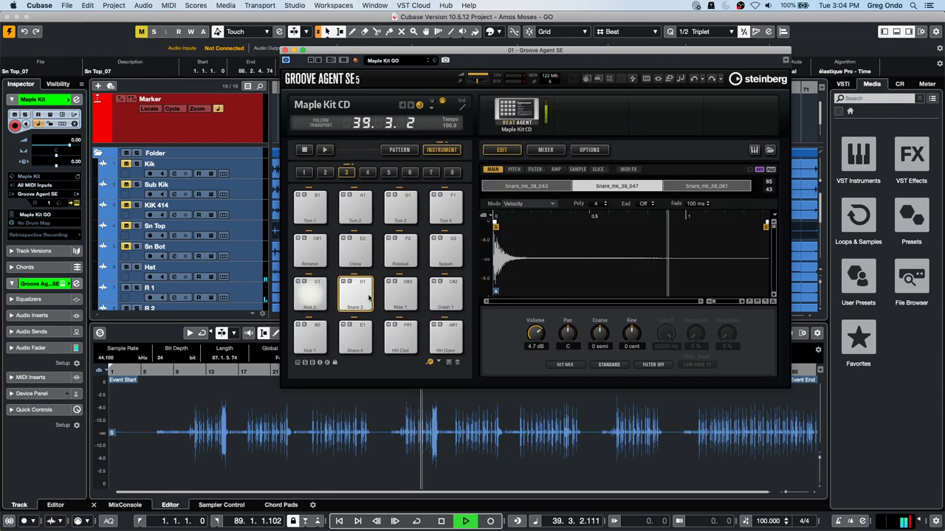
{"action": "left_click_drag", "start_coordinate": [536, 335], "coordinate": [536, 309]}
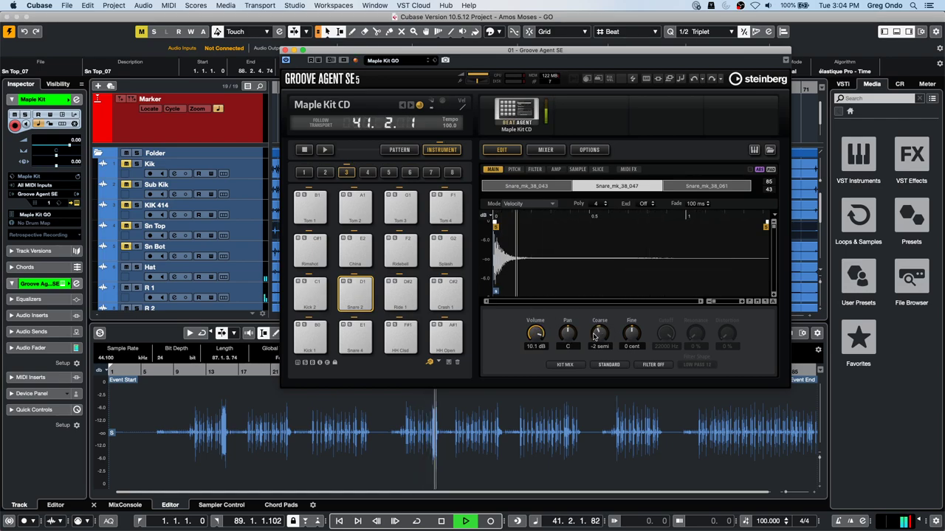
{"action": "left_click_drag", "start_coordinate": [597, 335], "coordinate": [589, 350]}
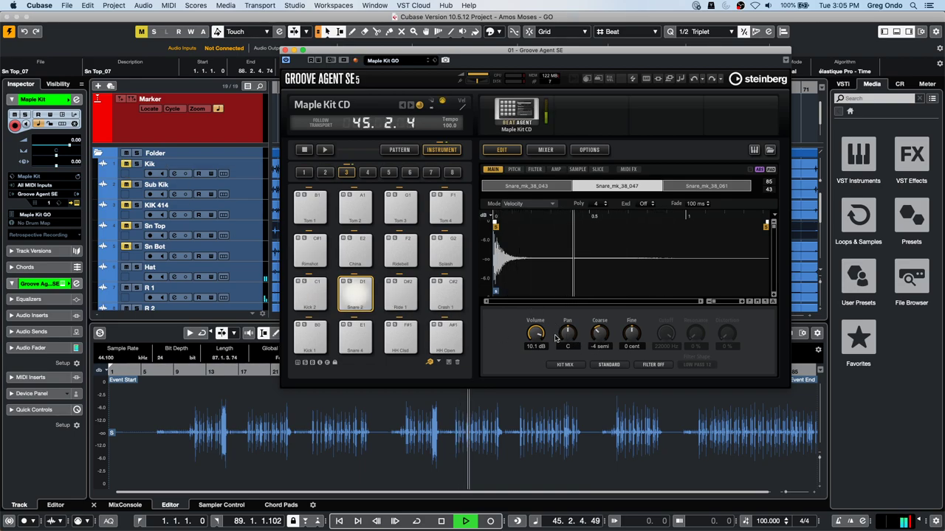
{"action": "left_click_drag", "start_coordinate": [598, 335], "coordinate": [599, 330]}
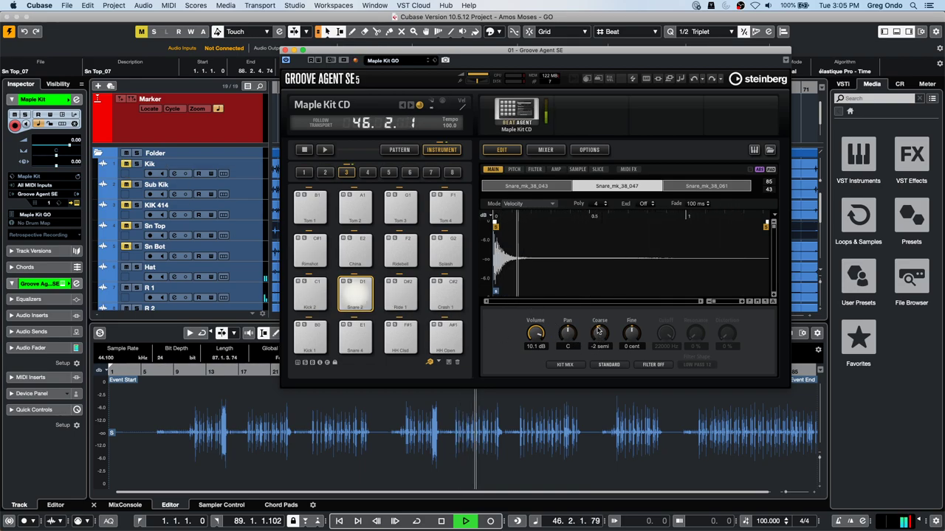
Step: Unmute the Sn Bot, Sn Top, KIK 414, Sub Kik and Kik tracks to hear them together with the Maple Kit
{"action": "left_click", "coordinate": [126, 248]}
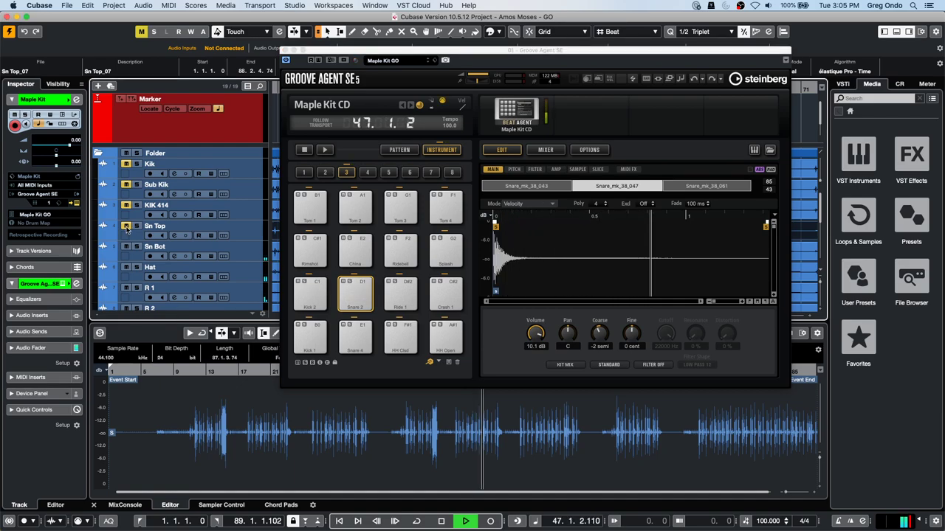
{"action": "left_click", "coordinate": [126, 227]}
{"action": "left_click", "coordinate": [126, 206]}
{"action": "left_click", "coordinate": [127, 185]}
{"action": "left_click", "coordinate": [126, 164]}
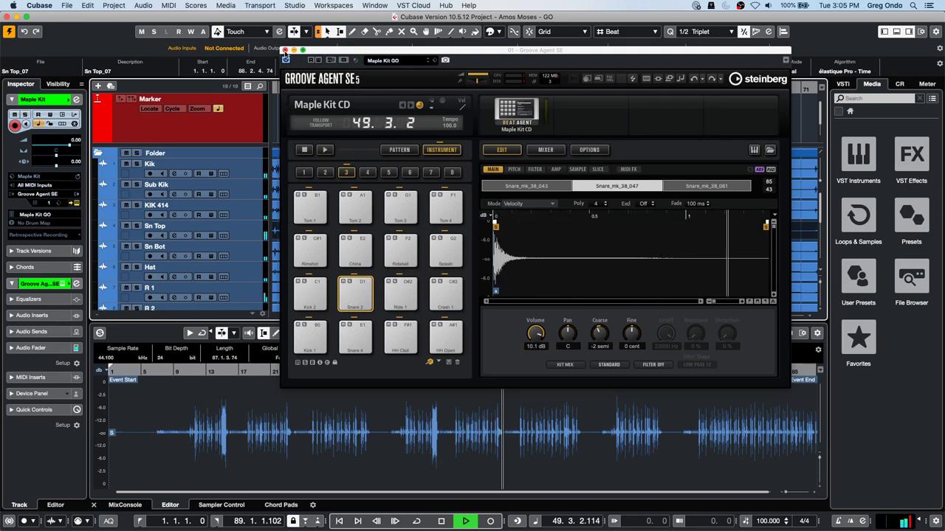
{"action": "left_click", "coordinate": [286, 59]}
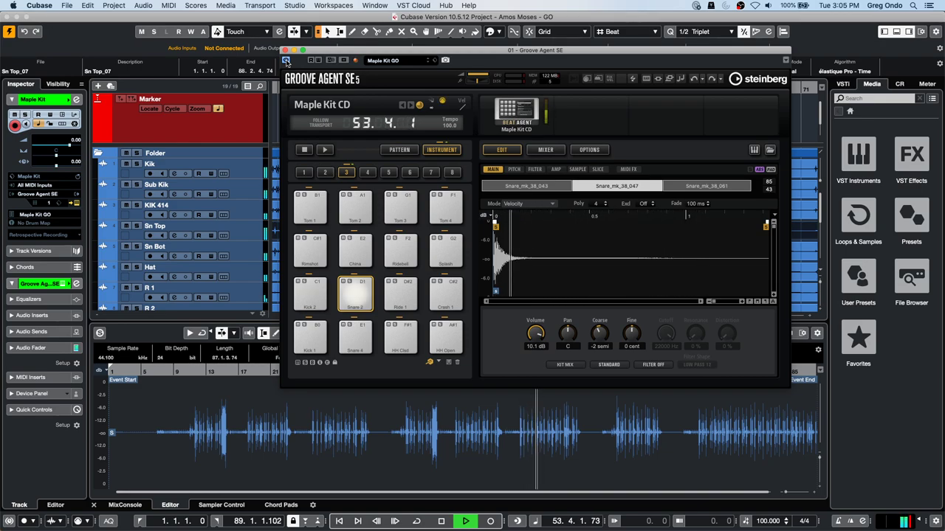
Step: Stop playback and show the hitpoint options for the Sn Top_07 clip with the Groove Agent SE window closed
{"action": "key", "text": "space"}
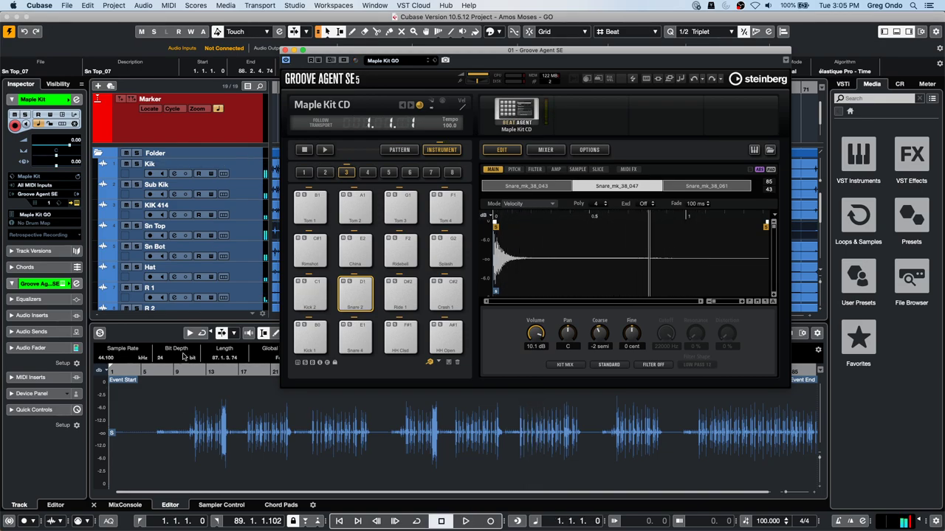
{"action": "left_click_drag", "start_coordinate": [230, 448], "coordinate": [258, 454]}
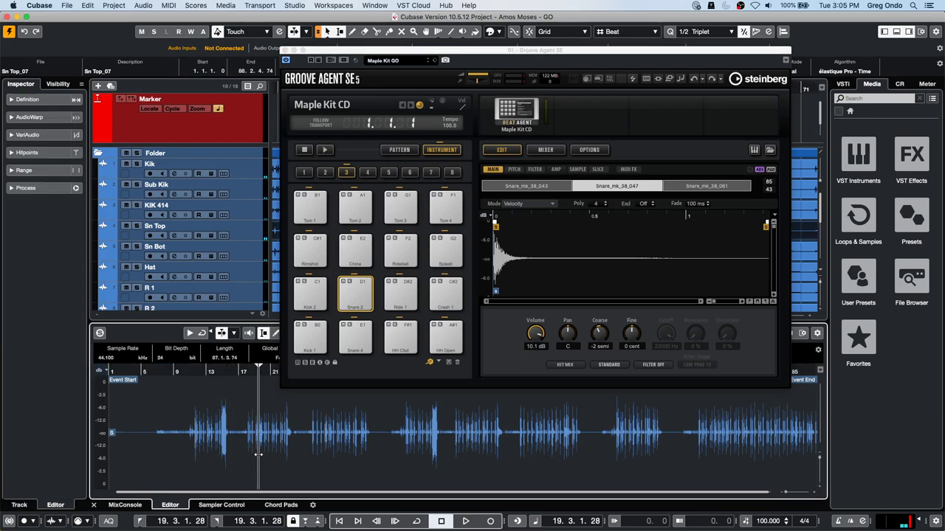
{"action": "left_click", "coordinate": [27, 152]}
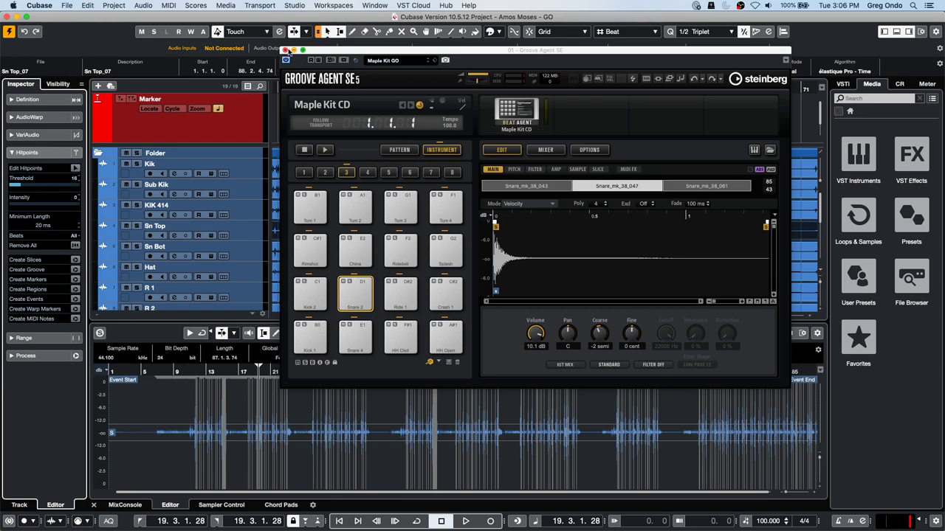
{"action": "left_click", "coordinate": [285, 49]}
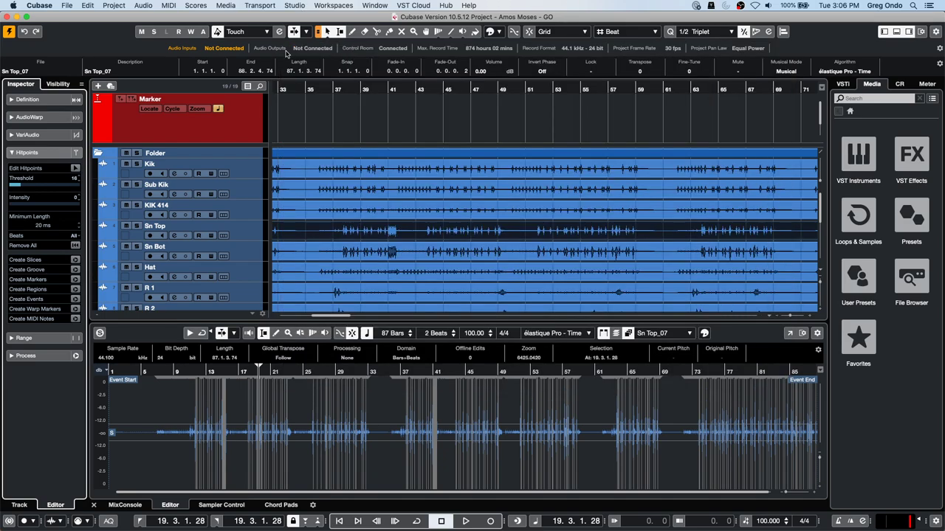
Step: Add a HALion Sonic SE instrument track directly below the Sn Top track from the VST instruments in the media browser
{"action": "left_click", "coordinate": [248, 230]}
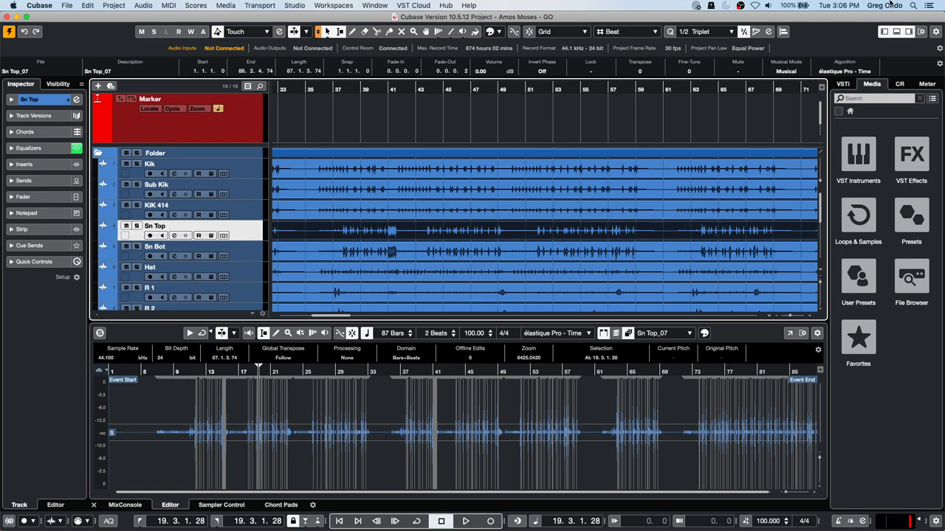
{"action": "left_click", "coordinate": [859, 159]}
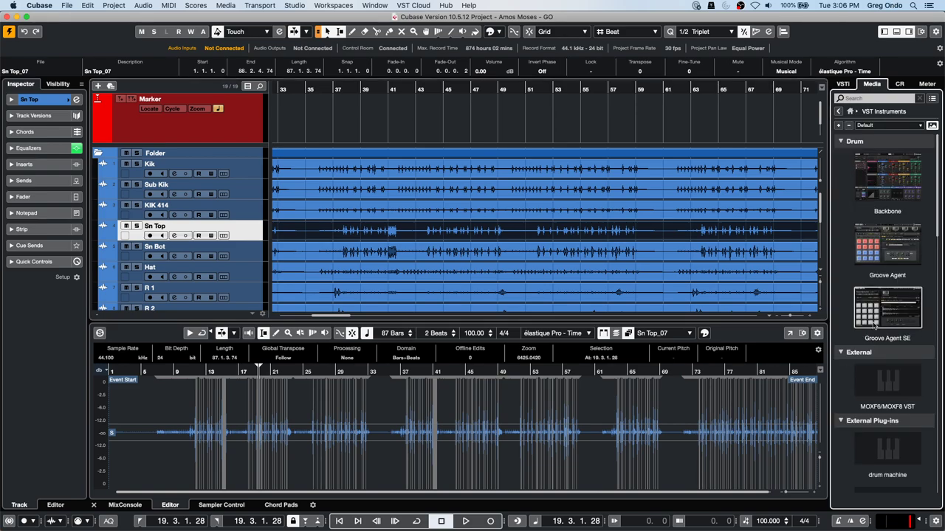
{"action": "scroll", "coordinate": [876, 319], "scroll_direction": "down", "scroll_amount": 6}
{"action": "scroll", "coordinate": [880, 357], "scroll_direction": "down", "scroll_amount": 3}
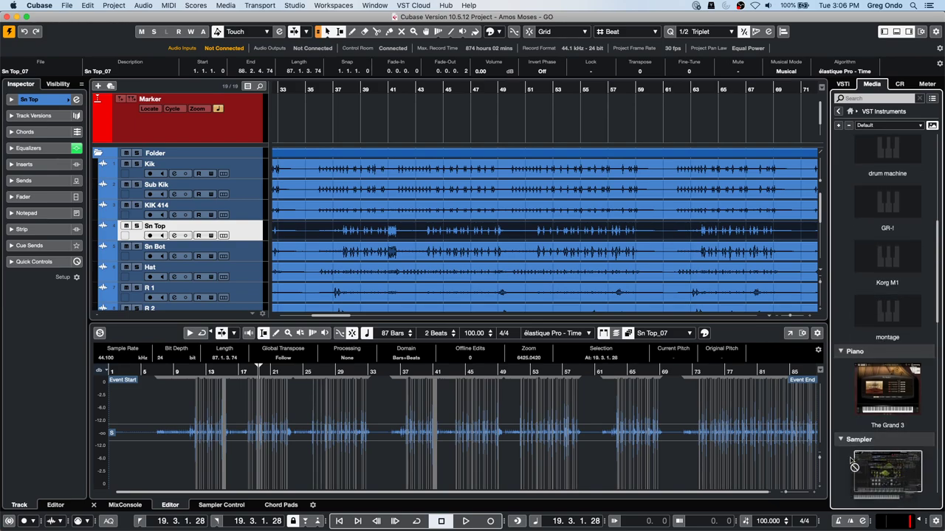
{"action": "left_click_drag", "start_coordinate": [890, 468], "coordinate": [877, 358]}
{"action": "scroll", "coordinate": [877, 357], "scroll_direction": "down", "scroll_amount": 8}
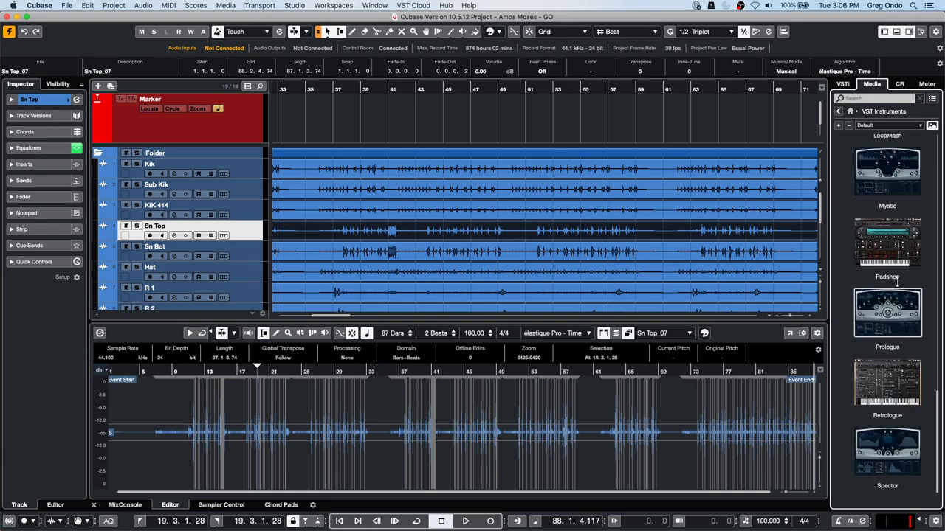
{"action": "scroll", "coordinate": [894, 274], "scroll_direction": "up", "scroll_amount": 5}
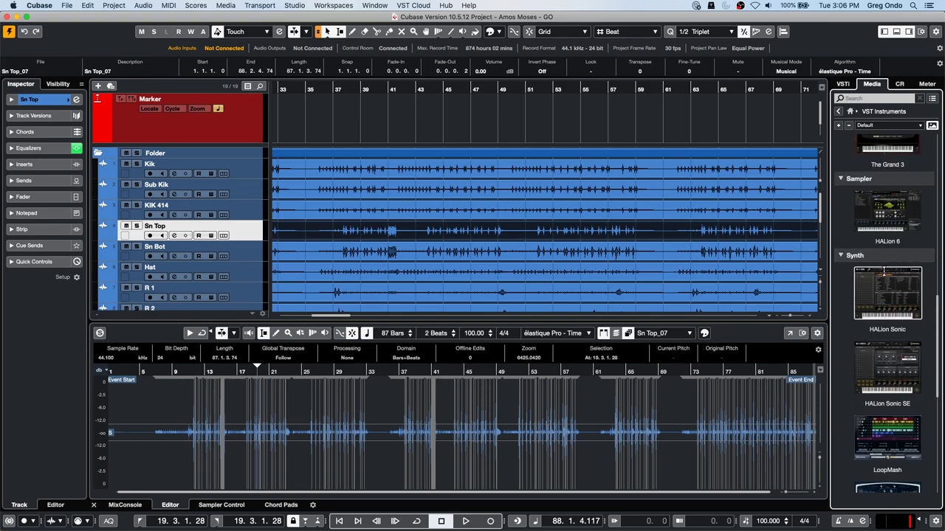
{"action": "left_click_drag", "start_coordinate": [891, 382], "coordinate": [208, 229]}
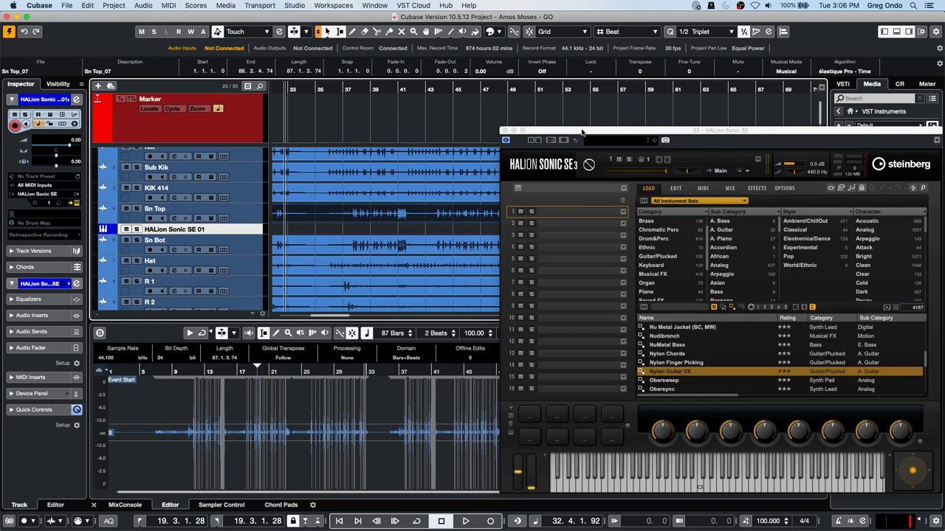
Step: Bring the whole HALion Sonic SE window into view, look at its global options and close it
{"action": "left_click_drag", "start_coordinate": [581, 132], "coordinate": [288, 80]}
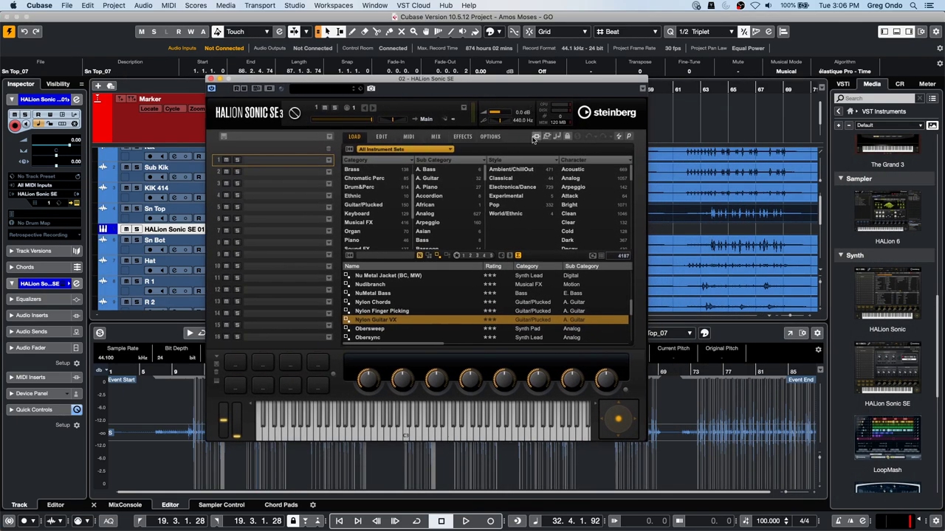
{"action": "left_click", "coordinate": [492, 138]}
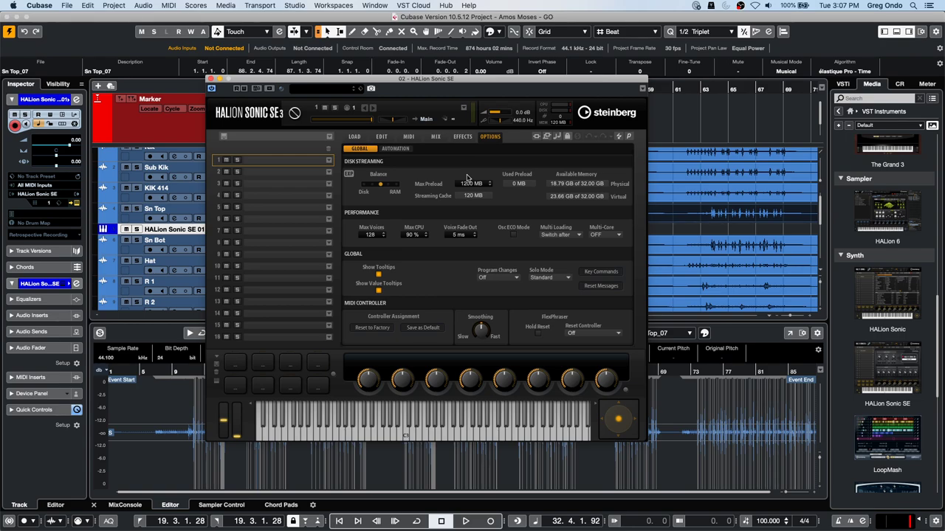
{"action": "left_click", "coordinate": [210, 79]}
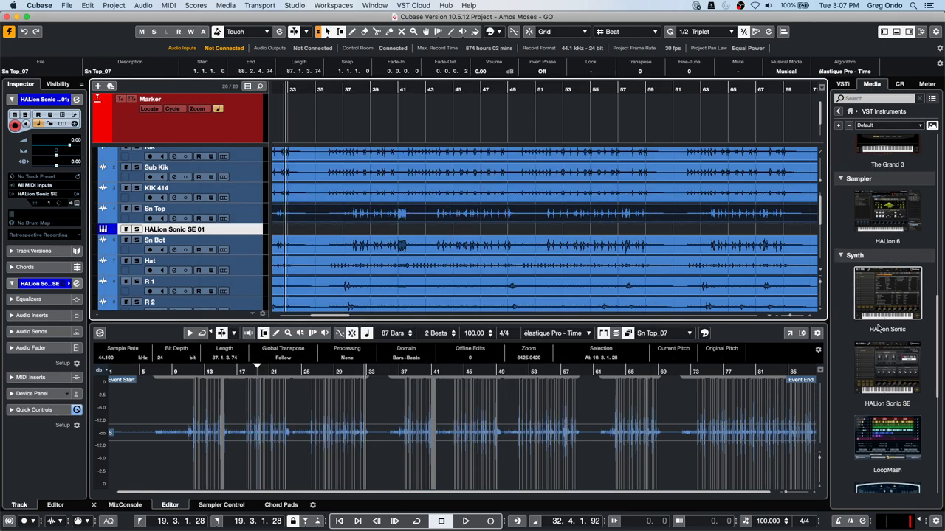
Step: Add a Groove Agent instrument track between the KIK 414 and Sn Top tracks and enlarge its track height
{"action": "scroll", "coordinate": [893, 279], "scroll_direction": "down", "scroll_amount": 4}
{"action": "scroll", "coordinate": [893, 279], "scroll_direction": "up", "scroll_amount": 10}
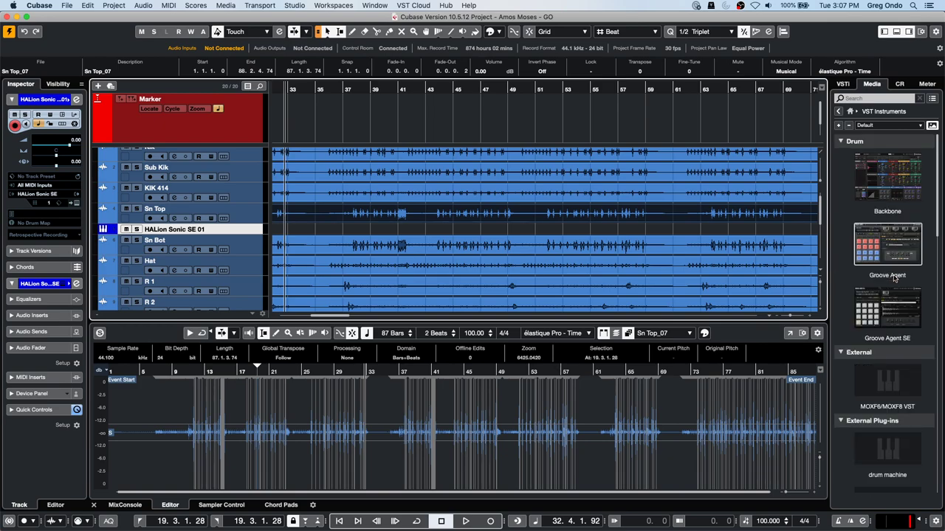
{"action": "left_click_drag", "start_coordinate": [893, 278], "coordinate": [236, 207]}
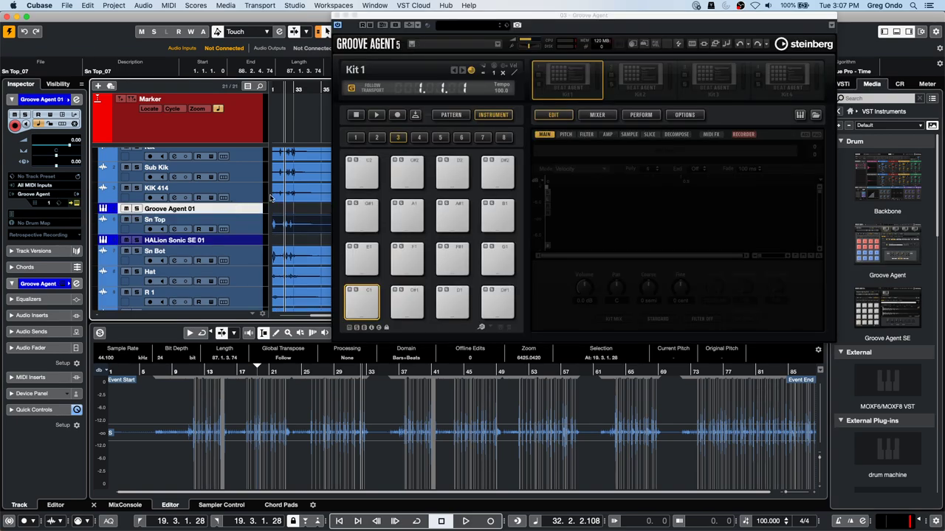
{"action": "left_click", "coordinate": [234, 217]}
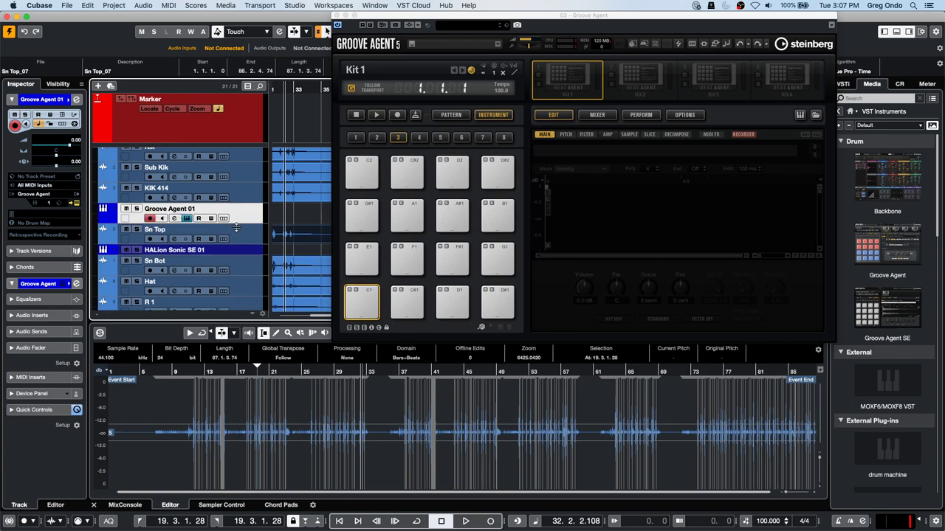
Step: Look through the available MIDI input sources for the Groove Agent 01 track and close the Groove Agent window
{"action": "left_click", "coordinate": [43, 185]}
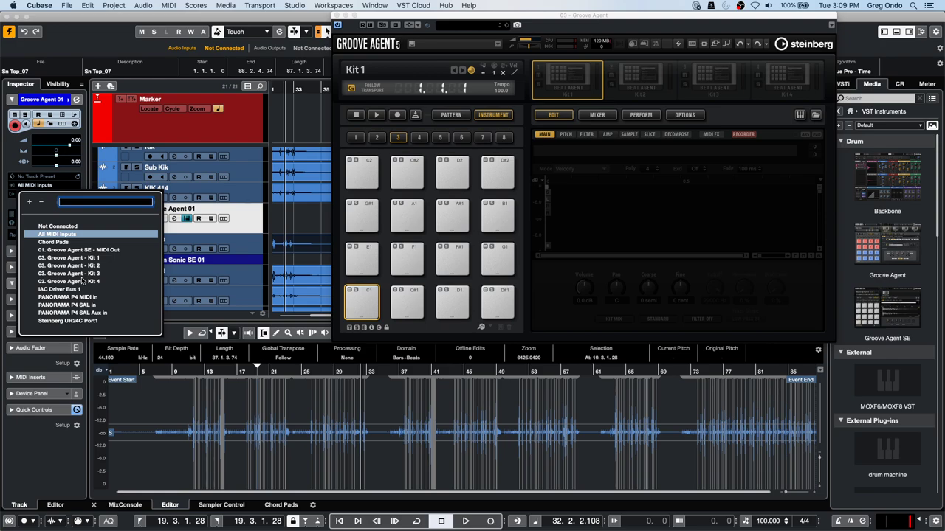
{"action": "left_click", "coordinate": [337, 14]}
{"action": "left_click", "coordinate": [337, 15]}
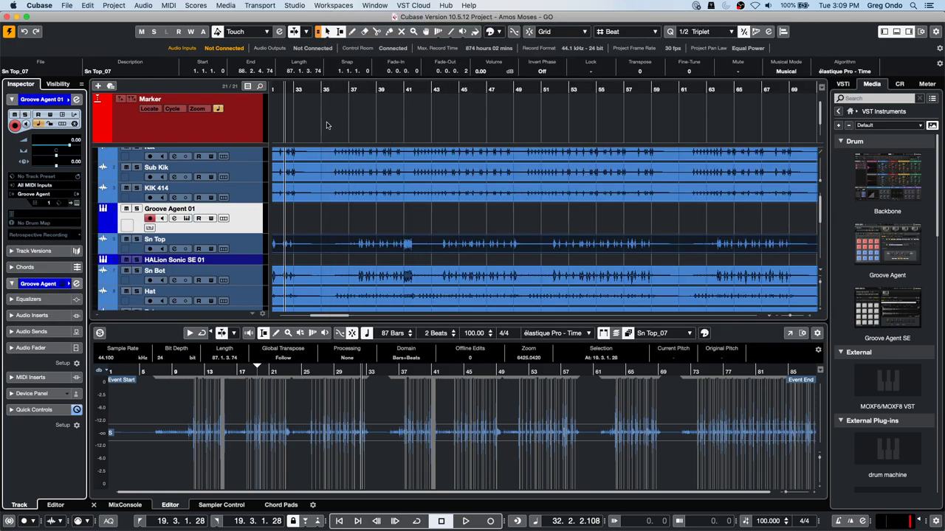
Step: Add a chord track beneath the Marker track and activate the Draw tool over its event area
{"action": "right_click", "coordinate": [251, 133]}
{"action": "mouse_move", "coordinate": [328, 136]}
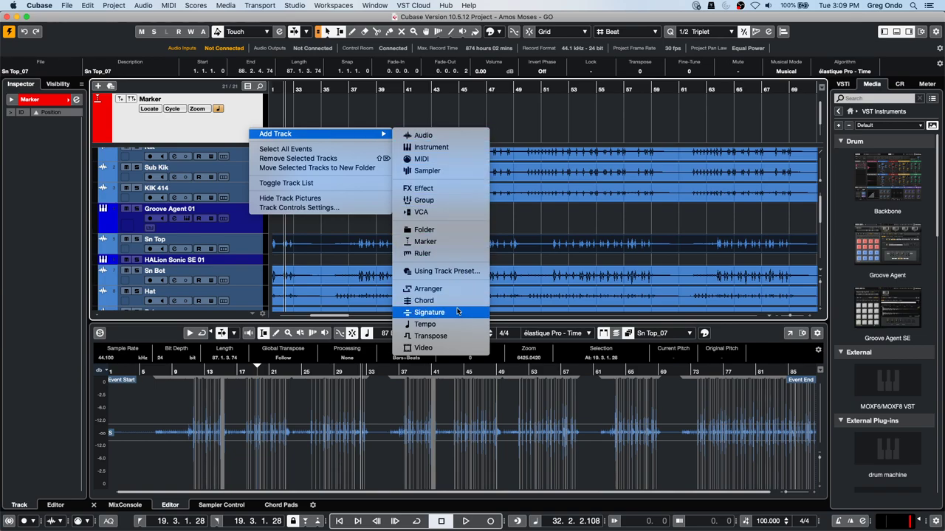
{"action": "left_click", "coordinate": [429, 301]}
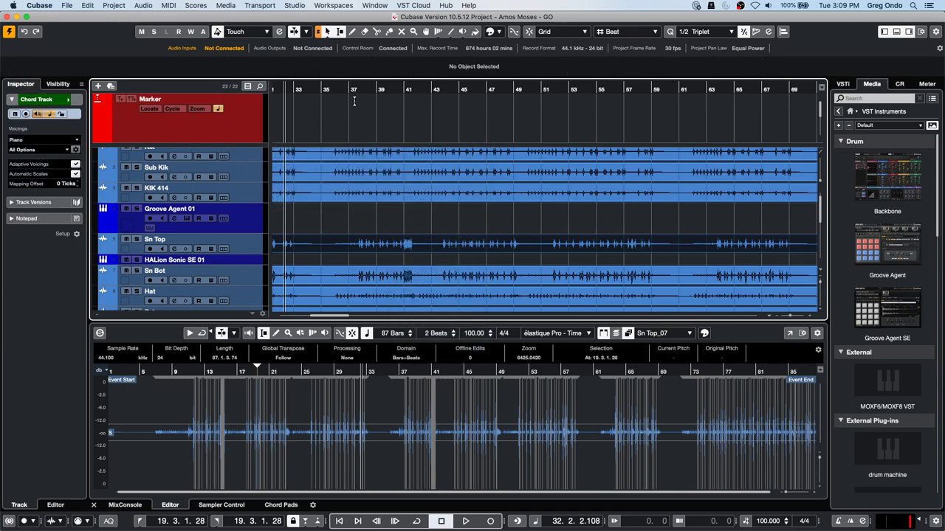
{"action": "right_click", "coordinate": [310, 130]}
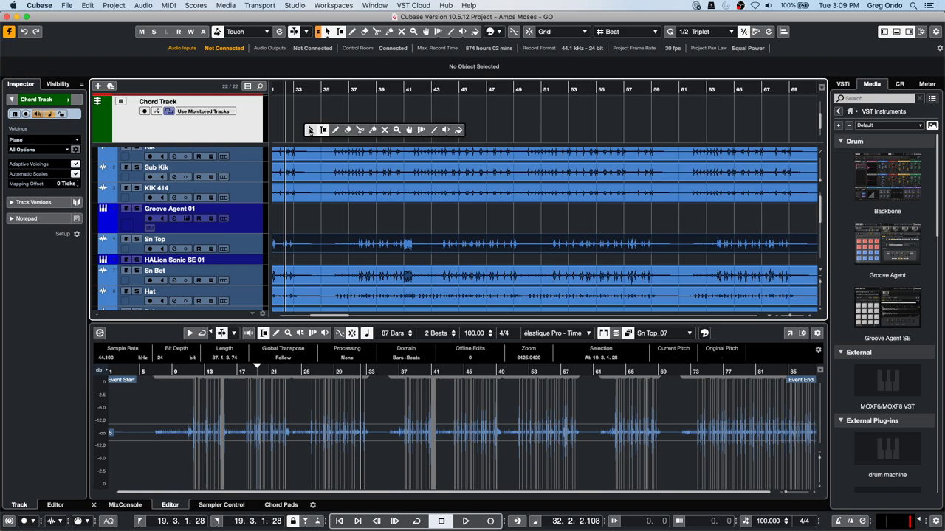
{"action": "left_click", "coordinate": [334, 131]}
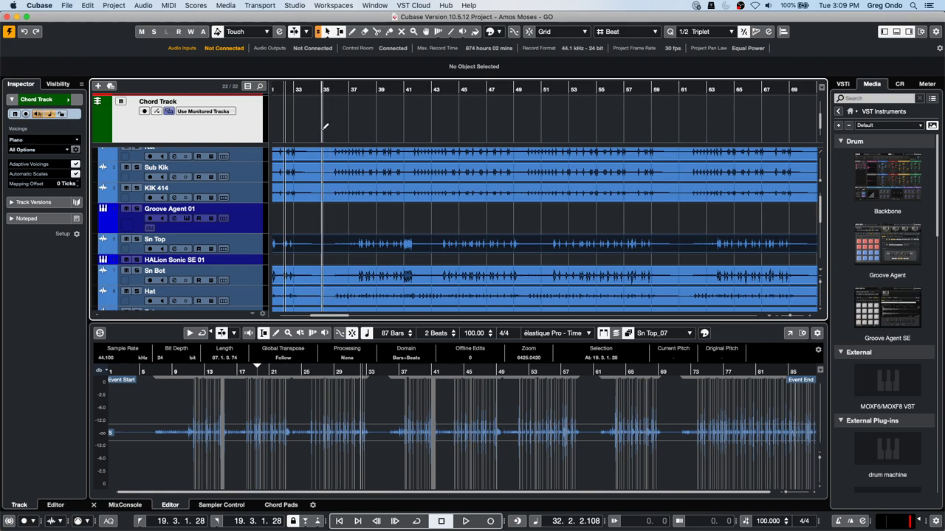
Step: Add a chord event near bar 35 of the Chord Track and define it as G major with B as bass note
{"action": "left_click", "coordinate": [322, 131]}
{"action": "right_click", "coordinate": [323, 131]}
{"action": "left_click", "coordinate": [323, 131]}
{"action": "double_click", "coordinate": [342, 124]}
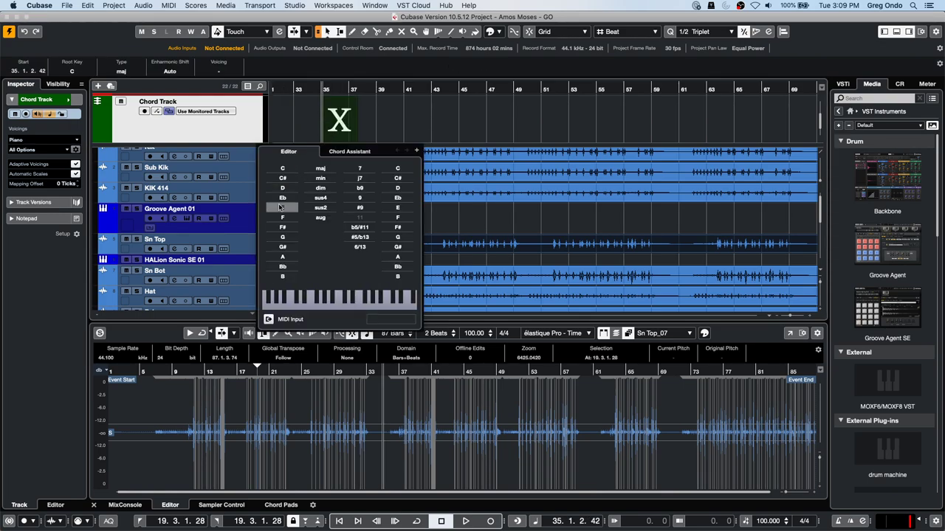
{"action": "left_click", "coordinate": [291, 237]}
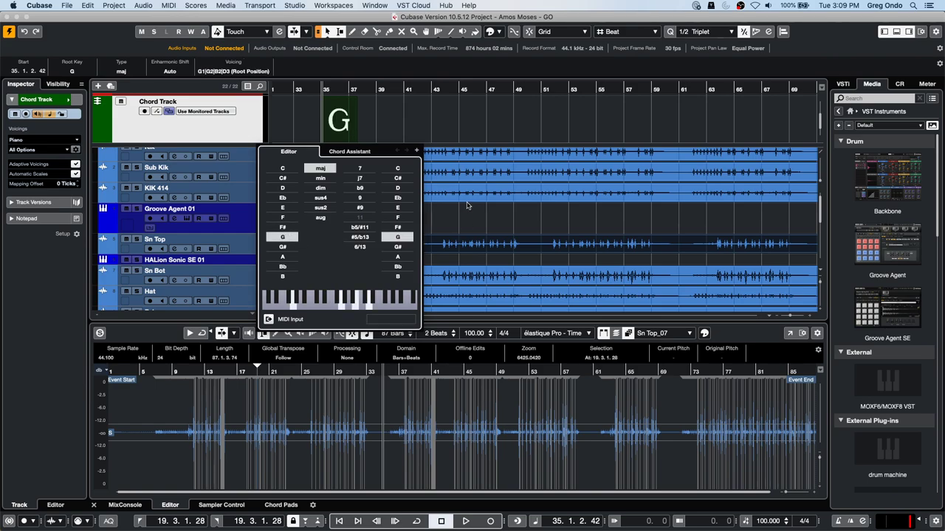
{"action": "left_click", "coordinate": [398, 276]}
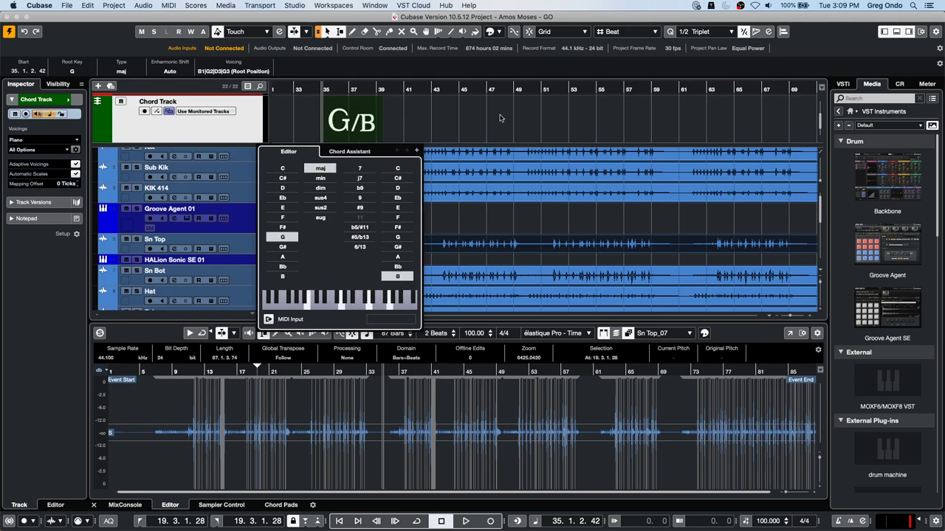
{"action": "left_click", "coordinate": [469, 123]}
{"action": "left_click", "coordinate": [478, 126]}
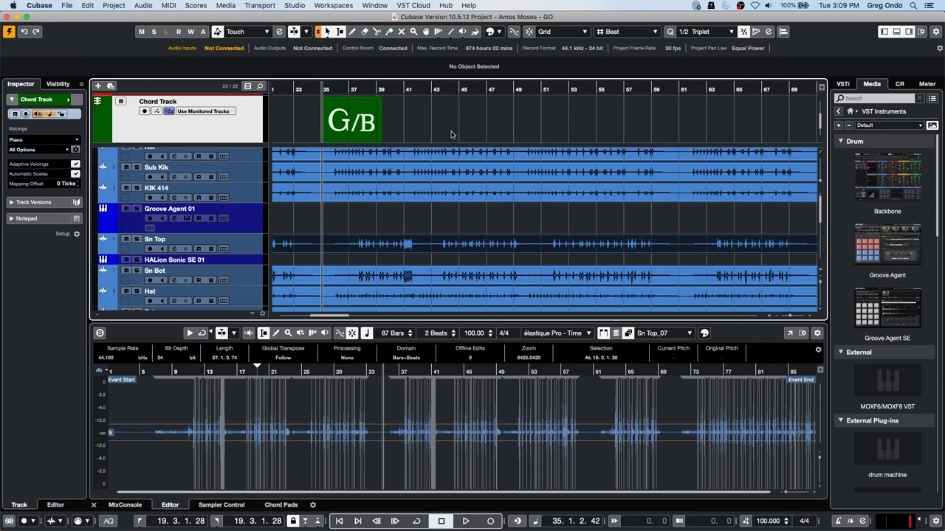
{"action": "double_click", "coordinate": [361, 132]}
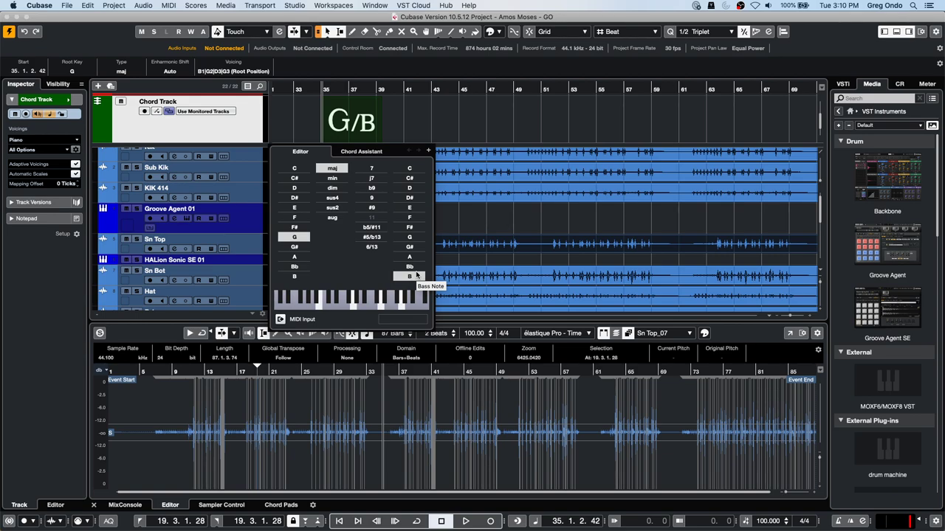
{"action": "left_click", "coordinate": [476, 123]}
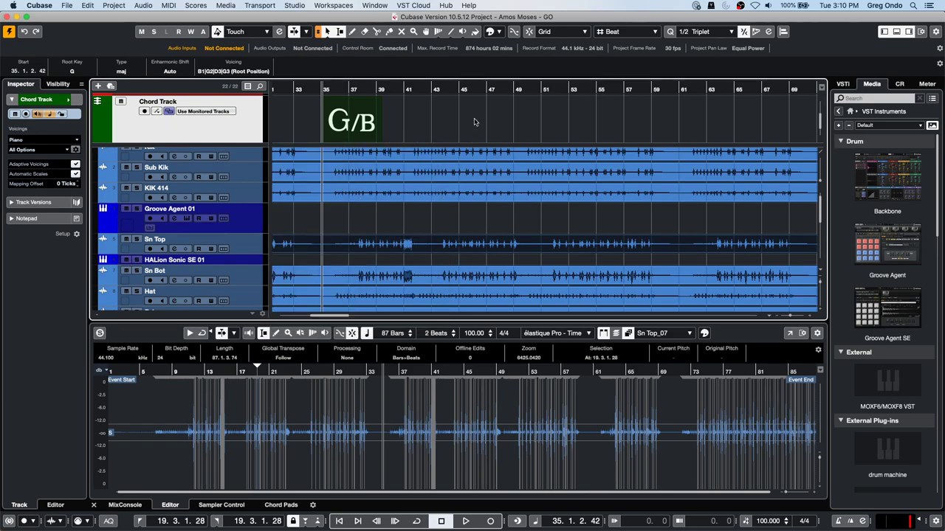
{"action": "left_click", "coordinate": [65, 5]}
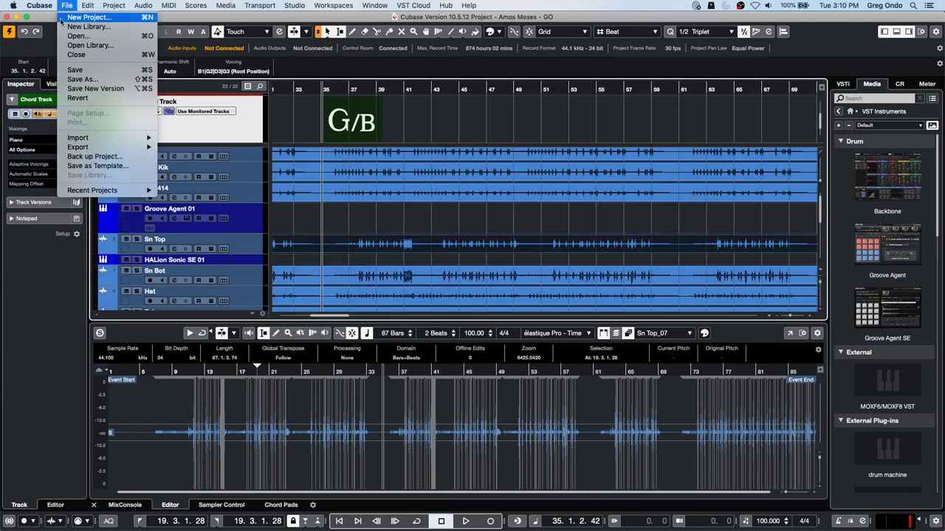
{"action": "left_click", "coordinate": [87, 17]}
{"action": "left_click", "coordinate": [484, 364]}
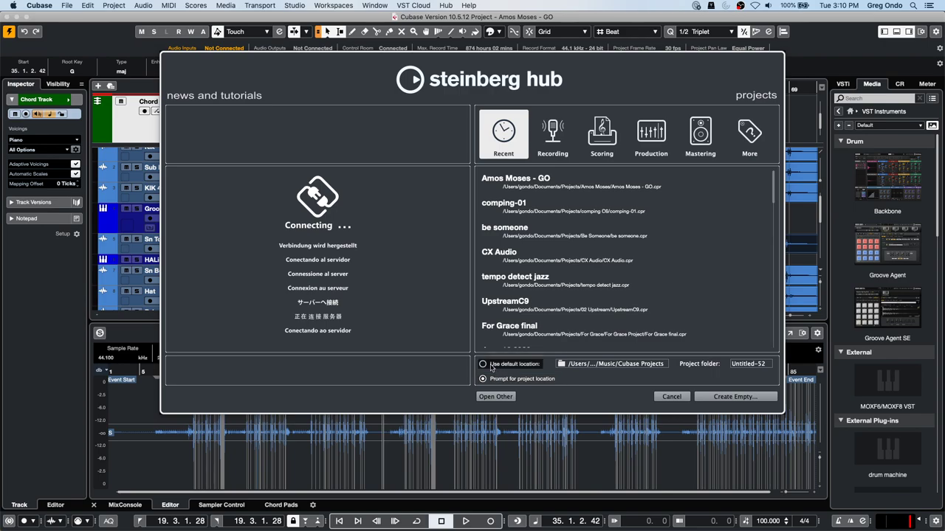
{"action": "left_click", "coordinate": [483, 379]}
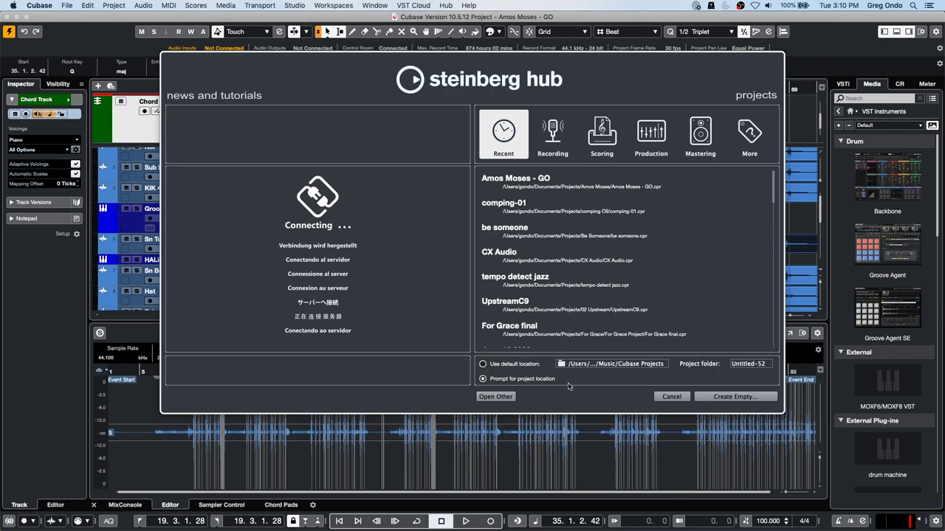
{"action": "left_click", "coordinate": [747, 397]}
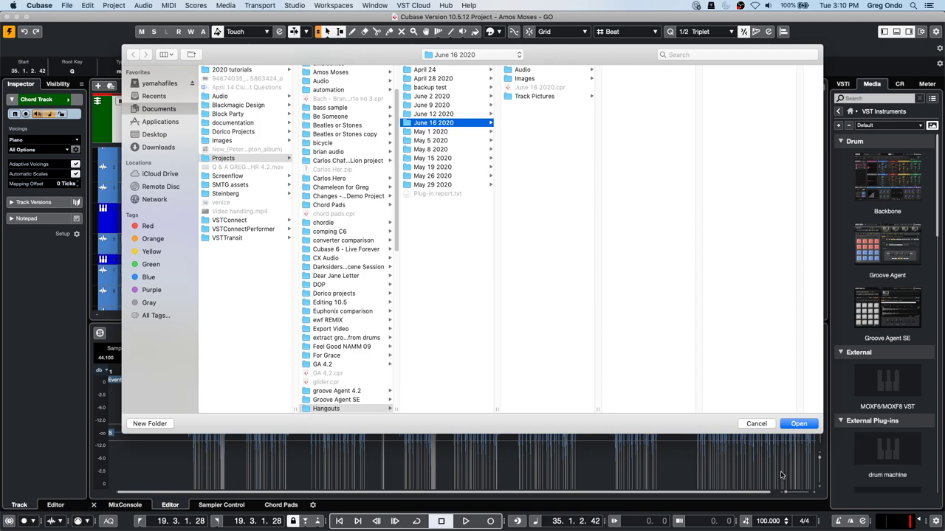
{"action": "left_click", "coordinate": [757, 424]}
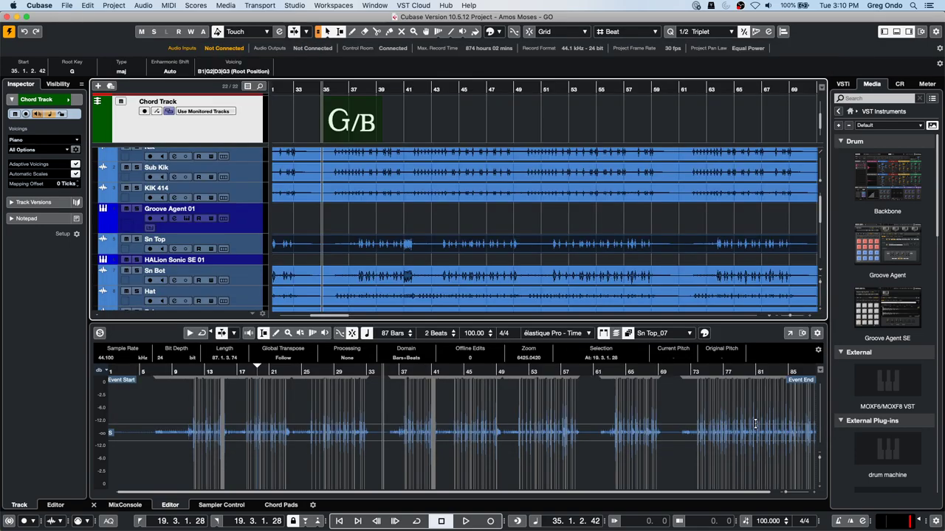
{"action": "left_click", "coordinate": [67, 6]}
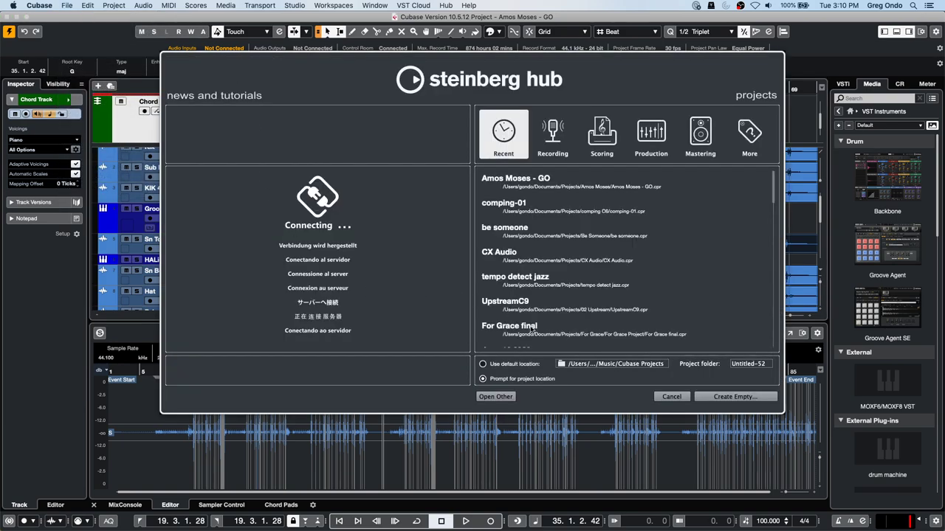
{"action": "left_click", "coordinate": [482, 365]}
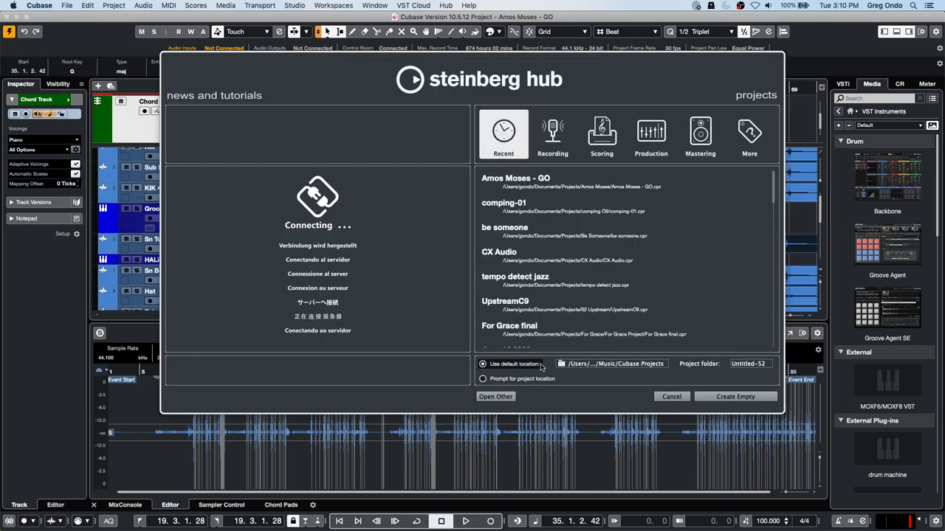
{"action": "left_click", "coordinate": [483, 379]}
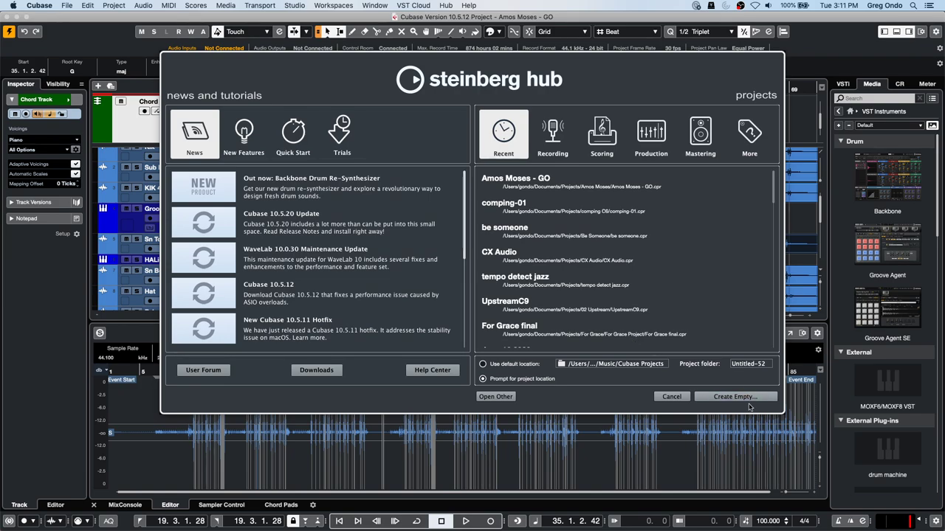
{"action": "left_click", "coordinate": [672, 397]}
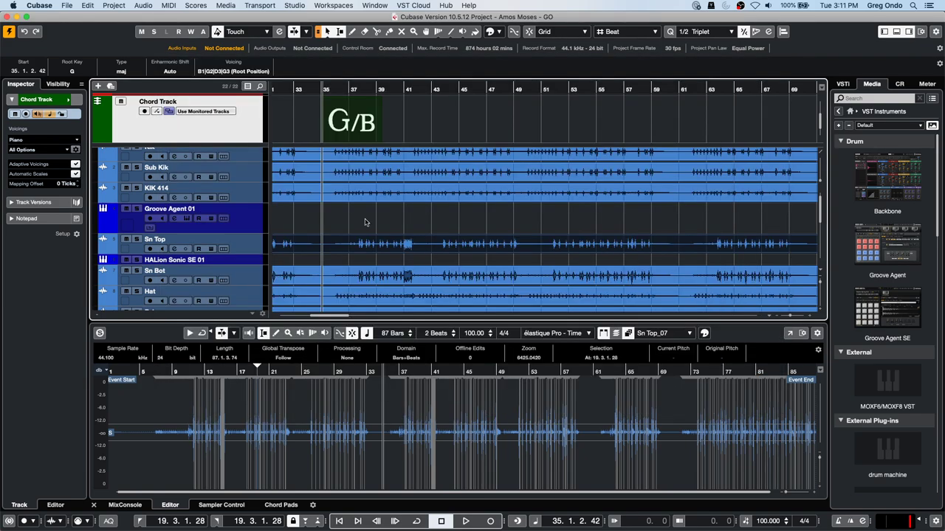
Step: Open the recent project tempo detect jazz.cpr and activate it
{"action": "left_click", "coordinate": [68, 5]}
{"action": "mouse_move", "coordinate": [116, 191]}
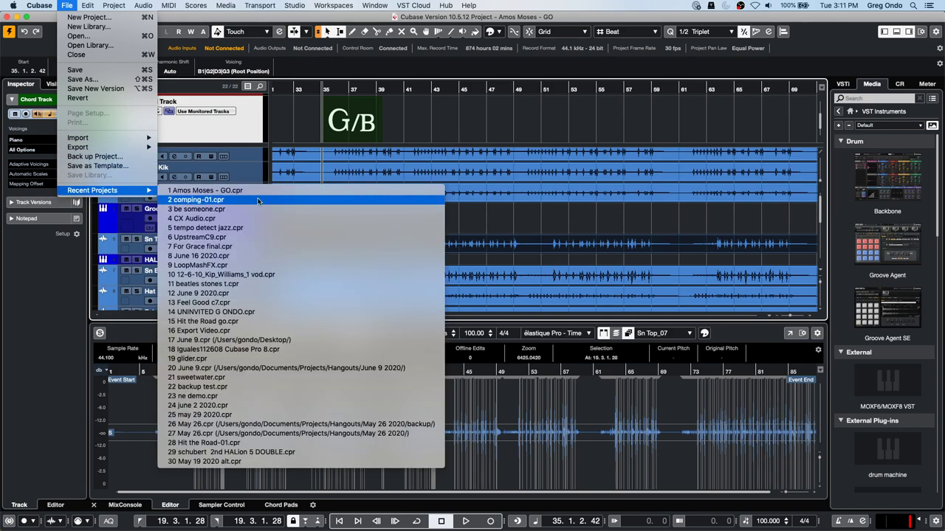
{"action": "left_click", "coordinate": [257, 227]}
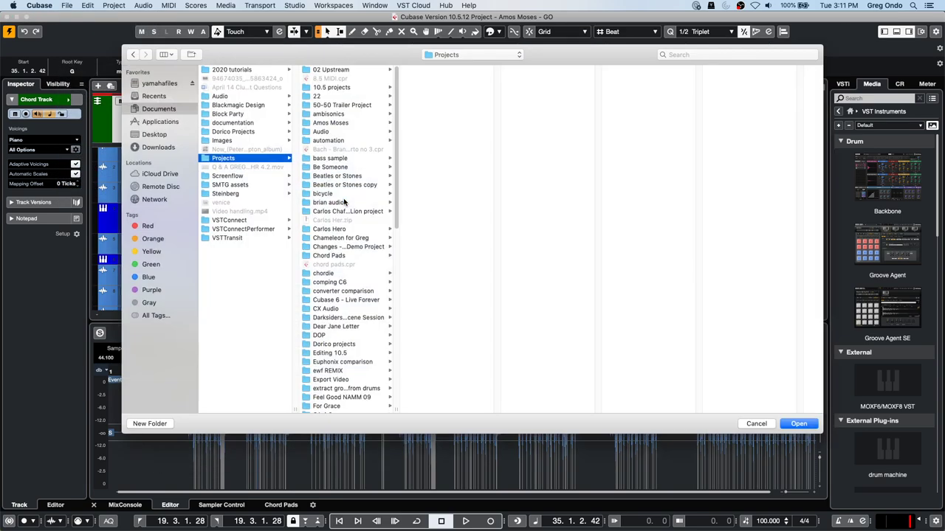
{"action": "left_click", "coordinate": [789, 430]}
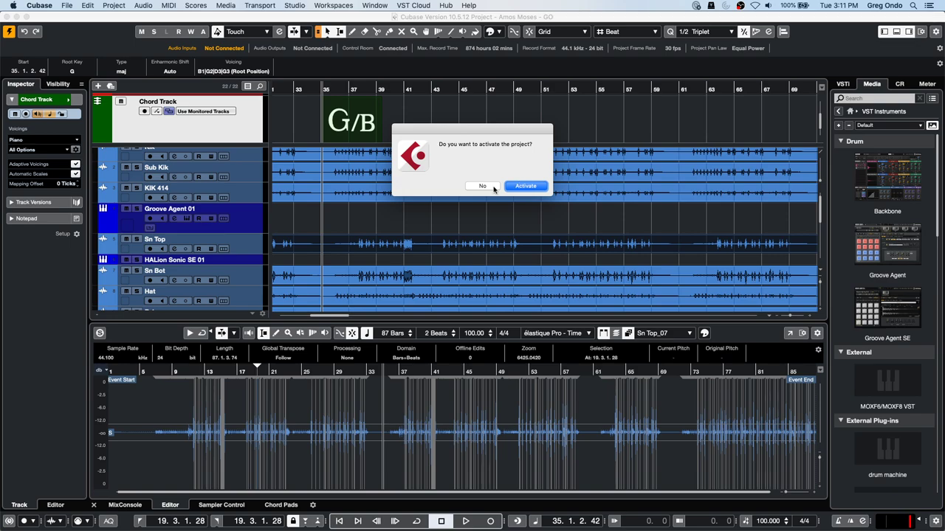
{"action": "left_click", "coordinate": [522, 186]}
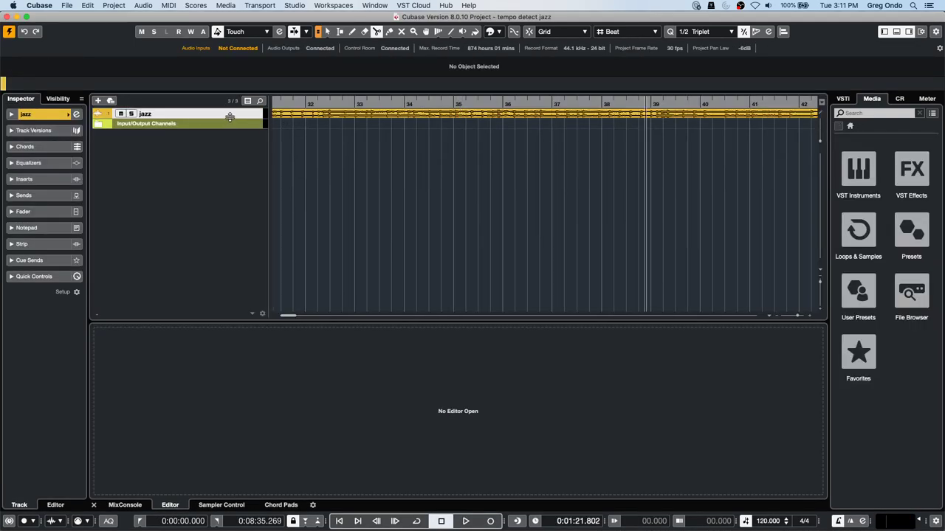
Step: Enlarge the jazz track to show its full waveform, and play it with its channel settings open
{"action": "left_click_drag", "start_coordinate": [230, 117], "coordinate": [230, 202]}
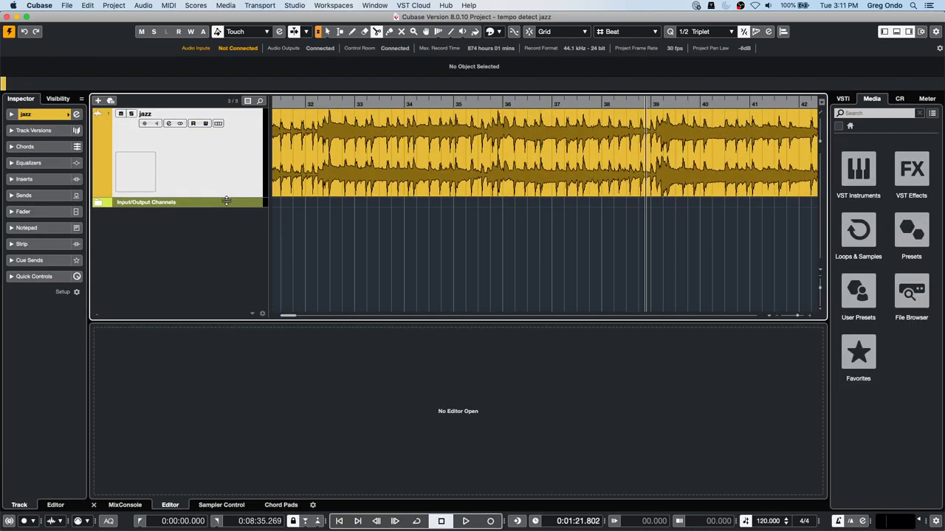
{"action": "left_click_drag", "start_coordinate": [274, 82], "coordinate": [273, 39]}
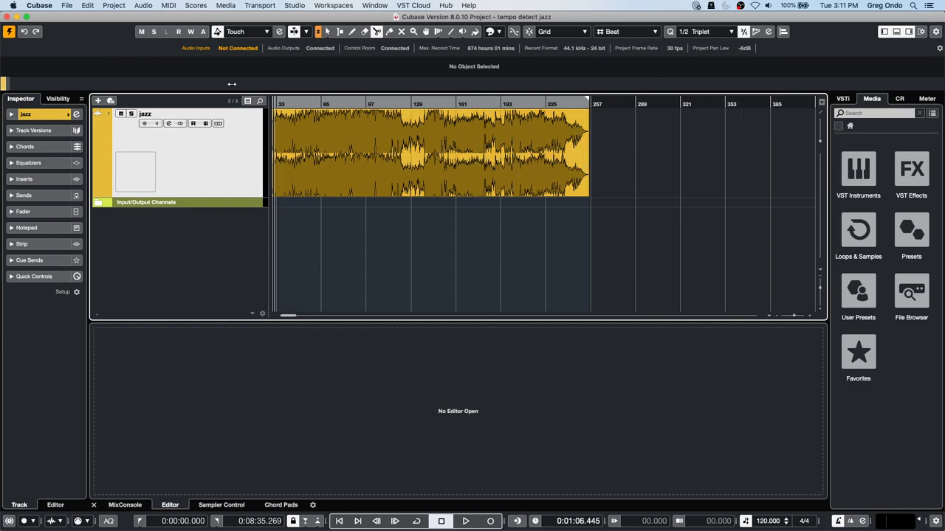
{"action": "left_click", "coordinate": [77, 114]}
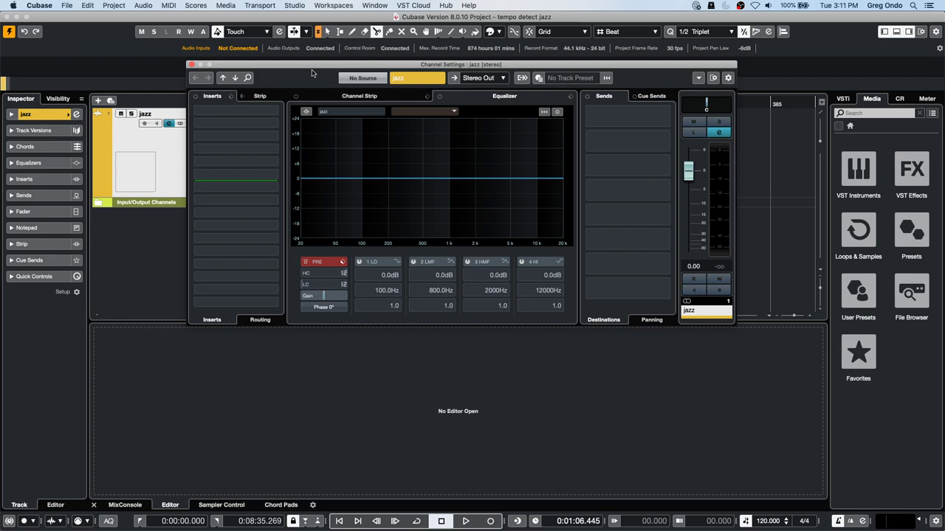
{"action": "left_click_drag", "start_coordinate": [337, 68], "coordinate": [350, 178]}
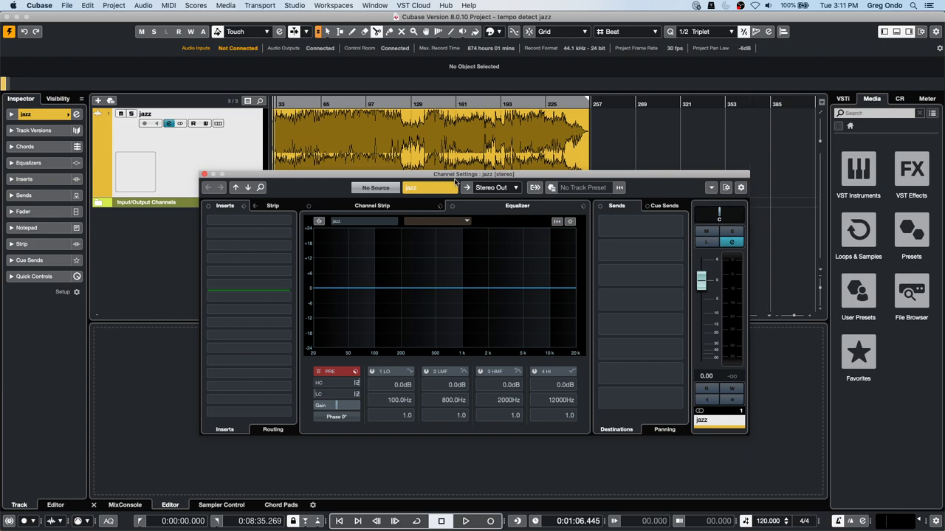
{"action": "key", "text": "space"}
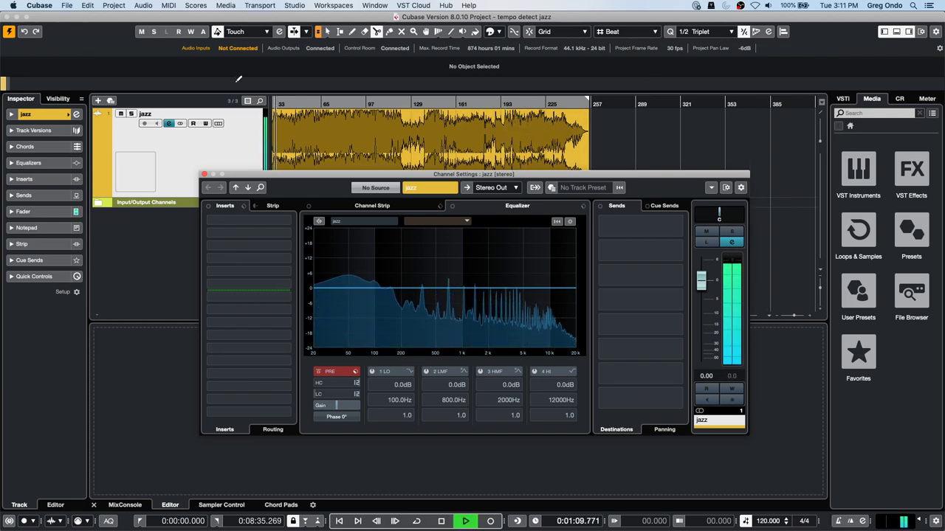
Step: Add a stereo REVerence FX channel to the jazz channel's first send, with the send level at 0.00
{"action": "left_click", "coordinate": [682, 223]}
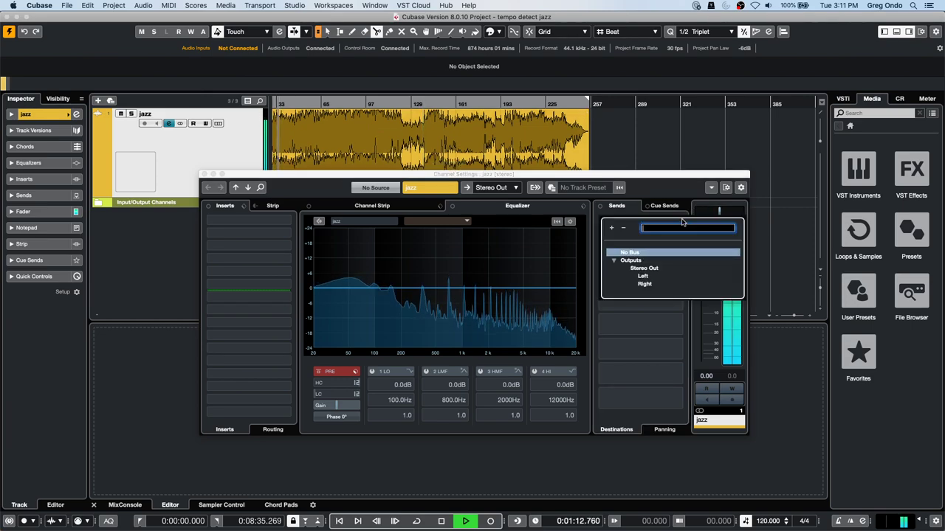
{"action": "left_click", "coordinate": [521, 253]}
{"action": "left_click", "coordinate": [623, 206]}
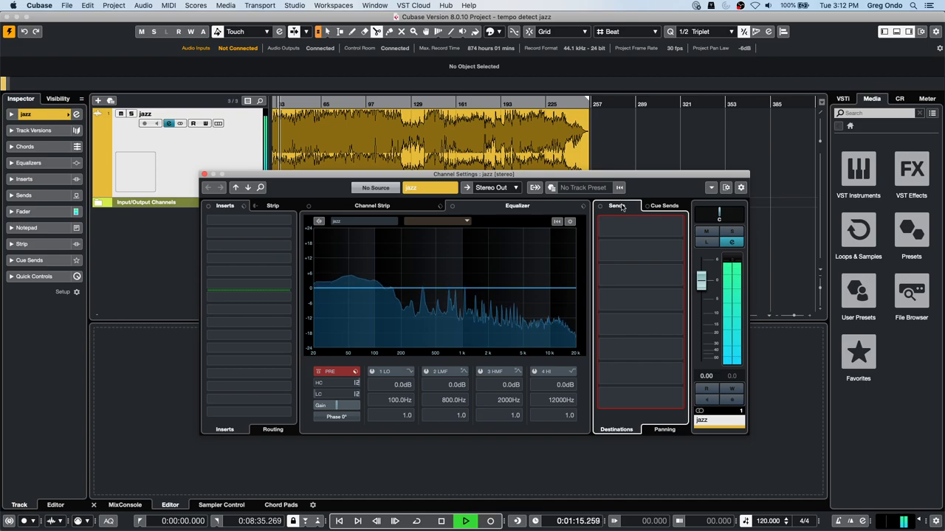
{"action": "right_click", "coordinate": [648, 233]}
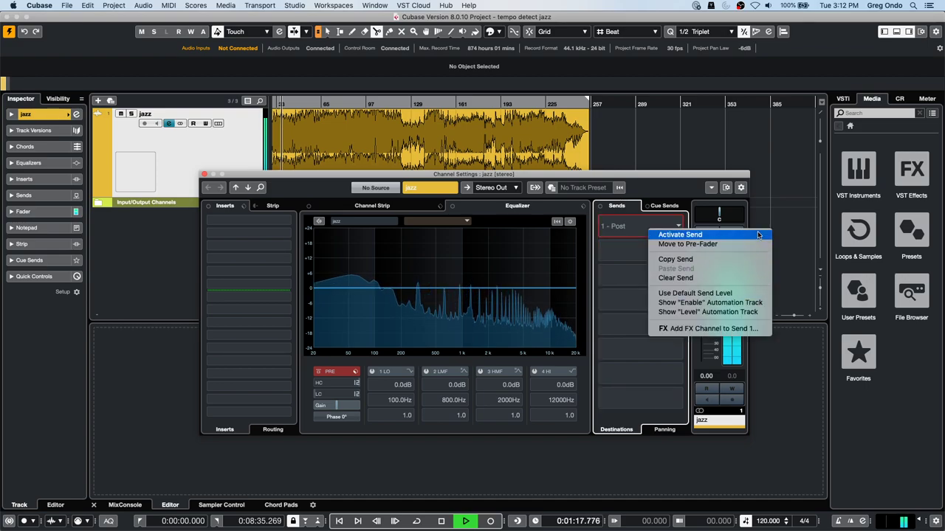
{"action": "left_click", "coordinate": [749, 328]}
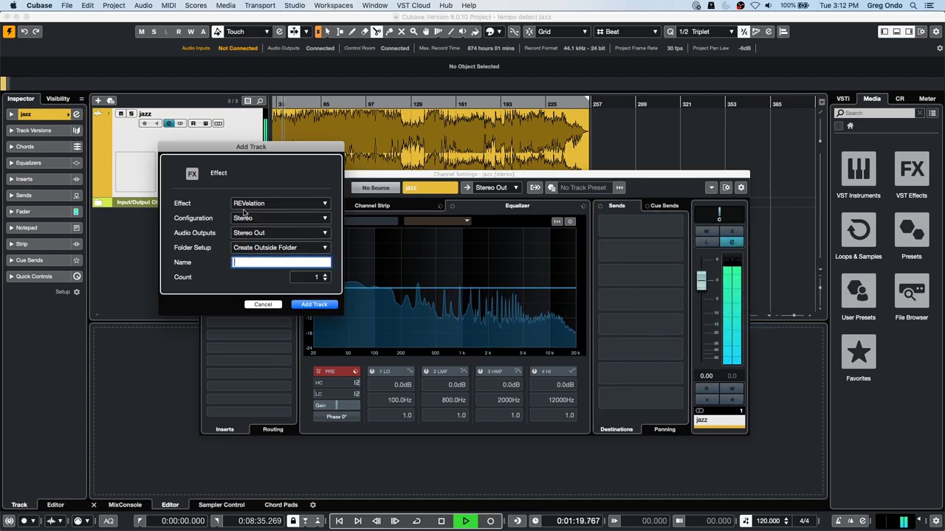
{"action": "left_click", "coordinate": [303, 203]}
{"action": "left_click", "coordinate": [228, 382]}
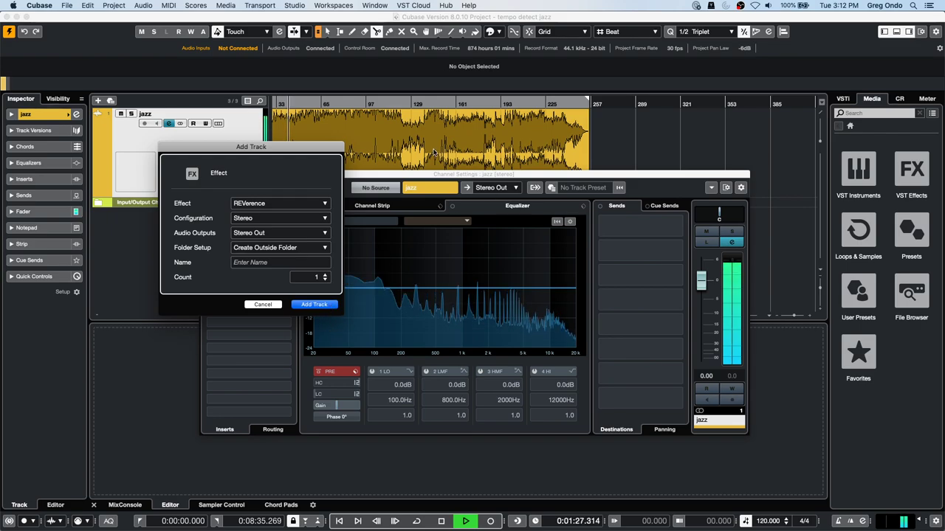
{"action": "key", "text": "Return"}
{"action": "left_click_drag", "start_coordinate": [570, 179], "coordinate": [555, 324]}
{"action": "left_click", "coordinate": [654, 234]}
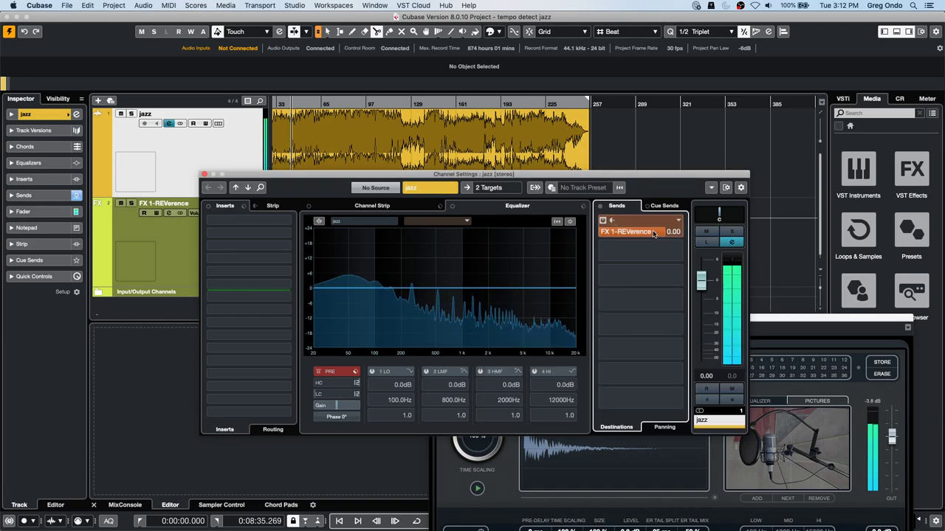
Step: Load the French Stone Chapel A (SR) preset into the REVerence effect
{"action": "left_click_drag", "start_coordinate": [780, 319], "coordinate": [554, 113]}
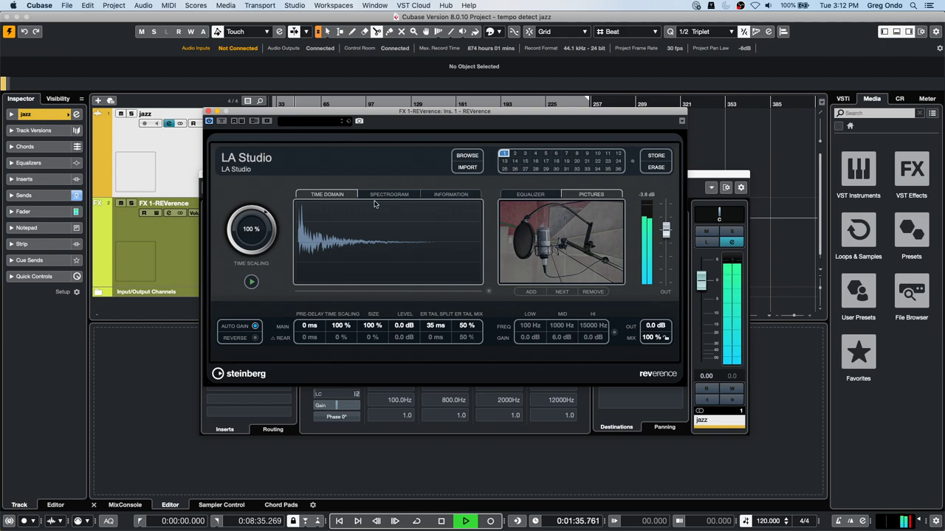
{"action": "left_click", "coordinate": [476, 155]}
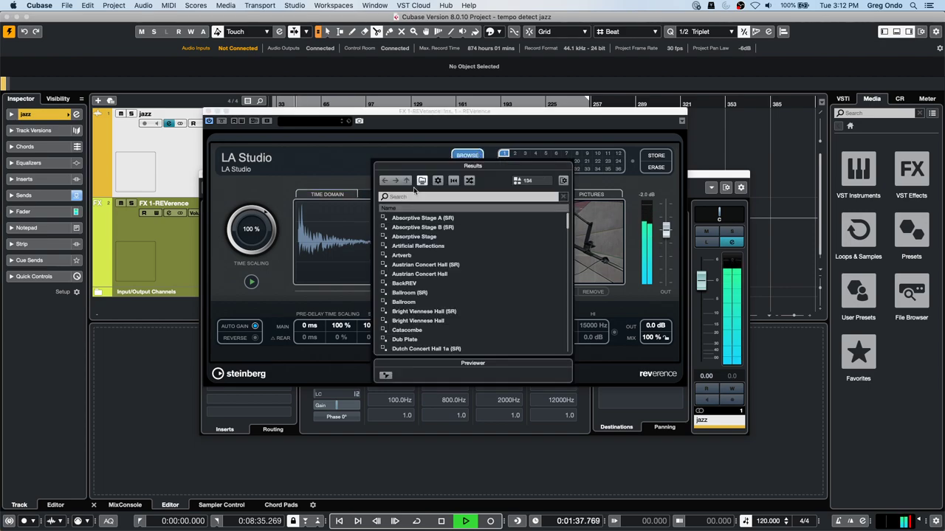
{"action": "scroll", "coordinate": [488, 262], "scroll_direction": "down", "scroll_amount": 1}
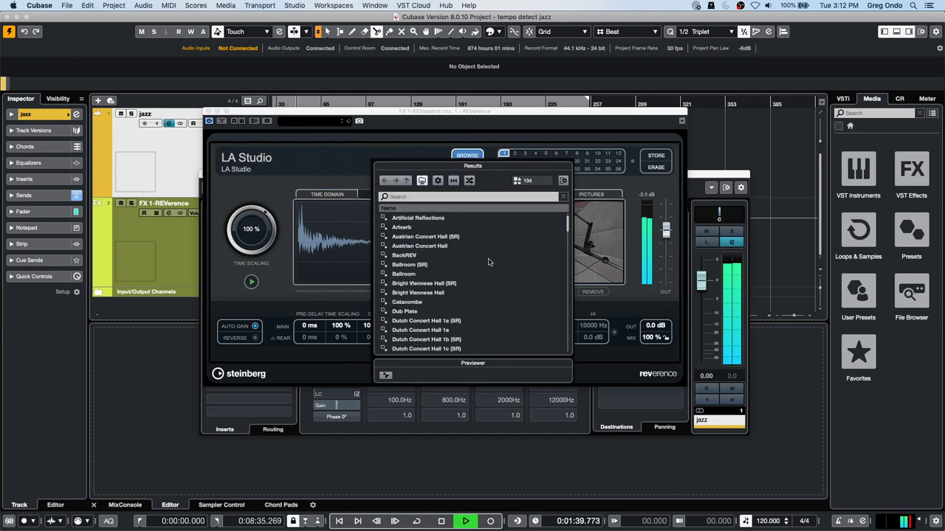
{"action": "scroll", "coordinate": [488, 262], "scroll_direction": "down", "scroll_amount": 1}
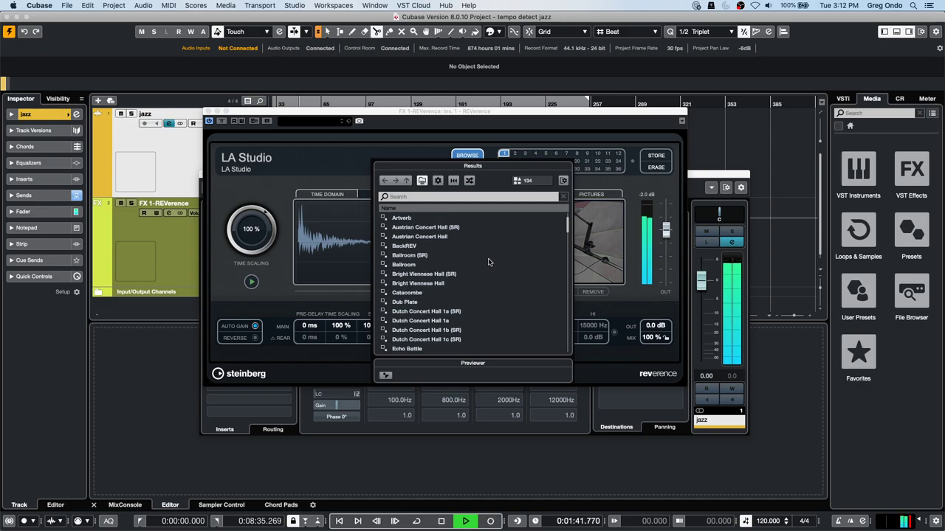
{"action": "scroll", "coordinate": [487, 262], "scroll_direction": "down", "scroll_amount": 9}
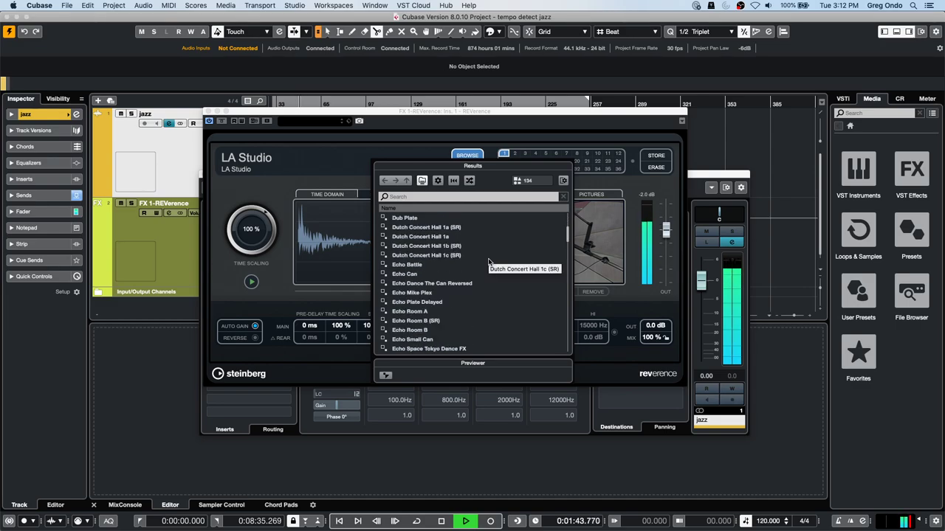
{"action": "scroll", "coordinate": [553, 308], "scroll_direction": "down", "scroll_amount": 3}
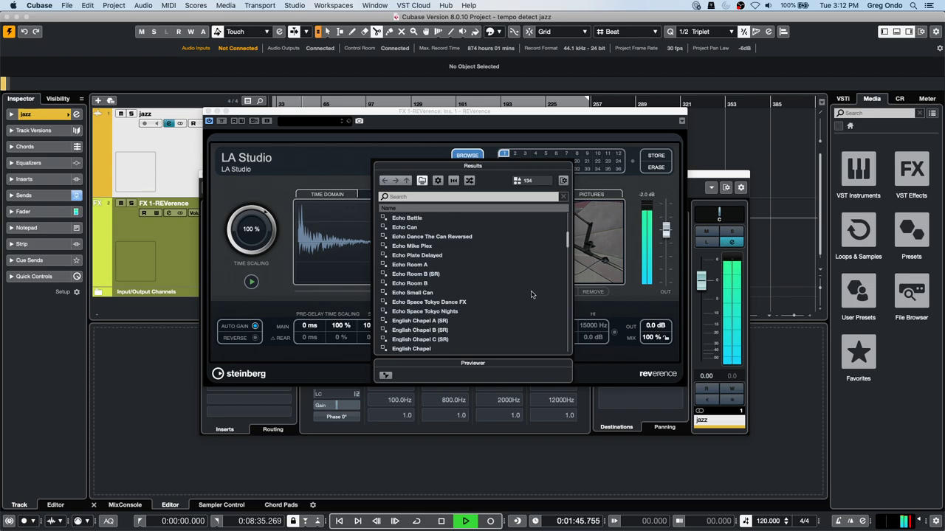
{"action": "scroll", "coordinate": [531, 294], "scroll_direction": "down", "scroll_amount": 5}
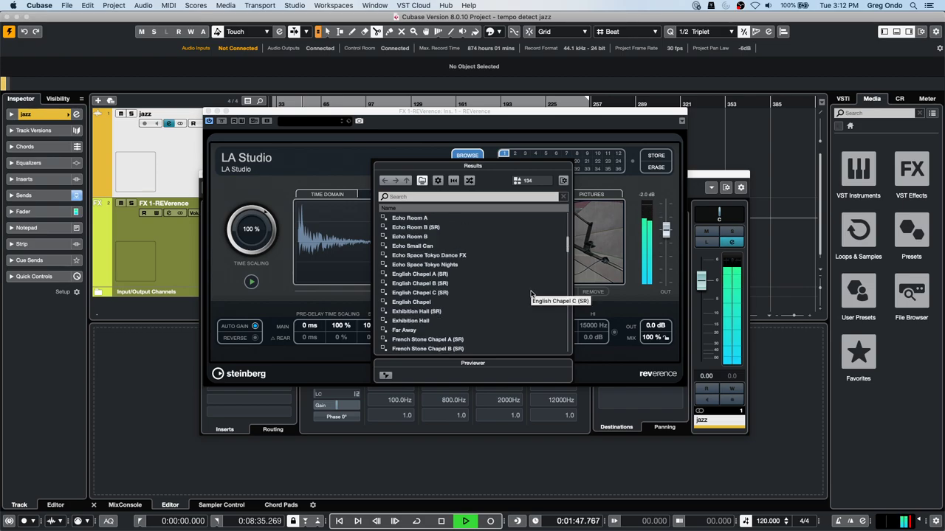
{"action": "left_click", "coordinate": [438, 341]}
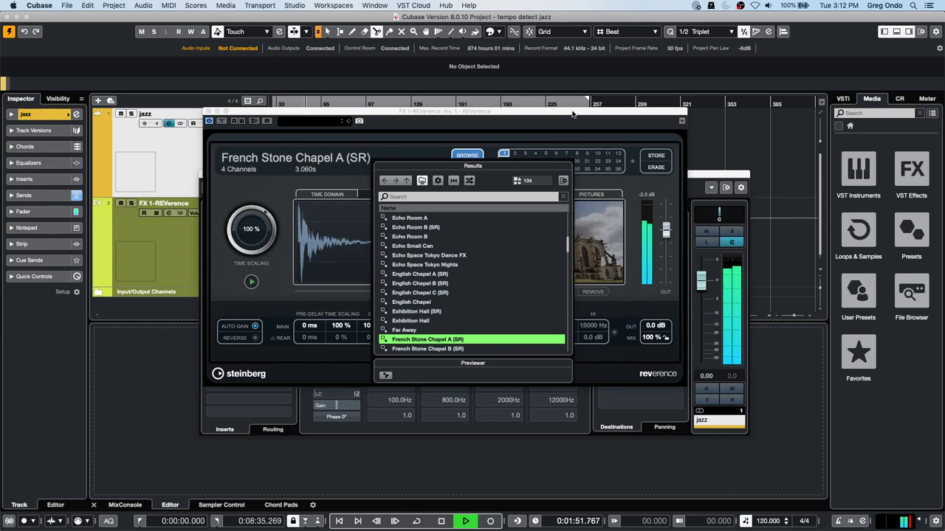
Step: Lower the REVerence output to -17.0 dB, stop playback, and close the effect window
{"action": "left_click", "coordinate": [668, 238]}
{"action": "left_click_drag", "start_coordinate": [668, 237], "coordinate": [668, 275]}
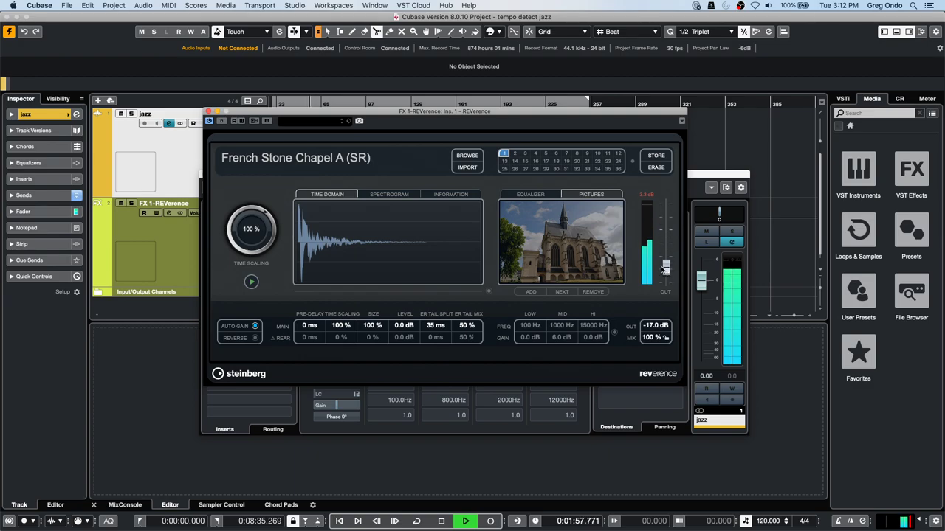
{"action": "key", "text": "space"}
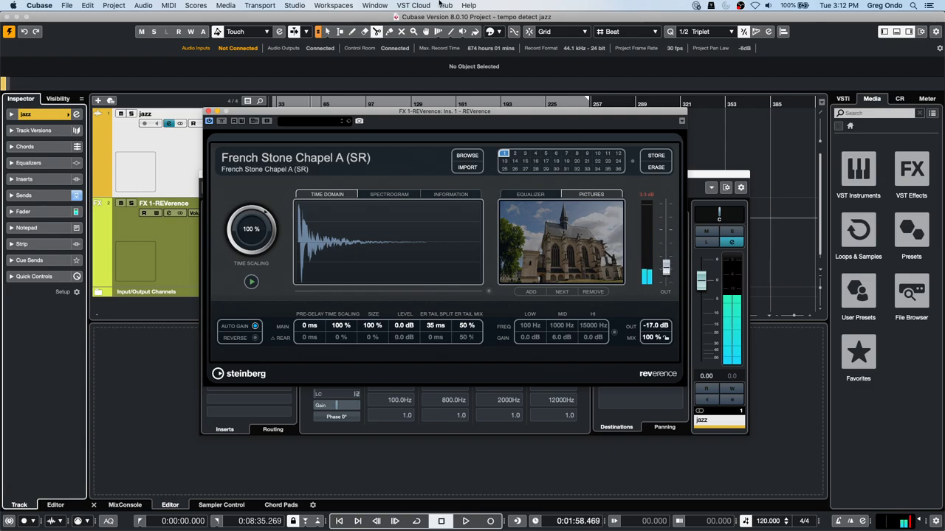
{"action": "left_click", "coordinate": [208, 111]}
Step: Resume playback, deactivate the jazz channel's REVerence send, and stop playback
{"action": "key", "text": "space"}
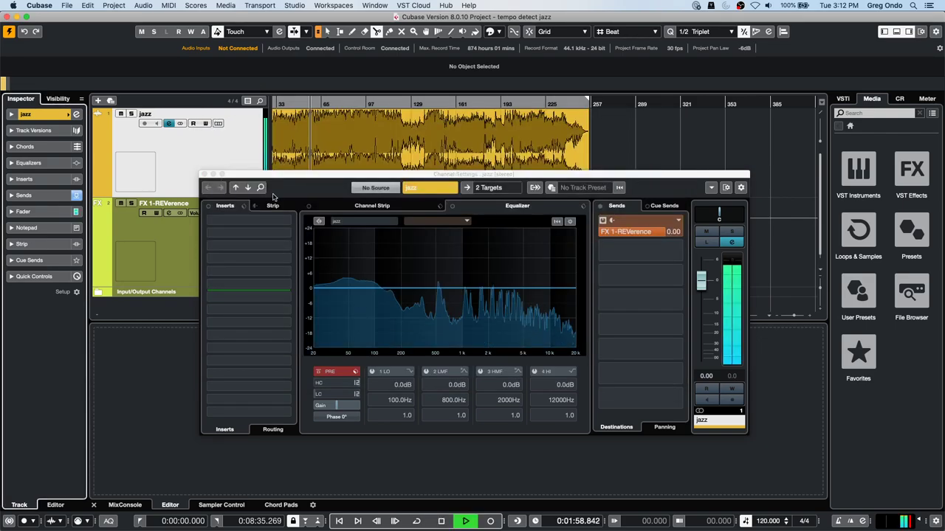
{"action": "left_click", "coordinate": [603, 221]}
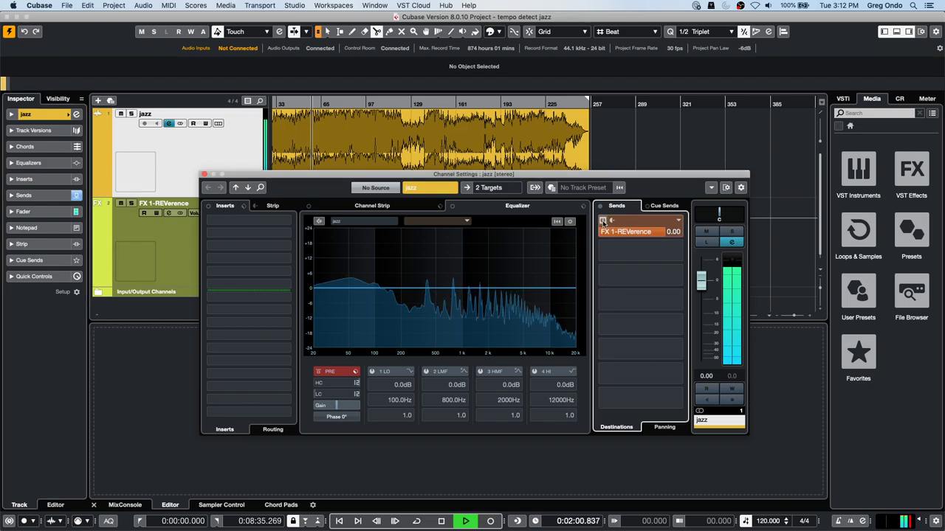
{"action": "left_click", "coordinate": [603, 220]}
{"action": "key", "text": "space"}
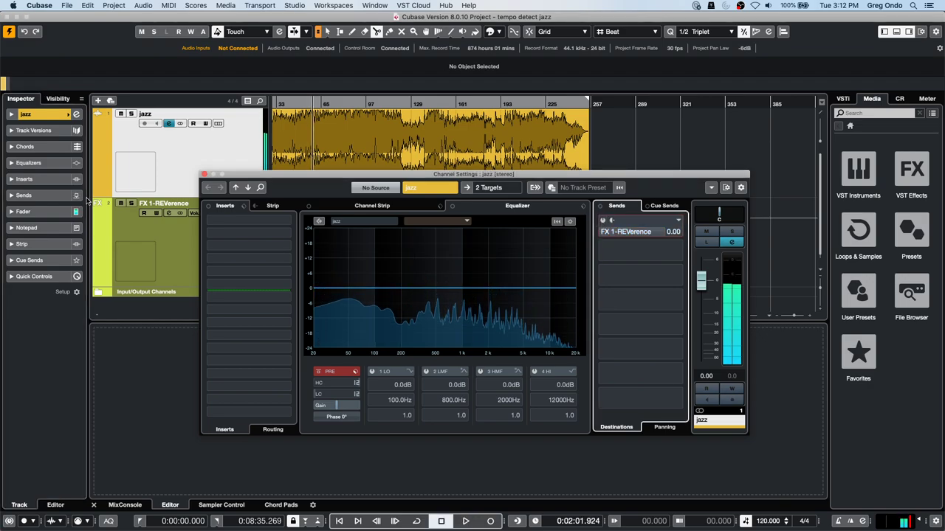
Step: Load the Frequency EQ into the jazz channel's first insert slot and start playback
{"action": "left_click", "coordinate": [283, 222]}
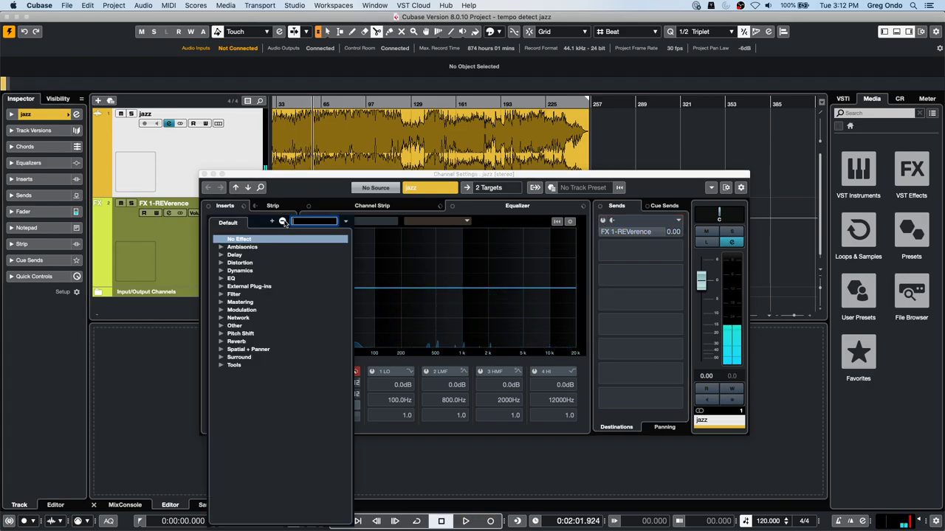
{"action": "left_click", "coordinate": [230, 279]}
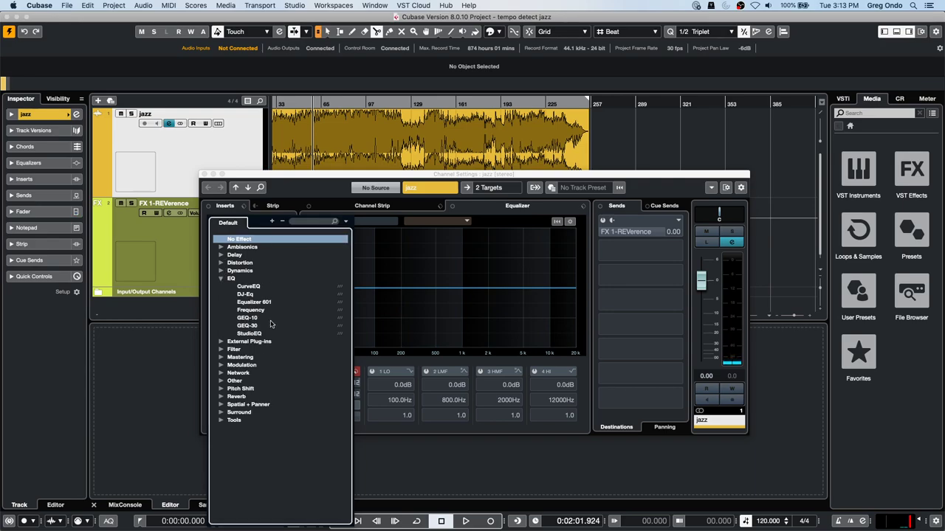
{"action": "left_click", "coordinate": [250, 310]}
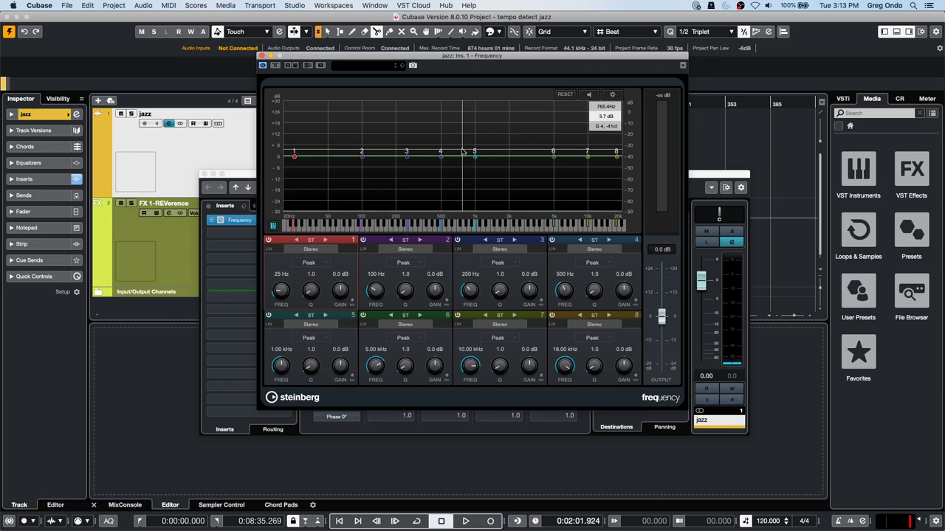
{"action": "key", "text": "space"}
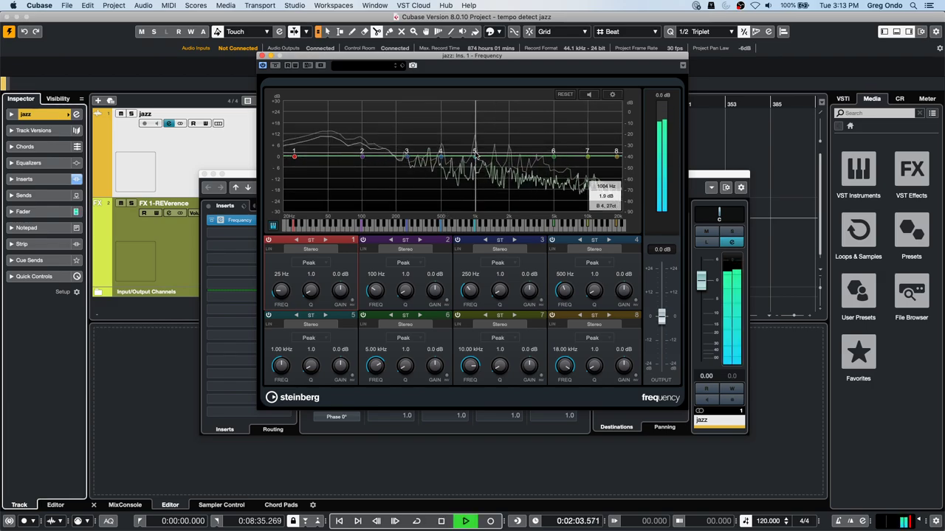
Step: Turn on Auto Listen for Filters and boost Frequency's band 5 by about 5.0 dB at 2.17 kHz
{"action": "left_click_drag", "start_coordinate": [475, 154], "coordinate": [479, 152]}
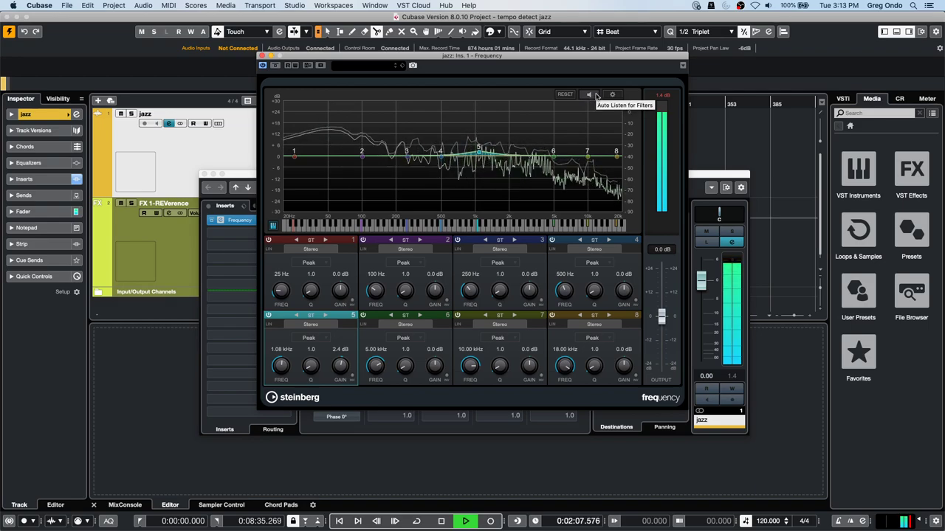
{"action": "left_click", "coordinate": [595, 95]}
{"action": "left_click_drag", "start_coordinate": [482, 155], "coordinate": [515, 150]}
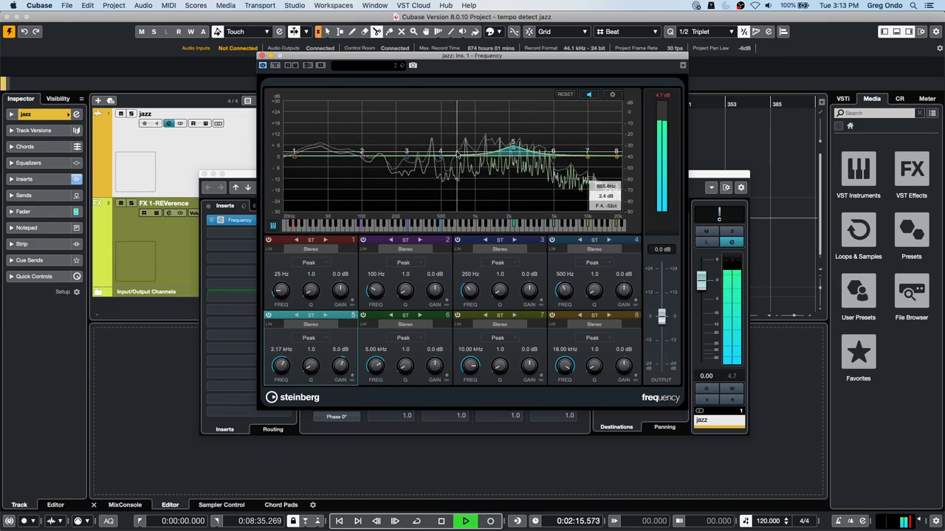
Step: Cut band 4 by about 6.6 dB at 275 Hz and band 2 by about 10 dB at 150 Hz, and ease band 5's boost to about 3.5 dB
{"action": "left_click_drag", "start_coordinate": [441, 155], "coordinate": [415, 173]}
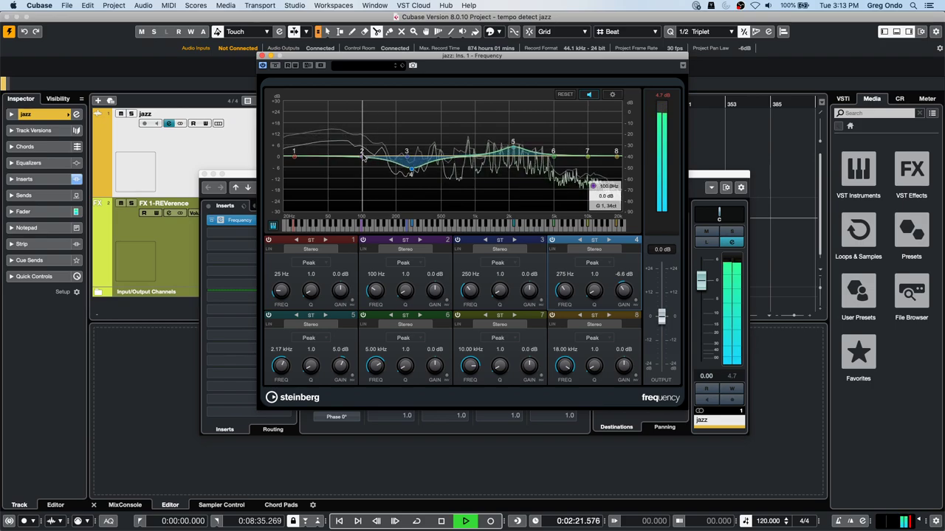
{"action": "left_click_drag", "start_coordinate": [362, 153], "coordinate": [379, 182]}
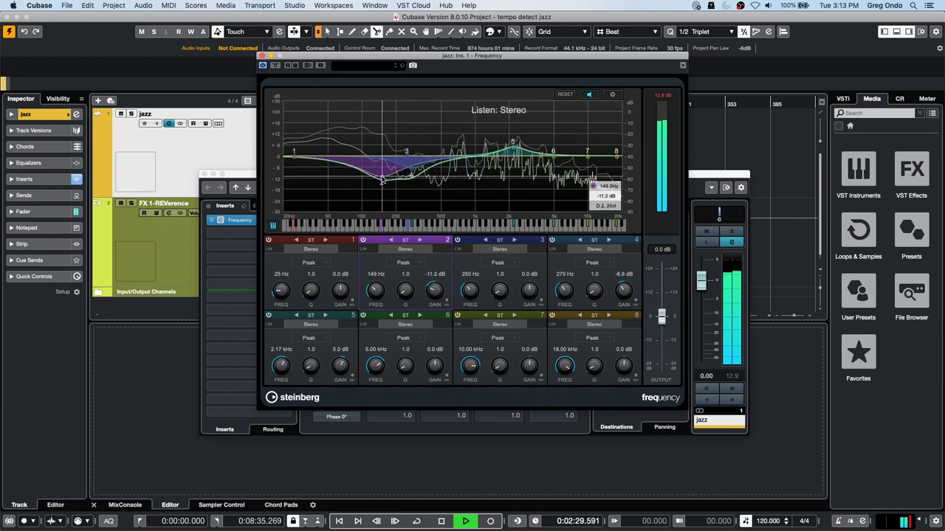
{"action": "left_click_drag", "start_coordinate": [513, 143], "coordinate": [512, 151]}
Step: Switch band 2 to mid/side, boosting mid about 8.8 dB at 665 Hz and side about 10.6 dB at 12.60 kHz, and stop playback
{"action": "left_click", "coordinate": [420, 241]}
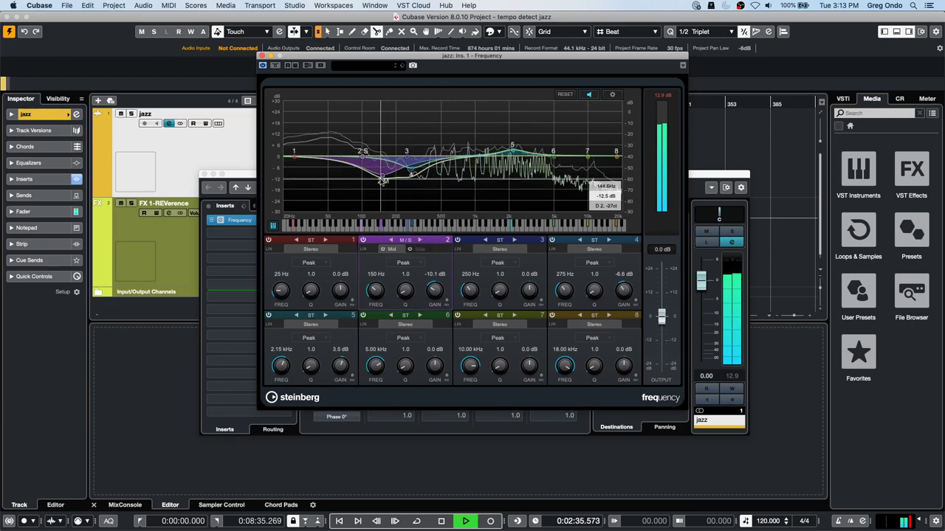
{"action": "left_click_drag", "start_coordinate": [382, 181], "coordinate": [460, 142]}
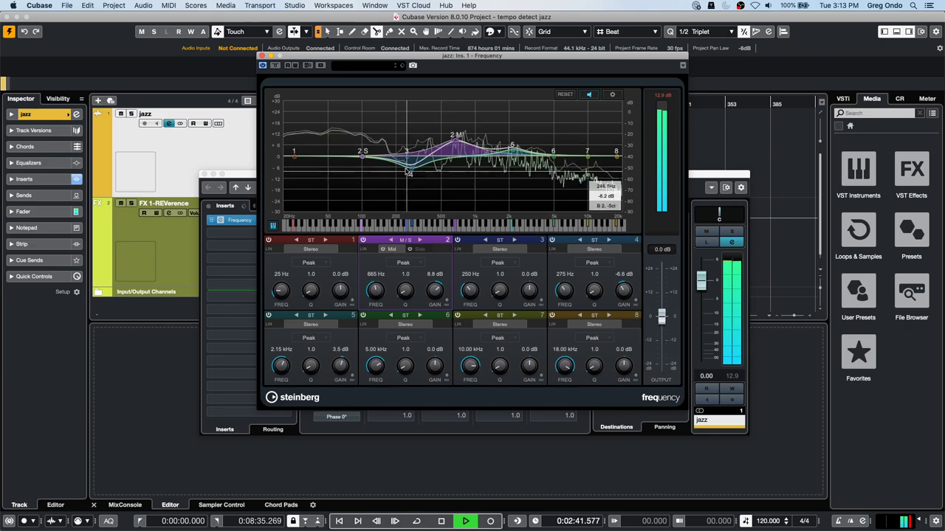
{"action": "left_click_drag", "start_coordinate": [363, 152], "coordinate": [599, 137]}
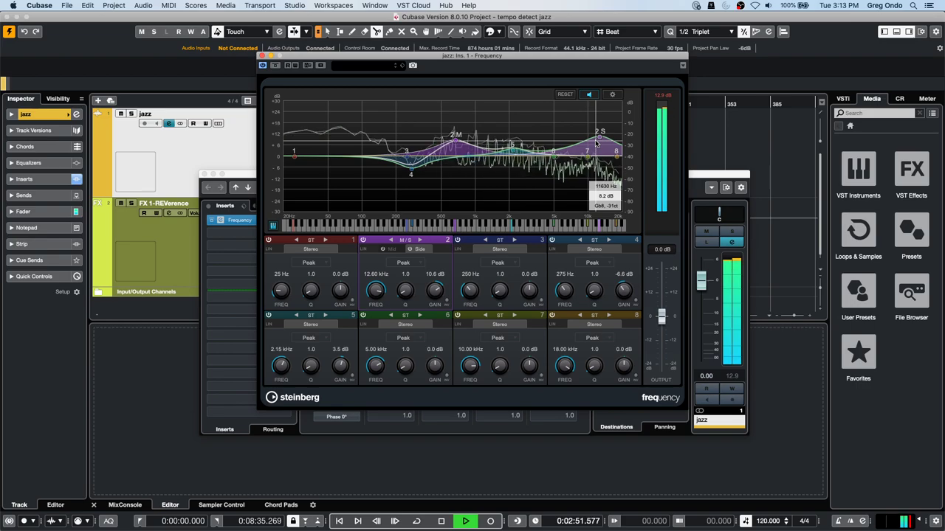
{"action": "key", "text": "space"}
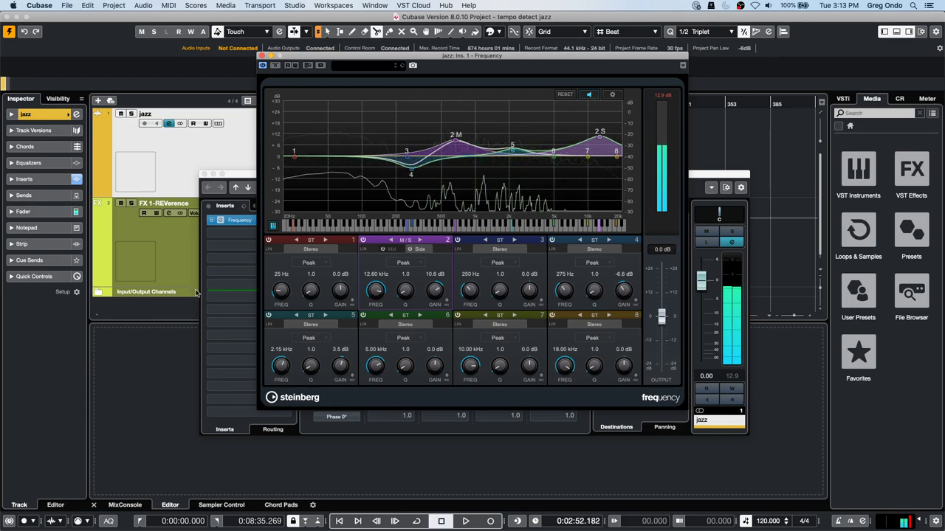
Step: Look through the delay, distortion and dynamics effects available for the second insert slot, and close the channel settings and Frequency windows
{"action": "left_click", "coordinate": [238, 220]}
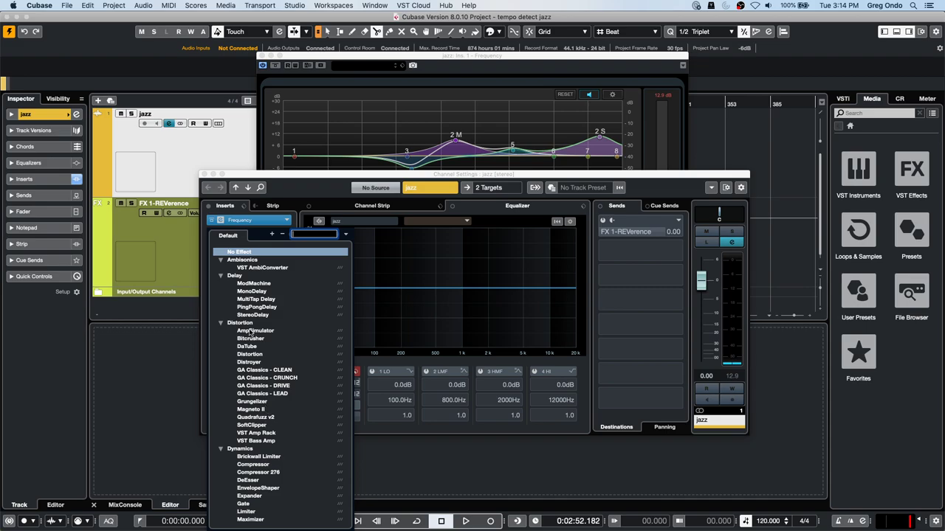
{"action": "scroll", "coordinate": [273, 446], "scroll_direction": "down", "scroll_amount": 3}
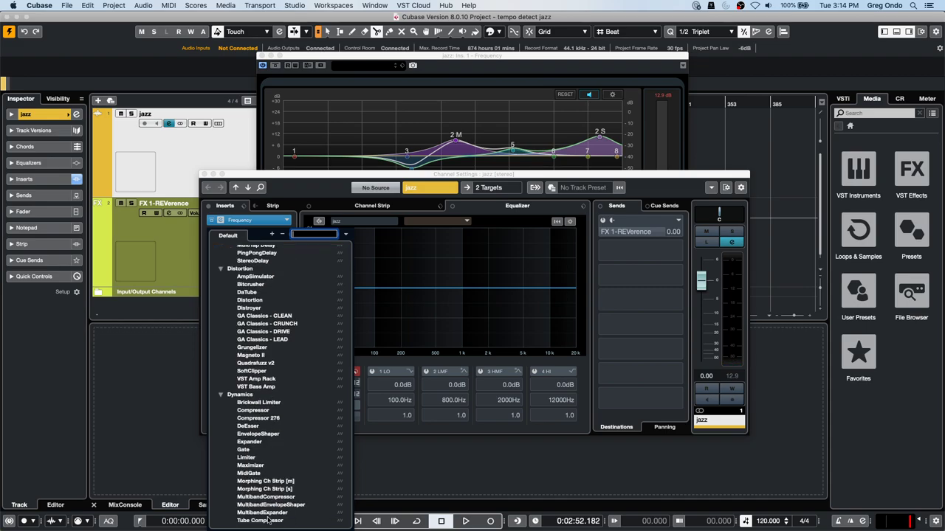
{"action": "scroll", "coordinate": [269, 521], "scroll_direction": "down", "scroll_amount": 2}
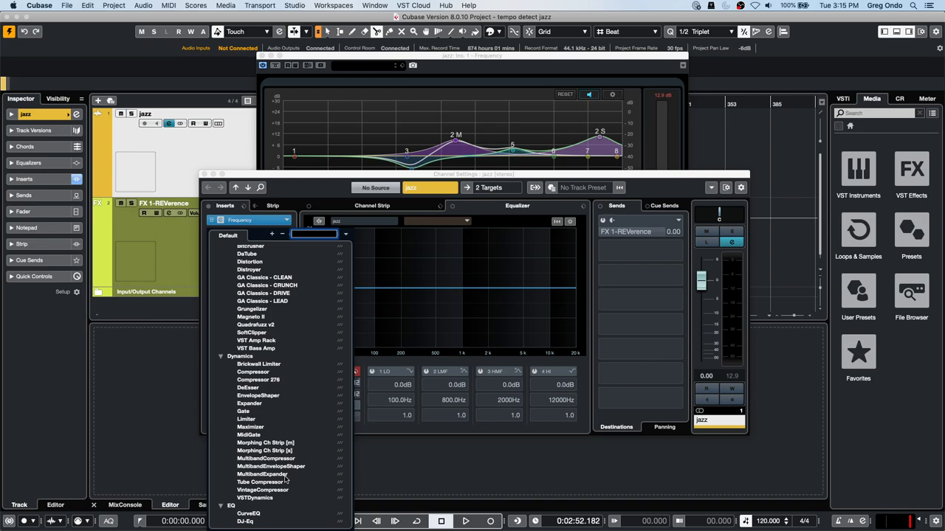
{"action": "left_click", "coordinate": [204, 175]}
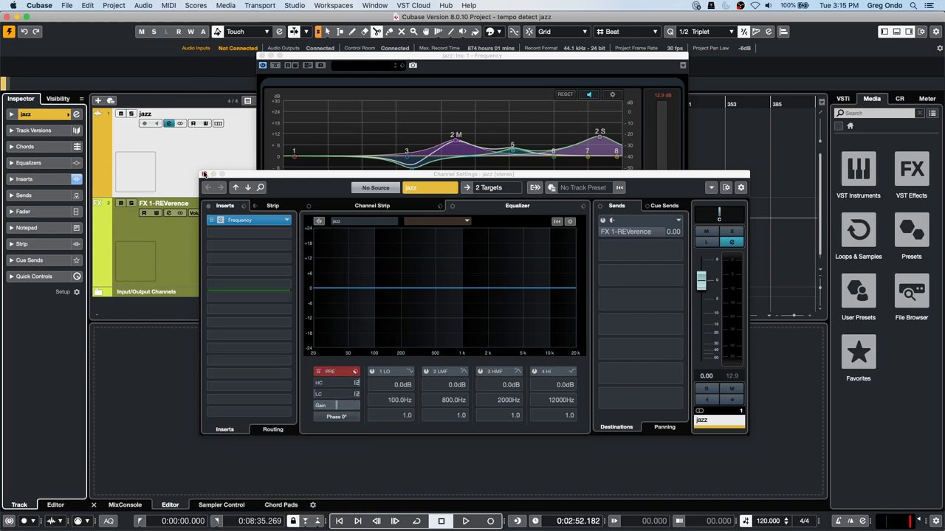
{"action": "left_click", "coordinate": [204, 174]}
{"action": "left_click", "coordinate": [260, 57]}
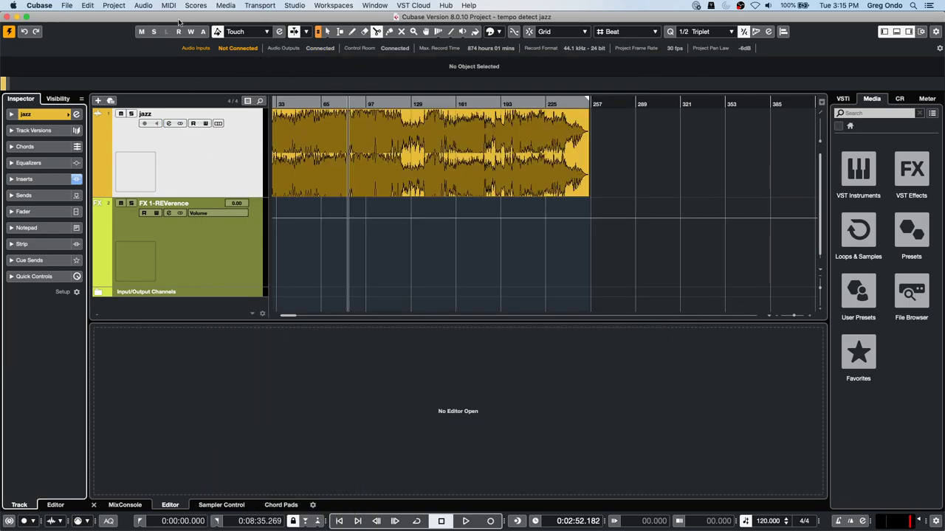
Step: View the program's user profiles in the Profile Manager and close it
{"action": "left_click", "coordinate": [89, 5]}
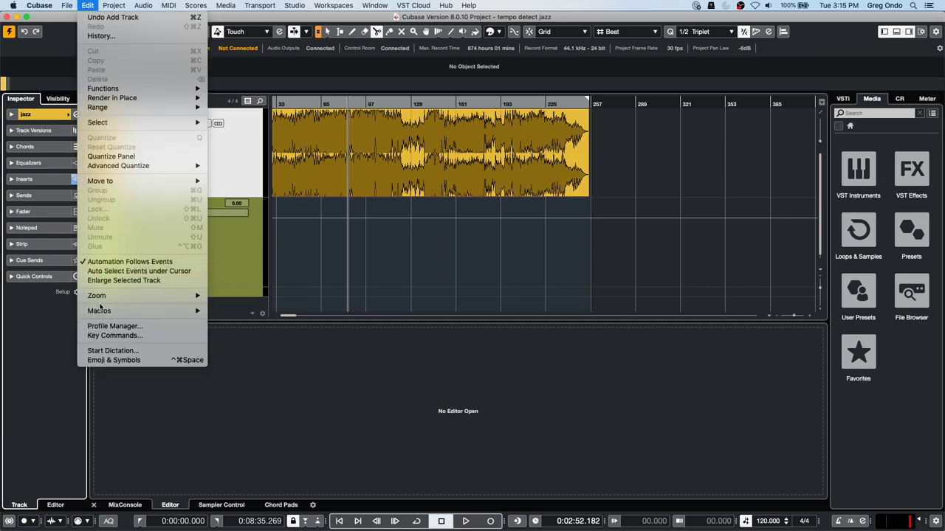
{"action": "left_click", "coordinate": [109, 326]}
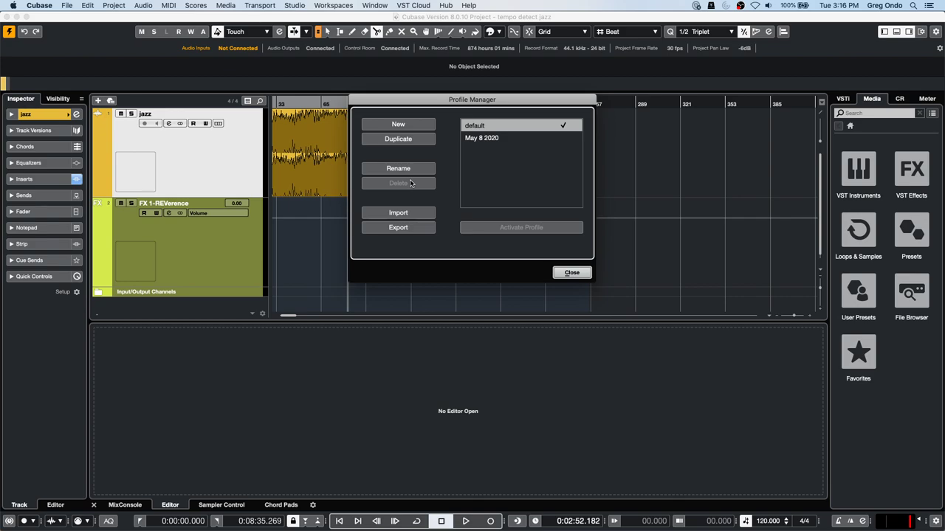
{"action": "left_click", "coordinate": [570, 274]}
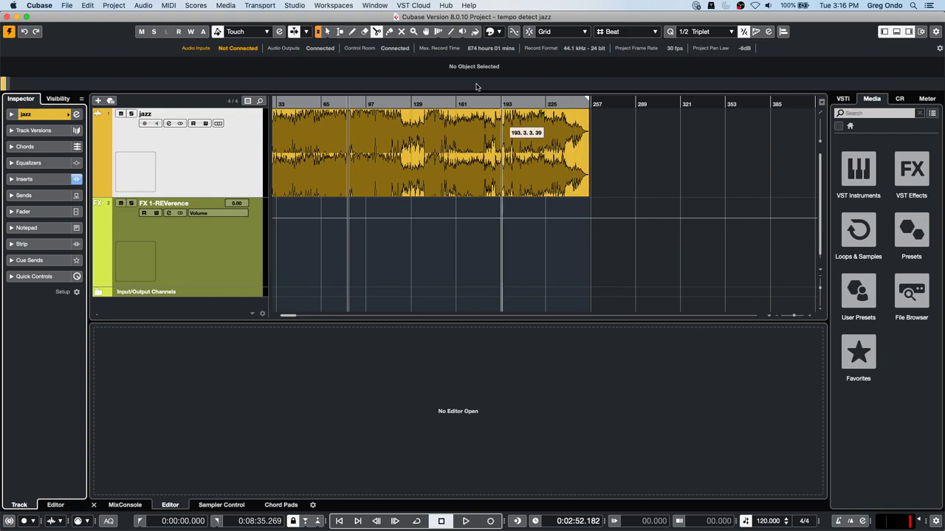
Step: Replace the Frequency EQ in the jazz track's first insert slot with LoopMash FX and move its window clear of the track
{"action": "left_click", "coordinate": [395, 101]}
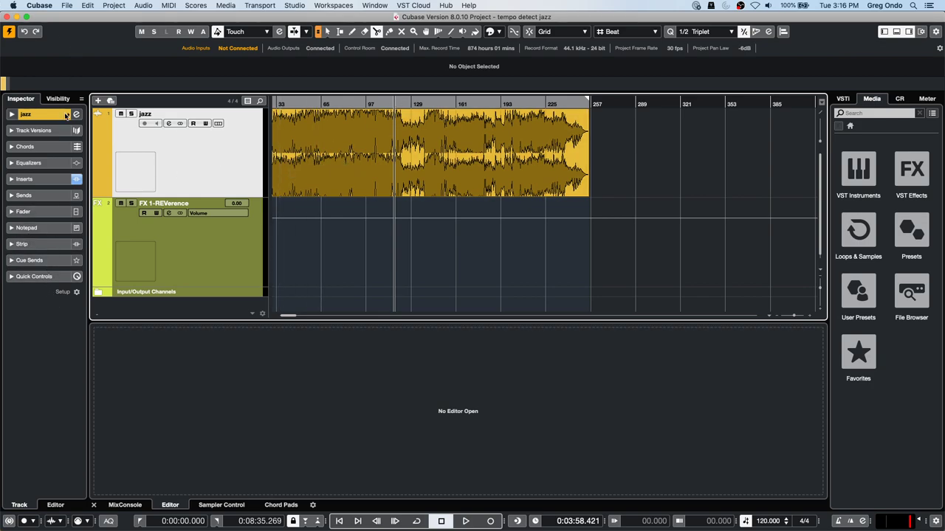
{"action": "left_click", "coordinate": [40, 180]}
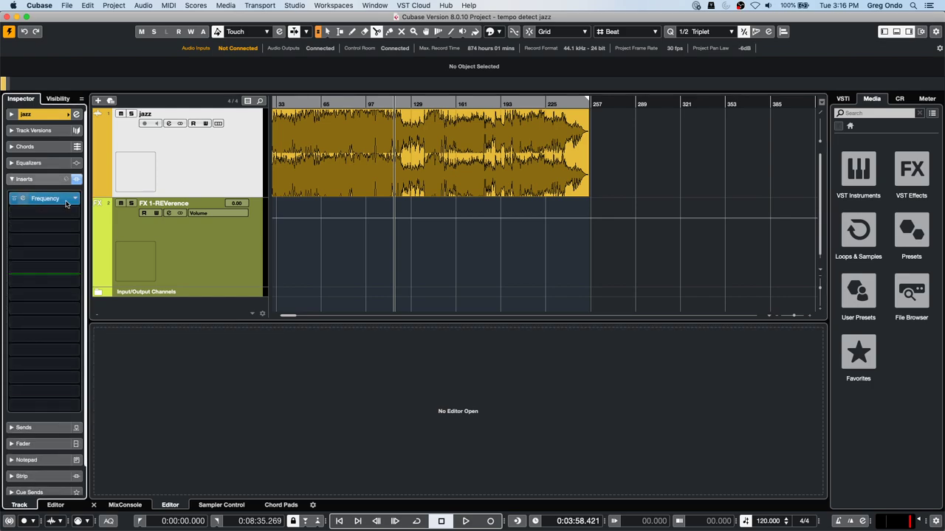
{"action": "left_click", "coordinate": [68, 201]}
{"action": "left_click", "coordinate": [74, 200]}
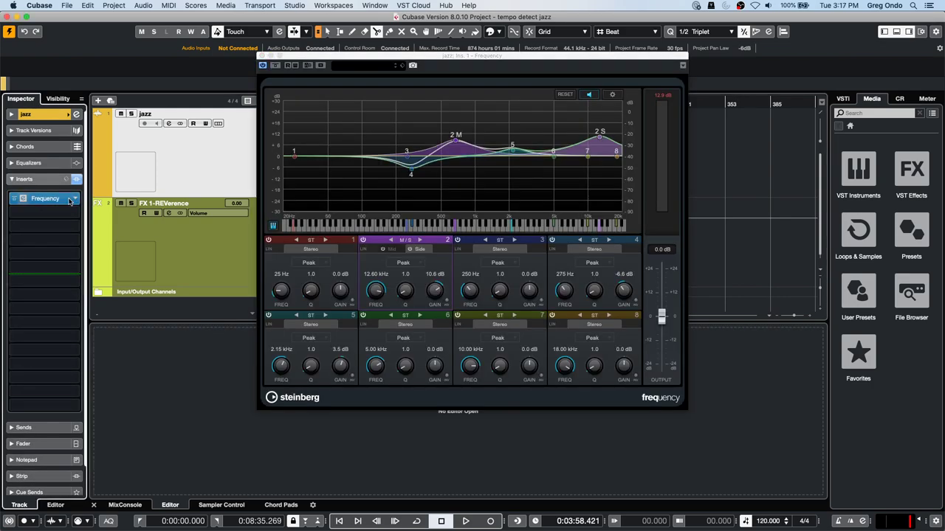
{"action": "left_click", "coordinate": [74, 200]}
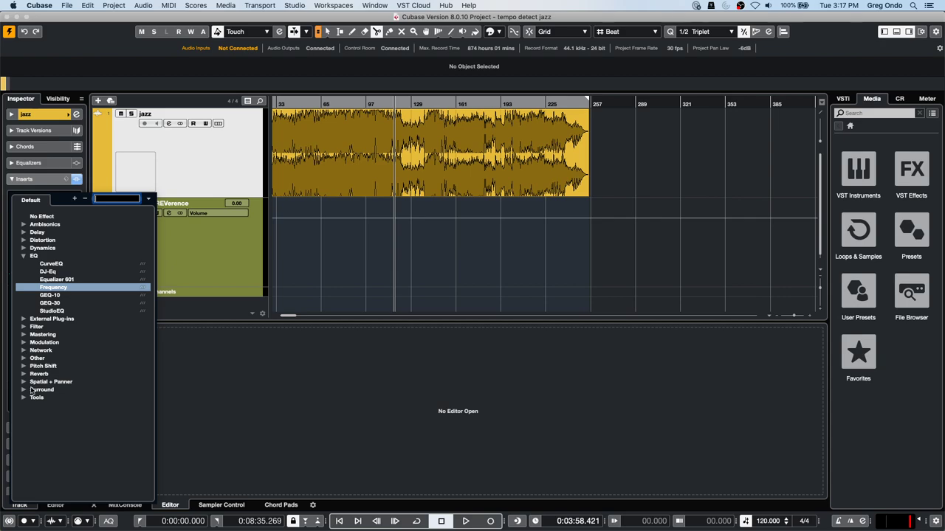
{"action": "left_click", "coordinate": [24, 359]}
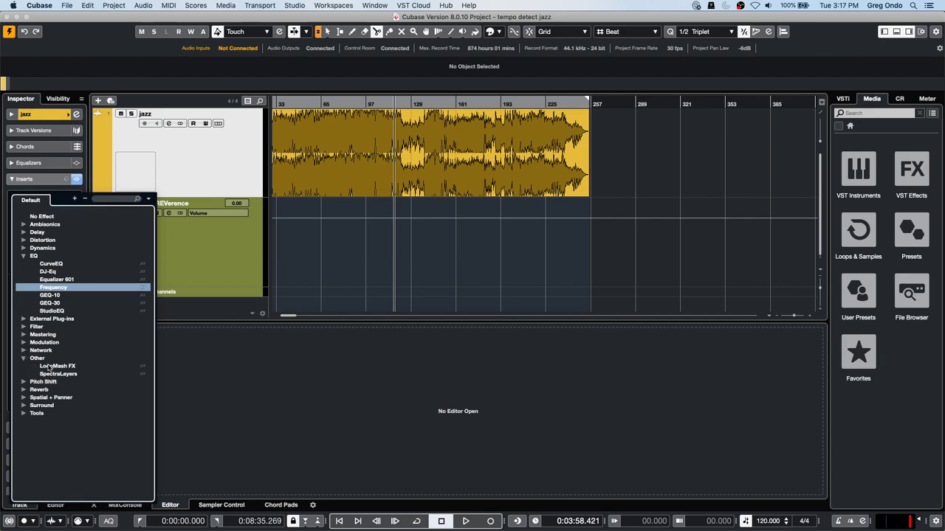
{"action": "left_click", "coordinate": [48, 367]}
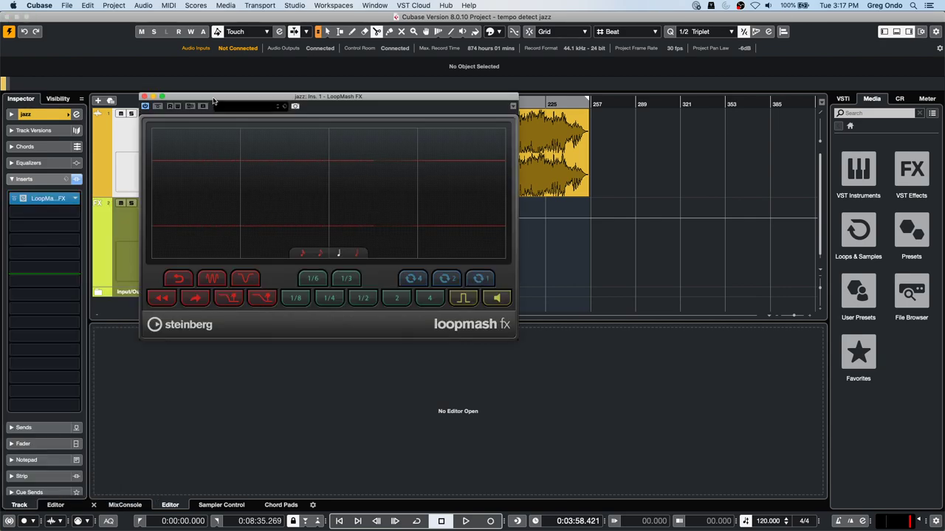
{"action": "left_click_drag", "start_coordinate": [215, 101], "coordinate": [373, 195]}
Step: Play the jazz track from about 2:29 and trigger LoopMash FX's Tapestop 2 effect twice
{"action": "left_click", "coordinate": [331, 111]}
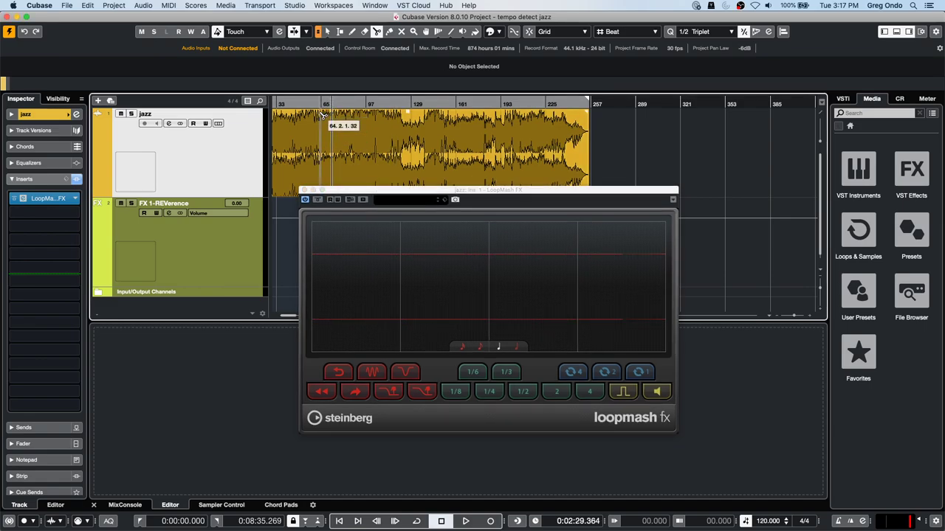
{"action": "key", "text": "space"}
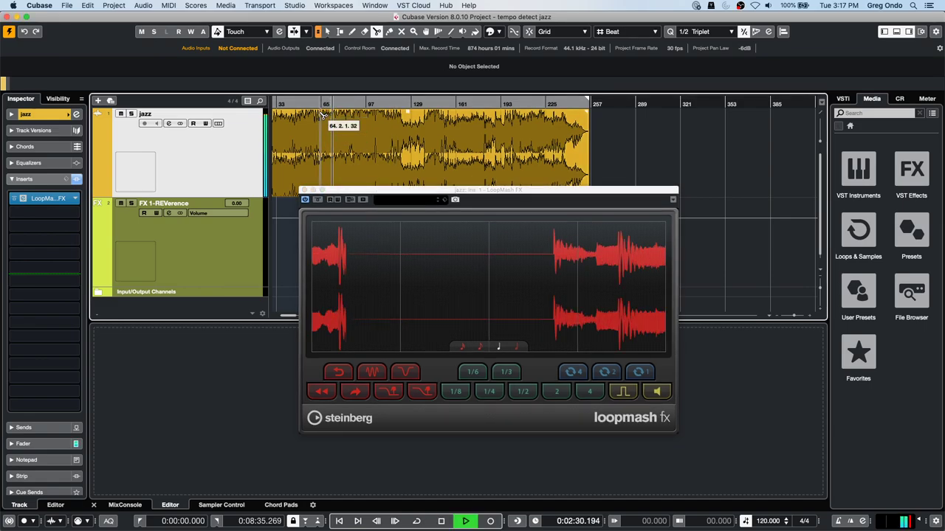
{"action": "left_click", "coordinate": [421, 393]}
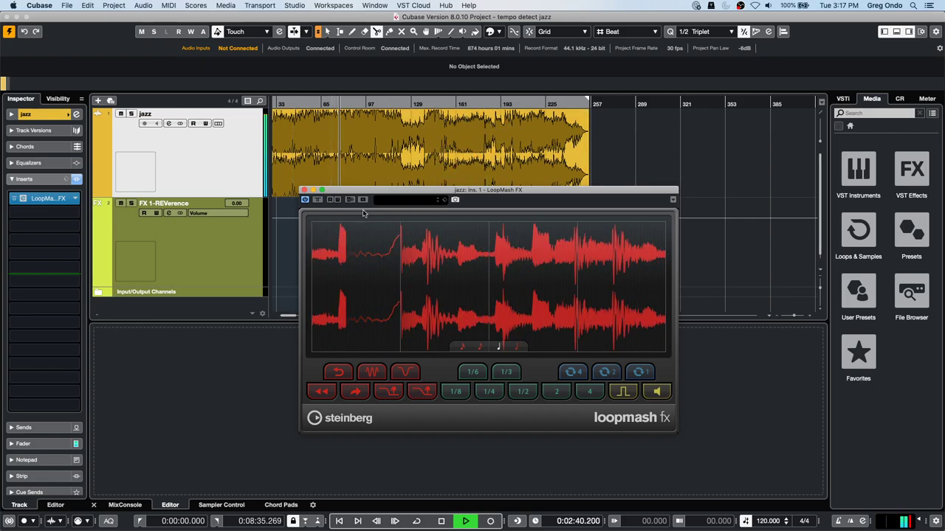
{"action": "left_click", "coordinate": [424, 393]}
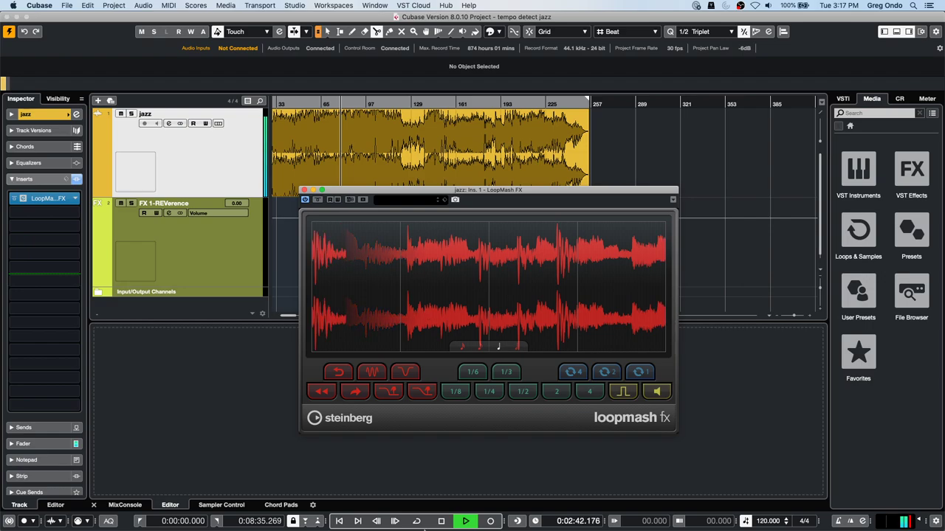
Step: Record LoopMash FX automation with a 1/8 grid size and a Tapestop 2 hit, and play the passage back
{"action": "left_click", "coordinate": [338, 199]}
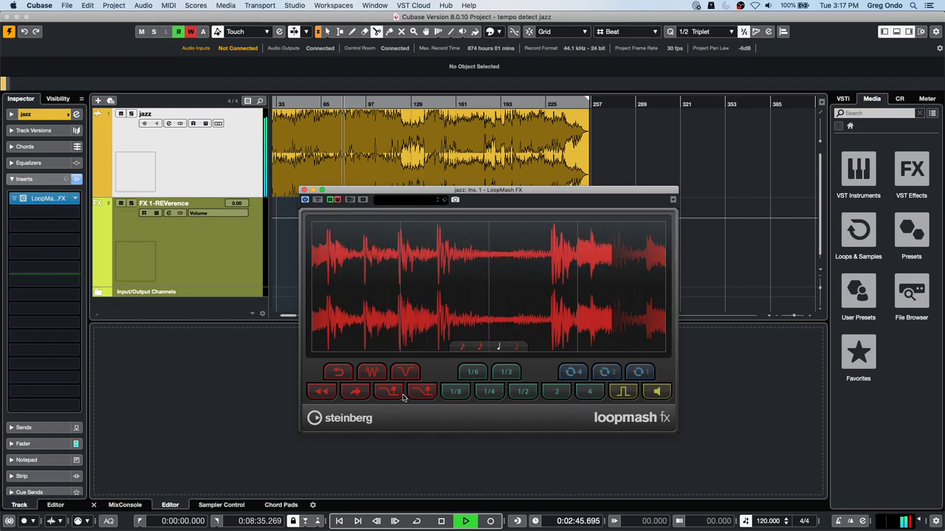
{"action": "left_click", "coordinate": [480, 348]}
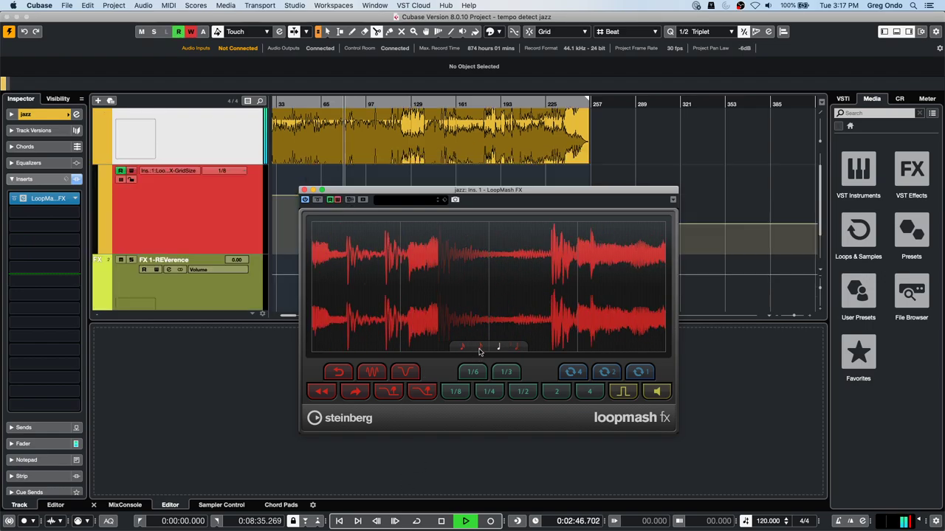
{"action": "left_click", "coordinate": [424, 397]}
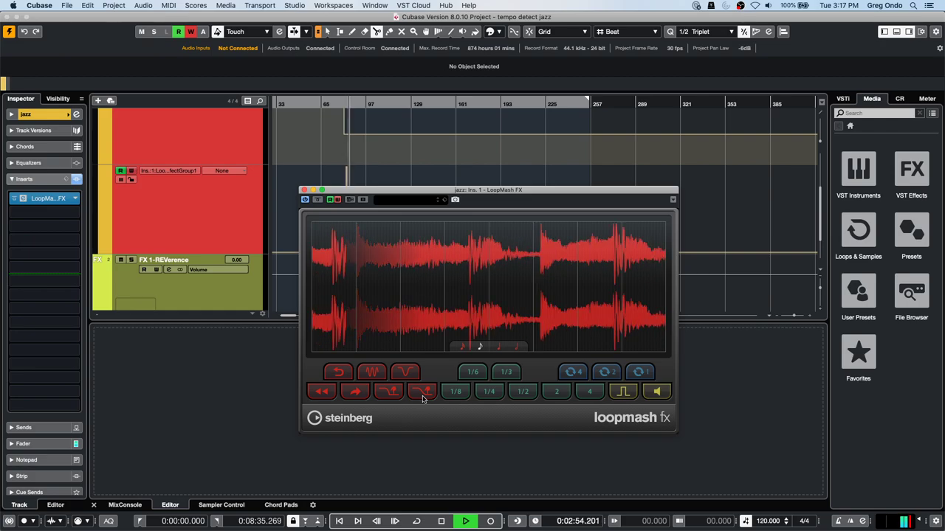
{"action": "left_click", "coordinate": [334, 103]}
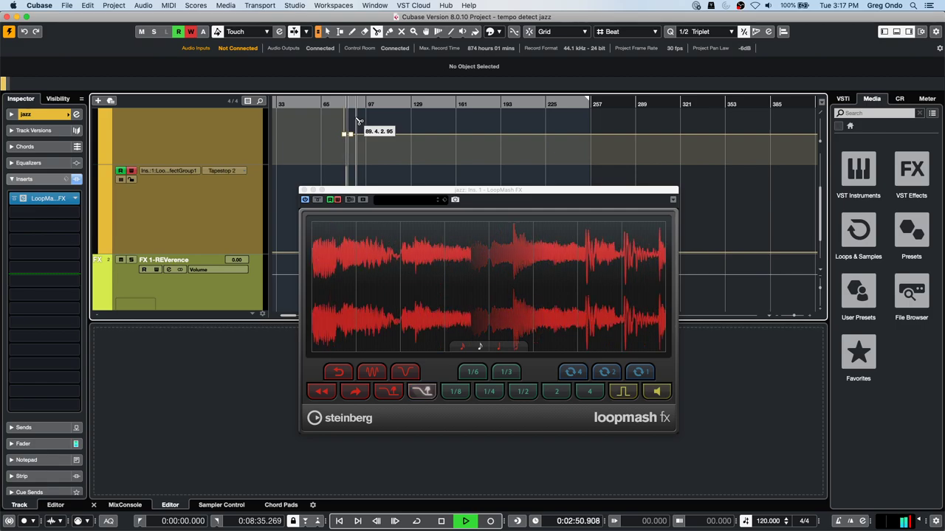
{"action": "key", "text": "space"}
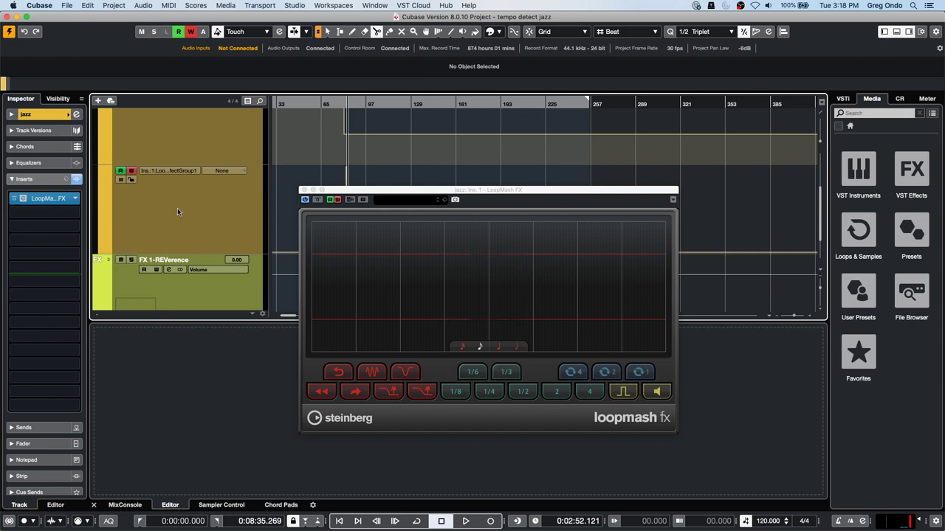
Step: Add one MIDI track and route its output to the jazz track's LoopMash FX MIDI input
{"action": "scroll", "coordinate": [178, 208], "scroll_direction": "down", "scroll_amount": 2}
{"action": "right_click", "coordinate": [189, 306]}
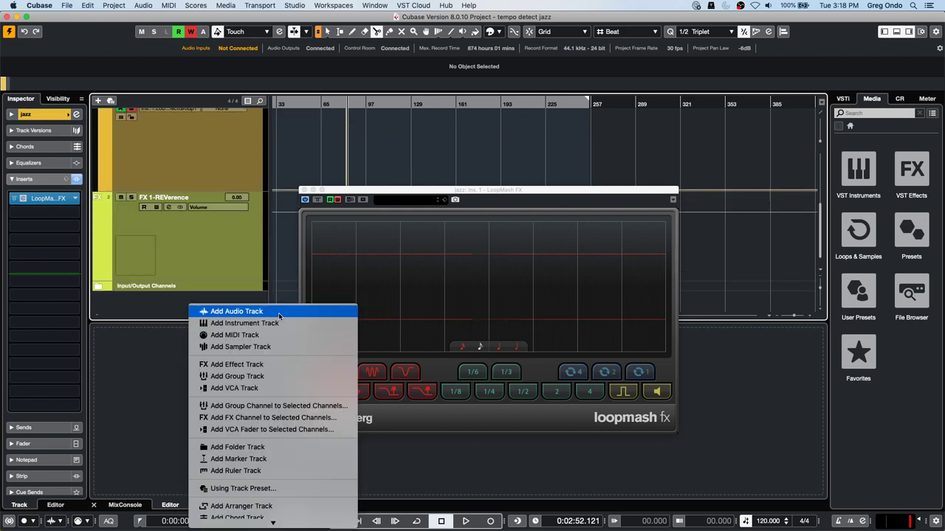
{"action": "left_click", "coordinate": [268, 337]}
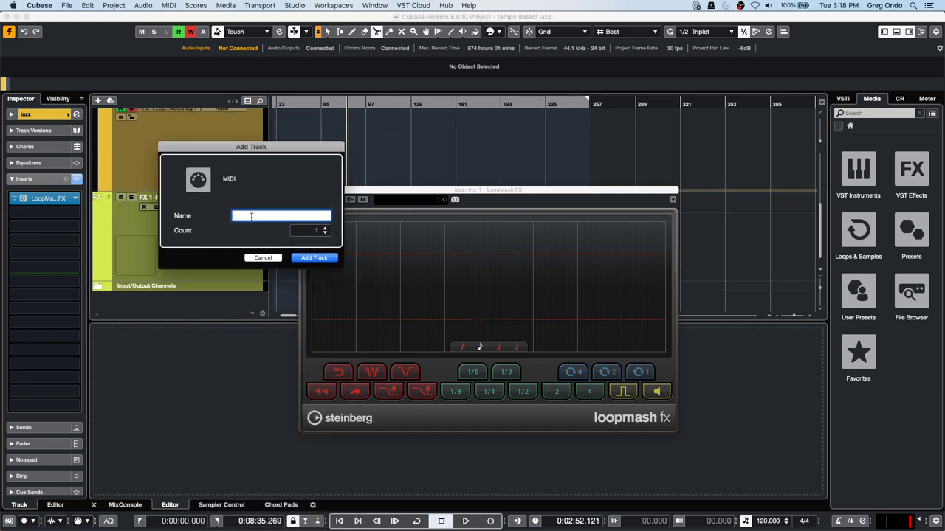
{"action": "left_click", "coordinate": [314, 258]}
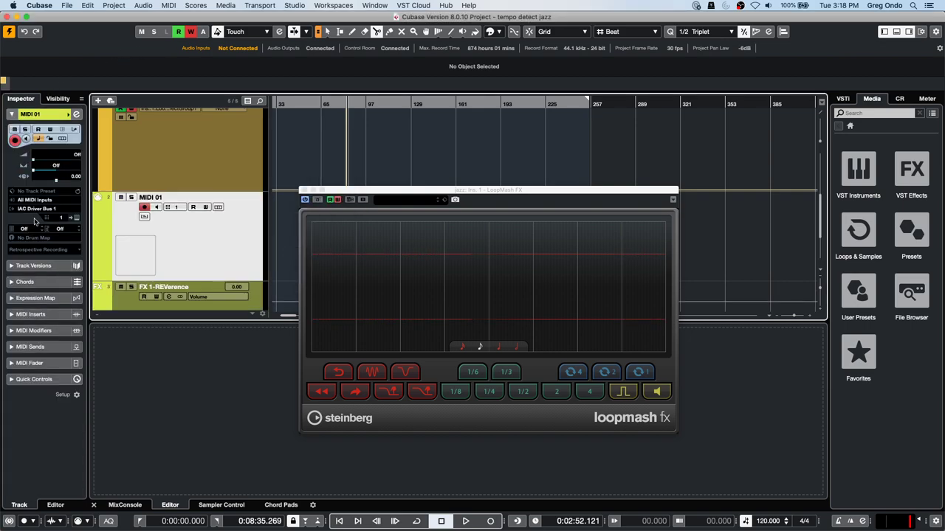
{"action": "left_click", "coordinate": [40, 209]}
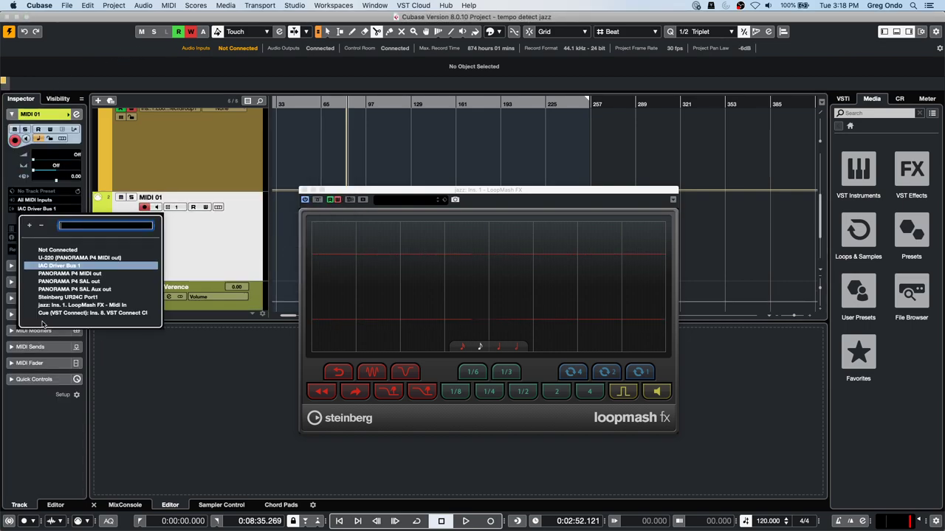
{"action": "left_click", "coordinate": [103, 305]}
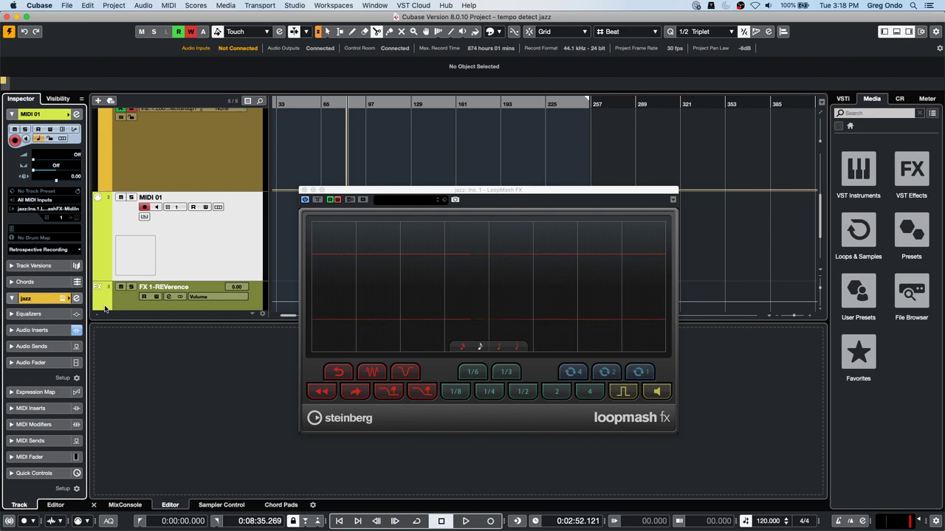
Step: Start a track import from another project and open CX Audio.cpr from the CX Audio folder as its source
{"action": "left_click", "coordinate": [66, 6]}
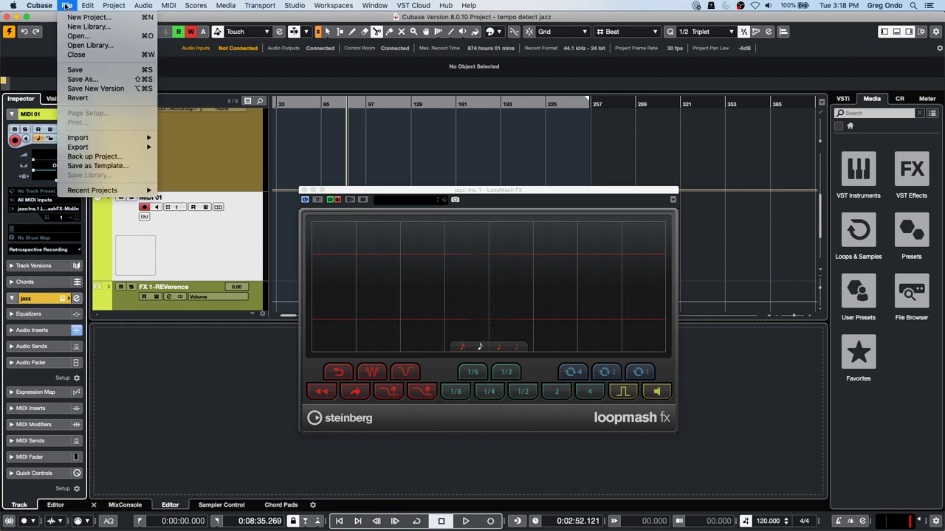
{"action": "mouse_move", "coordinate": [91, 141]}
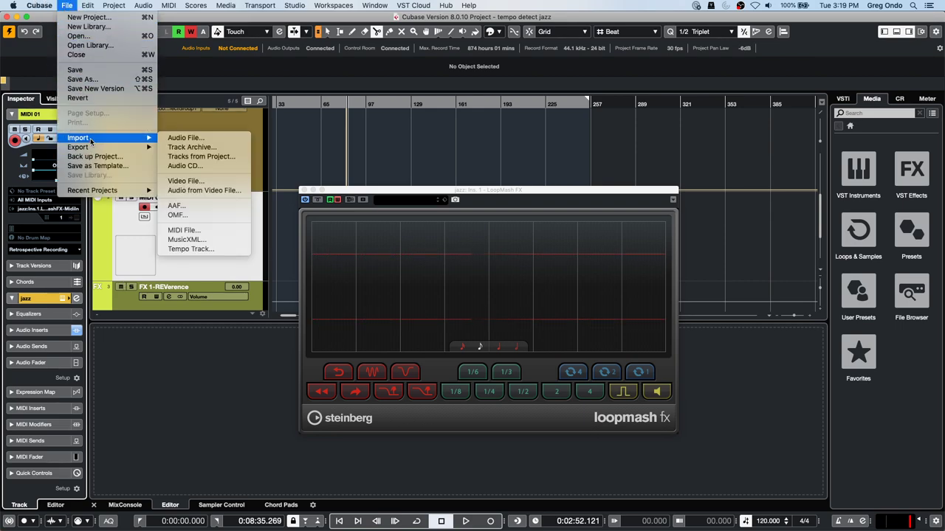
{"action": "left_click", "coordinate": [195, 158]}
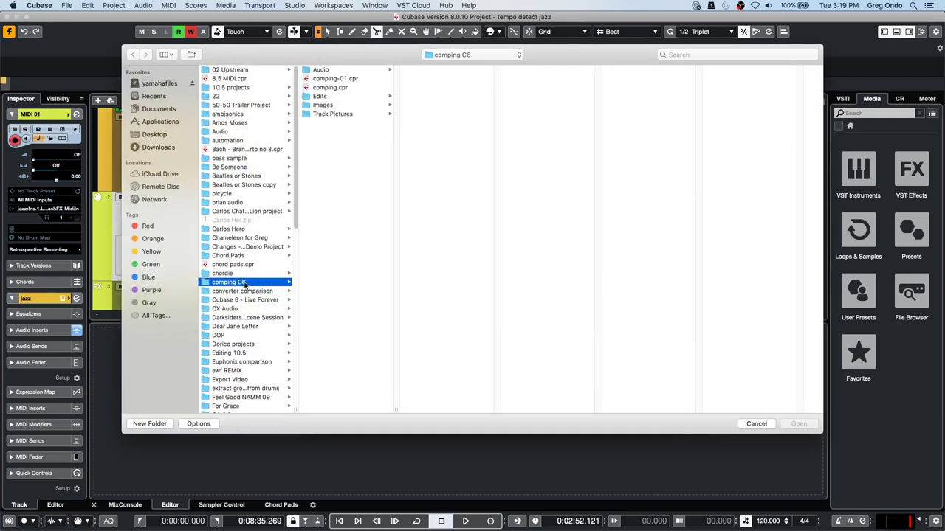
{"action": "left_click", "coordinate": [205, 309]}
{"action": "left_click", "coordinate": [336, 80]}
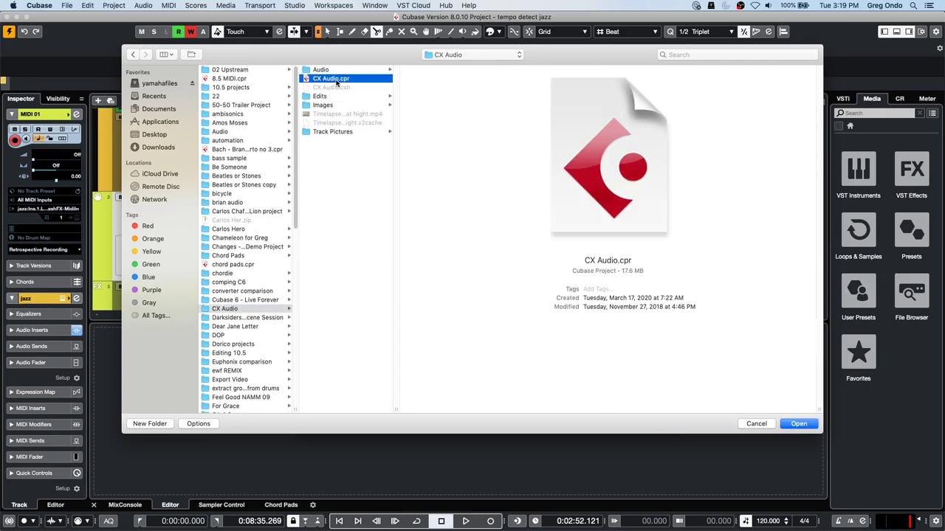
{"action": "left_click", "coordinate": [799, 425]}
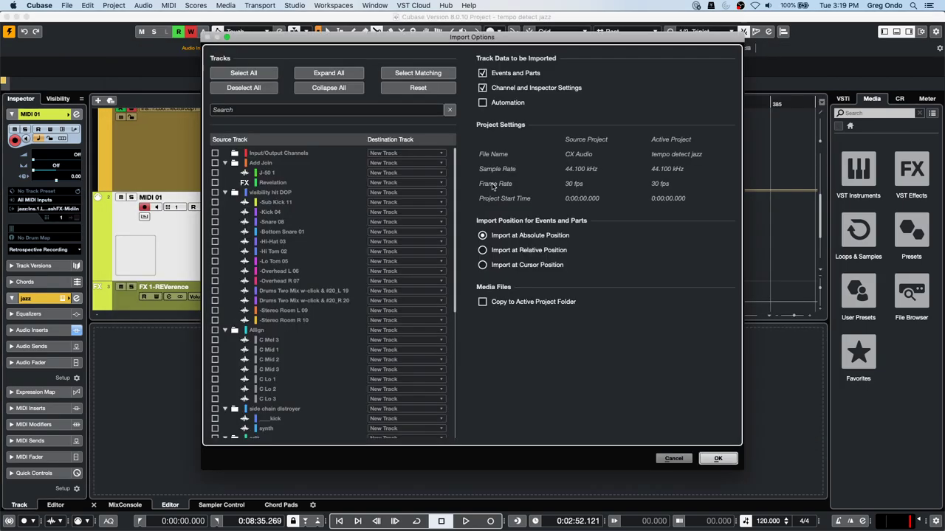
Step: Import all the CX Audio tracks with channel and inspector settings but without events and parts
{"action": "left_click", "coordinate": [244, 72]}
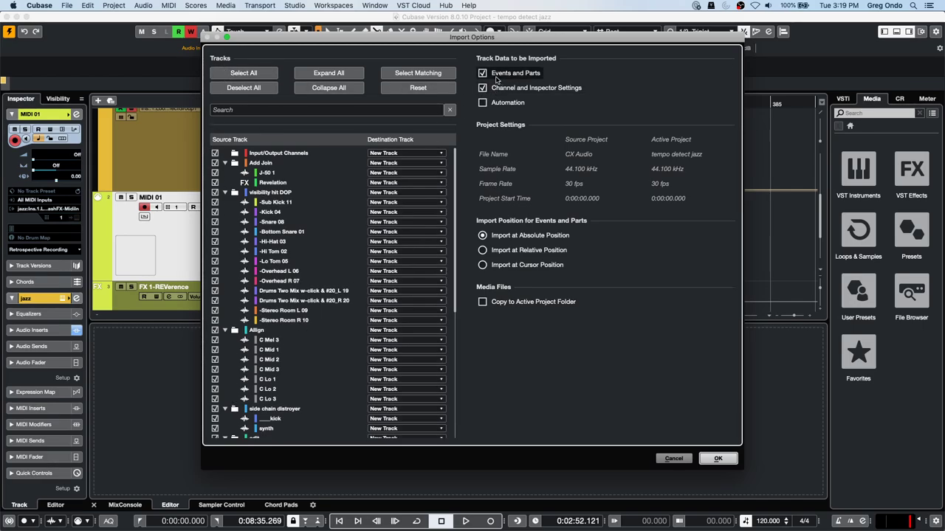
{"action": "scroll", "coordinate": [279, 333], "scroll_direction": "down", "scroll_amount": 10}
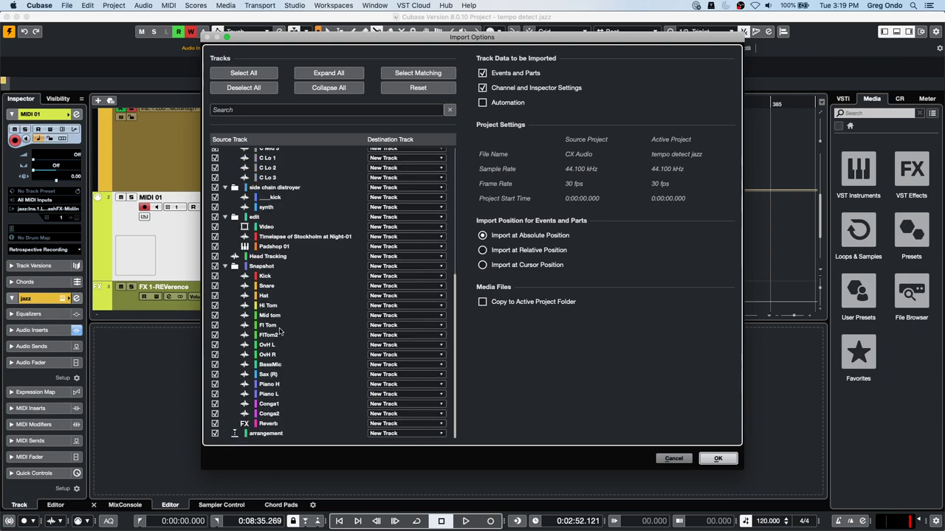
{"action": "scroll", "coordinate": [279, 334], "scroll_direction": "up", "scroll_amount": 10}
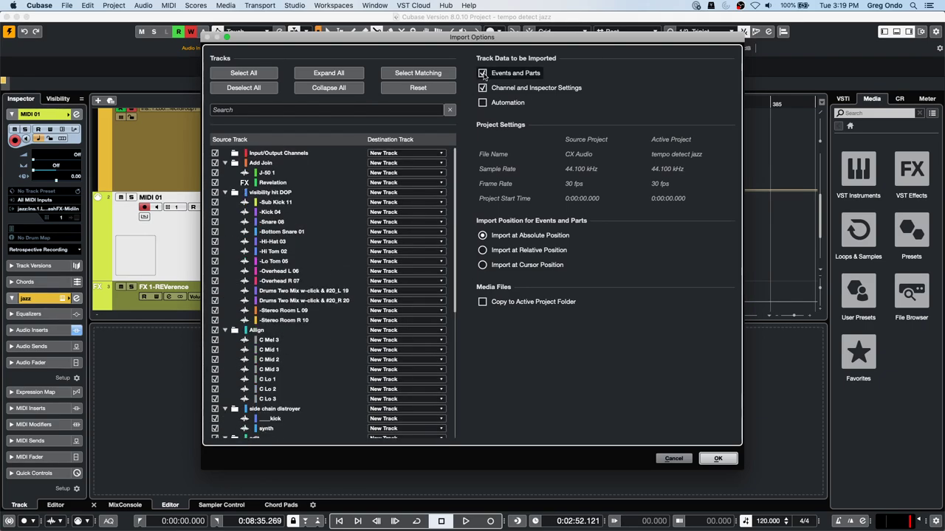
{"action": "left_click", "coordinate": [483, 73]}
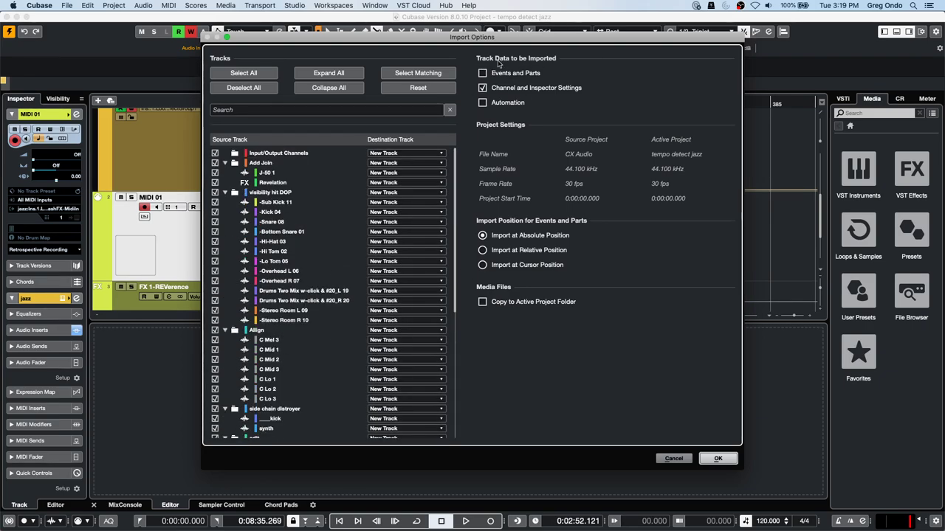
{"action": "left_click", "coordinate": [718, 459]}
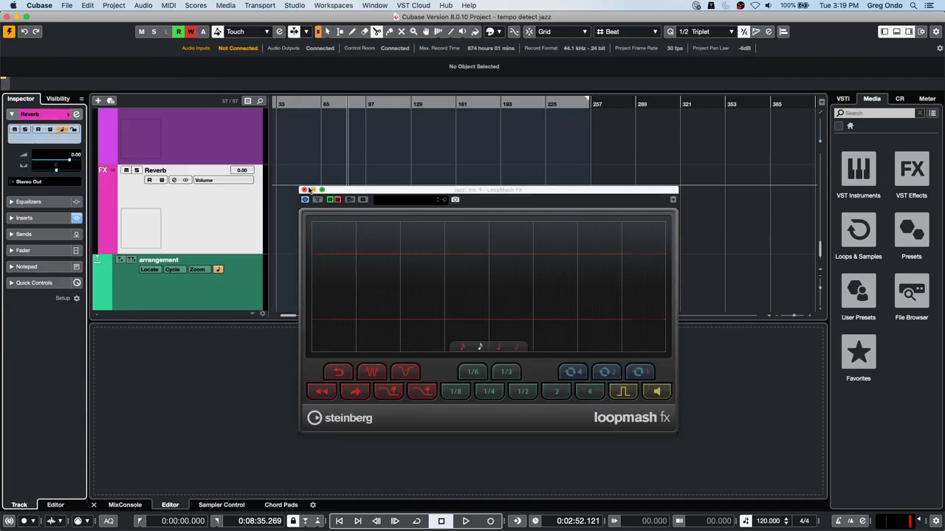
Step: Close the LoopMash FX window and look through the imported tracks across the whole project timeline
{"action": "left_click", "coordinate": [305, 190]}
{"action": "key", "text": "g"}
{"action": "key", "text": "g"}
{"action": "key", "text": "g"}
{"action": "key", "text": "g"}
{"action": "key", "text": "g"}
{"action": "key", "text": "g"}
{"action": "key", "text": "g"}
{"action": "key", "text": "g"}
{"action": "key", "text": "g"}
{"action": "key", "text": "g"}
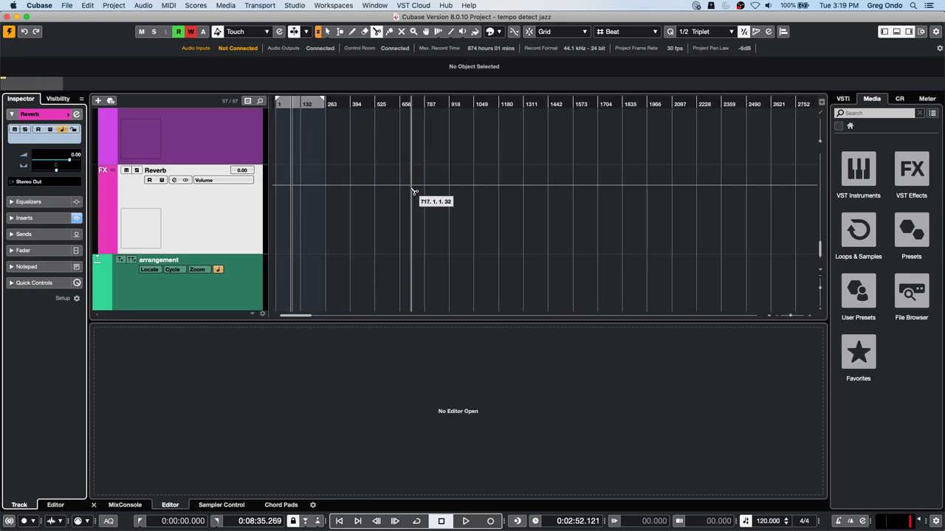
{"action": "scroll", "coordinate": [407, 225], "scroll_direction": "up", "scroll_amount": 10}
{"action": "scroll", "coordinate": [407, 221], "scroll_direction": "up", "scroll_amount": 5}
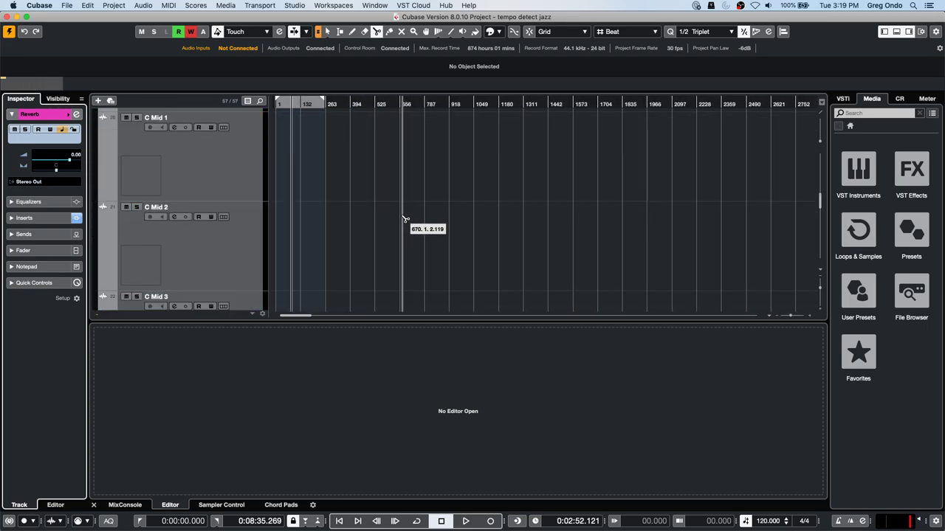
Step: Open the track import options for CX Audio.cpr again, review the track data choices, and cancel the import
{"action": "left_click", "coordinate": [66, 5]}
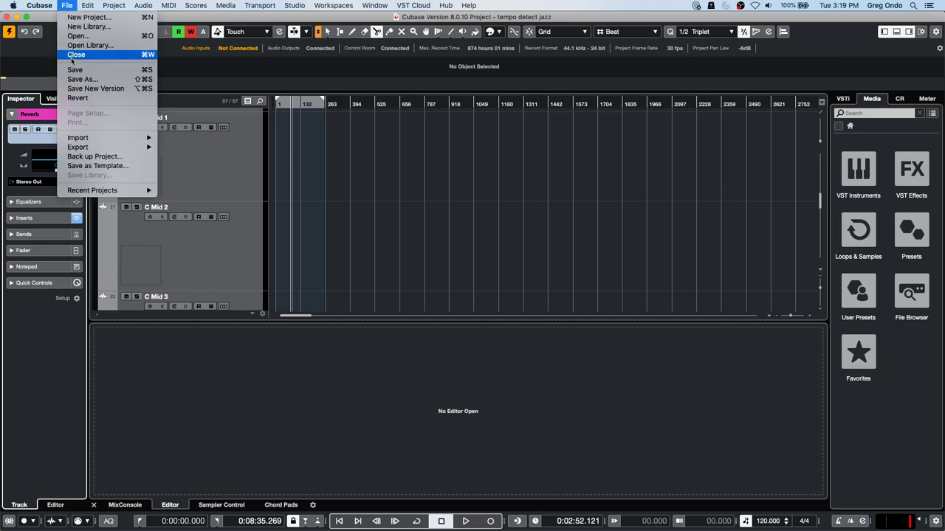
{"action": "mouse_move", "coordinate": [86, 138]}
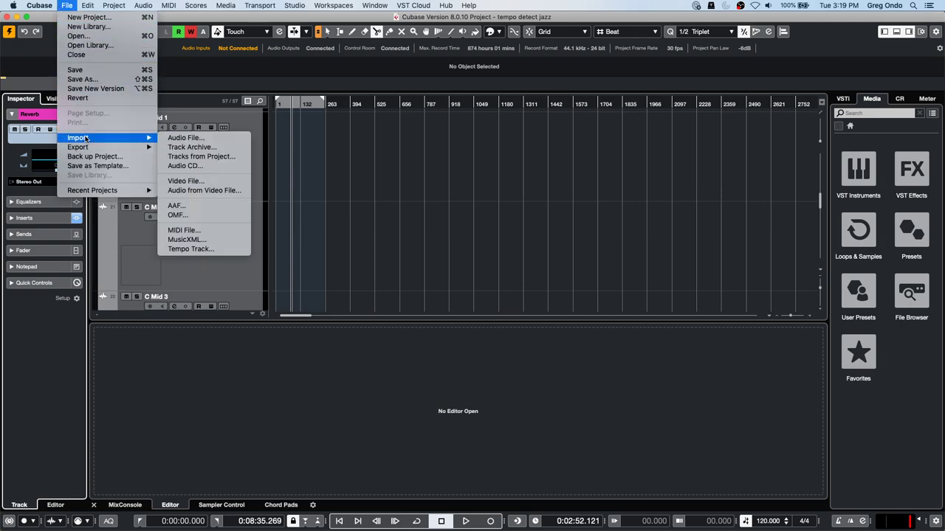
{"action": "left_click", "coordinate": [209, 155]}
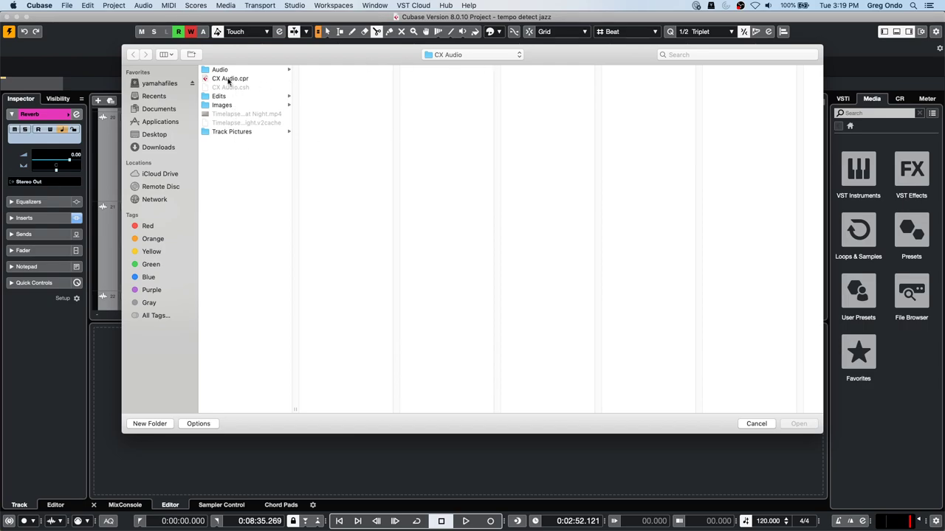
{"action": "left_click", "coordinate": [229, 79]}
{"action": "left_click", "coordinate": [811, 426]}
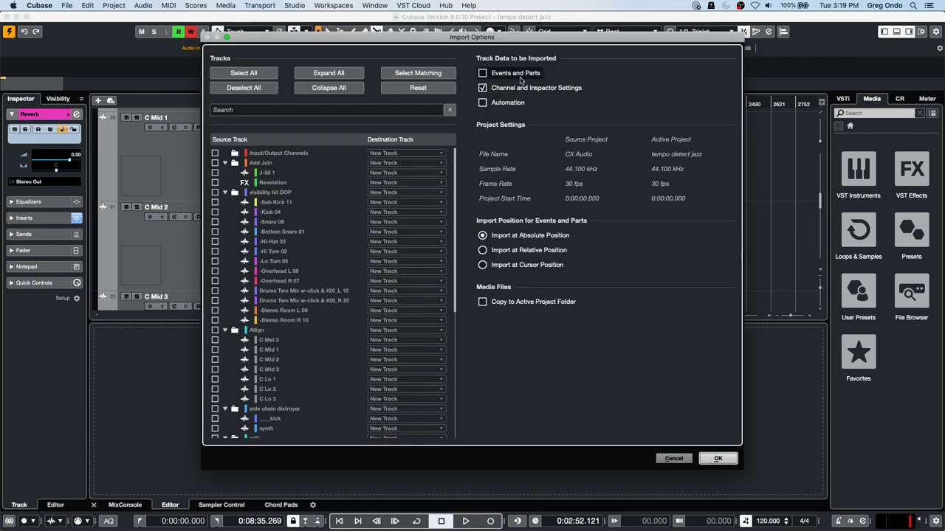
{"action": "left_click", "coordinate": [671, 459]}
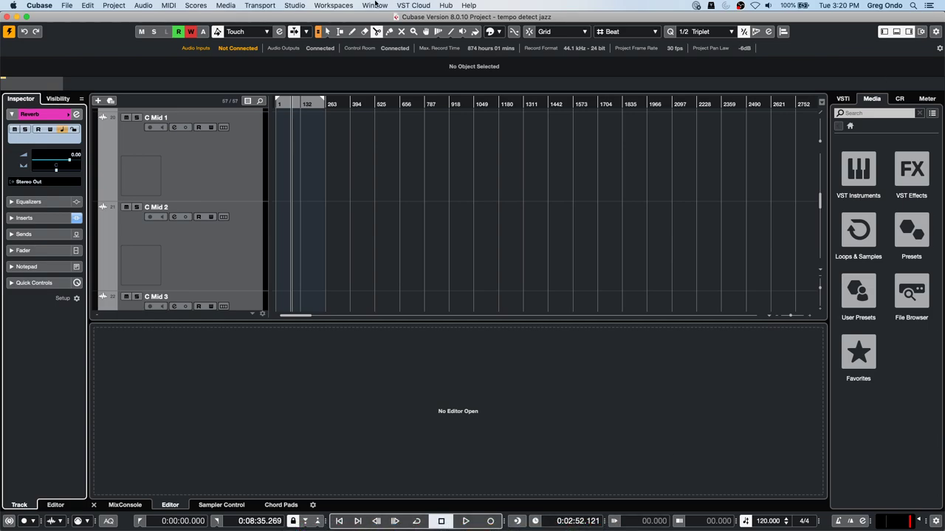
Step: Create a new empty project and store it in the June 16 2020 folder
{"action": "left_click", "coordinate": [64, 5]}
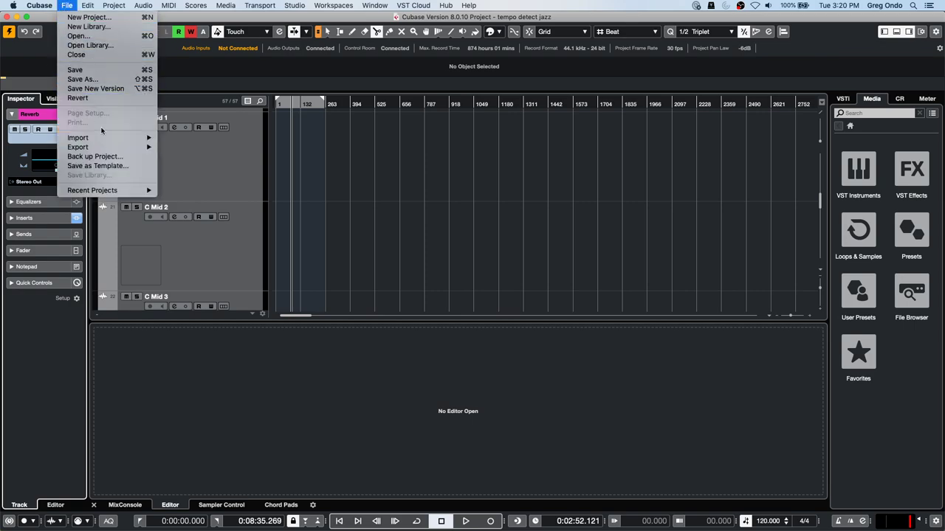
{"action": "mouse_move", "coordinate": [146, 190]}
{"action": "left_click", "coordinate": [81, 19]}
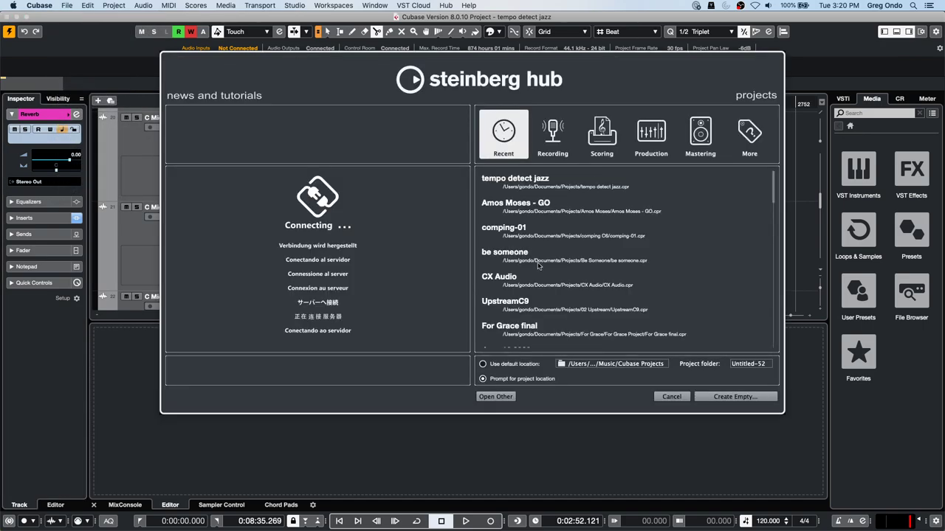
{"action": "left_click", "coordinate": [713, 396]}
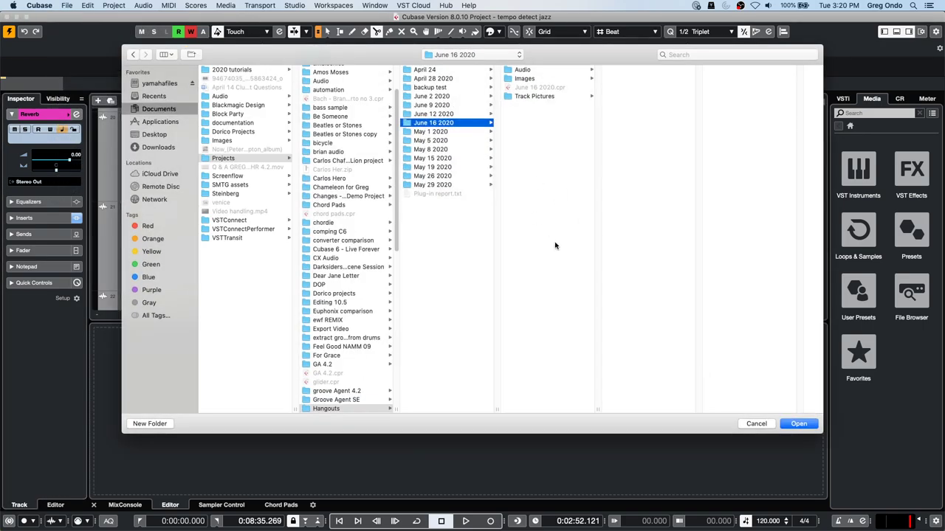
{"action": "left_click", "coordinate": [798, 424]}
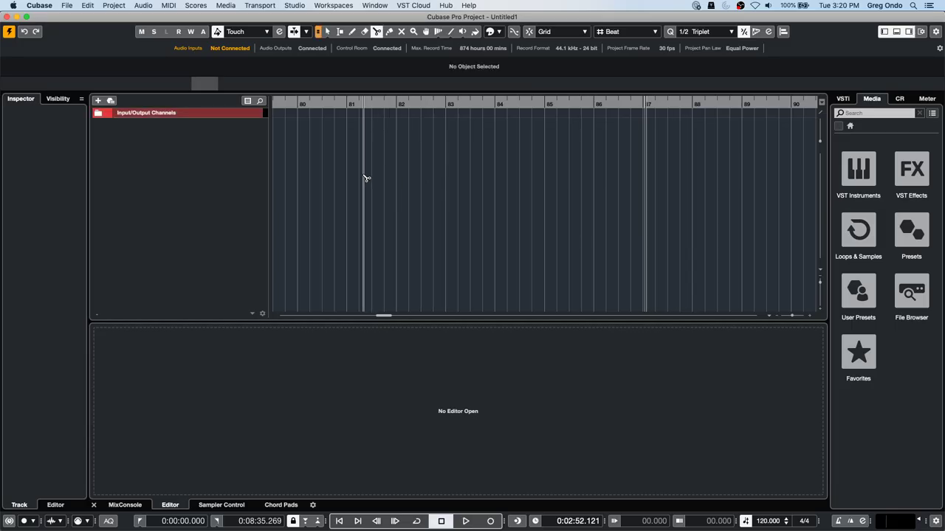
Step: Add one instrument track using HALion Sonic SE with its audio output set to Stereo Out
{"action": "right_click", "coordinate": [198, 149]}
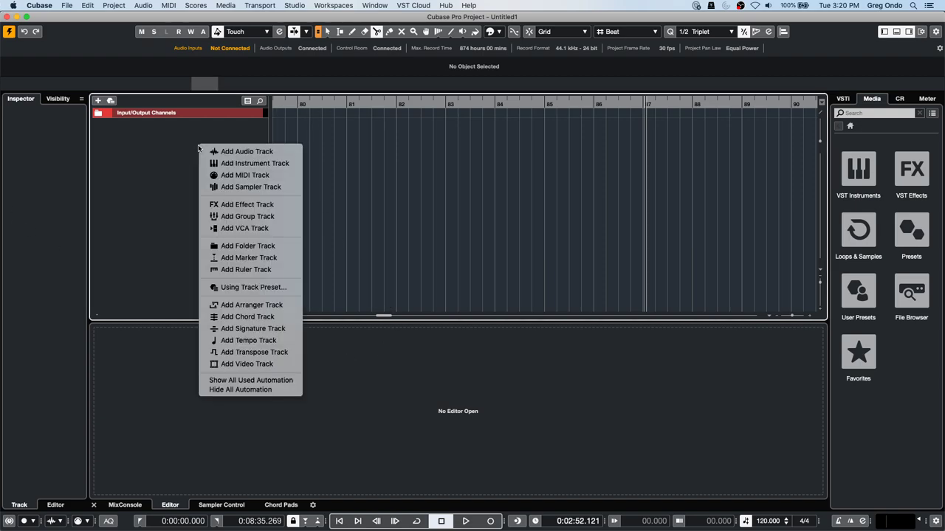
{"action": "left_click", "coordinate": [268, 163]}
{"action": "left_click", "coordinate": [310, 215]}
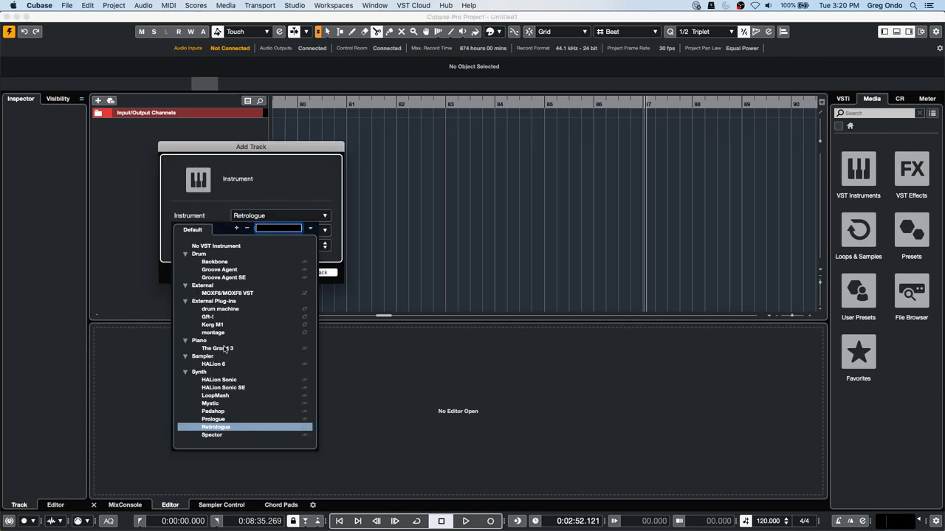
{"action": "left_click", "coordinate": [249, 388]}
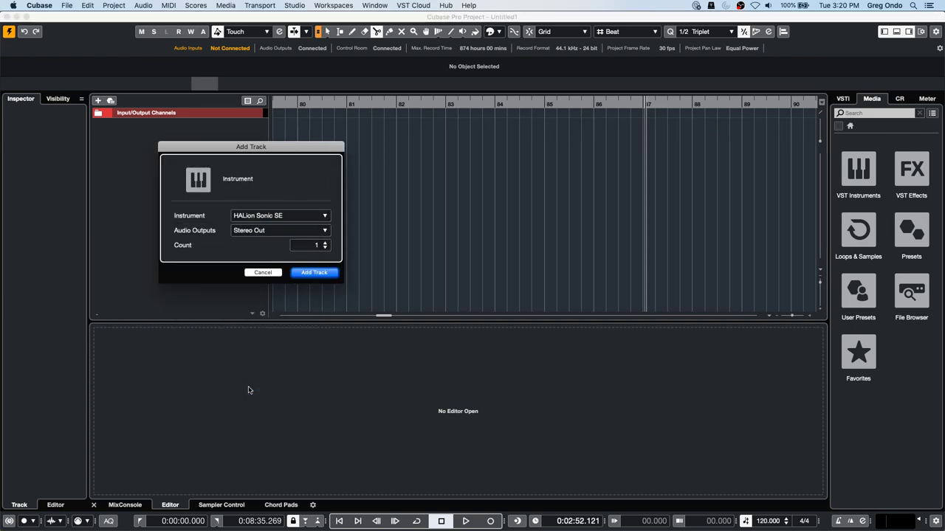
{"action": "left_click", "coordinate": [327, 273]}
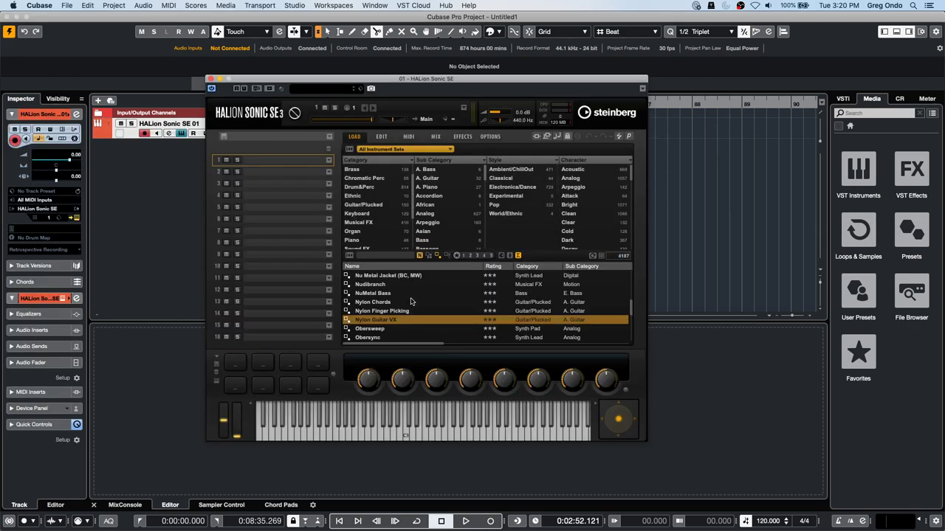
Step: Load the Nylon Chords preset, replace it with Nylon Finger Picking, and close the HALion Sonic SE window
{"action": "left_click", "coordinate": [397, 304]}
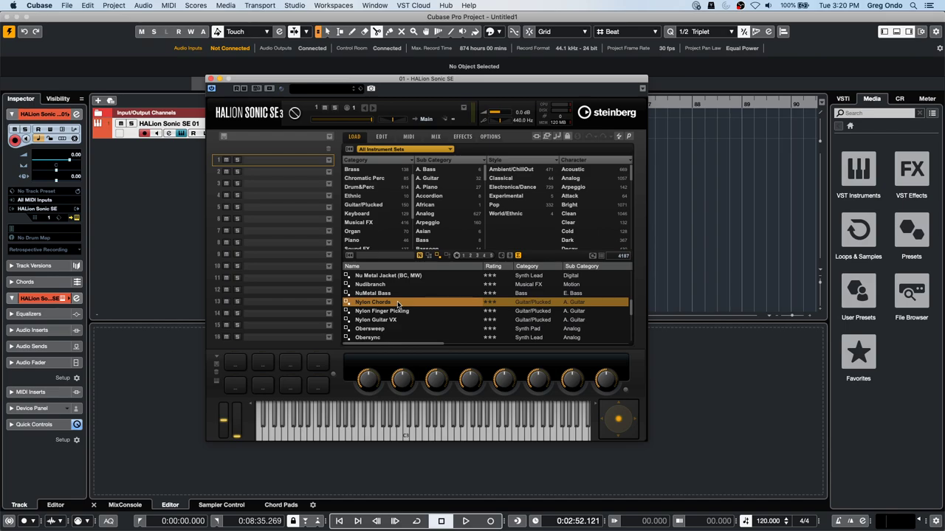
{"action": "double_click", "coordinate": [397, 302]}
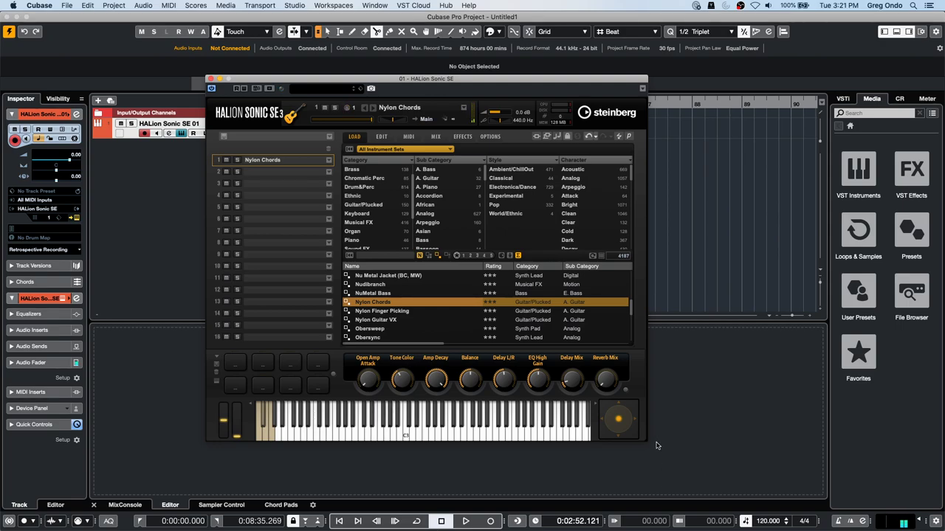
{"action": "left_click", "coordinate": [401, 312]}
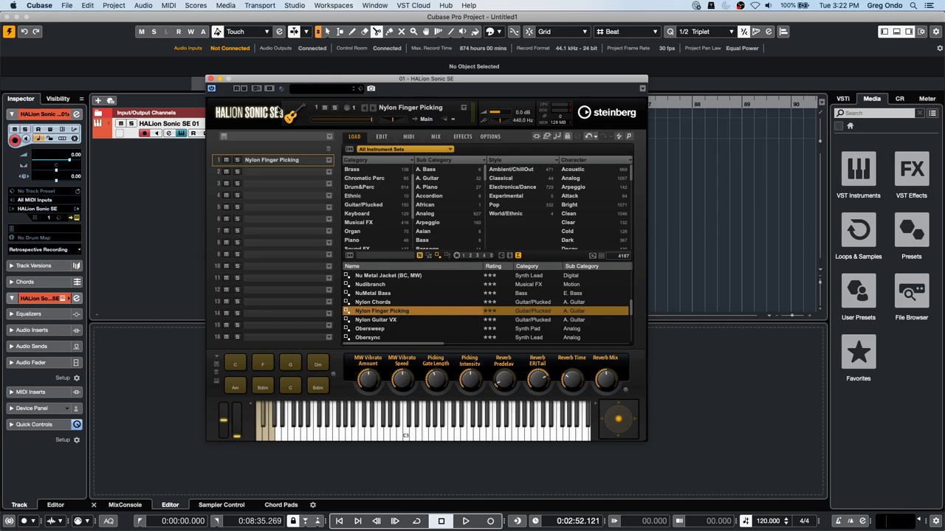
{"action": "left_click", "coordinate": [211, 79]}
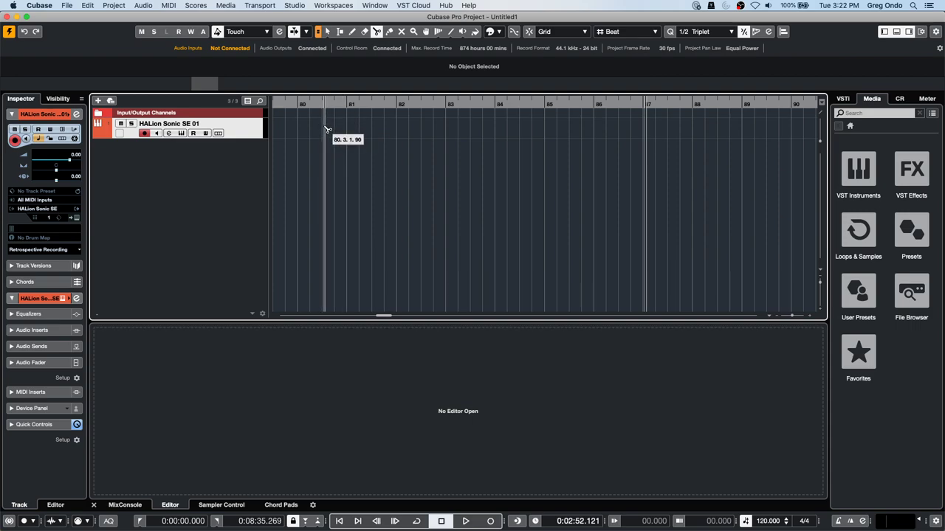
Step: Draw a MIDI part about three bars long from bar 80 on the HALion Sonic SE track
{"action": "right_click", "coordinate": [353, 133]}
{"action": "left_click", "coordinate": [349, 133]}
{"action": "left_click_drag", "start_coordinate": [308, 130], "coordinate": [457, 131]}
{"action": "right_click", "coordinate": [365, 133]}
{"action": "left_click", "coordinate": [364, 133]}
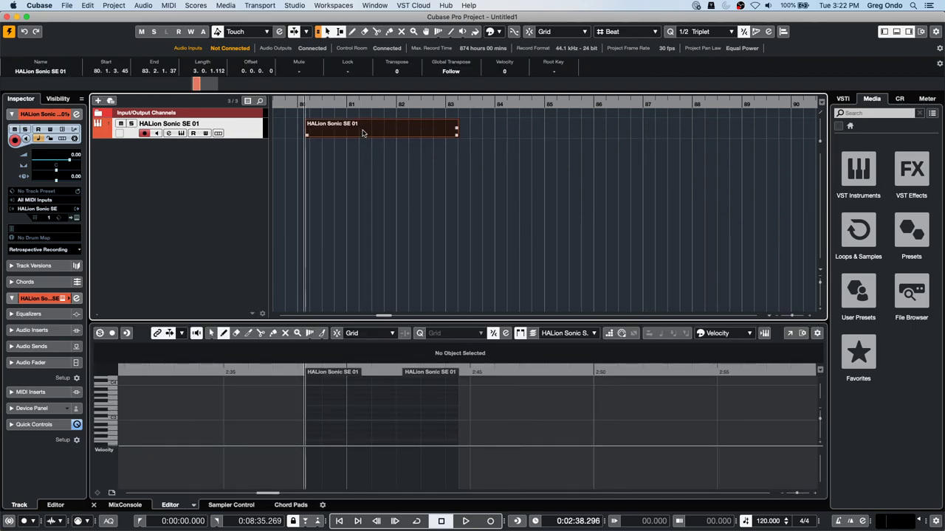
Step: Paint a freehand run of rising and falling notes across the new MIDI part in the key editor
{"action": "right_click", "coordinate": [340, 412]}
{"action": "left_click", "coordinate": [439, 414]}
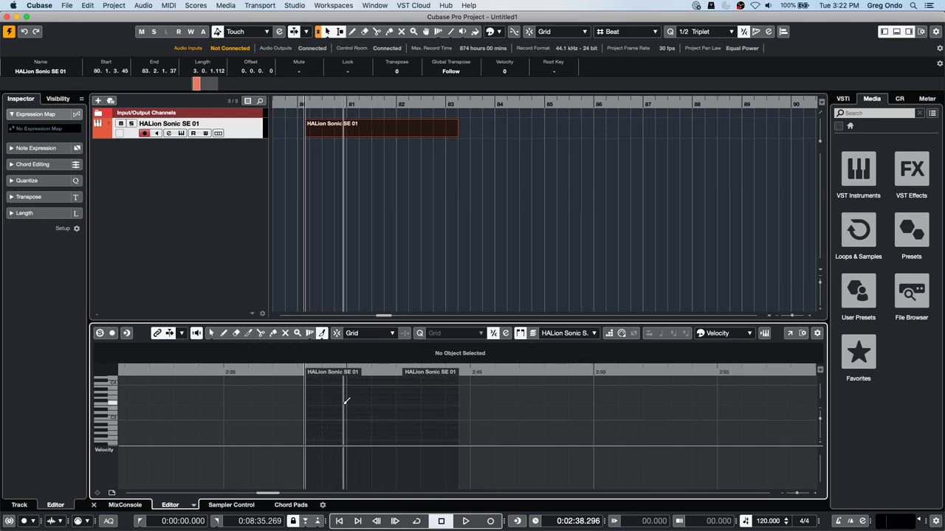
{"action": "mouse_move", "coordinate": [333, 398]}
{"action": "left_mouse_down"}
{"action": "mouse_move", "coordinate": [355, 428]}
{"action": "mouse_move", "coordinate": [418, 392]}
{"action": "mouse_move", "coordinate": [461, 422]}
{"action": "left_mouse_up"}
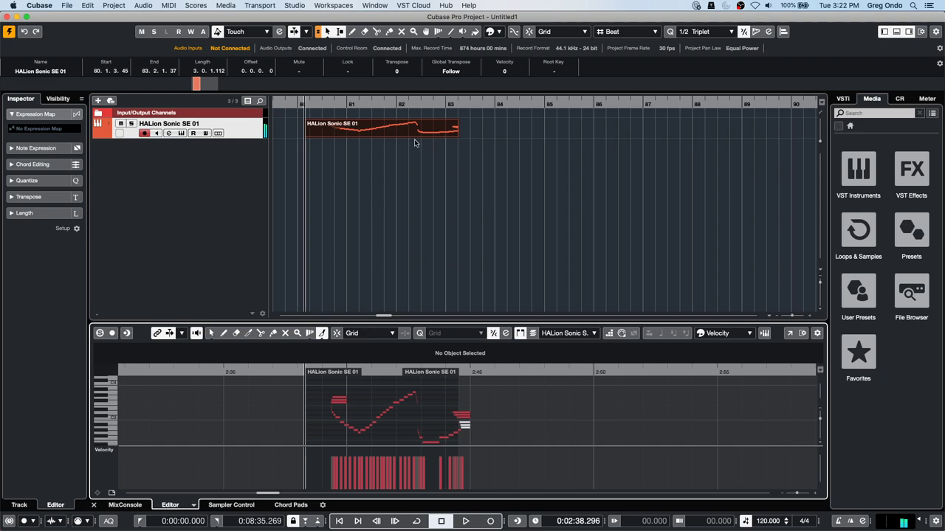
Step: Make three spaced copies of the MIDI part along the track, the last one near bar 103
{"action": "left_click", "coordinate": [337, 101]}
{"action": "left_click_drag", "start_coordinate": [338, 100], "coordinate": [338, 84]}
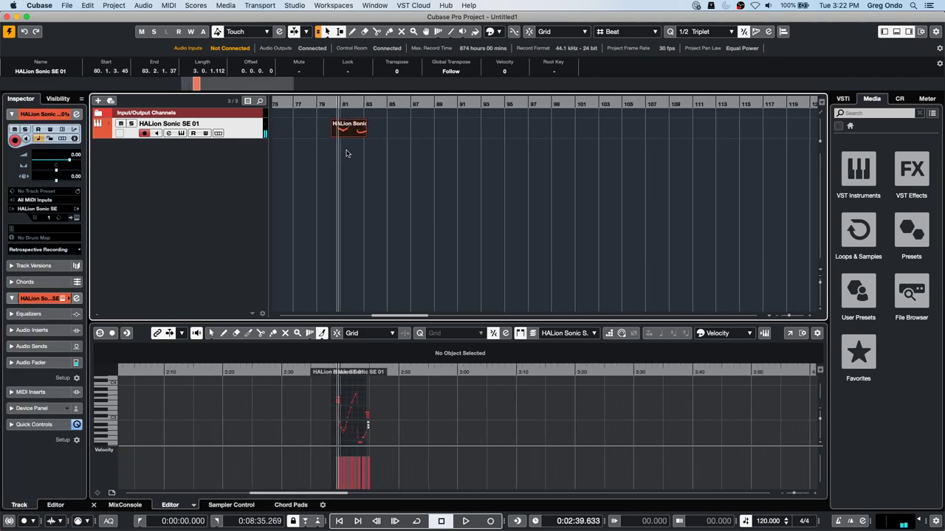
{"action": "left_click_drag", "start_coordinate": [347, 133], "coordinate": [616, 126]}
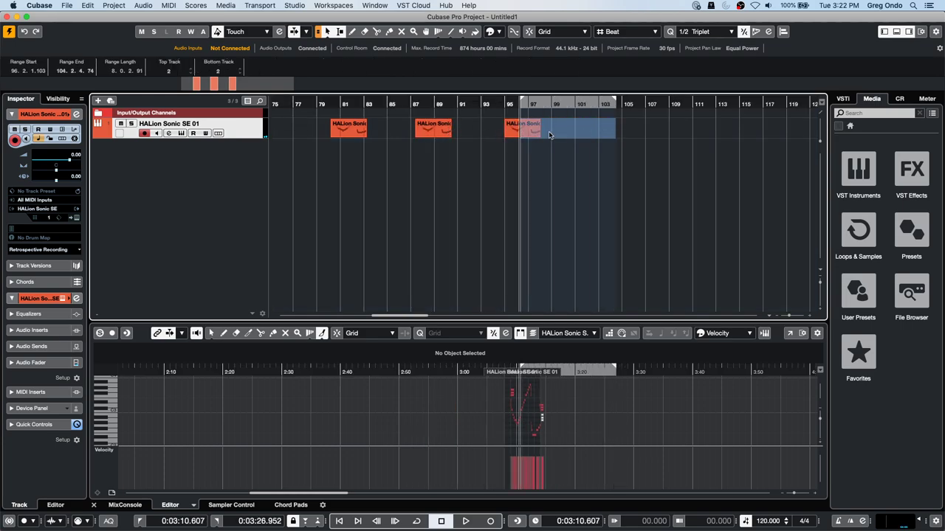
{"action": "left_click", "coordinate": [519, 132]}
{"action": "left_click_drag", "start_coordinate": [518, 134], "coordinate": [609, 133]}
Step: Bounce the four selected MIDI parts into one continuous part, and undo the bounce
{"action": "left_click_drag", "start_coordinate": [299, 134], "coordinate": [657, 144]}
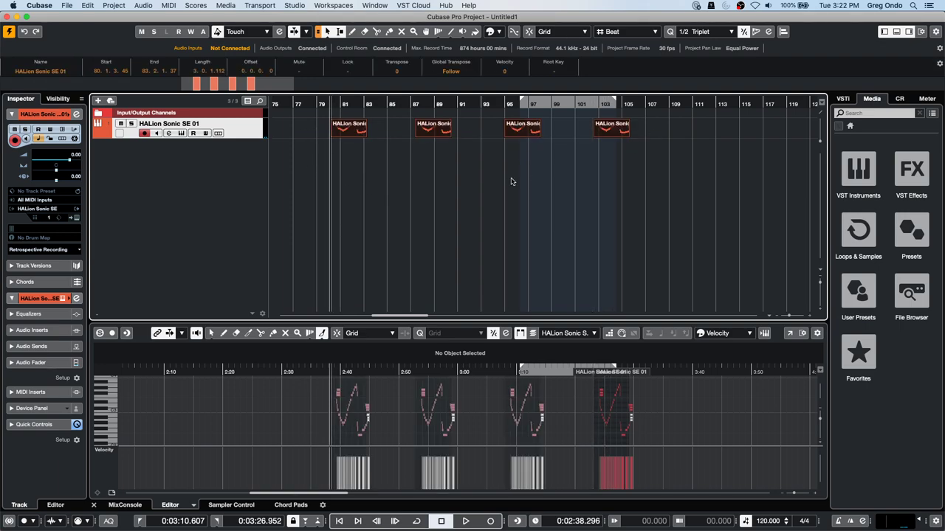
{"action": "left_click", "coordinate": [118, 6]}
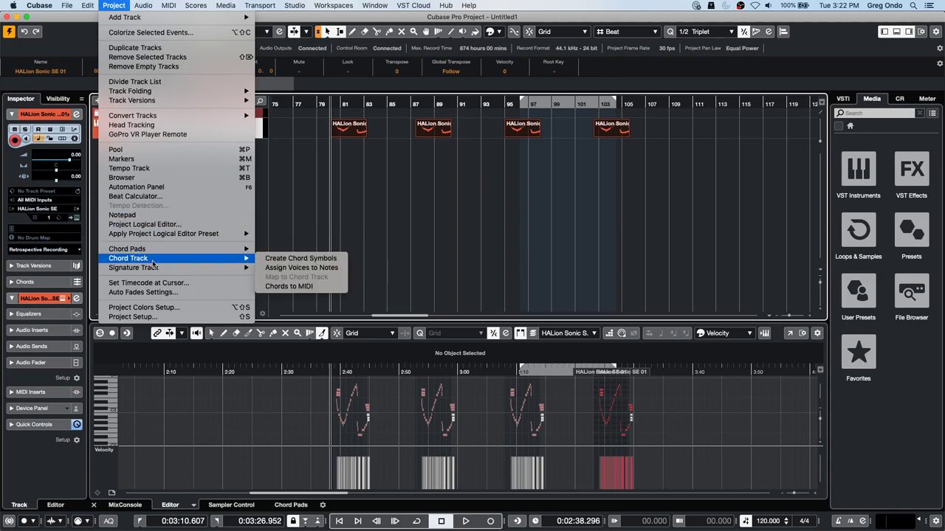
{"action": "mouse_move", "coordinate": [169, 6]}
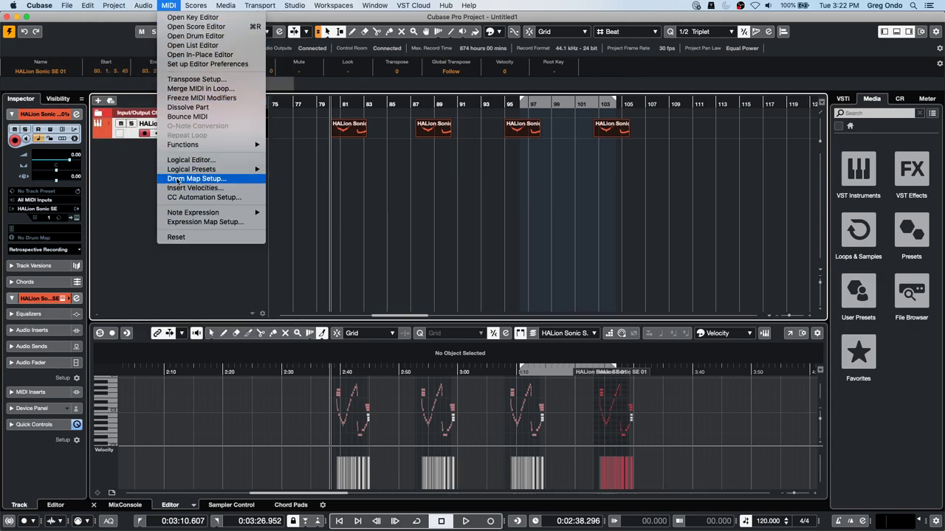
{"action": "mouse_move", "coordinate": [217, 144]}
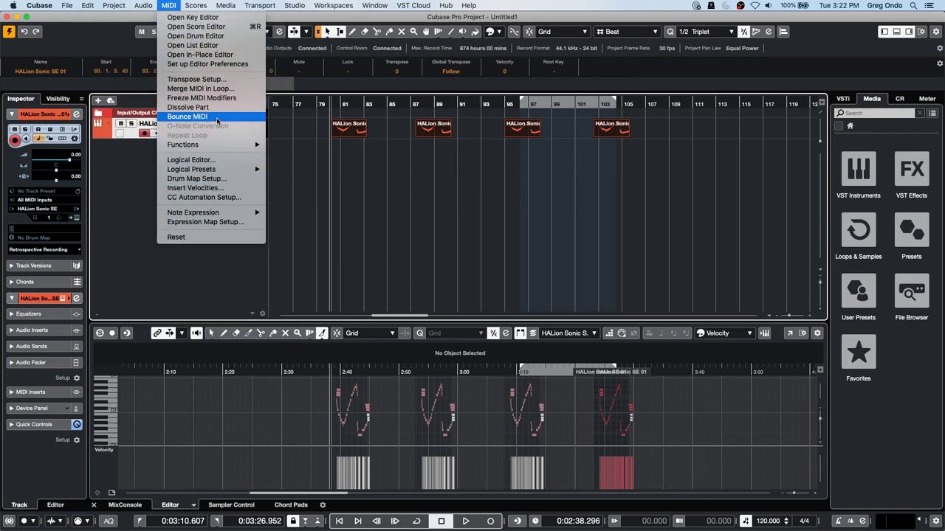
{"action": "left_click", "coordinate": [218, 118]}
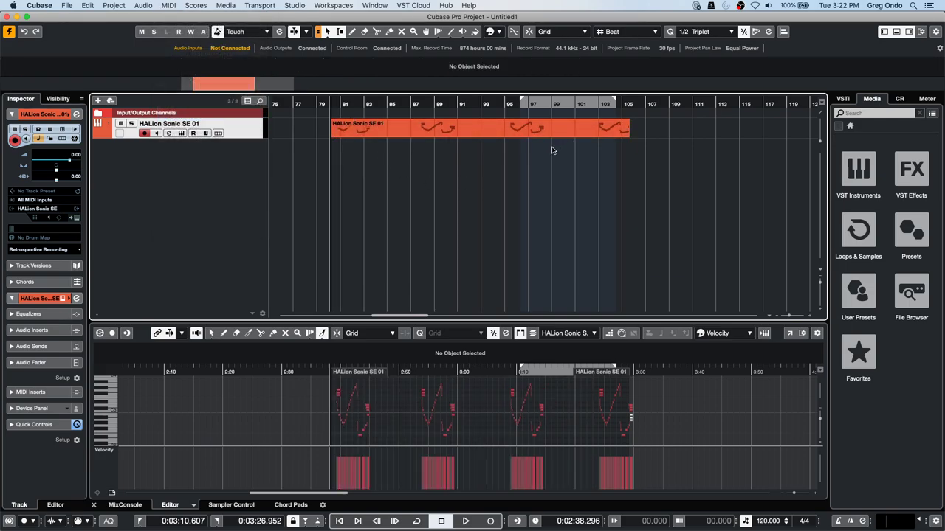
{"action": "key", "text": "super+z"}
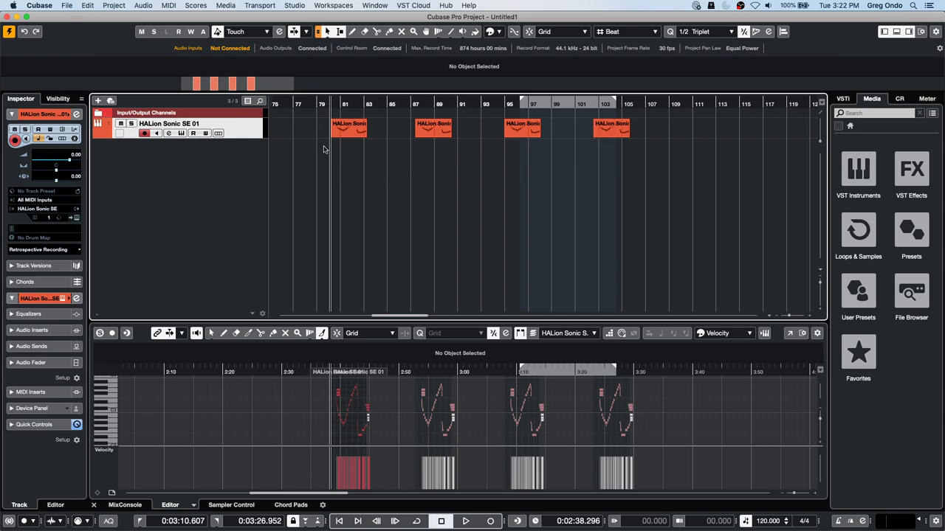
Step: Select all four separate parts again and merge them into a single part with Bounce MIDI
{"action": "left_click_drag", "start_coordinate": [334, 155], "coordinate": [672, 117]}
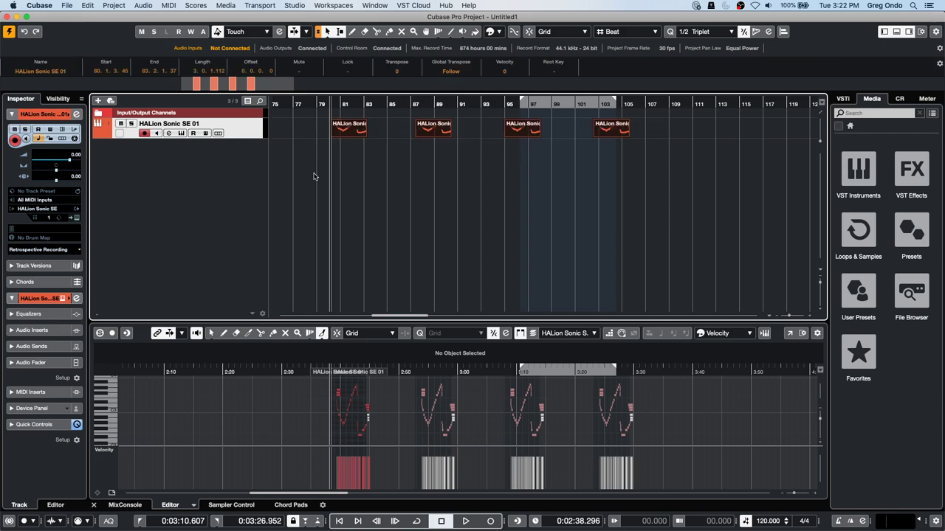
{"action": "left_click", "coordinate": [142, 6]}
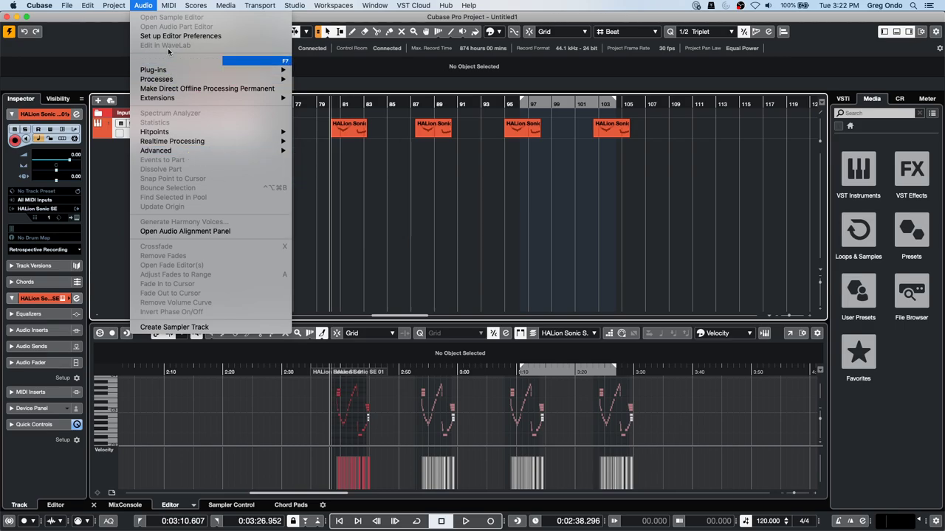
{"action": "mouse_move", "coordinate": [169, 5]}
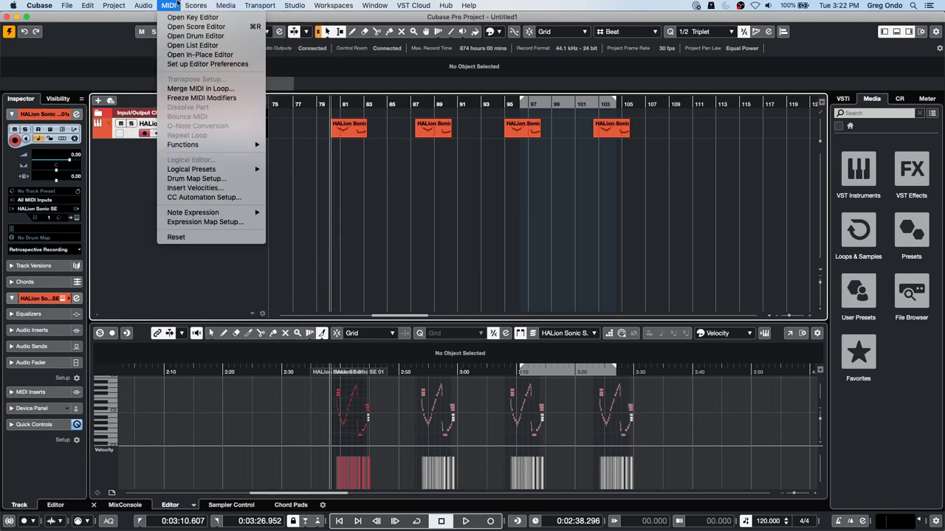
{"action": "left_click", "coordinate": [486, 150]}
{"action": "left_click_drag", "start_coordinate": [348, 150], "coordinate": [674, 128]}
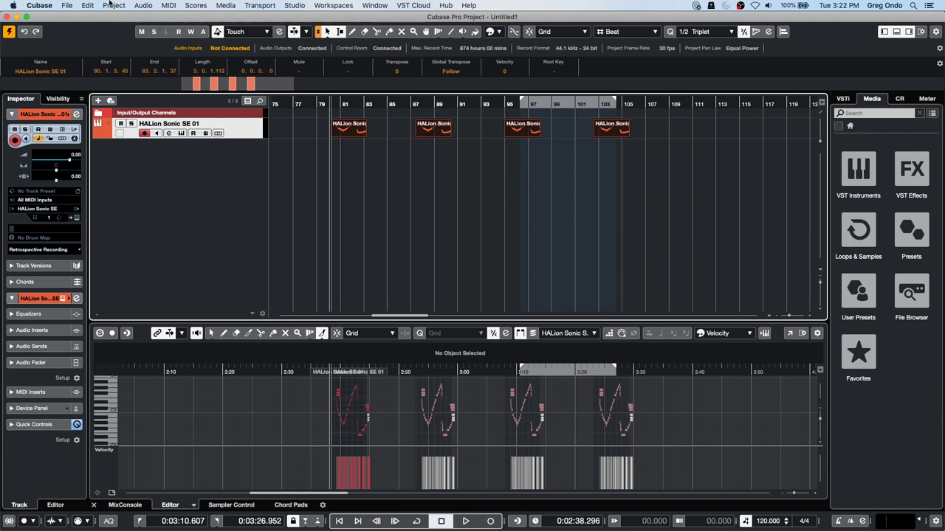
{"action": "left_click", "coordinate": [168, 5]}
{"action": "left_click", "coordinate": [190, 120]}
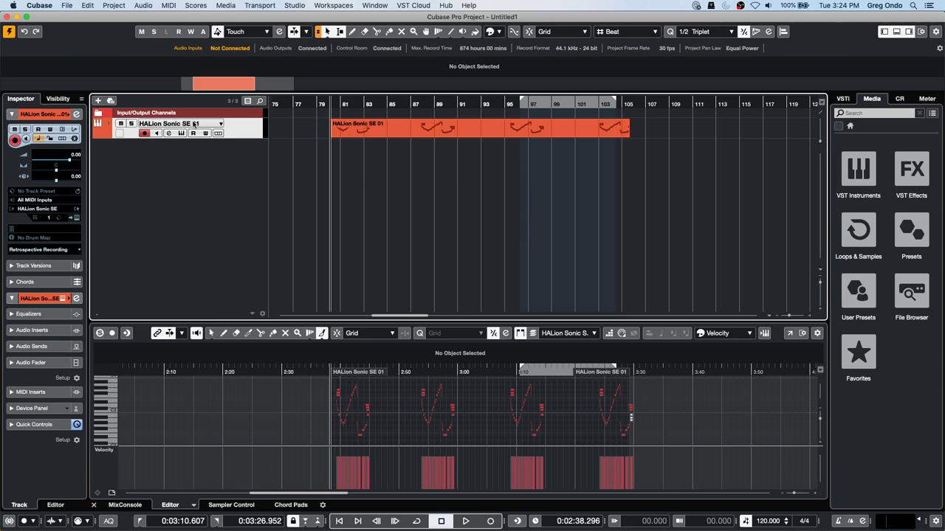
Step: Open the VST Instruments collection in the media browser and look through the available instruments
{"action": "left_click", "coordinate": [864, 174]}
{"action": "scroll", "coordinate": [890, 266], "scroll_direction": "down", "scroll_amount": 10}
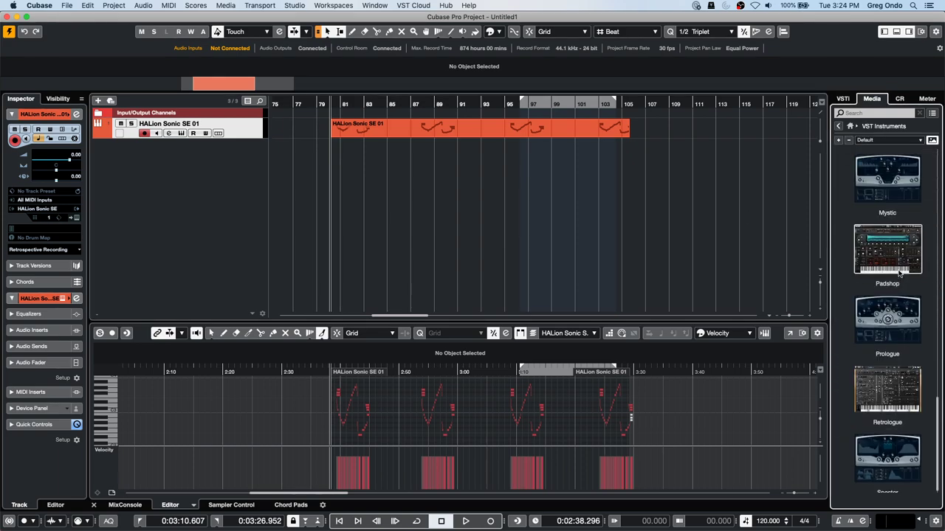
{"action": "scroll", "coordinate": [898, 274], "scroll_direction": "up", "scroll_amount": 8}
{"action": "scroll", "coordinate": [896, 275], "scroll_direction": "down", "scroll_amount": 8}
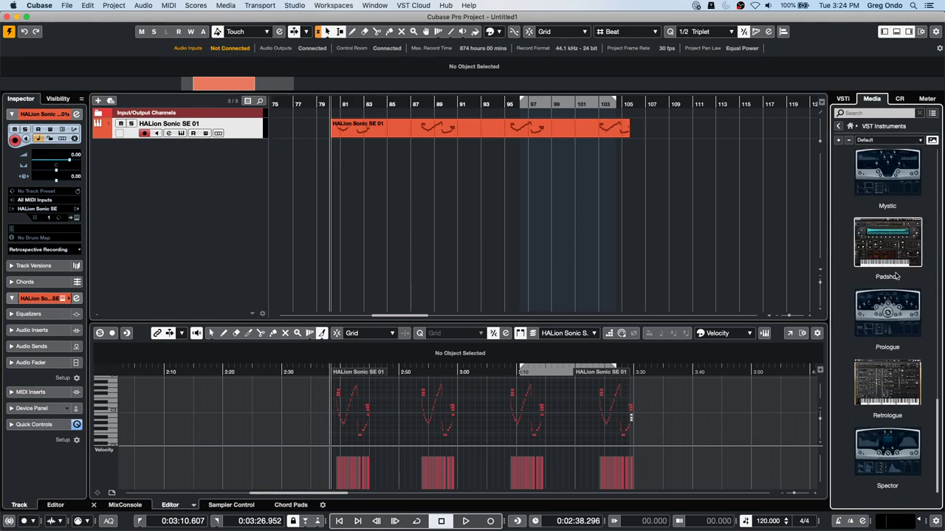
Step: Browse the VST instruments and add a second HALion Sonic SE instrument track below the existing one
{"action": "scroll", "coordinate": [890, 295], "scroll_direction": "up", "scroll_amount": 10}
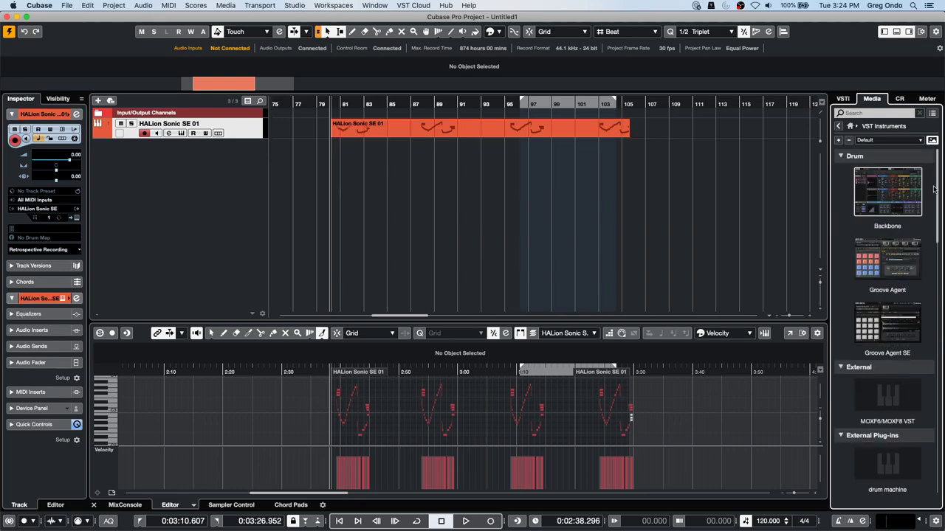
{"action": "scroll", "coordinate": [886, 189], "scroll_direction": "down", "scroll_amount": 10}
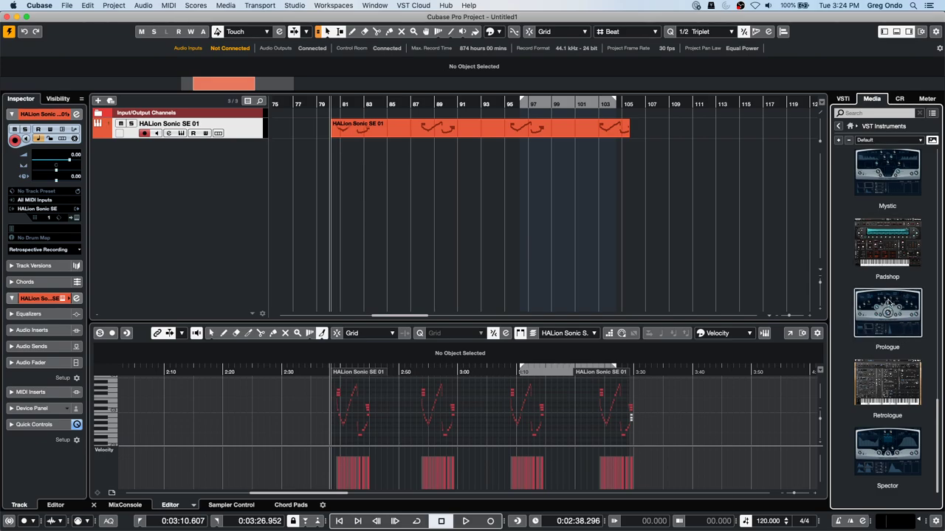
{"action": "scroll", "coordinate": [888, 302], "scroll_direction": "up", "scroll_amount": 1}
{"action": "scroll", "coordinate": [886, 299], "scroll_direction": "down", "scroll_amount": 1}
{"action": "scroll", "coordinate": [885, 300], "scroll_direction": "up", "scroll_amount": 10}
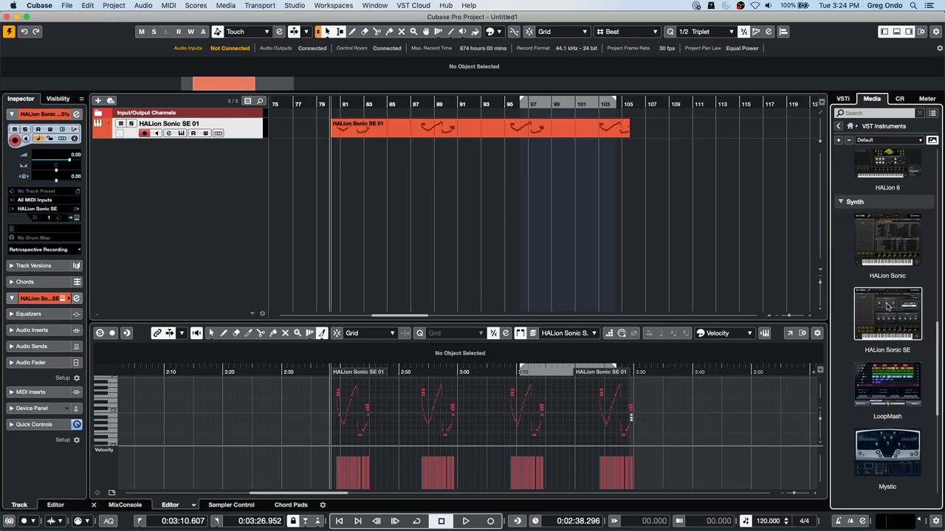
{"action": "left_click_drag", "start_coordinate": [886, 301], "coordinate": [156, 175]}
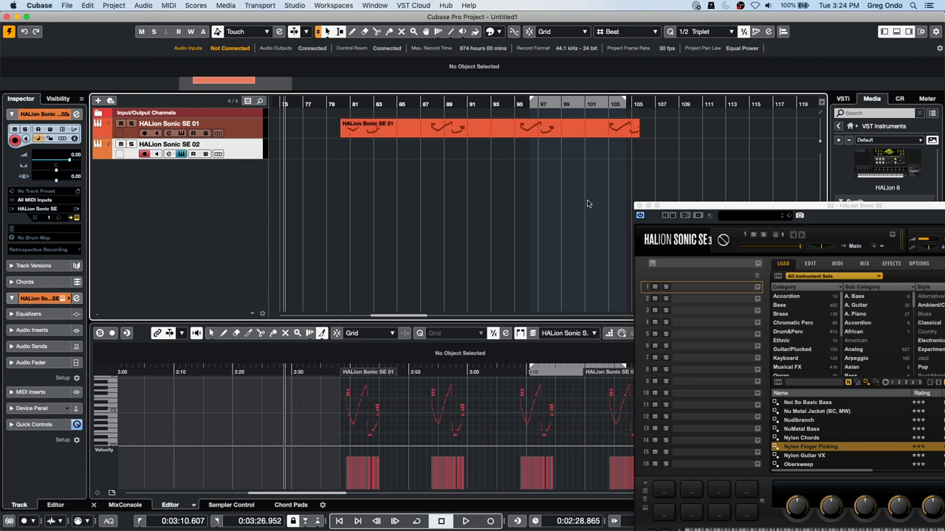
{"action": "left_click_drag", "start_coordinate": [742, 205], "coordinate": [364, 79]}
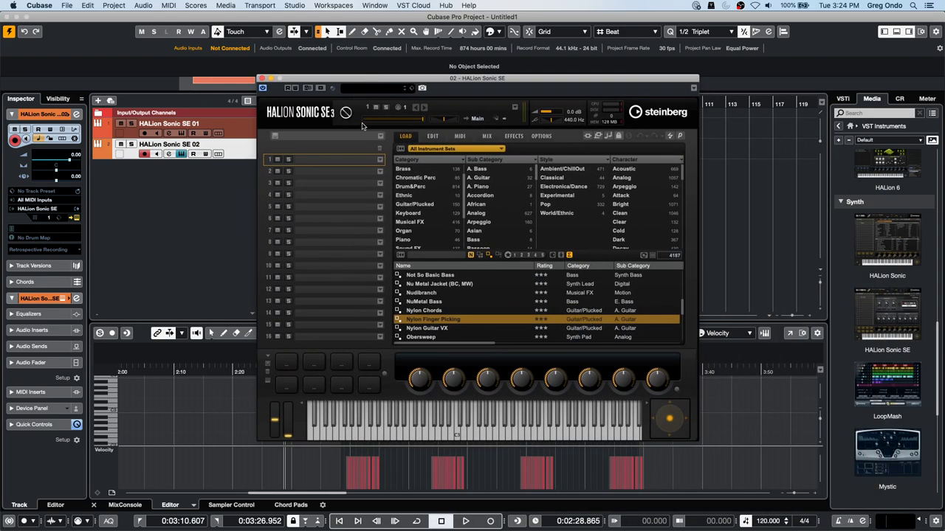
Step: Look through the available instrument sets in HALion Sonic SE, show only the Triebwerk presets, and close the instrument window
{"action": "left_click", "coordinate": [381, 159]}
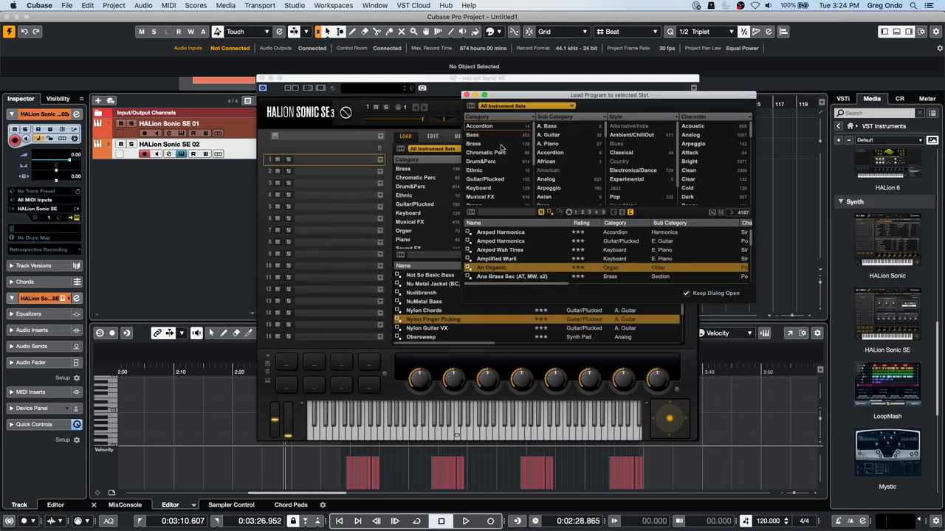
{"action": "left_click", "coordinate": [451, 150]}
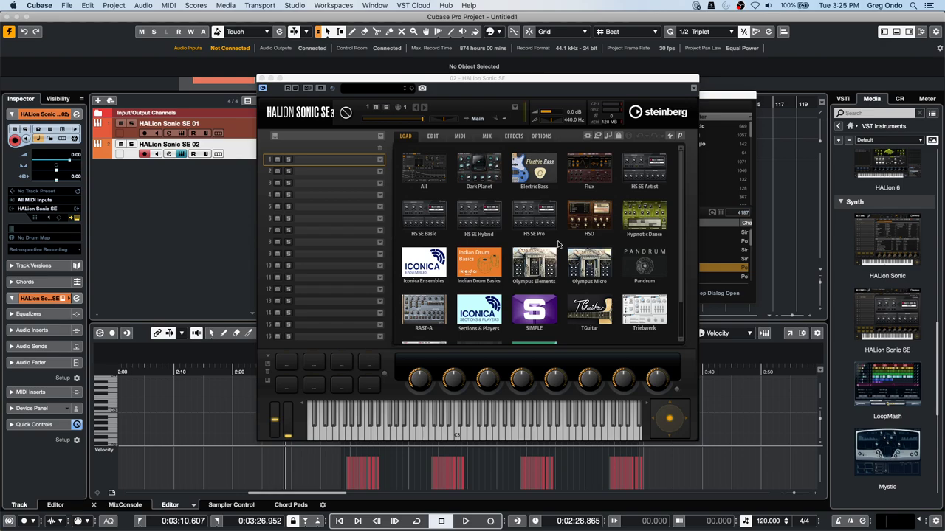
{"action": "scroll", "coordinate": [559, 244], "scroll_direction": "down", "scroll_amount": 2}
{"action": "left_click", "coordinate": [638, 257]}
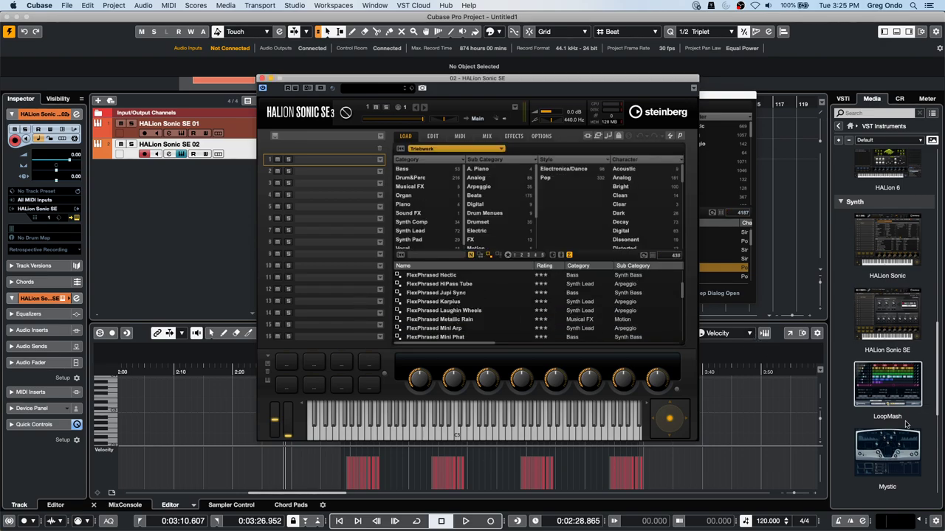
{"action": "left_click", "coordinate": [262, 77]}
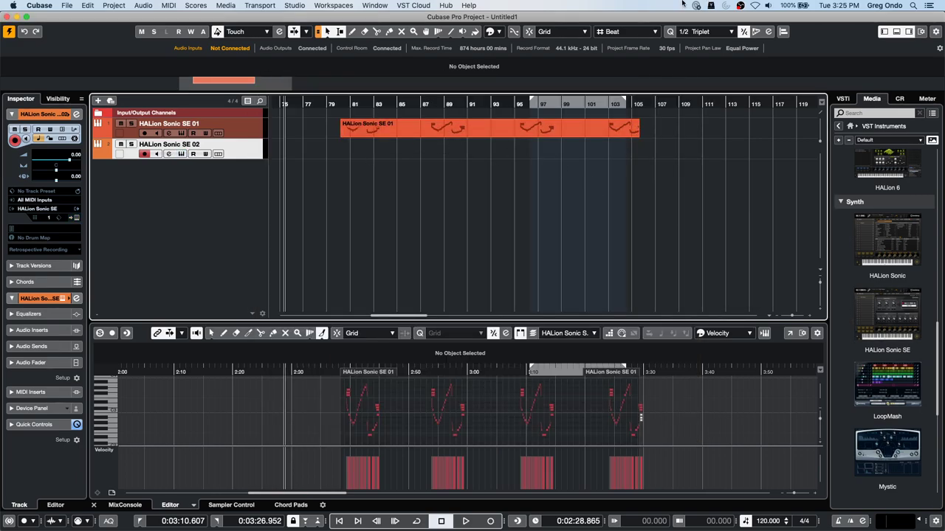
Step: Open MediaBay and fully rescan the Steinberg Media Technologies folder within the User Content VST3 Presets
{"action": "left_click", "coordinate": [231, 5]}
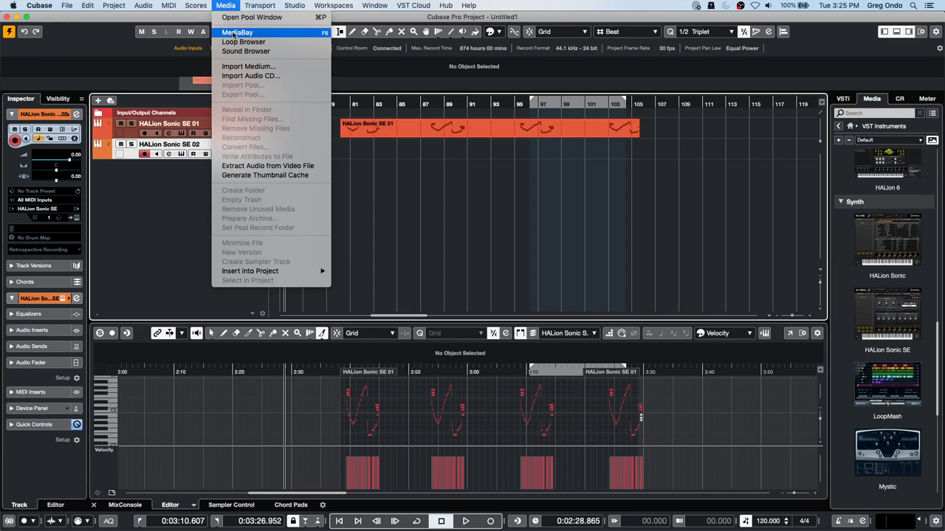
{"action": "left_click", "coordinate": [233, 36]}
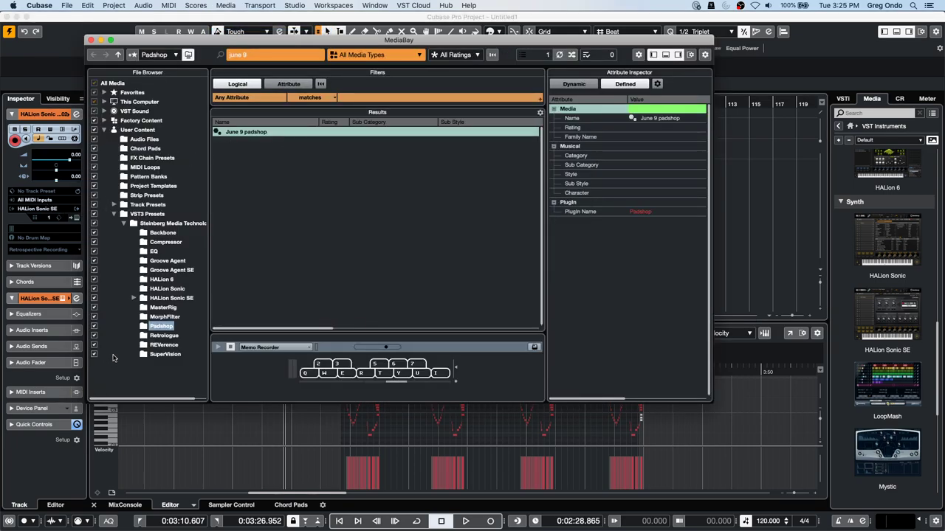
{"action": "left_click", "coordinate": [653, 56]}
{"action": "left_click", "coordinate": [653, 56]}
{"action": "left_click", "coordinate": [153, 224]}
{"action": "right_click", "coordinate": [153, 225]}
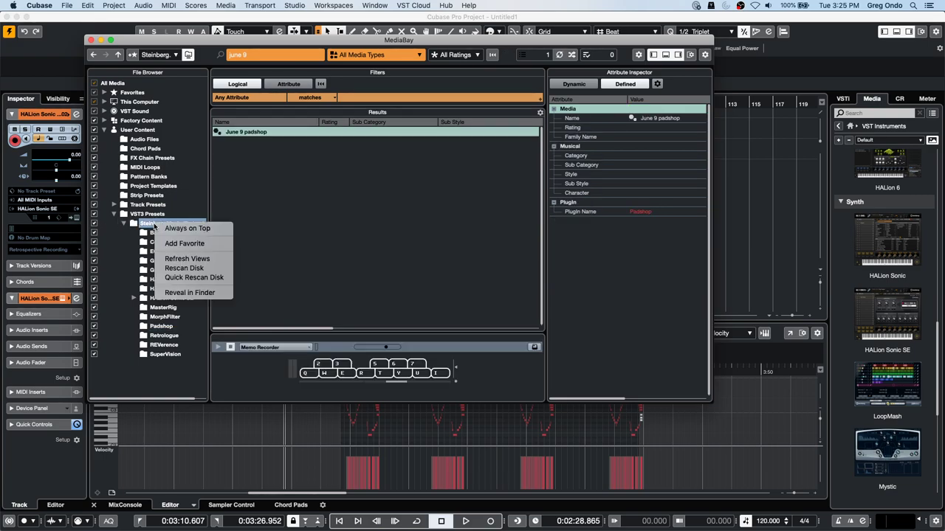
{"action": "left_click", "coordinate": [173, 269]}
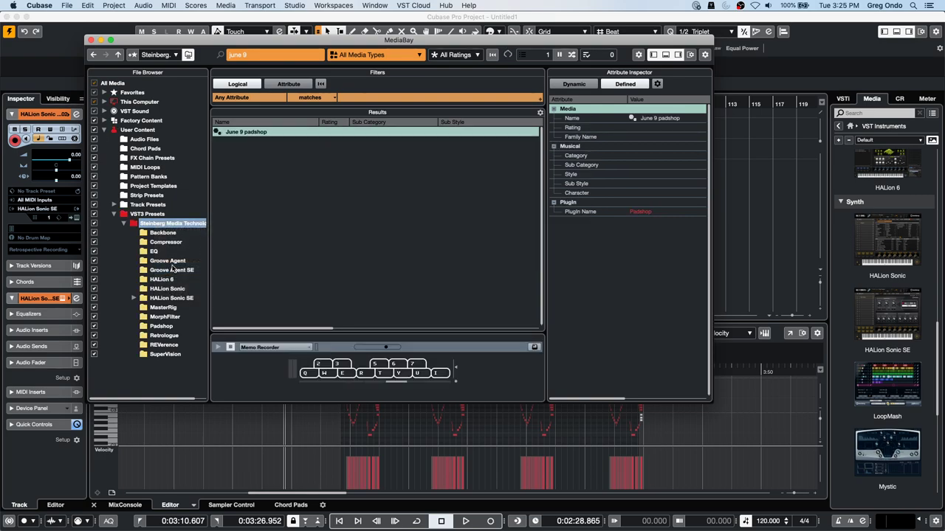
Step: Examine the HALion Sonic SE user preset folder and the Factory Content Steinberg VST3 preset folders, and close MediaBay
{"action": "left_click", "coordinate": [132, 298]}
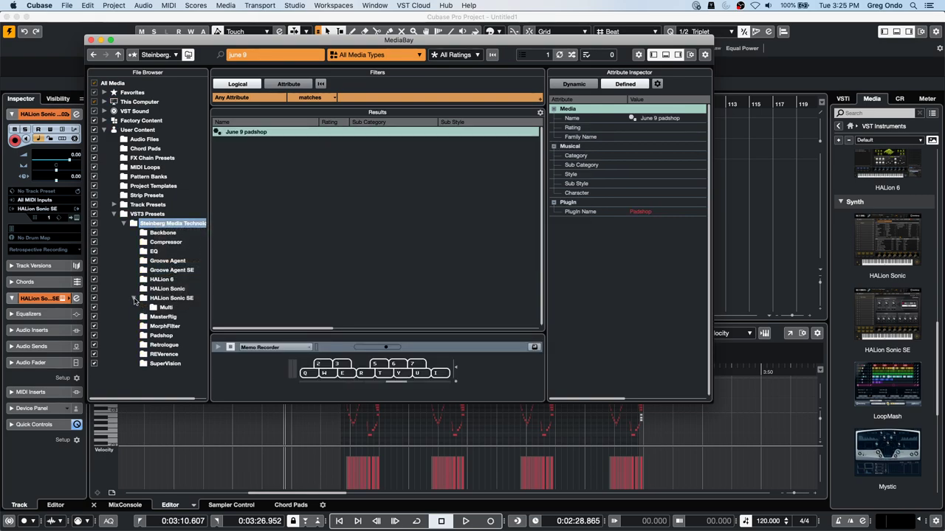
{"action": "left_click", "coordinate": [104, 120]}
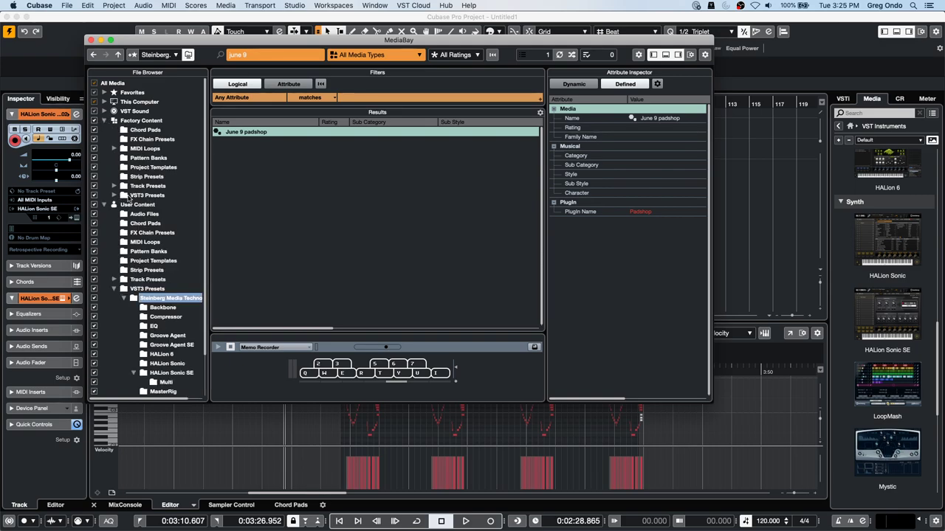
{"action": "left_click", "coordinate": [114, 195]}
{"action": "left_click", "coordinate": [114, 195]}
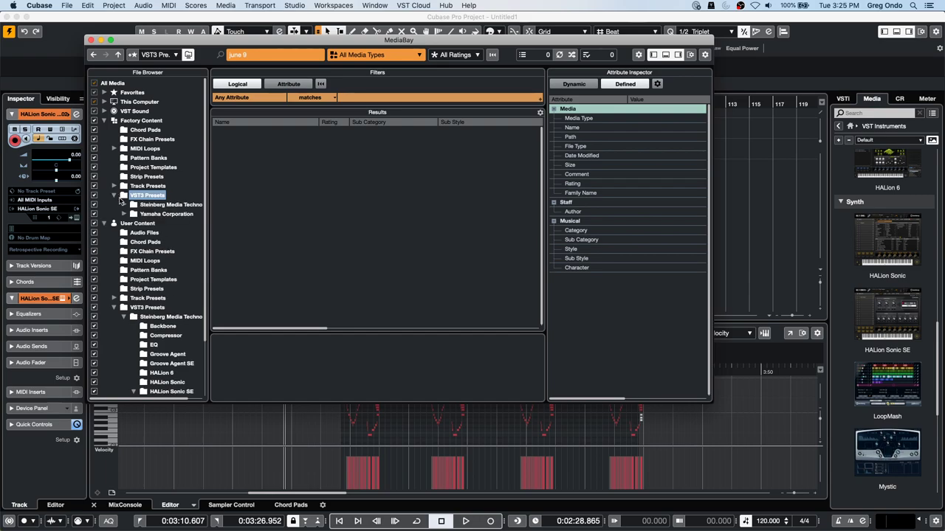
{"action": "left_click", "coordinate": [124, 205]}
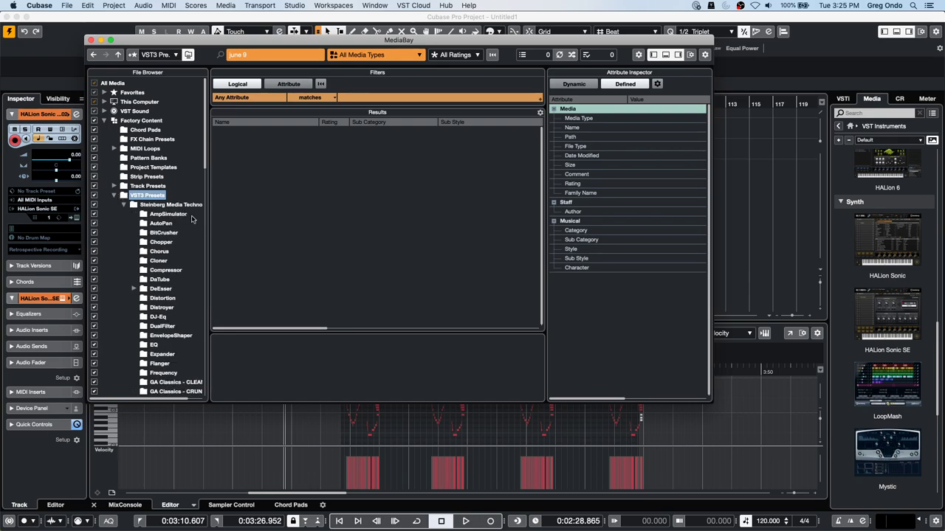
{"action": "scroll", "coordinate": [188, 222], "scroll_direction": "down", "scroll_amount": 3}
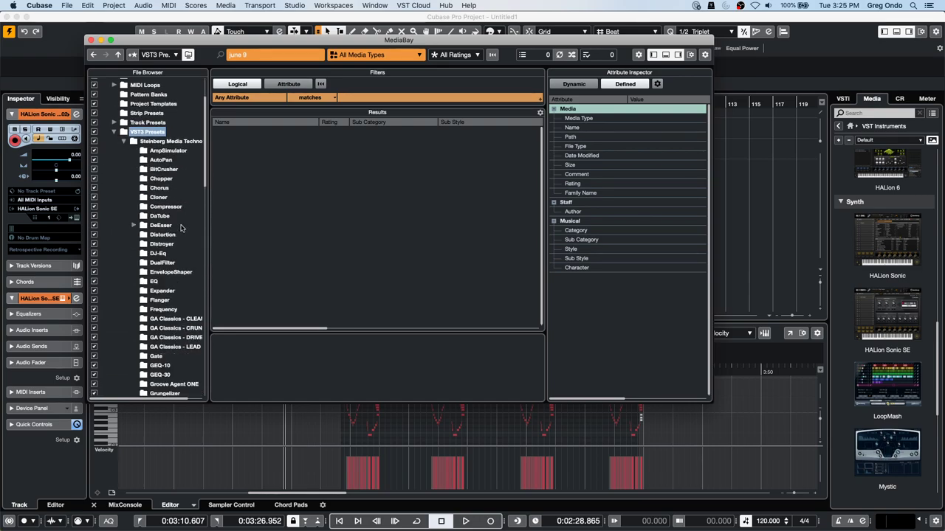
{"action": "scroll", "coordinate": [181, 228], "scroll_direction": "down", "scroll_amount": 6}
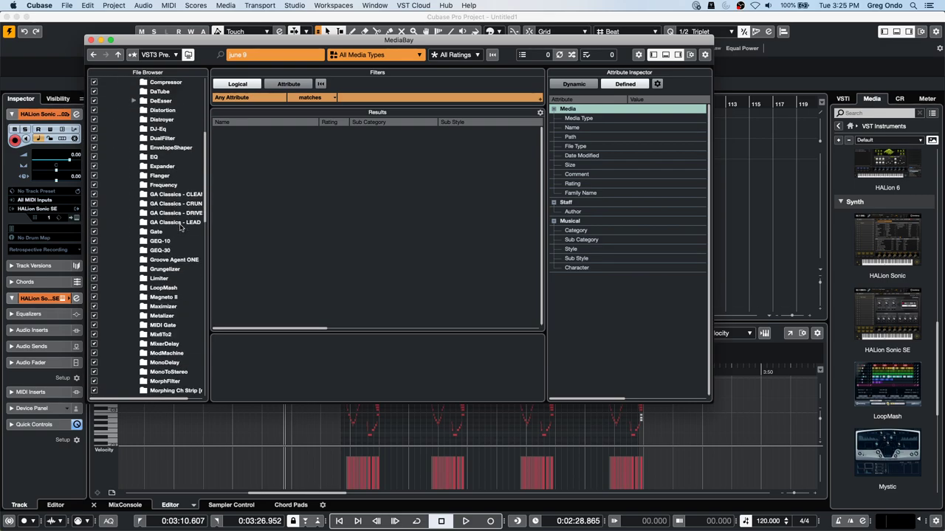
{"action": "scroll", "coordinate": [181, 227], "scroll_direction": "down", "scroll_amount": 7}
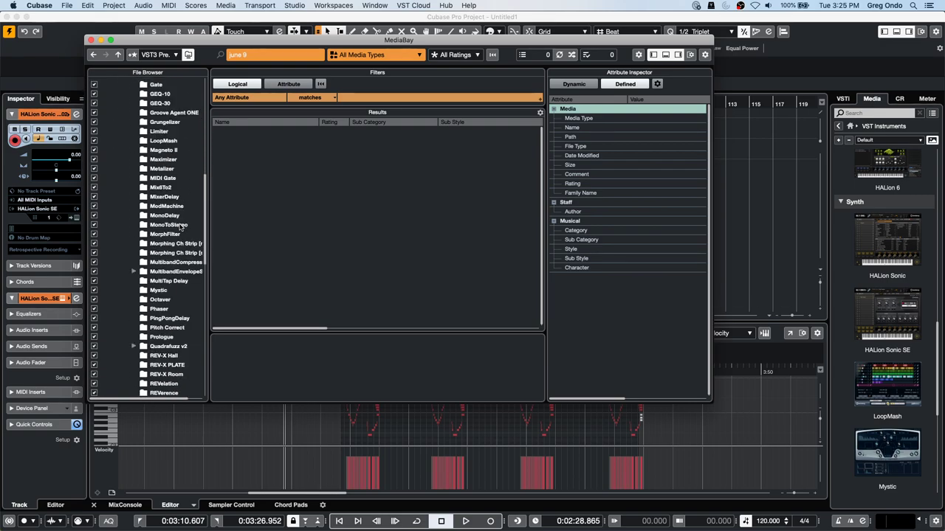
{"action": "scroll", "coordinate": [180, 227], "scroll_direction": "down", "scroll_amount": 15}
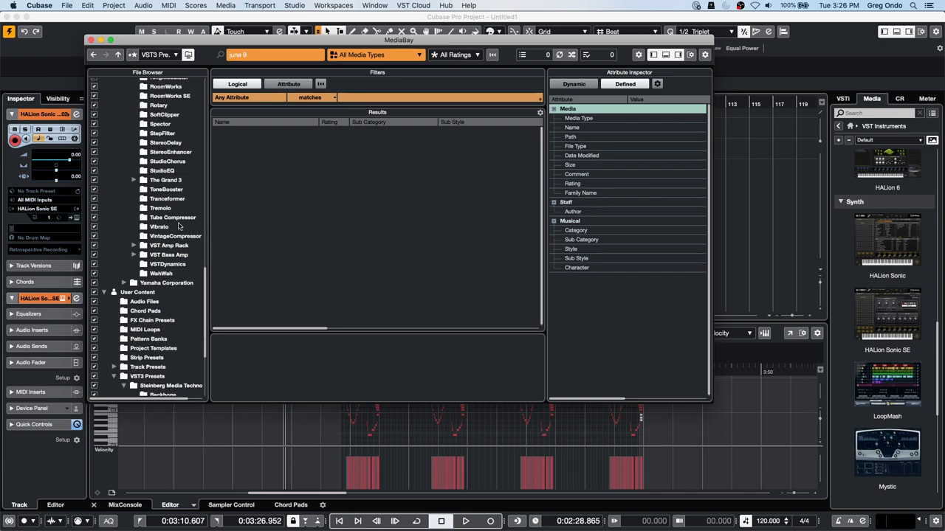
{"action": "scroll", "coordinate": [179, 227], "scroll_direction": "down", "scroll_amount": 3}
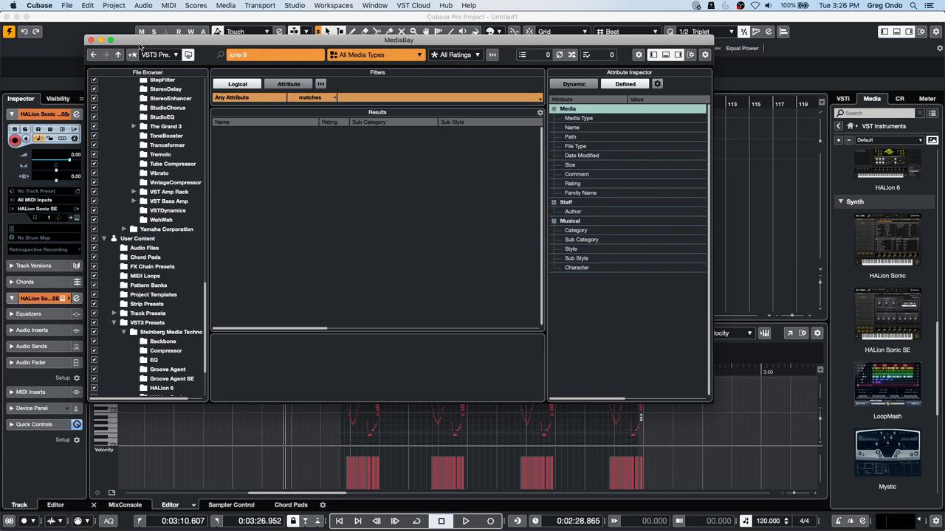
{"action": "left_click", "coordinate": [90, 40]}
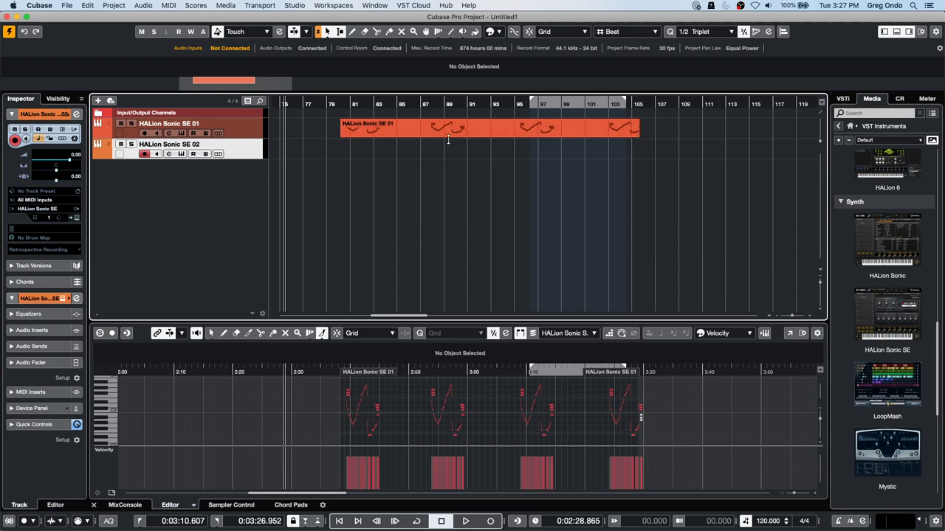
Step: Draw an empty MIDI part on the HALion Sonic SE 02 track from about bar 80 to bar 94 and open it for editing
{"action": "left_click", "coordinate": [396, 137]}
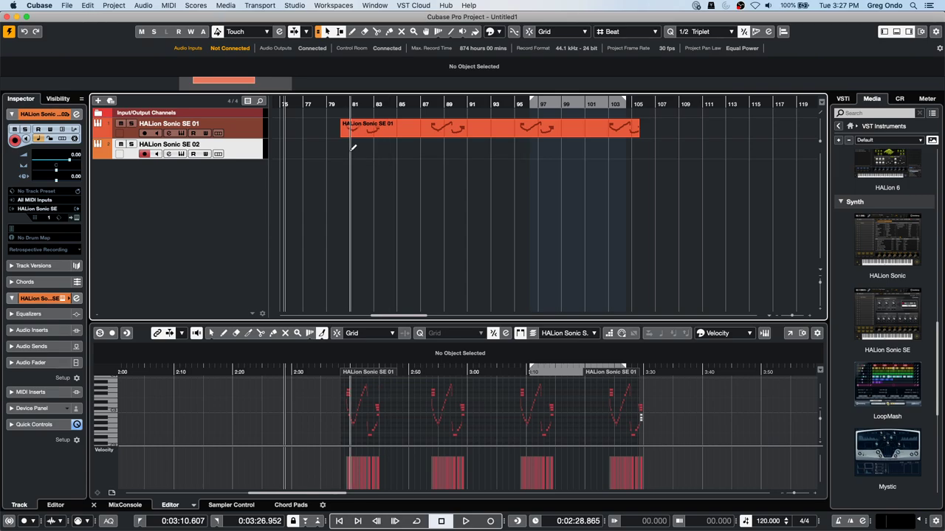
{"action": "left_click_drag", "start_coordinate": [342, 150], "coordinate": [507, 153]}
{"action": "right_click", "coordinate": [391, 156]}
{"action": "left_click", "coordinate": [384, 156]}
{"action": "double_click", "coordinate": [383, 152]}
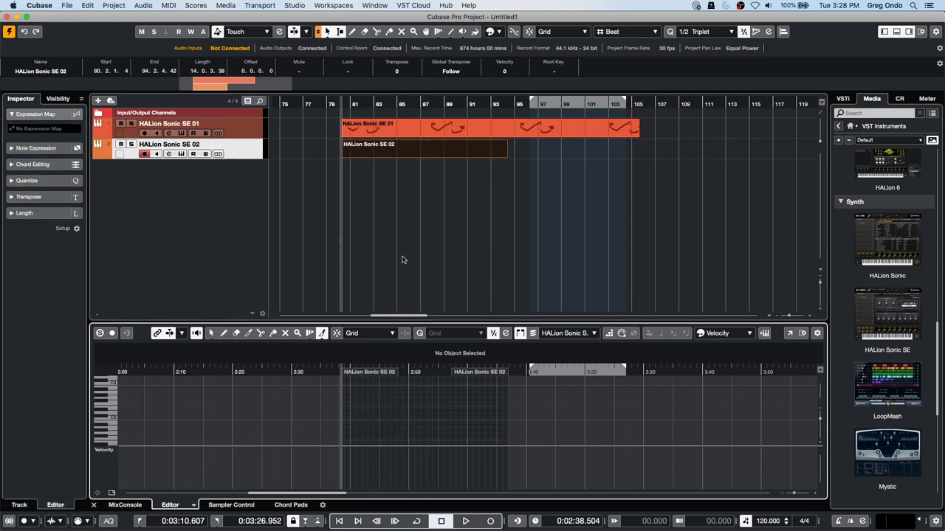
Step: Add a chord track below the HALion Sonic SE 02 track
{"action": "right_click", "coordinate": [238, 153]}
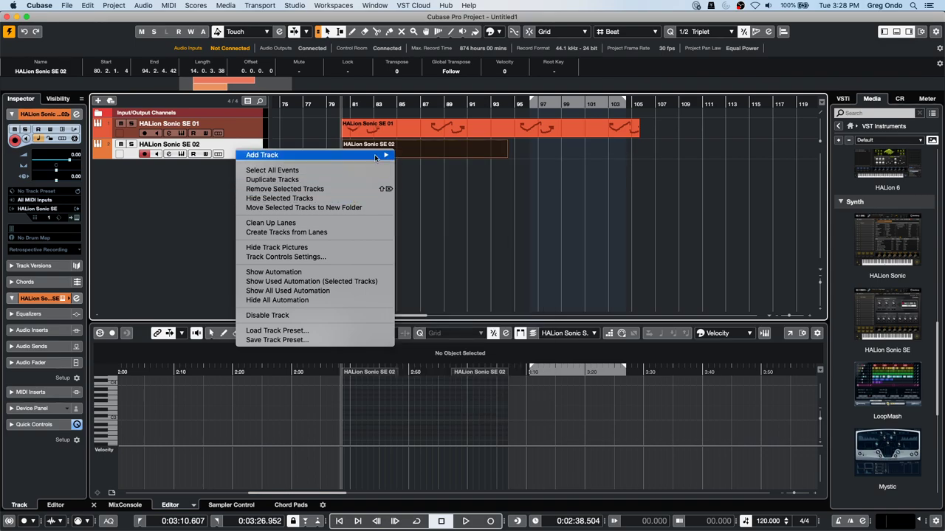
{"action": "mouse_move", "coordinate": [375, 155]}
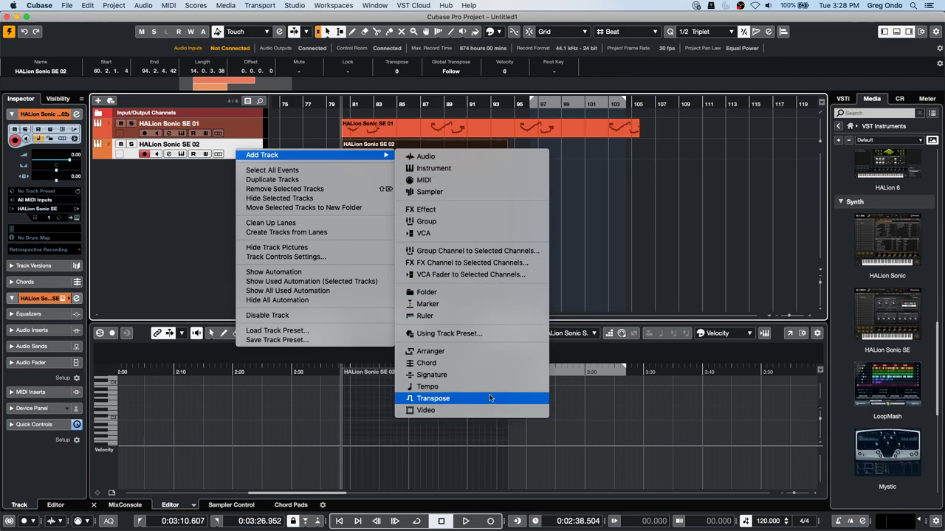
{"action": "left_click", "coordinate": [493, 362]}
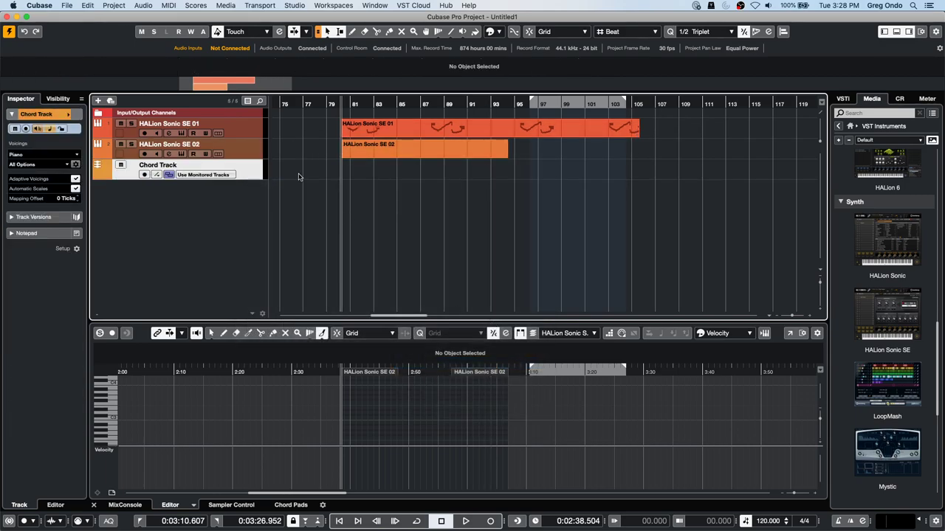
Step: Place an undefined chord event on the chord track near bar 81 and check its chord editor
{"action": "right_click", "coordinate": [352, 181]}
{"action": "left_click", "coordinate": [378, 179]}
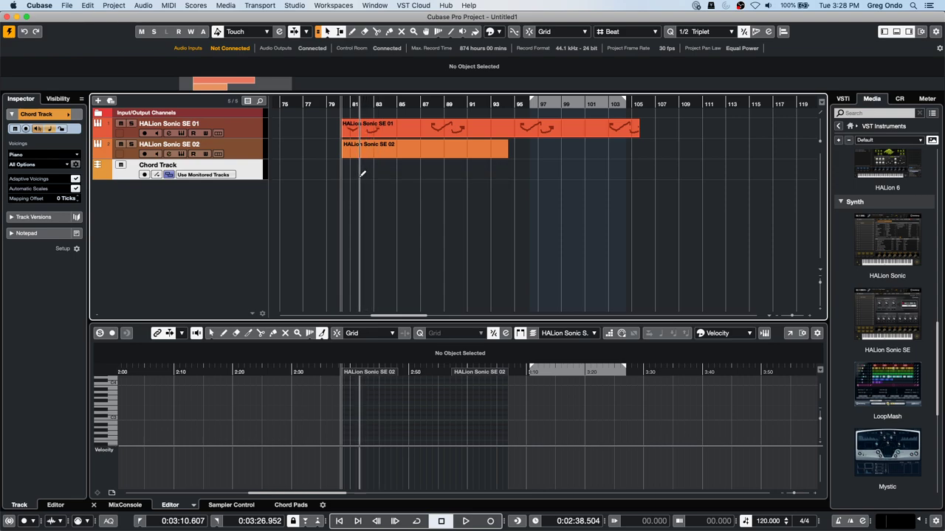
{"action": "left_click", "coordinate": [352, 173]}
{"action": "right_click", "coordinate": [352, 174]}
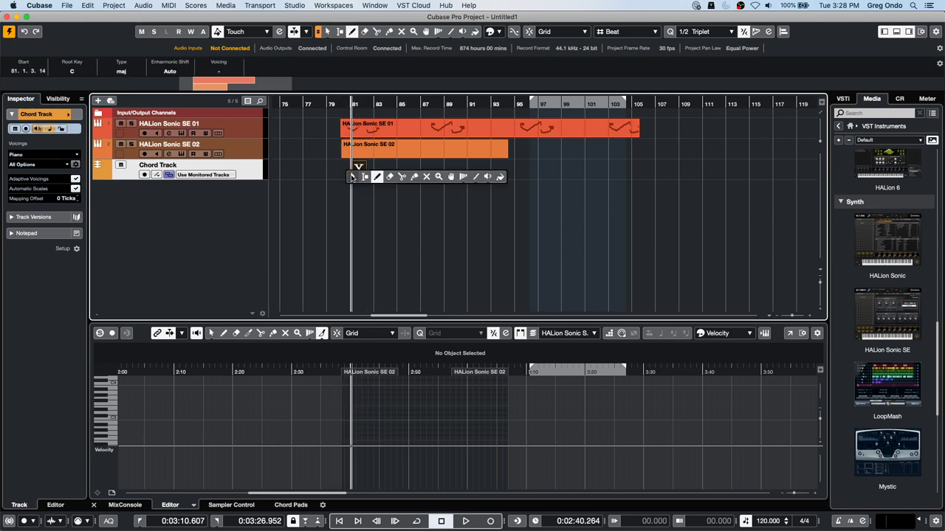
{"action": "left_click", "coordinate": [355, 177]}
{"action": "double_click", "coordinate": [358, 174]}
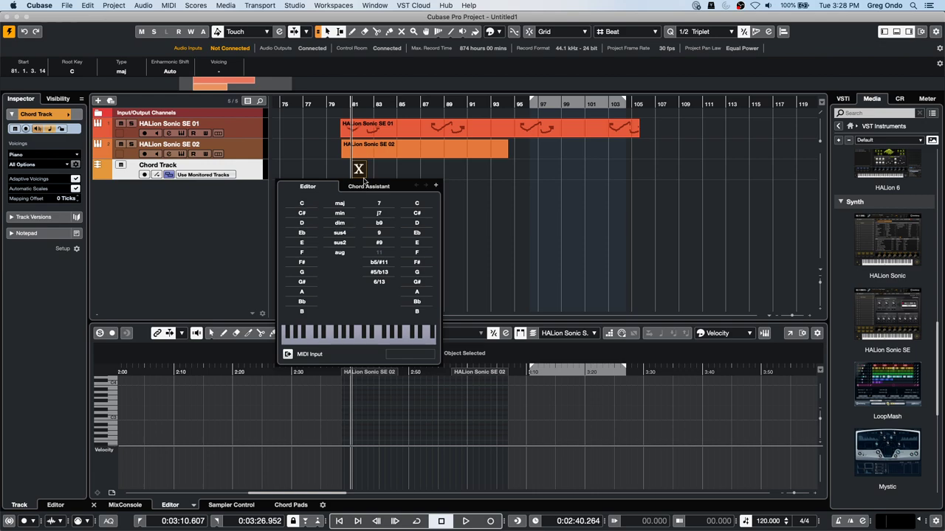
{"action": "left_click", "coordinate": [552, 260]}
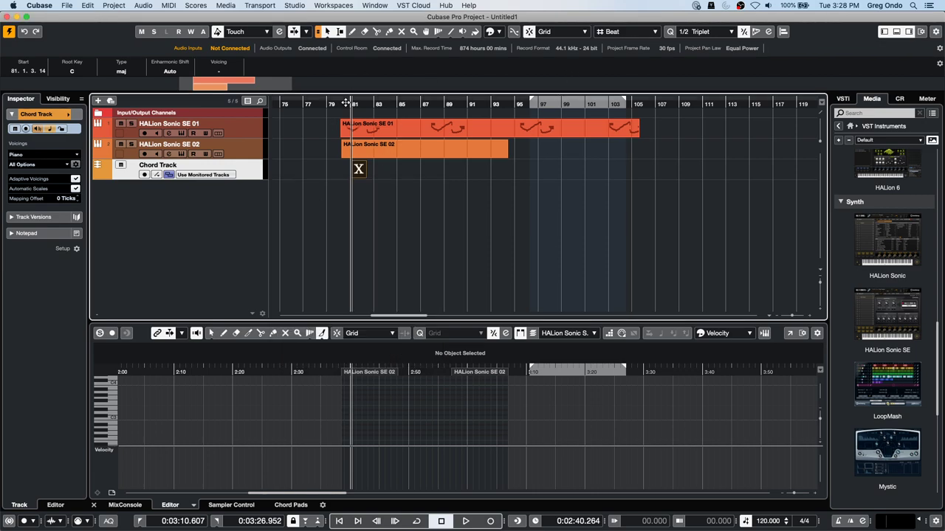
Step: Set the undefined chord at bar 81 to D major and add a G major chord at bar 82
{"action": "left_click_drag", "start_coordinate": [345, 103], "coordinate": [371, 171]}
{"action": "double_click", "coordinate": [379, 172]}
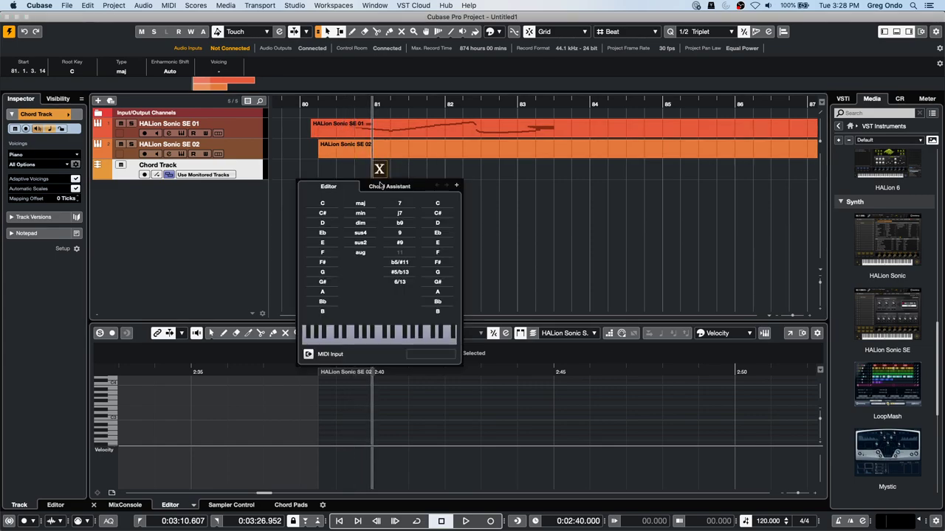
{"action": "left_click", "coordinate": [322, 222]}
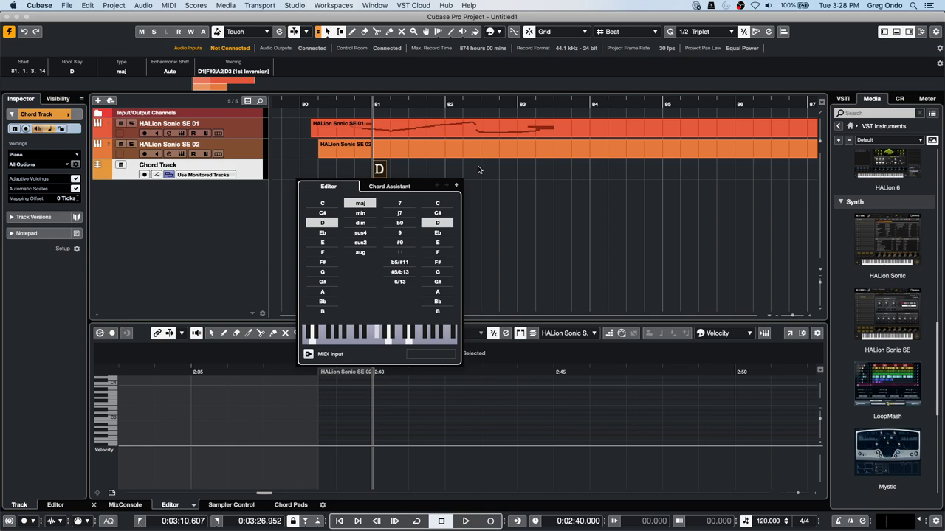
{"action": "left_click", "coordinate": [457, 185]}
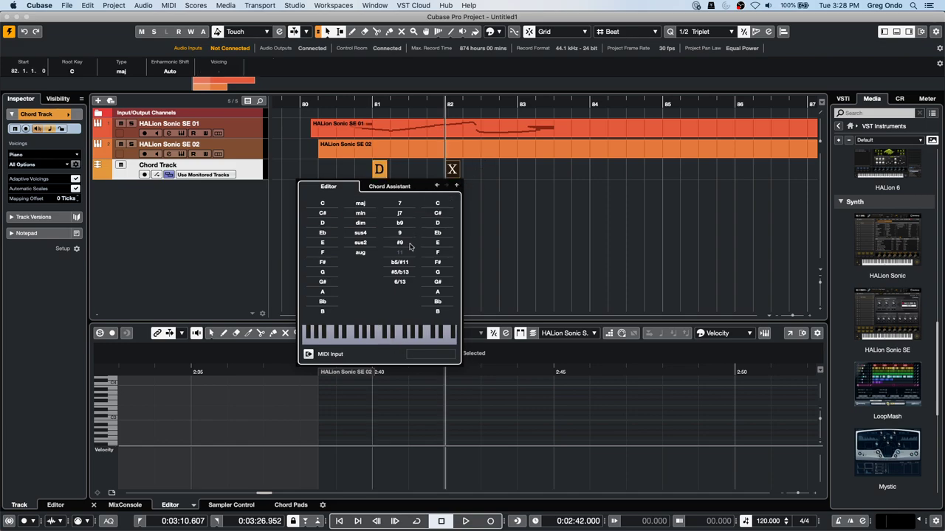
{"action": "left_click", "coordinate": [322, 272]}
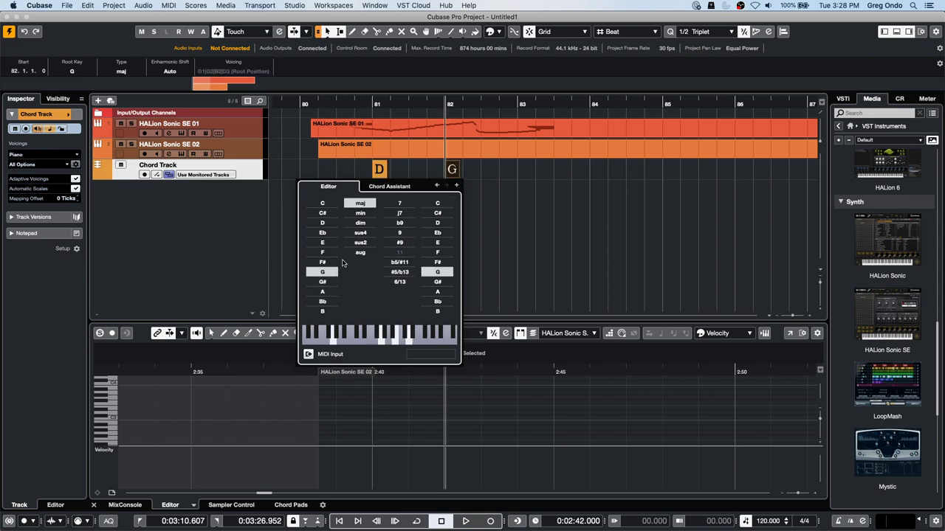
Step: Add an F# minor chord at bar 83, an A major chord at bar 84 and an undefined chord at bar 85
{"action": "left_click", "coordinate": [456, 185]}
{"action": "left_click", "coordinate": [322, 262]}
{"action": "left_click", "coordinate": [361, 212]}
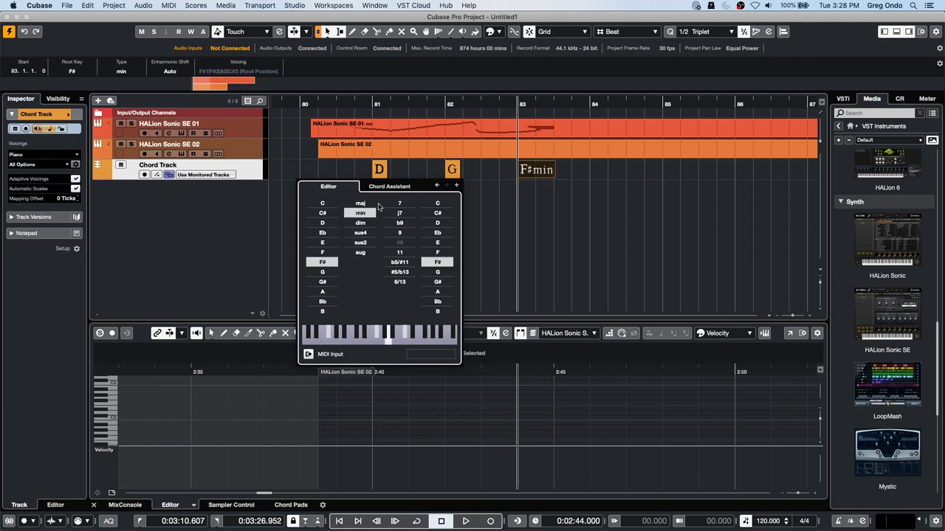
{"action": "left_click", "coordinate": [456, 186]}
{"action": "left_click", "coordinate": [323, 291]}
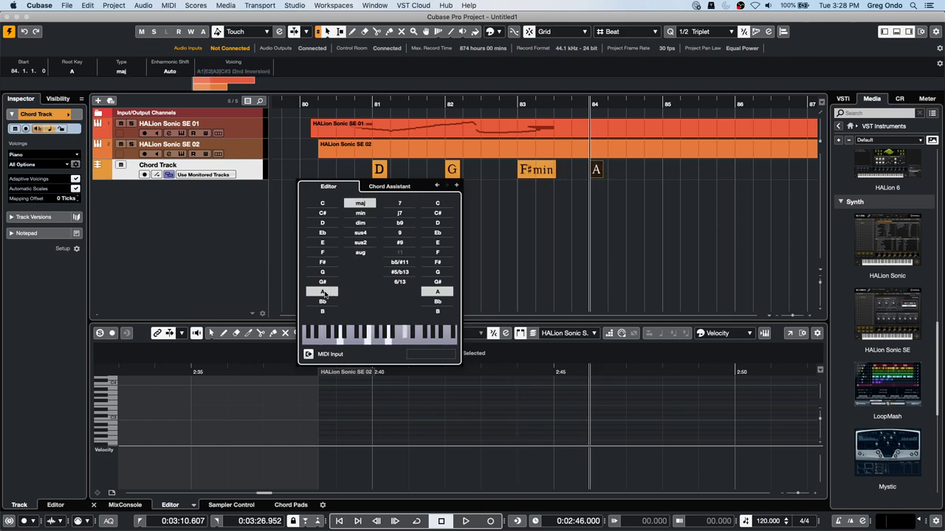
{"action": "left_click", "coordinate": [456, 185]}
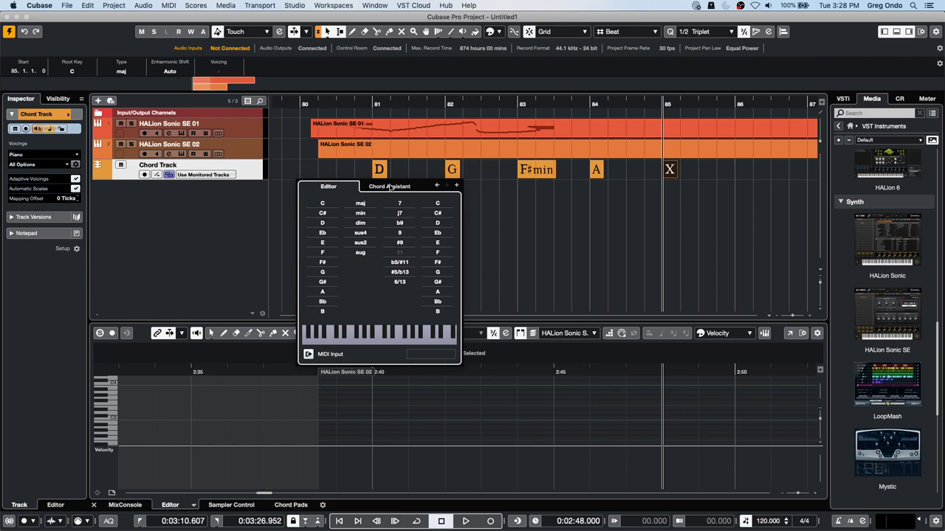
Step: Convert all chord events to MIDI parts on the HALion Sonic SE 02 track and erase the original empty part there
{"action": "left_click_drag", "start_coordinate": [363, 172], "coordinate": [692, 174]}
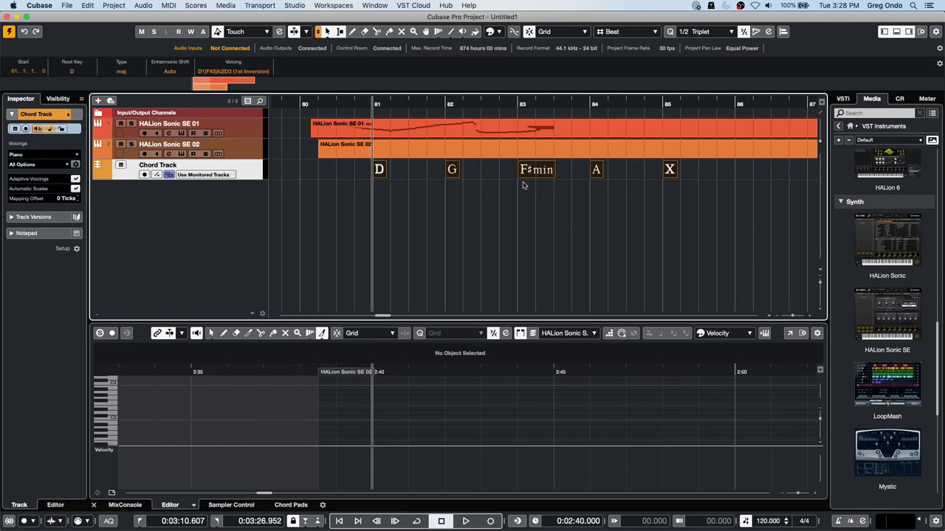
{"action": "left_click_drag", "start_coordinate": [380, 173], "coordinate": [375, 158]}
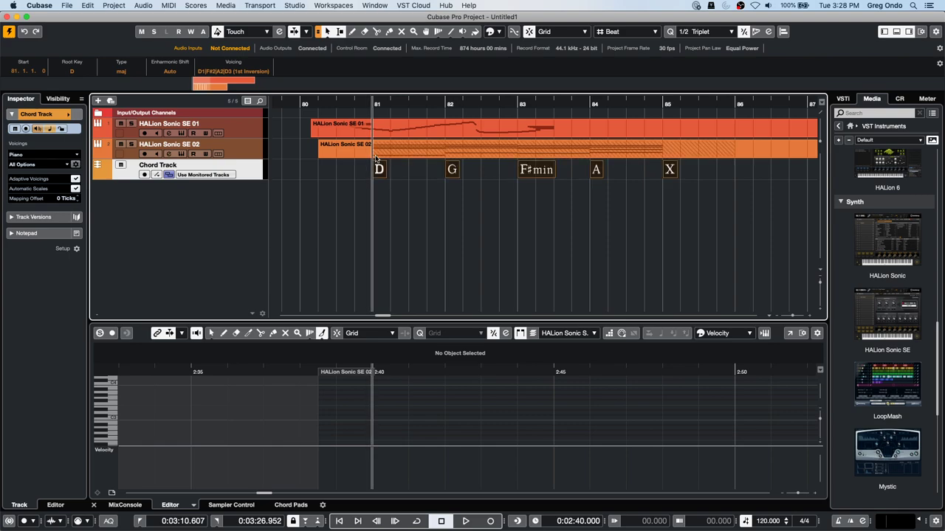
{"action": "right_click", "coordinate": [336, 161]}
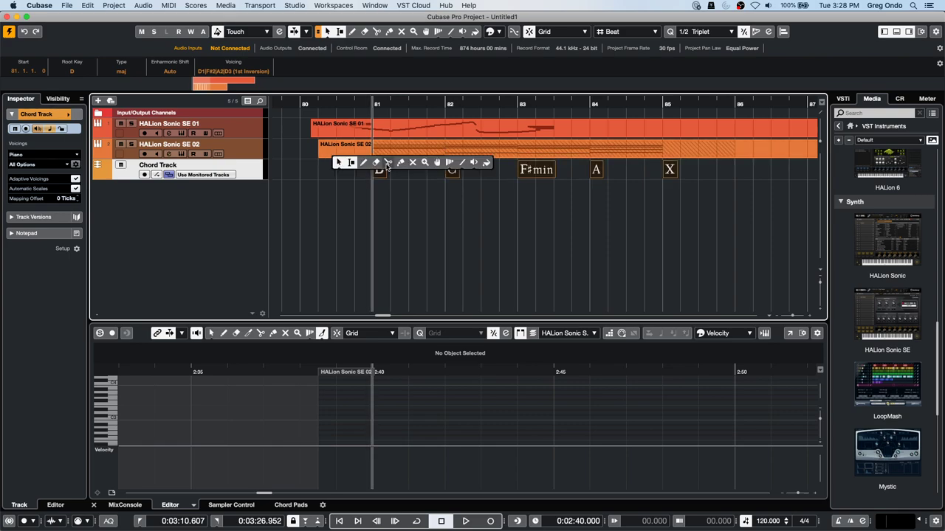
{"action": "left_click", "coordinate": [345, 157]}
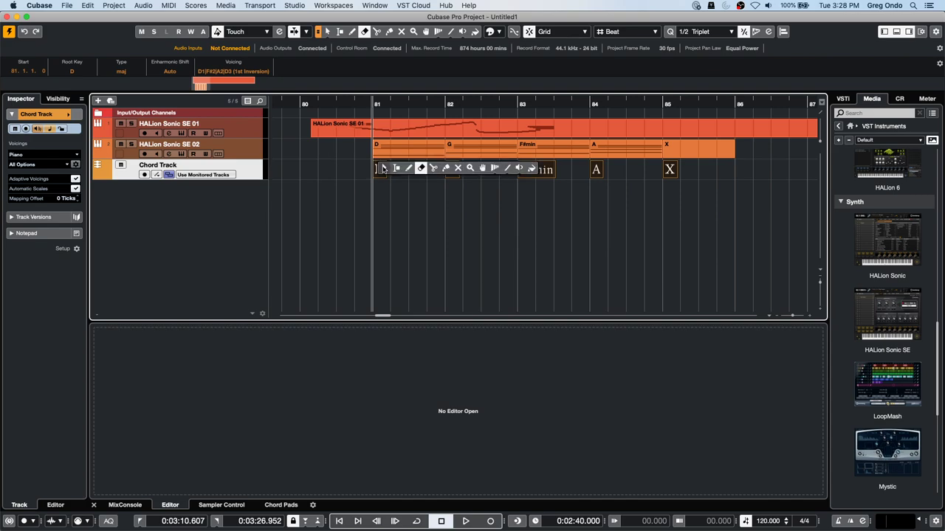
{"action": "key", "text": "1"}
Step: Glue the separate chord parts on the HALion Sonic SE 02 track into one part and open it in the Key Editor
{"action": "double_click", "coordinate": [411, 155]}
{"action": "right_click", "coordinate": [411, 156]}
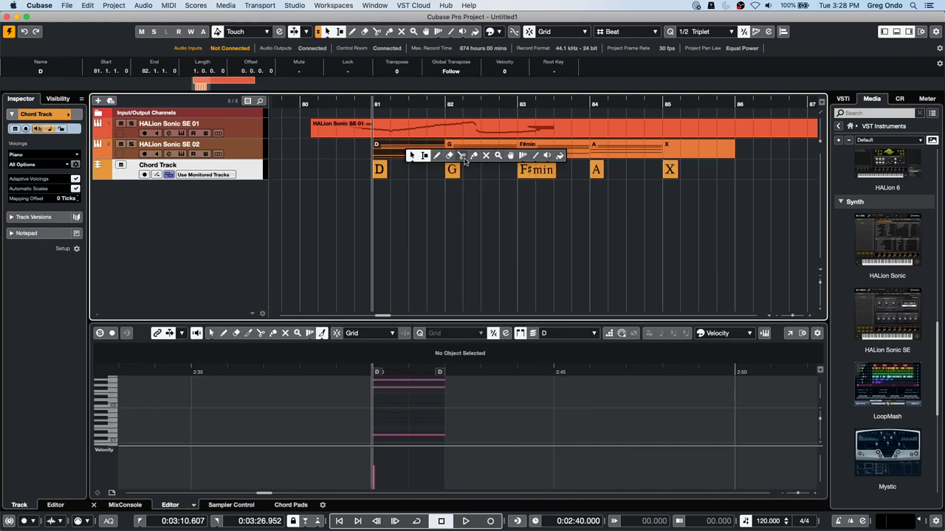
{"action": "left_click", "coordinate": [473, 156]}
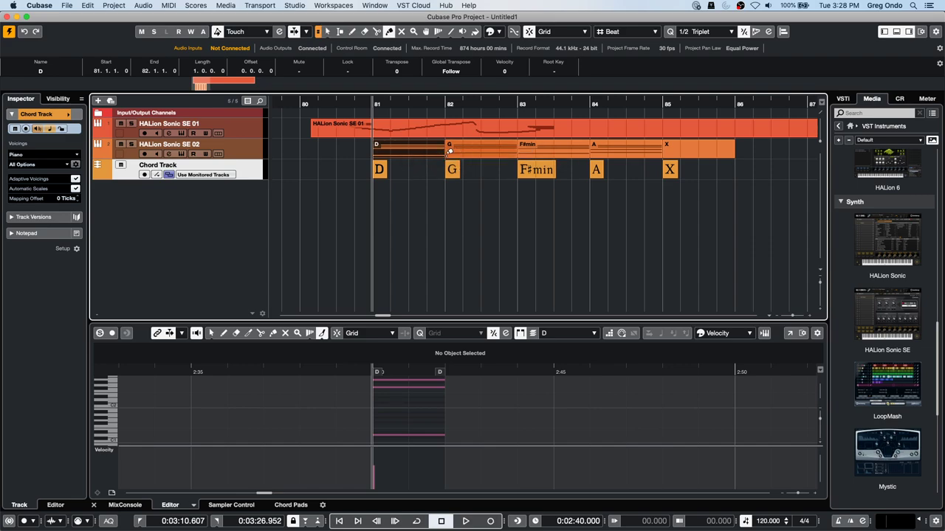
{"action": "left_click", "coordinate": [434, 149], "text": "alt"}
{"action": "right_click", "coordinate": [434, 149]}
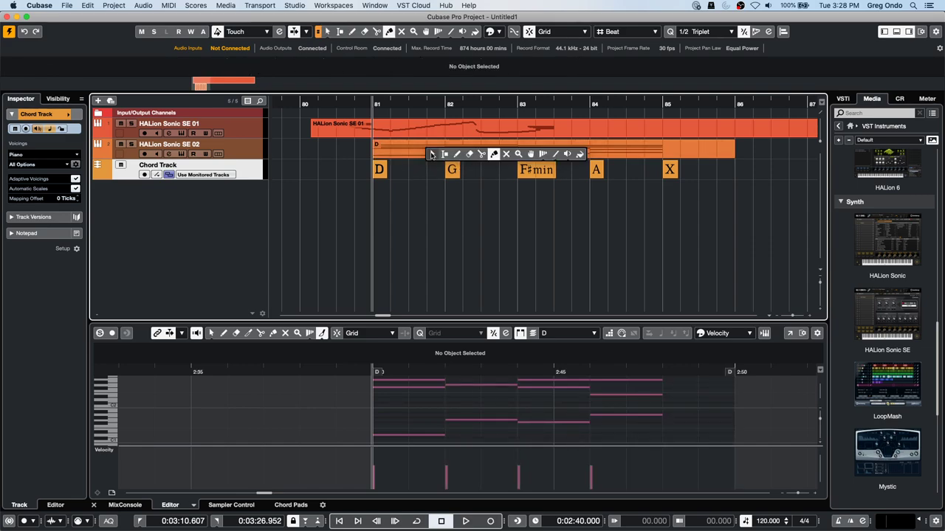
{"action": "left_click", "coordinate": [433, 153]}
{"action": "double_click", "coordinate": [433, 153]}
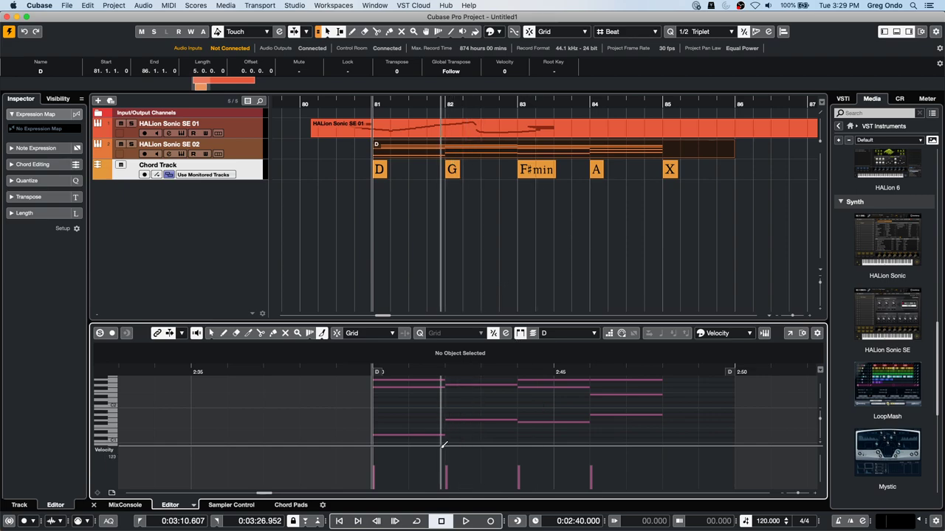
Step: Open the MIDI Logical Editor for the glued part and set its function to Extract
{"action": "left_click", "coordinate": [152, 6]}
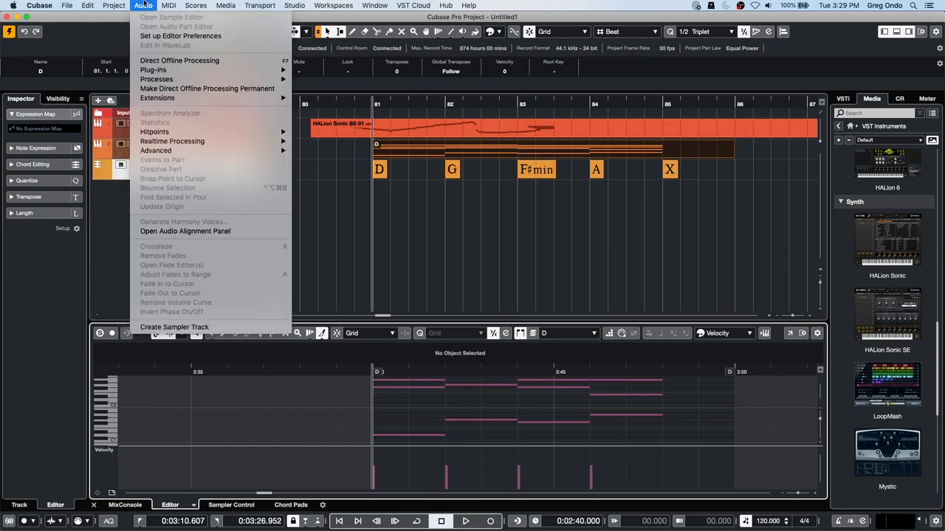
{"action": "mouse_move", "coordinate": [168, 6]}
{"action": "mouse_move", "coordinate": [234, 213]}
{"action": "left_click", "coordinate": [249, 160]}
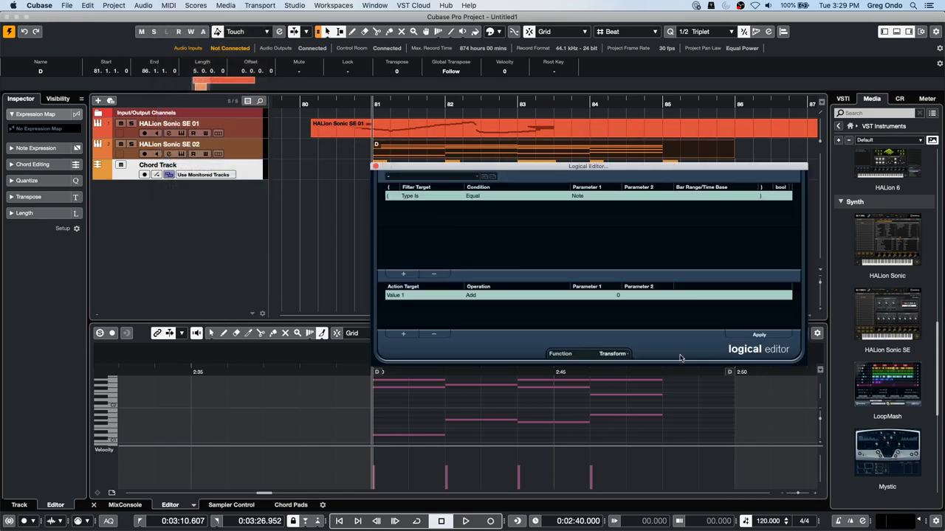
{"action": "left_click", "coordinate": [612, 355]}
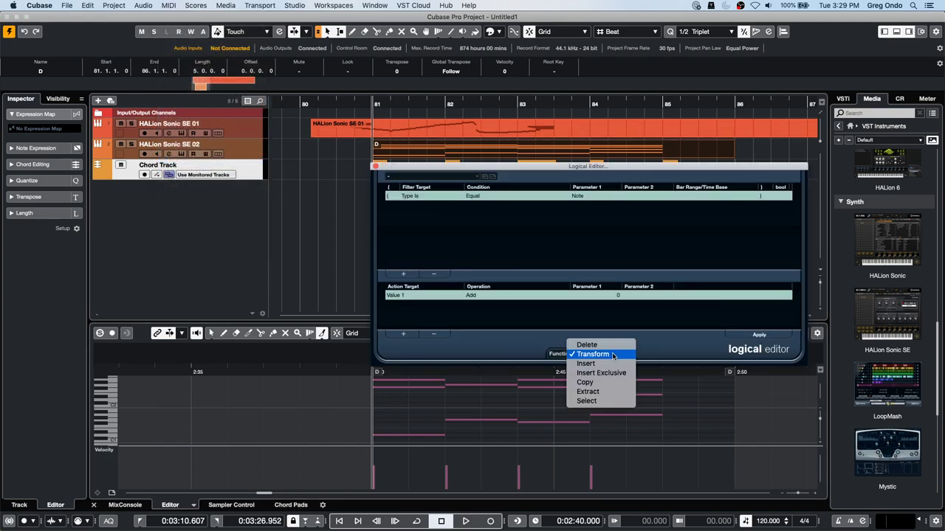
{"action": "left_click", "coordinate": [589, 391]}
{"action": "left_click_drag", "start_coordinate": [547, 166], "coordinate": [274, 88]}
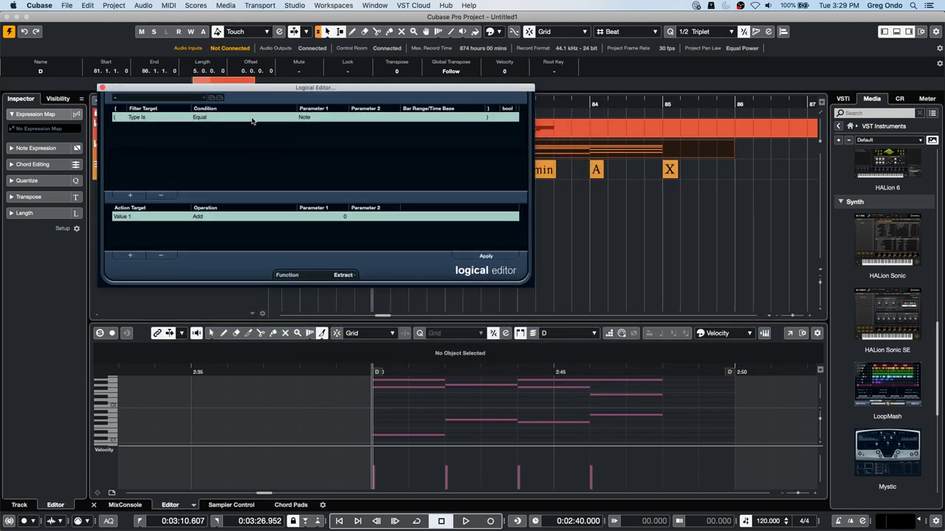
Step: Set the filter to Context Variable, Equal, Note Number in Chord (lowest = 0), and remove the Value 1 action line
{"action": "left_click", "coordinate": [138, 118]}
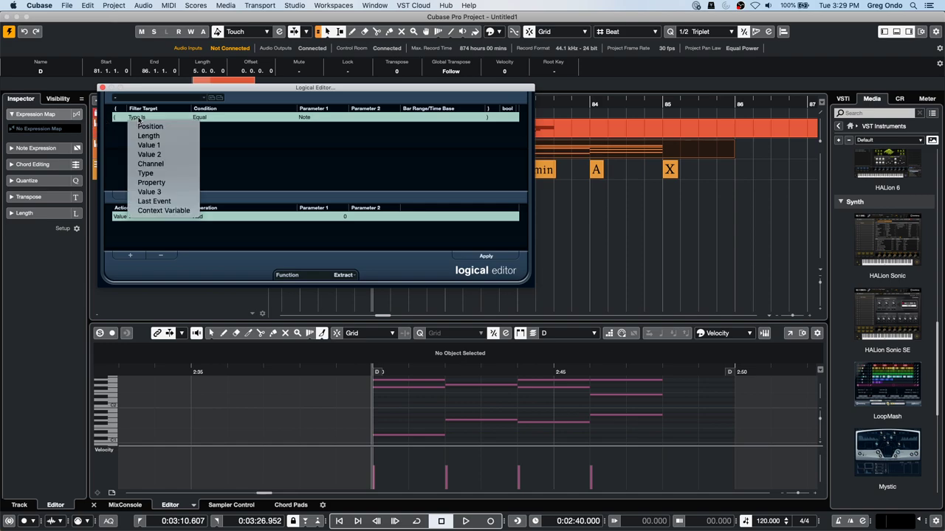
{"action": "left_click", "coordinate": [159, 210]}
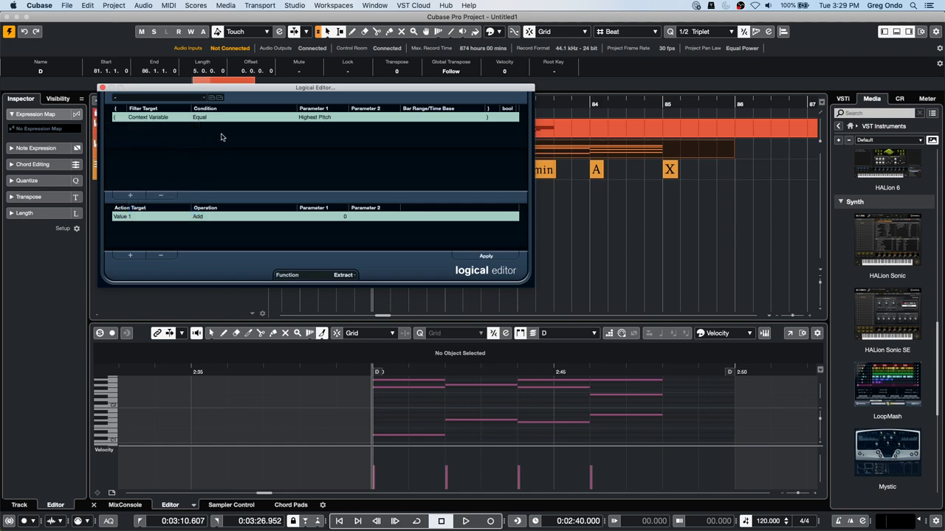
{"action": "left_click", "coordinate": [214, 120]}
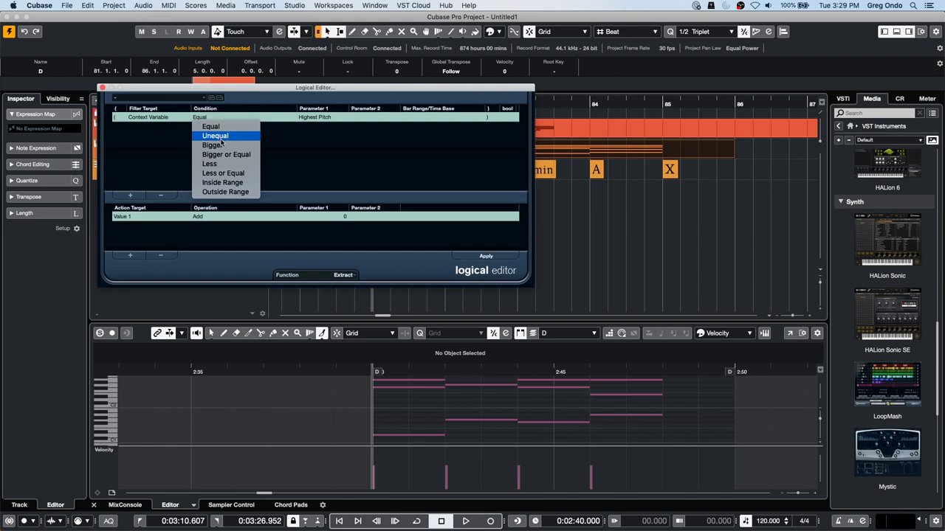
{"action": "left_click", "coordinate": [234, 128]}
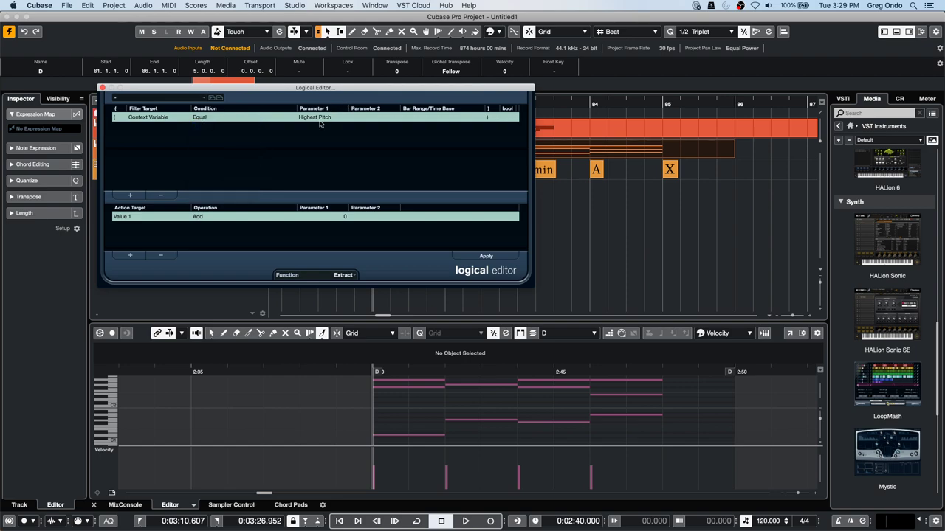
{"action": "left_click", "coordinate": [320, 123]}
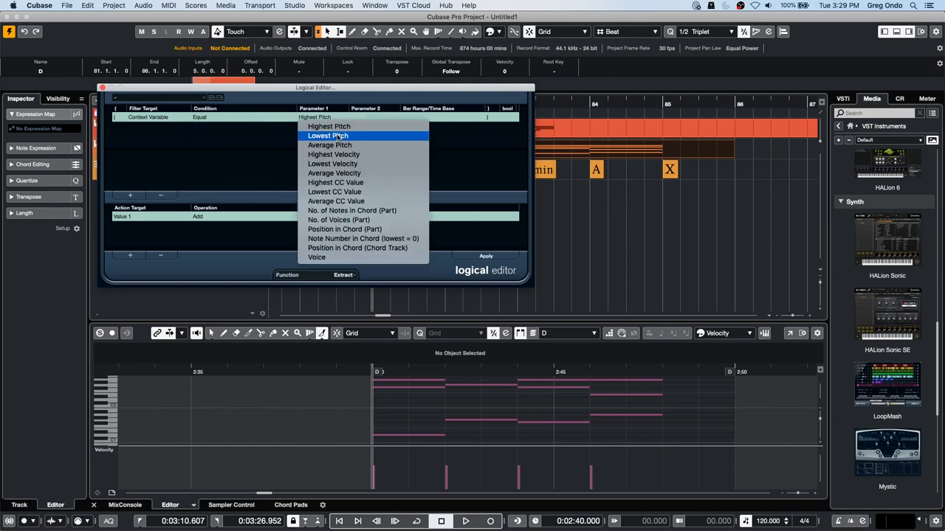
{"action": "left_click", "coordinate": [338, 137]}
{"action": "left_click", "coordinate": [331, 121]}
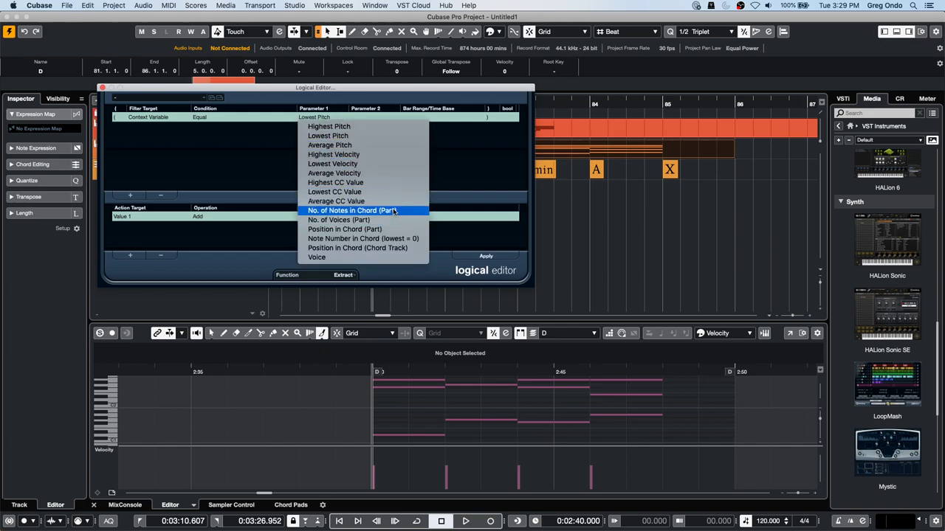
{"action": "left_click", "coordinate": [400, 239]}
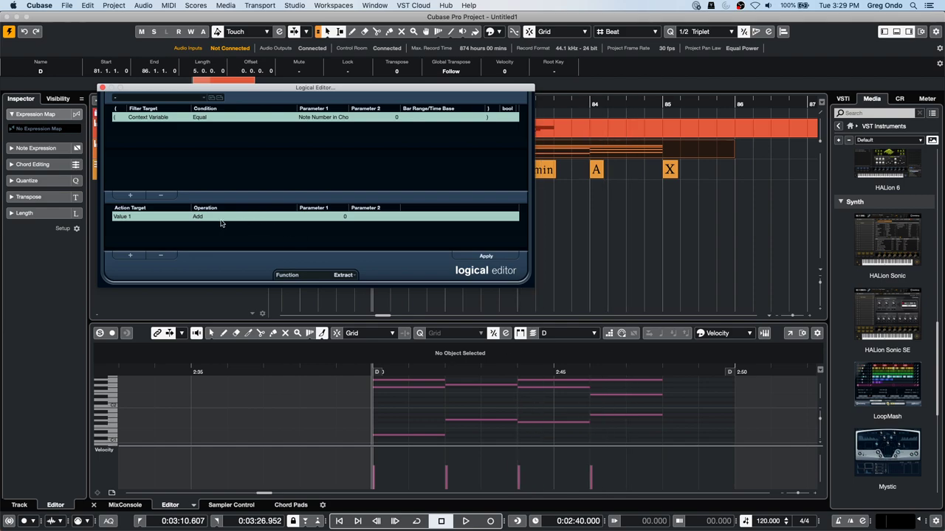
{"action": "left_click", "coordinate": [160, 255]}
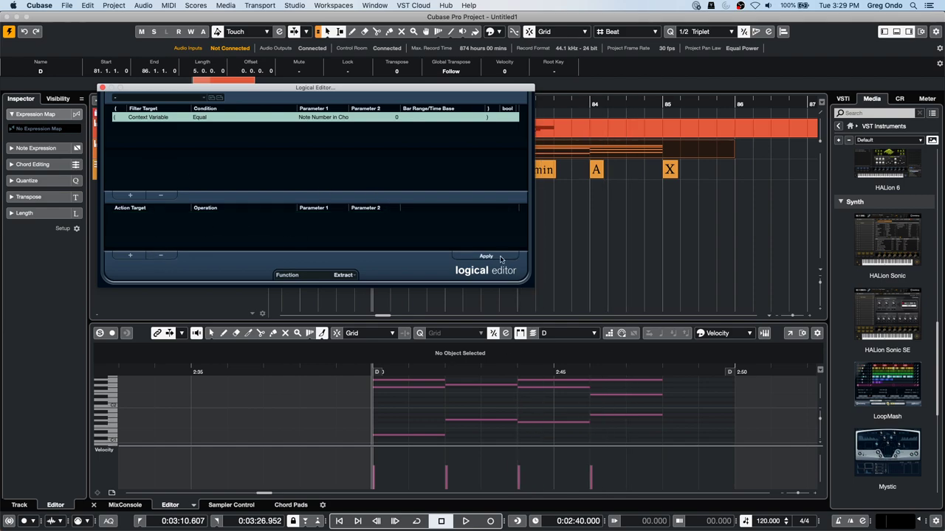
Step: Apply the Logical Editor to extract the lowest chord notes to a separate track and show the extracted part in the Key Editor
{"action": "left_click_drag", "start_coordinate": [454, 88], "coordinate": [860, 35]}
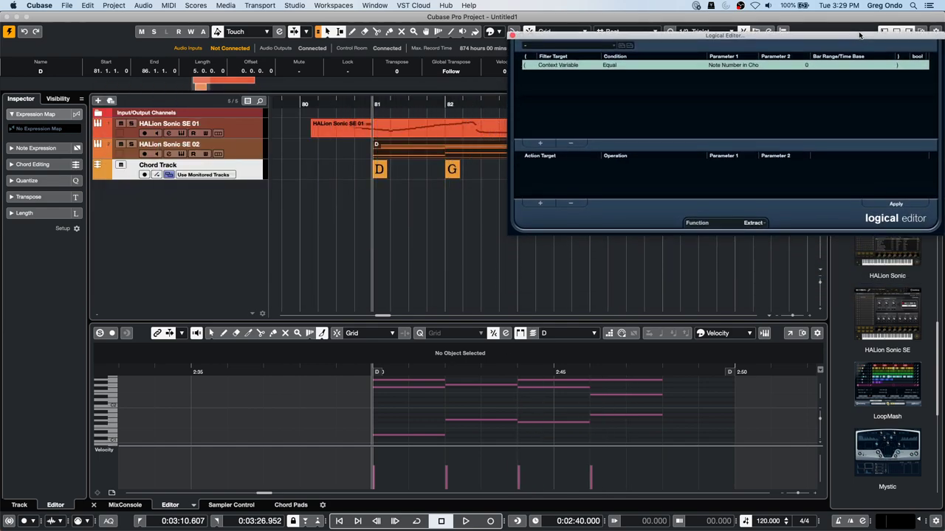
{"action": "left_click", "coordinate": [896, 206]}
{"action": "left_click", "coordinate": [431, 232]}
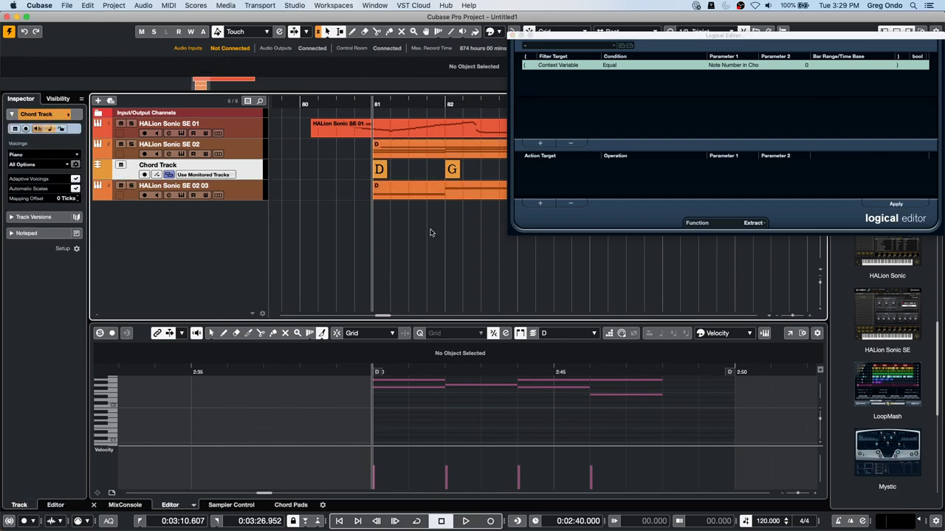
{"action": "left_click", "coordinate": [427, 197]}
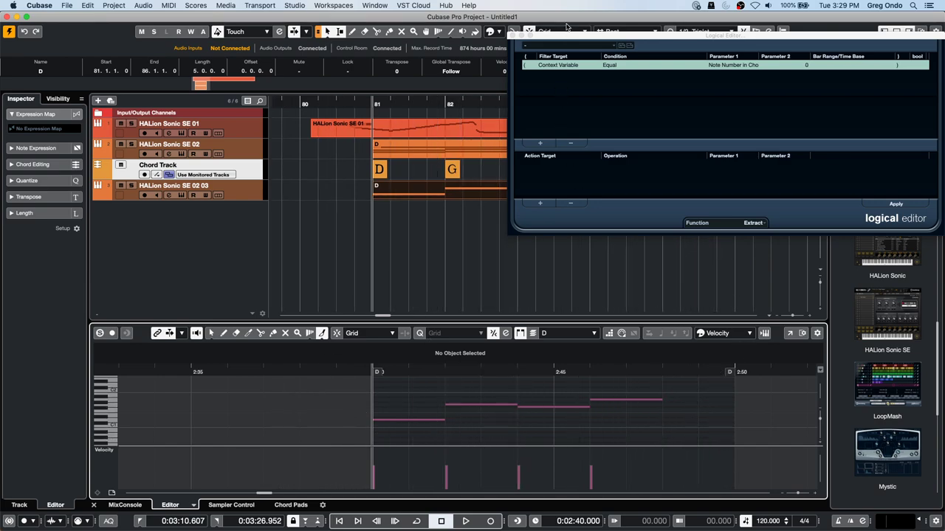
Step: Review the Logical Editor's Function, Filter Target and Parameter 1 options used for the extraction
{"action": "left_click_drag", "start_coordinate": [566, 36], "coordinate": [277, 89]}
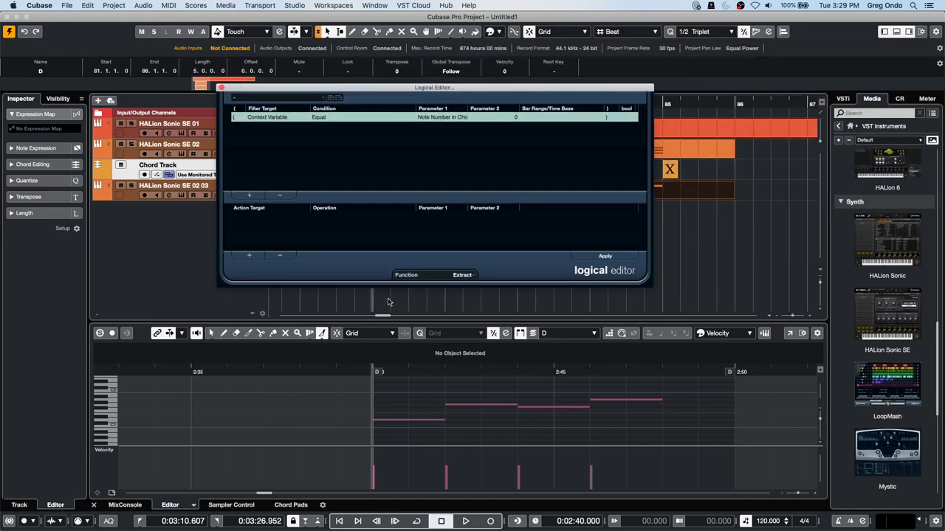
{"action": "left_click", "coordinate": [464, 277]}
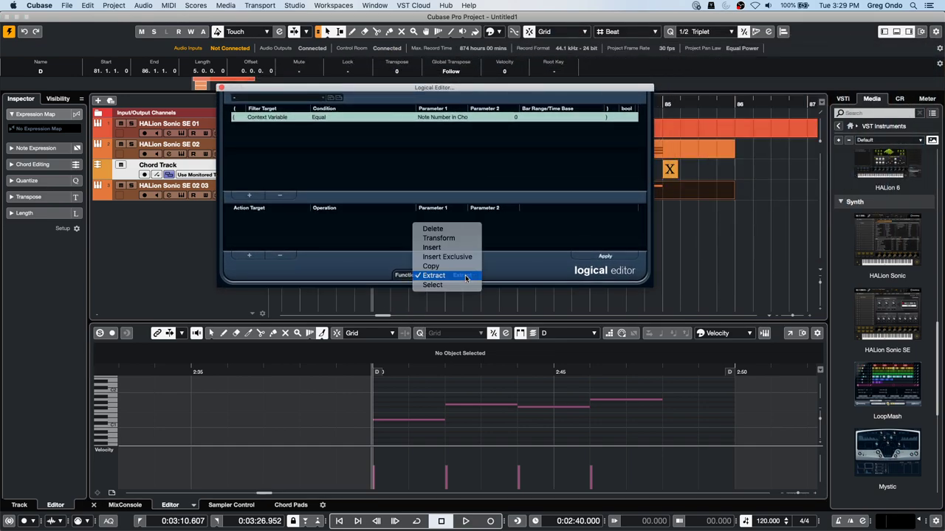
{"action": "left_click", "coordinate": [465, 278]}
{"action": "left_click", "coordinate": [281, 121]}
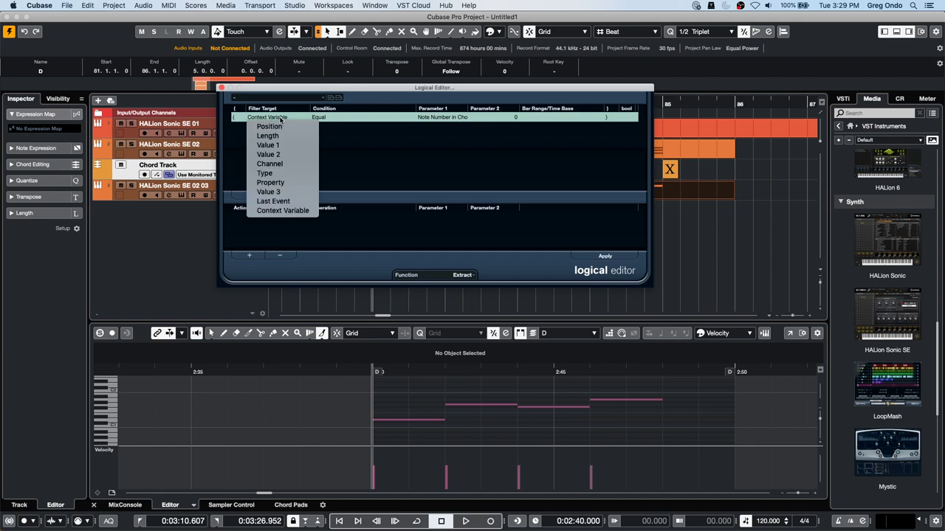
{"action": "left_click", "coordinate": [375, 173]}
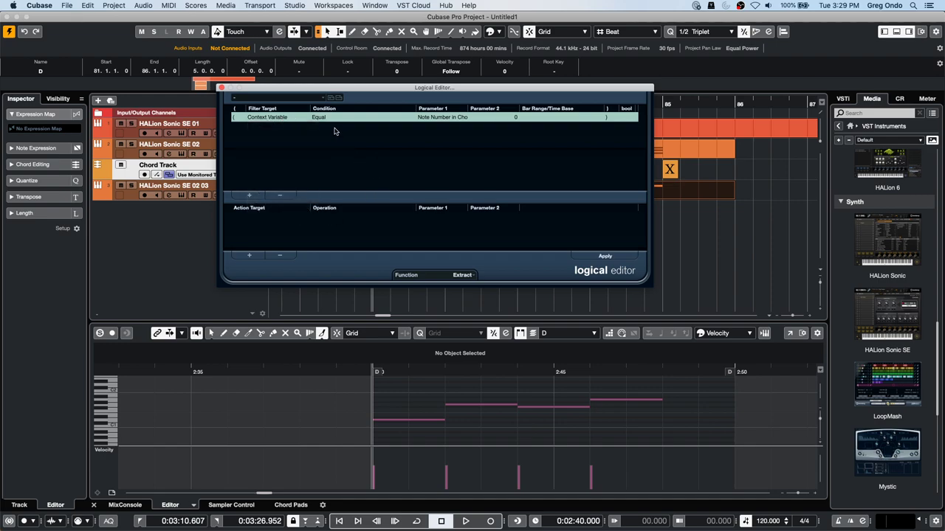
{"action": "left_click", "coordinate": [463, 120]}
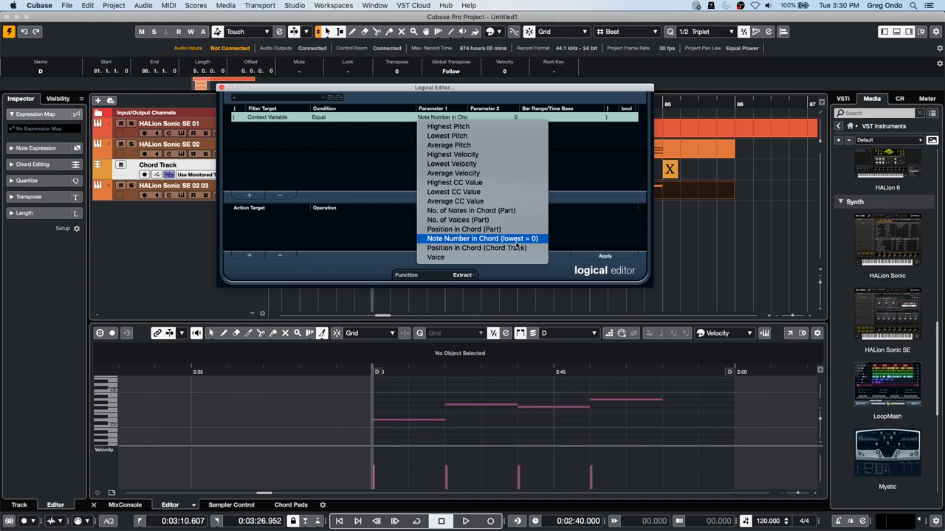
Step: Move the Logical Editor away from the arrangement, review the Render in Place settings, and close them without rendering
{"action": "left_click", "coordinate": [574, 231]}
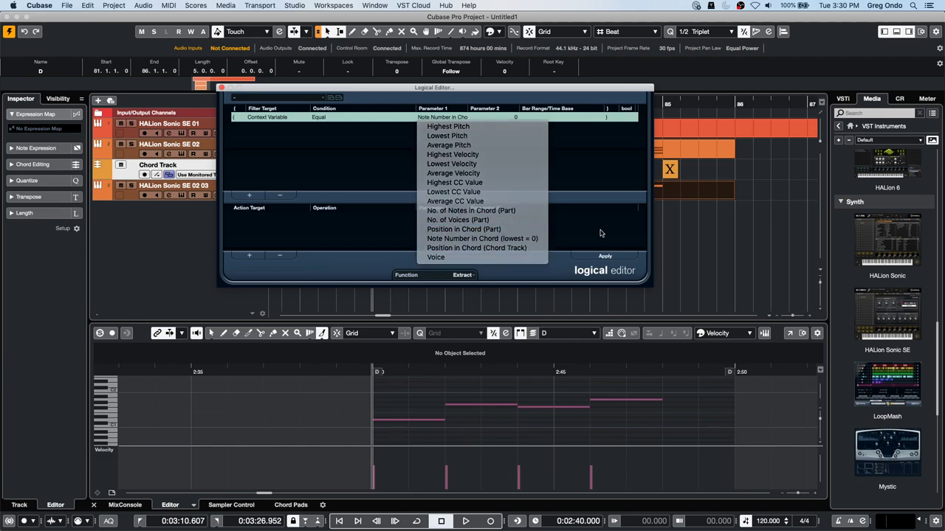
{"action": "left_click_drag", "start_coordinate": [561, 92], "coordinate": [707, 321]}
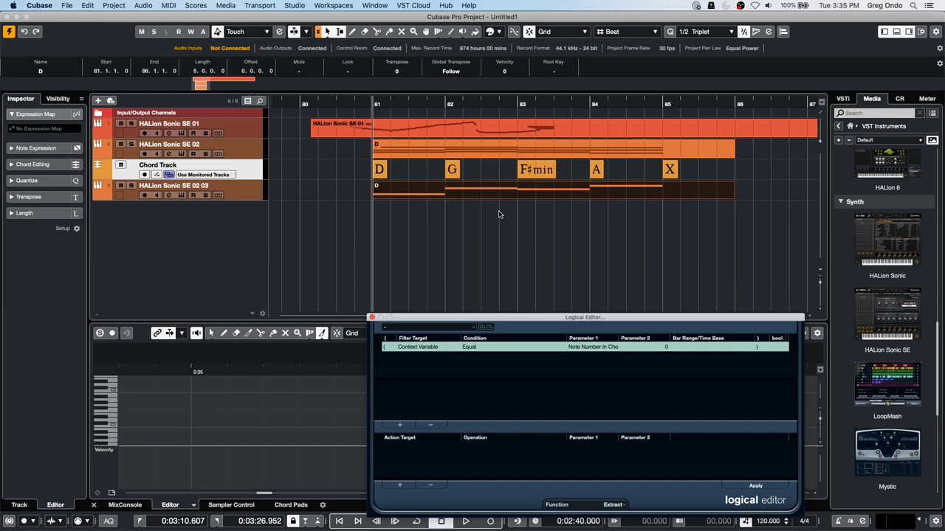
{"action": "left_click", "coordinate": [114, 5]}
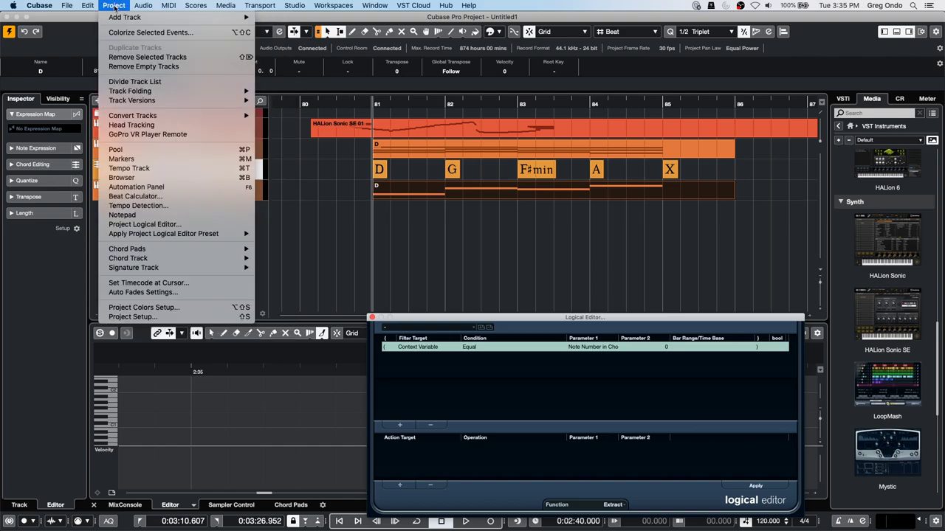
{"action": "mouse_move", "coordinate": [88, 5]}
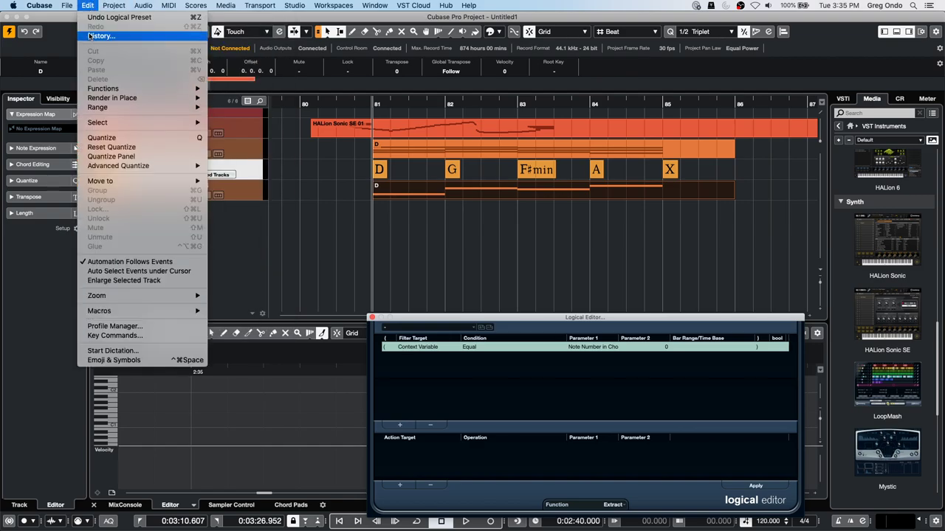
{"action": "mouse_move", "coordinate": [95, 108]}
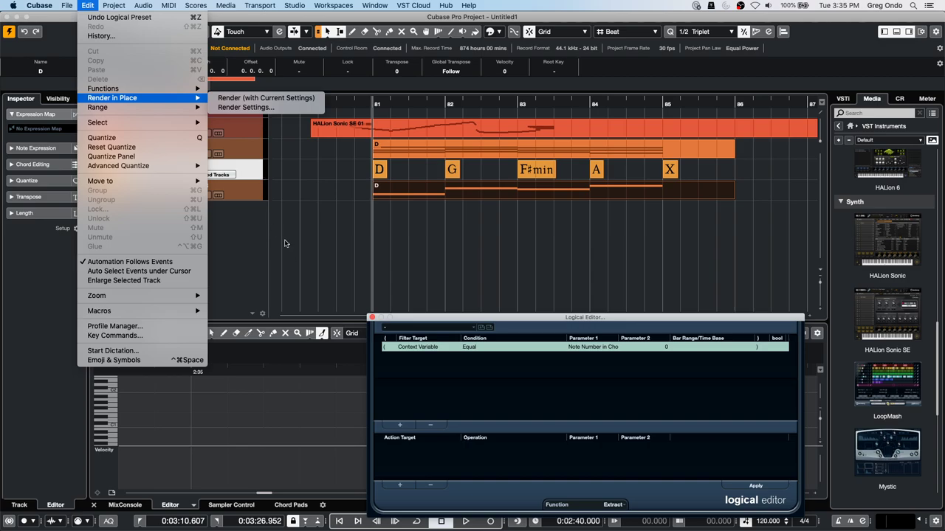
{"action": "left_click", "coordinate": [270, 98]}
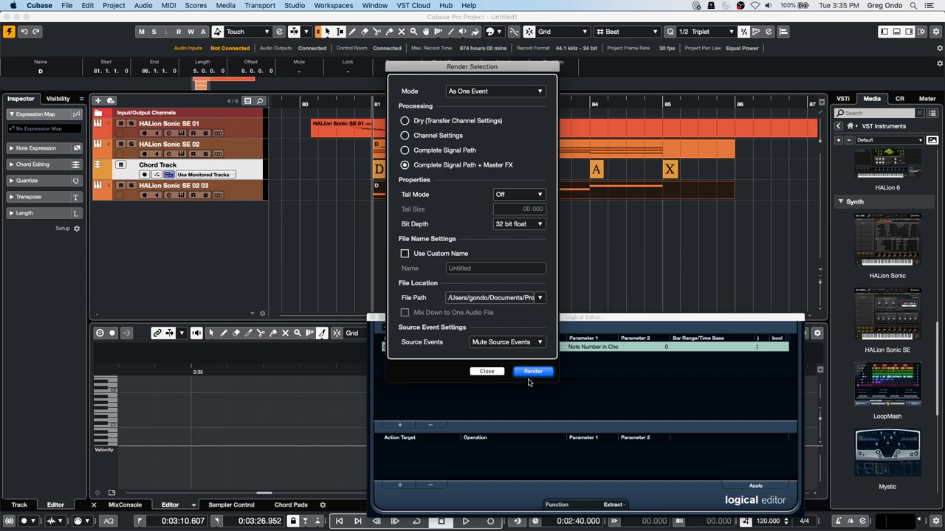
{"action": "left_click", "coordinate": [487, 371]}
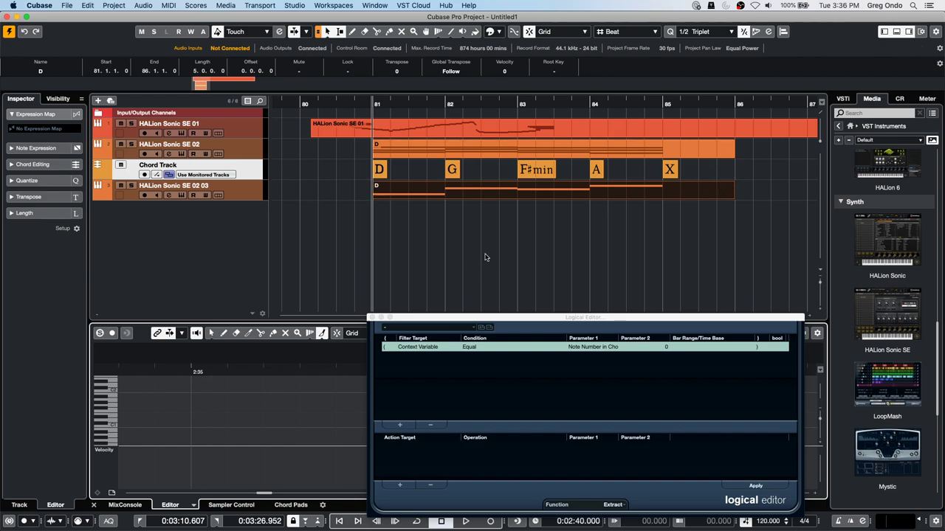
Step: Open the MixConsole, close the Logical Editor, and bring the HALion Sonic SE channels into view
{"action": "key", "text": "F3"}
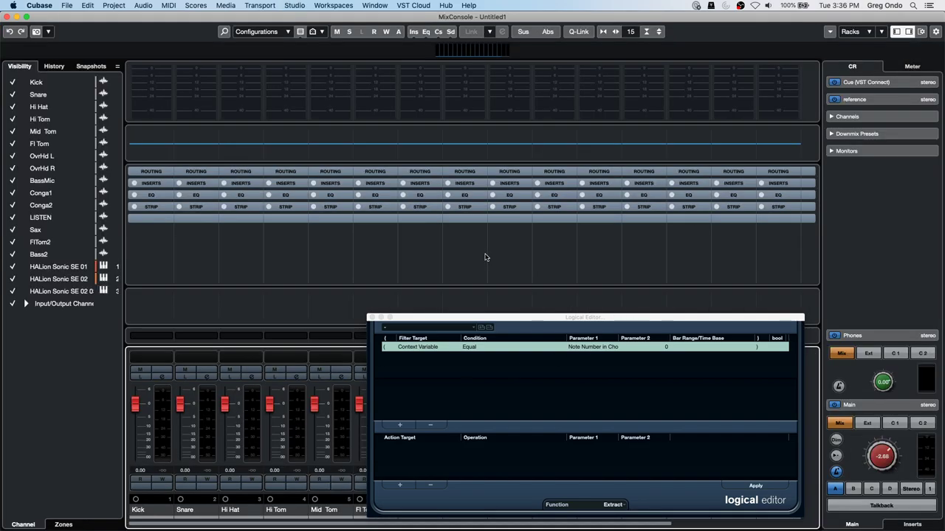
{"action": "left_click", "coordinate": [921, 35]}
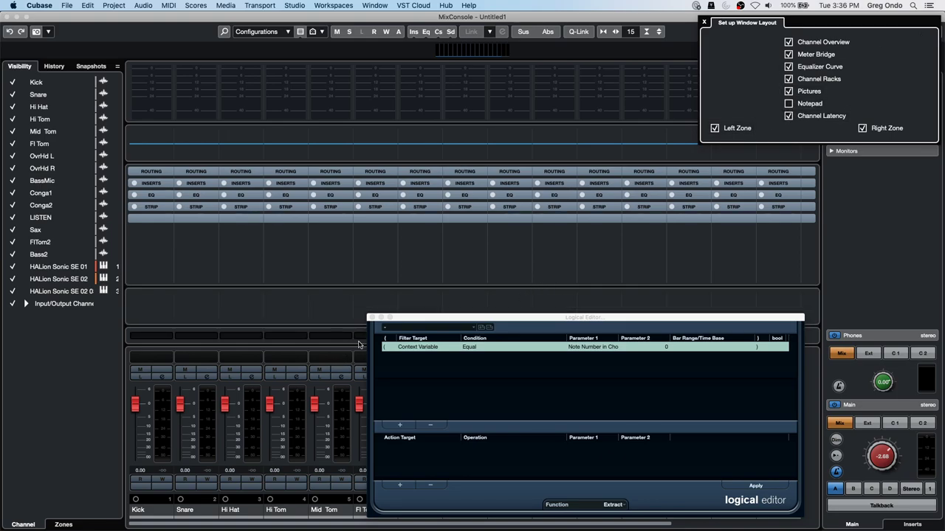
{"action": "left_click", "coordinate": [372, 317]}
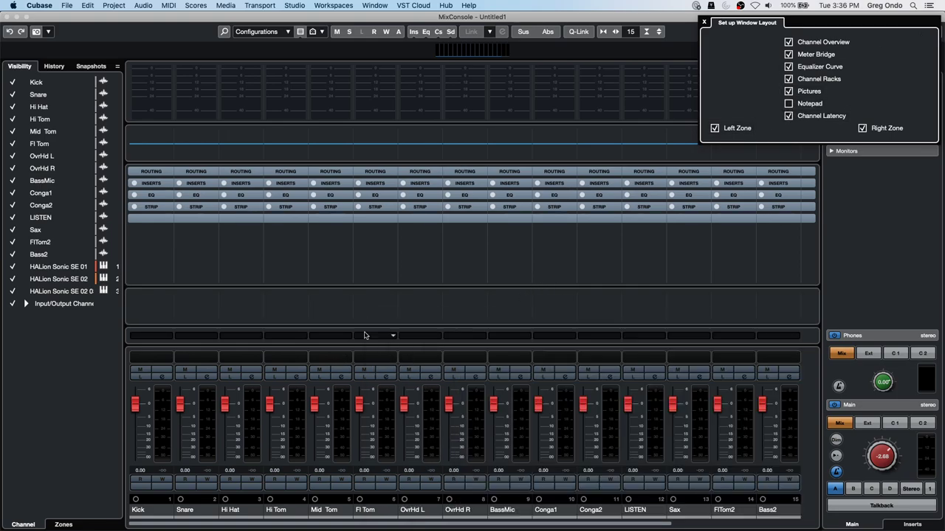
{"action": "left_click", "coordinate": [375, 523]}
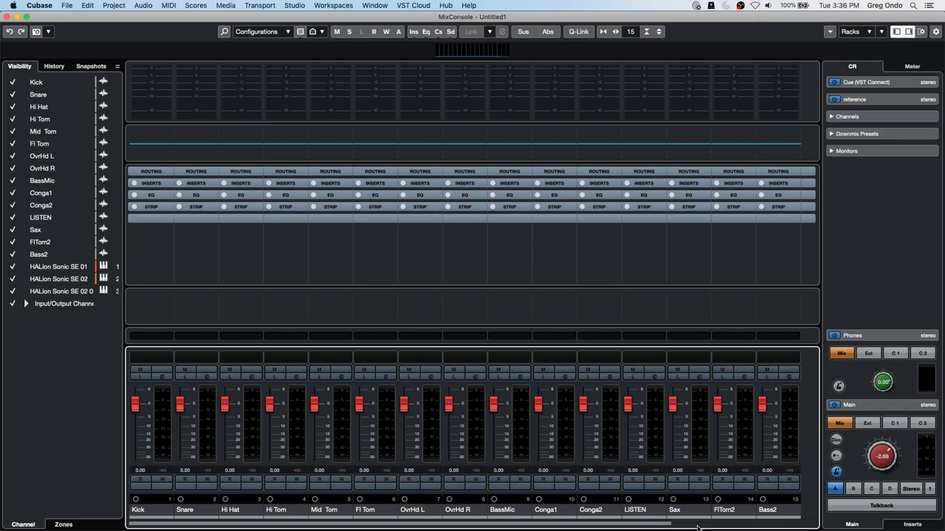
{"action": "left_click_drag", "start_coordinate": [658, 526], "coordinate": [790, 523]}
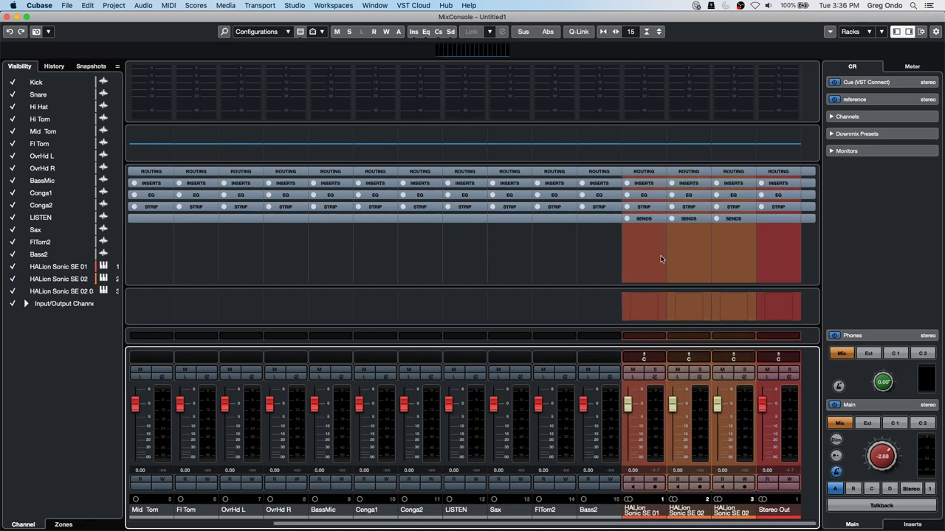
Step: Load the MultibandCompressor into the first insert slot of HALion Sonic SE 01 and close its plug-in window
{"action": "left_click", "coordinate": [653, 184]}
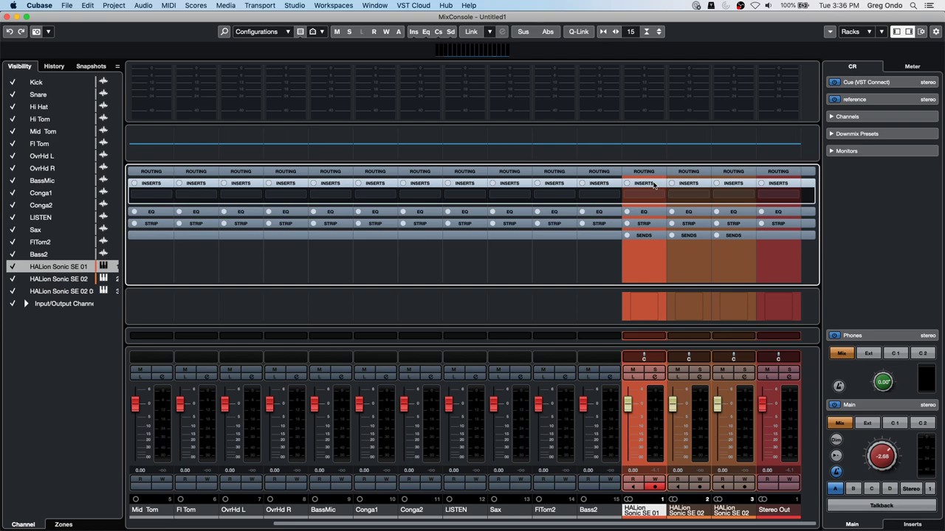
{"action": "left_click", "coordinate": [655, 195]}
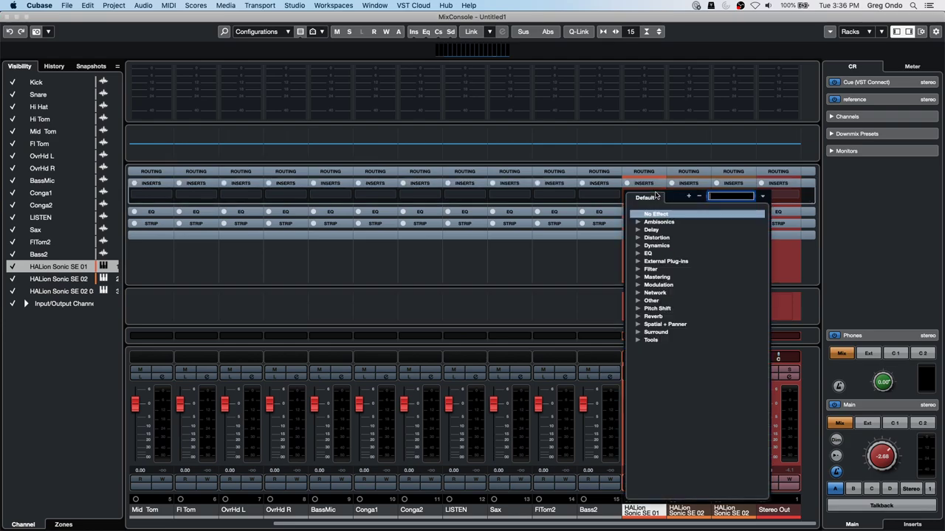
{"action": "left_click", "coordinate": [638, 246]}
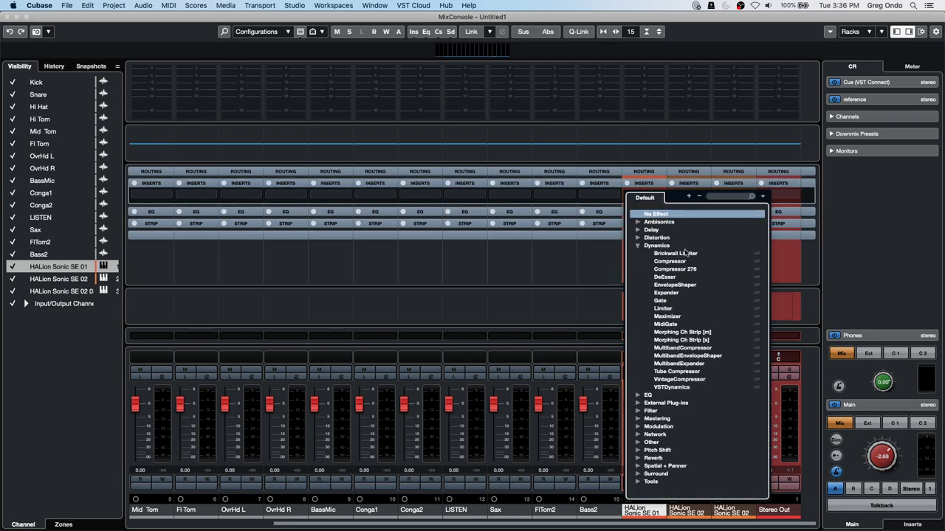
{"action": "left_click", "coordinate": [693, 349]}
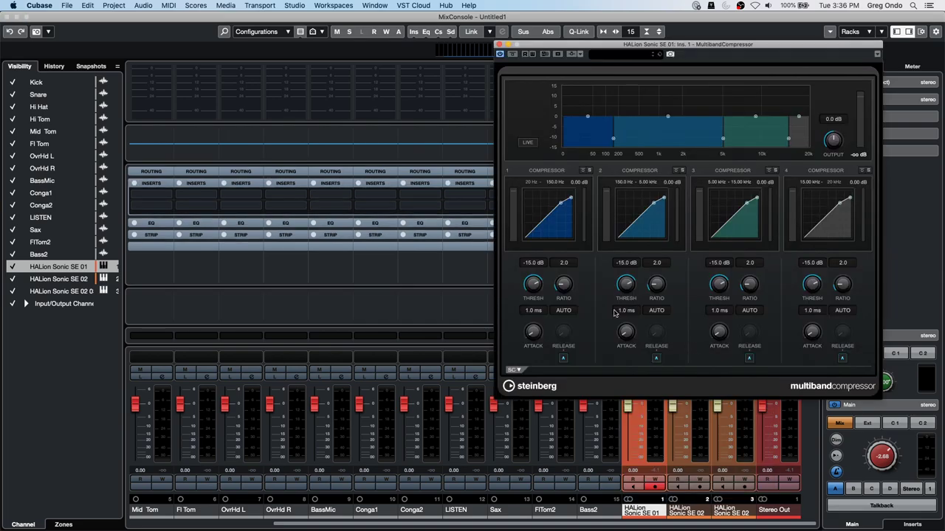
{"action": "left_click", "coordinate": [498, 44]}
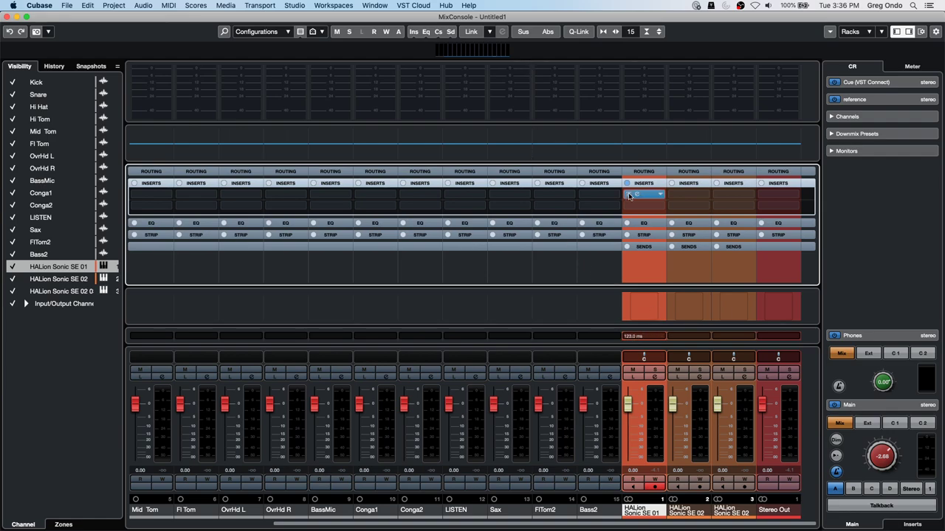
Step: Load the MultibandEnvelopeShaper into the second insert slot of HALion Sonic SE 01 and show the channel's latency overview
{"action": "left_click", "coordinate": [660, 204]}
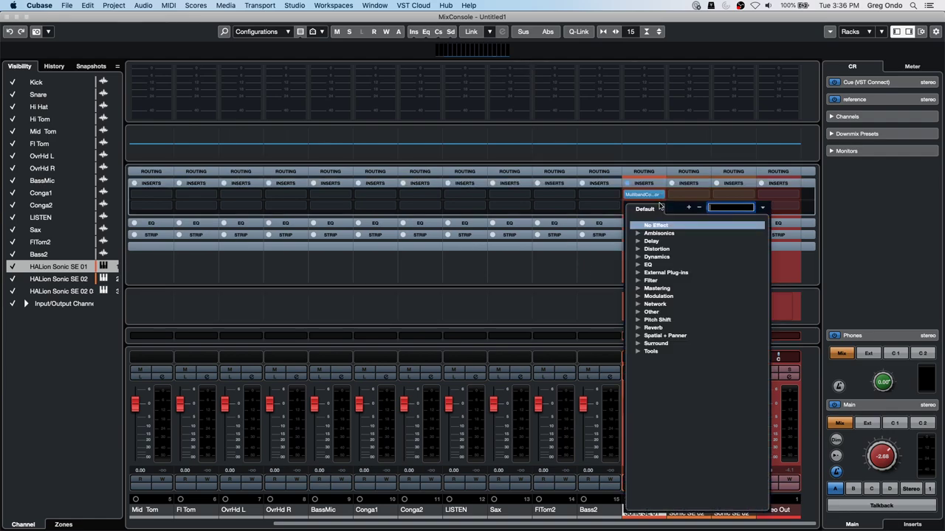
{"action": "left_click", "coordinate": [638, 258]}
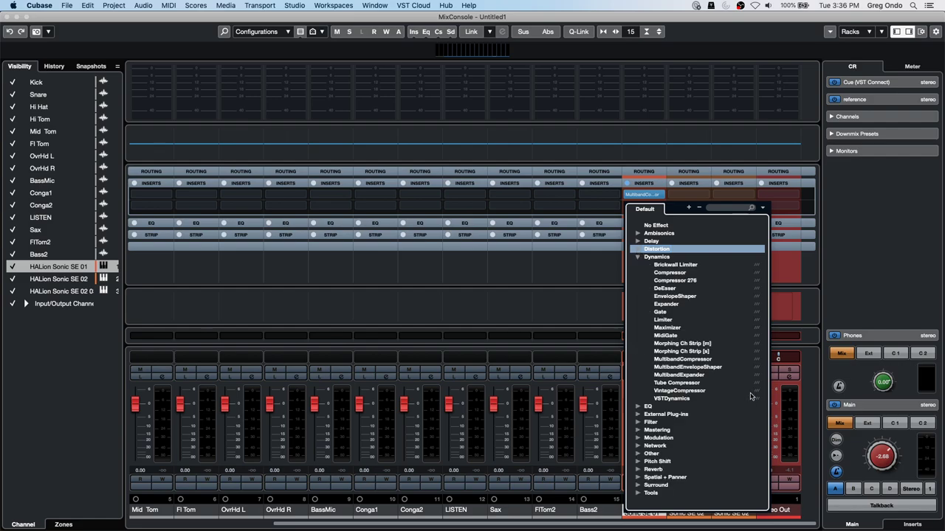
{"action": "left_click", "coordinate": [693, 366]}
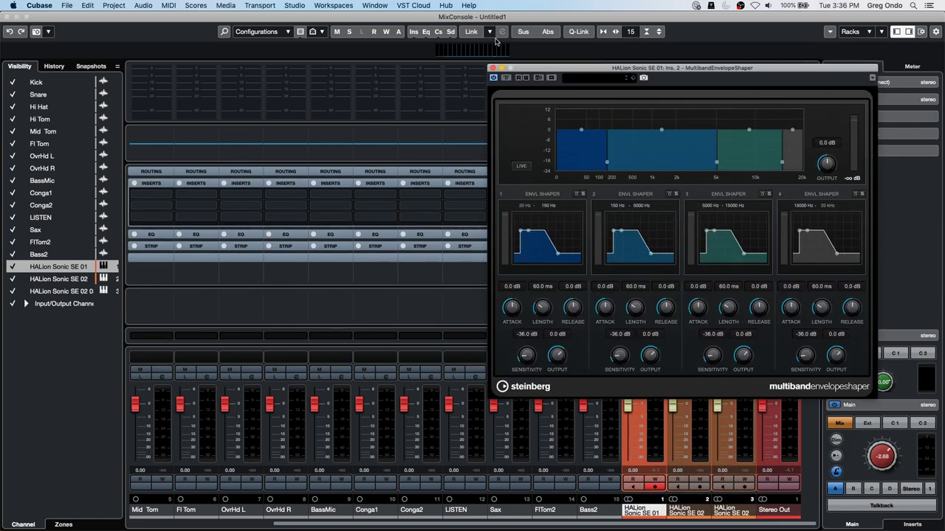
{"action": "left_click", "coordinate": [492, 67]}
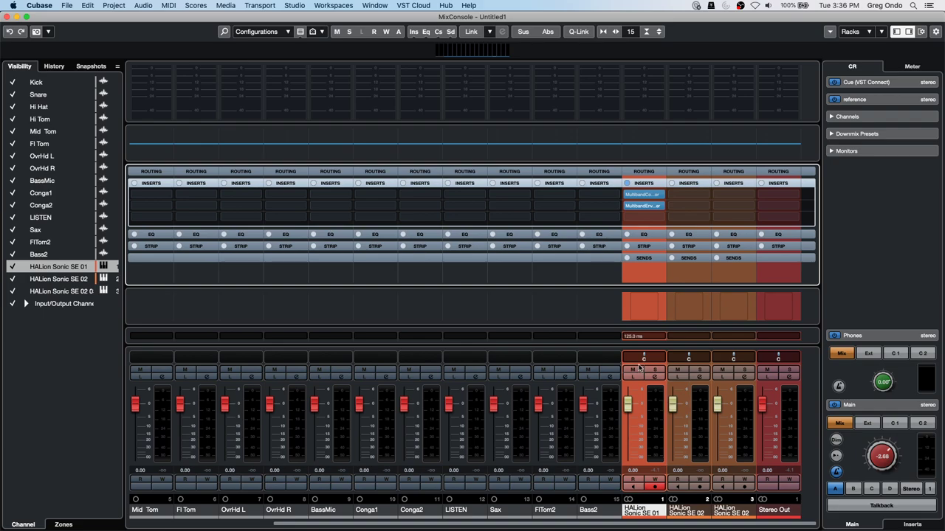
{"action": "left_click", "coordinate": [662, 337]}
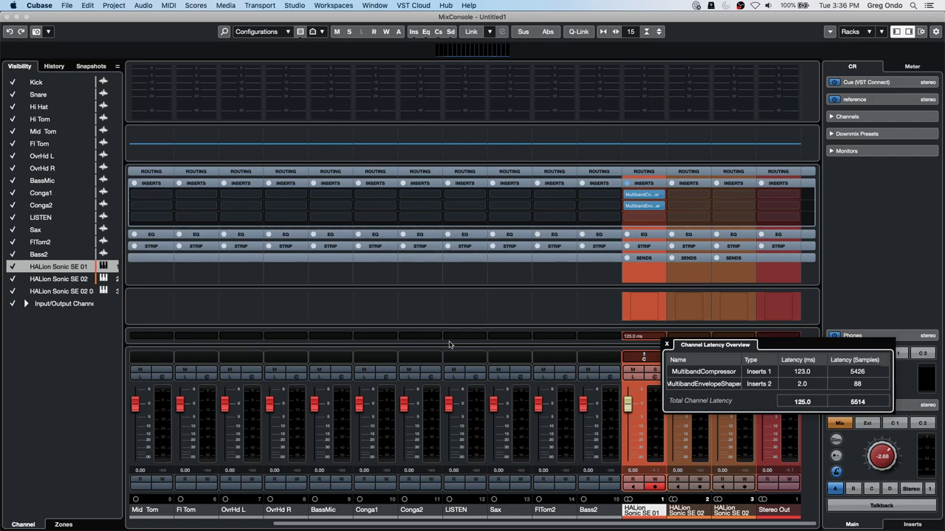
Step: Toggle the Channel Latency section off and on in the MixConsole's window layout, leaving it enabled
{"action": "left_click", "coordinate": [914, 33]}
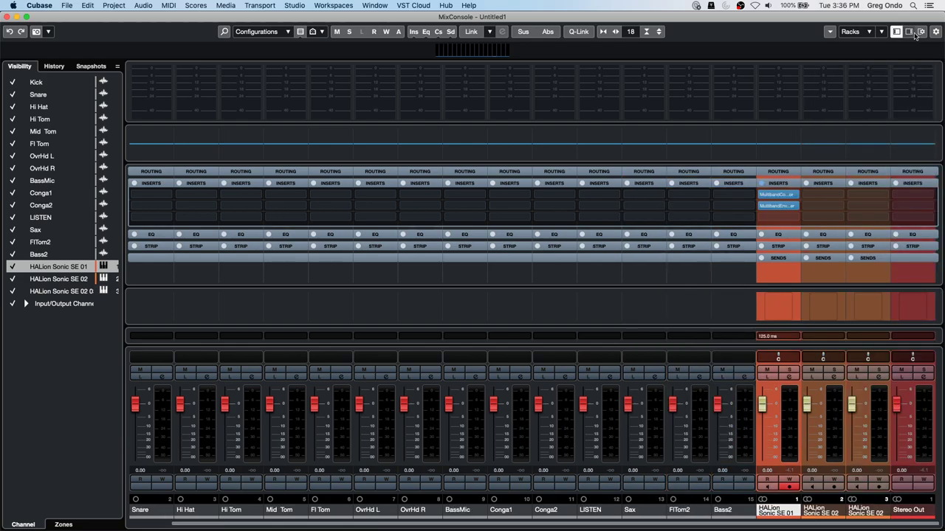
{"action": "left_click", "coordinate": [914, 33]}
{"action": "left_click", "coordinate": [921, 33]}
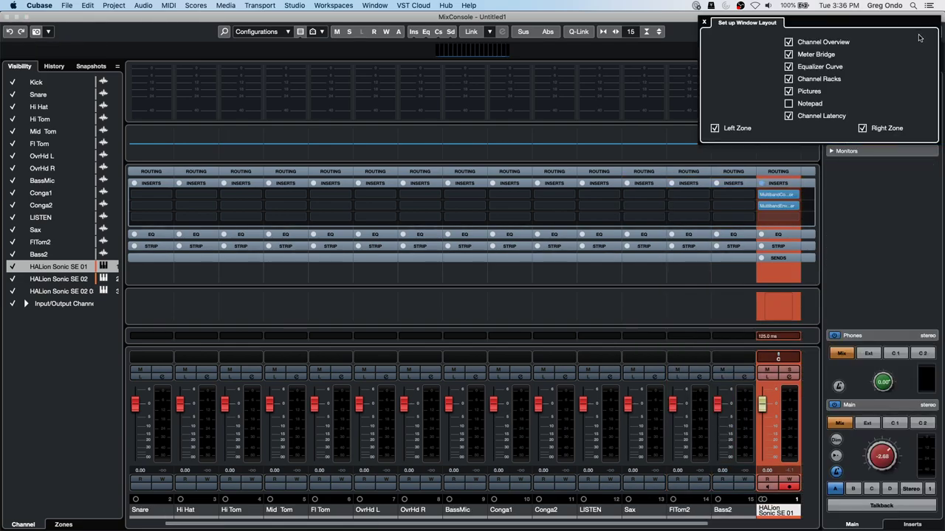
{"action": "left_click", "coordinate": [789, 115]}
{"action": "left_click", "coordinate": [789, 116]}
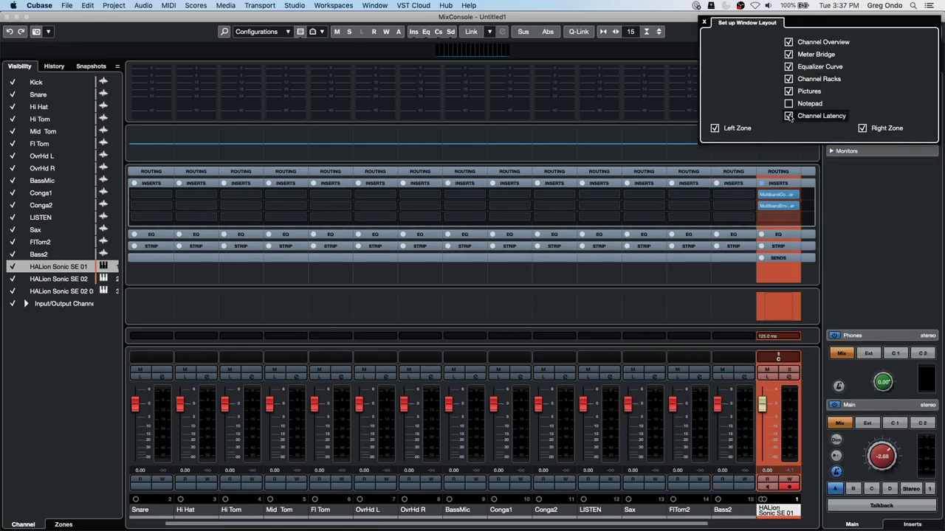
{"action": "left_click", "coordinate": [788, 116]}
{"action": "left_click", "coordinate": [789, 116]}
{"action": "left_click", "coordinate": [790, 116]}
{"action": "left_click", "coordinate": [705, 23]}
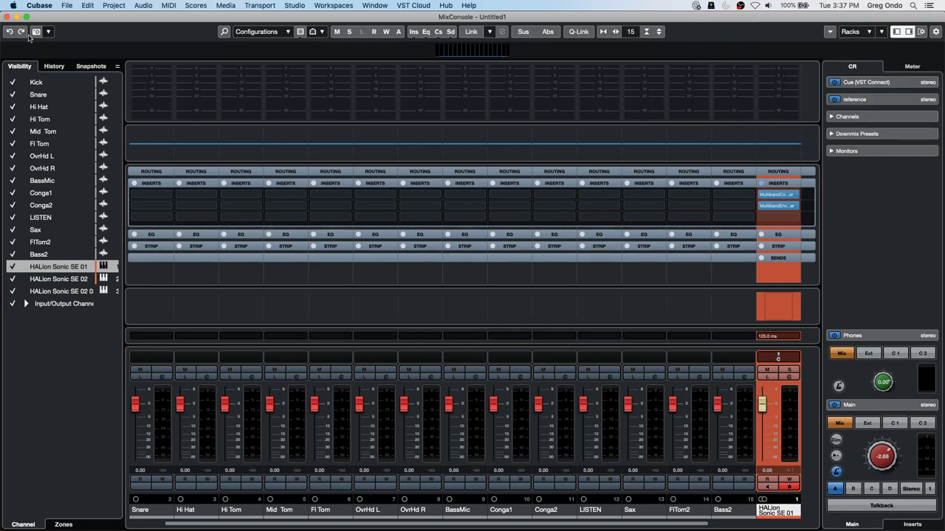
Step: Close the MixConsole and open the VST Plug-in Manager
{"action": "left_click", "coordinate": [8, 16]}
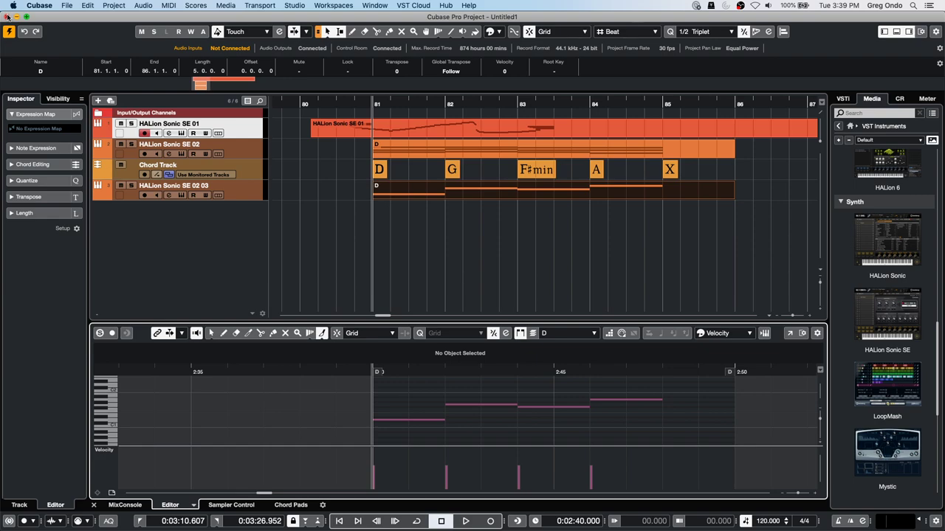
{"action": "left_click", "coordinate": [295, 5]}
{"action": "mouse_move", "coordinate": [312, 4]}
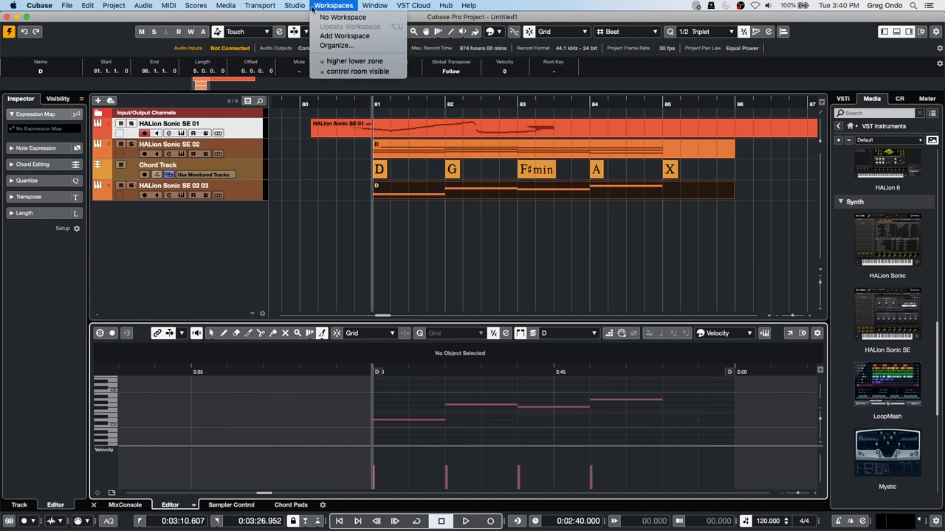
{"action": "left_click", "coordinate": [339, 86]}
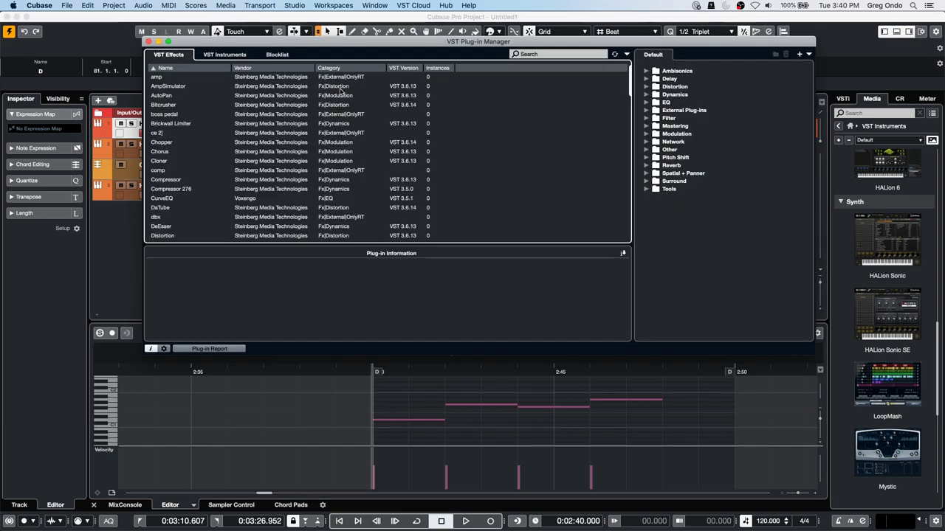
Step: Copy the current plug-in collection to a new collection named "june 16 hangout"
{"action": "left_click", "coordinate": [799, 54]}
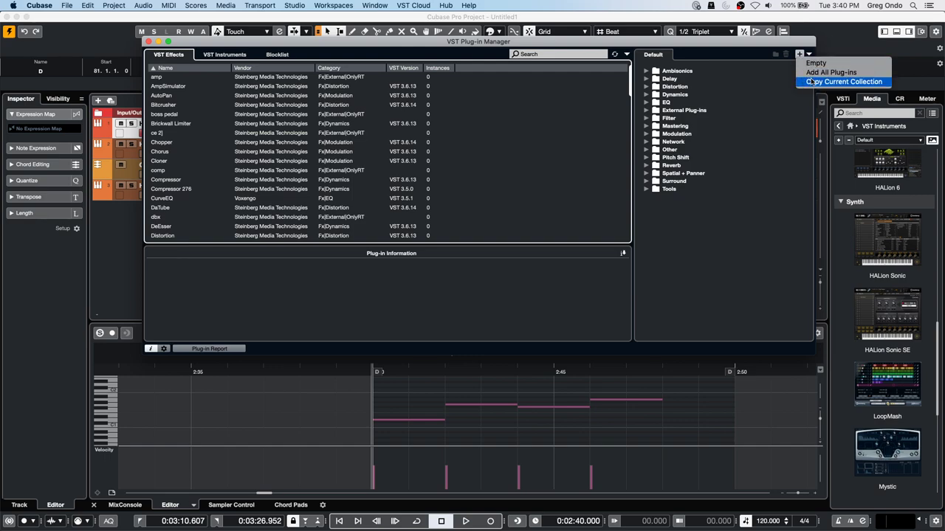
{"action": "left_click", "coordinate": [810, 81]}
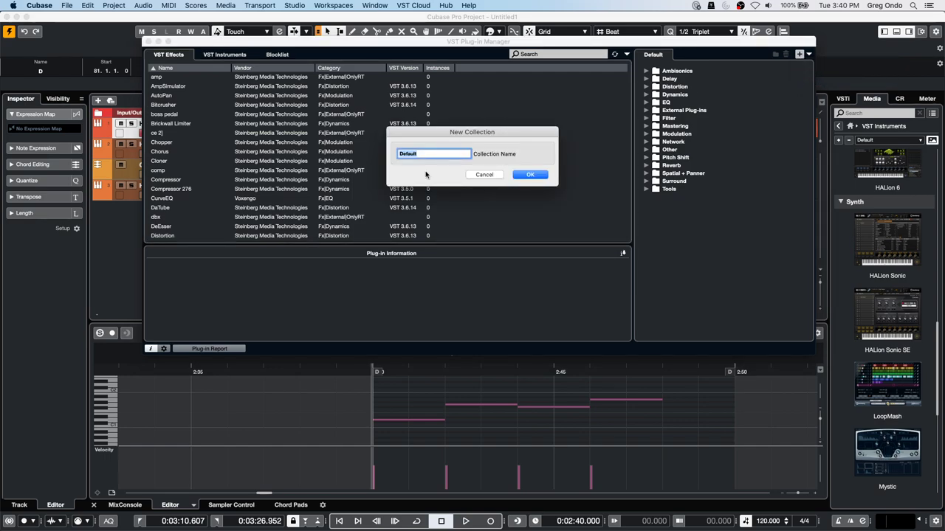
{"action": "type", "text": "u"}
{"action": "type", "text": "une"}
{"action": "type", "text": " 16 hangout"}
{"action": "key", "text": "Return"}
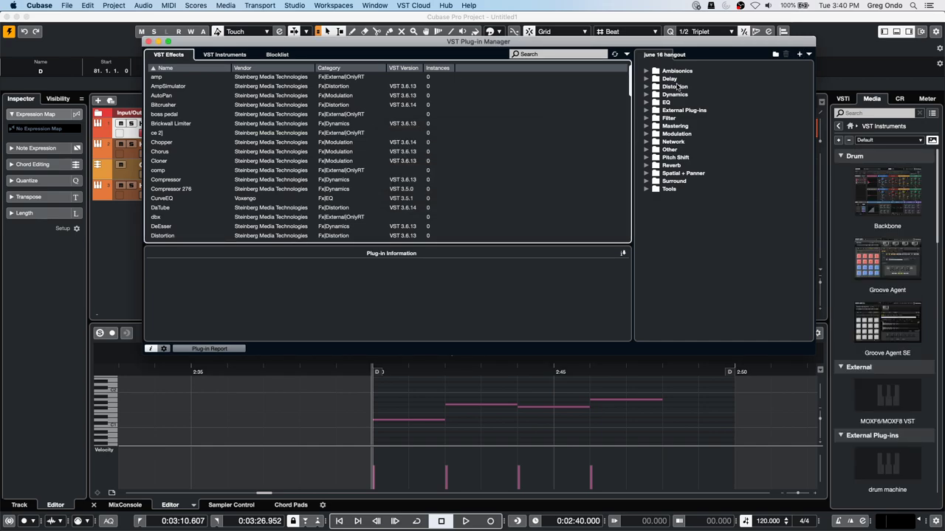
Step: Delete DJ-Eq and GEQ-10 from the EQ folder of the "june 16 hangout" collection and switch back to the Default collection
{"action": "left_click", "coordinate": [646, 102]}
{"action": "left_click", "coordinate": [671, 118]}
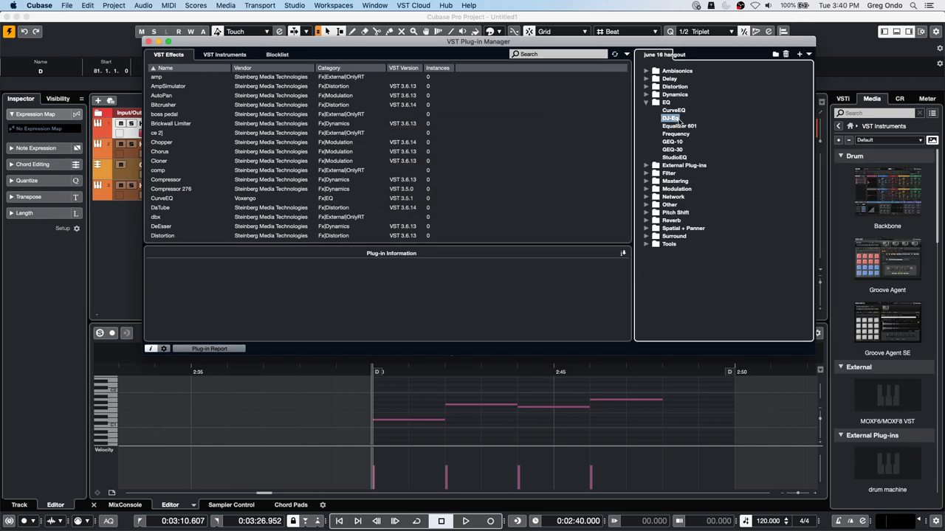
{"action": "right_click", "coordinate": [680, 121]}
{"action": "left_click", "coordinate": [698, 125]}
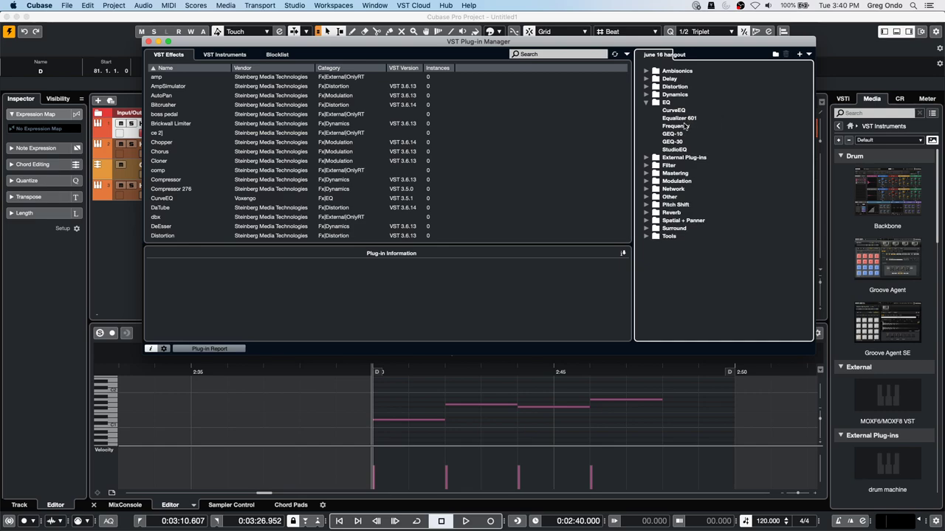
{"action": "left_click", "coordinate": [681, 134]}
{"action": "right_click", "coordinate": [681, 134]}
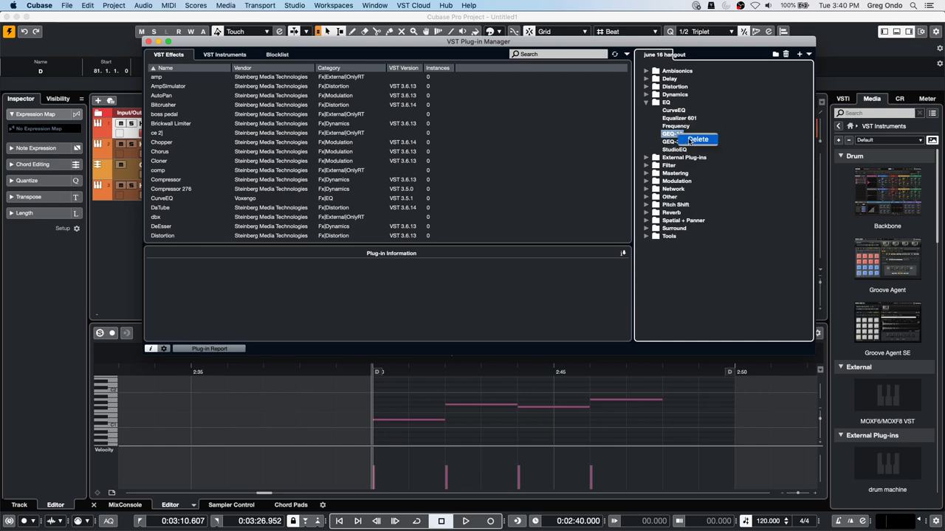
{"action": "left_click", "coordinate": [696, 139]}
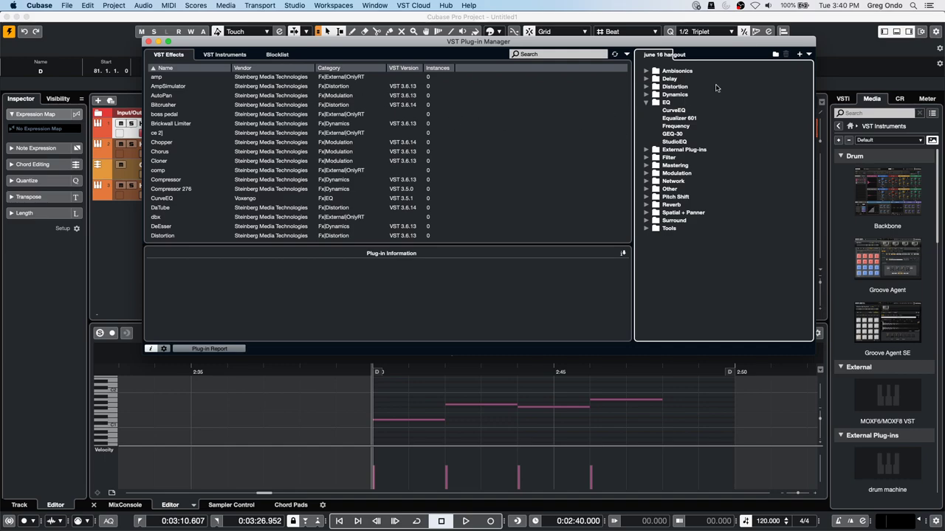
{"action": "left_click", "coordinate": [808, 55]}
{"action": "left_click", "coordinate": [787, 63]}
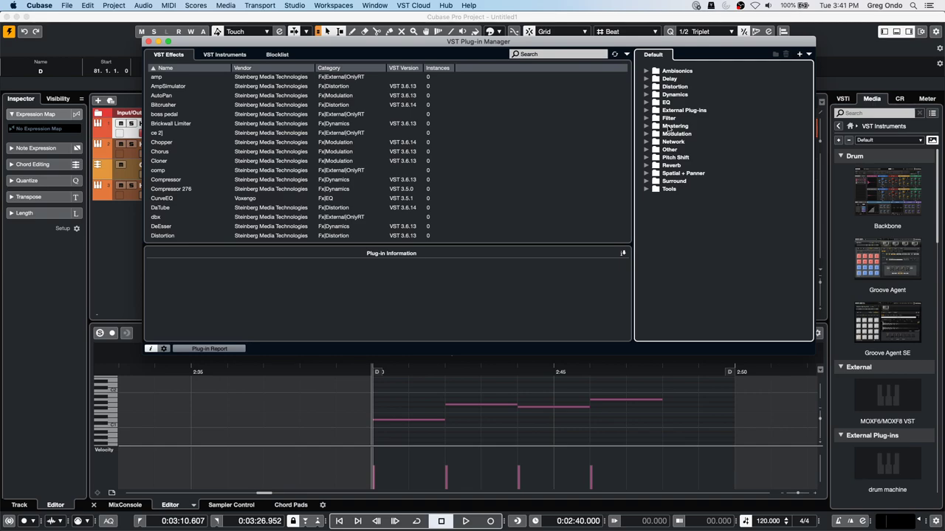
Step: Open and activate the "_1 vod" project from the Jazz folder, acknowledging the missing plug-in warning, and close the VST Plug-in Manager
{"action": "left_click", "coordinate": [70, 5]}
{"action": "mouse_move", "coordinate": [121, 190]}
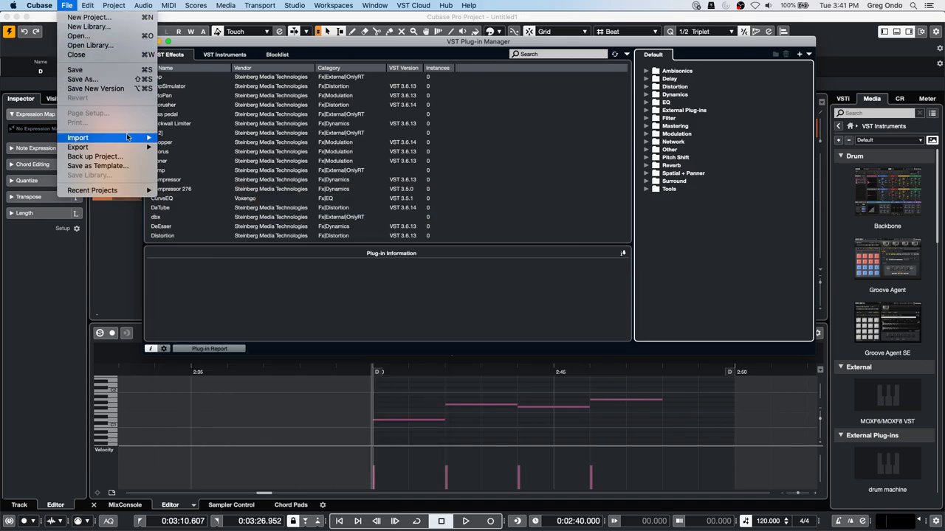
{"action": "left_click", "coordinate": [126, 35]}
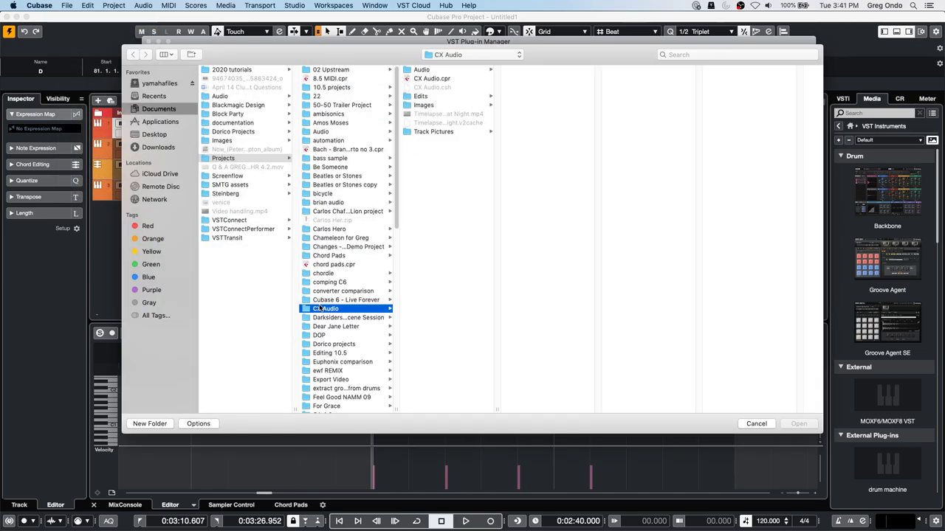
{"action": "scroll", "coordinate": [347, 290], "scroll_direction": "down", "scroll_amount": 5}
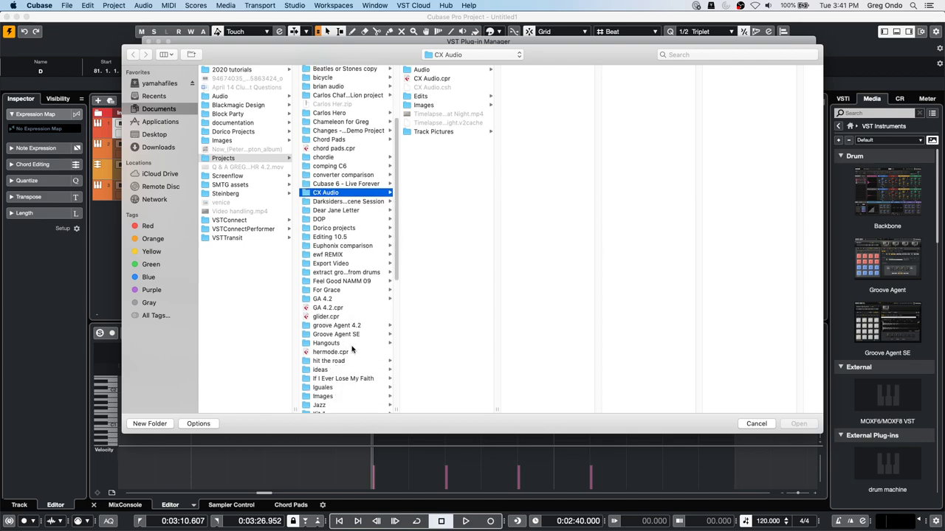
{"action": "left_click", "coordinate": [320, 406]}
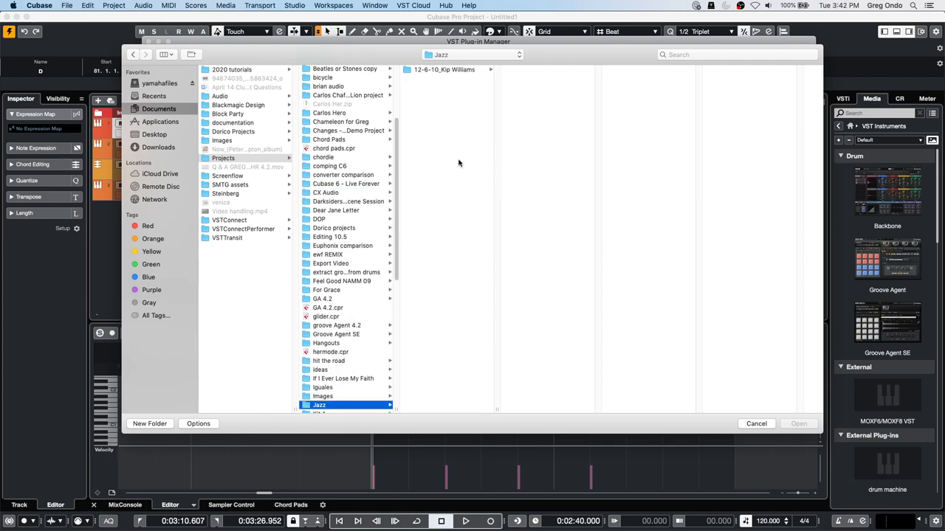
{"action": "left_click", "coordinate": [445, 70]}
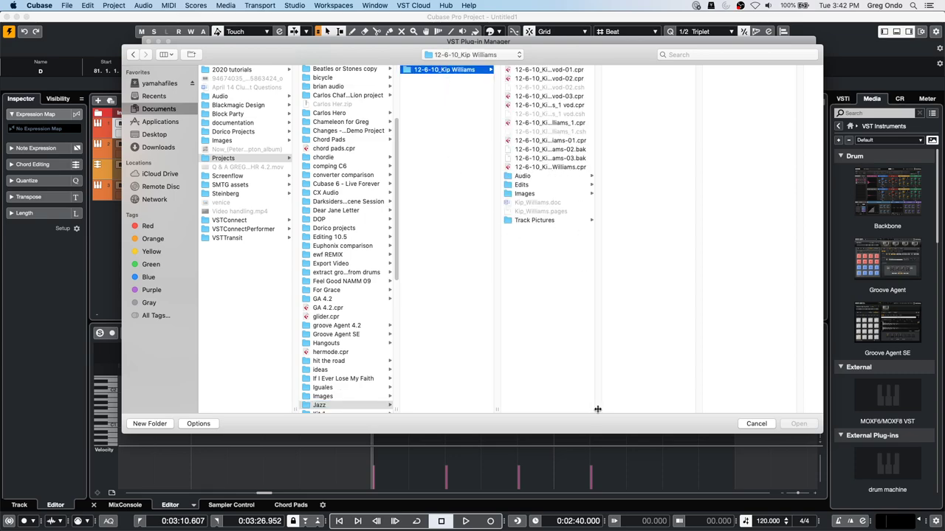
{"action": "left_click_drag", "start_coordinate": [597, 408], "coordinate": [655, 399]}
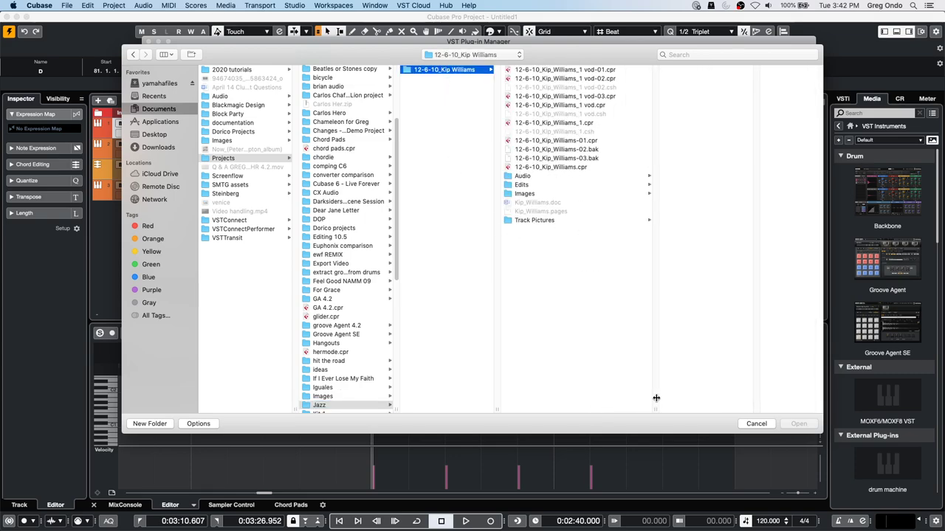
{"action": "double_click", "coordinate": [570, 104]}
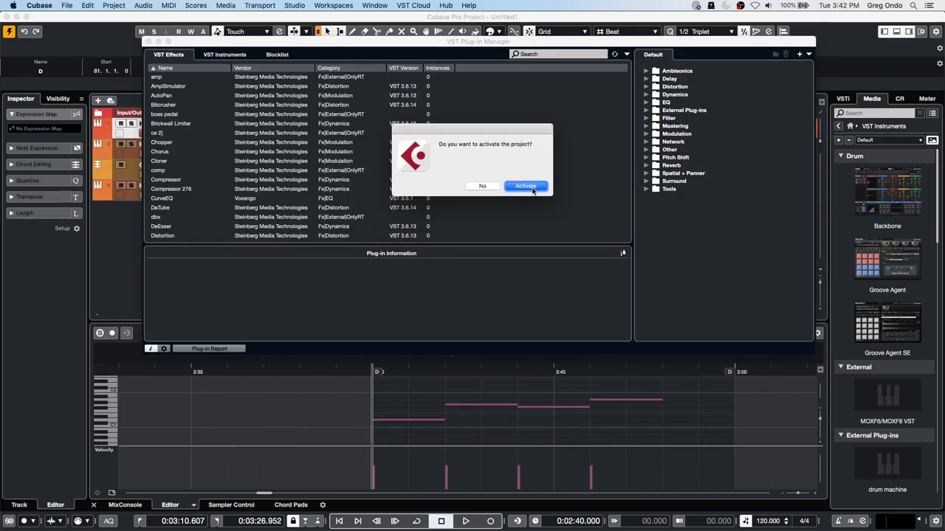
{"action": "left_click", "coordinate": [530, 187]}
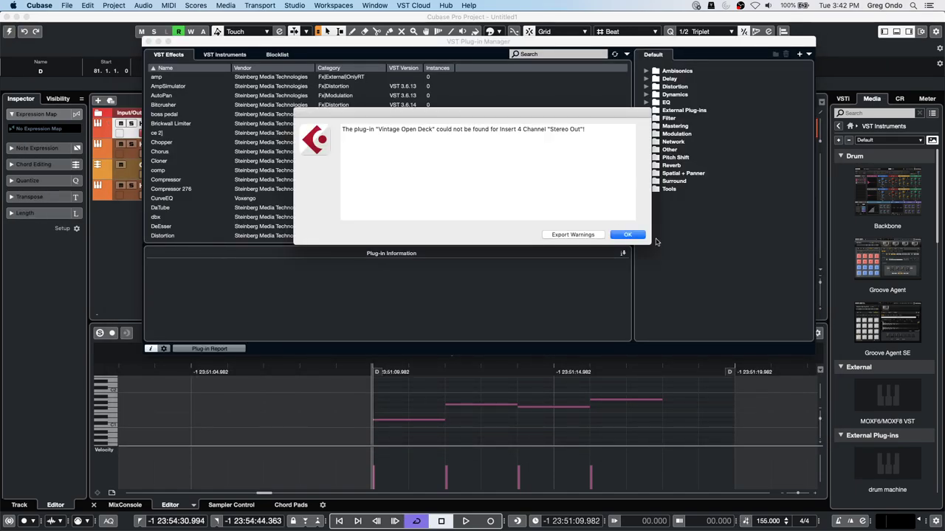
{"action": "left_click", "coordinate": [642, 235]}
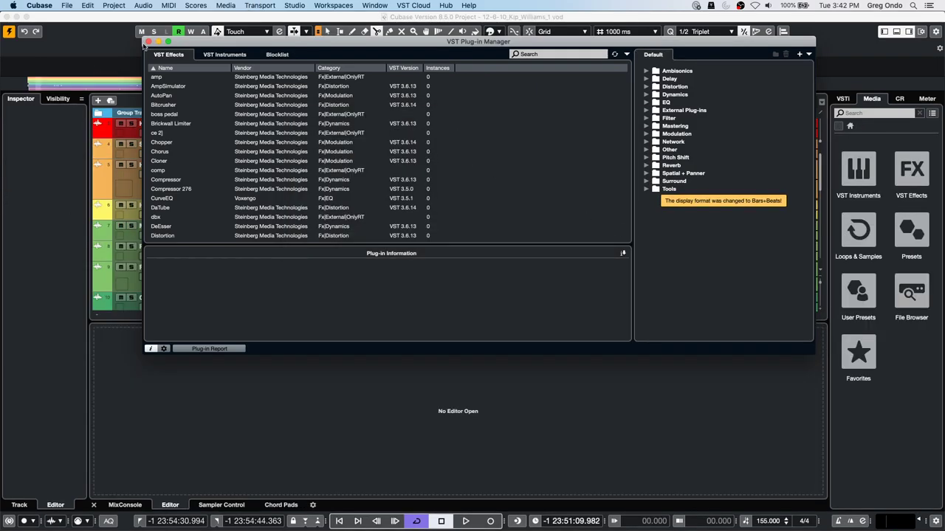
{"action": "left_click", "coordinate": [148, 42]}
Step: Play the project from near its start and open the Sax track's channel settings
{"action": "left_click_drag", "start_coordinate": [327, 104], "coordinate": [327, 70]}
{"action": "scroll", "coordinate": [353, 194], "scroll_direction": "down", "scroll_amount": 5}
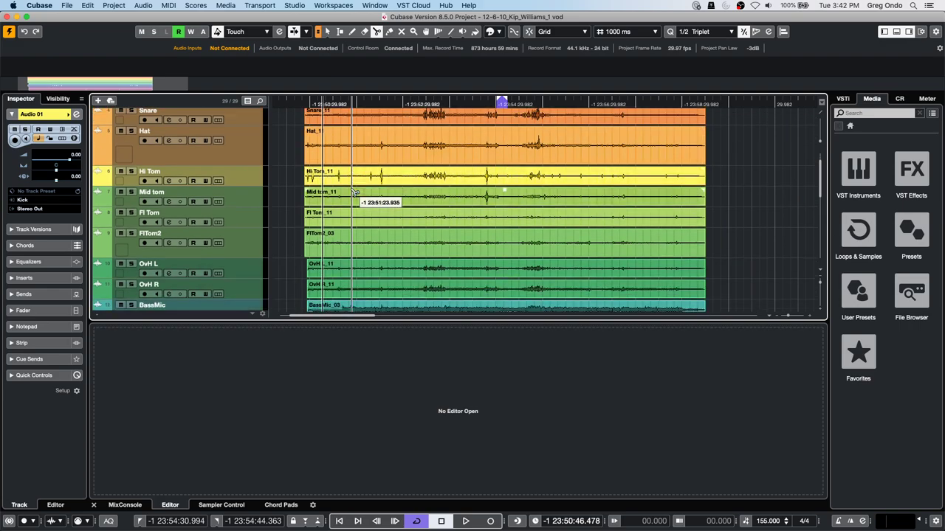
{"action": "left_click", "coordinate": [226, 253]}
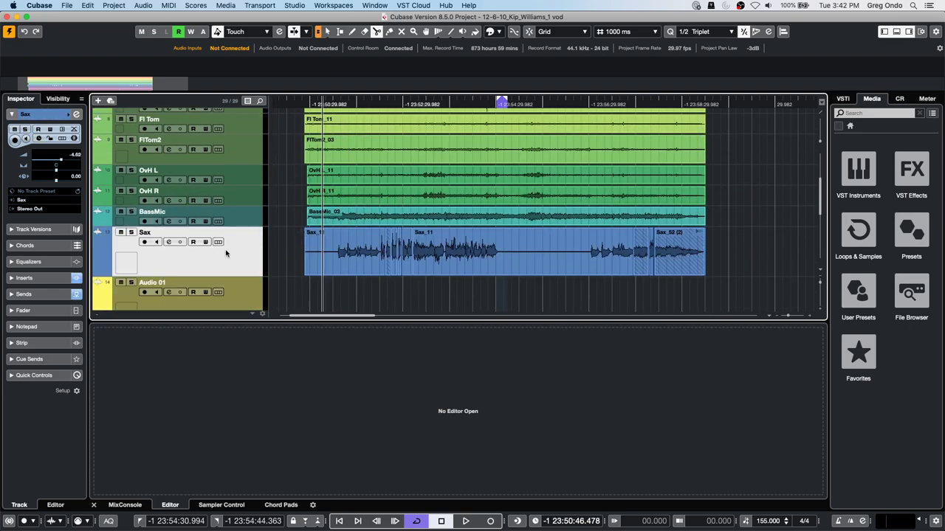
{"action": "key", "text": "space"}
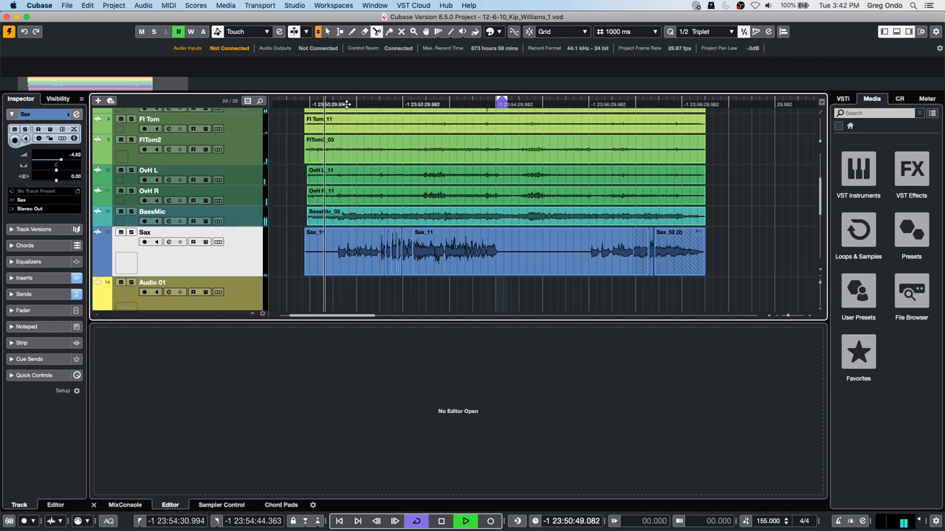
{"action": "left_click", "coordinate": [168, 245]}
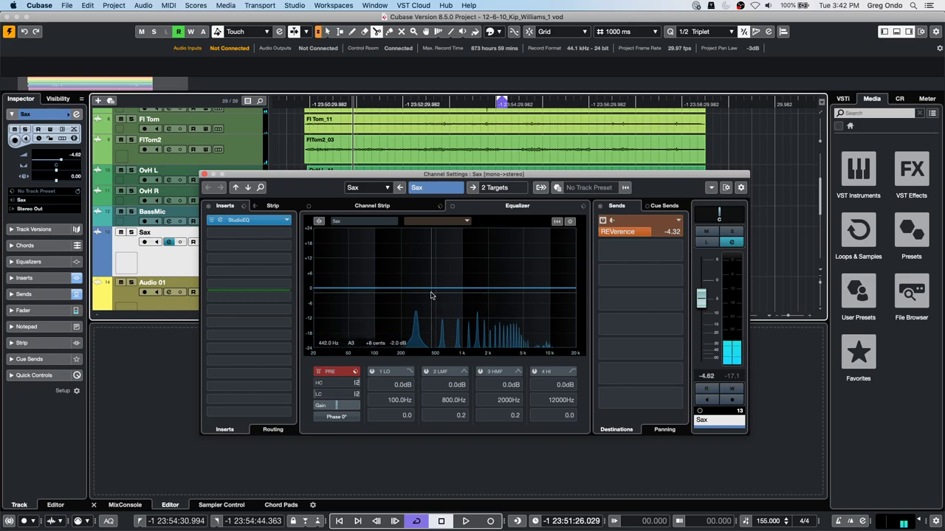
Step: Set band 3 of the Sax channel's StudioEQ to about 3.69 kHz with a 1.6 dB boost
{"action": "left_click", "coordinate": [260, 225]}
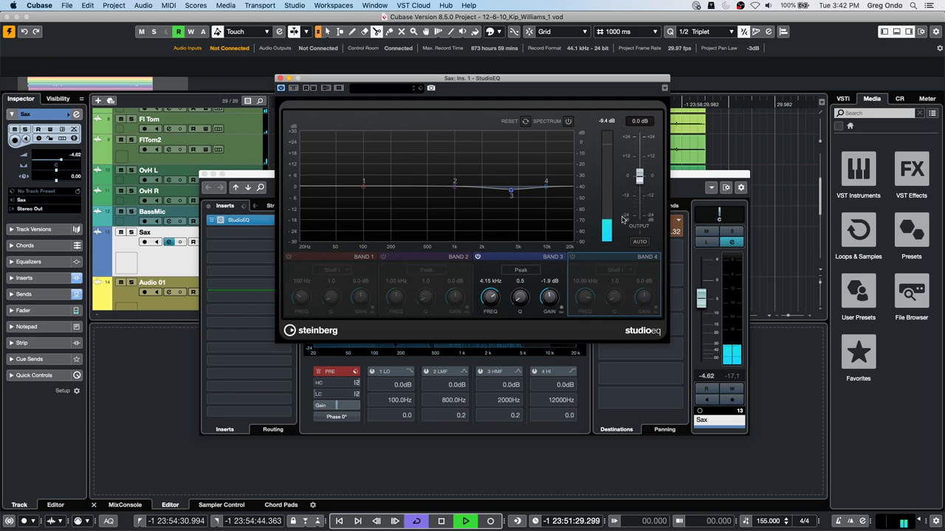
{"action": "mouse_move", "coordinate": [509, 192]}
{"action": "left_mouse_down"}
{"action": "mouse_move", "coordinate": [503, 211]}
{"action": "mouse_move", "coordinate": [518, 174]}
{"action": "mouse_move", "coordinate": [535, 164]}
{"action": "mouse_move", "coordinate": [507, 186]}
{"action": "left_mouse_up"}
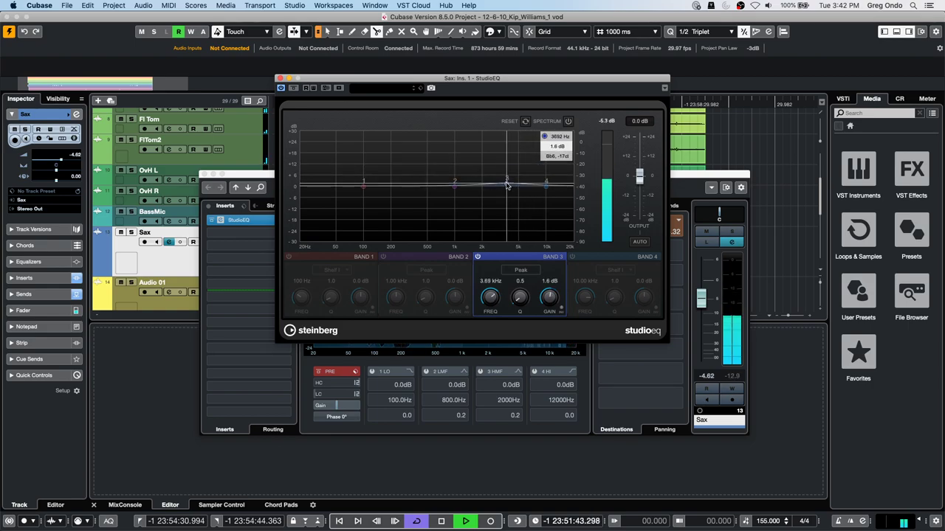
{"action": "left_click", "coordinate": [279, 78]}
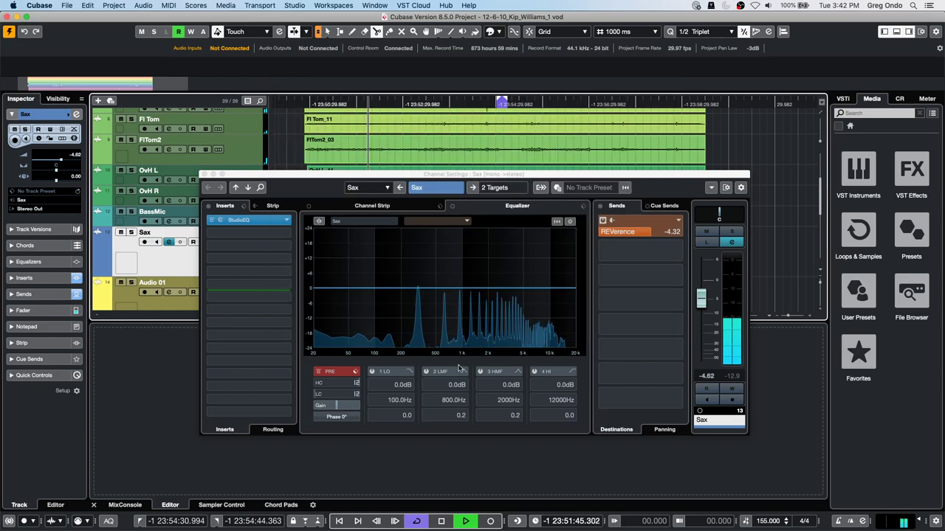
Step: Deactivate the Sax channel's REVerence send and raise the channel fader to -2.27 dB
{"action": "left_click", "coordinate": [616, 207]}
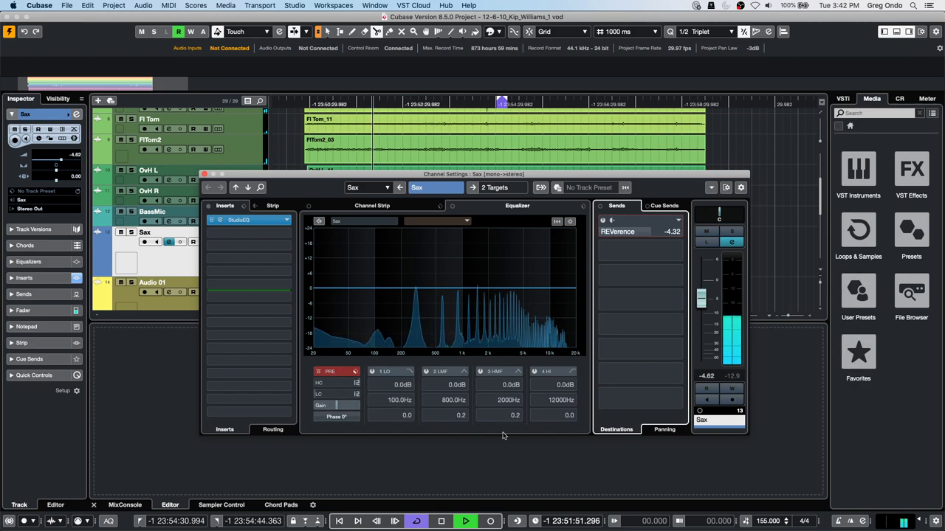
{"action": "left_click_drag", "start_coordinate": [702, 299], "coordinate": [702, 294]}
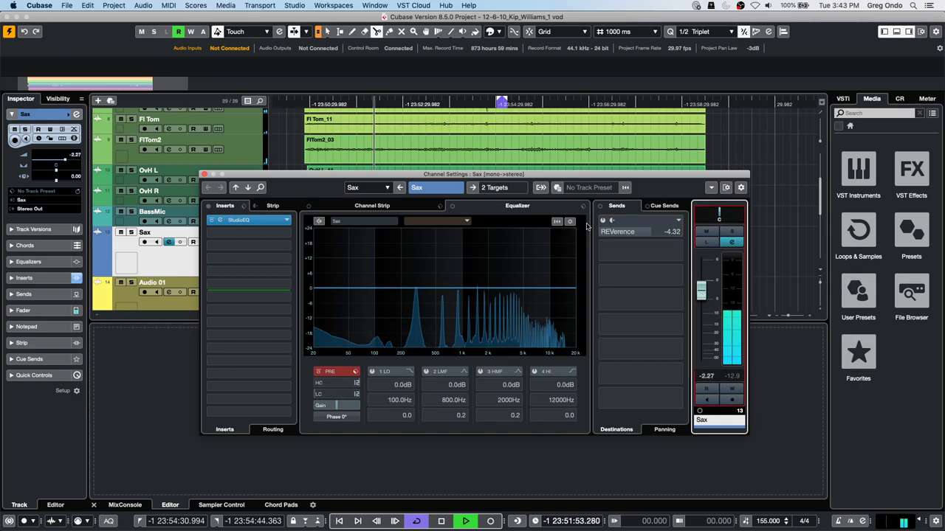
Step: Solo the Sax channel to compare it without and with the REVerence send, leaving the send active and the channel unsoloed
{"action": "left_click", "coordinate": [730, 232]}
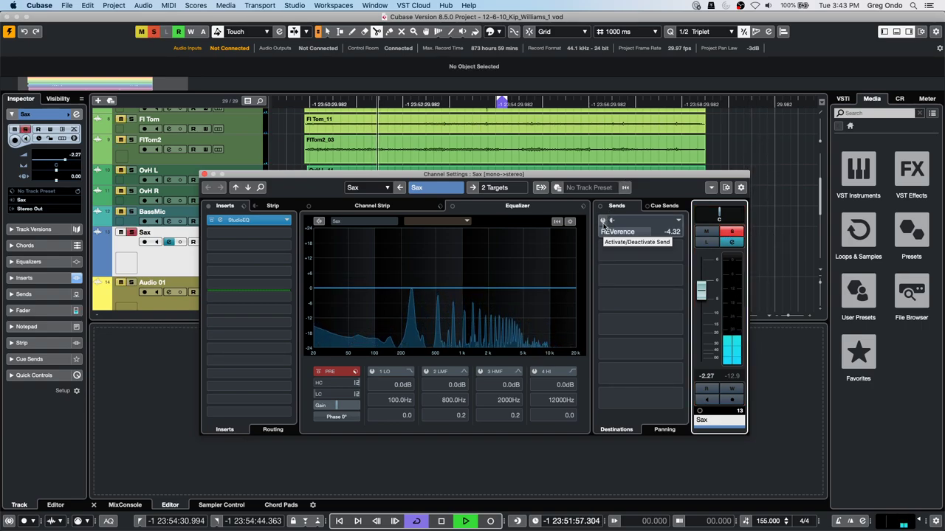
{"action": "left_click", "coordinate": [603, 222]}
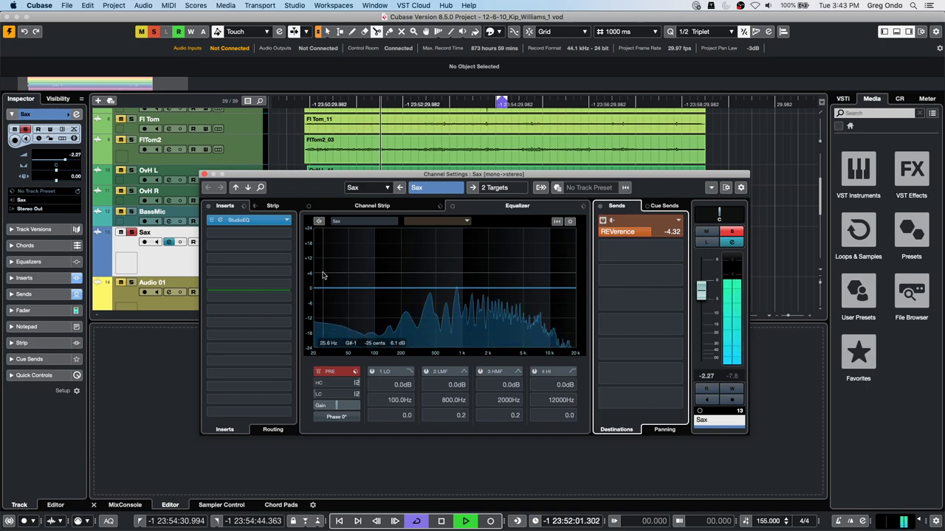
{"action": "left_click", "coordinate": [733, 233]}
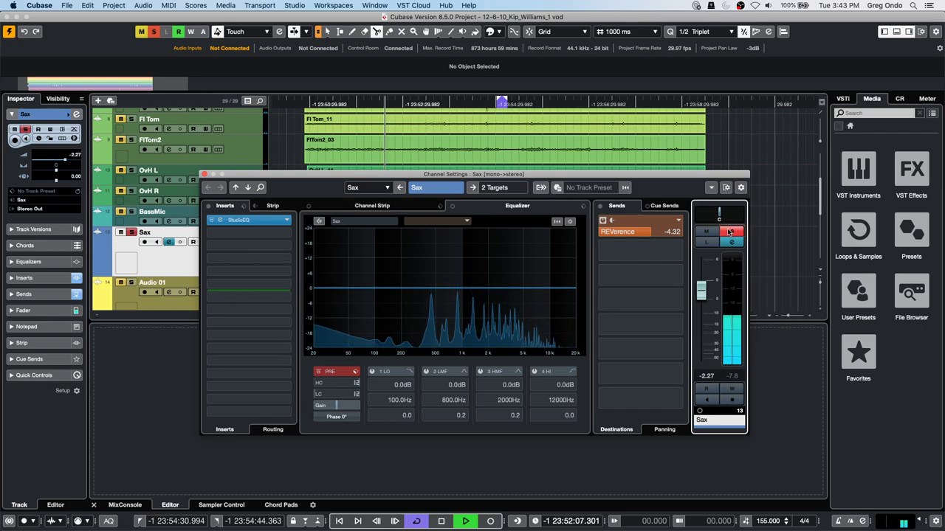
{"action": "left_click", "coordinate": [729, 232]}
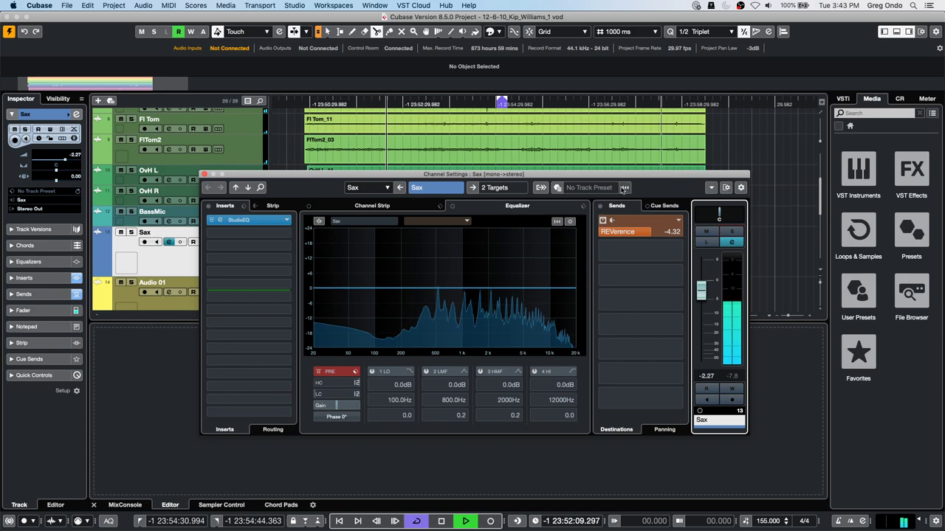
Step: Set band 3 of the Sax channel's StudioEQ to about 3.65 kHz with a 4.0 dB cut and close the plug-in
{"action": "left_click", "coordinate": [257, 222]}
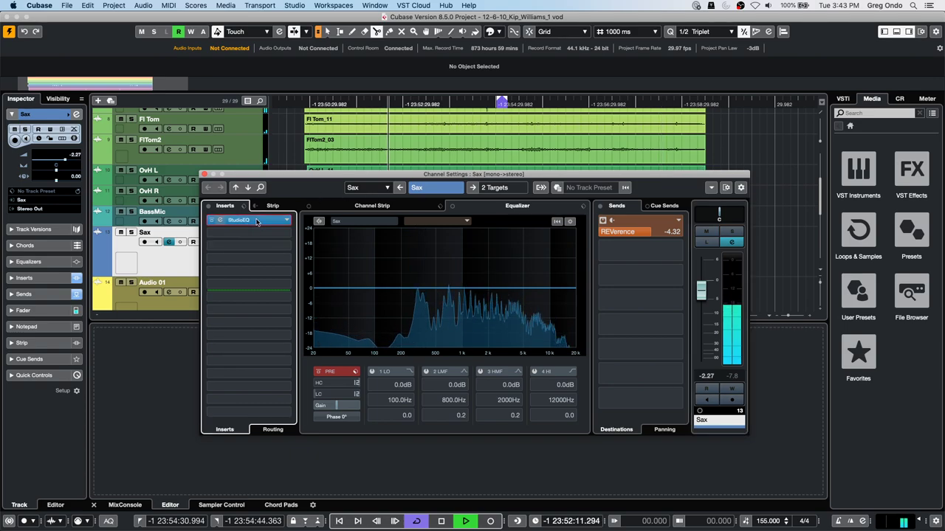
{"action": "left_click_drag", "start_coordinate": [508, 185], "coordinate": [505, 195]}
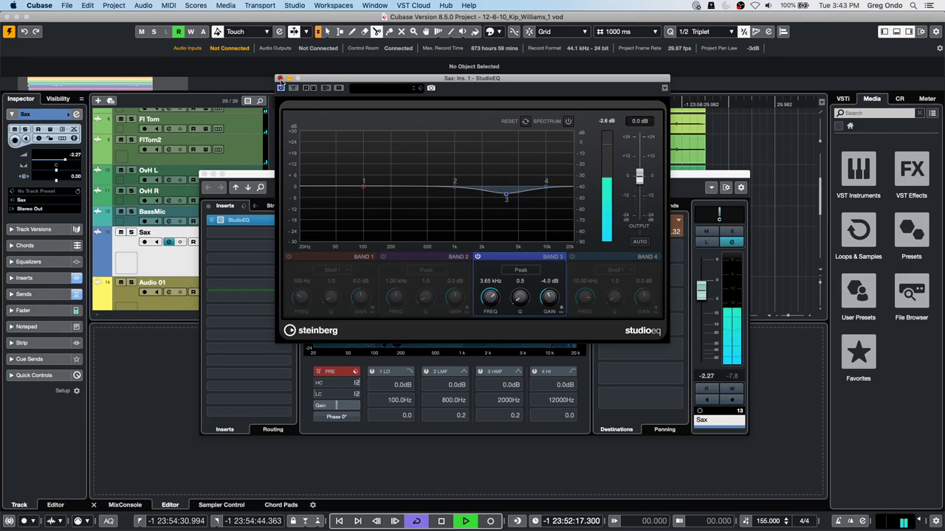
{"action": "left_click", "coordinate": [279, 79]}
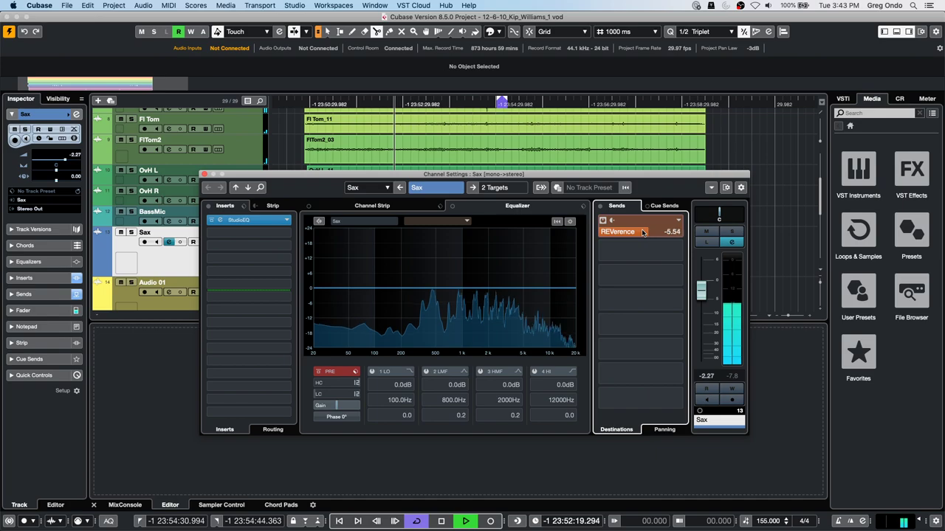
Step: Cut 1.0 dB at 115 Hz and boost 1.0 dB at 3522 Hz in the Sax channel EQ, and set the REVerence send to -5.54 dB
{"action": "left_click_drag", "start_coordinate": [467, 261], "coordinate": [510, 285]}
{"action": "mouse_move", "coordinate": [384, 288]}
{"action": "left_mouse_down"}
{"action": "mouse_move", "coordinate": [387, 319]}
{"action": "mouse_move", "coordinate": [377, 330]}
{"action": "mouse_move", "coordinate": [381, 293]}
{"action": "left_mouse_up"}
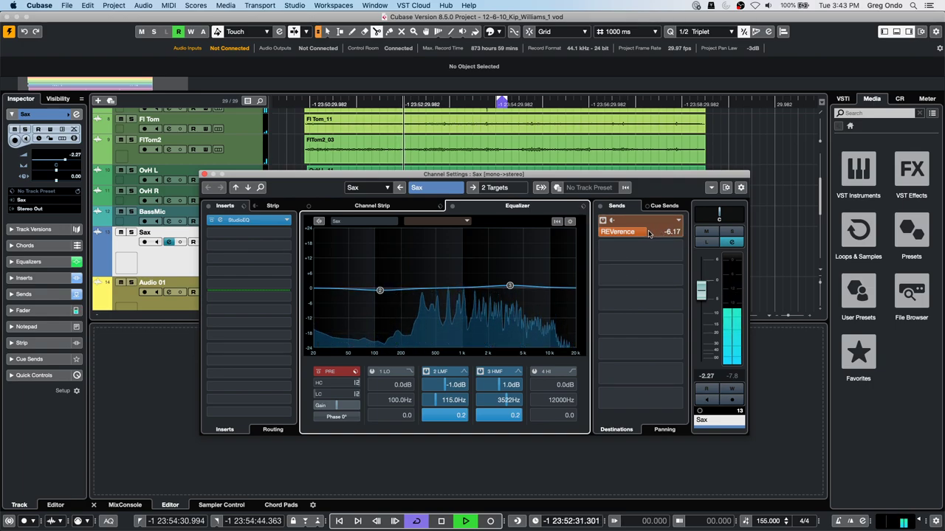
{"action": "left_click_drag", "start_coordinate": [649, 232], "coordinate": [648, 236]}
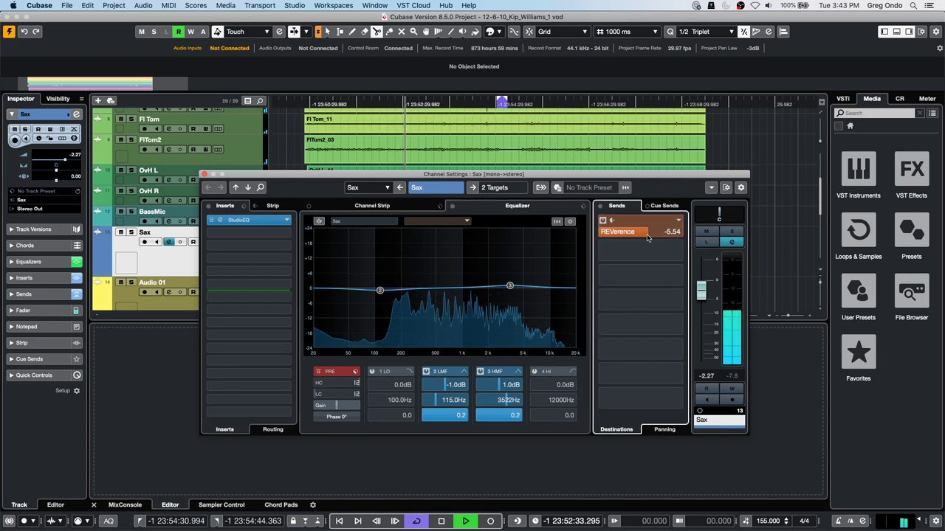
{"action": "key", "text": "space"}
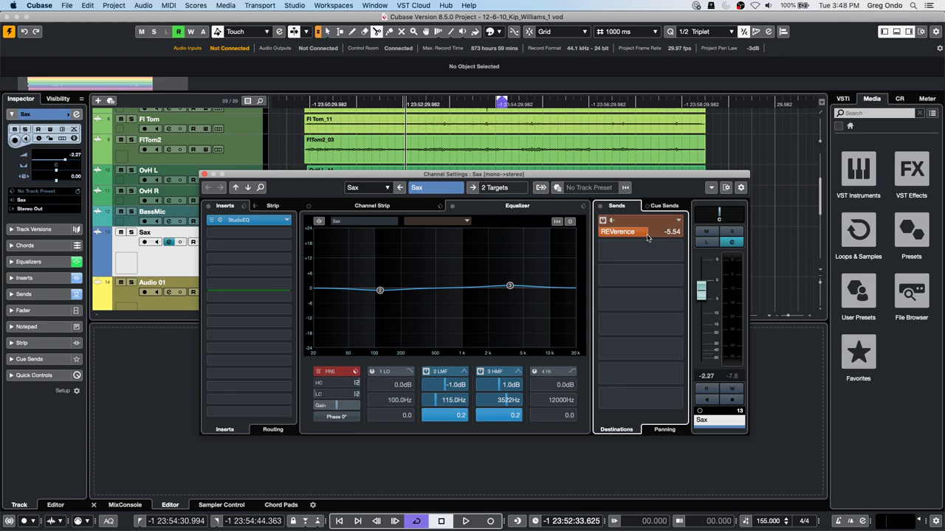
Step: Close the Sax channel settings and add one instrument track with No VST Instrument below the Sax track
{"action": "left_click", "coordinate": [204, 175]}
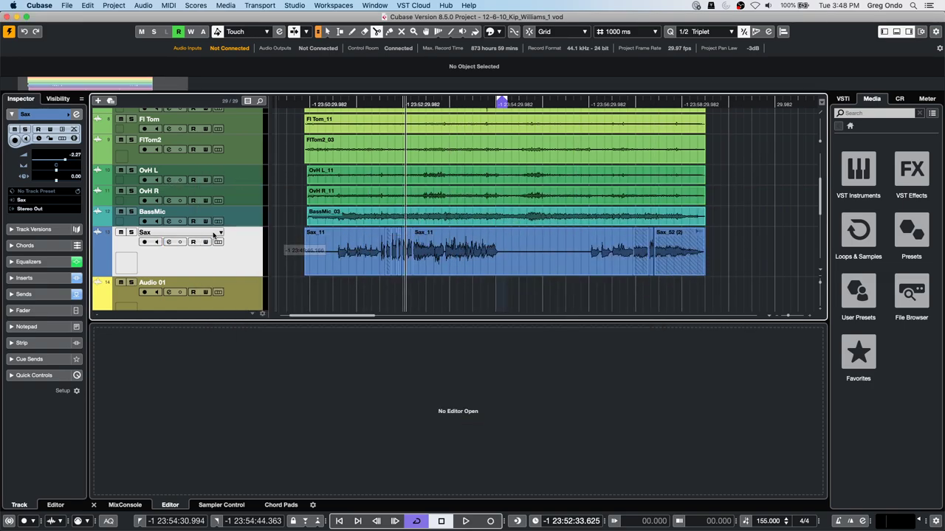
{"action": "right_click", "coordinate": [240, 250]}
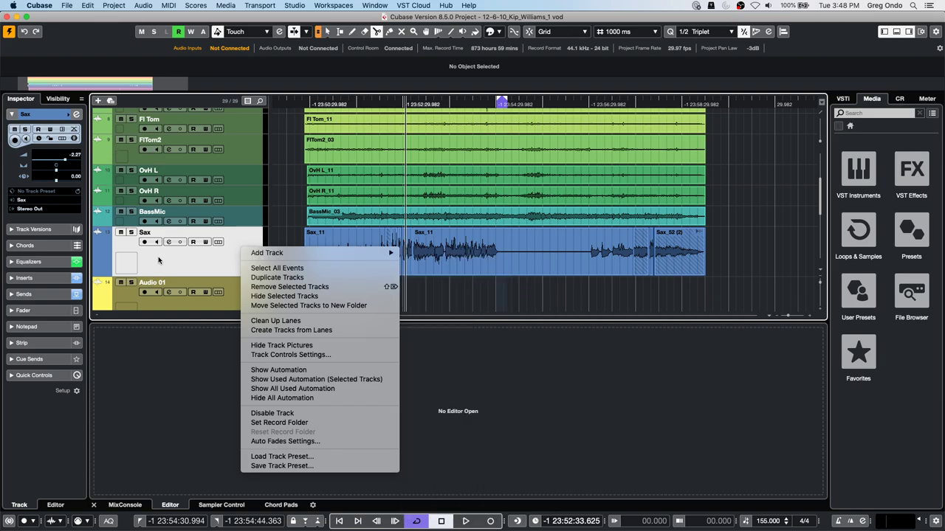
{"action": "mouse_move", "coordinate": [289, 256]}
{"action": "left_click", "coordinate": [441, 266]}
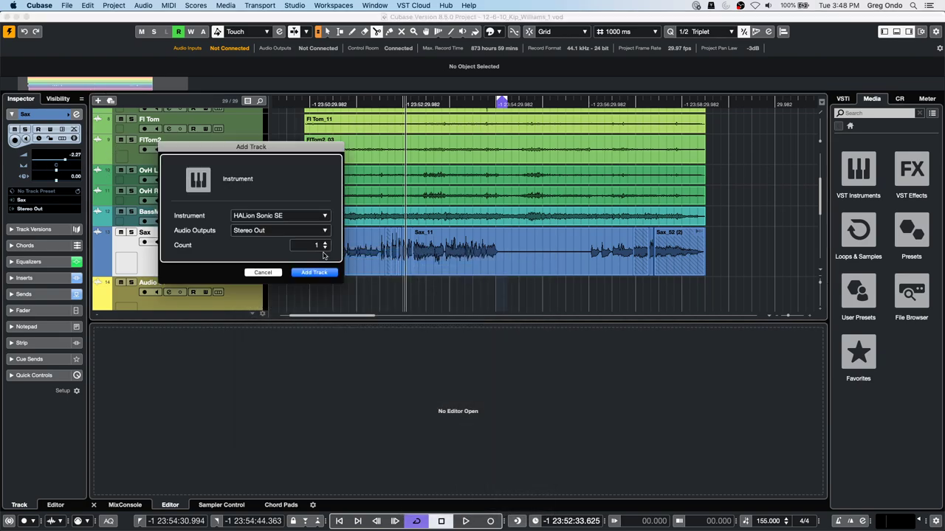
{"action": "left_click", "coordinate": [274, 216]}
{"action": "left_click", "coordinate": [222, 246]}
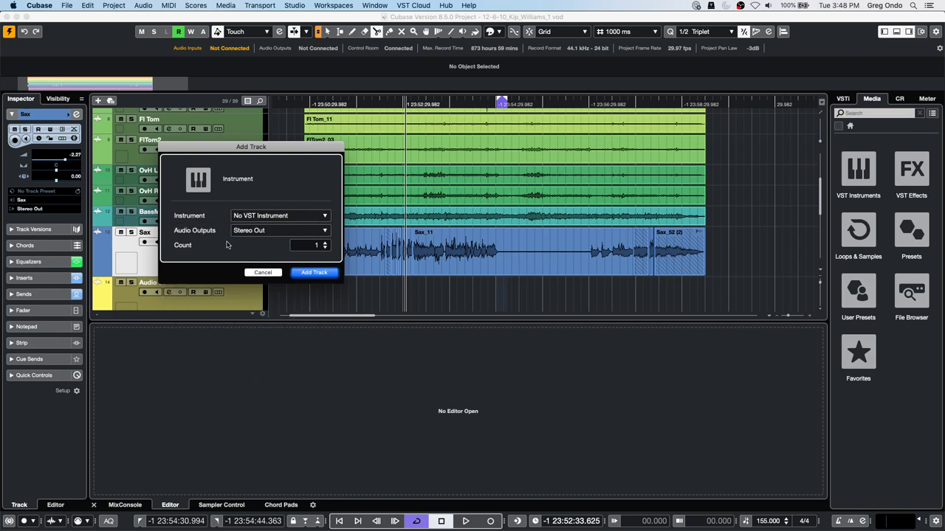
{"action": "left_click", "coordinate": [319, 272]}
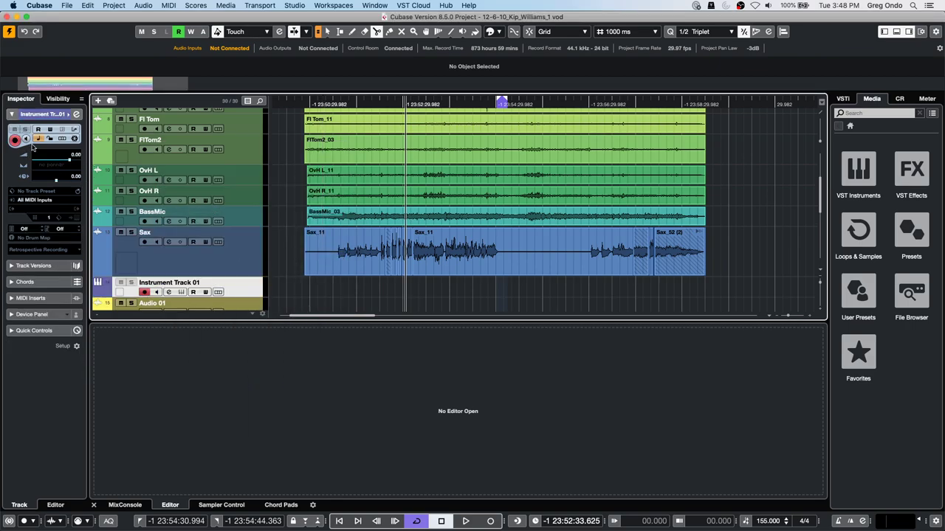
Step: In the new track's Input Transformer, activate Module 1 and add a filter line with Type Is Equal to Controller
{"action": "left_click", "coordinate": [74, 130]}
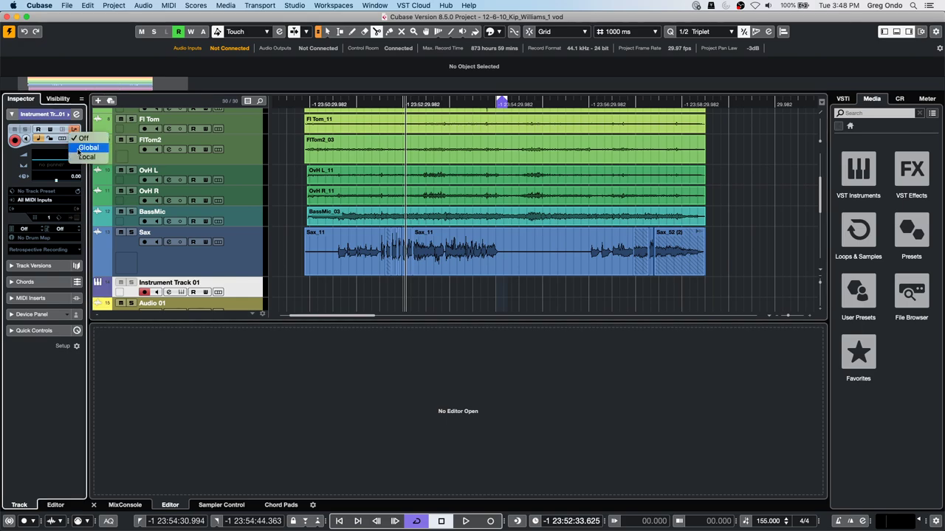
{"action": "left_click", "coordinate": [82, 146]}
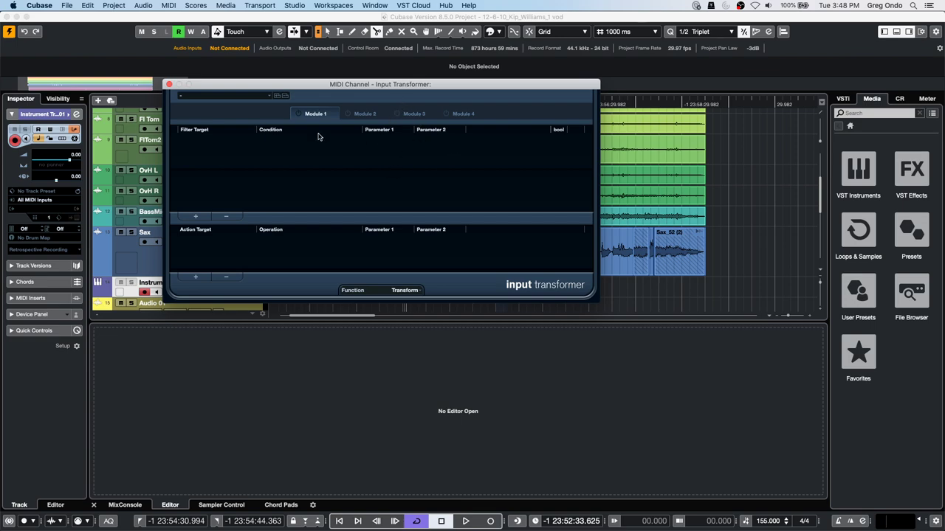
{"action": "left_click", "coordinate": [297, 118]}
{"action": "left_click", "coordinate": [195, 216]}
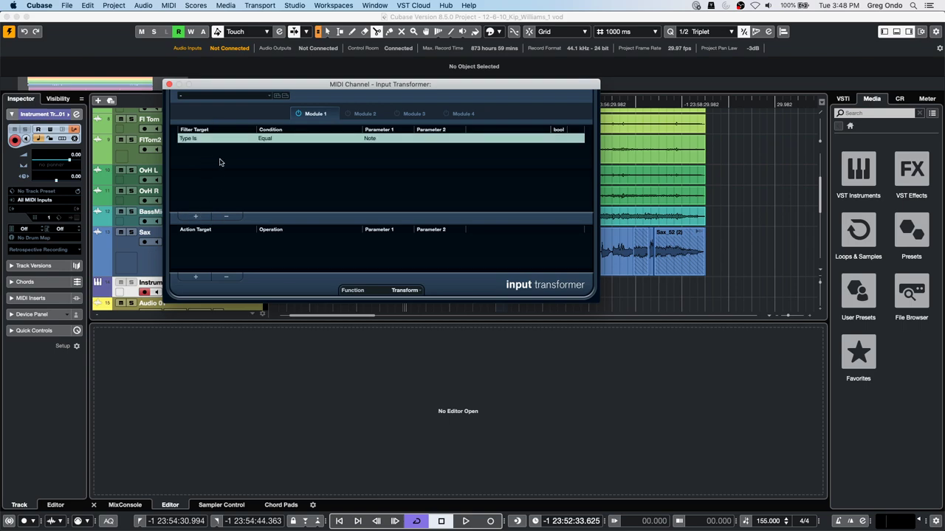
{"action": "left_click", "coordinate": [285, 143]}
{"action": "left_click", "coordinate": [374, 144]}
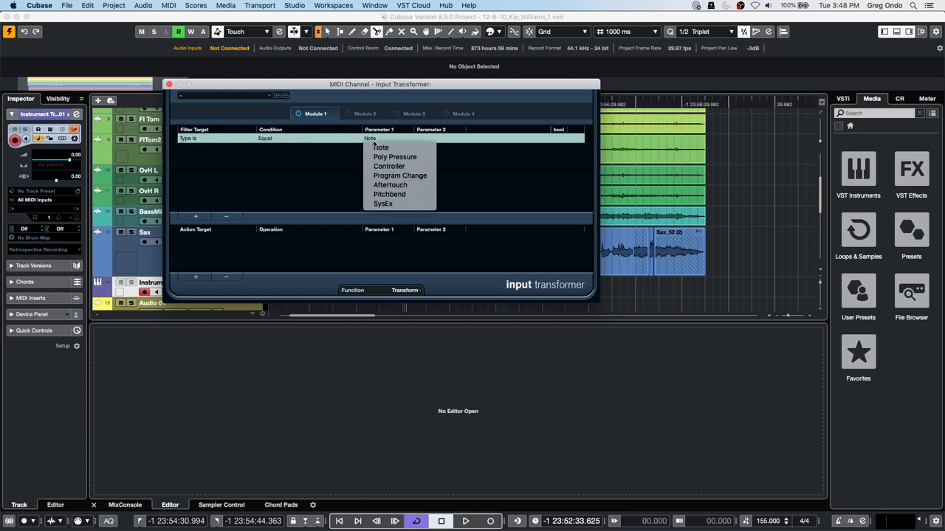
{"action": "left_click", "coordinate": [424, 168]}
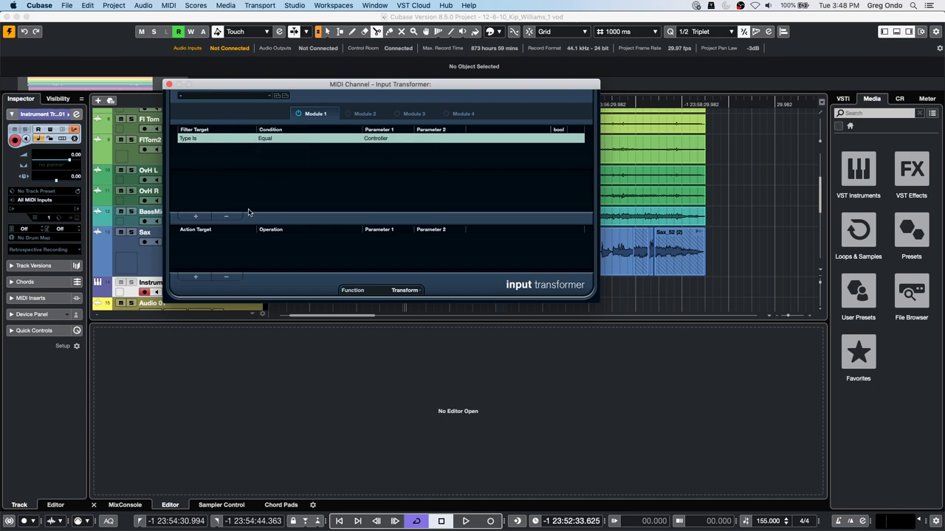
Step: Add a second filter line to Module 1 with Value 1, the MIDI controller number, Equal to 1
{"action": "left_click", "coordinate": [195, 216]}
{"action": "left_click", "coordinate": [201, 150]}
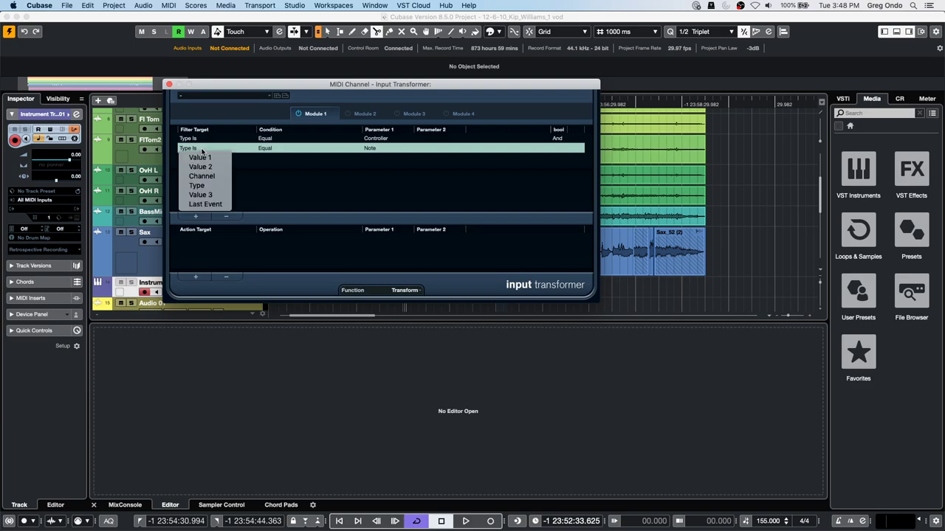
{"action": "left_click", "coordinate": [207, 158]}
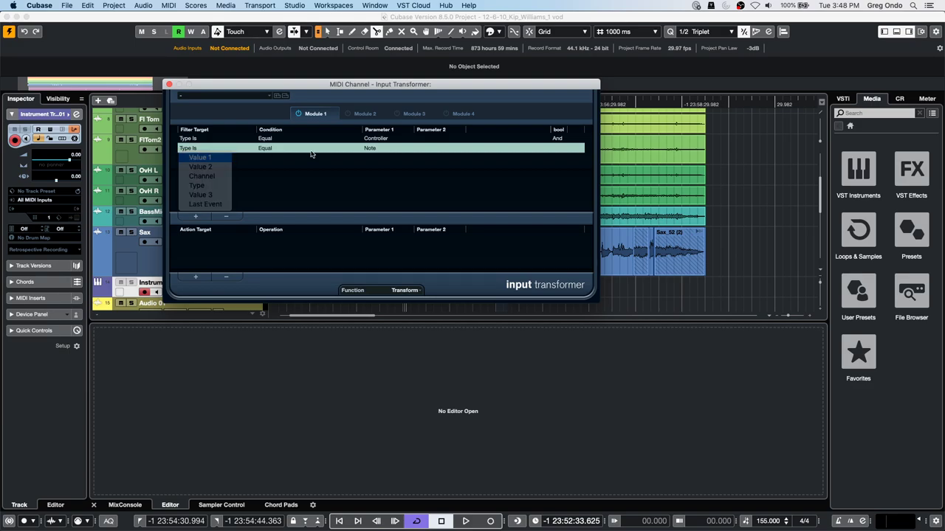
{"action": "left_click", "coordinate": [411, 148]}
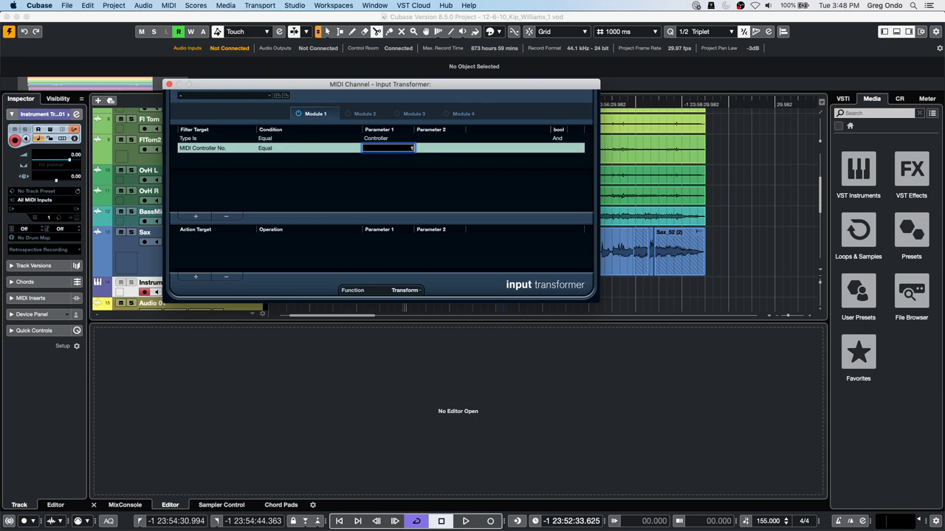
{"action": "type", "text": "1"}
{"action": "key", "text": "Return"}
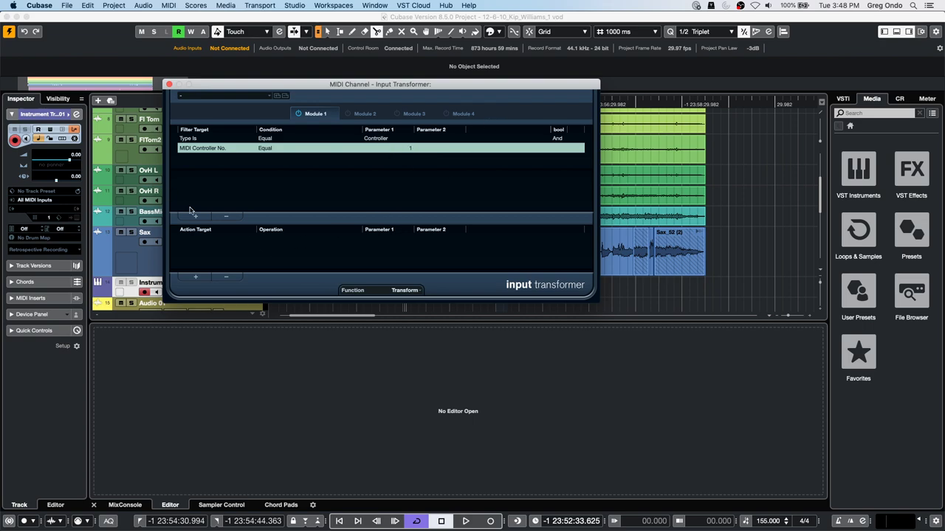
Step: Try an action line that applies Set Random Values between to Value 2, and remove it again
{"action": "left_click", "coordinate": [197, 279]}
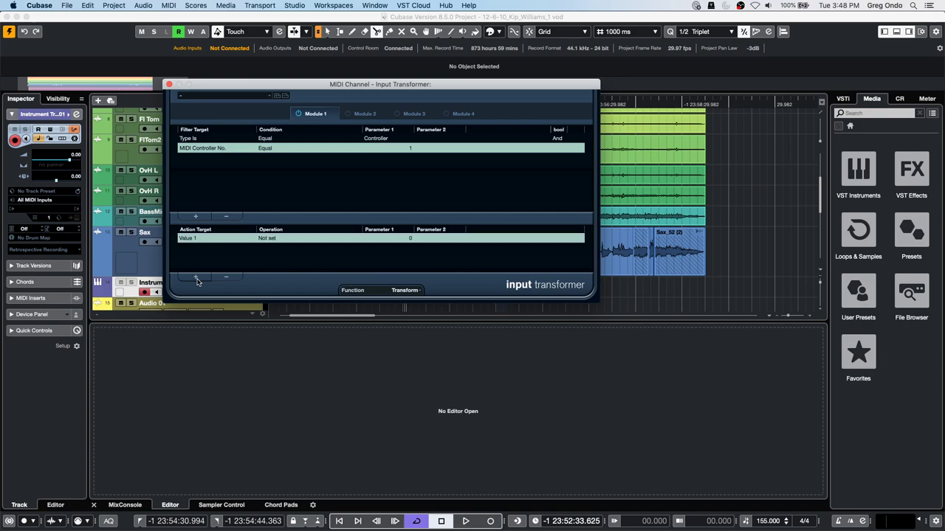
{"action": "left_click", "coordinate": [202, 239]}
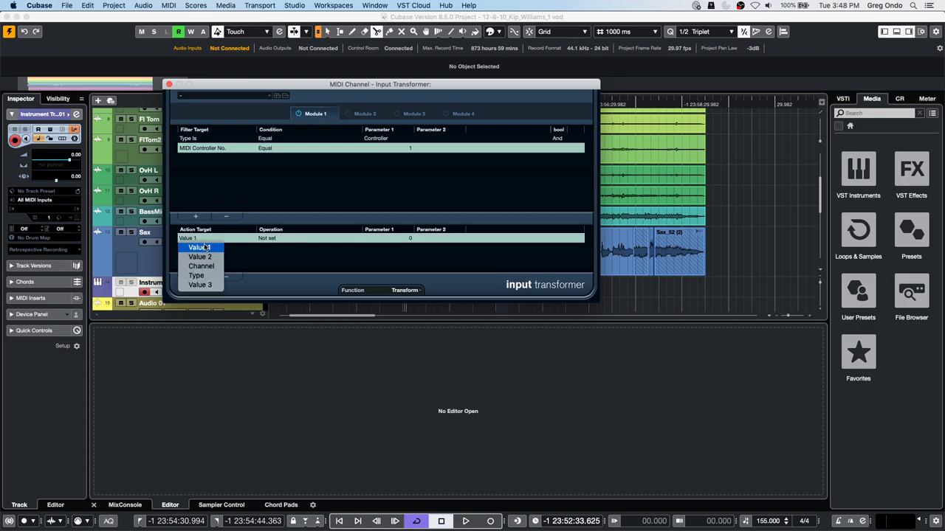
{"action": "left_click", "coordinate": [200, 256]}
{"action": "left_click", "coordinate": [262, 238]}
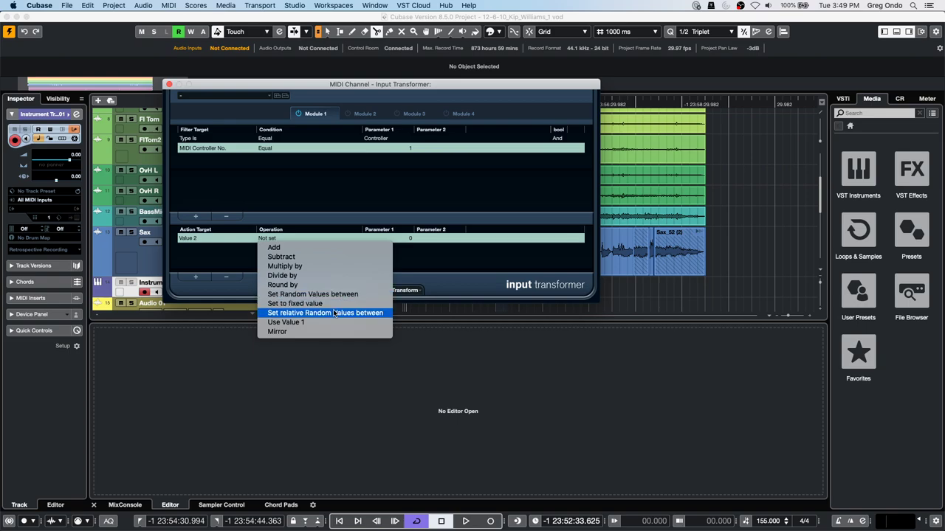
{"action": "left_click", "coordinate": [369, 170]}
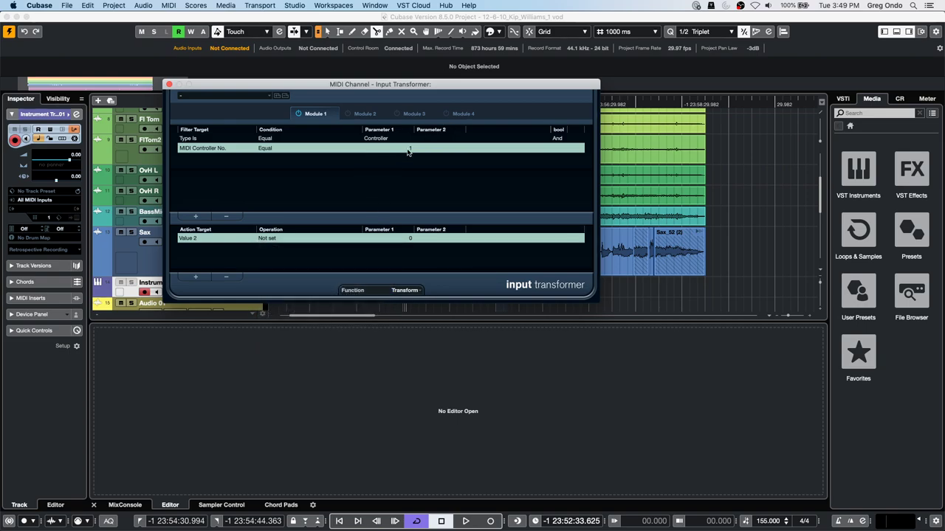
{"action": "left_click", "coordinate": [268, 239]}
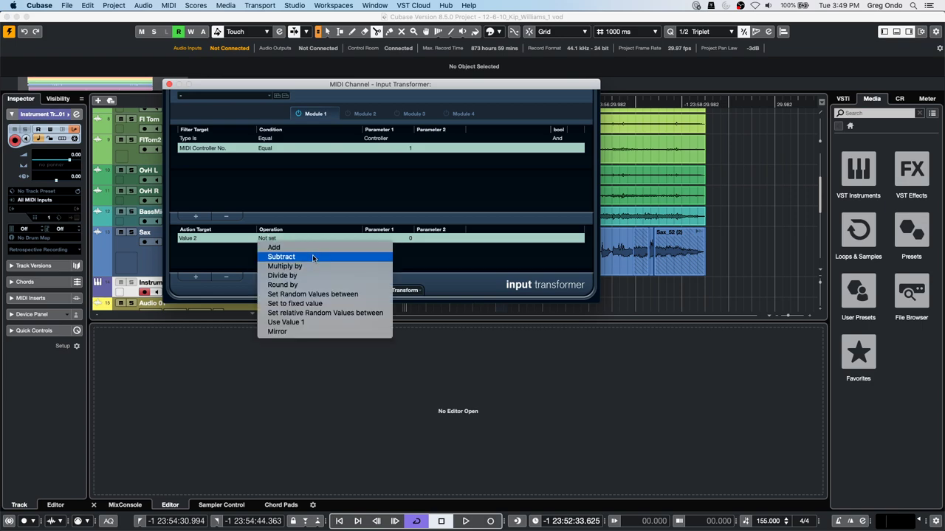
{"action": "left_click", "coordinate": [332, 294]}
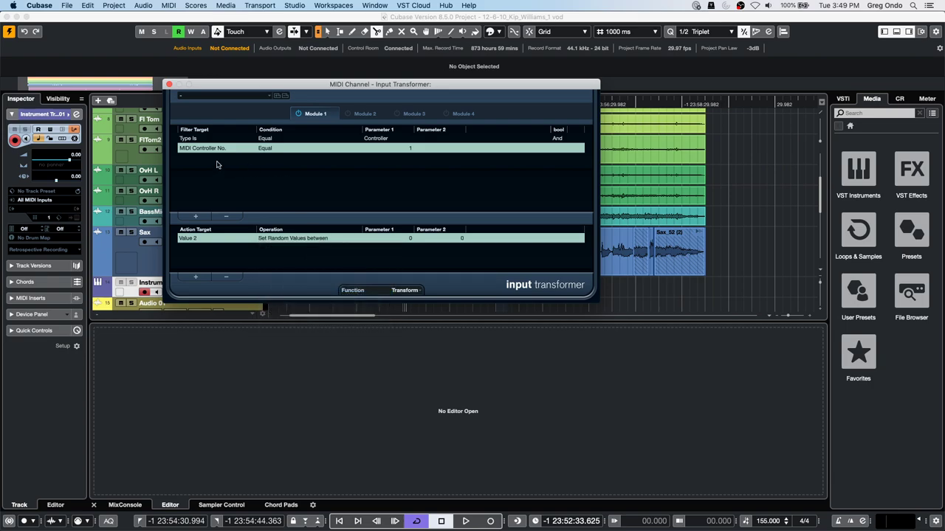
{"action": "left_click", "coordinate": [215, 150]}
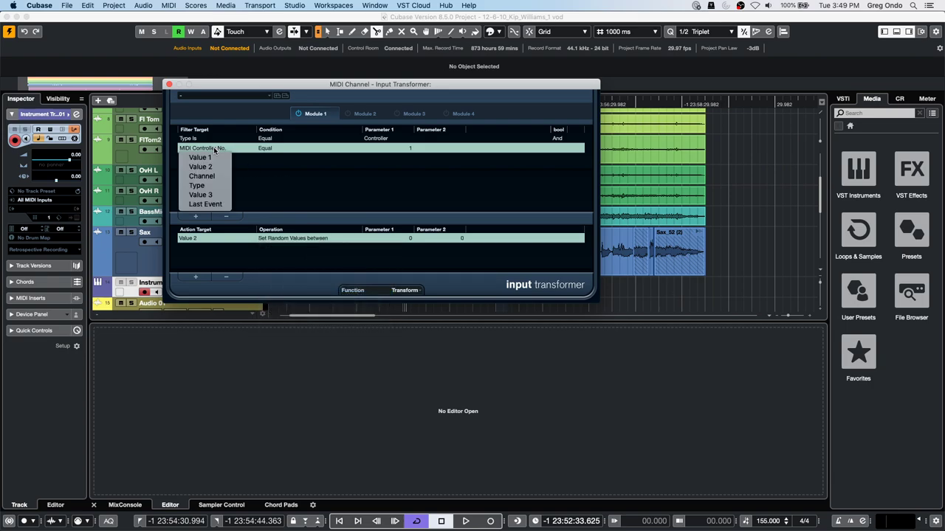
{"action": "left_click", "coordinate": [259, 192]}
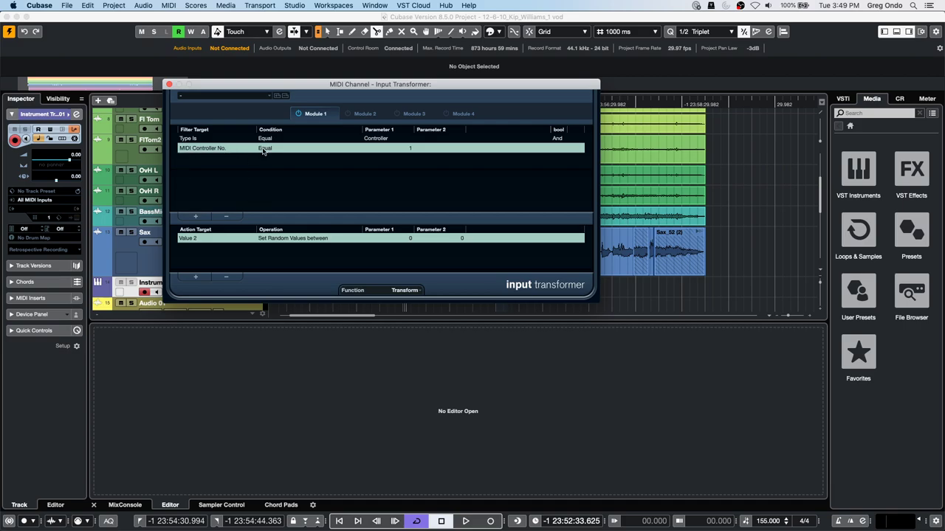
{"action": "left_click", "coordinate": [225, 277]}
Step: Add a third filter line with Value 2, the MIDI controller value, Inside Range from 50 to 100
{"action": "left_click", "coordinate": [196, 216]}
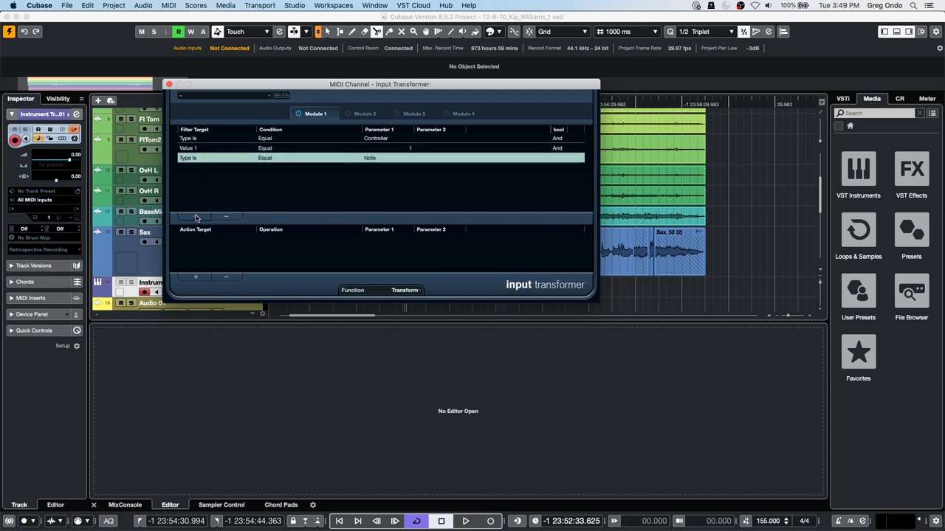
{"action": "left_click", "coordinate": [198, 157]}
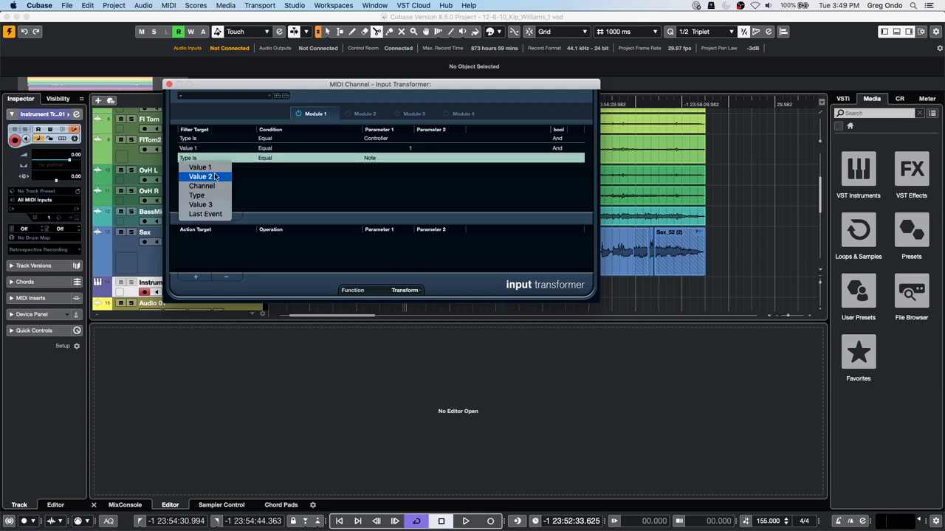
{"action": "left_click", "coordinate": [214, 179]}
{"action": "left_click", "coordinate": [269, 158]}
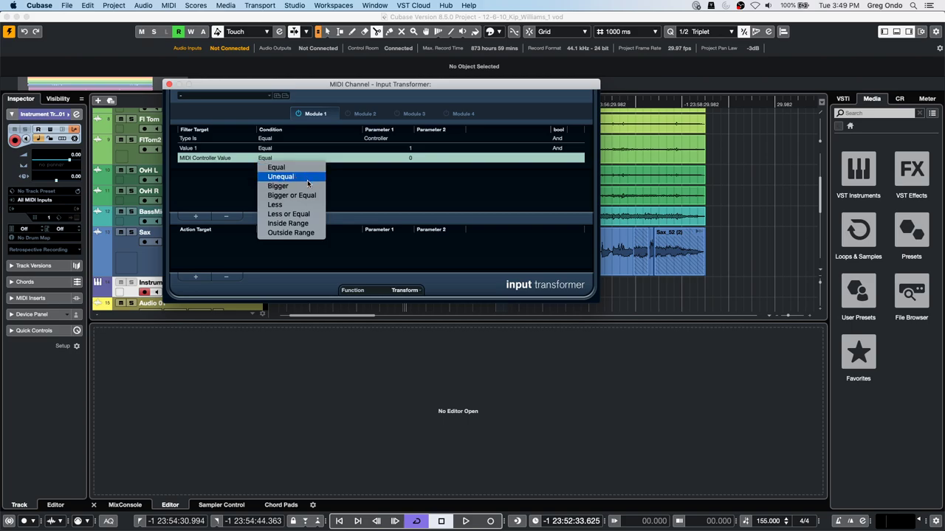
{"action": "left_click", "coordinate": [288, 223]}
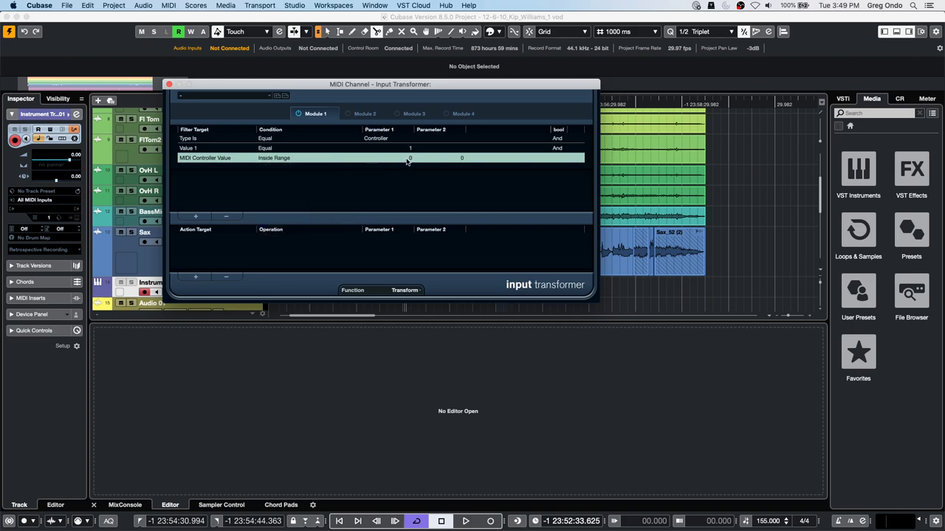
{"action": "left_click", "coordinate": [411, 157]}
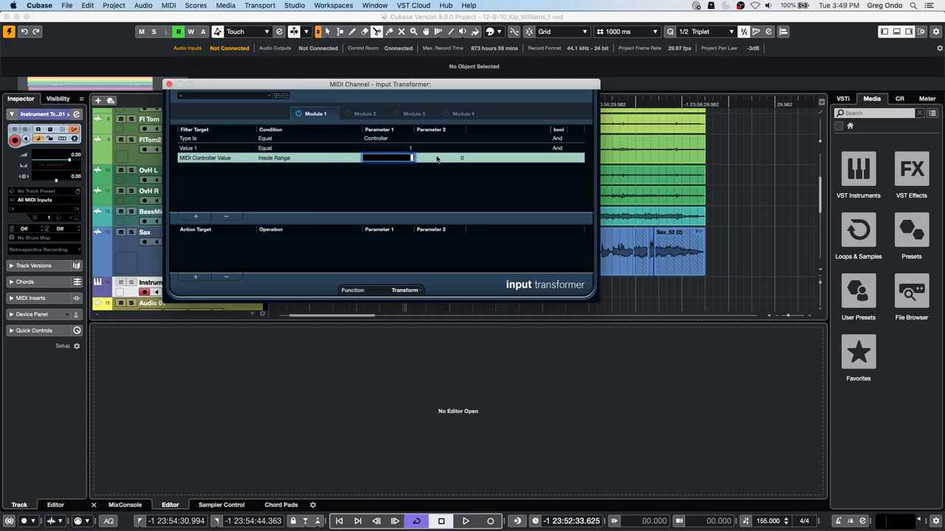
{"action": "type", "text": "50"}
{"action": "left_click", "coordinate": [459, 159]}
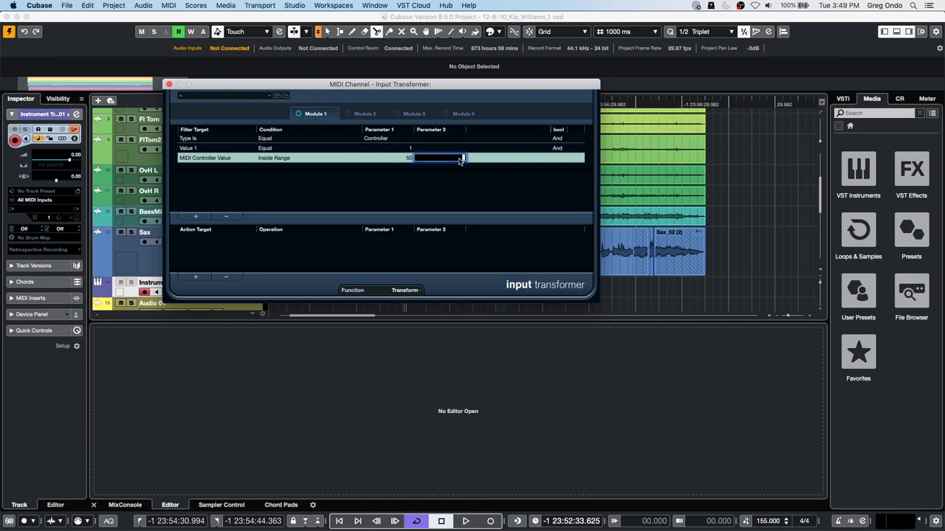
{"action": "type", "text": "100"}
{"action": "key", "text": "Return"}
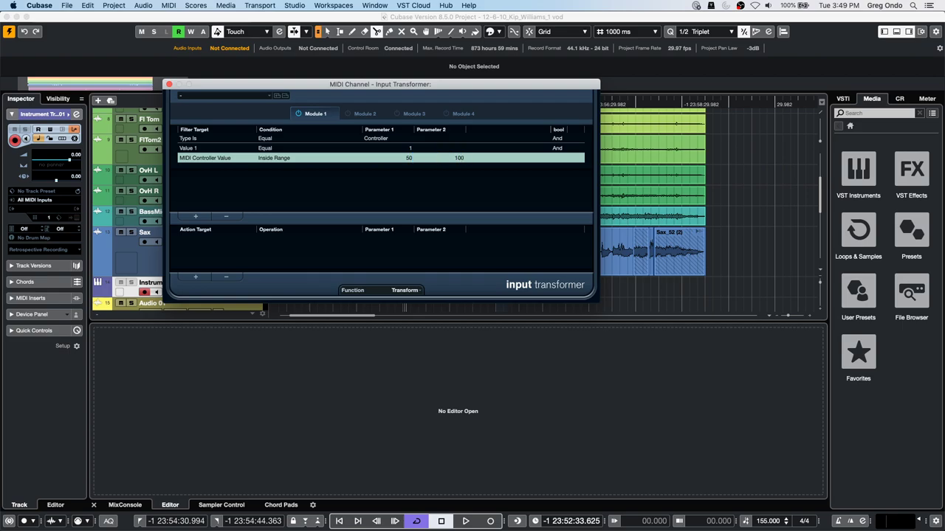
Step: Move the Input Transformer window aside and record a short MIDI take on Instrument Track 01
{"action": "left_click_drag", "start_coordinate": [286, 85], "coordinate": [579, 72]}
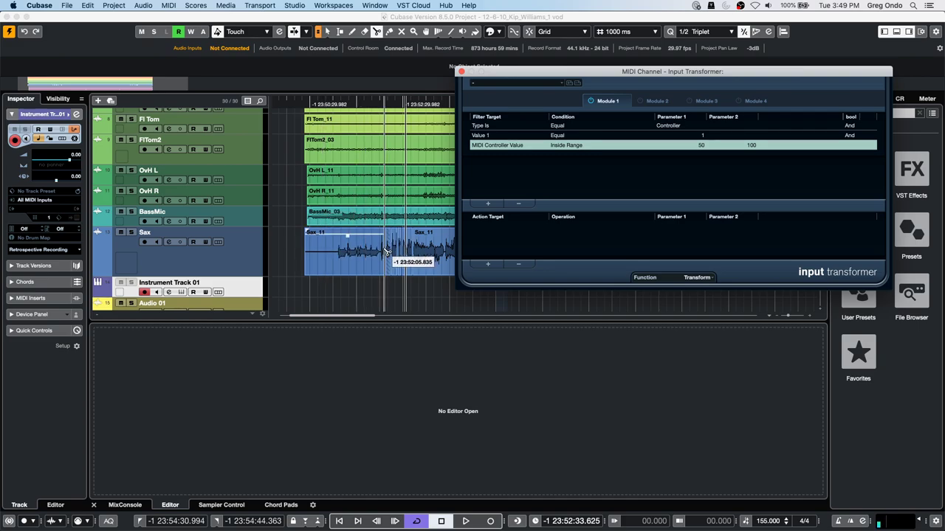
{"action": "left_click", "coordinate": [491, 522]}
{"action": "left_click", "coordinate": [490, 523]}
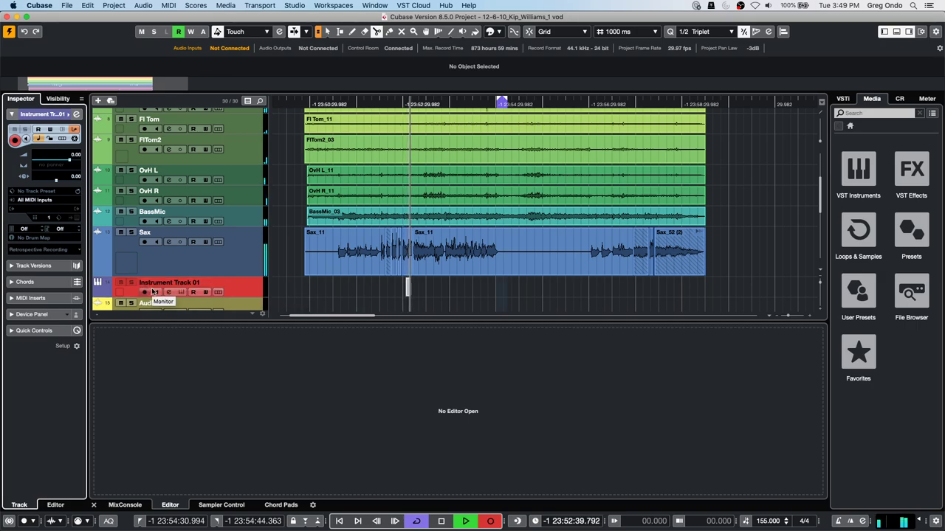
{"action": "key", "text": "space"}
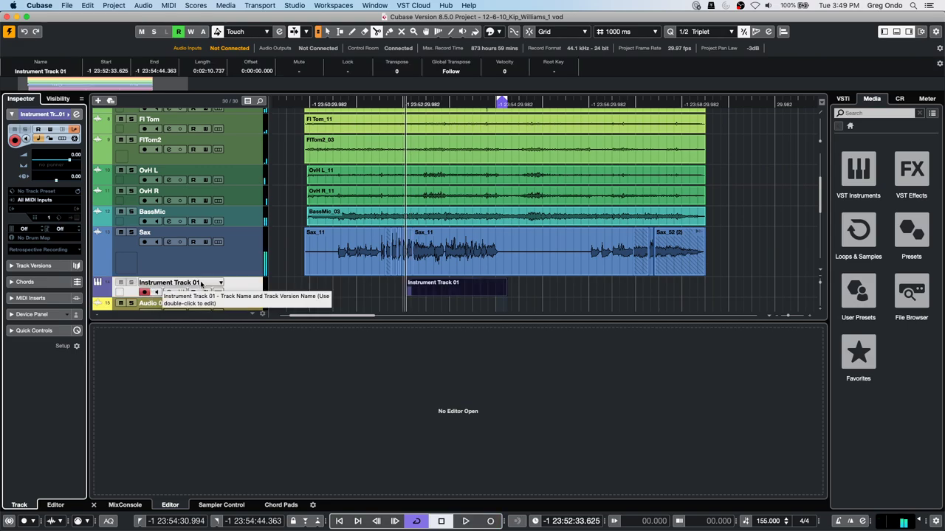
Step: Open the recorded part on Instrument Track 01 in the Key Editor and show Modulation (CC1) in the controller lane
{"action": "key", "text": "1"}
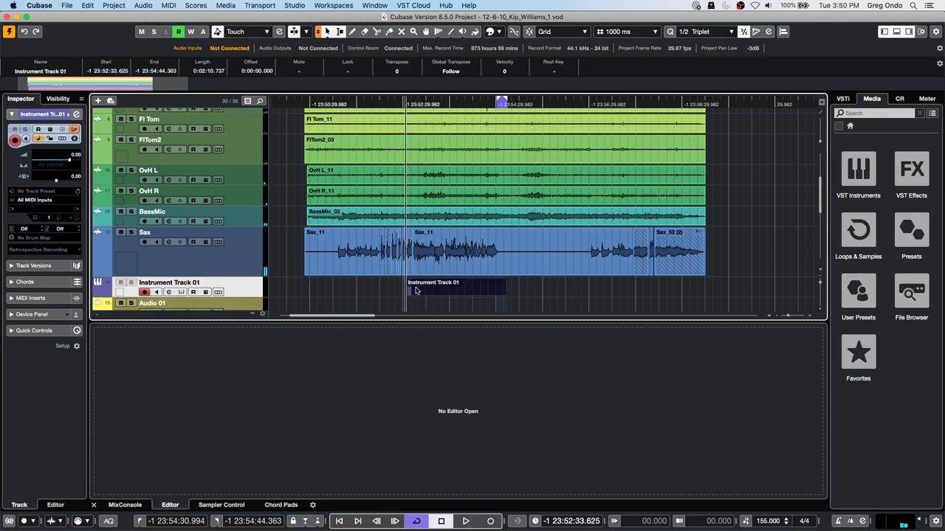
{"action": "double_click", "coordinate": [416, 290]}
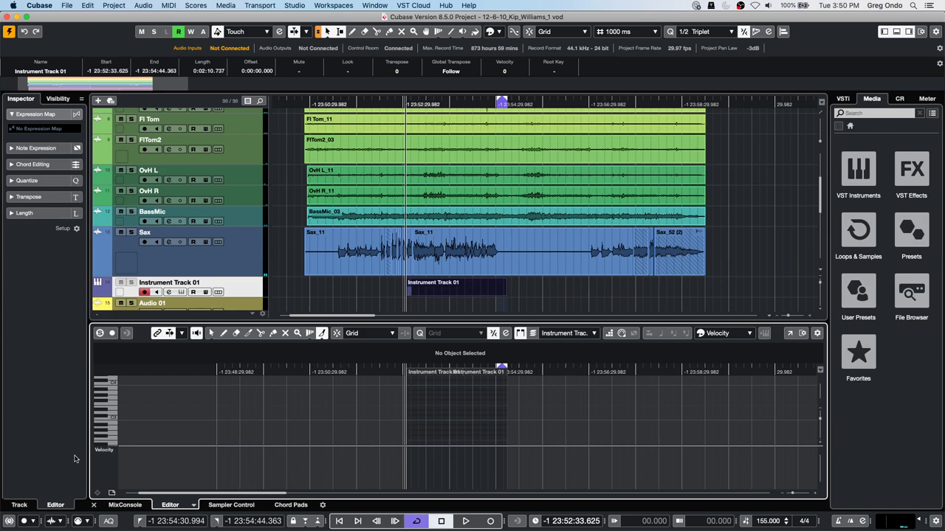
{"action": "left_click", "coordinate": [104, 451]}
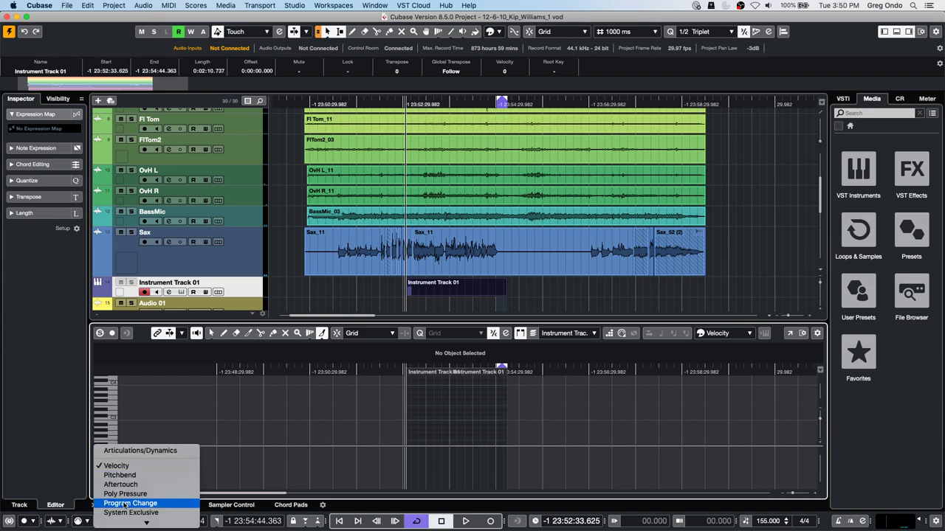
{"action": "left_click", "coordinate": [133, 452]}
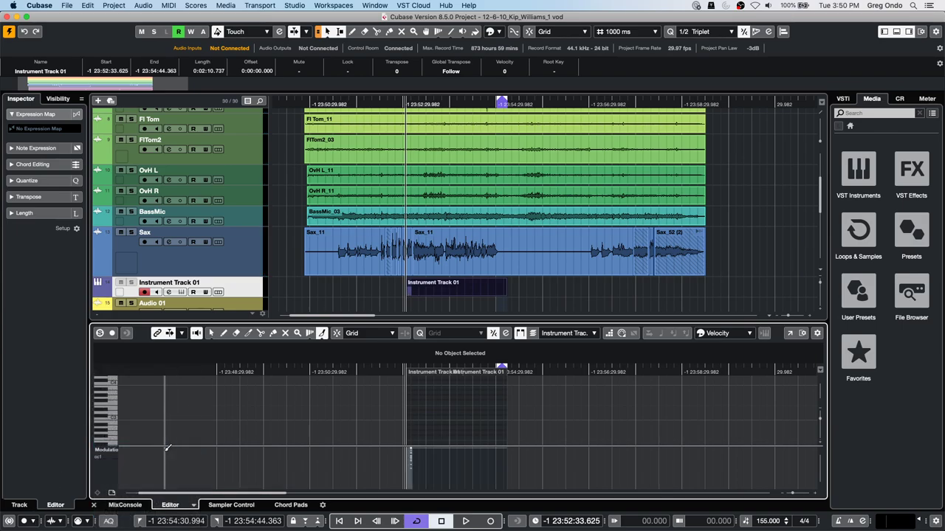
{"action": "left_click_drag", "start_coordinate": [400, 371], "coordinate": [462, 394]}
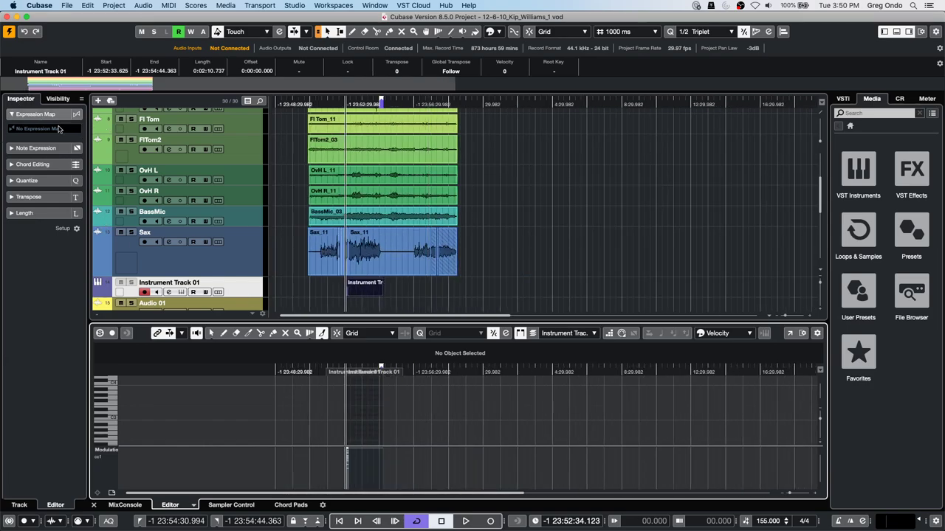
Step: Reopen the local Input Transformer of Instrument Track 01 and set its function to Filter
{"action": "left_click", "coordinate": [255, 299]}
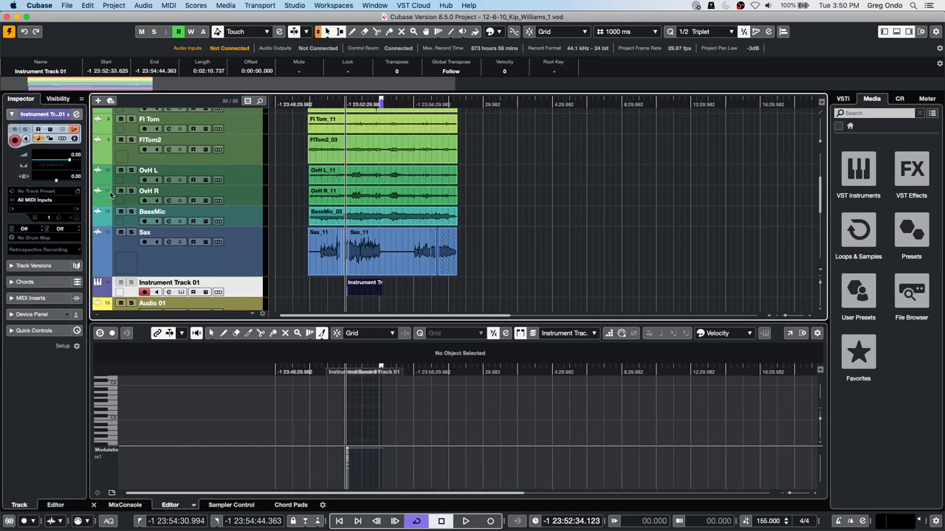
{"action": "left_click", "coordinate": [72, 130]}
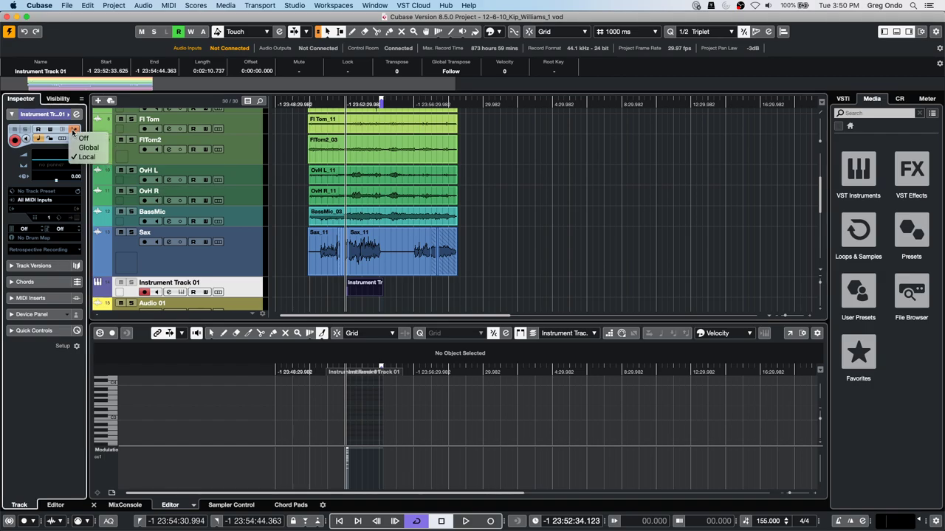
{"action": "left_click", "coordinate": [86, 157]}
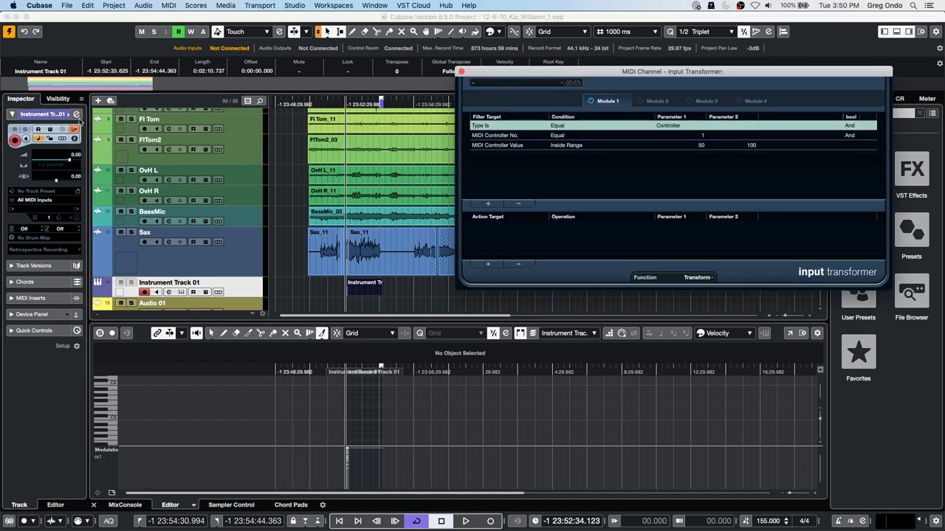
{"action": "left_click_drag", "start_coordinate": [570, 72], "coordinate": [246, 127]}
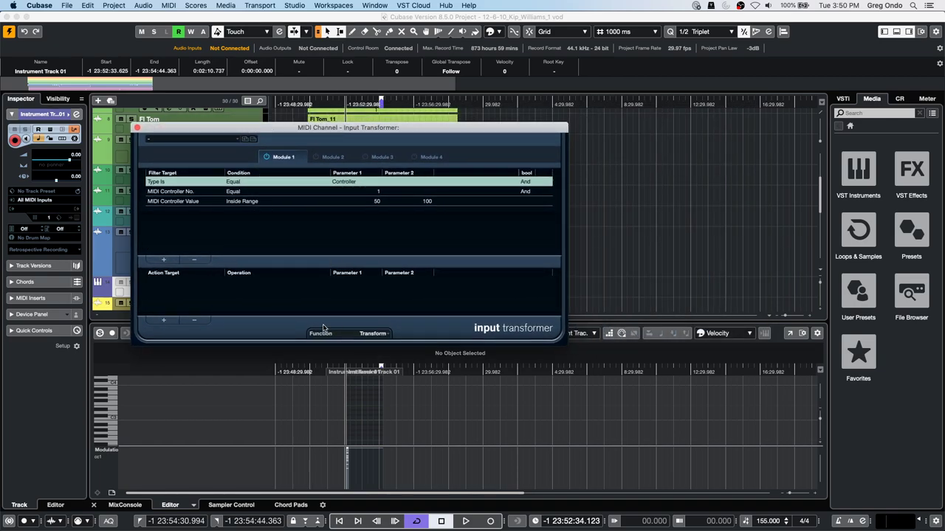
{"action": "left_click", "coordinate": [379, 334]}
{"action": "left_click", "coordinate": [372, 326]}
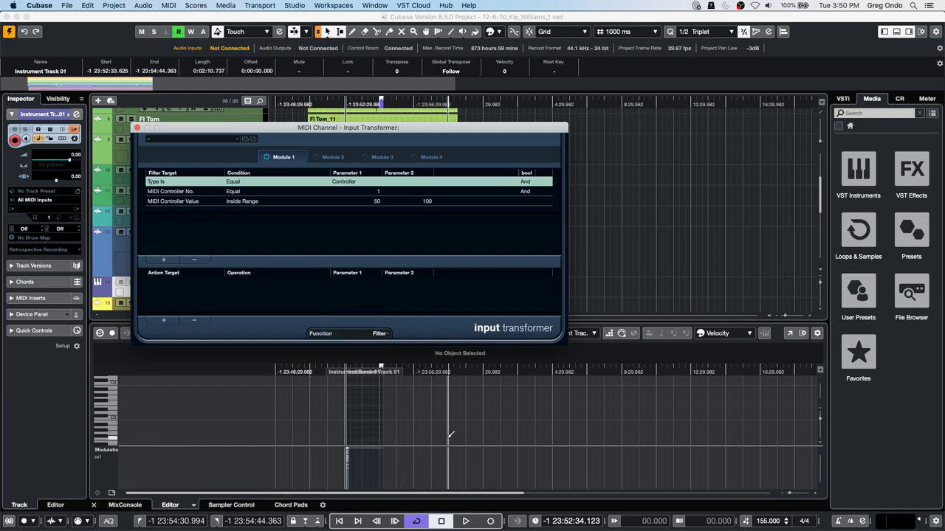
Step: Start playback from a position after the existing MIDI part and record another short modulation take on Instrument Track 01
{"action": "key", "text": "space"}
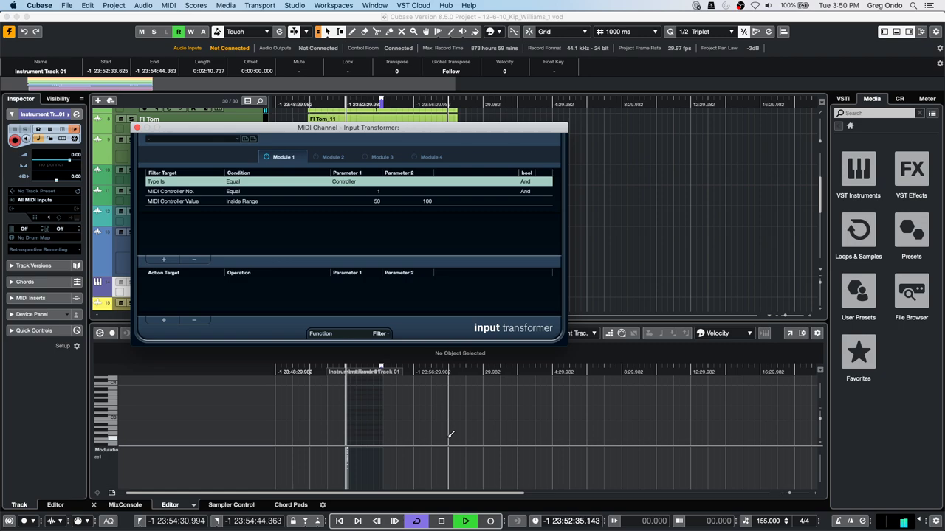
{"action": "left_click", "coordinate": [399, 373]}
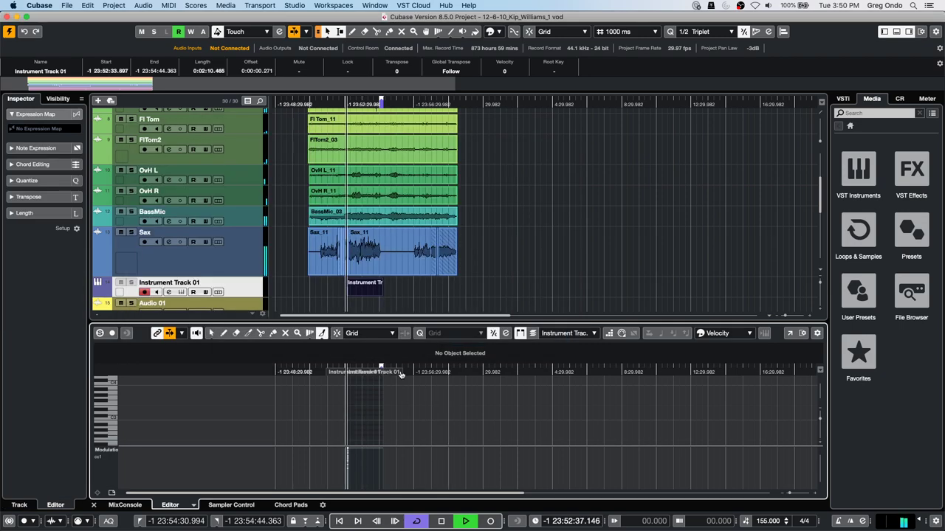
{"action": "left_click", "coordinate": [412, 373]}
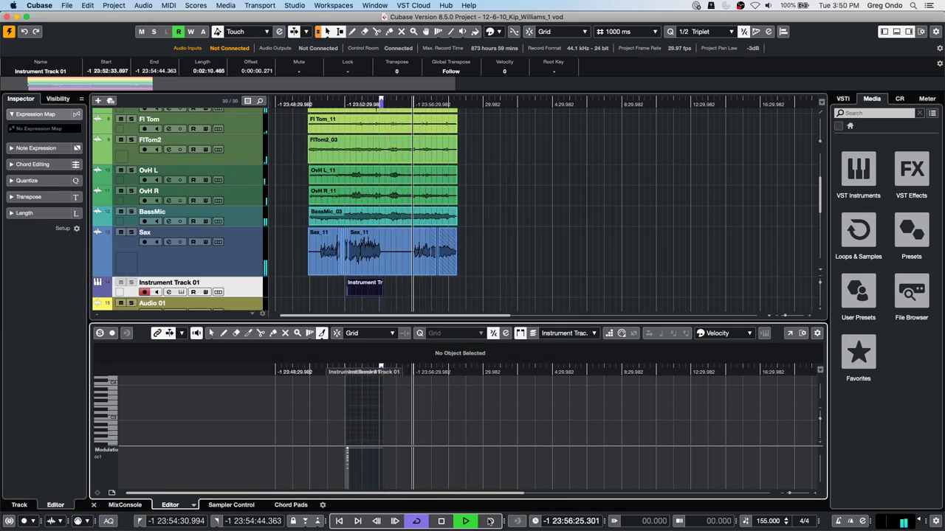
{"action": "left_click", "coordinate": [490, 521]}
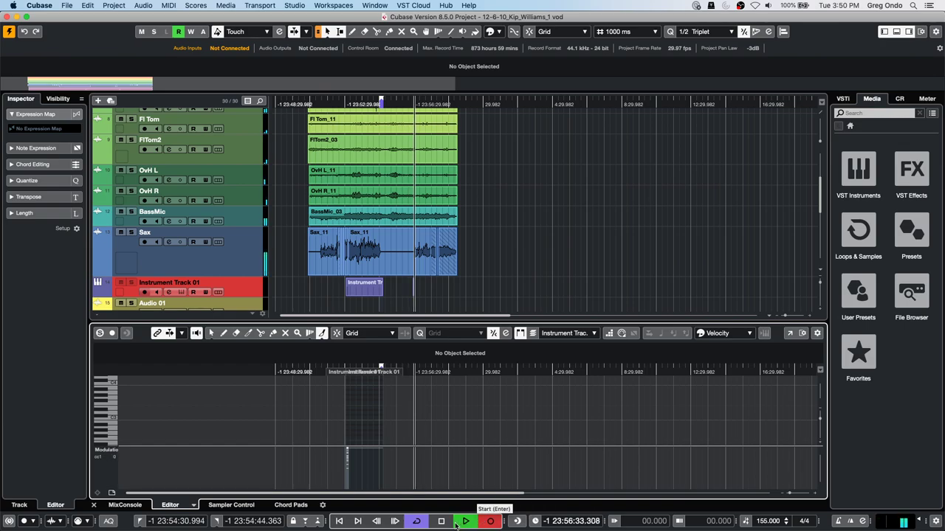
{"action": "key", "text": "h"}
{"action": "key", "text": "h"}
{"action": "key", "text": "h"}
{"action": "key", "text": "h"}
{"action": "key", "text": "h"}
{"action": "key", "text": "space"}
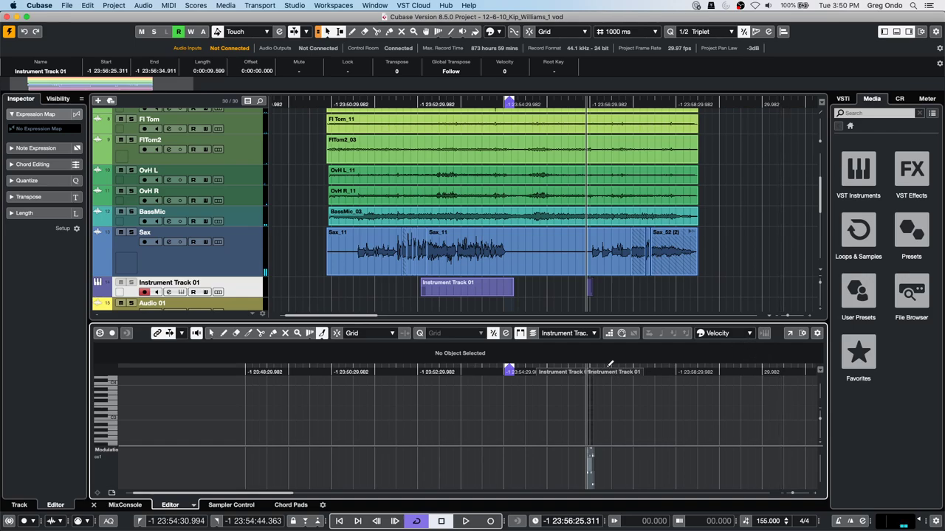
Step: Examine the recorded modulation values of the new take in the CC1 controller lane
{"action": "key", "text": "h"}
{"action": "key", "text": "h"}
{"action": "key", "text": "h"}
{"action": "key", "text": "h"}
{"action": "key", "text": "h"}
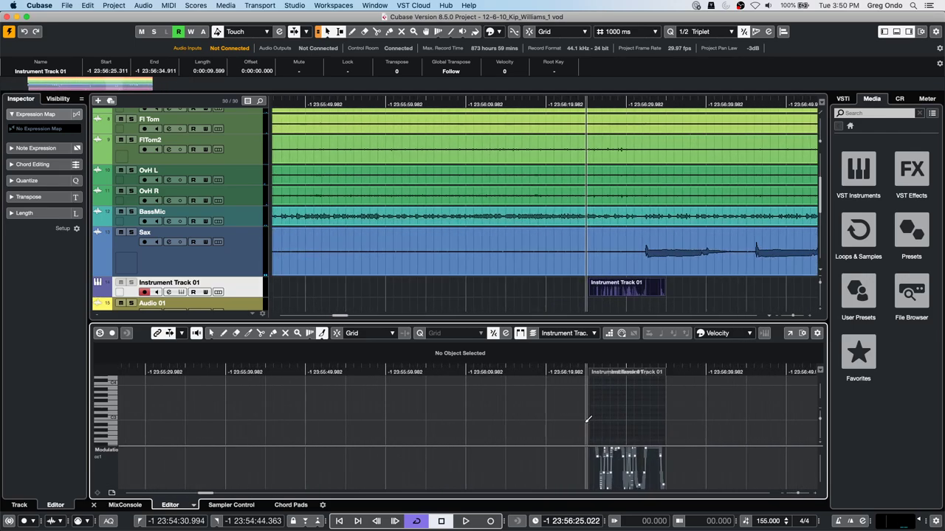
{"action": "key", "text": "g"}
{"action": "key", "text": "g"}
{"action": "key", "text": "g"}
{"action": "key", "text": "g"}
{"action": "key", "text": "g"}
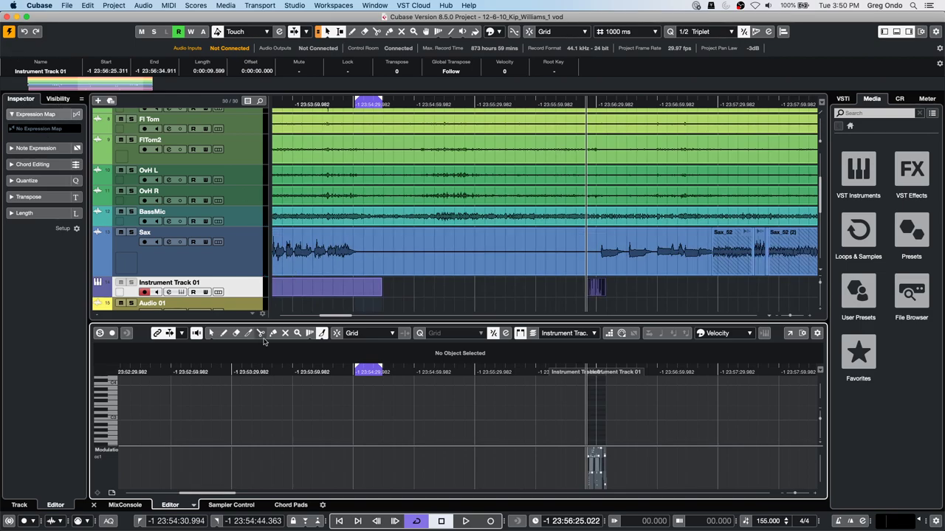
Step: Review the local Input Transformer settings of Instrument Track 01 and close the window
{"action": "left_click", "coordinate": [247, 295]}
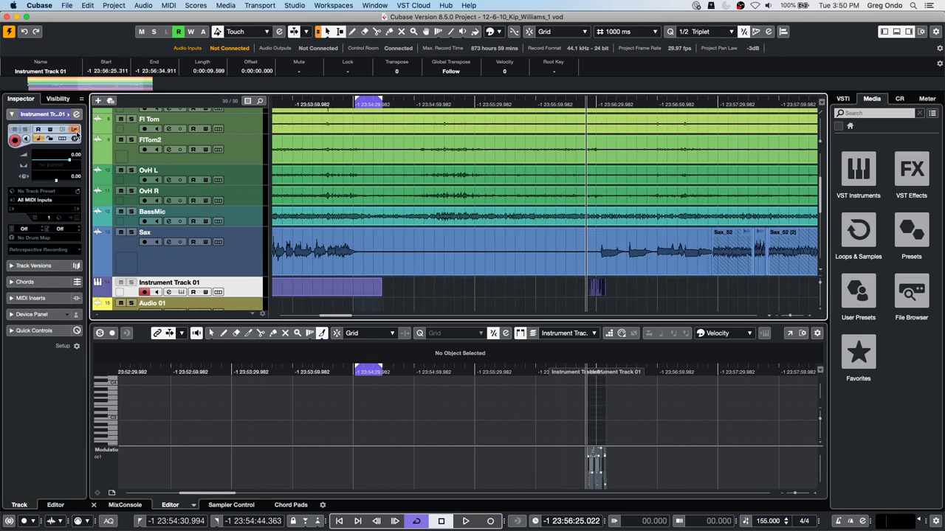
{"action": "left_click", "coordinate": [74, 129]}
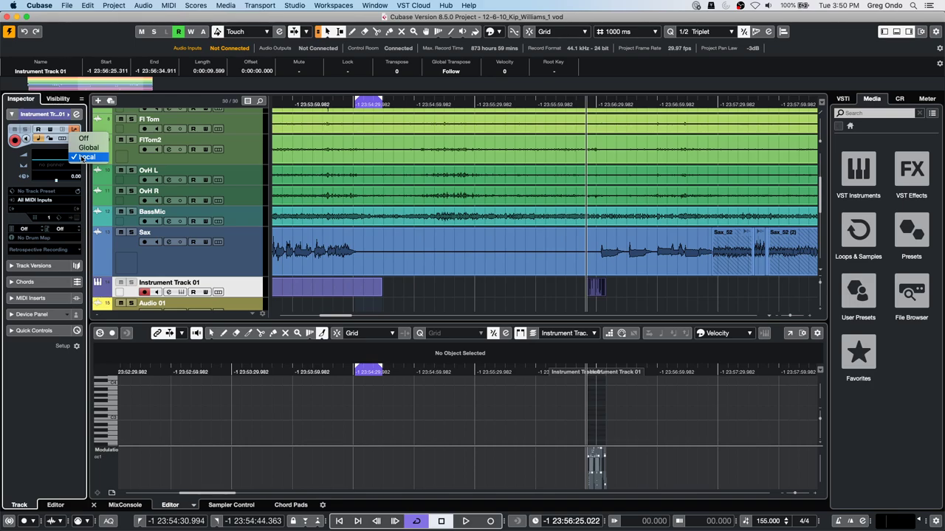
{"action": "left_click", "coordinate": [86, 157]}
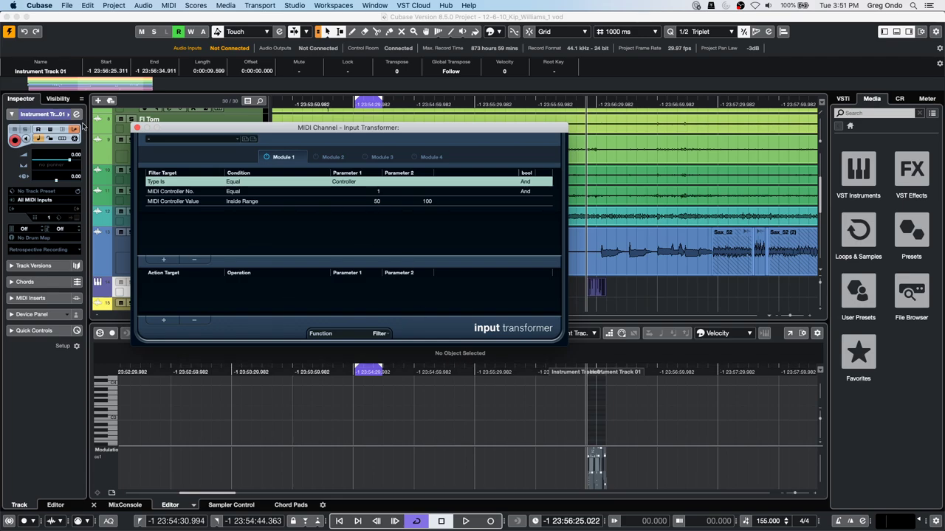
{"action": "left_click", "coordinate": [138, 128]}
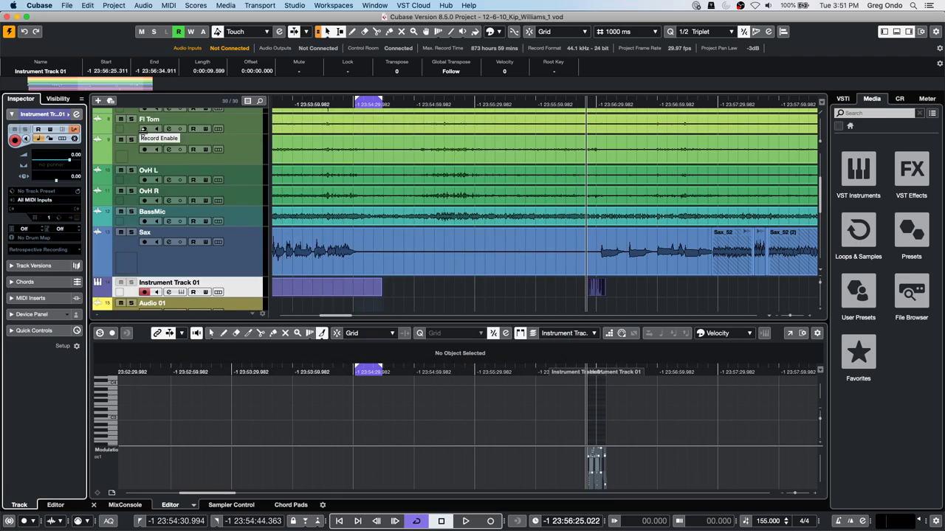
Step: Remove Instrument Track 01 from the project
{"action": "scroll", "coordinate": [141, 144], "scroll_direction": "down", "scroll_amount": 3}
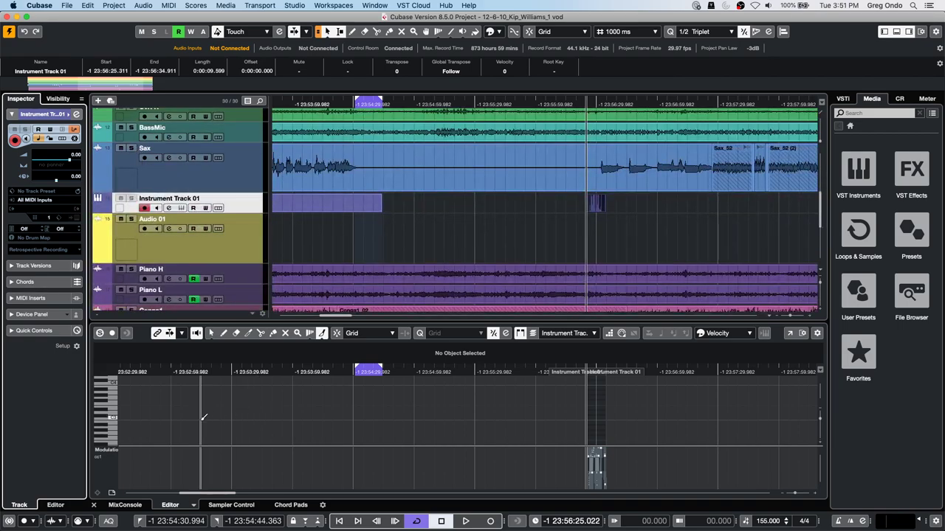
{"action": "left_click", "coordinate": [322, 182]}
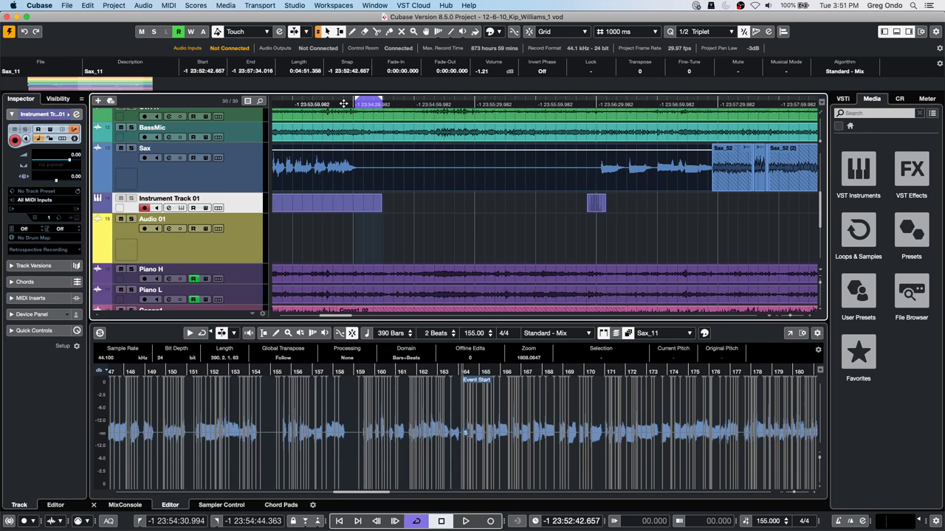
{"action": "left_click_drag", "start_coordinate": [344, 103], "coordinate": [343, 90]}
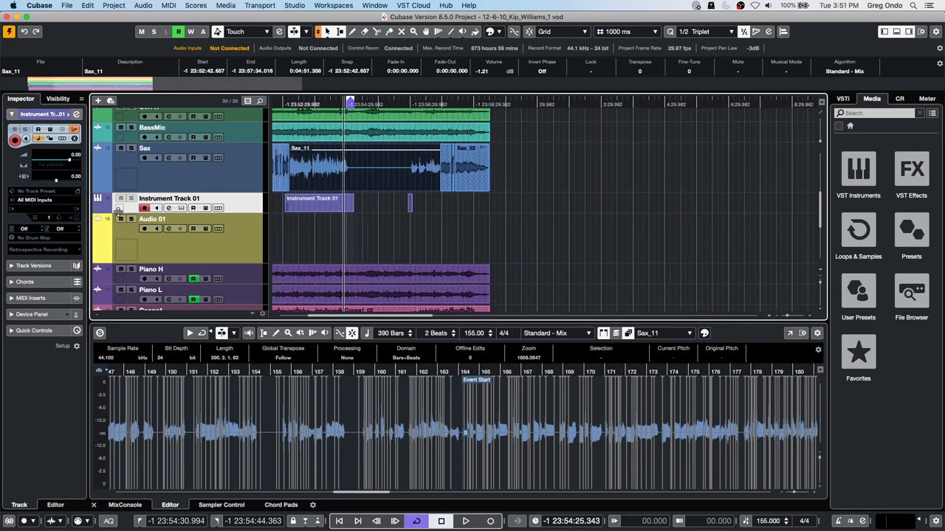
{"action": "right_click", "coordinate": [235, 203]}
{"action": "mouse_move", "coordinate": [289, 207]}
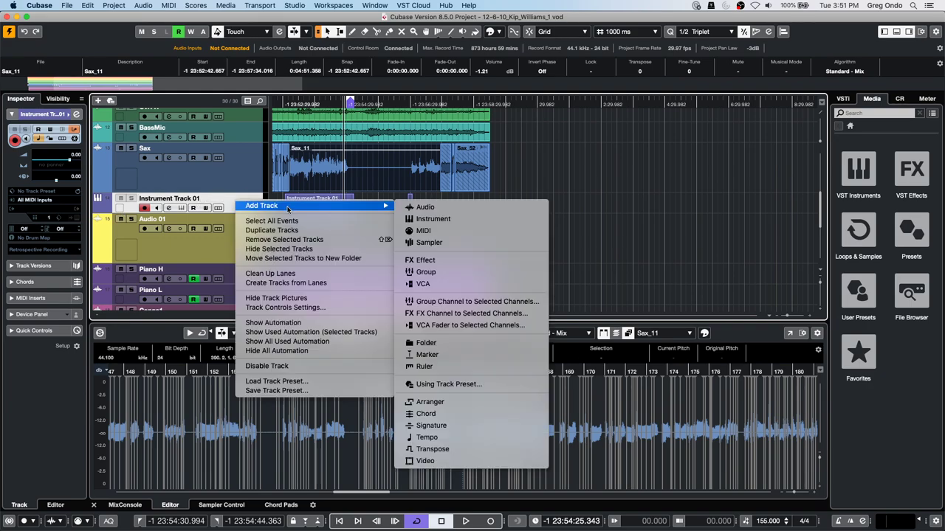
{"action": "left_click", "coordinate": [284, 239]}
Step: Play the project from near the start of the Sax_11 event and open the Stereo Out channel settings from the MixConsole
{"action": "key", "text": "space"}
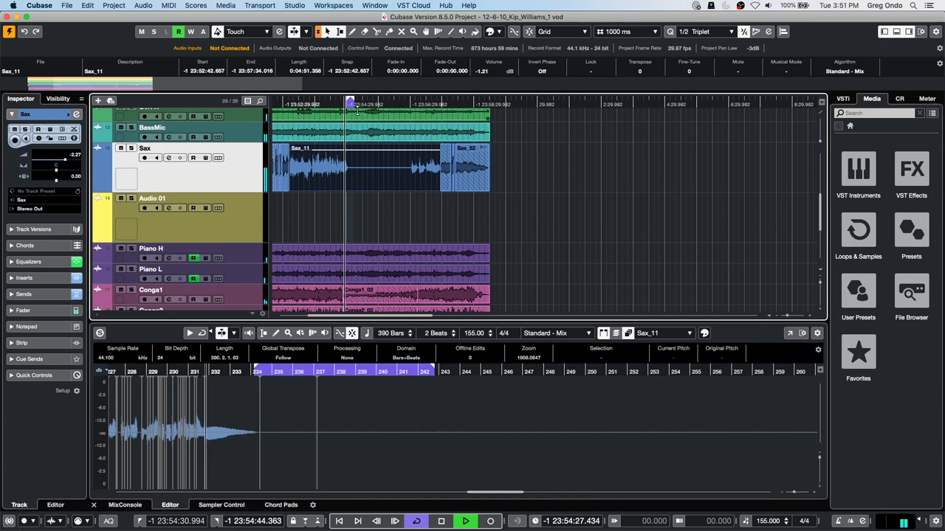
{"action": "left_click", "coordinate": [292, 105]}
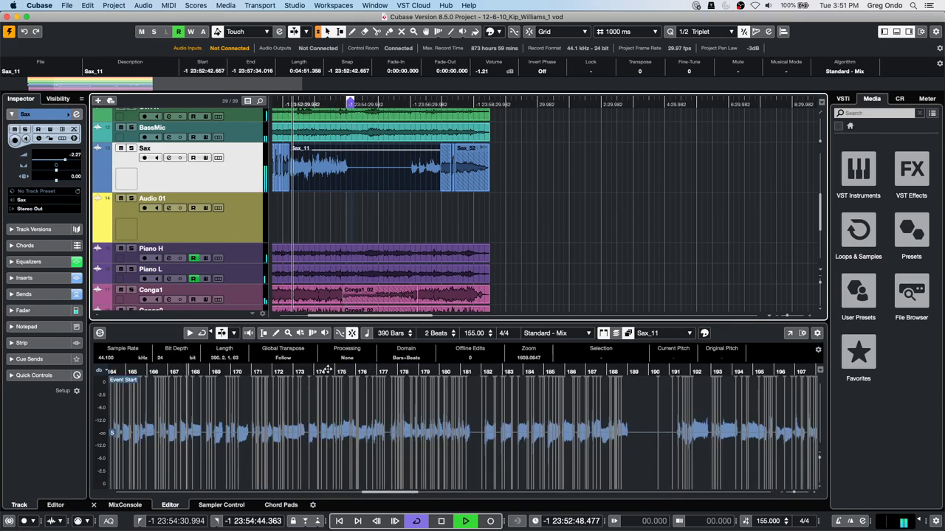
{"action": "left_click", "coordinate": [134, 507]}
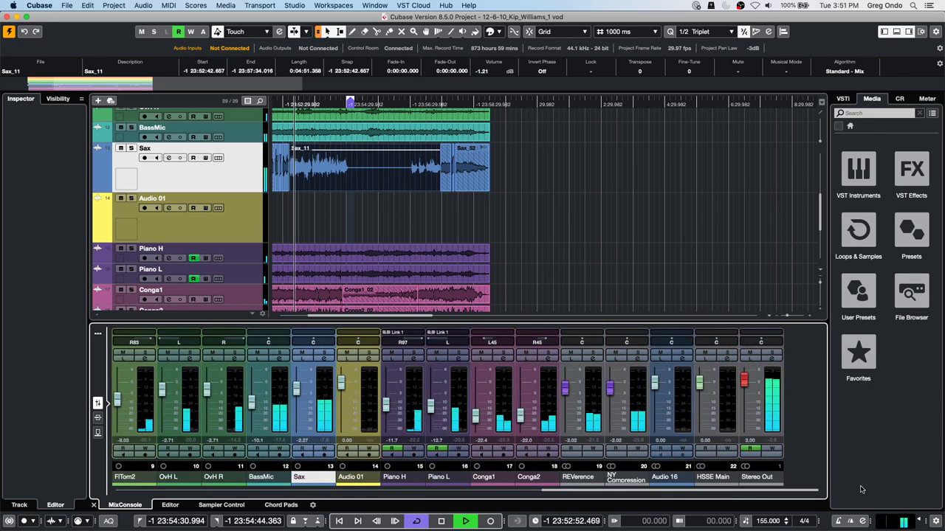
{"action": "left_click", "coordinate": [771, 359]}
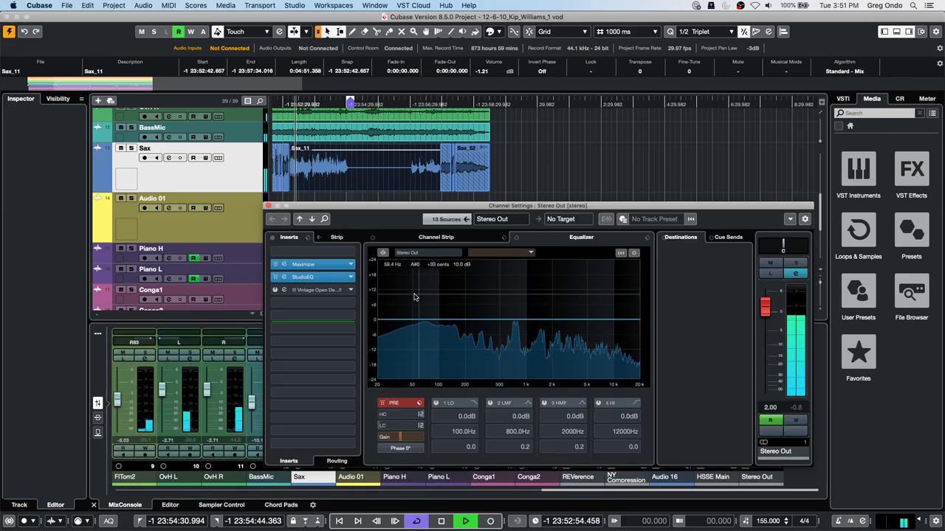
Step: Replace the Vintage Open Deck insert on Stereo Out with the Magneto II distortion effect
{"action": "left_click", "coordinate": [339, 291]}
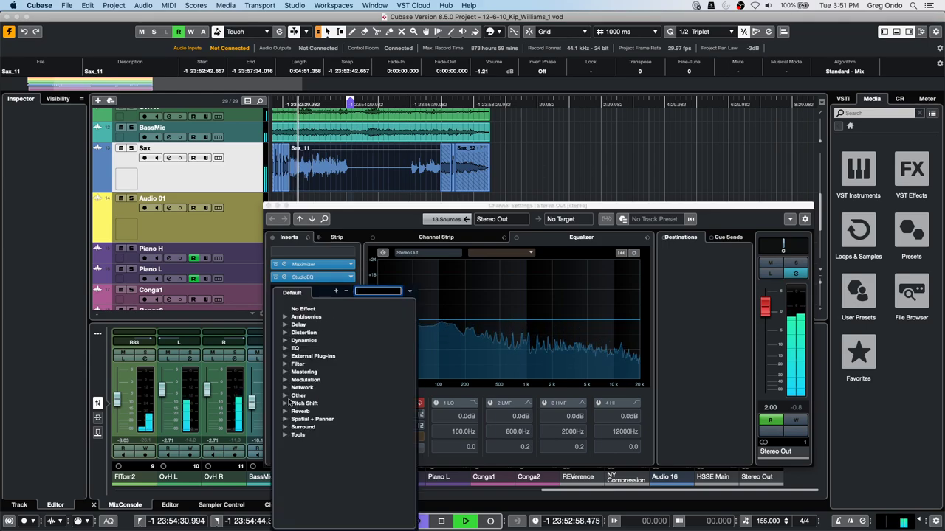
{"action": "left_click", "coordinate": [293, 332]}
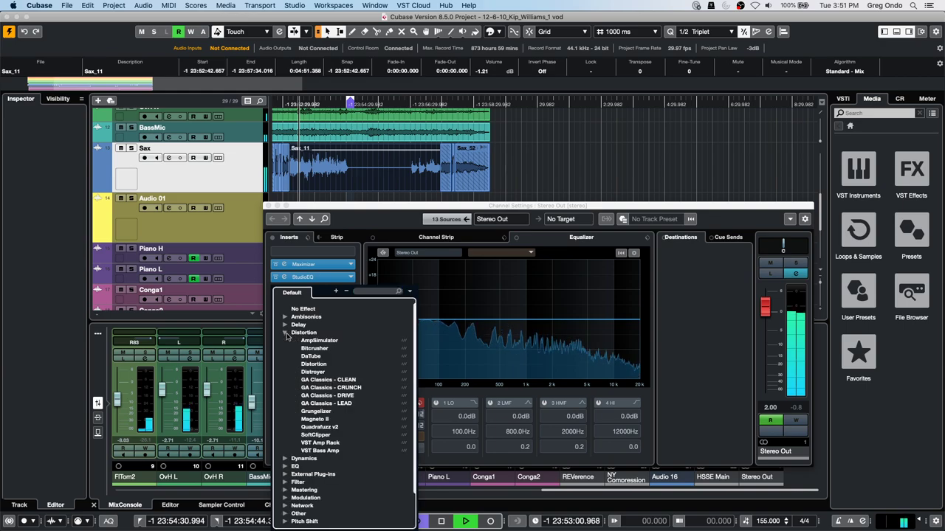
{"action": "left_click", "coordinate": [328, 420]}
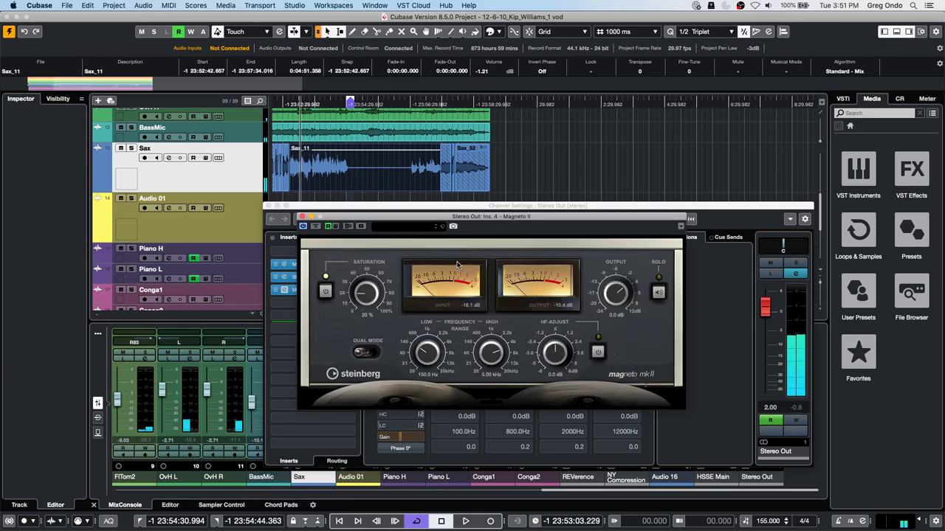
Step: During playback, set Magneto II's HF-Adjust to 3.4 dB, low frequency to 2.67 kHz, high frequency to 6.49 kHz and saturation to 61%
{"action": "key", "text": "space"}
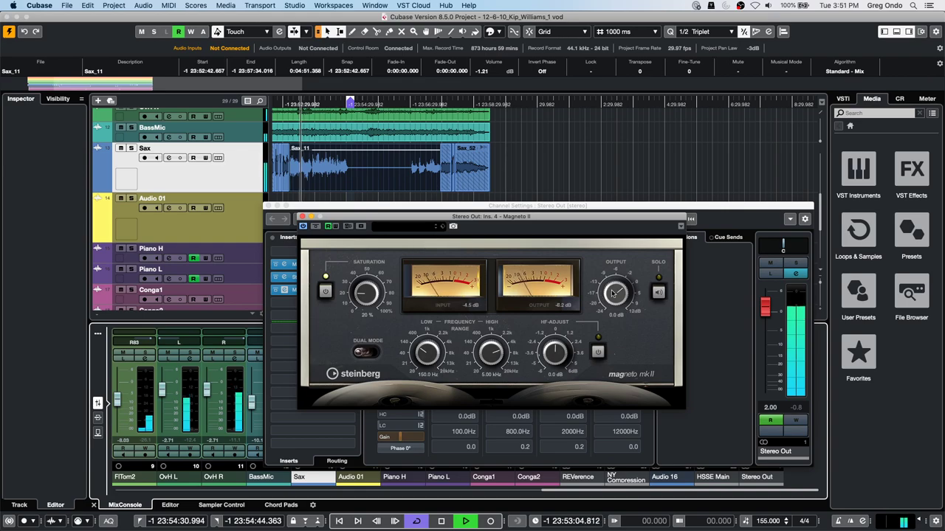
{"action": "left_click_drag", "start_coordinate": [559, 351], "coordinate": [561, 326]}
{"action": "left_click_drag", "start_coordinate": [435, 351], "coordinate": [437, 319]}
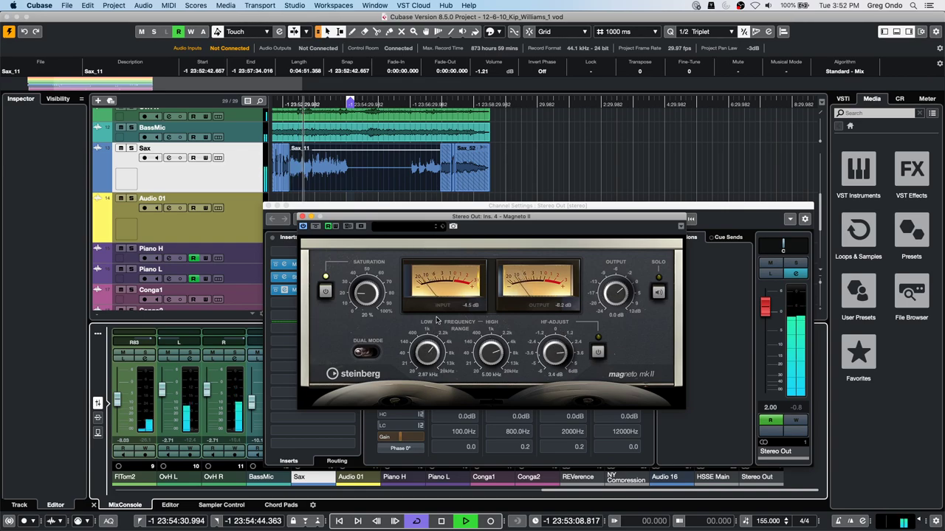
{"action": "left_click_drag", "start_coordinate": [491, 353], "coordinate": [492, 340]}
{"action": "left_click_drag", "start_coordinate": [366, 293], "coordinate": [372, 248]}
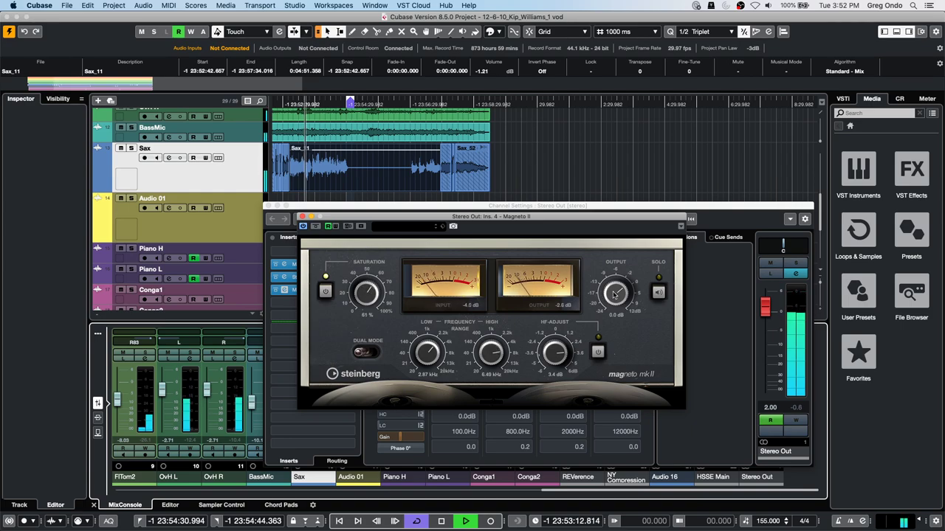
Step: Set Magneto II's output to 4.9 dB and bypass and reactivate the effect to compare the sound during playback
{"action": "left_click_drag", "start_coordinate": [614, 294], "coordinate": [619, 285]}
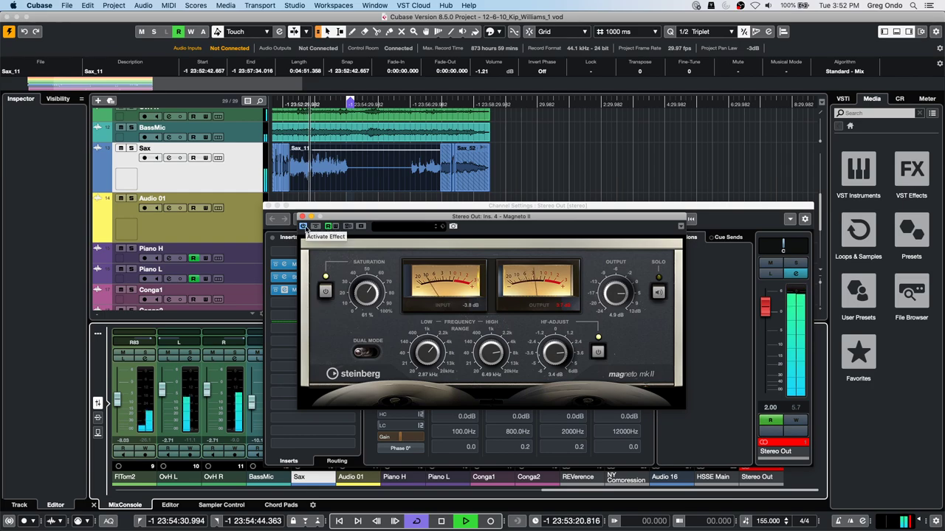
{"action": "left_click", "coordinate": [303, 226]}
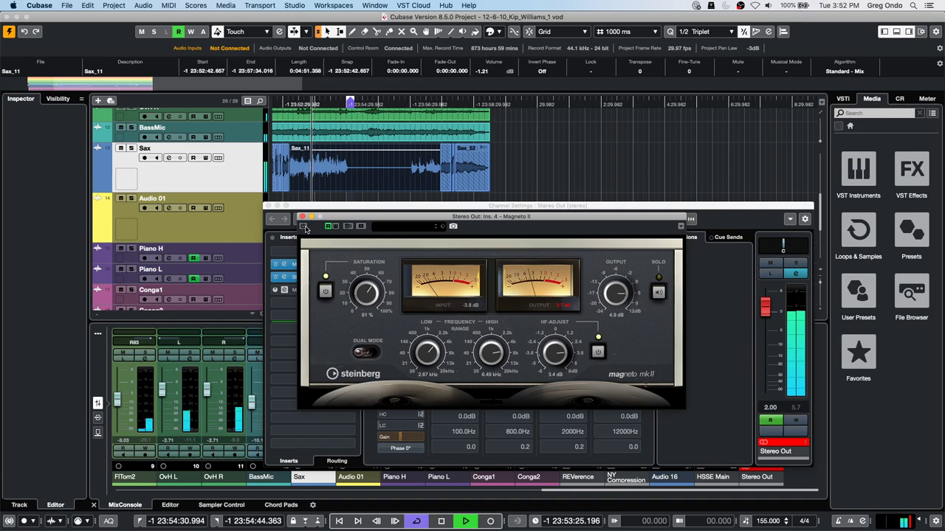
{"action": "left_click", "coordinate": [303, 226]}
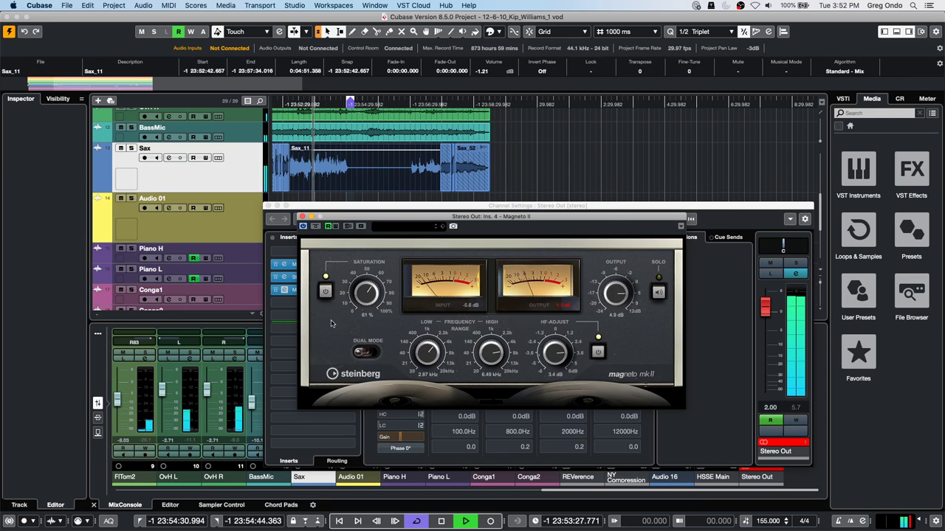
Step: Enable Magneto II's Dual Mode, stop playback and close the plug-in window
{"action": "left_click", "coordinate": [364, 351]}
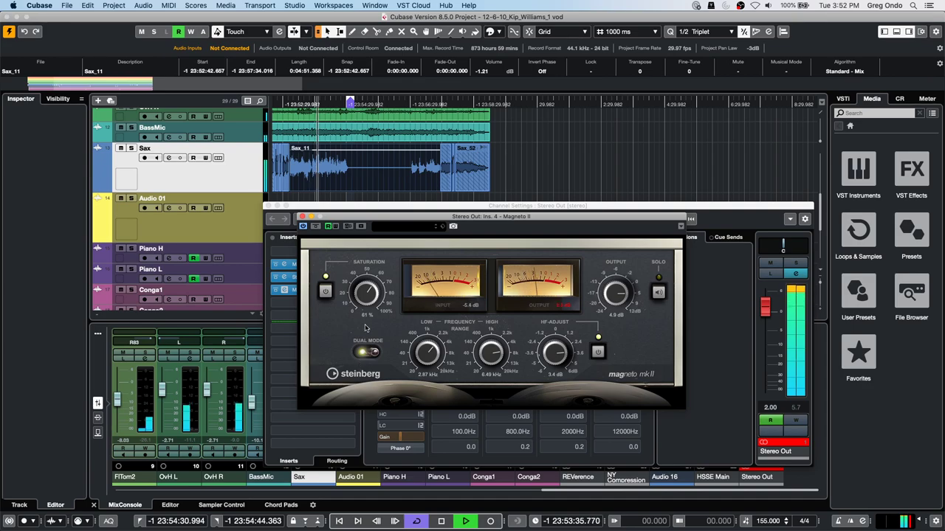
{"action": "key", "text": "space"}
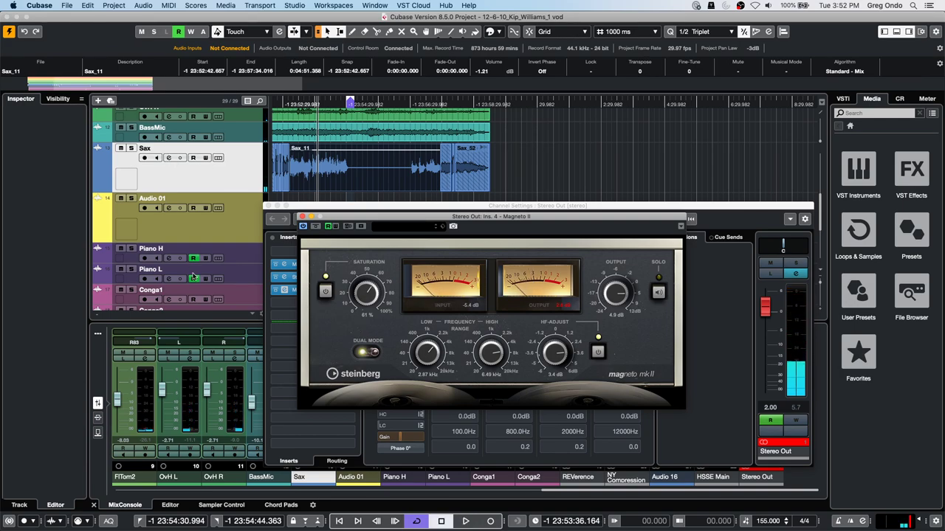
{"action": "left_click", "coordinate": [301, 217]}
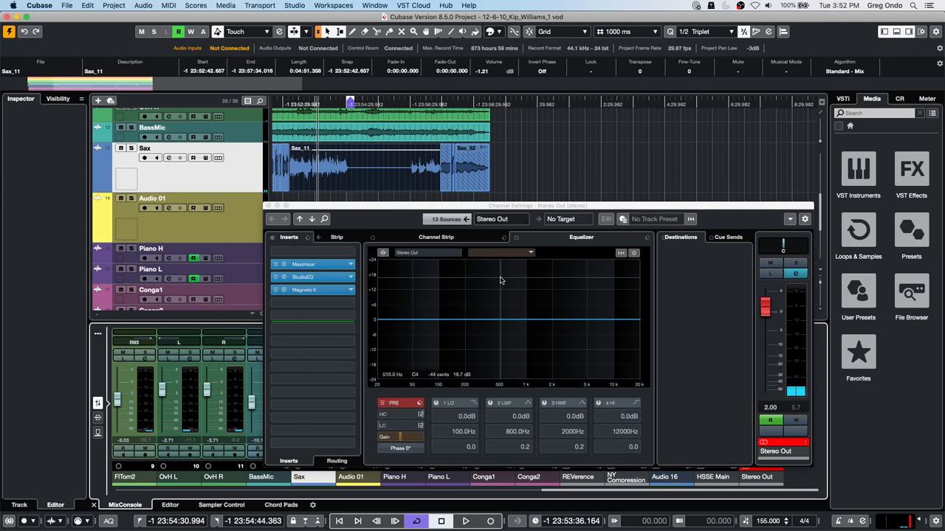
Step: Examine the saturation types offered in the Stereo Out channel strip without loading one, and close the channel settings
{"action": "left_click", "coordinate": [596, 257]}
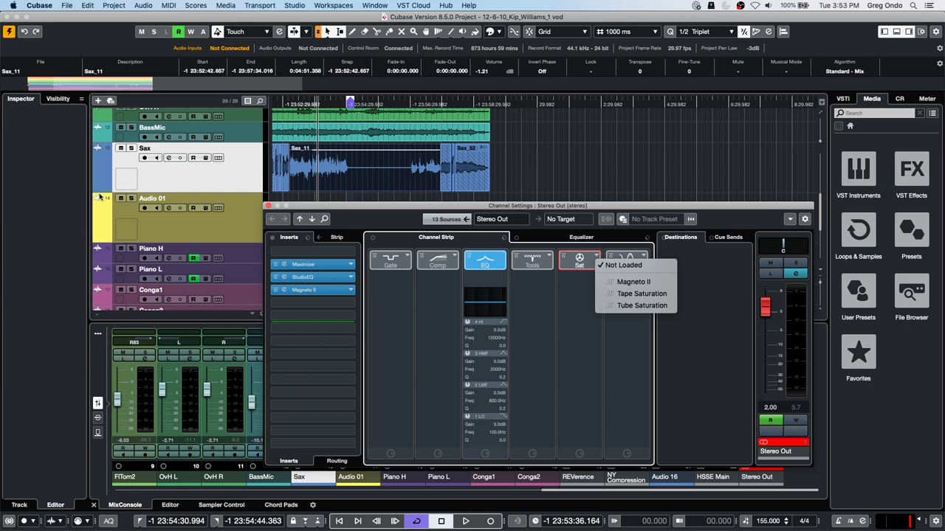
{"action": "left_click", "coordinate": [327, 282]}
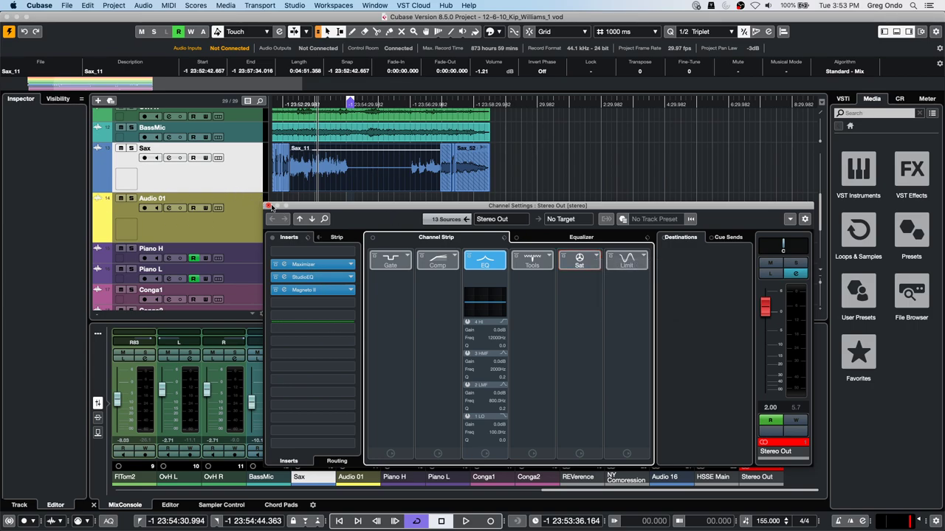
{"action": "left_click", "coordinate": [270, 206]}
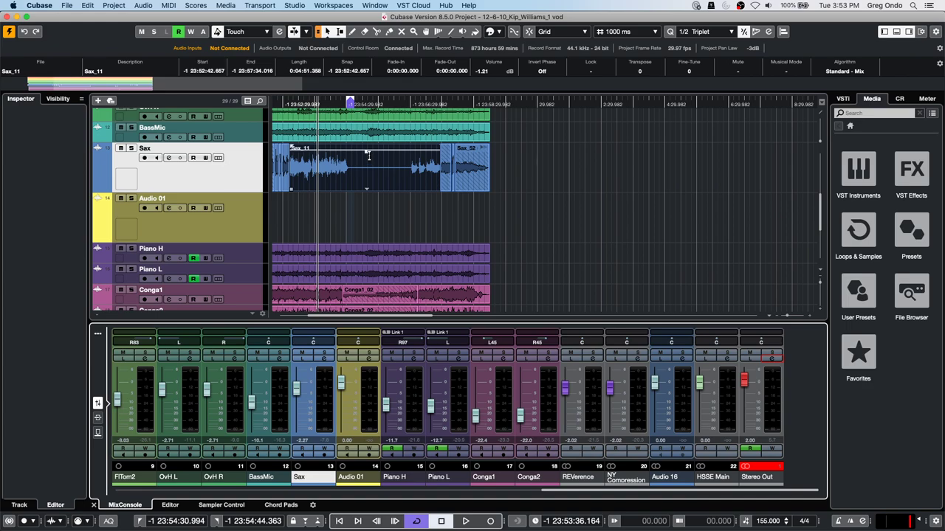
Step: Enlarge the Conga2 track and combine all of its audio events into one part, leaving the part deselected
{"action": "scroll", "coordinate": [361, 248], "scroll_direction": "down", "scroll_amount": 3}
{"action": "left_click", "coordinate": [371, 221]}
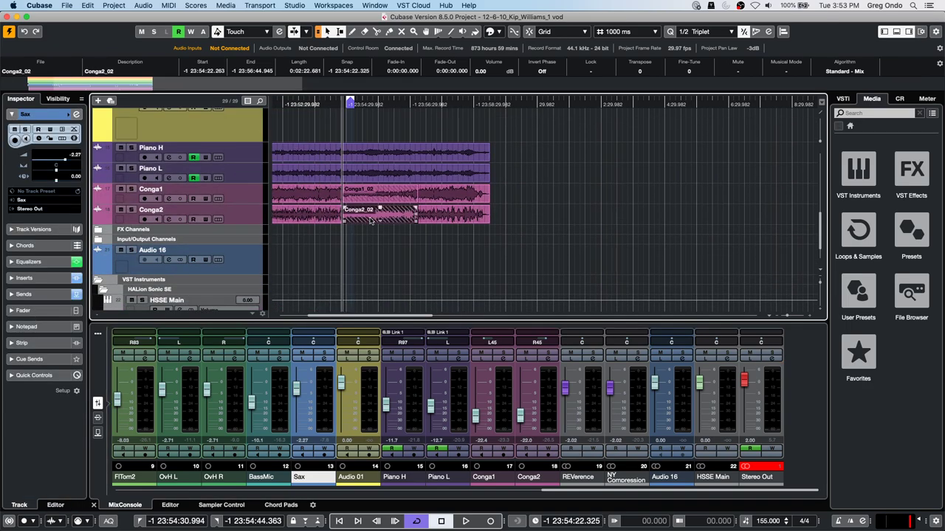
{"action": "left_click_drag", "start_coordinate": [241, 226], "coordinate": [238, 285]}
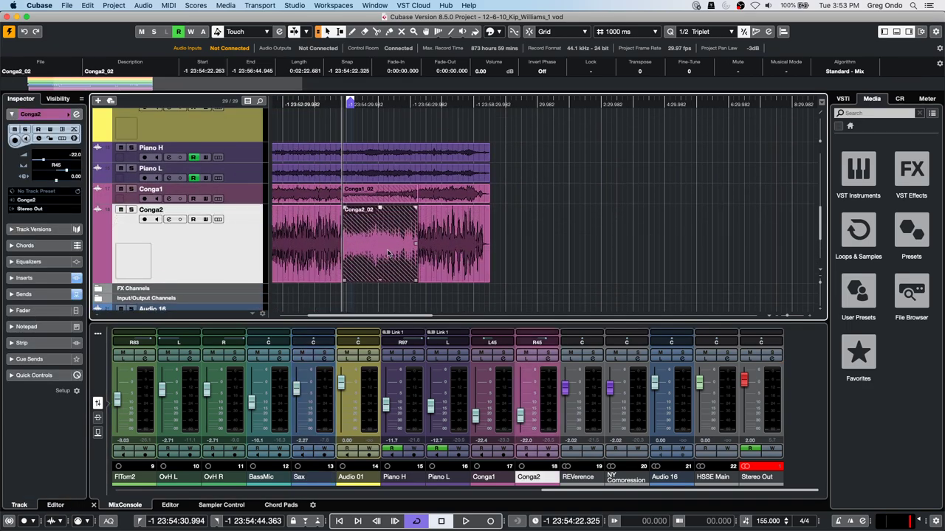
{"action": "left_click", "coordinate": [436, 251]}
{"action": "left_click", "coordinate": [453, 267]}
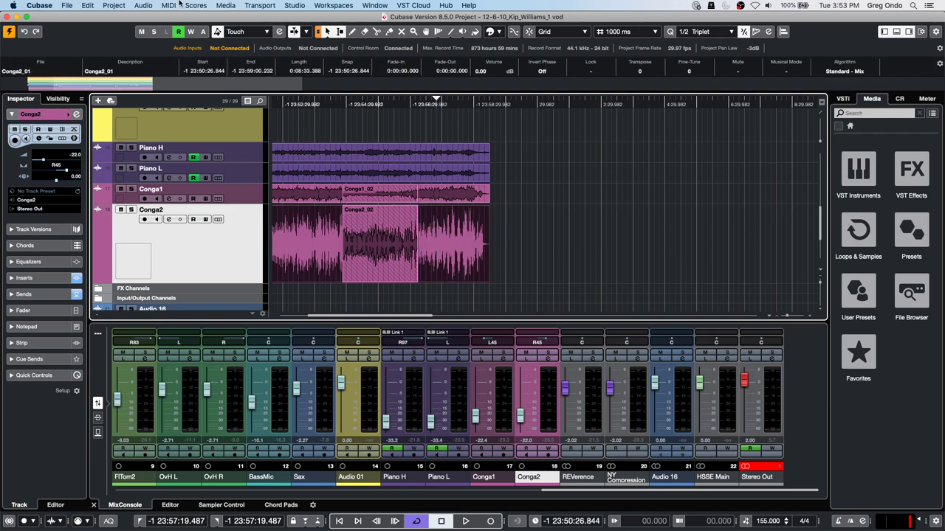
{"action": "left_click", "coordinate": [142, 5]}
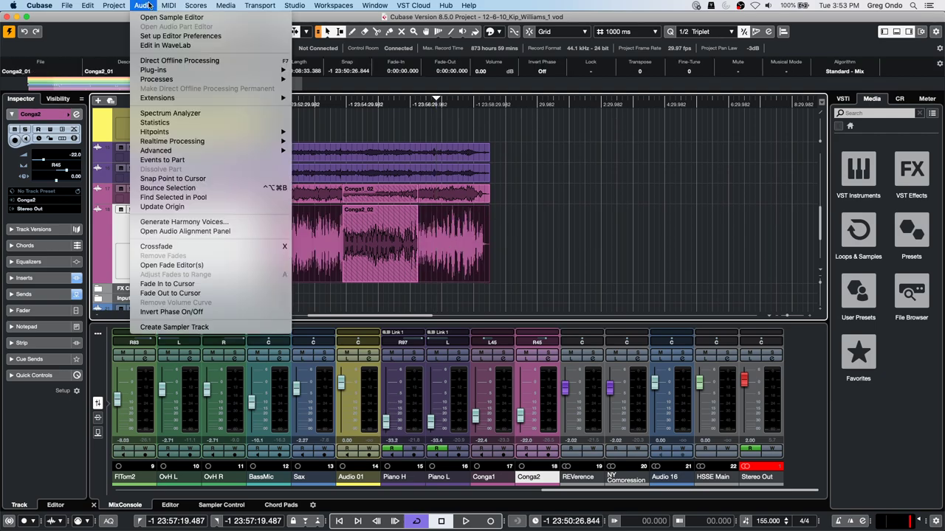
{"action": "left_click", "coordinate": [175, 161]}
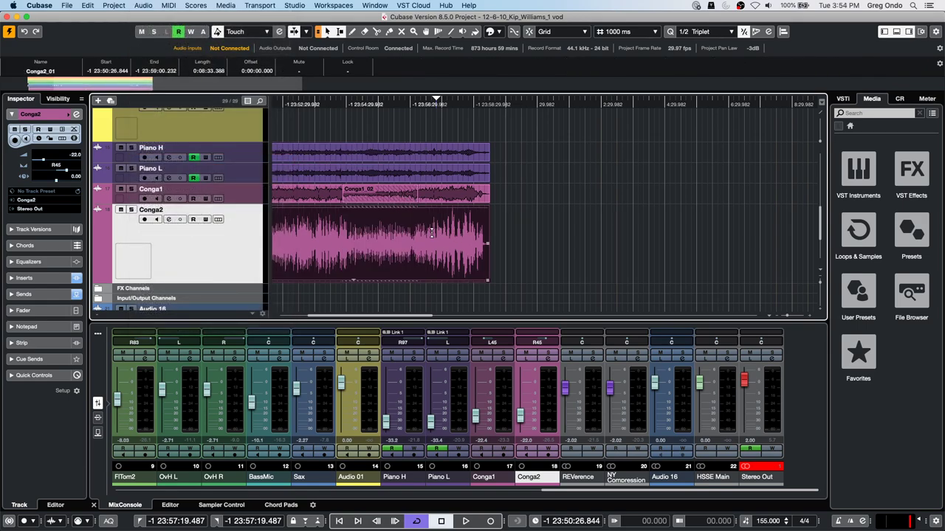
{"action": "right_click", "coordinate": [427, 234]}
{"action": "left_click", "coordinate": [427, 234]}
{"action": "left_click", "coordinate": [388, 219]}
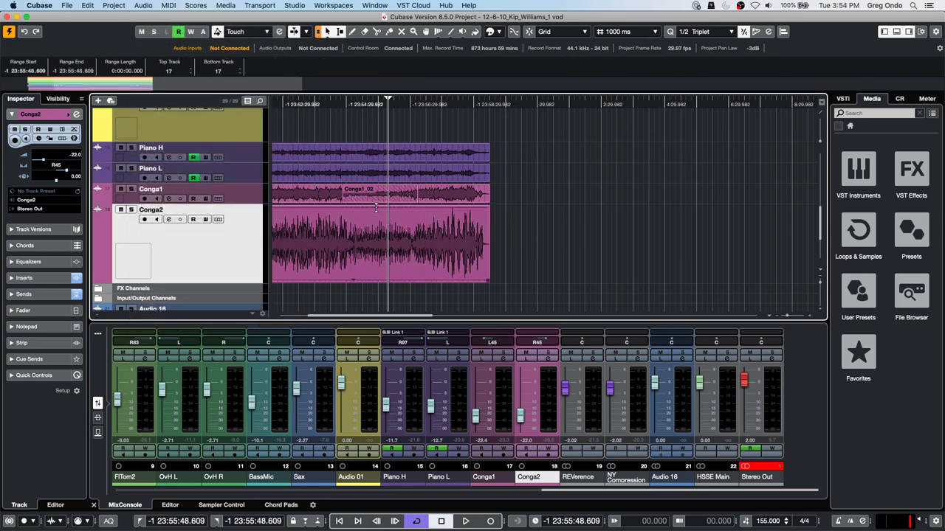
Step: Enlarge the Piano H track, split its audio at three points and return to the Object Selection tool
{"action": "left_click", "coordinate": [405, 153]}
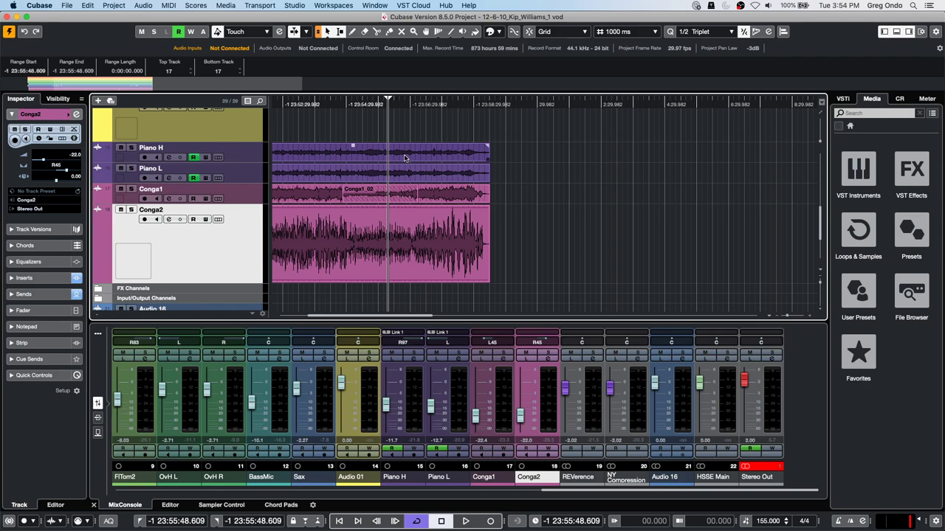
{"action": "left_click", "coordinate": [236, 158]}
{"action": "left_click_drag", "start_coordinate": [236, 158], "coordinate": [233, 241]}
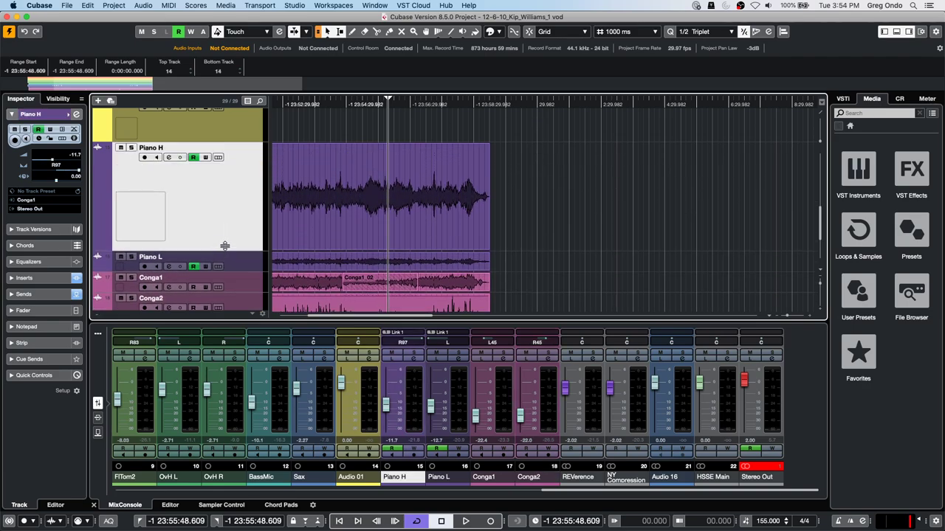
{"action": "right_click", "coordinate": [325, 200]}
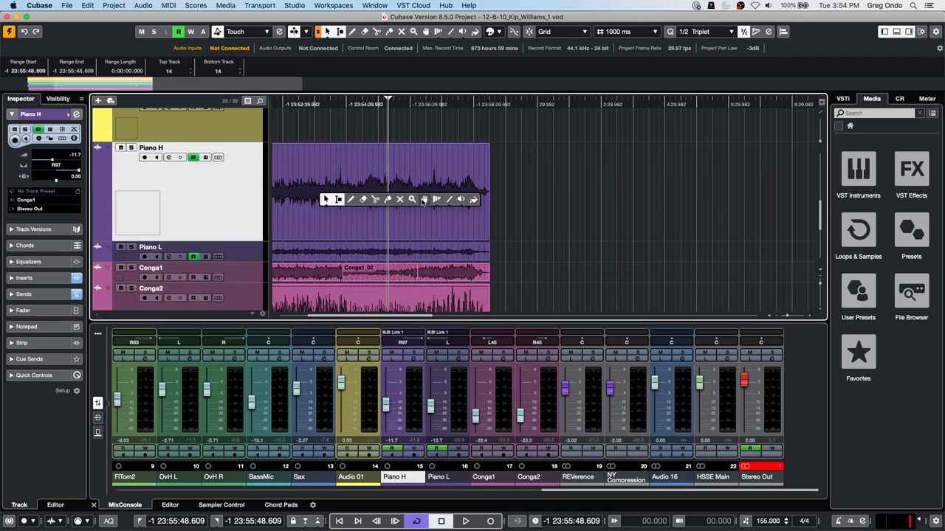
{"action": "left_click", "coordinate": [375, 199]}
{"action": "left_click", "coordinate": [401, 193]}
{"action": "left_click", "coordinate": [440, 197]}
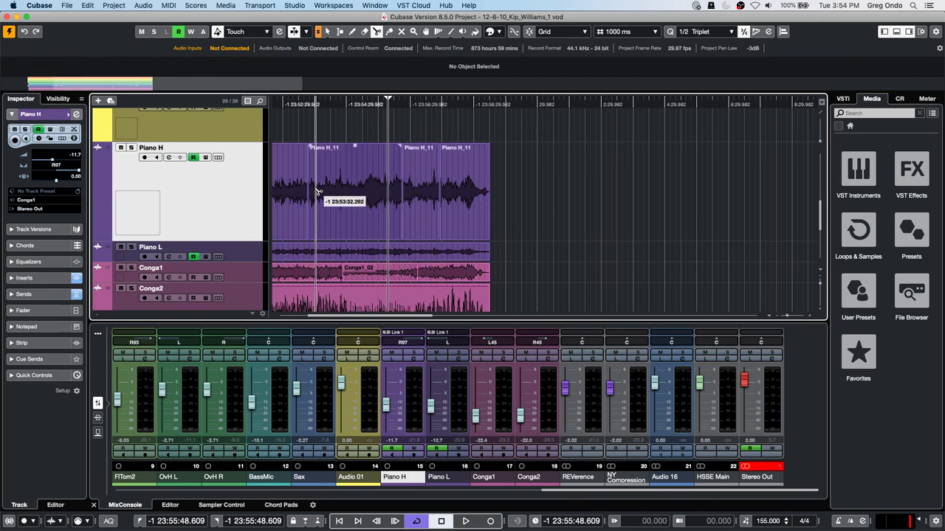
{"action": "right_click", "coordinate": [316, 190]}
{"action": "left_click", "coordinate": [316, 189]}
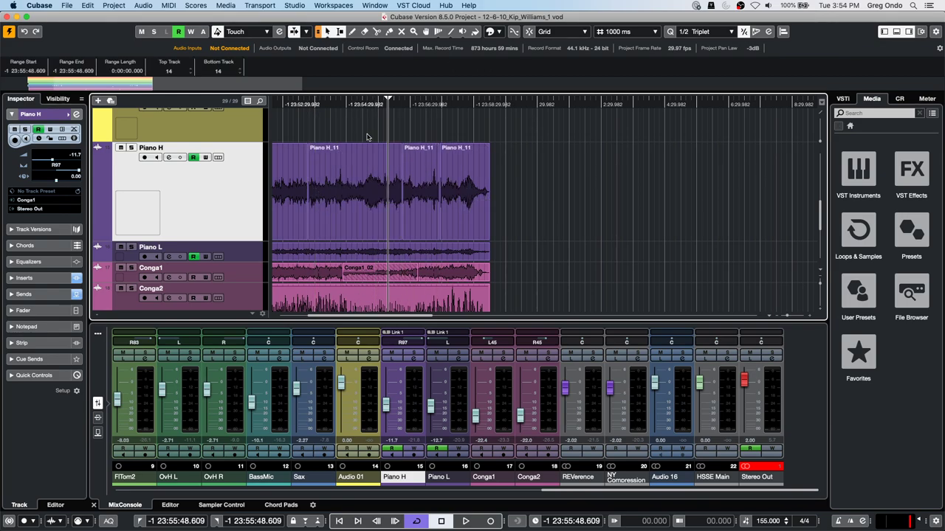
Step: Lower the long middle Piano H_11 event's volume to -4.98 dB and draw a volume curve with a deep dip on it
{"action": "mouse_move", "coordinate": [355, 147]}
{"action": "left_mouse_down"}
{"action": "mouse_move", "coordinate": [351, 213]}
{"action": "mouse_move", "coordinate": [334, 34]}
{"action": "mouse_move", "coordinate": [338, 135]}
{"action": "mouse_move", "coordinate": [356, 102]}
{"action": "mouse_move", "coordinate": [356, 190]}
{"action": "mouse_move", "coordinate": [340, 172]}
{"action": "mouse_move", "coordinate": [372, 191]}
{"action": "mouse_move", "coordinate": [398, 177]}
{"action": "mouse_move", "coordinate": [376, 223]}
{"action": "left_mouse_up"}
{"action": "right_click", "coordinate": [356, 190]}
{"action": "left_click", "coordinate": [357, 191]}
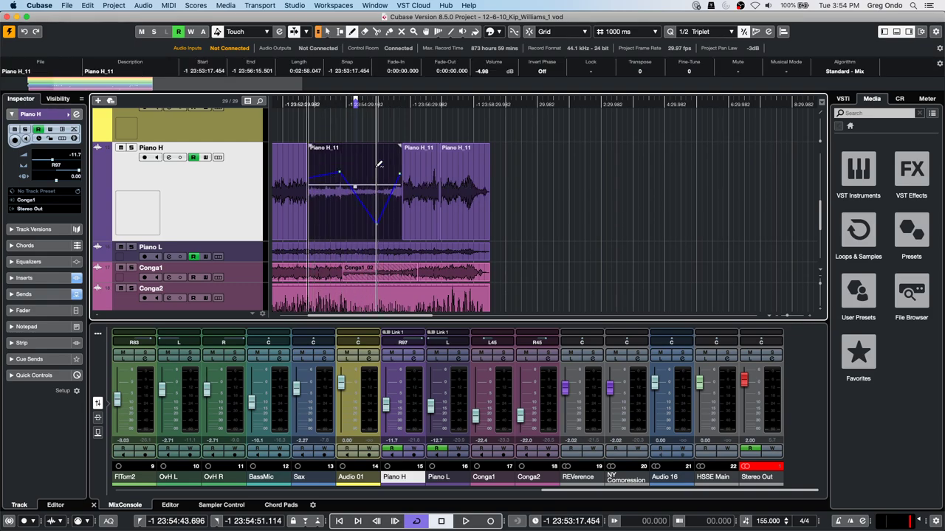
Step: Briefly display the Piano H track's Volume automation lane and hide it again
{"action": "left_click", "coordinate": [96, 238]}
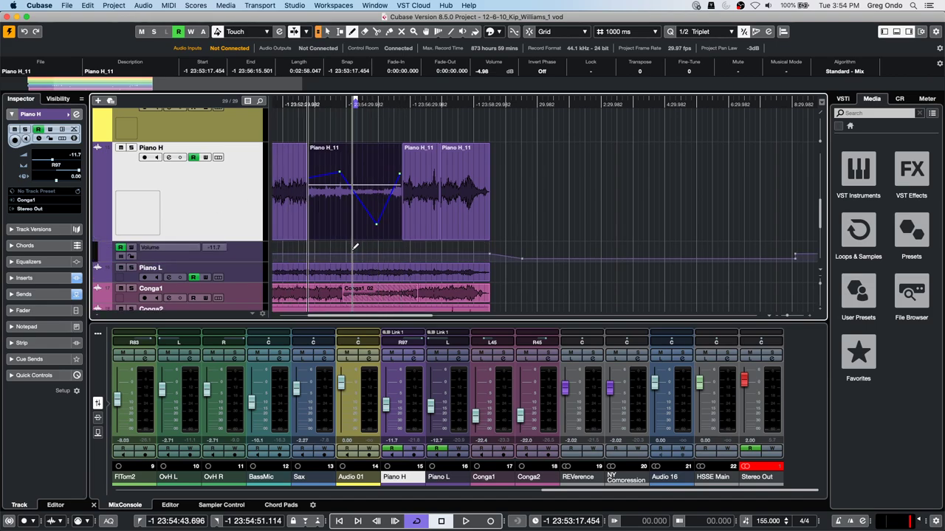
{"action": "left_click", "coordinate": [97, 236]}
{"action": "left_click", "coordinate": [96, 236]}
{"action": "left_click", "coordinate": [96, 236]}
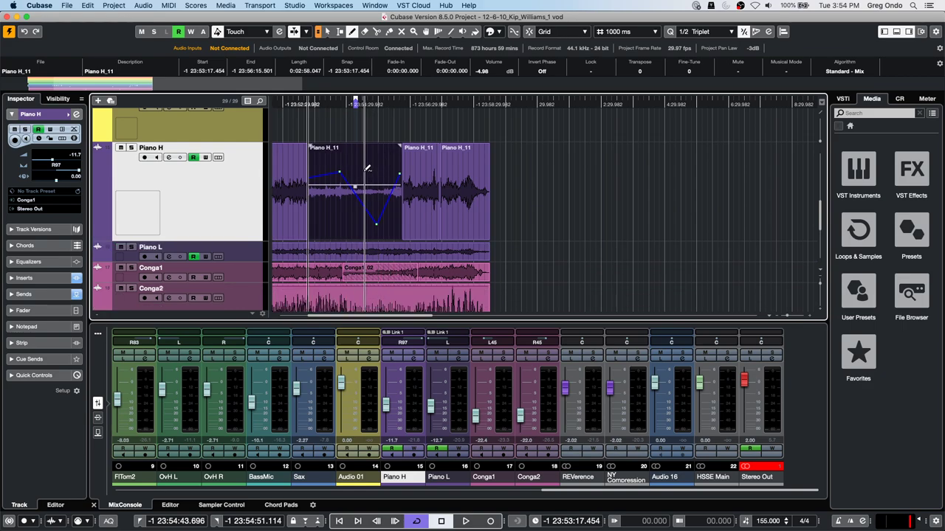
Step: Enlarge the Piano L track, show Piano H's Volume automation lane and increase the lane's height
{"action": "left_click", "coordinate": [244, 261]}
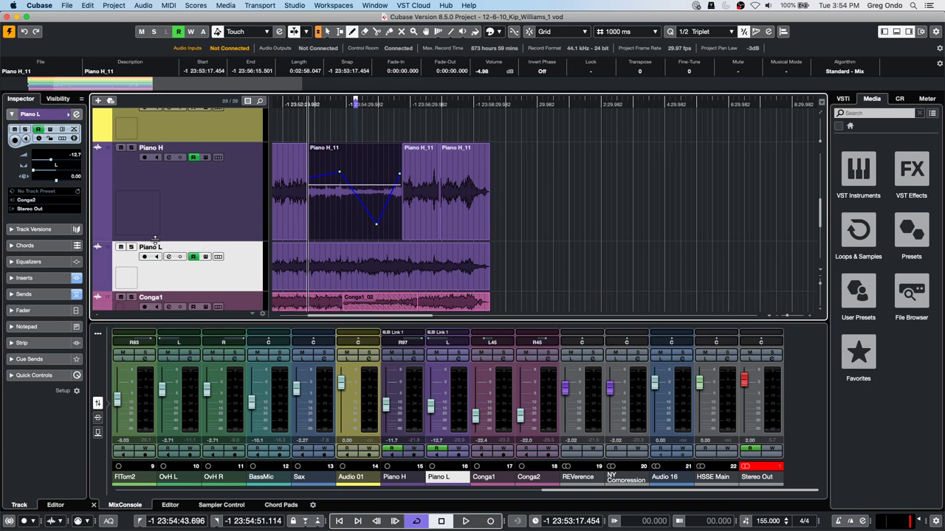
{"action": "left_click", "coordinate": [97, 236]}
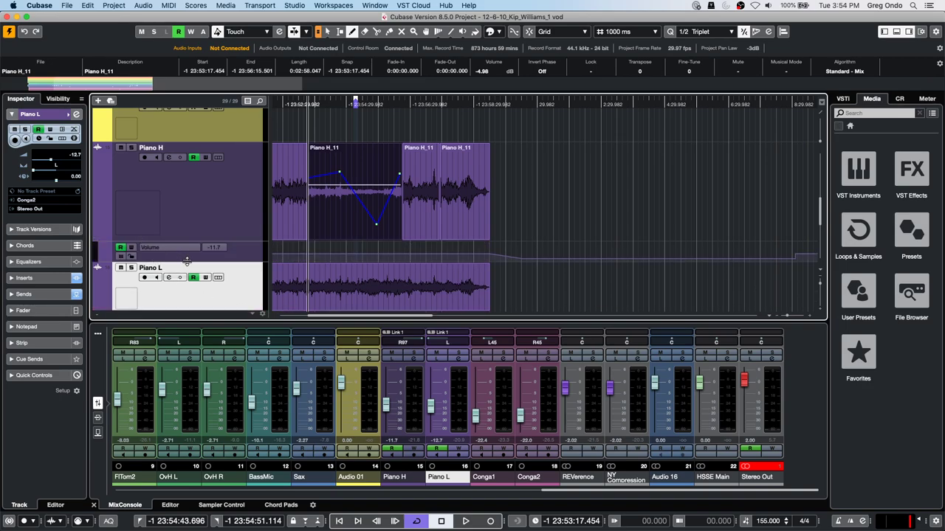
{"action": "left_click_drag", "start_coordinate": [186, 260], "coordinate": [184, 290]}
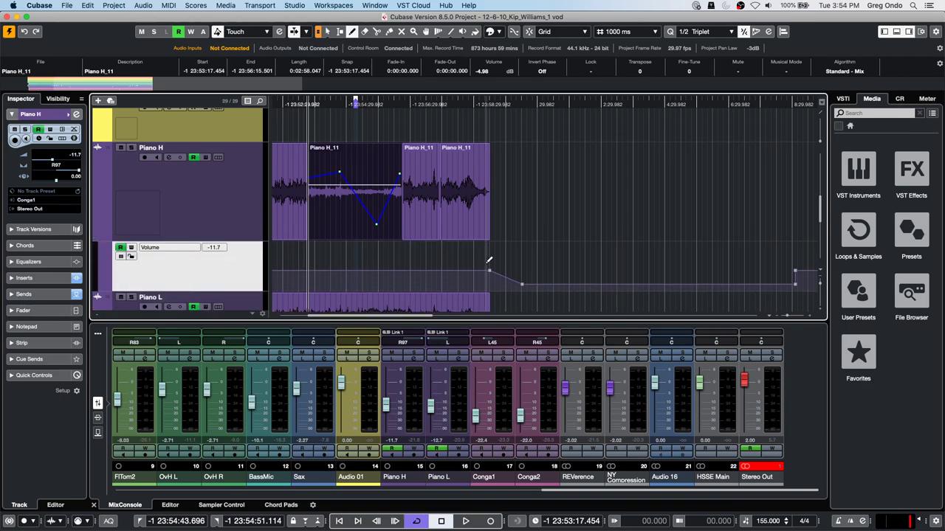
{"action": "scroll", "coordinate": [244, 177], "scroll_direction": "down", "scroll_amount": 3}
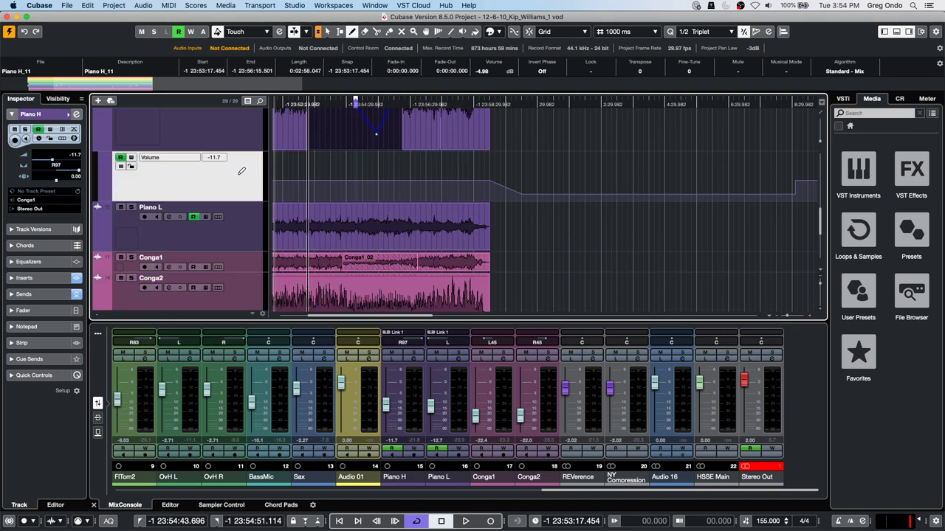
Step: Enlarge the Piano H volume automation lane and clear the track selection
{"action": "left_click_drag", "start_coordinate": [205, 201], "coordinate": [205, 229]}
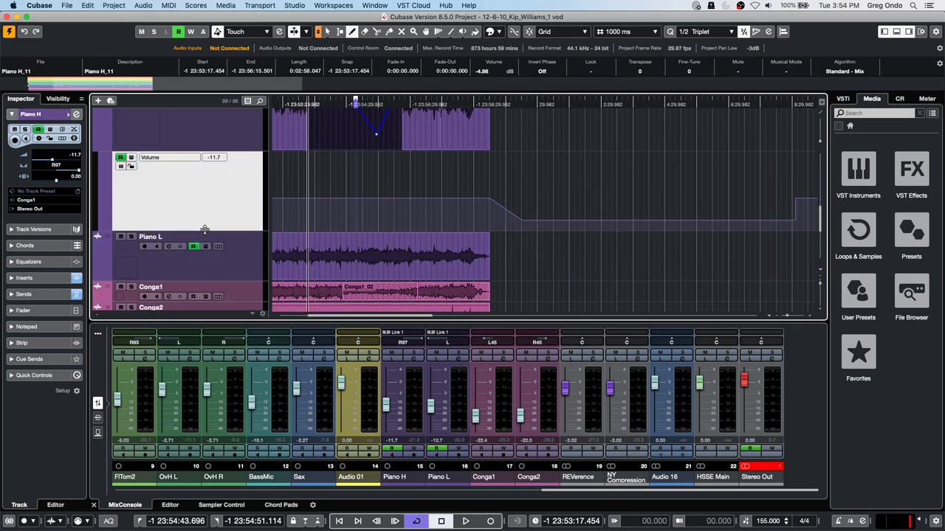
{"action": "left_click", "coordinate": [97, 145]}
{"action": "left_click", "coordinate": [96, 146]}
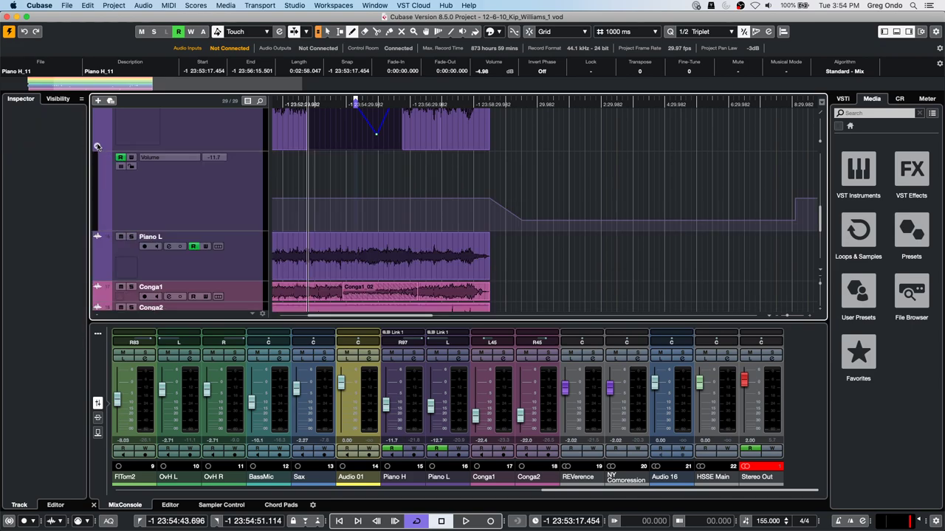
Step: Draw a freehand volume curve on the flat part of the Piano H automation lane
{"action": "left_click_drag", "start_coordinate": [317, 195], "coordinate": [354, 176]}
{"action": "right_click", "coordinate": [344, 189]}
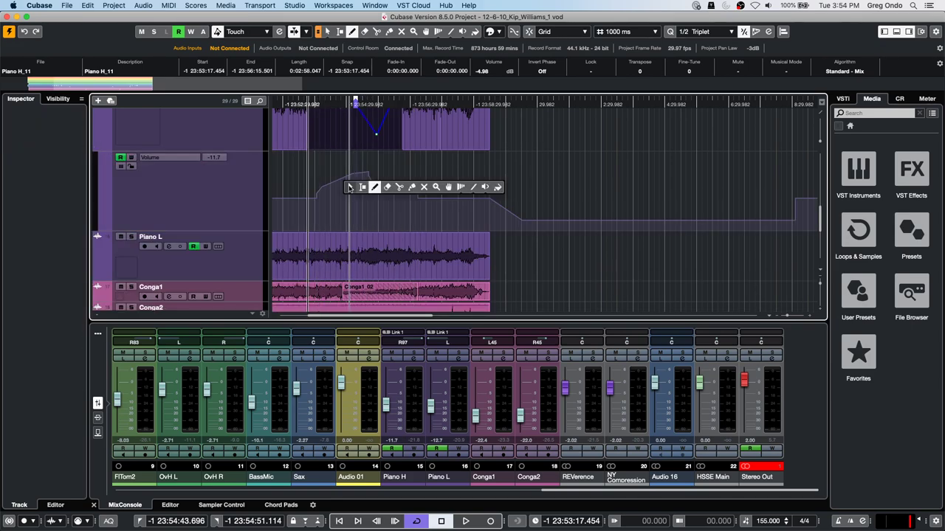
{"action": "left_click", "coordinate": [343, 190]}
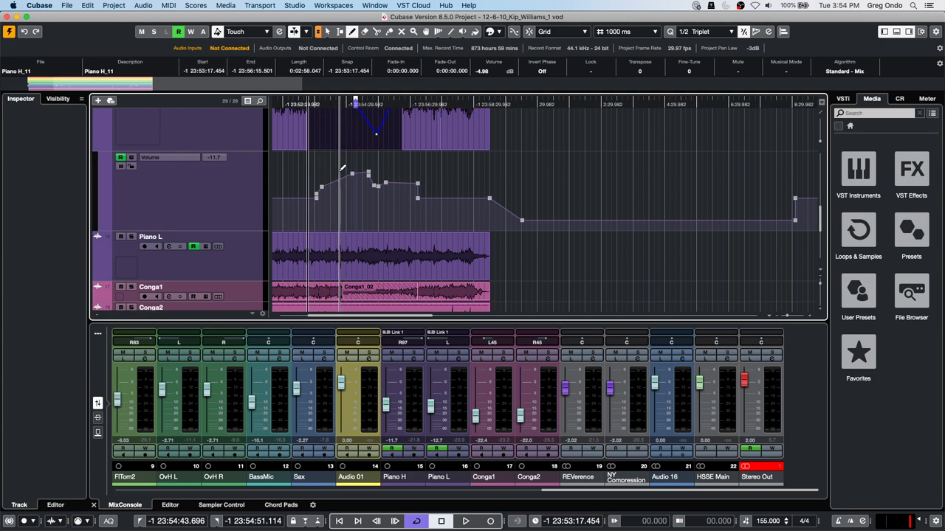
Step: Select a range of about 2:48 of Piano H's volume automation and reshape it into a steeply falling curve
{"action": "right_click", "coordinate": [304, 165]}
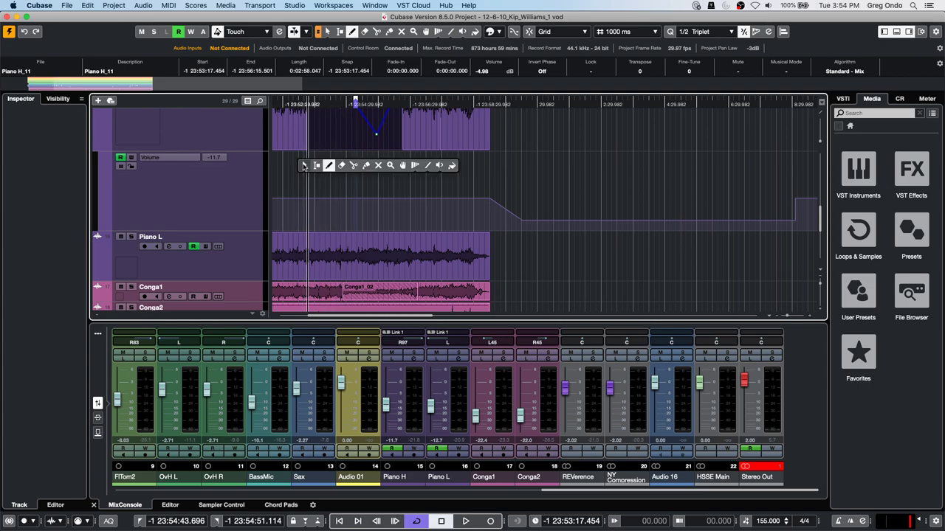
{"action": "left_click", "coordinate": [316, 165]}
{"action": "left_click_drag", "start_coordinate": [307, 177], "coordinate": [396, 180]}
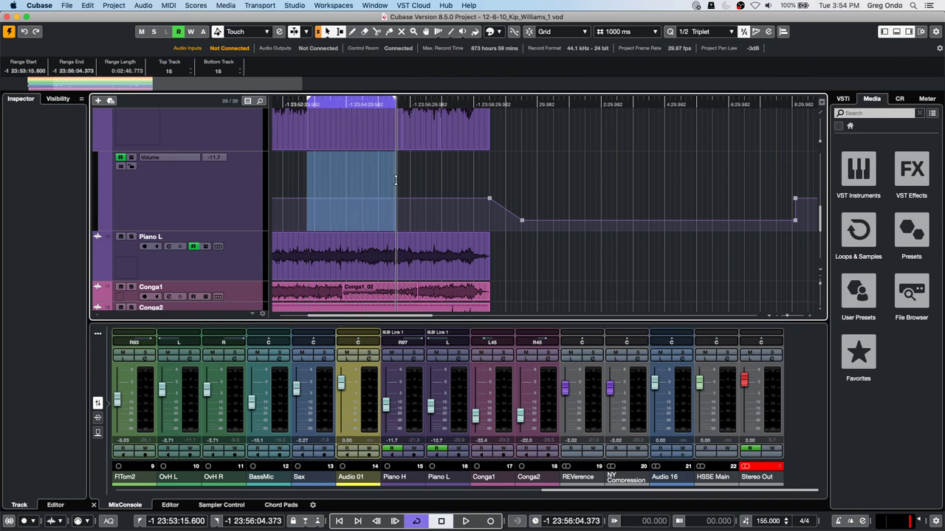
{"action": "left_click_drag", "start_coordinate": [354, 153], "coordinate": [377, 187]}
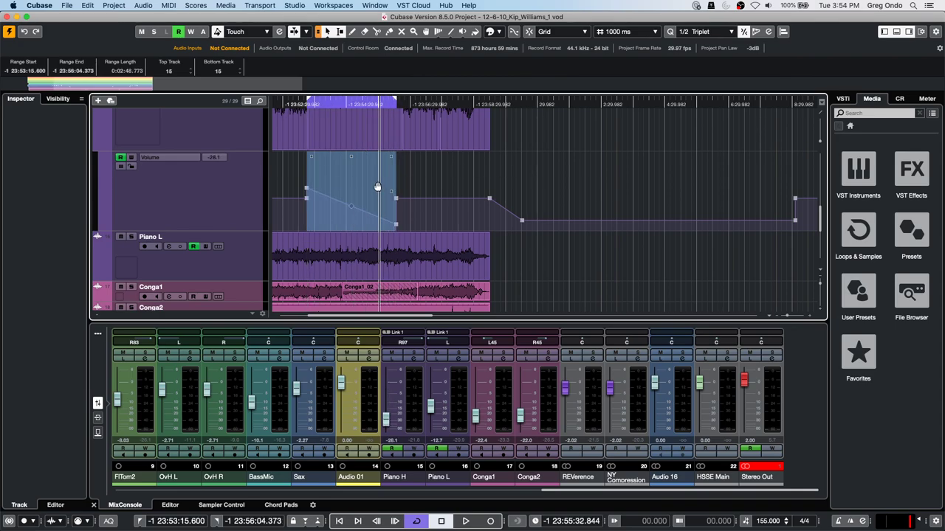
{"action": "left_click_drag", "start_coordinate": [350, 156], "coordinate": [364, 201]}
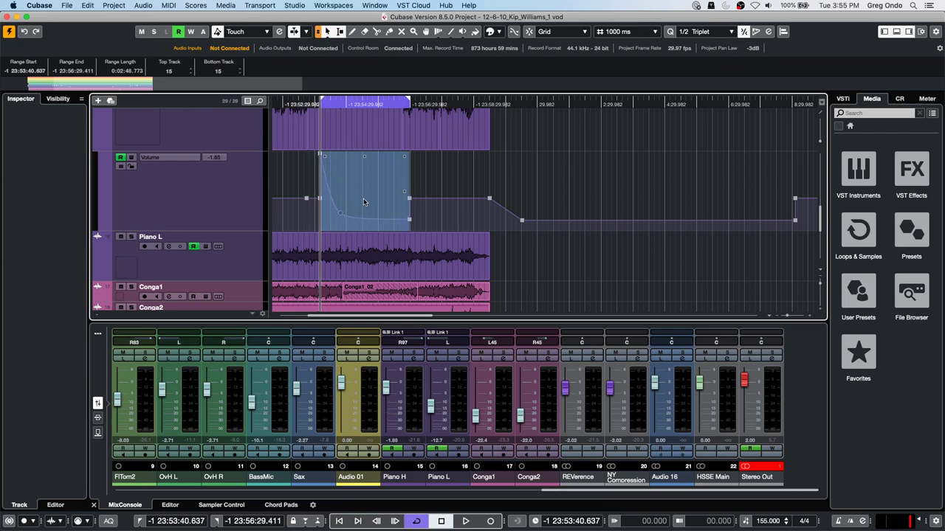
Step: Select a range of about four minutes around the falling volume curve and duplicate it four times along the lane
{"action": "left_click", "coordinate": [303, 161]}
{"action": "left_click_drag", "start_coordinate": [303, 162], "coordinate": [429, 187]}
{"action": "key", "text": "super+d"}
{"action": "key", "text": "super+d"}
{"action": "key", "text": "super+d"}
{"action": "key", "text": "super+d"}
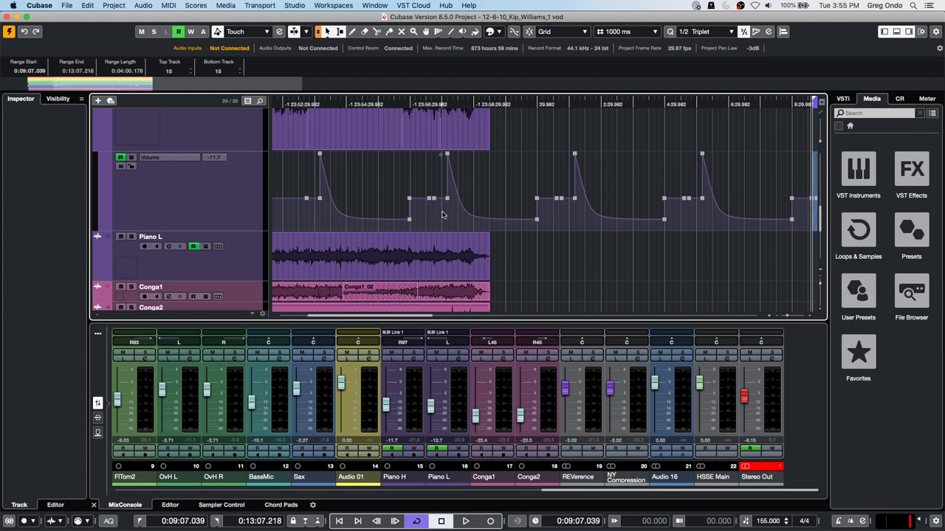
Step: Undo the duplicated automation ranges and the reshaping of the Piano H volume curve
{"action": "key", "text": "super+z"}
{"action": "key", "text": "super+z"}
{"action": "key", "text": "super+z"}
{"action": "key", "text": "super+z"}
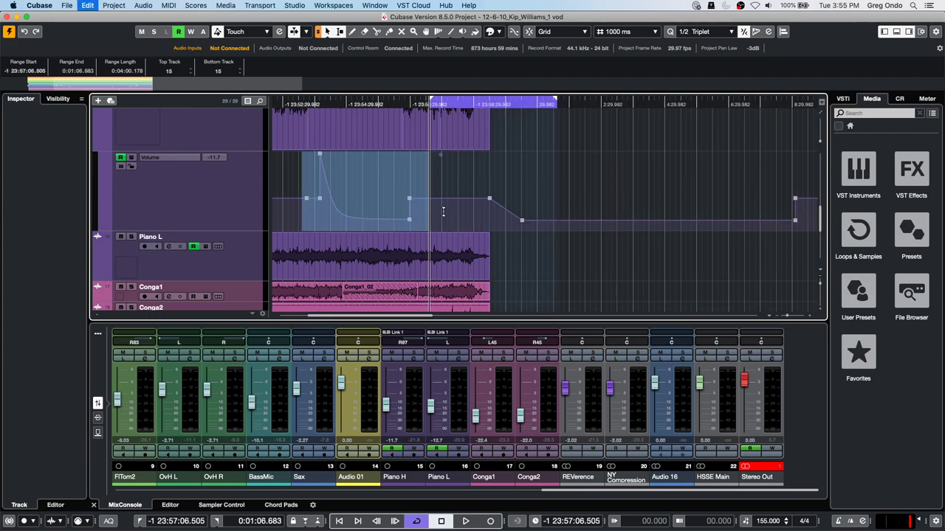
{"action": "key", "text": "super+z"}
Step: Move the Hi Tom track above Hat and the Audio 01 track between OvH L and OvH R
{"action": "key", "text": "shift+g"}
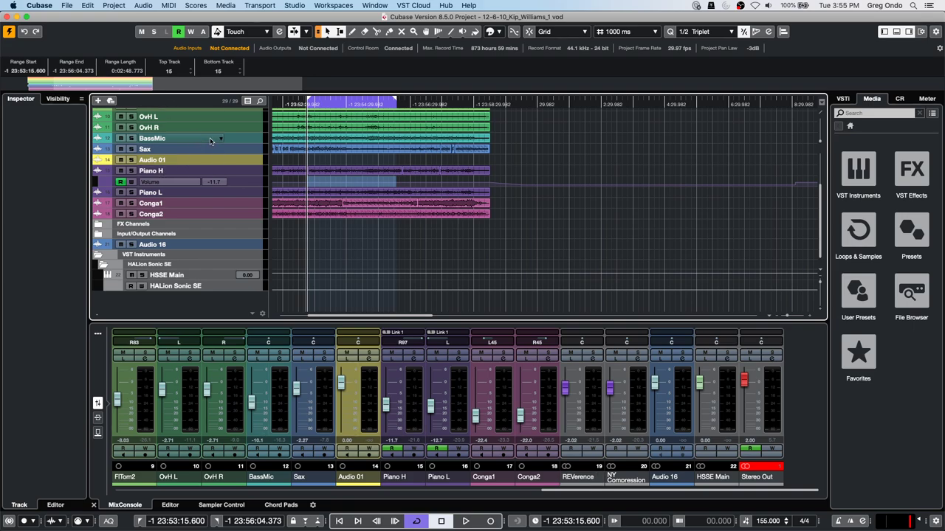
{"action": "scroll", "coordinate": [230, 134], "scroll_direction": "up", "scroll_amount": 4}
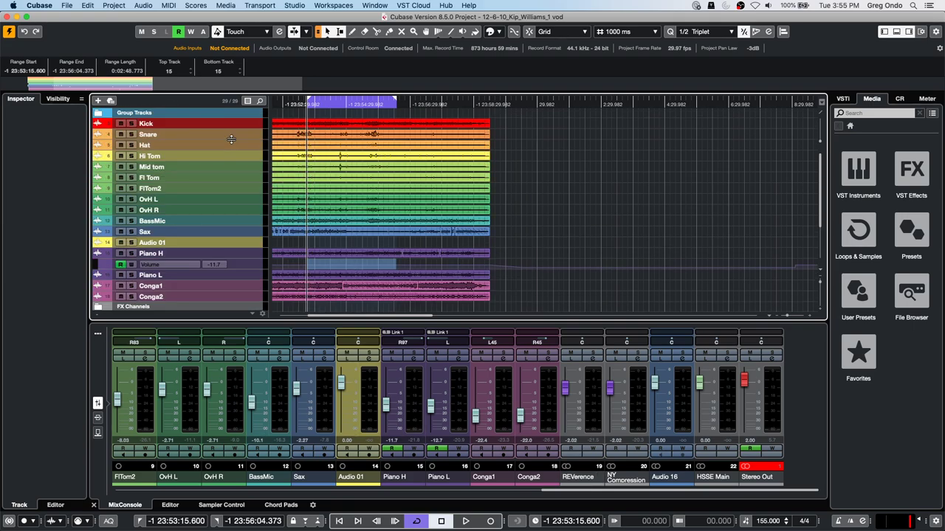
{"action": "mouse_move", "coordinate": [247, 154]}
{"action": "left_mouse_down"}
{"action": "mouse_move", "coordinate": [240, 214]}
{"action": "mouse_move", "coordinate": [249, 143]}
{"action": "left_mouse_up"}
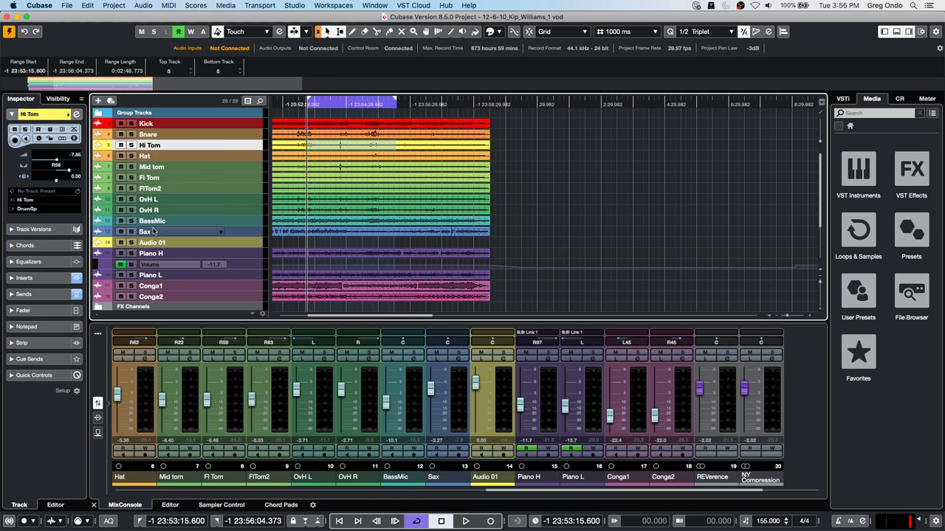
{"action": "left_click", "coordinate": [228, 243]}
{"action": "left_click_drag", "start_coordinate": [228, 245], "coordinate": [228, 217]}
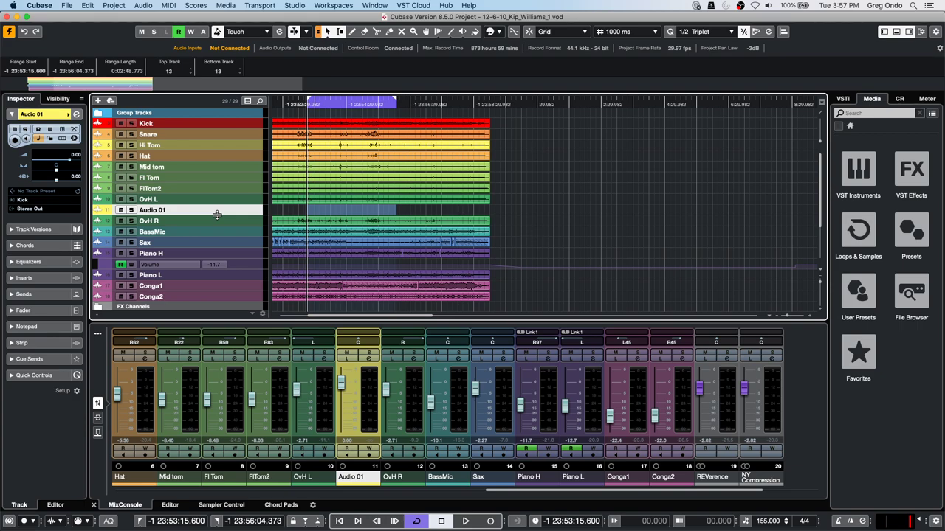
Step: Select the Conga2, HSSE Main, Conga1 and BassMic mixer channels in turn to check how the track list follows
{"action": "left_click", "coordinate": [685, 401]}
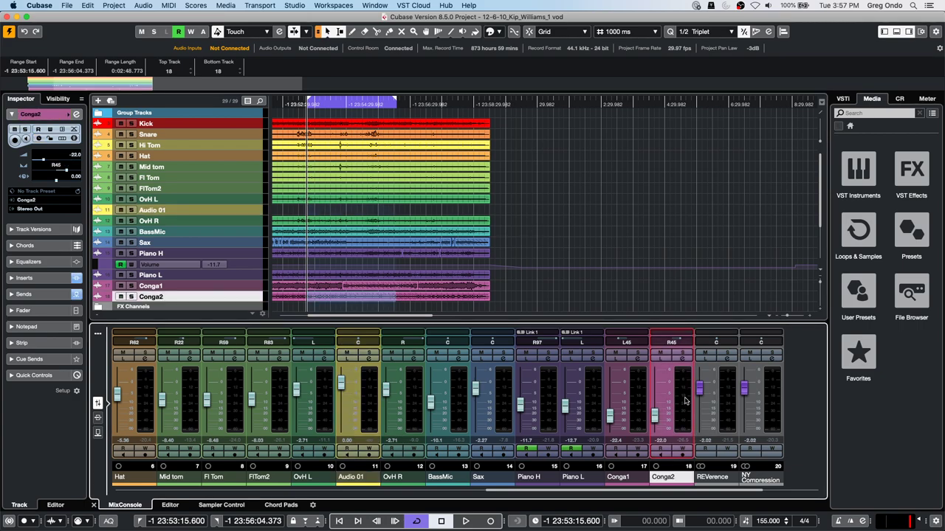
{"action": "scroll", "coordinate": [660, 467], "scroll_direction": "right", "scroll_amount": 3}
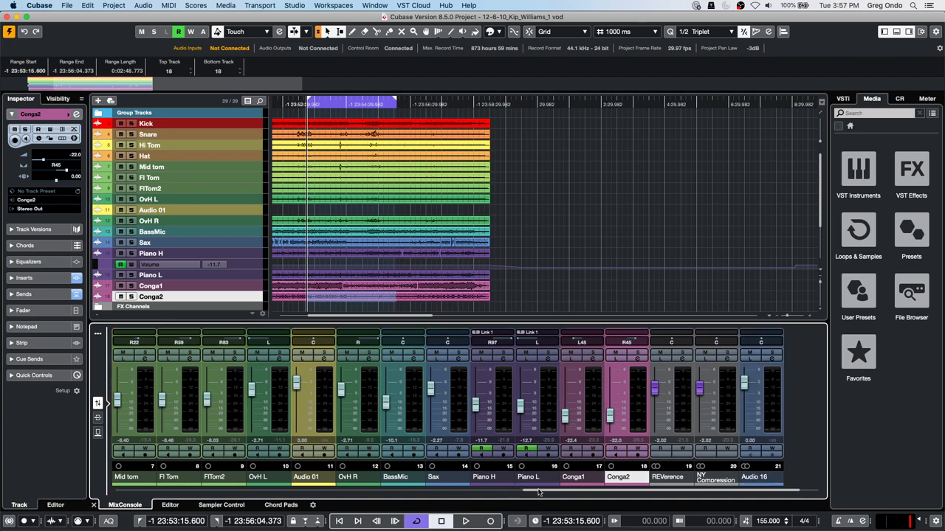
{"action": "left_click", "coordinate": [730, 399]}
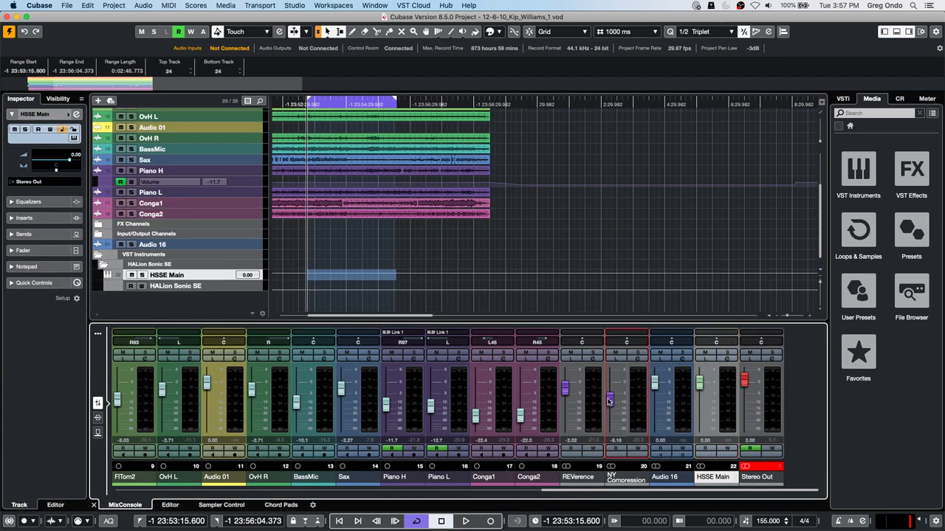
{"action": "left_click", "coordinate": [506, 411]}
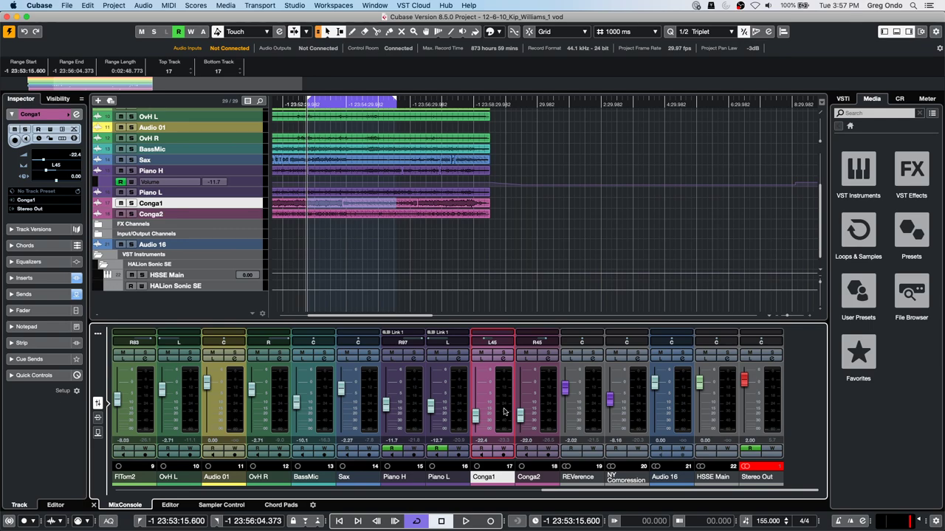
{"action": "left_click", "coordinate": [323, 400]}
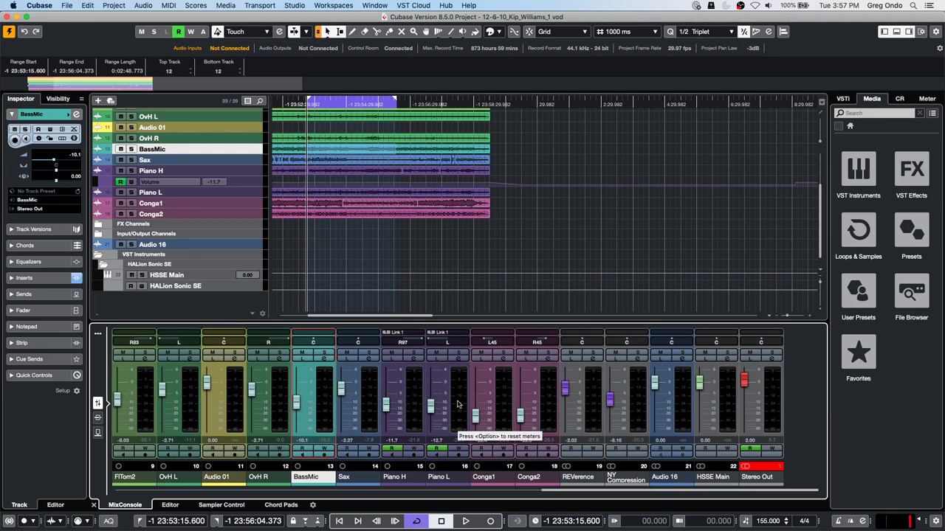
Step: Turn off Scroll to Selected Track in the Project & MixConsole editing preferences and apply the change
{"action": "left_click", "coordinate": [66, 6]}
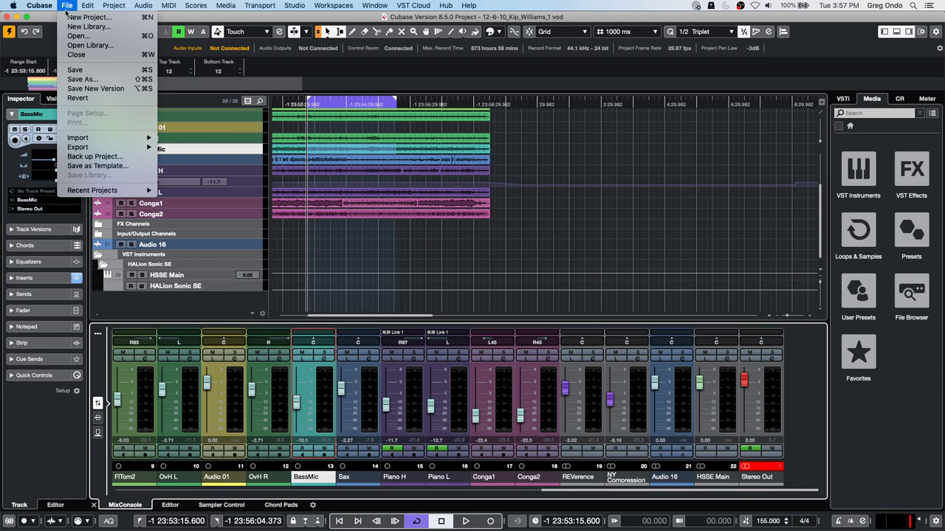
{"action": "mouse_move", "coordinate": [41, 6]}
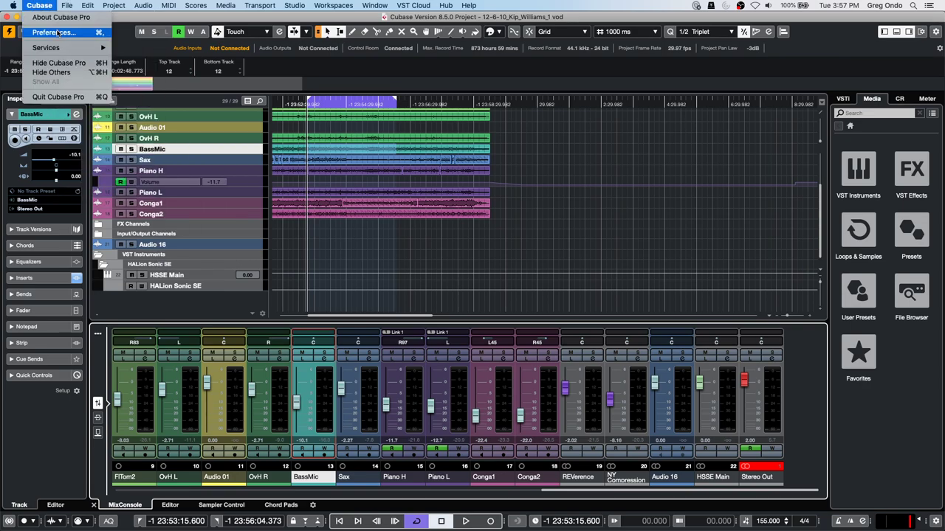
{"action": "left_click", "coordinate": [57, 32]}
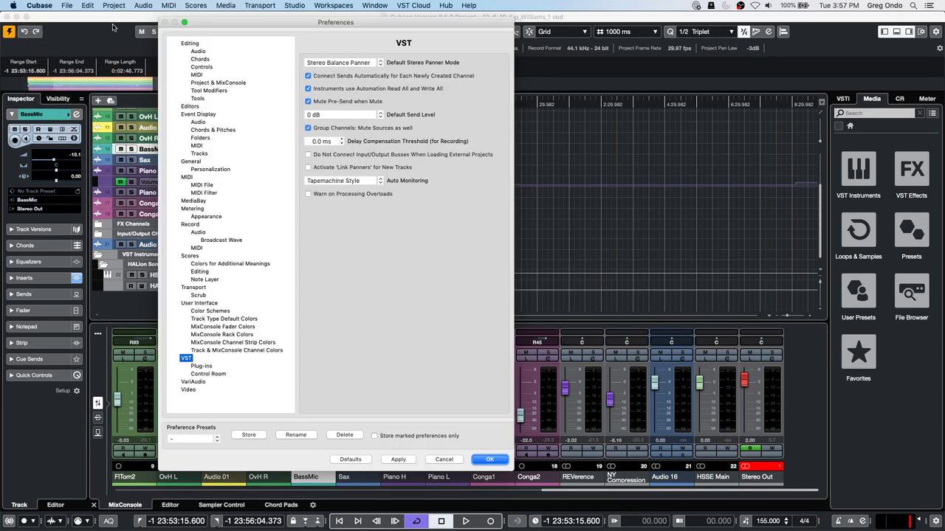
{"action": "left_click", "coordinate": [195, 43]}
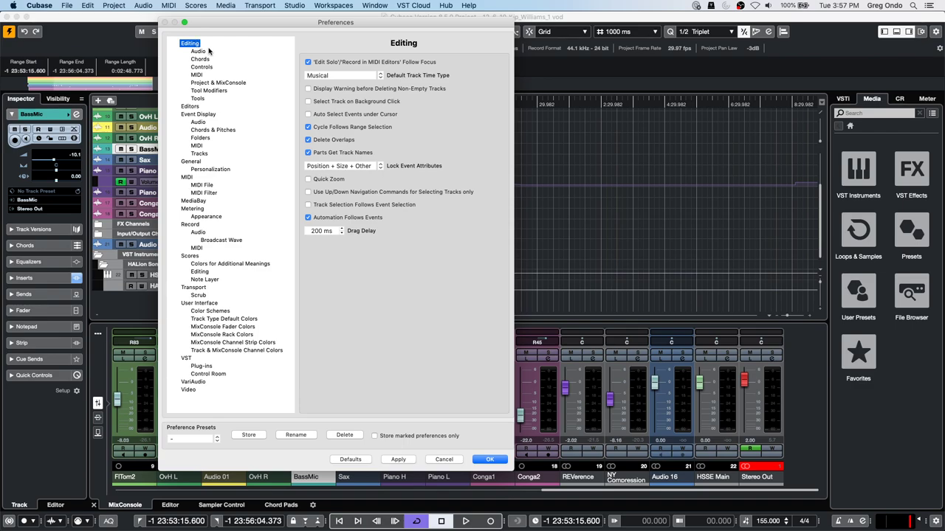
{"action": "left_click", "coordinate": [231, 83]}
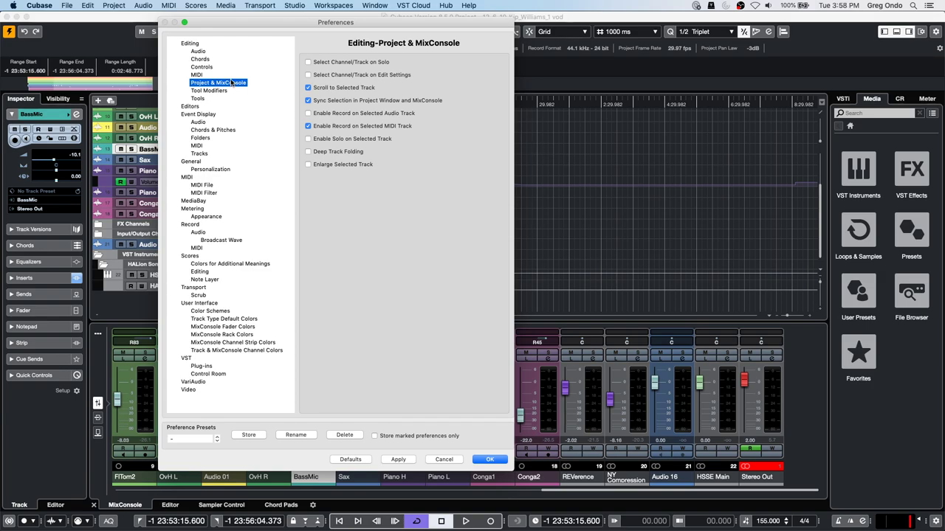
{"action": "left_click", "coordinate": [309, 88]}
{"action": "left_click", "coordinate": [399, 459]}
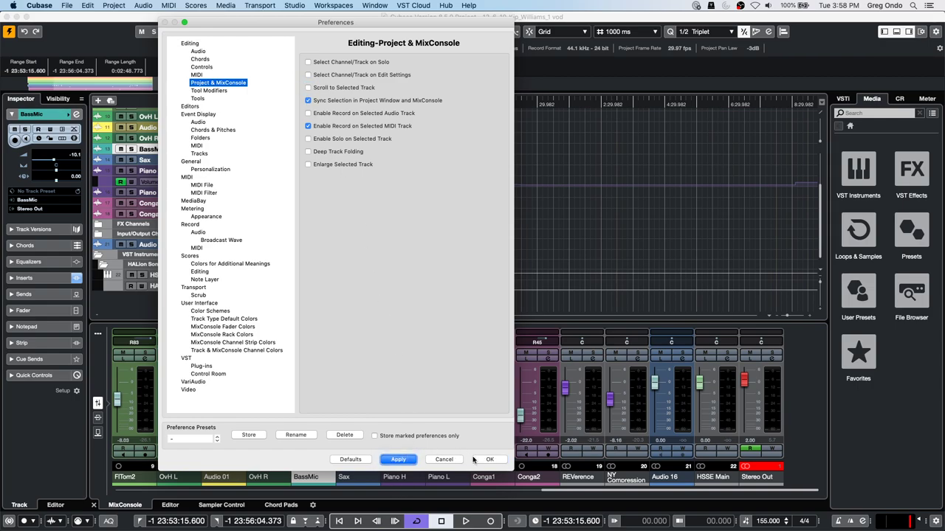
{"action": "left_click", "coordinate": [493, 460]}
Step: Check selection syncing by selecting mixer channels Audio 16, NY Compression and REVerence, and tracks Conga2 and OvH L
{"action": "left_click", "coordinate": [678, 401]}
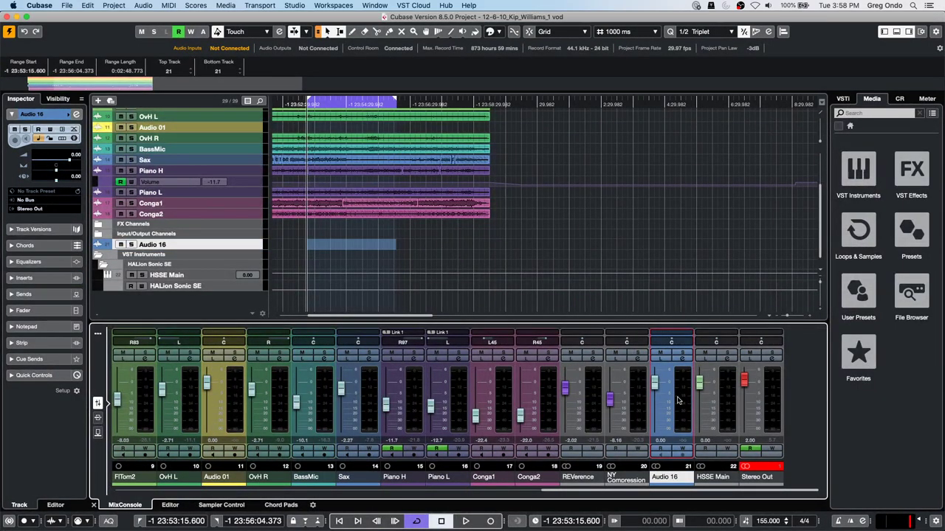
{"action": "left_click", "coordinate": [629, 406]}
{"action": "left_click", "coordinate": [586, 408]}
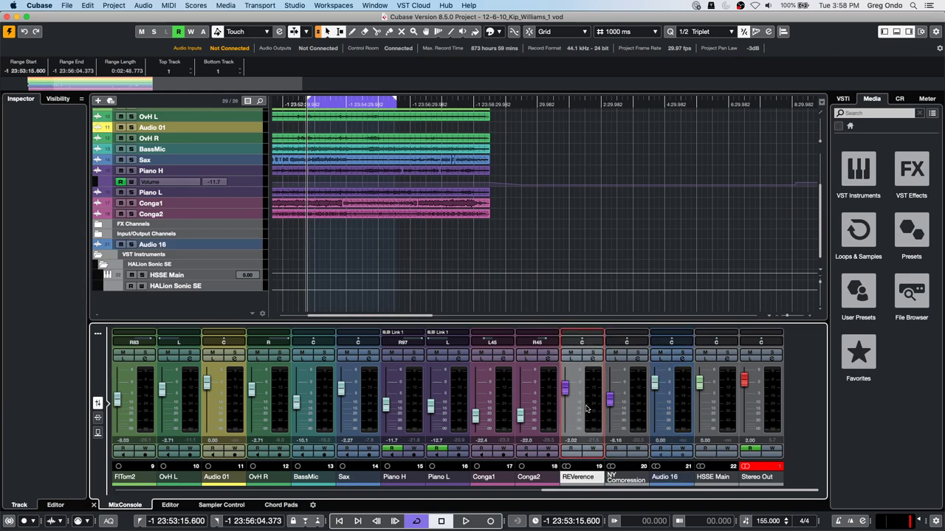
{"action": "left_click", "coordinate": [205, 216]}
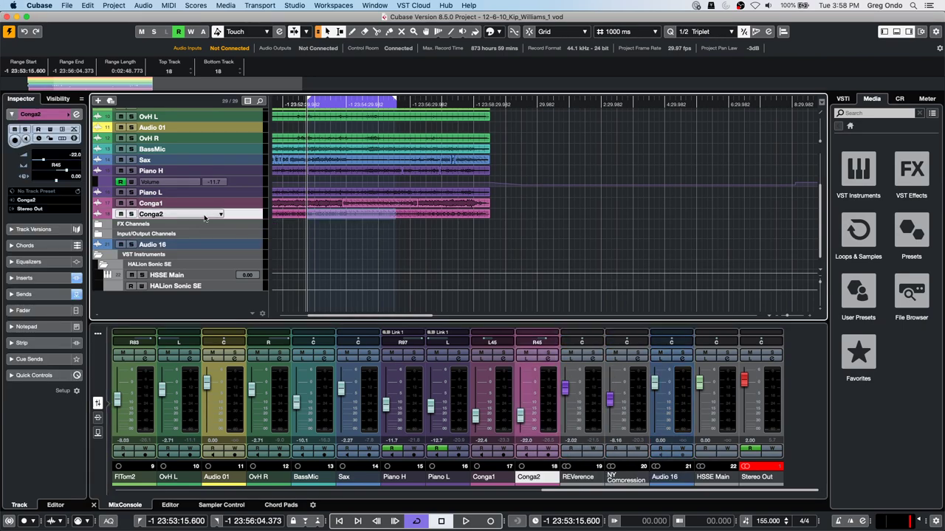
{"action": "left_click", "coordinate": [252, 118]}
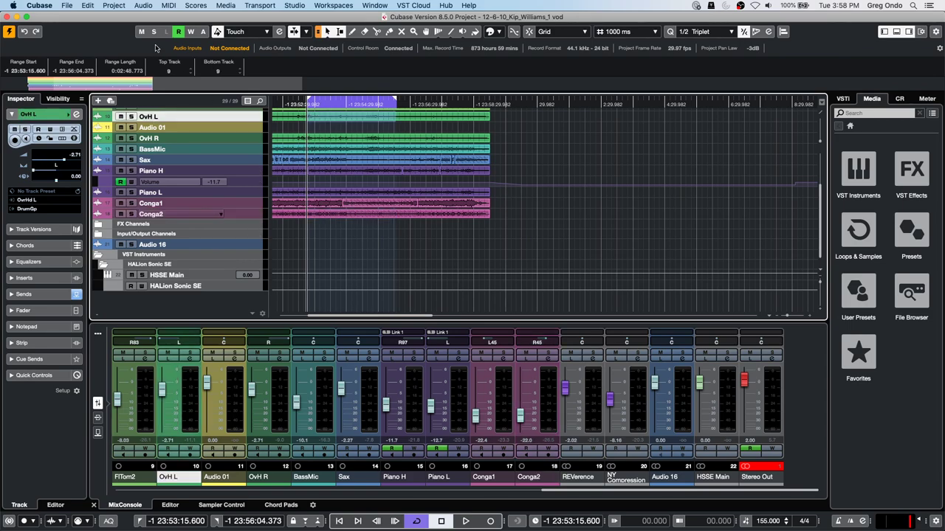
Step: In the Project & MixConsole preferences, switch Scroll to Selected Track on and Sync Selection in Project Window and MixConsole off
{"action": "left_click", "coordinate": [31, 6]}
{"action": "left_click", "coordinate": [53, 33]}
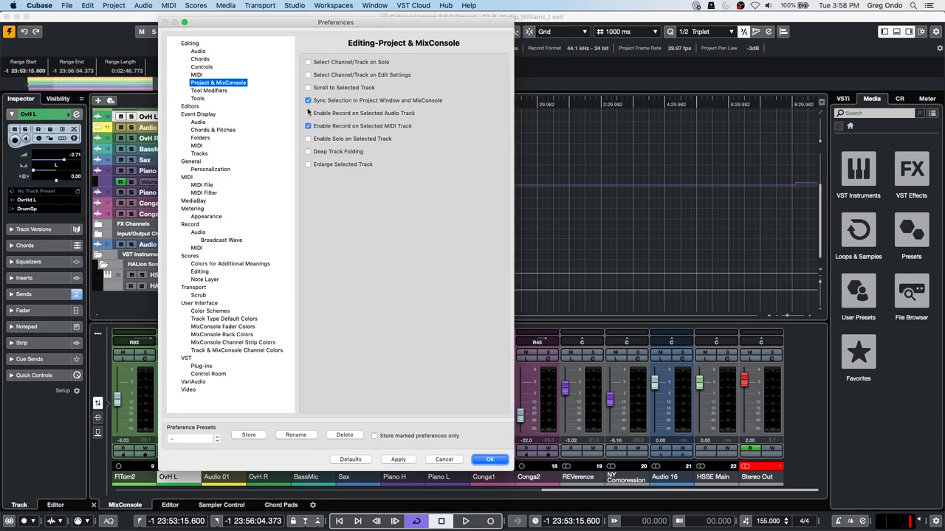
{"action": "left_click", "coordinate": [309, 87]}
{"action": "left_click", "coordinate": [308, 101]}
{"action": "left_click", "coordinate": [490, 459]}
Step: Select the Conga2, Piano H, Sax and NY Compression mixer channels in turn to test the changed selection preferences
{"action": "left_click", "coordinate": [551, 413]}
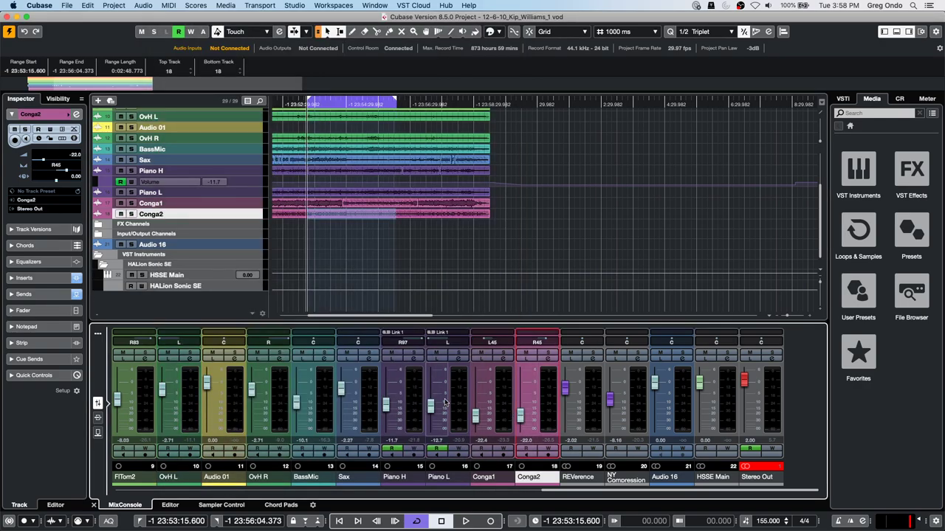
{"action": "left_click", "coordinate": [414, 395]}
{"action": "left_click", "coordinate": [365, 398]}
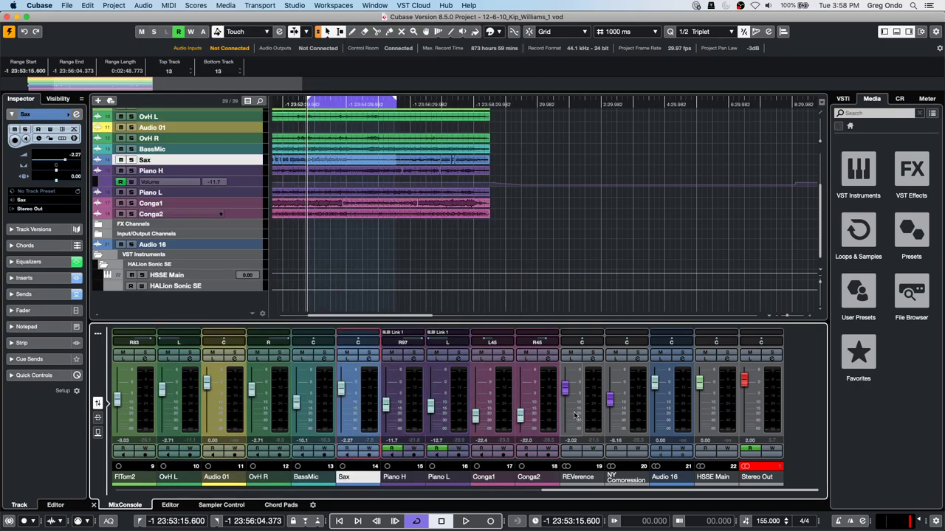
{"action": "left_click", "coordinate": [633, 399]}
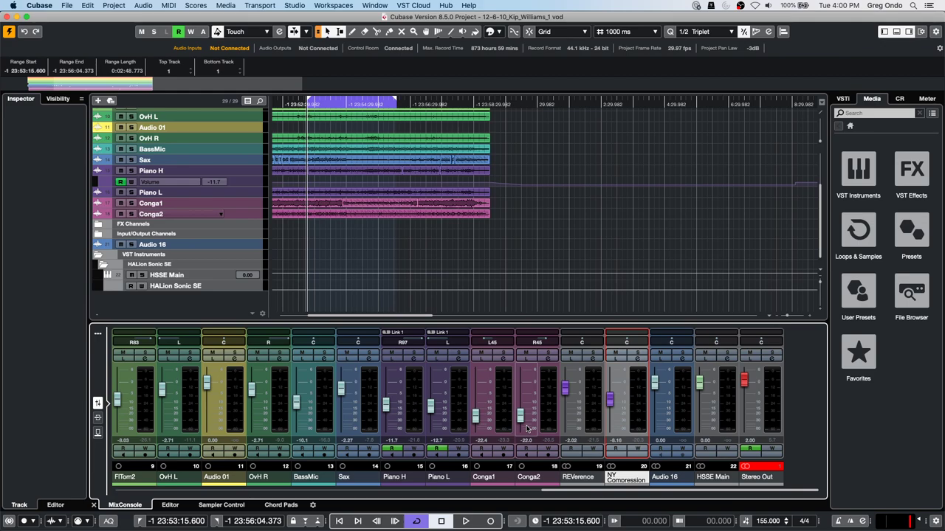
Step: Review the sample rates available in the Export Audio Mixdown settings and close them without exporting
{"action": "left_click", "coordinate": [67, 6]}
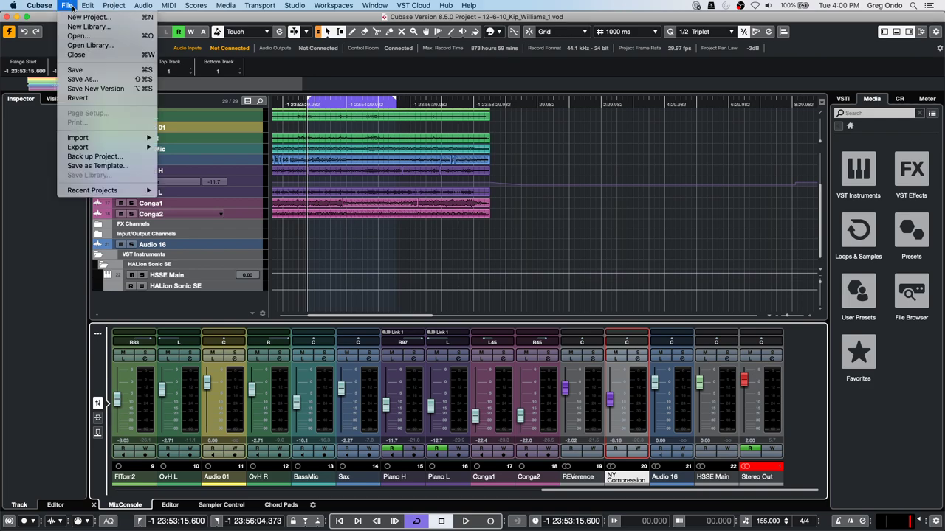
{"action": "mouse_move", "coordinate": [102, 147]}
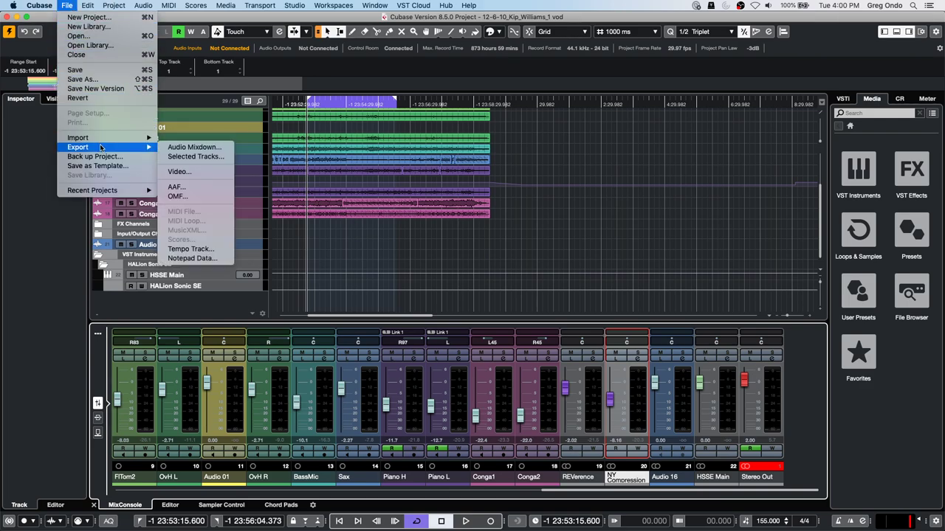
{"action": "left_click", "coordinate": [189, 148]}
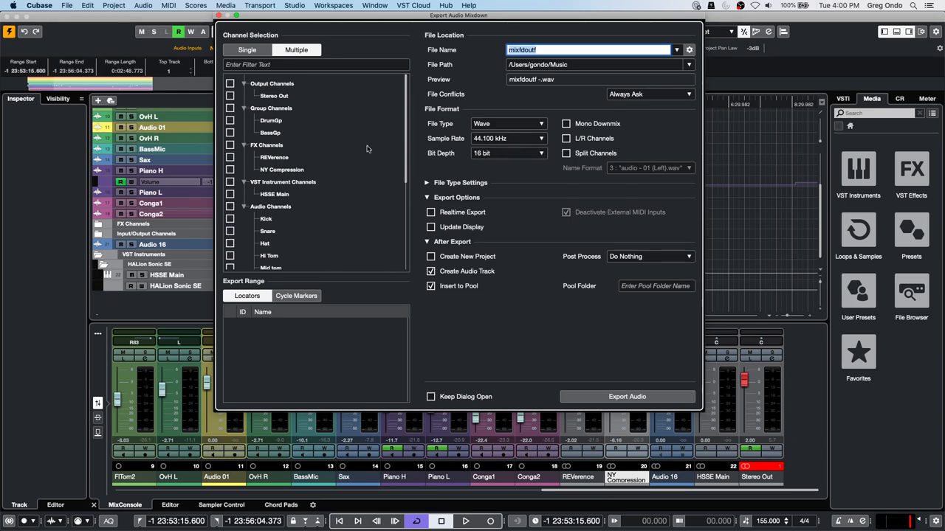
{"action": "left_click", "coordinate": [523, 138]}
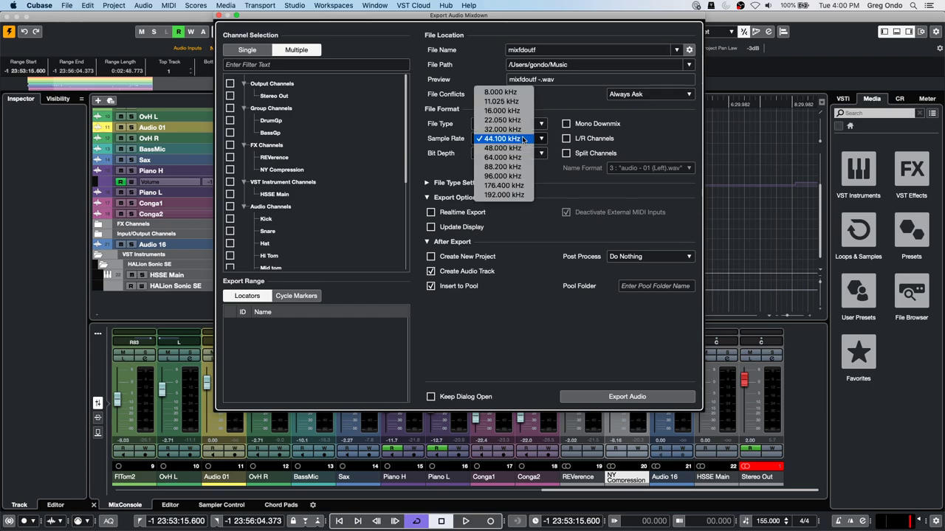
{"action": "left_click", "coordinate": [398, 147]}
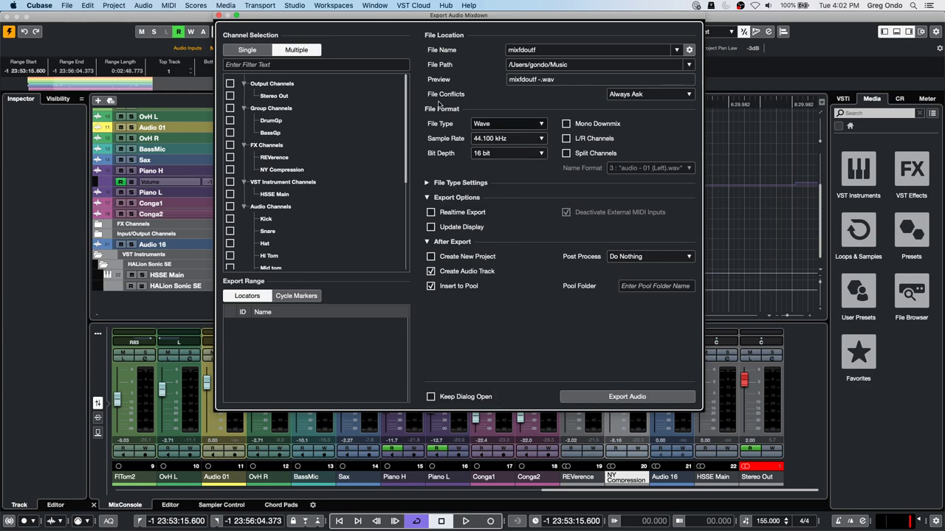
{"action": "left_click", "coordinate": [218, 15]}
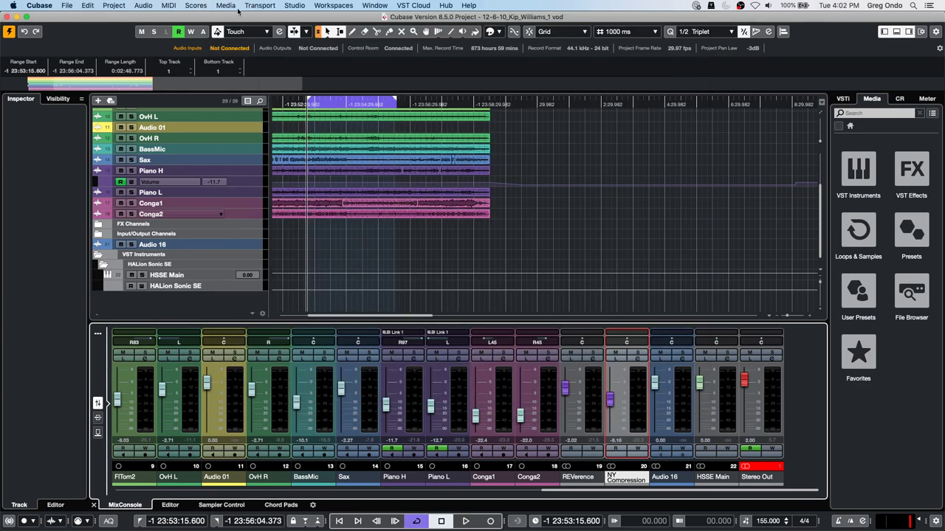
Step: Open the Track Quick Controls settings in Studio Setup and enable Learn
{"action": "left_click", "coordinate": [364, 5]}
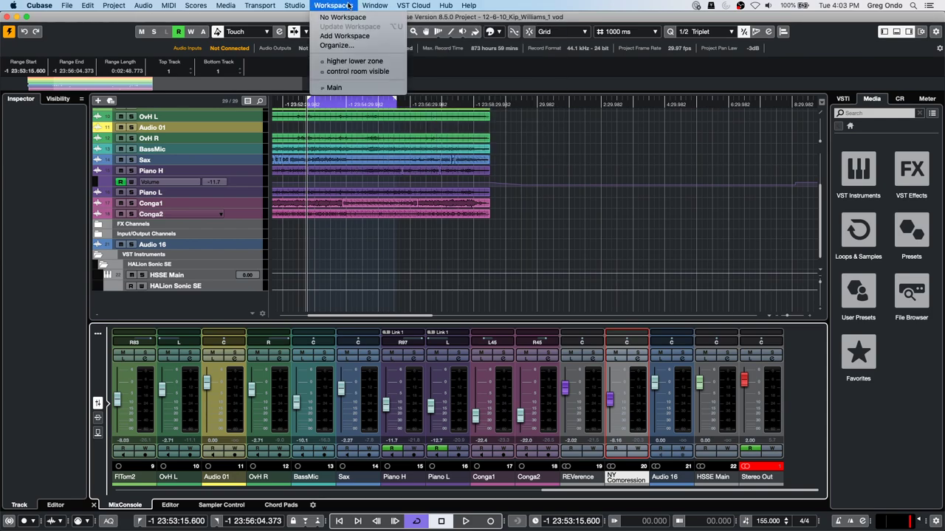
{"action": "mouse_move", "coordinate": [295, 5]}
{"action": "left_click", "coordinate": [313, 168]}
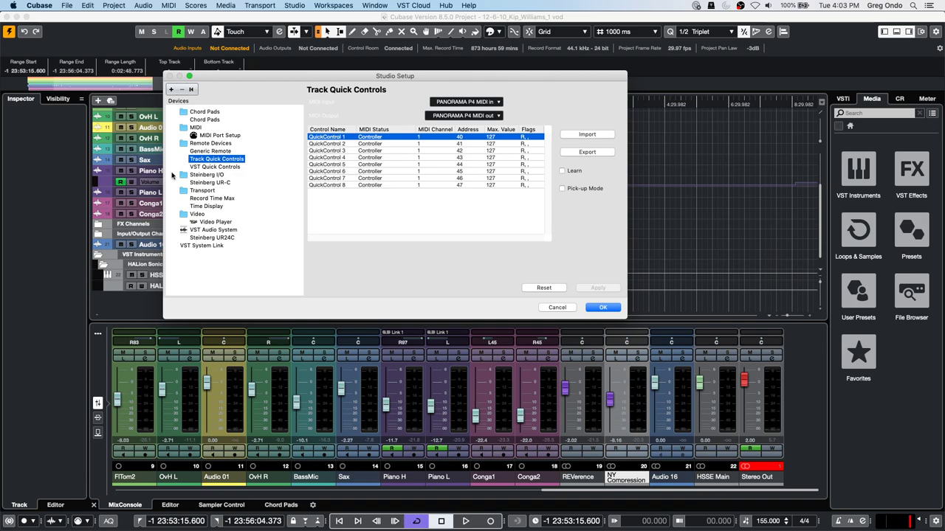
{"action": "left_click", "coordinate": [224, 167]}
{"action": "left_click", "coordinate": [225, 160]}
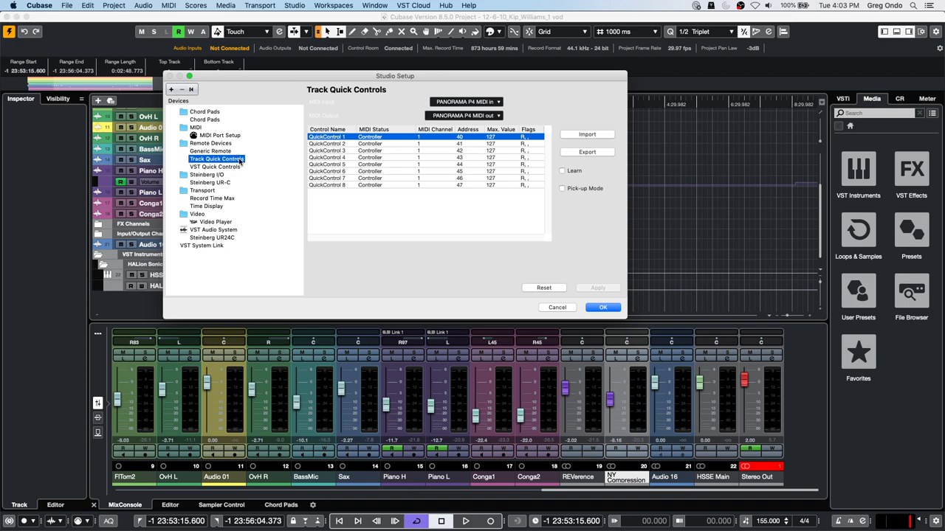
{"action": "left_click", "coordinate": [561, 171]}
Step: Learn hardware controllers for QuickControl 2 through QuickControl 8 in turn and accept the Studio Setup changes
{"action": "left_click", "coordinate": [339, 145]}
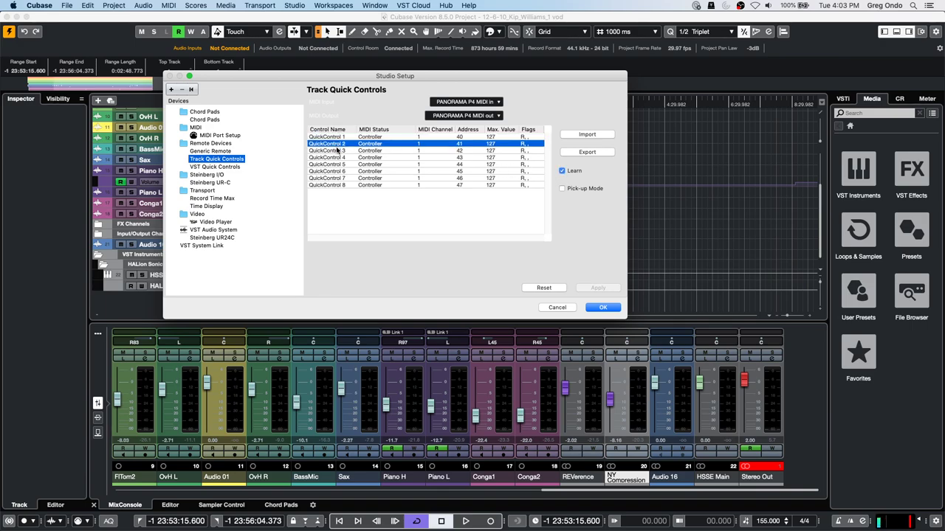
{"action": "left_click", "coordinate": [336, 151]}
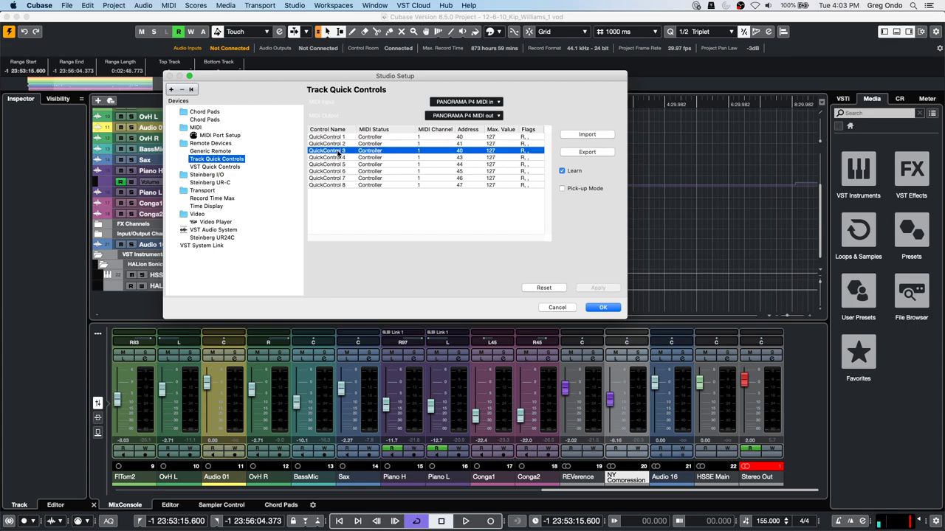
{"action": "left_click", "coordinate": [336, 158]}
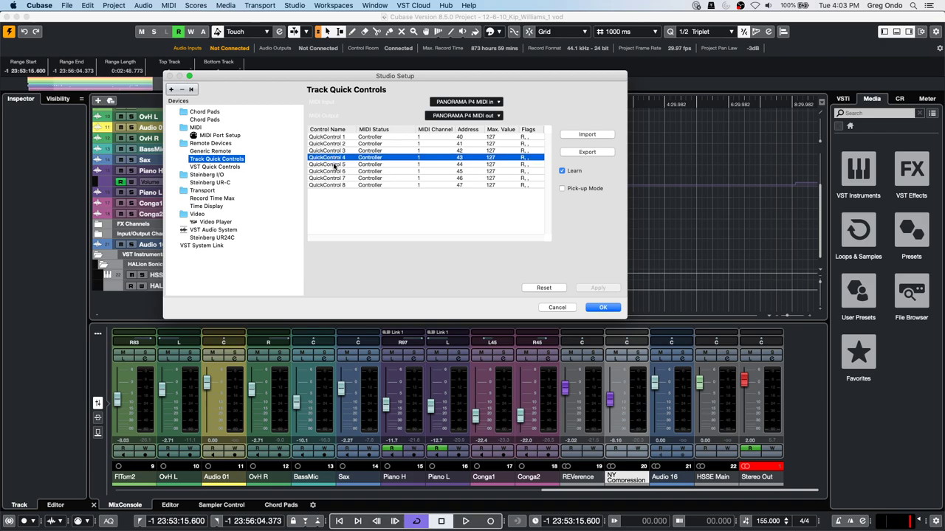
{"action": "left_click", "coordinate": [333, 165]}
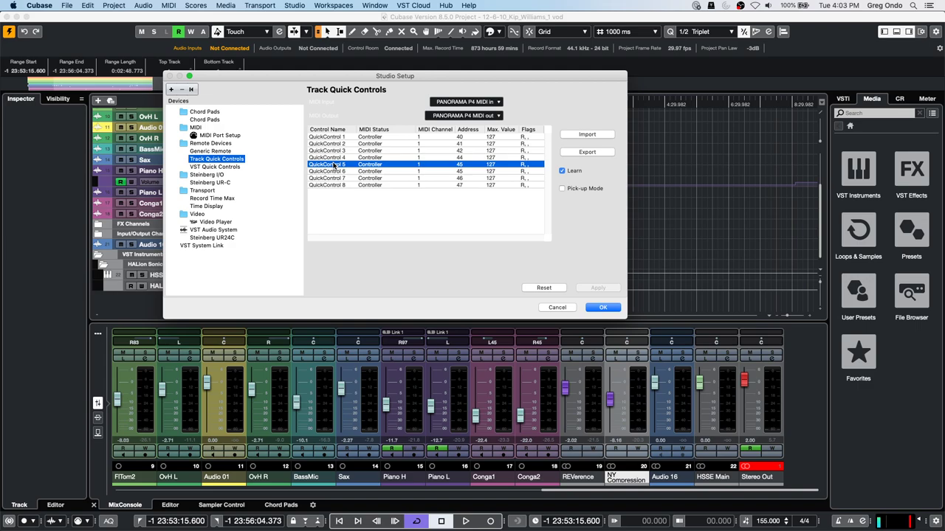
{"action": "left_click", "coordinate": [336, 171]}
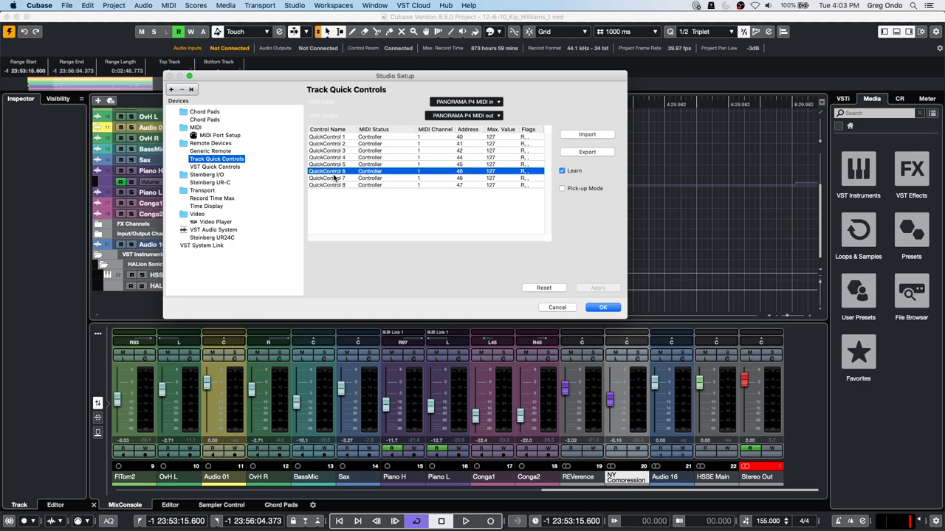
{"action": "left_click", "coordinate": [333, 178]}
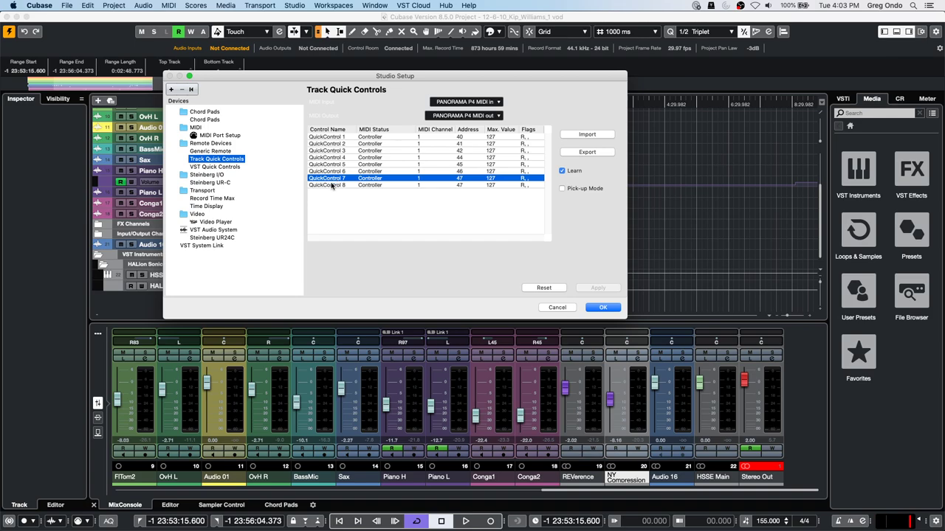
{"action": "left_click", "coordinate": [332, 186]}
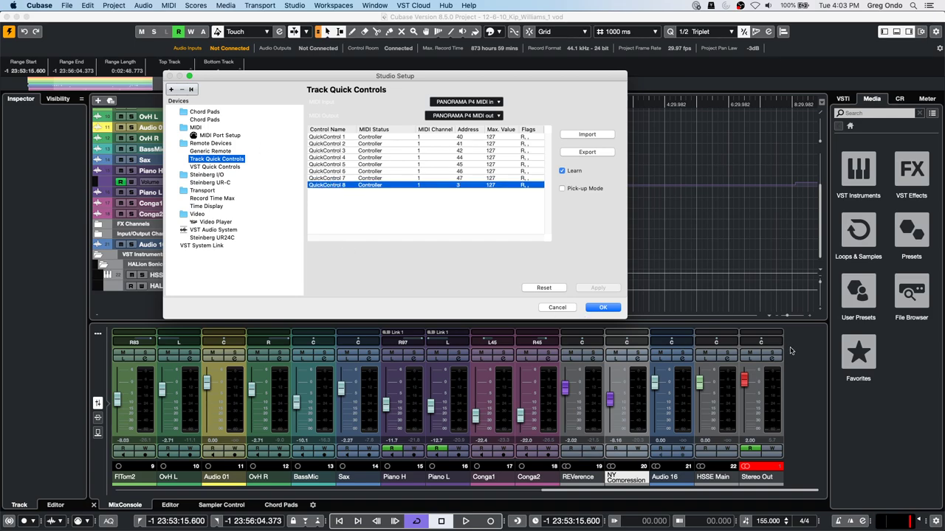
{"action": "left_click", "coordinate": [610, 308]}
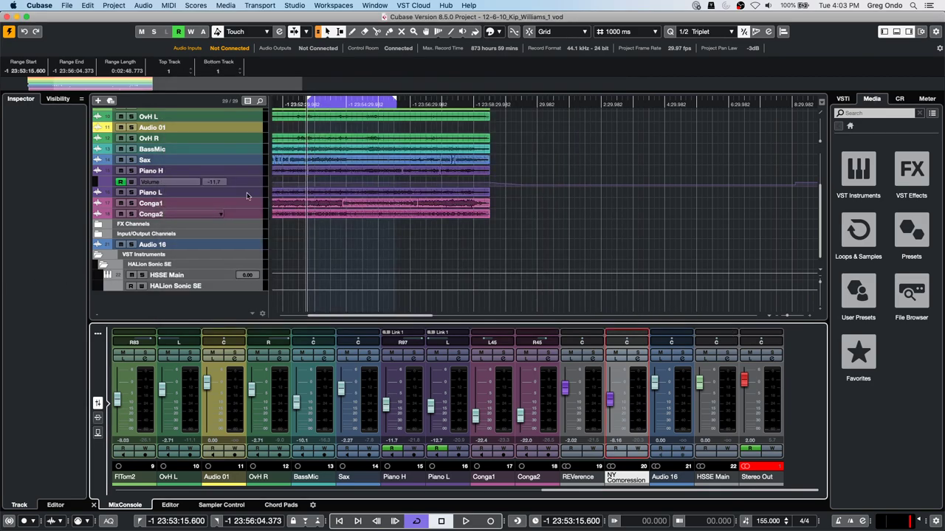
Step: Load the Volume/Pan/Pre-Filter/Sends quick controls preset on Conga2, lower its volume to about -56.3, pan it left and enable both cut filters
{"action": "left_click", "coordinate": [243, 214]}
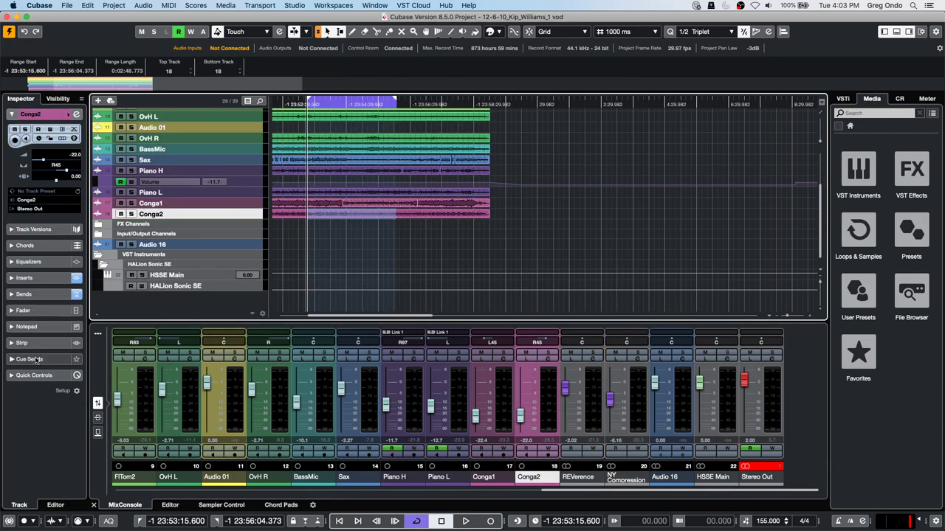
{"action": "left_click", "coordinate": [10, 376]}
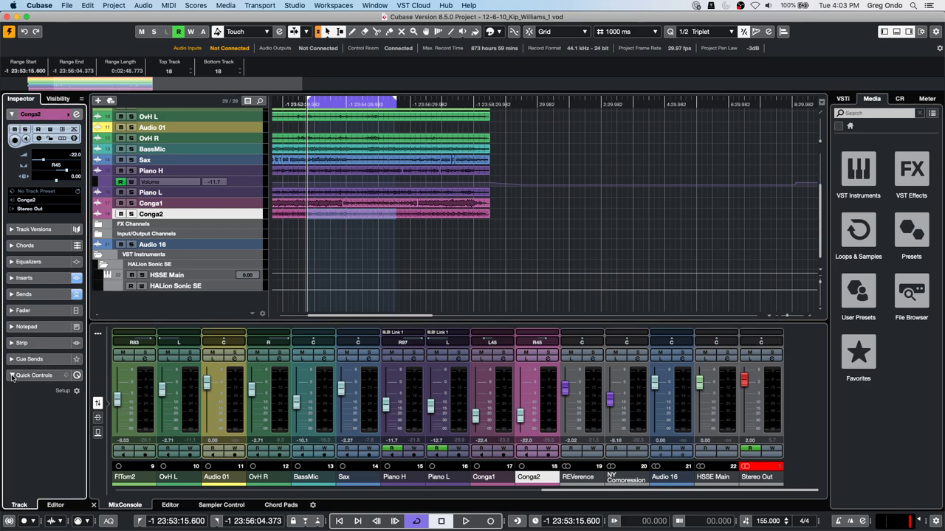
{"action": "left_click", "coordinate": [66, 278]}
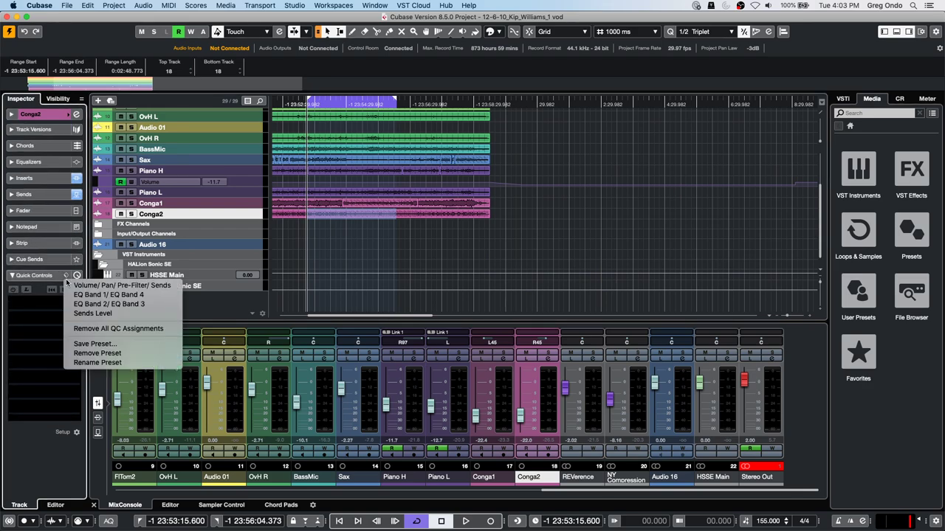
{"action": "left_click", "coordinate": [86, 285]}
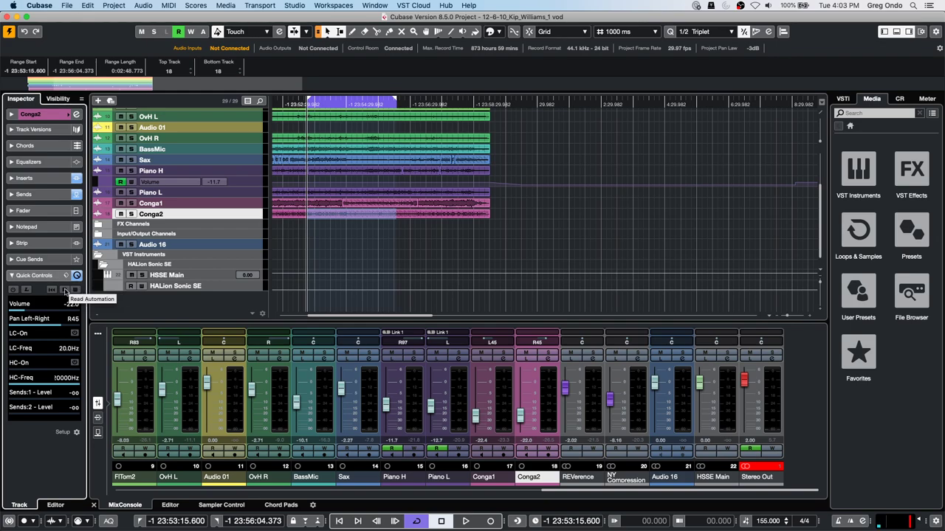
{"action": "left_click", "coordinate": [13, 290]}
{"action": "left_click", "coordinate": [9, 306]}
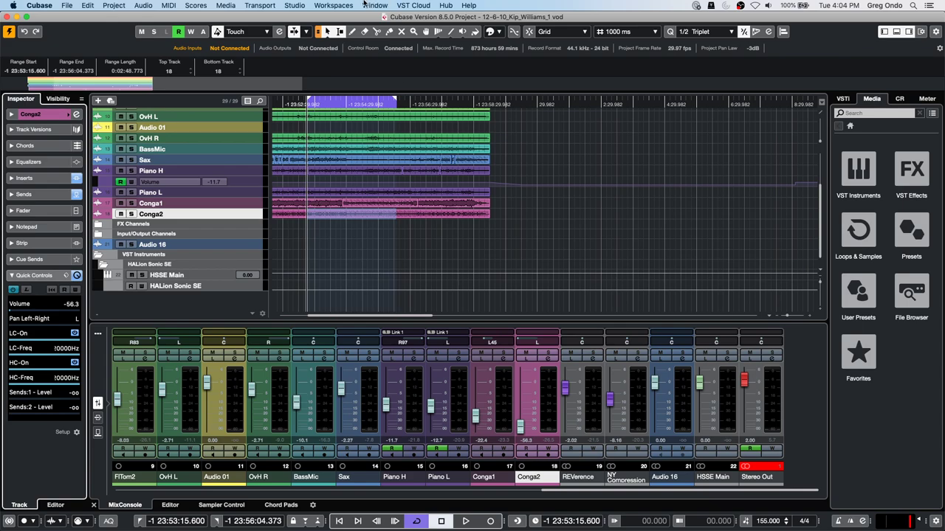
Step: Review the learned Track Quick Controls in Studio Setup, and check the quick controls of the OvH L track
{"action": "left_click", "coordinate": [260, 5]}
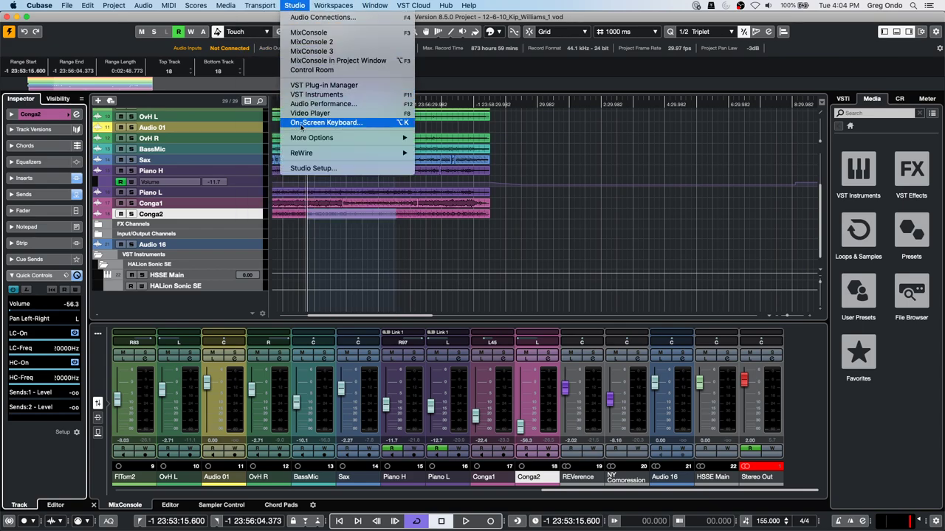
{"action": "left_click", "coordinate": [313, 168]}
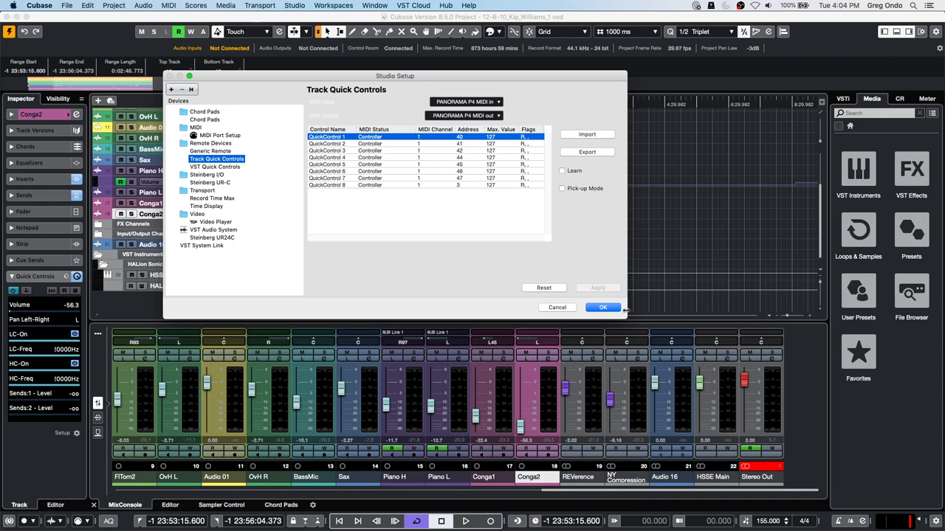
{"action": "left_click", "coordinate": [604, 308]}
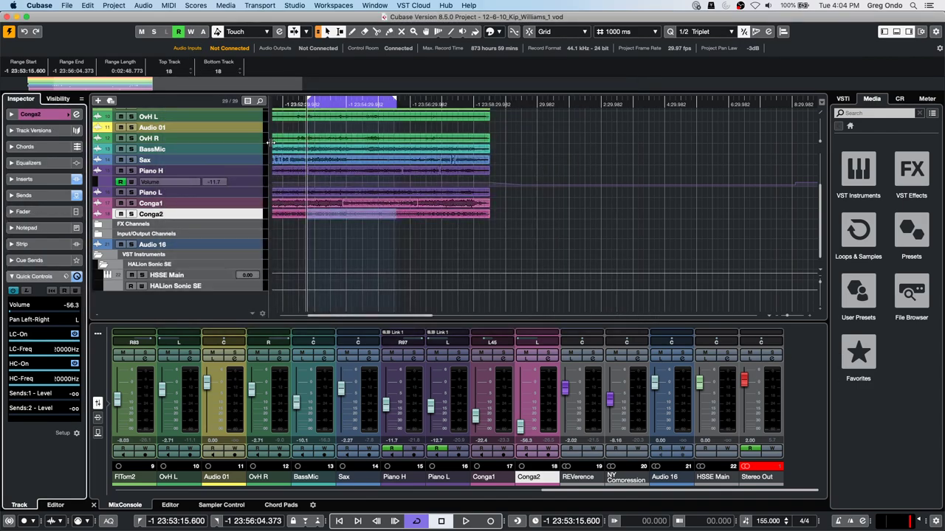
{"action": "left_click", "coordinate": [191, 118]}
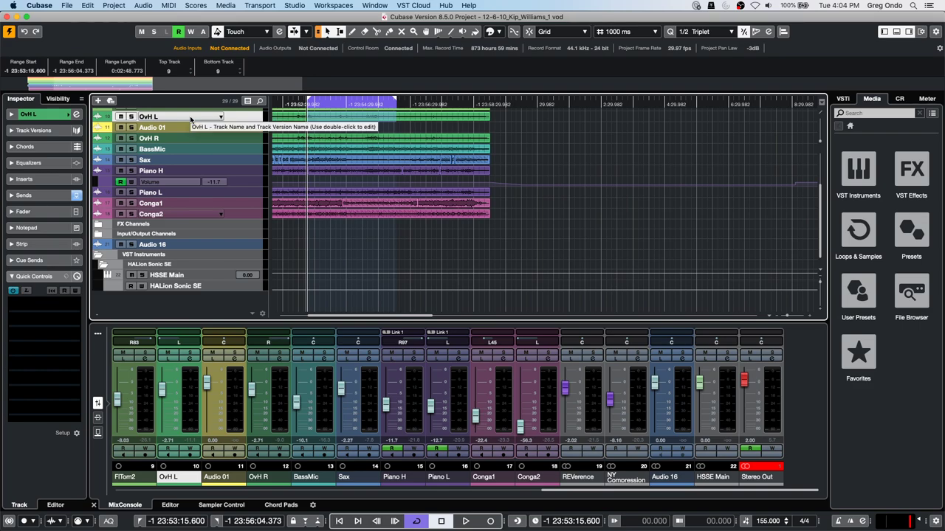
Step: Open the naming scheme of the Export Audio Mixdown and remove the Name and Channel Number attributes from its result
{"action": "left_click", "coordinate": [67, 7]}
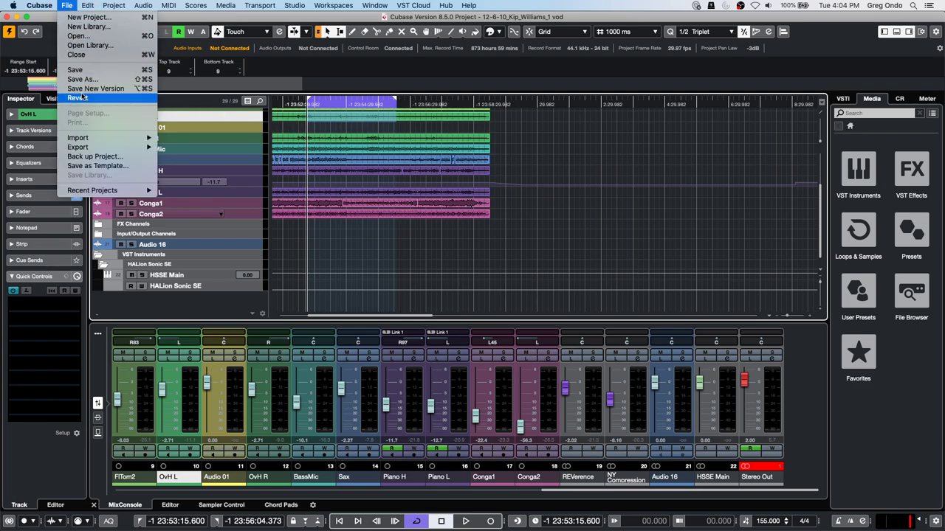
{"action": "mouse_move", "coordinate": [101, 148]}
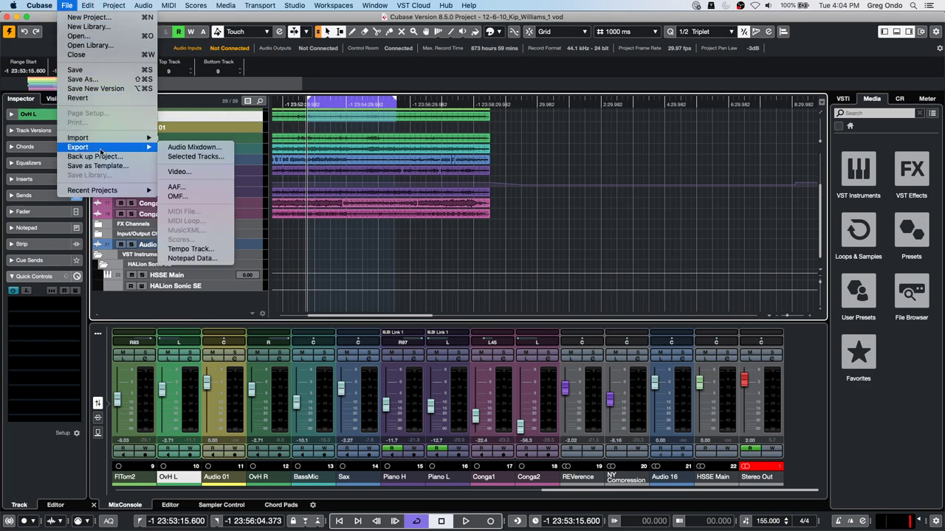
{"action": "left_click", "coordinate": [190, 147]}
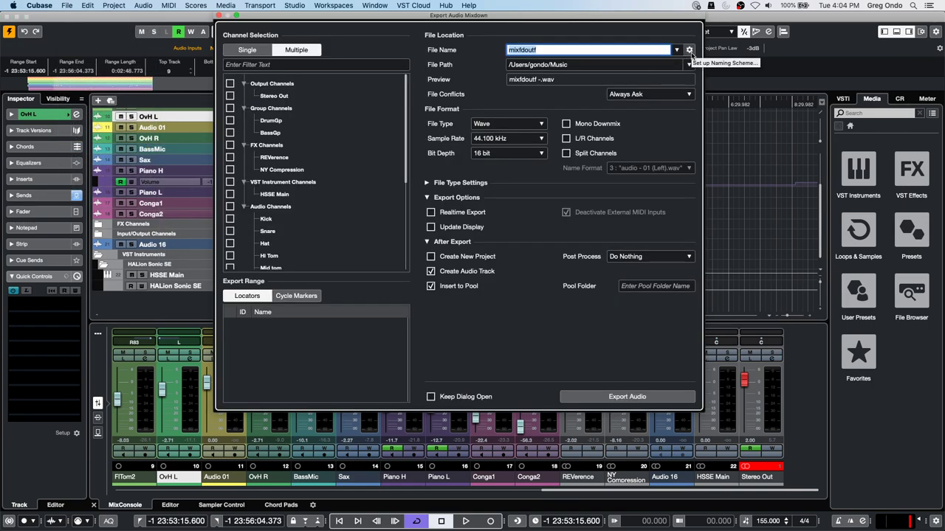
{"action": "left_click", "coordinate": [690, 50]}
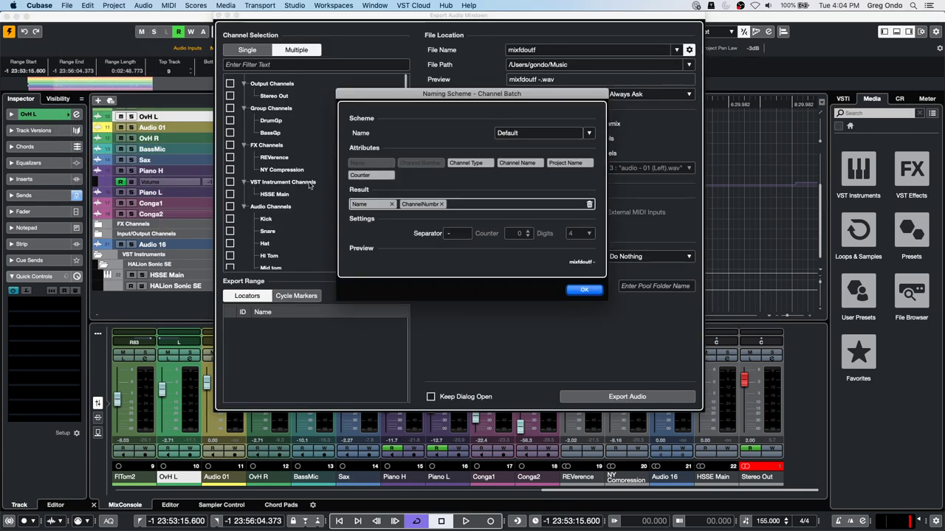
{"action": "left_click", "coordinate": [441, 204]}
{"action": "left_click", "coordinate": [392, 205]}
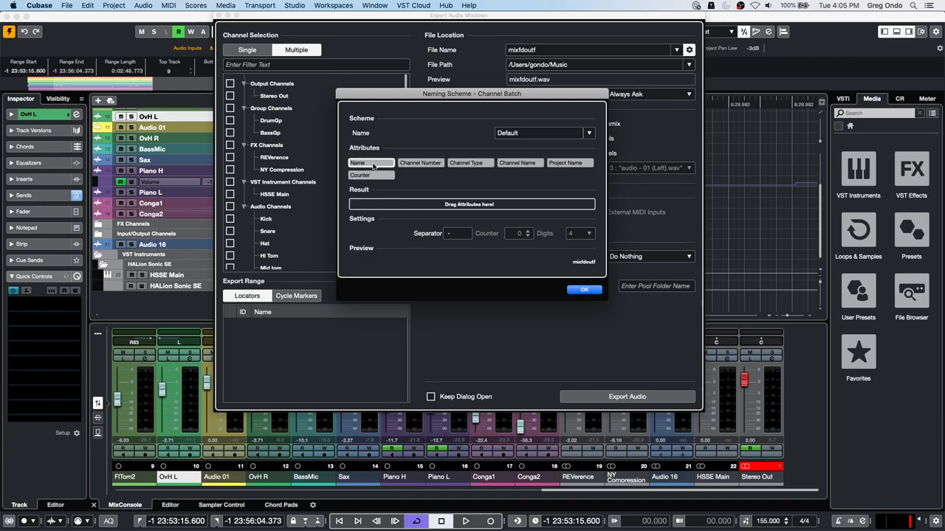
Step: Build the naming scheme from Name, Counter and Project Name, and set the counter to 1
{"action": "left_click", "coordinate": [372, 166]}
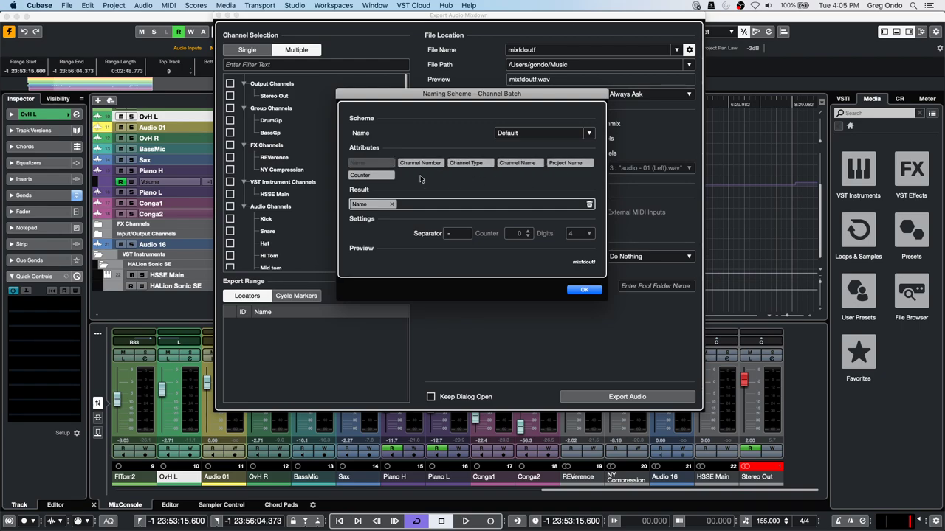
{"action": "left_click", "coordinate": [385, 178]}
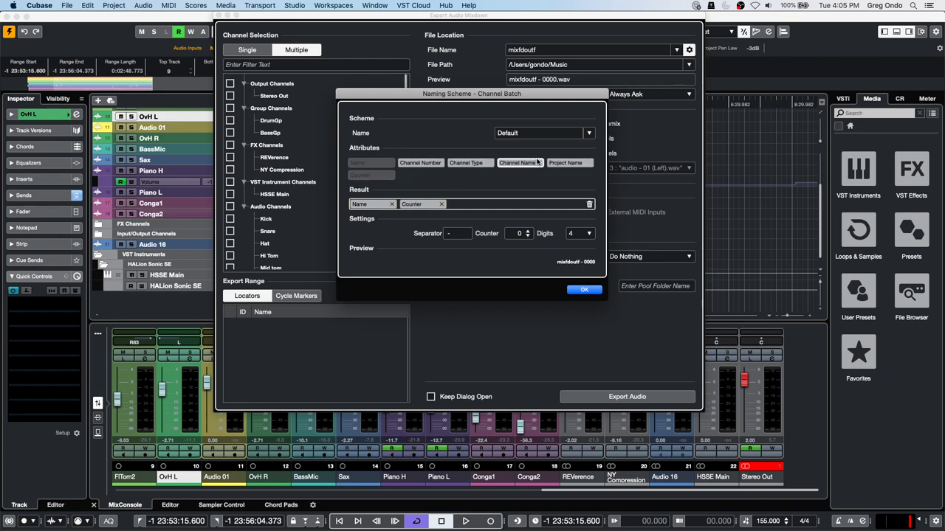
{"action": "left_click", "coordinate": [569, 164]}
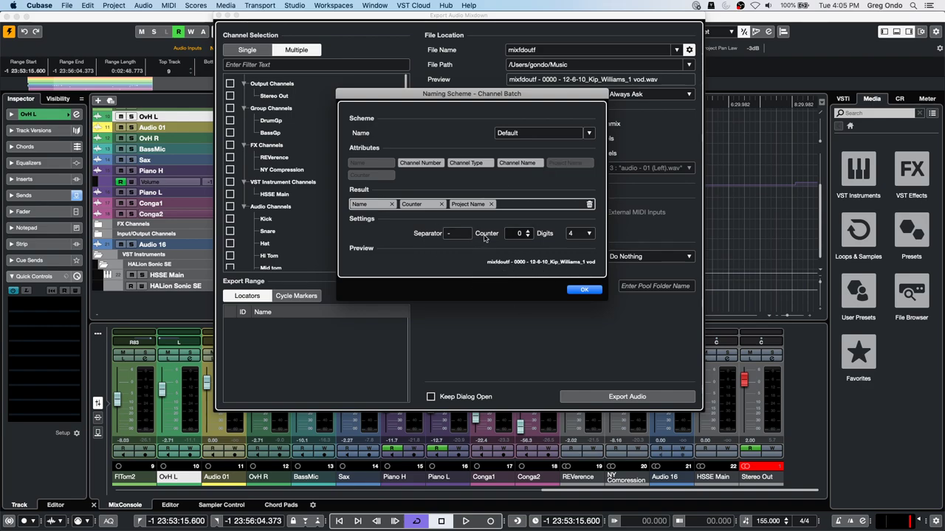
{"action": "left_click", "coordinate": [528, 231]}
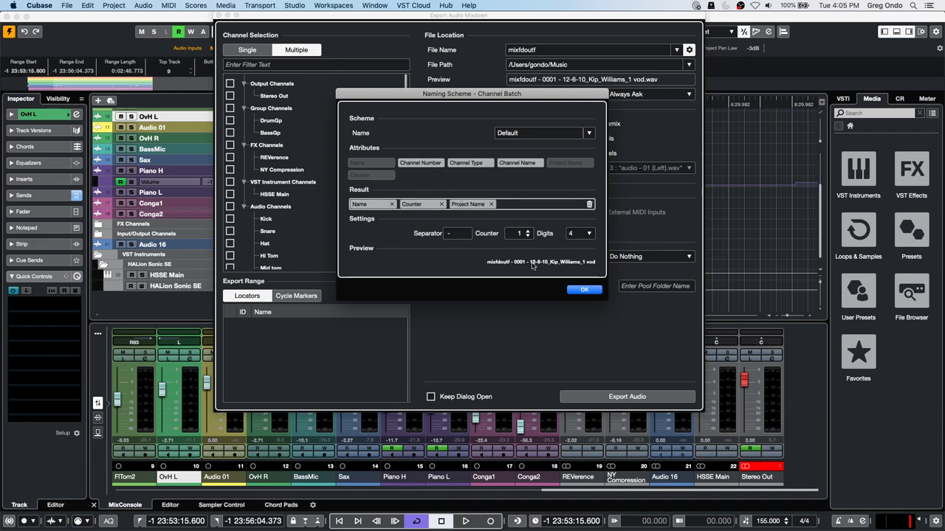
Step: Accept the channel batch naming scheme and close the Export Audio Mixdown window without exporting
{"action": "left_click", "coordinate": [581, 290]}
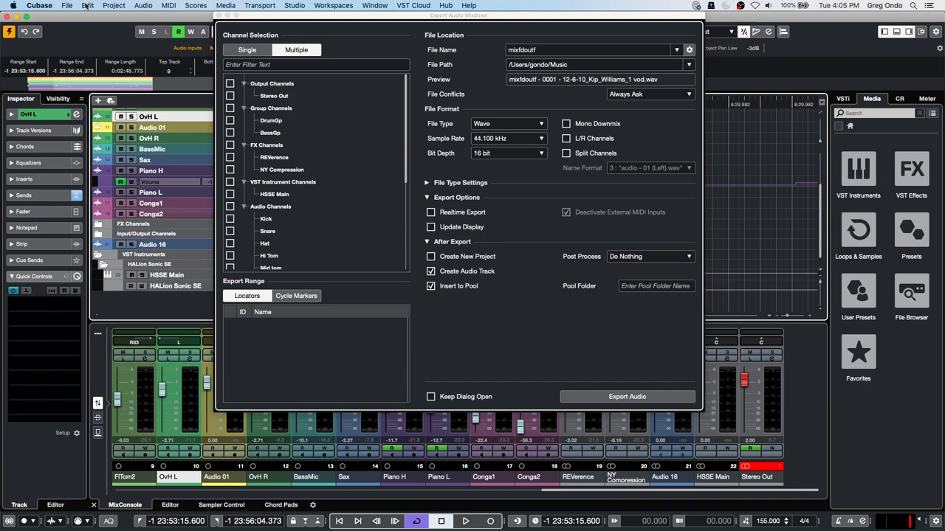
{"action": "left_click", "coordinate": [218, 15]}
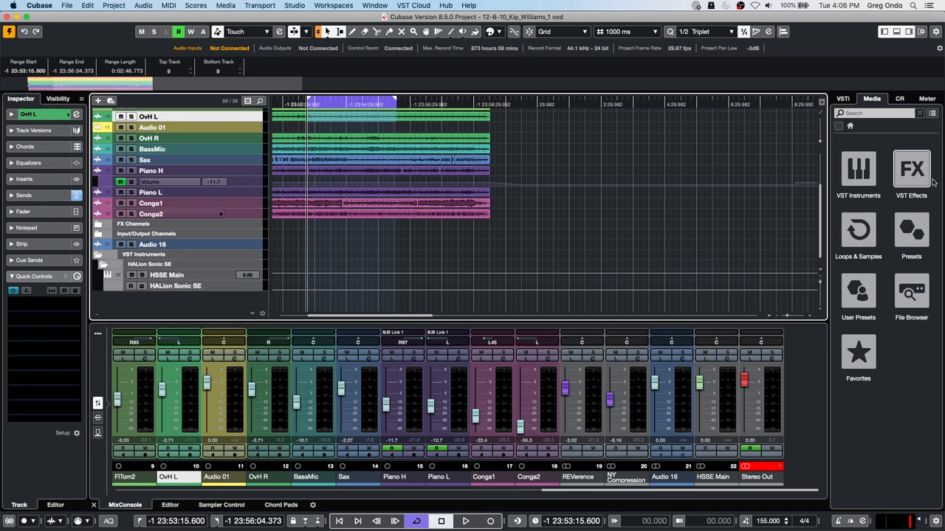
Step: Look through the Loops & Samples content of the media rack, and check the project folders in the File Browser
{"action": "left_click", "coordinate": [874, 248]}
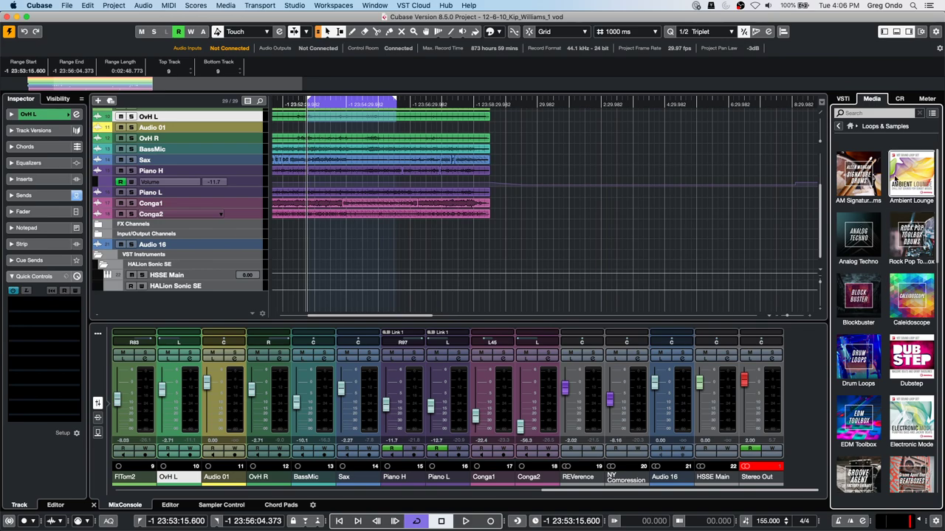
{"action": "left_click", "coordinate": [853, 129]}
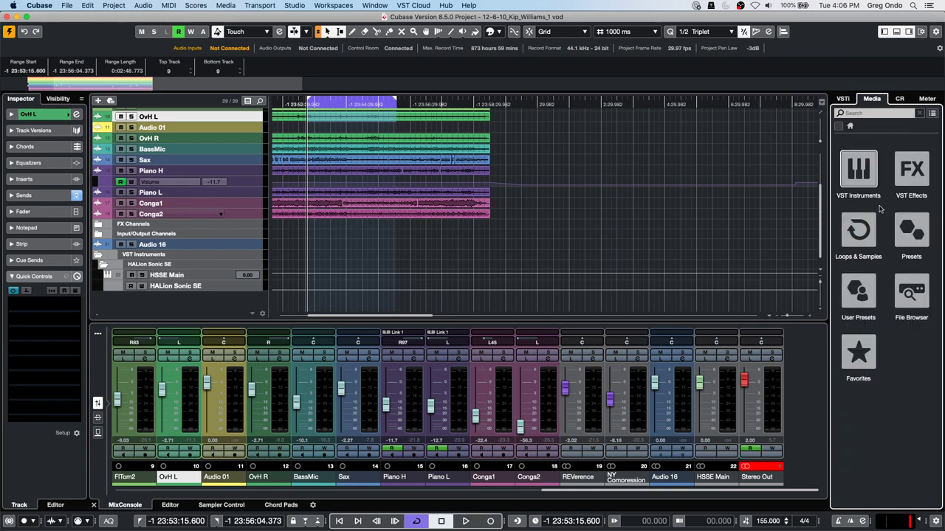
{"action": "left_click", "coordinate": [912, 294]}
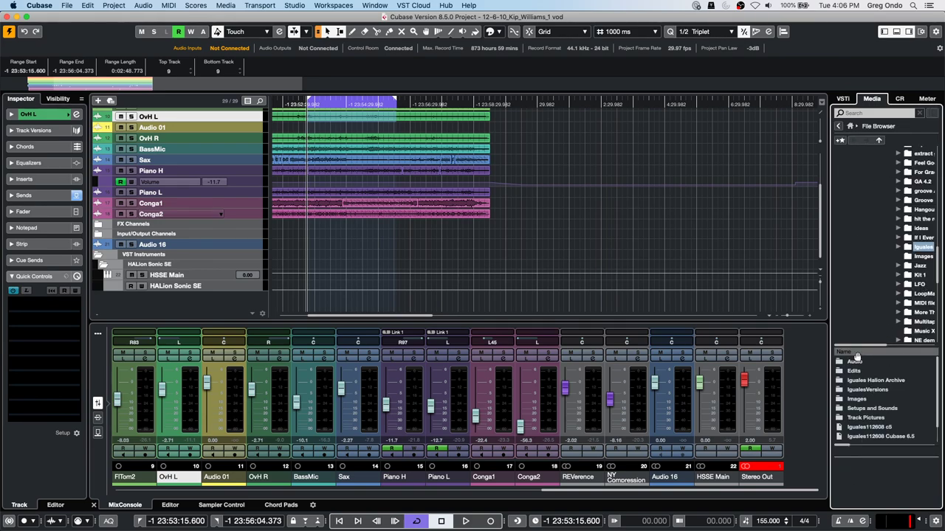
{"action": "left_click_drag", "start_coordinate": [860, 345], "coordinate": [886, 346]}
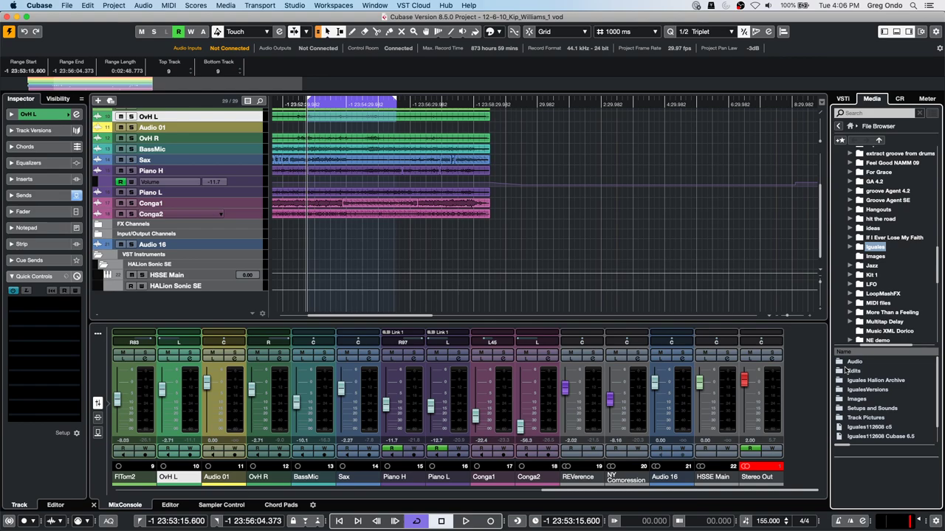
Step: Select the BassMic track, review its inserts and sends, and bring up the options of its empty second send
{"action": "left_click", "coordinate": [218, 150]}
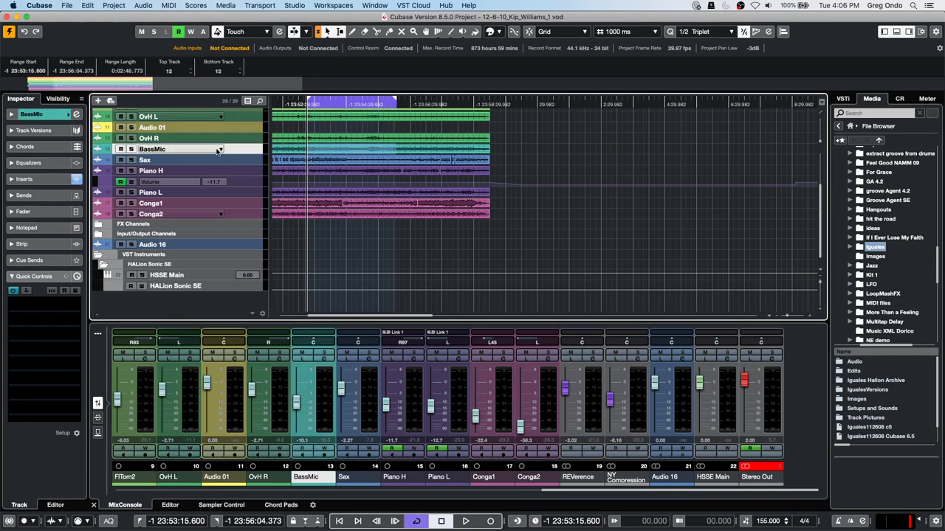
{"action": "left_click", "coordinate": [42, 181]}
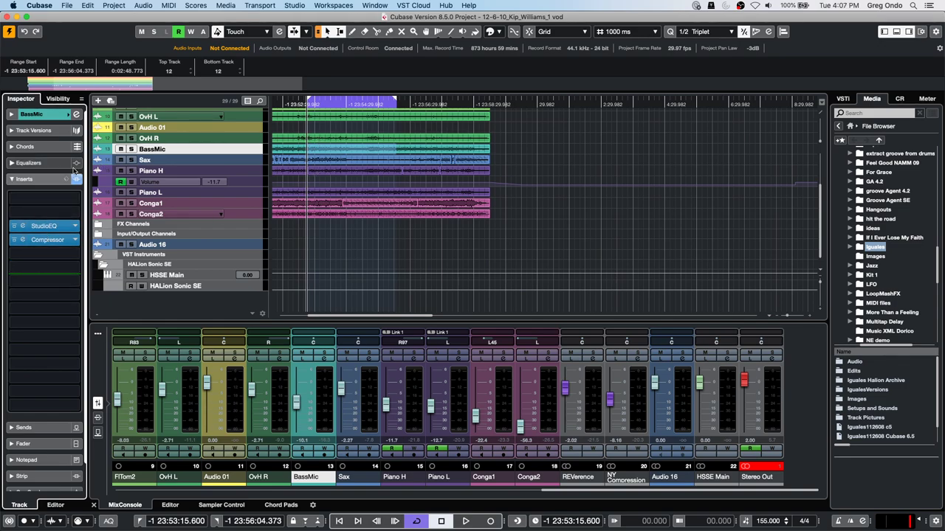
{"action": "left_click", "coordinate": [23, 428]}
{"action": "right_click", "coordinate": [41, 240]}
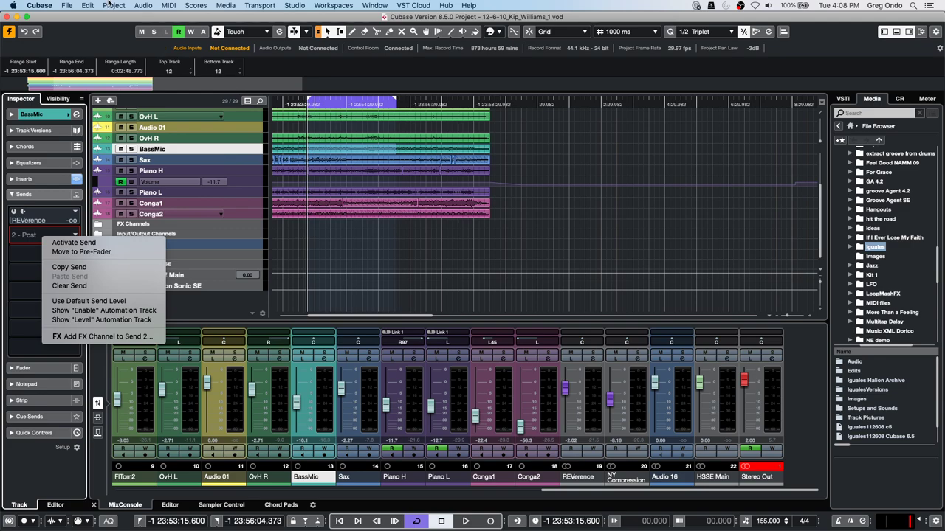
Step: Open the recent project UpstreamC9.cpr, activate it, and dismiss the Resolve Missing Files list
{"action": "left_click", "coordinate": [66, 6]}
{"action": "left_click", "coordinate": [66, 6]}
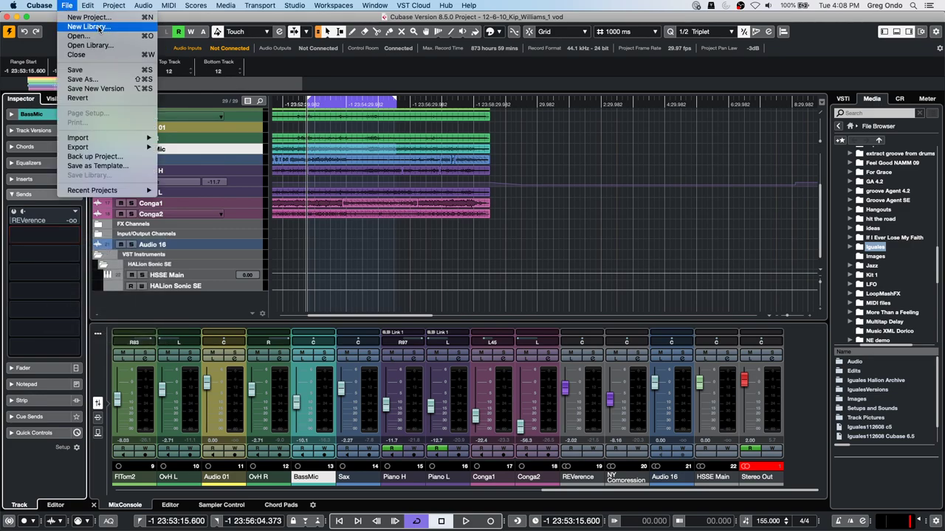
{"action": "mouse_move", "coordinate": [111, 191]}
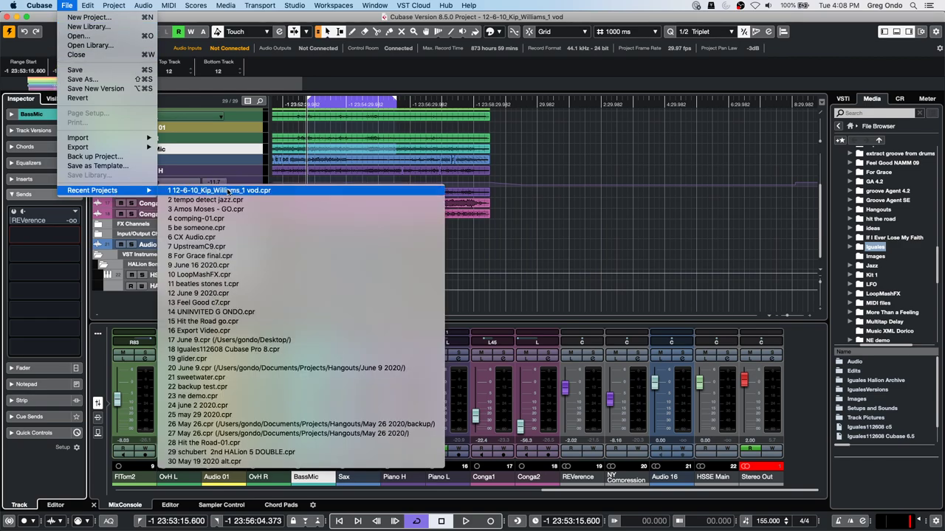
{"action": "left_click", "coordinate": [222, 246]}
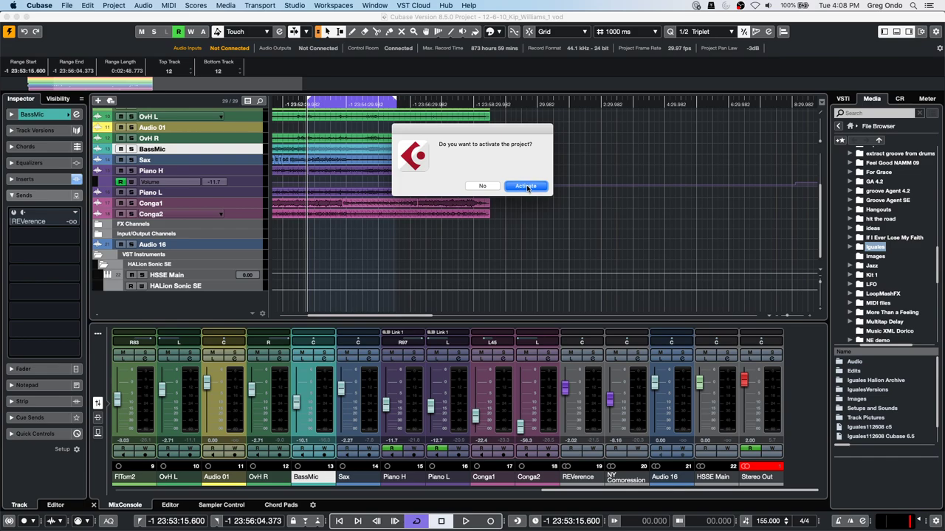
{"action": "left_click", "coordinate": [527, 189]}
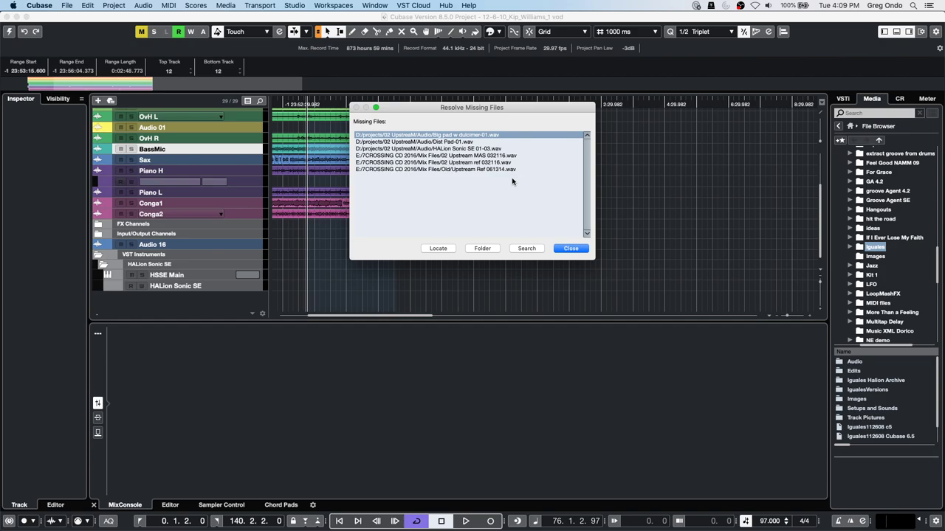
{"action": "left_click", "coordinate": [567, 249]}
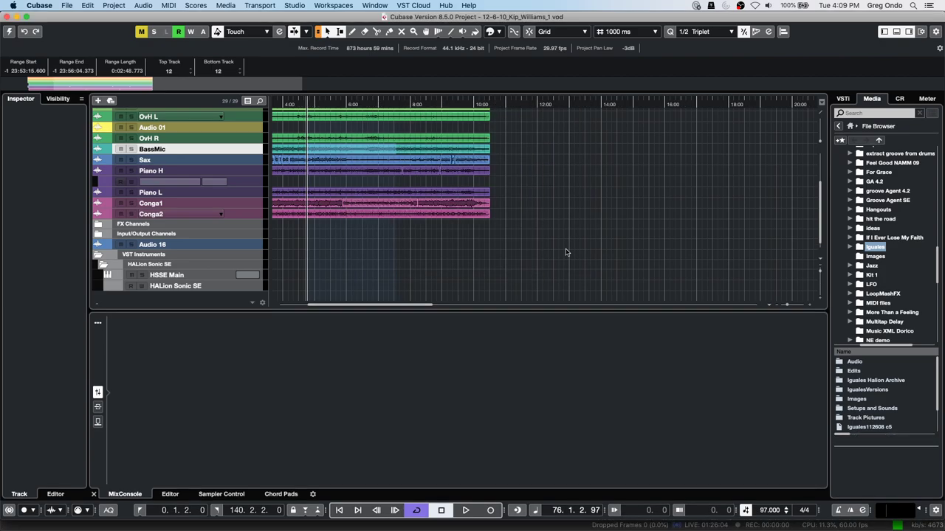
Step: Range-select the Bass MIDI part from bar 73 to bar 77, and glue it to the Bass part that follows
{"action": "scroll", "coordinate": [353, 265], "scroll_direction": "down", "scroll_amount": 10}
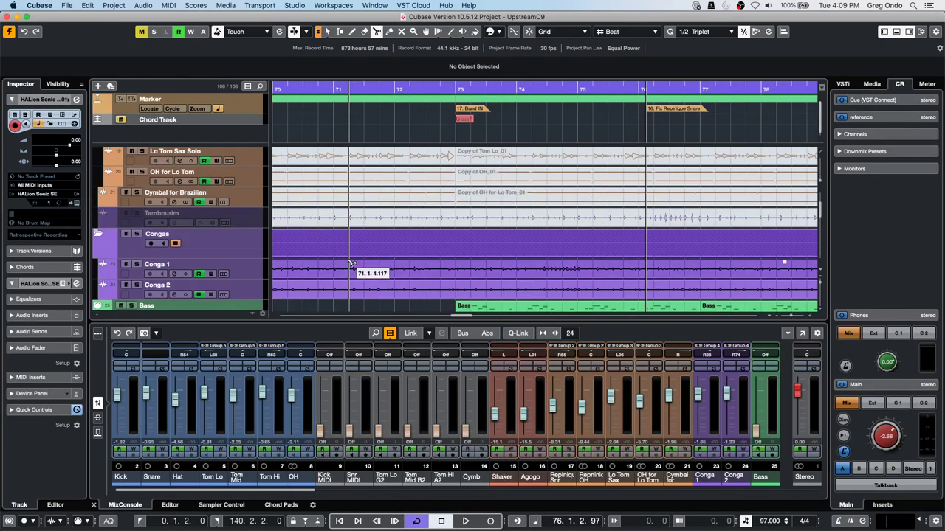
{"action": "scroll", "coordinate": [352, 264], "scroll_direction": "up", "scroll_amount": 3}
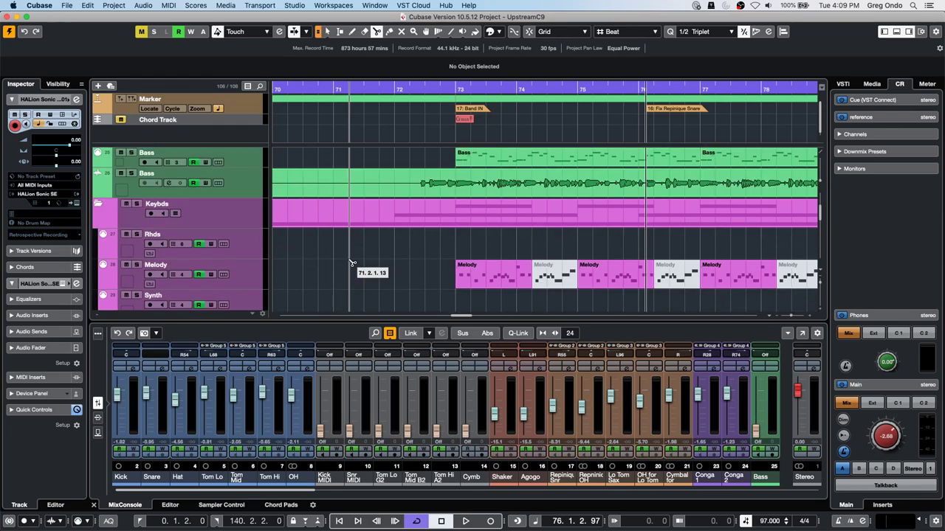
{"action": "right_click", "coordinate": [484, 159]}
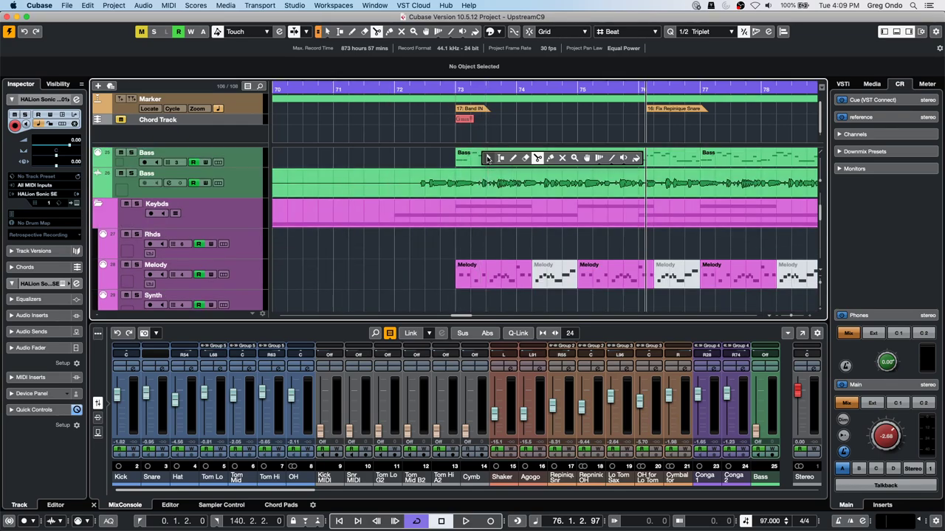
{"action": "left_click", "coordinate": [496, 159]}
{"action": "double_click", "coordinate": [487, 158]}
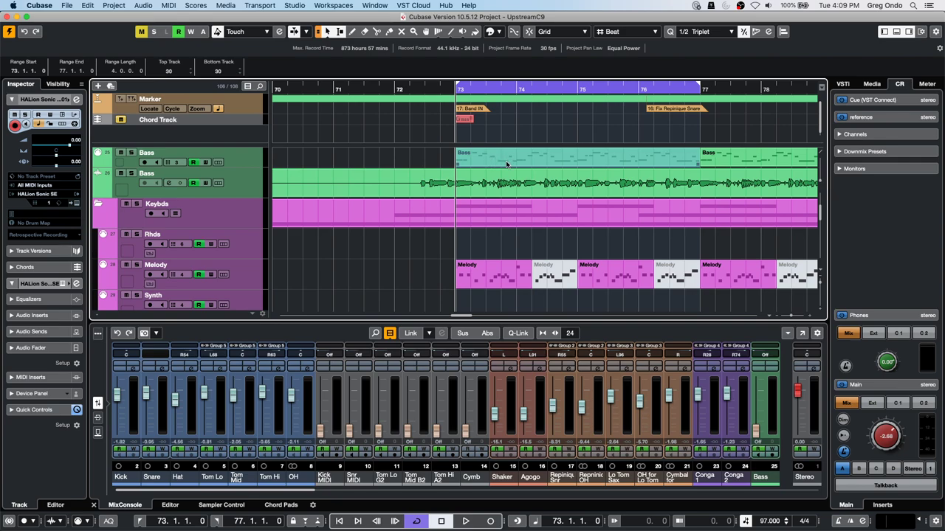
{"action": "right_click", "coordinate": [505, 161]}
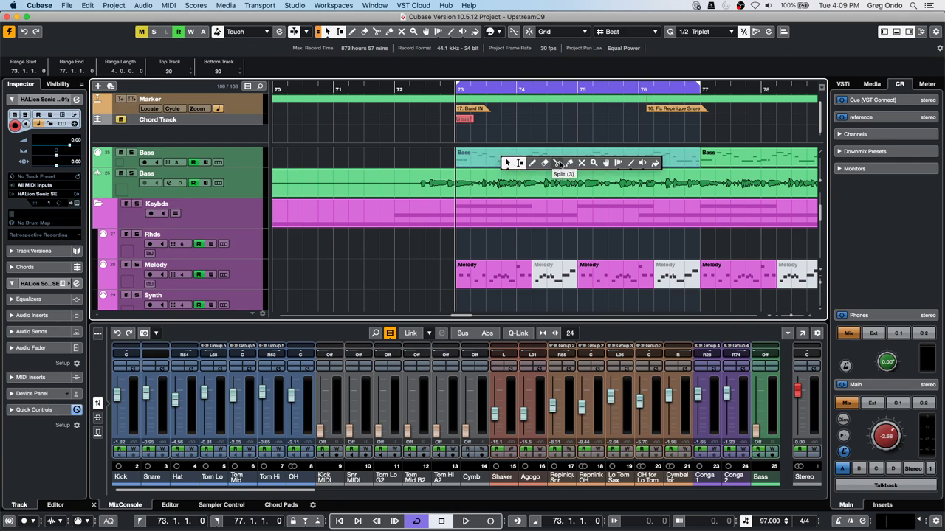
{"action": "left_click", "coordinate": [581, 163]}
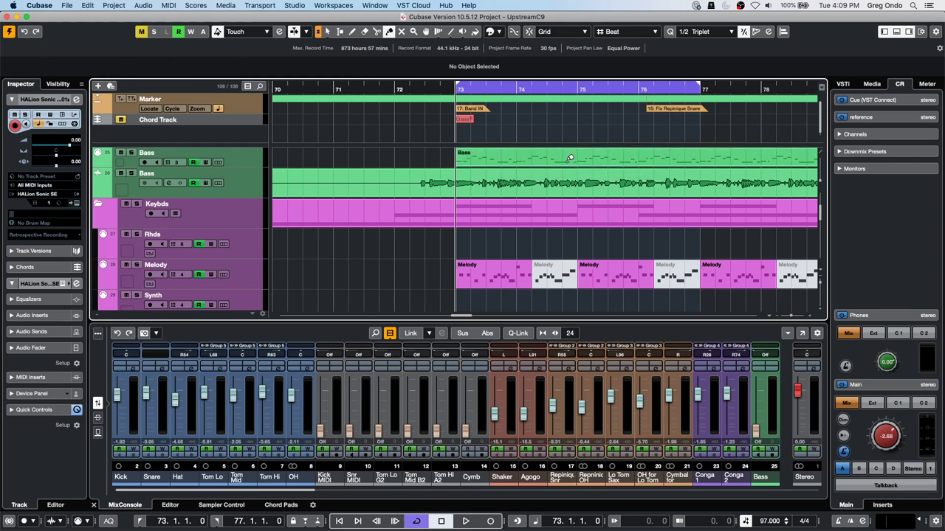
Step: Switch back to the Range Selection tool, range-select bars 73 to 77 of the Bass part, and check it in the Score Editor
{"action": "right_click", "coordinate": [557, 165]}
{"action": "left_click", "coordinate": [556, 165]}
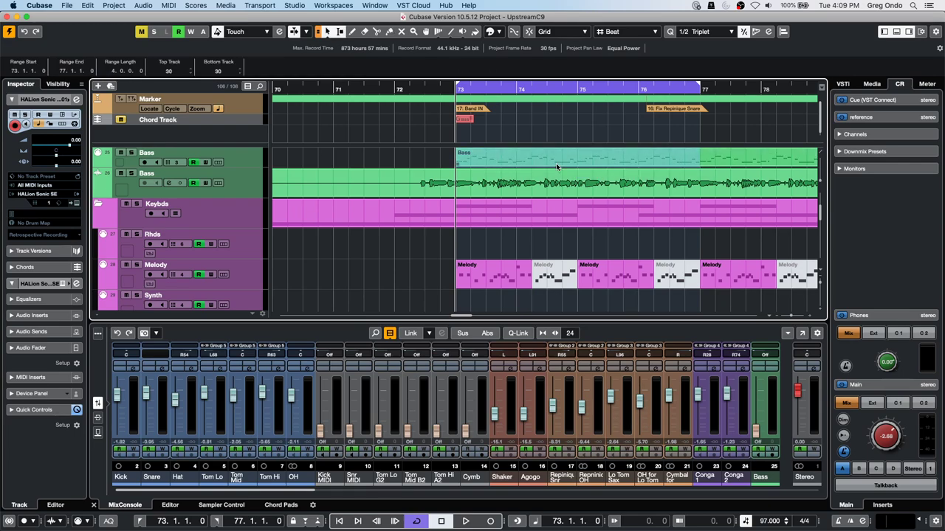
{"action": "key", "text": "super+r"}
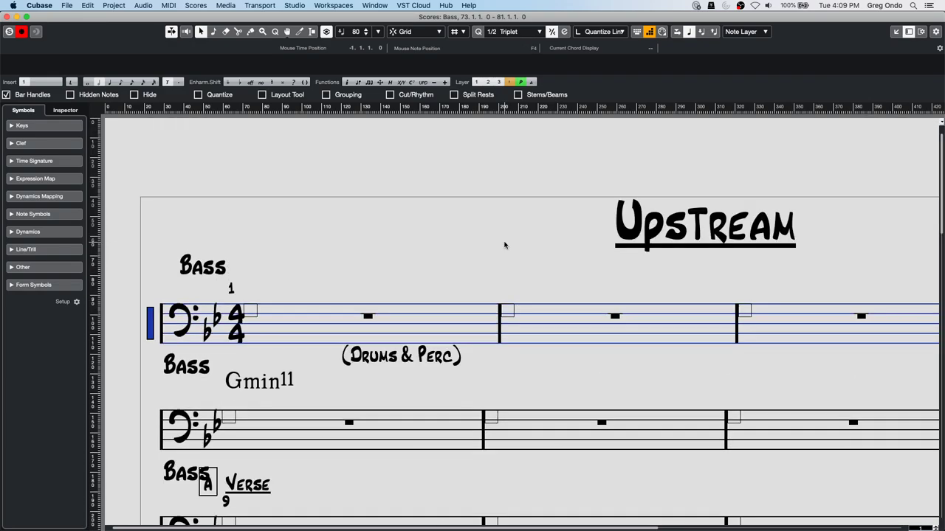
{"action": "left_click", "coordinate": [9, 17]}
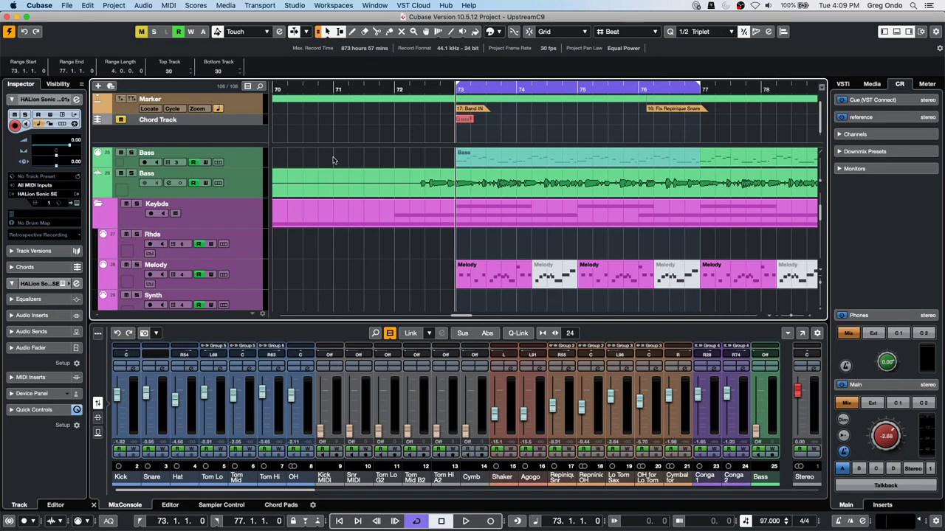
Step: Select the Bass MIDI track and examine its notation from page 3 up to the title in the Score Editor
{"action": "left_click", "coordinate": [378, 89]}
{"action": "left_click_drag", "start_coordinate": [377, 90], "coordinate": [373, 54]}
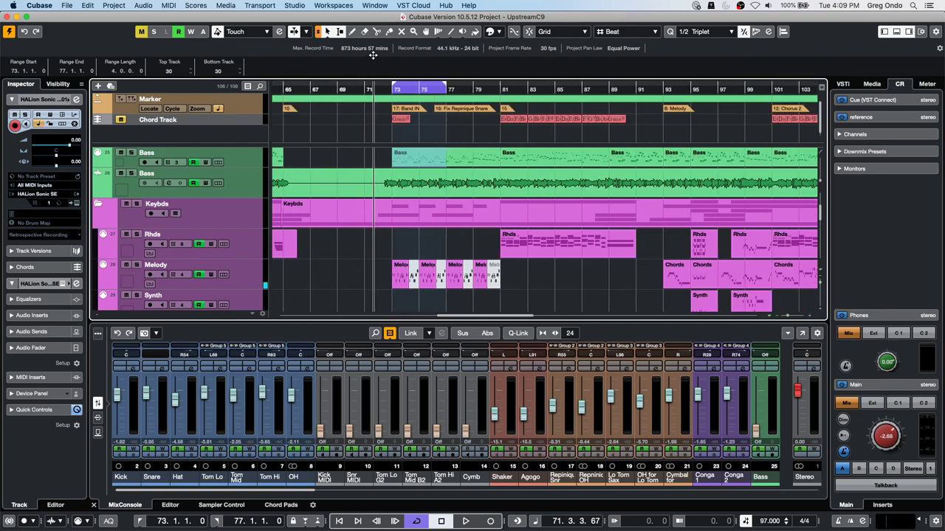
{"action": "left_click", "coordinate": [217, 163]}
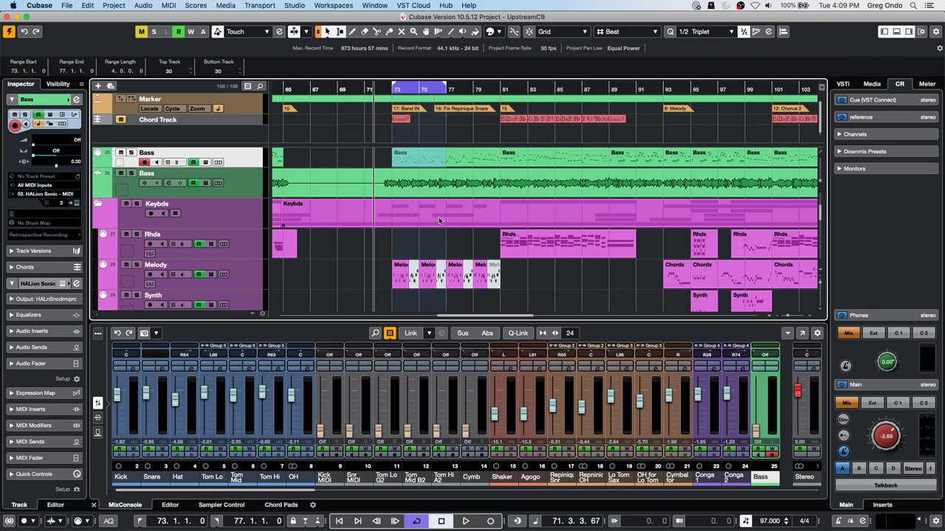
{"action": "key", "text": "super+r"}
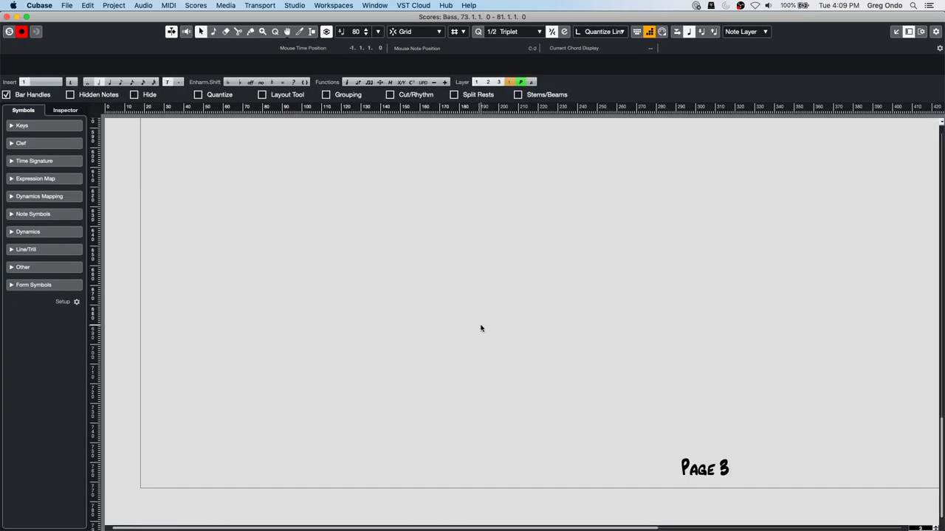
{"action": "scroll", "coordinate": [482, 329], "scroll_direction": "up", "scroll_amount": 15}
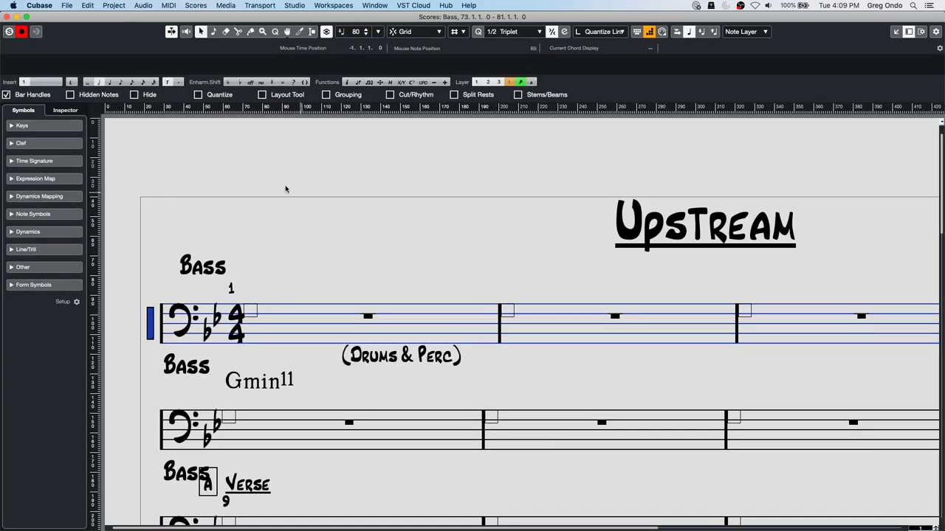
{"action": "left_click", "coordinate": [9, 16]}
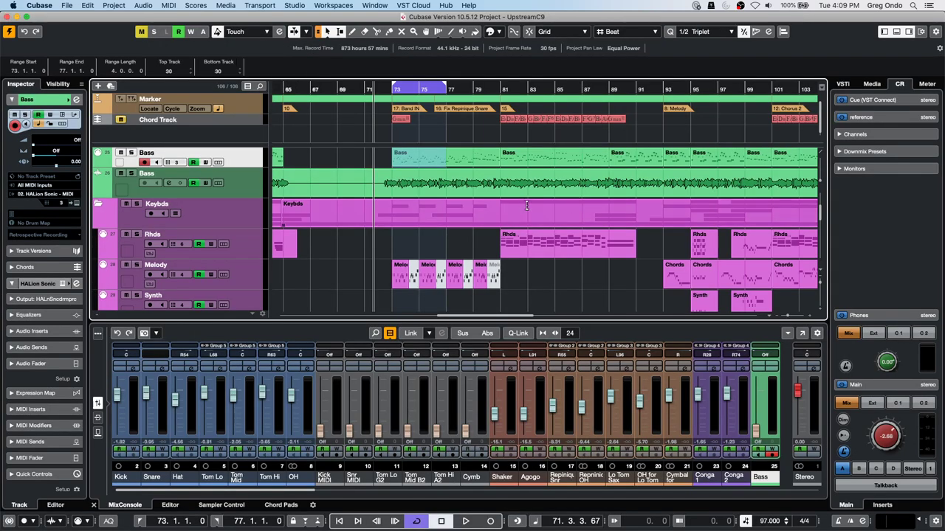
Step: Select the Bass MIDI part at bar 89 and open it in the Score Editor
{"action": "left_click", "coordinate": [577, 246]}
{"action": "left_click_drag", "start_coordinate": [652, 263], "coordinate": [701, 279]}
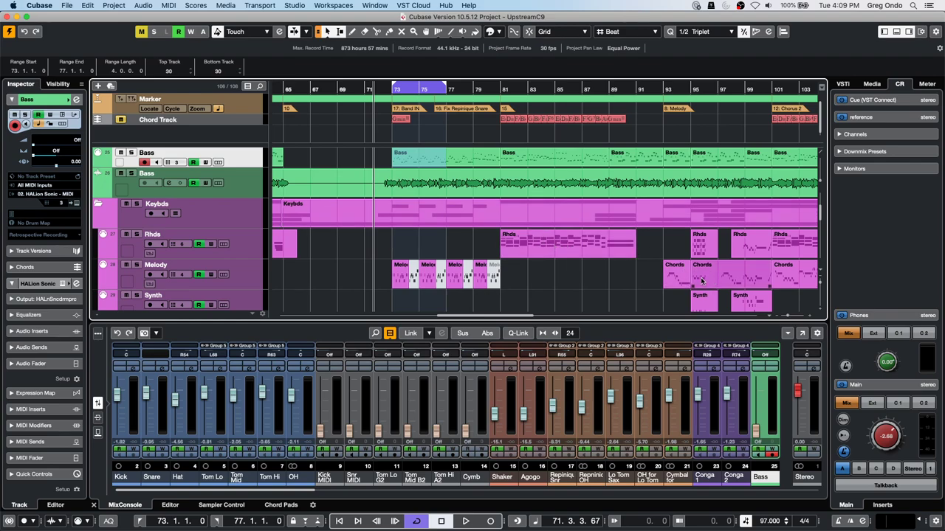
{"action": "left_click", "coordinate": [627, 154]}
{"action": "double_click", "coordinate": [627, 164]}
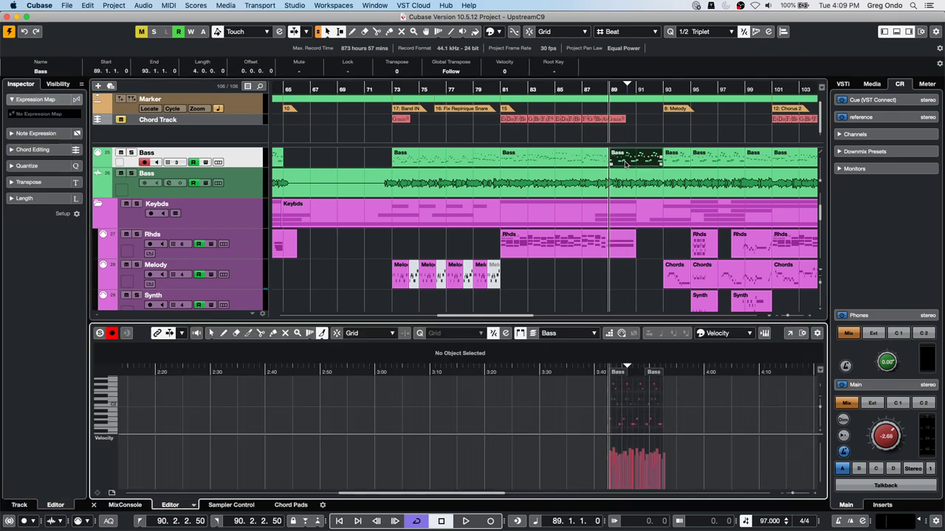
{"action": "key", "text": "super+r"}
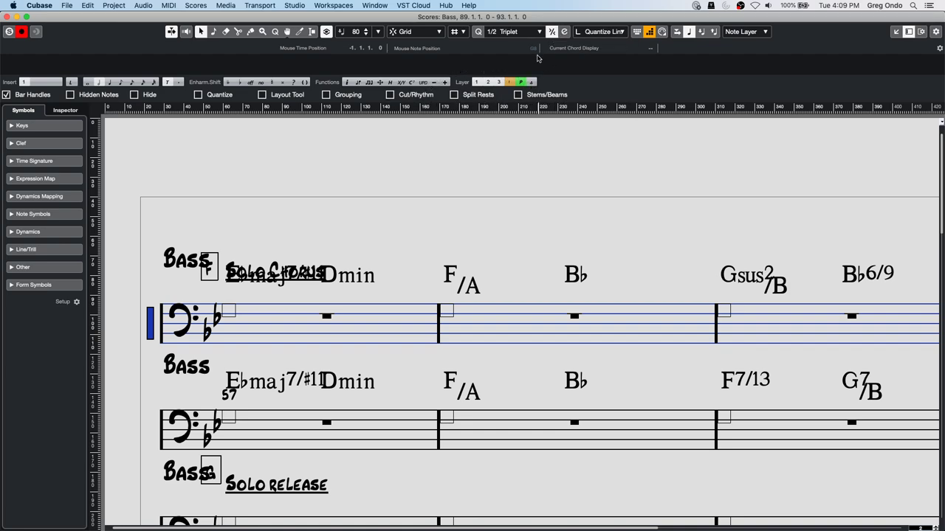
Step: Check the layer choices with Note Layer kept, show which symbols belong to each layer, and look at the score's last page
{"action": "left_click", "coordinate": [757, 32]}
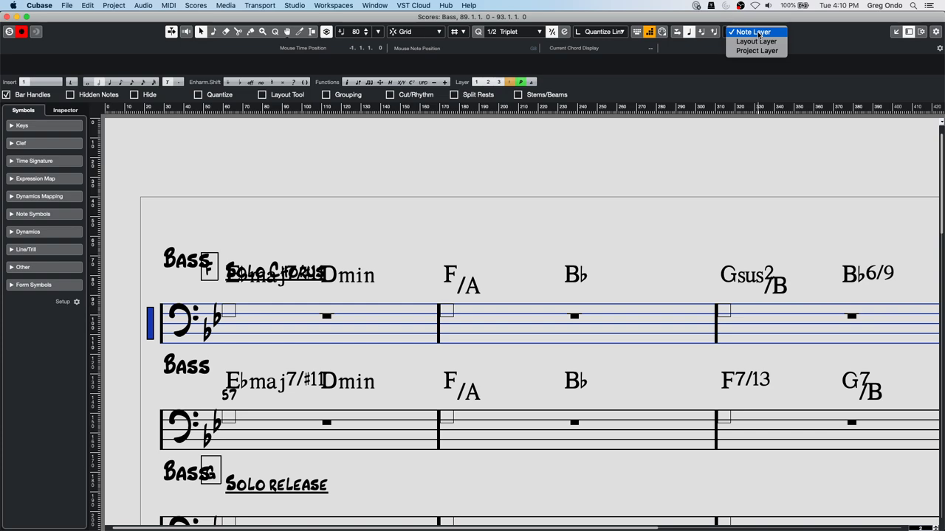
{"action": "left_click", "coordinate": [759, 33]}
{"action": "left_click", "coordinate": [531, 84]}
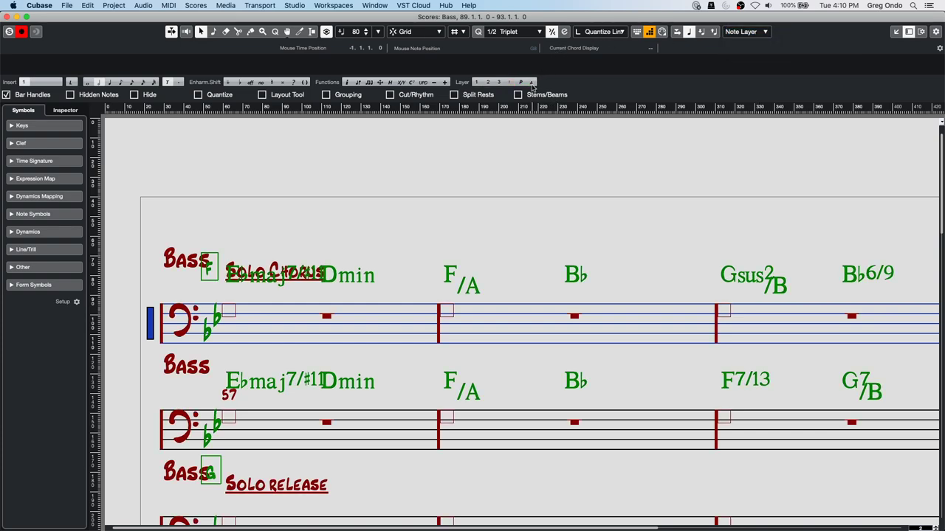
{"action": "scroll", "coordinate": [519, 208], "scroll_direction": "down", "scroll_amount": 15}
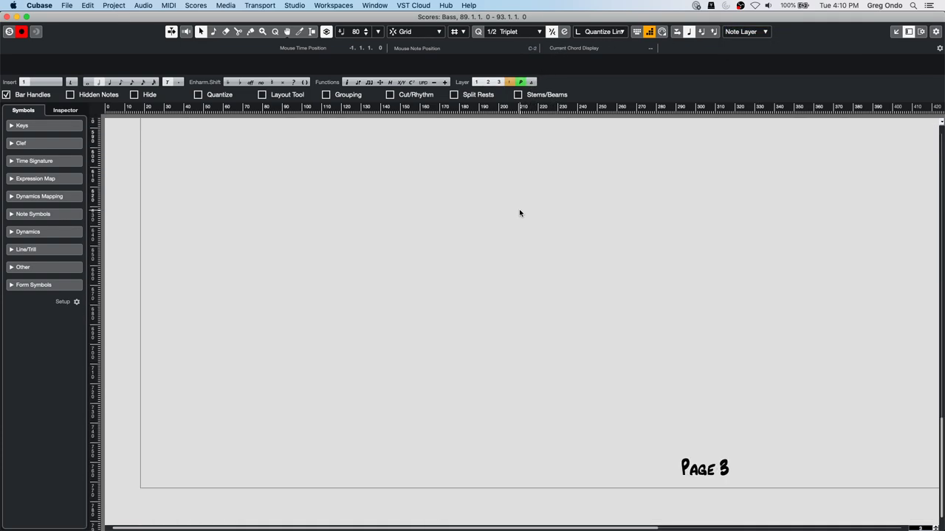
Step: Open the recent project For Grace final.cpr, activate it, and dismiss the missing plug-in warnings
{"action": "left_click", "coordinate": [66, 5]}
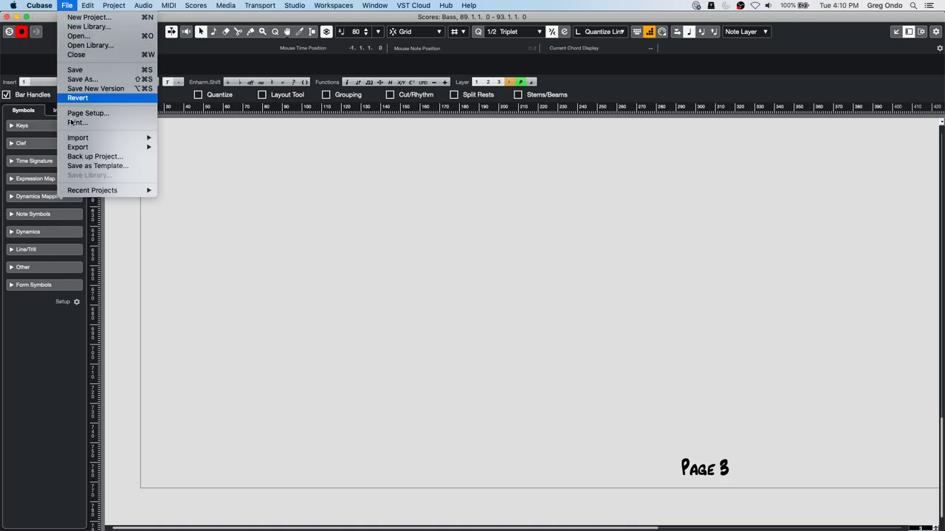
{"action": "mouse_move", "coordinate": [93, 190]}
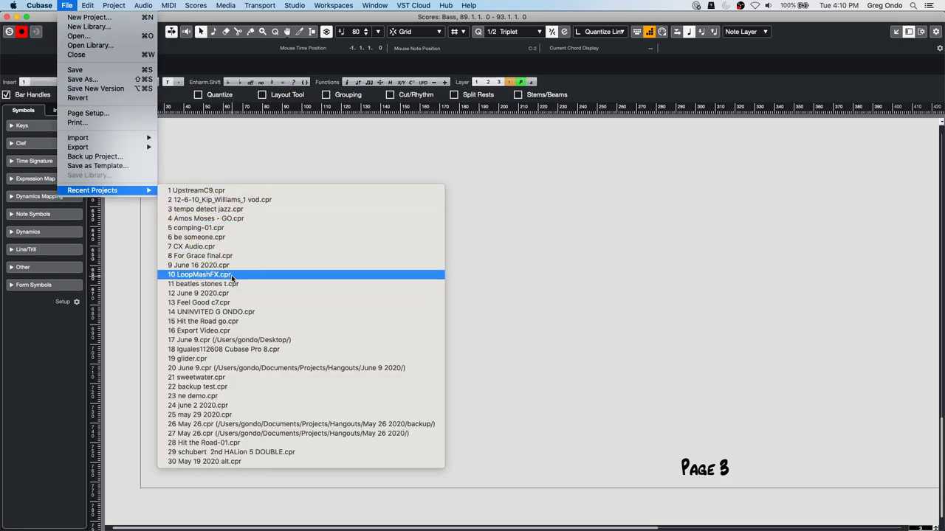
{"action": "left_click", "coordinate": [238, 254]}
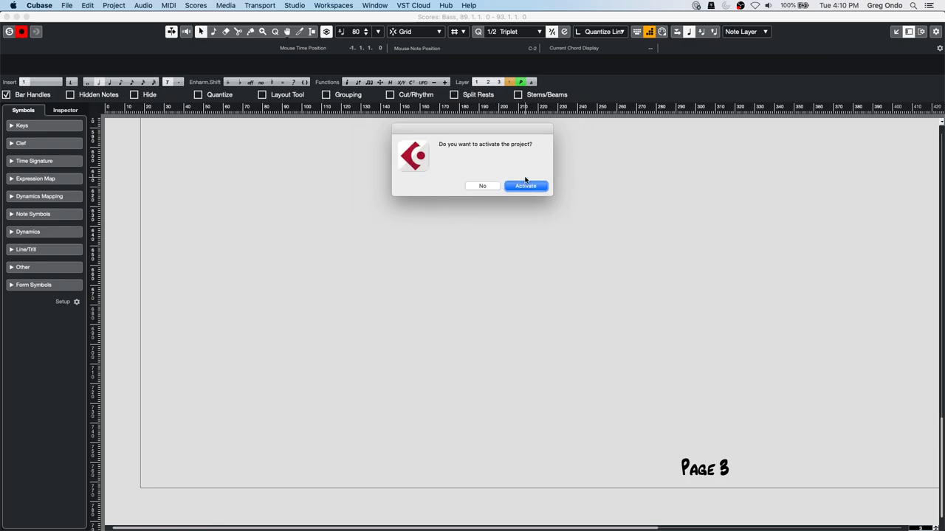
{"action": "left_click", "coordinate": [526, 188]}
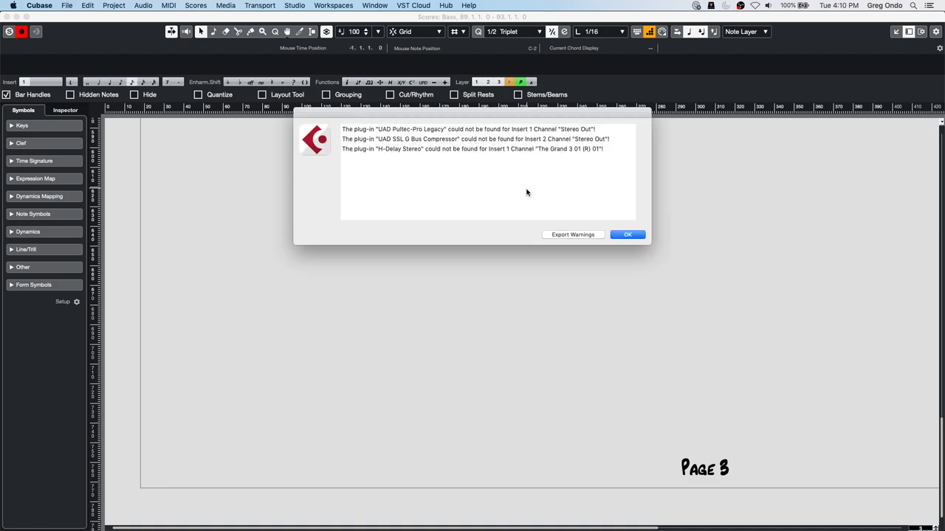
{"action": "left_click", "coordinate": [628, 236]}
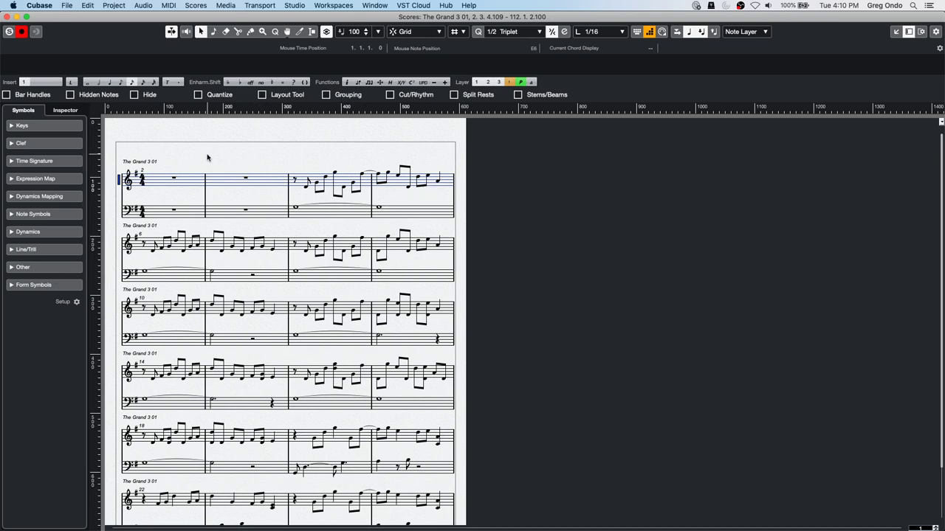
Step: Select the first treble note of bar 4 in The Grand 3 01 score and turn on MIDI Input for editing it
{"action": "left_click", "coordinate": [307, 188]}
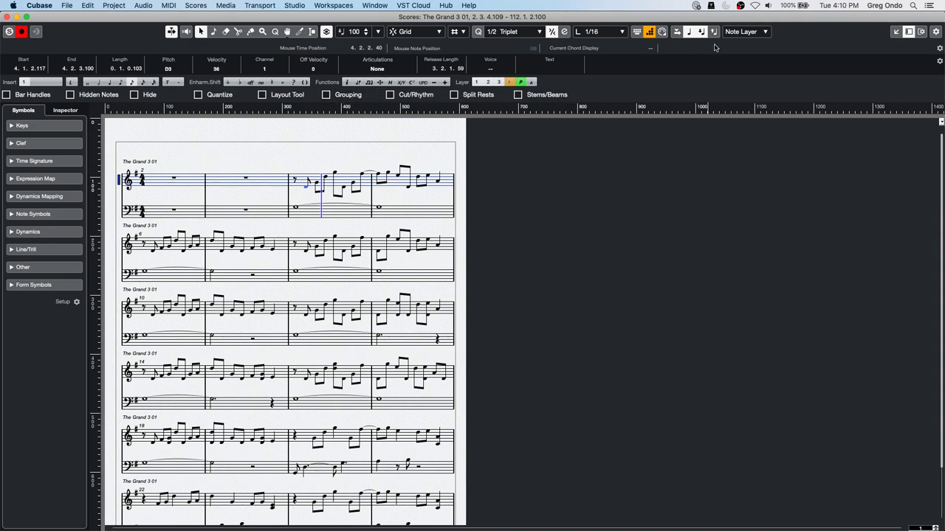
{"action": "left_click", "coordinate": [661, 33]}
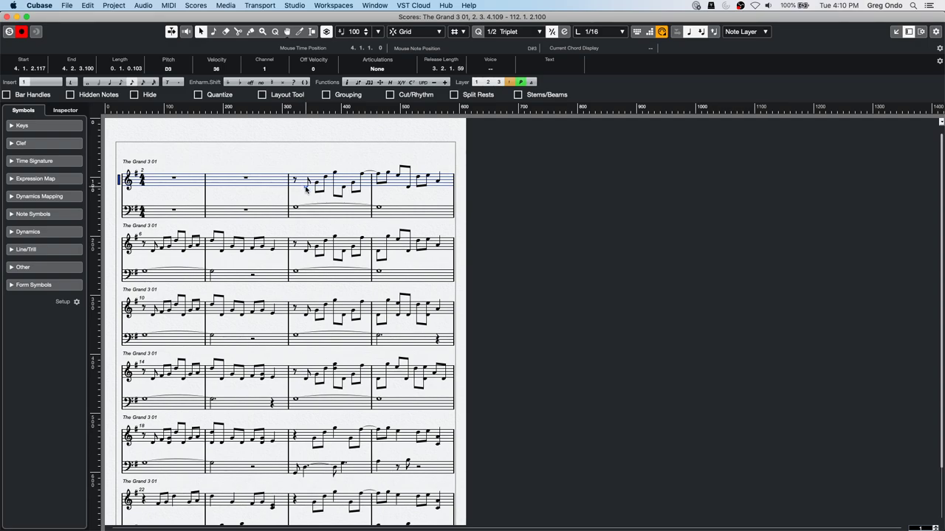
{"action": "key", "text": "g"}
{"action": "key", "text": "g"}
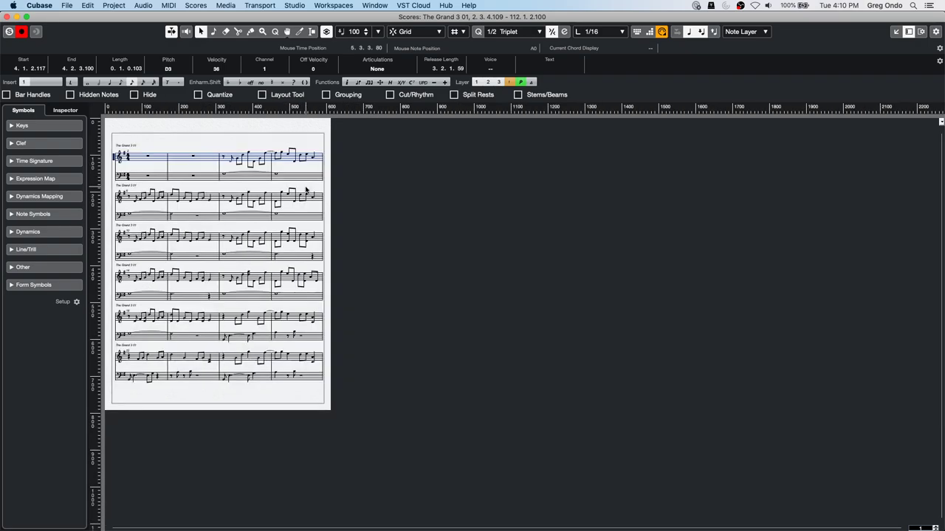
{"action": "key", "text": "h"}
{"action": "key", "text": "h"}
{"action": "key", "text": "h"}
{"action": "key", "text": "h"}
{"action": "key", "text": "h"}
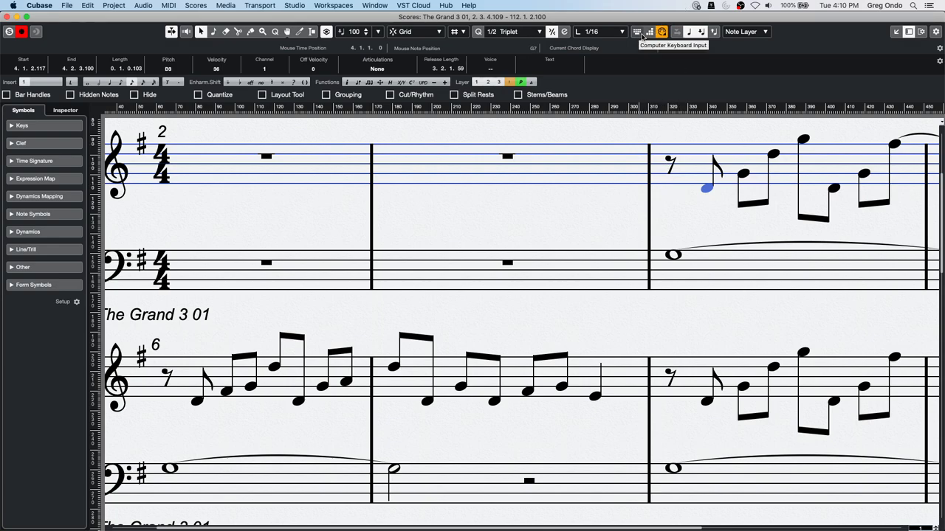
Step: Toggle MIDI Input off and on with only pitch recording enabled, check the selected note's Set Note Info, and close the Score Editor
{"action": "left_click", "coordinate": [661, 32]}
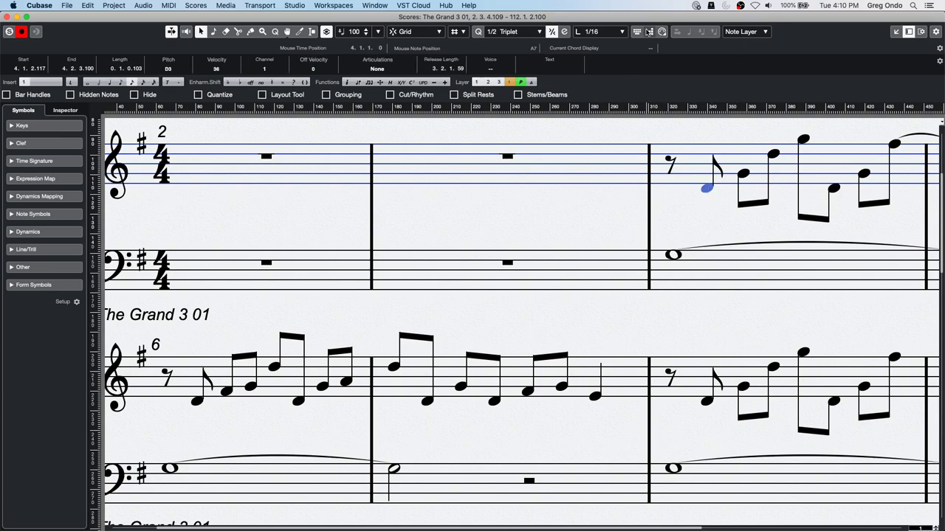
{"action": "left_click", "coordinate": [662, 33]}
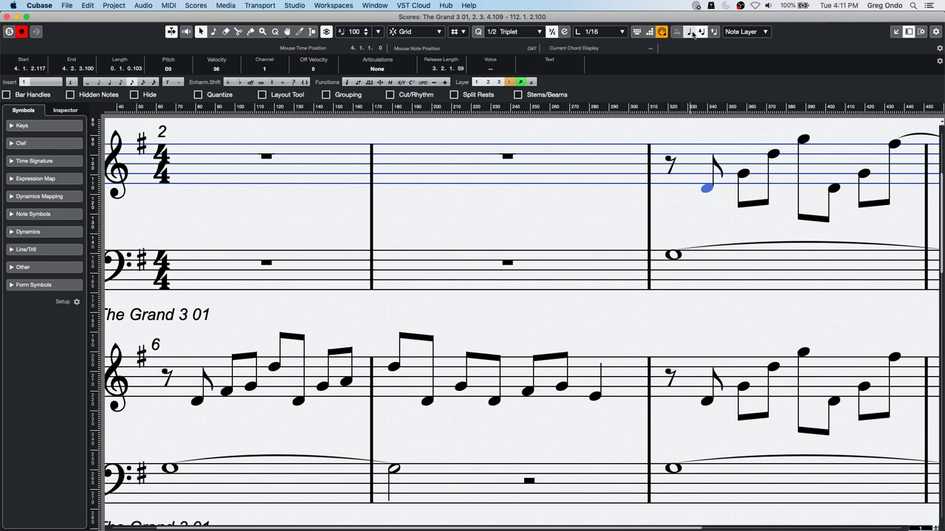
{"action": "left_click", "coordinate": [688, 31]}
{"action": "double_click", "coordinate": [709, 194]}
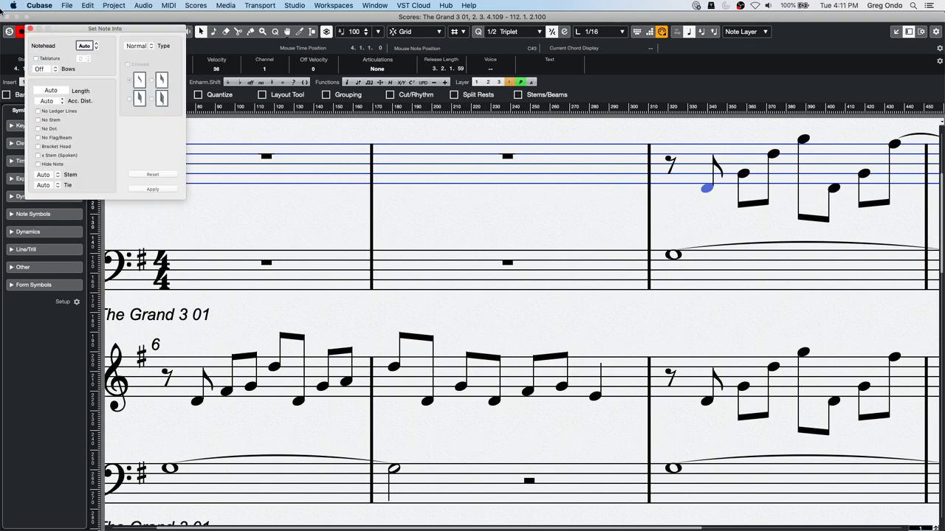
{"action": "left_click", "coordinate": [29, 28]}
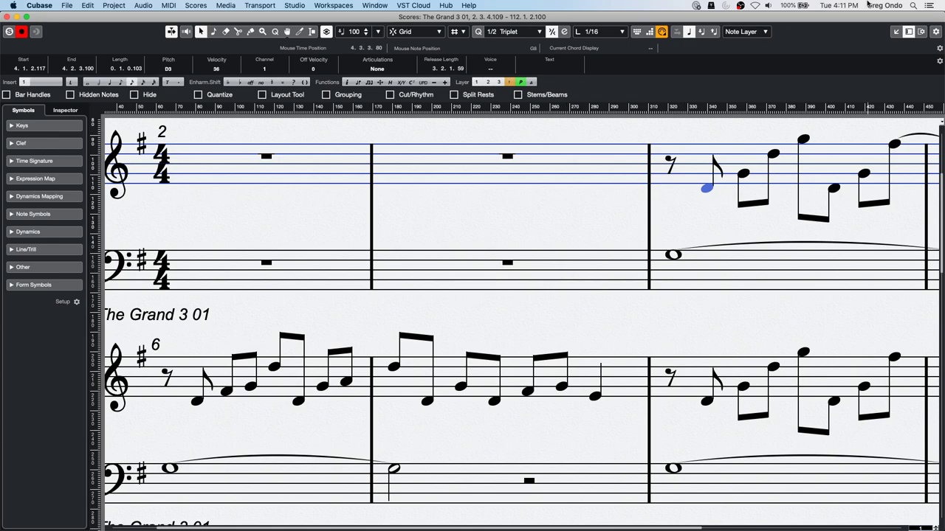
{"action": "left_click", "coordinate": [7, 16]}
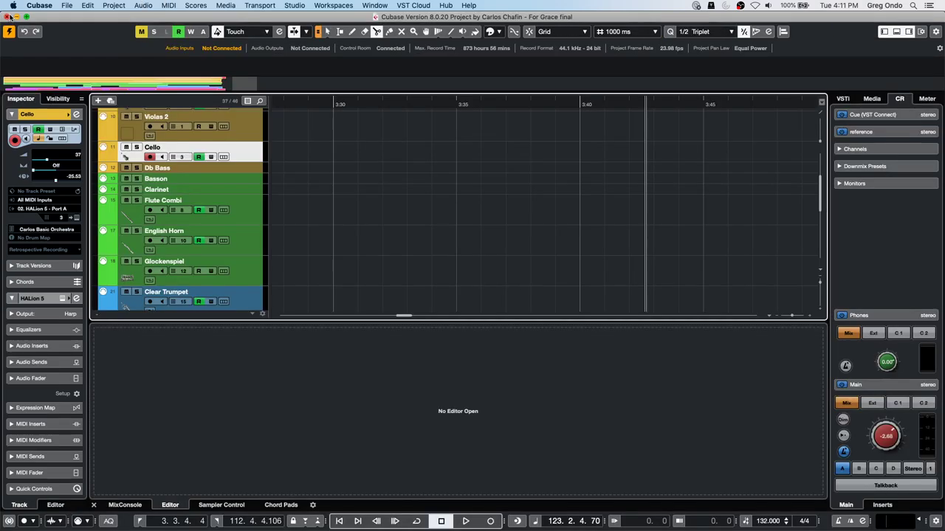
Step: Create an empty project in the June 16 2020 folder
{"action": "left_click", "coordinate": [66, 5]}
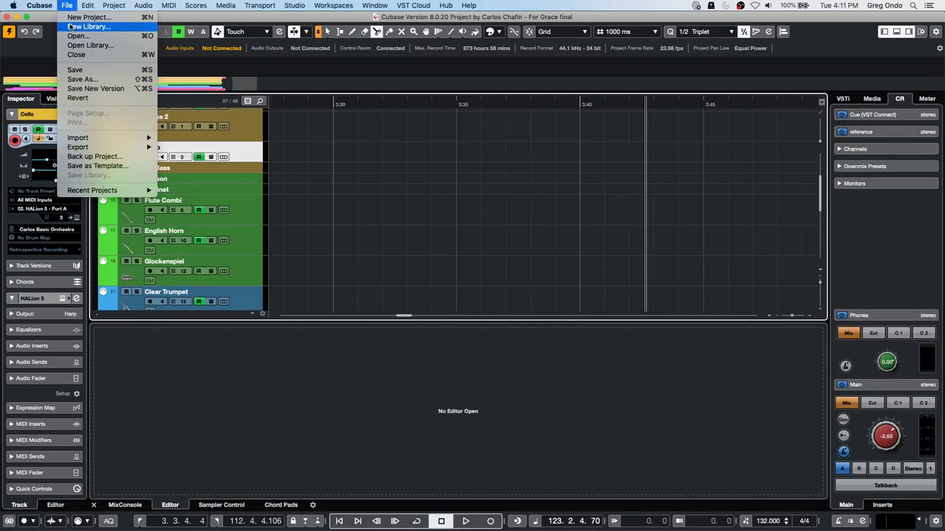
{"action": "left_click", "coordinate": [79, 16]}
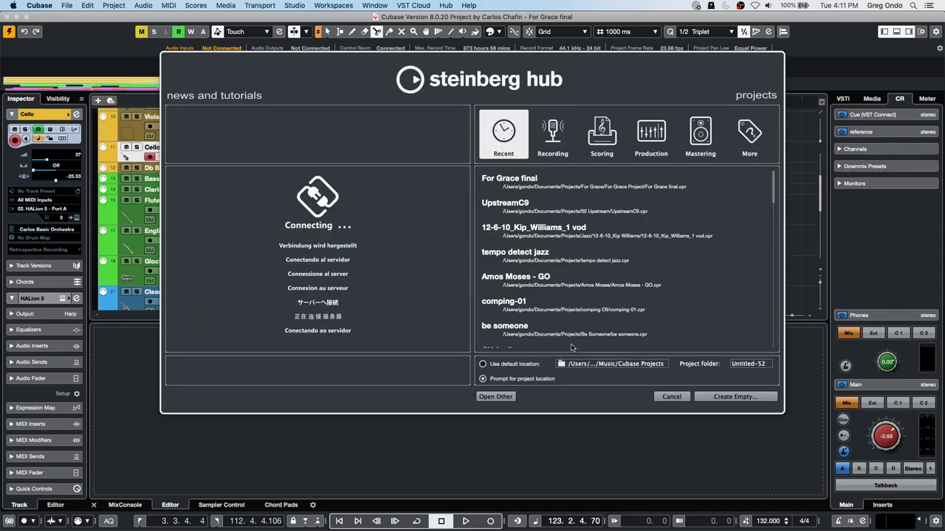
{"action": "left_click", "coordinate": [735, 397]}
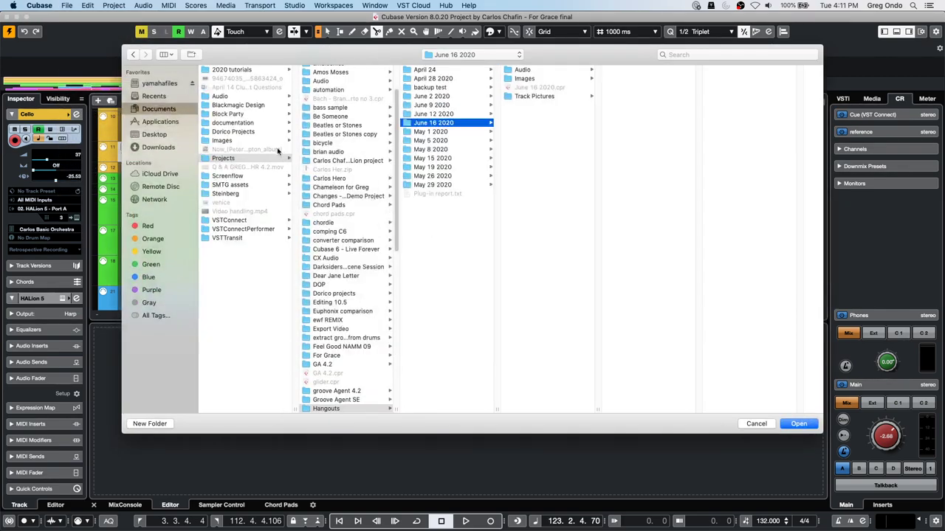
{"action": "left_click", "coordinate": [800, 424]}
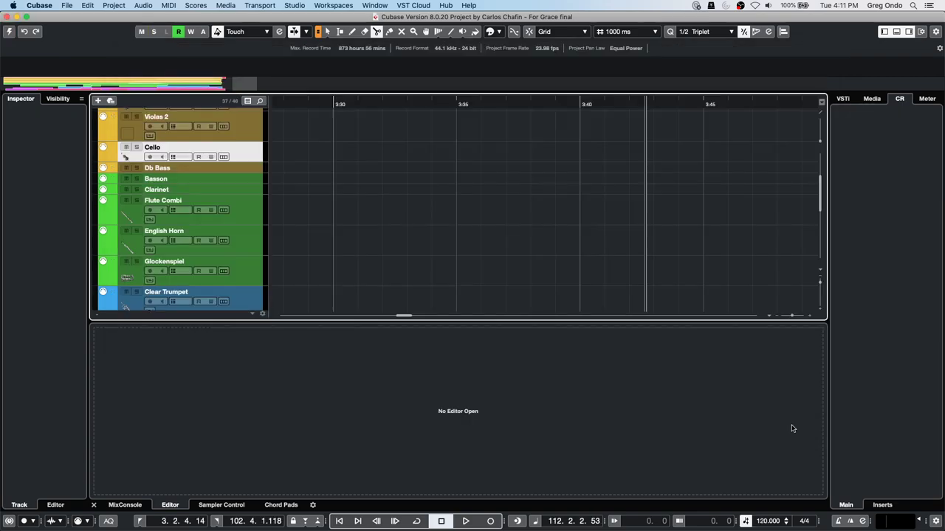
Step: Add one instrument track using HALion Sonic SE with its audio routed to Stereo Out
{"action": "right_click", "coordinate": [189, 139]}
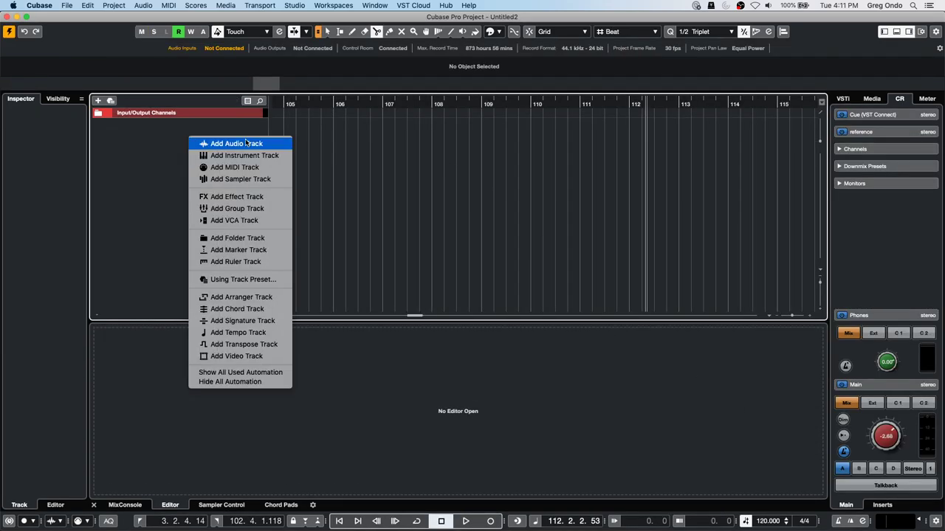
{"action": "left_click", "coordinate": [243, 155]}
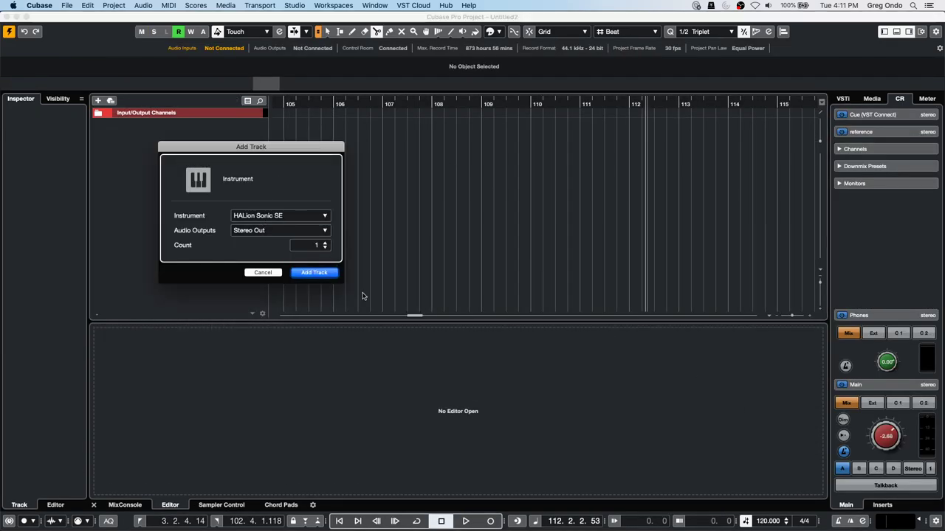
{"action": "left_click", "coordinate": [325, 275]}
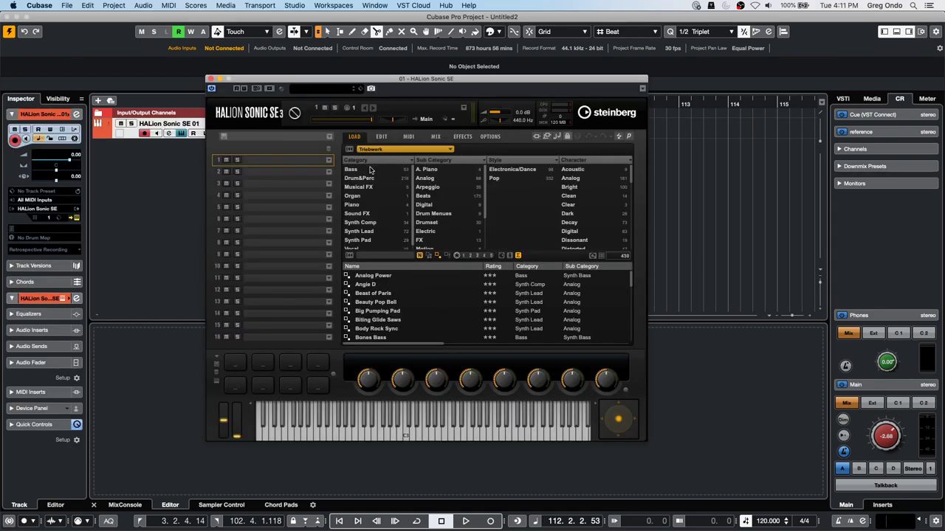
Step: Filter the HALion Sonic SE presets to the Piano category and search for s90
{"action": "left_click", "coordinate": [371, 205]}
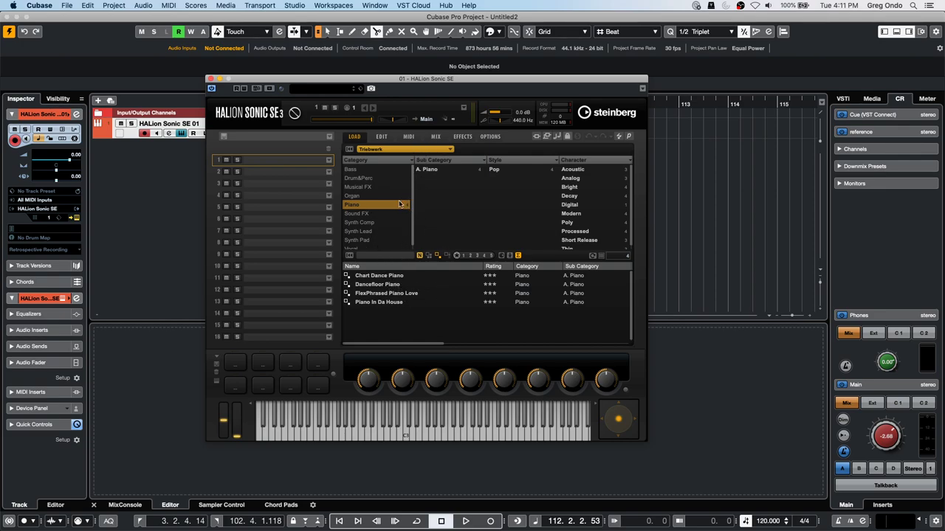
{"action": "left_click", "coordinate": [378, 257]}
{"action": "type", "text": "s90"}
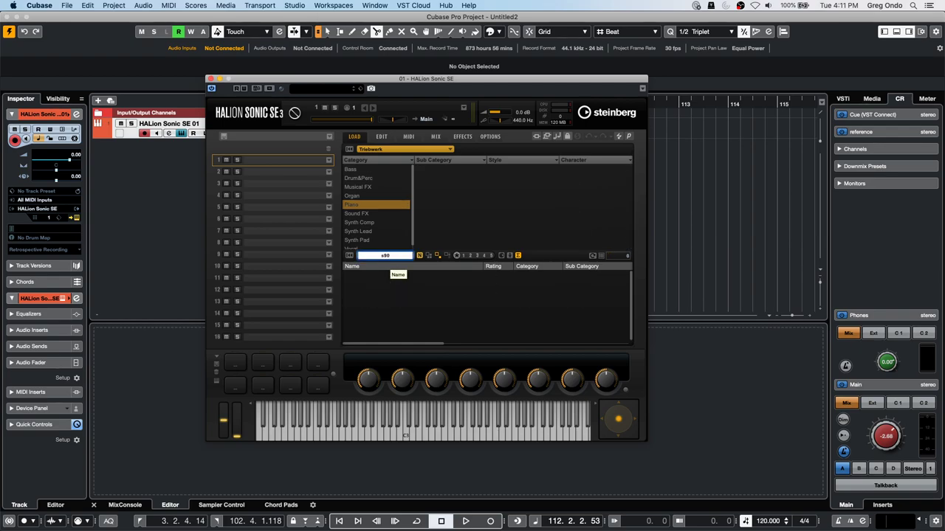
Step: Widen the preset search to All Instrument Sets, load YAMAHA S90ES Piano into slot 1, and close the instrument window
{"action": "left_click", "coordinate": [392, 152]}
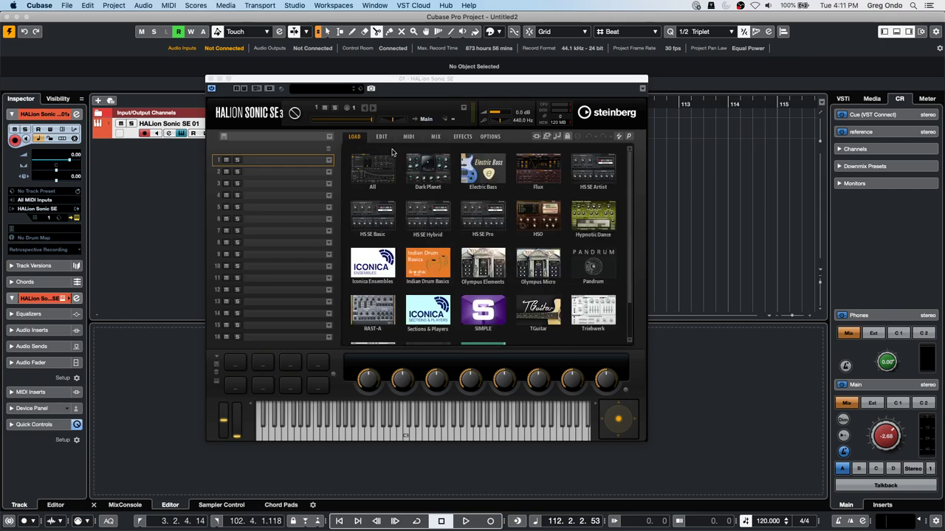
{"action": "left_click", "coordinate": [393, 152]}
{"action": "left_click", "coordinate": [392, 151]}
{"action": "left_click", "coordinate": [360, 201]}
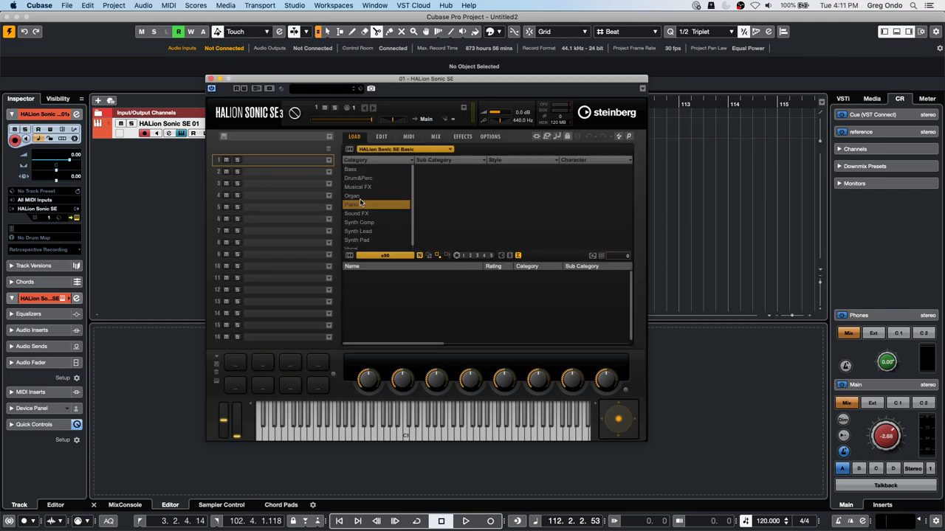
{"action": "left_click", "coordinate": [391, 149]}
{"action": "left_click", "coordinate": [379, 166]}
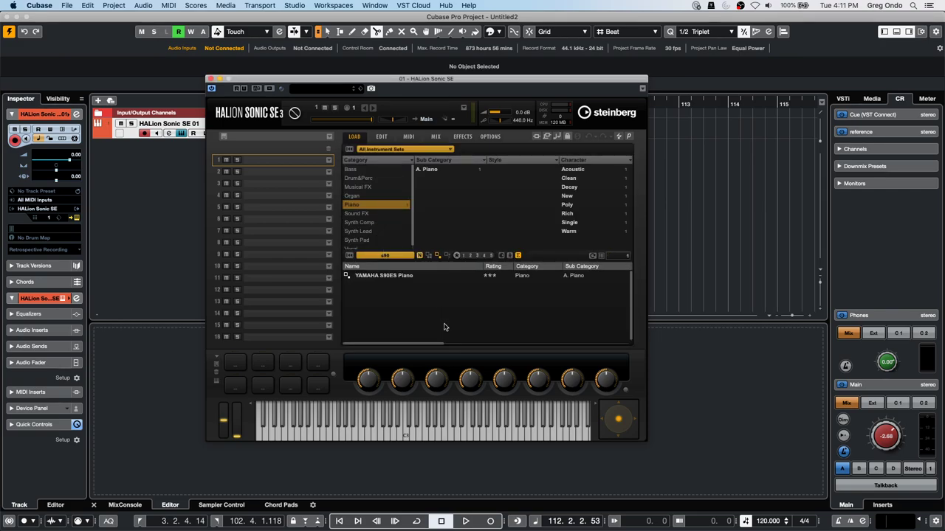
{"action": "double_click", "coordinate": [386, 275]}
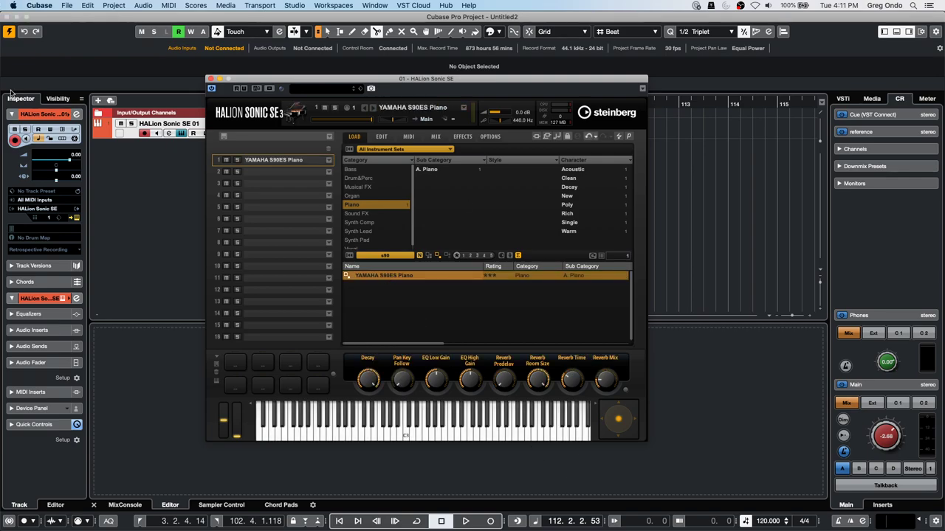
{"action": "left_click", "coordinate": [212, 79]}
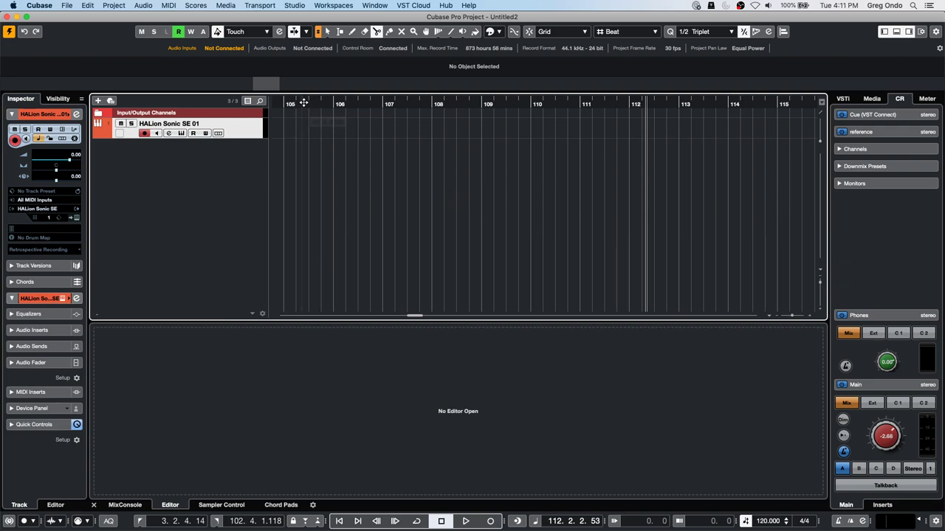
Step: Draw an empty MIDI part from bar 1 to almost bar 8 on the HALion Sonic SE track and open it in the Score Editor
{"action": "key", "text": "Home"}
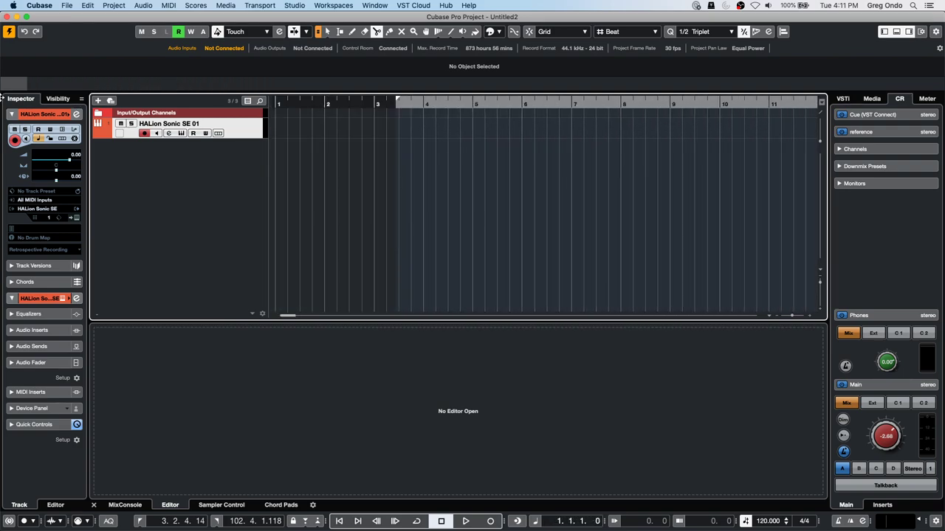
{"action": "right_click", "coordinate": [294, 130]}
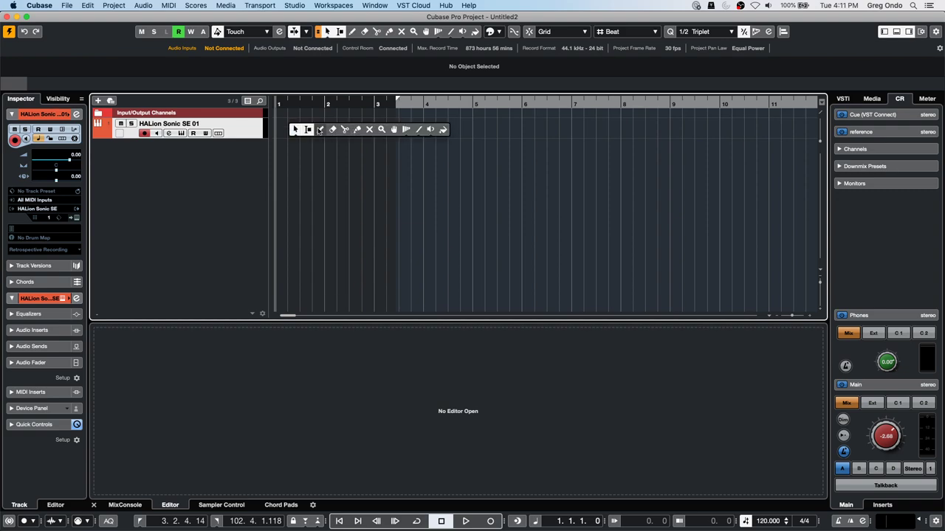
{"action": "left_click", "coordinate": [321, 129]}
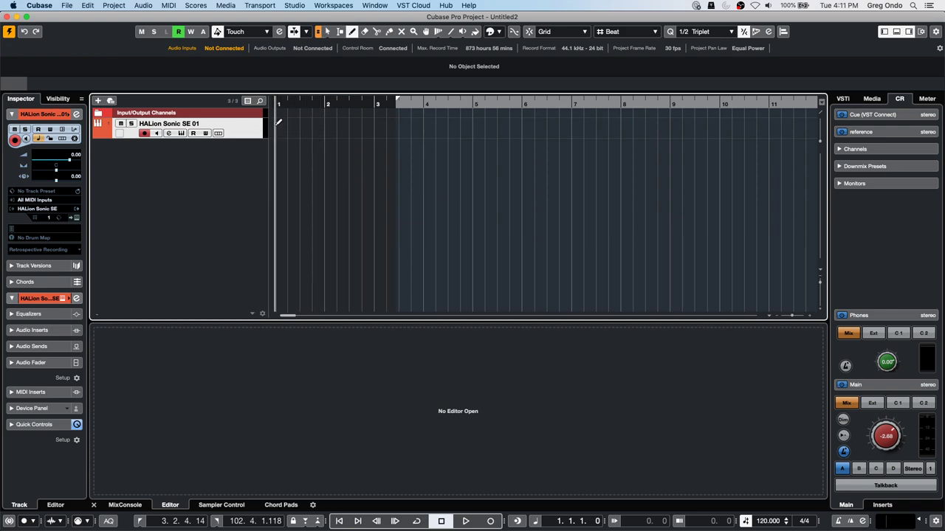
{"action": "left_click_drag", "start_coordinate": [280, 124], "coordinate": [614, 124]}
{"action": "right_click", "coordinate": [379, 136]}
{"action": "left_click", "coordinate": [380, 136]}
{"action": "left_click", "coordinate": [381, 133]}
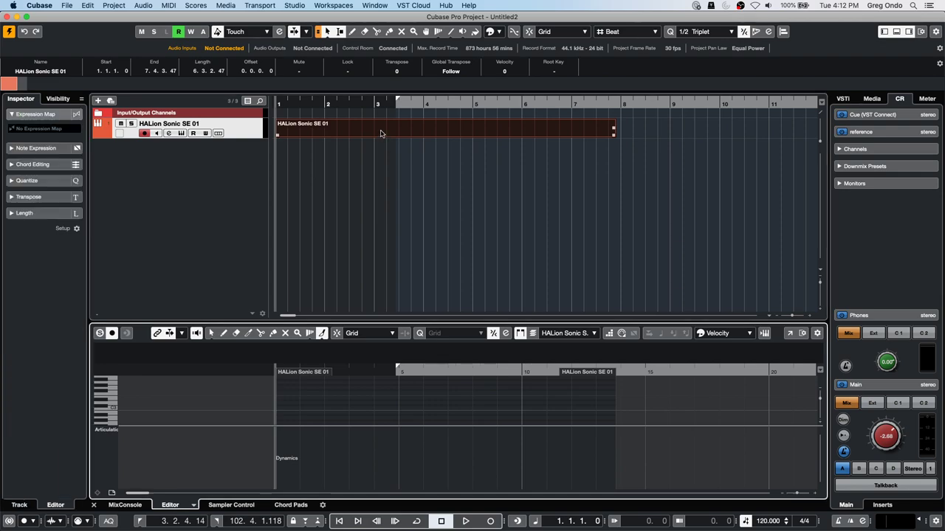
{"action": "key", "text": "super+r"}
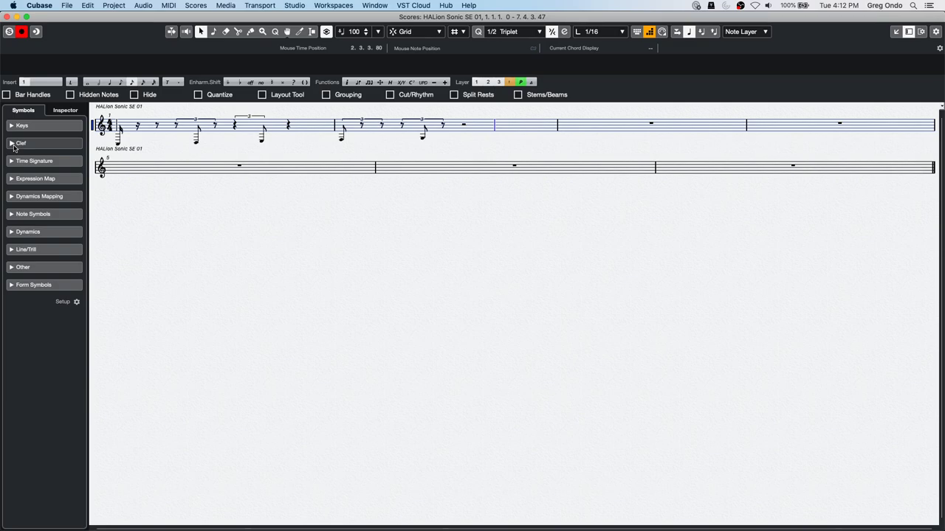
Step: Undo all the entered notes to clear the HALion Sonic SE 01 staff
{"action": "key", "text": "super+z"}
{"action": "key", "text": "super+z"}
{"action": "key", "text": "super+z"}
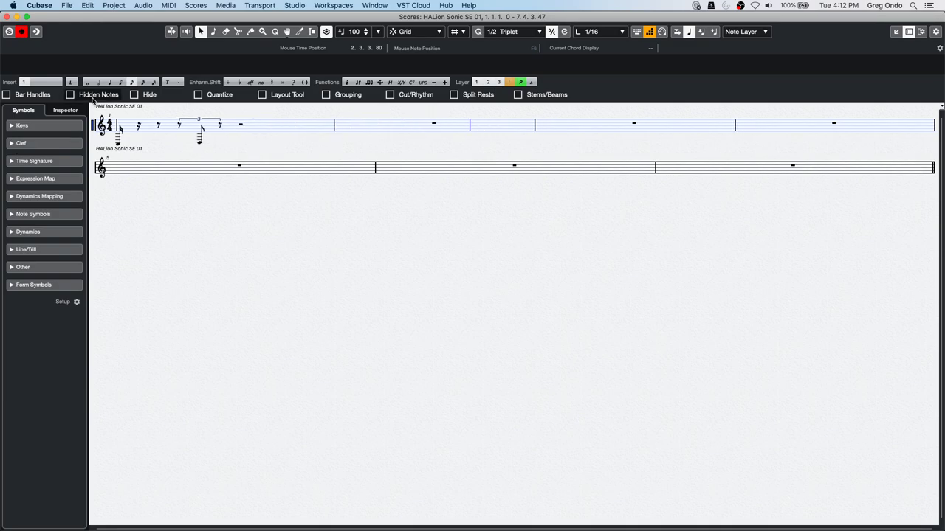
{"action": "key", "text": "super+z"}
{"action": "key", "text": "super+z"}
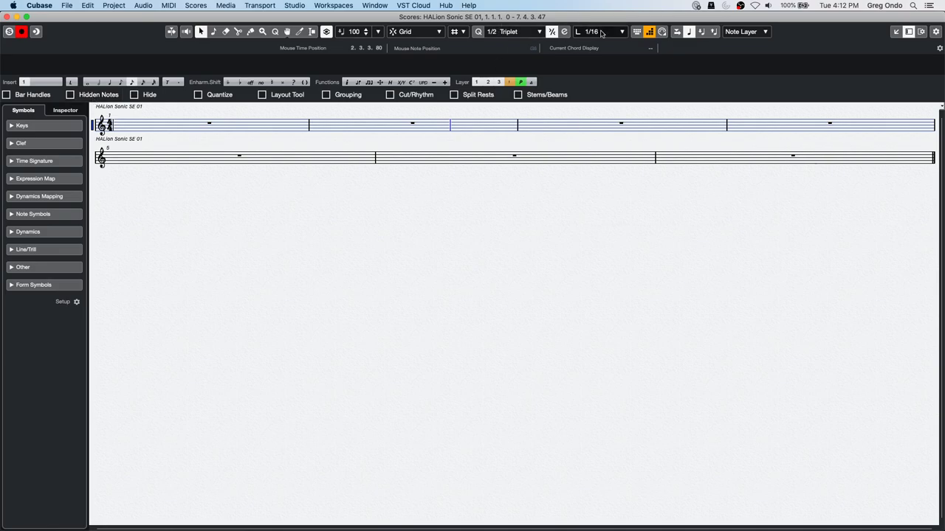
Step: Set both the quantize value and the length quantize value of the score to 1/4
{"action": "left_click", "coordinate": [602, 32]}
{"action": "left_click", "coordinate": [517, 32]}
{"action": "left_click", "coordinate": [516, 31]}
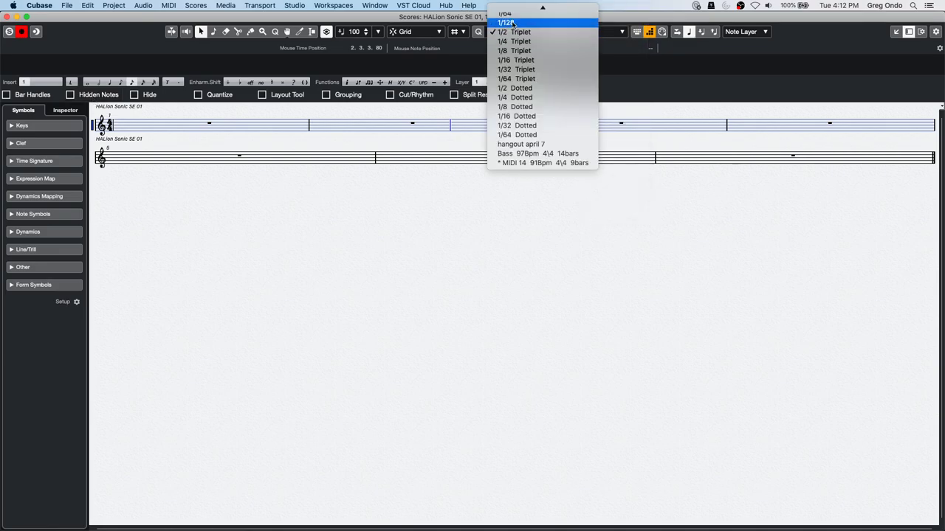
{"action": "mouse_move", "coordinate": [517, 8]}
{"action": "left_click", "coordinate": [513, 29]}
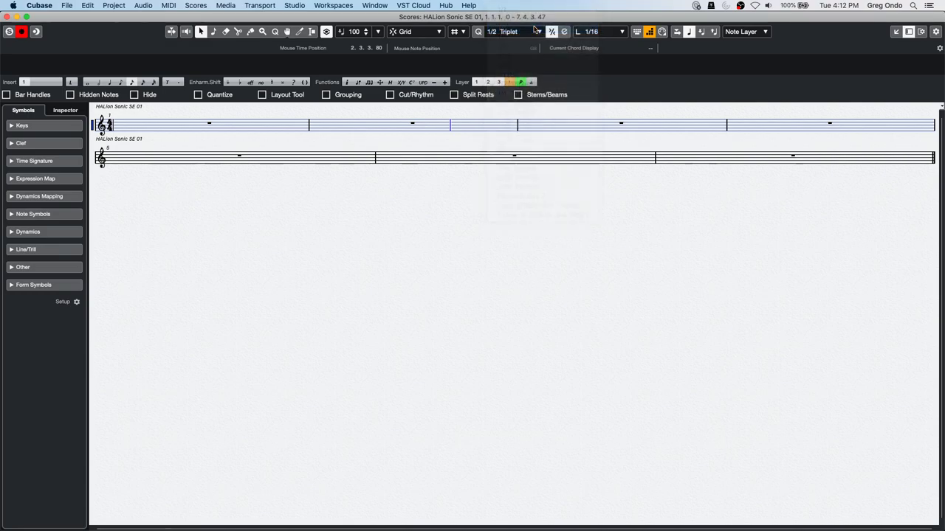
{"action": "left_click", "coordinate": [614, 31]}
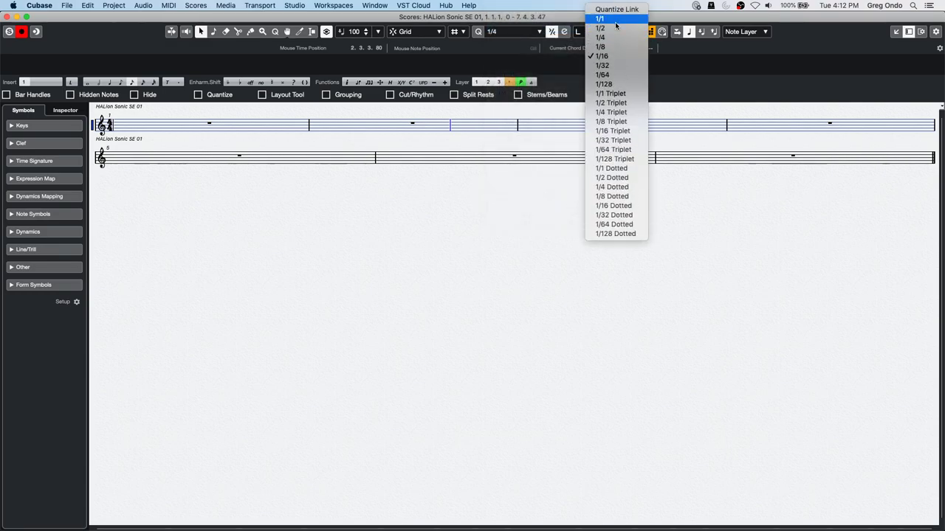
{"action": "left_click", "coordinate": [613, 31]}
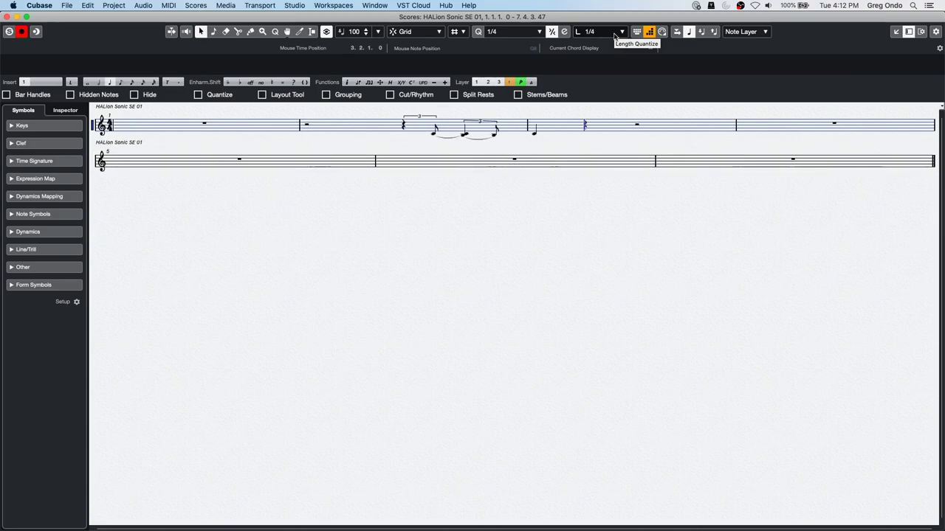
Step: Undo the misplaced notes entered in bars 2 and 3 of the staff
{"action": "key", "text": "super+z"}
{"action": "key", "text": "super+z"}
{"action": "key", "text": "super+z"}
{"action": "key", "text": "super+z"}
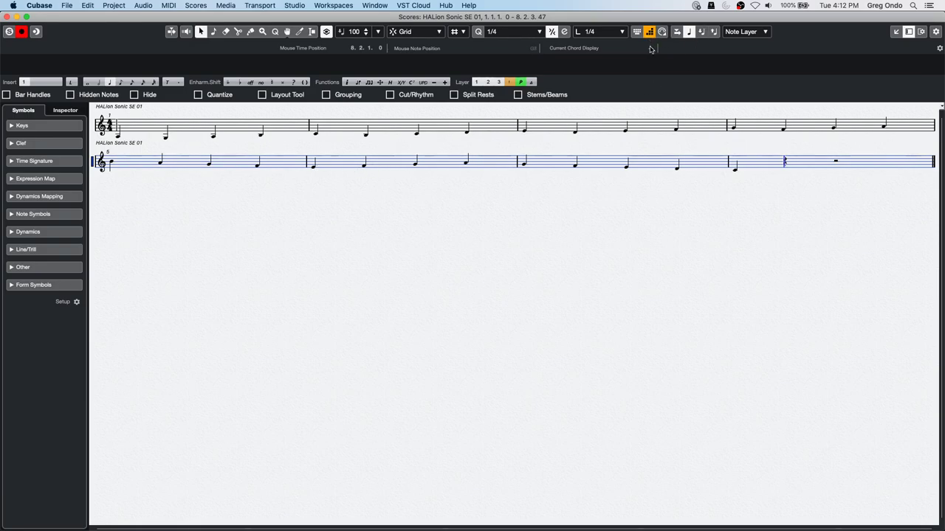
Step: Move the step input position back from bar 8 to beat 4 of bar 3
{"action": "key", "text": "Left"}
{"action": "key", "text": "Left"}
{"action": "key", "text": "Left"}
{"action": "key", "text": "Left"}
{"action": "key", "text": "Left"}
{"action": "key", "text": "Left"}
{"action": "key", "text": "Left"}
{"action": "key", "text": "Left"}
{"action": "key", "text": "Left"}
{"action": "key", "text": "Left"}
{"action": "key", "text": "Left"}
{"action": "key", "text": "Left"}
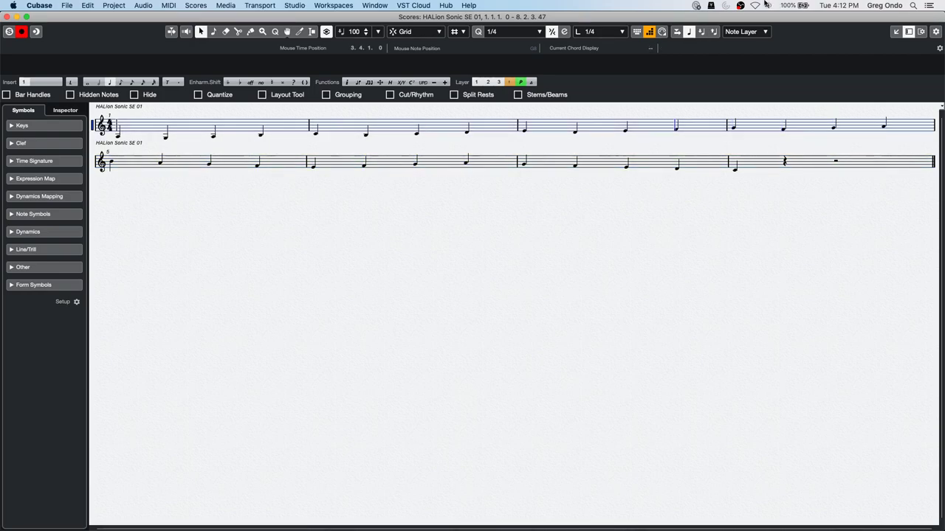
{"action": "left_click", "coordinate": [664, 32]}
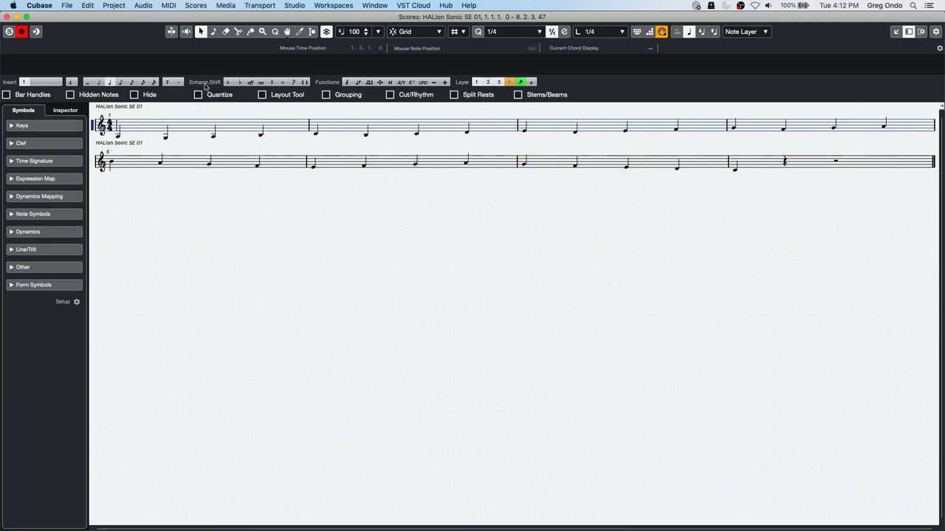
{"action": "left_click", "coordinate": [663, 33]}
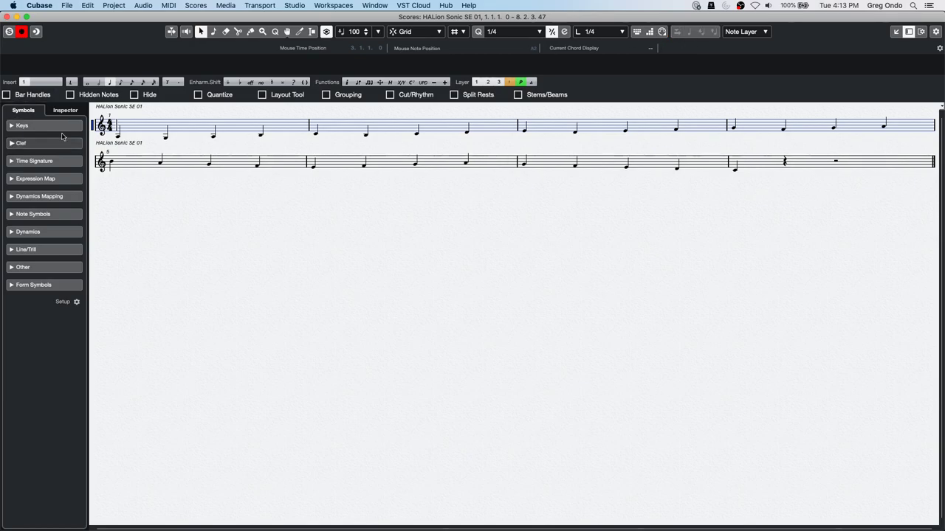
{"action": "double_click", "coordinate": [118, 137]}
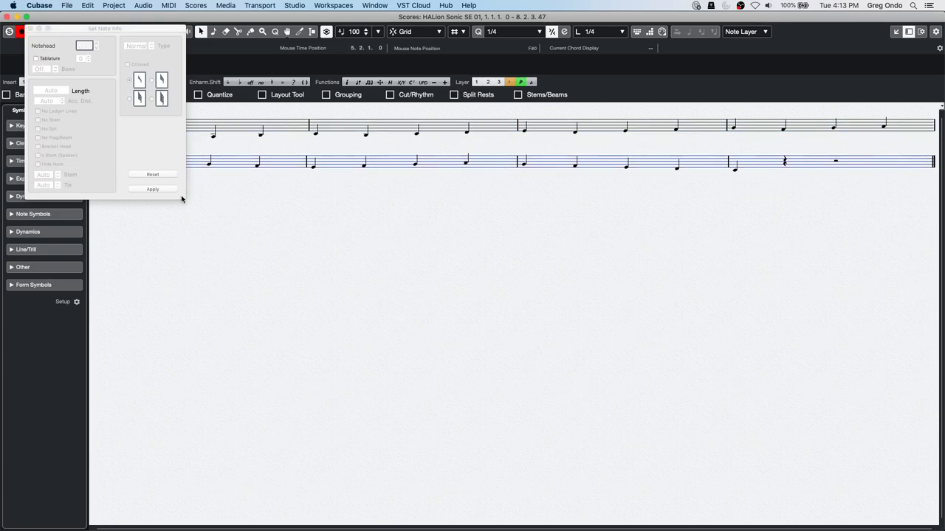
{"action": "left_click", "coordinate": [169, 175]}
{"action": "left_click", "coordinate": [30, 29]}
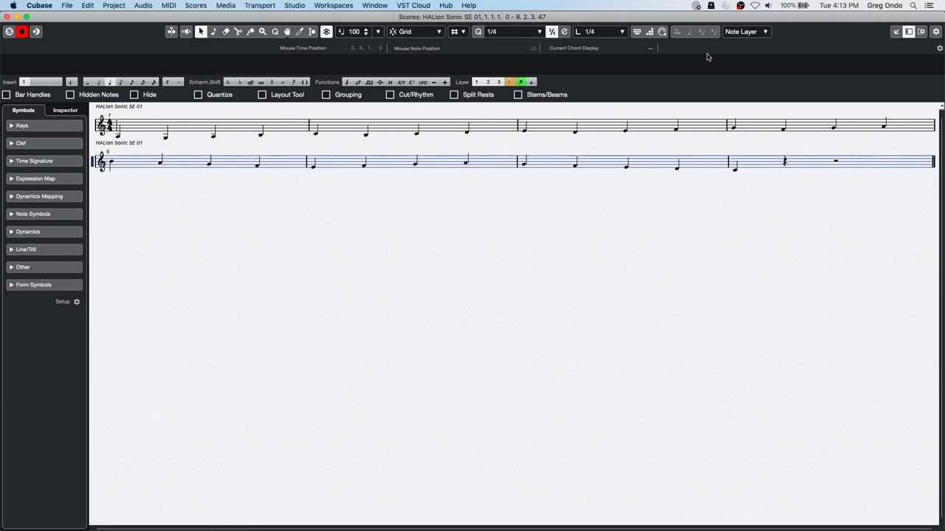
{"action": "left_click", "coordinate": [650, 32]}
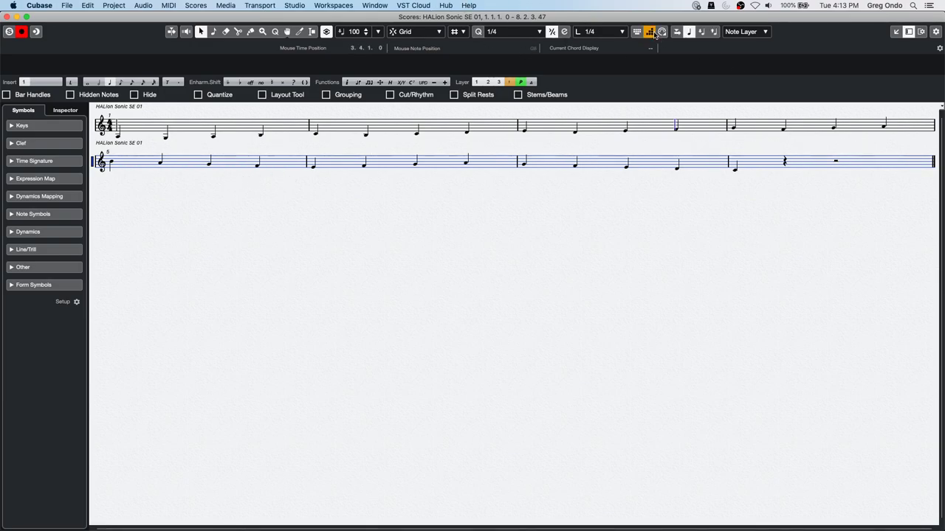
Step: Move the step input position to the A3 note on beat 2 of bar 5
{"action": "key", "text": "Right"}
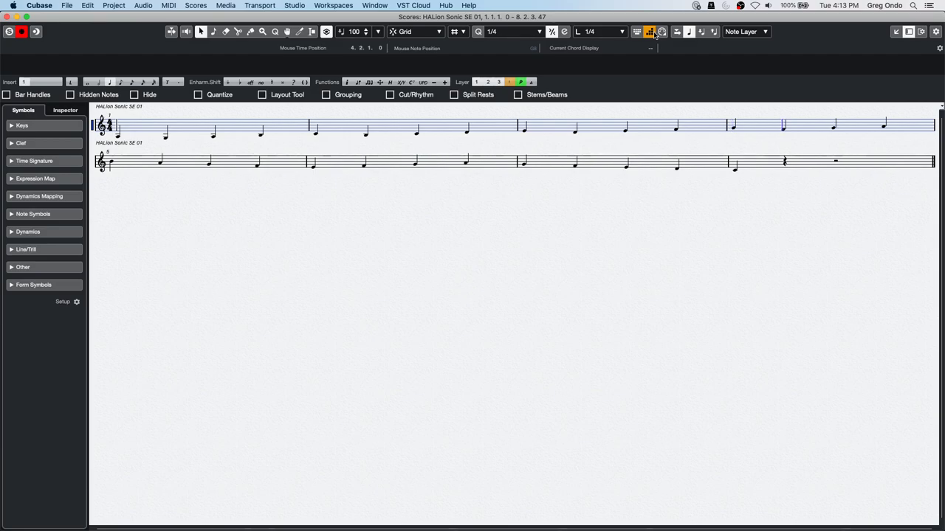
{"action": "left_click", "coordinate": [162, 164]}
{"action": "left_click", "coordinate": [162, 164]}
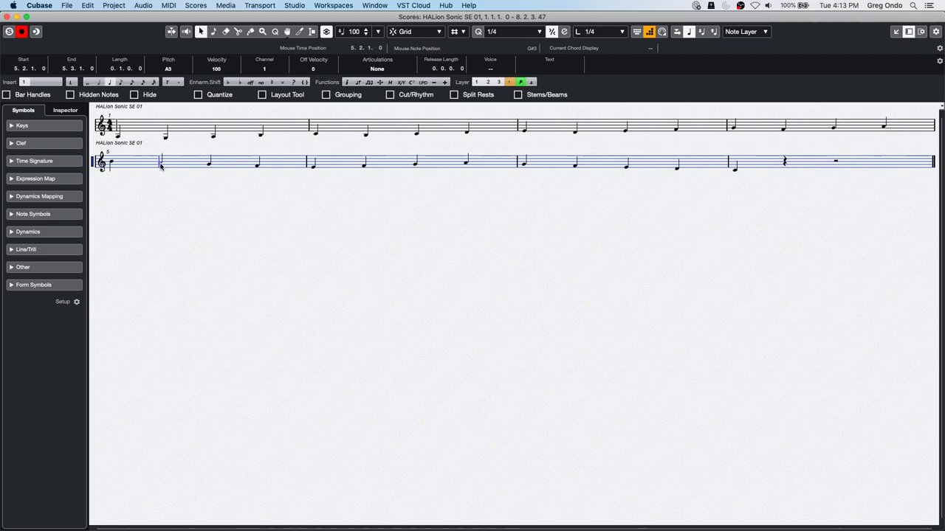
{"action": "left_click", "coordinate": [690, 32]}
Step: Switch the score to Page Mode and enlarge the start of the system at bar 5
{"action": "left_click", "coordinate": [196, 5]}
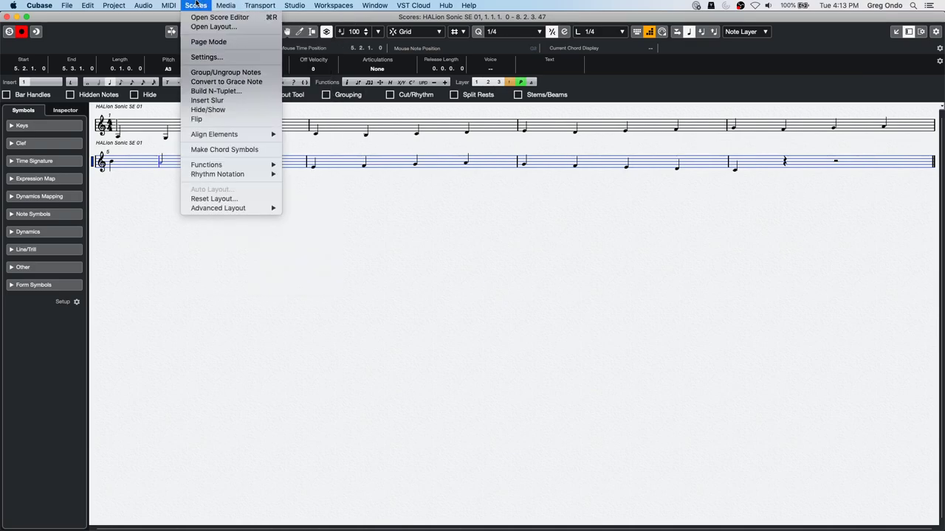
{"action": "left_click", "coordinate": [209, 41]}
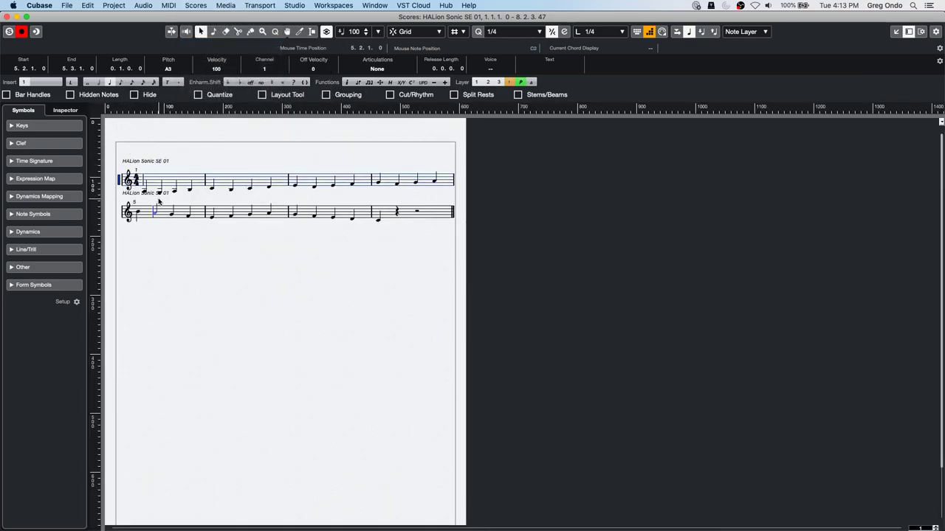
{"action": "key", "text": "g"}
{"action": "key", "text": "g"}
{"action": "key", "text": "h"}
{"action": "key", "text": "h"}
{"action": "key", "text": "h"}
{"action": "key", "text": "h"}
{"action": "key", "text": "h"}
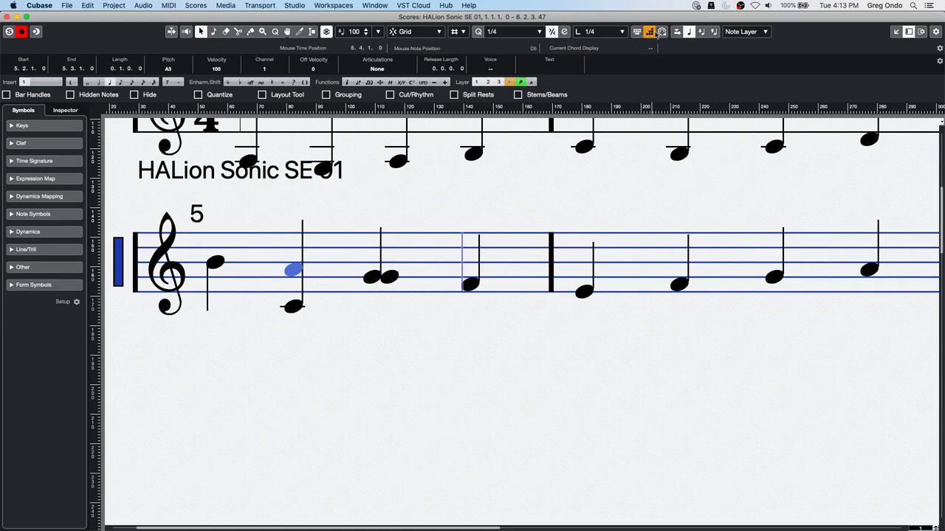
Step: Switch from Step Input to MIDI Input and re-pitch the existing notes from bar 5 through bar 7
{"action": "left_click", "coordinate": [663, 31]}
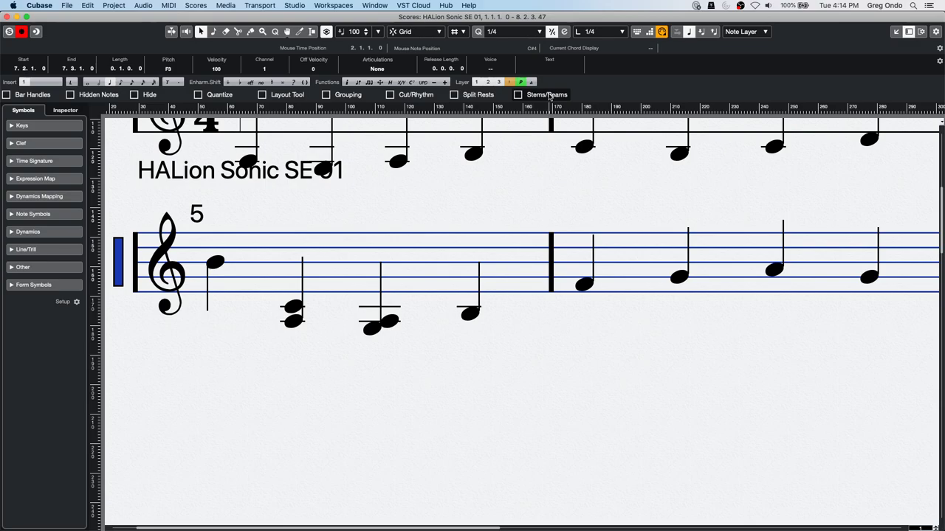
{"action": "scroll", "coordinate": [396, 152], "scroll_direction": "up", "scroll_amount": 4}
{"action": "scroll", "coordinate": [396, 151], "scroll_direction": "down", "scroll_amount": 5}
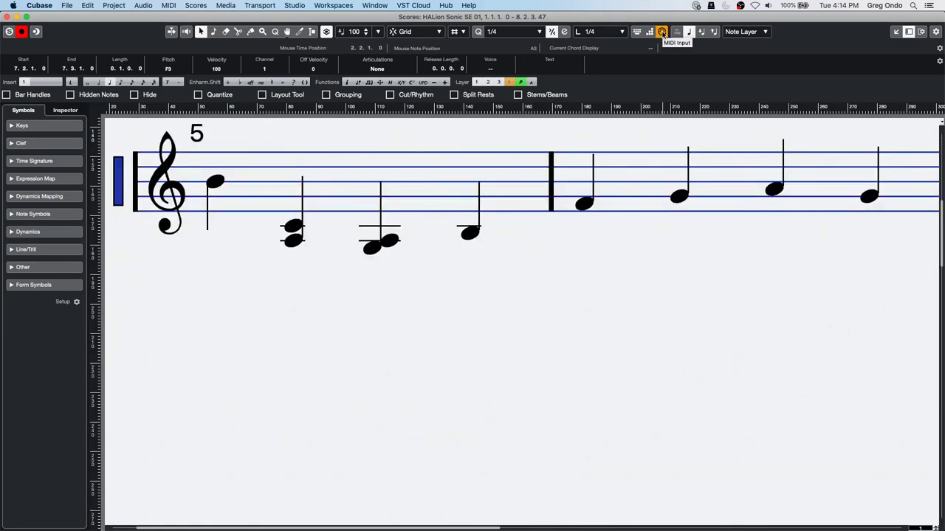
{"action": "scroll", "coordinate": [494, 235], "scroll_direction": "down", "scroll_amount": 3}
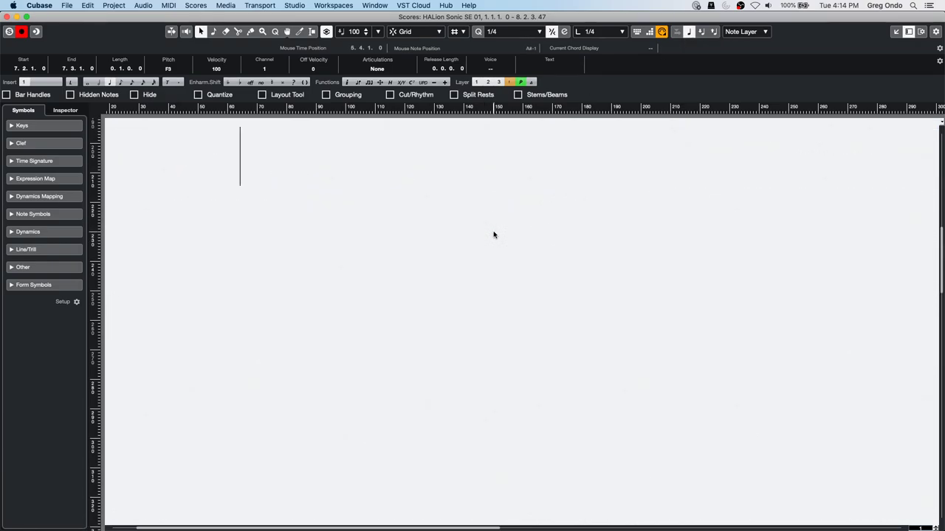
{"action": "scroll", "coordinate": [494, 234], "scroll_direction": "up", "scroll_amount": 6}
{"action": "scroll", "coordinate": [494, 234], "scroll_direction": "down", "scroll_amount": 3}
{"action": "key", "text": "g"}
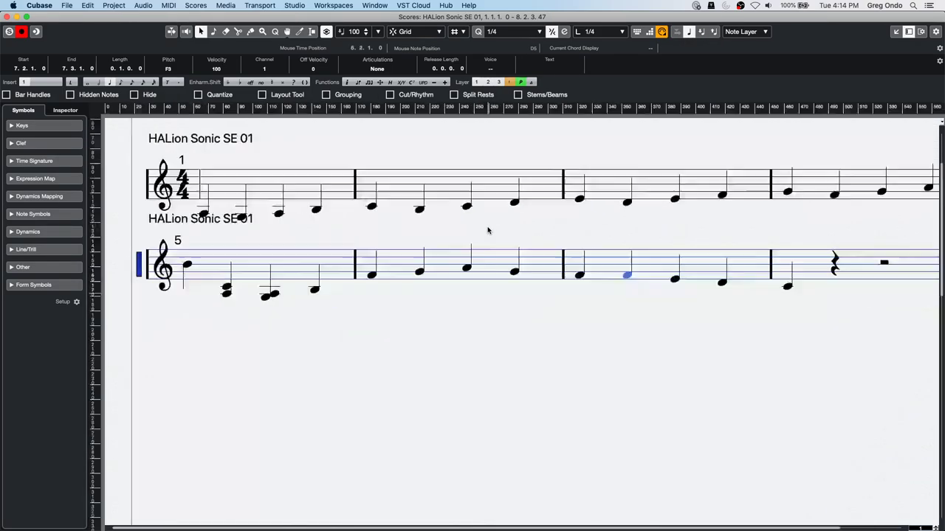
{"action": "key", "text": "g"}
{"action": "key", "text": "g"}
{"action": "key", "text": "h"}
{"action": "key", "text": "h"}
{"action": "key", "text": "h"}
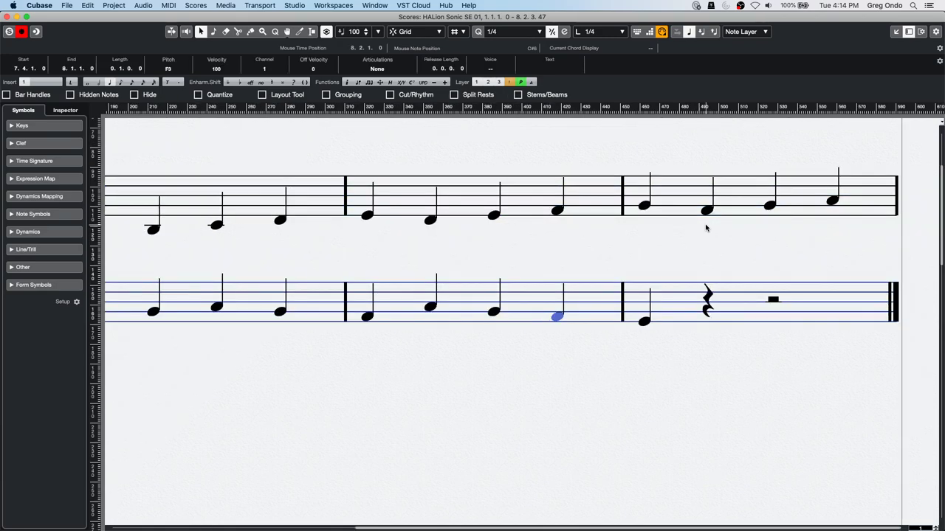
Step: Step the note selection back from beat 4 of bar 7 to beat 2 of bar 5
{"action": "key", "text": "Left"}
{"action": "key", "text": "Left"}
{"action": "key", "text": "Left"}
{"action": "key", "text": "Left"}
{"action": "key", "text": "Left"}
{"action": "key", "text": "Left"}
{"action": "key", "text": "Left"}
{"action": "key", "text": "Left"}
{"action": "key", "text": "Left"}
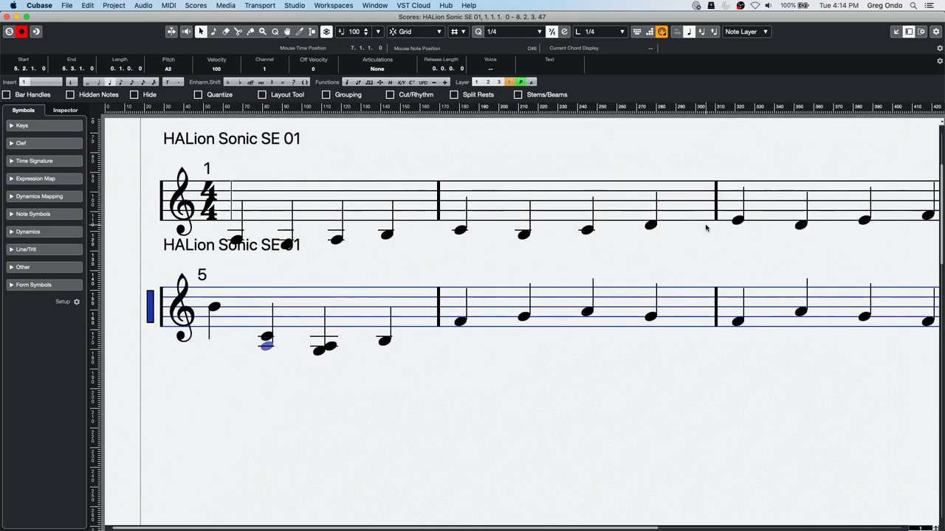
{"action": "key", "text": "Left"}
{"action": "key", "text": "Left"}
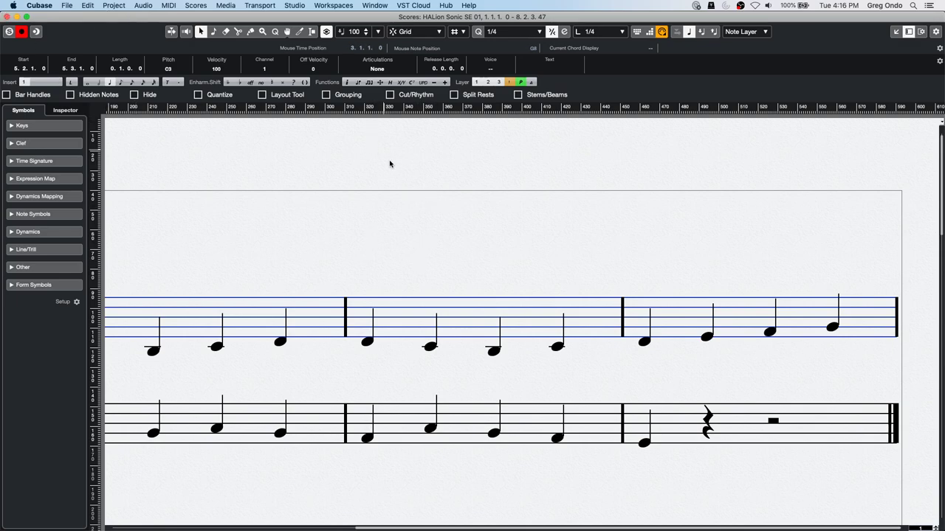
Step: Undo all the re-pitched and entered notes until the HALion Sonic SE 01 staff is empty
{"action": "key", "text": "super+z"}
{"action": "key", "text": "super+z"}
{"action": "key", "text": "super+z"}
{"action": "key", "text": "super+z"}
{"action": "key", "text": "super+z"}
{"action": "key", "text": "super+z"}
{"action": "key", "text": "super+z"}
{"action": "key", "text": "super+z"}
{"action": "key", "text": "super+z"}
{"action": "key", "text": "super+z"}
{"action": "key", "text": "super+z"}
{"action": "key", "text": "super+z"}
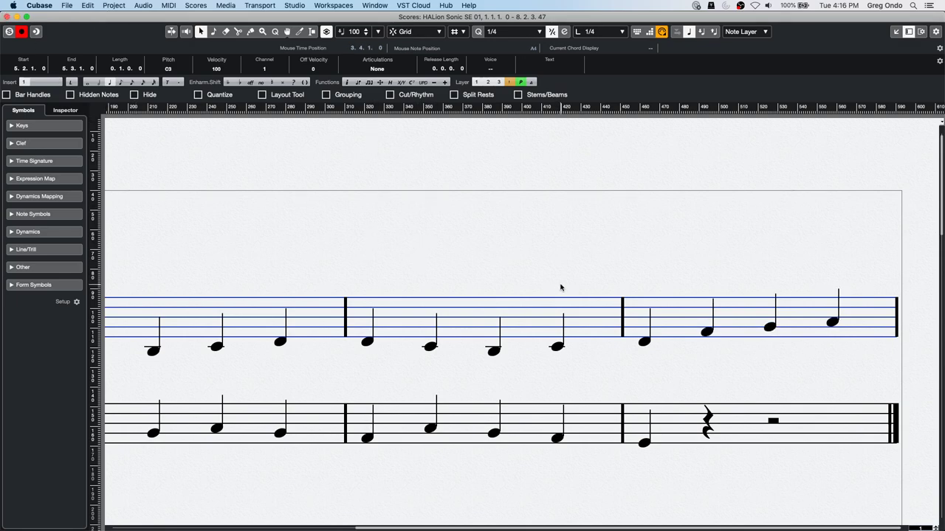
{"action": "key", "text": "super+z"}
{"action": "key", "text": "super+z"}
{"action": "key", "text": "super+z"}
{"action": "key", "text": "super+z"}
{"action": "key", "text": "super+z"}
{"action": "key", "text": "super+z"}
{"action": "key", "text": "super+z"}
{"action": "key", "text": "super+z"}
{"action": "key", "text": "super+z"}
{"action": "key", "text": "super+z"}
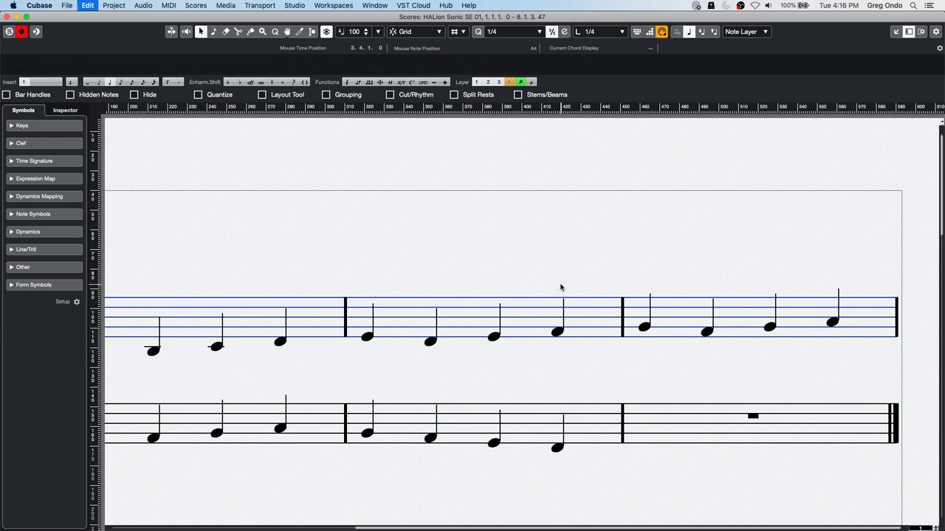
{"action": "key", "text": "super+z"}
{"action": "key", "text": "super+z"}
{"action": "key", "text": "super+z"}
{"action": "key", "text": "super+z"}
{"action": "key", "text": "super+z"}
{"action": "key", "text": "super+z"}
{"action": "key", "text": "super+z"}
{"action": "key", "text": "super+z"}
{"action": "key", "text": "super+z"}
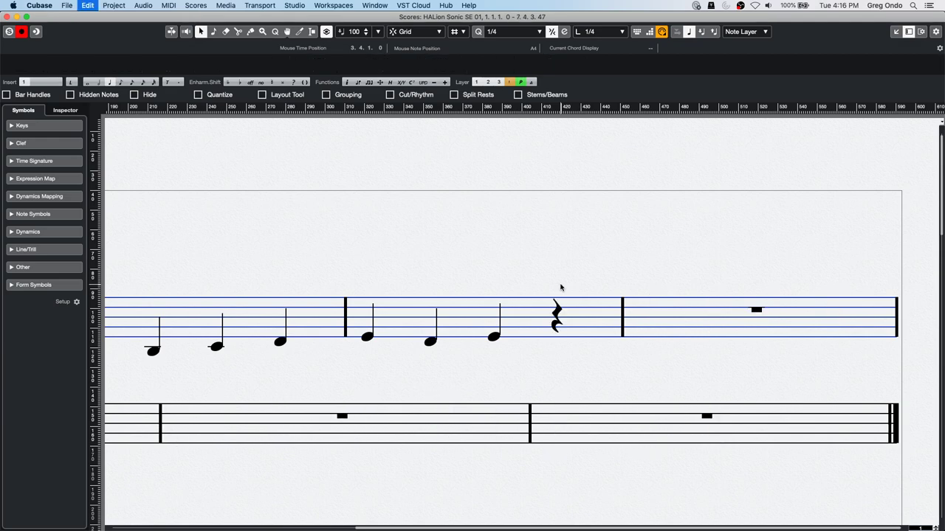
{"action": "key", "text": "super+z"}
{"action": "key", "text": "super+z"}
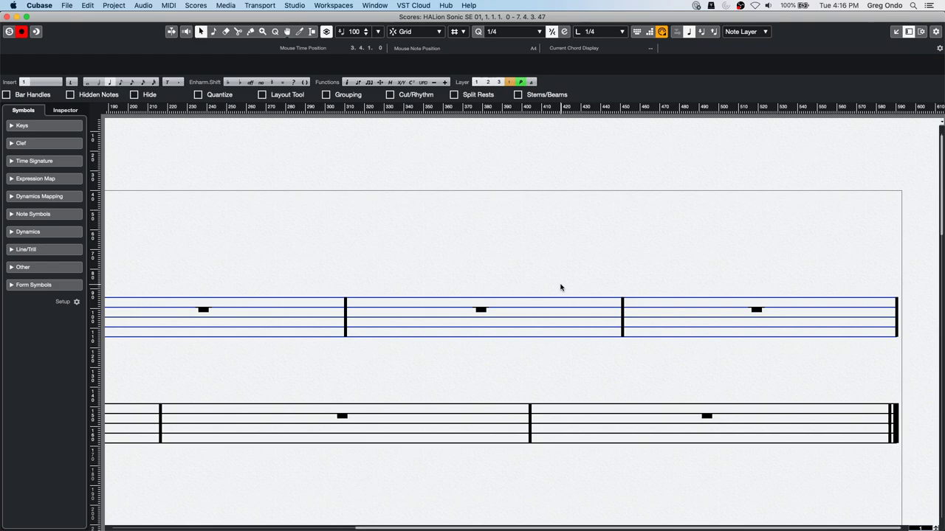
{"action": "left_click", "coordinate": [351, 528]}
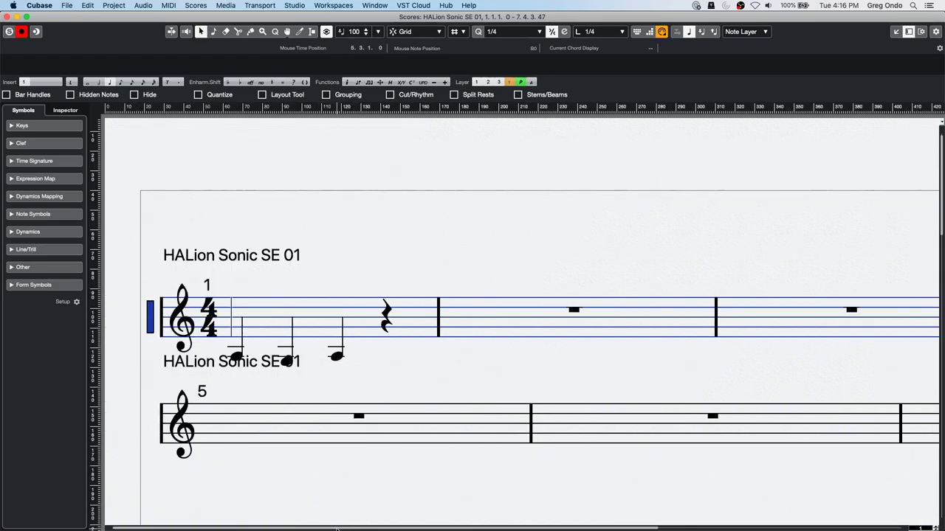
{"action": "key", "text": "super+z"}
{"action": "key", "text": "super+z"}
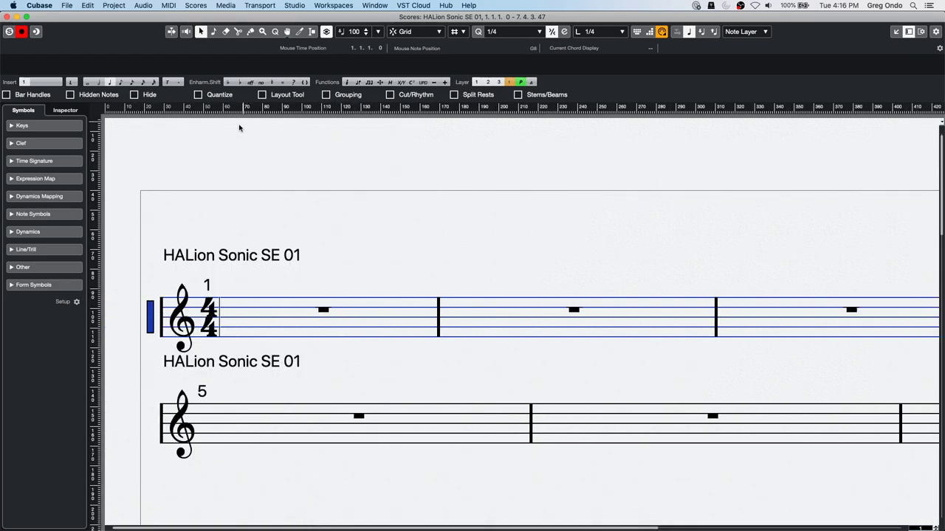
Step: Open the staff's score settings and apply the Split staff mode to the HALion Sonic SE 01 track
{"action": "double_click", "coordinate": [155, 315]}
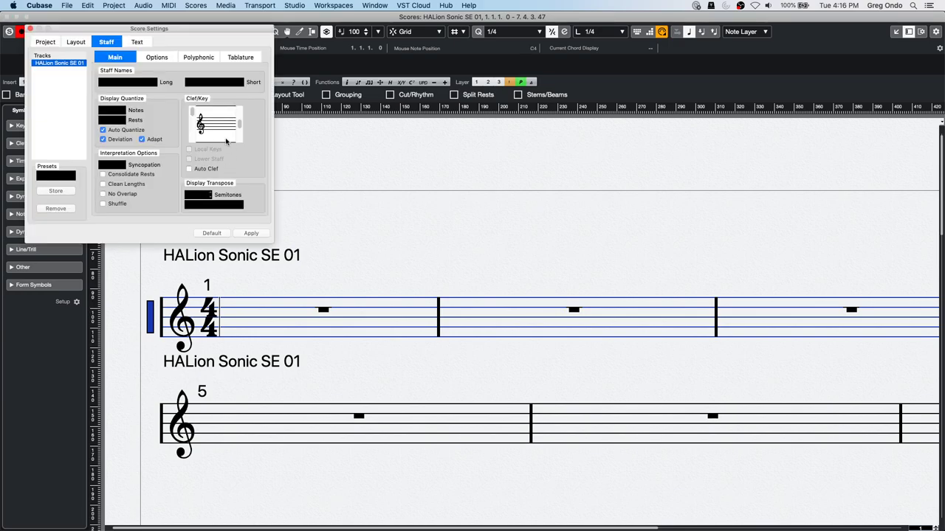
{"action": "left_click", "coordinate": [254, 57]}
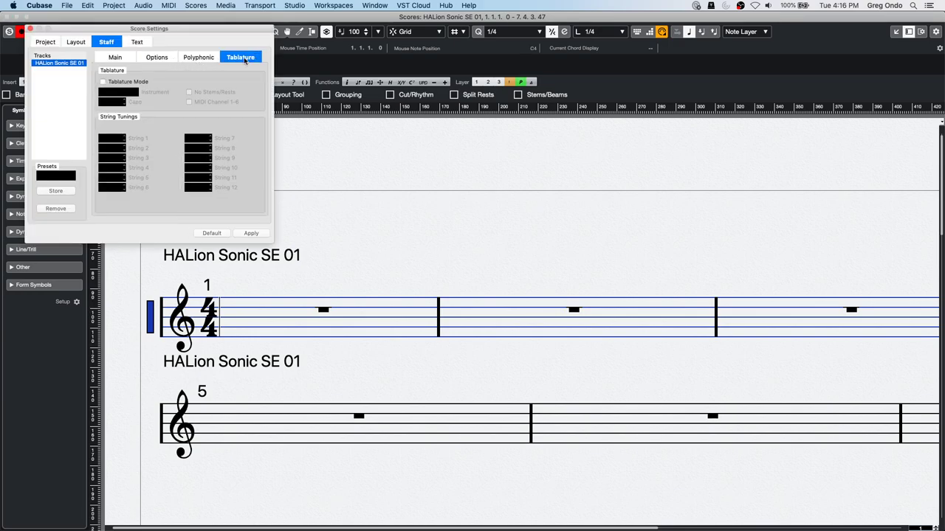
{"action": "left_click", "coordinate": [201, 57]}
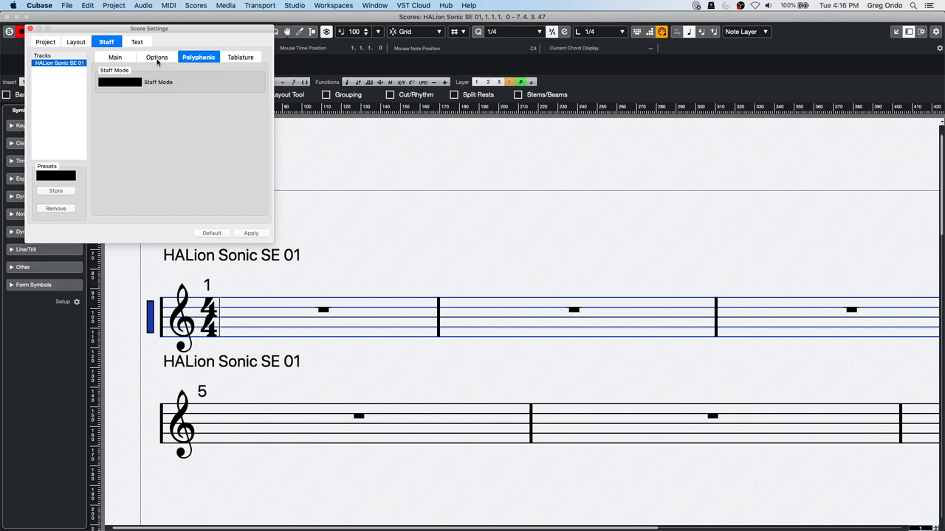
{"action": "left_click", "coordinate": [129, 87]}
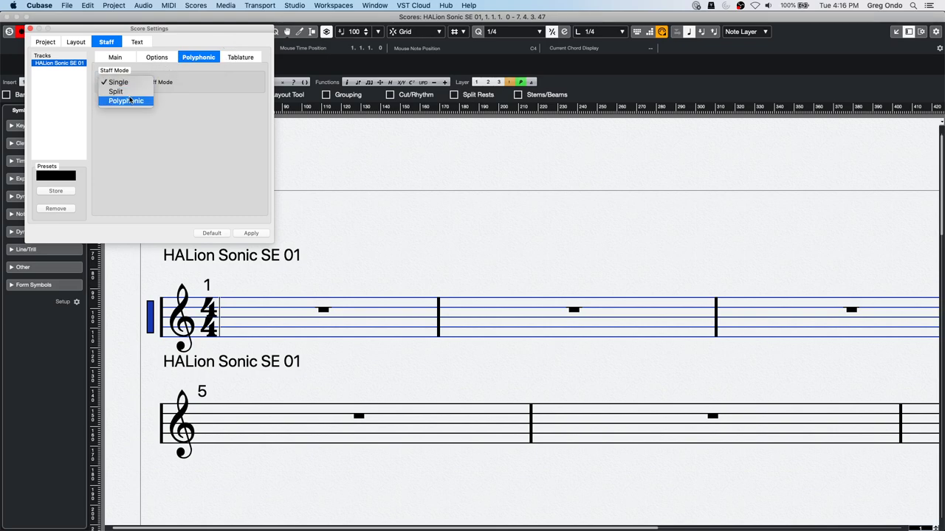
{"action": "left_click", "coordinate": [130, 93]}
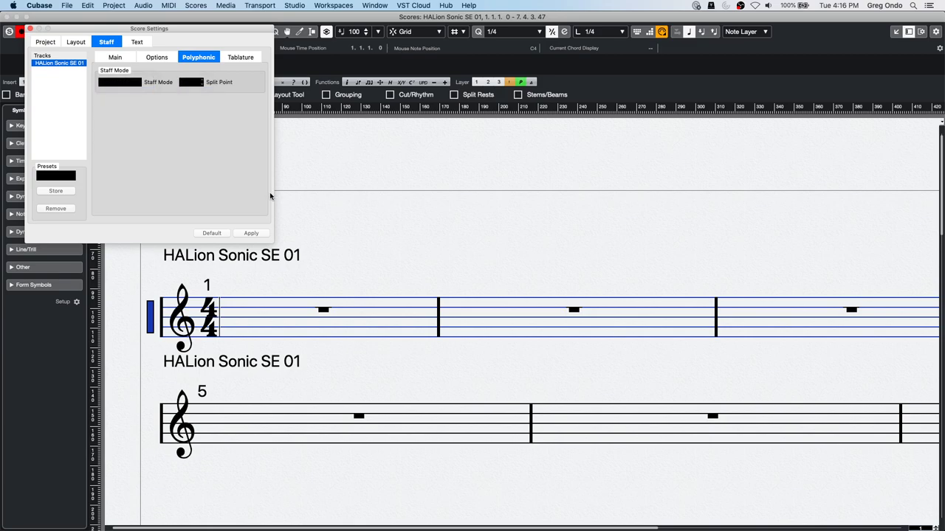
{"action": "left_click", "coordinate": [251, 233]}
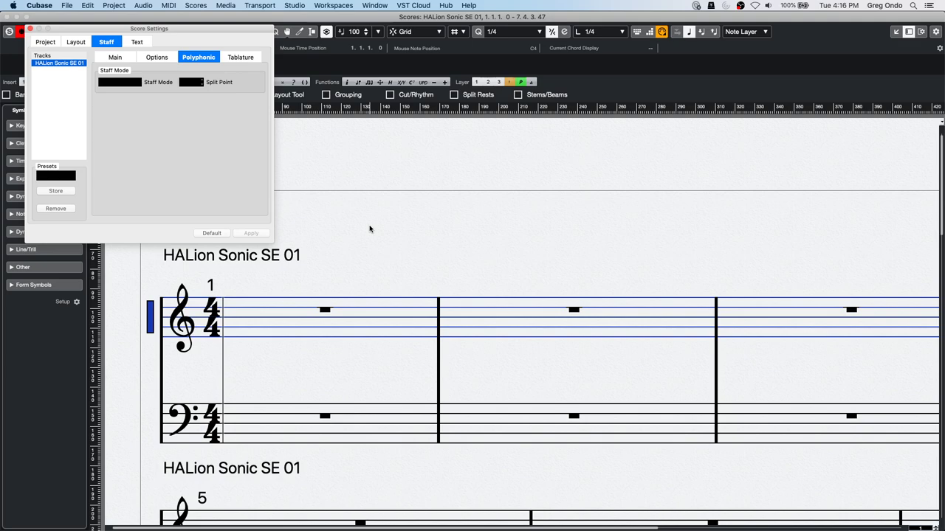
Step: Turn on Step Input in place of MIDI Input and close the score settings
{"action": "left_click", "coordinate": [672, 199]}
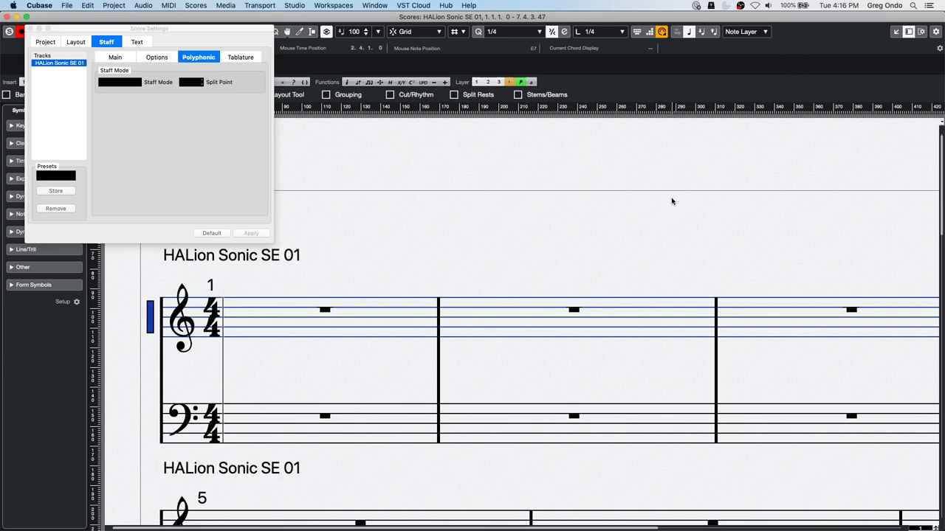
{"action": "left_click", "coordinate": [650, 33]}
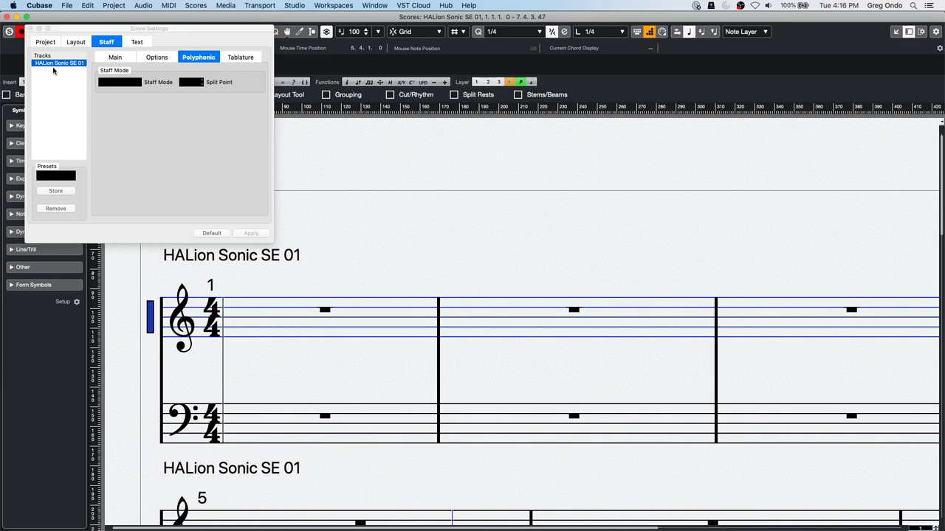
{"action": "left_click", "coordinate": [30, 29]}
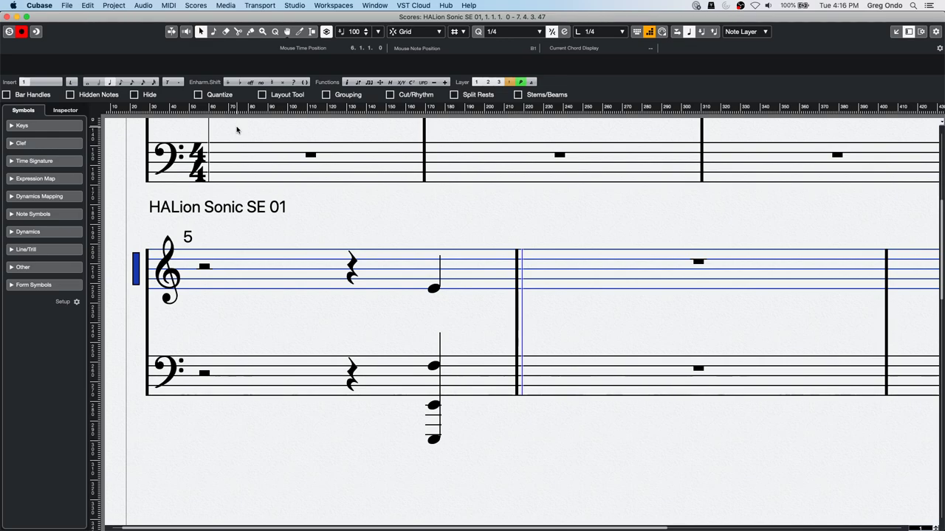
Step: Undo the chord entered in bar 5 and step the input position back to the start of bar 1
{"action": "key", "text": "super+z"}
{"action": "key", "text": "Left"}
{"action": "key", "text": "Left"}
{"action": "key", "text": "Left"}
{"action": "key", "text": "Left"}
{"action": "key", "text": "Left"}
{"action": "key", "text": "Left"}
{"action": "key", "text": "Left"}
{"action": "key", "text": "Left"}
{"action": "key", "text": "Left"}
{"action": "key", "text": "Left"}
{"action": "key", "text": "Left"}
{"action": "key", "text": "Left"}
{"action": "key", "text": "Left"}
{"action": "key", "text": "Left"}
{"action": "key", "text": "Left"}
{"action": "key", "text": "Left"}
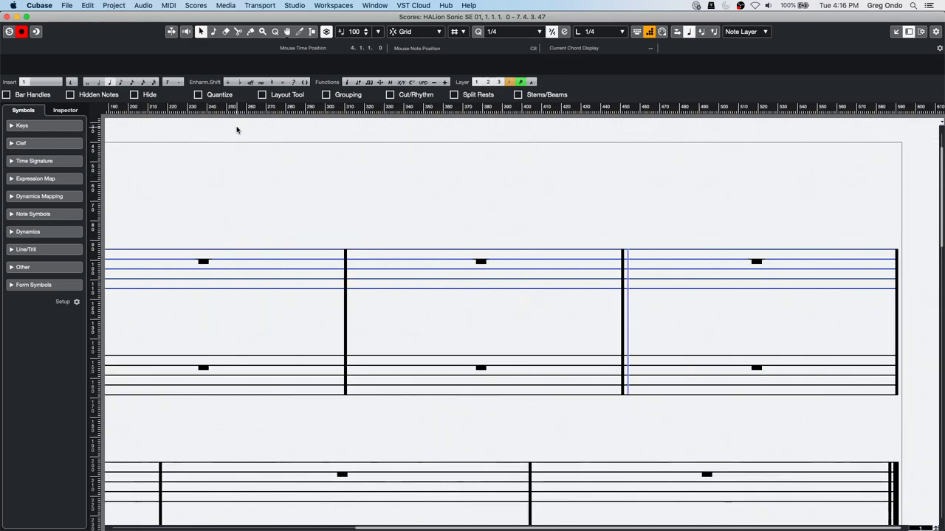
{"action": "key", "text": "Left"}
{"action": "key", "text": "Left"}
{"action": "key", "text": "Left"}
{"action": "key", "text": "Left"}
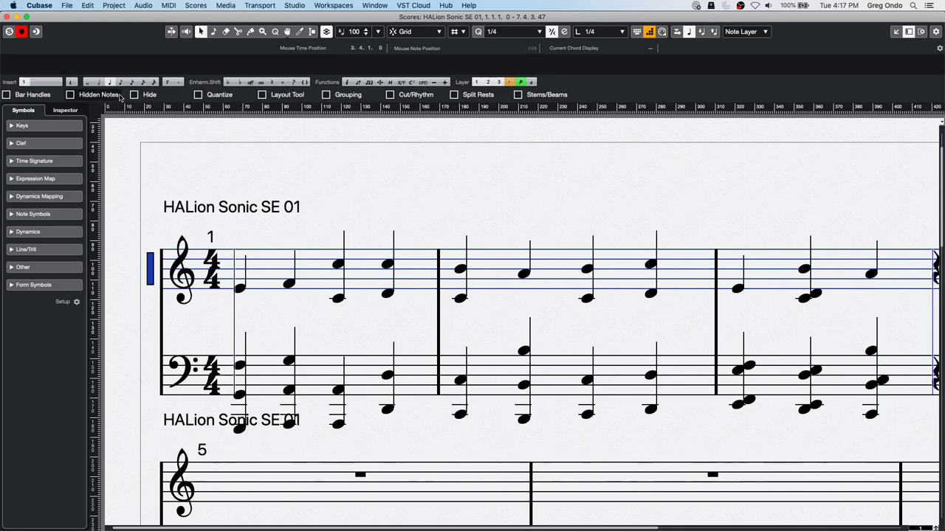
Step: Explode the staff to 3 new tracks with split note C3, Lines to Tracks and Bass to Lowest Voice enabled
{"action": "left_click", "coordinate": [194, 7]}
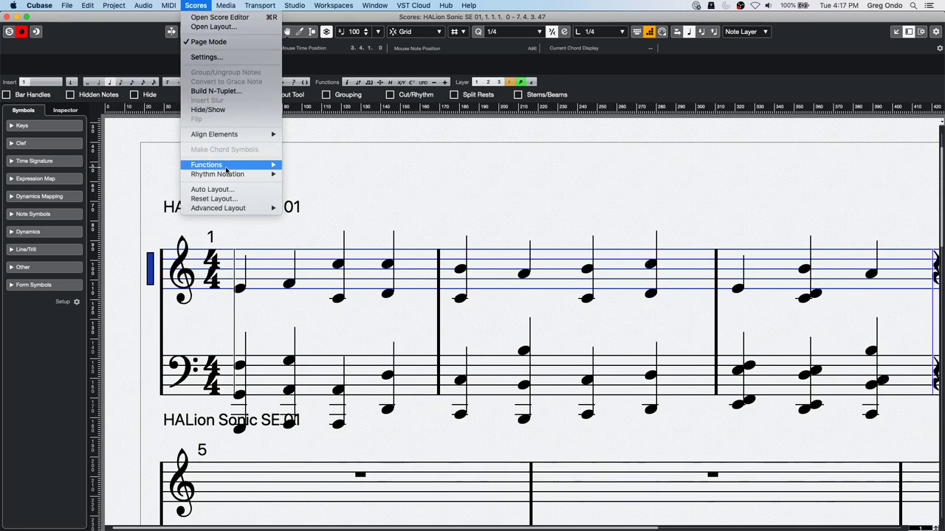
{"action": "mouse_move", "coordinate": [229, 167]}
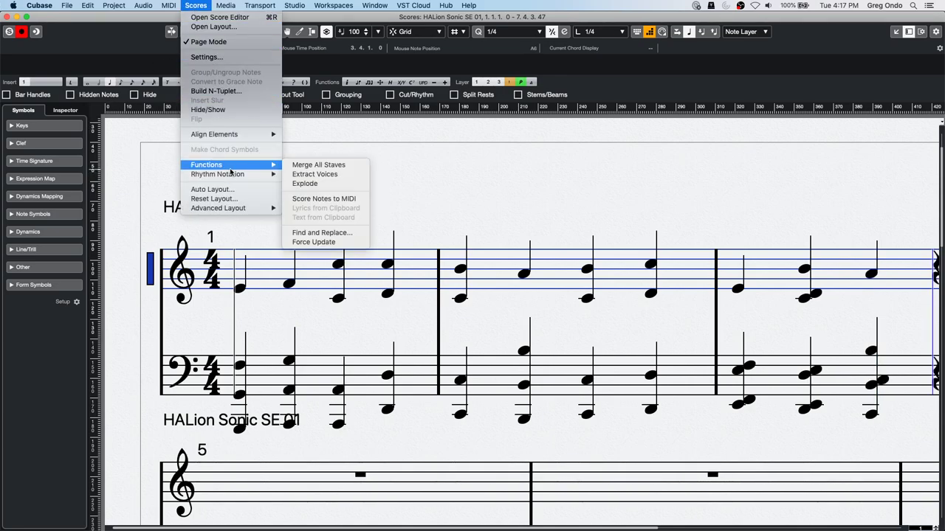
{"action": "left_click", "coordinate": [314, 189]}
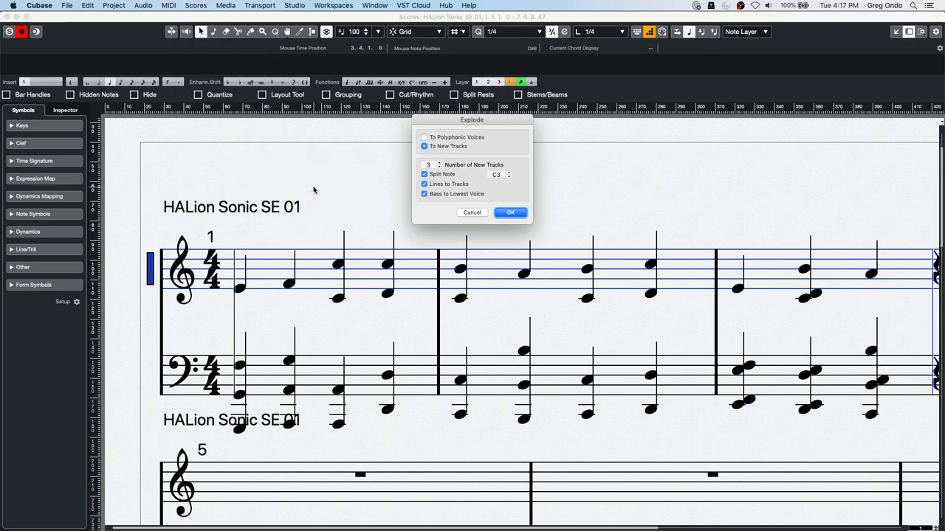
{"action": "left_click", "coordinate": [425, 145]}
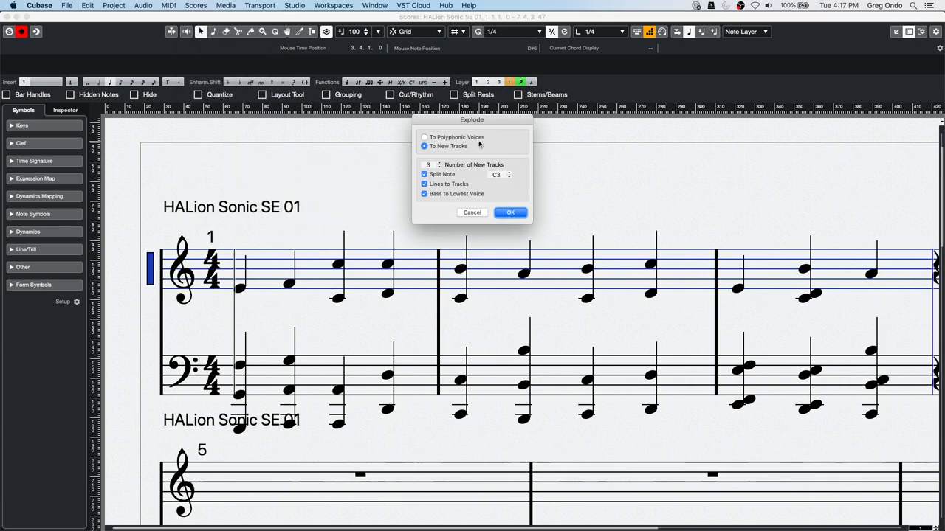
{"action": "left_click", "coordinate": [509, 213]}
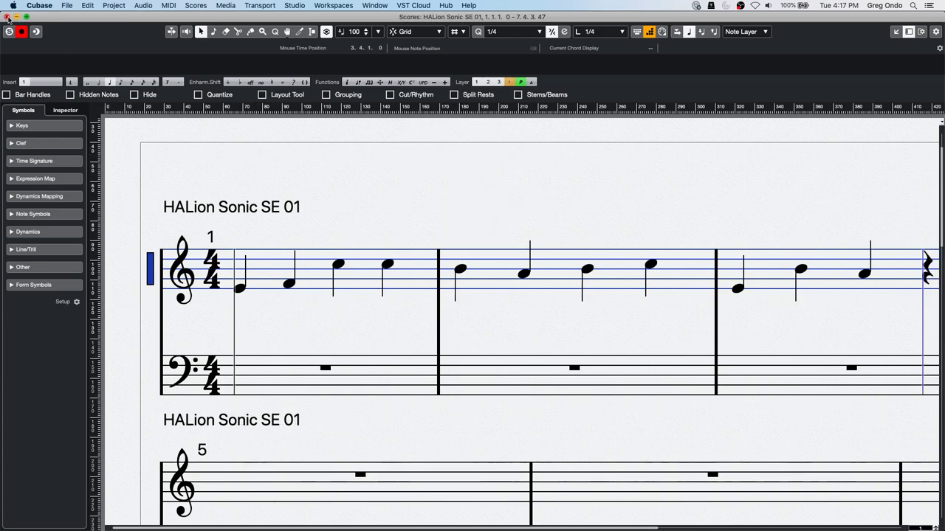
Step: Review the exploded tracks in the project window, and reopen the Score Editor to locate the Explode function
{"action": "left_click", "coordinate": [8, 16]}
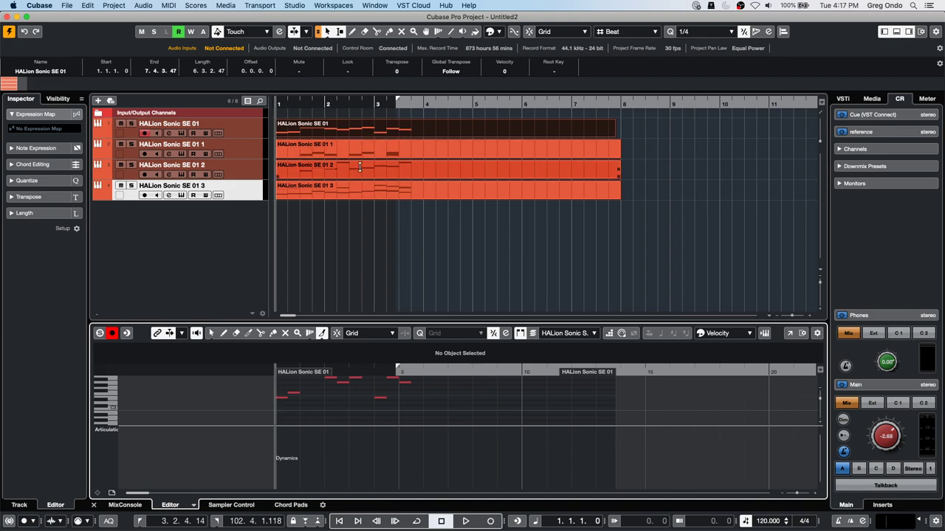
{"action": "left_click", "coordinate": [371, 125]}
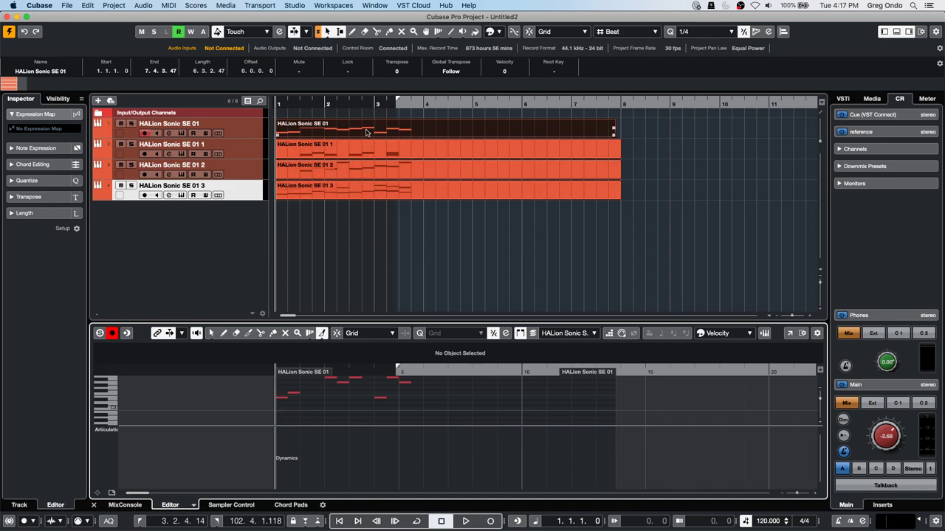
{"action": "left_click", "coordinate": [401, 153]}
{"action": "key", "text": "super+r"}
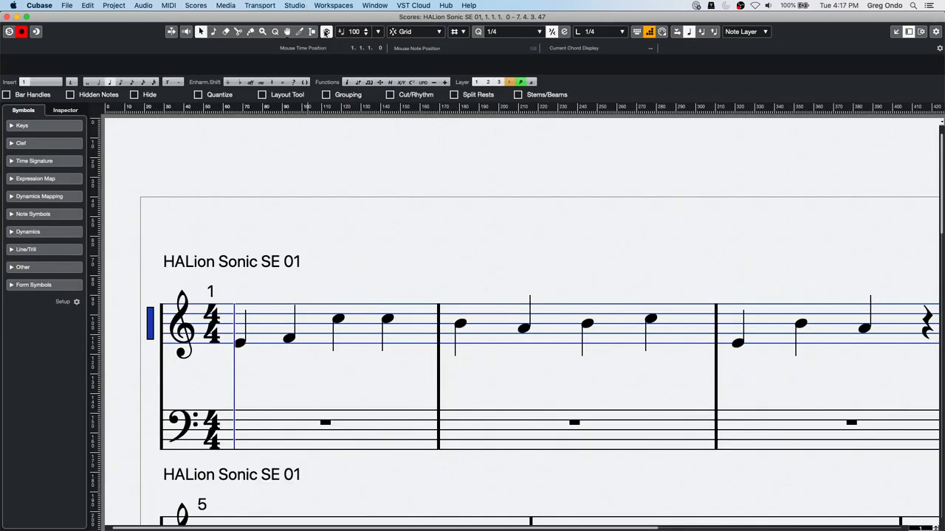
{"action": "left_click", "coordinate": [266, 9]}
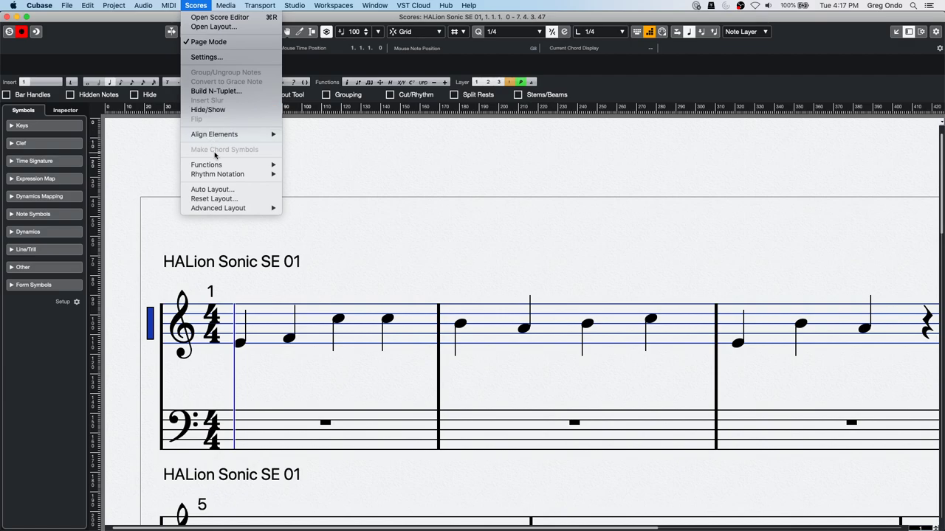
{"action": "mouse_move", "coordinate": [218, 165]}
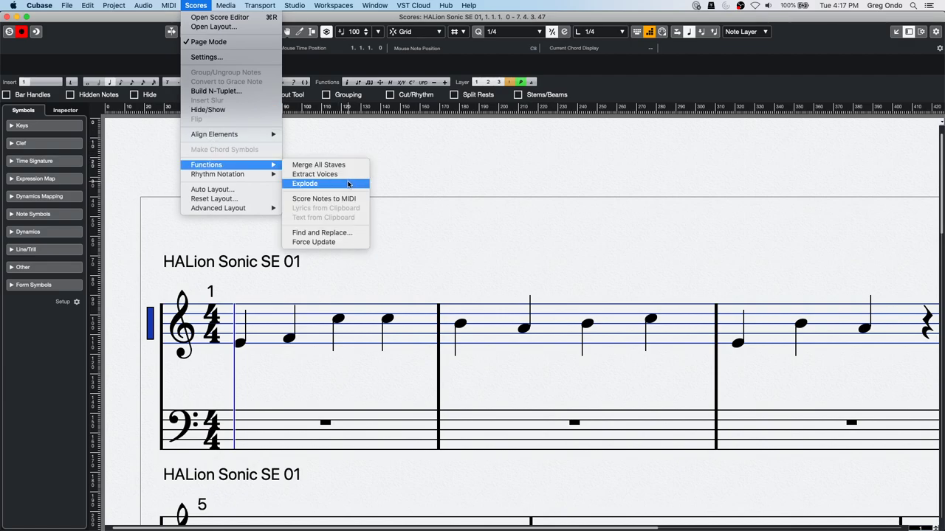
{"action": "left_click", "coordinate": [663, 130]}
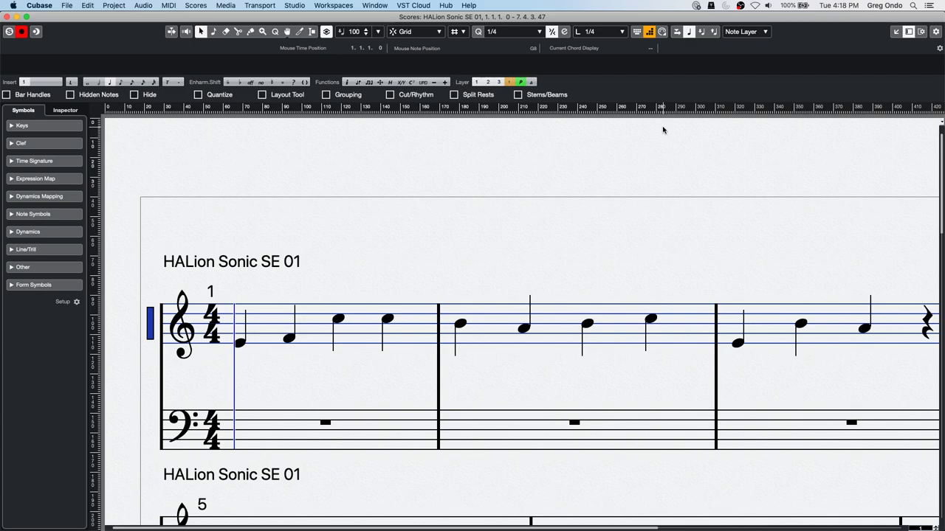
Step: Close the Score Editor, then open the recent project be someone.cpr and place the playback position in bar 7
{"action": "left_click", "coordinate": [10, 16]}
{"action": "left_click", "coordinate": [66, 5]}
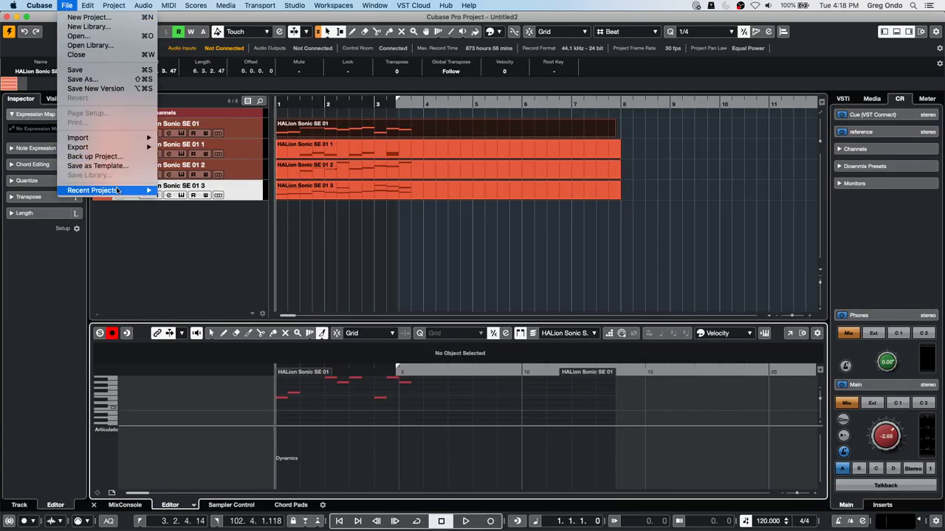
{"action": "mouse_move", "coordinate": [118, 190]}
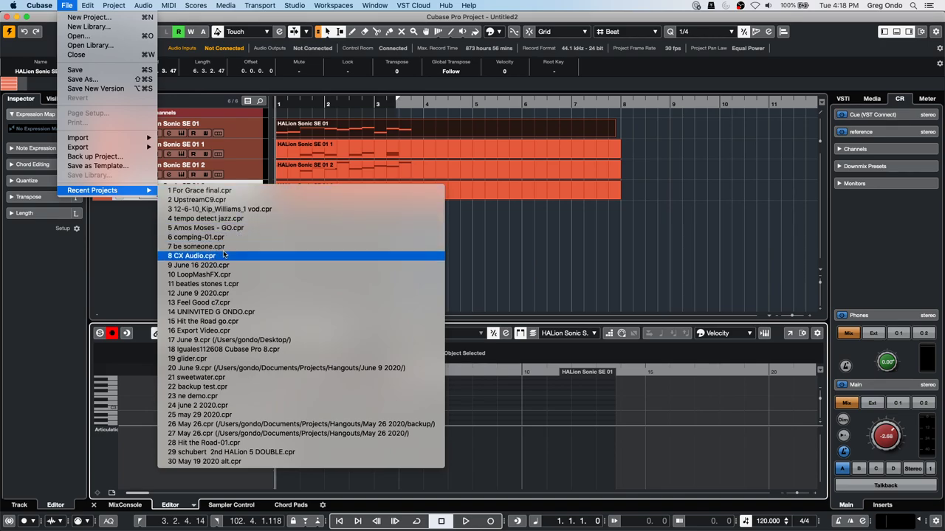
{"action": "left_click", "coordinate": [220, 245]}
{"action": "left_click", "coordinate": [517, 188]}
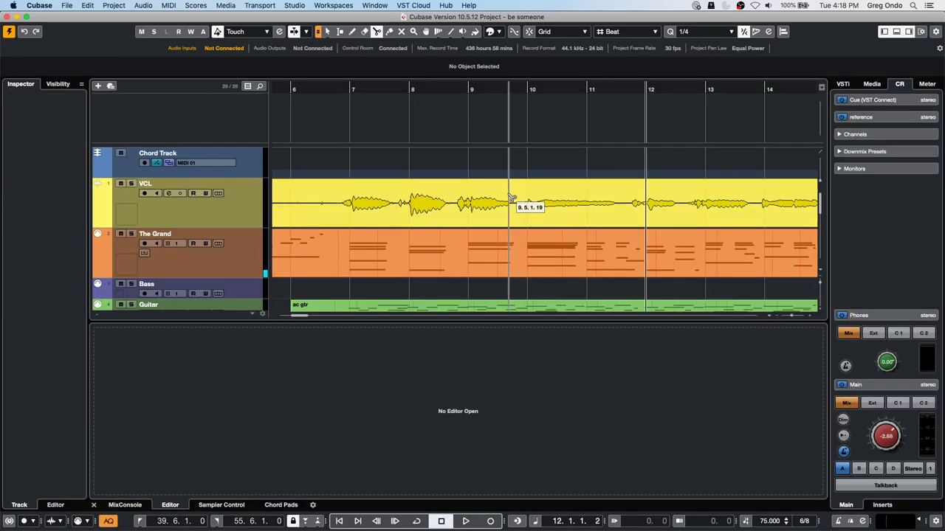
{"action": "left_click_drag", "start_coordinate": [361, 89], "coordinate": [375, 6]}
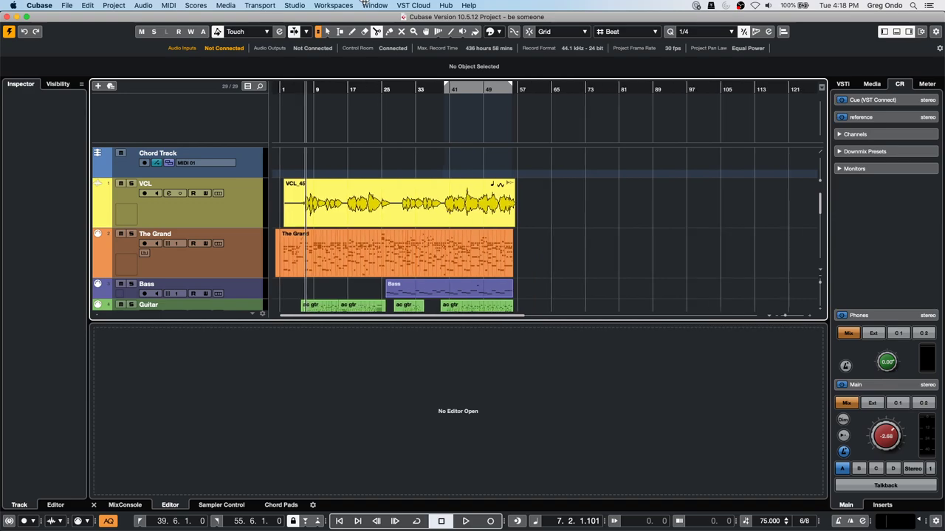
Step: Show the MixConsole below the project tracks and play the song briefly from bar 7
{"action": "left_click", "coordinate": [820, 152]}
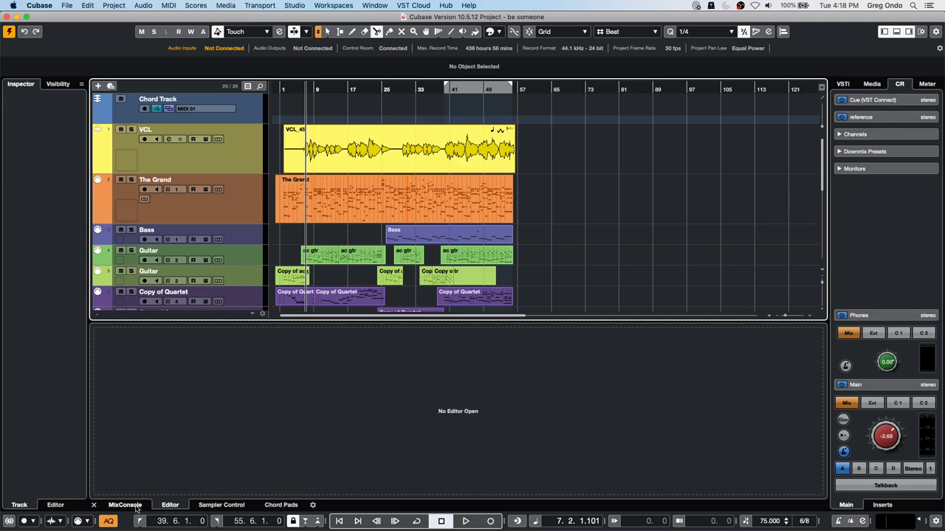
{"action": "left_click", "coordinate": [162, 505]}
{"action": "left_click", "coordinate": [127, 506]}
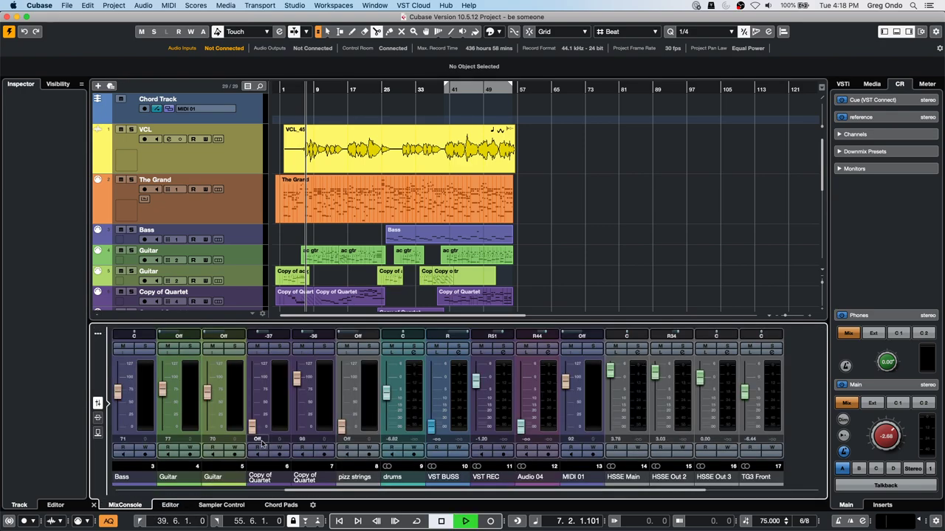
{"action": "key", "text": "space"}
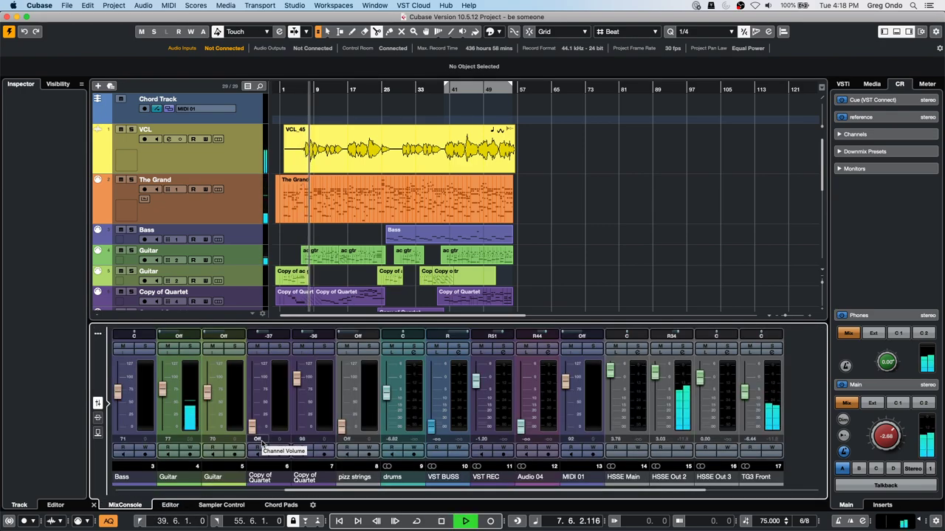
{"action": "key", "text": "space"}
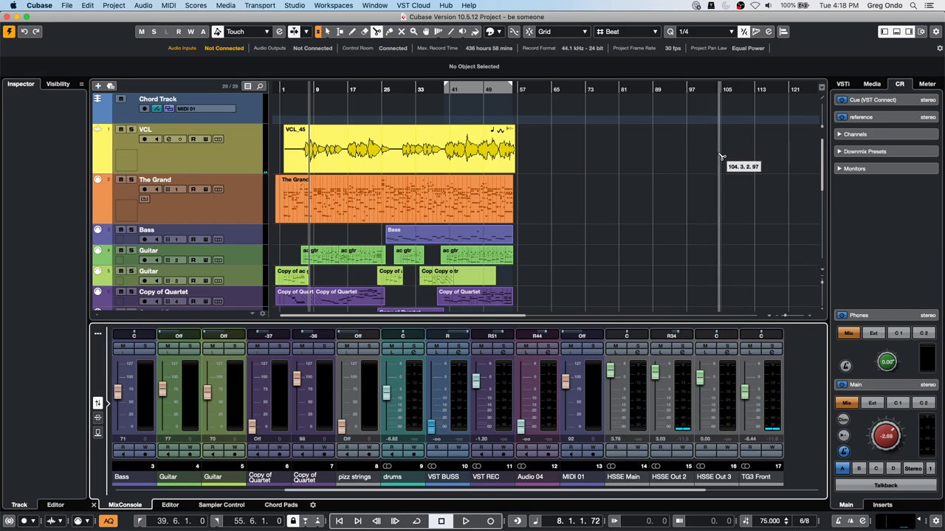
Step: Display the Master meter and play a short passage to examine the output levels
{"action": "left_click", "coordinate": [927, 84]}
{"action": "key", "text": "space"}
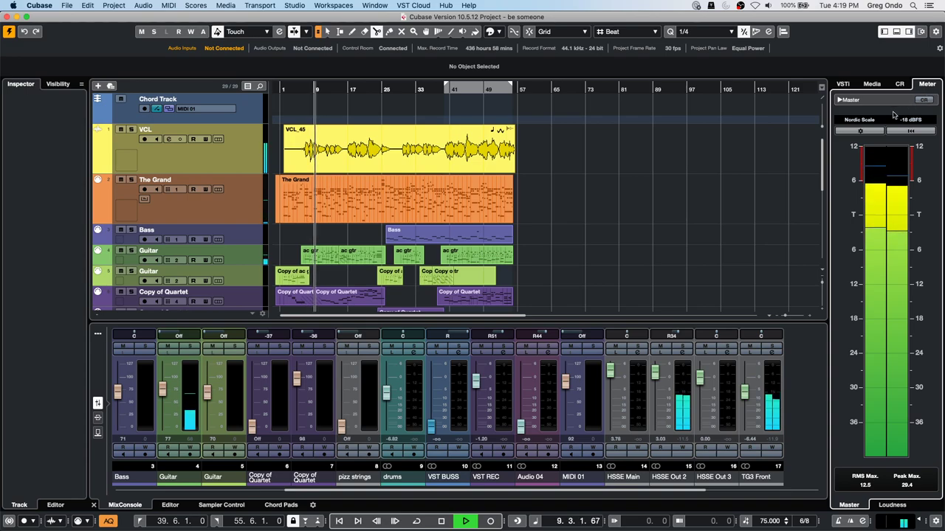
{"action": "key", "text": "space"}
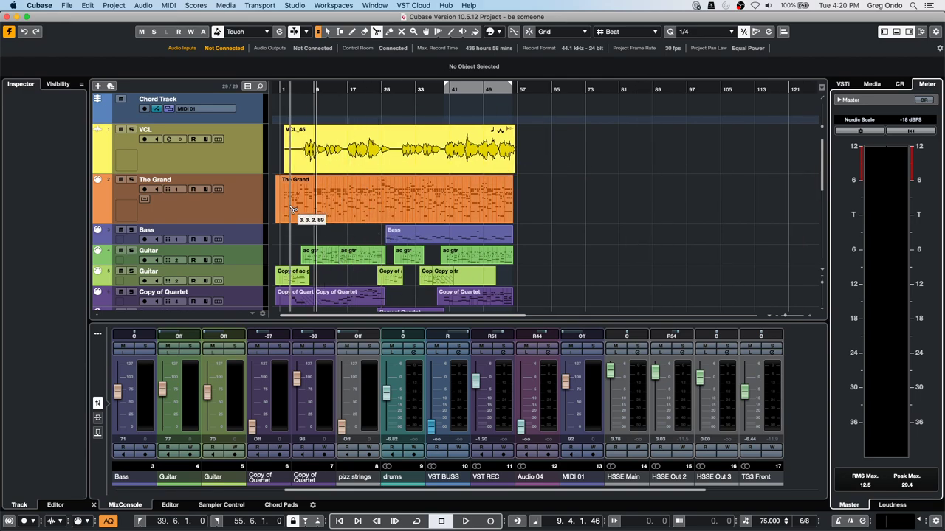
Step: Select the VCL, The Grand and Bass channels and add one stereo group channel to them, output to Stereo Out
{"action": "left_click", "coordinate": [229, 163]}
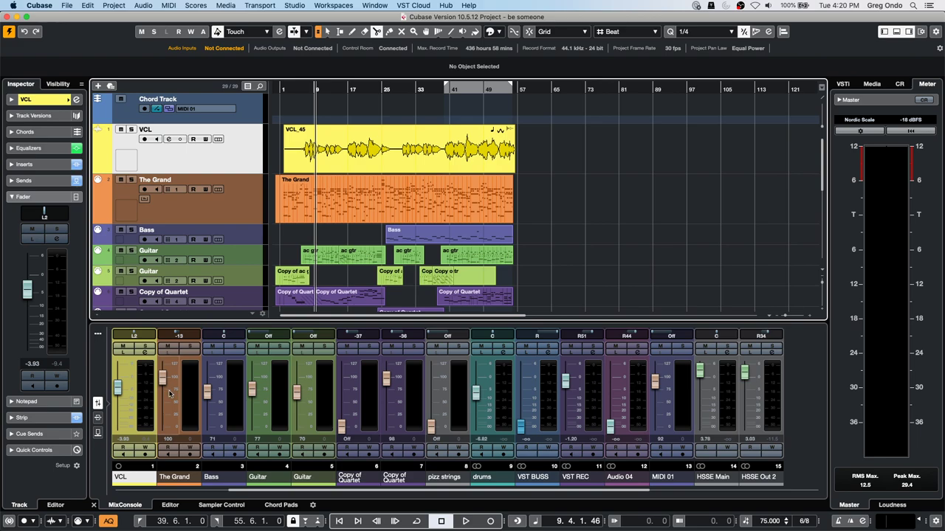
{"action": "left_click", "coordinate": [202, 391]}
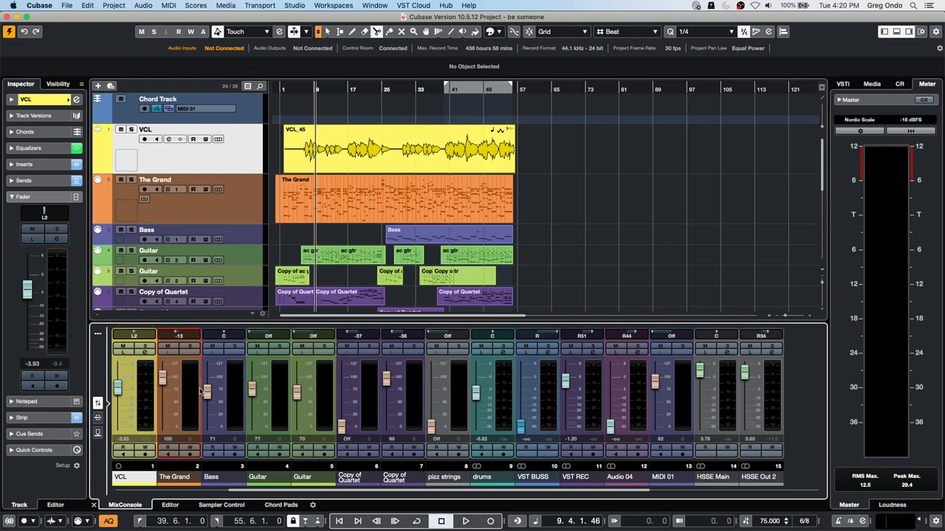
{"action": "left_click", "coordinate": [237, 392]}
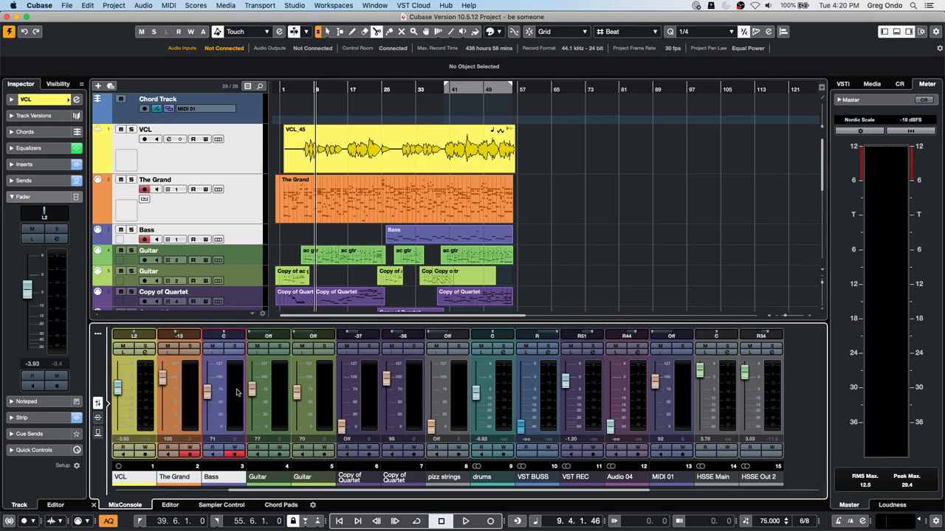
{"action": "right_click", "coordinate": [237, 392]}
{"action": "mouse_move", "coordinate": [298, 523]}
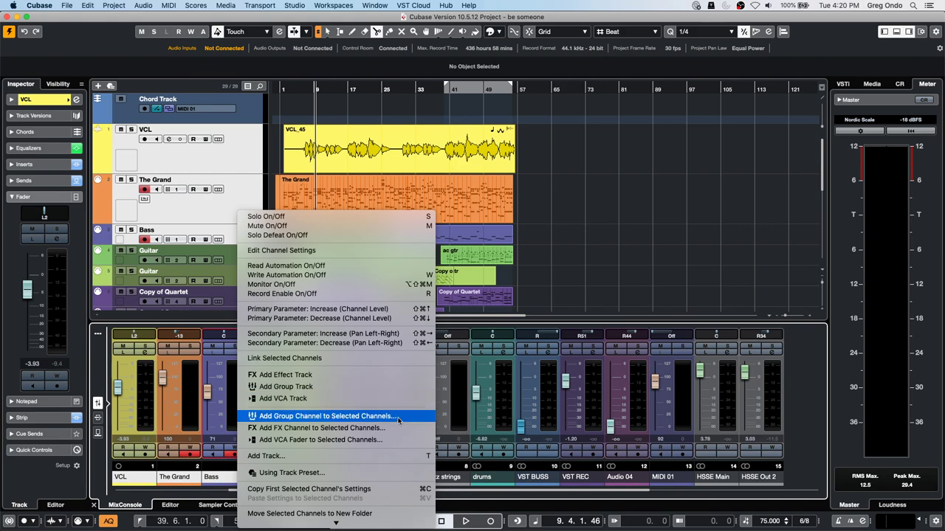
{"action": "left_click", "coordinate": [398, 417]}
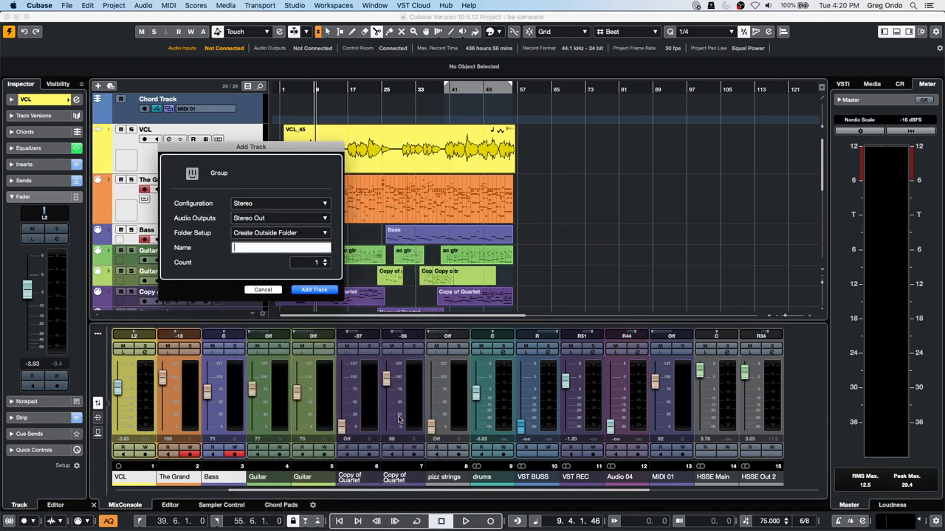
{"action": "left_click", "coordinate": [313, 290]}
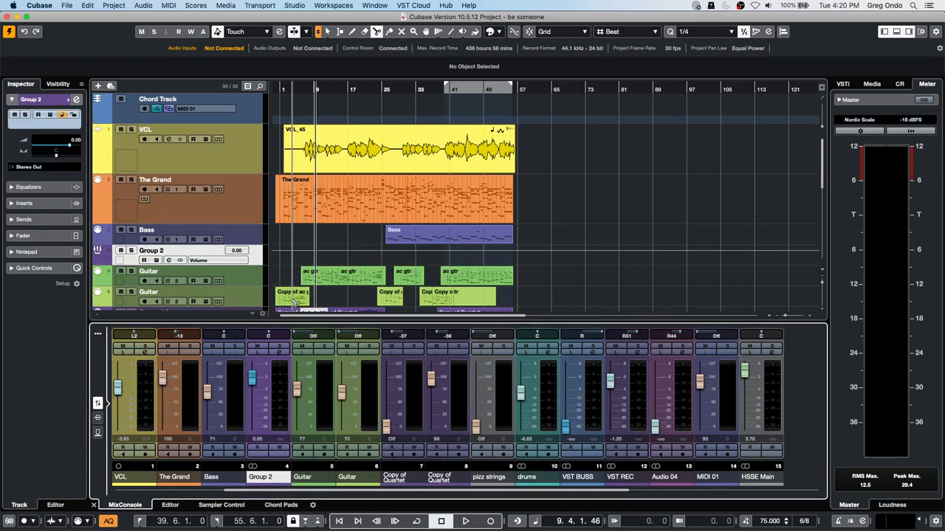
Step: Load the Tube Compressor in the new group's channel strip, show its detailed controls and start playback
{"action": "left_click", "coordinate": [282, 353]}
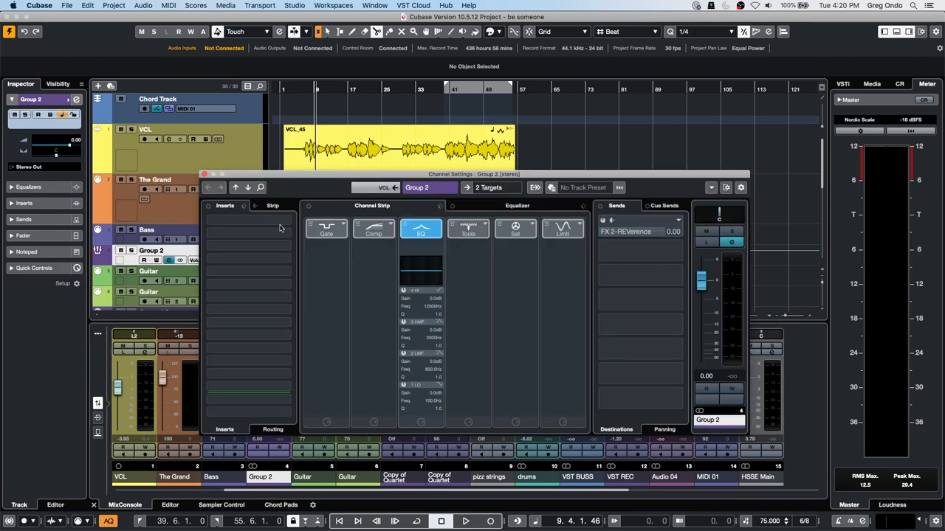
{"action": "left_click", "coordinate": [383, 231]}
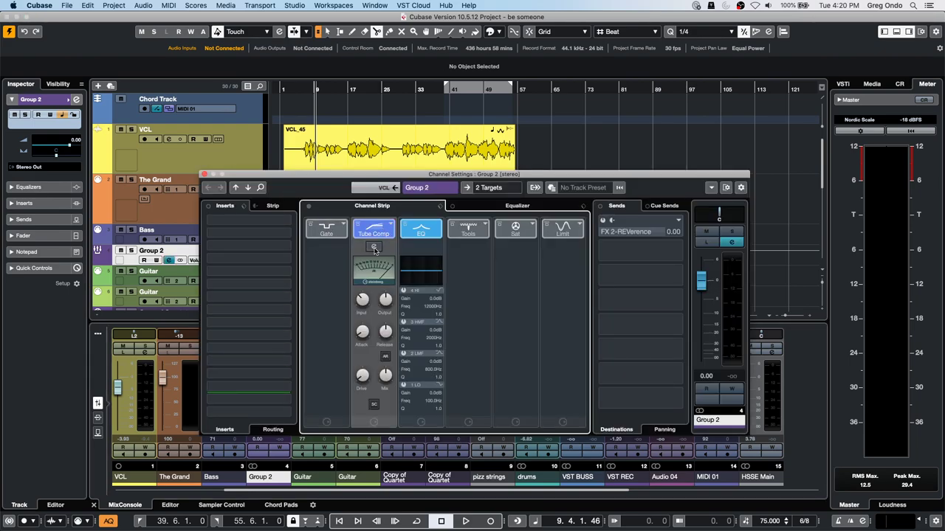
{"action": "left_click", "coordinate": [375, 247]}
{"action": "key", "text": "space"}
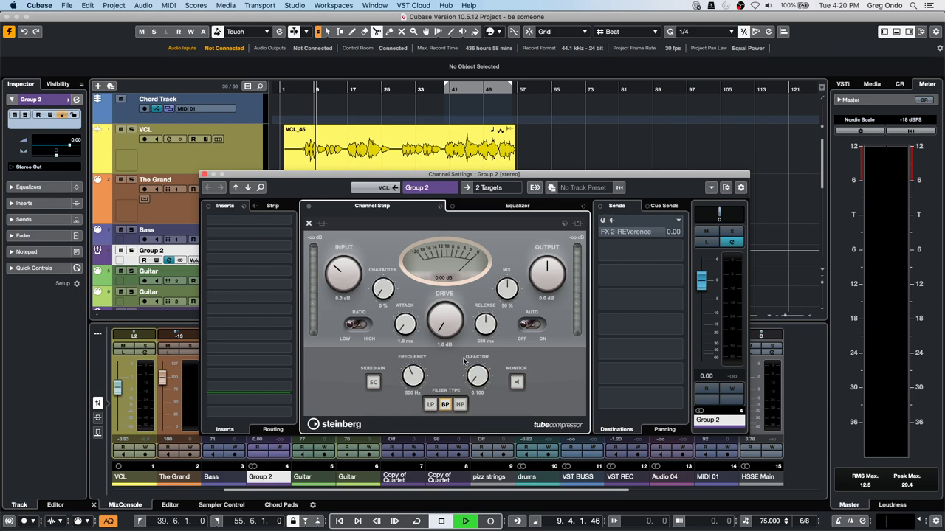
Step: Stop playback, move the Group 2 channel settings window aside and close it
{"action": "key", "text": "space"}
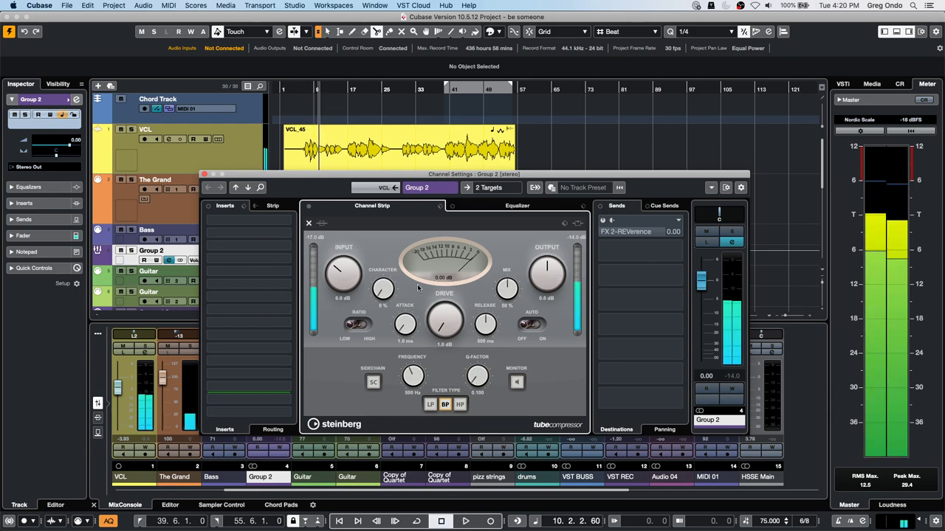
{"action": "left_click_drag", "start_coordinate": [336, 178], "coordinate": [540, 173]}
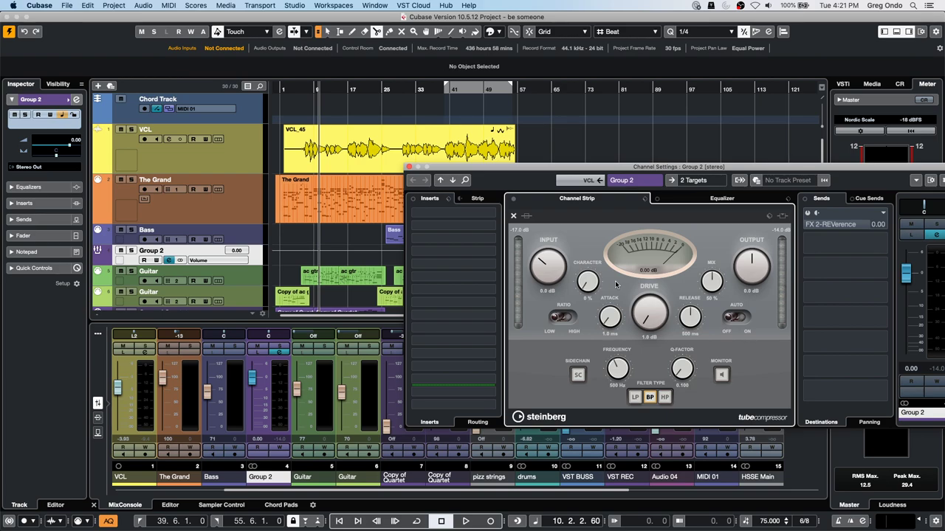
{"action": "left_click", "coordinate": [406, 166]}
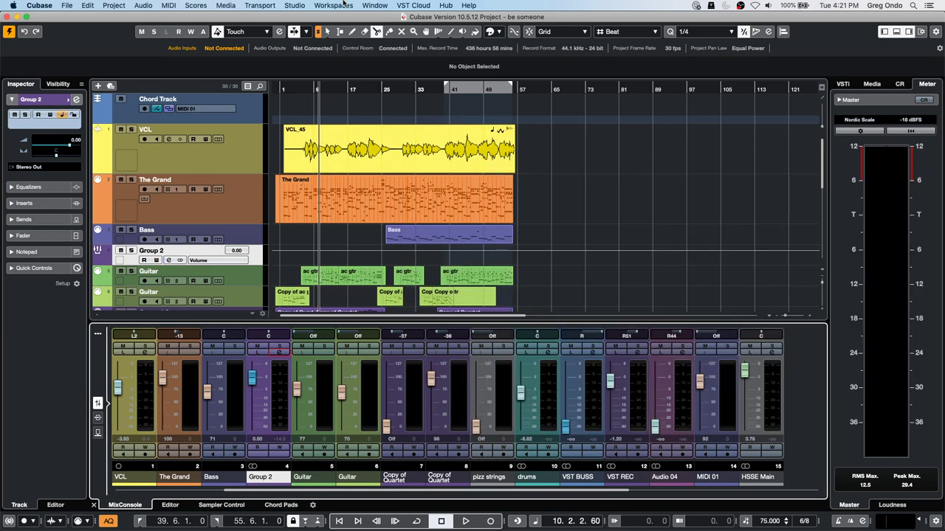
Step: Examine the External FX audio connections, including the send and return buses of the boss pedal
{"action": "left_click", "coordinate": [300, 6]}
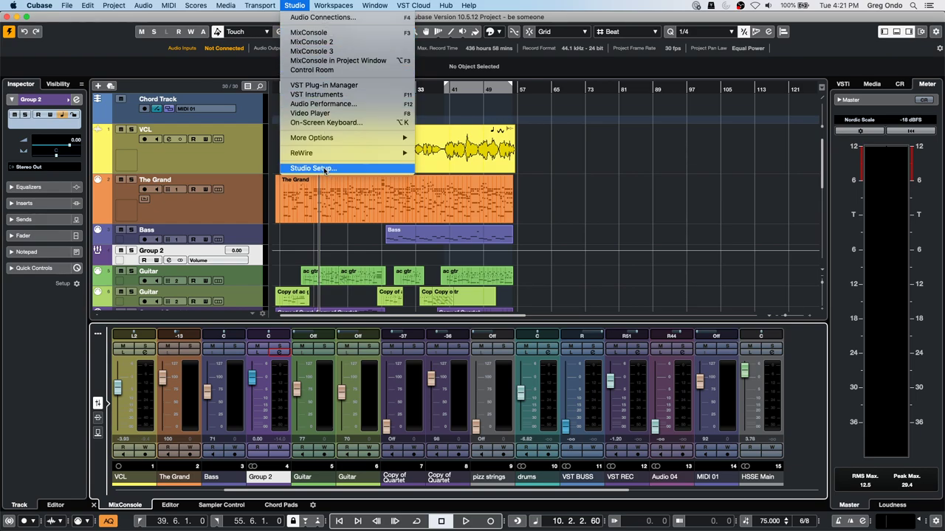
{"action": "left_click", "coordinate": [325, 17]}
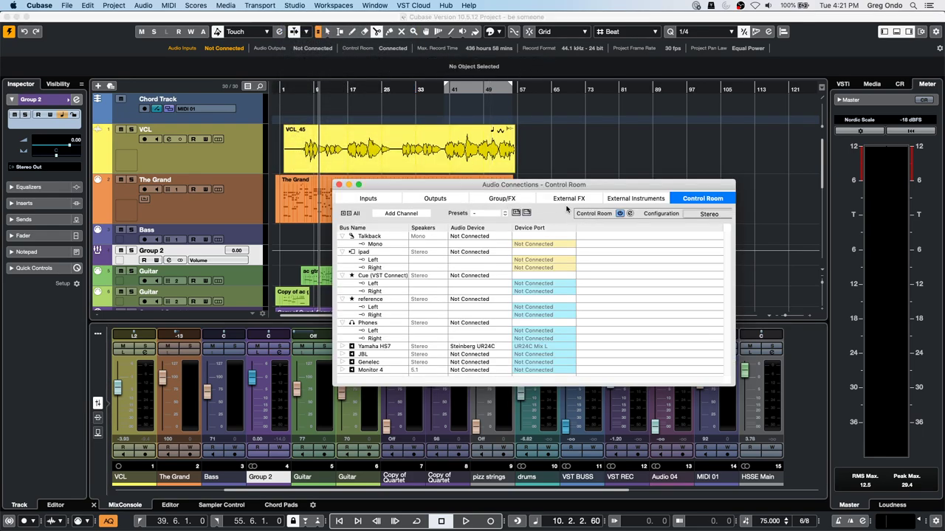
{"action": "left_click", "coordinate": [567, 201]}
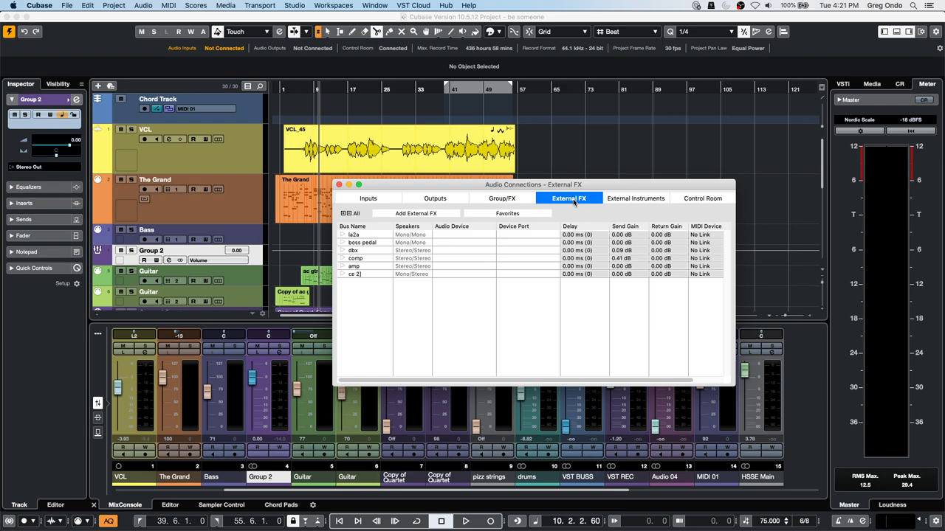
{"action": "left_click", "coordinate": [343, 245]}
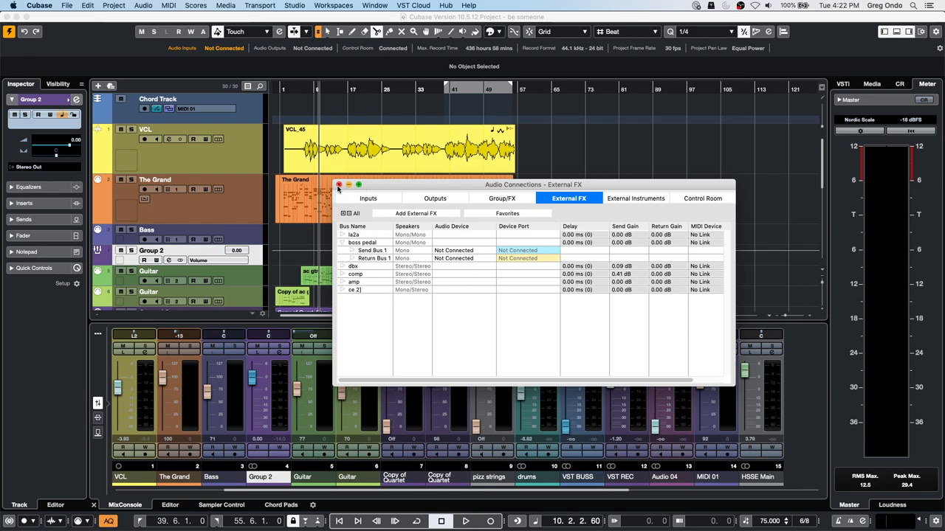
{"action": "left_click", "coordinate": [338, 185]}
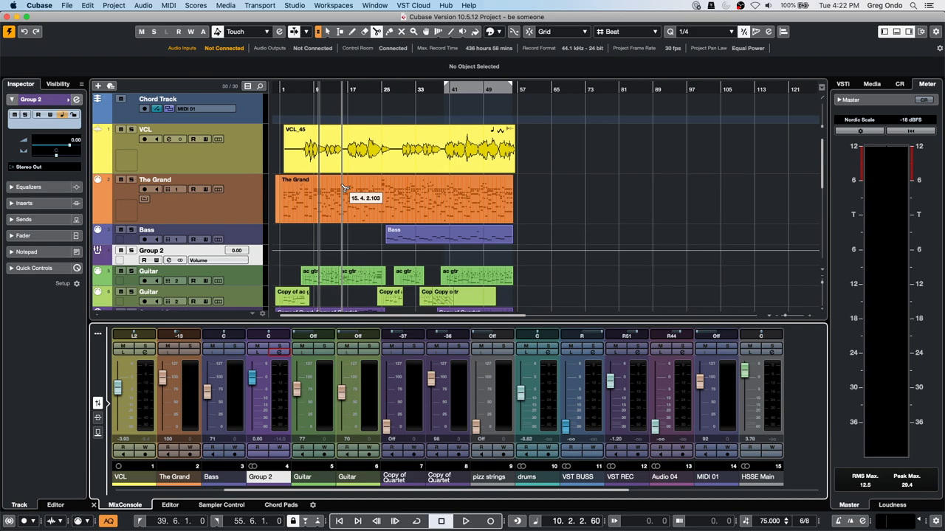
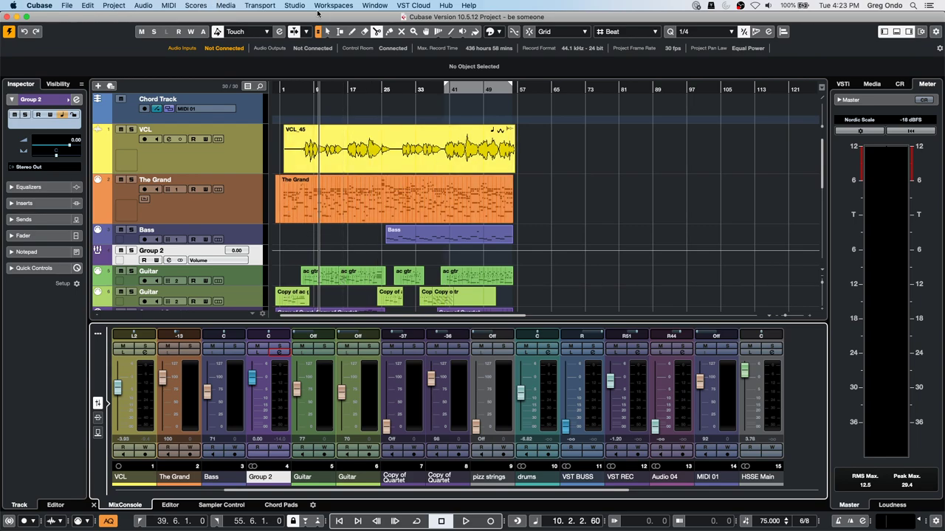
{"action": "left_click", "coordinate": [296, 5]}
{"action": "left_click", "coordinate": [303, 17]}
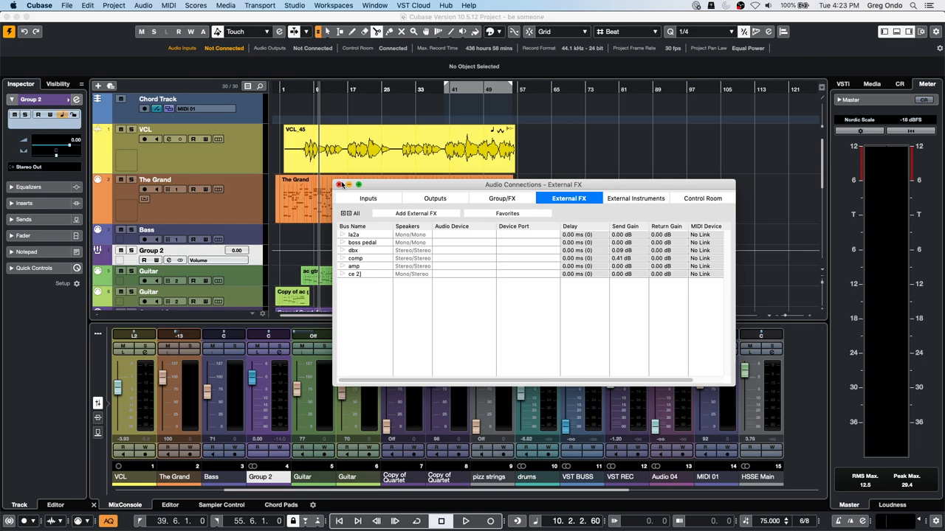
{"action": "left_click", "coordinate": [339, 184]}
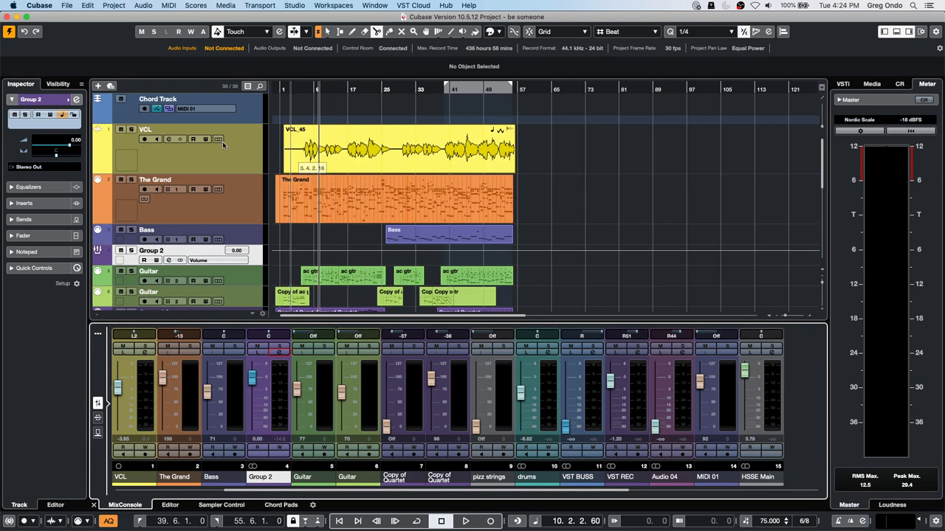
Step: Select the VCL_45 vocal event with the object selection tool and view the project's audio files in the Pool
{"action": "left_click", "coordinate": [147, 5]}
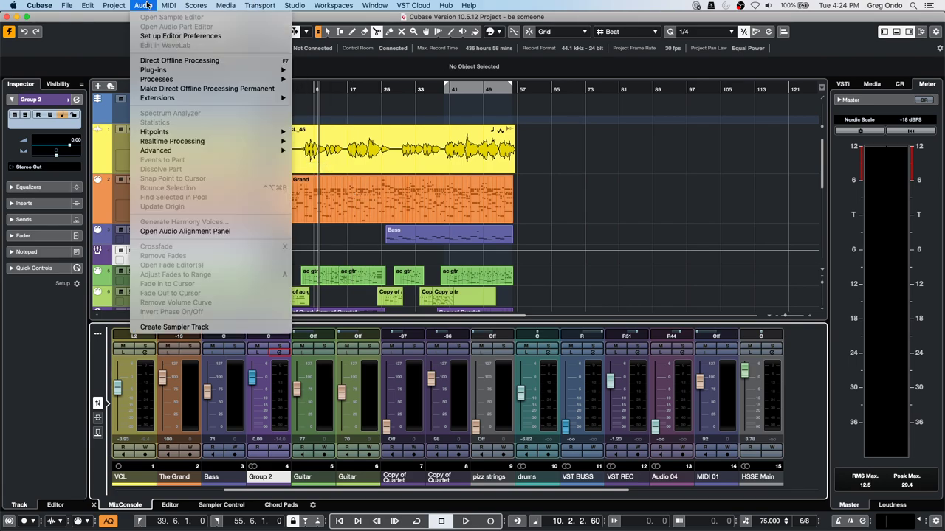
{"action": "left_click", "coordinate": [421, 147]}
{"action": "right_click", "coordinate": [371, 150]}
{"action": "left_click", "coordinate": [371, 150]}
{"action": "left_click", "coordinate": [374, 152]}
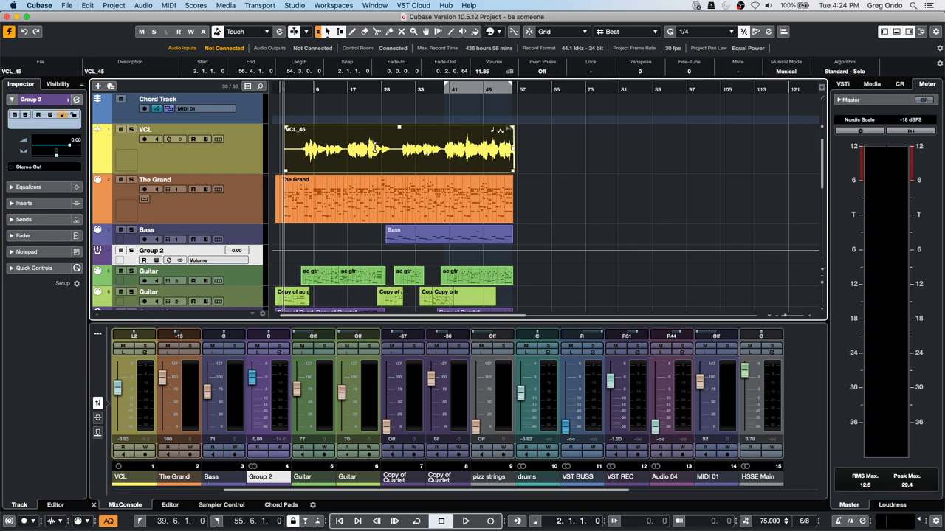
{"action": "key", "text": "super+p"}
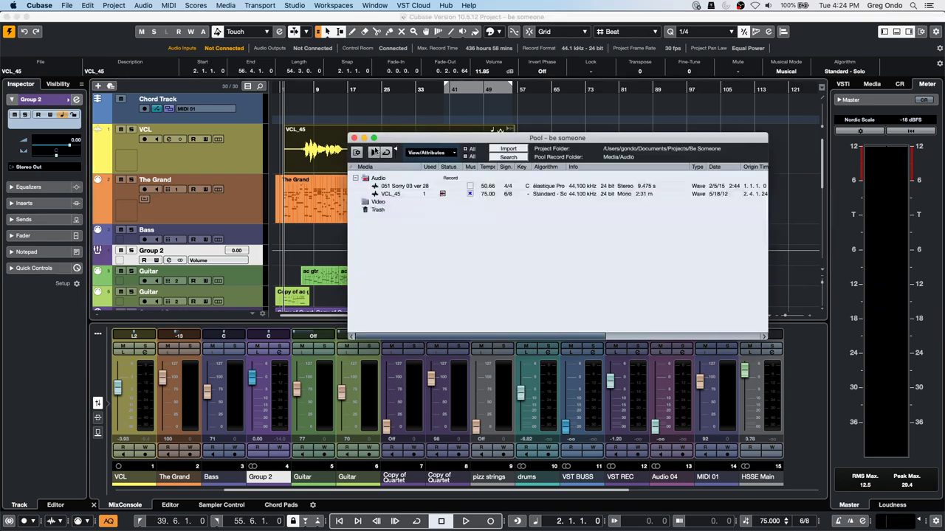
{"action": "left_click", "coordinate": [353, 138]}
Step: Open VCL_45 in a separate Sample Editor window with VariAudio editing shown
{"action": "double_click", "coordinate": [367, 159]}
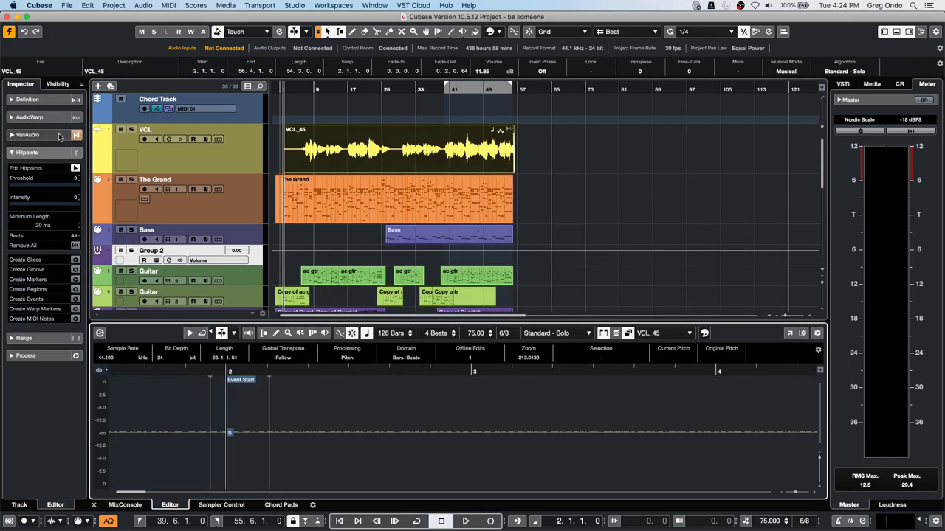
{"action": "left_click", "coordinate": [60, 137]}
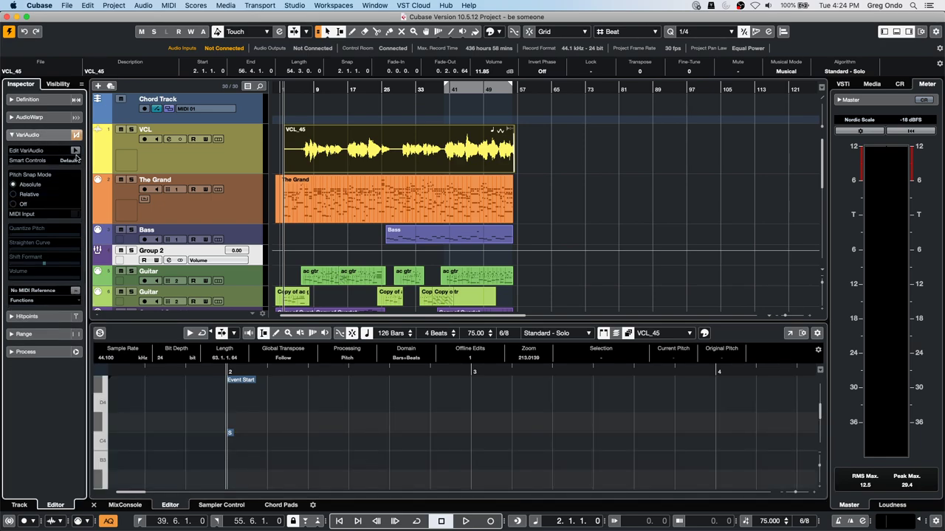
{"action": "left_click", "coordinate": [75, 151]}
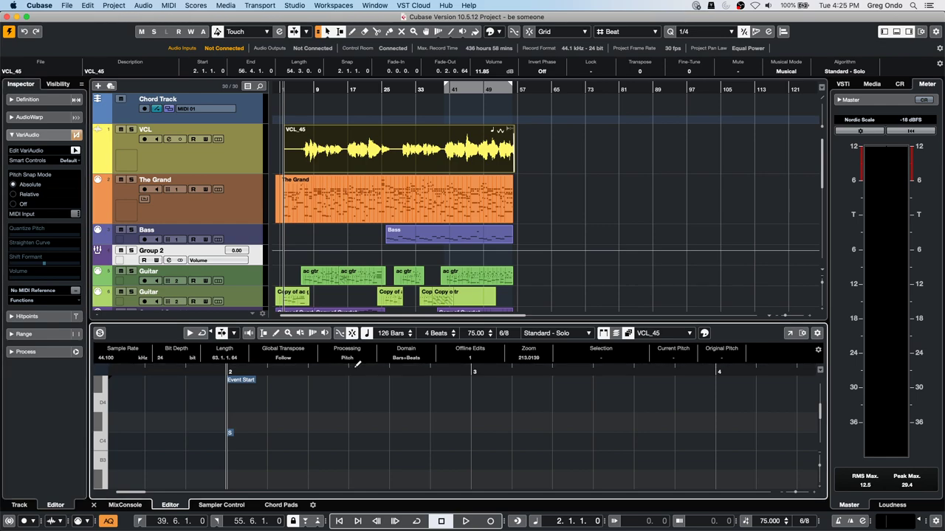
{"action": "left_click", "coordinate": [790, 333]}
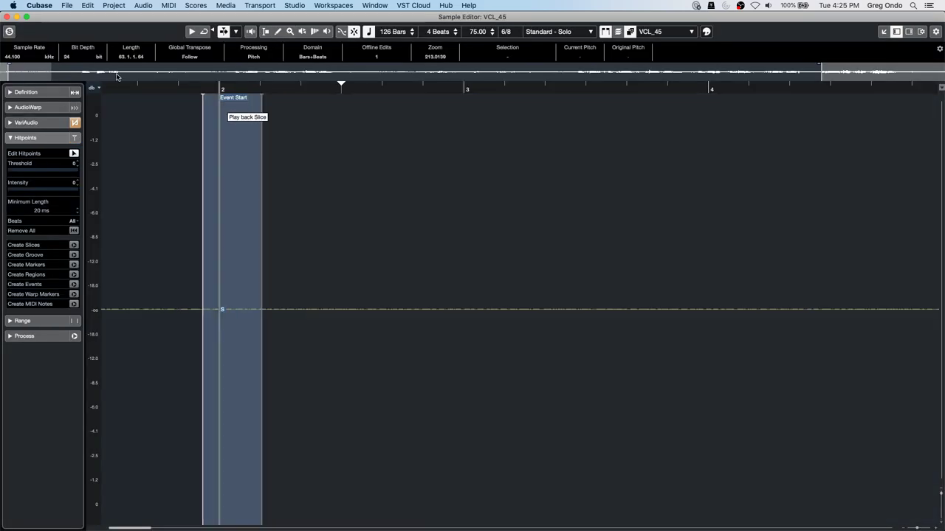
{"action": "left_click", "coordinate": [63, 124]}
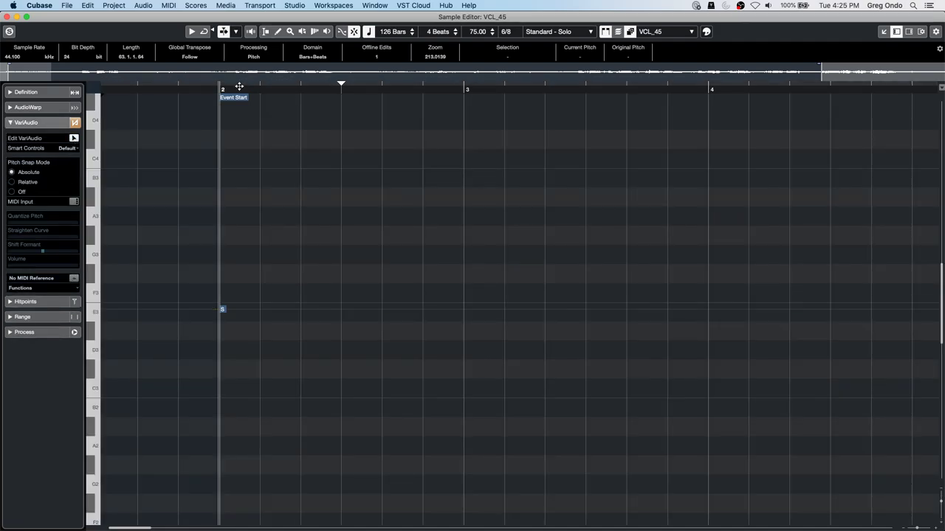
Step: Shorten the long G3 vocal note starting in bar 22 so it ends at about 24.2.2.21, and close the Sample Editor window
{"action": "left_click_drag", "start_coordinate": [240, 87], "coordinate": [236, 57]}
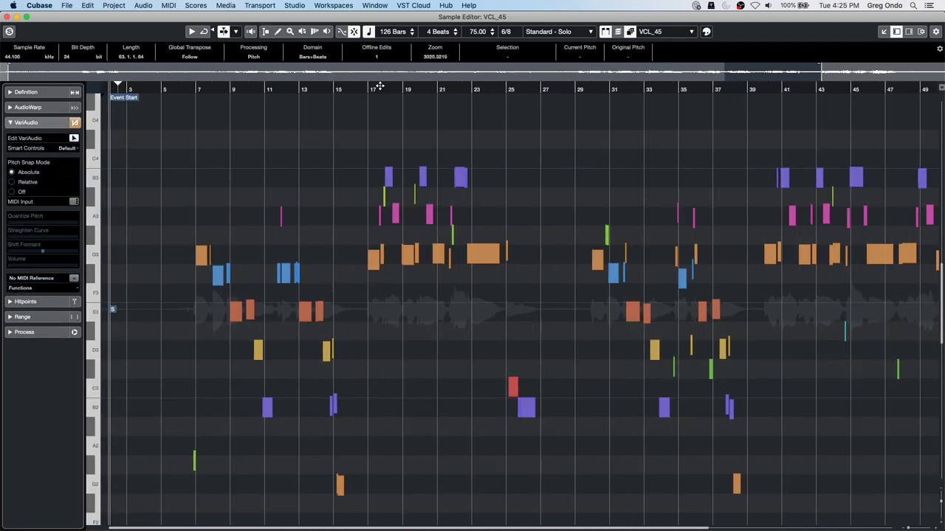
{"action": "left_click_drag", "start_coordinate": [379, 86], "coordinate": [376, 137]}
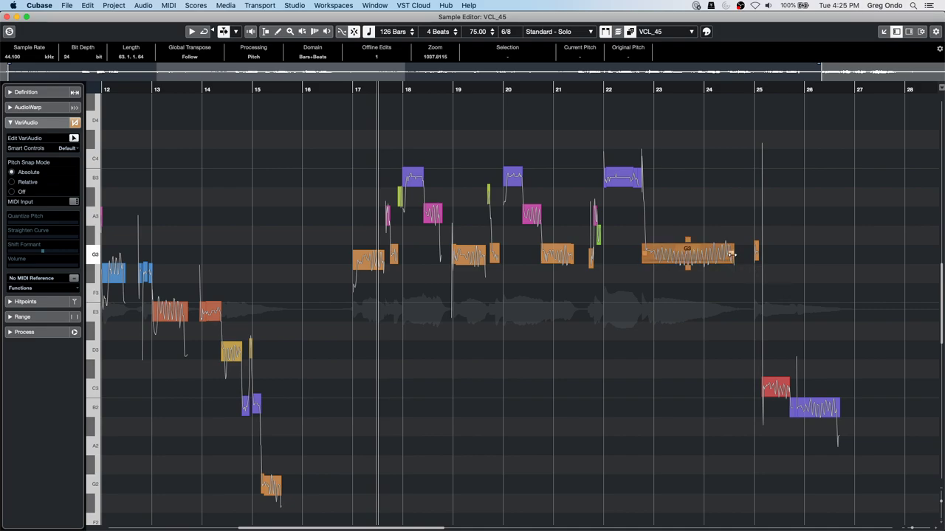
{"action": "left_click_drag", "start_coordinate": [733, 255], "coordinate": [715, 269]}
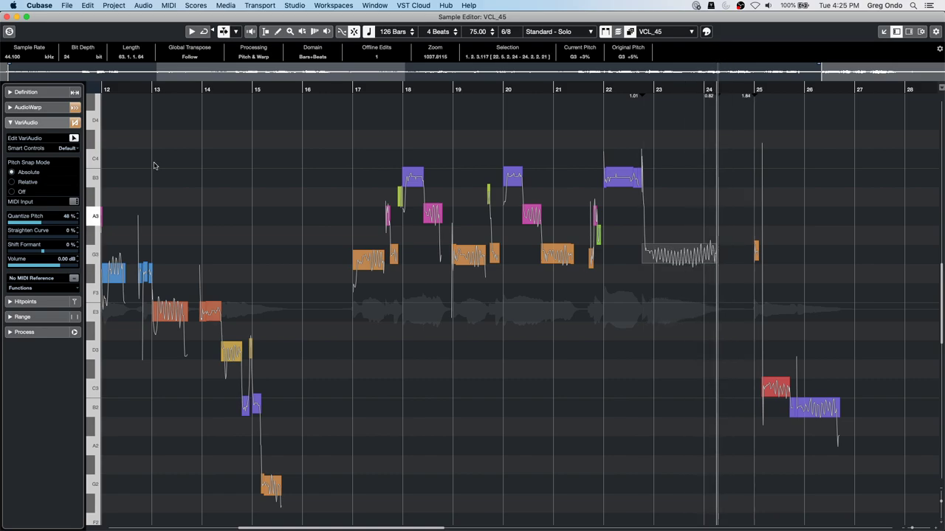
{"action": "left_click", "coordinate": [6, 17]}
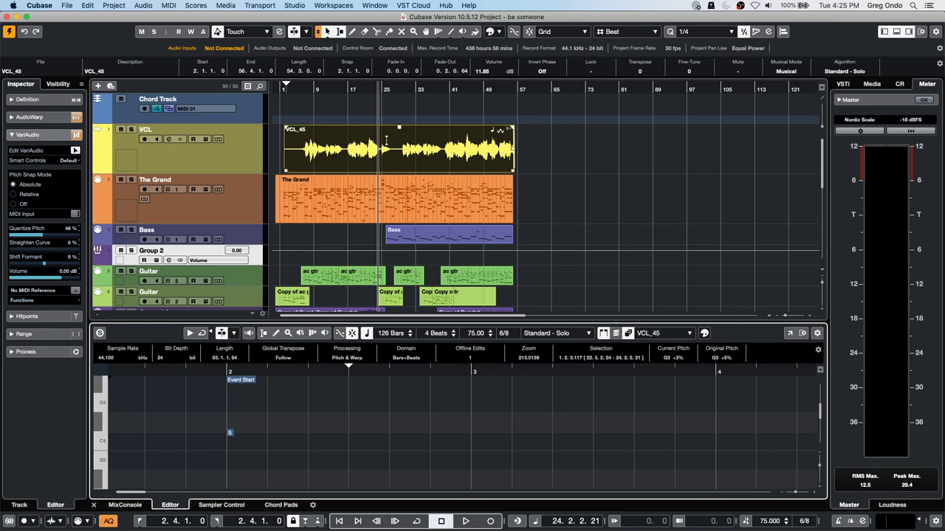
Step: Select the VCL track and its VCL_45 audio event in the project
{"action": "left_click", "coordinate": [140, 5]}
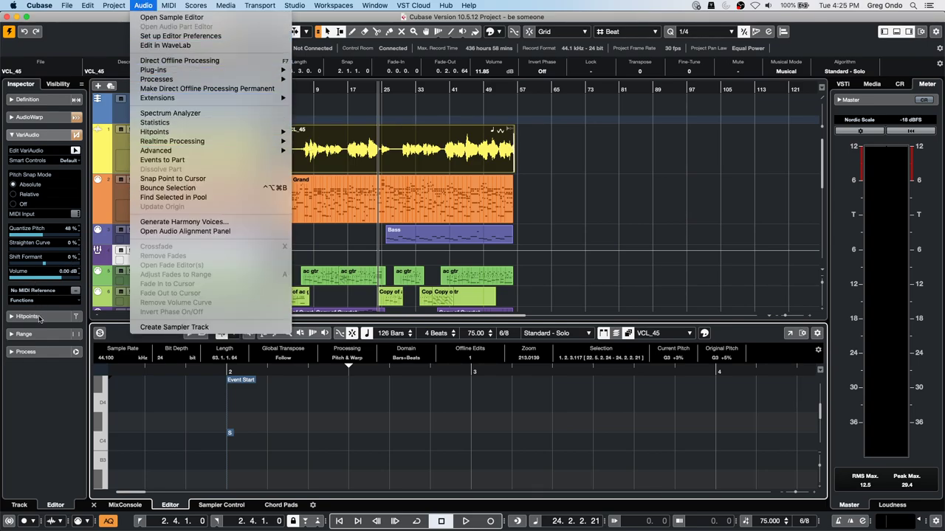
{"action": "left_click", "coordinate": [942, 193]}
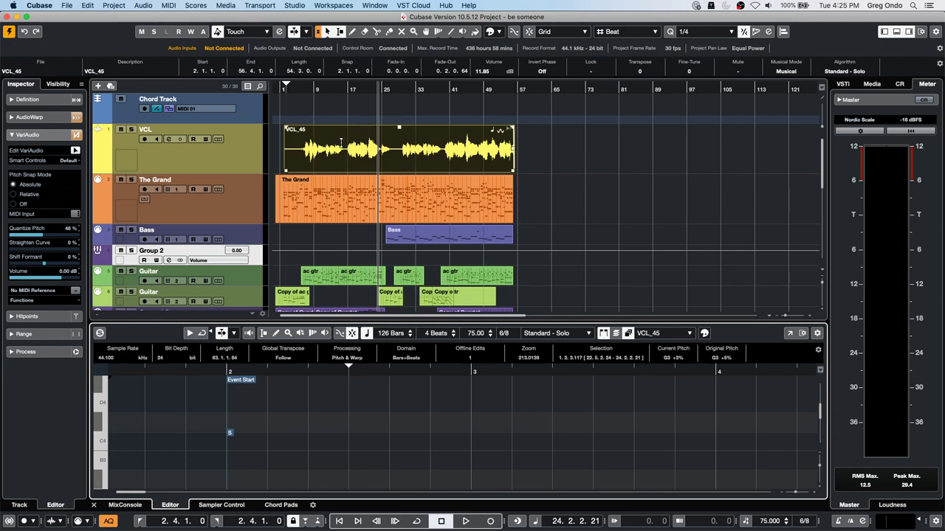
{"action": "left_click", "coordinate": [352, 155]}
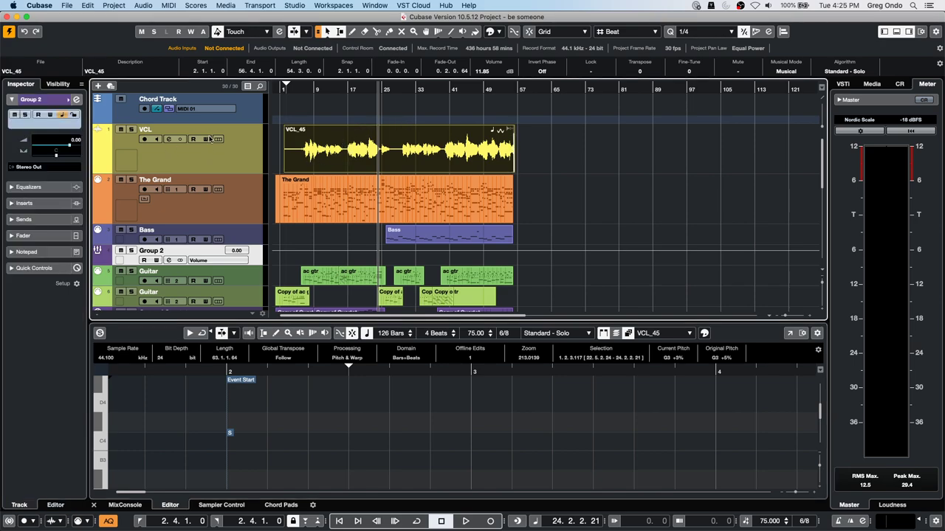
{"action": "left_click", "coordinate": [228, 157]}
{"action": "left_click", "coordinate": [322, 155]}
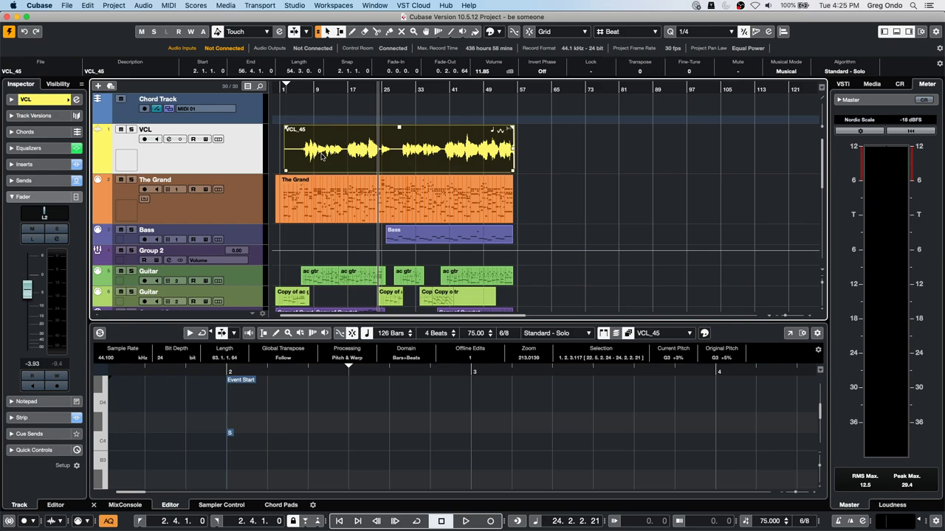
Step: Open the recent project Amos Moses - GO.cpr
{"action": "left_click", "coordinate": [67, 5]}
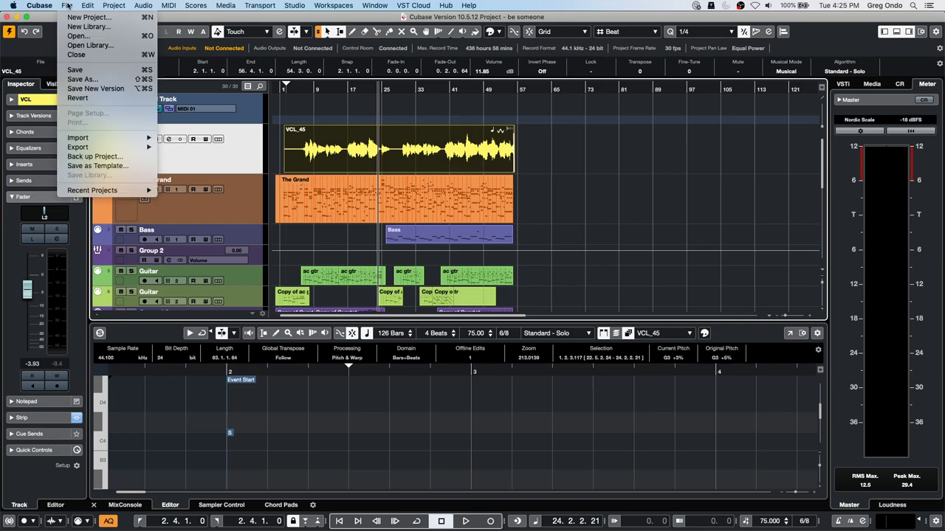
{"action": "mouse_move", "coordinate": [79, 191]}
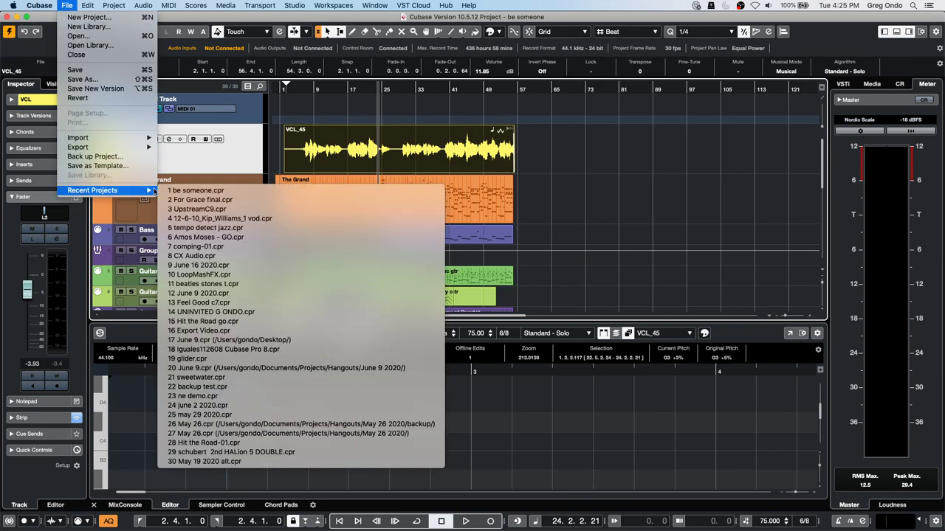
{"action": "left_click", "coordinate": [255, 237]}
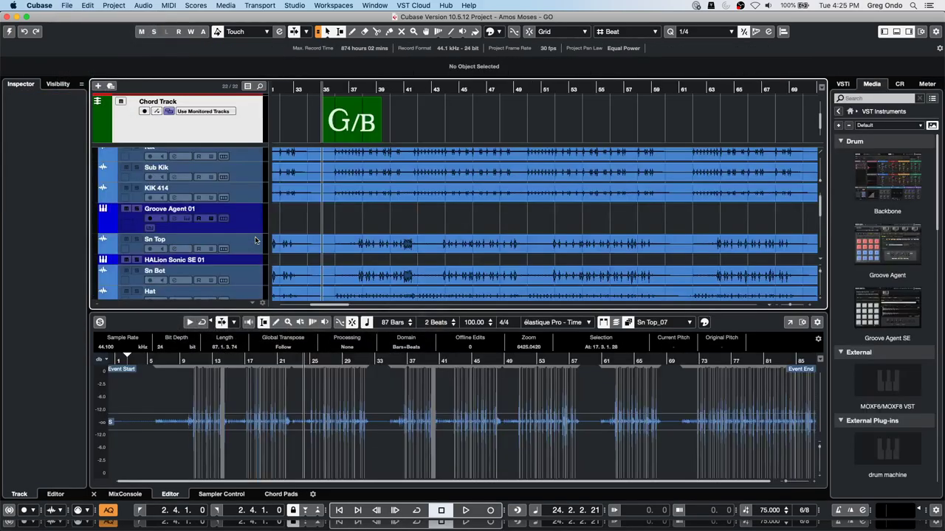
Step: Erase the G/B chord event from the Chord Track near bar 35
{"action": "right_click", "coordinate": [341, 117]}
{"action": "left_click", "coordinate": [379, 117]}
{"action": "left_click", "coordinate": [377, 118]}
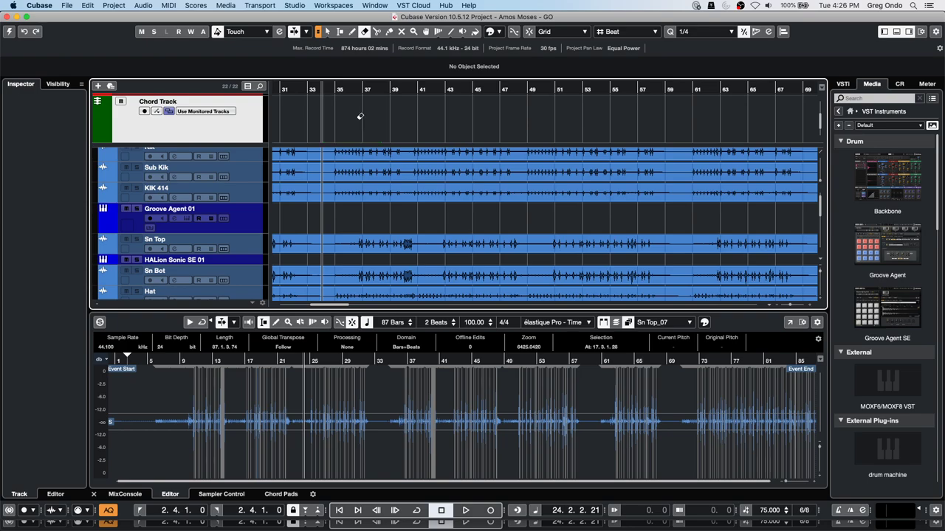
Step: Activate the Amos Moses - GO project and revert it to its previously saved version
{"action": "left_click", "coordinate": [9, 31]}
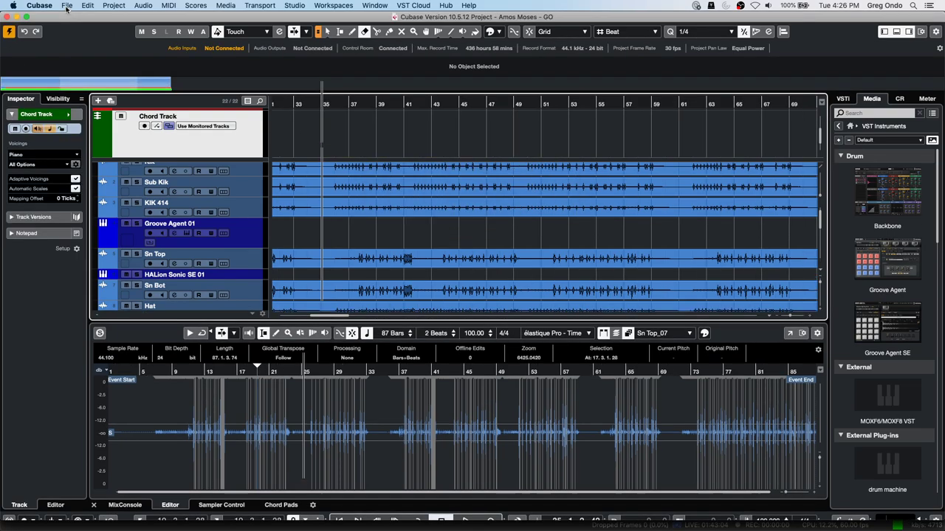
{"action": "left_click", "coordinate": [67, 6]}
{"action": "mouse_move", "coordinate": [90, 192]}
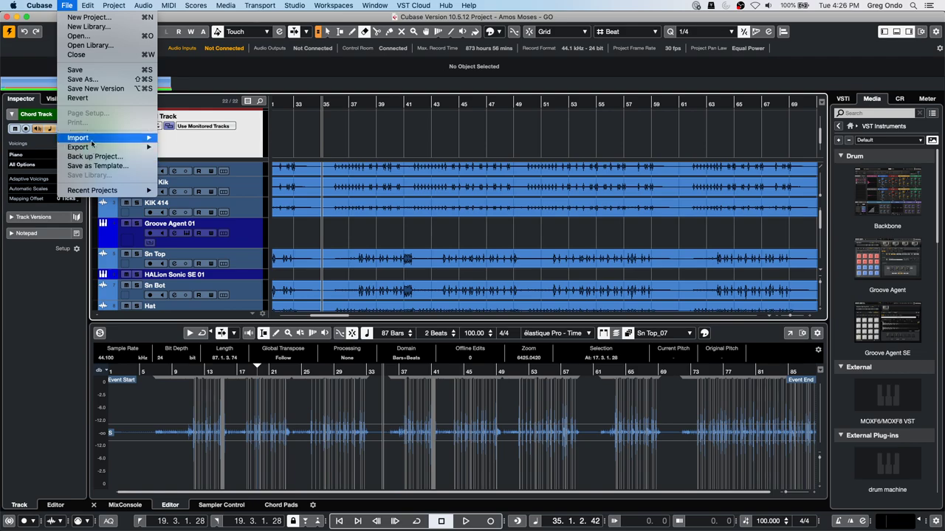
{"action": "left_click", "coordinate": [77, 98]}
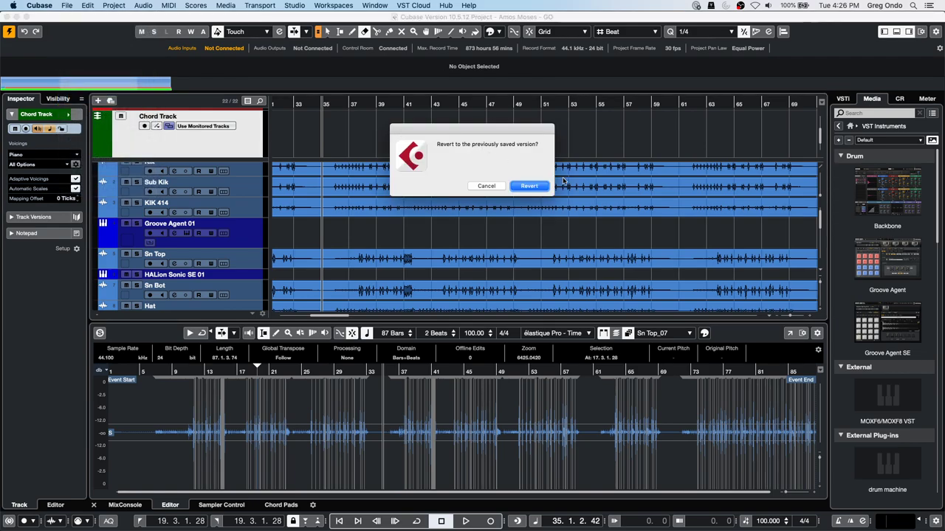
{"action": "left_click", "coordinate": [533, 186]}
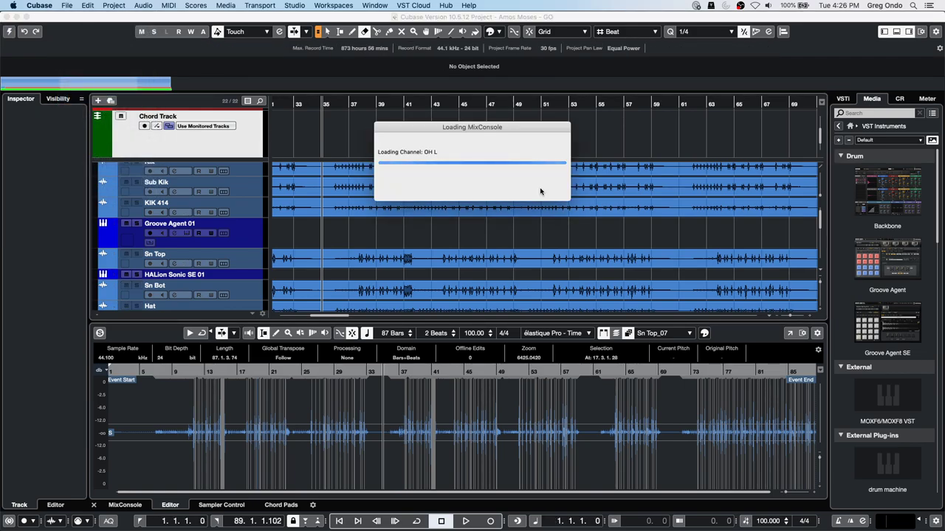
Step: Open the Bass audio event in the sample editor and enable VariAudio editing to analyze its pitches
{"action": "scroll", "coordinate": [296, 259], "scroll_direction": "down", "scroll_amount": 5}
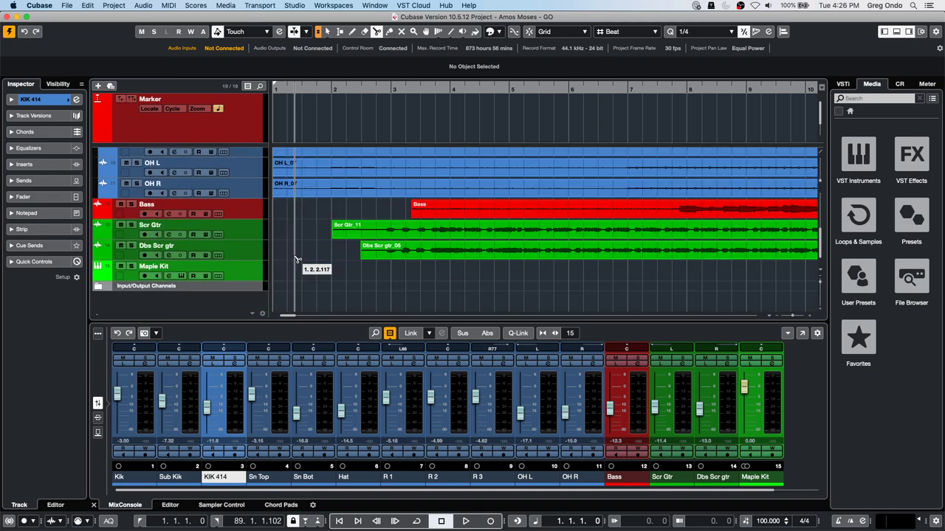
{"action": "right_click", "coordinate": [641, 211]}
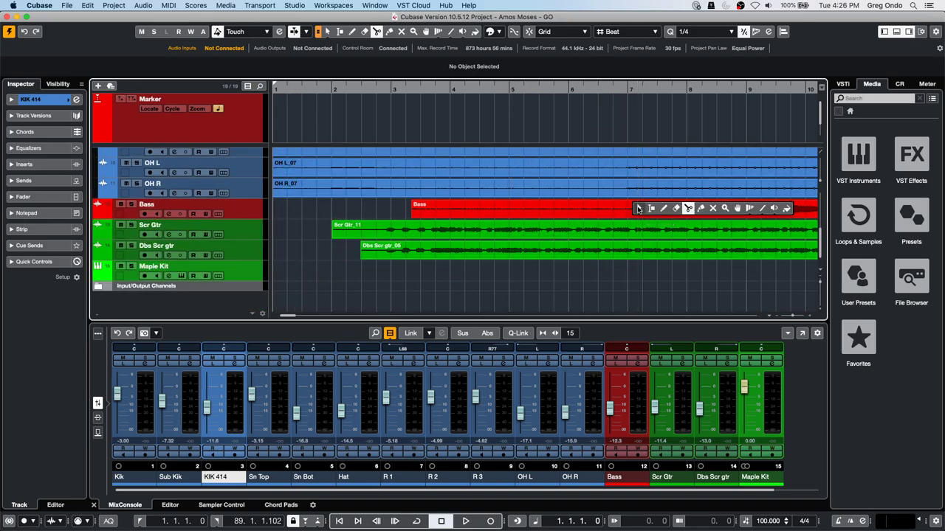
{"action": "left_click", "coordinate": [661, 206]}
{"action": "double_click", "coordinate": [721, 216]}
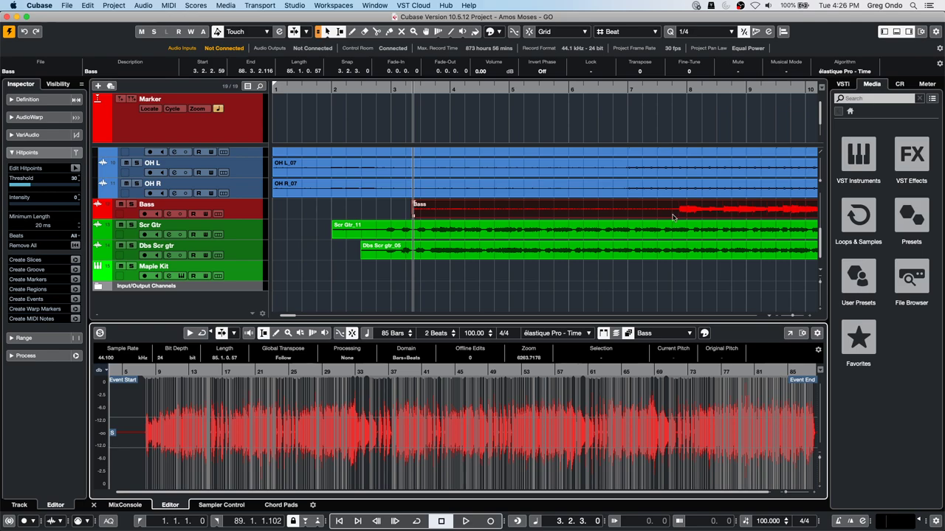
{"action": "left_click", "coordinate": [43, 135]}
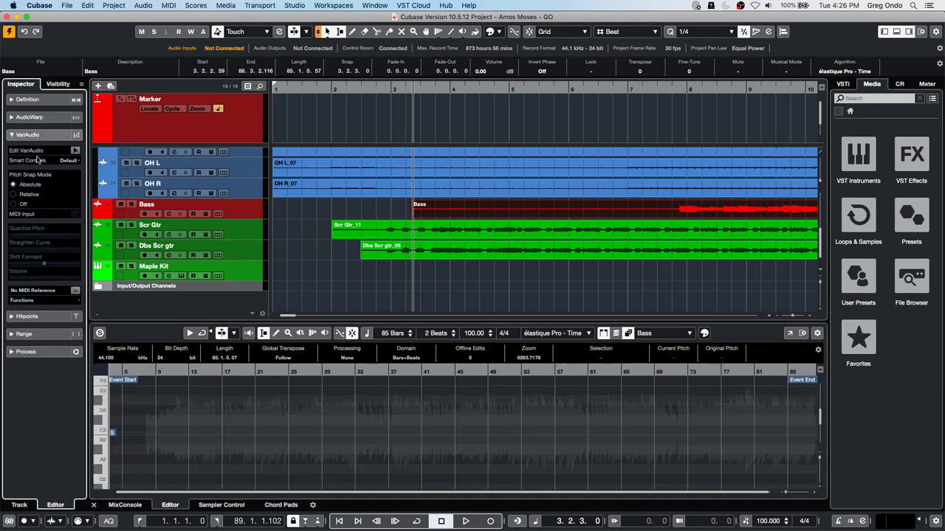
{"action": "left_click", "coordinate": [75, 150]}
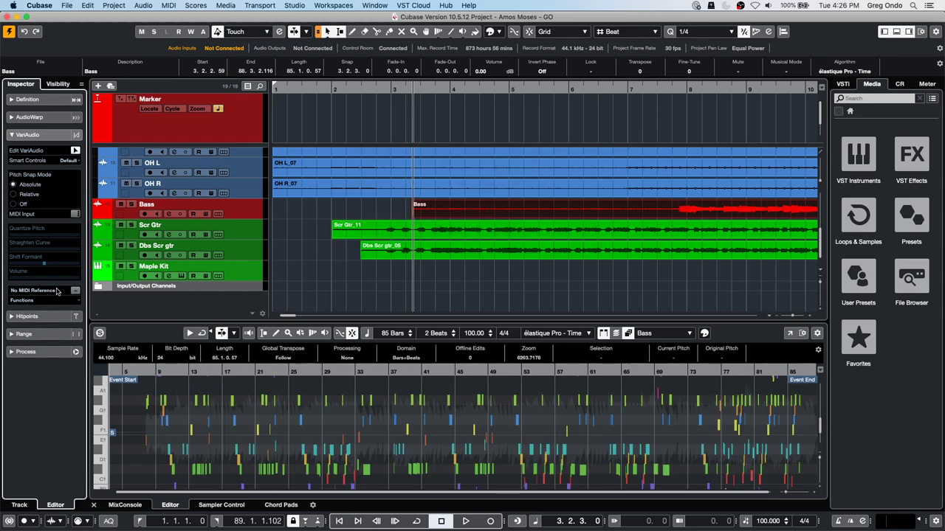
Step: Extract MIDI from the Bass event using Notes and NoteExp Pitchbend Curve, pitchbend range 2, Dynamic Velocity and First Selected Track
{"action": "left_click", "coordinate": [65, 301]}
{"action": "left_click", "coordinate": [41, 300]}
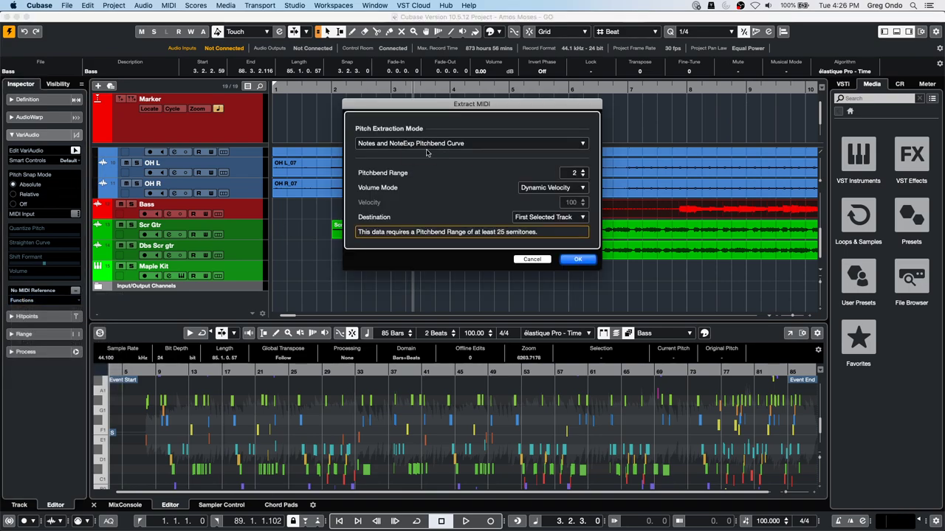
{"action": "left_click", "coordinate": [565, 260]}
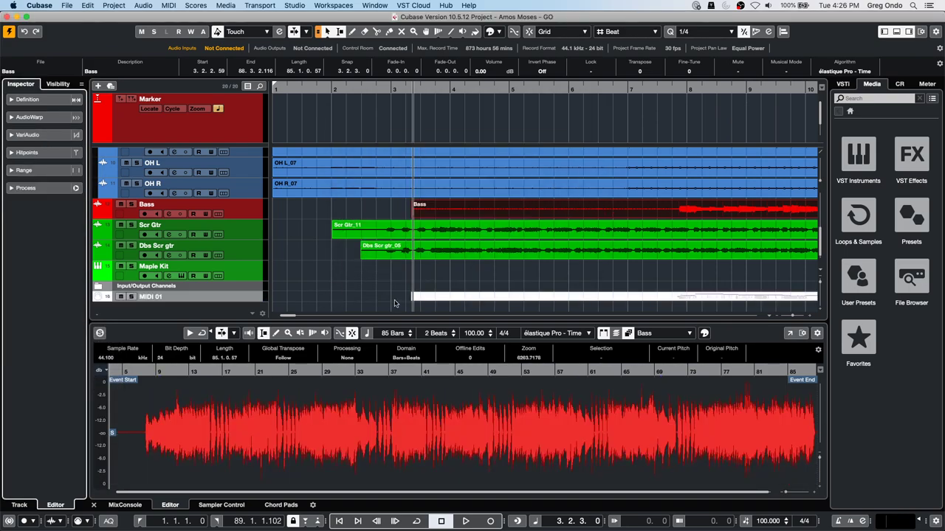
Step: Select the extracted Bass_midi part on the MIDI 01 track and display its notes in the key editor
{"action": "scroll", "coordinate": [412, 228], "scroll_direction": "down", "scroll_amount": 1}
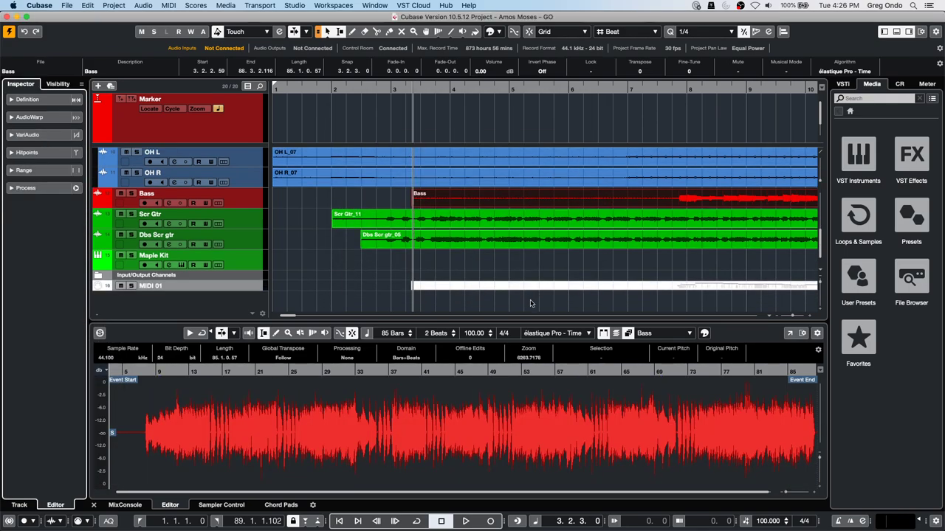
{"action": "left_click", "coordinate": [226, 289]}
{"action": "left_click", "coordinate": [557, 290]}
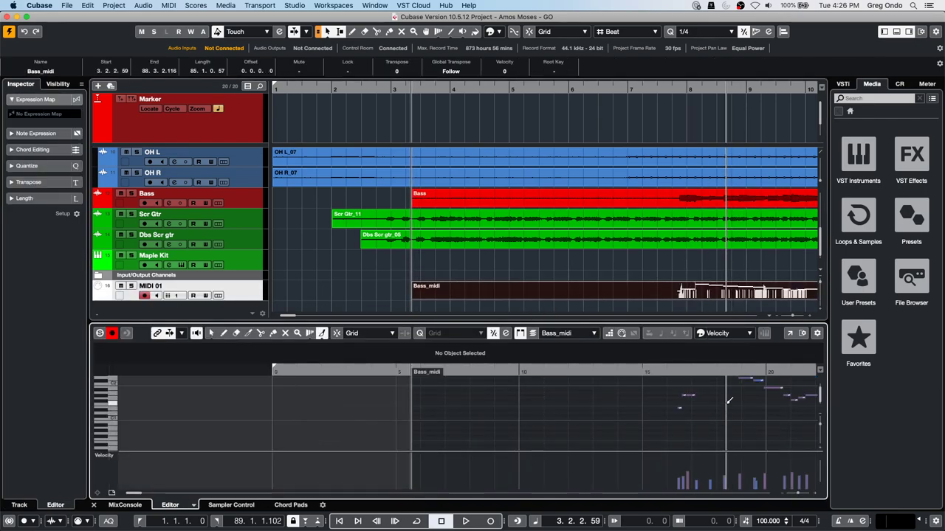
{"action": "left_click_drag", "start_coordinate": [699, 369], "coordinate": [659, 366]}
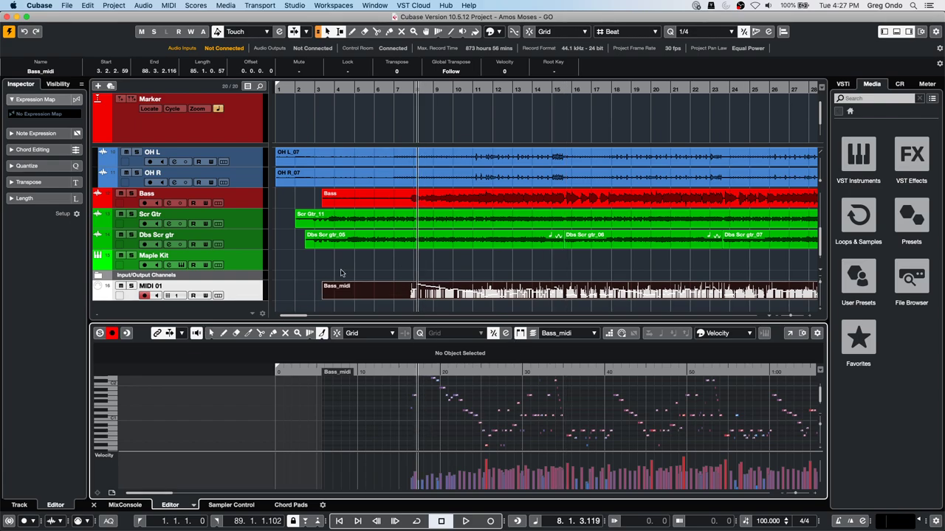
Step: Add a chord track to the project
{"action": "right_click", "coordinate": [242, 126]}
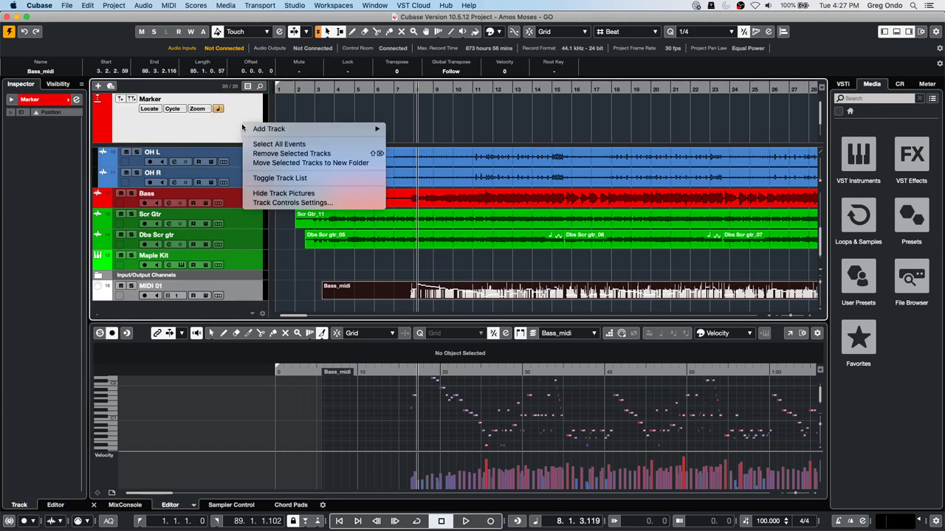
{"action": "mouse_move", "coordinate": [388, 129]}
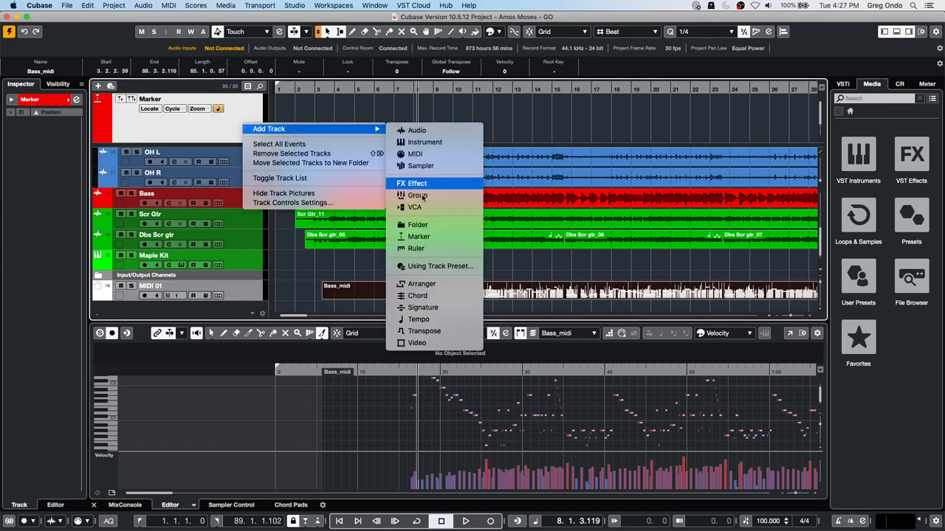
{"action": "left_click", "coordinate": [448, 296]}
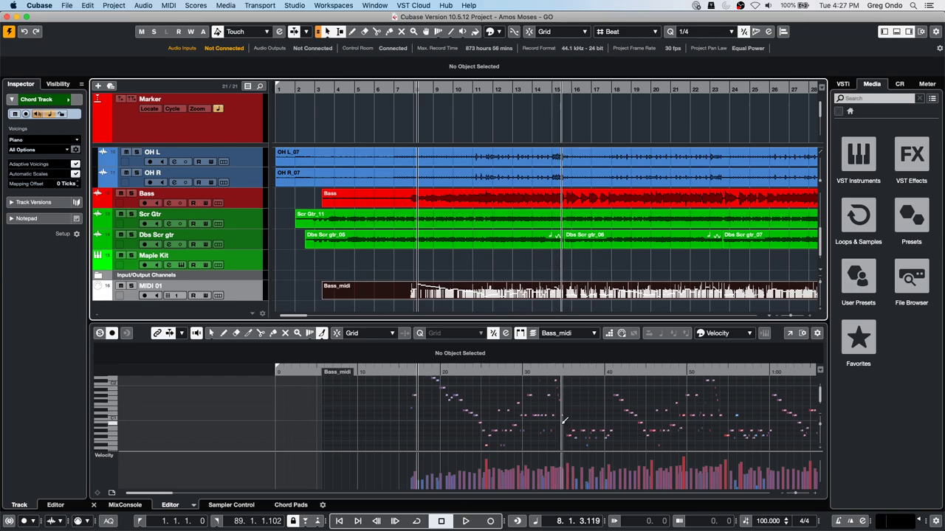
Step: Play the project from about bar 8 to bar 18, bring the chord track into view, and stop playback
{"action": "key", "text": "space"}
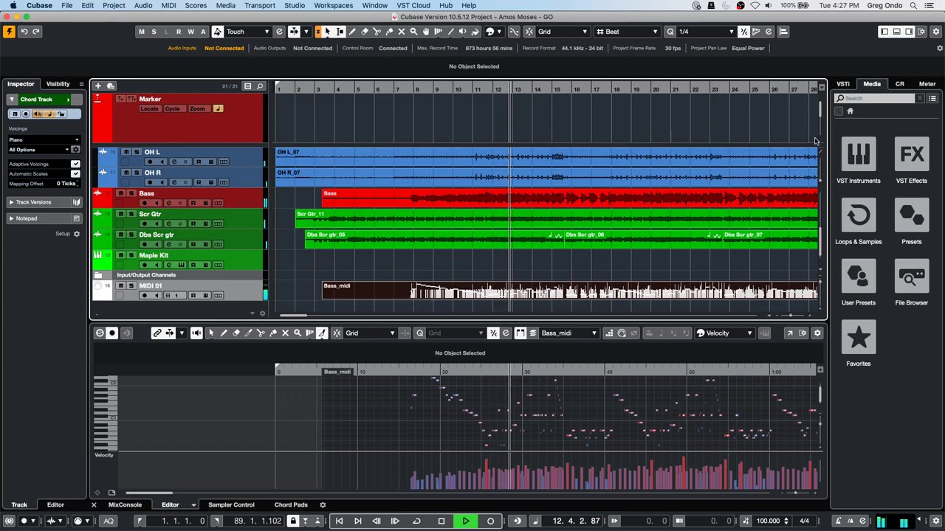
{"action": "scroll", "coordinate": [752, 166], "scroll_direction": "up", "scroll_amount": 5}
{"action": "scroll", "coordinate": [782, 140], "scroll_direction": "down", "scroll_amount": 5}
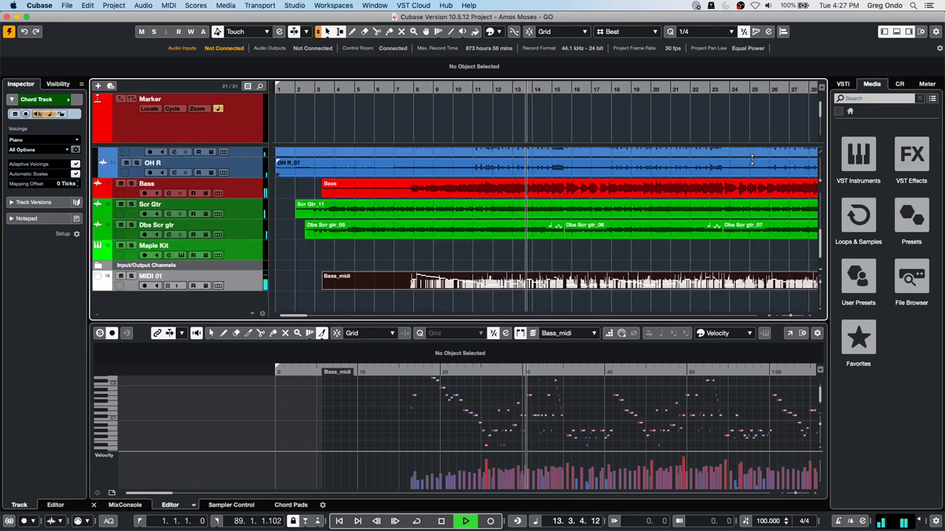
{"action": "scroll", "coordinate": [786, 128], "scroll_direction": "down", "scroll_amount": 5}
{"action": "scroll", "coordinate": [780, 128], "scroll_direction": "up", "scroll_amount": 4}
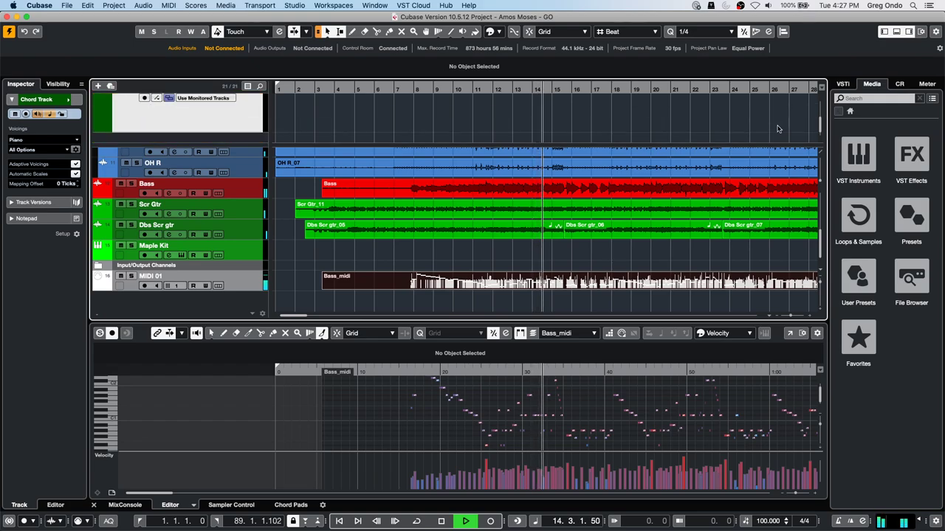
{"action": "scroll", "coordinate": [776, 127], "scroll_direction": "down", "scroll_amount": 5}
{"action": "scroll", "coordinate": [776, 127], "scroll_direction": "up", "scroll_amount": 5}
{"action": "scroll", "coordinate": [777, 127], "scroll_direction": "down", "scroll_amount": 5}
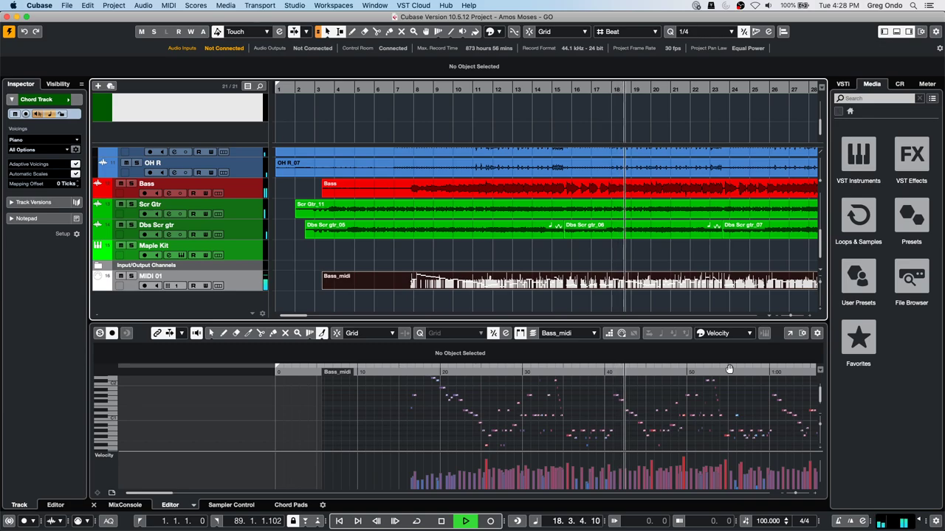
{"action": "key", "text": "space"}
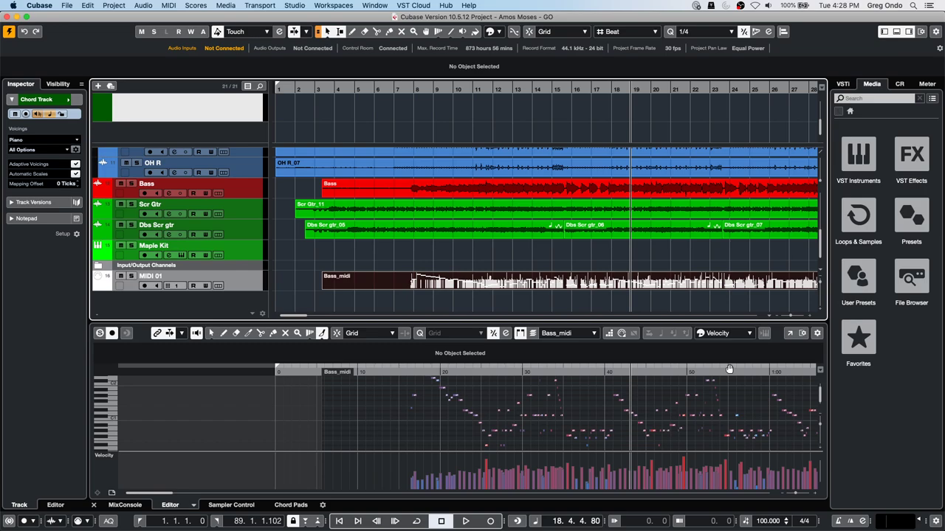
Step: Select the Bass track and expand its Inserts section, leaving the first insert slot empty
{"action": "left_click", "coordinate": [244, 187]}
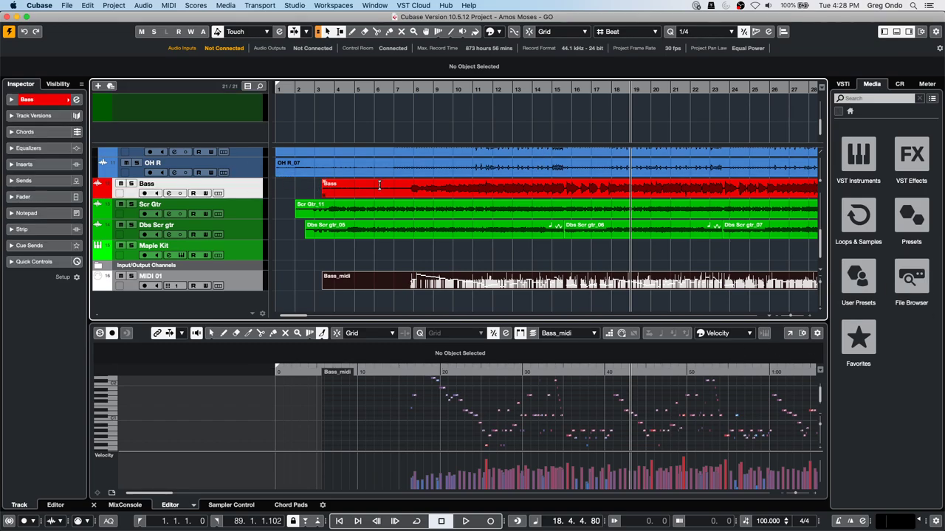
{"action": "left_click", "coordinate": [32, 167]}
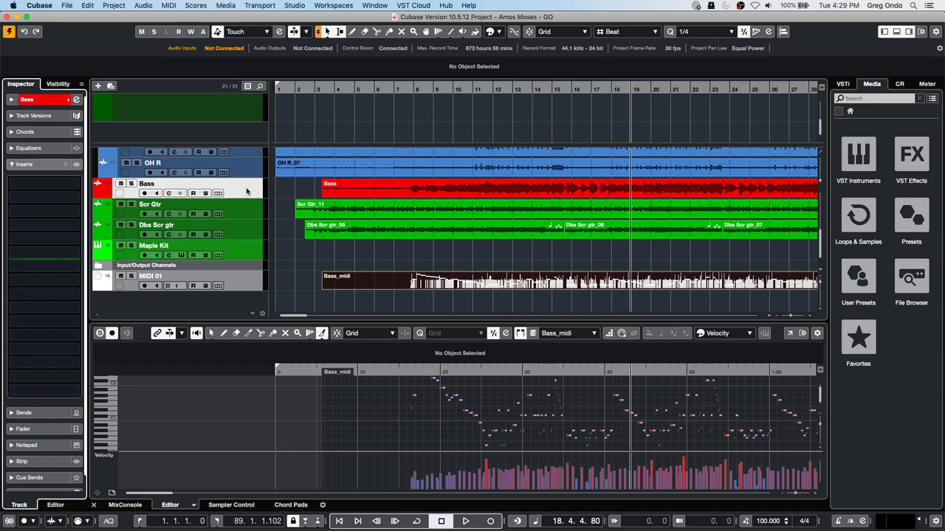
{"action": "left_click", "coordinate": [72, 183]}
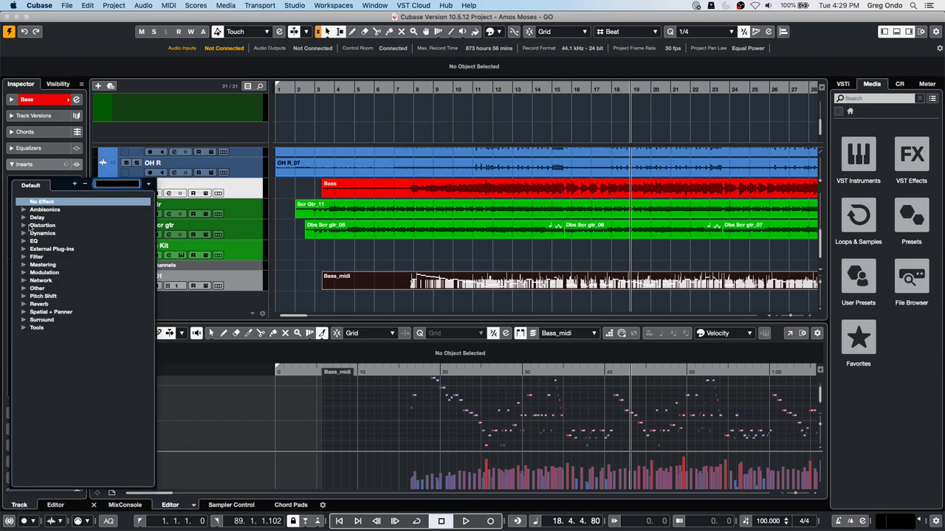
{"action": "left_click", "coordinate": [232, 217]}
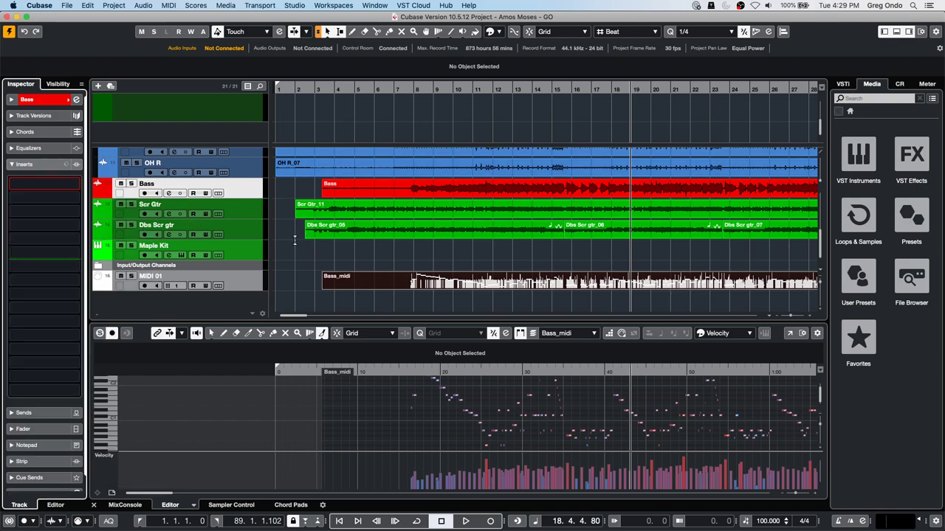
Step: Add one stereo audio track routed to Stereo Out below Dbs Scr gtr and enlarge its track height
{"action": "right_click", "coordinate": [251, 230]}
{"action": "mouse_move", "coordinate": [402, 234]}
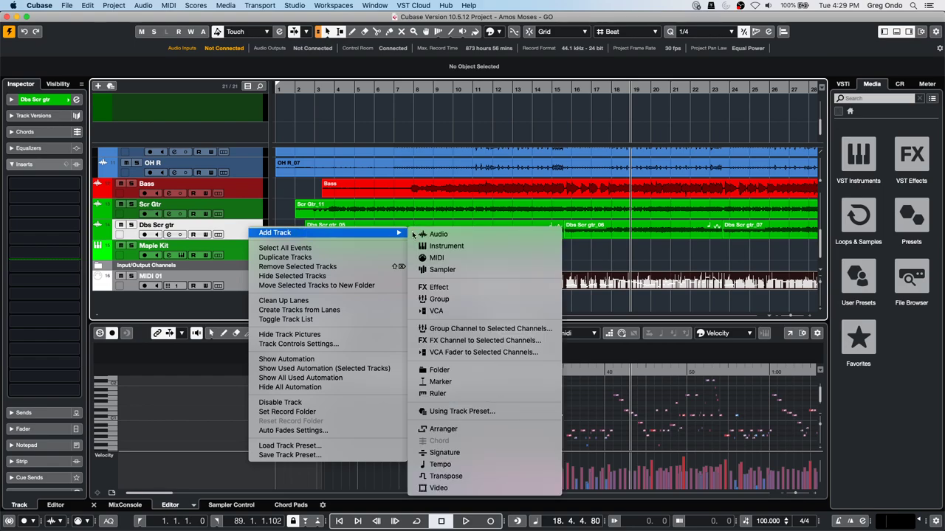
{"action": "left_click", "coordinate": [474, 234]}
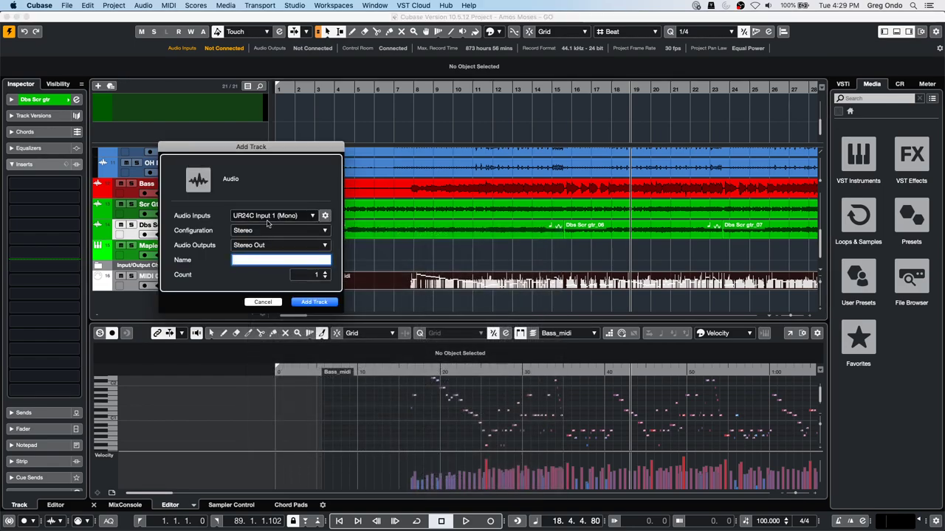
{"action": "left_click", "coordinate": [314, 302]}
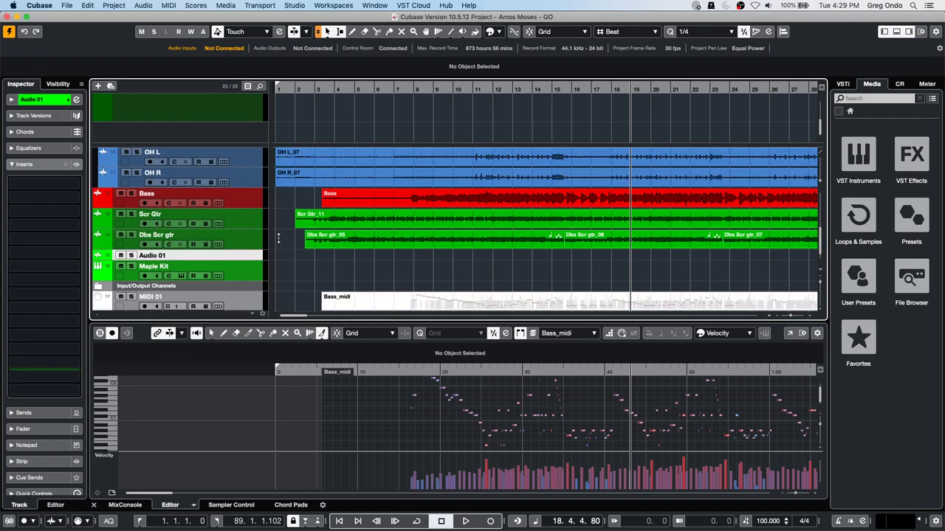
{"action": "left_click_drag", "start_coordinate": [242, 258], "coordinate": [241, 278]}
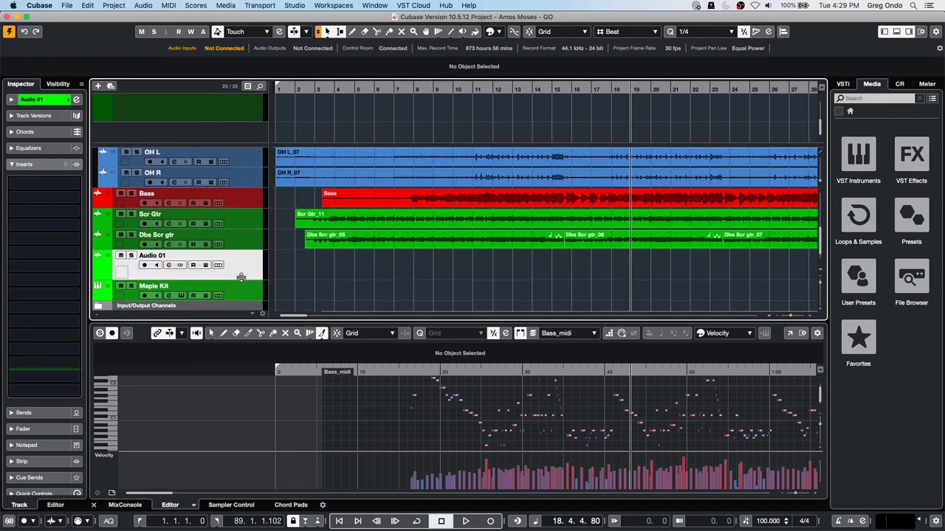
Step: Load the Compressor from the Dynamics effects into the first and second insert slots of the new audio track
{"action": "left_click", "coordinate": [62, 182]}
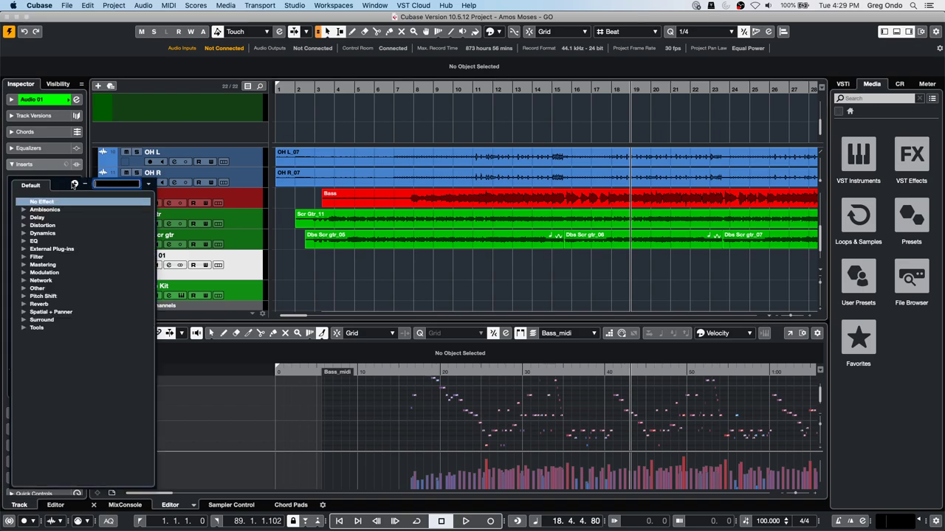
{"action": "left_click", "coordinate": [23, 226]}
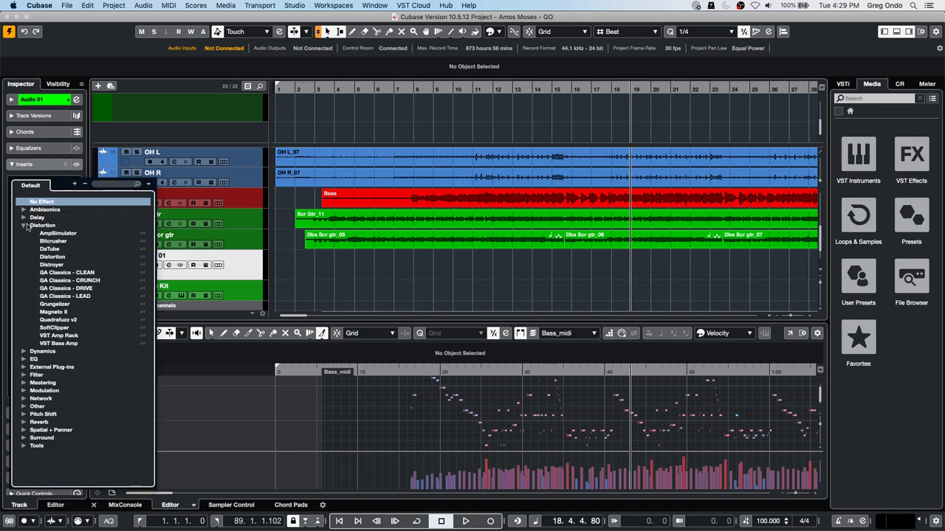
{"action": "left_click", "coordinate": [23, 226]}
{"action": "left_click", "coordinate": [23, 234]}
{"action": "left_click", "coordinate": [66, 250]}
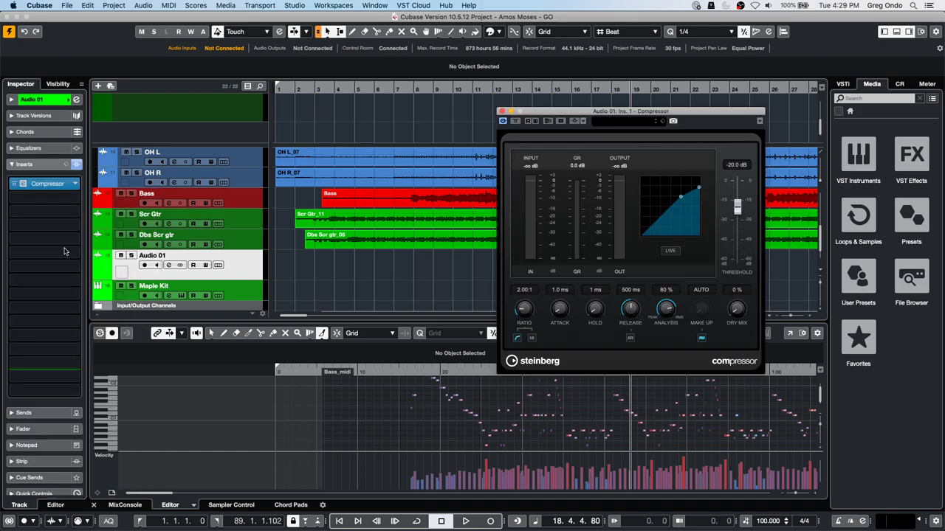
{"action": "left_click", "coordinate": [75, 197]}
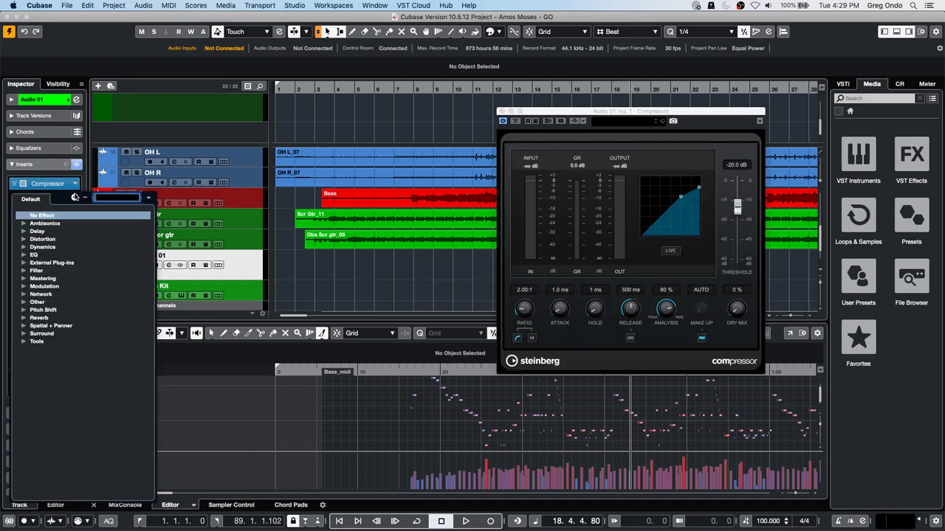
{"action": "left_click", "coordinate": [23, 247]}
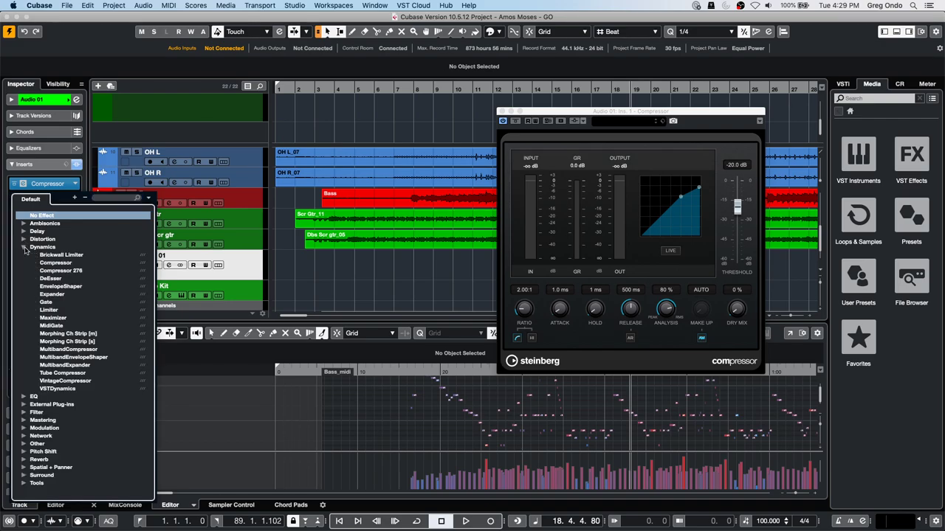
{"action": "left_click", "coordinate": [59, 266]}
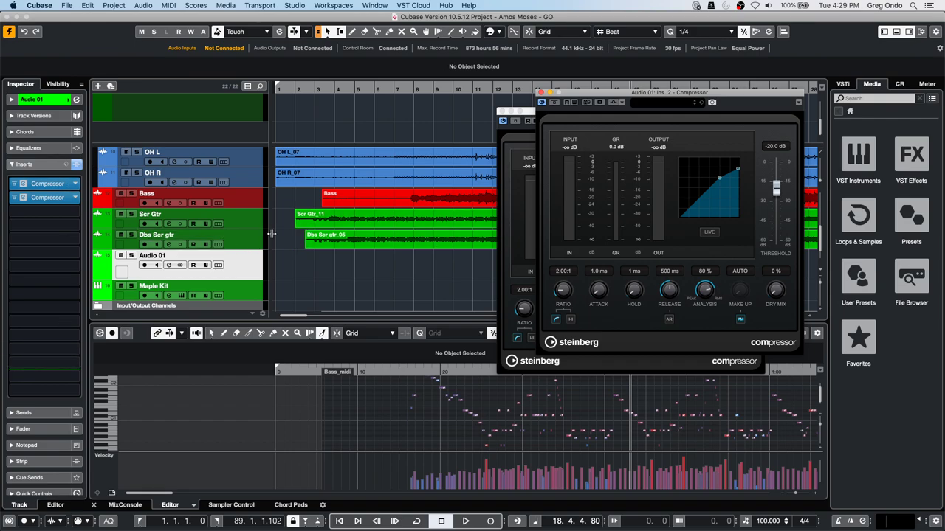
Step: Open the channel settings of Audio 01, show its insert routing, and set the first Compressor's routing to Mono
{"action": "left_click", "coordinate": [240, 271]}
{"action": "left_click", "coordinate": [76, 100]}
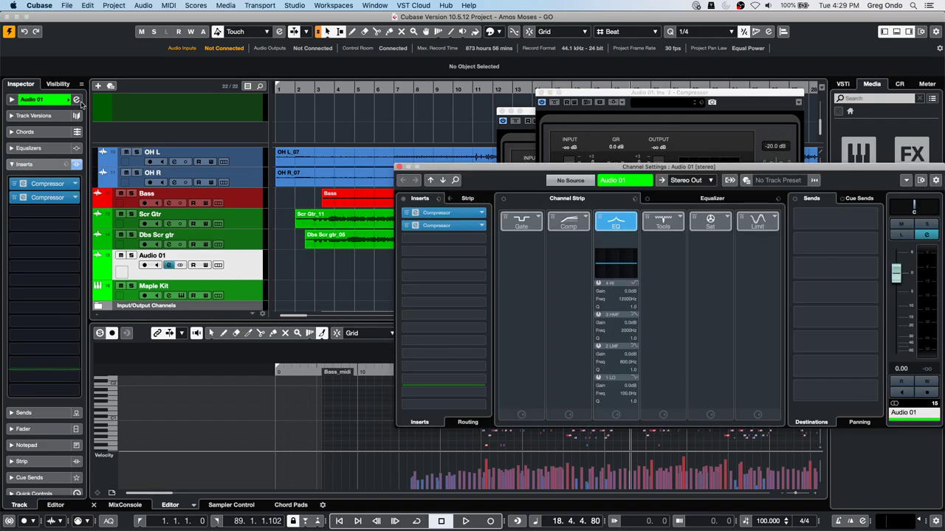
{"action": "left_click", "coordinate": [459, 425]}
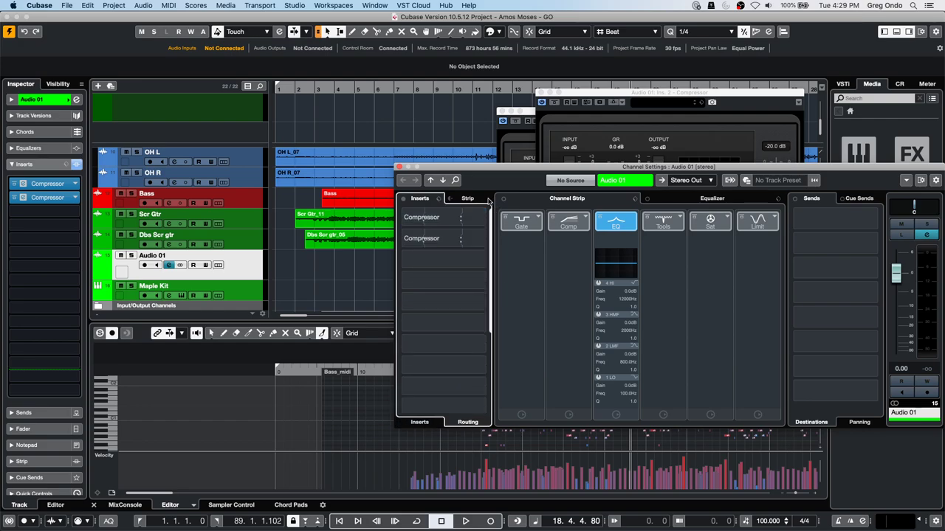
{"action": "left_click", "coordinate": [479, 220]}
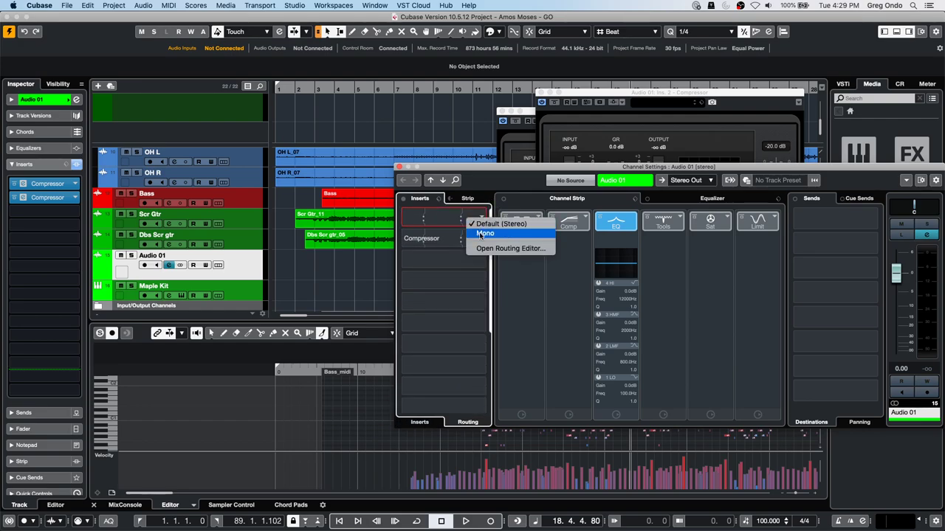
{"action": "left_click", "coordinate": [481, 236]}
Step: Set the second Compressor insert to Mono and shift its linked input and output routing to the right channel
{"action": "left_click", "coordinate": [481, 239]}
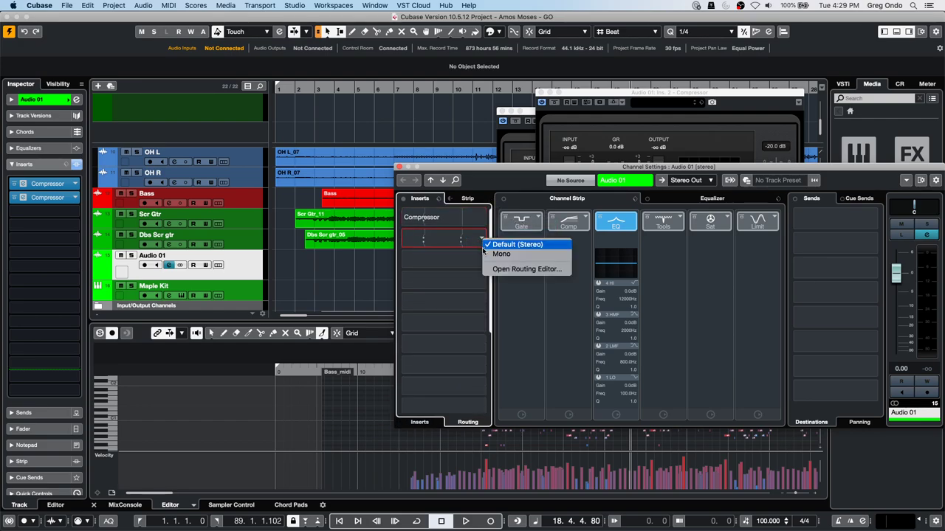
{"action": "left_click_drag", "start_coordinate": [481, 240], "coordinate": [471, 223]}
{"action": "left_click", "coordinate": [472, 221]}
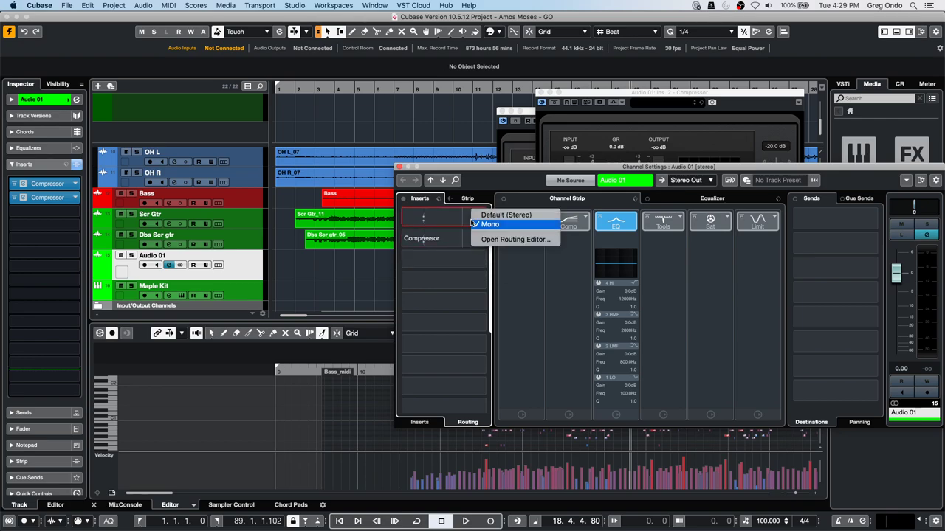
{"action": "left_click", "coordinate": [480, 244]}
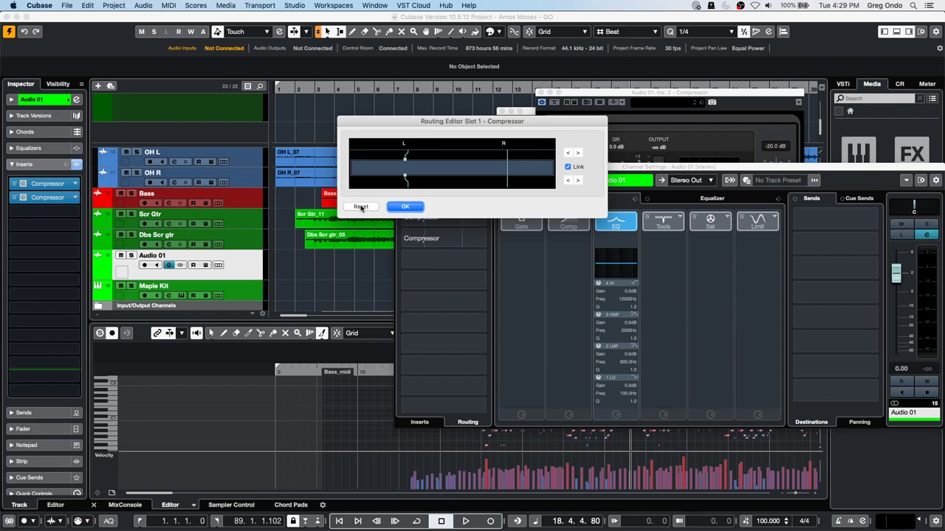
{"action": "left_click", "coordinate": [404, 207]}
{"action": "left_click", "coordinate": [423, 239]}
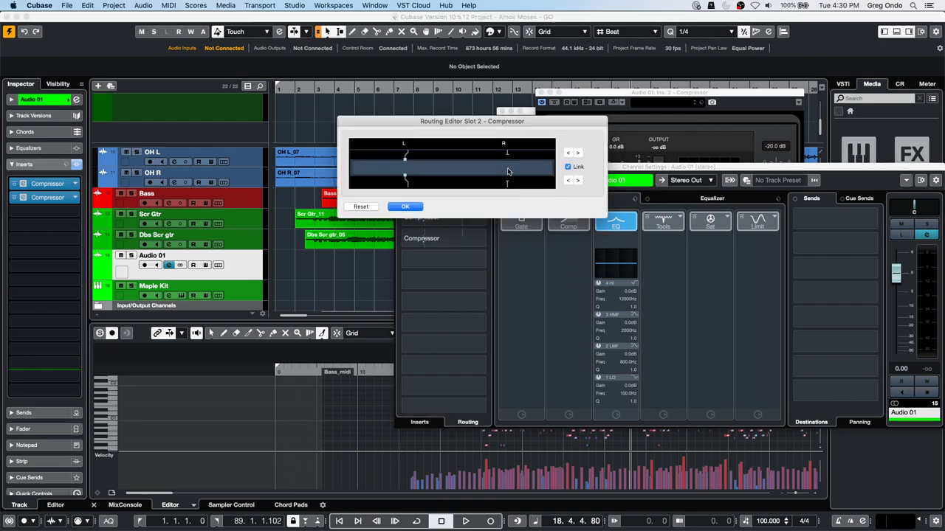
{"action": "left_click", "coordinate": [579, 152]}
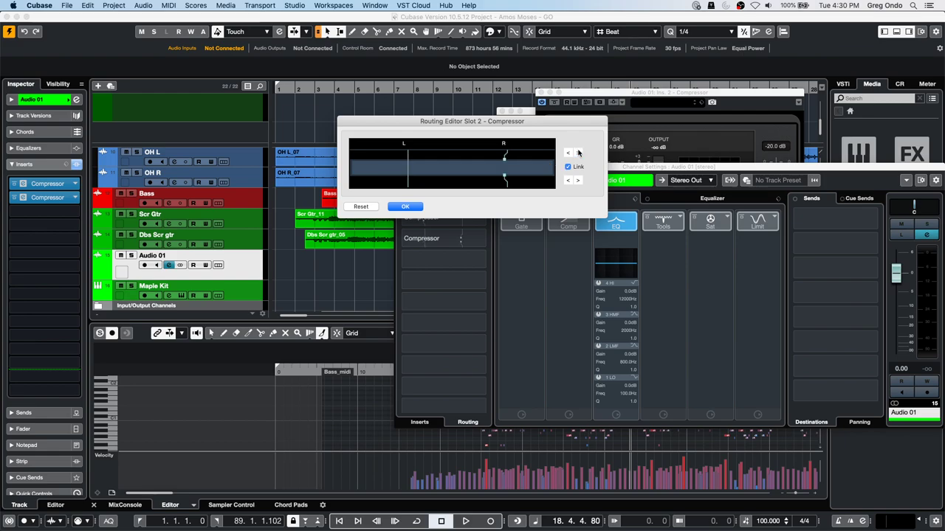
{"action": "left_click", "coordinate": [406, 207]}
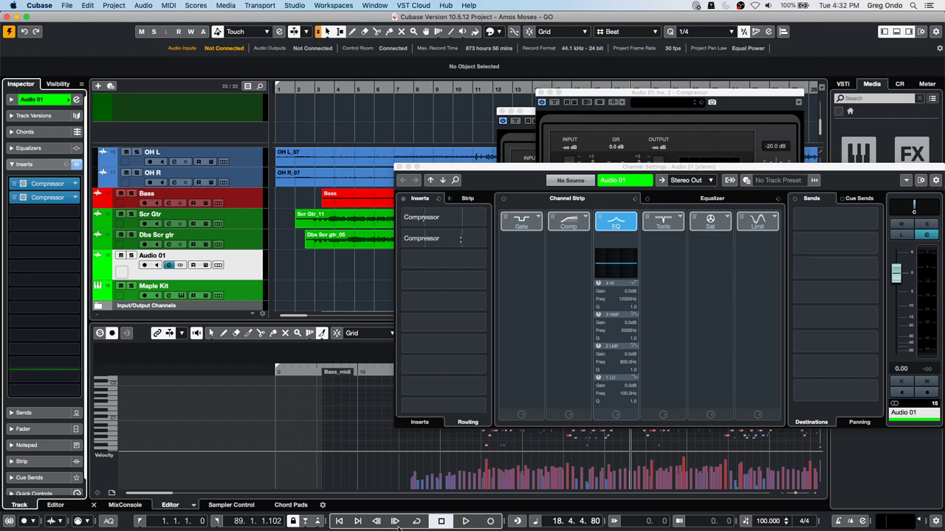
Step: Switch to Dorico 3 and open the recent project Drum Start.dorico
{"action": "mouse_move", "coordinate": [379, 525]}
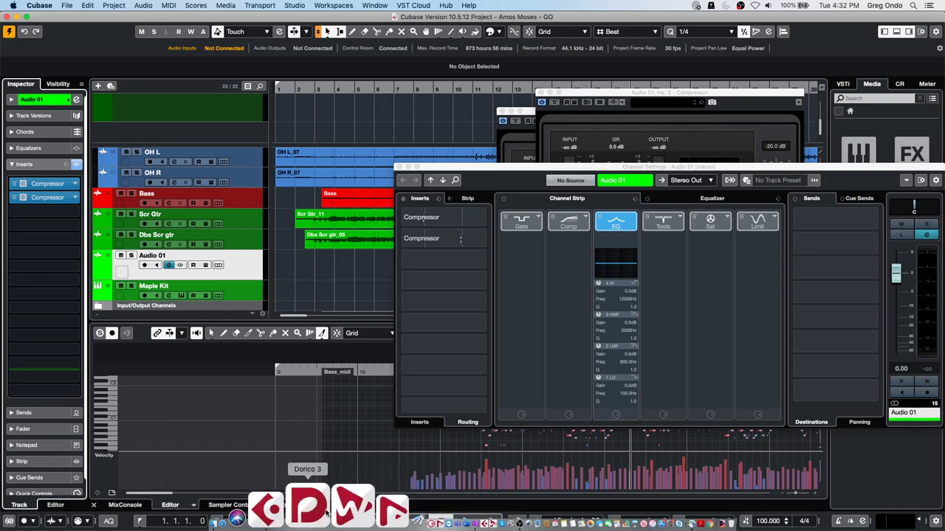
{"action": "left_click", "coordinate": [325, 512]}
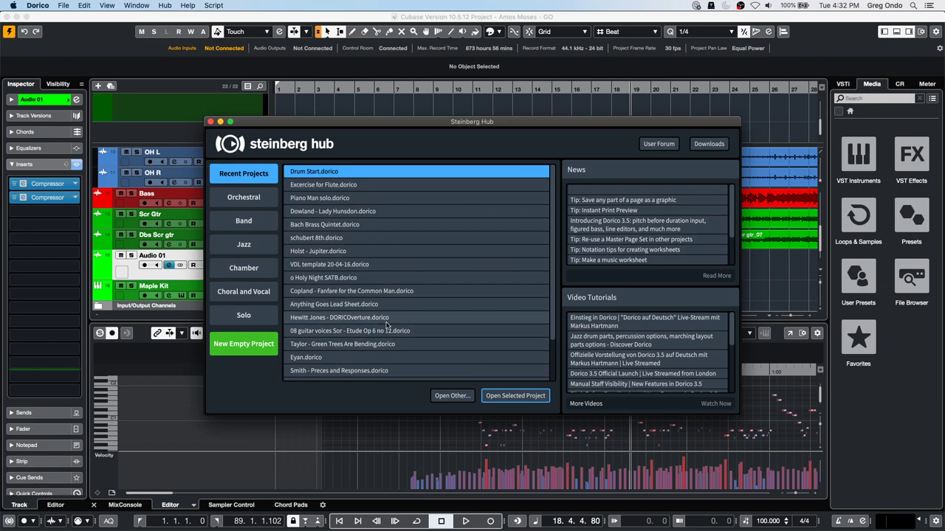
{"action": "double_click", "coordinate": [387, 172]}
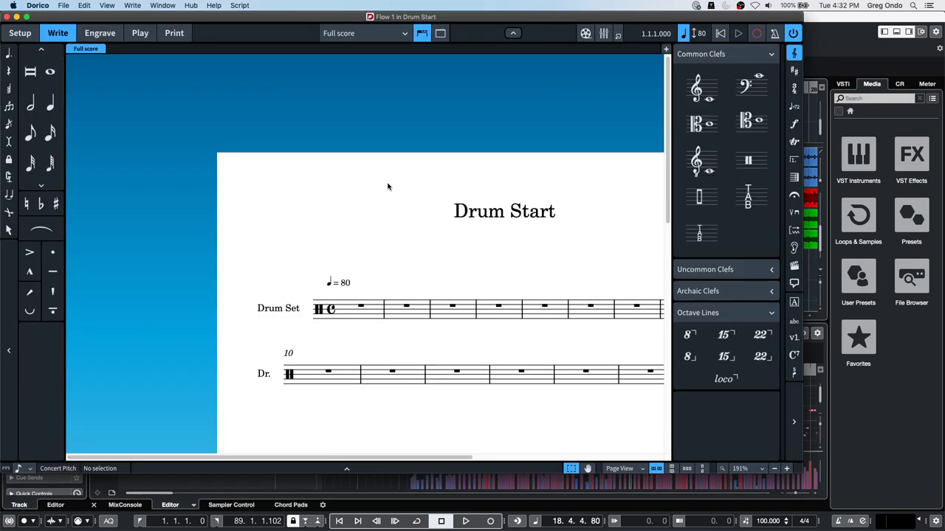
{"action": "left_click", "coordinate": [133, 5]}
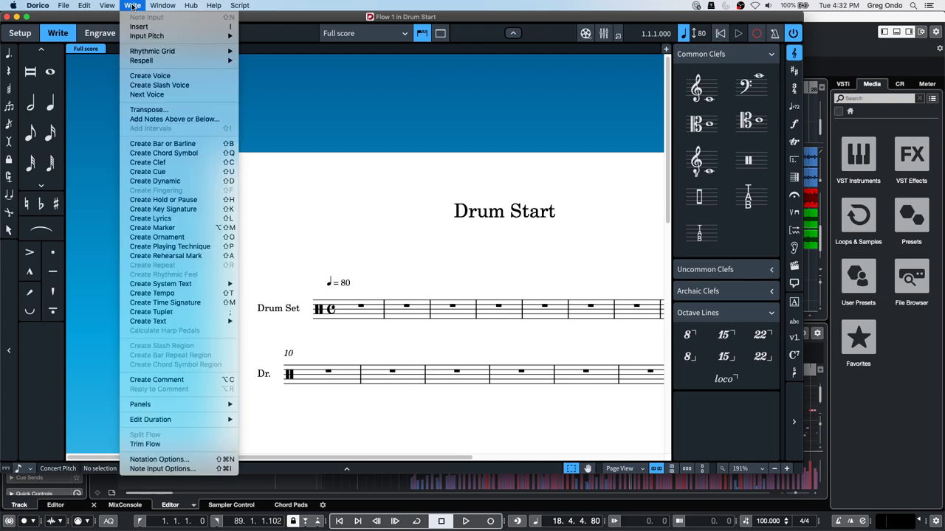
{"action": "left_click", "coordinate": [295, 97]}
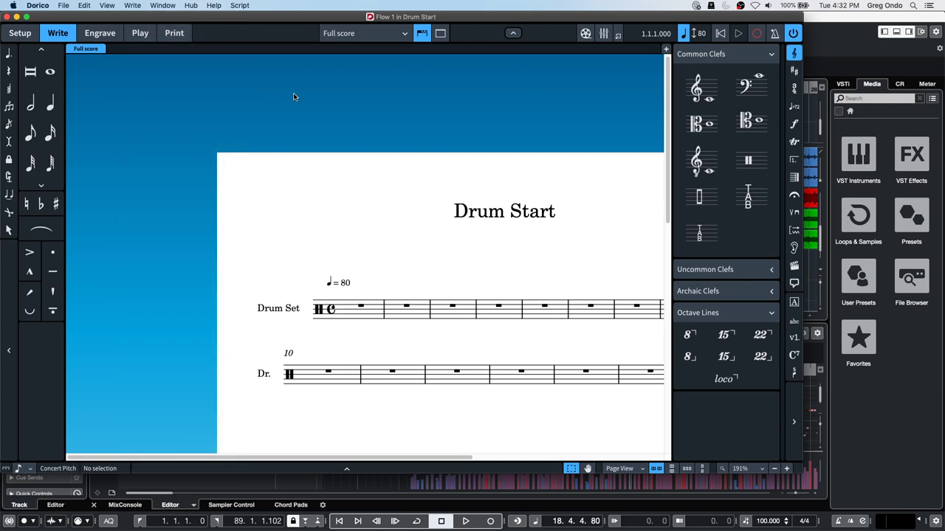
Step: Enter Dorico's Play mode, add a new multiple-instrument percussion map in Percussion Maps, and confirm the dialog
{"action": "left_click", "coordinate": [139, 33]}
{"action": "left_click", "coordinate": [130, 5]}
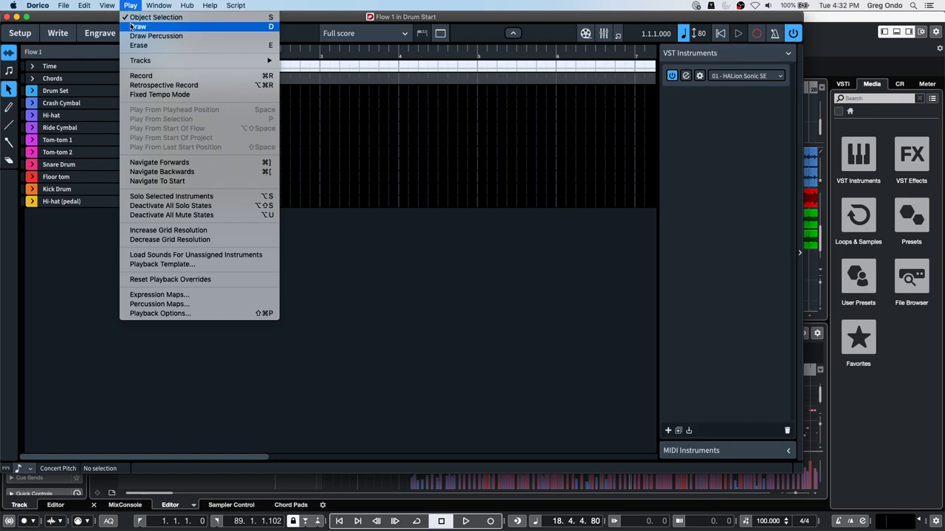
{"action": "left_click", "coordinate": [187, 306]}
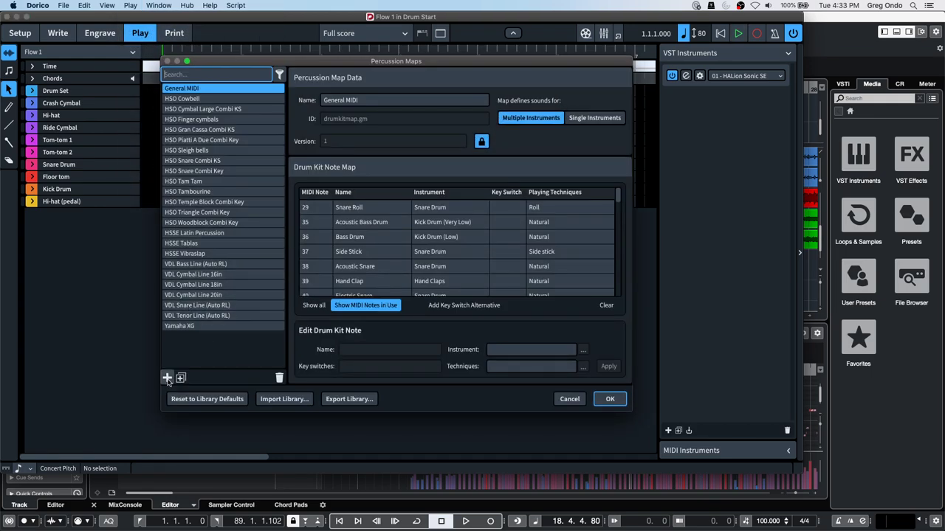
{"action": "left_click", "coordinate": [166, 378]}
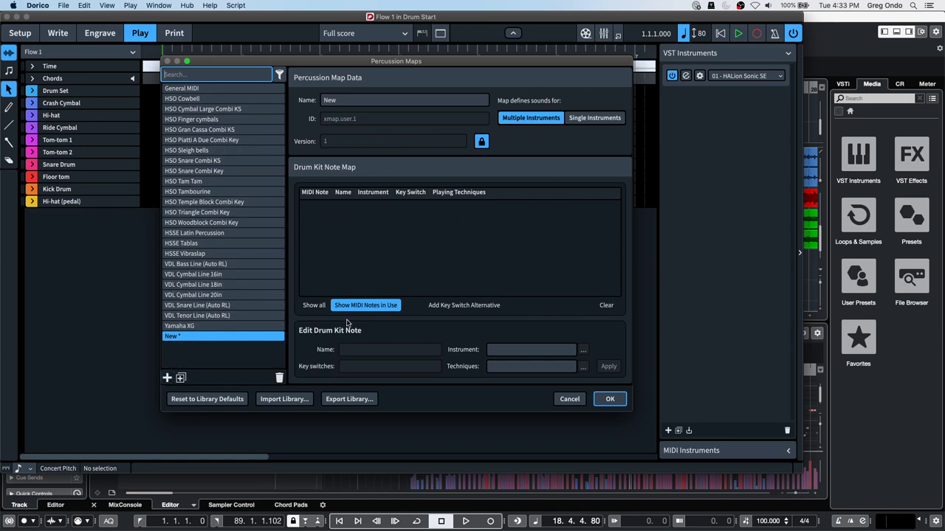
{"action": "left_click", "coordinate": [612, 399]}
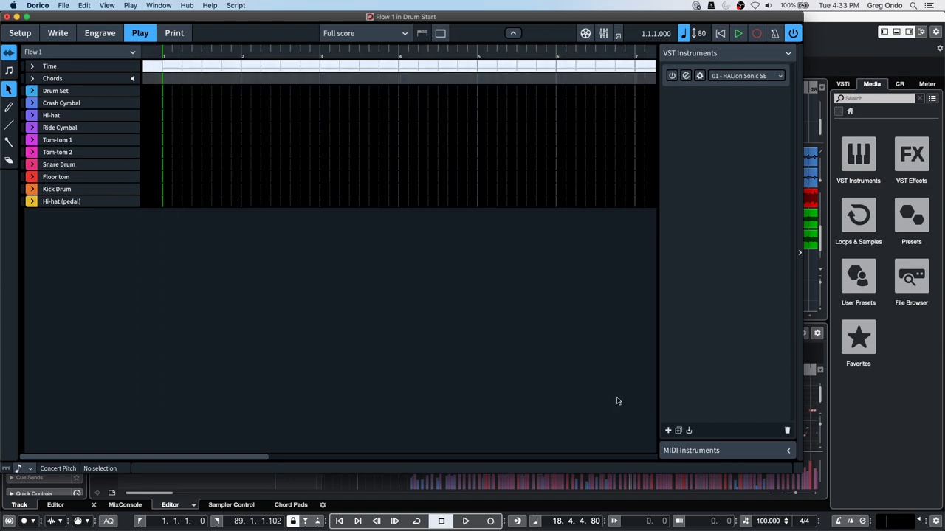
Step: Quit Dorico without saving the changes to Drum Start and return to Cubase
{"action": "left_click", "coordinate": [31, 5]}
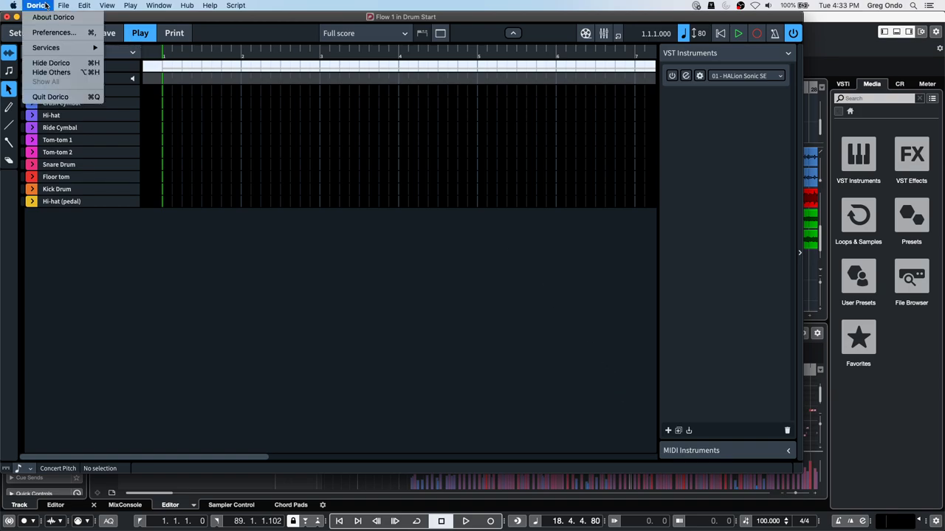
{"action": "left_click", "coordinate": [73, 99]}
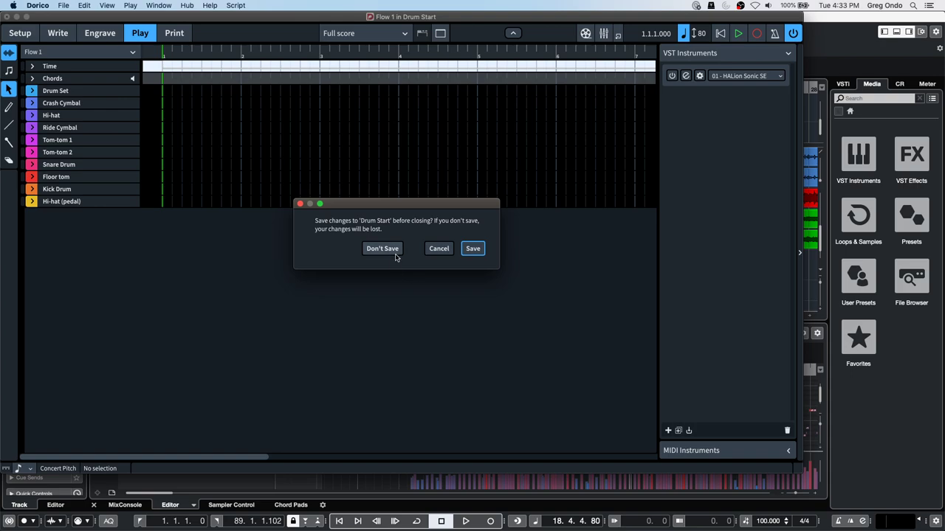
{"action": "left_click", "coordinate": [391, 249]}
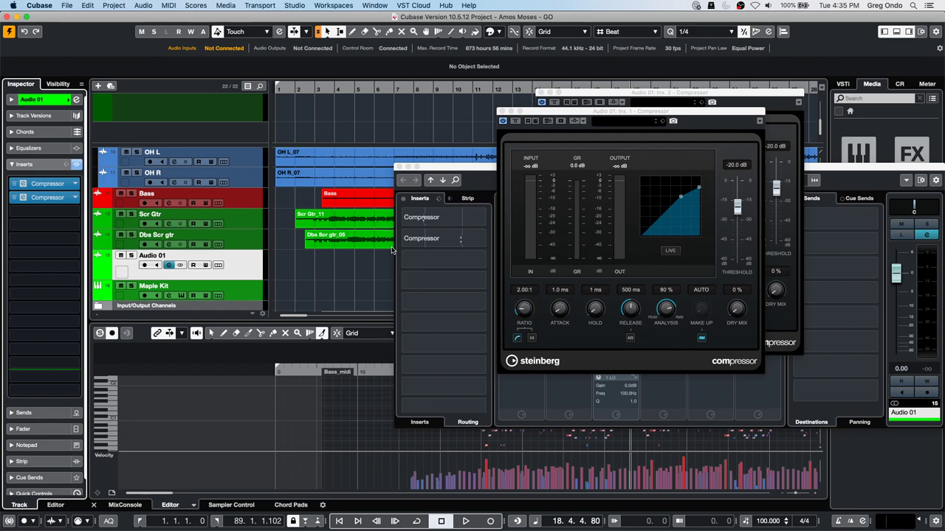
Step: Close both Compressor plug-in windows and the Audio 01 channel settings window
{"action": "left_click_drag", "start_coordinate": [523, 312], "coordinate": [523, 312]}
{"action": "left_click_drag", "start_coordinate": [519, 317], "coordinate": [559, 306]}
{"action": "left_click_drag", "start_coordinate": [559, 314], "coordinate": [557, 310]}
{"action": "left_click", "coordinate": [504, 111]}
{"action": "left_click", "coordinate": [541, 93]}
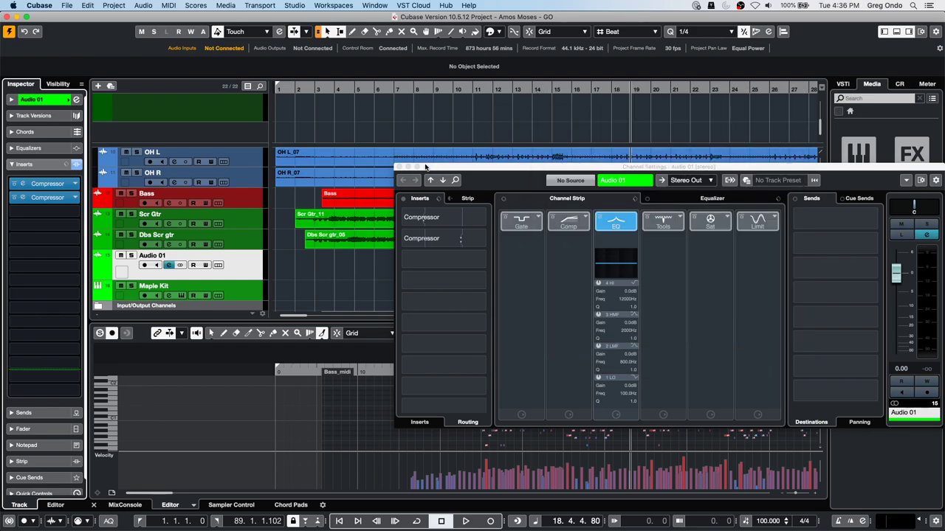
{"action": "left_click", "coordinate": [399, 167]}
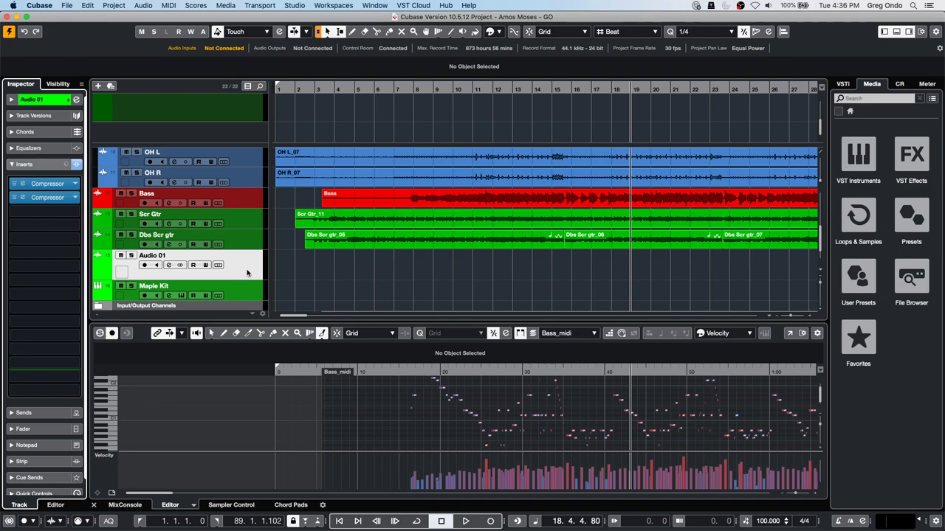
Step: Select all tracks in the track list from Kik through Maple Kit
{"action": "scroll", "coordinate": [262, 197], "scroll_direction": "down", "scroll_amount": 1}
{"action": "scroll", "coordinate": [255, 188], "scroll_direction": "up", "scroll_amount": 5}
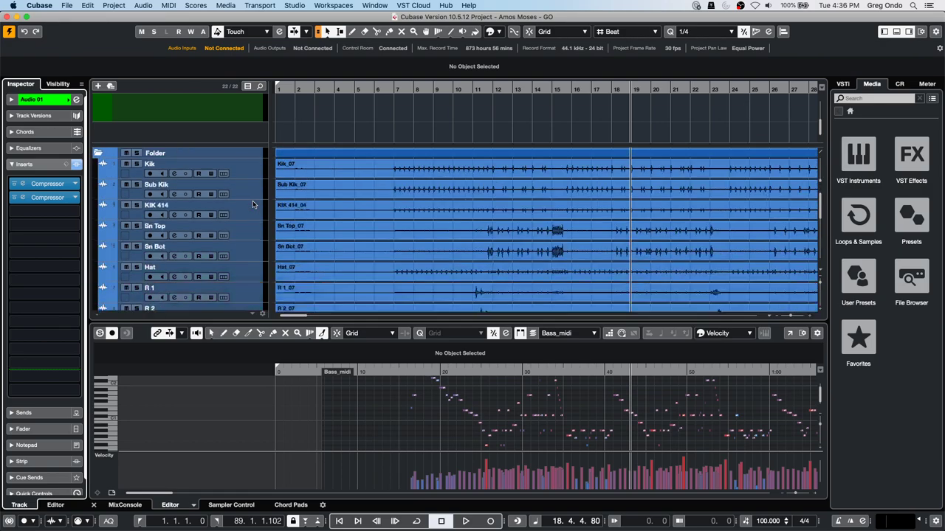
{"action": "left_click", "coordinate": [255, 177]}
{"action": "scroll", "coordinate": [253, 204], "scroll_direction": "down", "scroll_amount": 6}
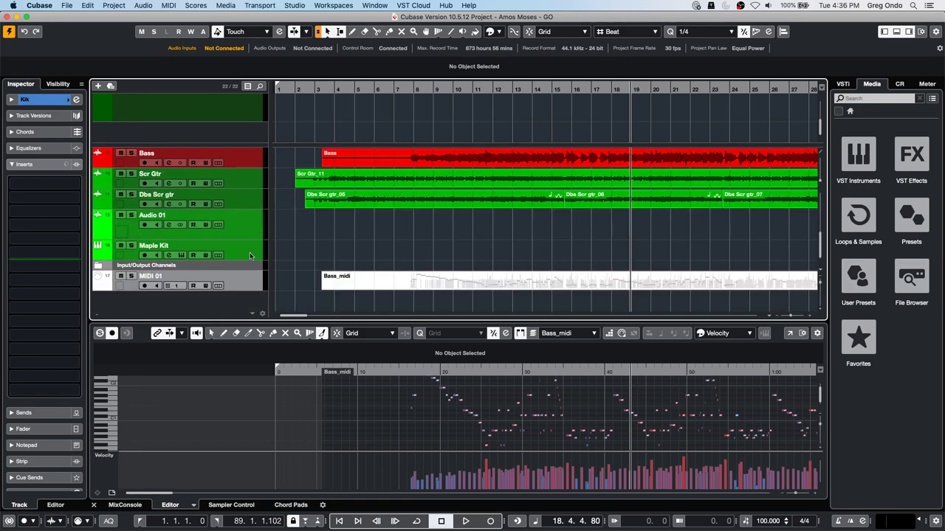
{"action": "left_click", "coordinate": [249, 255], "text": "shift"}
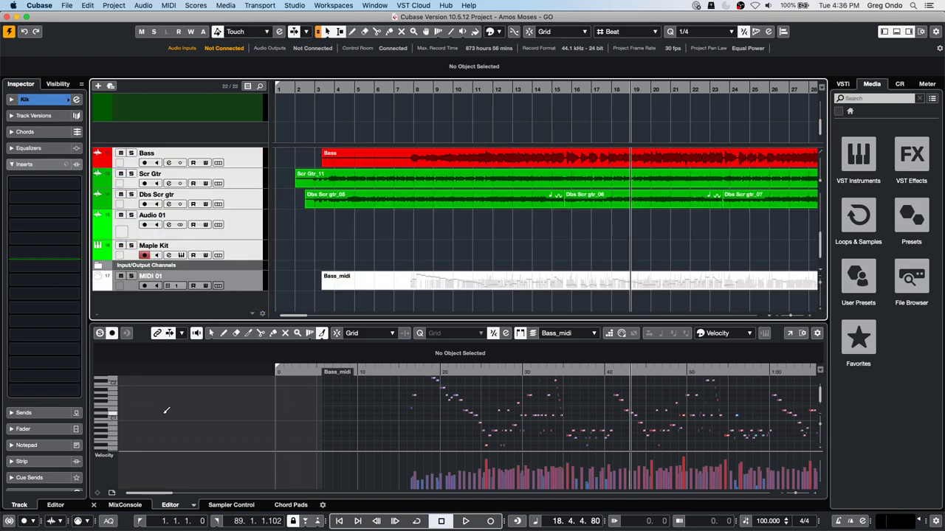
Step: Show the MixConsole and add one stereo REVerence FX channel to the selected channels, routed to Stereo Out and created outside a folder
{"action": "left_click", "coordinate": [124, 504]}
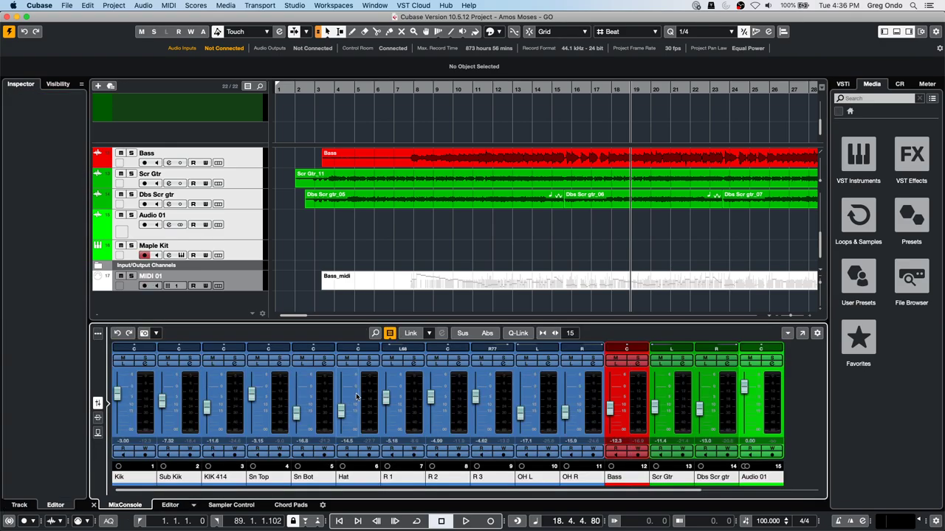
{"action": "right_click", "coordinate": [322, 392]}
{"action": "scroll", "coordinate": [361, 473], "scroll_direction": "down", "scroll_amount": 5}
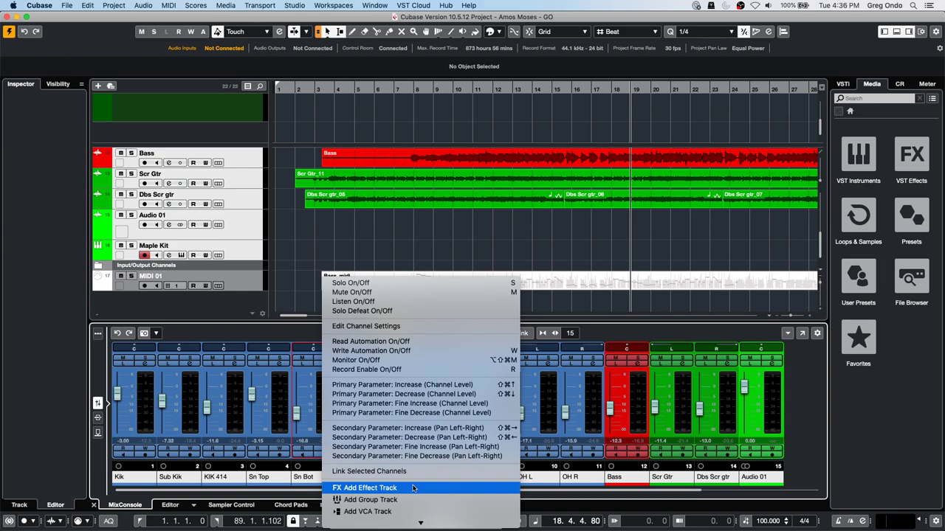
{"action": "scroll", "coordinate": [413, 479], "scroll_direction": "down", "scroll_amount": 4}
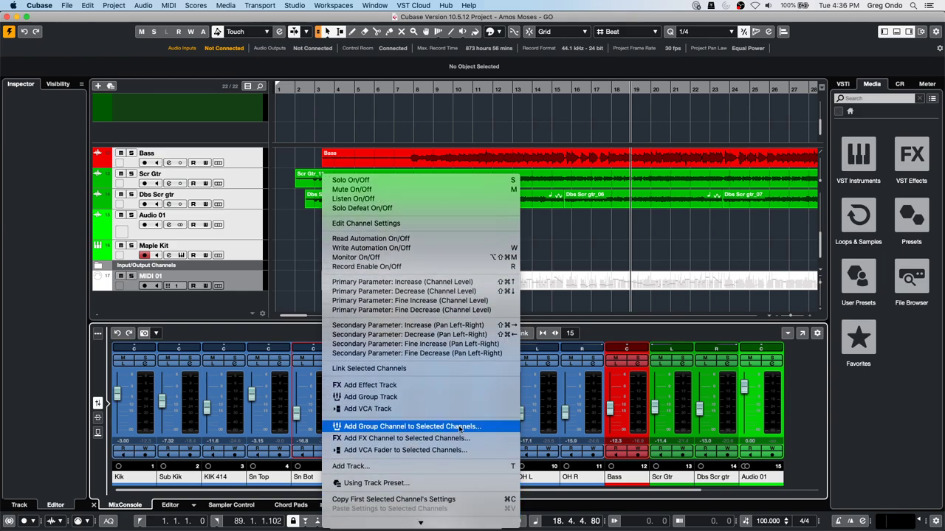
{"action": "left_click", "coordinate": [463, 441]}
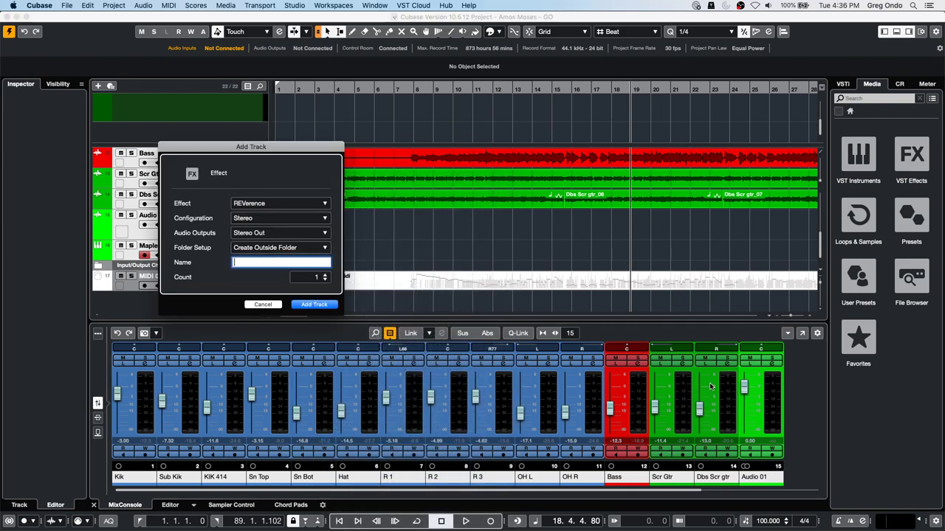
{"action": "left_click", "coordinate": [313, 304]}
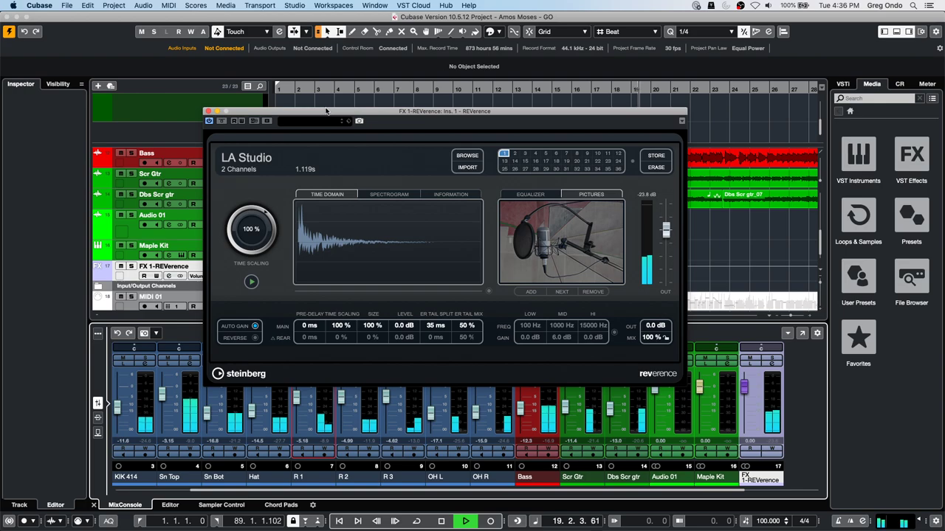
Step: Raise the REVerence output level to 12.0 dB during playback and select only the KIK 414 channel
{"action": "left_click_drag", "start_coordinate": [665, 232], "coordinate": [666, 200]}
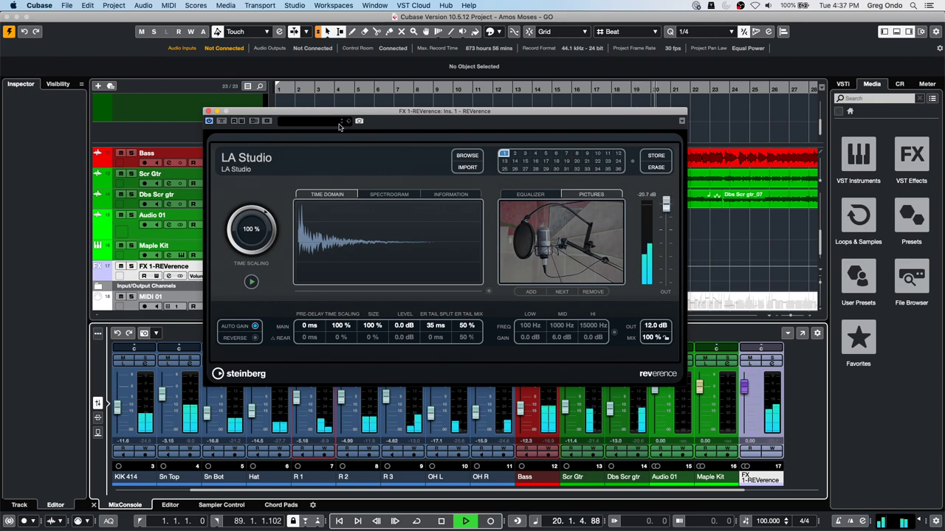
{"action": "left_click", "coordinate": [133, 404]}
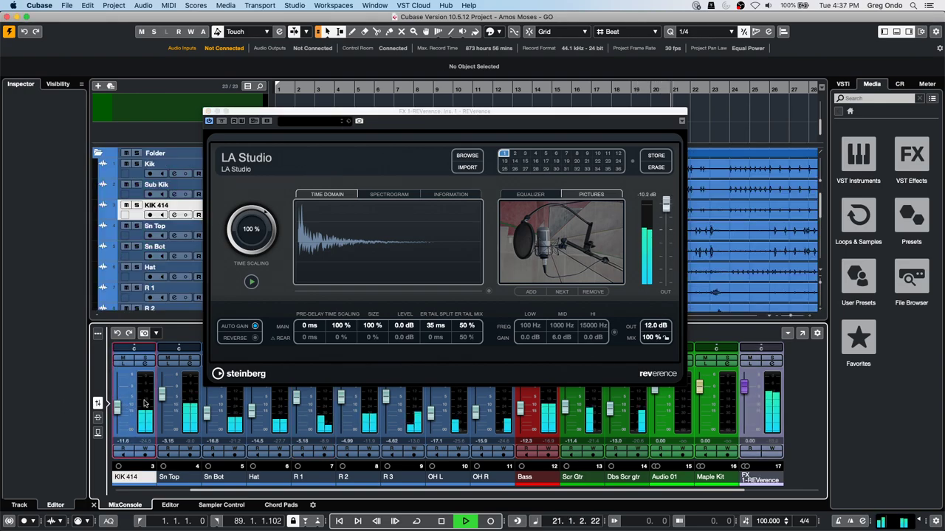
{"action": "right_click", "coordinate": [501, 411]}
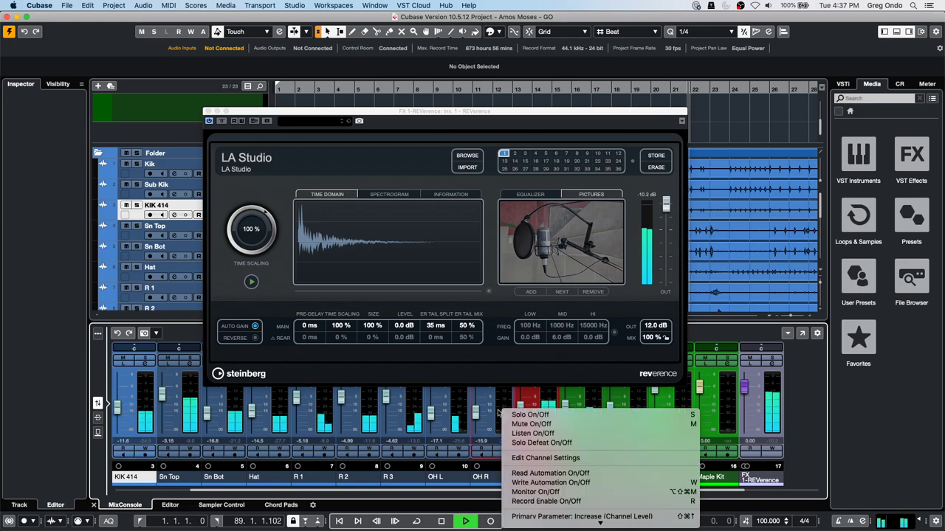
{"action": "left_click", "coordinate": [452, 421]}
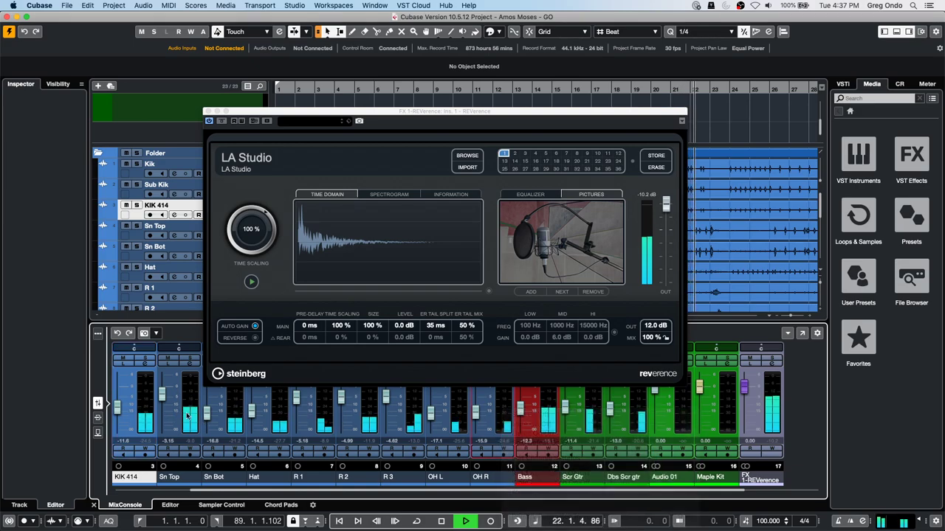
Step: Add one stereo Group channel to the selected KIK 414 to OH R channels, routed to Stereo Out outside a folder, and close REVerence
{"action": "left_click", "coordinate": [509, 411]}
{"action": "right_click", "coordinate": [509, 408]}
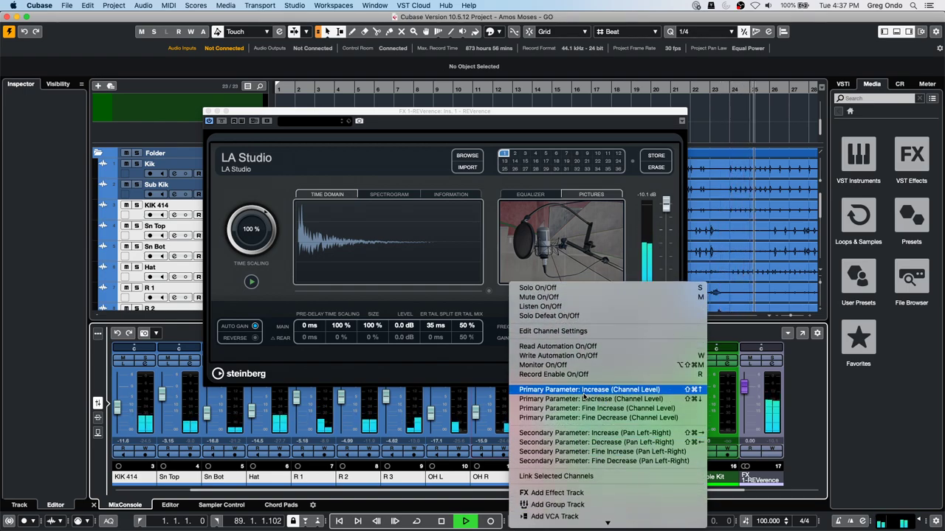
{"action": "mouse_move", "coordinate": [561, 529]}
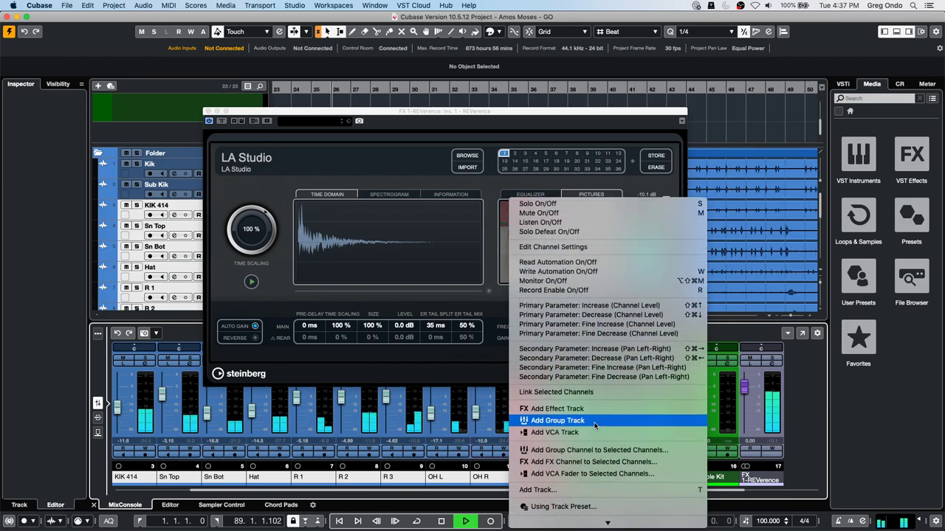
{"action": "left_click", "coordinate": [627, 452]}
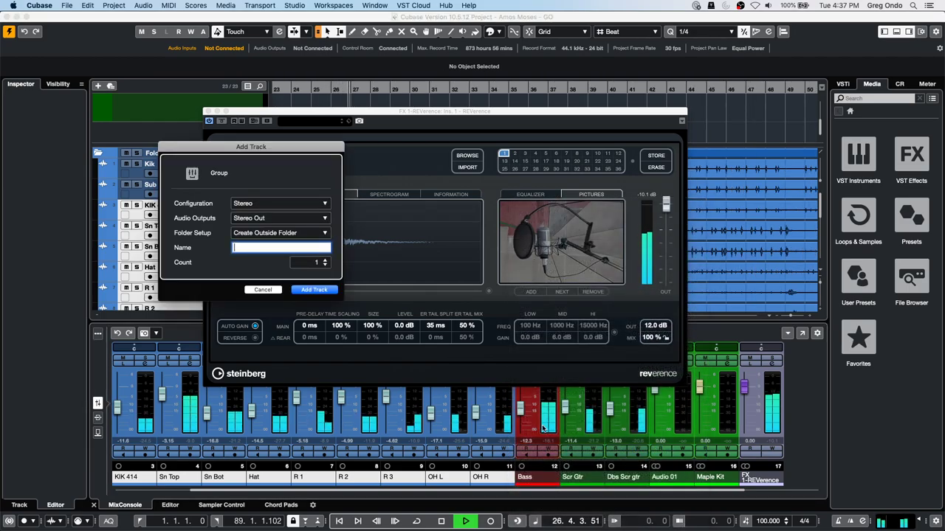
{"action": "left_click", "coordinate": [315, 290]}
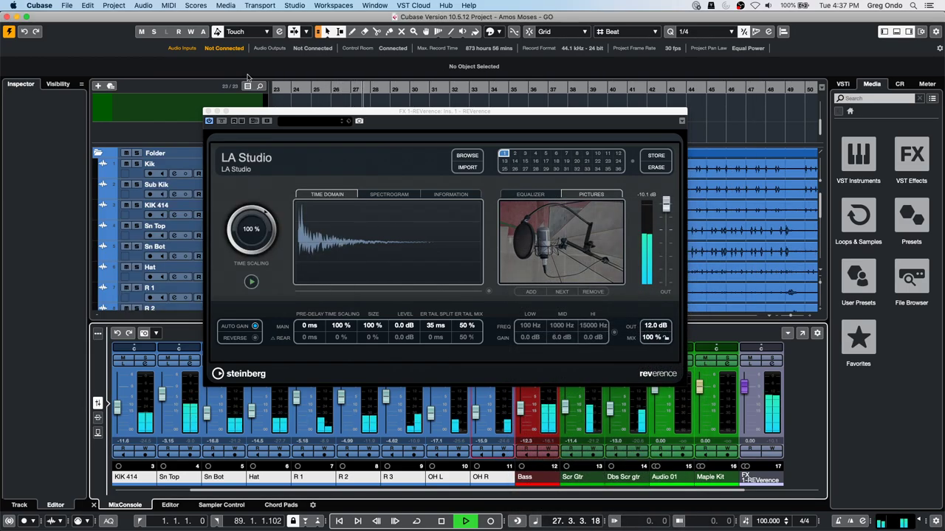
{"action": "left_click", "coordinate": [810, 179]}
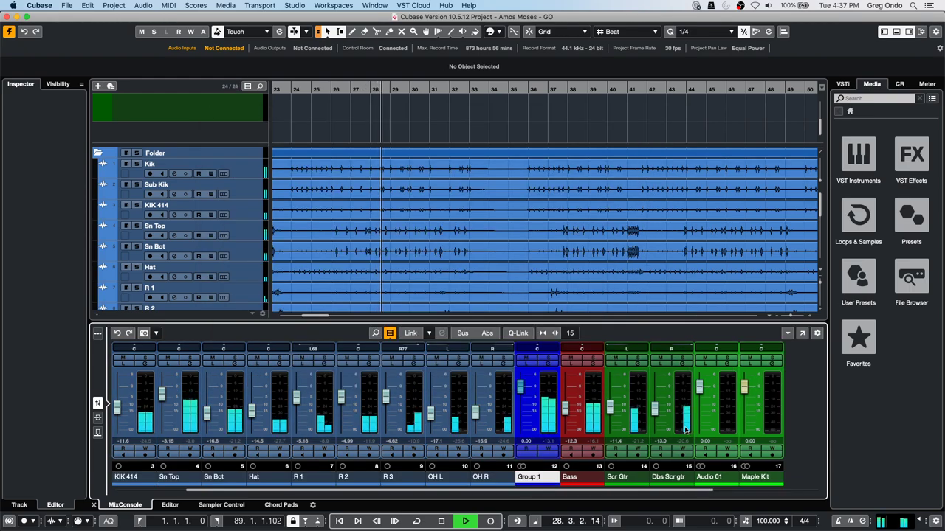
Step: Mute and unmute Group 1 during playback and lower its fader to -9.26 dB
{"action": "left_click", "coordinate": [533, 361]}
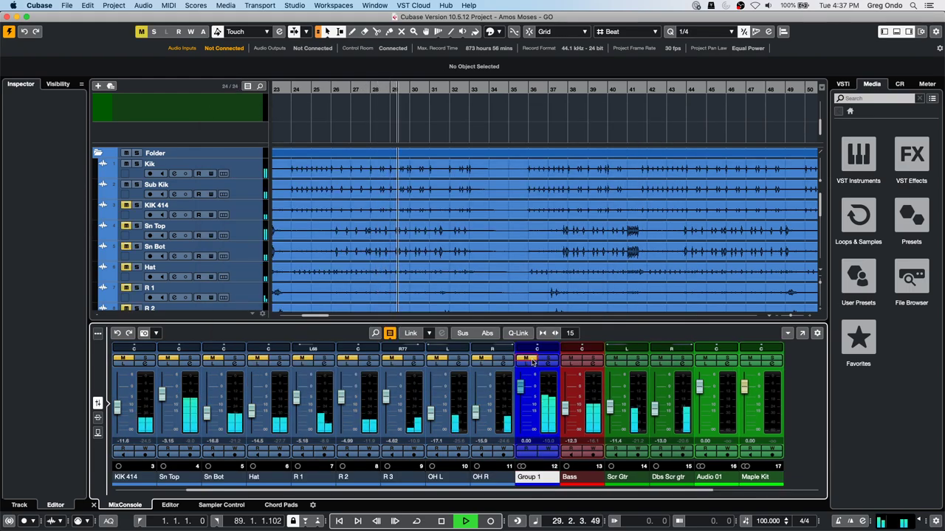
{"action": "left_click", "coordinate": [533, 361]}
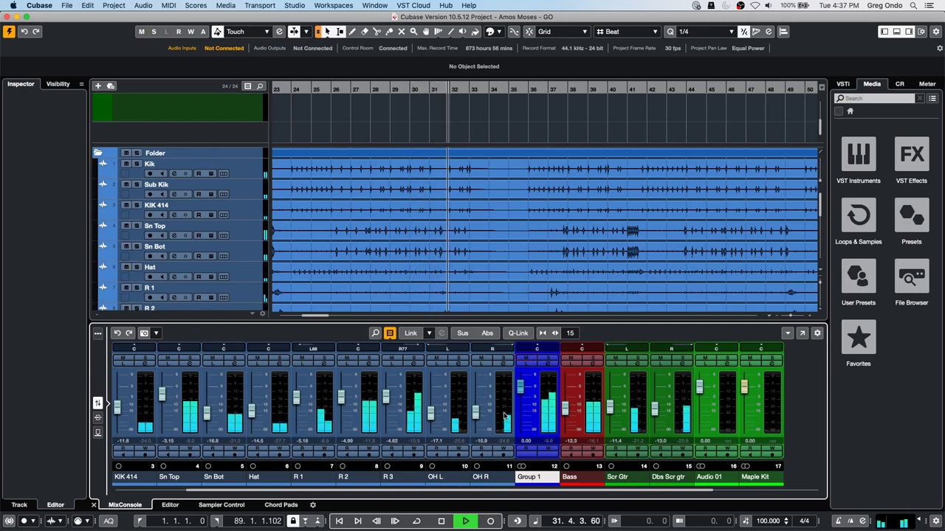
{"action": "key", "text": "space"}
{"action": "key", "text": "space"}
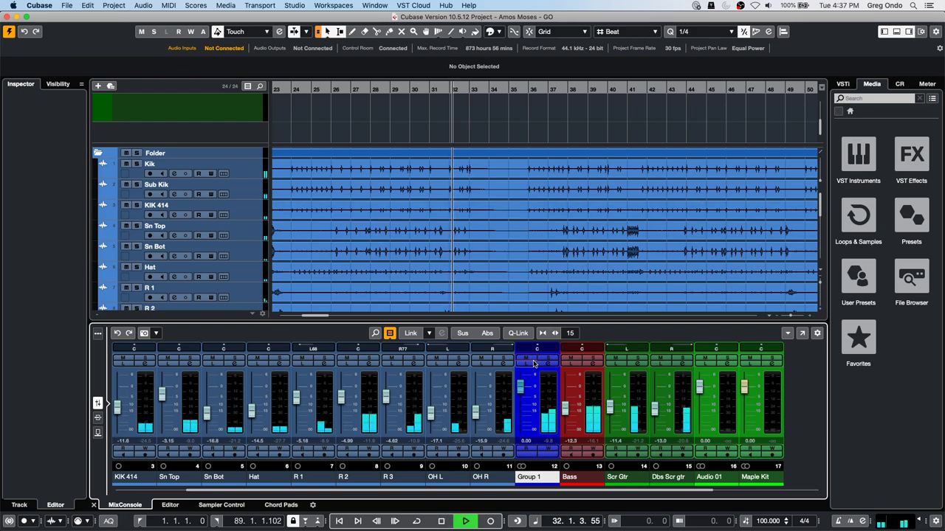
{"action": "left_click_drag", "start_coordinate": [520, 385], "coordinate": [524, 406]}
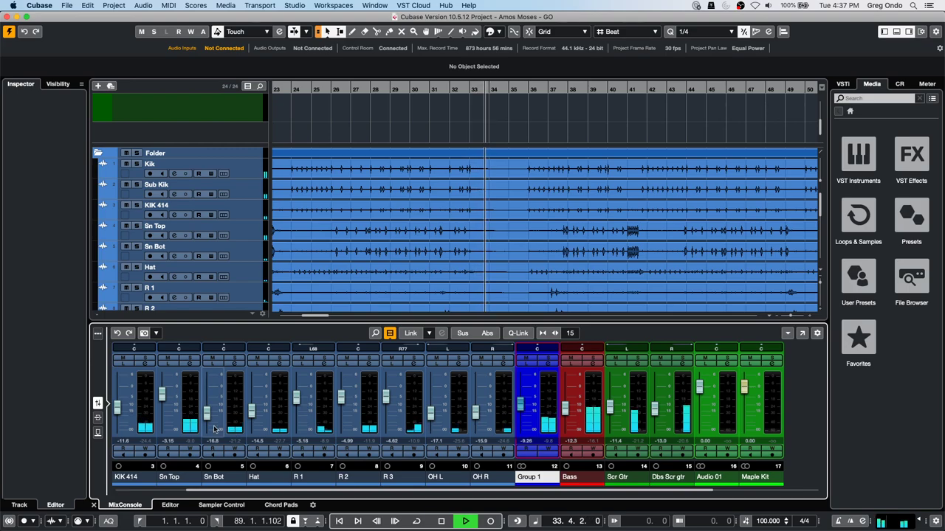
{"action": "key", "text": "space"}
Step: Select the KIK 414 through OH R channels and adjust the Group 1 fader during playback, ending at 2.15 dB
{"action": "left_click", "coordinate": [134, 411]}
{"action": "left_click", "coordinate": [503, 411], "text": "shift"}
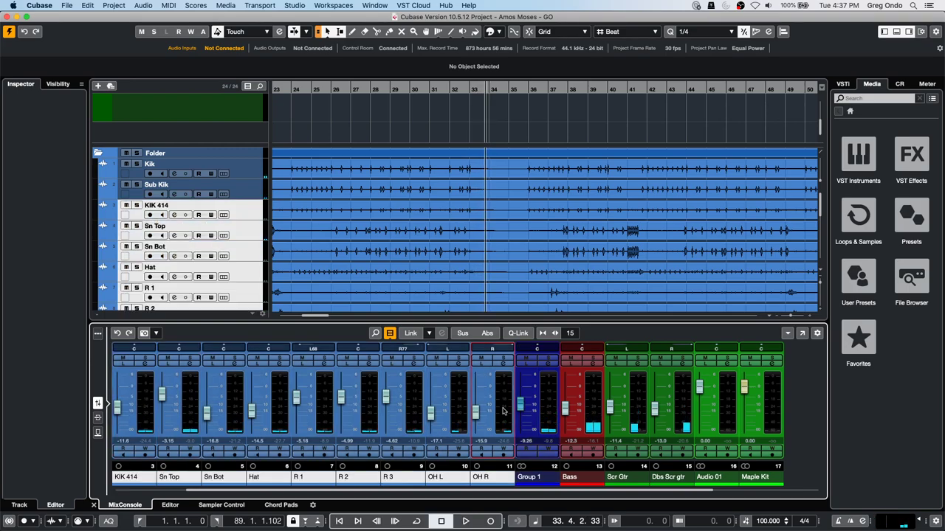
{"action": "key", "text": "space"}
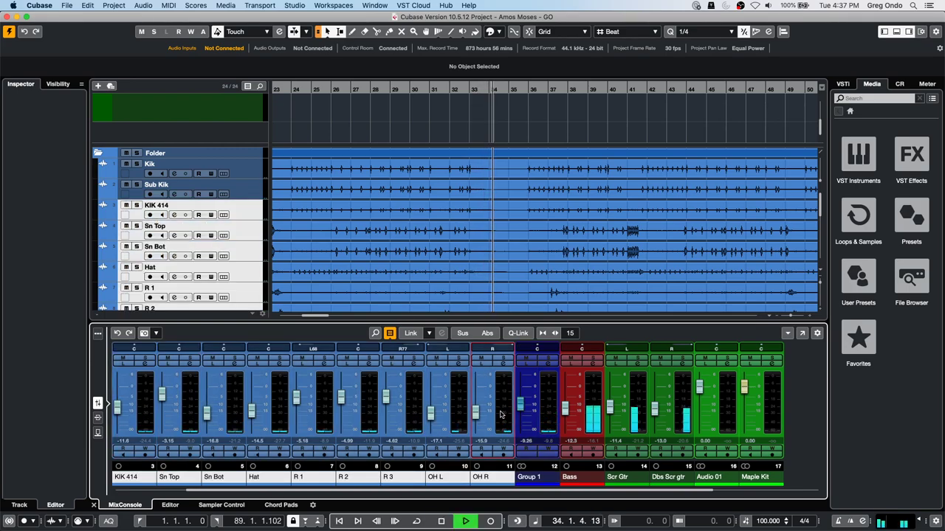
{"action": "left_click_drag", "start_coordinate": [529, 414], "coordinate": [529, 399]}
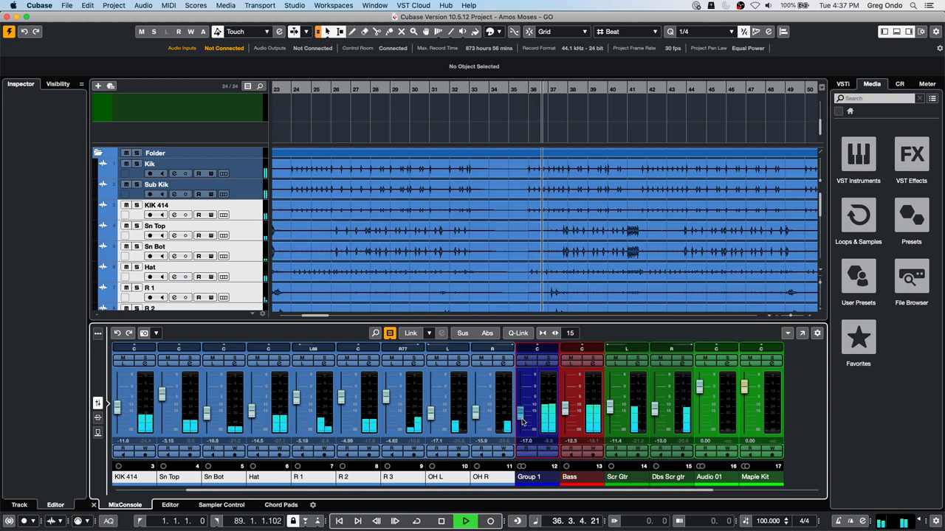
{"action": "mouse_move", "coordinate": [528, 399]}
{"action": "left_mouse_down"}
{"action": "mouse_move", "coordinate": [519, 475]}
{"action": "mouse_move", "coordinate": [533, 392]}
{"action": "left_mouse_up"}
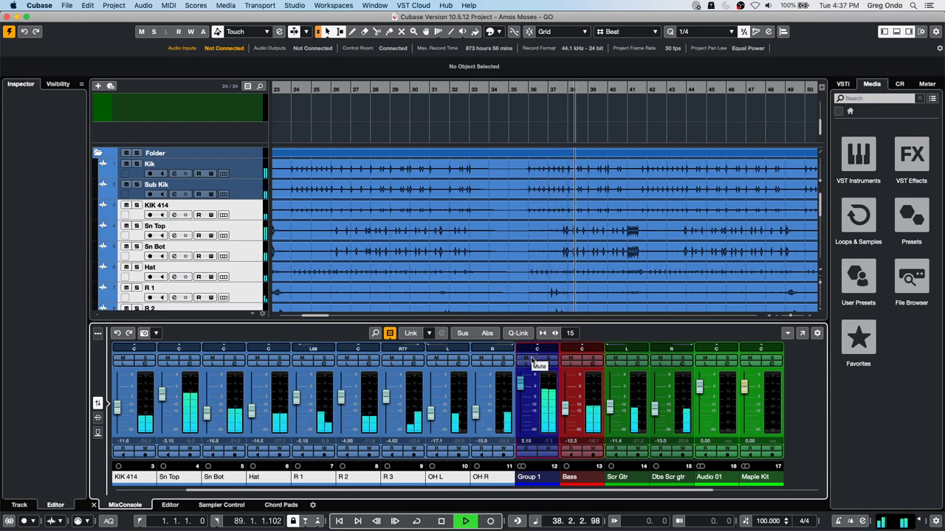
Step: Mute the Group 1 channel, stop playback, and mute the Sub Kik track as well
{"action": "left_click", "coordinate": [531, 360]}
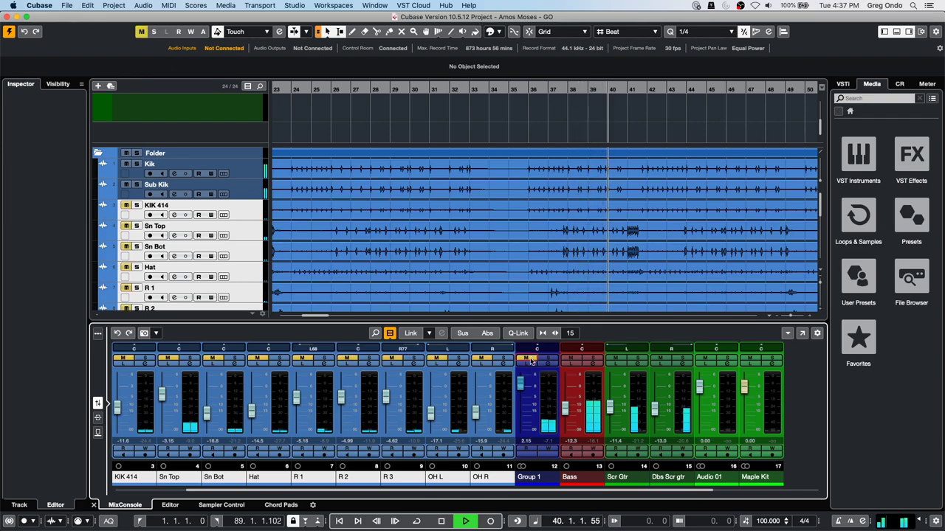
{"action": "key", "text": "space"}
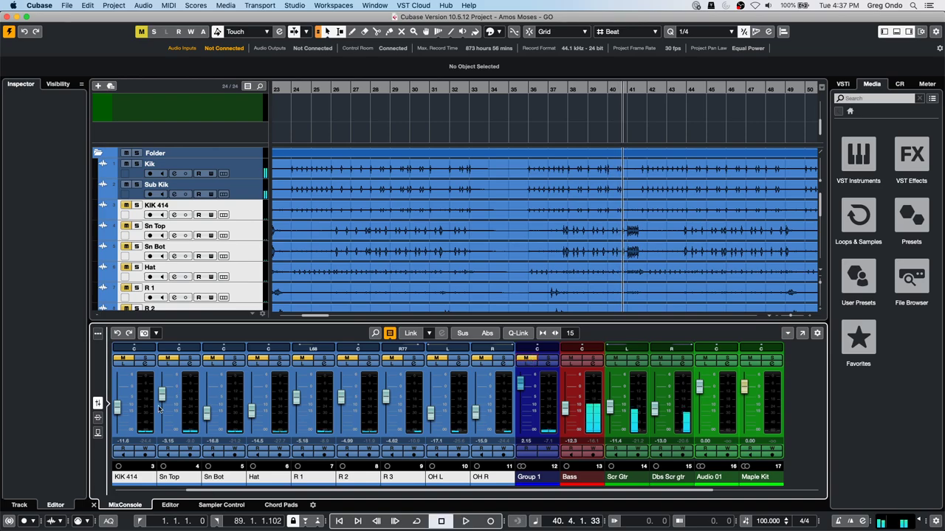
{"action": "left_click", "coordinate": [126, 184]}
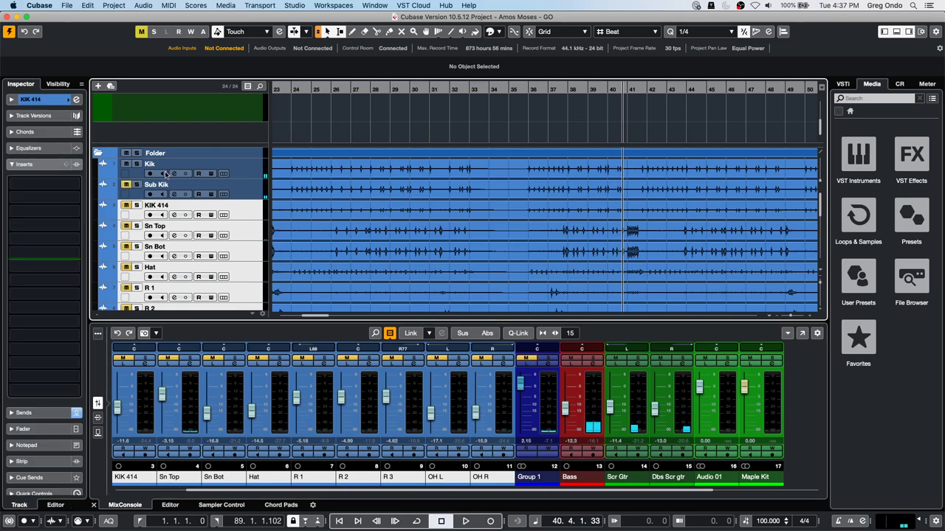
Step: Route the Kik track's output to Group 1
{"action": "left_click", "coordinate": [251, 169]}
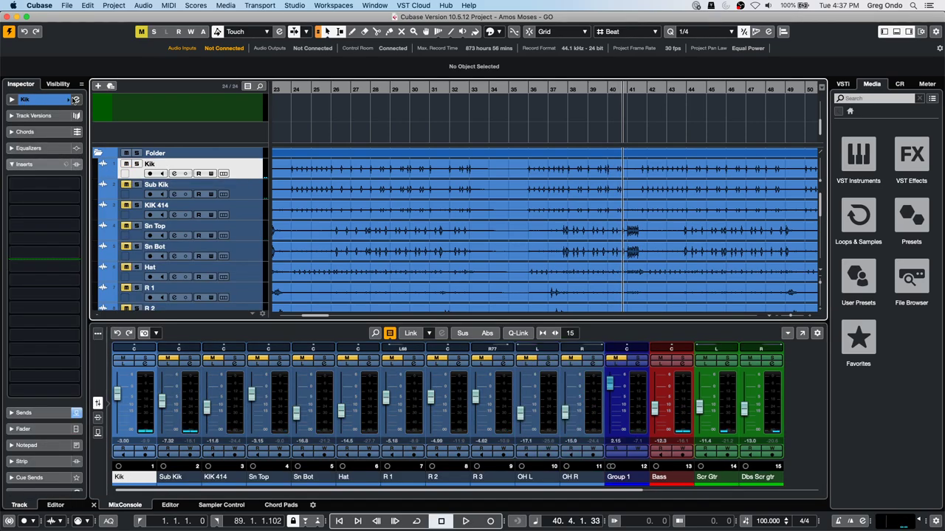
{"action": "left_click", "coordinate": [46, 102]}
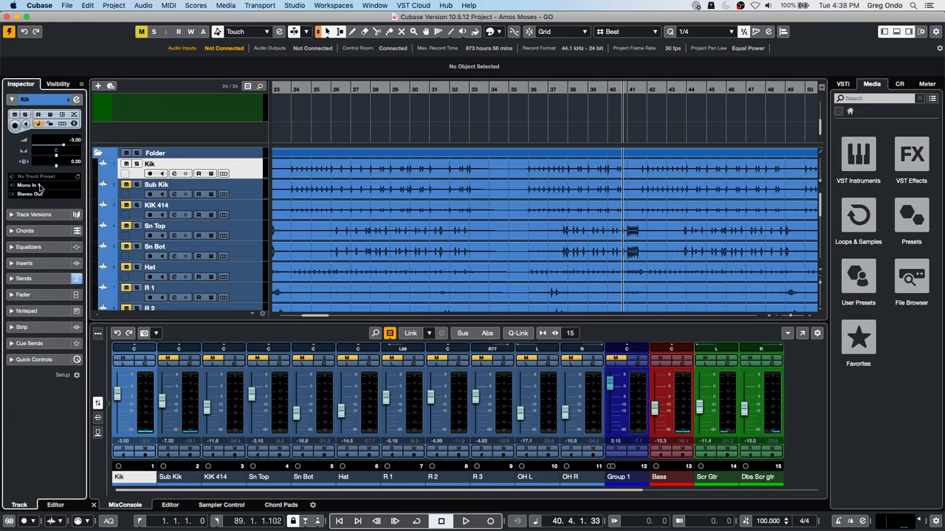
{"action": "left_click", "coordinate": [51, 194]}
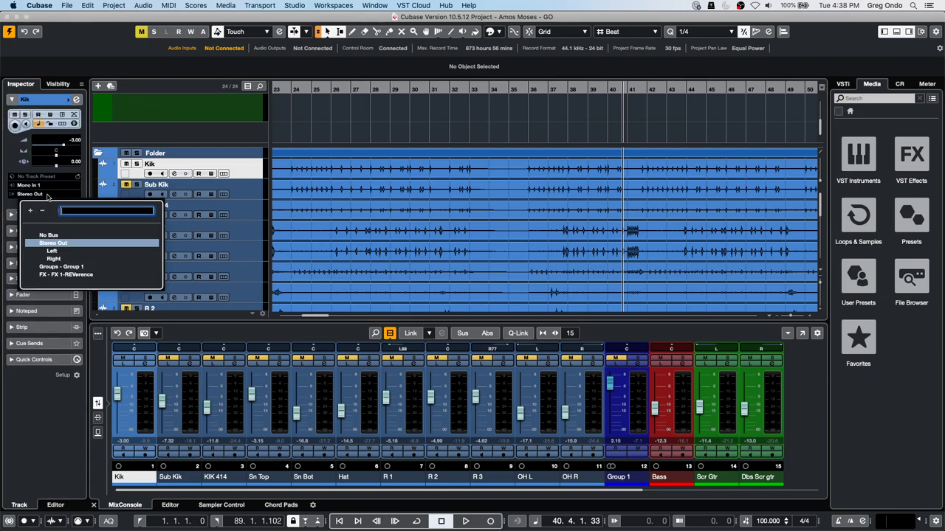
{"action": "left_click", "coordinate": [62, 267]}
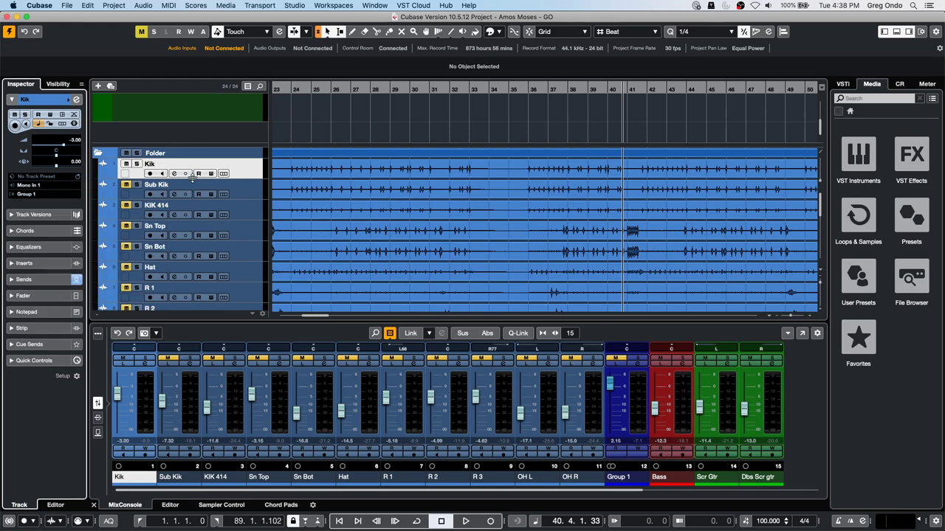
Step: Route the Sub Kik track's output to Group 1 and select the KIK 414 track
{"action": "left_click", "coordinate": [233, 193]}
{"action": "left_click", "coordinate": [31, 195]}
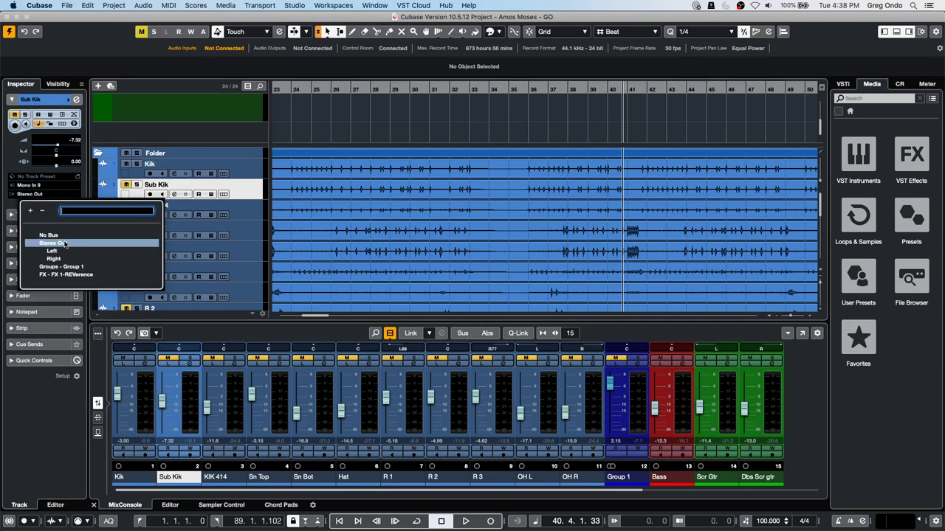
{"action": "left_click", "coordinate": [70, 266]}
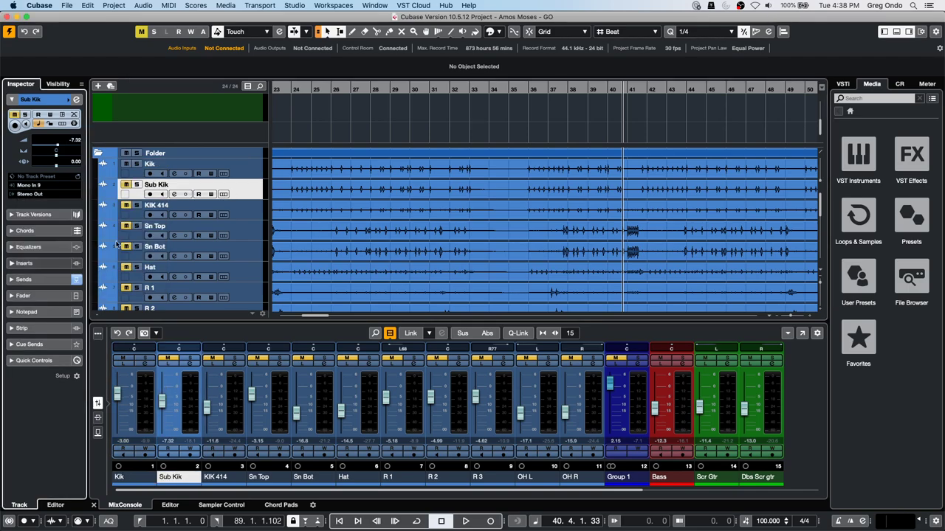
{"action": "left_click", "coordinate": [242, 216]}
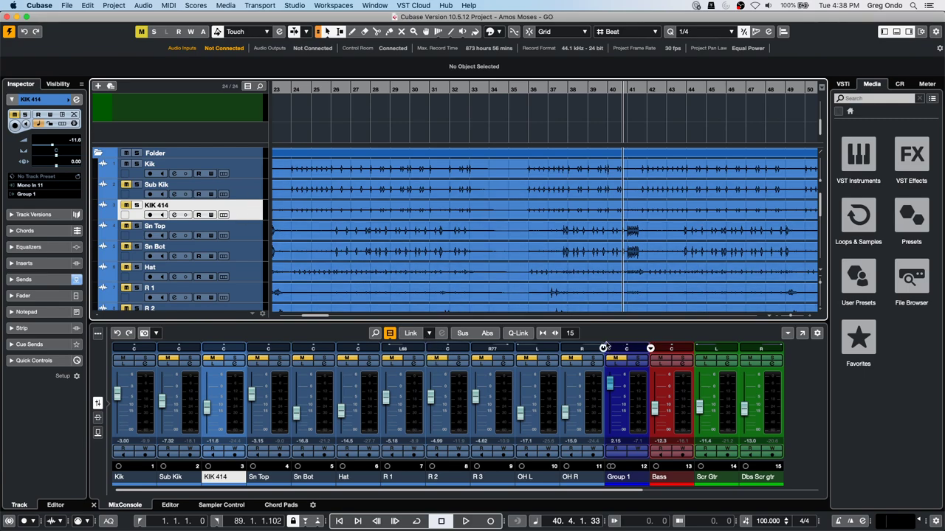
Step: Mute and unmute Group 1 during playback and raise its fader to 2.70 dB
{"action": "key", "text": "space"}
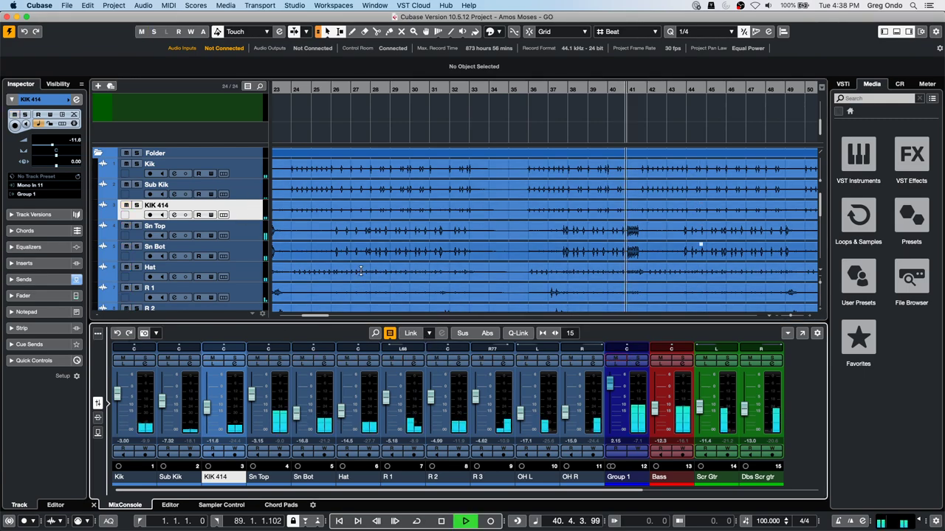
{"action": "left_click", "coordinate": [618, 361]}
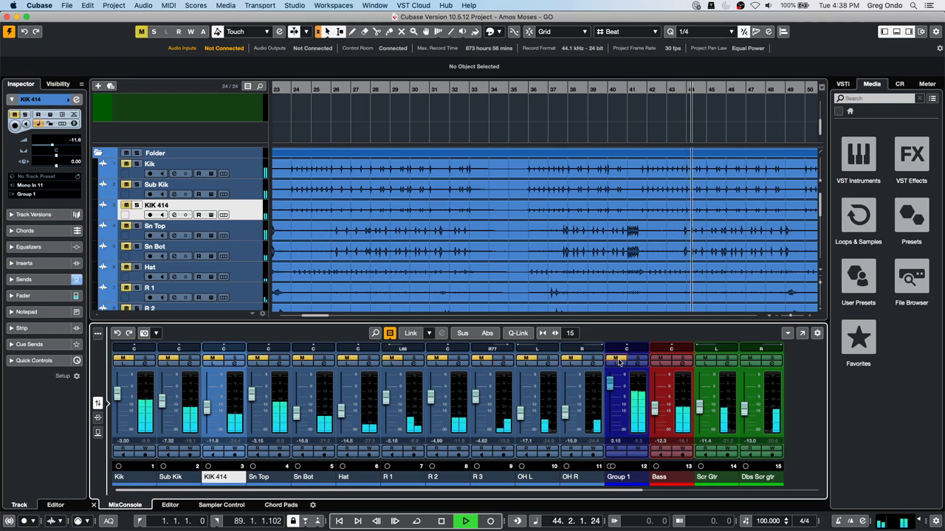
{"action": "left_click", "coordinate": [618, 361]}
{"action": "mouse_move", "coordinate": [610, 384]}
{"action": "left_mouse_down"}
{"action": "mouse_move", "coordinate": [614, 467]}
{"action": "mouse_move", "coordinate": [615, 383]}
{"action": "left_mouse_up"}
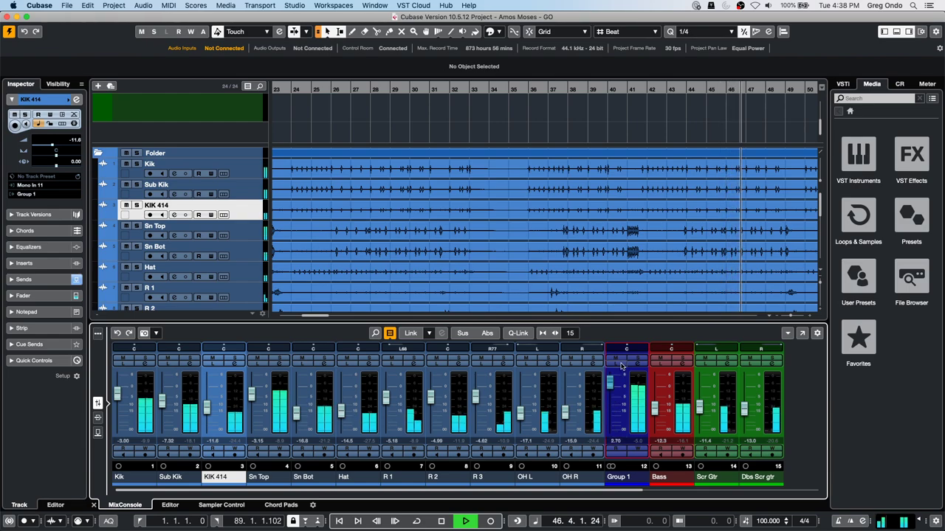
Step: Toggle the Group 1 mute during playback, leave the group muted, and stop playback
{"action": "left_click", "coordinate": [618, 361]}
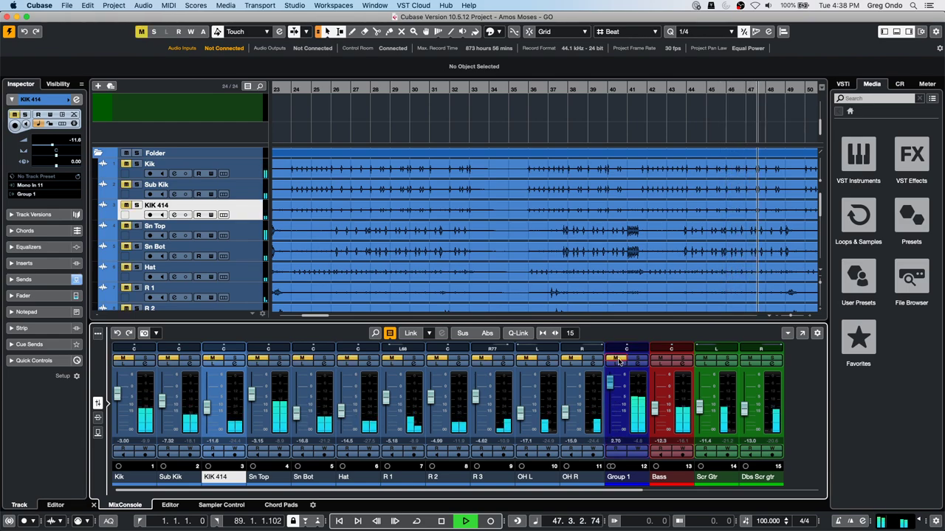
{"action": "left_click", "coordinate": [619, 360]}
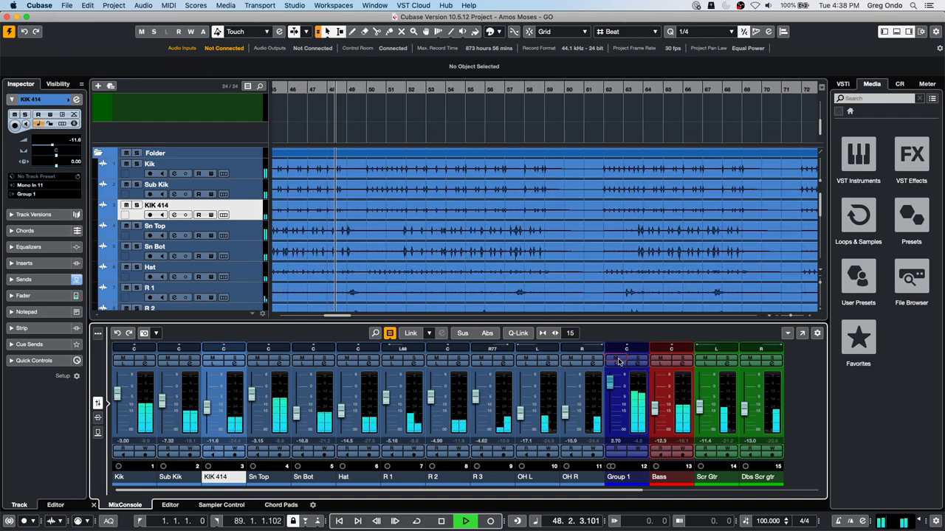
{"action": "left_click", "coordinate": [619, 361]}
{"action": "key", "text": "space"}
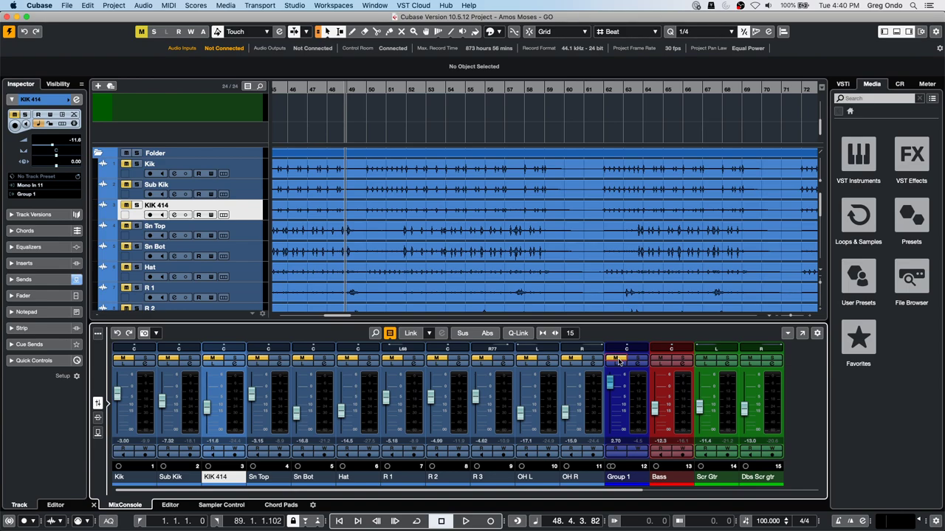
Step: Examine the channel strip's EQ 2 parameters available for assignment to the KIK 414 track's first Quick Control
{"action": "left_click", "coordinate": [50, 361]}
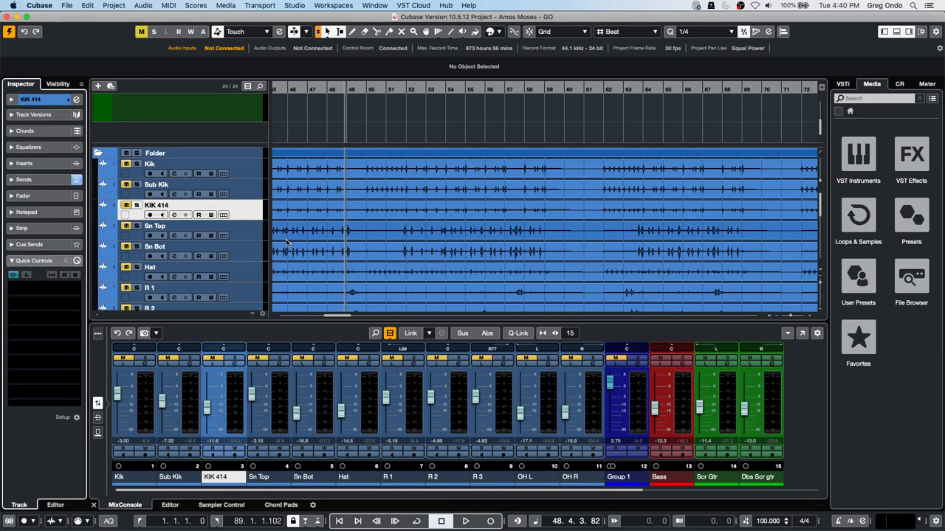
{"action": "left_click", "coordinate": [240, 209]}
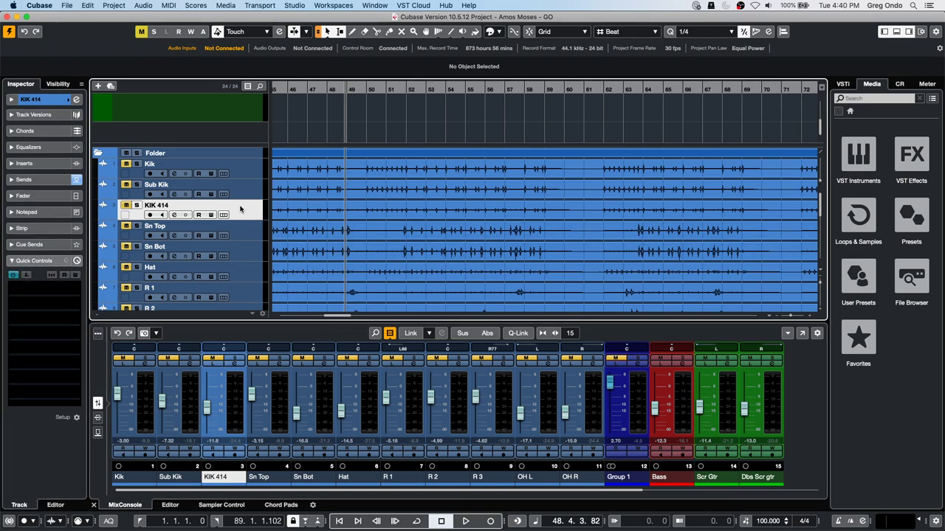
{"action": "left_click", "coordinate": [12, 278]}
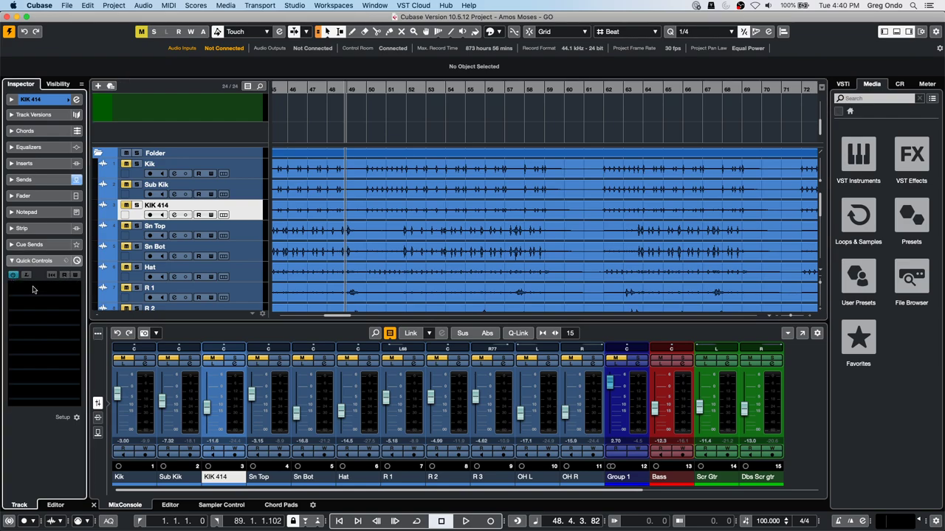
{"action": "left_click", "coordinate": [35, 290]}
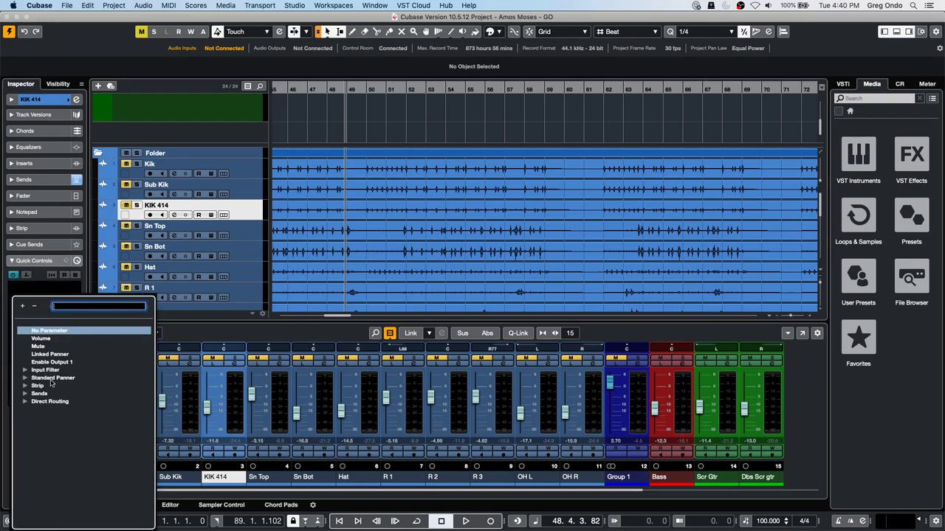
{"action": "left_click", "coordinate": [25, 385]}
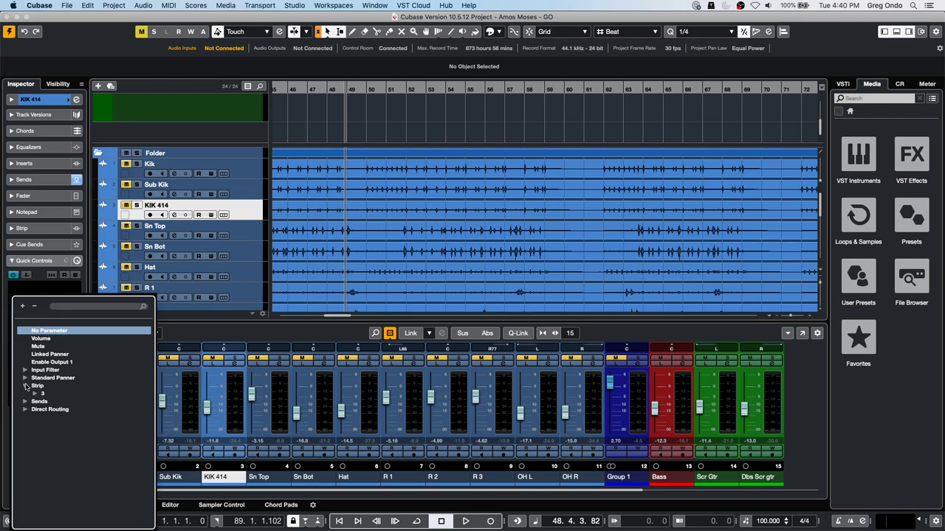
{"action": "left_click", "coordinate": [44, 401]}
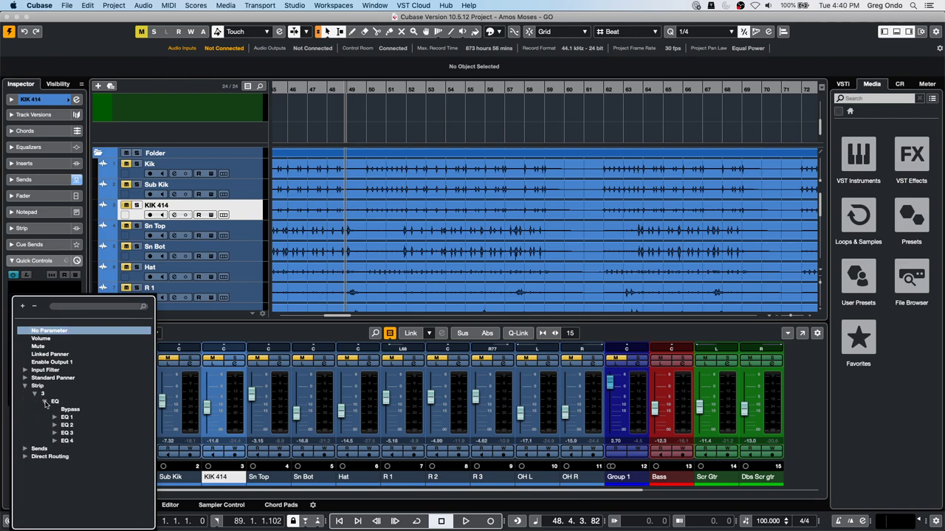
{"action": "left_click", "coordinate": [54, 425]}
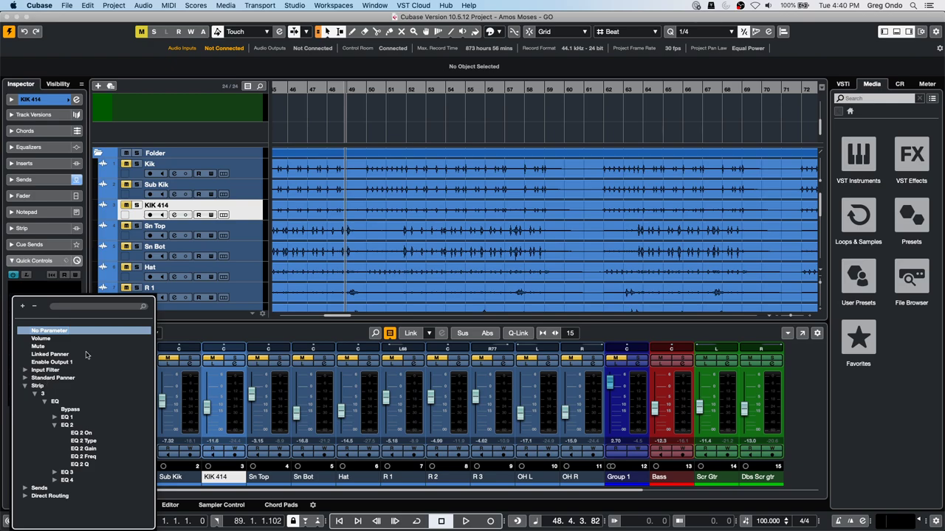
{"action": "left_click", "coordinate": [257, 213]}
{"action": "left_click", "coordinate": [257, 213]}
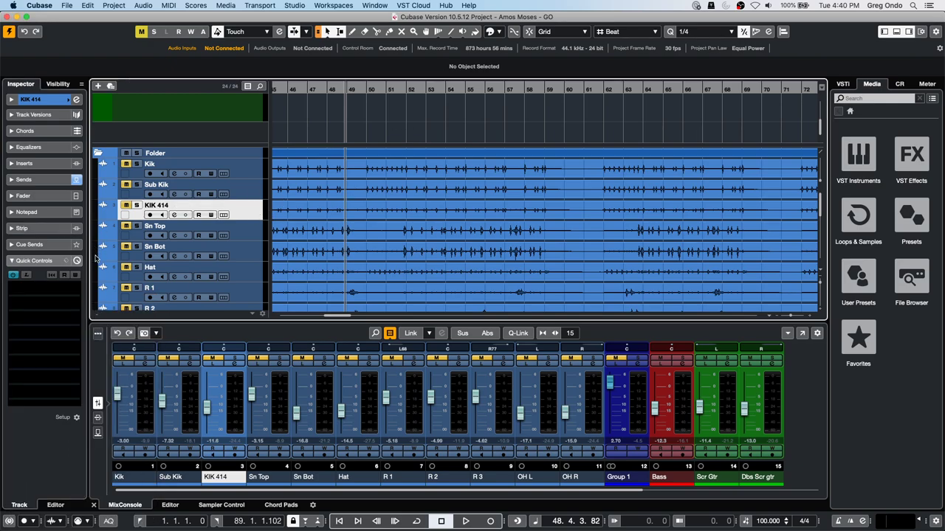
Step: Load Noise Gate, Tube Compressor, DeEsser, Magneto II and Brickwall Limiter into the KIK 414 channel strip
{"action": "left_click", "coordinate": [76, 99]}
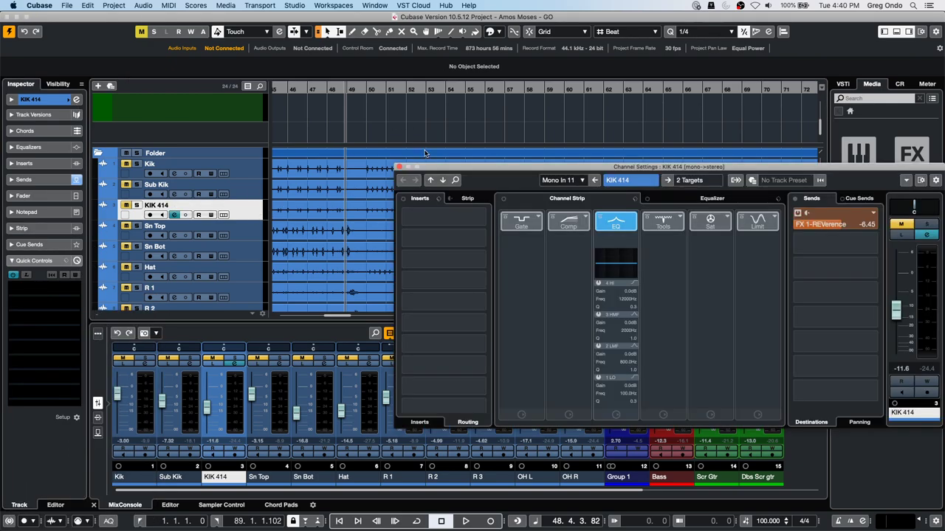
{"action": "left_click", "coordinate": [538, 219]}
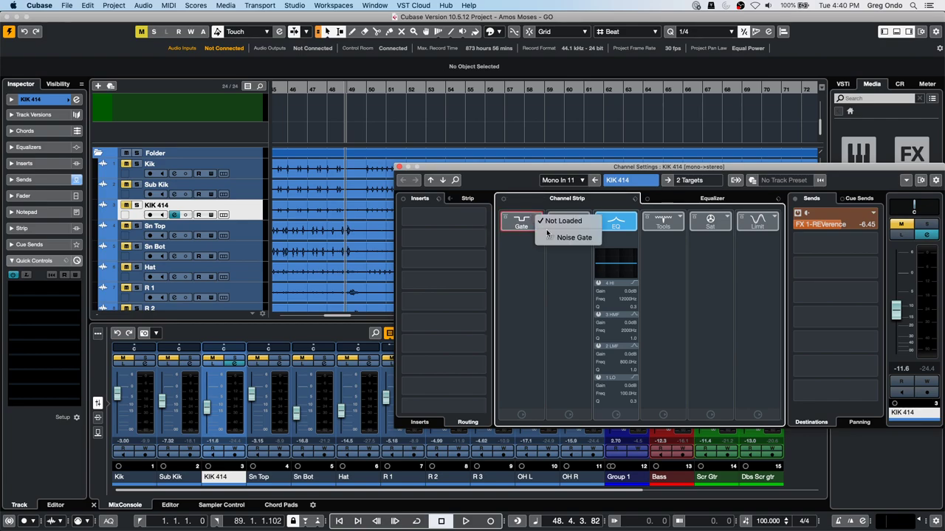
{"action": "left_click", "coordinate": [574, 237]}
{"action": "left_click", "coordinate": [578, 220]}
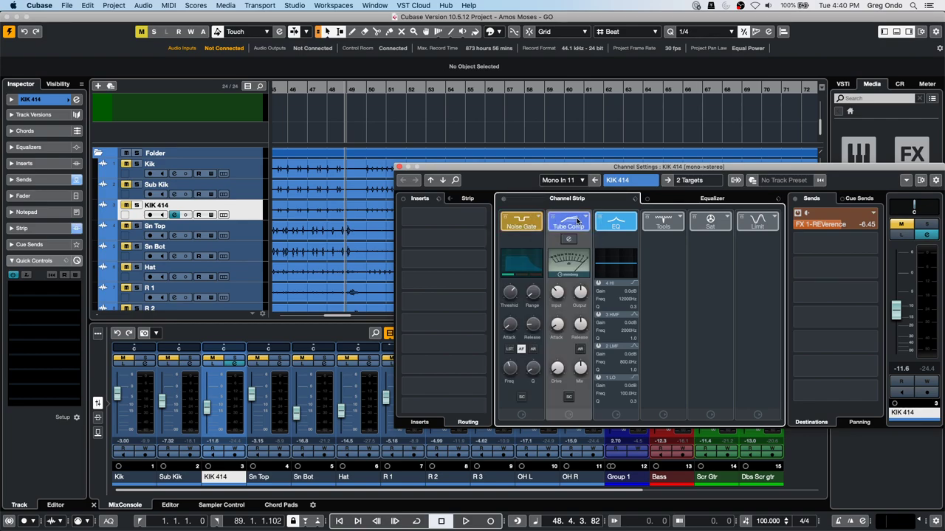
{"action": "left_click", "coordinate": [663, 221]}
{"action": "left_click", "coordinate": [710, 226]}
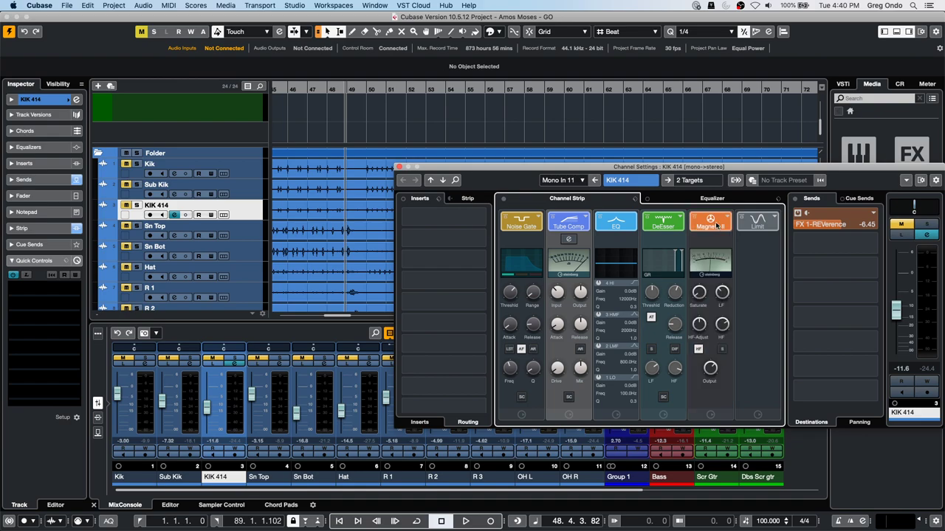
{"action": "left_click", "coordinate": [774, 218]}
{"action": "left_click", "coordinate": [816, 247]}
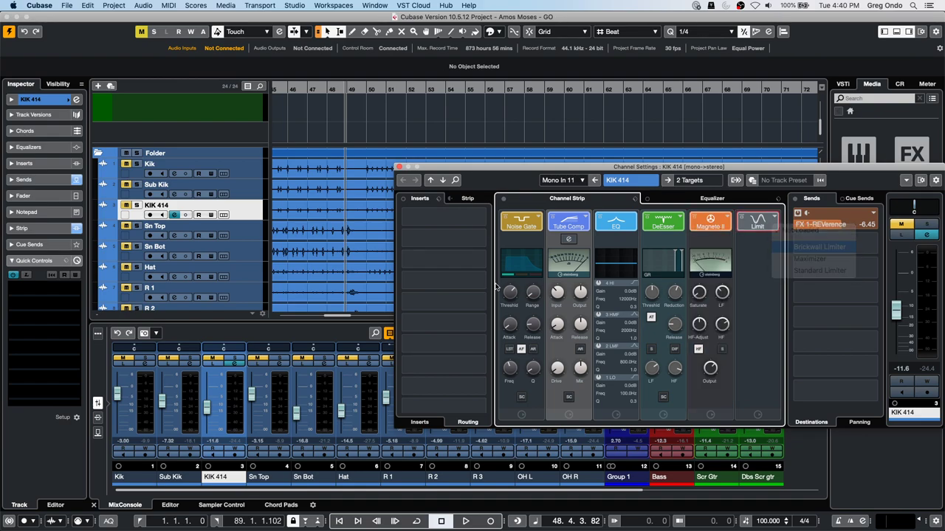
Step: Examine the Noise Gate and Tube Compressor strip parameters available for assignment to KIK 414's first Quick Control
{"action": "left_click", "coordinate": [66, 262]}
{"action": "left_click", "coordinate": [46, 305]}
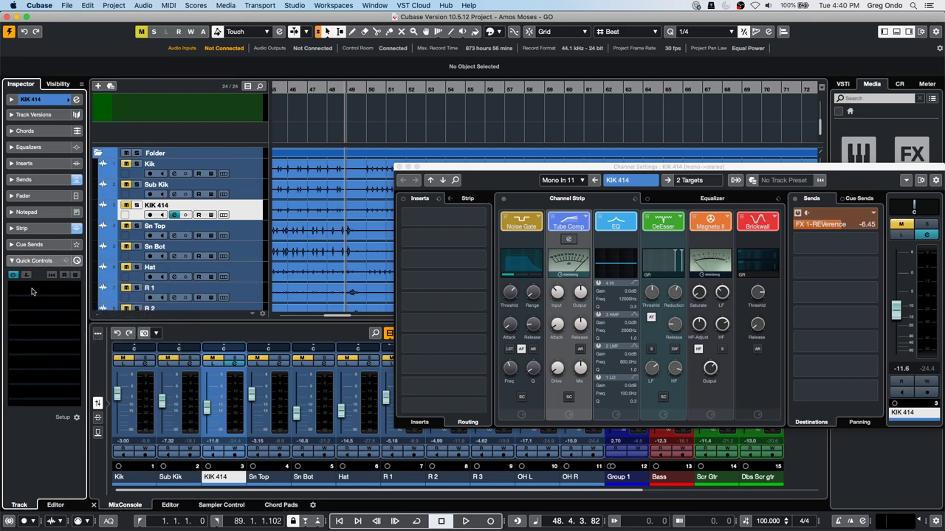
{"action": "left_click", "coordinate": [32, 295]}
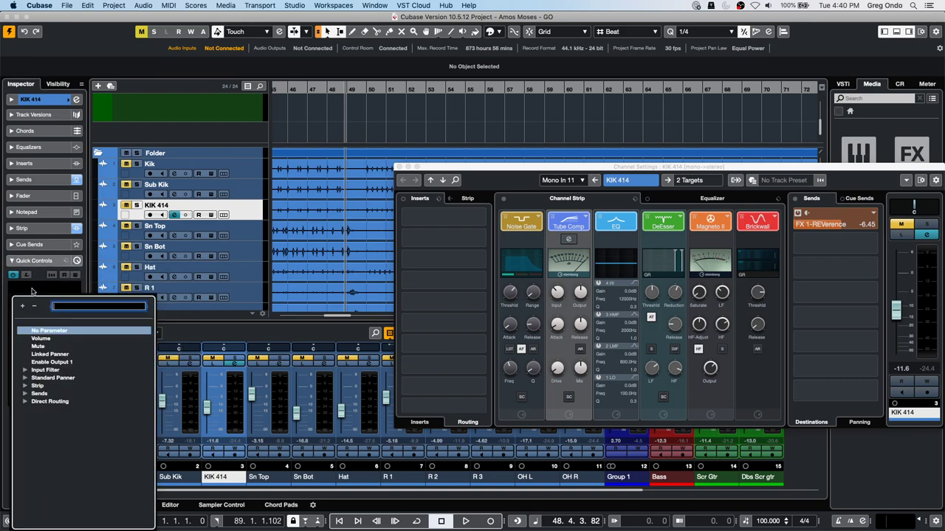
{"action": "left_click", "coordinate": [26, 387]}
{"action": "left_click", "coordinate": [34, 394]}
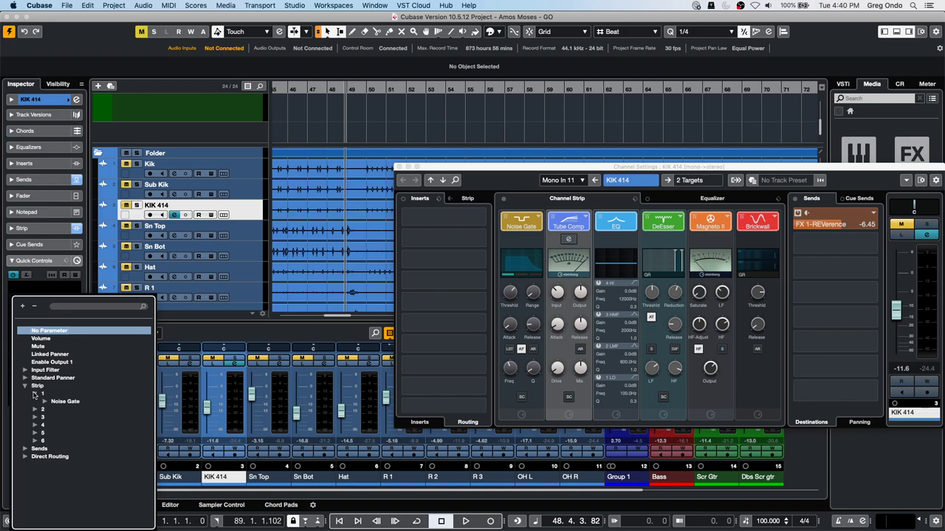
{"action": "left_click", "coordinate": [45, 402]}
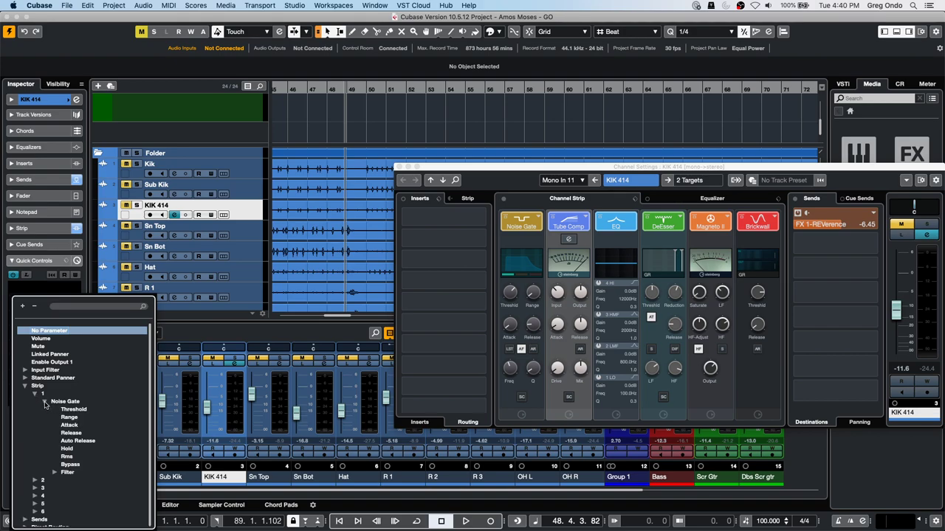
{"action": "left_click", "coordinate": [34, 481]}
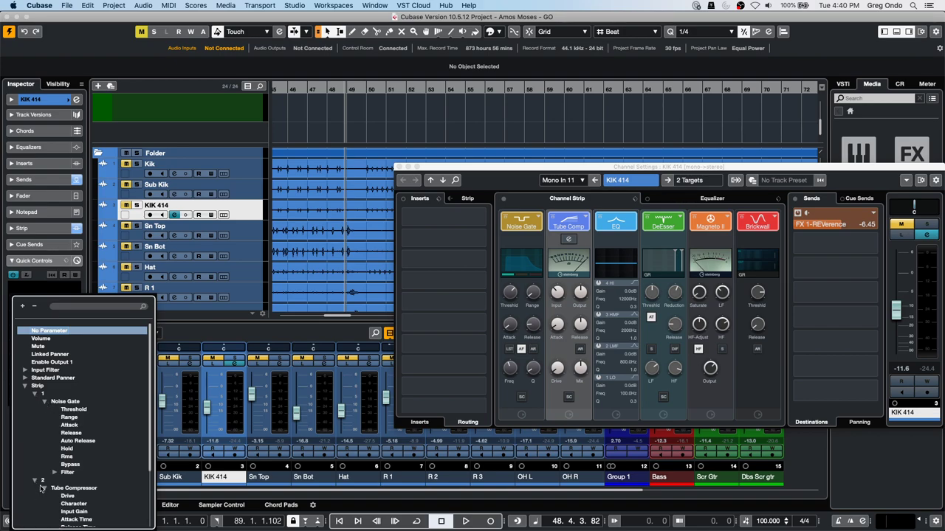
{"action": "left_click", "coordinate": [43, 488]}
{"action": "left_click", "coordinate": [42, 486]}
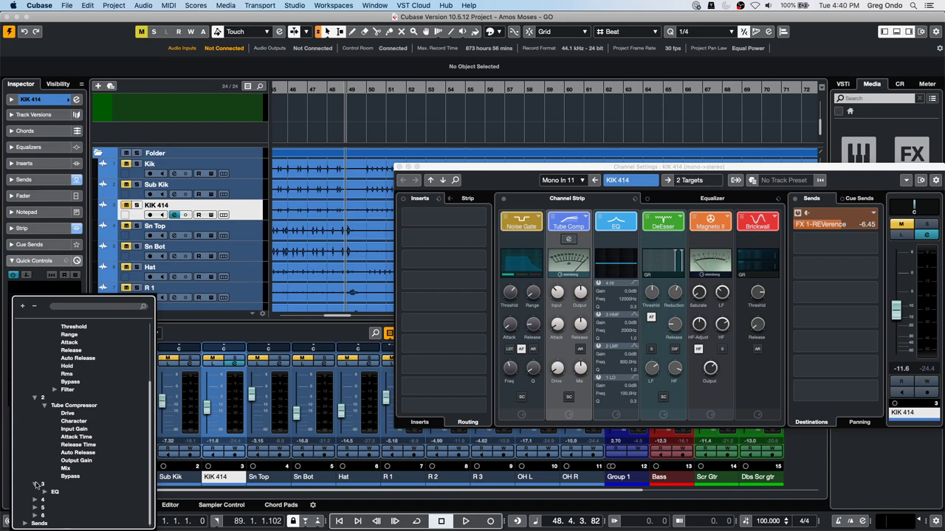